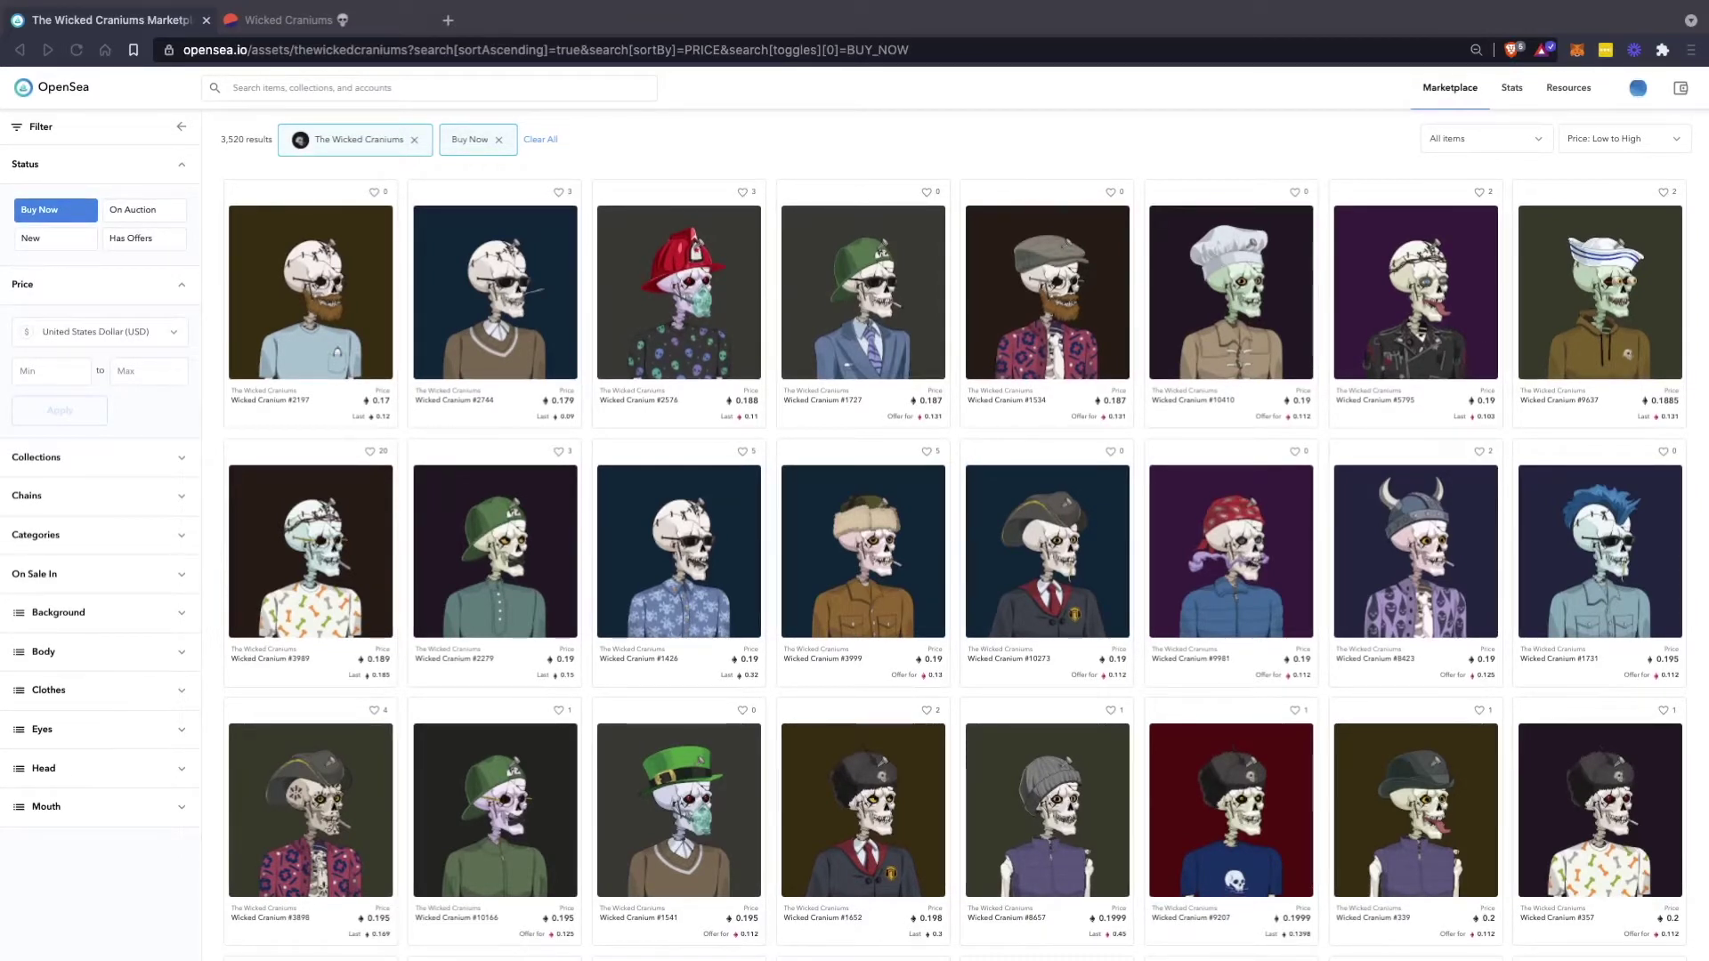
# Reload The Wicked Craniums buy-now listings sorted by lowest price and look over the cheapest items
pyautogui.hotkey('ctrl', 'l')
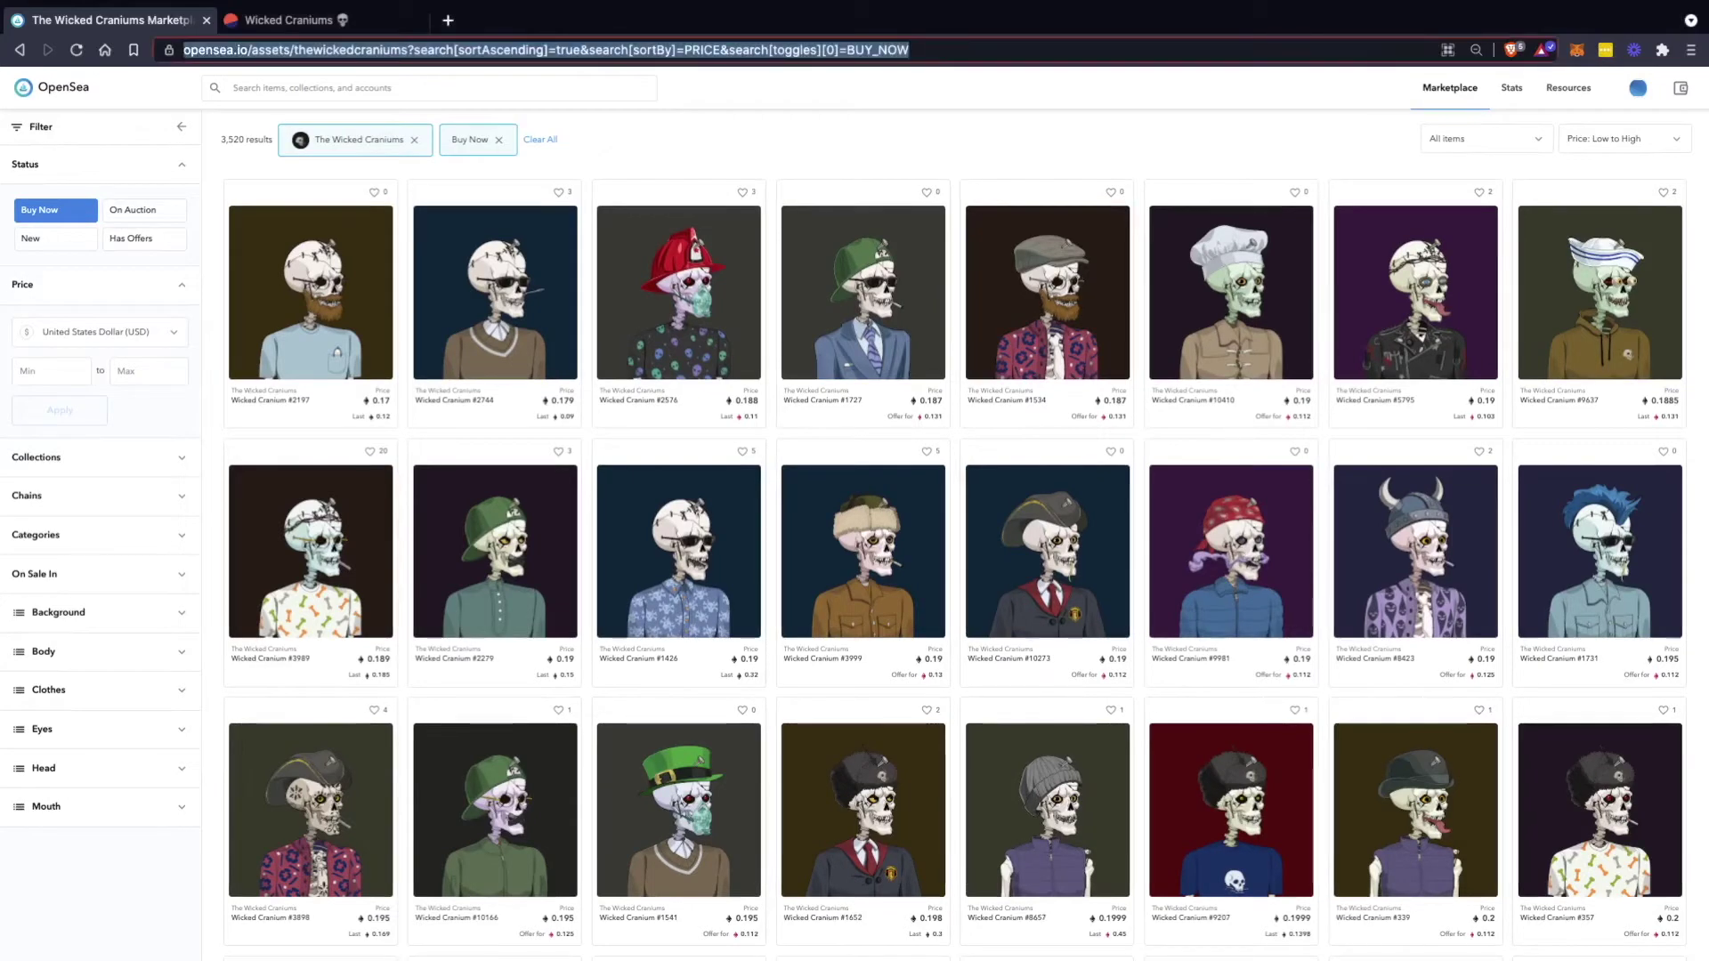
pyautogui.press('Return')
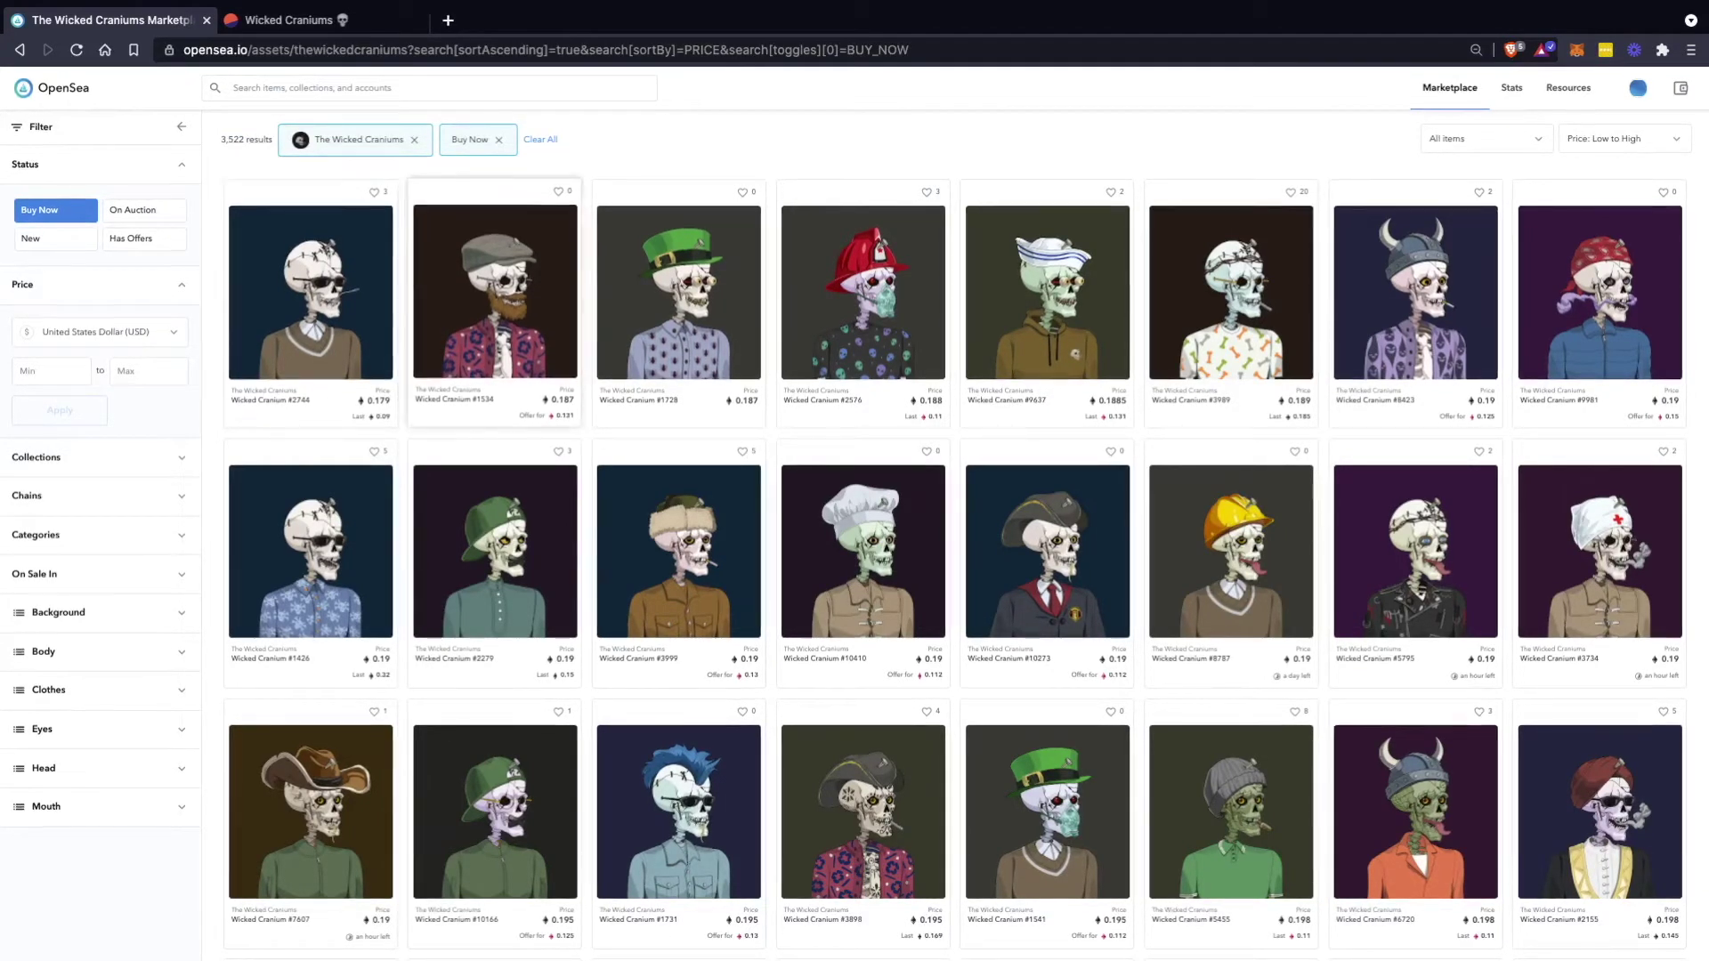
pyautogui.scroll(-3, 495, 294)
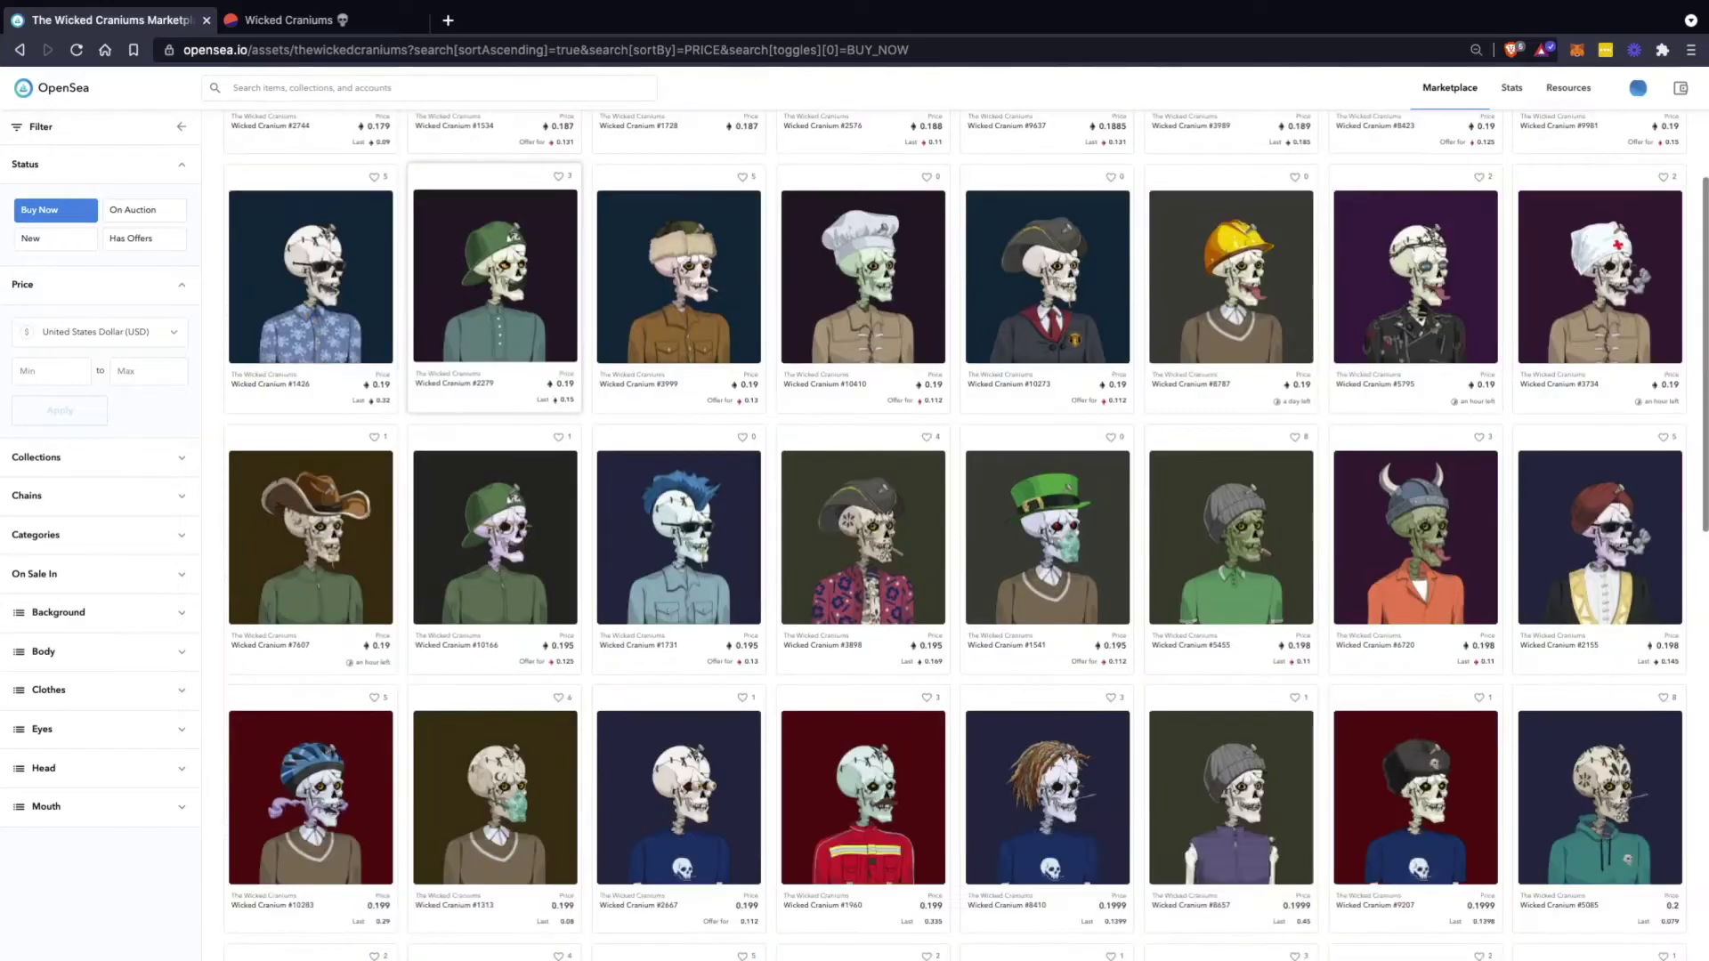
pyautogui.scroll(2, 495, 293)
# Switch to the Wicked Craniums dashboard on Dune Analytics and look through its charts and tables down to Seller Profits
pyautogui.click(298, 20)
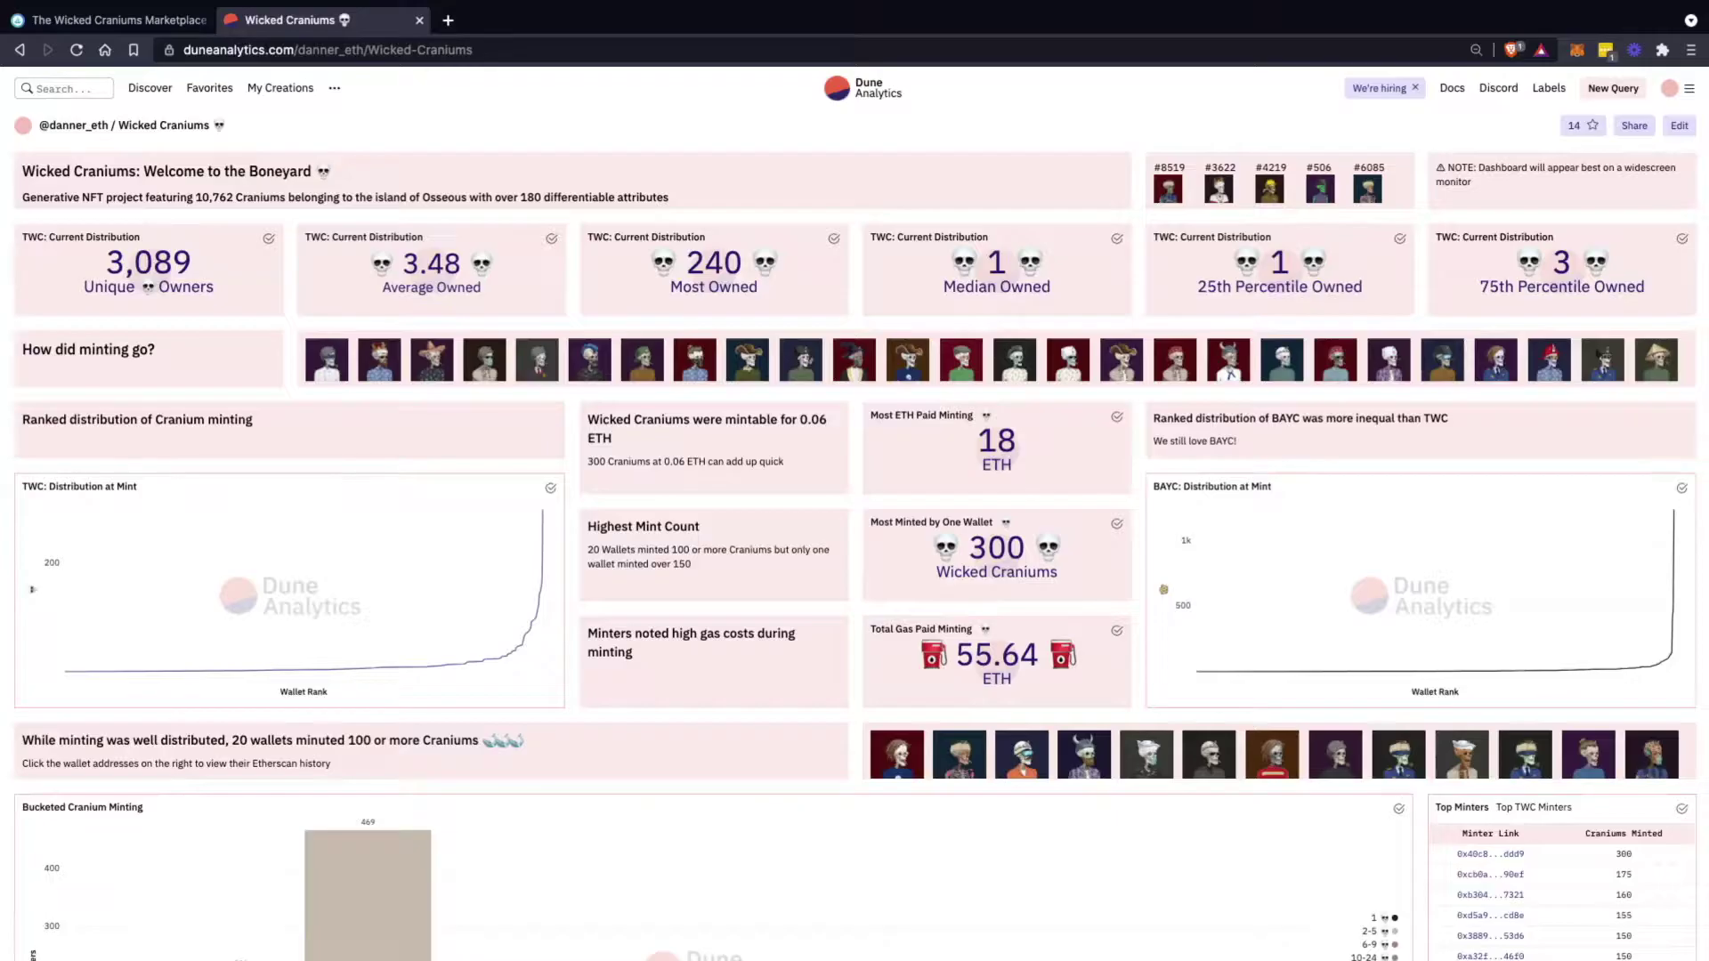
pyautogui.scroll(-20, 854, 534)
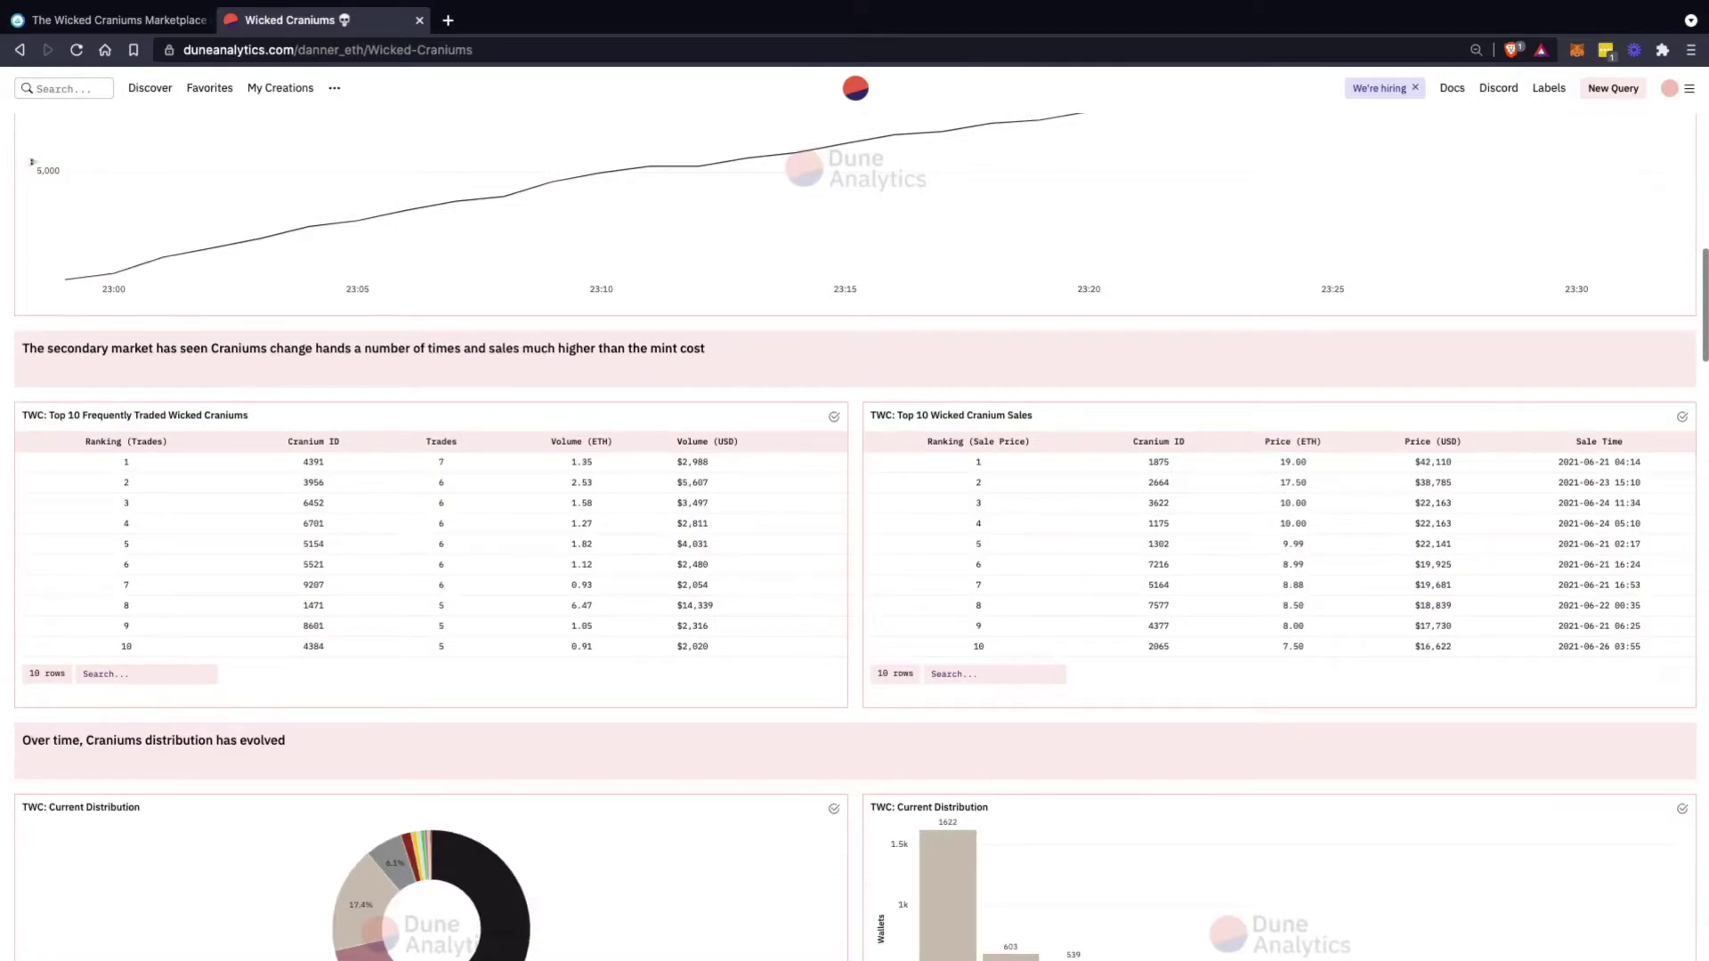
pyautogui.scroll(-20, 854, 534)
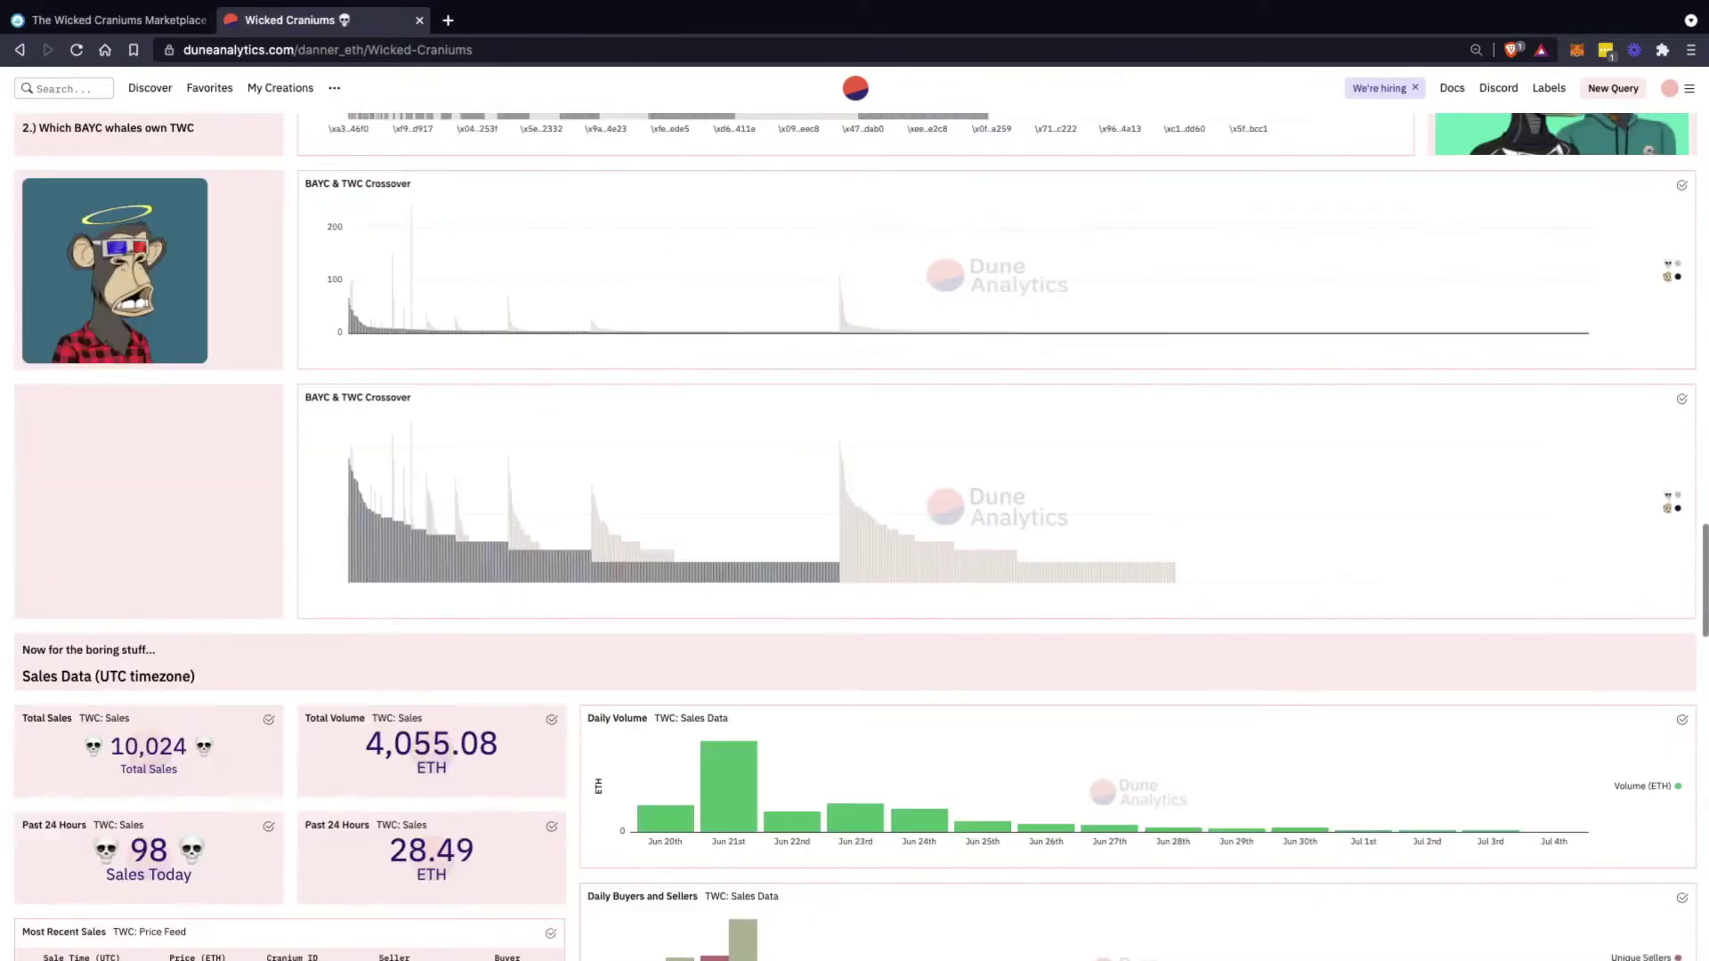
pyautogui.scroll(-10, 855, 534)
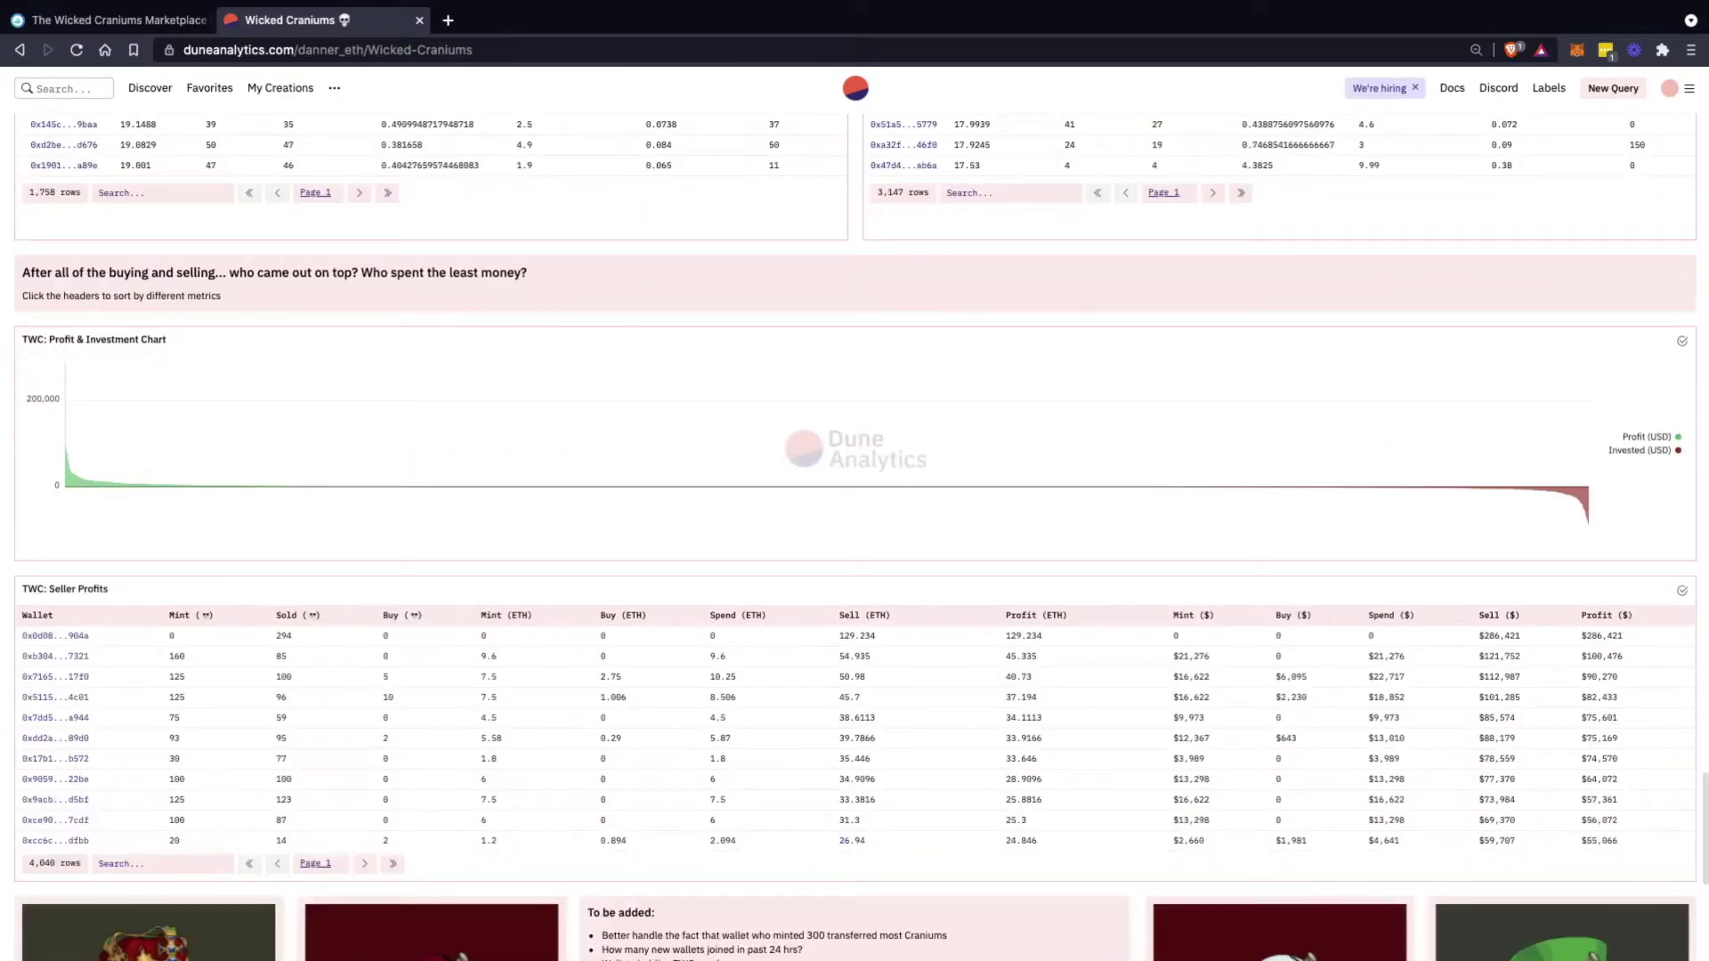
pyautogui.scroll(15, 855, 534)
pyautogui.scroll(2, 854, 534)
pyautogui.scroll(-10, 855, 535)
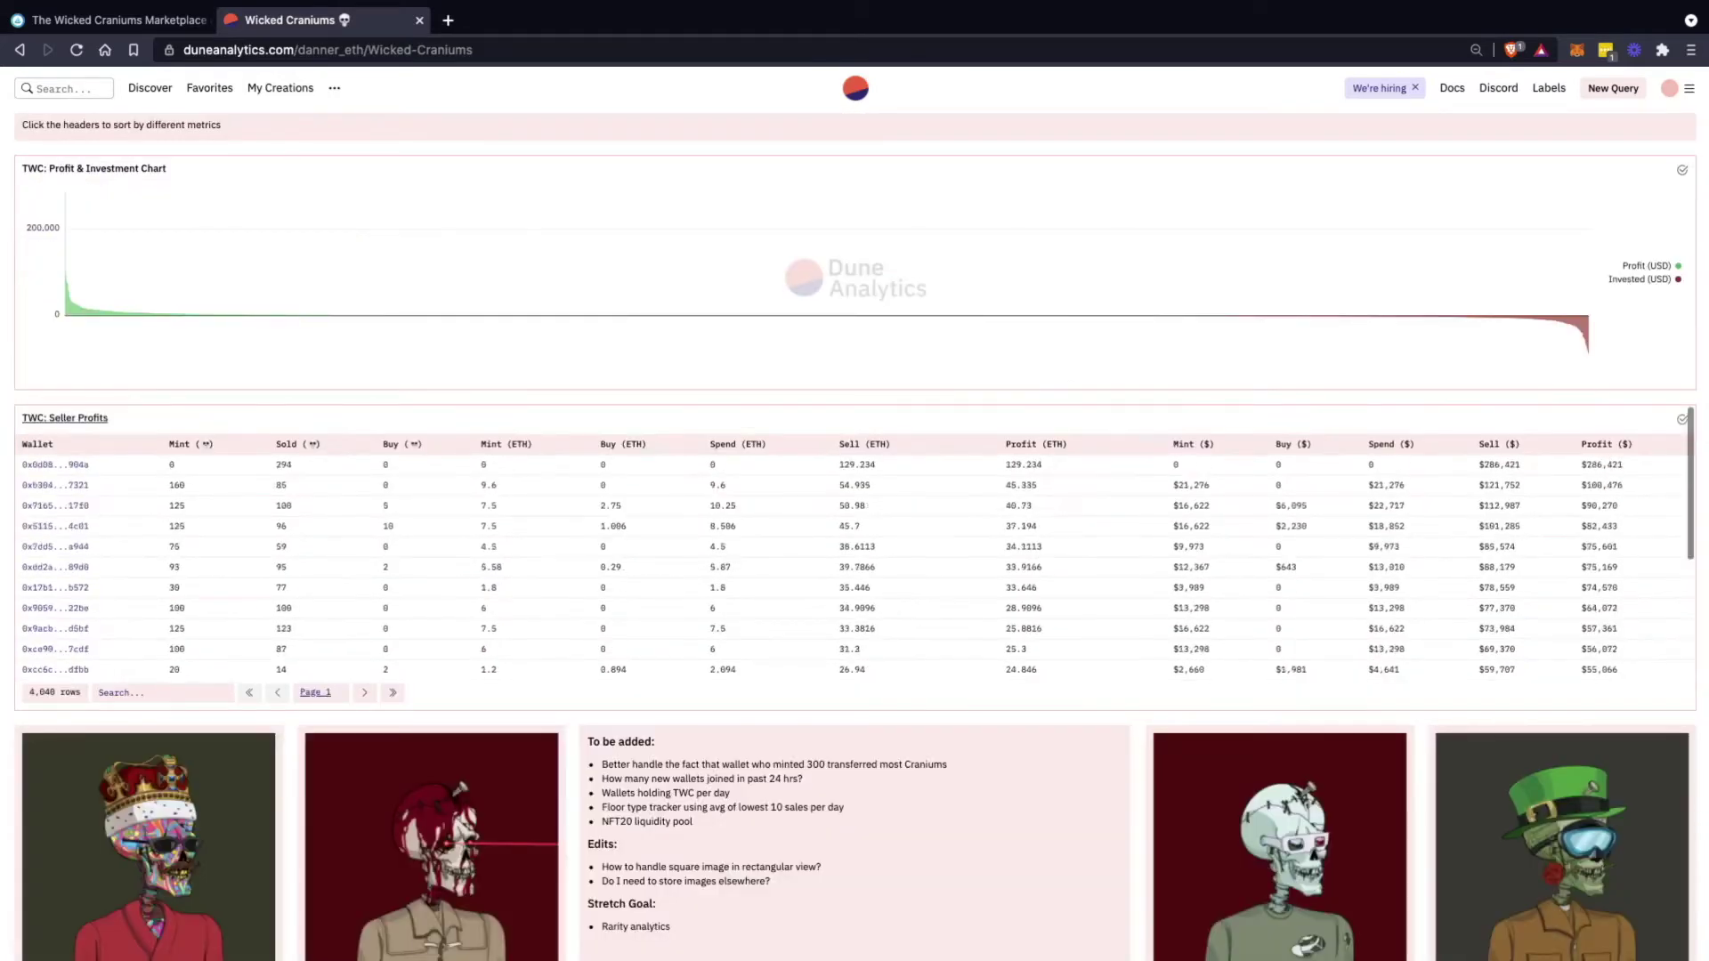
# Open the TWC: Seller Profits query and read through its SQL to find the seller_data subquery
pyautogui.click(65, 418)
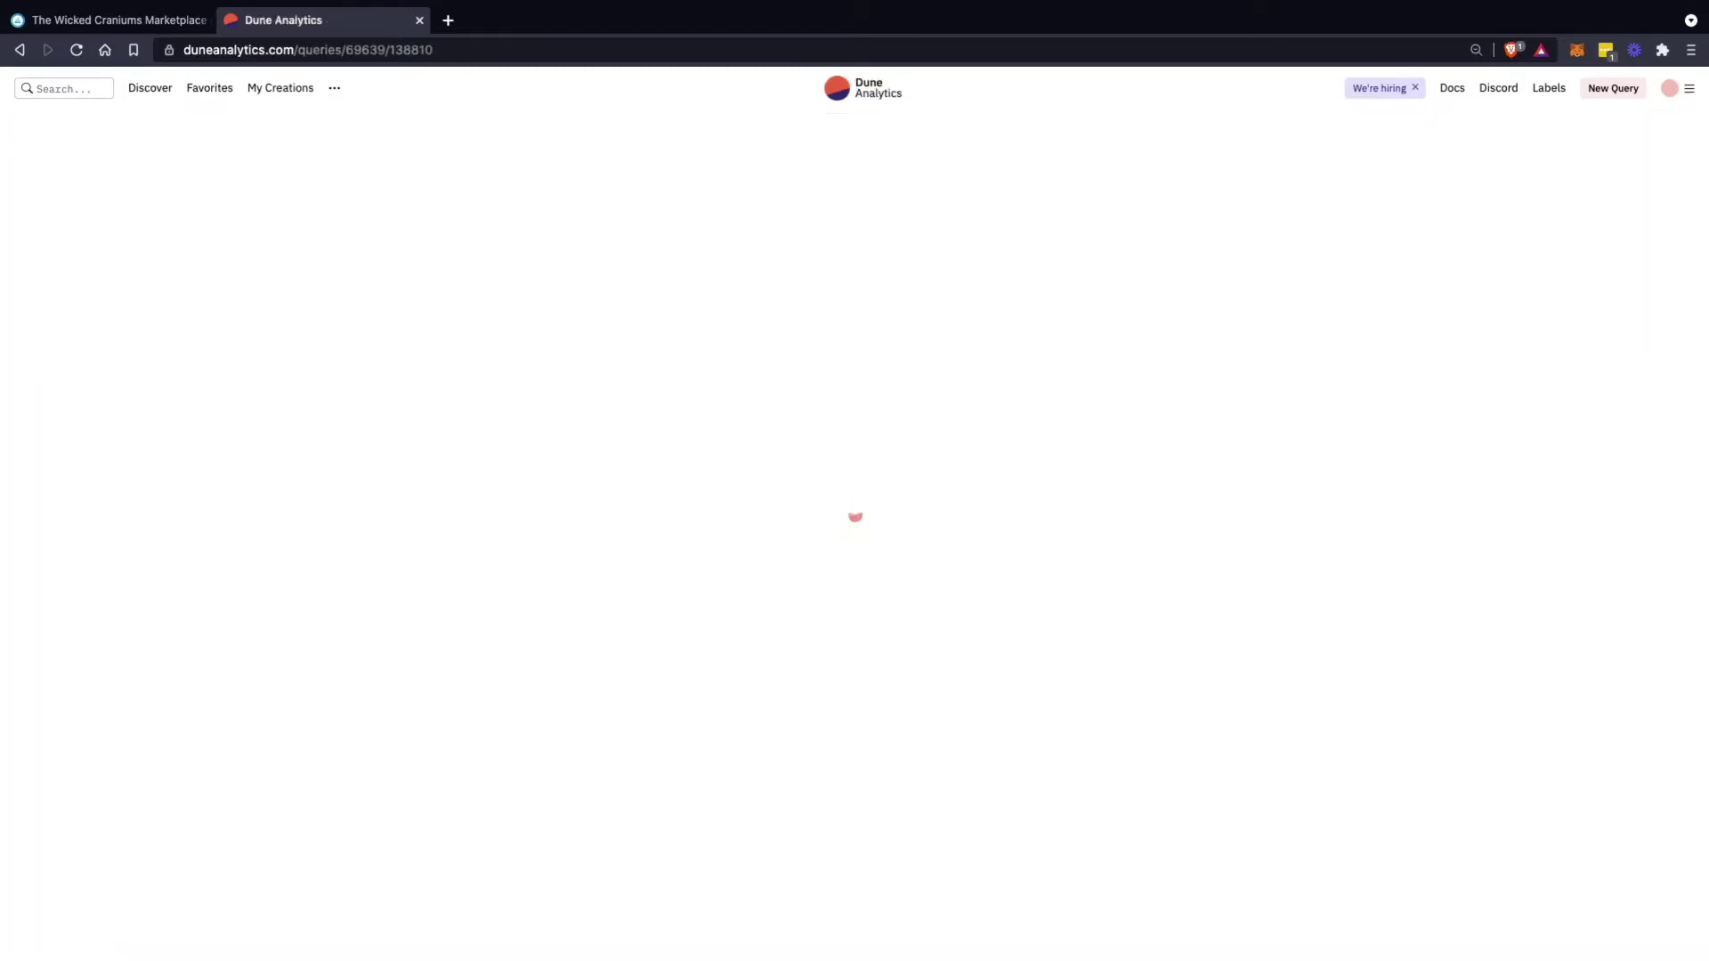
pyautogui.scroll(-1, 1022, 331)
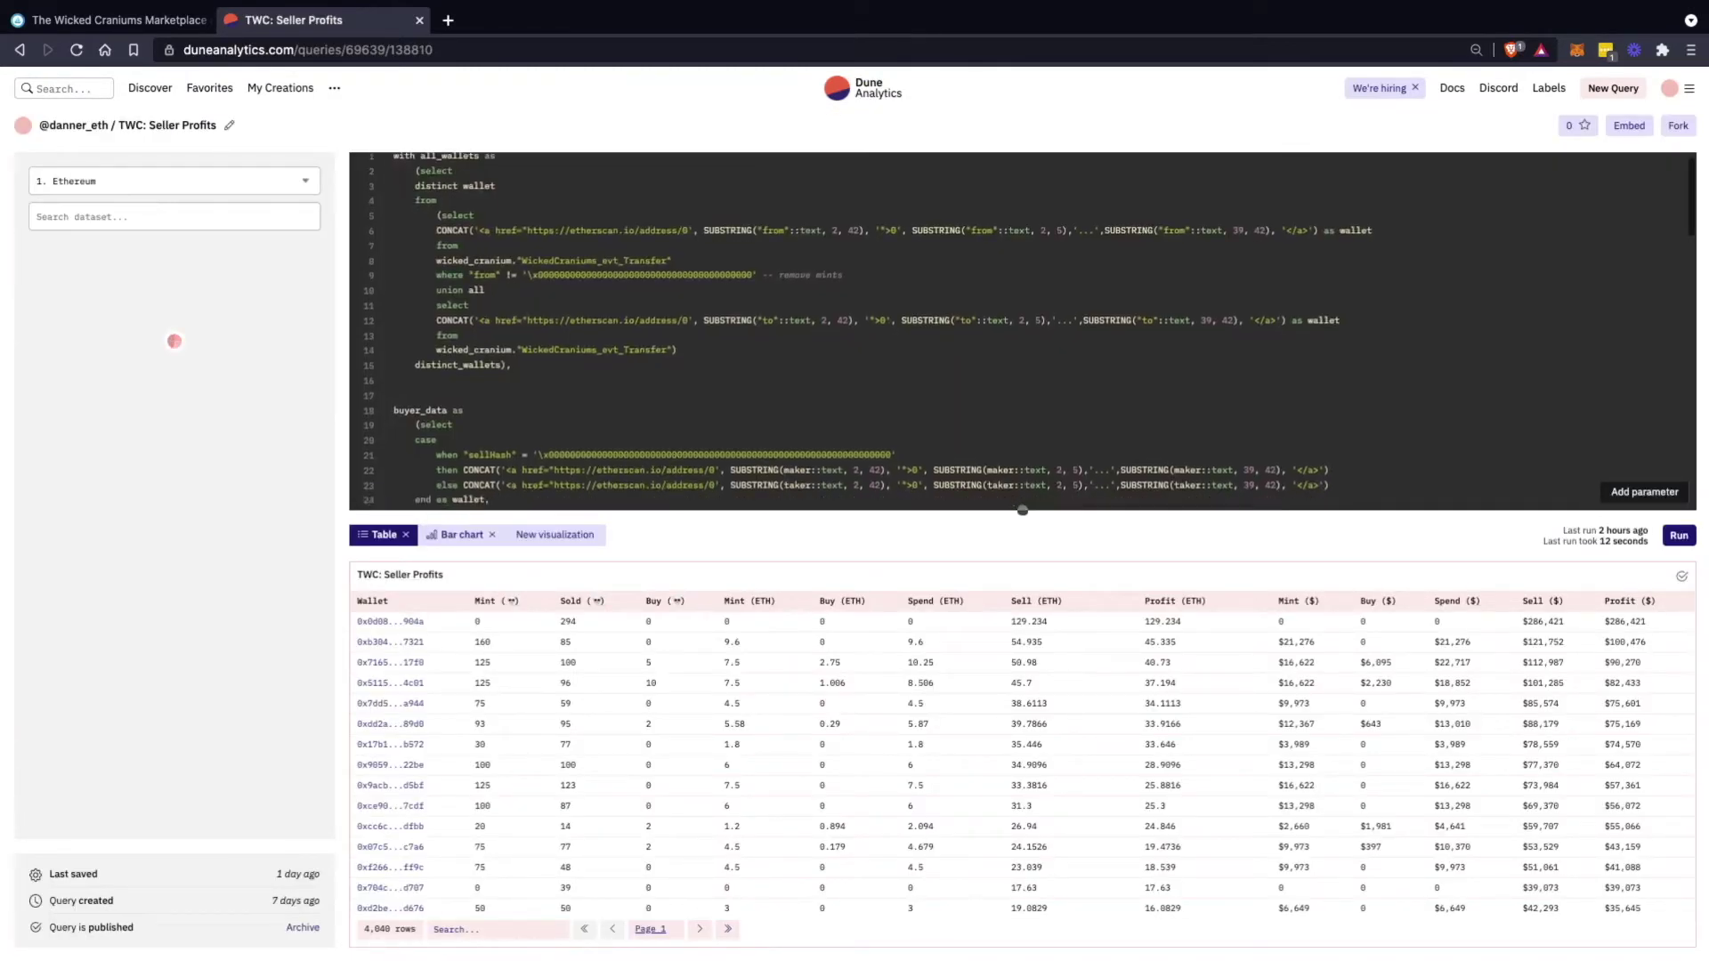
pyautogui.scroll(-5, 1022, 331)
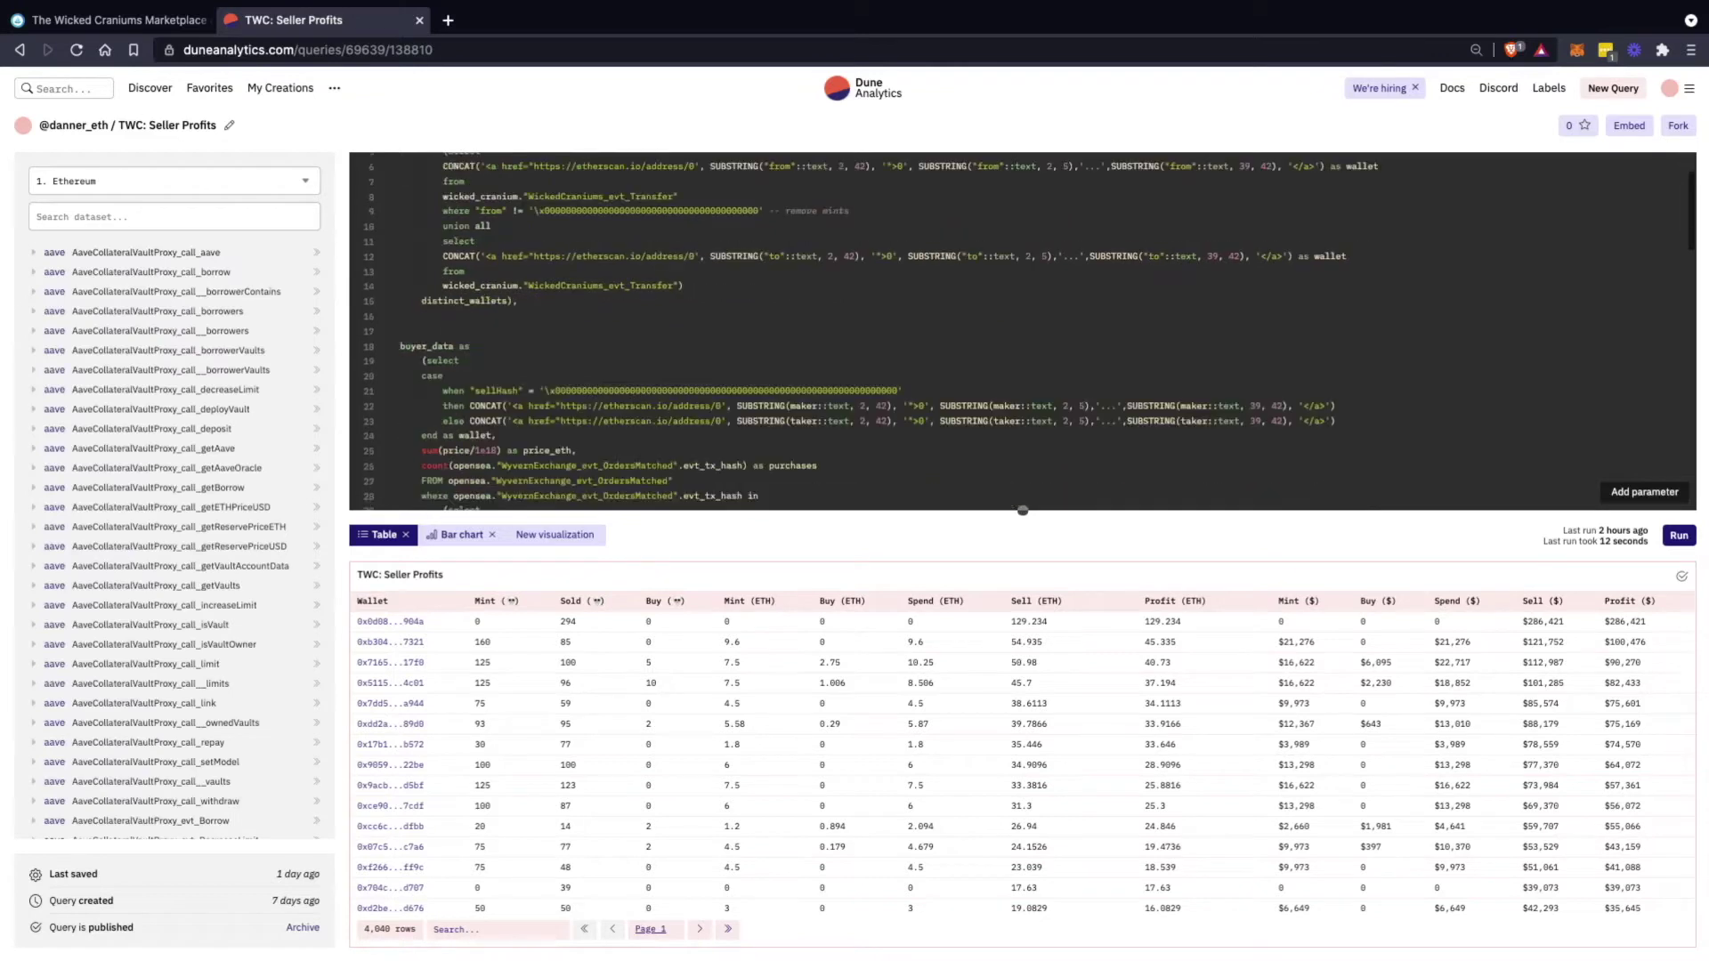
pyautogui.scroll(-9, 1021, 331)
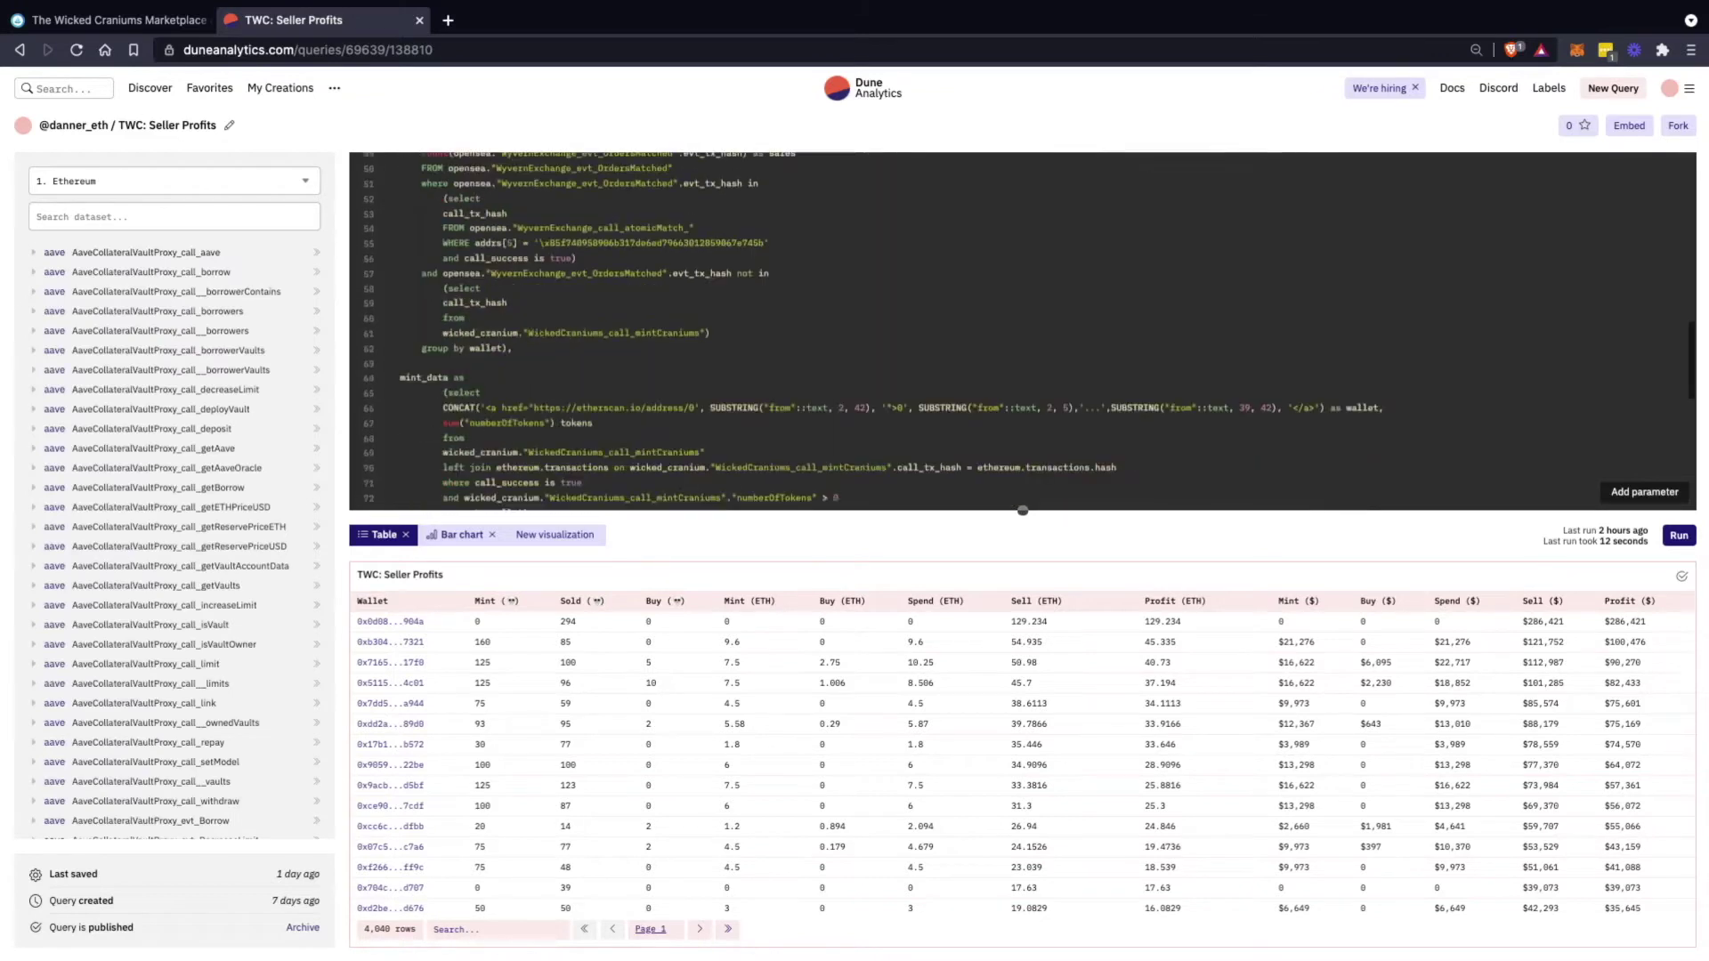
pyautogui.scroll(-1, 1022, 331)
pyautogui.scroll(2, 1022, 331)
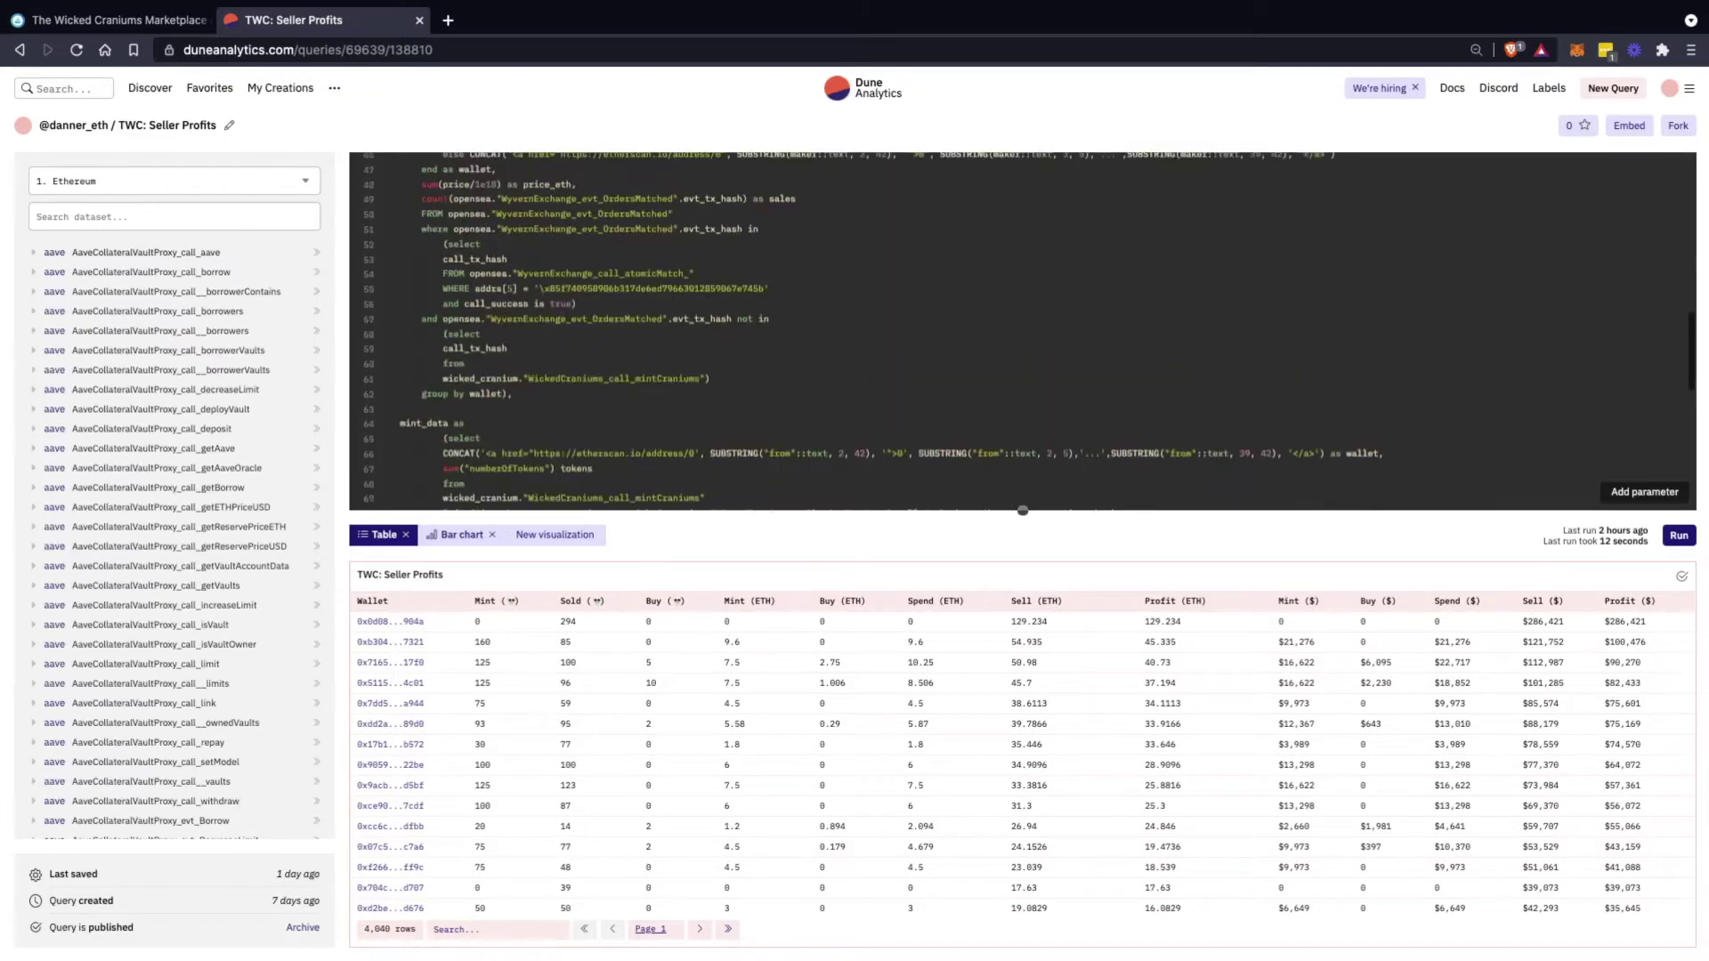
pyautogui.scroll(3, 1022, 332)
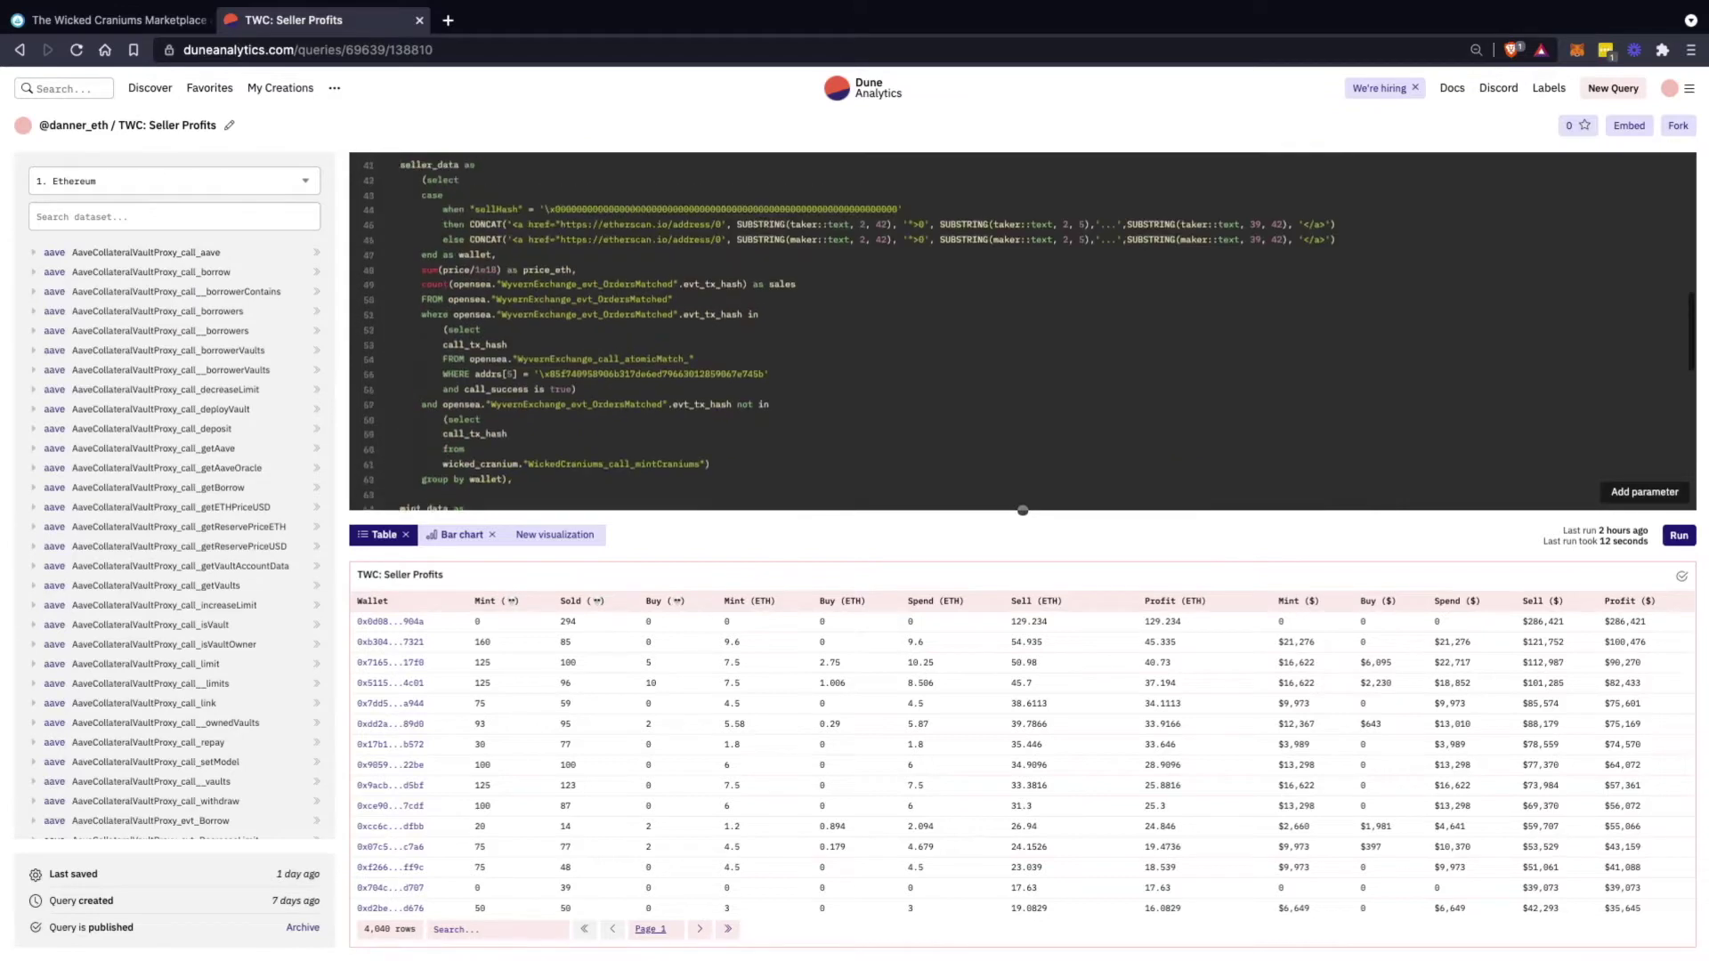
pyautogui.scroll(1, 1022, 331)
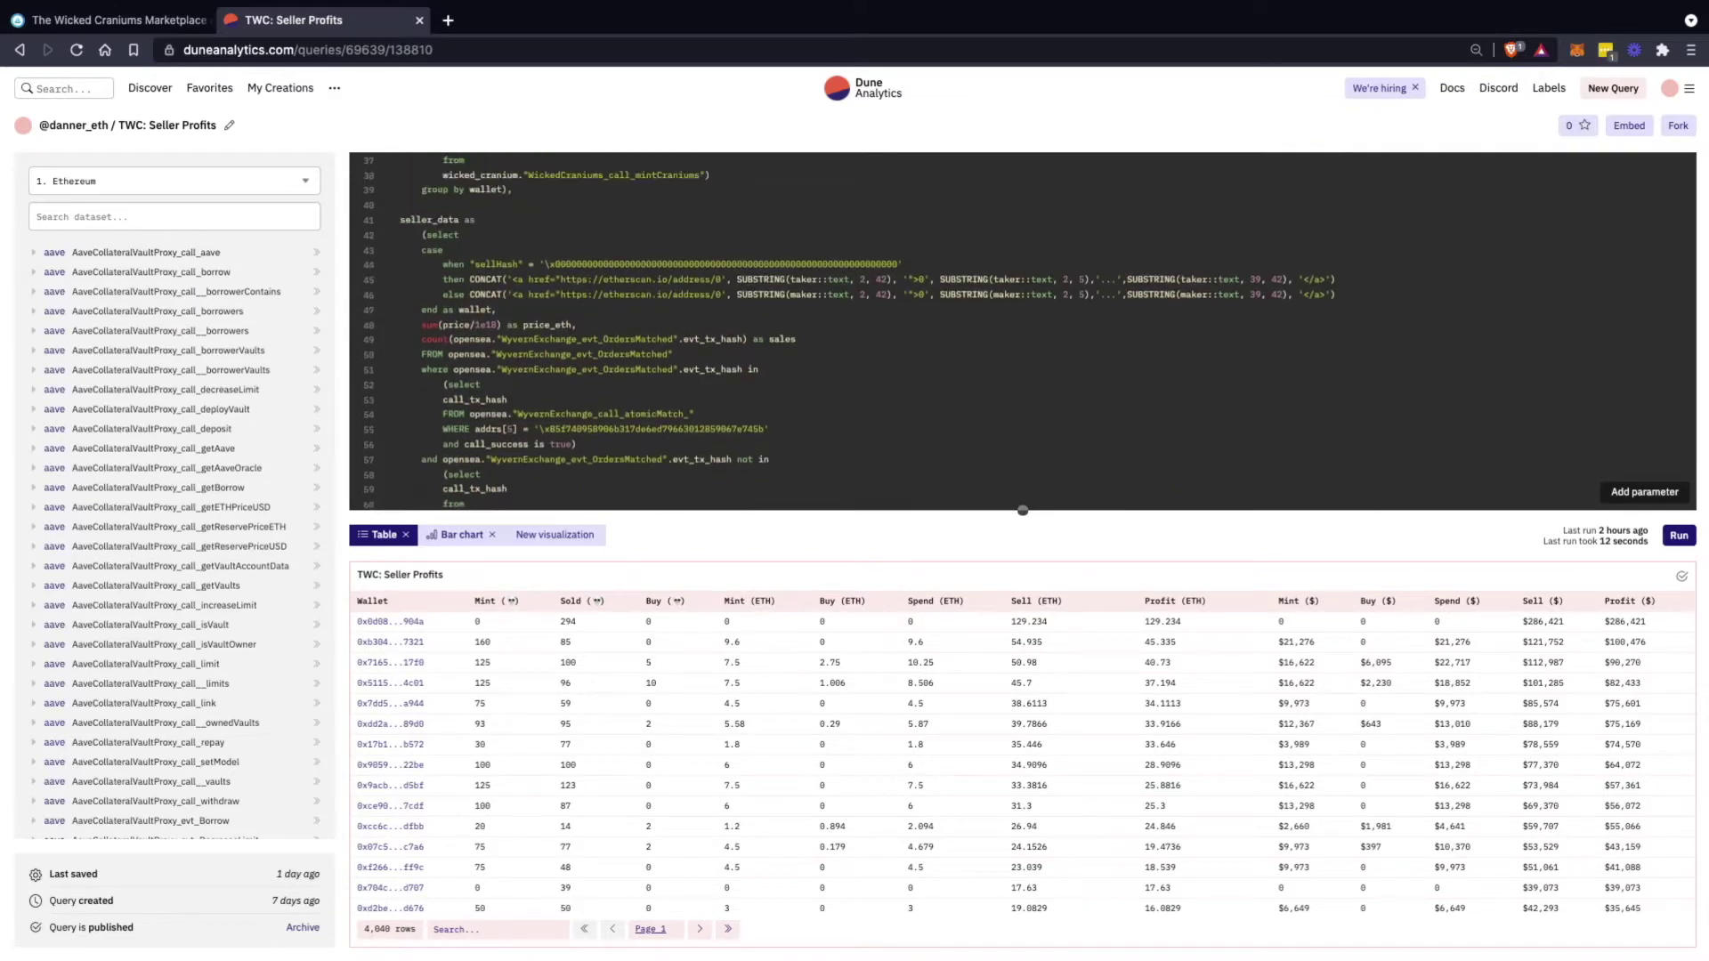
# Copy the select statement of the seller_data subquery into a new query
pyautogui.moveTo(427, 235); pyautogui.dragTo(497, 383)
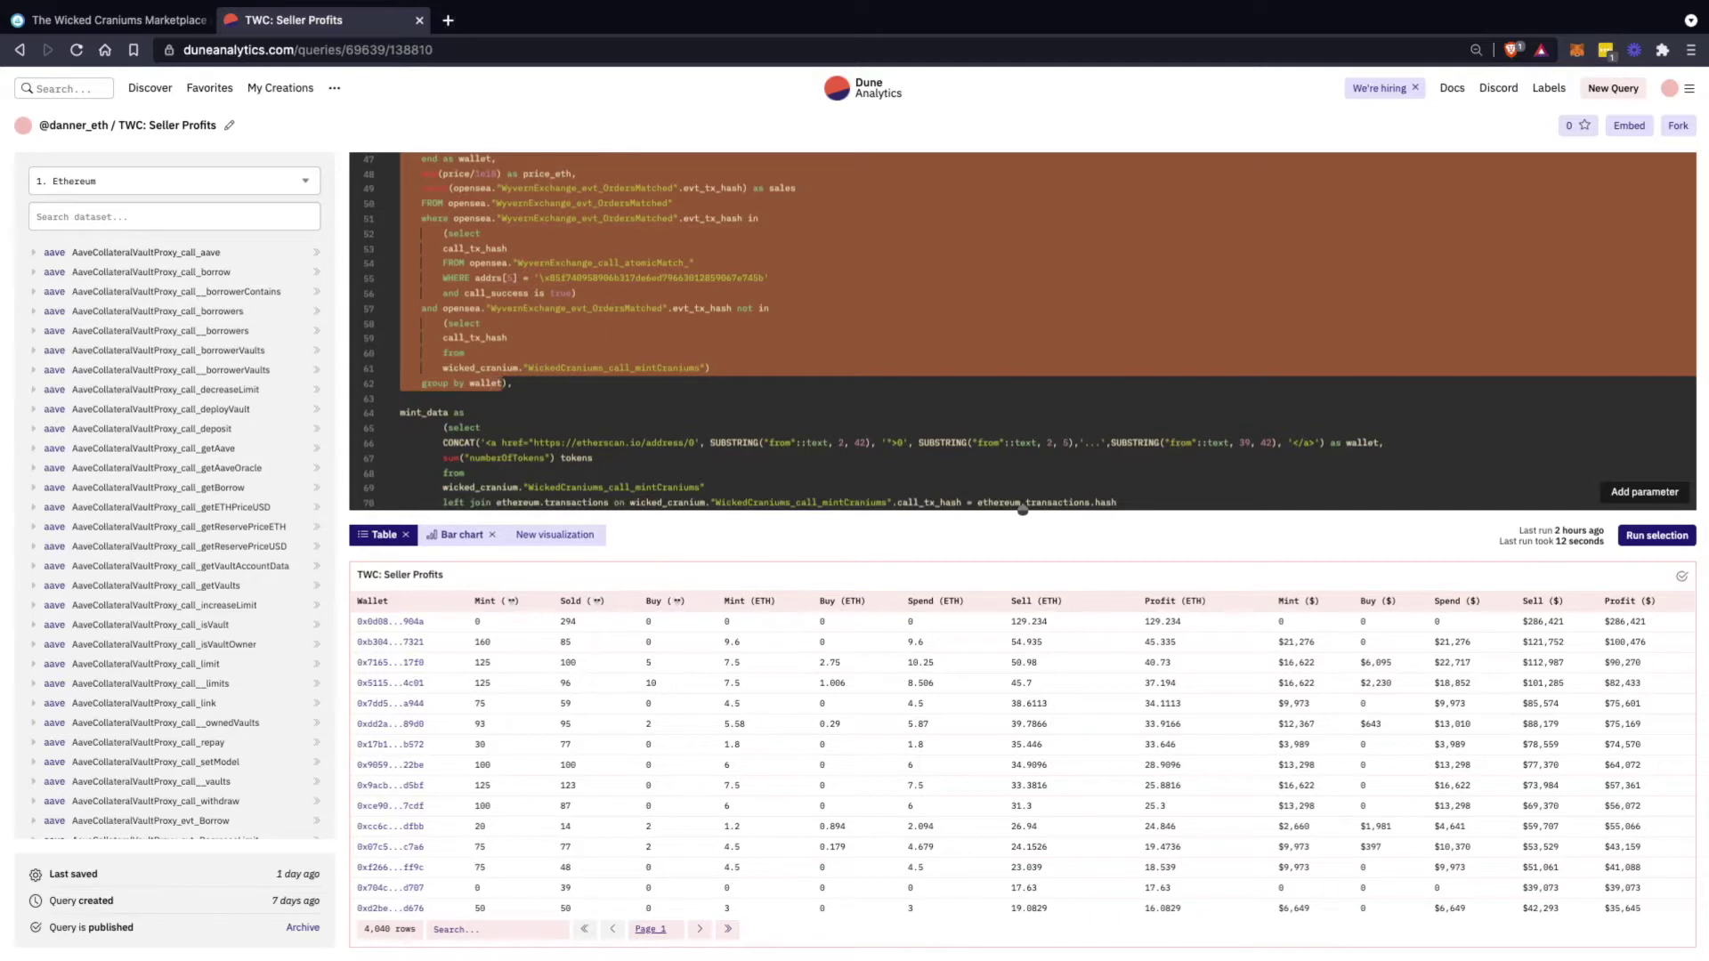
pyautogui.click(1613, 89)
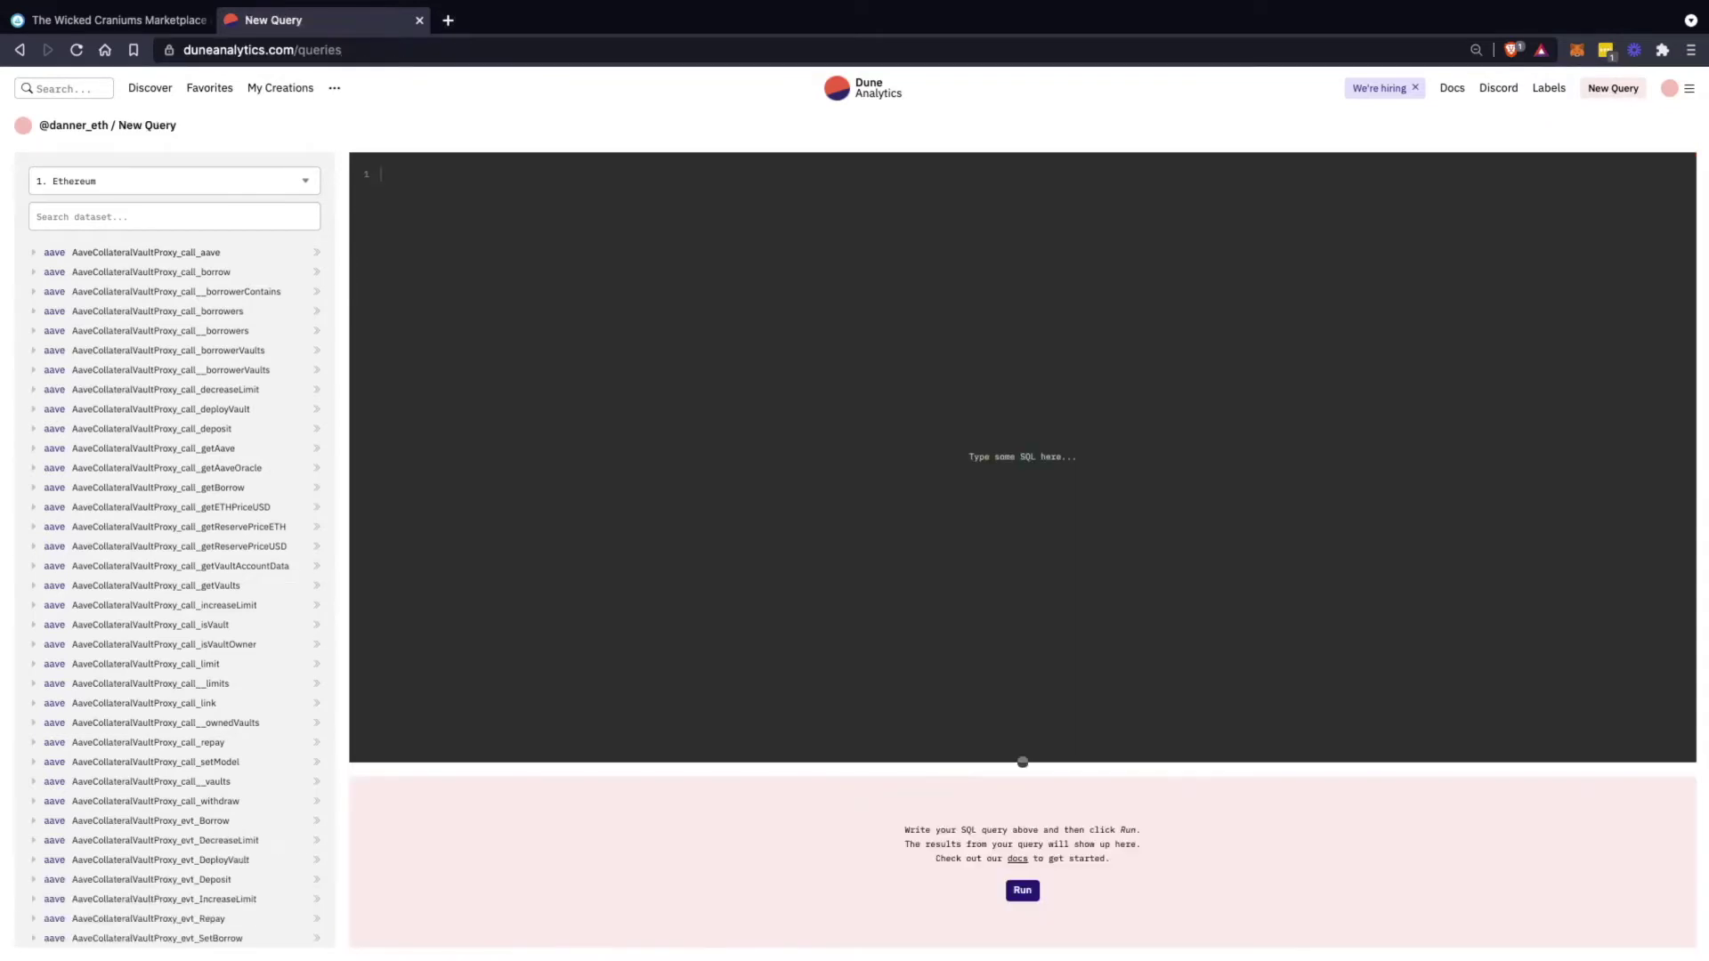
pyautogui.hotkey('ctrl', 'v')
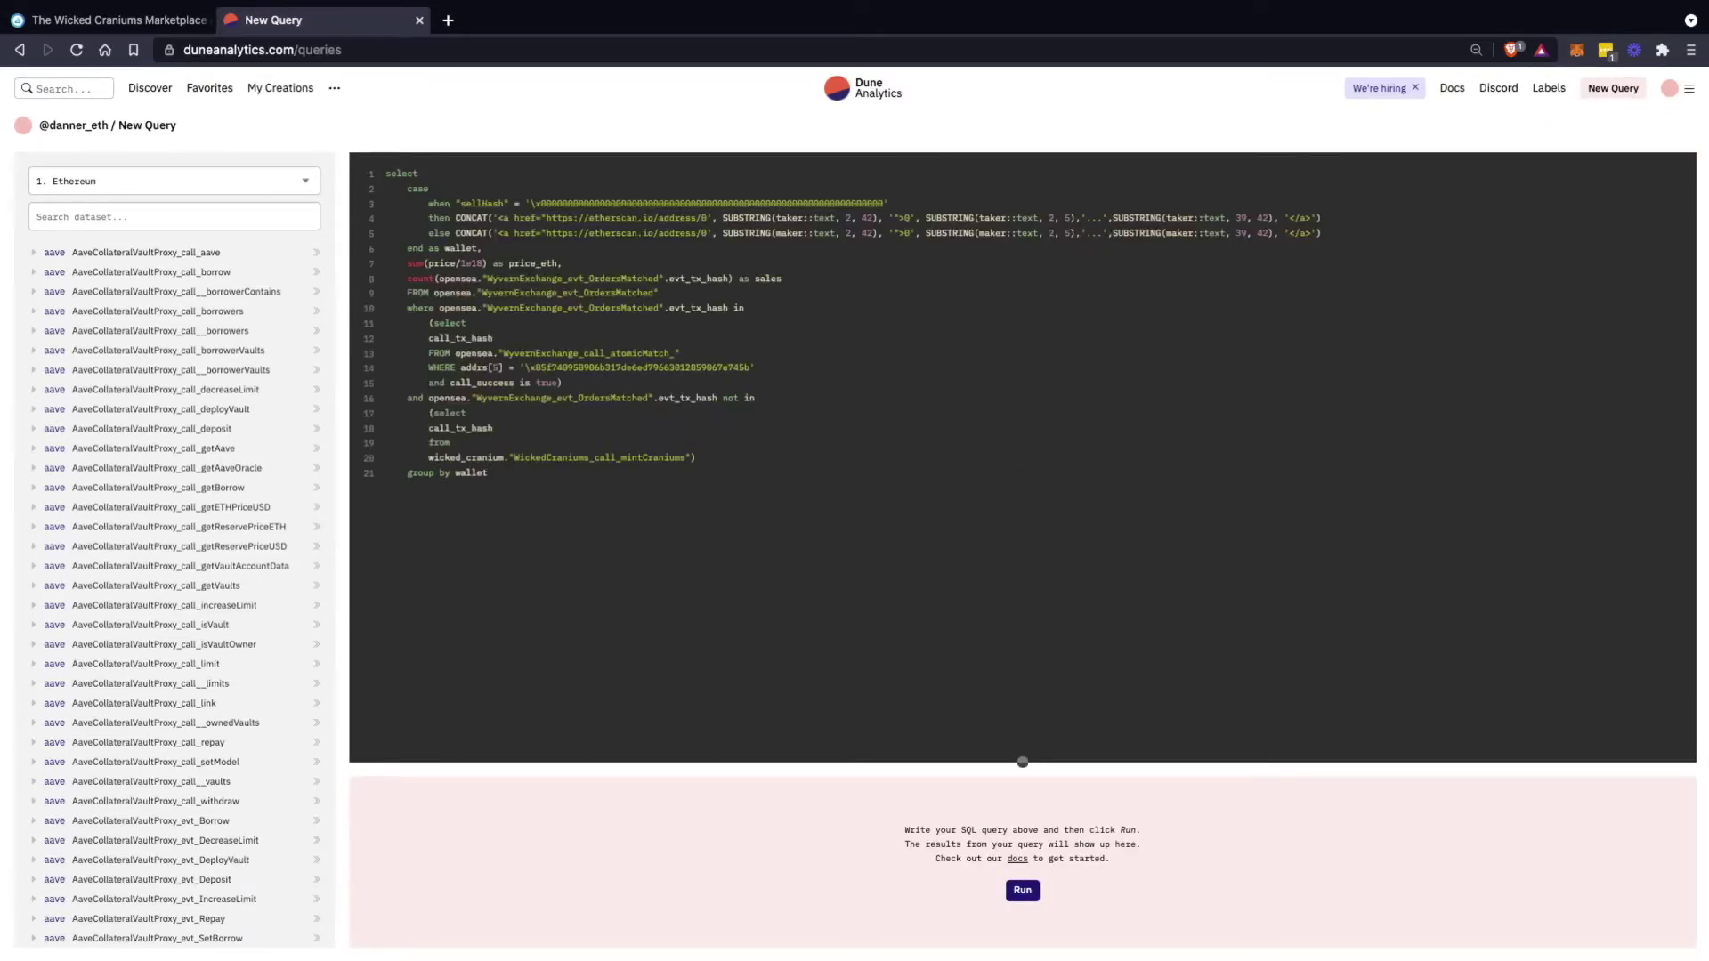
# Delete the "group by wallet" clause from the end of the new query
pyautogui.hotkey('ctrl', 'shift', 'Left')
pyautogui.hotkey('ctrl', 'shift', 'Left')
pyautogui.hotkey('ctrl', 'shift', 'Left')
pyautogui.hotkey('ctrl', 'shift', 'Left')
pyautogui.press('BackSpace')
# Replace the price_eth sum and sales count columns with * so all order columns are selected
pyautogui.tripleClick(1014, 218)
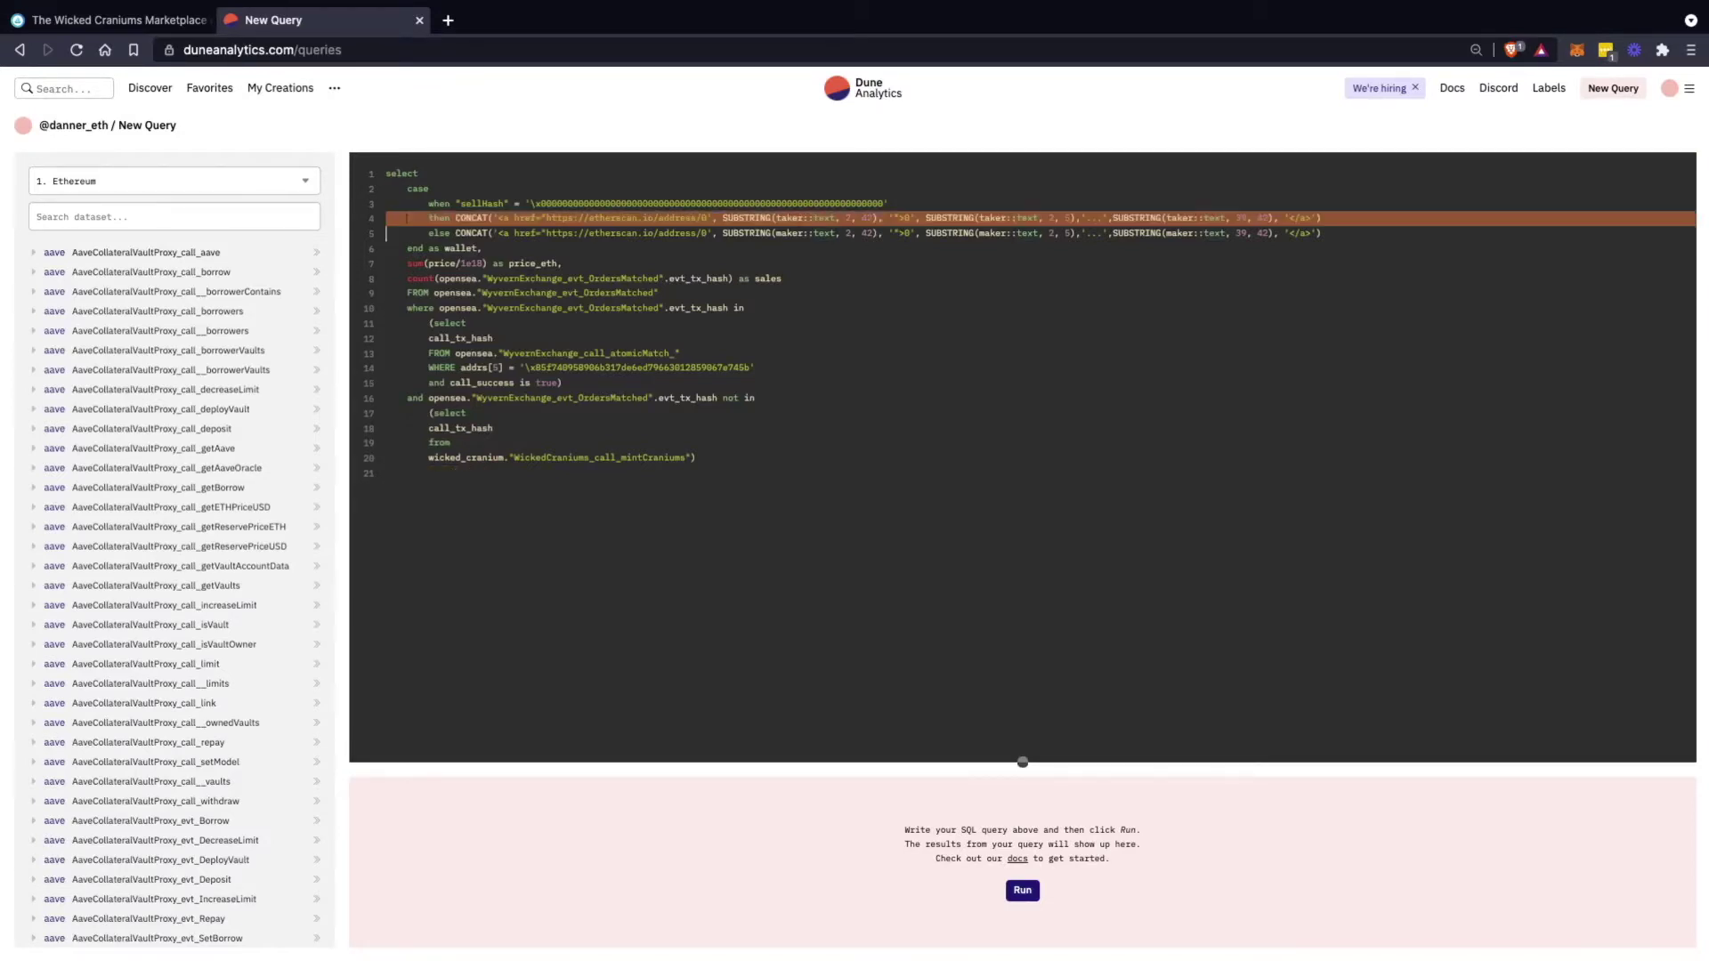
pyautogui.click(659, 293)
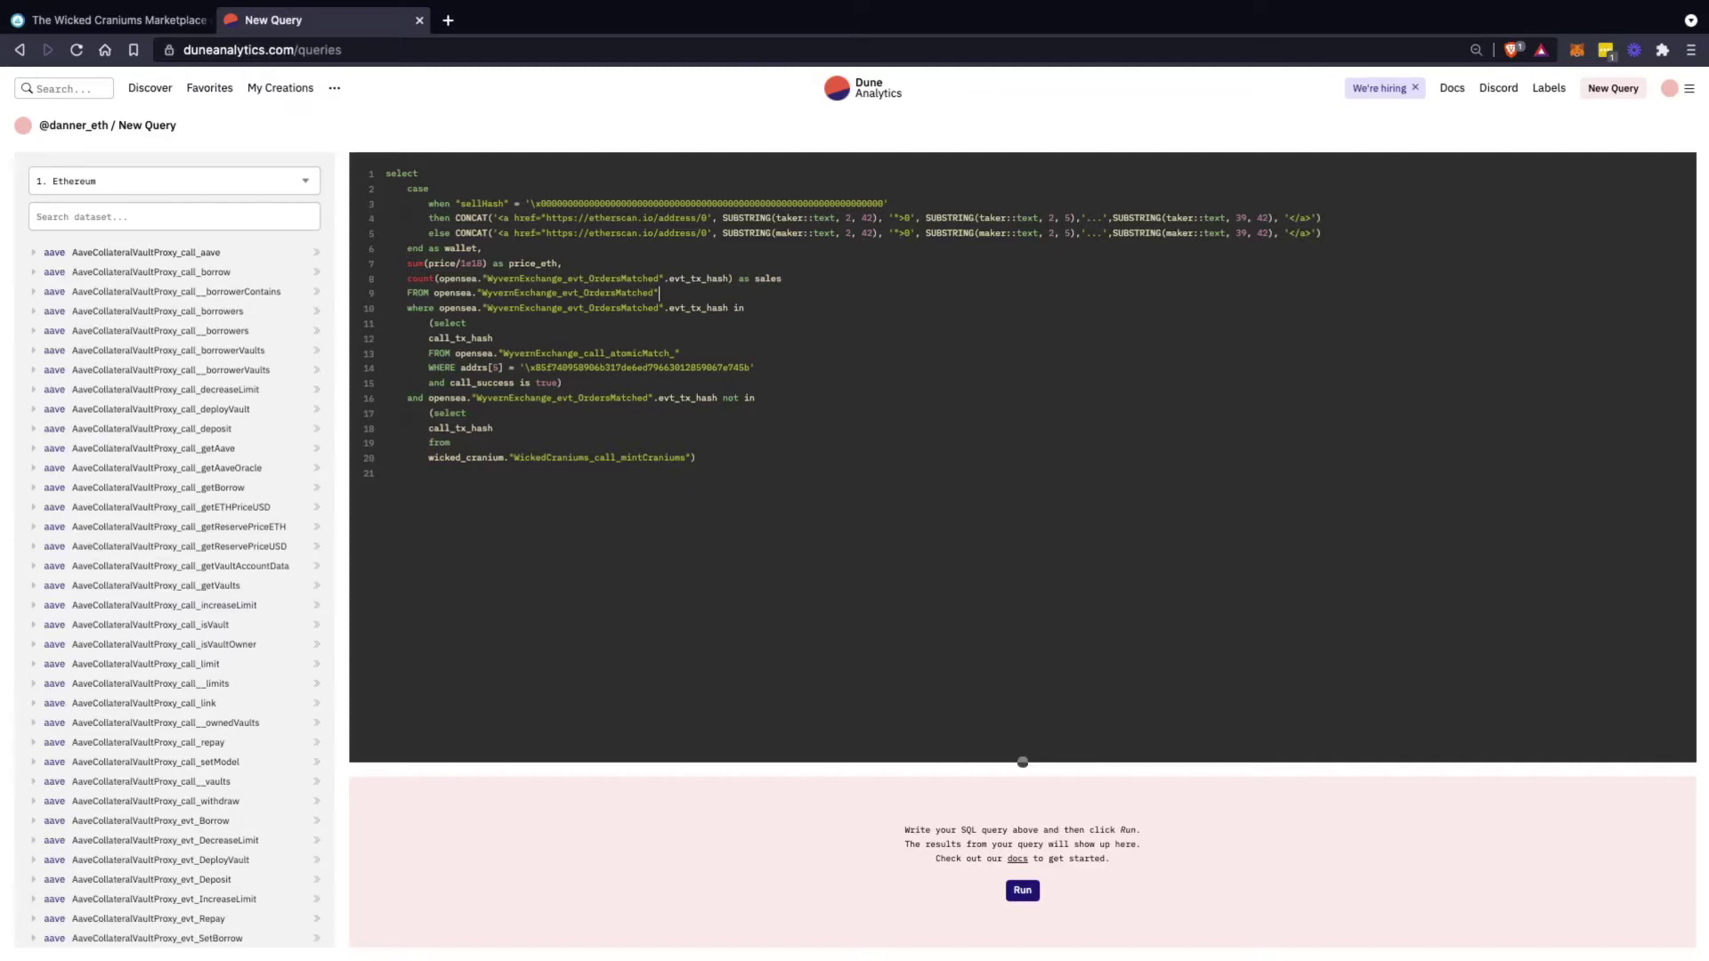
pyautogui.moveTo(403, 264); pyautogui.dragTo(782, 279)
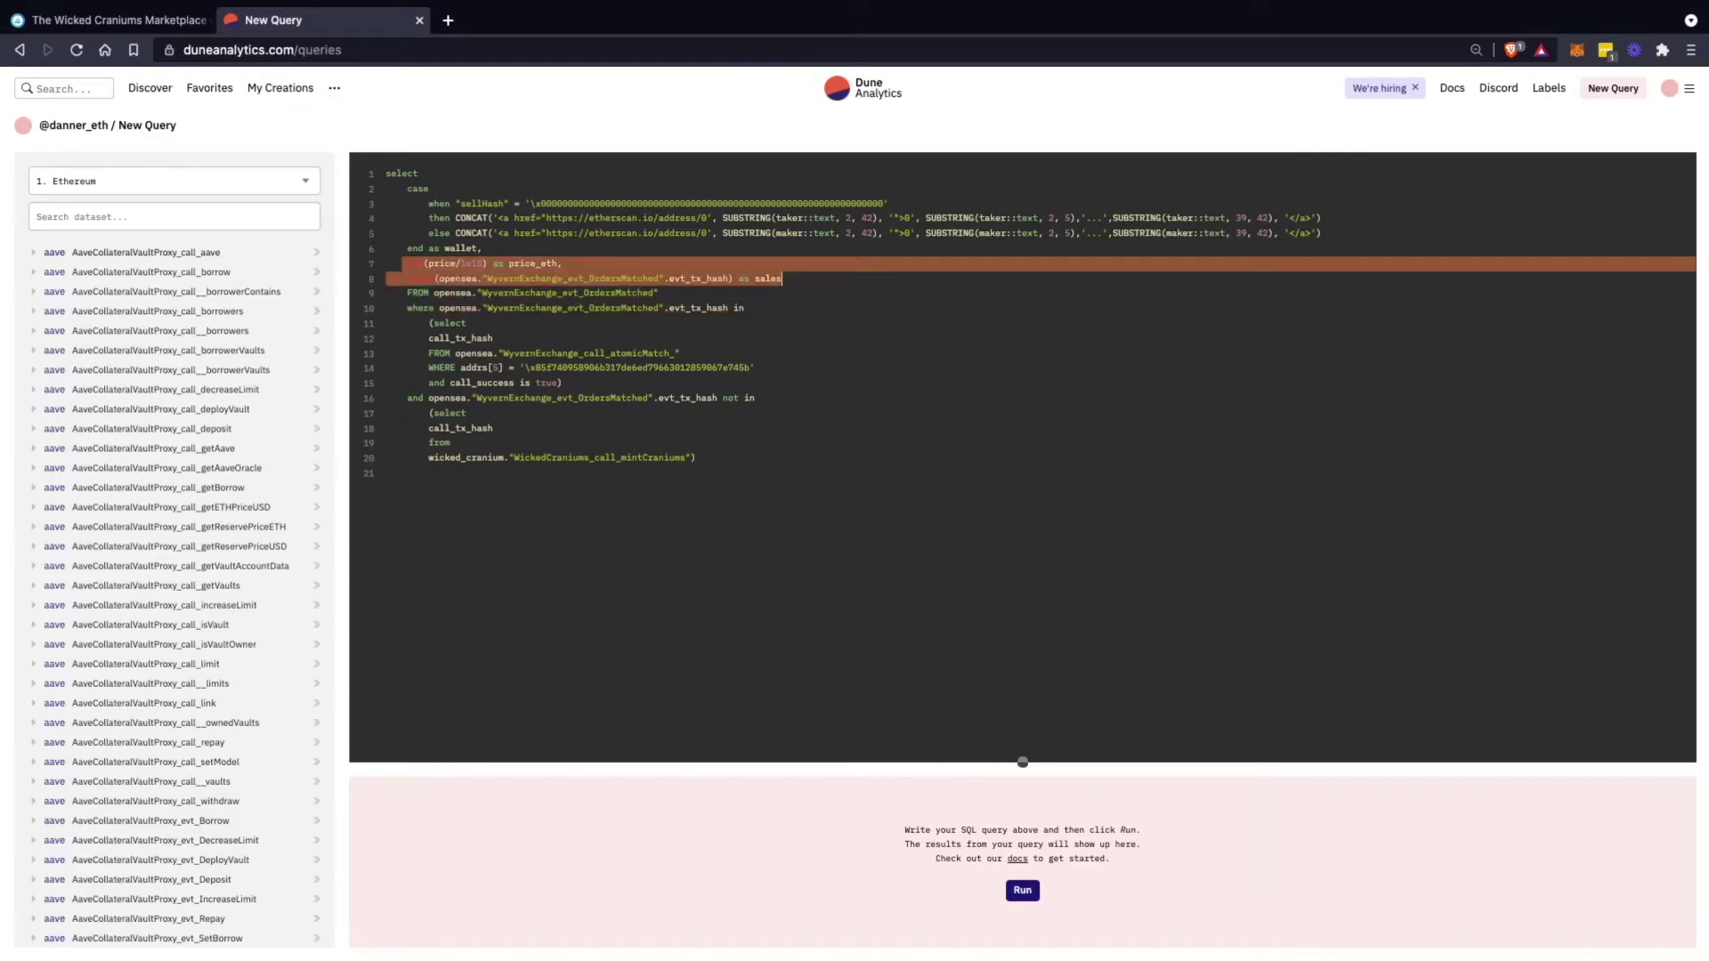
pyautogui.press('BackSpace')
pyautogui.write('*')
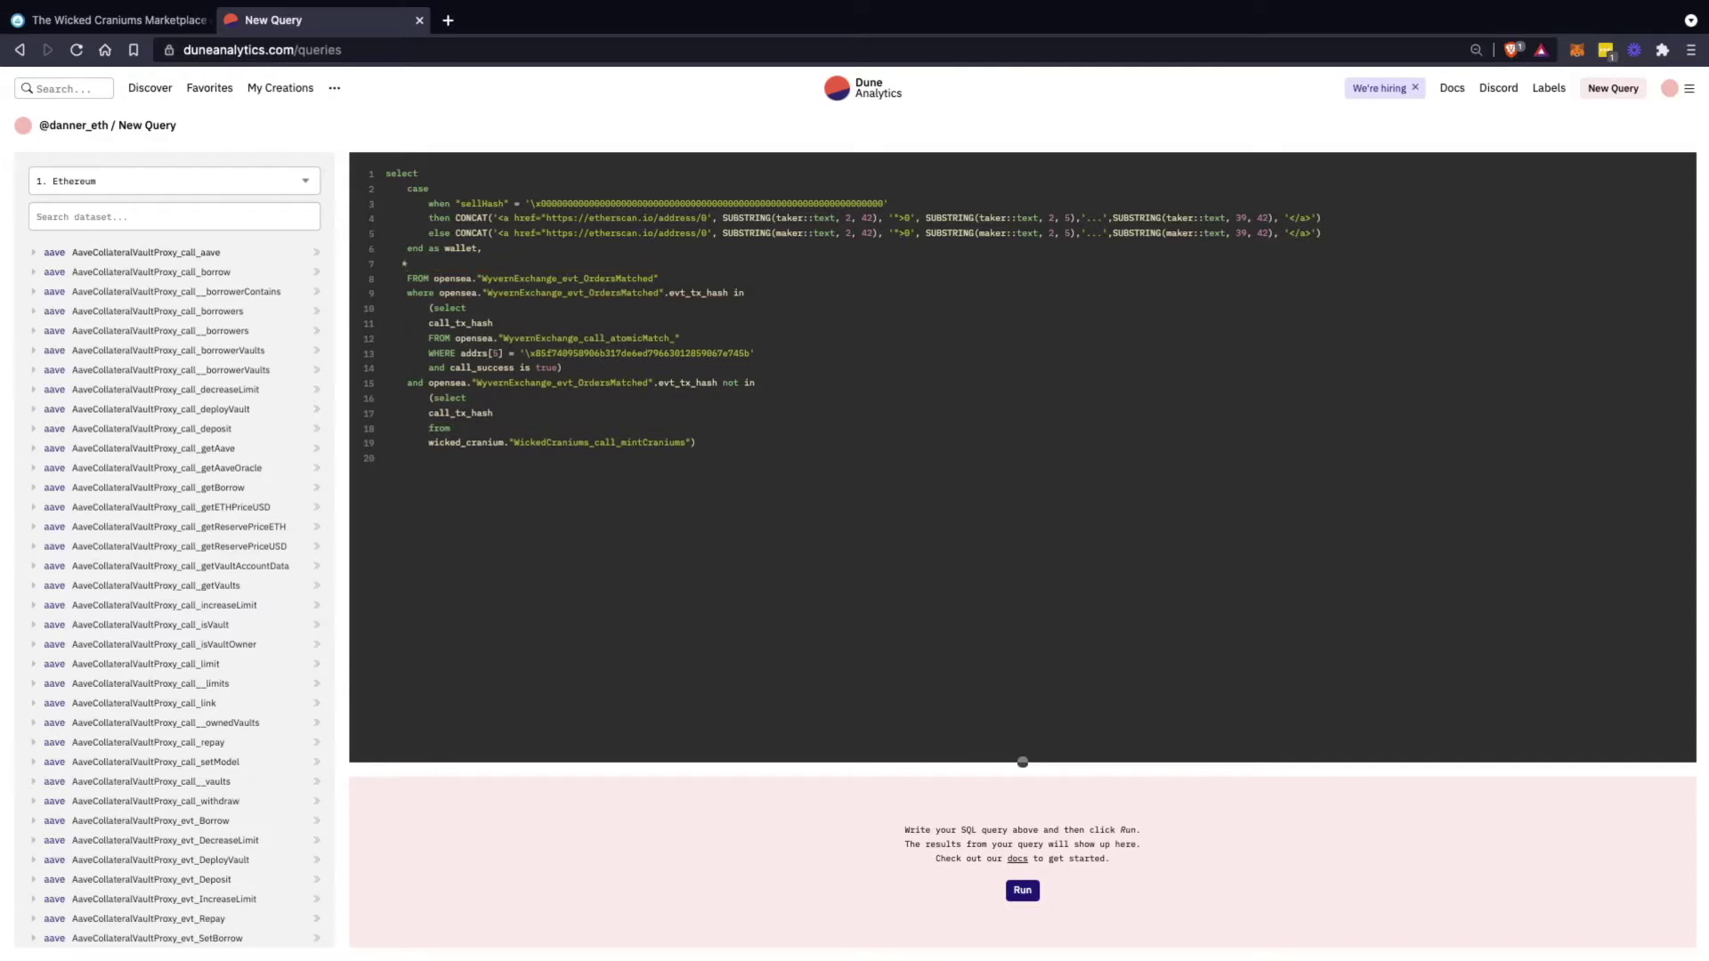
# Run the query and look over the returned sales rows
pyautogui.hotkey('ctrl', 'Return')
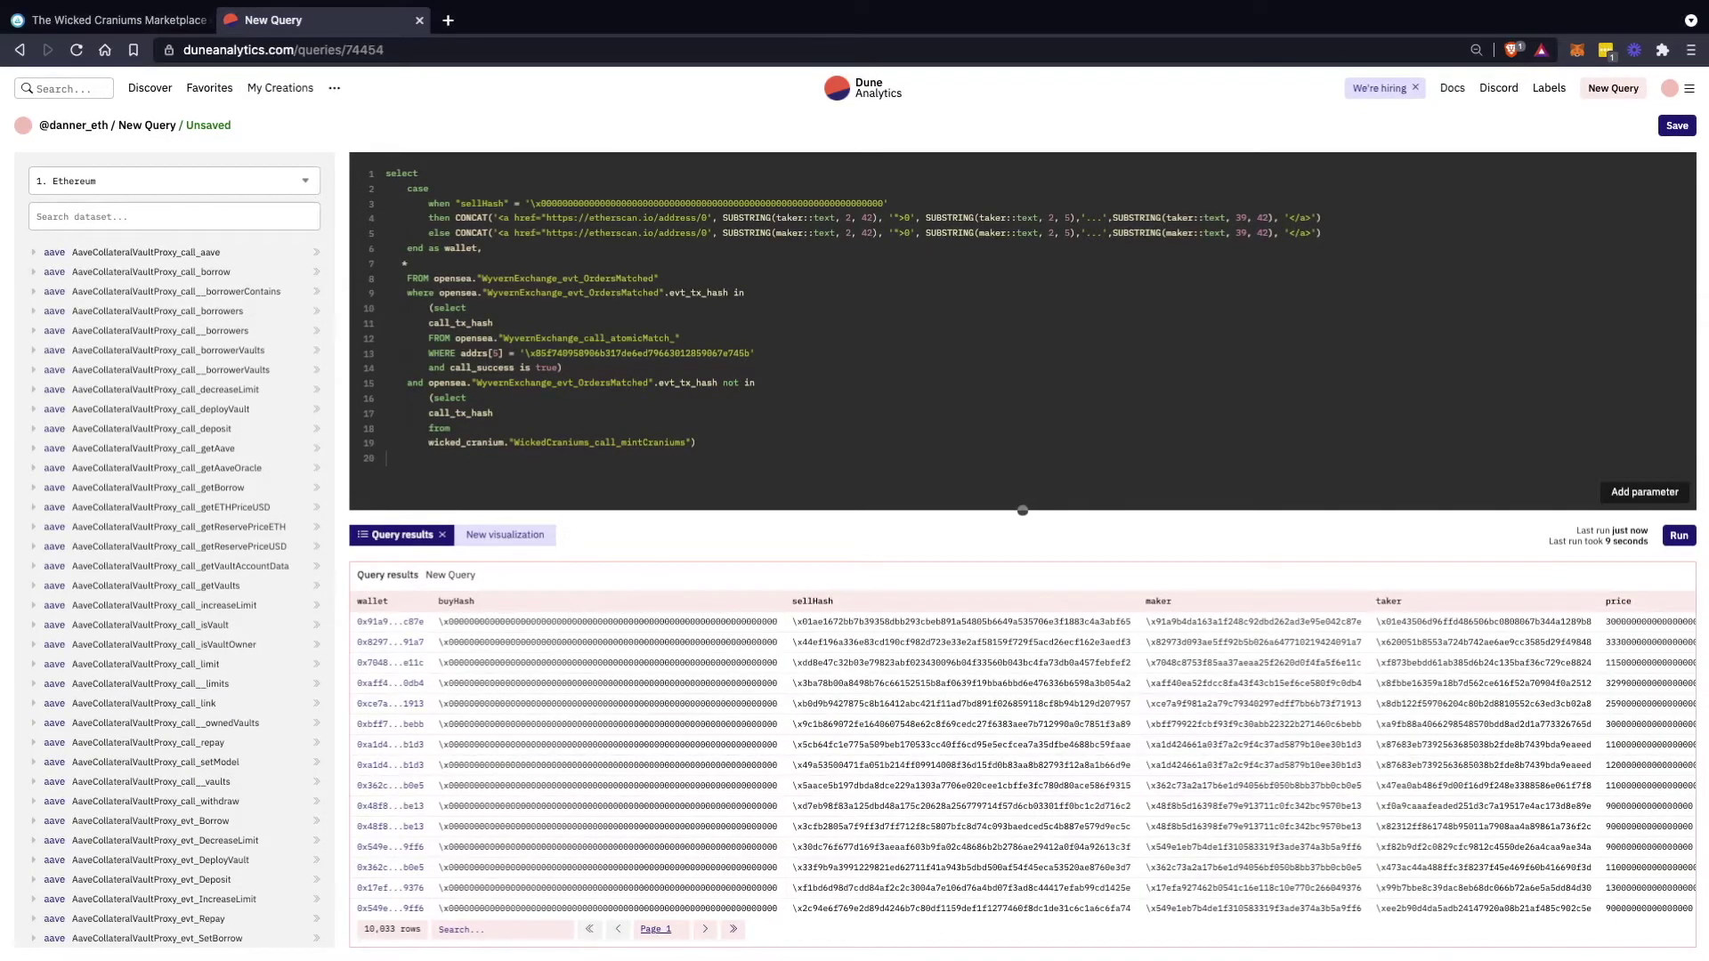
pyautogui.scroll(-4, 1023, 534)
pyautogui.scroll(4, 1023, 534)
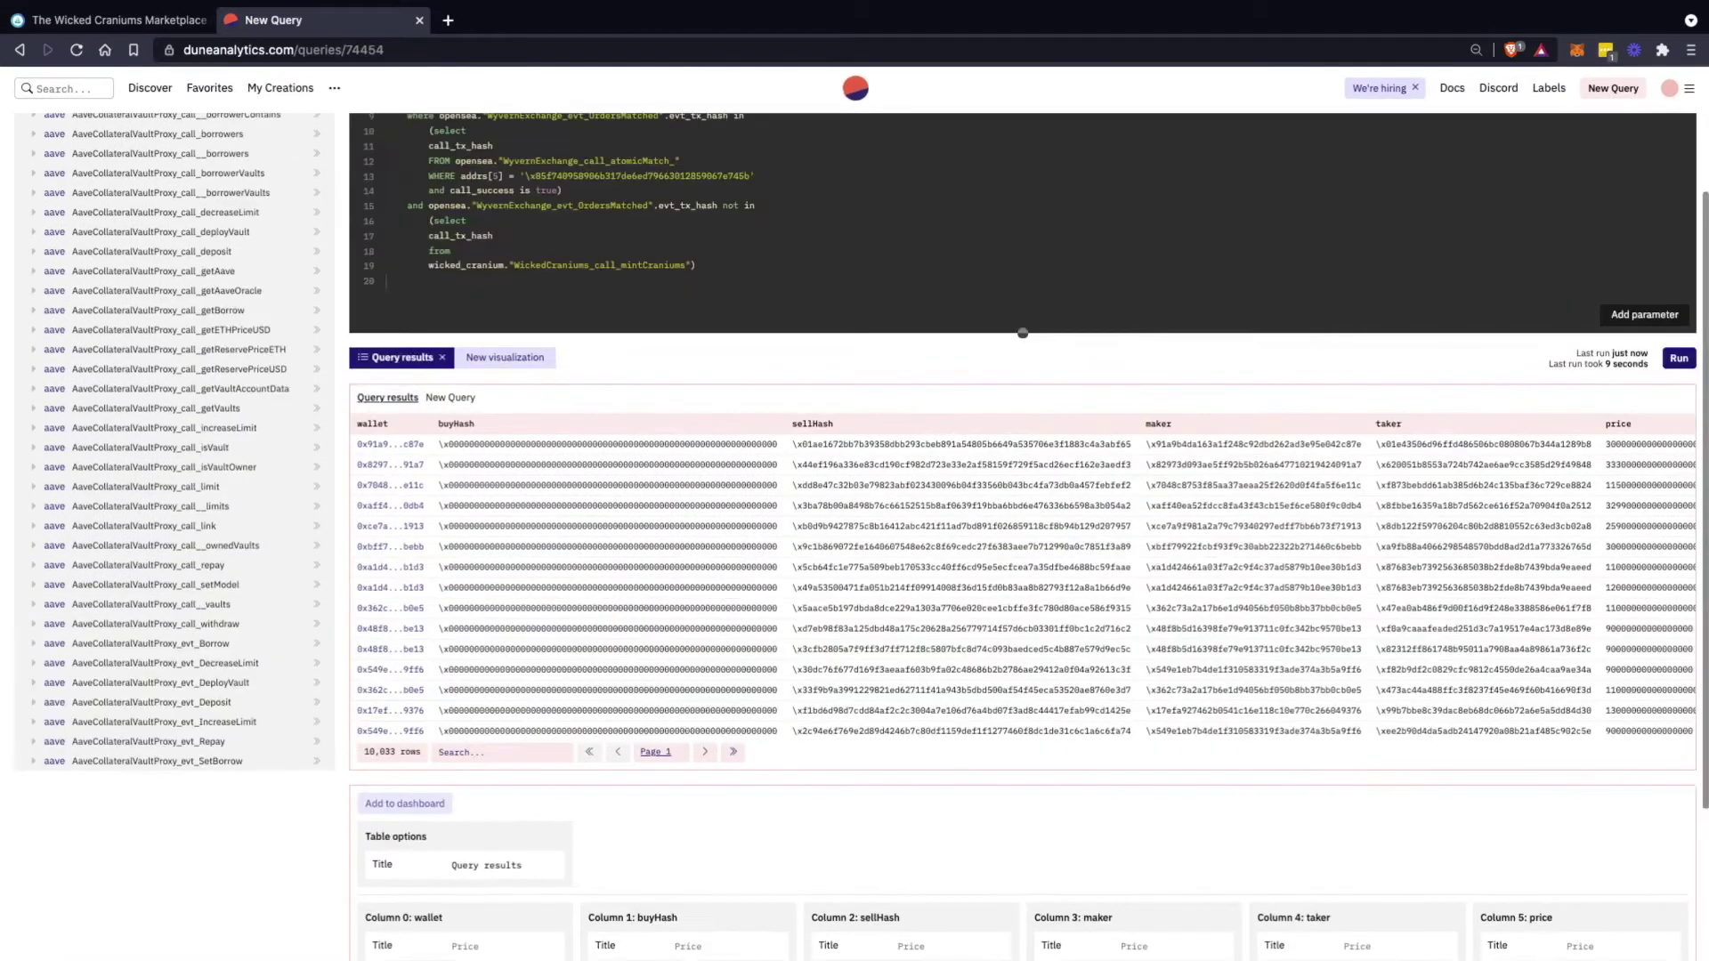
pyautogui.scroll(1, 1023, 534)
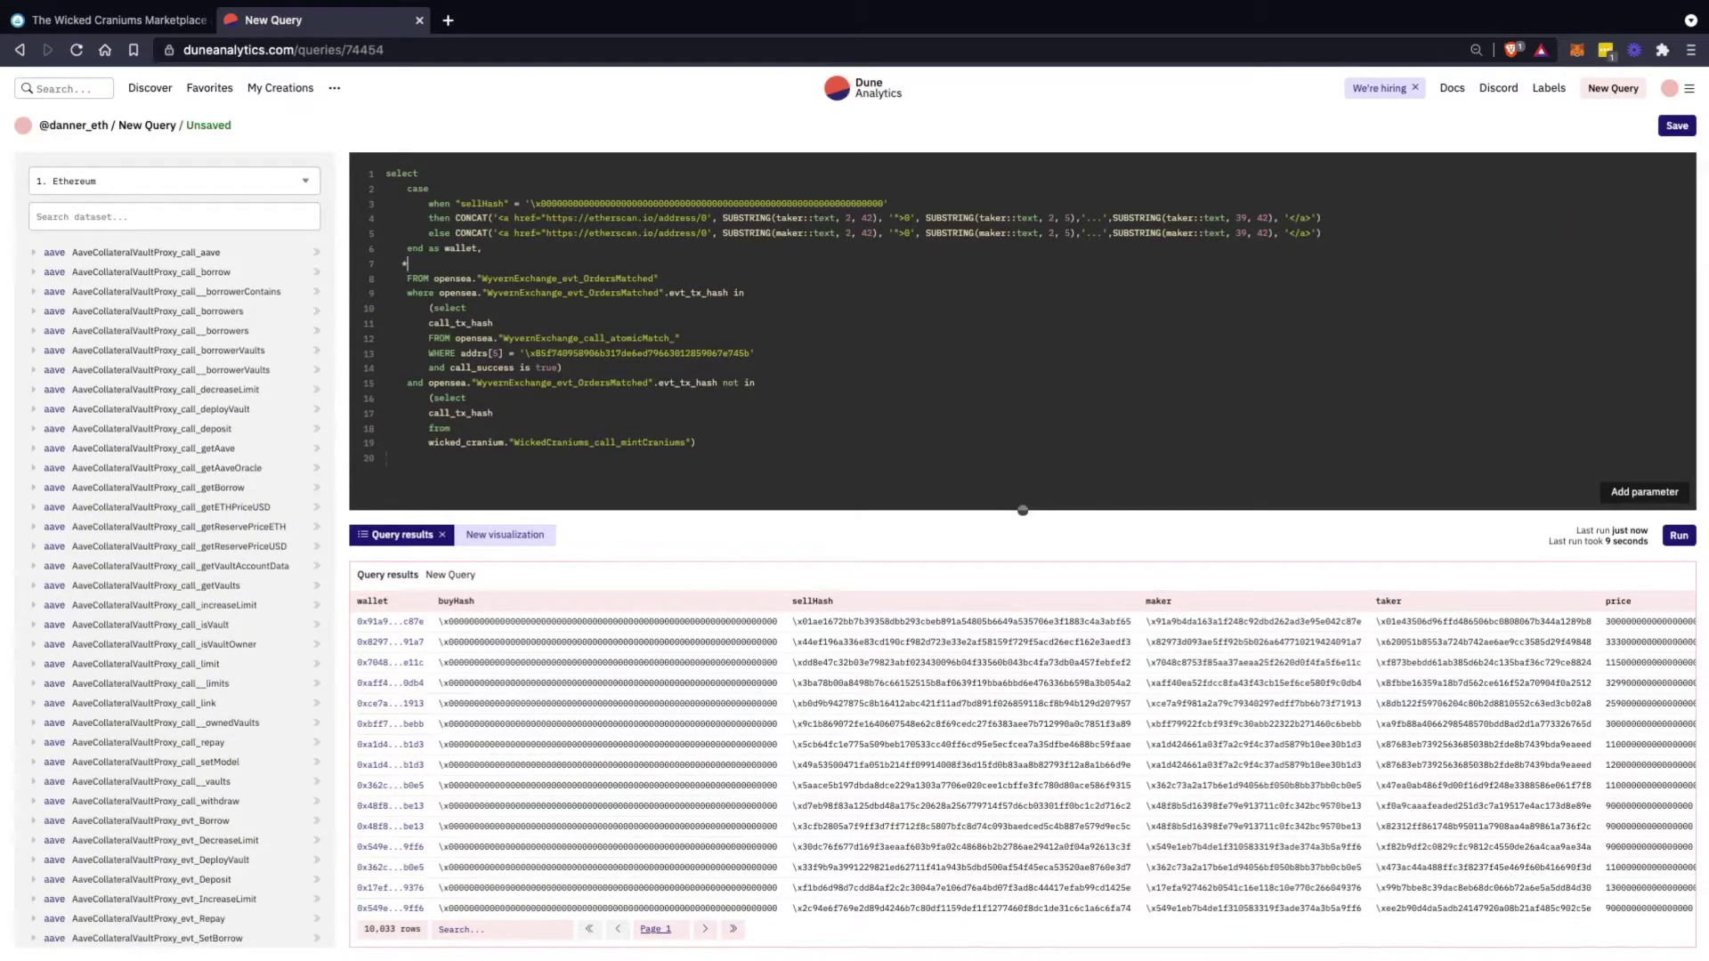
# Switch to the OpenSea listings and open Wicked Cranium #1534
pyautogui.click(118, 19)
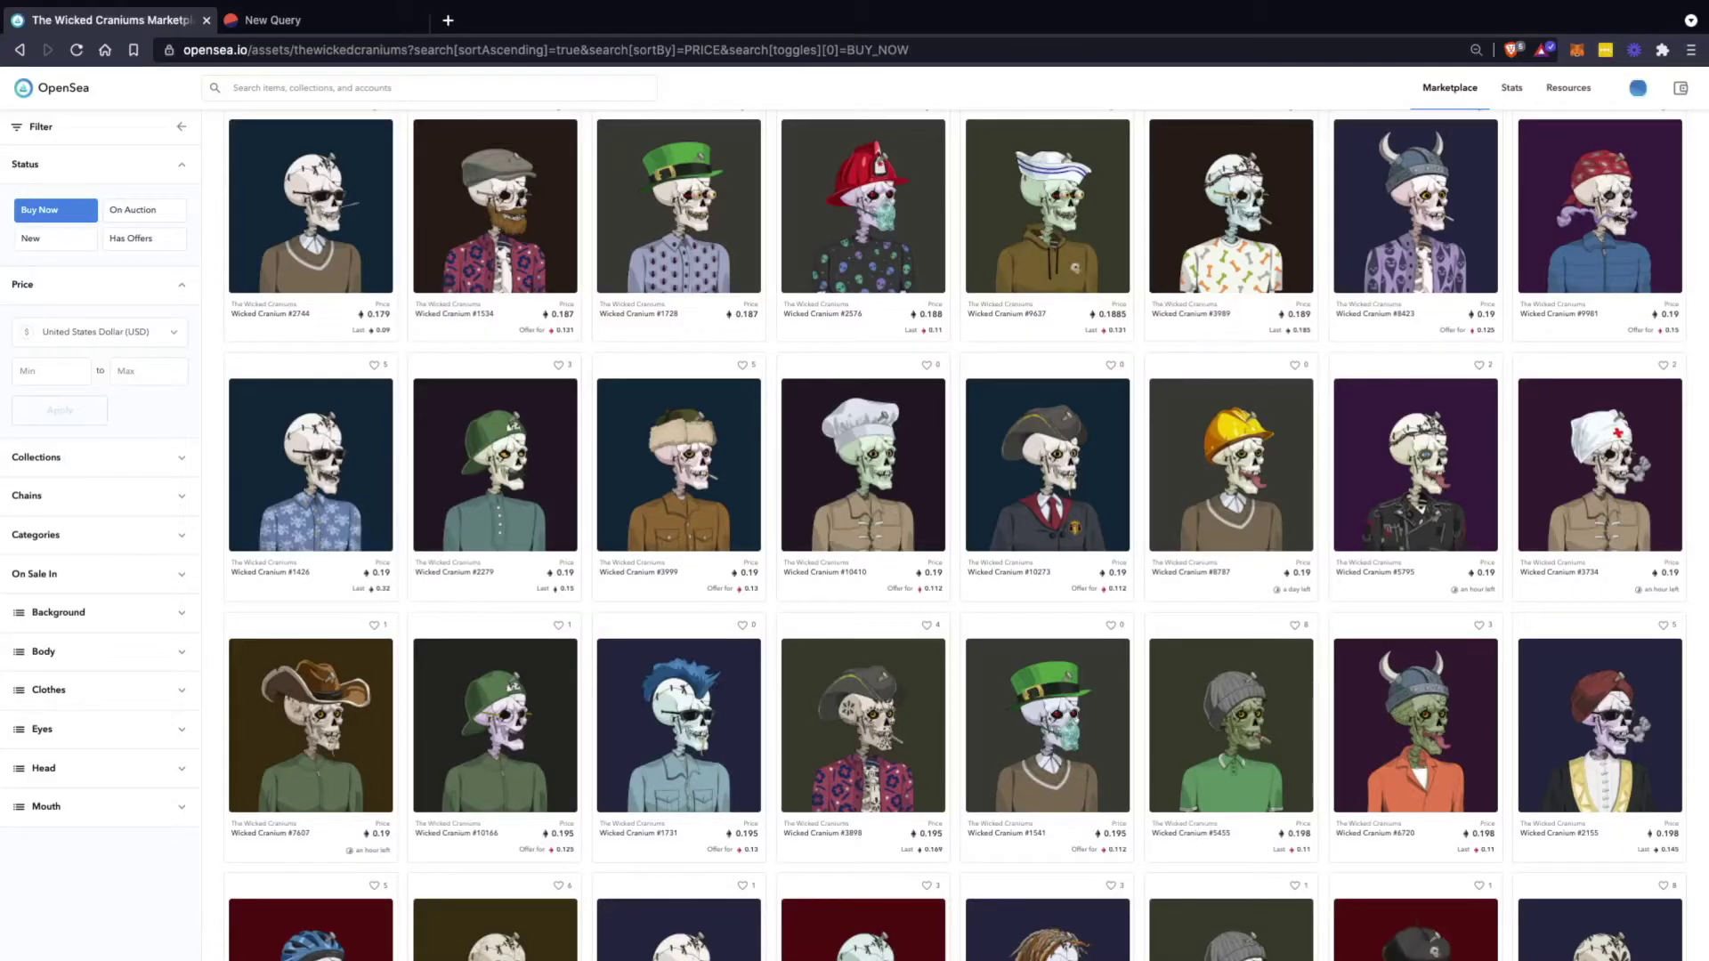
pyautogui.click(494, 214)
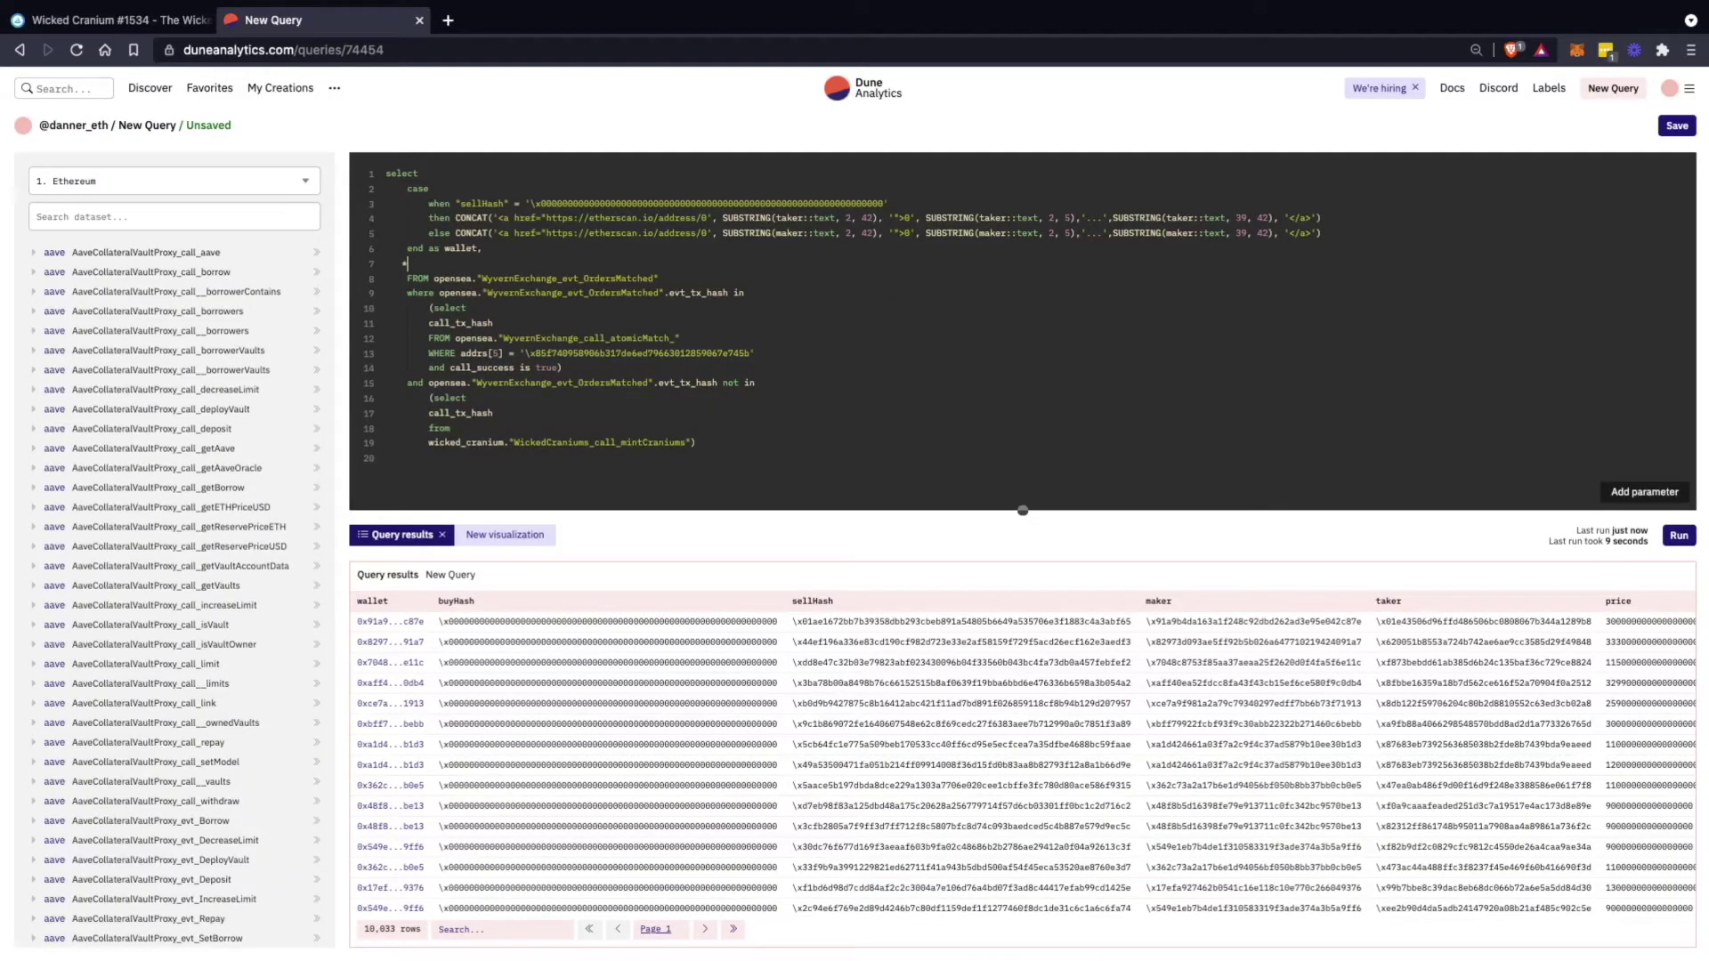
# Back in the Dune query, replace the * column with sum(price/1e18) to total the sales in ETH
pyautogui.write('sum(')
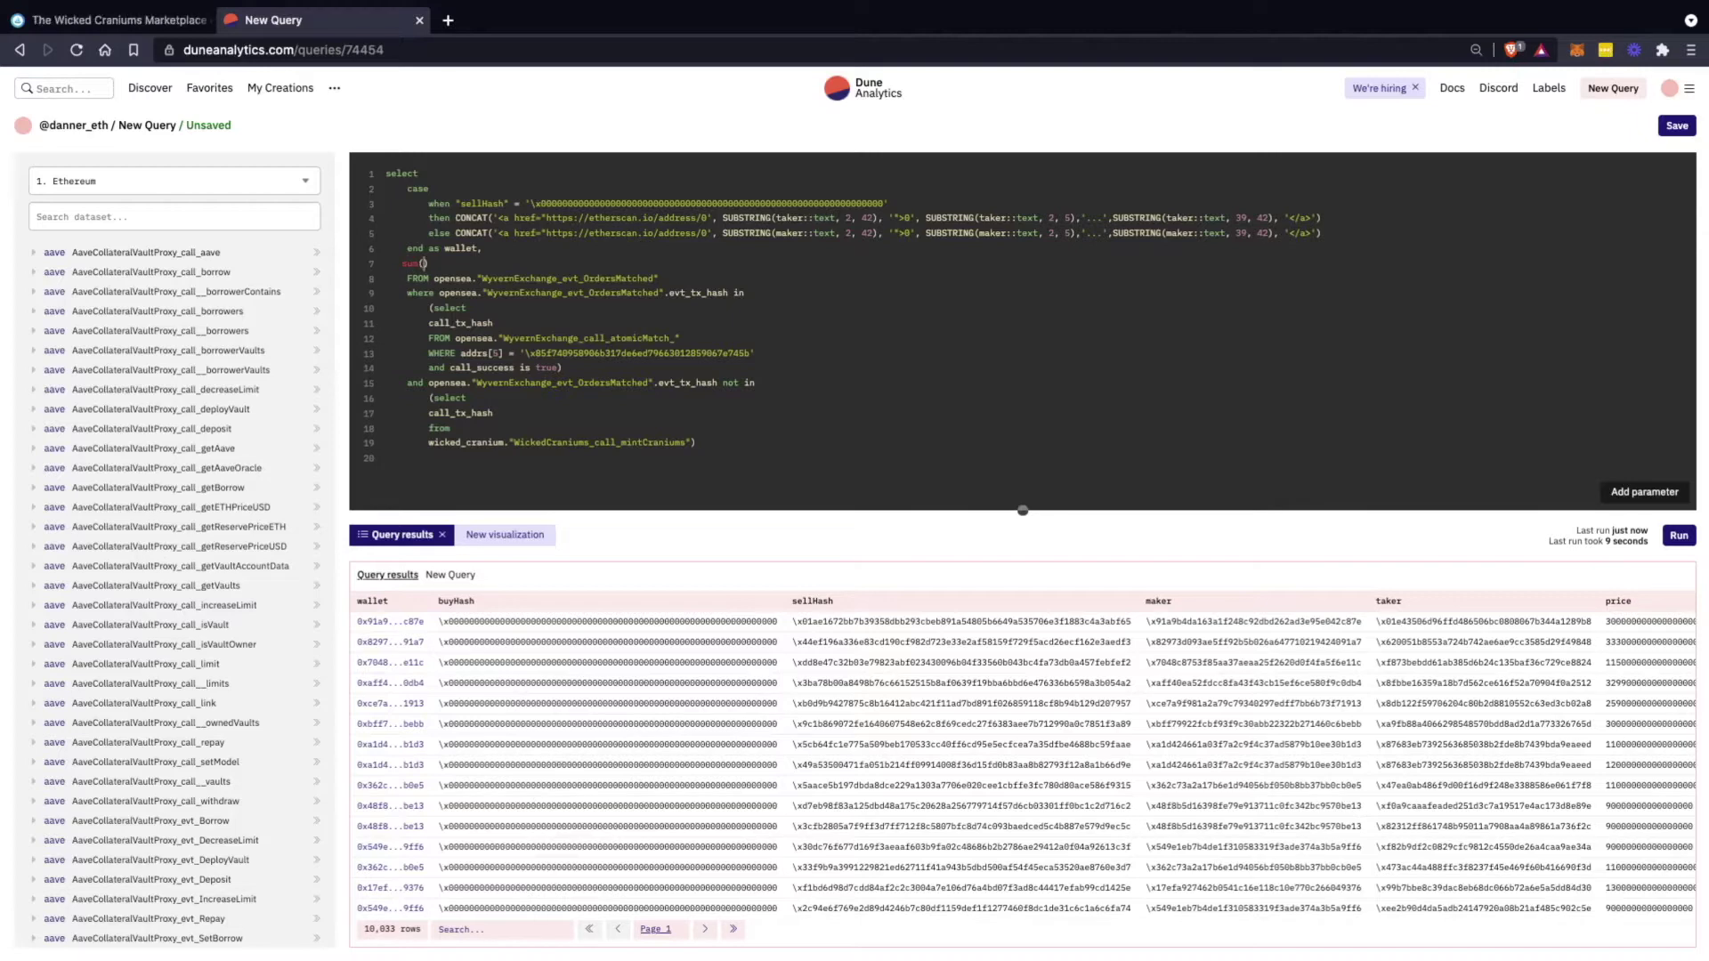
pyautogui.hscroll(10, 1023, 756)
pyautogui.hscroll(3, 1022, 757)
pyautogui.write('price/')
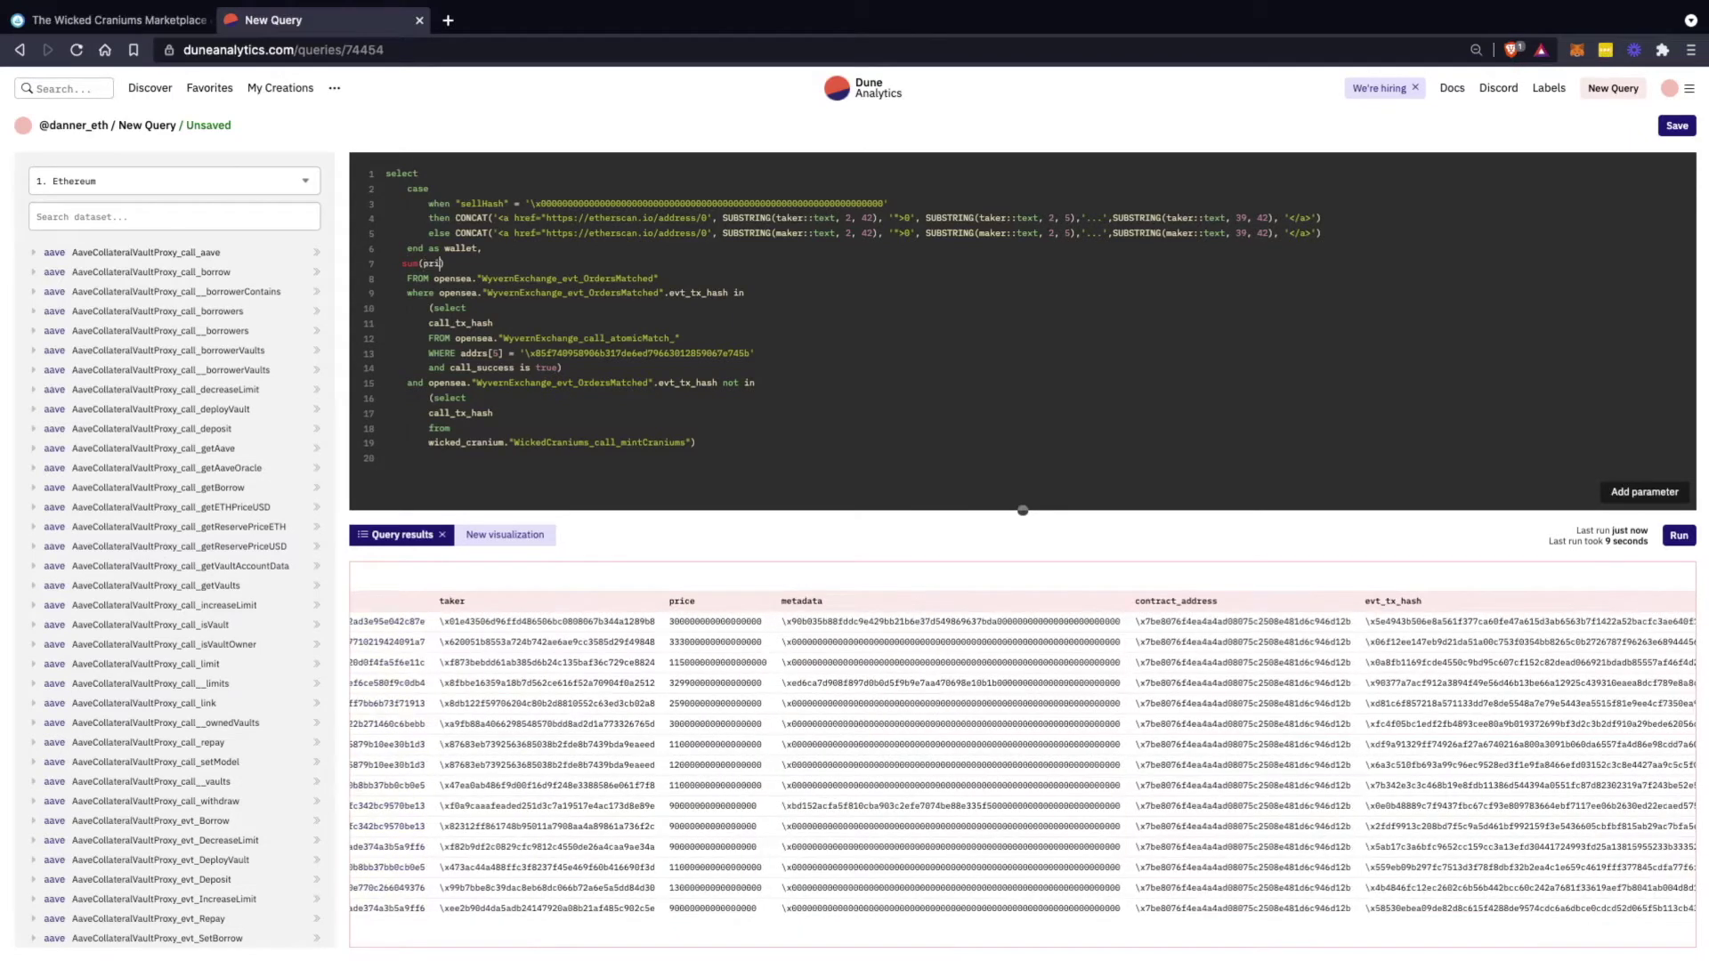
pyautogui.write('1e18')
# Comment out the case expression that builds the wallet column and run the query
pyautogui.moveTo(482, 248); pyautogui.dragTo(386, 189)
pyautogui.hotkey('ctrl', '/')
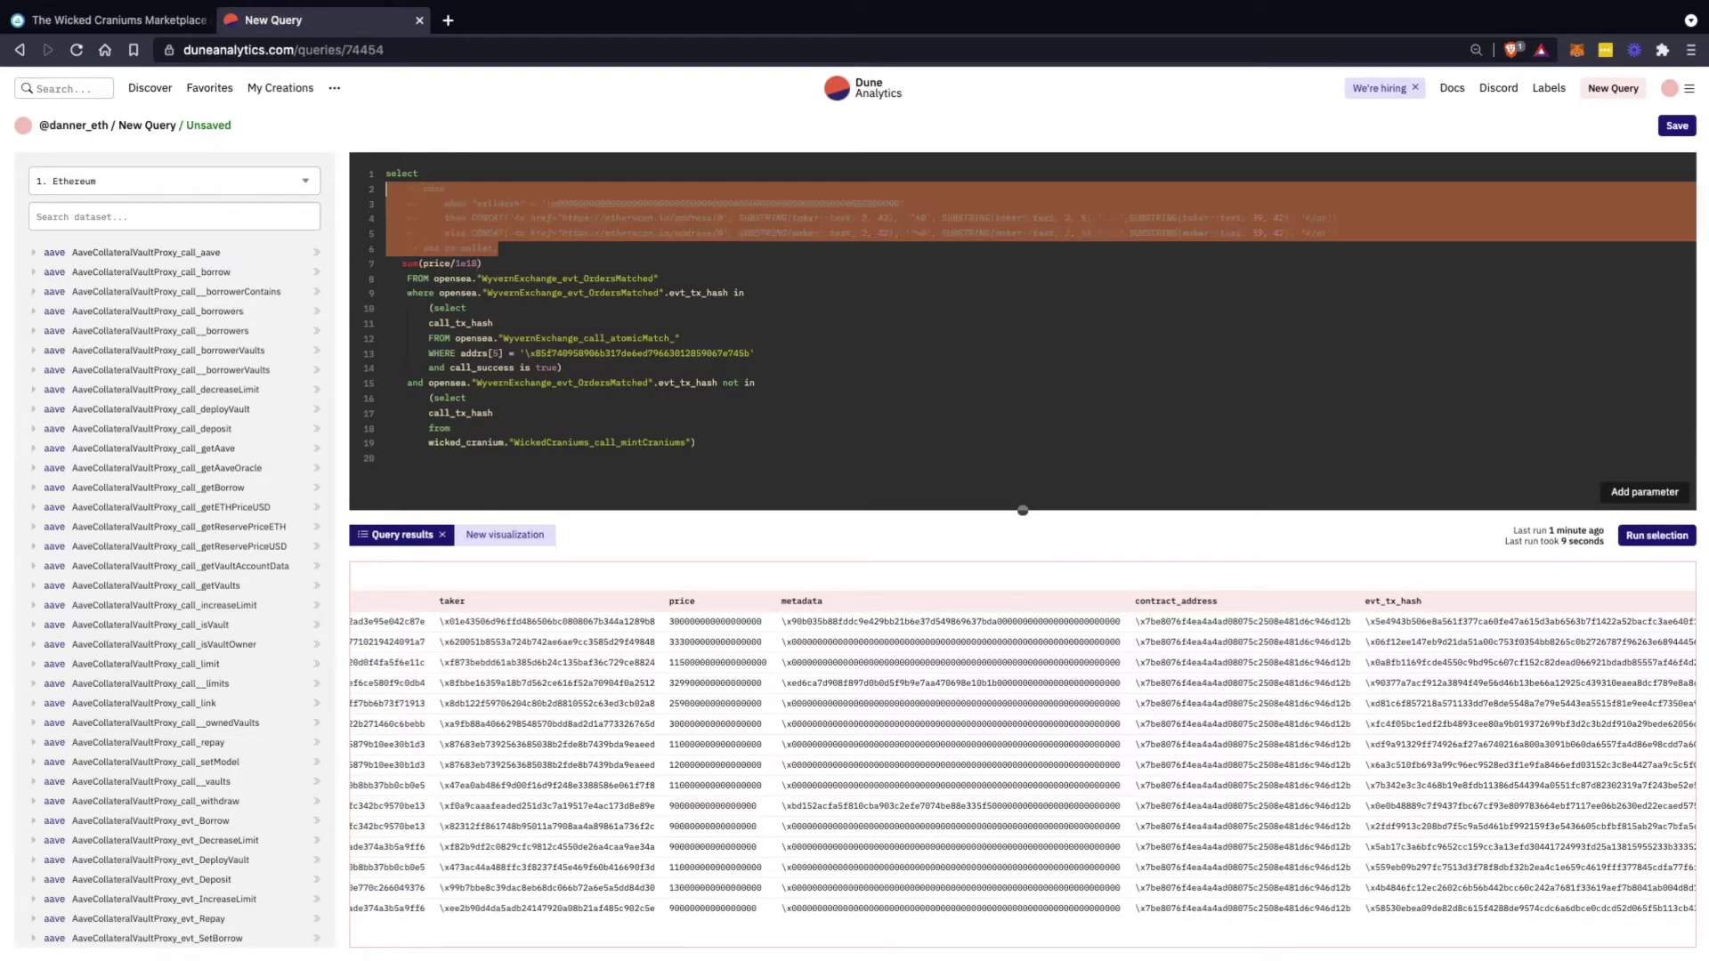
pyautogui.click(484, 263)
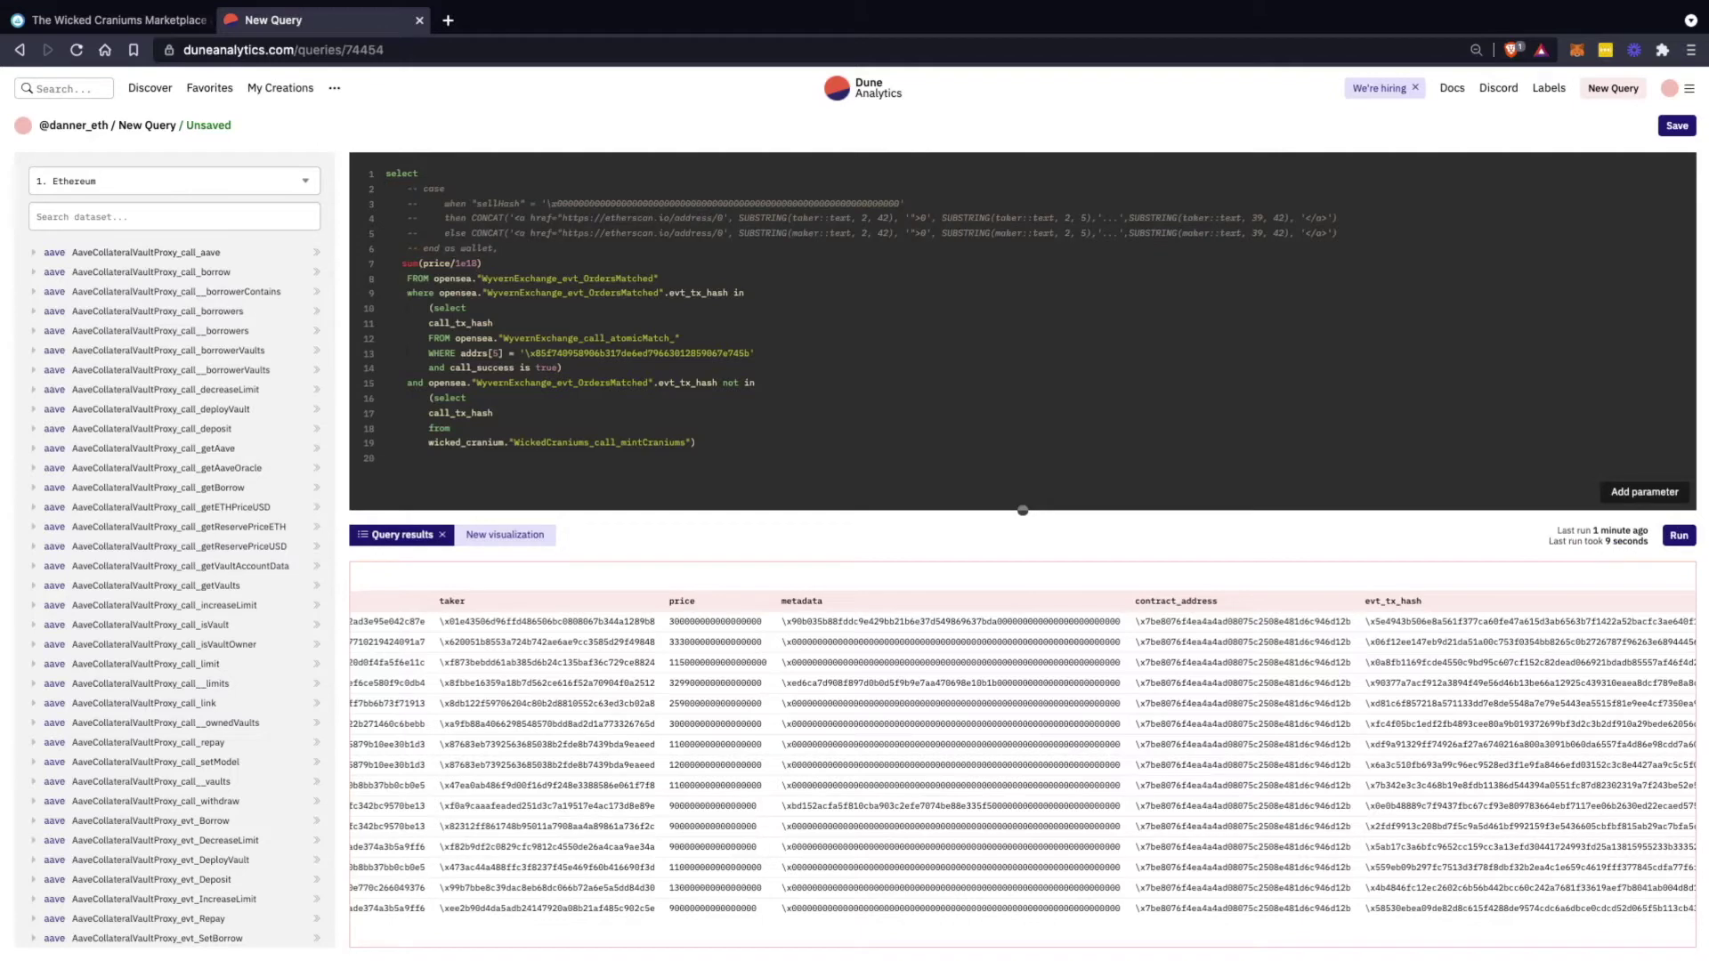
pyautogui.hotkey('ctrl', 'Return')
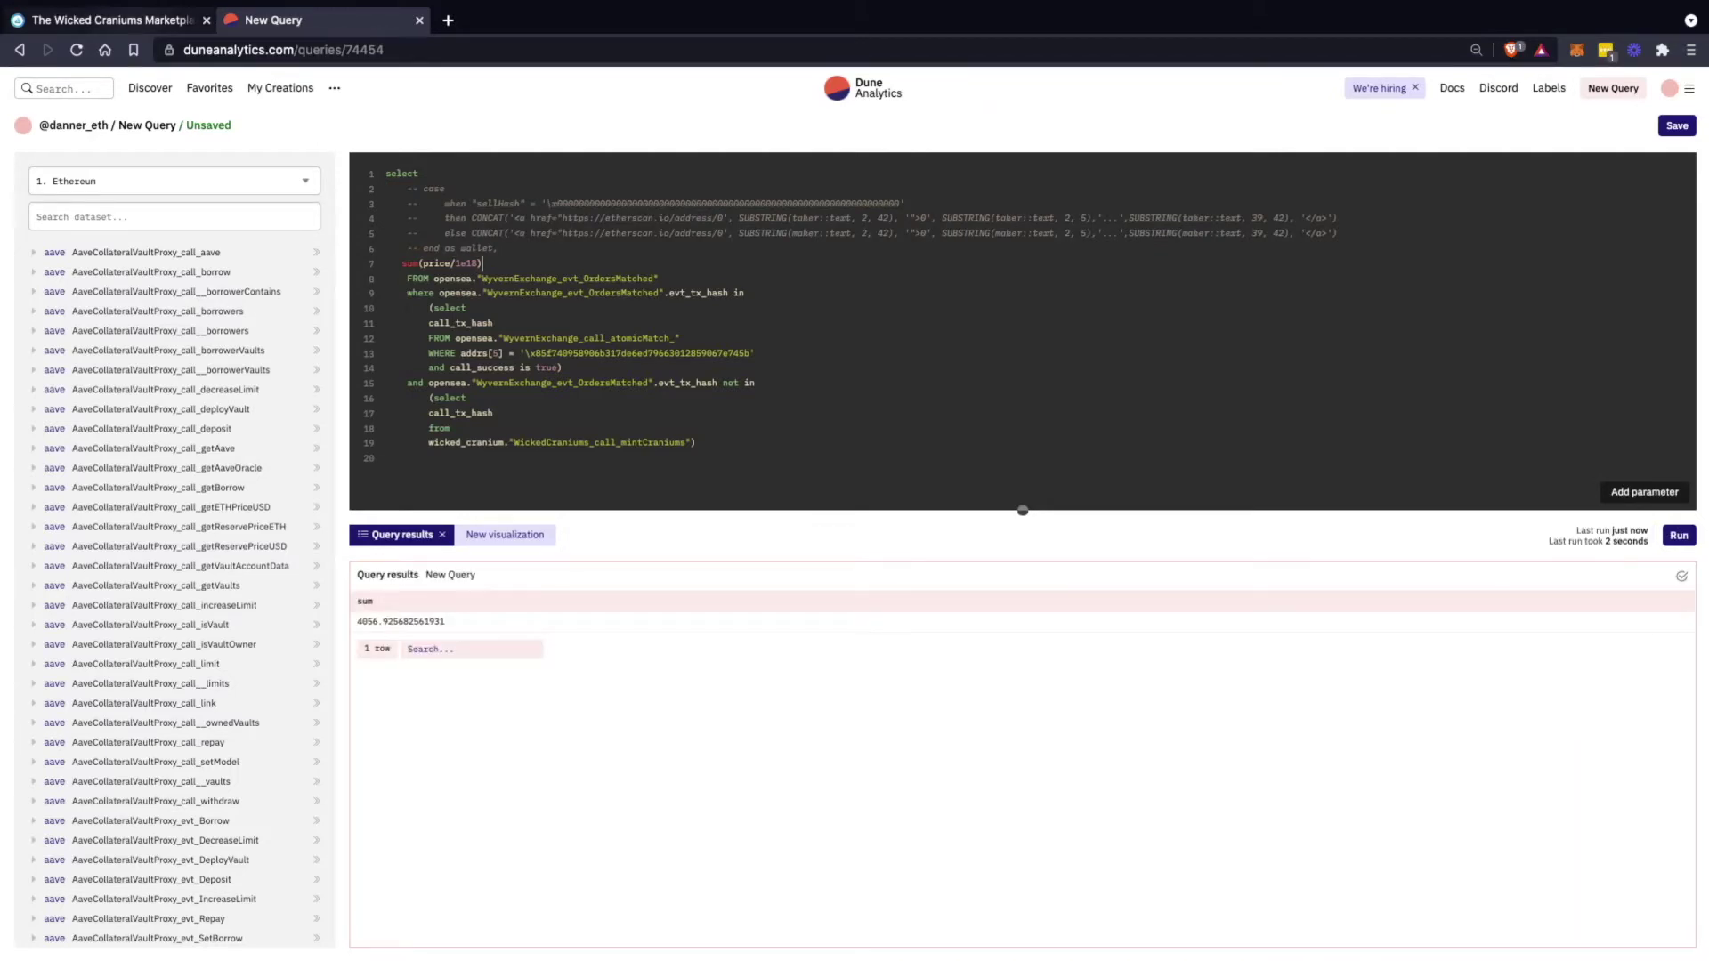
# Switch to The Wicked Craniums collection page on OpenSea and check its traded volume and sales activity
pyautogui.hotkey('ctrl', 'shift', 'Tab')
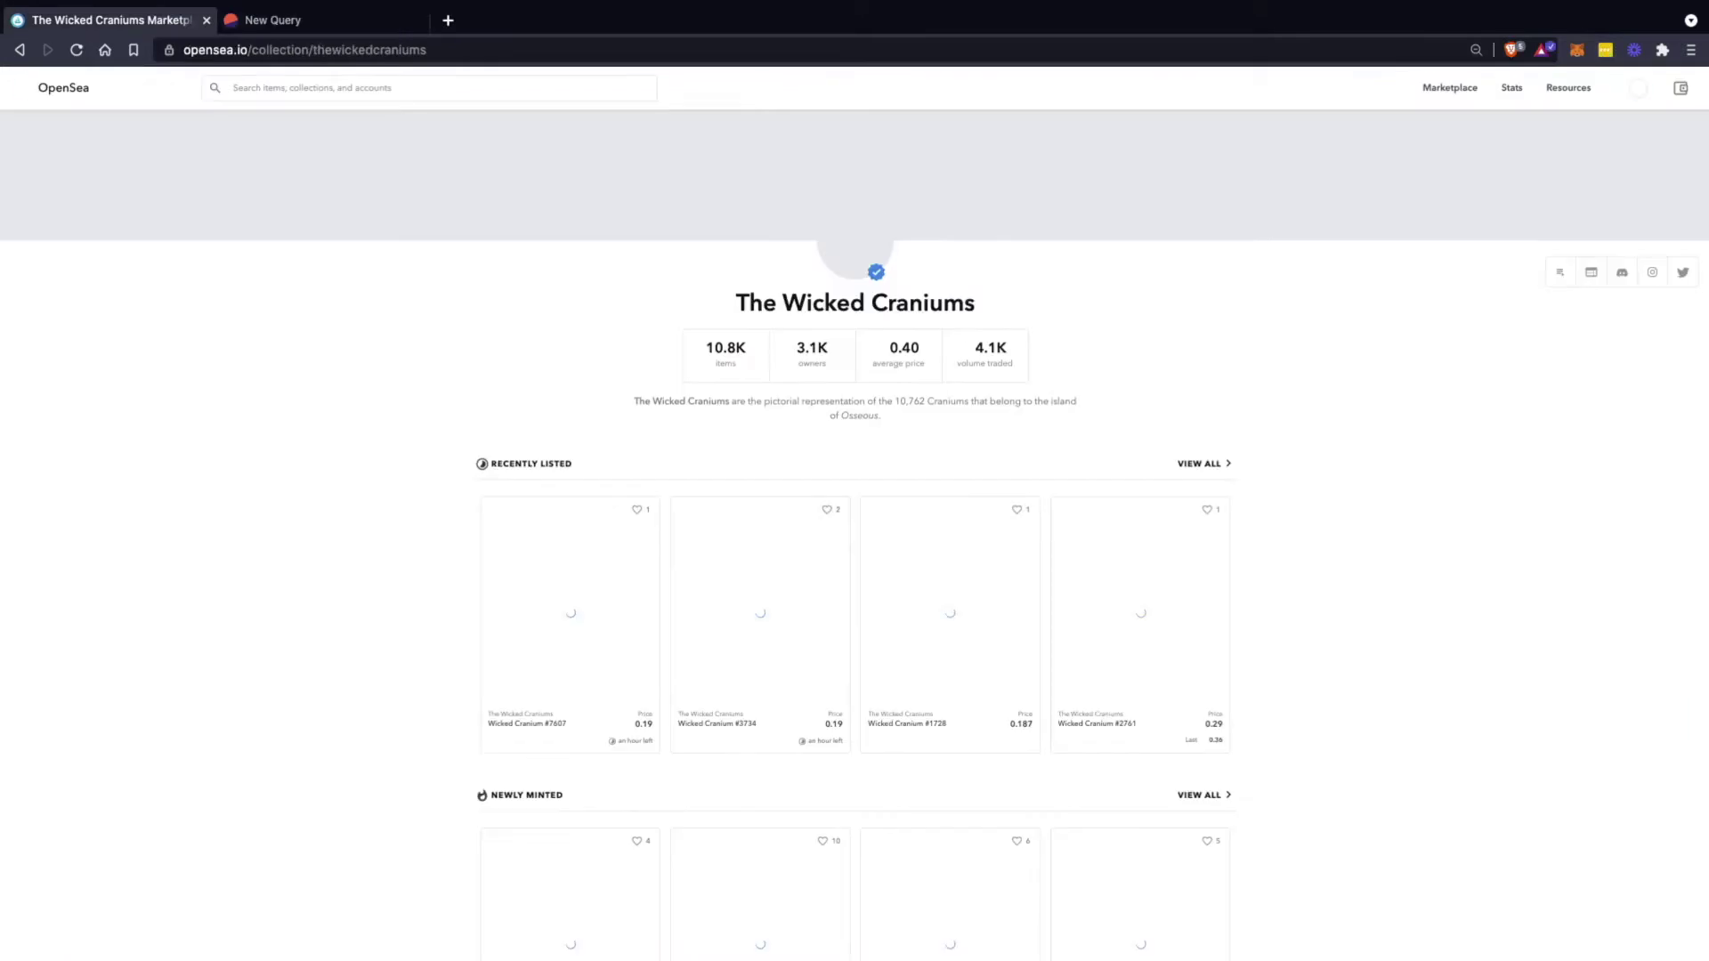
pyautogui.click(984, 355)
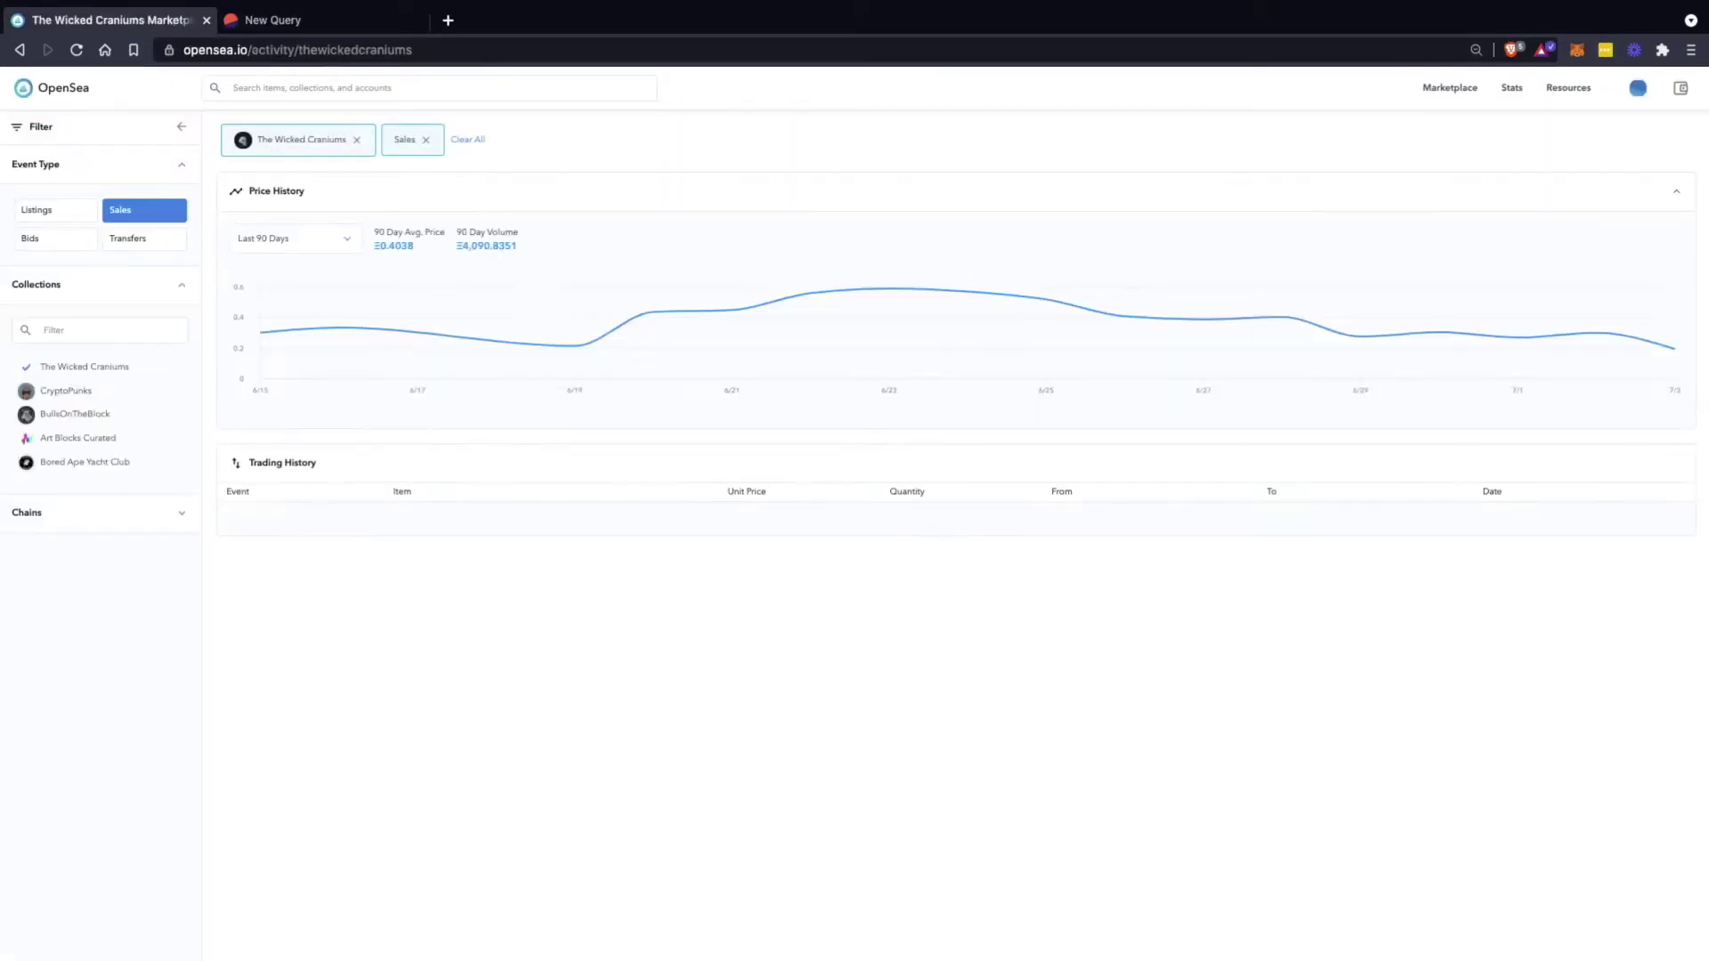
pyautogui.click(19, 49)
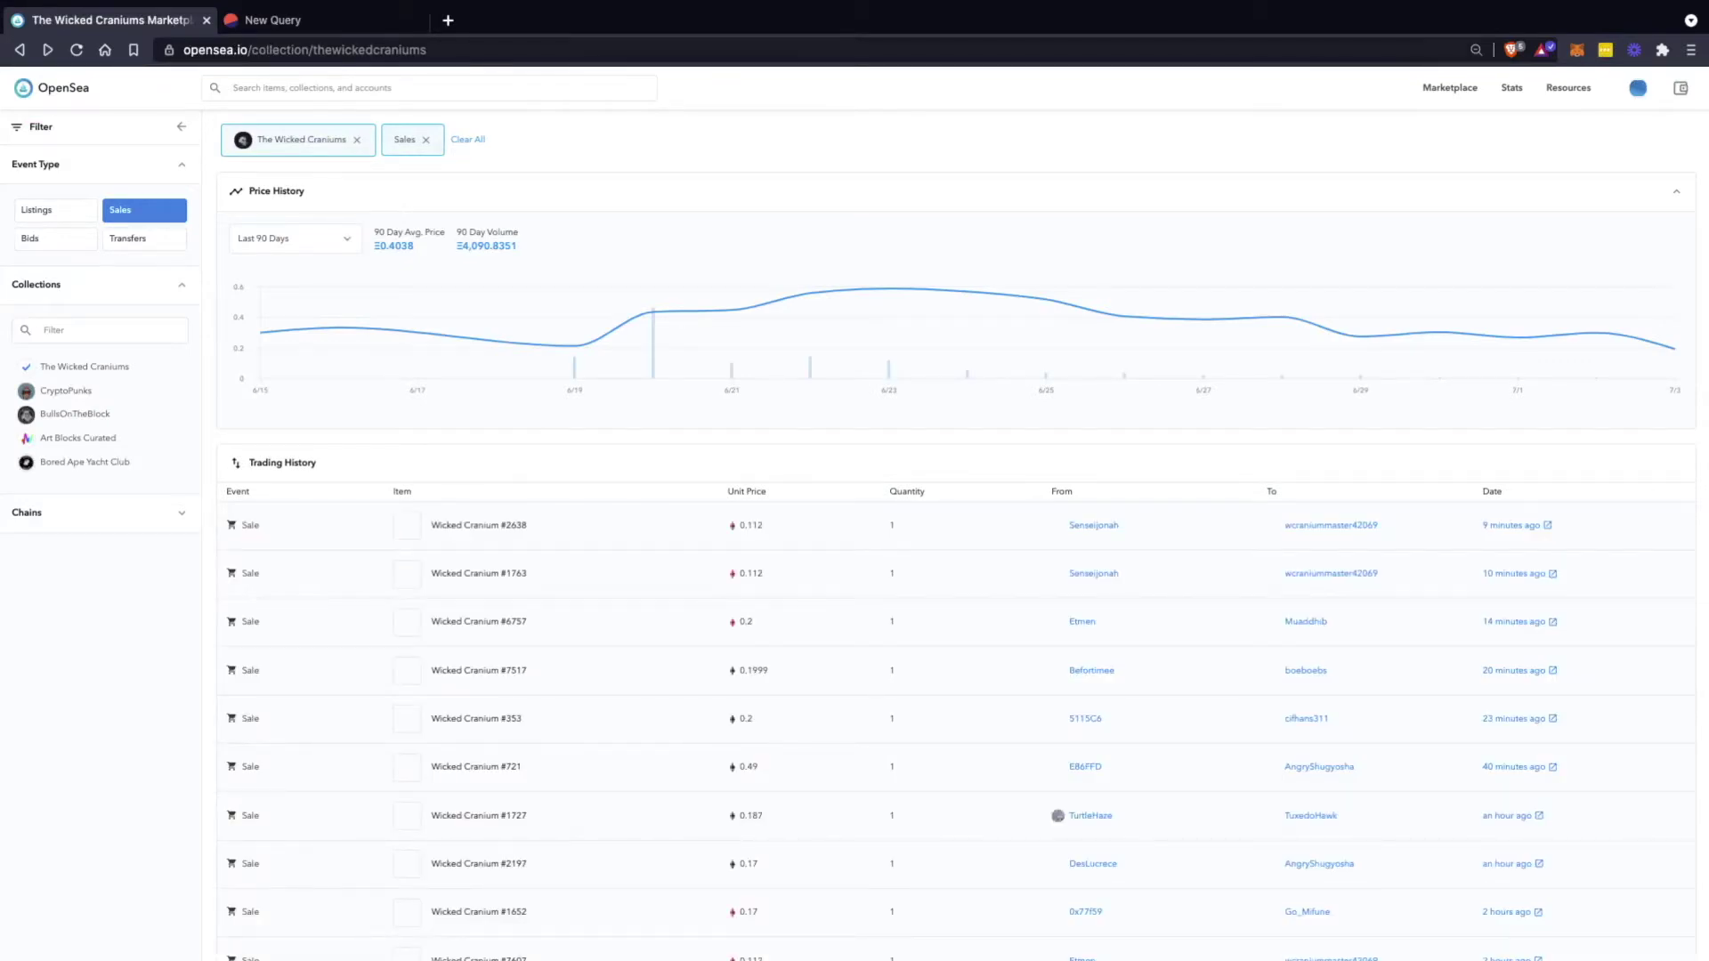
# Switch back to the Dune query, comment out the sum(price/1e18) line, select * instead and run the query
pyautogui.click(302, 21)
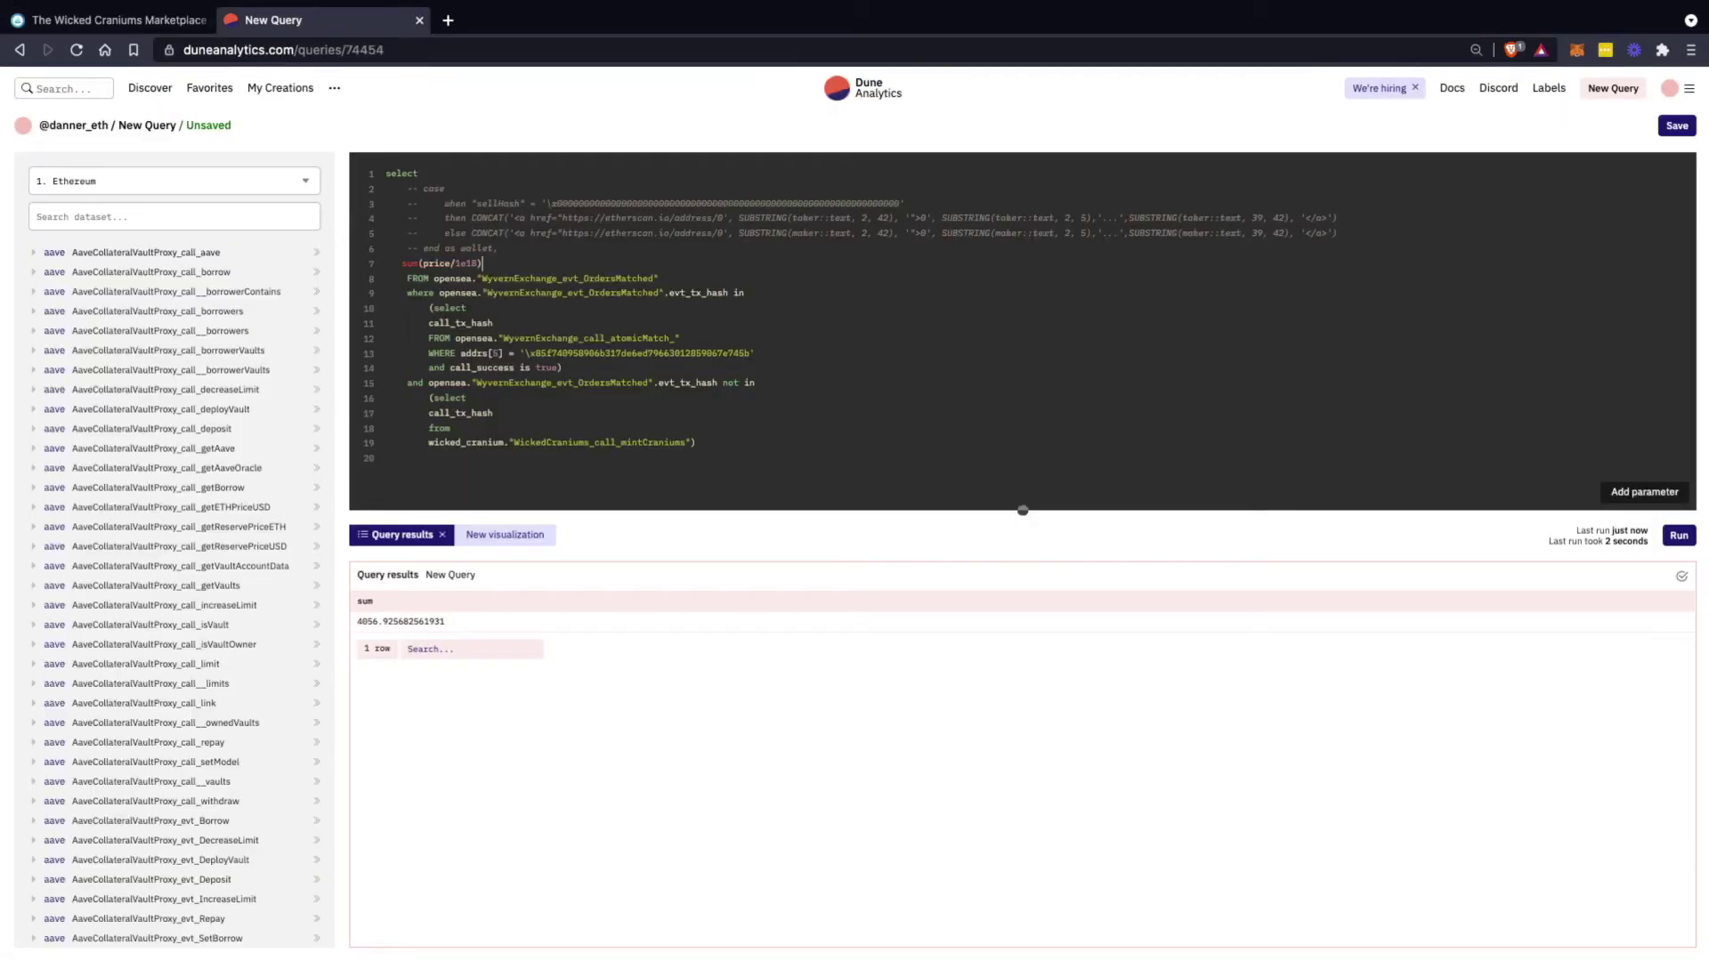
pyautogui.moveTo(357, 622); pyautogui.dragTo(383, 622)
pyautogui.click(541, 338)
pyautogui.moveTo(481, 264); pyautogui.dragTo(386, 263)
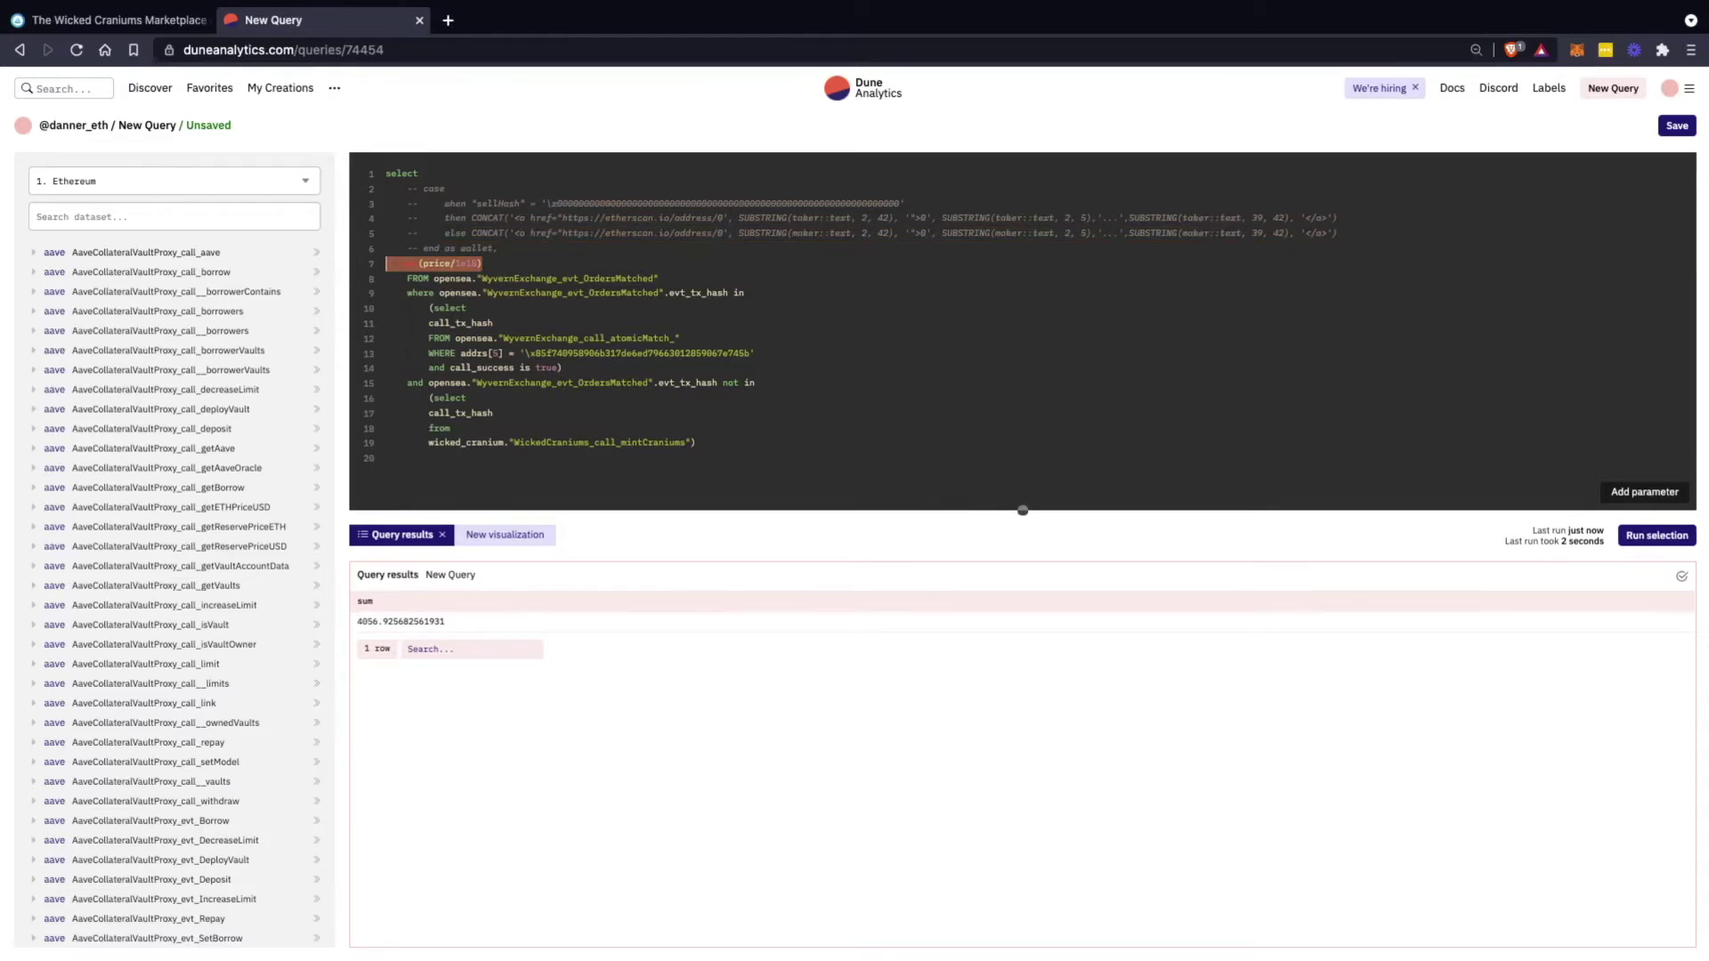
pyautogui.press('super+/')
pyautogui.press('Right')
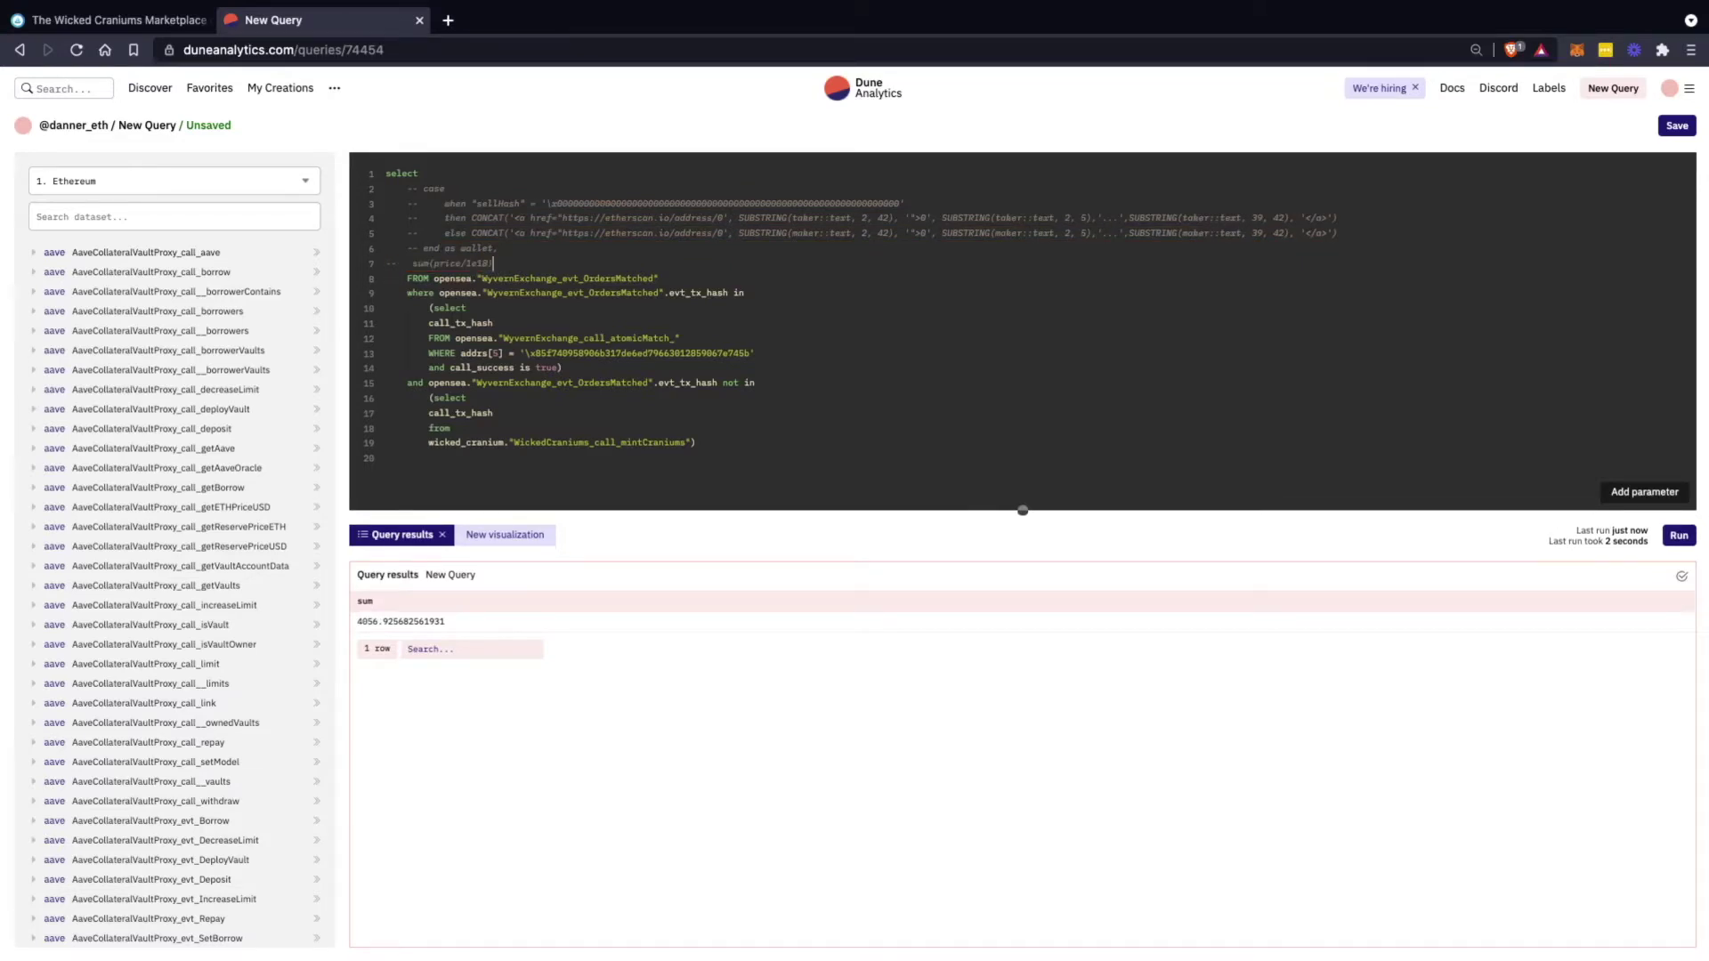
pyautogui.press('Return')
pyautogui.write('*')
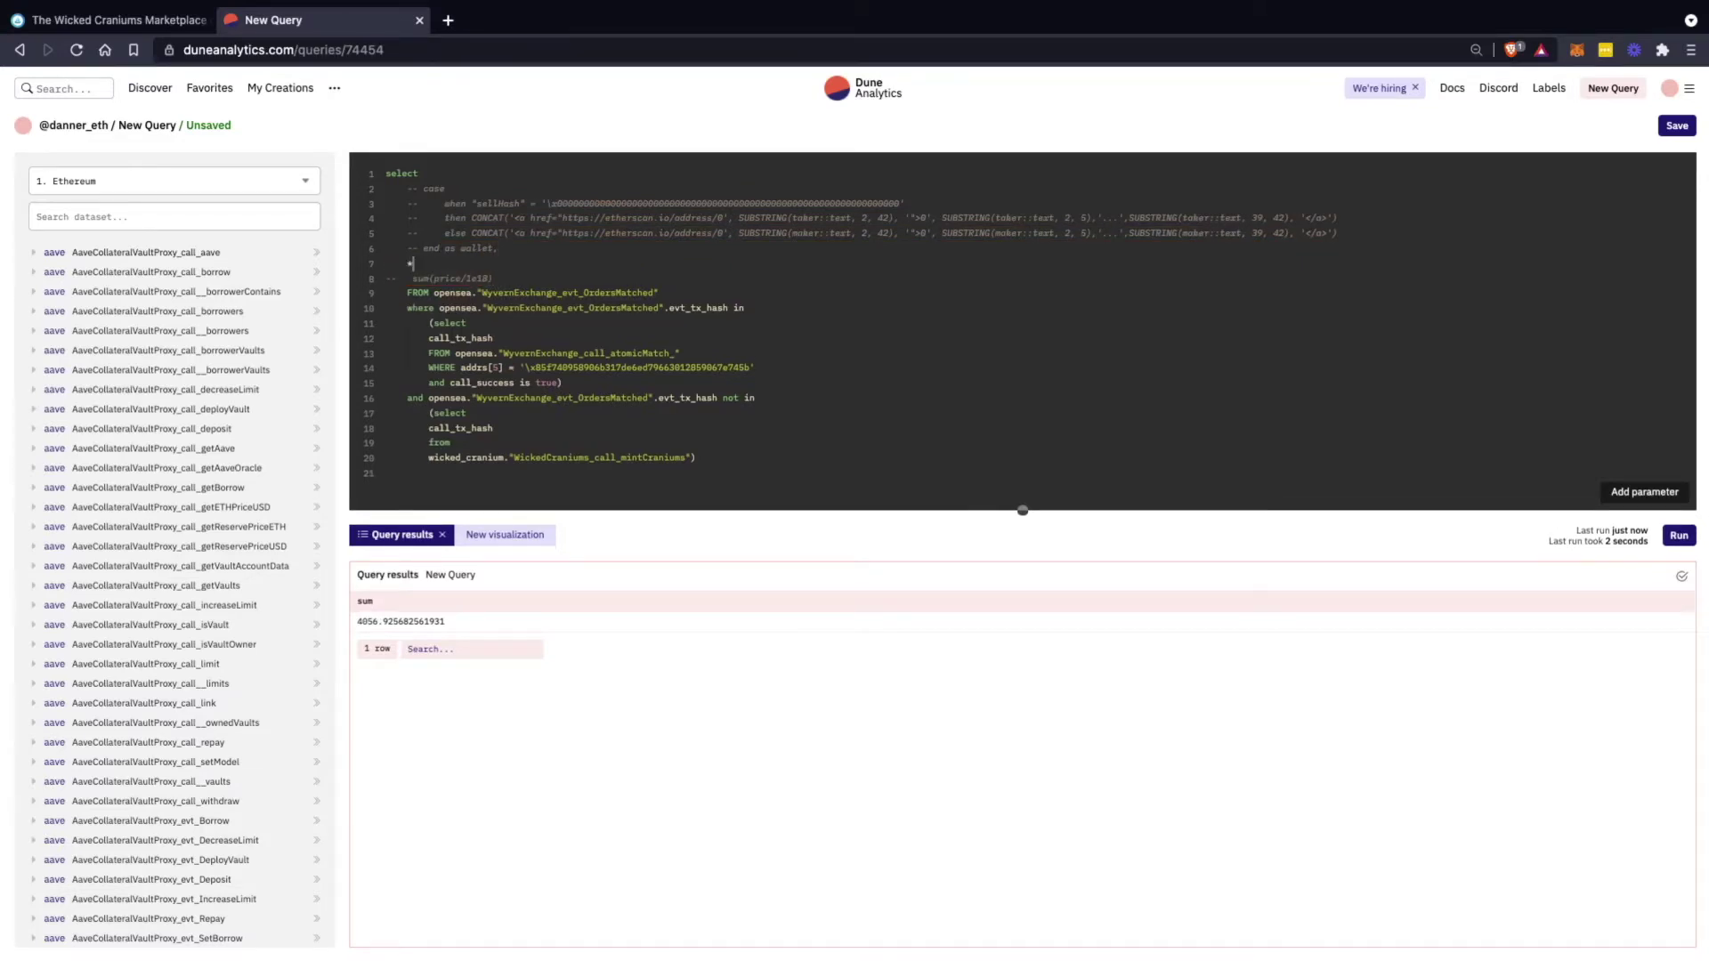
pyautogui.press('super+Return')
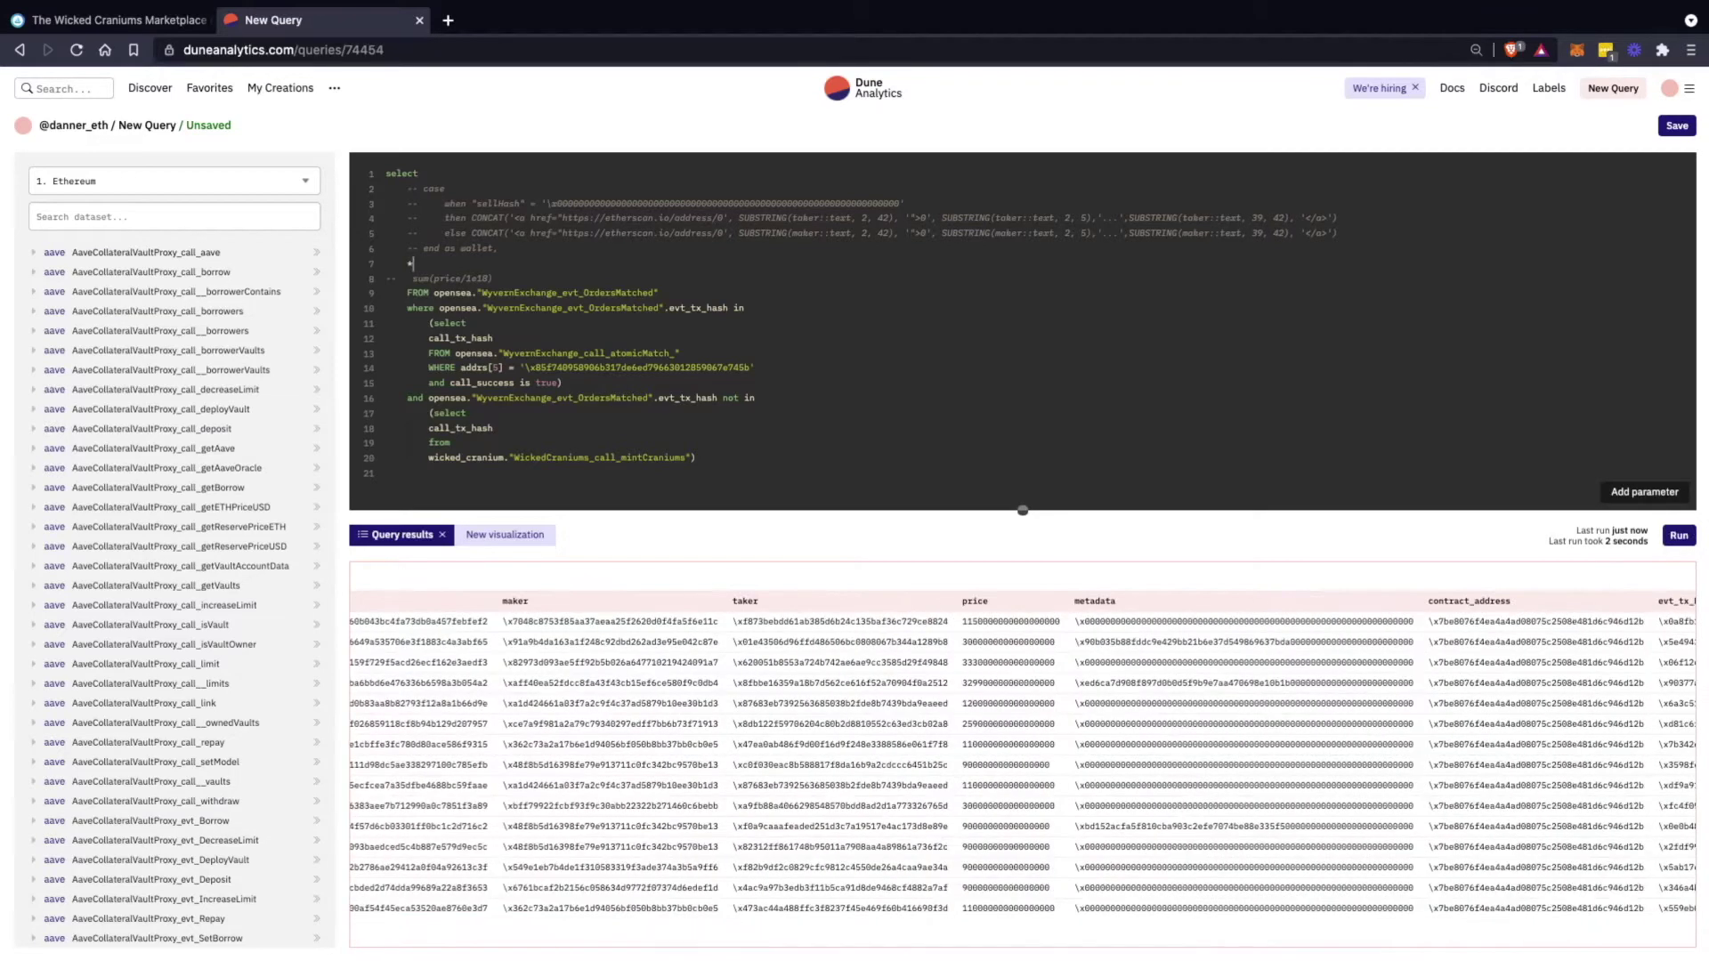
# Add date_trunc('day',evt_block_time) as day as the first column of the select
pyautogui.hscroll(6, 1023, 756)
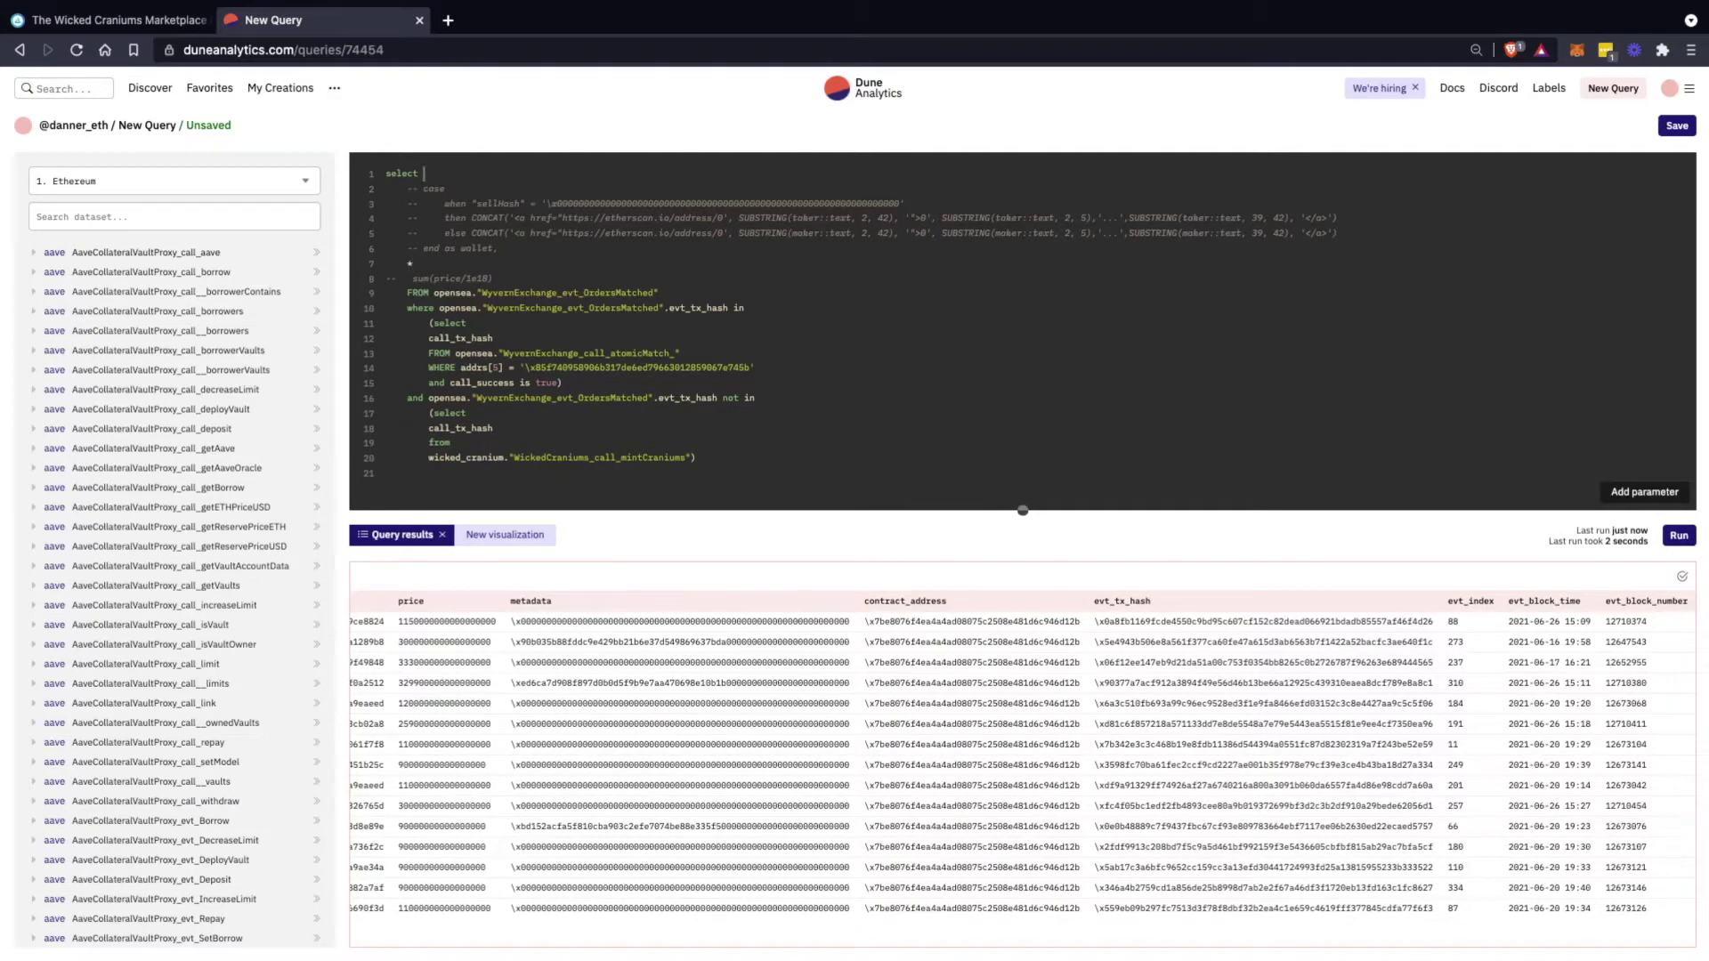
pyautogui.press('Return')
pyautogui.write('date_trunc,')
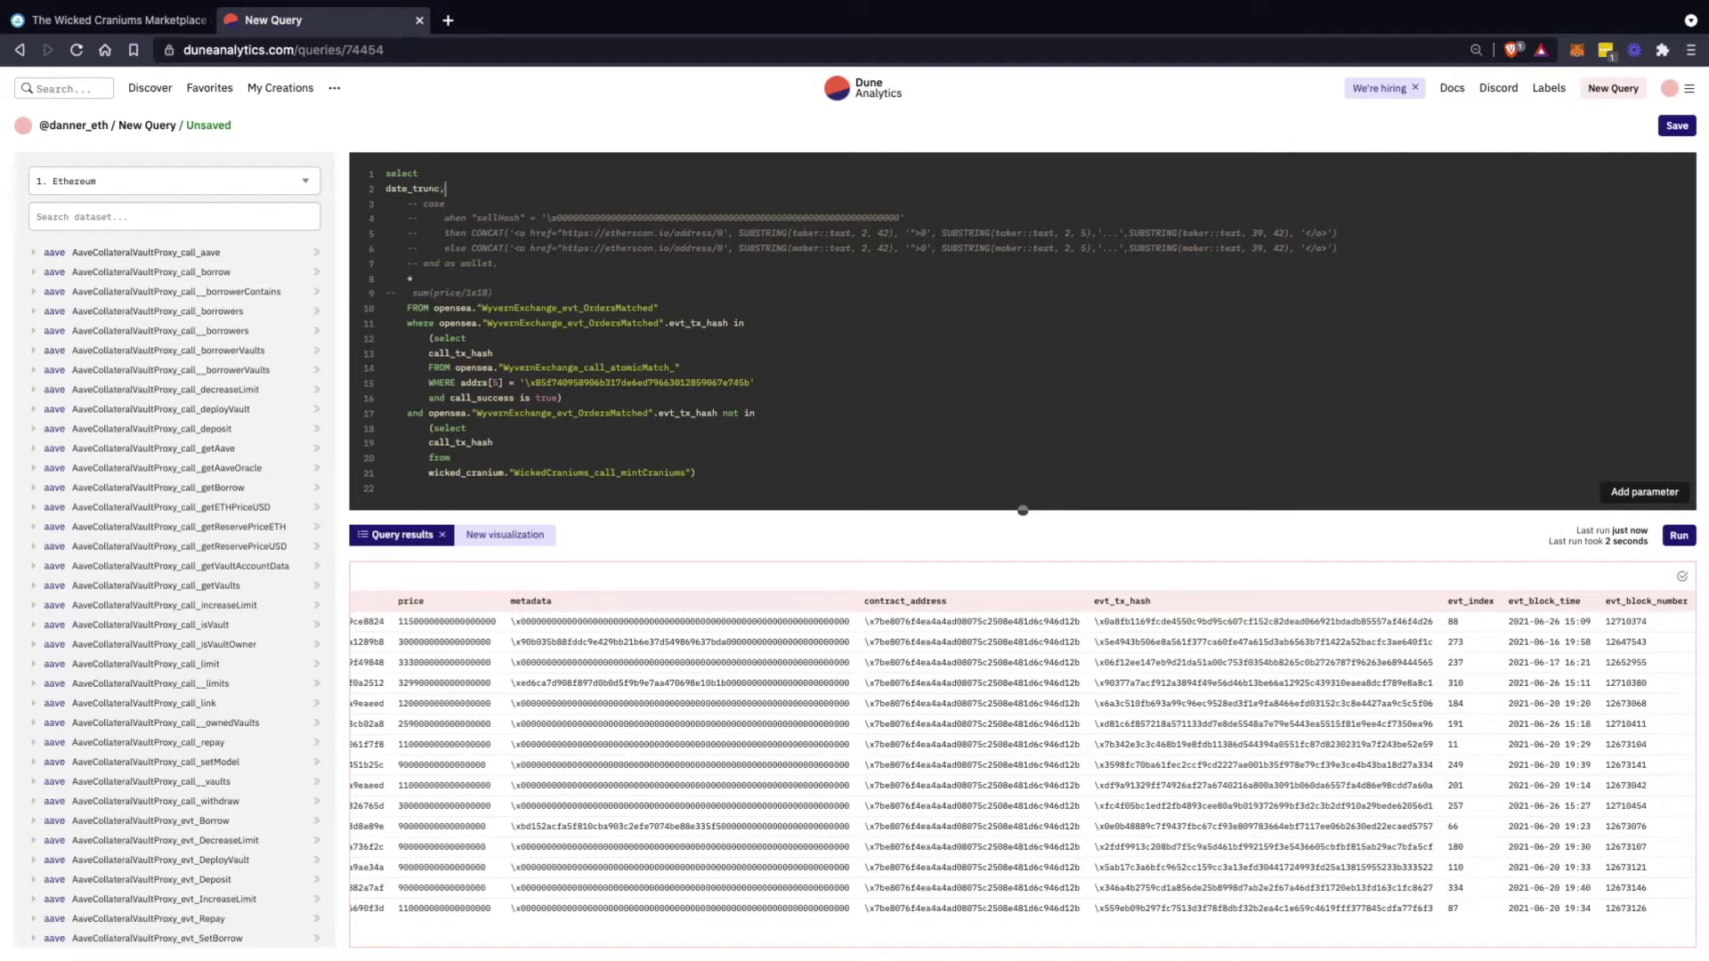
pyautogui.press('BackSpace')
pyautogui.write("('day',evt_block_time) as day,")
# Uncomment the sum(price/1e18) column and alias it as total, and add min(price/1e18) as lowest below it
pyautogui.hotkey('ctrl', '/')
pyautogui.write(',')
pyautogui.press('Return')
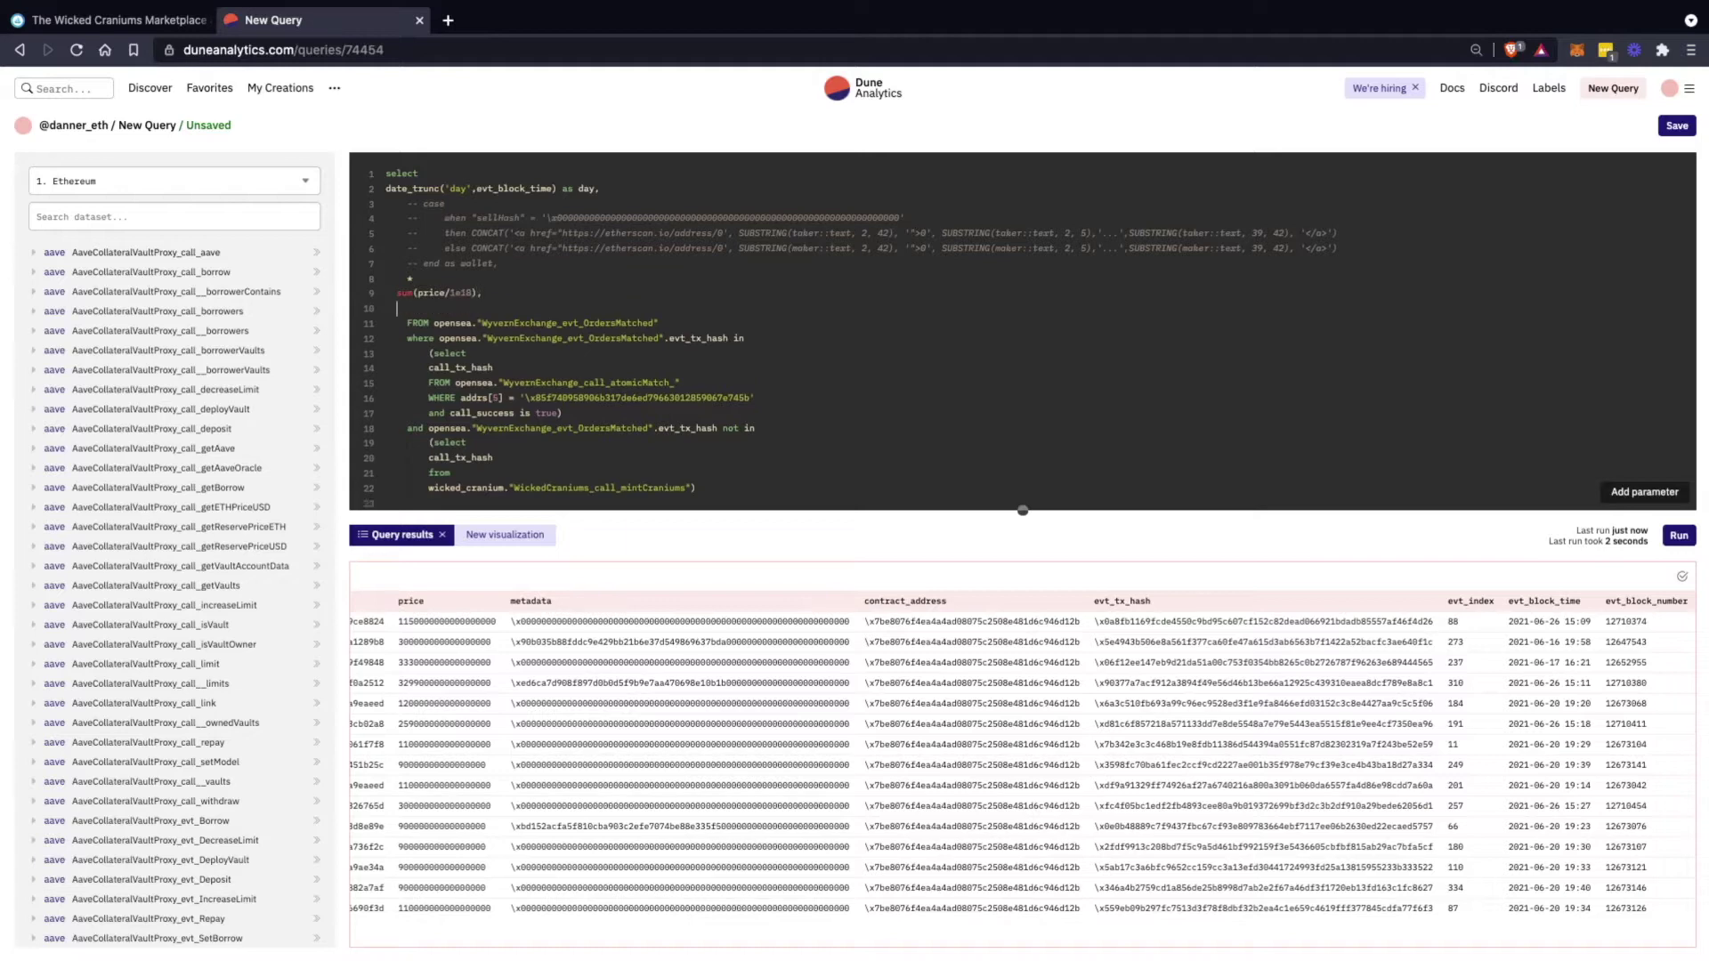
pyautogui.write('total')
pyautogui.press('End')
pyautogui.write('min(price/1e18) as lowest')
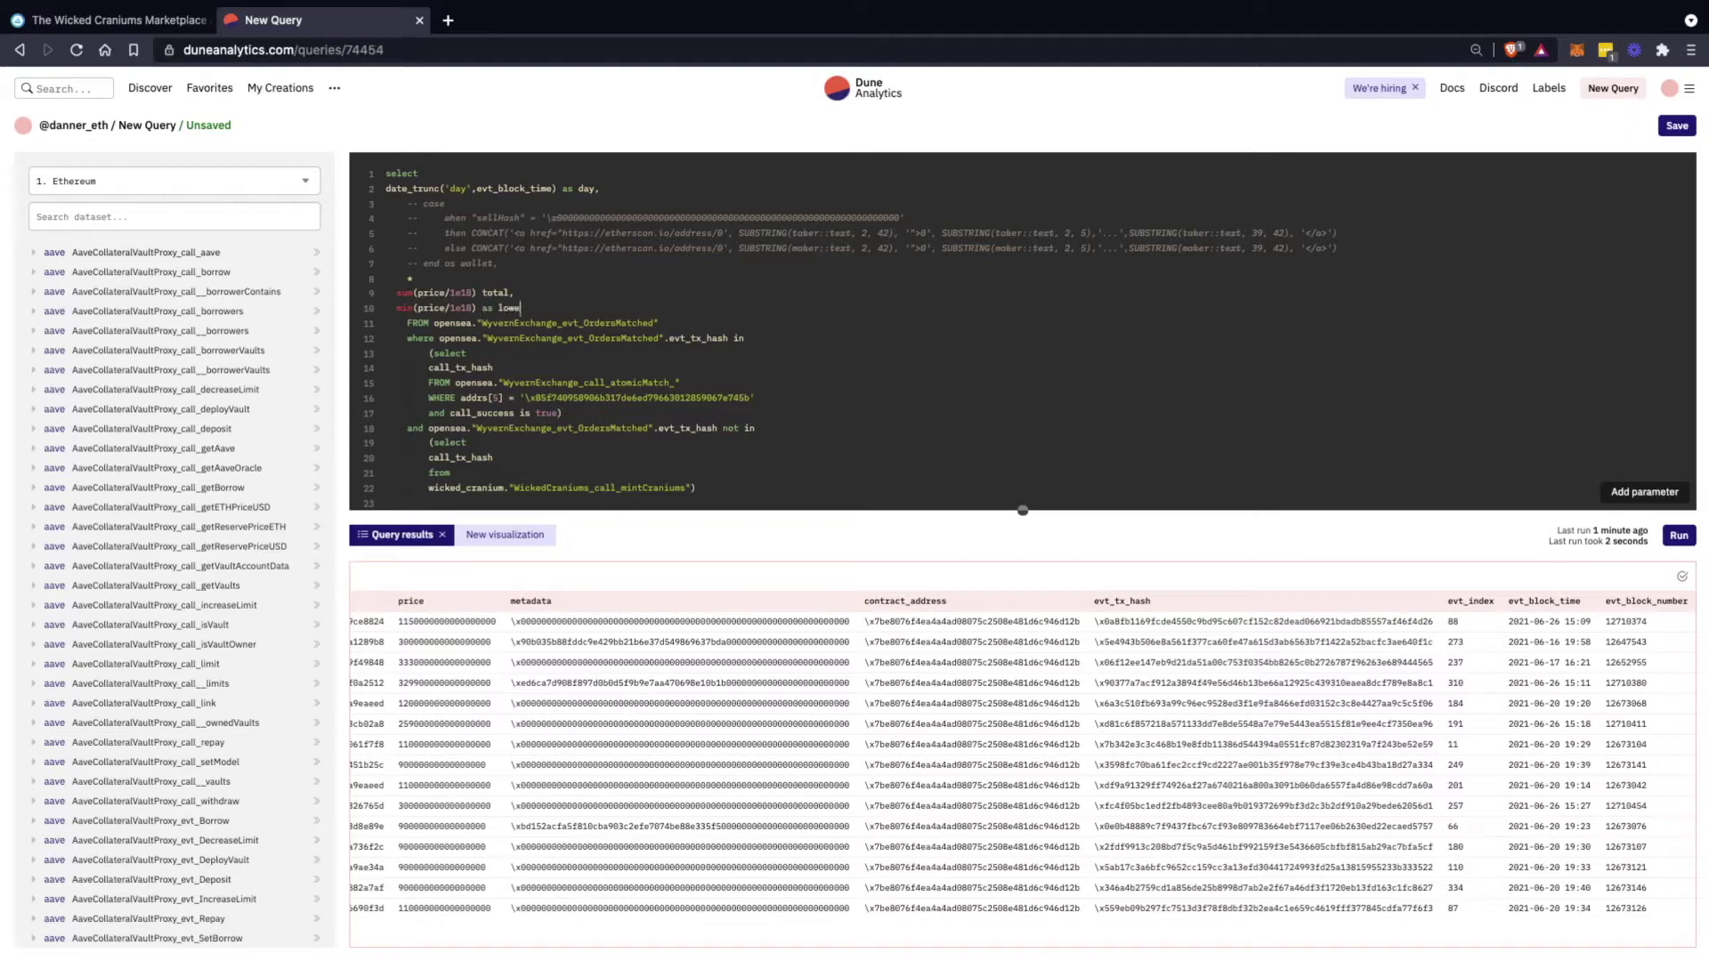
pyautogui.write('as')
# Comment out the * line, group the query by 1, and run it to review the daily lowest prices
pyautogui.hotkey('ctrl', '/')
pyautogui.write('group by 1')
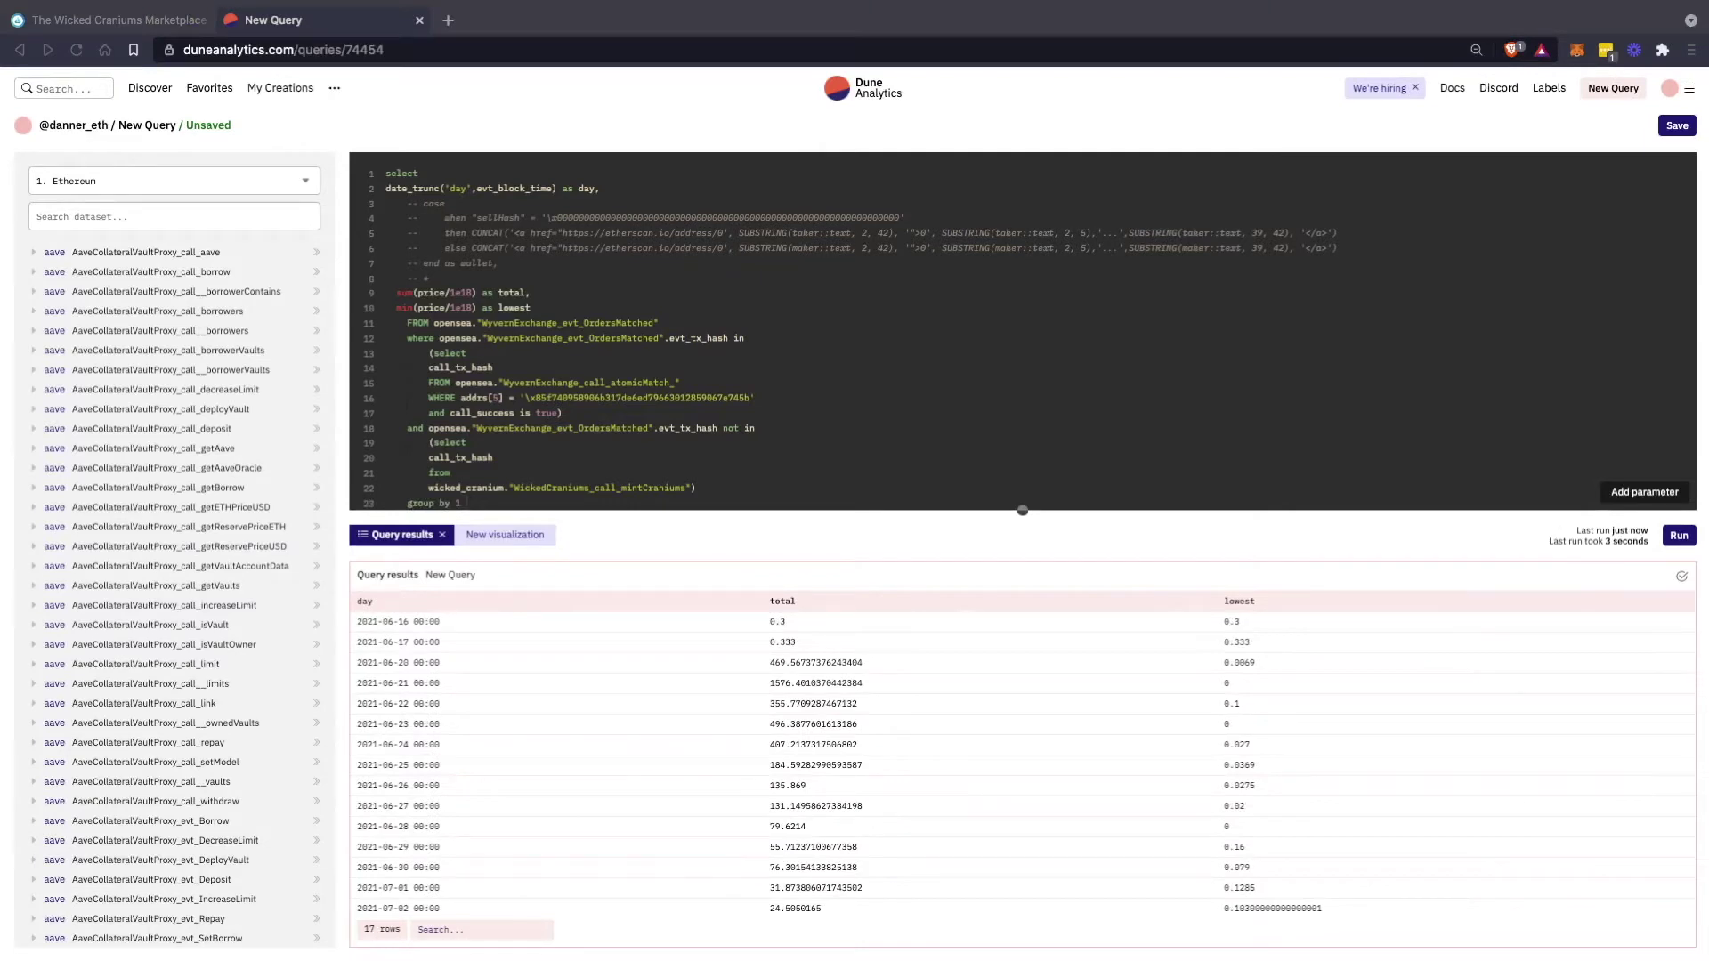
pyautogui.click(1239, 663)
pyautogui.doubleClick(1239, 663)
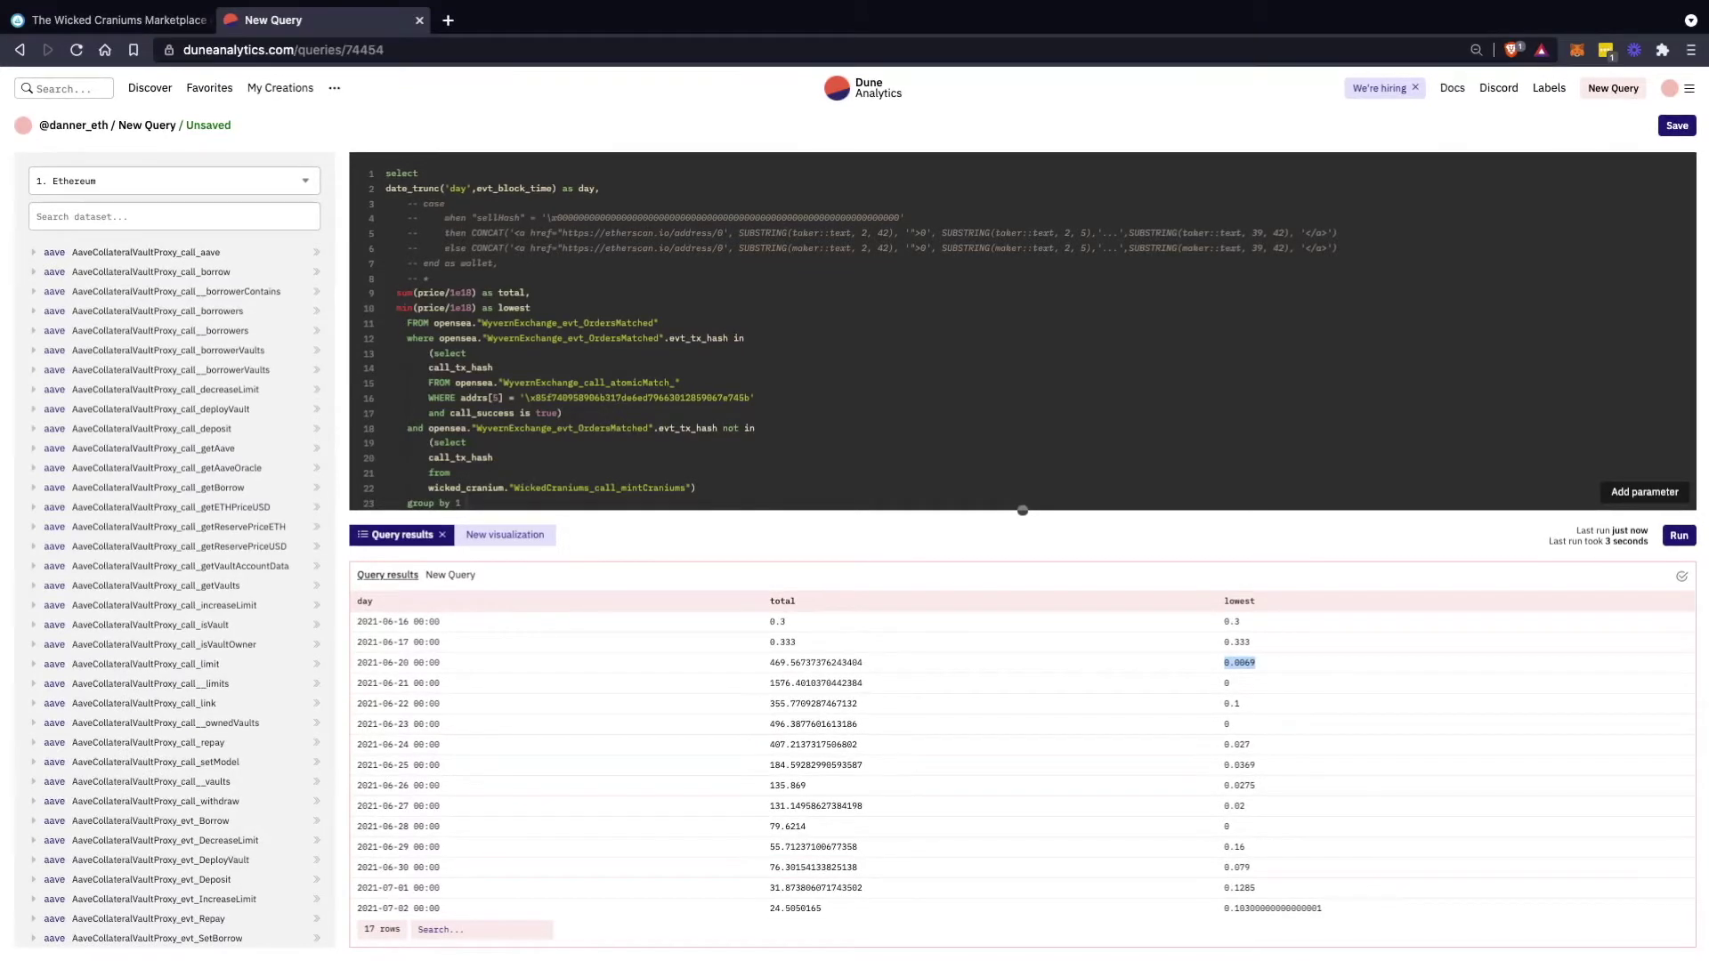
pyautogui.doubleClick(1227, 684)
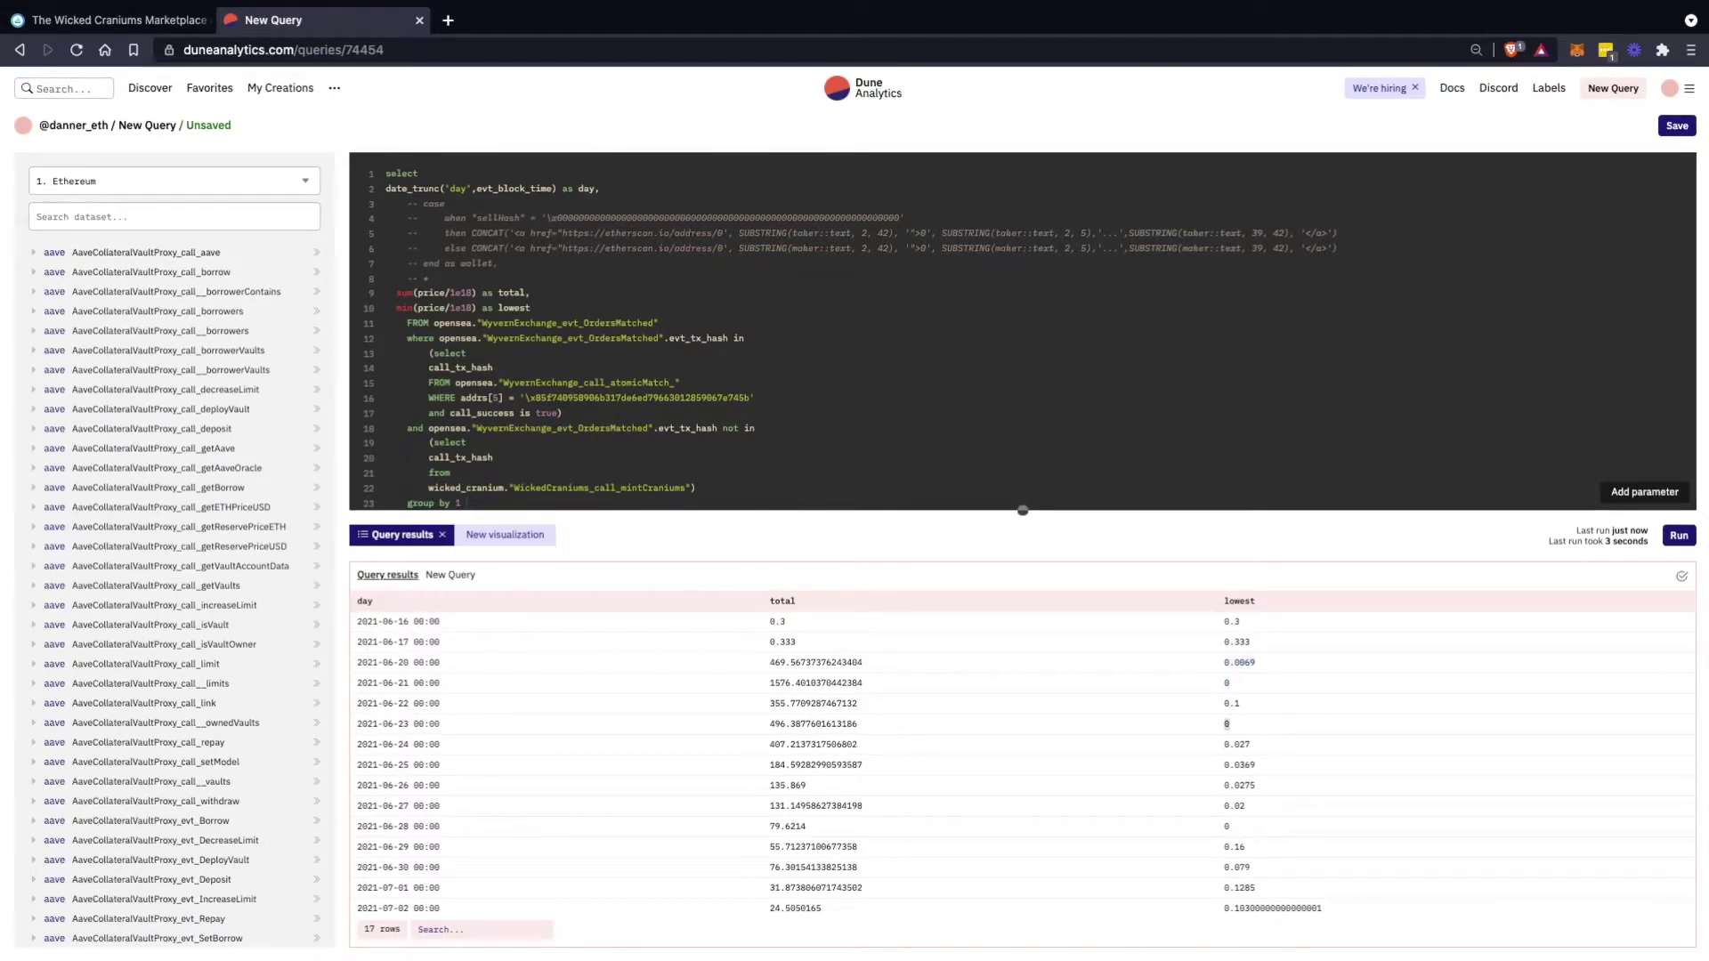
pyautogui.scroll(-2, 1227, 724)
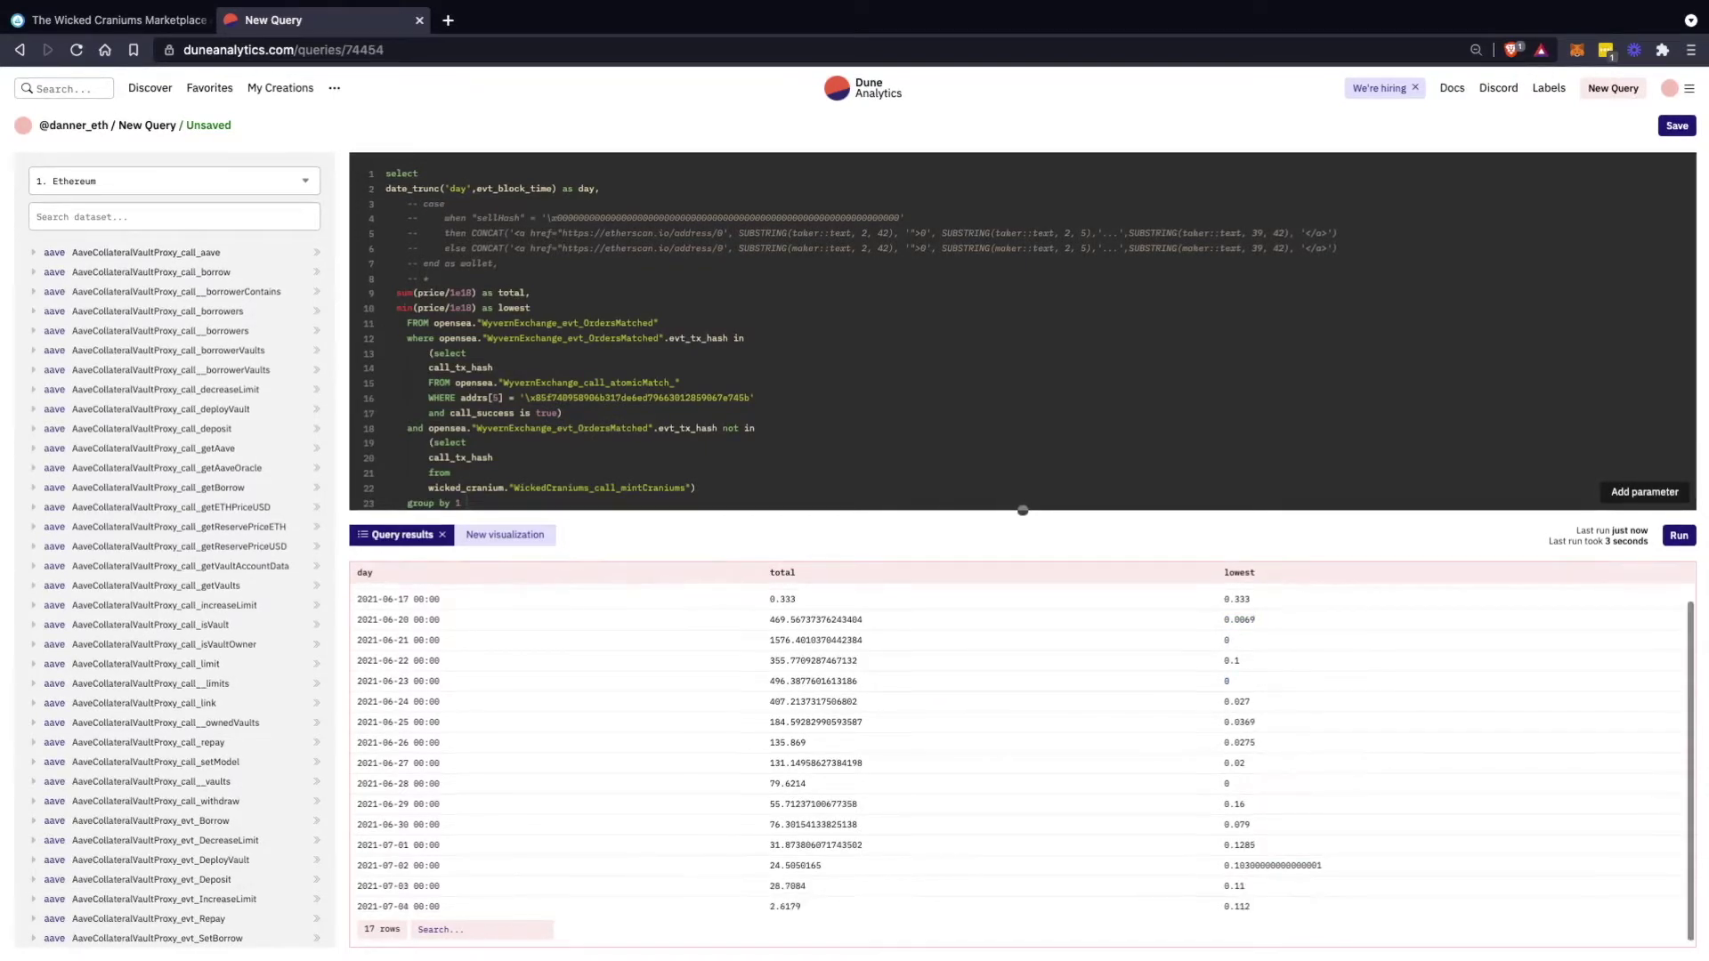
pyautogui.scroll(2, 1227, 724)
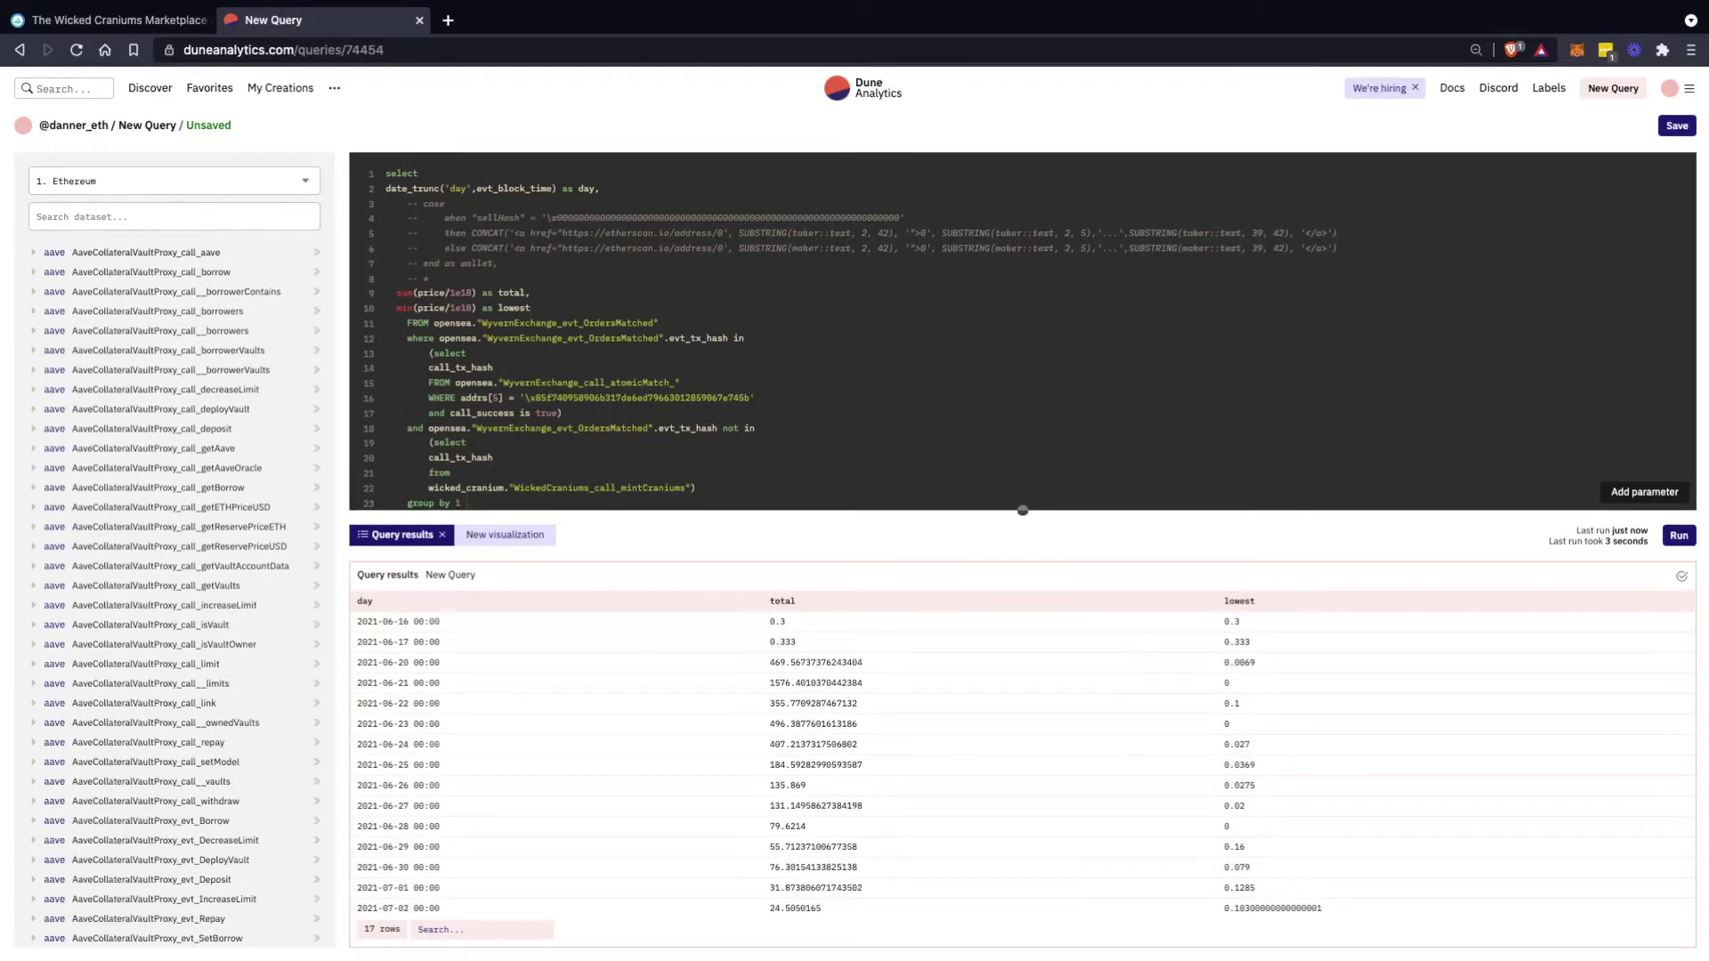
# Put a comma after the lowest column and add an empty percentile_cont() call on a new line below it
pyautogui.press('Return')
pyautogui.write('pen')
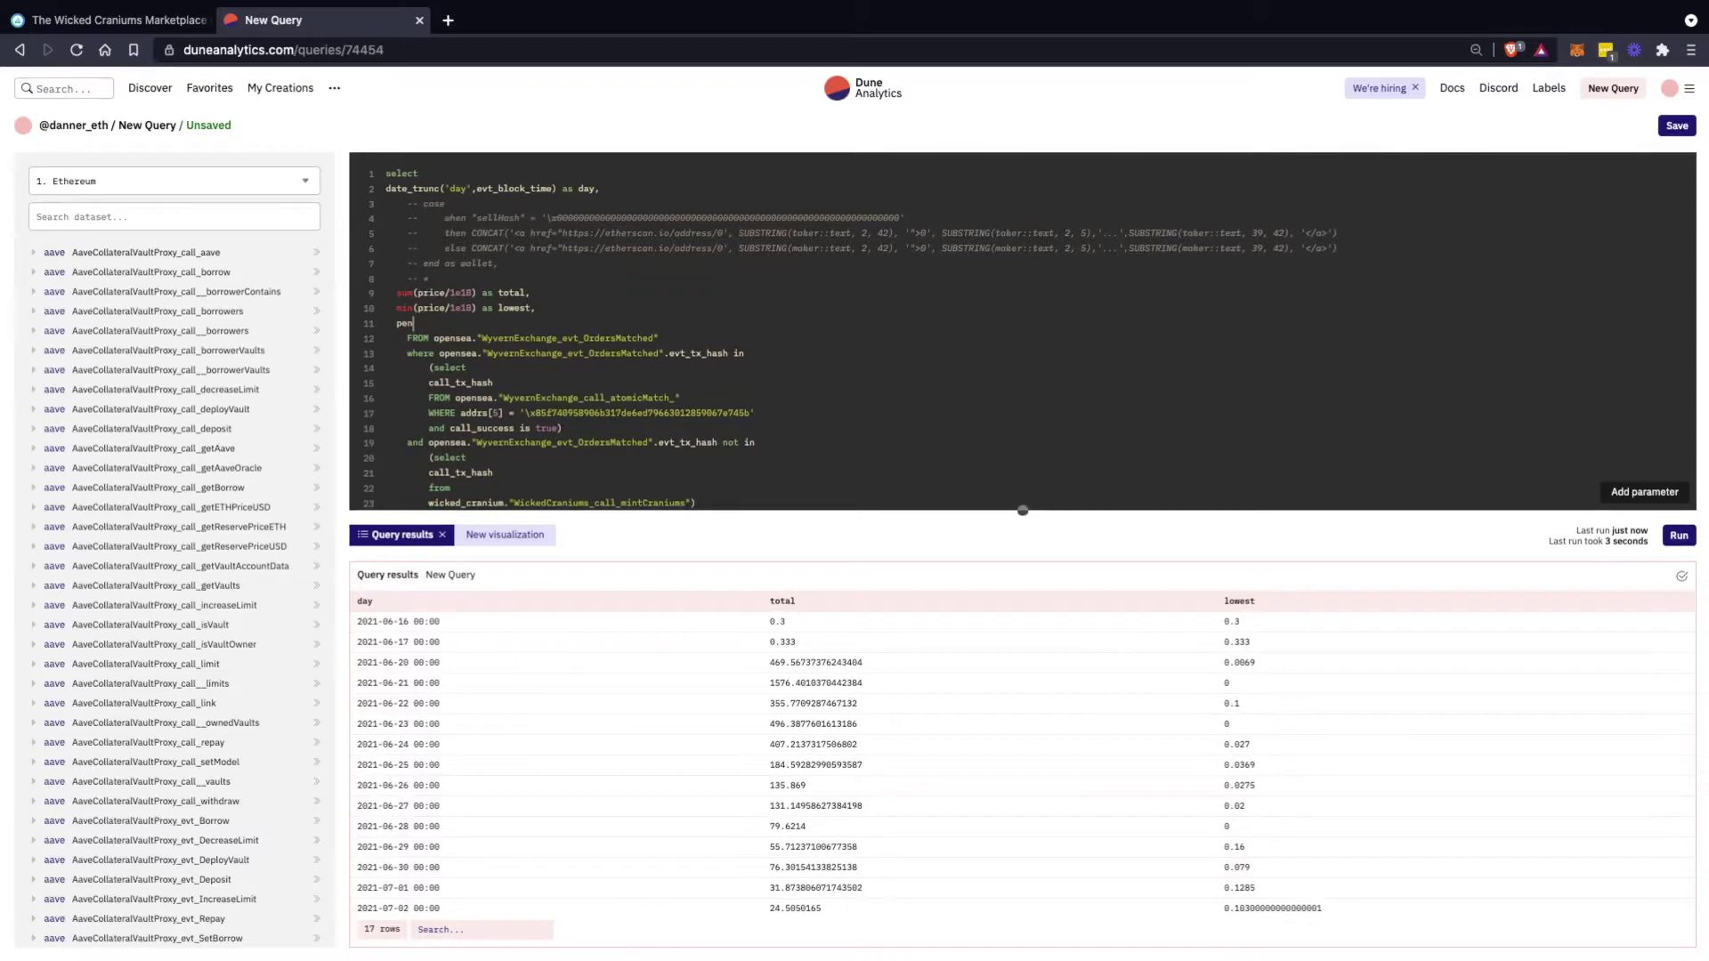
pyautogui.write('centile_cont(')
# Search the web in a new tab for "percentile_cont postgresql median"
pyautogui.click(448, 19)
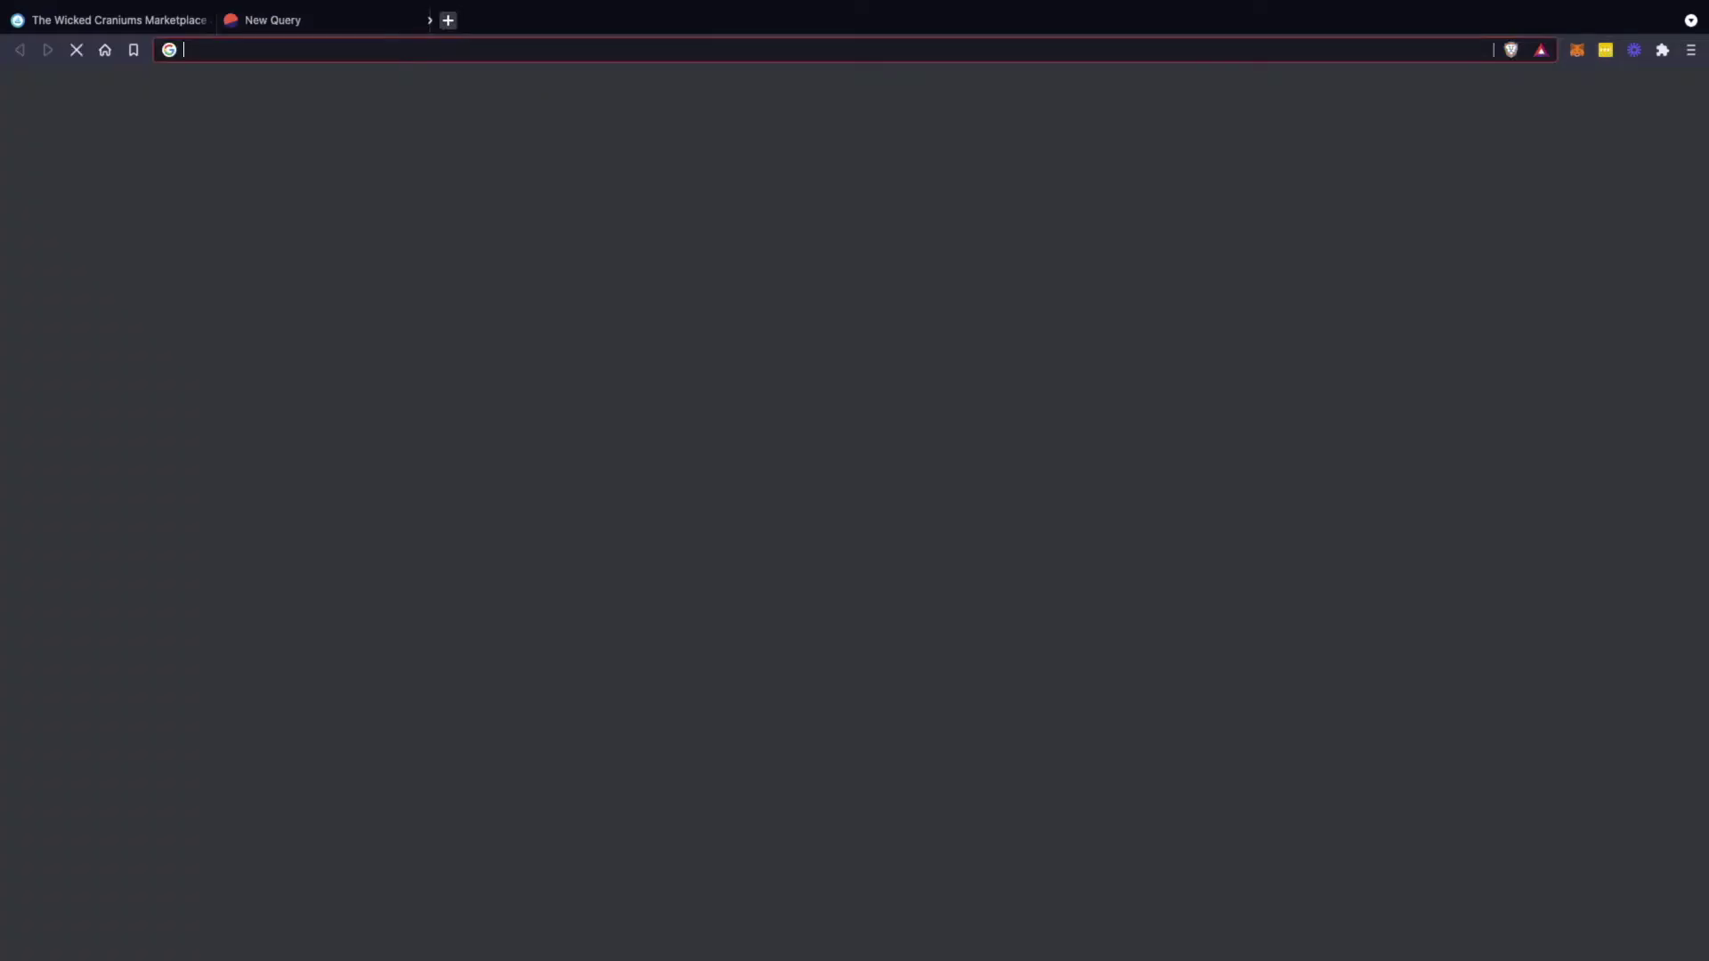
pyautogui.write('percenti')
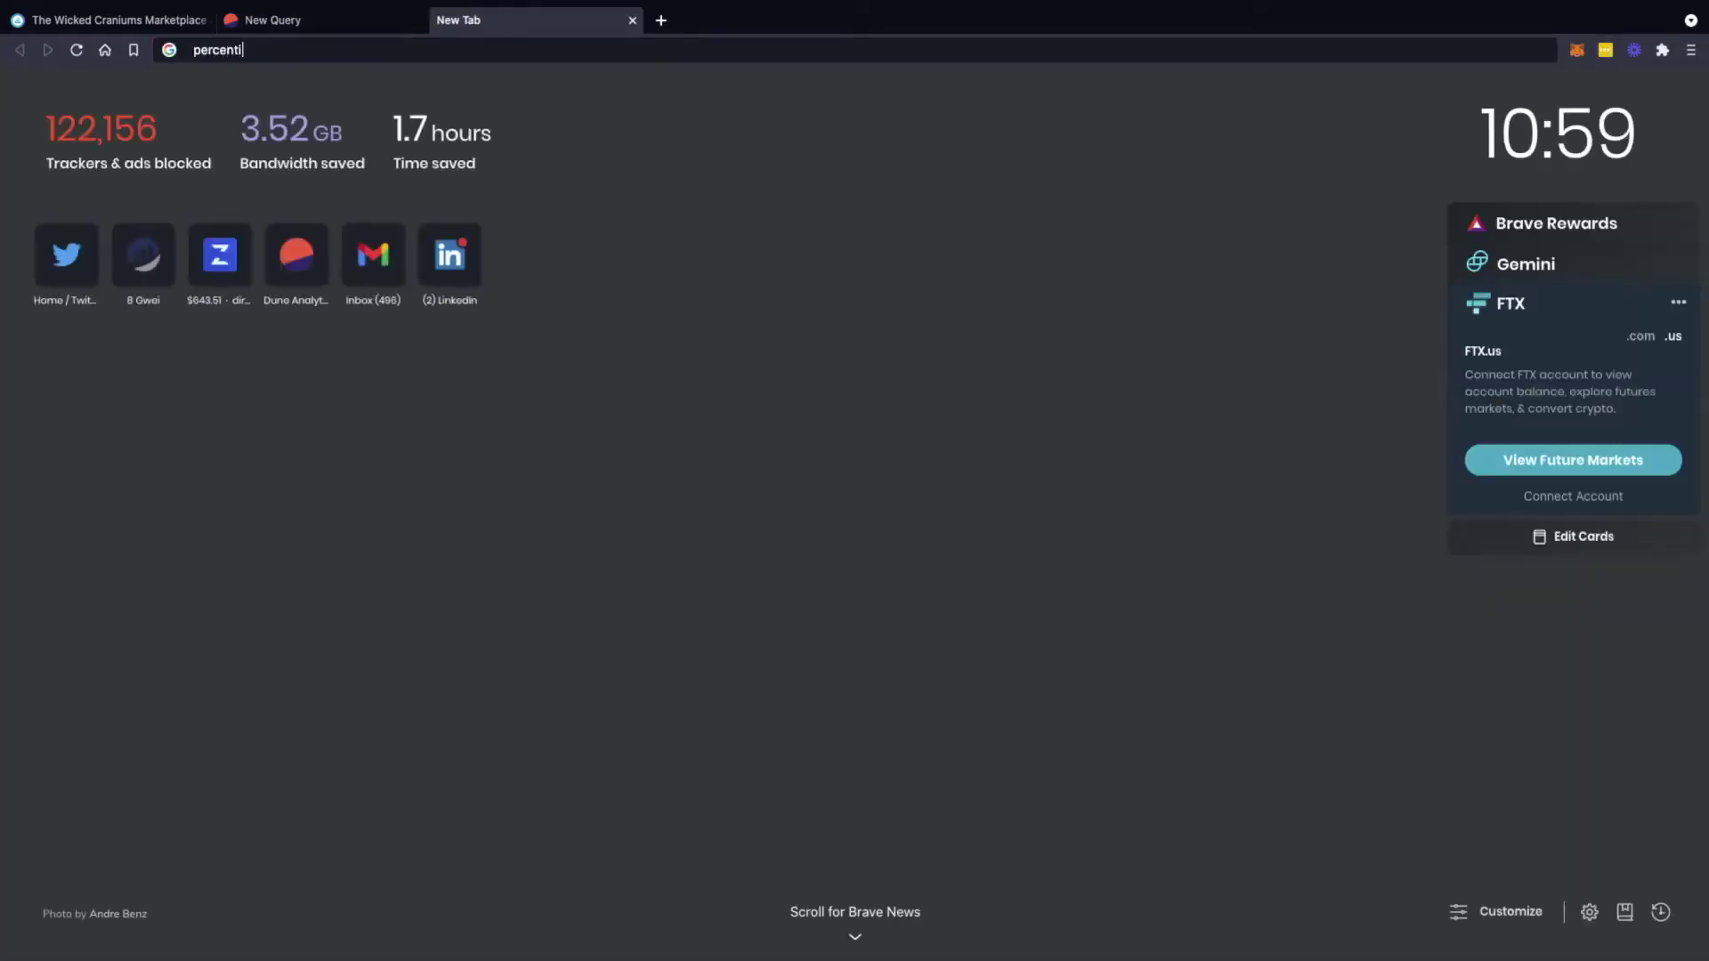
pyautogui.write('l_e')
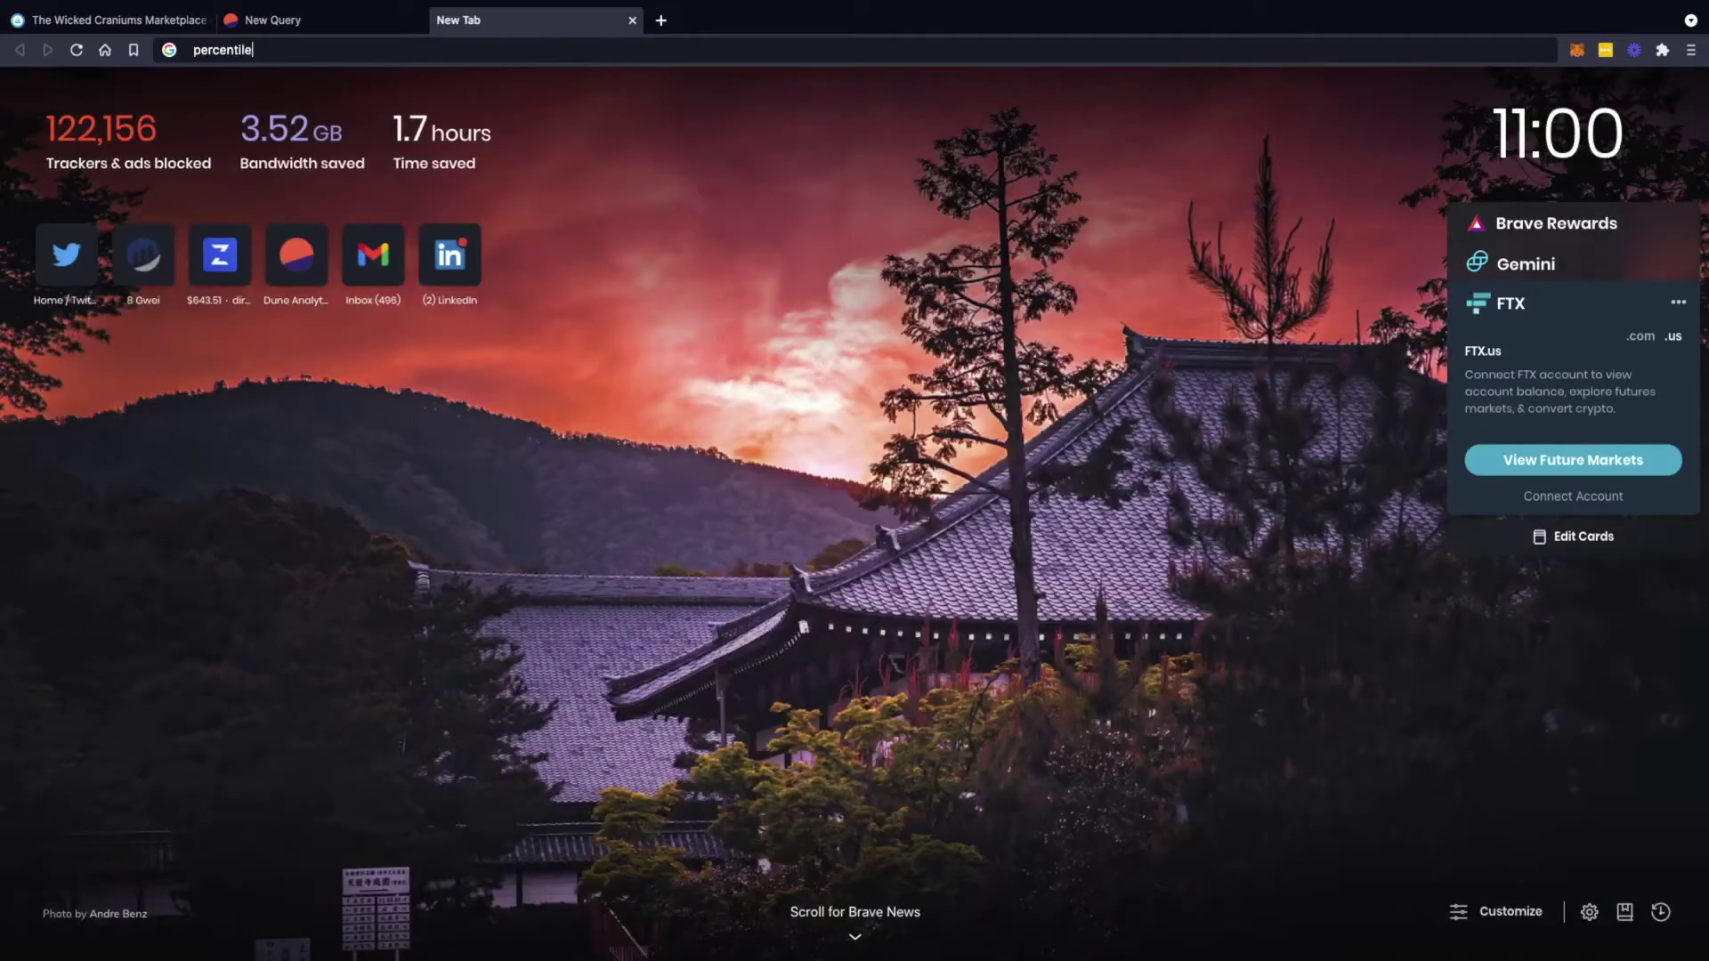
pyautogui.write('_cont postgresql median')
pyautogui.press('Return')
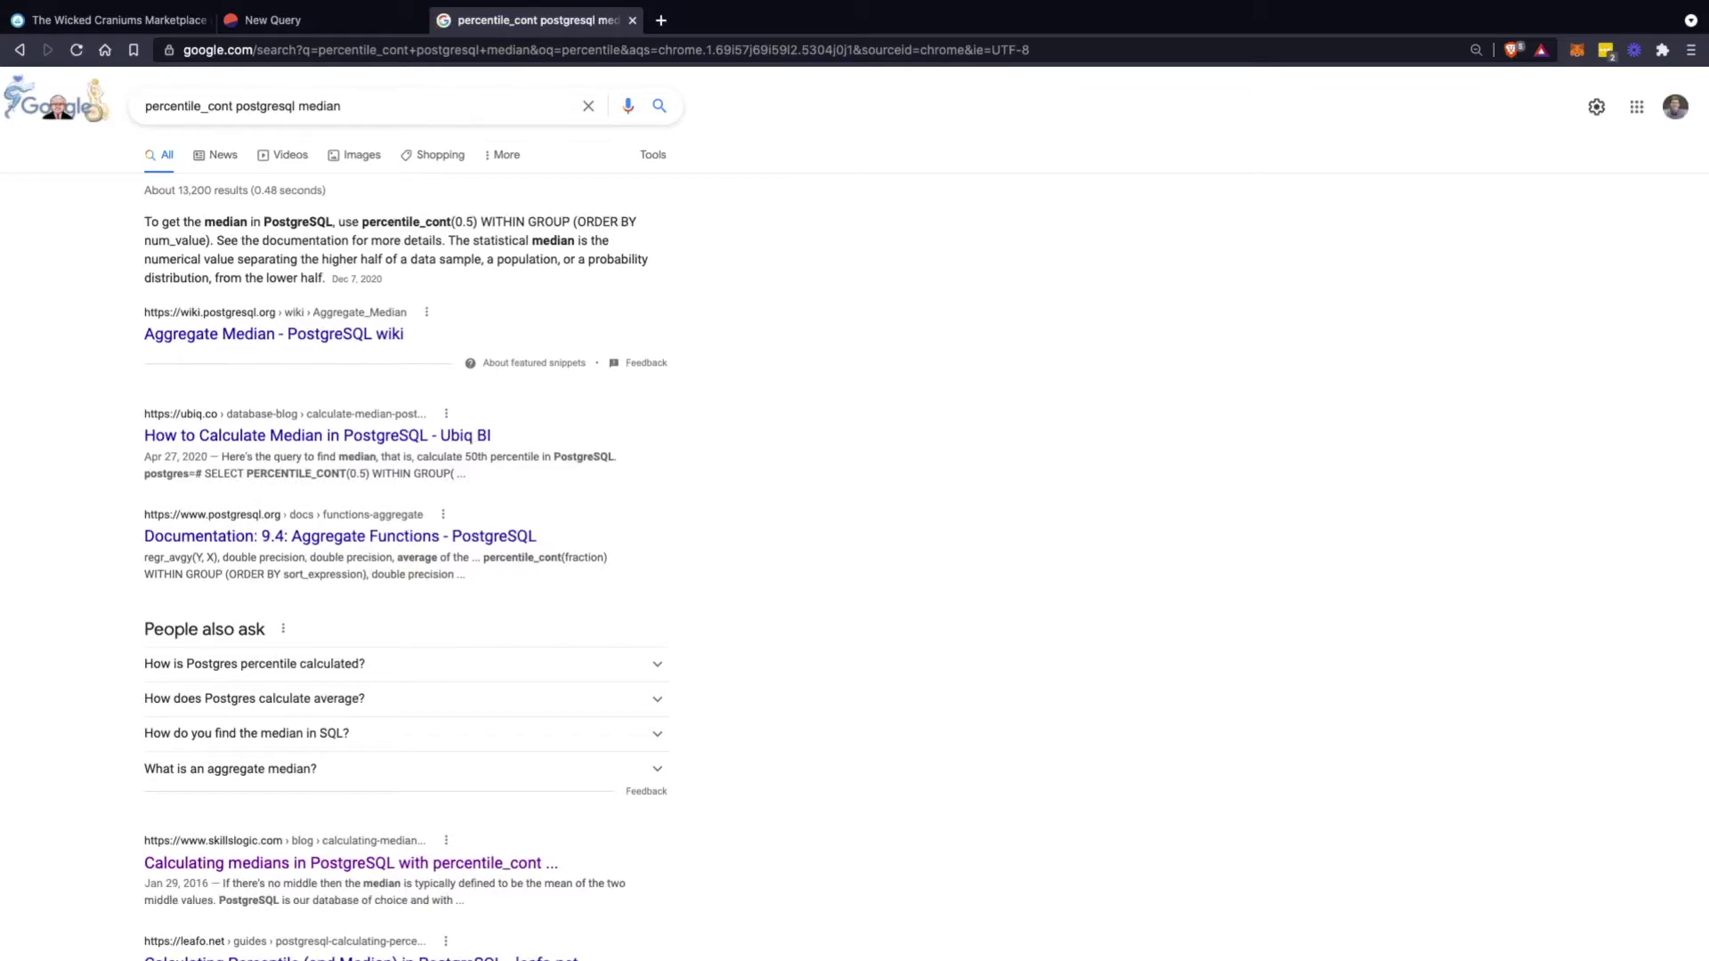
# Open Ubiq's How to Calculate Median in PostgreSQL article and examine the PERCENTILE_CONT WITHIN GROUP syntax
pyautogui.moveTo(362, 222); pyautogui.dragTo(209, 240)
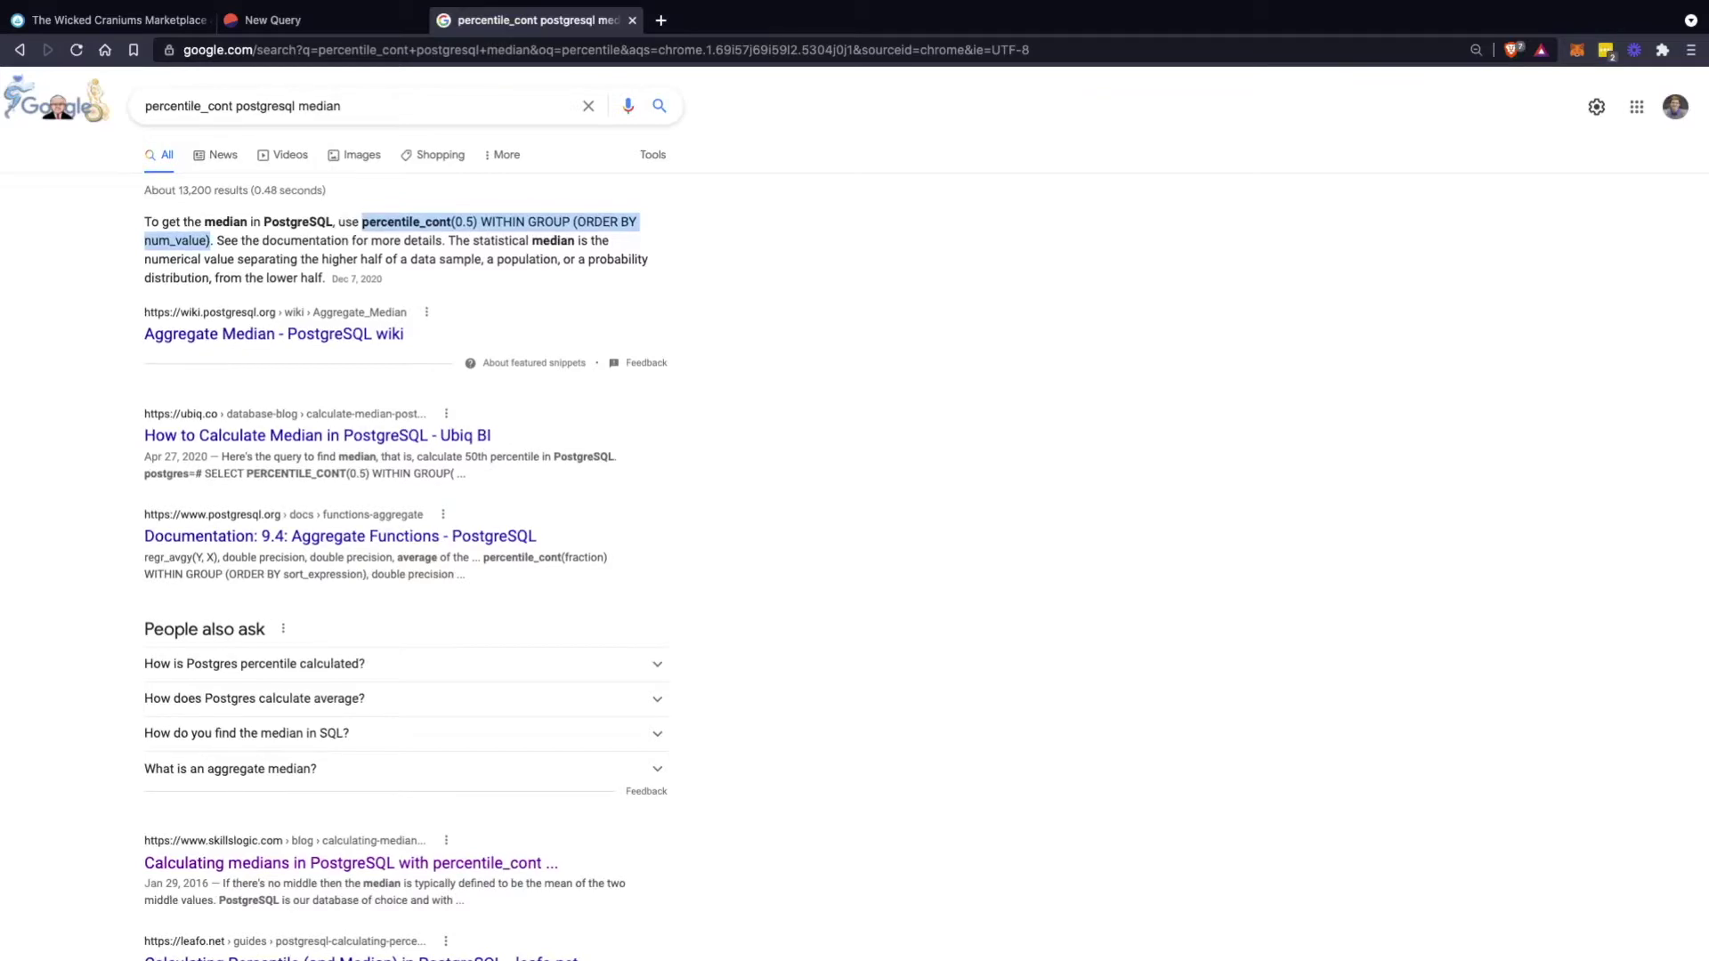
pyautogui.click(317, 437)
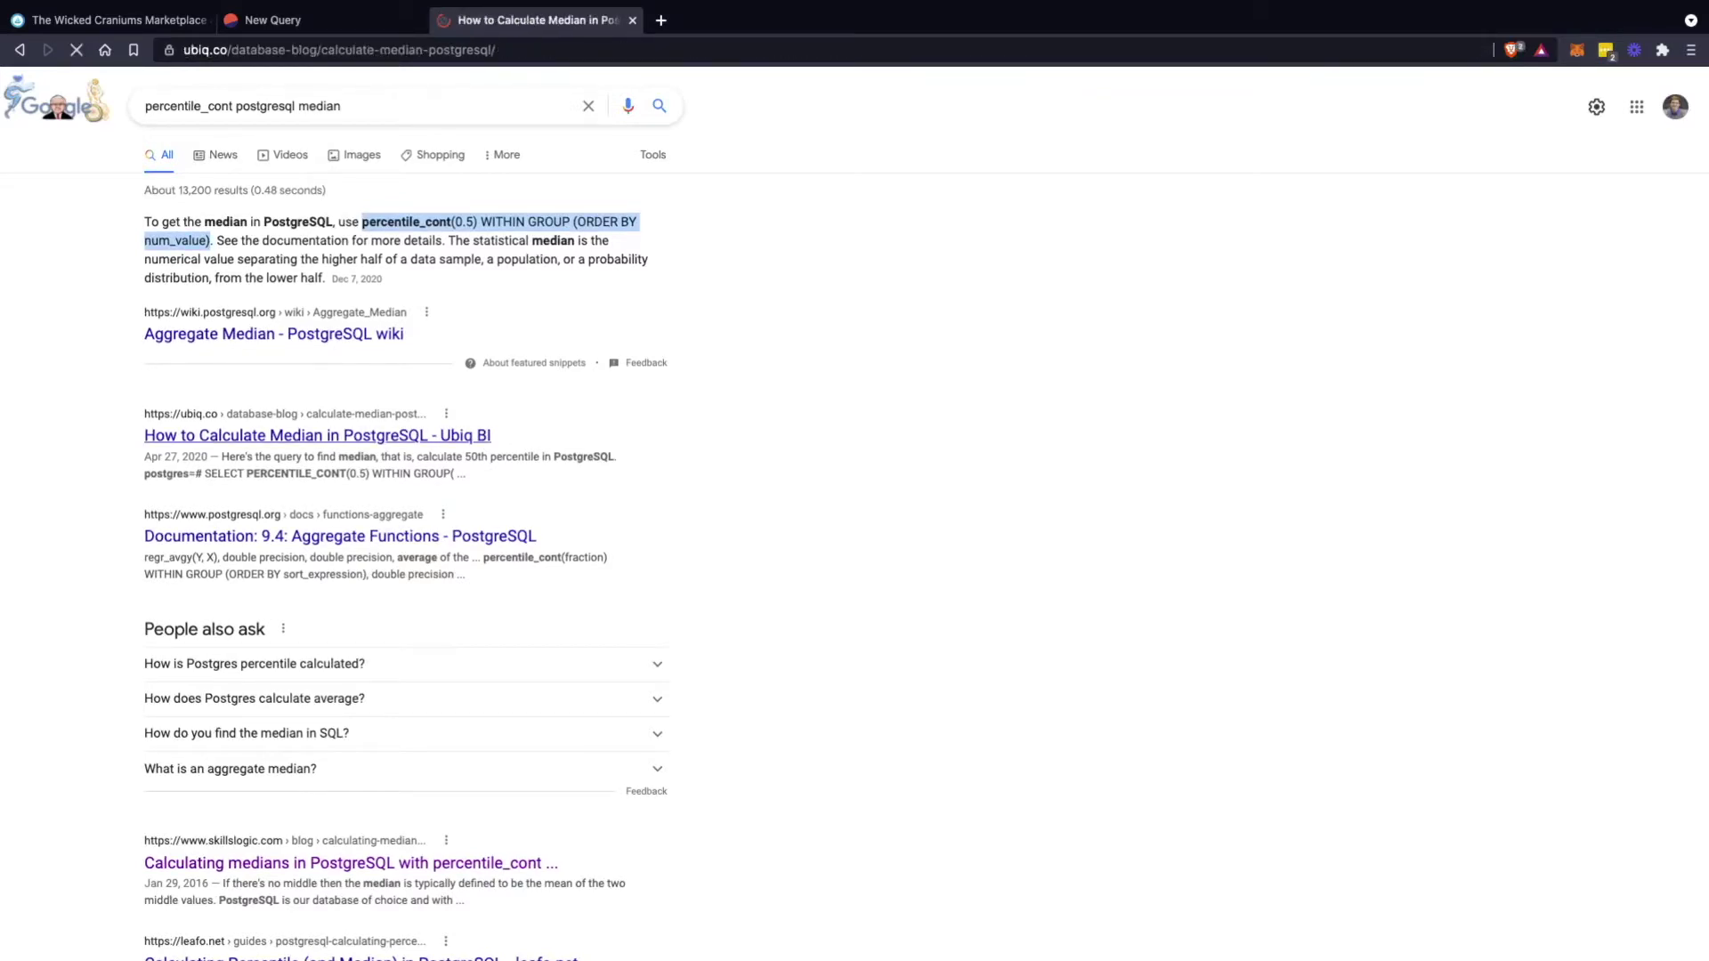
pyautogui.scroll(-5, 694, 516)
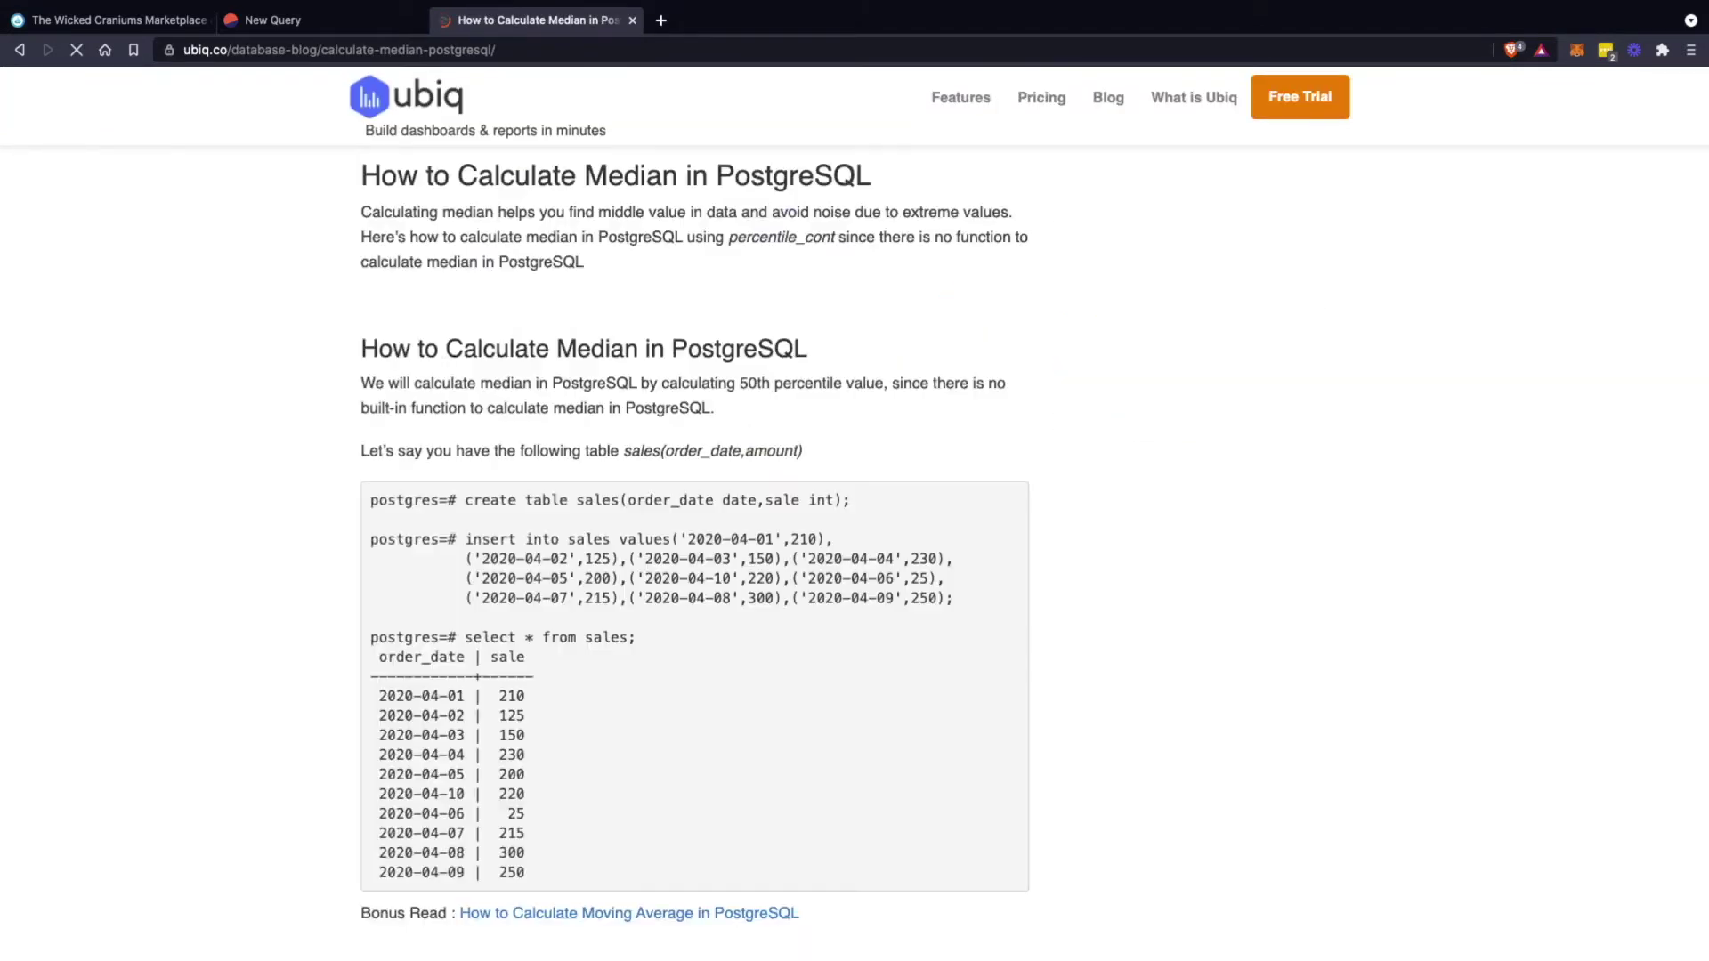
pyautogui.scroll(-4, 694, 551)
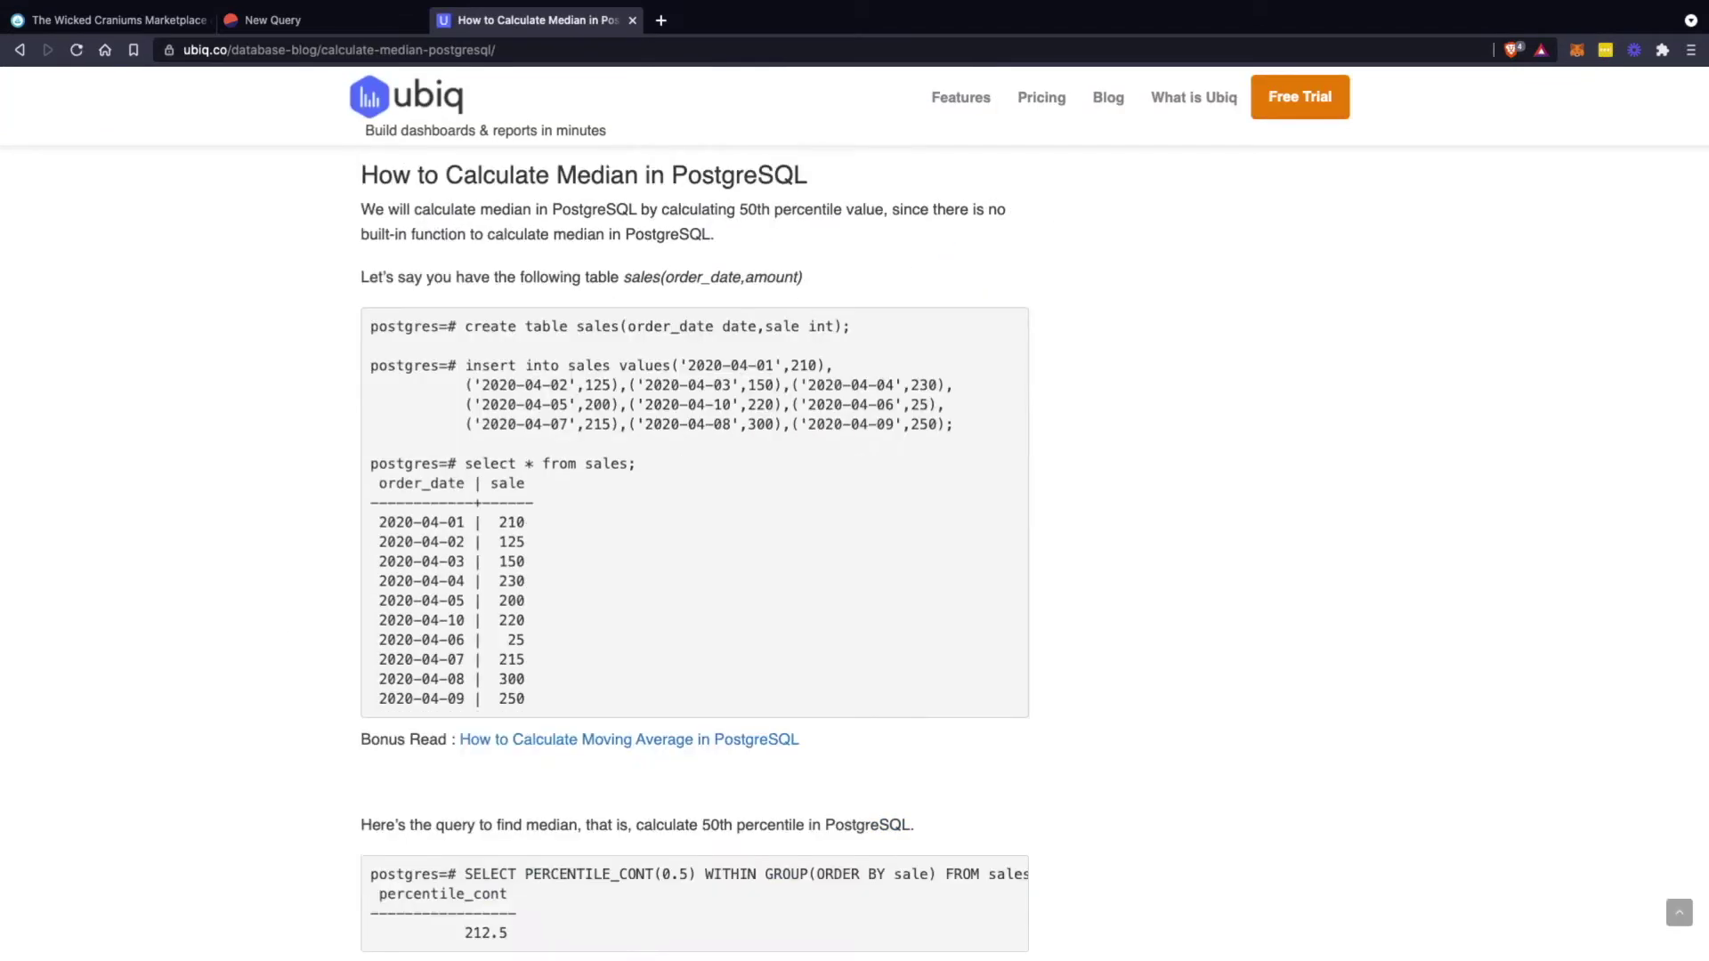
pyautogui.scroll(-1, 694, 543)
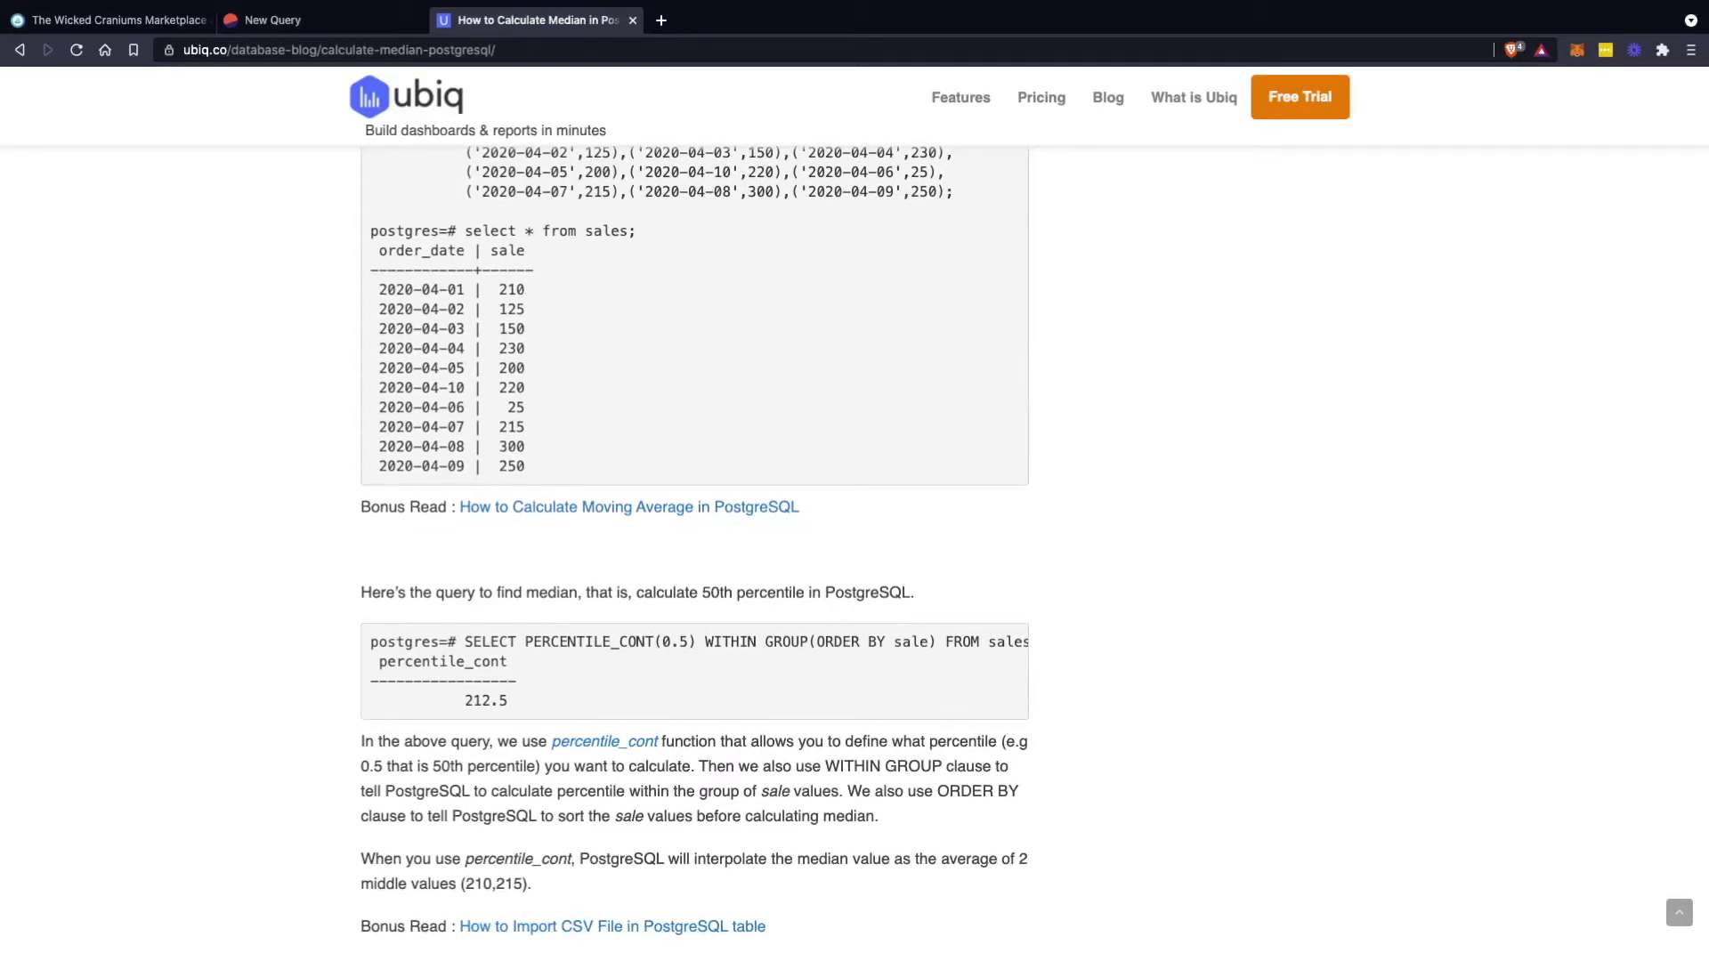
pyautogui.doubleClick(787, 642)
pyautogui.doubleClick(910, 642)
# Back in the Dune query, add a percentile_cont(.5) within group (order by price/1e18) column below the lowest column
pyautogui.click(273, 20)
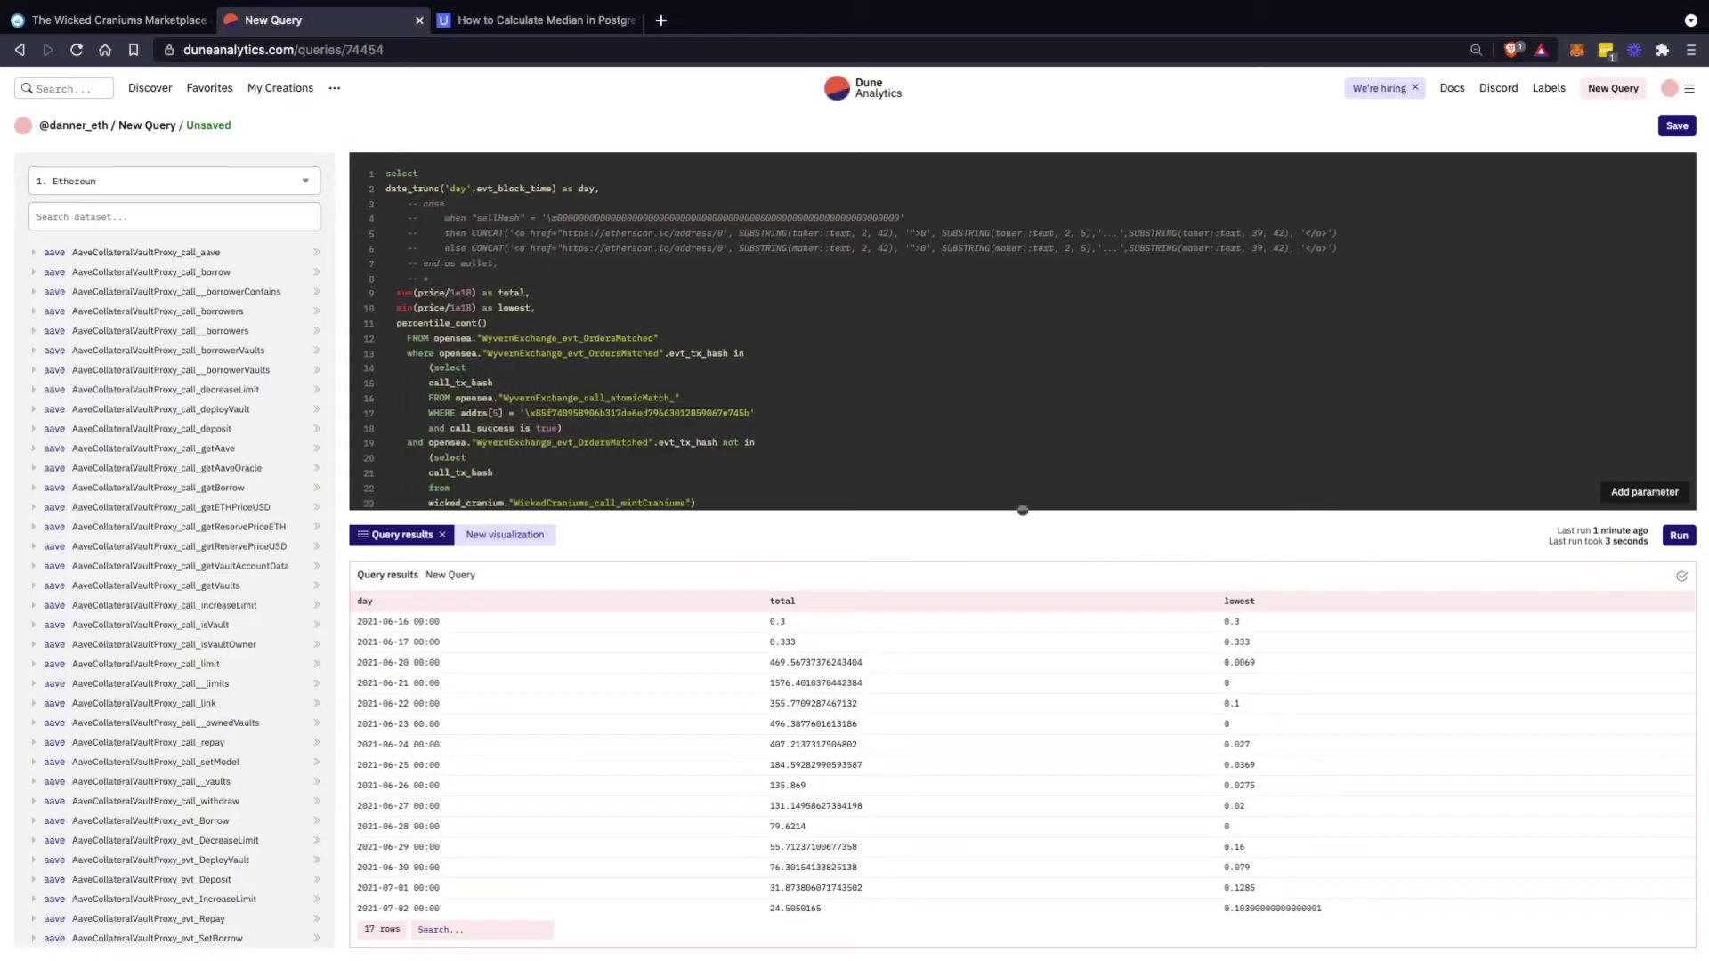
pyautogui.press('Up')
pyautogui.press('super+Right')
pyautogui.press('Return')
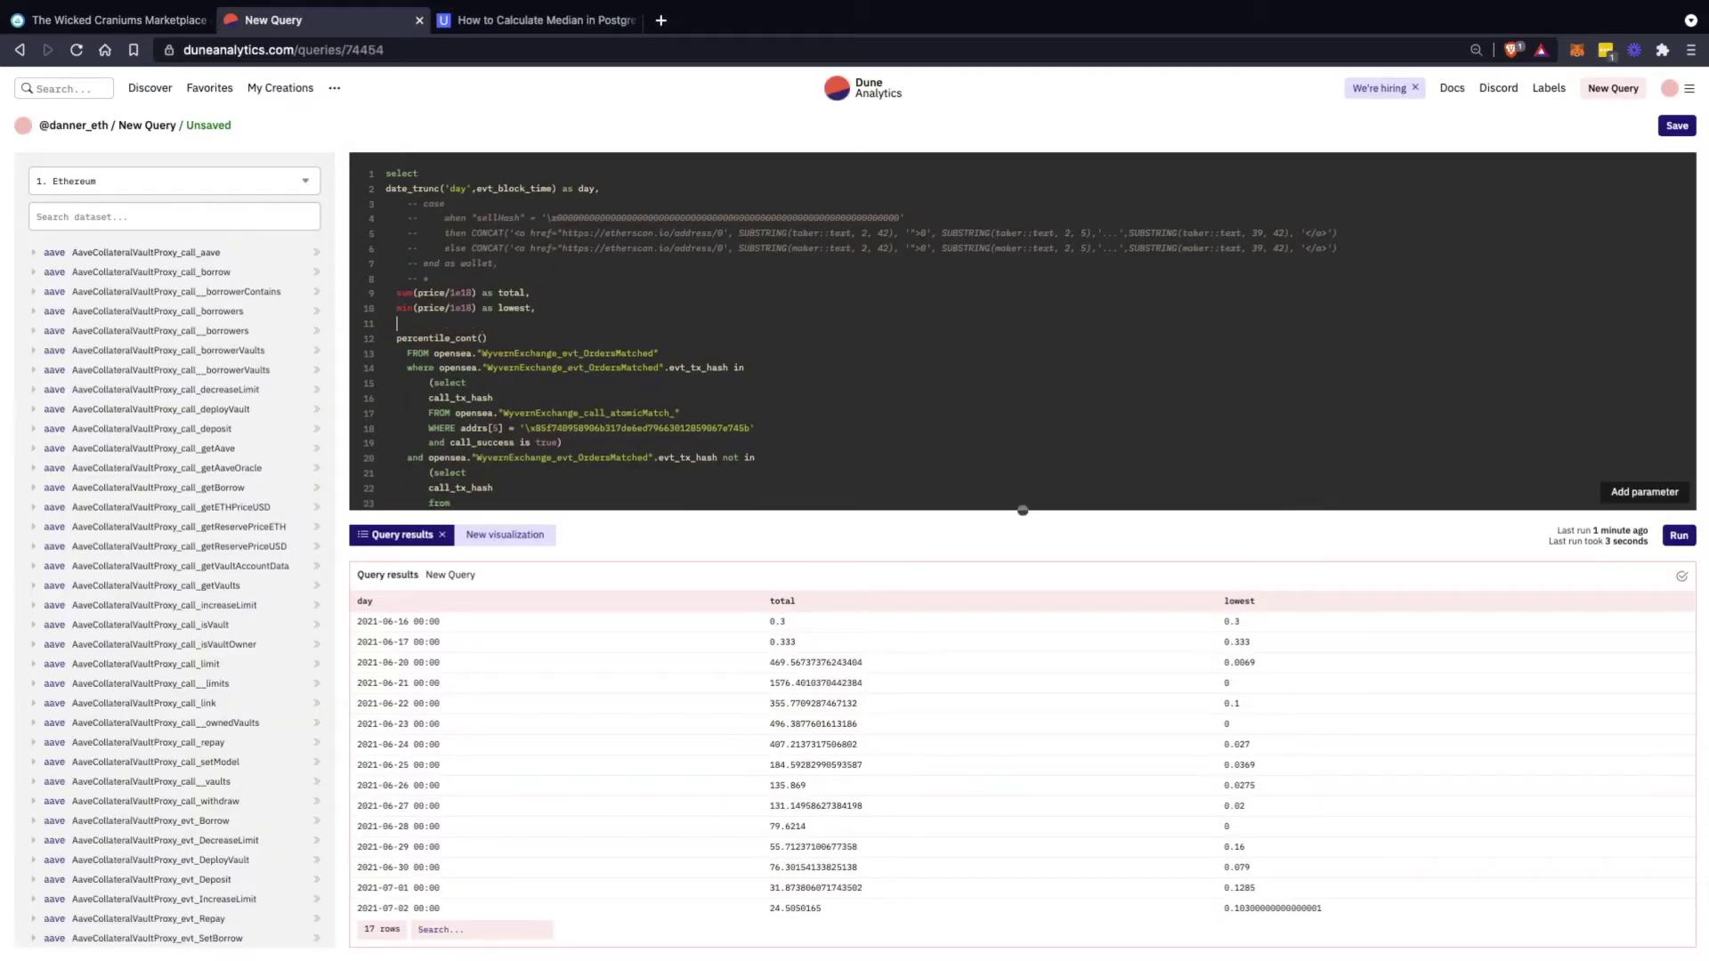
pyautogui.write('percentile')
pyautogui.write('_cont(')
pyautogui.write('.')
pyautogui.write('5')
pyautogui.write(' a')
pyautogui.write('ithin')
pyautogui.write('f')
pyautogui.press('BackSpace')
pyautogui.write('group (order by pro')
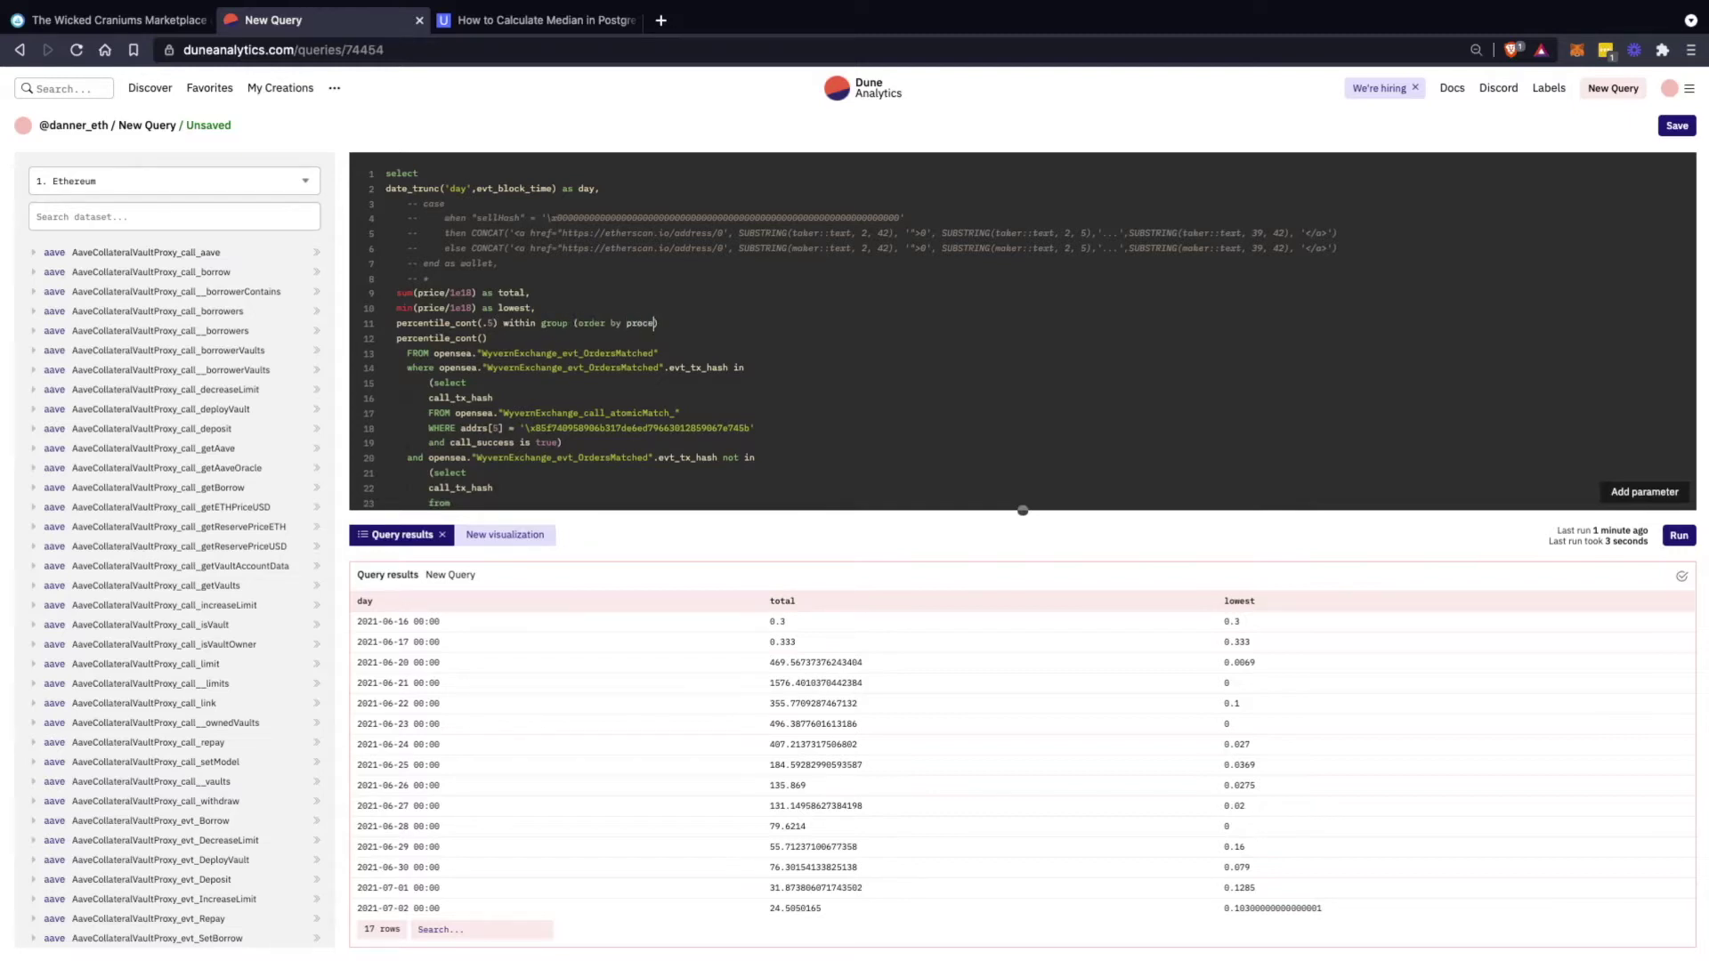
pyautogui.write('ce')
pyautogui.write('/1e18')
# Alias the percentile_cont column as median and run the query
pyautogui.write(' as mediua')
pyautogui.press('BackSpace')
pyautogui.press('BackSpace')
pyautogui.write('an')
pyautogui.hotkey('ctrl', 'Return')
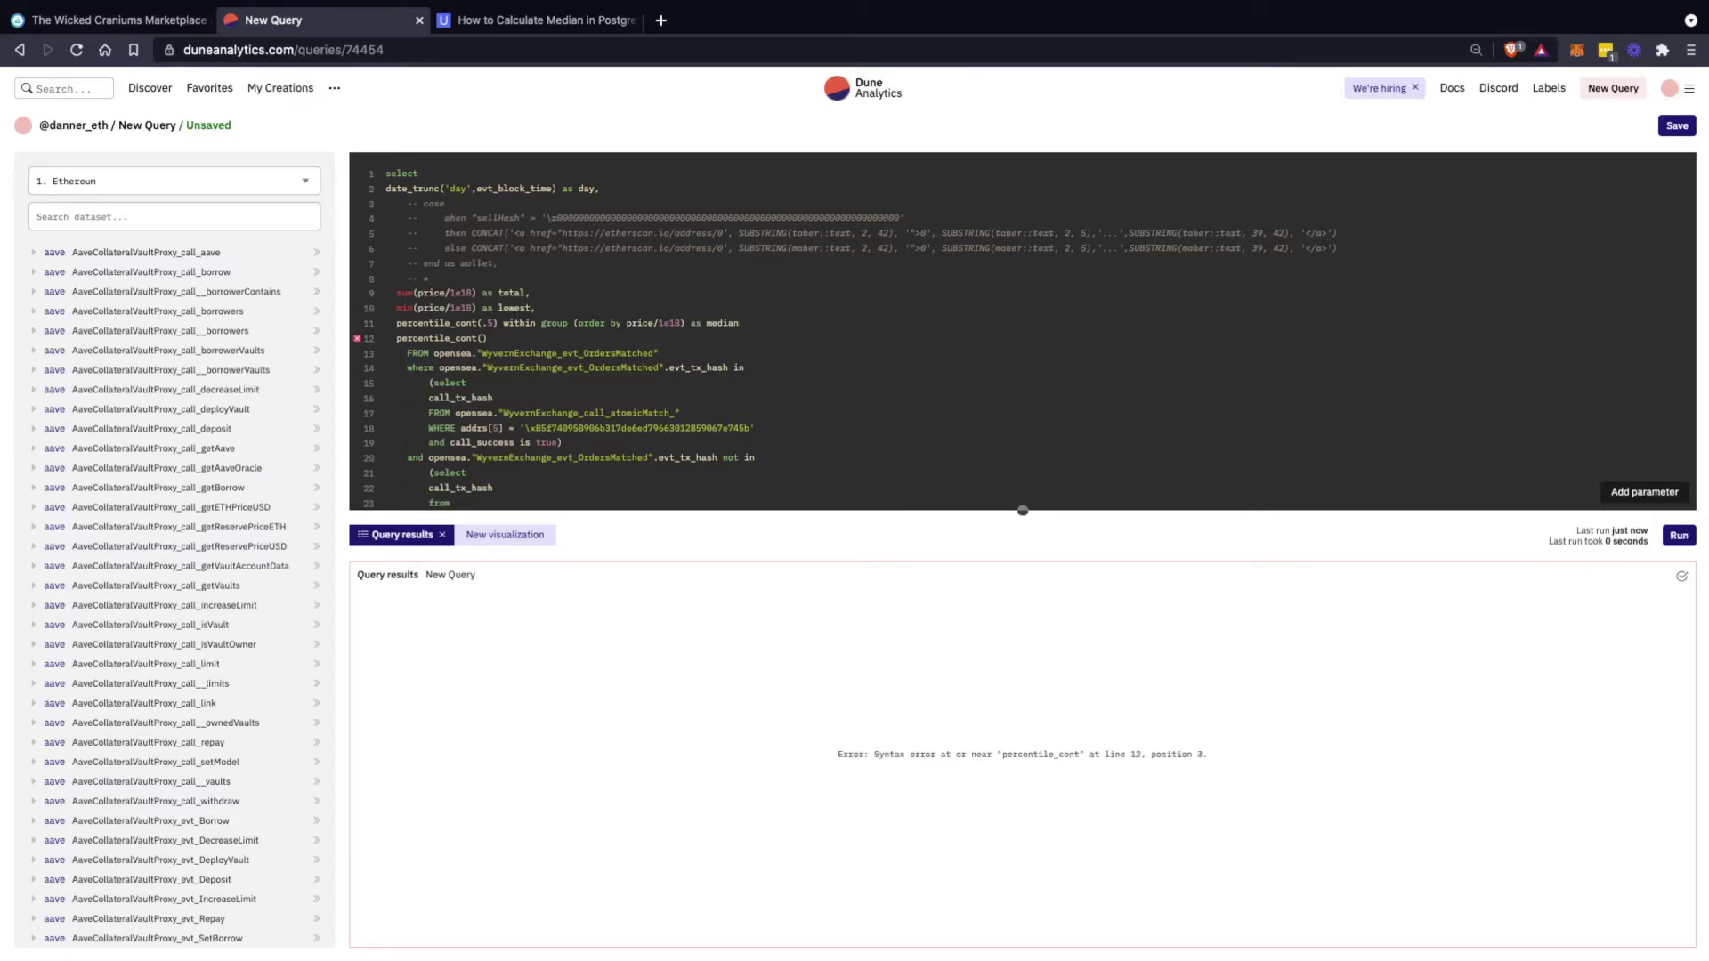
# Delete the leftover empty percentile_cont() line, rerun the query and review the daily medians
pyautogui.tripleClick(471, 339)
pyautogui.press('BackSpace')
pyautogui.hotkey('ctrl', 'Return')
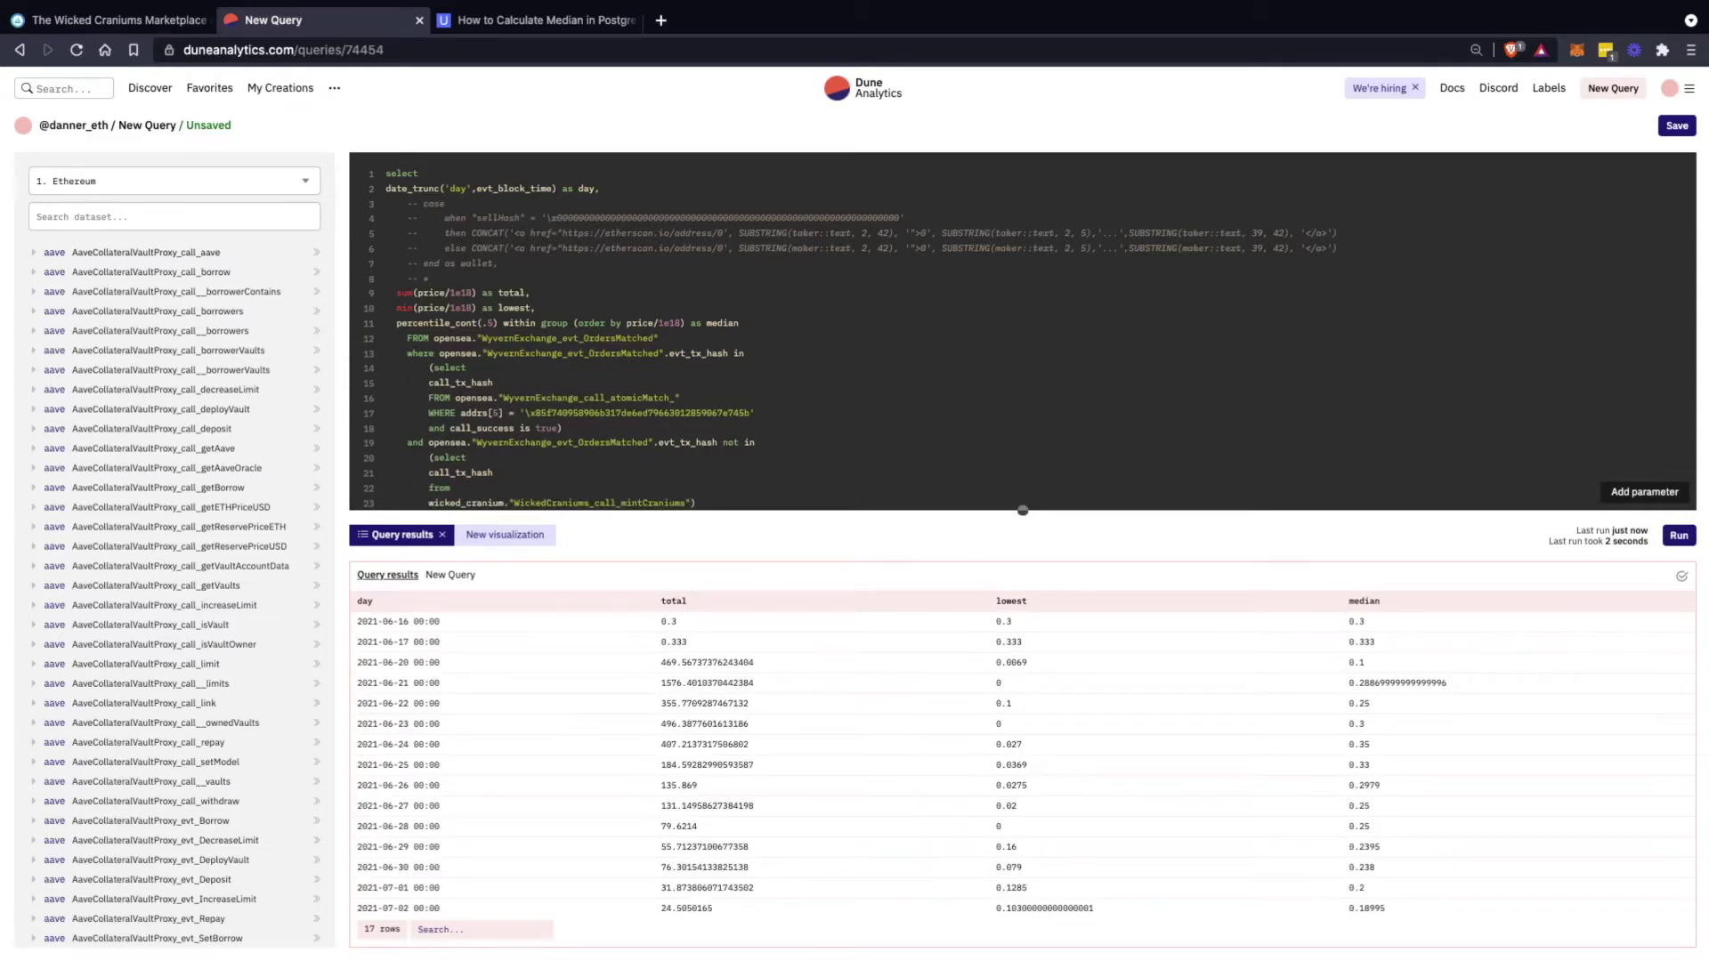
pyautogui.scroll(-1, 1021, 757)
pyautogui.scroll(1, 1022, 757)
pyautogui.scroll(-1, 1022, 756)
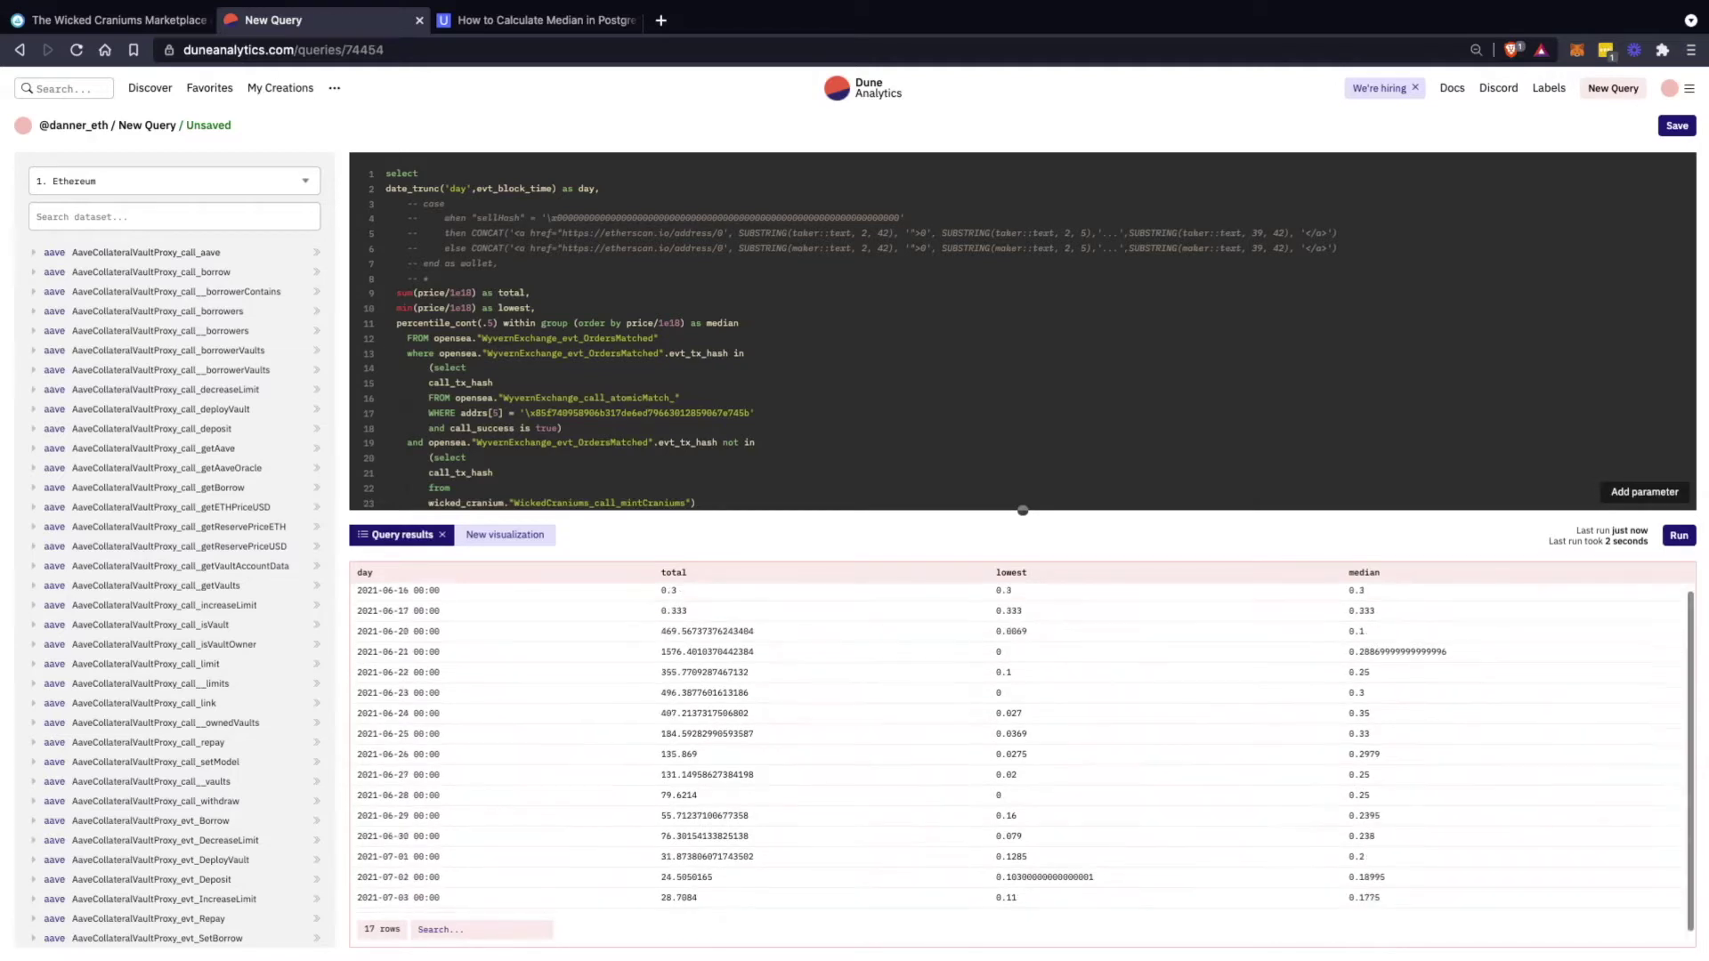
pyautogui.scroll(1, 1022, 757)
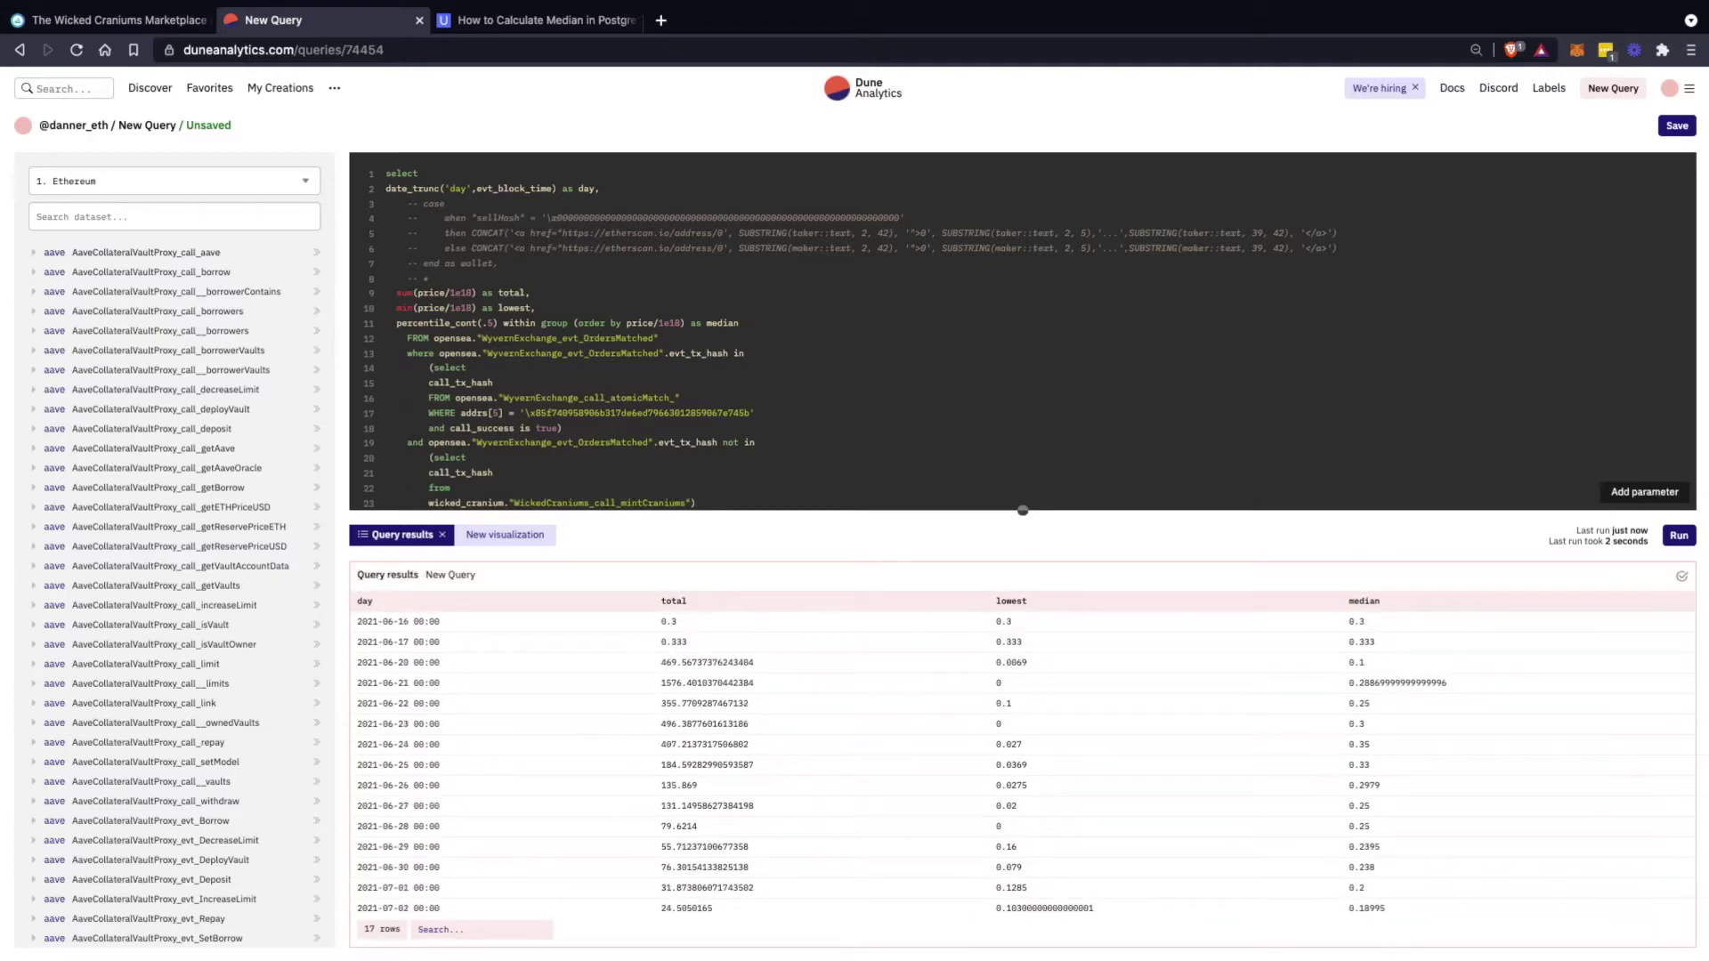
# Insert a blank line above the sum column and outdent the whole query by one level
pyautogui.press('Return')
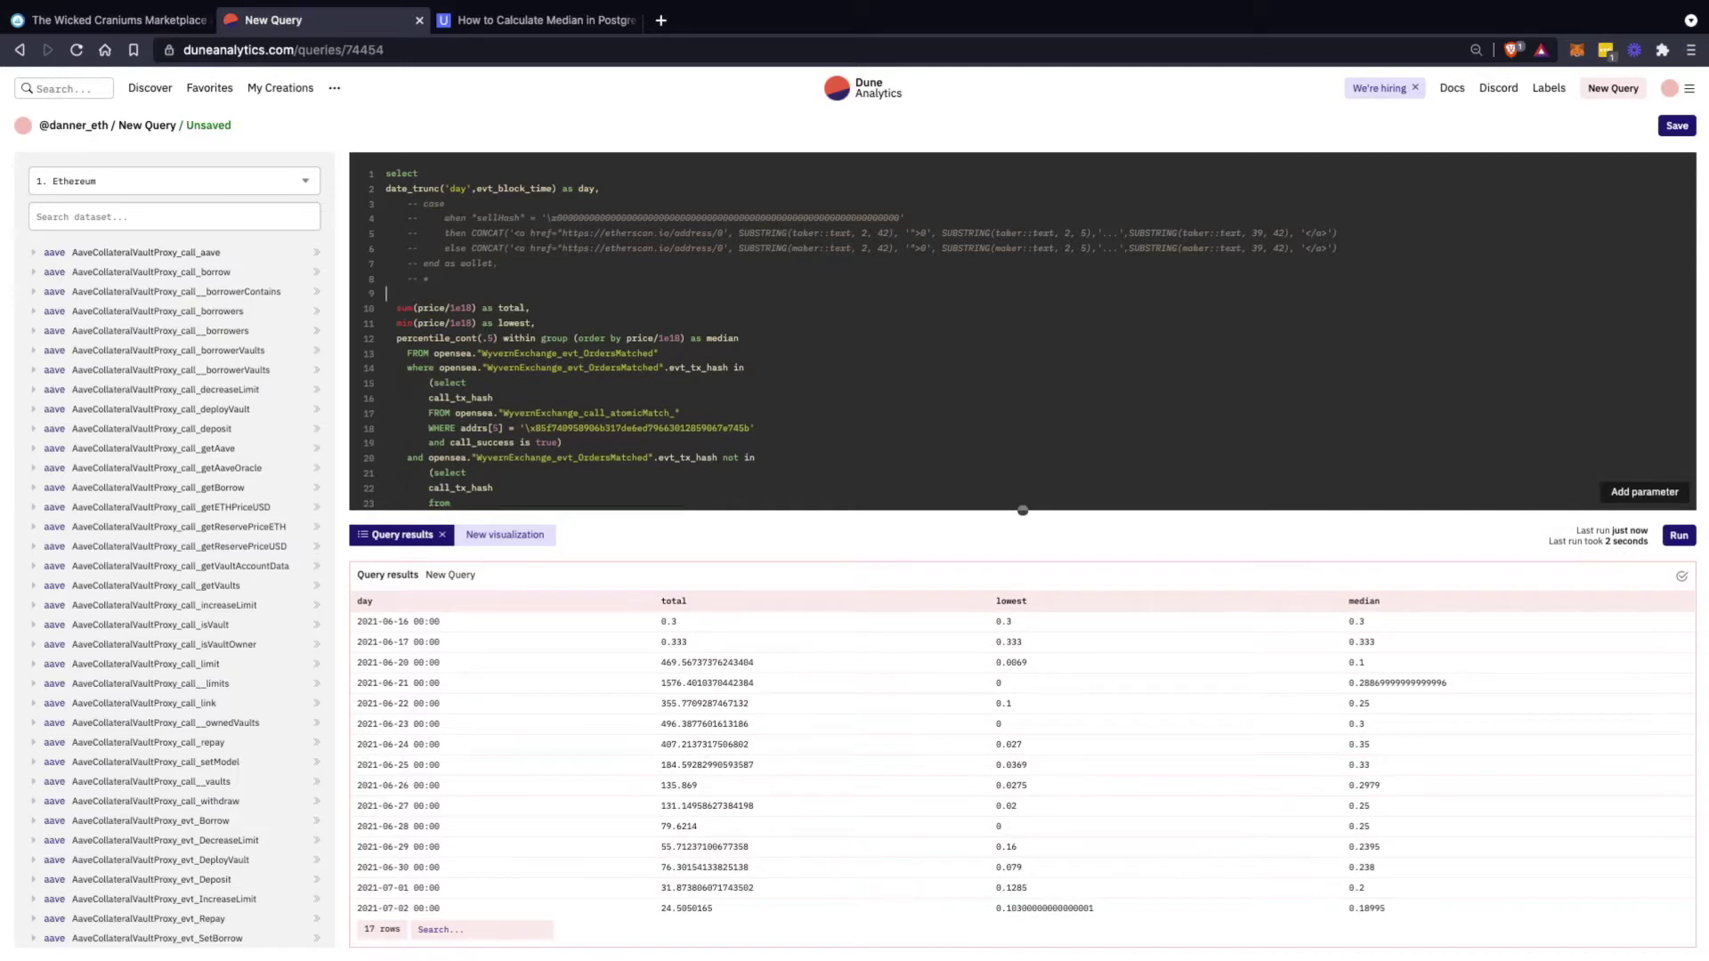
pyautogui.press('super+a')
pyautogui.hotkey('shift', 'Tab')
pyautogui.moveTo(411, 294); pyautogui.dragTo(410, 280)
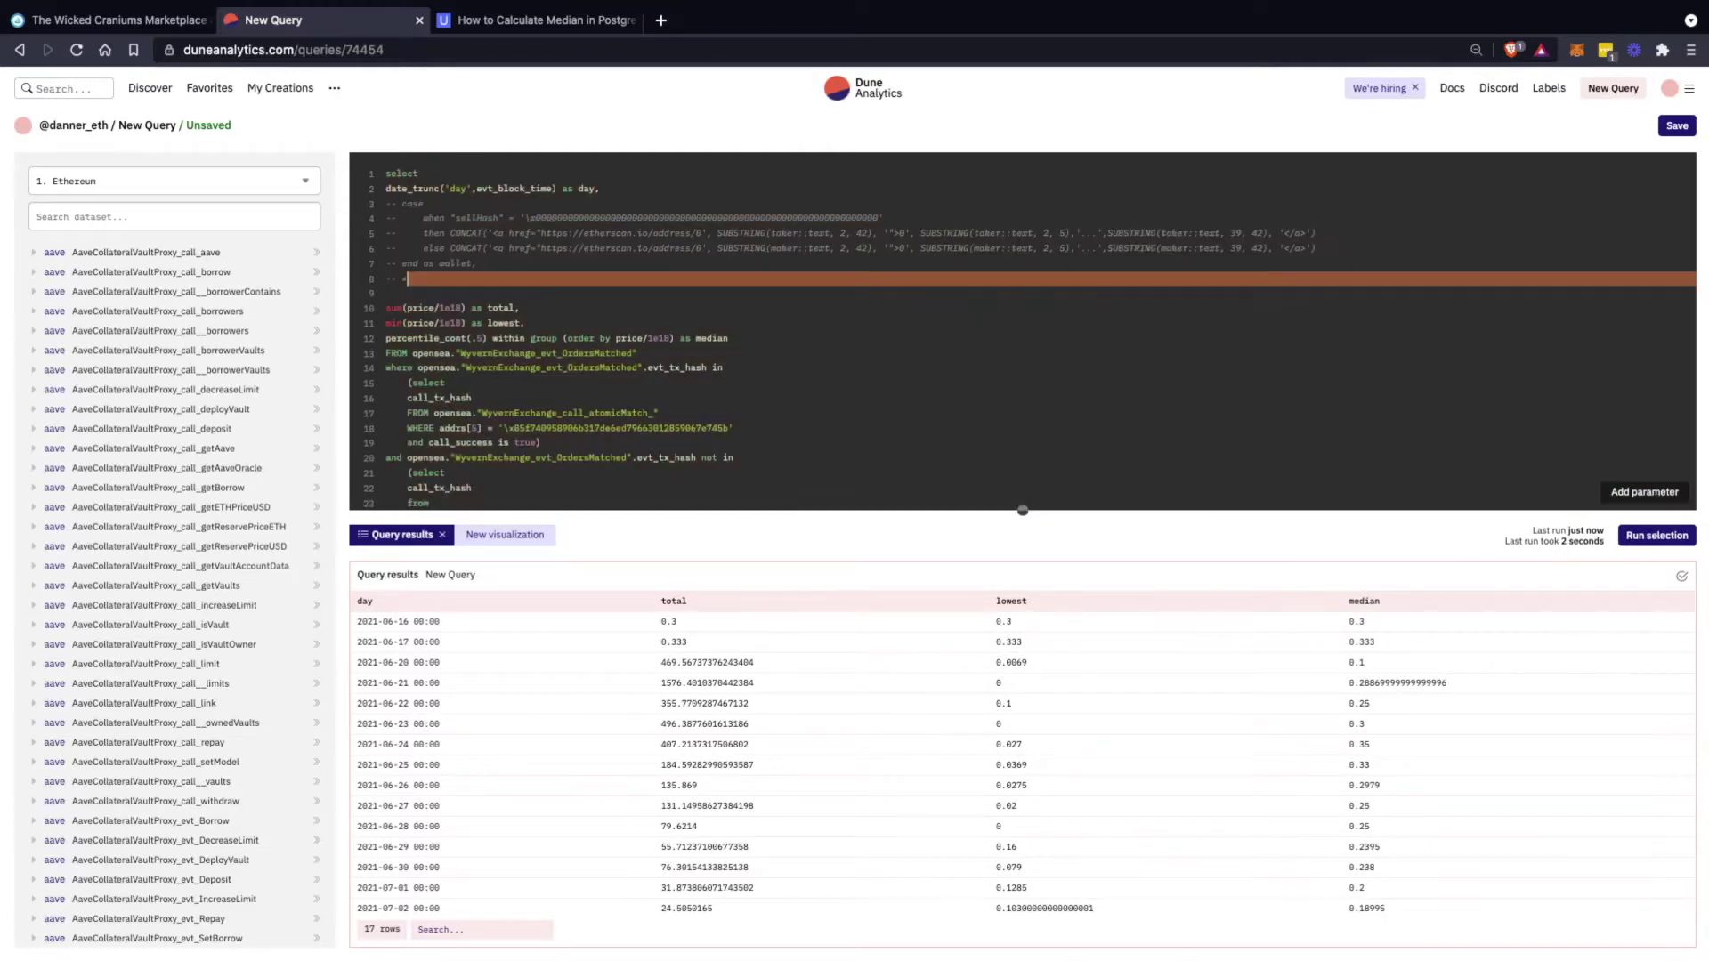
pyautogui.click(412, 294)
# Add count(evt_tx_hash) as sales on the blank line above the total column and run the query
pyautogui.write('count9')
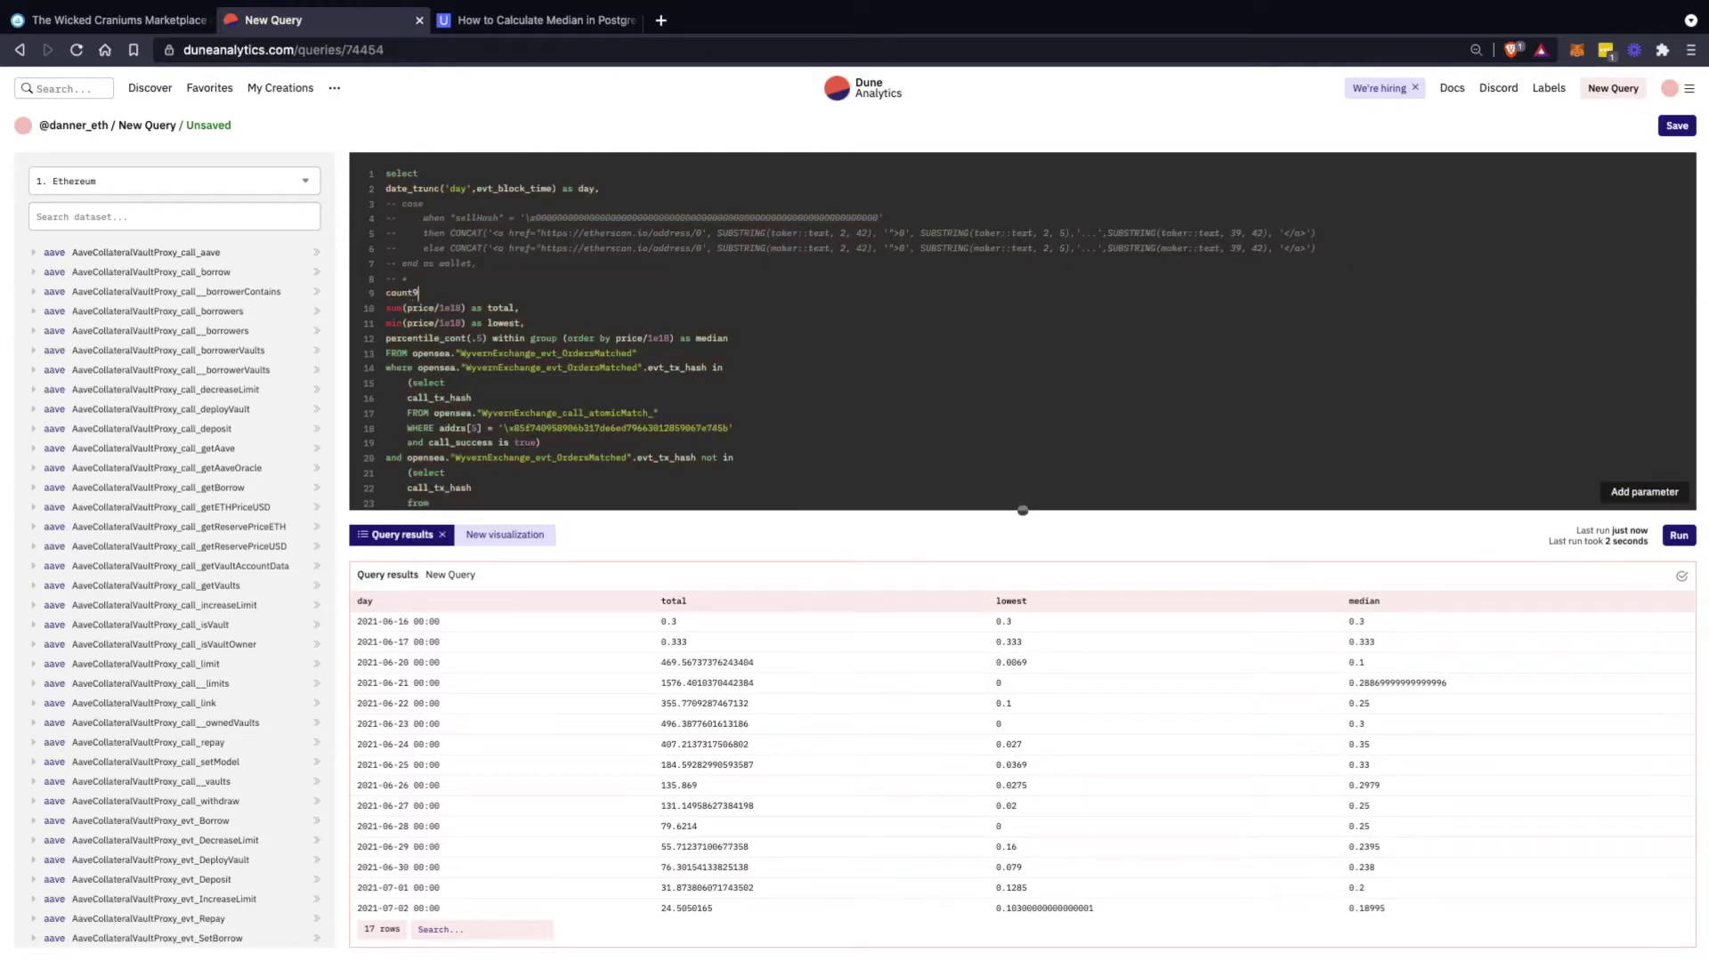
pyautogui.press('BackSpace')
pyautogui.write('(evt_tx_hash) as sales,')
pyautogui.hotkey('ctrl', 'Return')
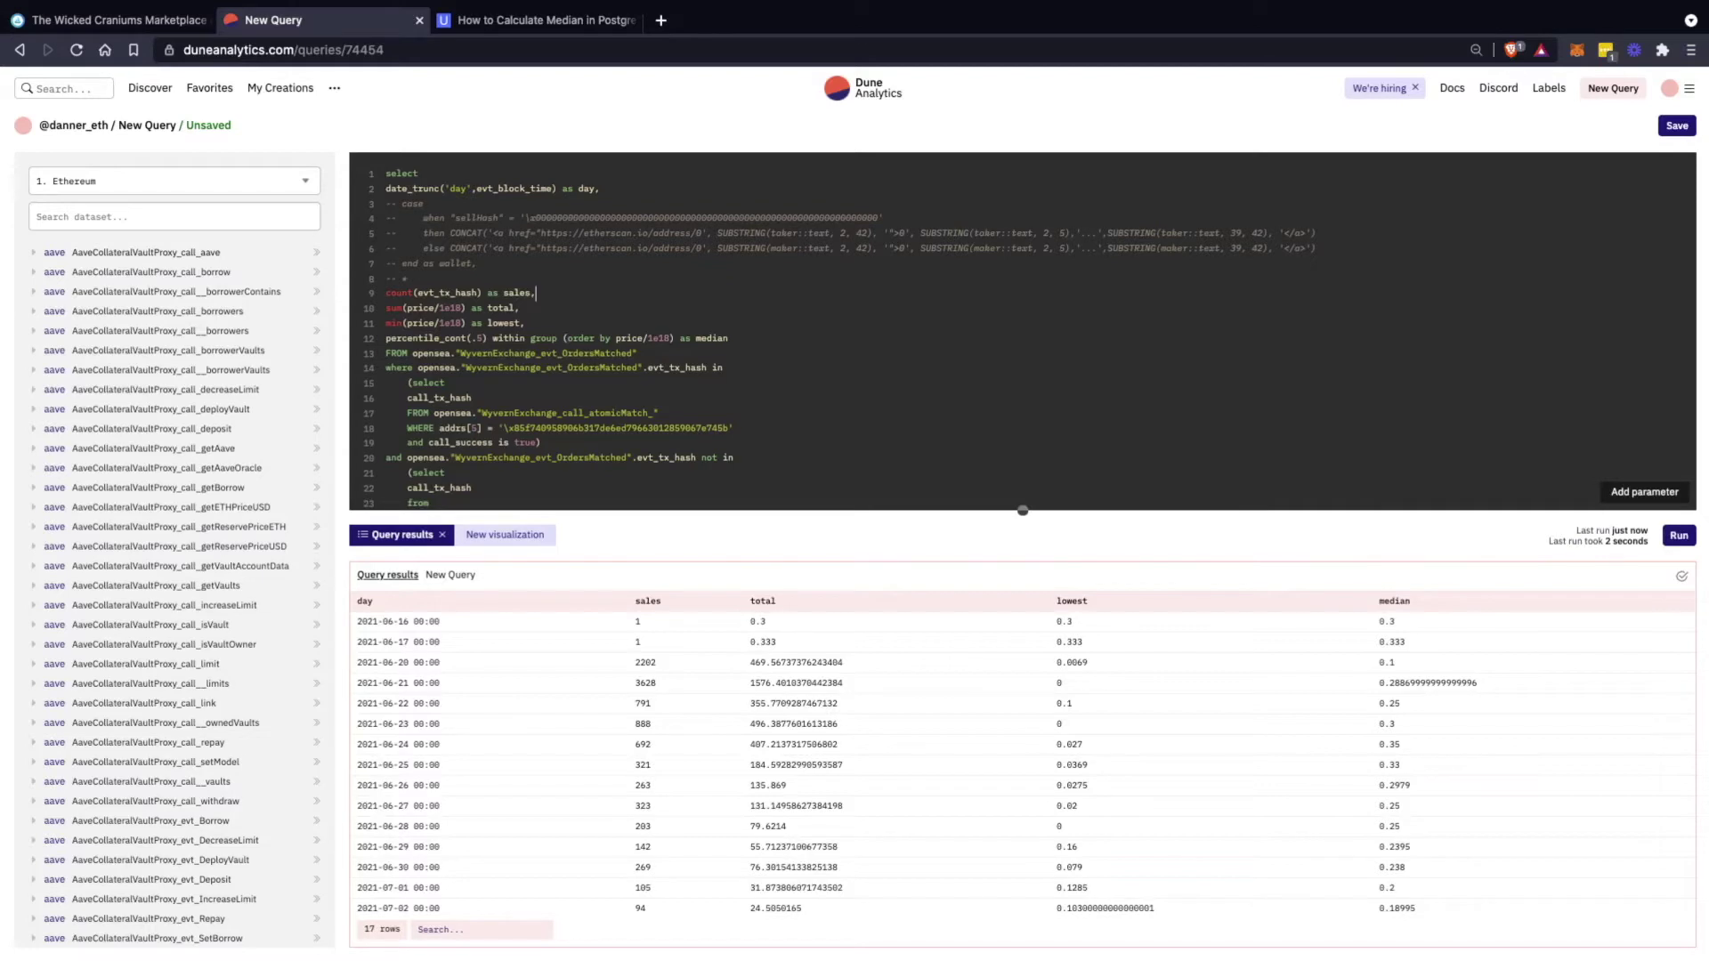
# Examine the earliest rows of the daily results, covering the 2021-06-16 and 2021-06-17 sales
pyautogui.tripleClick(388, 623)
pyautogui.tripleClick(388, 641)
pyautogui.tripleClick(426, 621)
pyautogui.click(425, 623)
pyautogui.doubleClick(368, 622)
pyautogui.click(366, 603)
pyautogui.doubleClick(365, 602)
pyautogui.tripleClick(418, 622)
# Copy the whole query and paste it into a new Dune Analytics query in a separate browser tab
pyautogui.hotkey('ctrl', 'a')
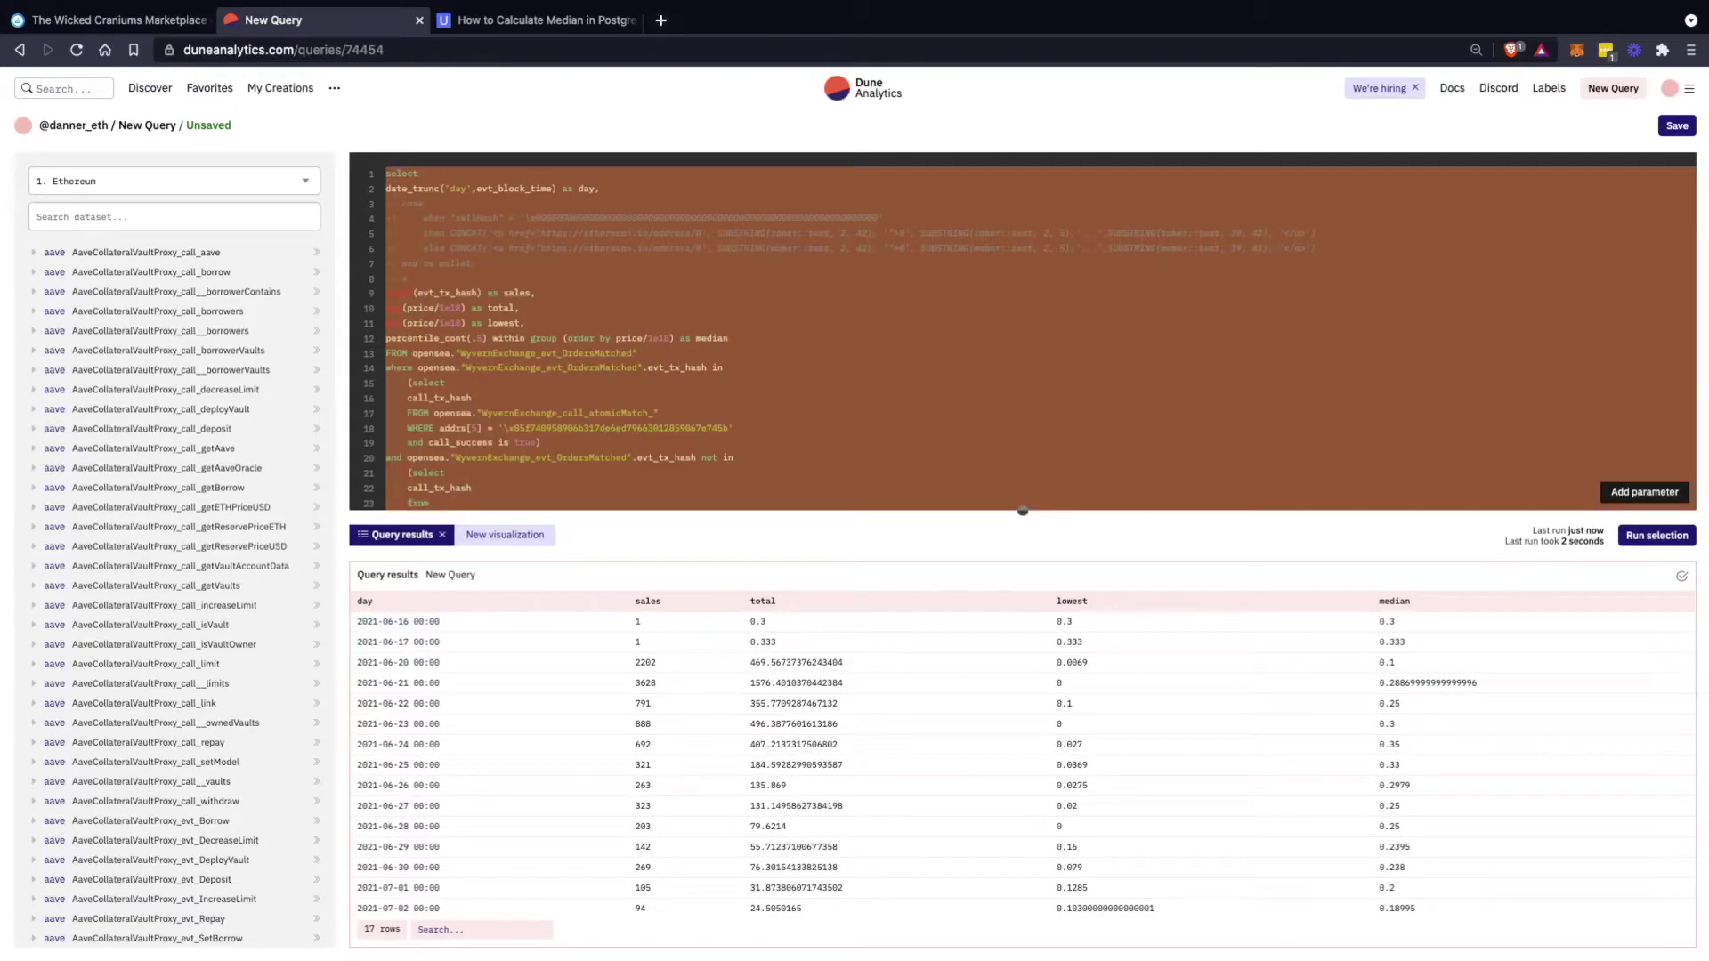
pyautogui.hotkey('ctrl', 't')
pyautogui.write('dune')
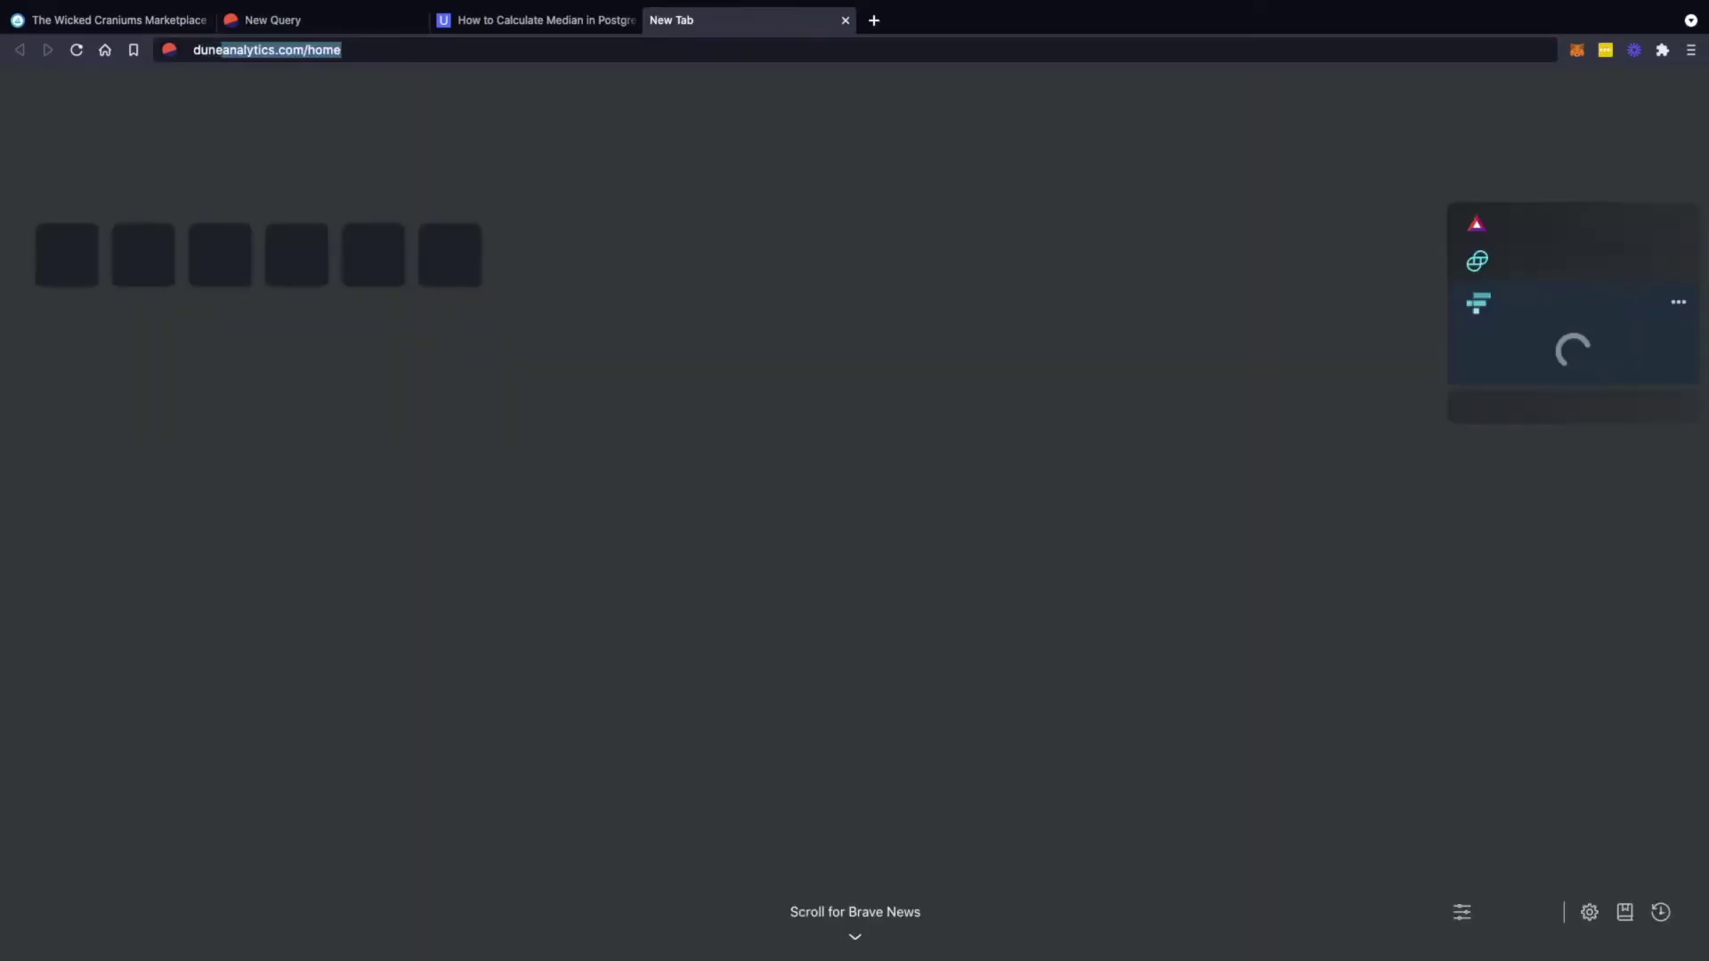
pyautogui.press('Return')
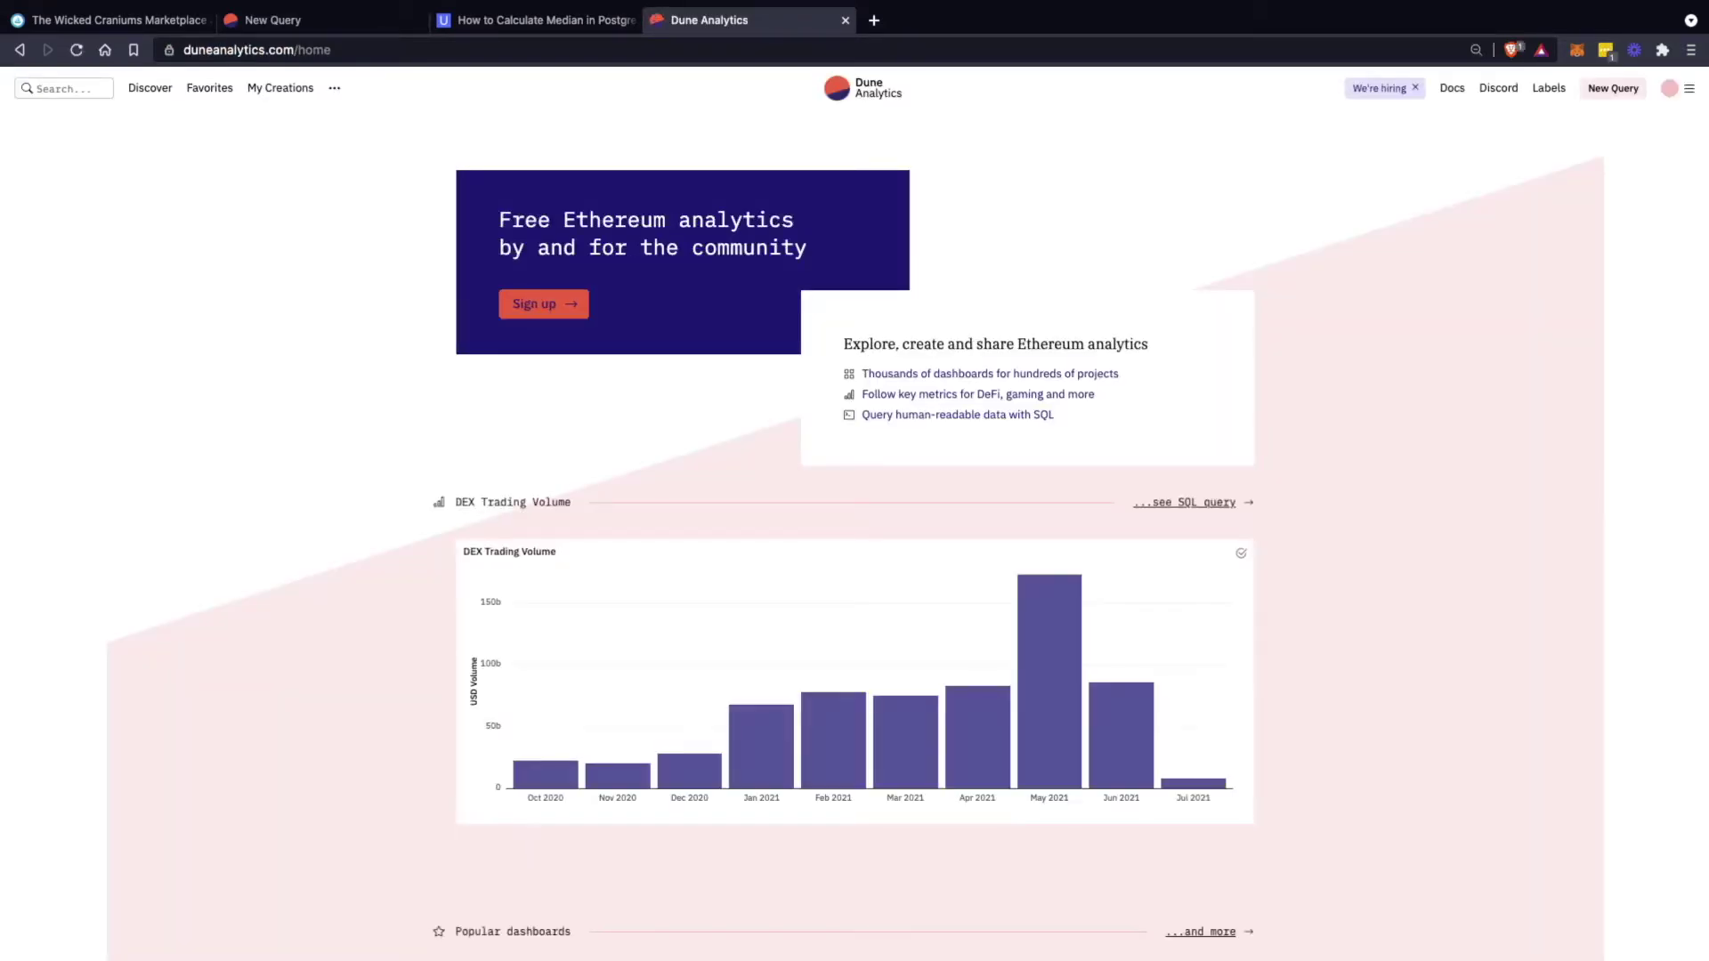
pyautogui.click(1612, 88)
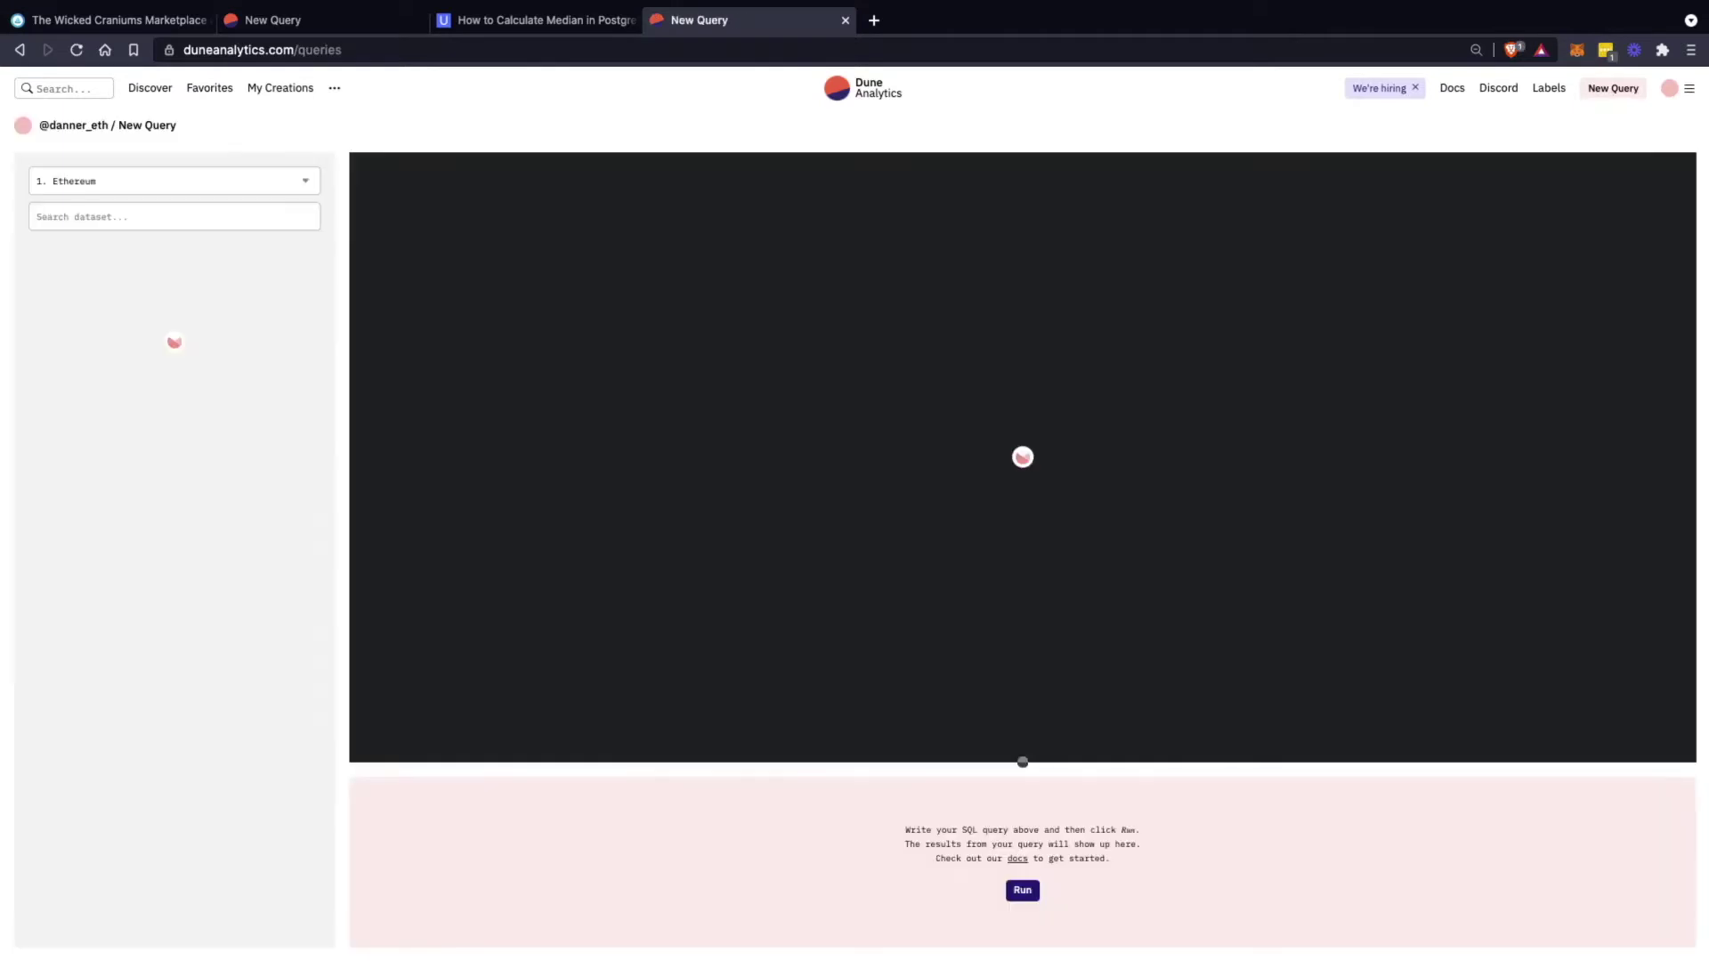
pyautogui.hotkey('ctrl', 'v')
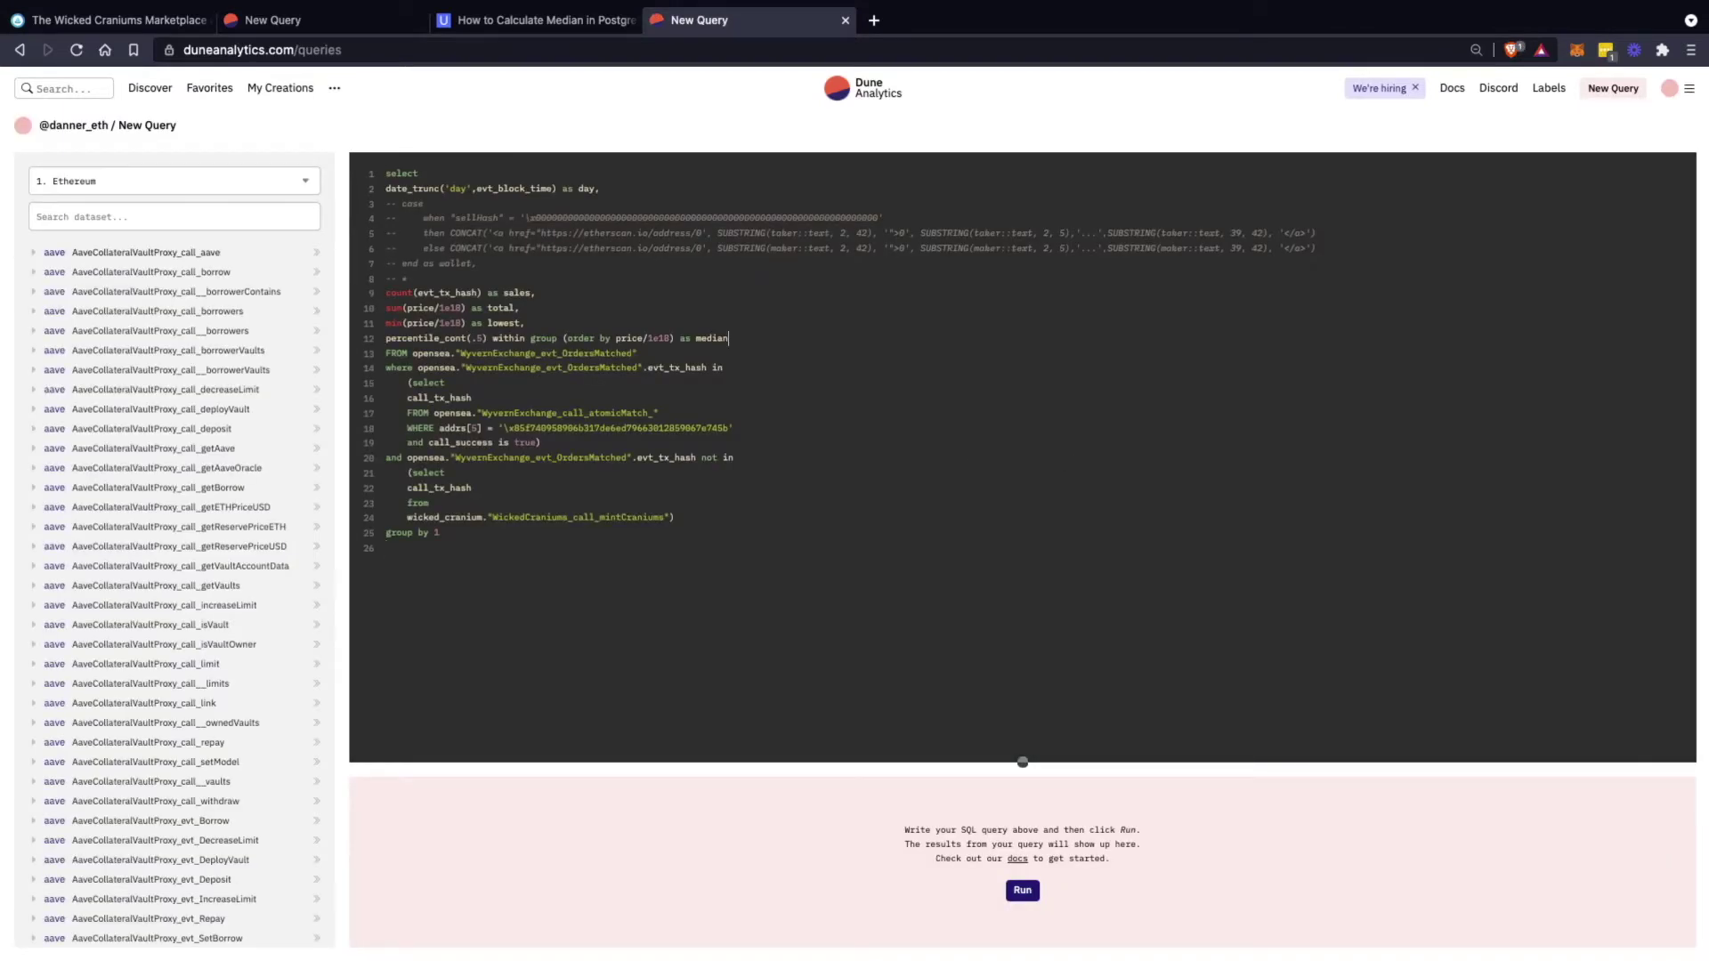
# Replace everything between the day column and the FROM clause with *
pyautogui.moveTo(729, 338); pyautogui.dragTo(386, 204)
pyautogui.press('BackSpace')
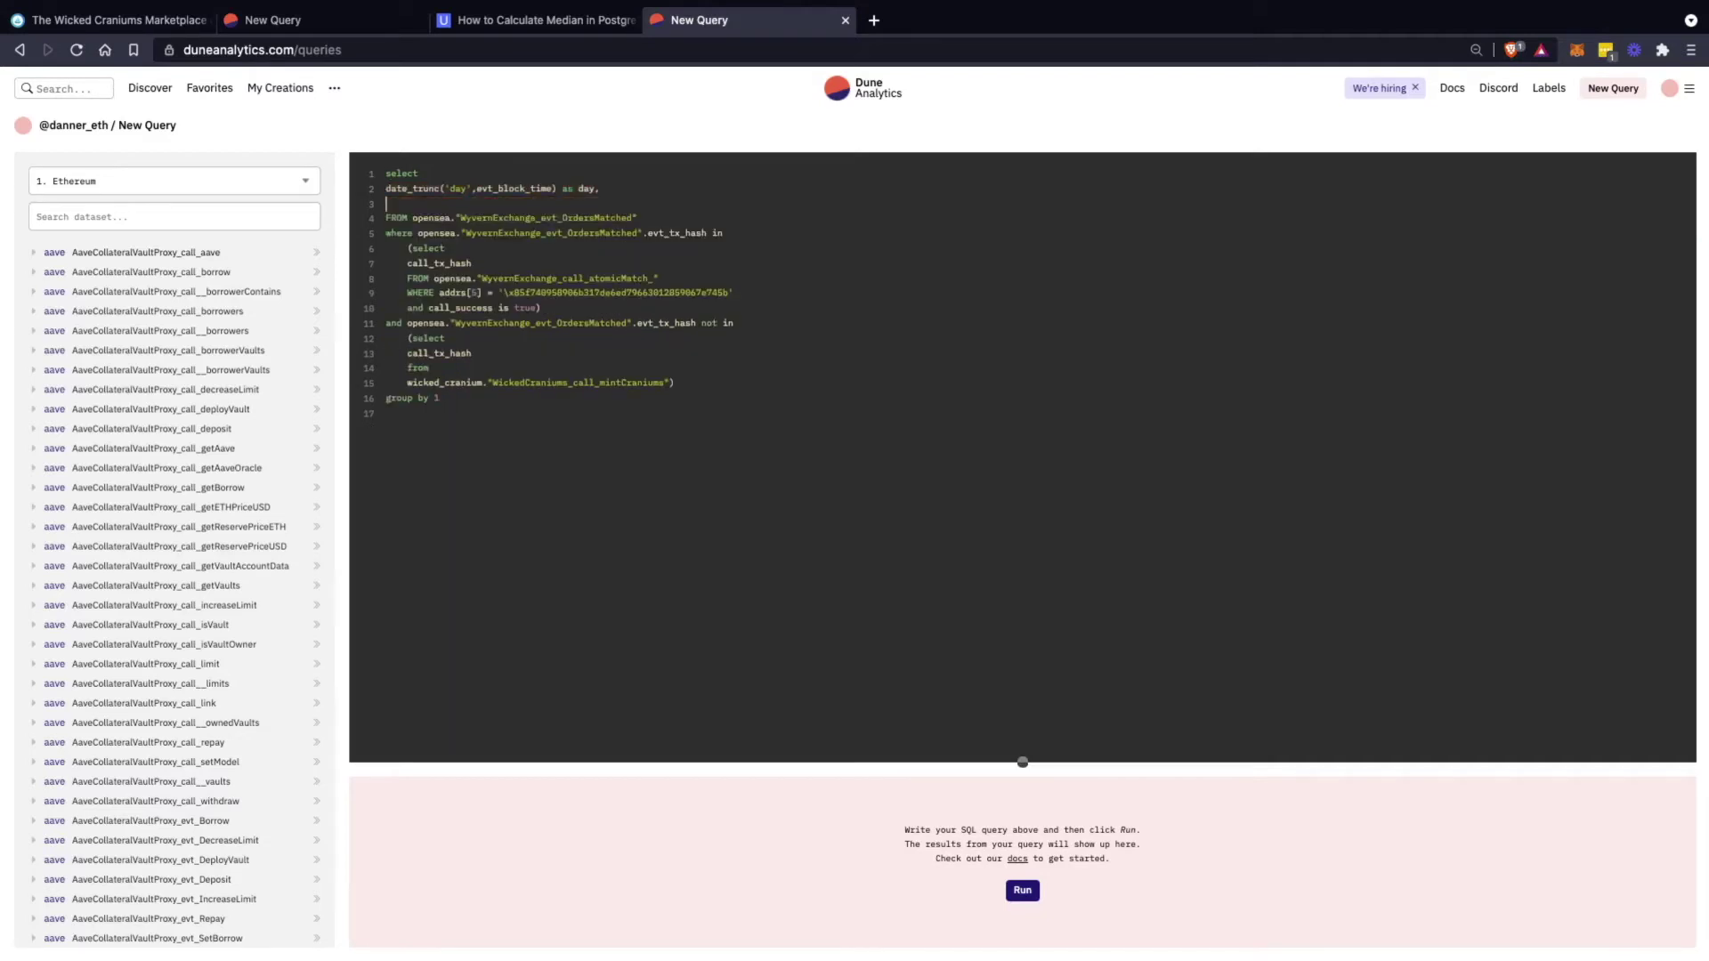
pyautogui.write('*')
# Replace the group by clause with order by 1 and limit 3, and run the query
pyautogui.tripleClick(445, 399)
pyautogui.press('BackSpace')
pyautogui.press('BackSpace')
pyautogui.press('Return')
pyautogui.write('order by 1     ')
pyautogui.write('limit 2')
pyautogui.press('BackSpace')
pyautogui.write('3')
pyautogui.hotkey('ctrl', 'Return')
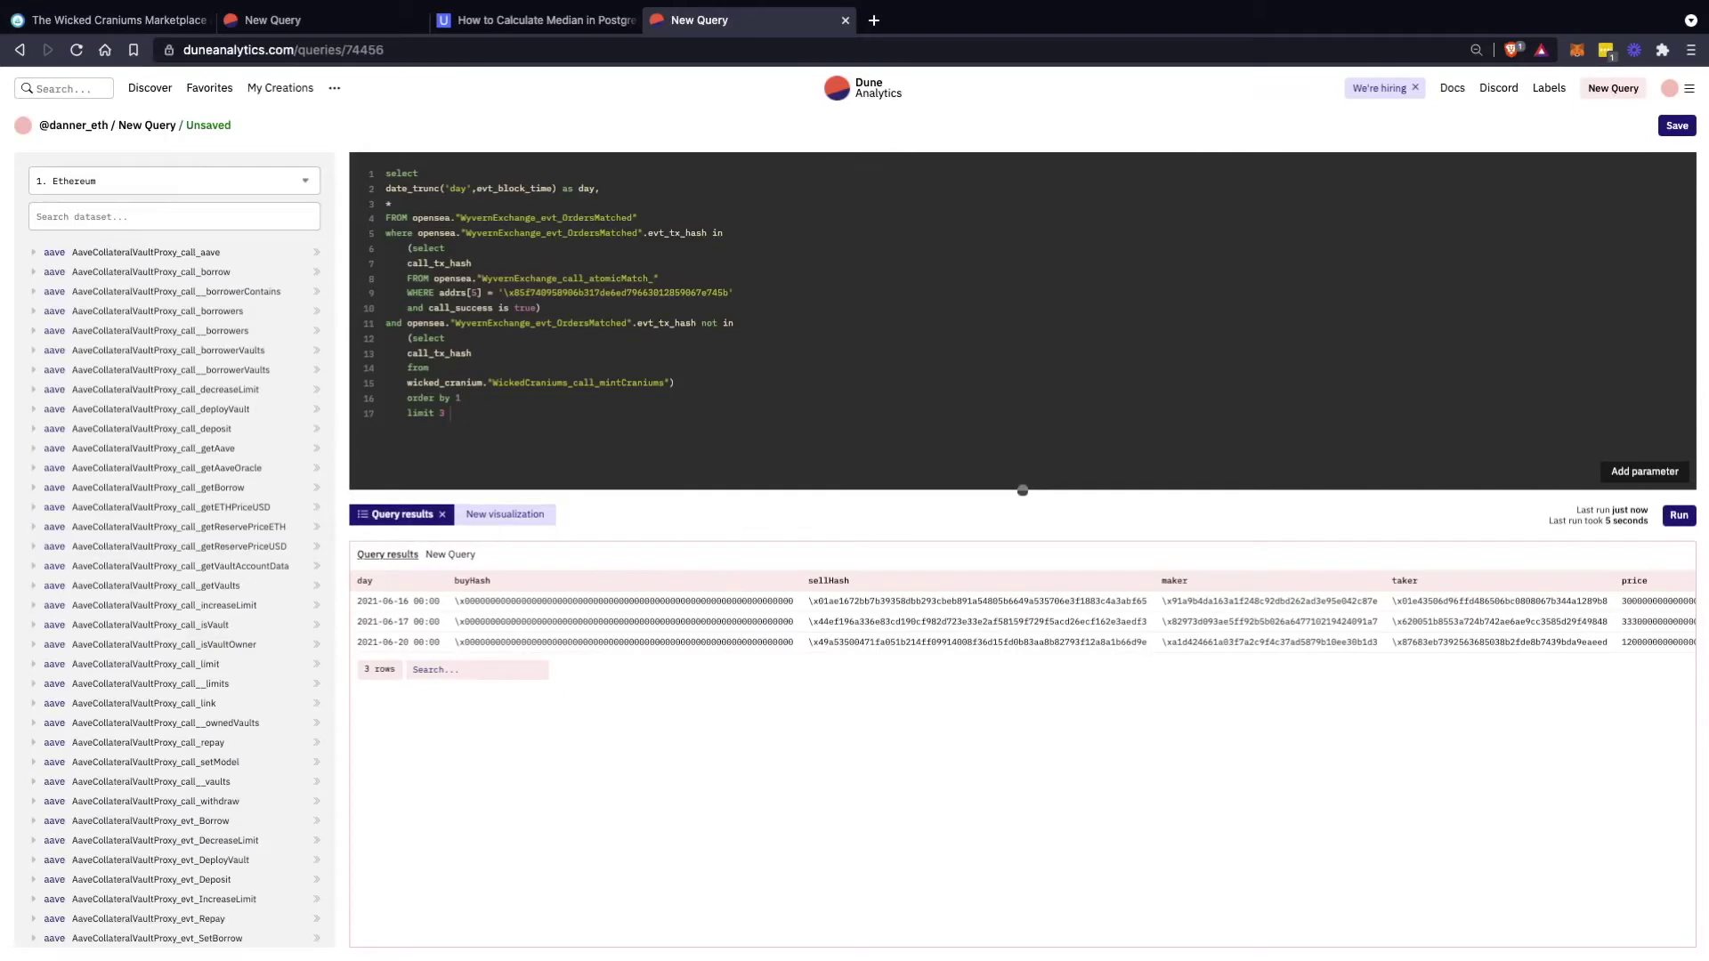
# Examine the columns of the three raw sale rows and select the first row's evt_tx_hash without its backslash
pyautogui.tripleClick(388, 601)
pyautogui.hscroll(3, 1023, 623)
pyautogui.hscroll(6, 1023, 623)
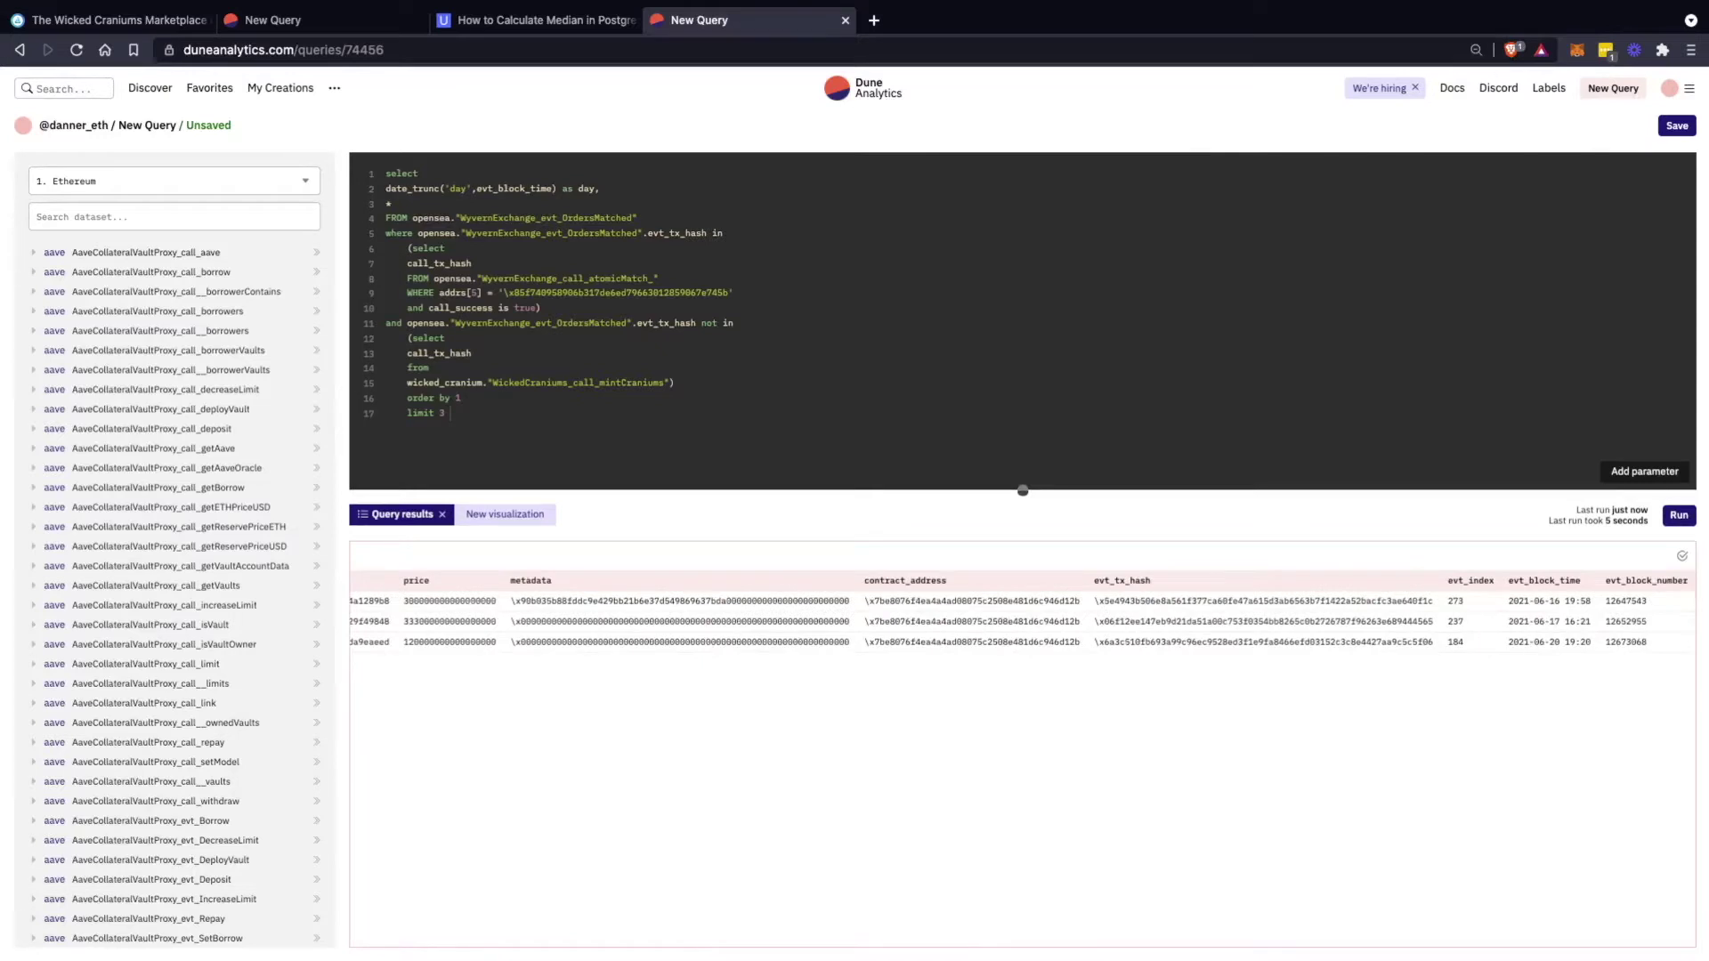
pyautogui.doubleClick(1266, 602)
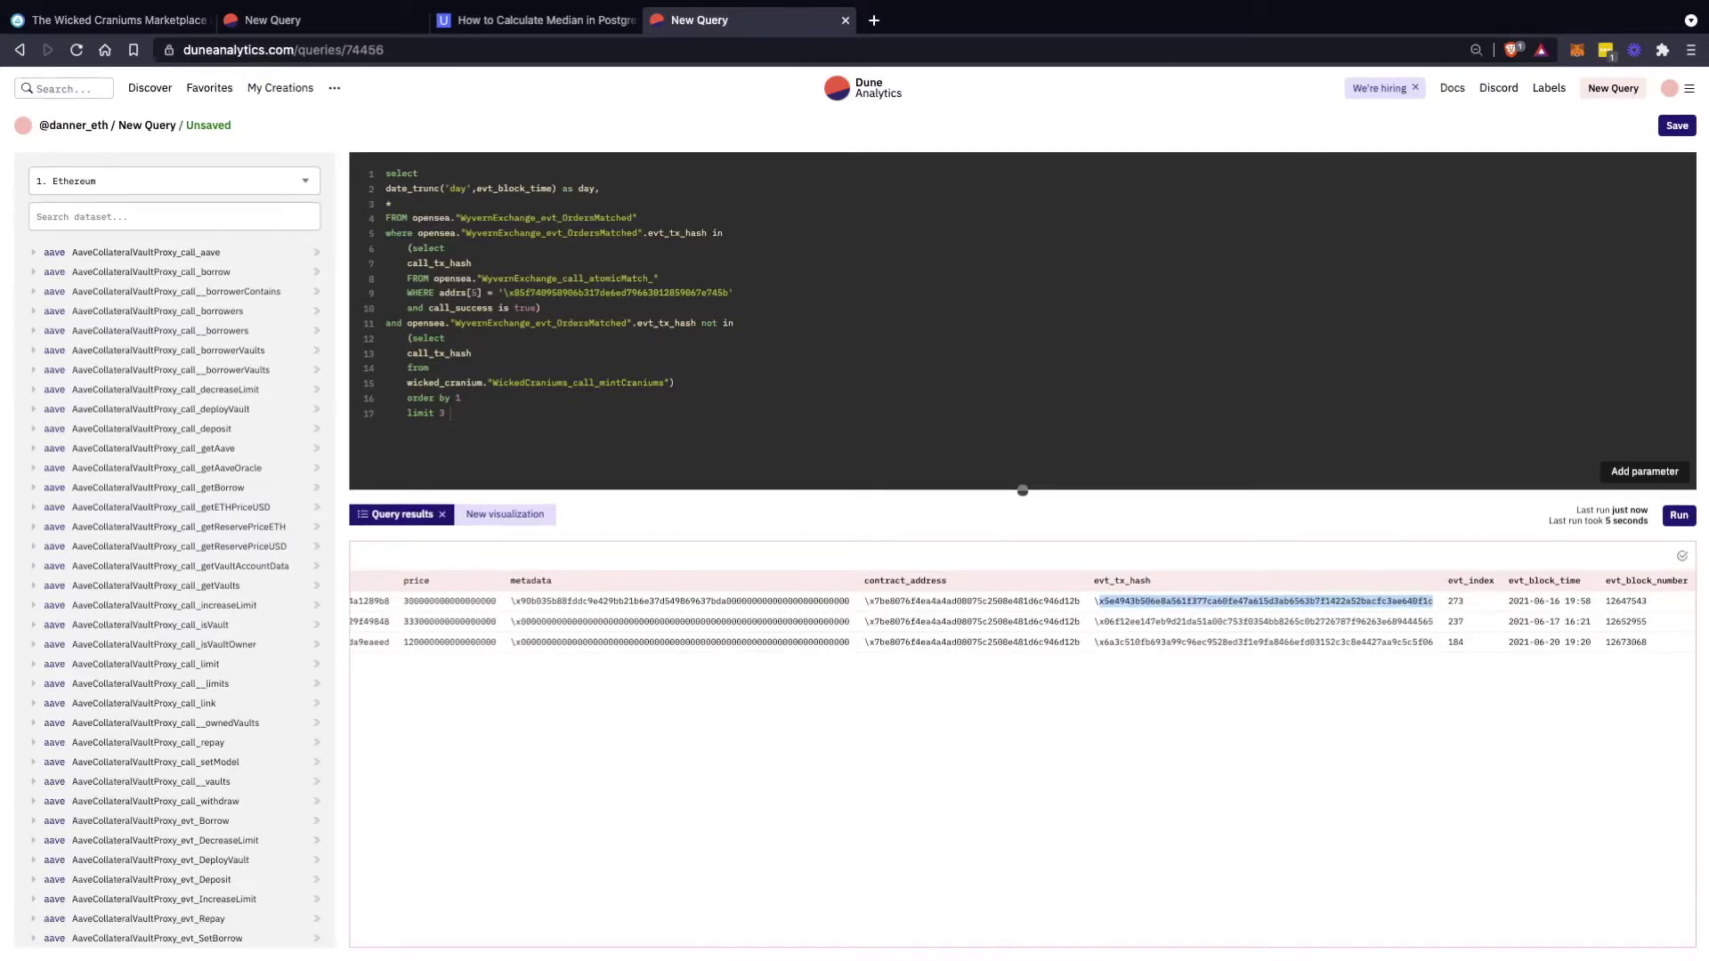
# Open Etherscan in a new tab and look up the first sale's transaction hash, prefixed with 0
pyautogui.click(873, 20)
pyautogui.write('etherscan.io/gasTracker')
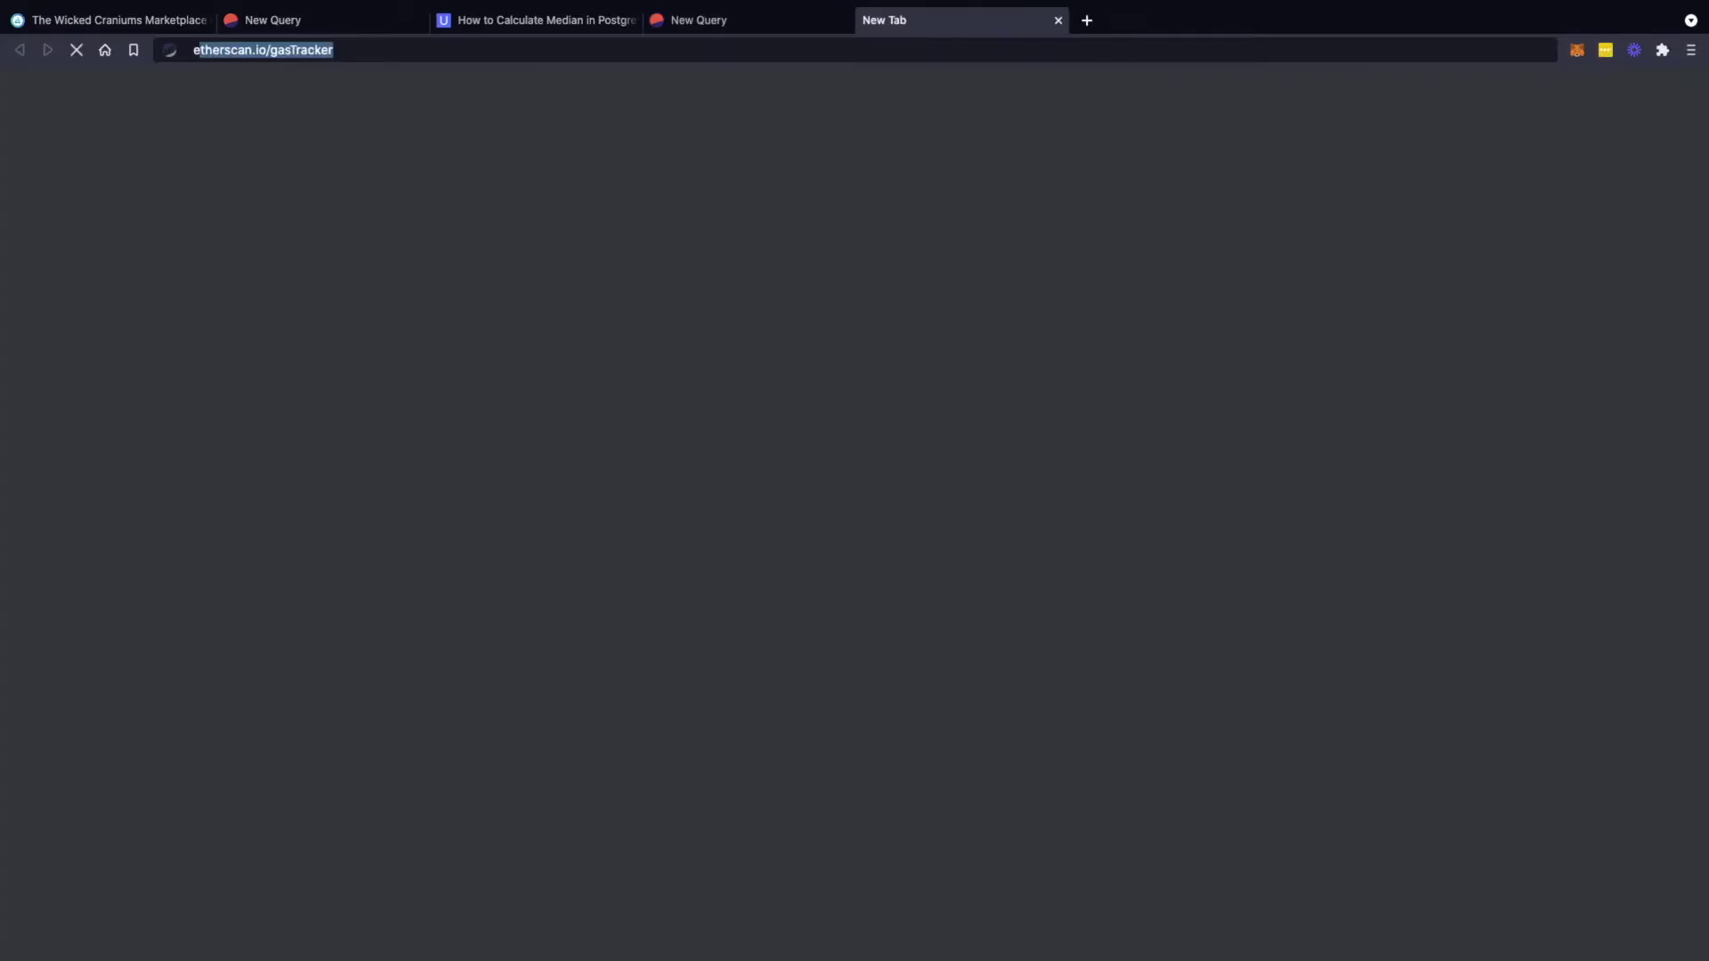
pyautogui.press('Return')
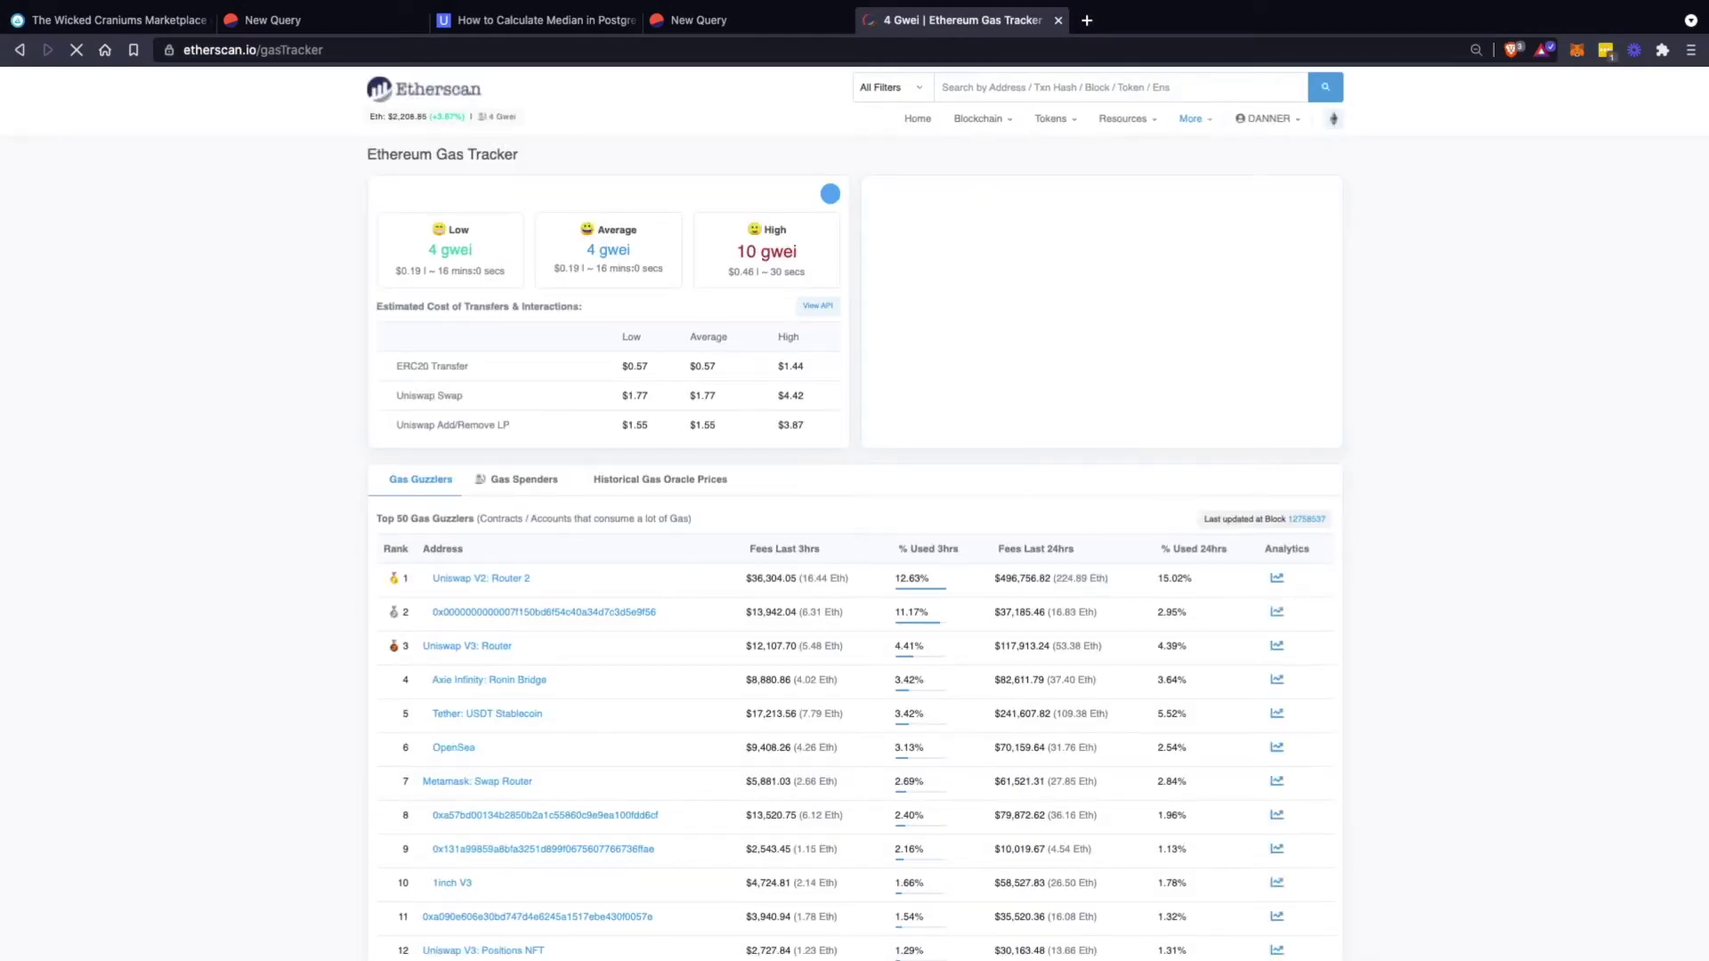
pyautogui.write('0x5e4943b506e8a561f377ca60fe47a615d3ab6563b7f1422a52bacfc3ae640f1c')
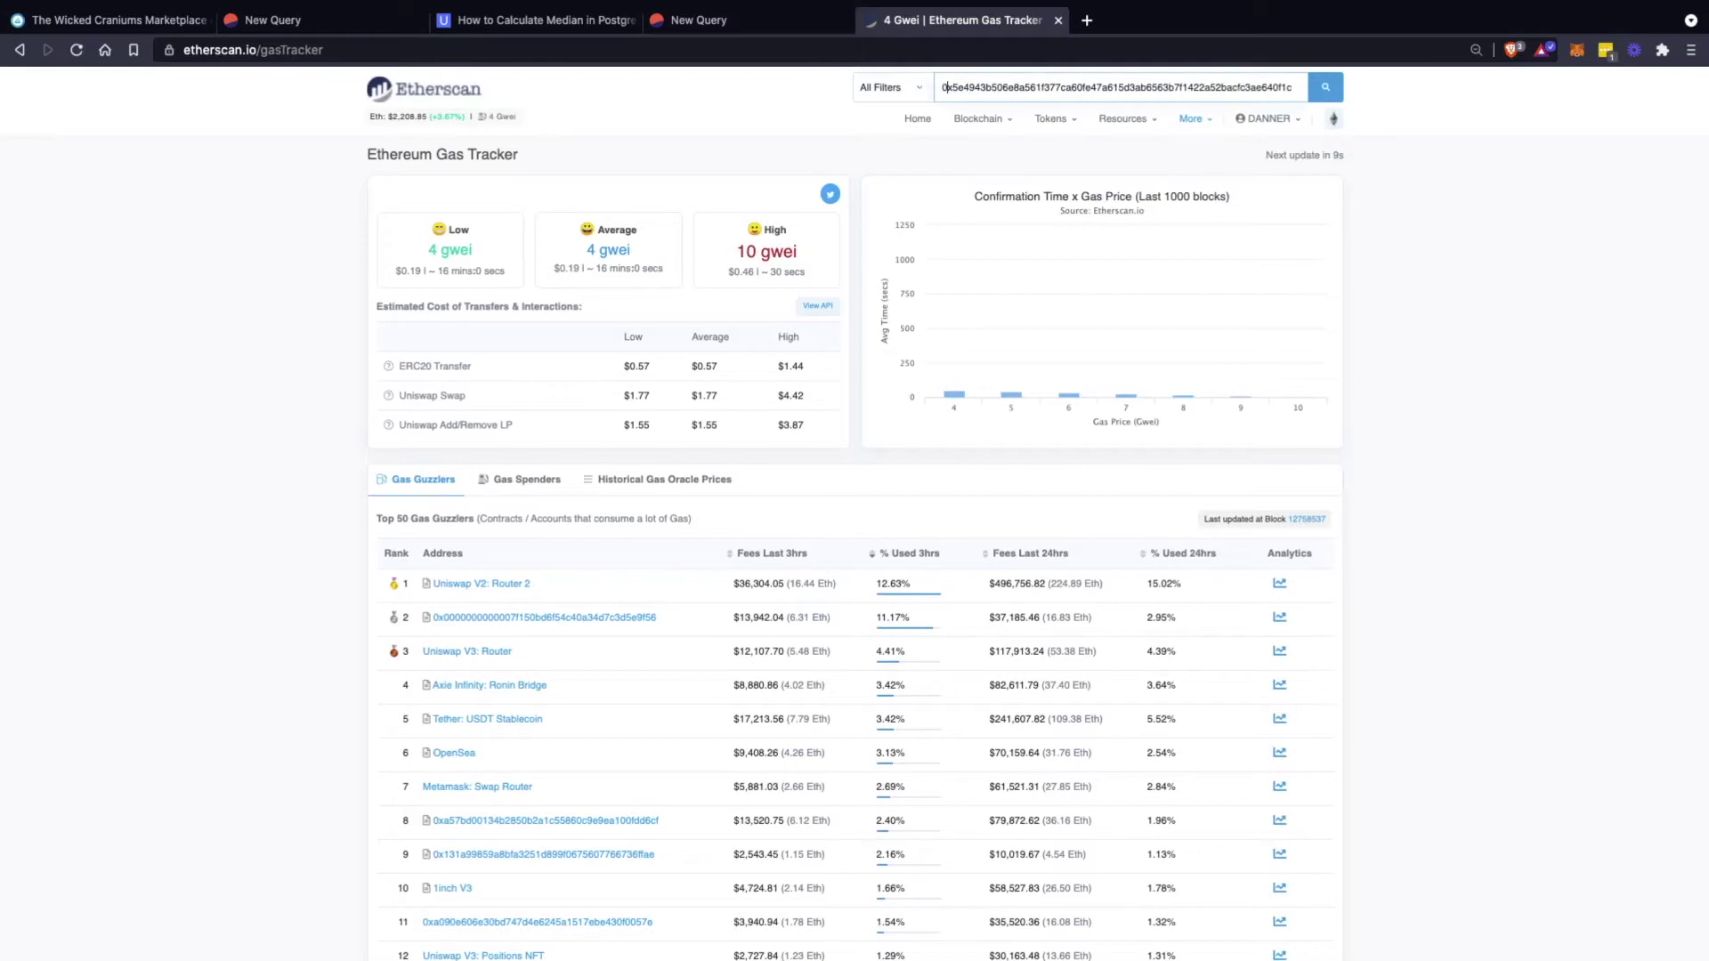
pyautogui.press('Return')
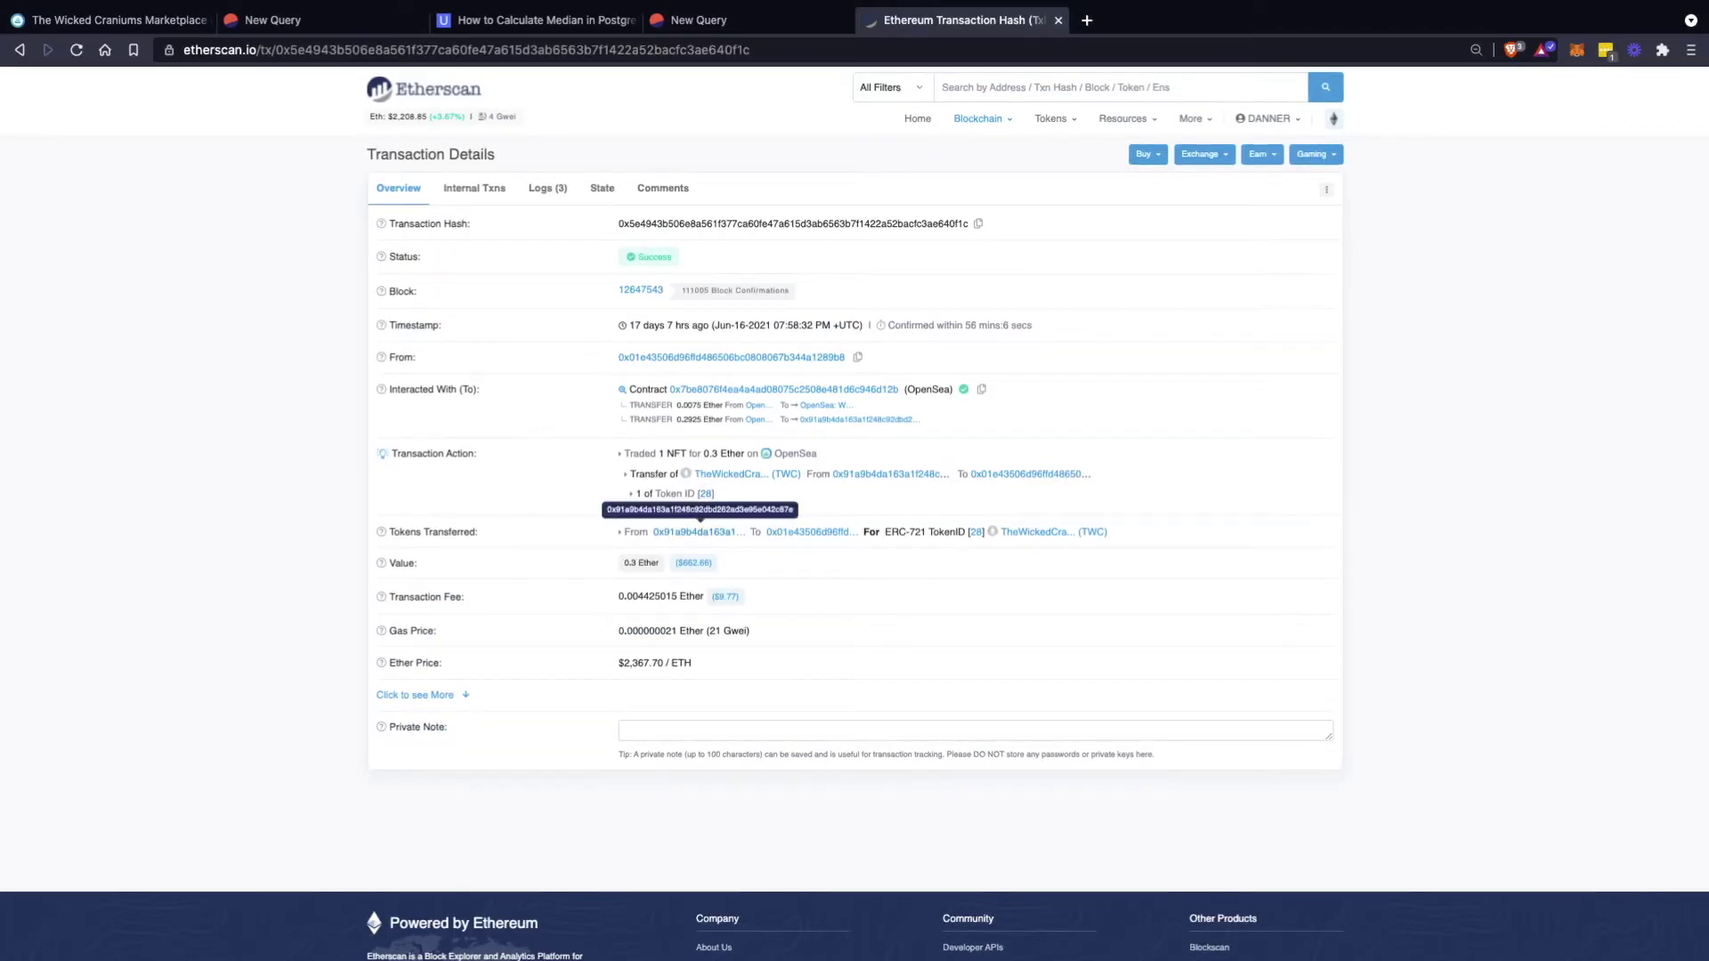
# Open the seller's token page, the token ID 28 page and the buyer's token page in separate background tabs
pyautogui.keyDown('super'); pyautogui.click(706, 494); pyautogui.keyUp('super')
pyautogui.keyDown('super'); pyautogui.click(706, 494); pyautogui.keyUp('super')
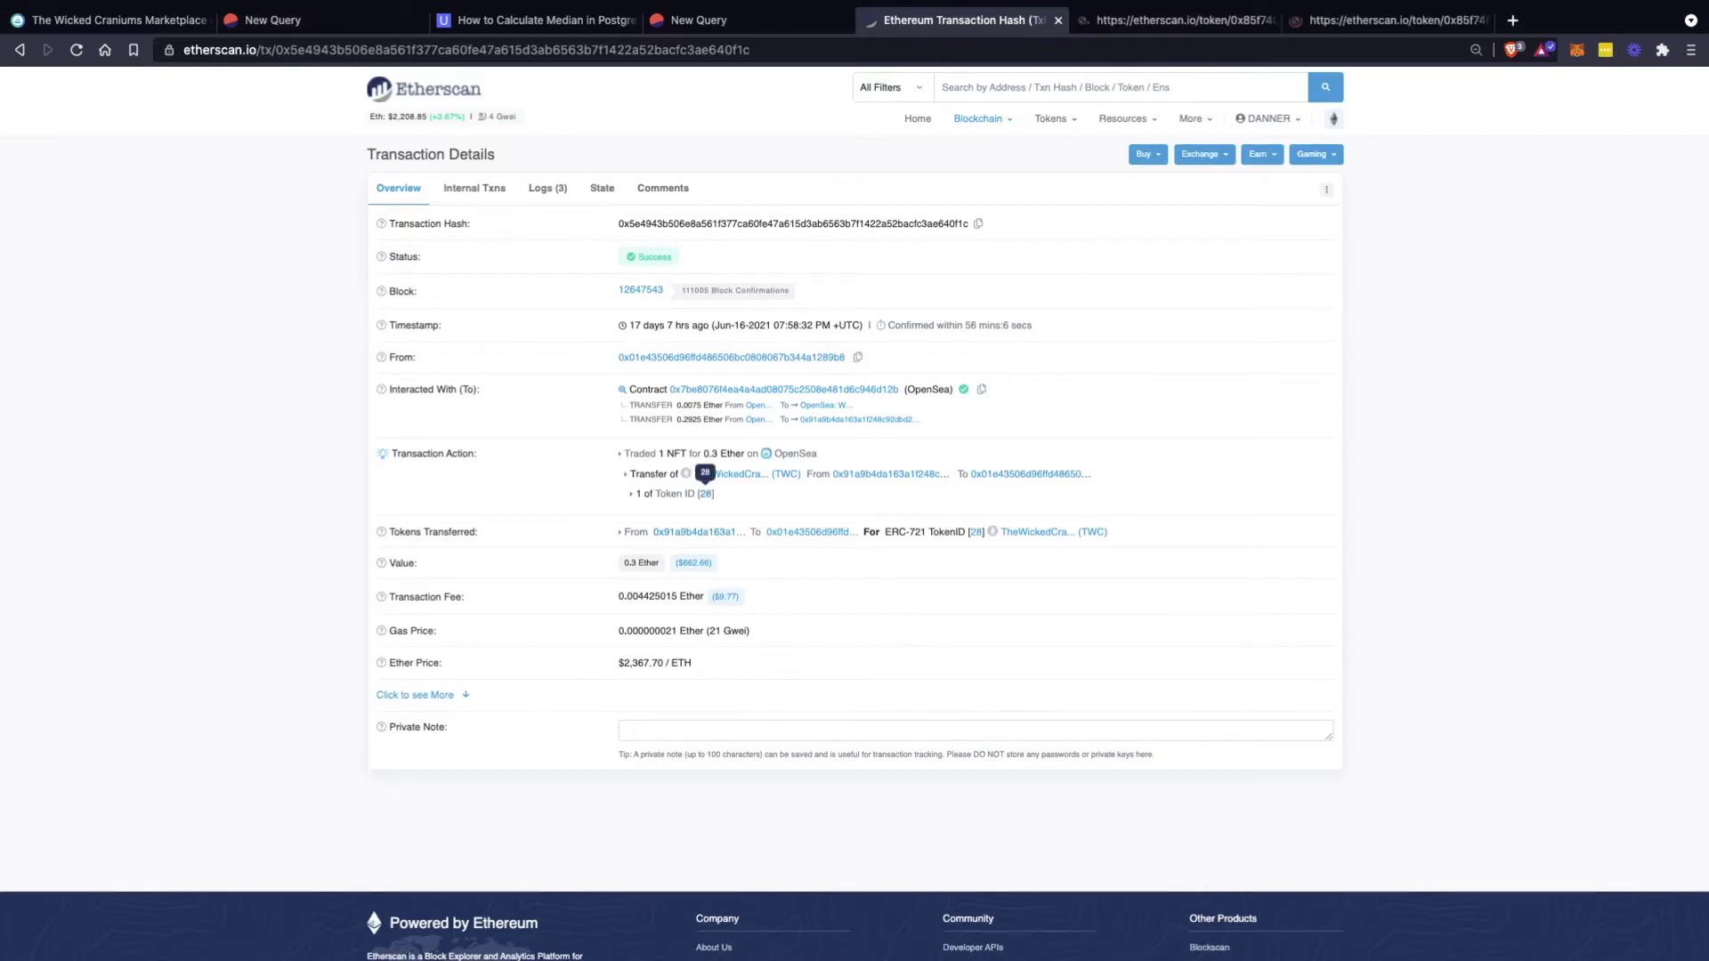
pyautogui.keyDown('super'); pyautogui.click(813, 532); pyautogui.keyUp('super')
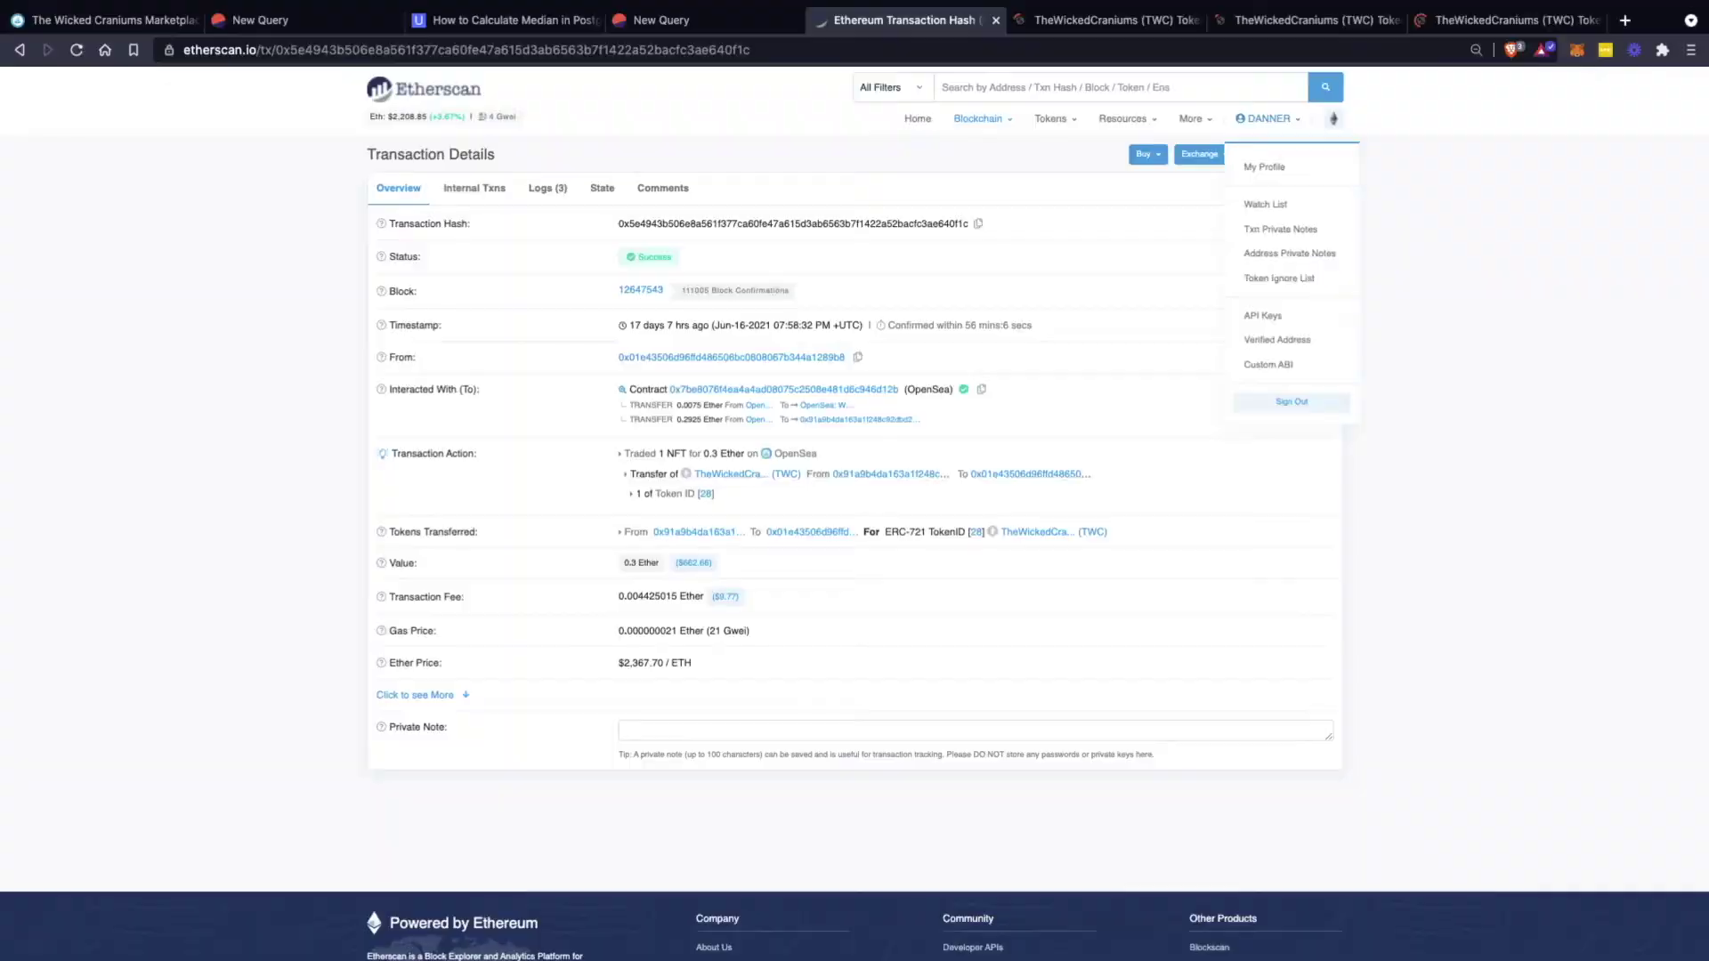
# Examine token ID 28's transfer history and open the sender of its Transfer From transaction in a new tab
pyautogui.click(1104, 21)
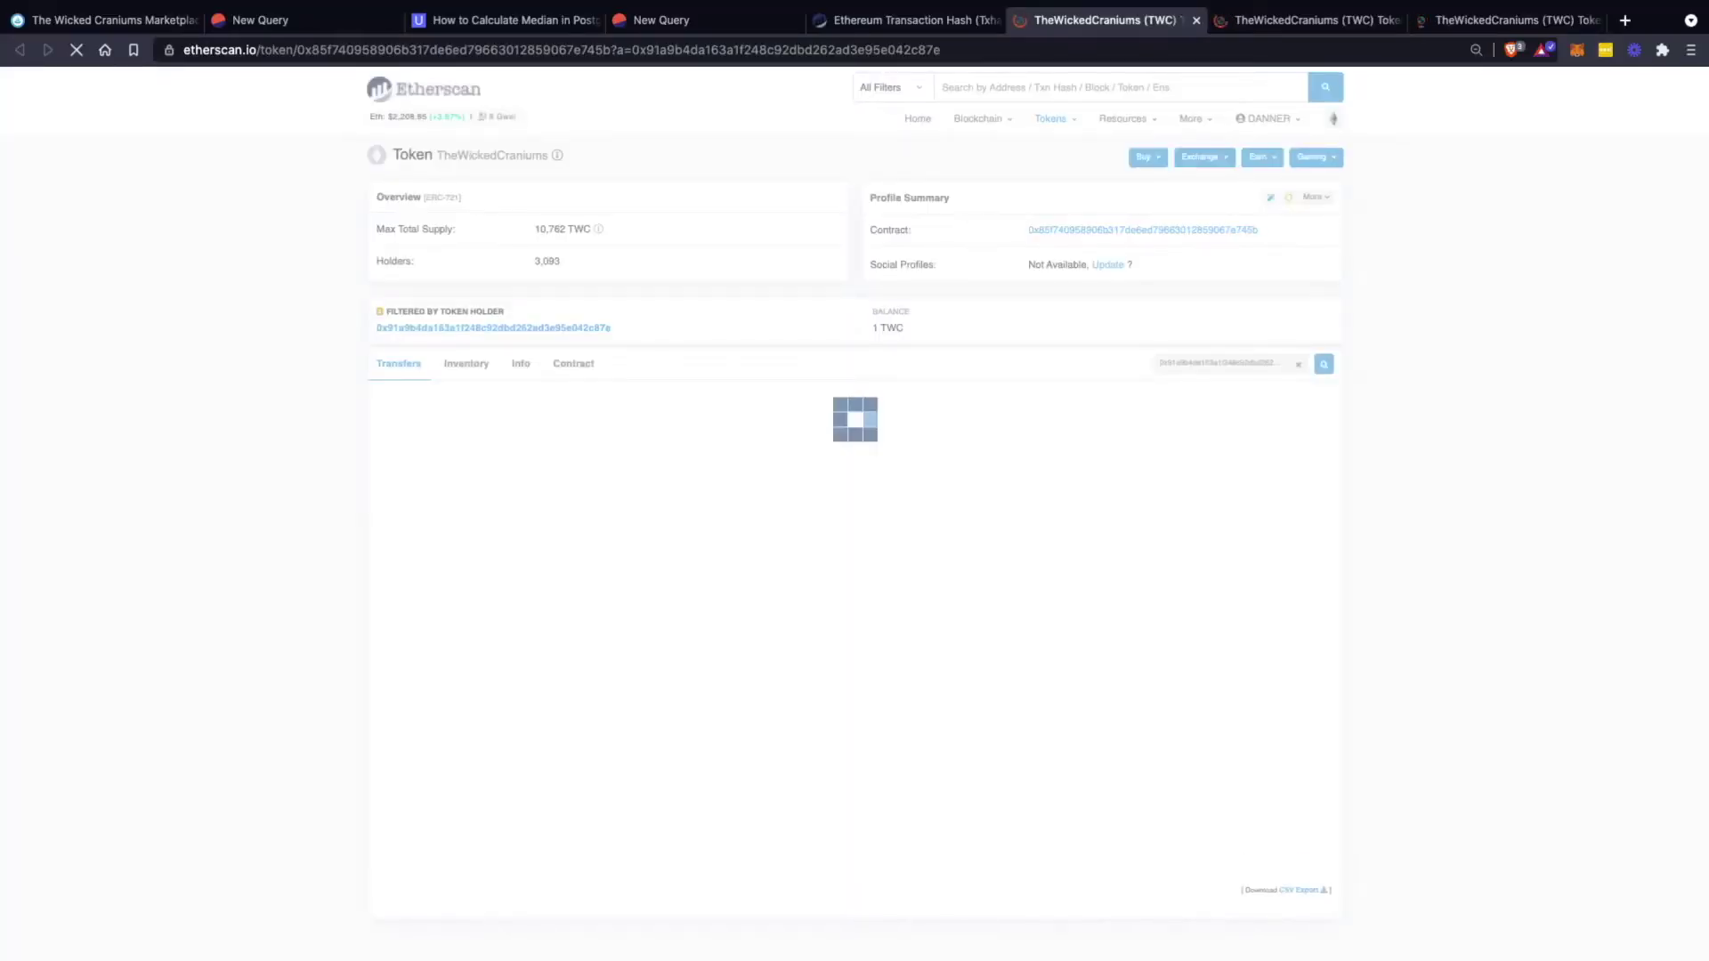
pyautogui.hotkey('ctrl', 'Tab')
pyautogui.hotkey('ctrl', 'shift', 'Tab')
pyautogui.hotkey('ctrl', 'shift', 'Tab')
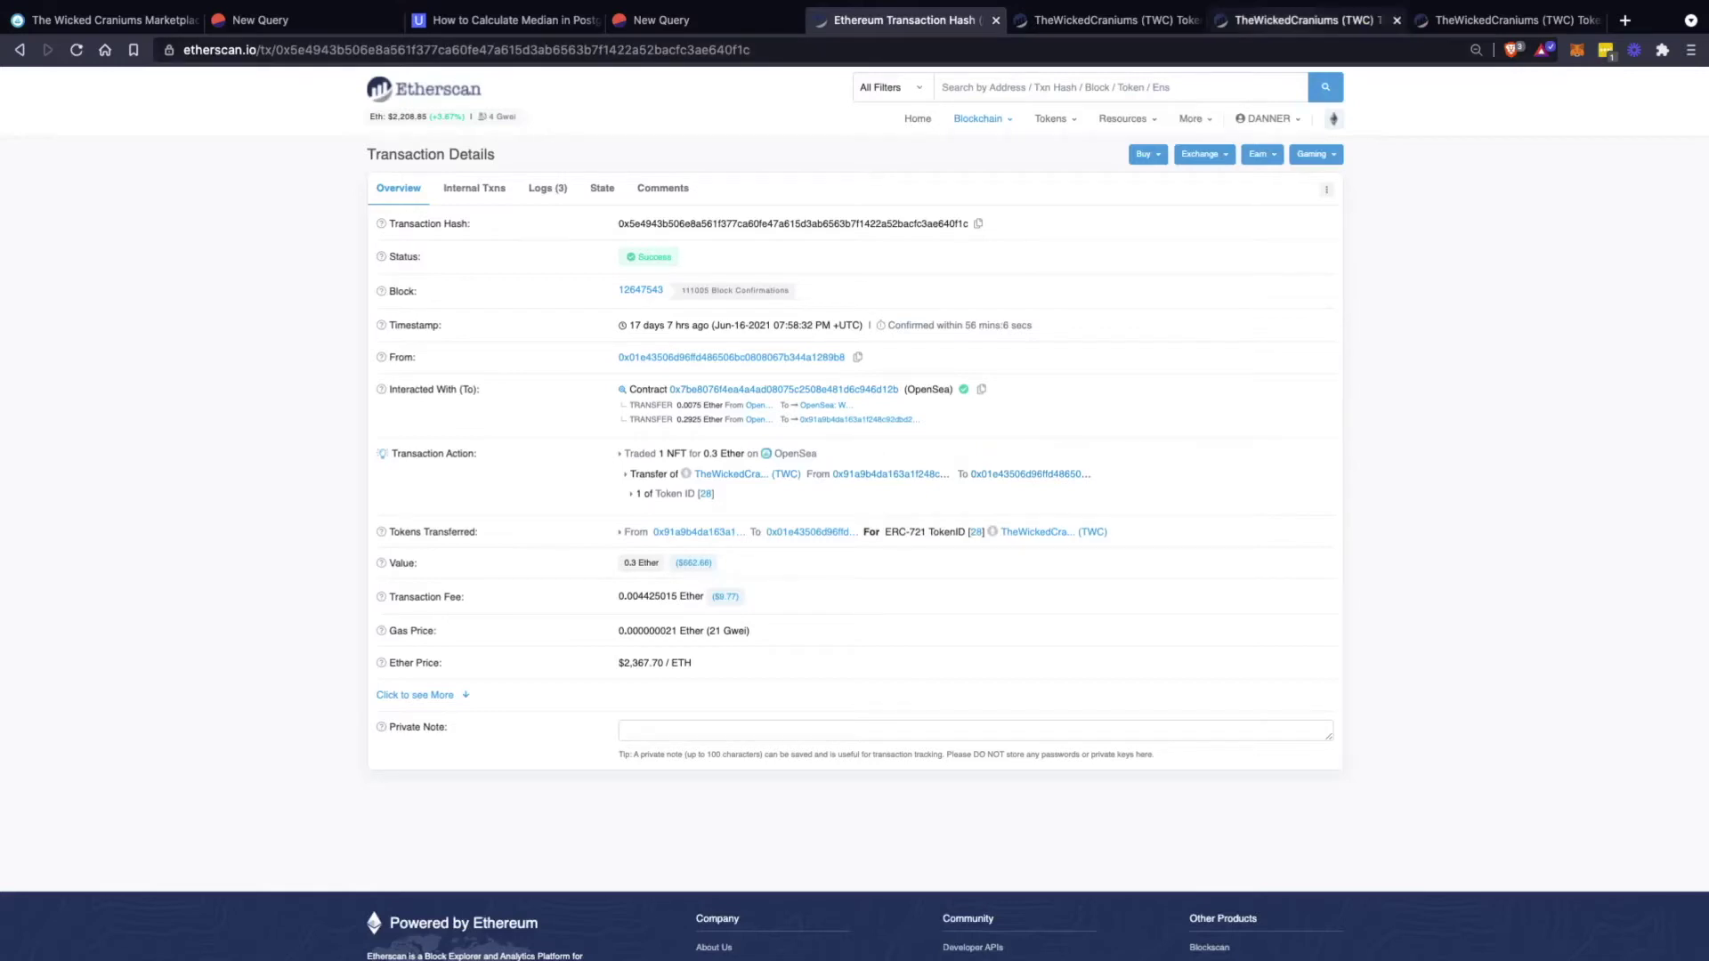
pyautogui.click(1305, 20)
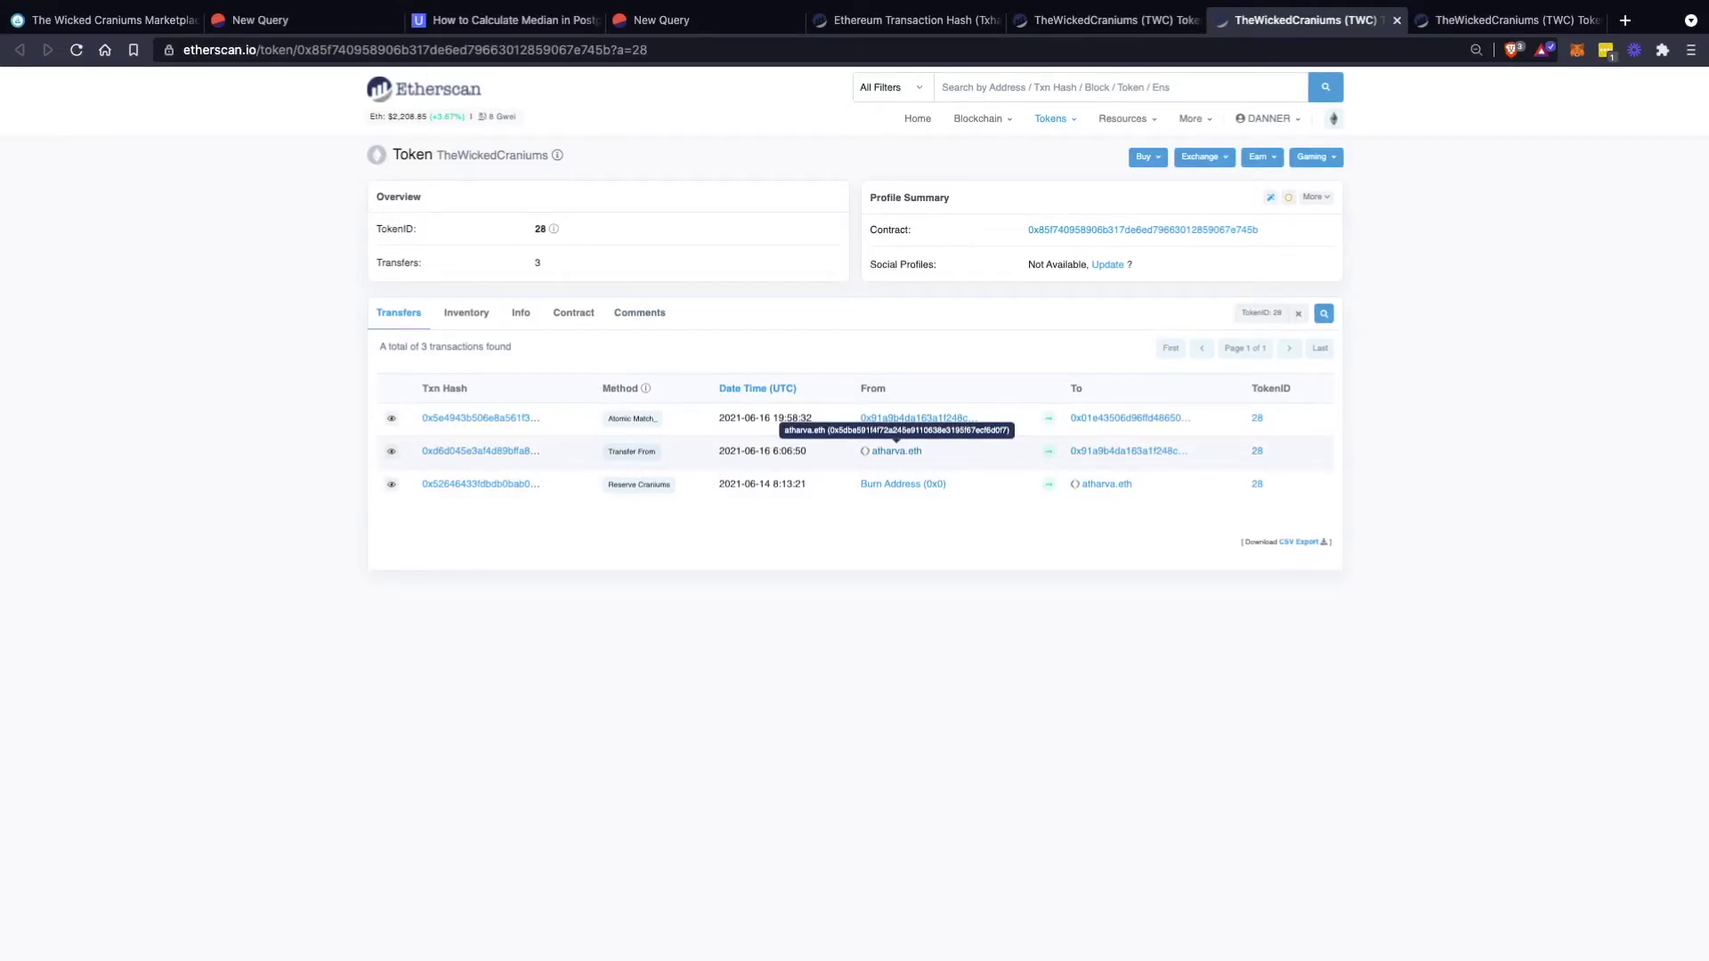
pyautogui.keyDown('super'); pyautogui.click(896, 452); pyautogui.keyUp('super')
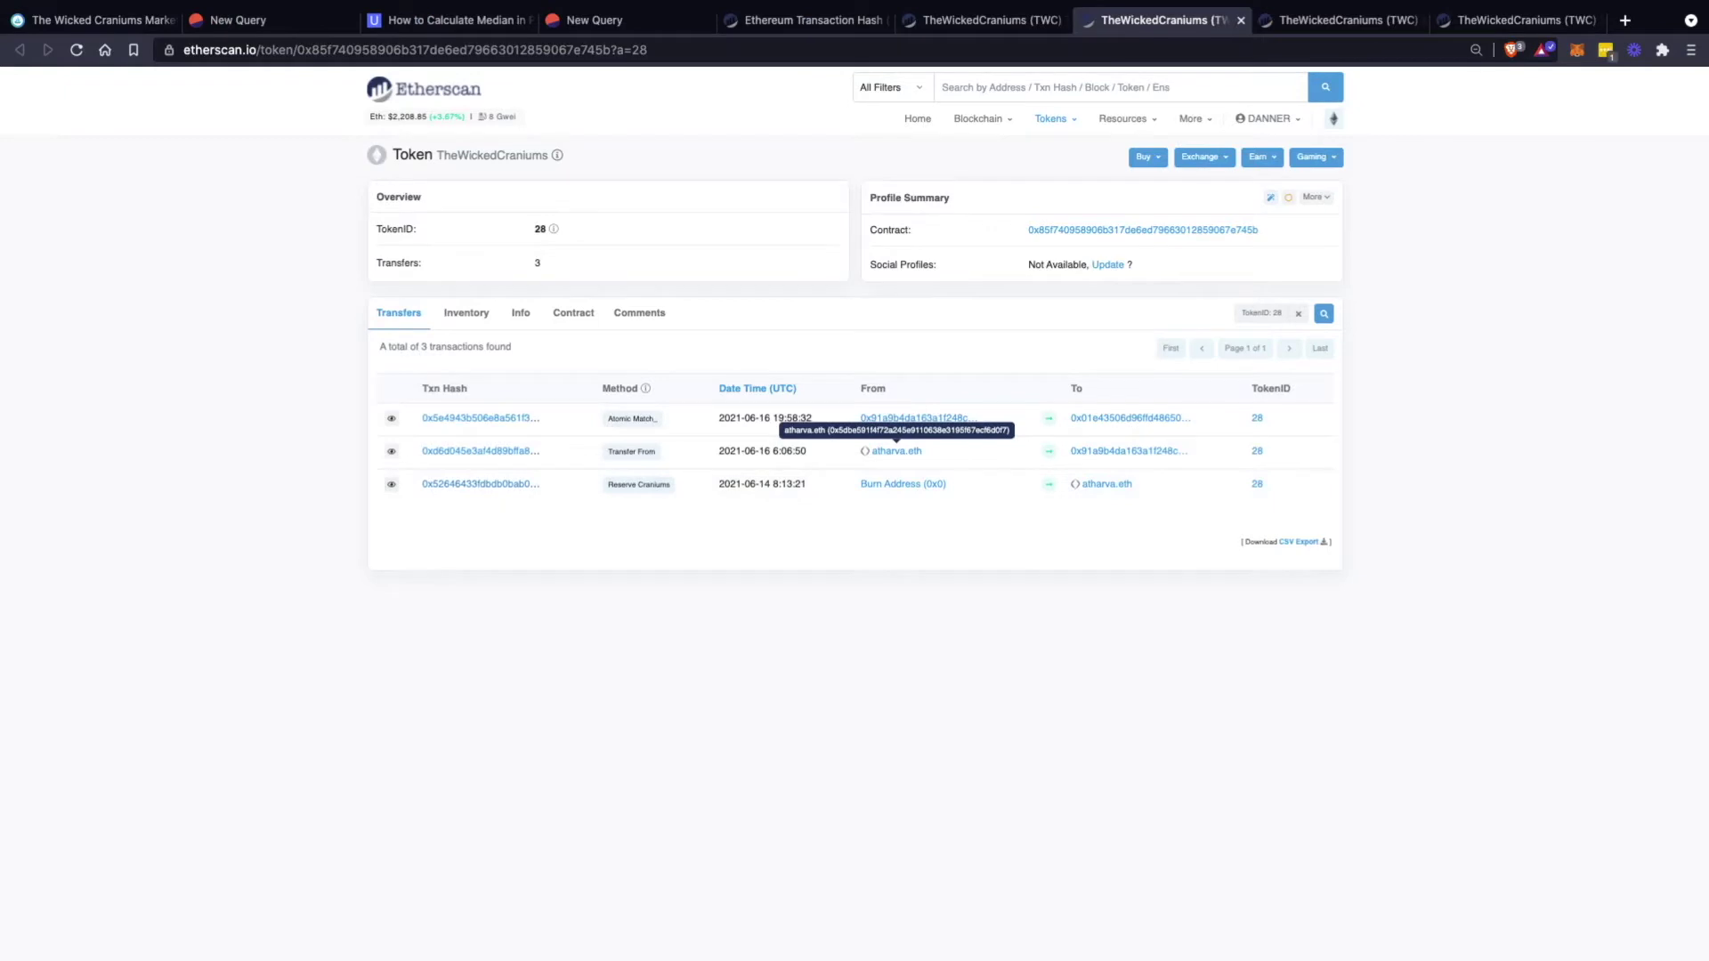
# Return to the raw-rows Dune query, search its datasets for reserve and wicked_cranium, and browse the Wicked Craniums tables
pyautogui.click(595, 19)
pyautogui.write('reserve')
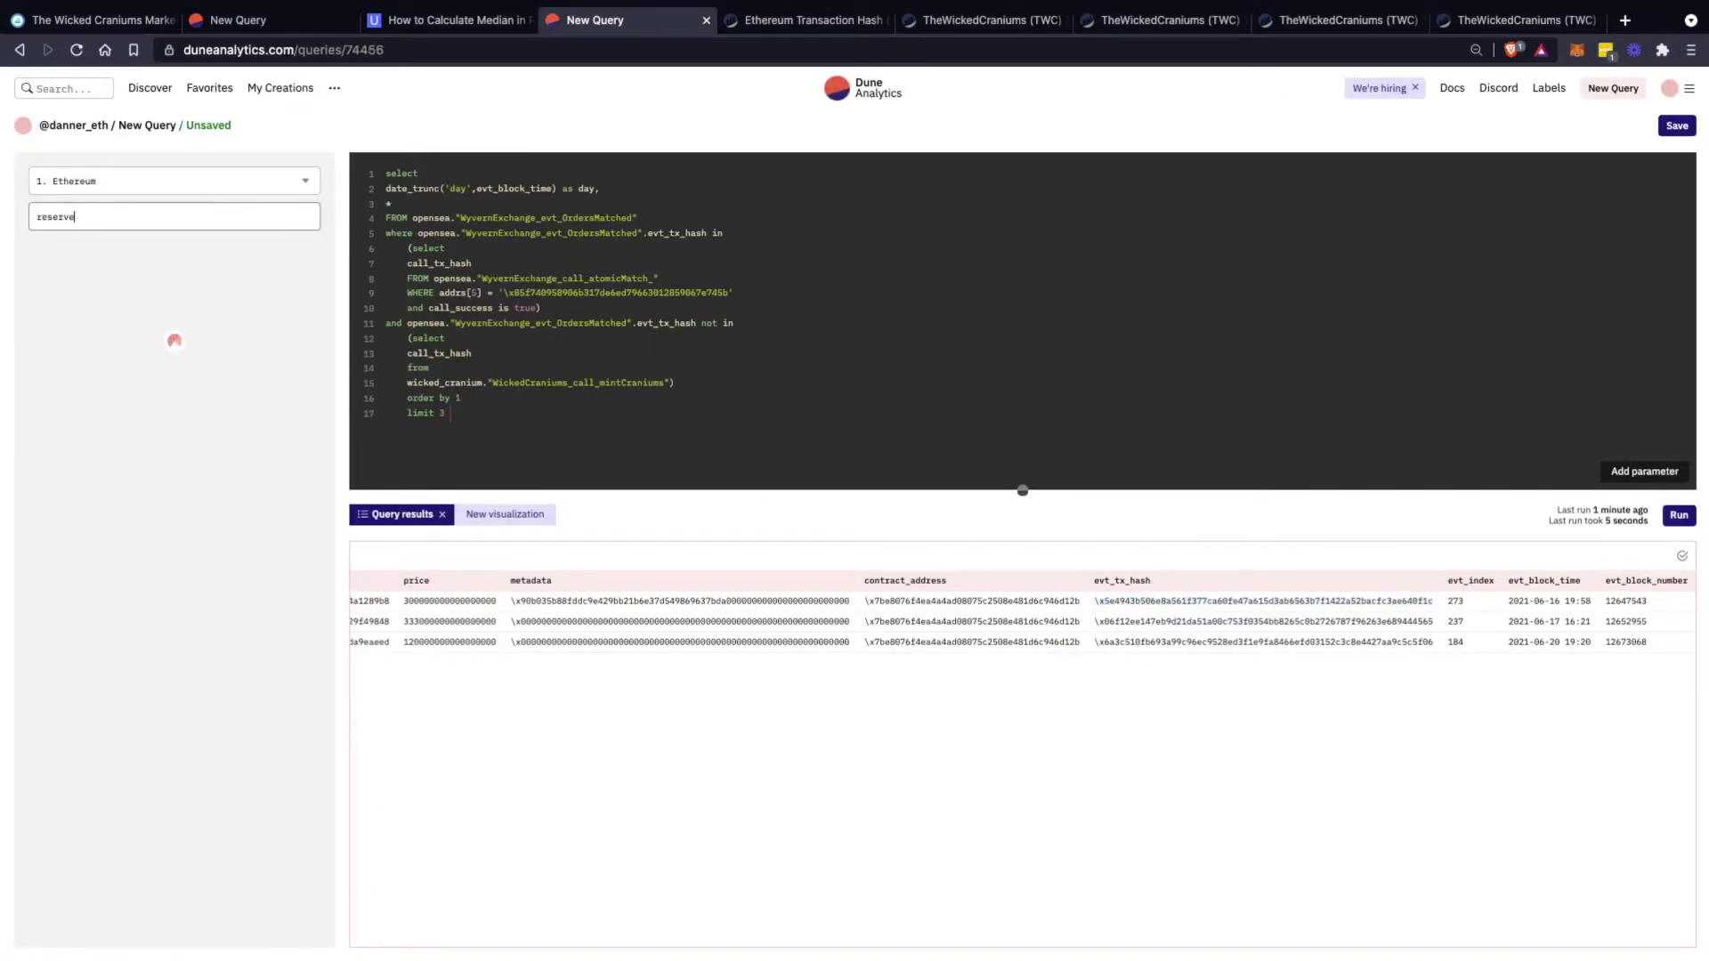
pyautogui.press('super+a')
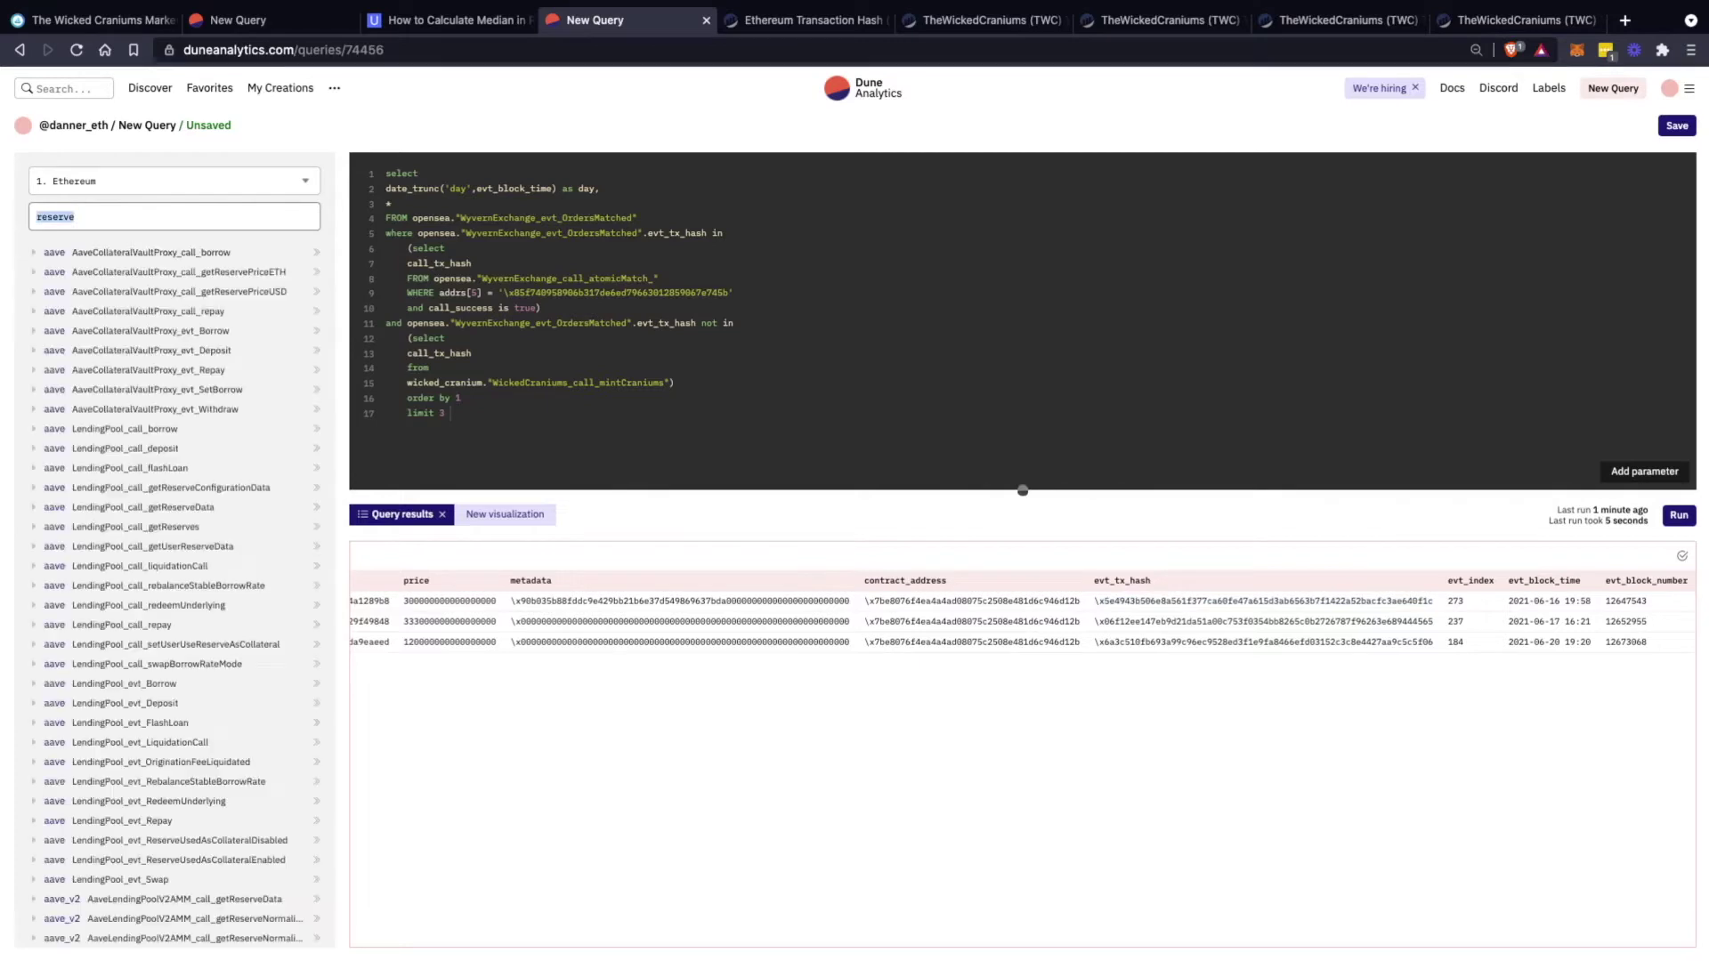
pyautogui.write('wicked_')
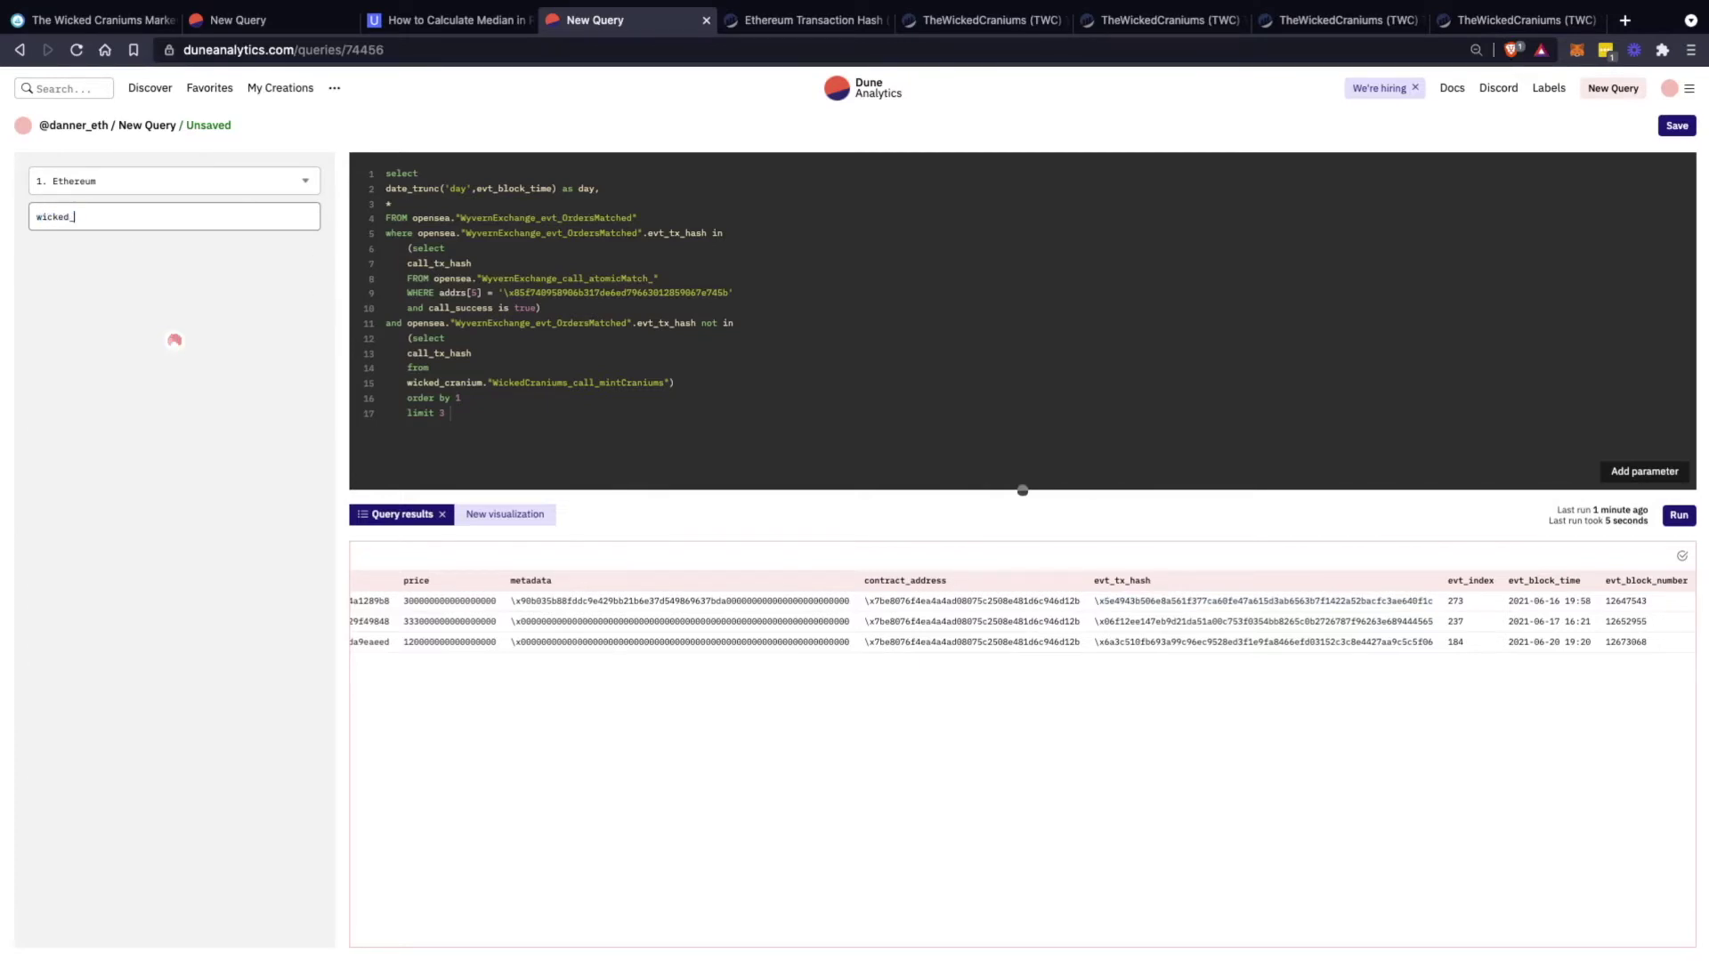
pyautogui.write('craniums')
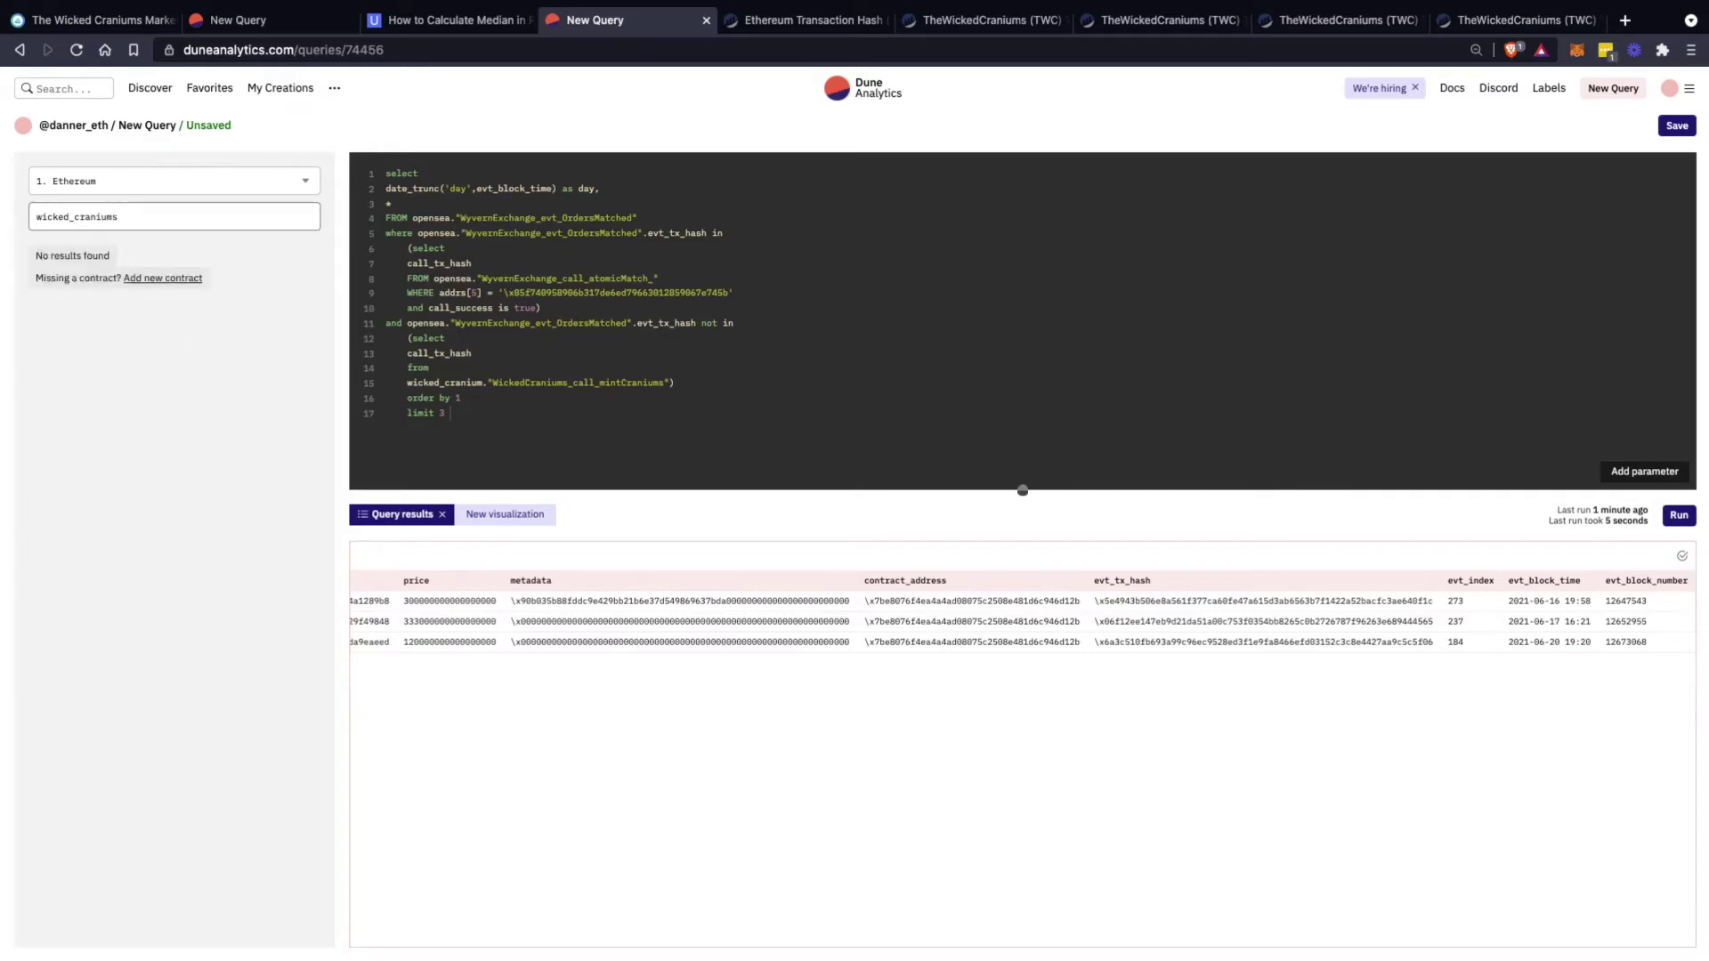
pyautogui.press('BackSpace')
pyautogui.scroll(-1, 175, 587)
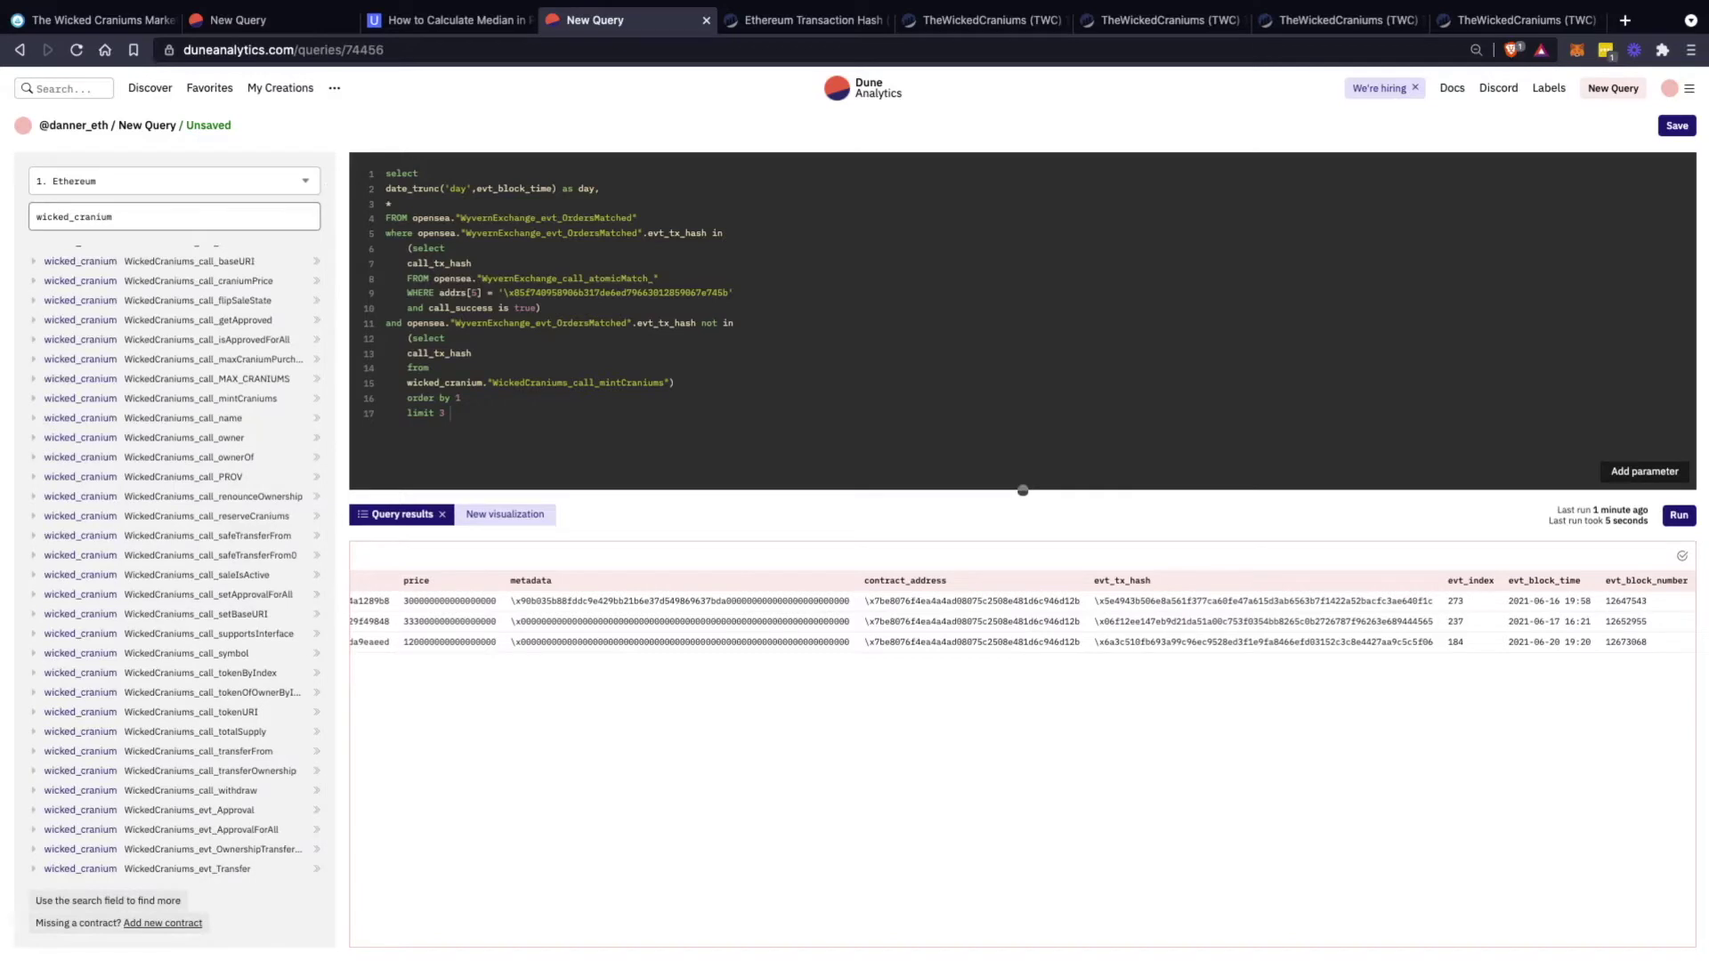
pyautogui.scroll(-1, 174, 587)
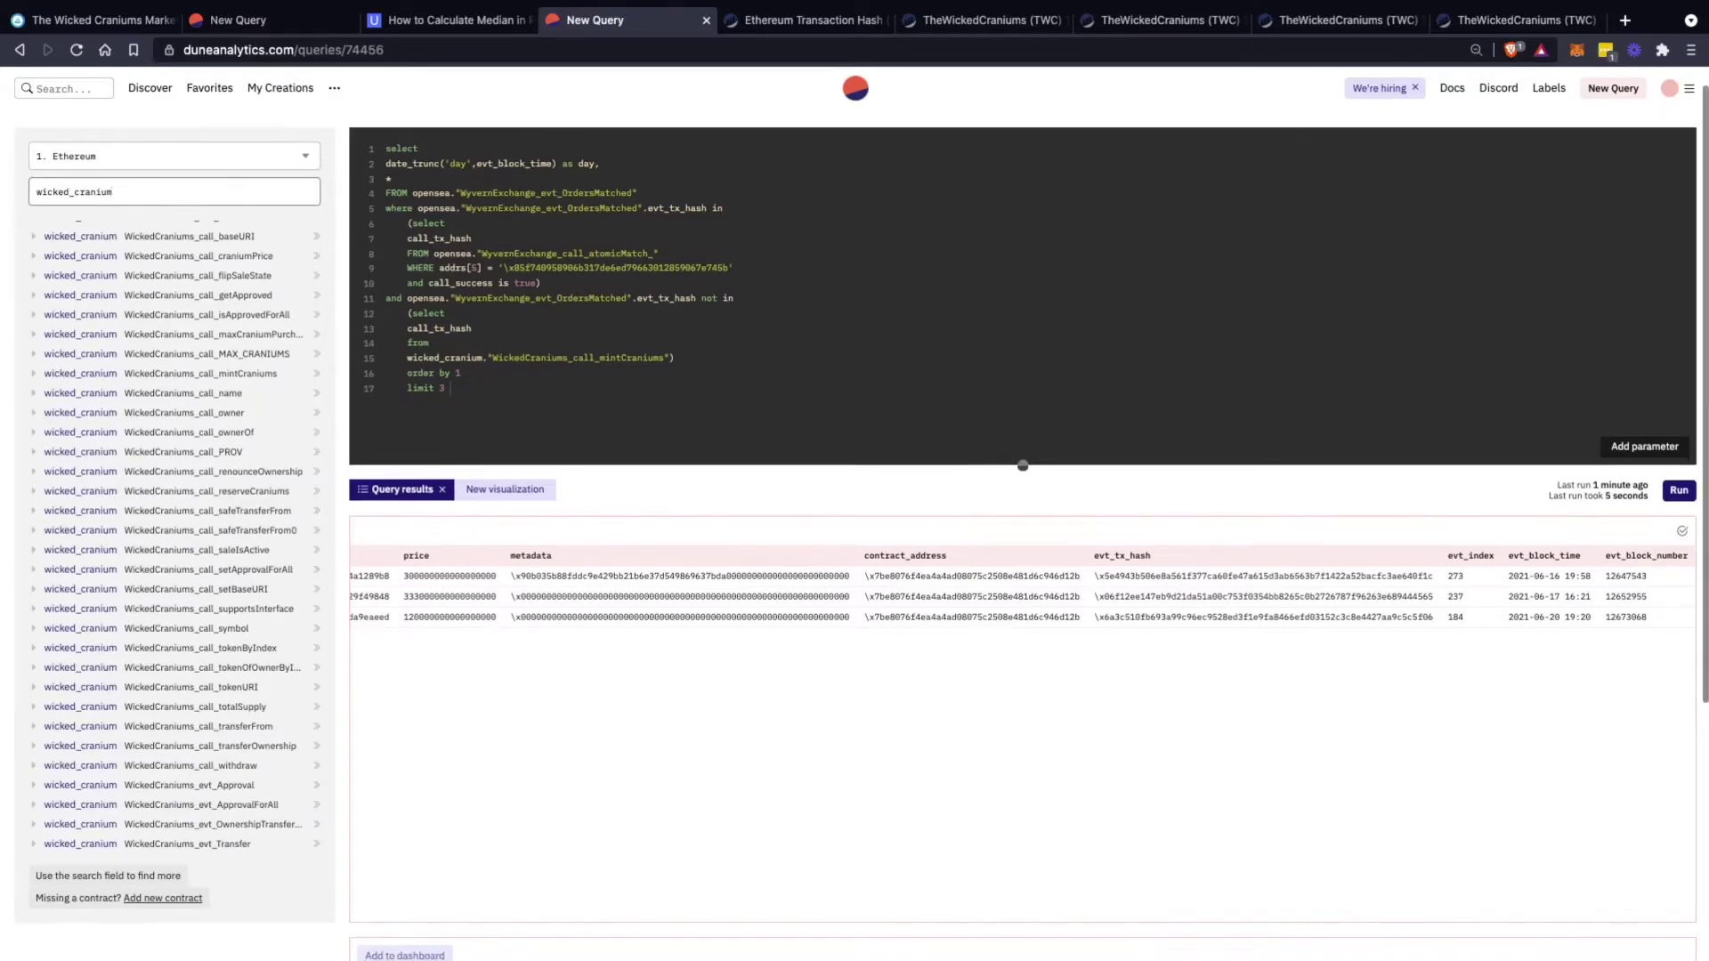
pyautogui.scroll(1, 174, 587)
pyautogui.scroll(1, 860, 514)
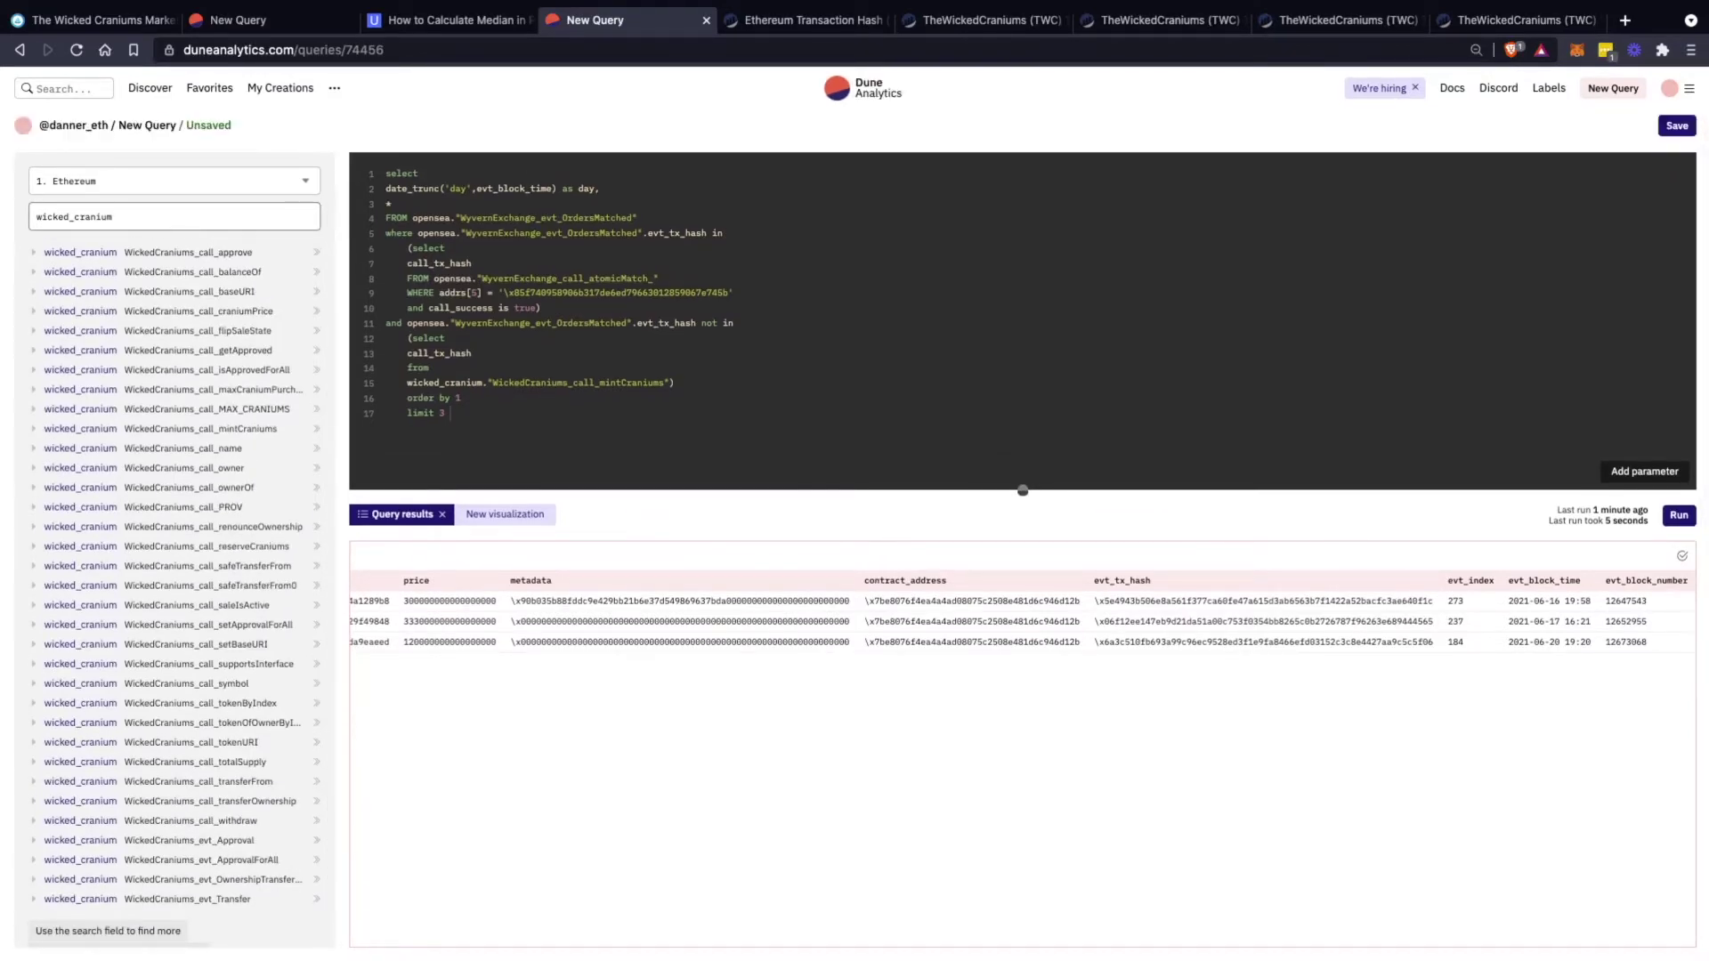
# Insert wicked_cranium."WickedCraniums_call_reserveCraniums" a few lines below the limit 3 line
pyautogui.click(450, 413)
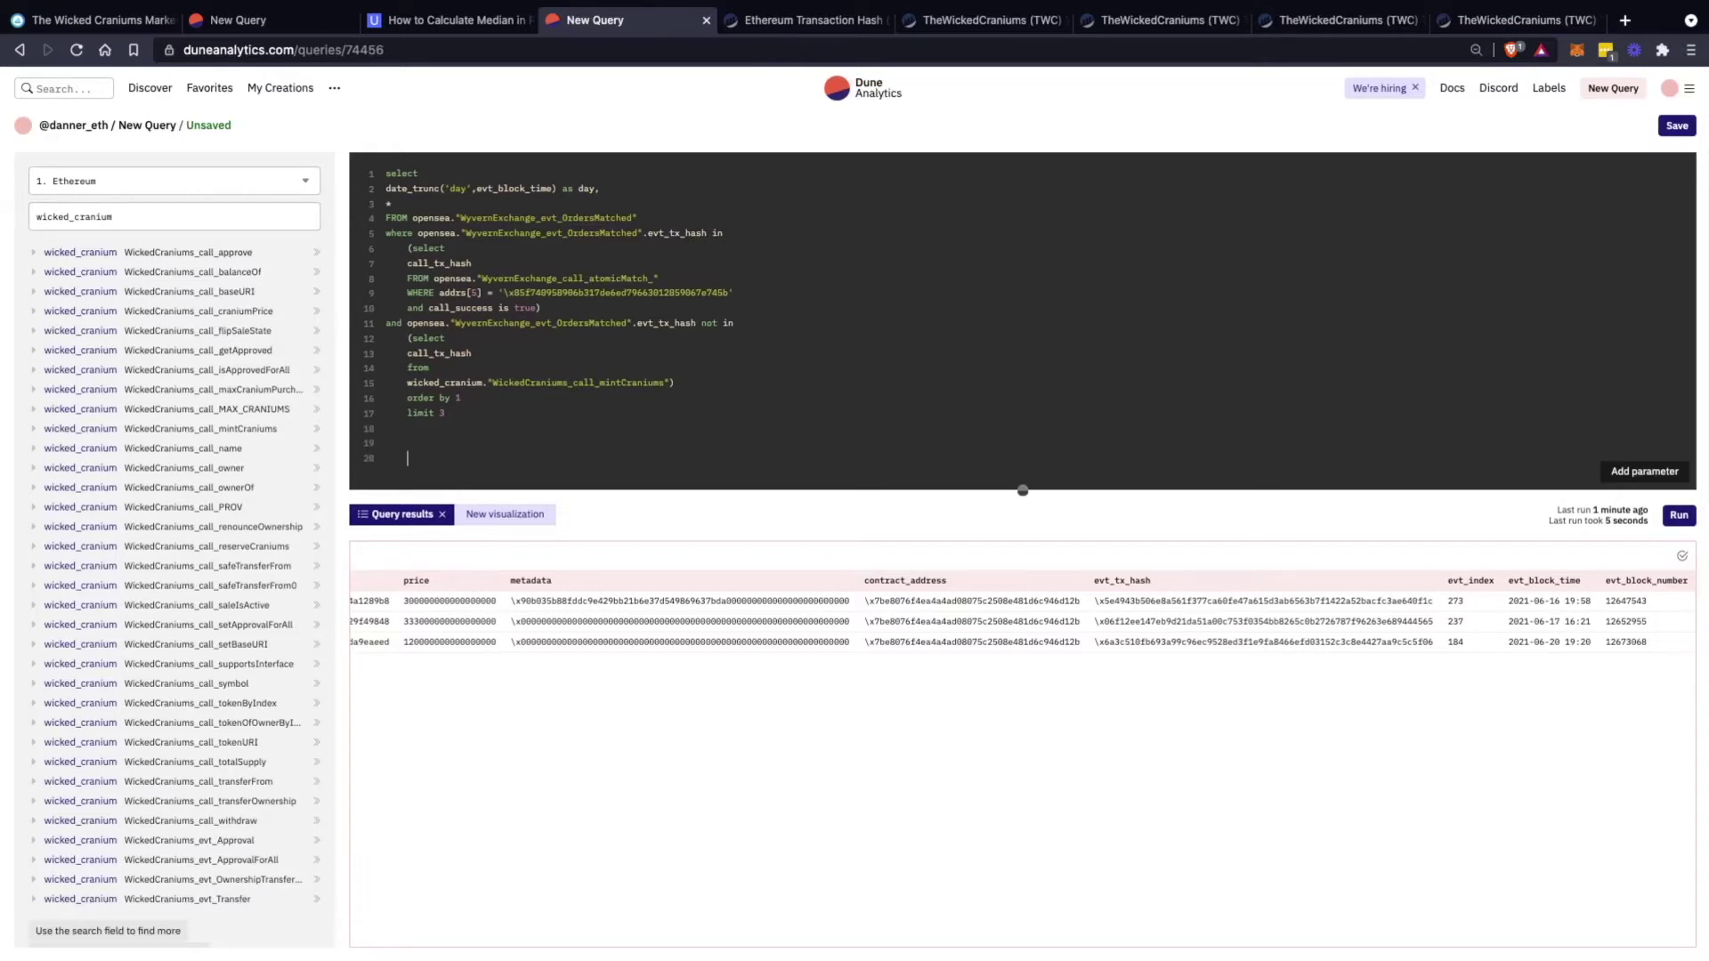
pyautogui.write('wicked_cranium."WickedCraniums_call_reserveCraniums"')
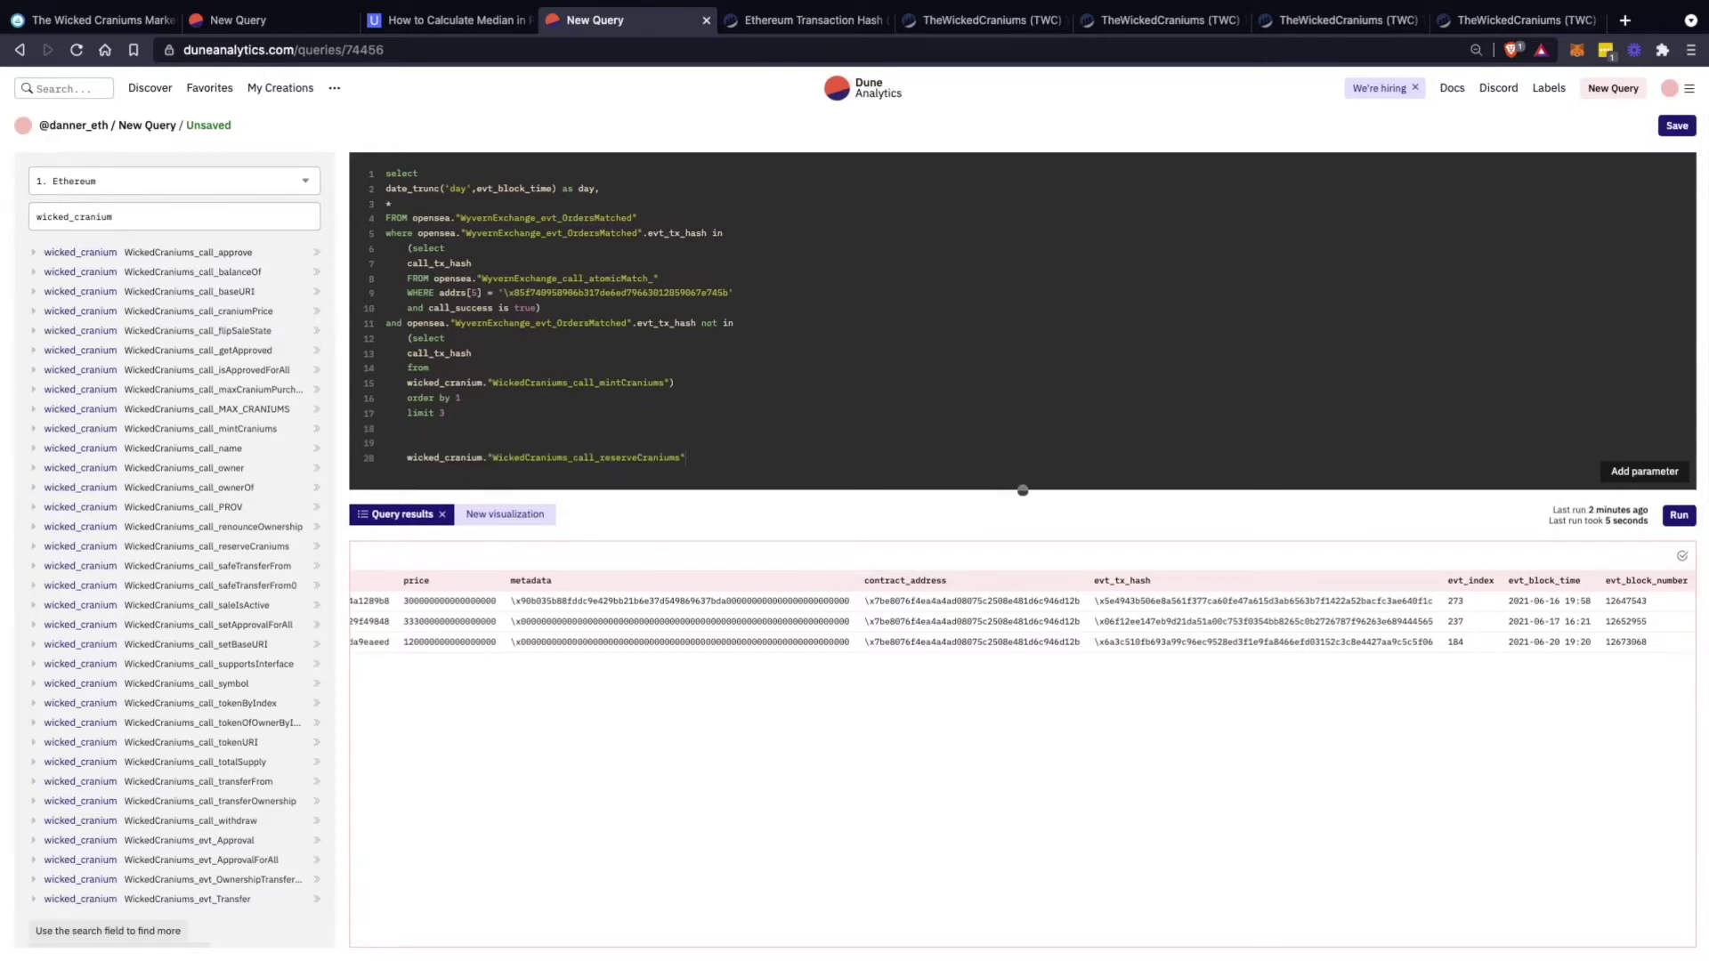
pyautogui.moveTo(467, 398); pyautogui.dragTo(386, 205)
pyautogui.moveTo(407, 428); pyautogui.dragTo(387, 174)
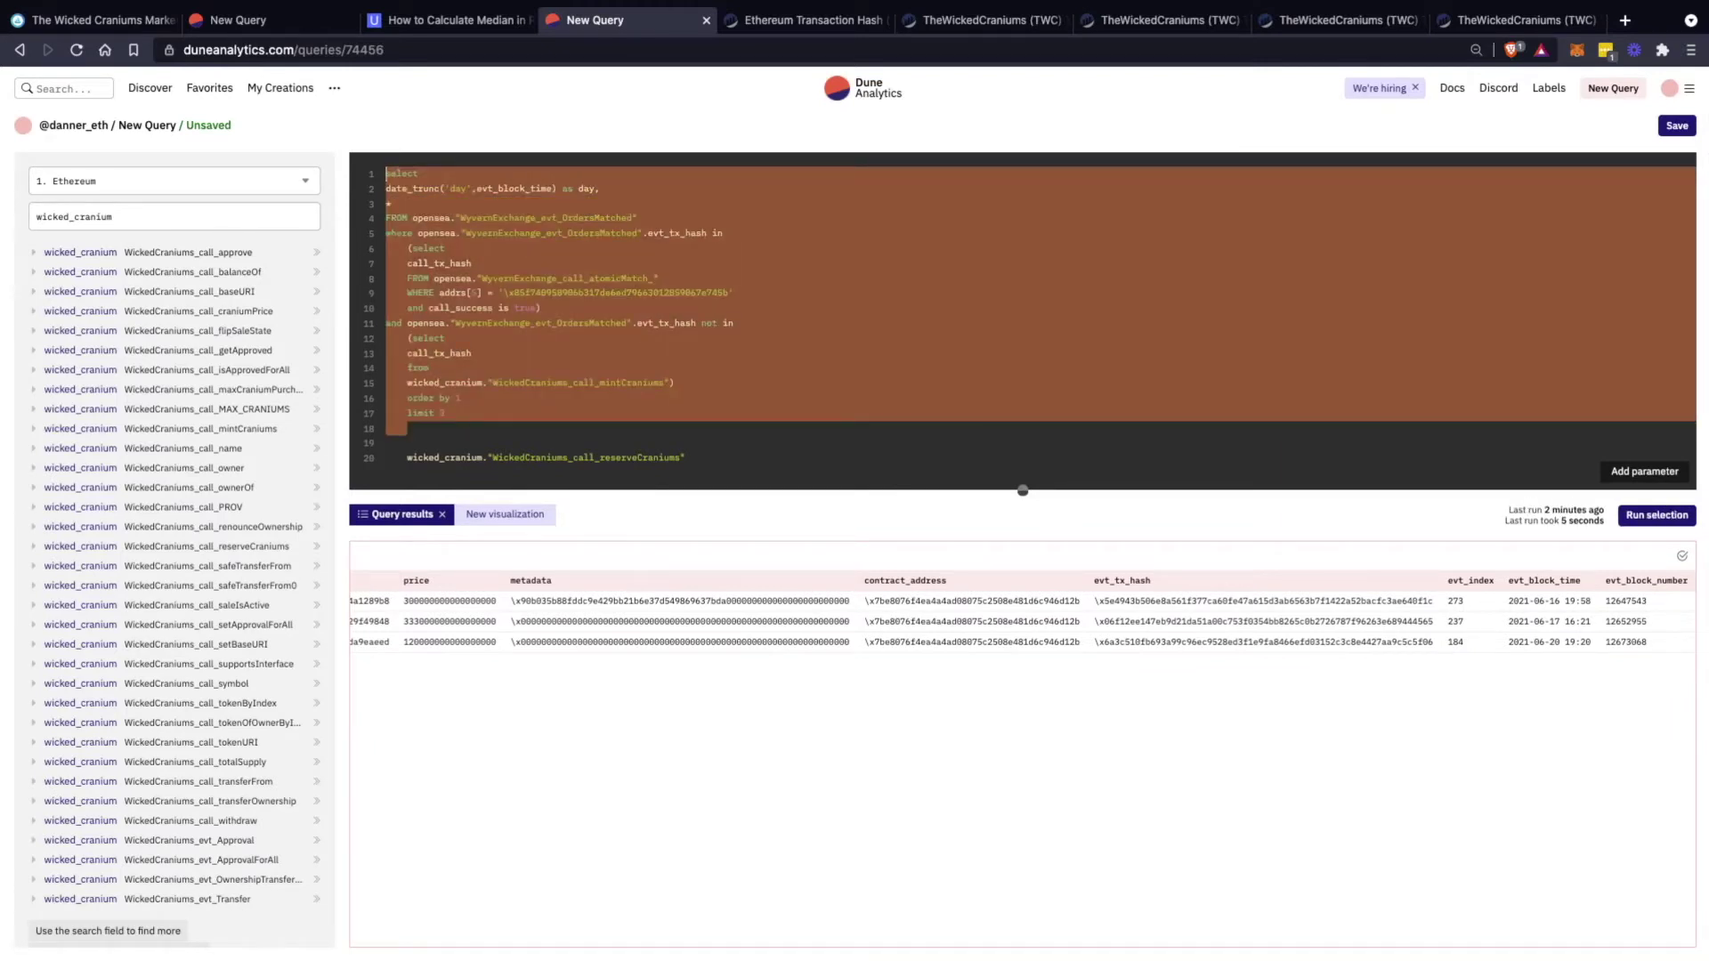
# Copy the second result row's evt_tx_hash and look it up on Etherscan, prefixed with 0
pyautogui.doubleClick(1266, 622)
pyautogui.hotkey('ctrl', 'c')
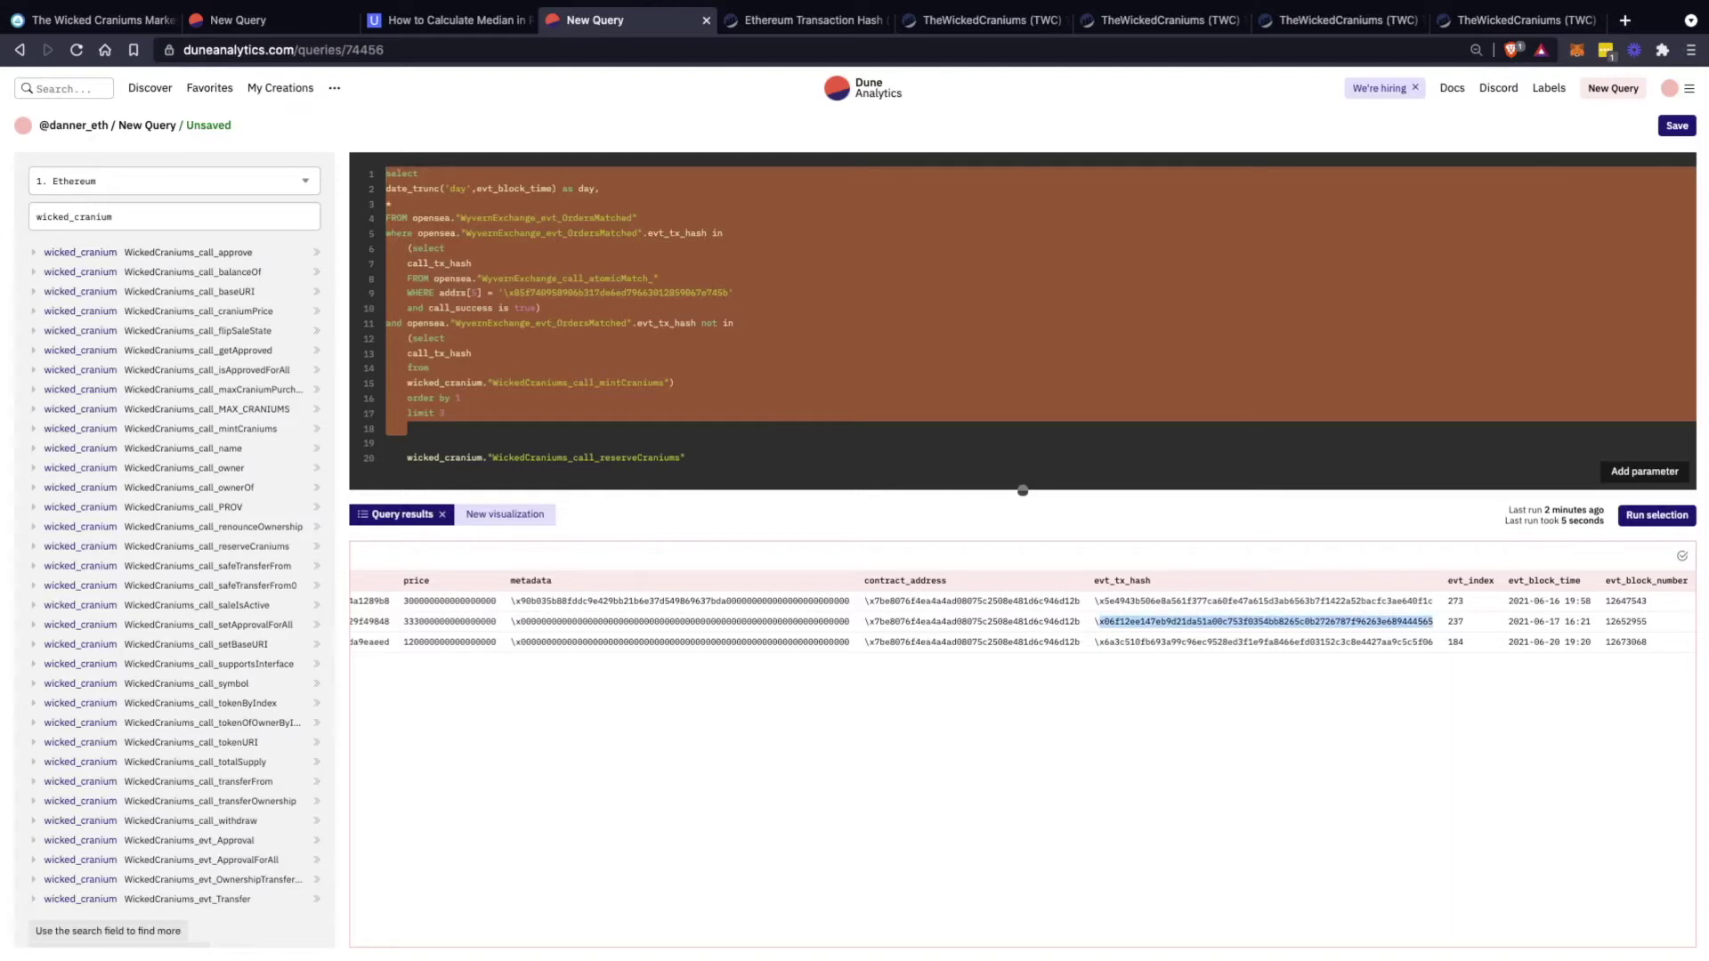
pyautogui.hotkey('ctrl', 'Tab')
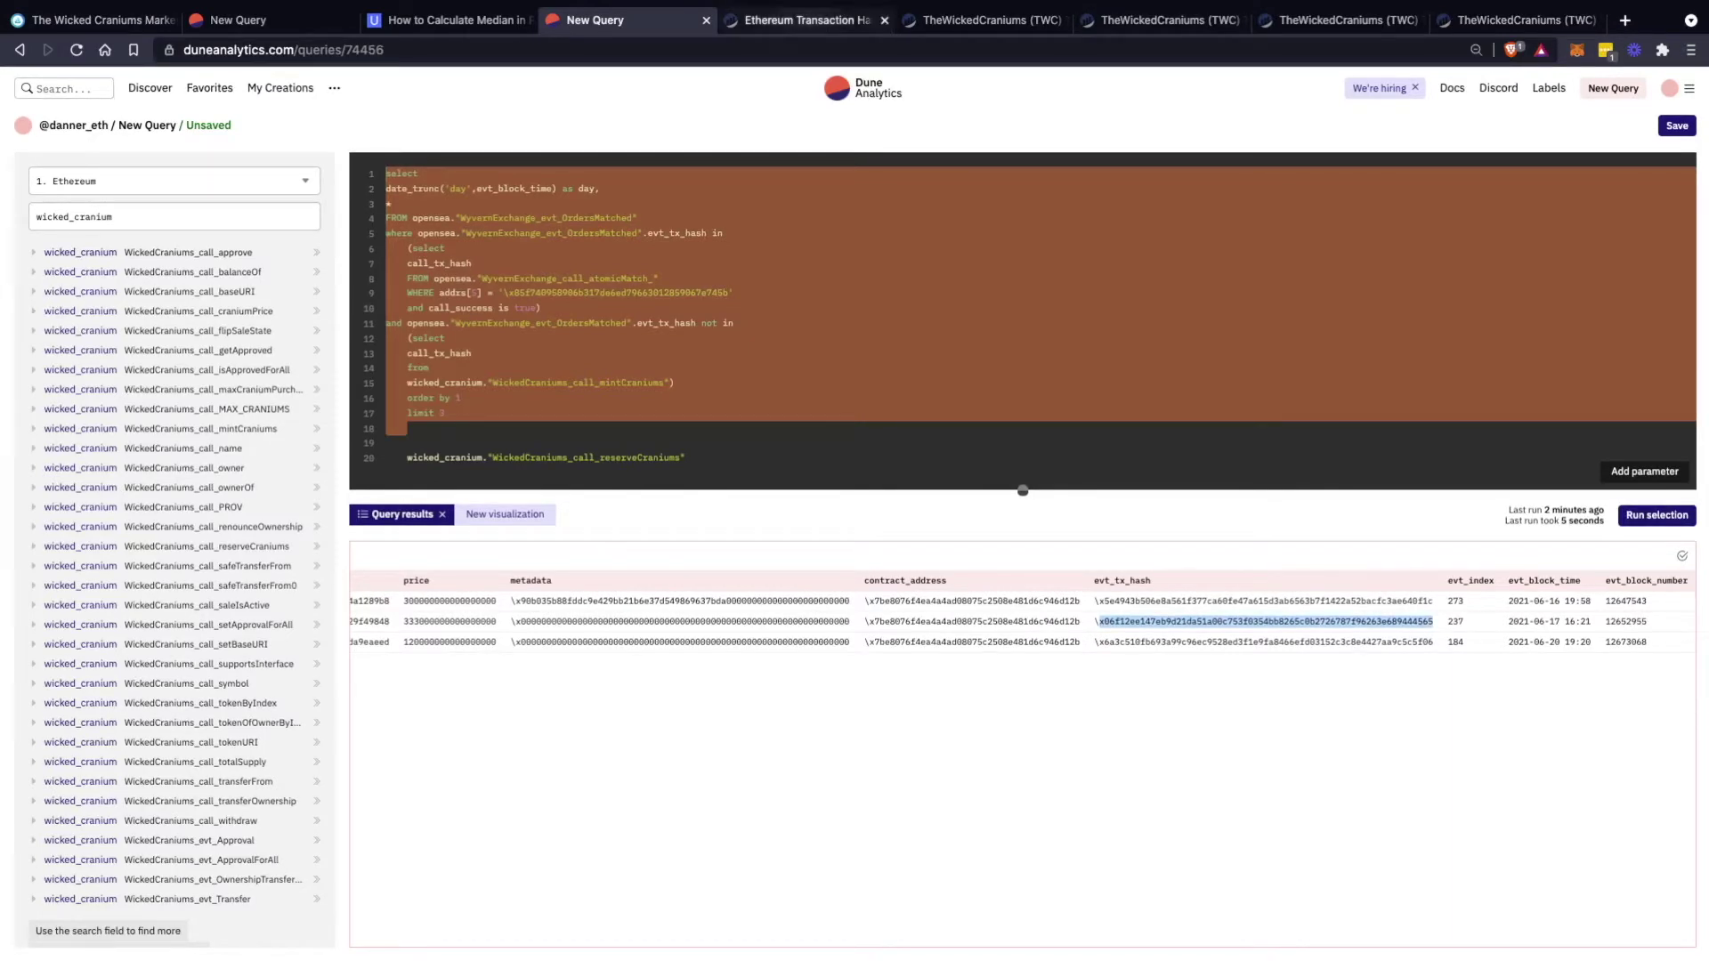
pyautogui.hotkey('ctrl', 'v')
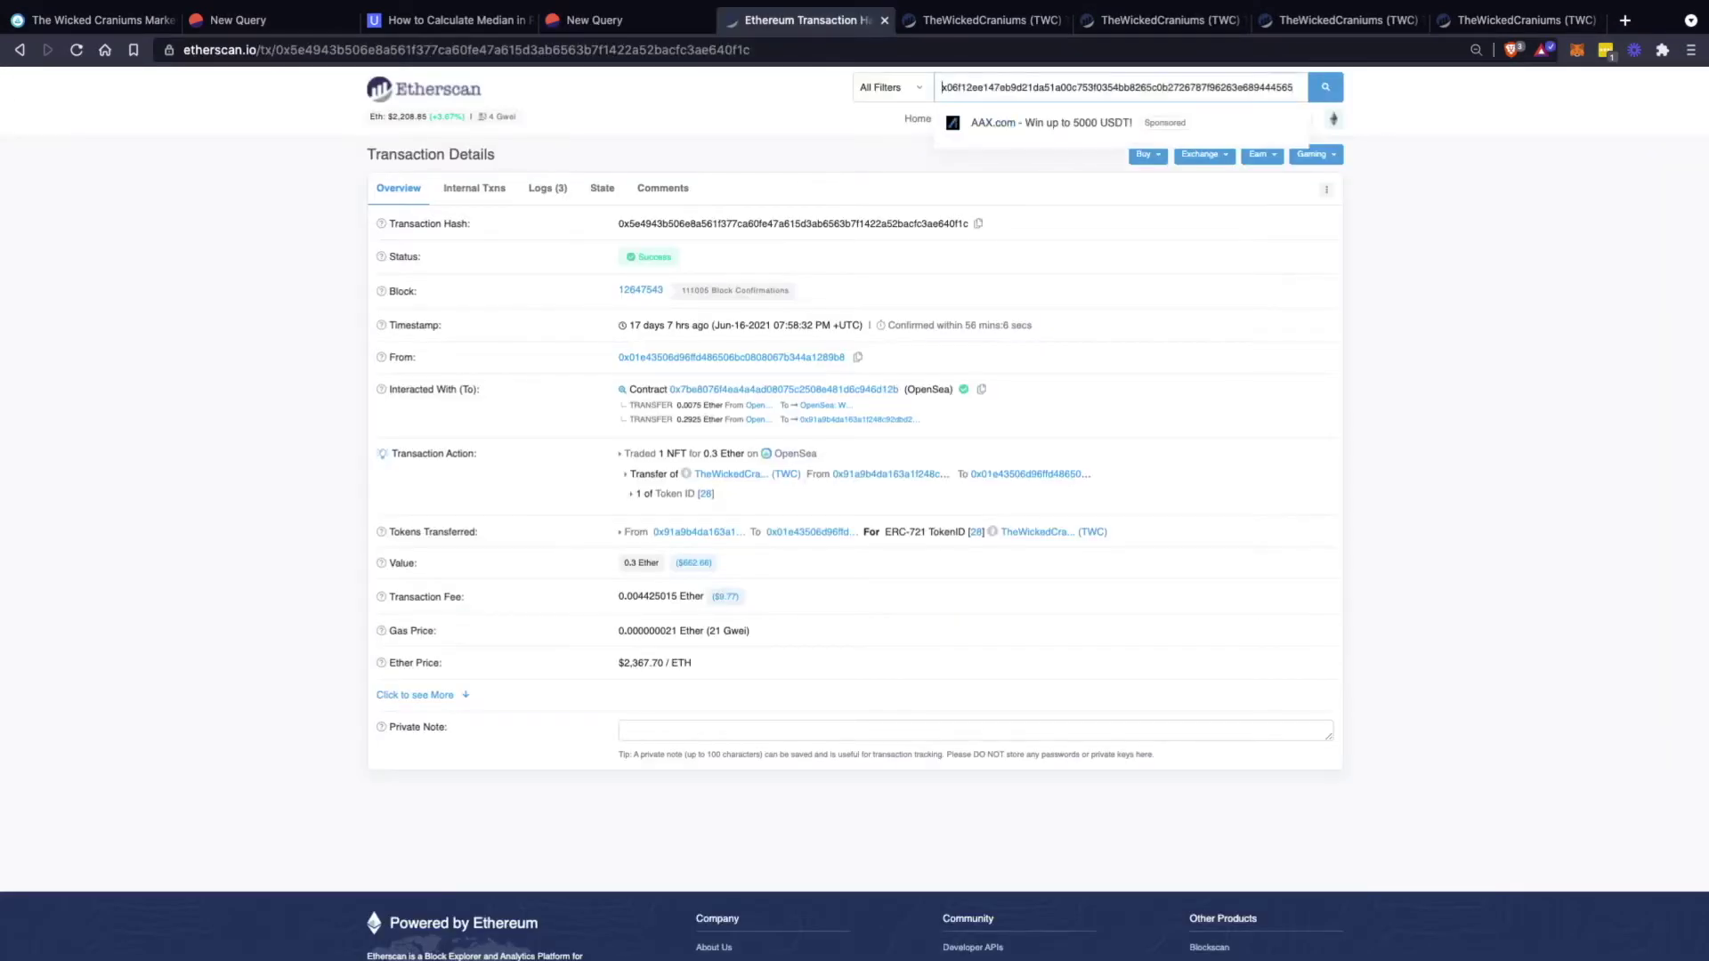
pyautogui.press('Home')
pyautogui.write('0')
pyautogui.press('Return')
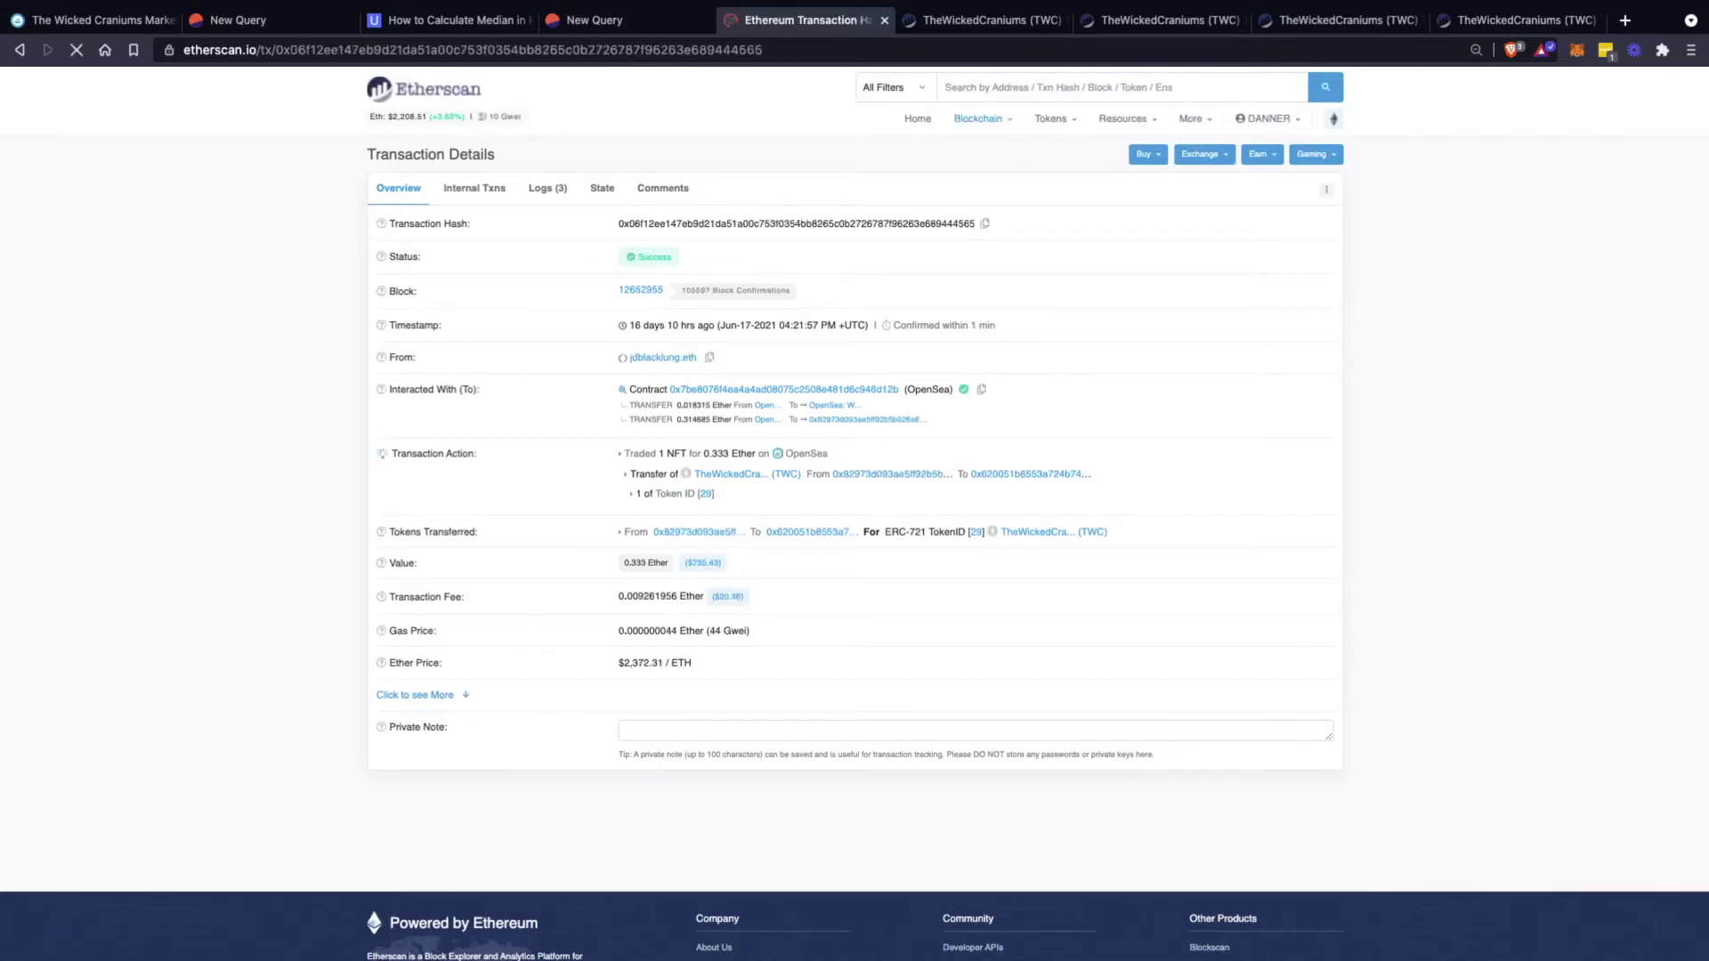
# Expand the transaction's additional details and examine its input data and token transfer
pyautogui.click(415, 695)
pyautogui.scroll(-2, 414, 695)
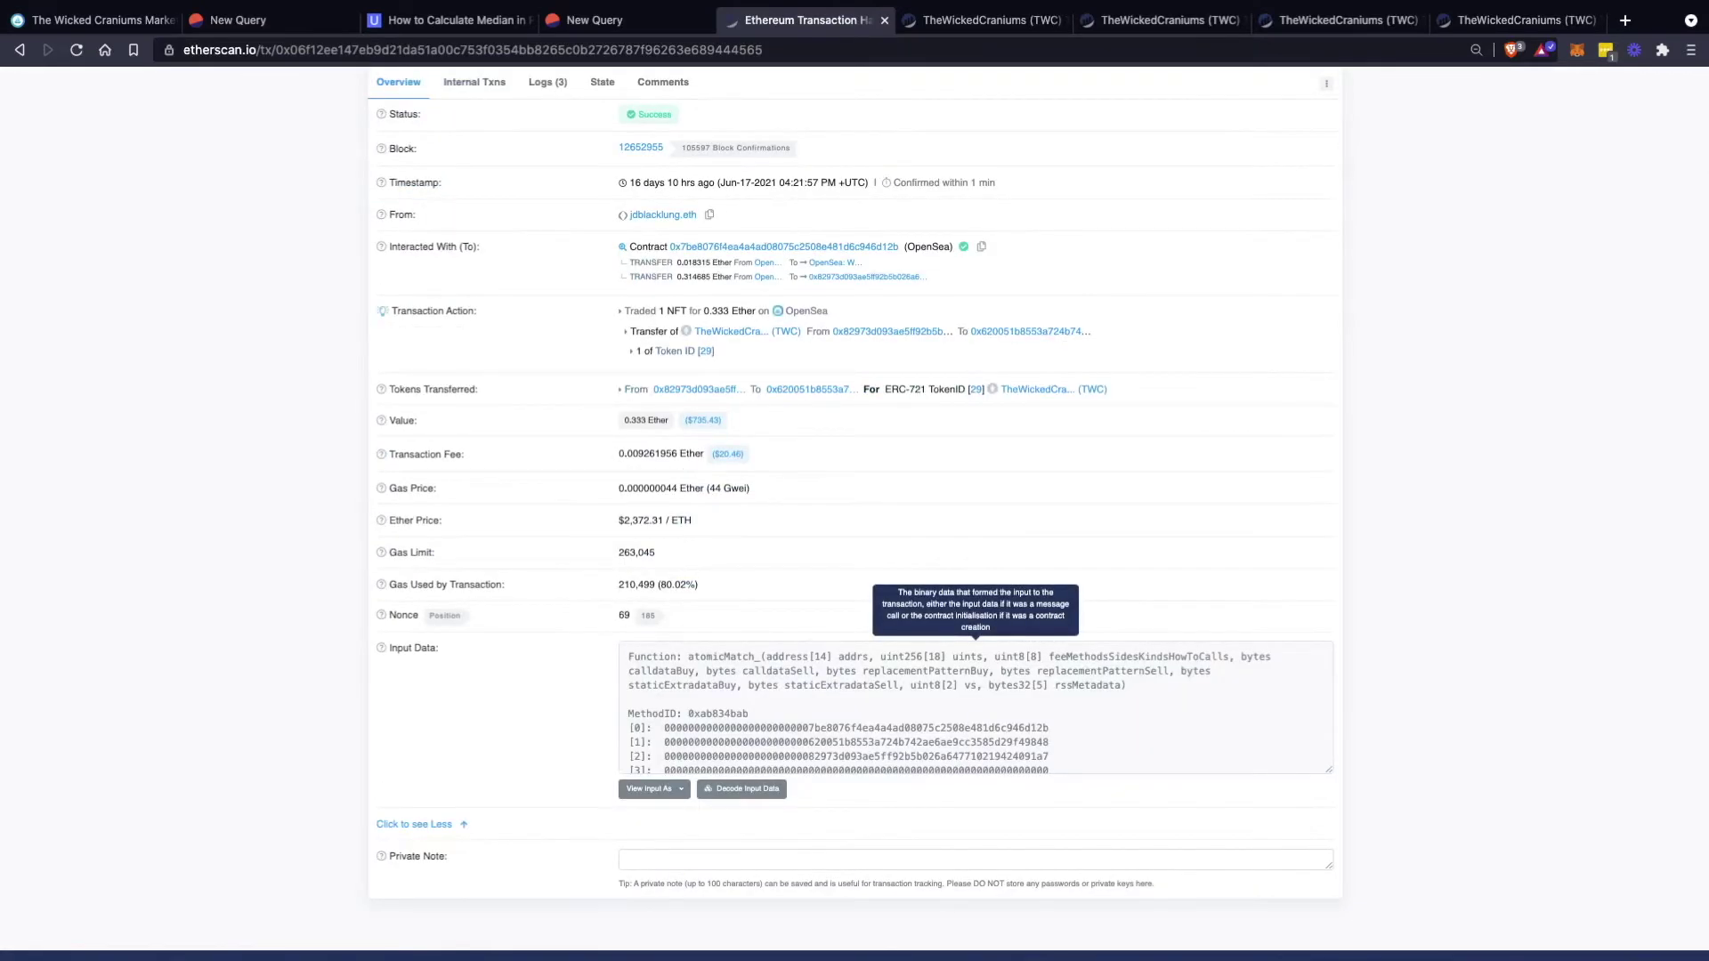
pyautogui.scroll(2, 979, 534)
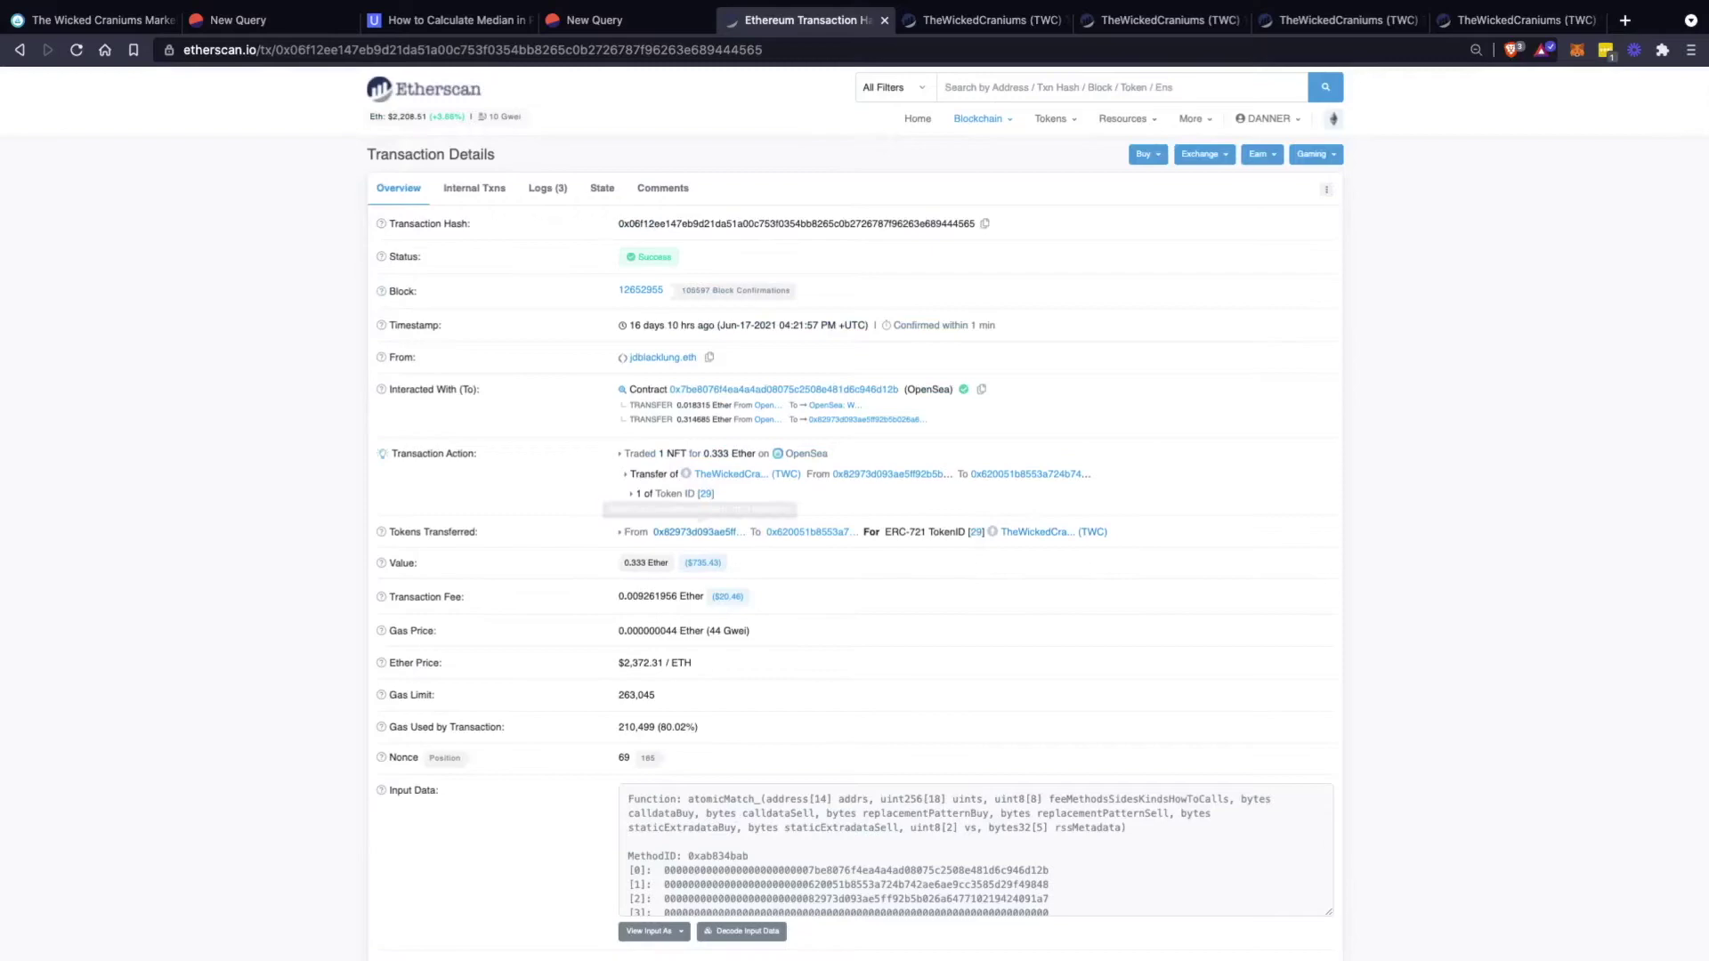
# Open the TheWickedCraniums holder pages of the token 29 transfer's sender and recipient separately and check both
pyautogui.keyDown('super'); pyautogui.click(699, 533); pyautogui.keyUp('super')
pyautogui.keyDown('super'); pyautogui.click(812, 532); pyautogui.keyUp('super')
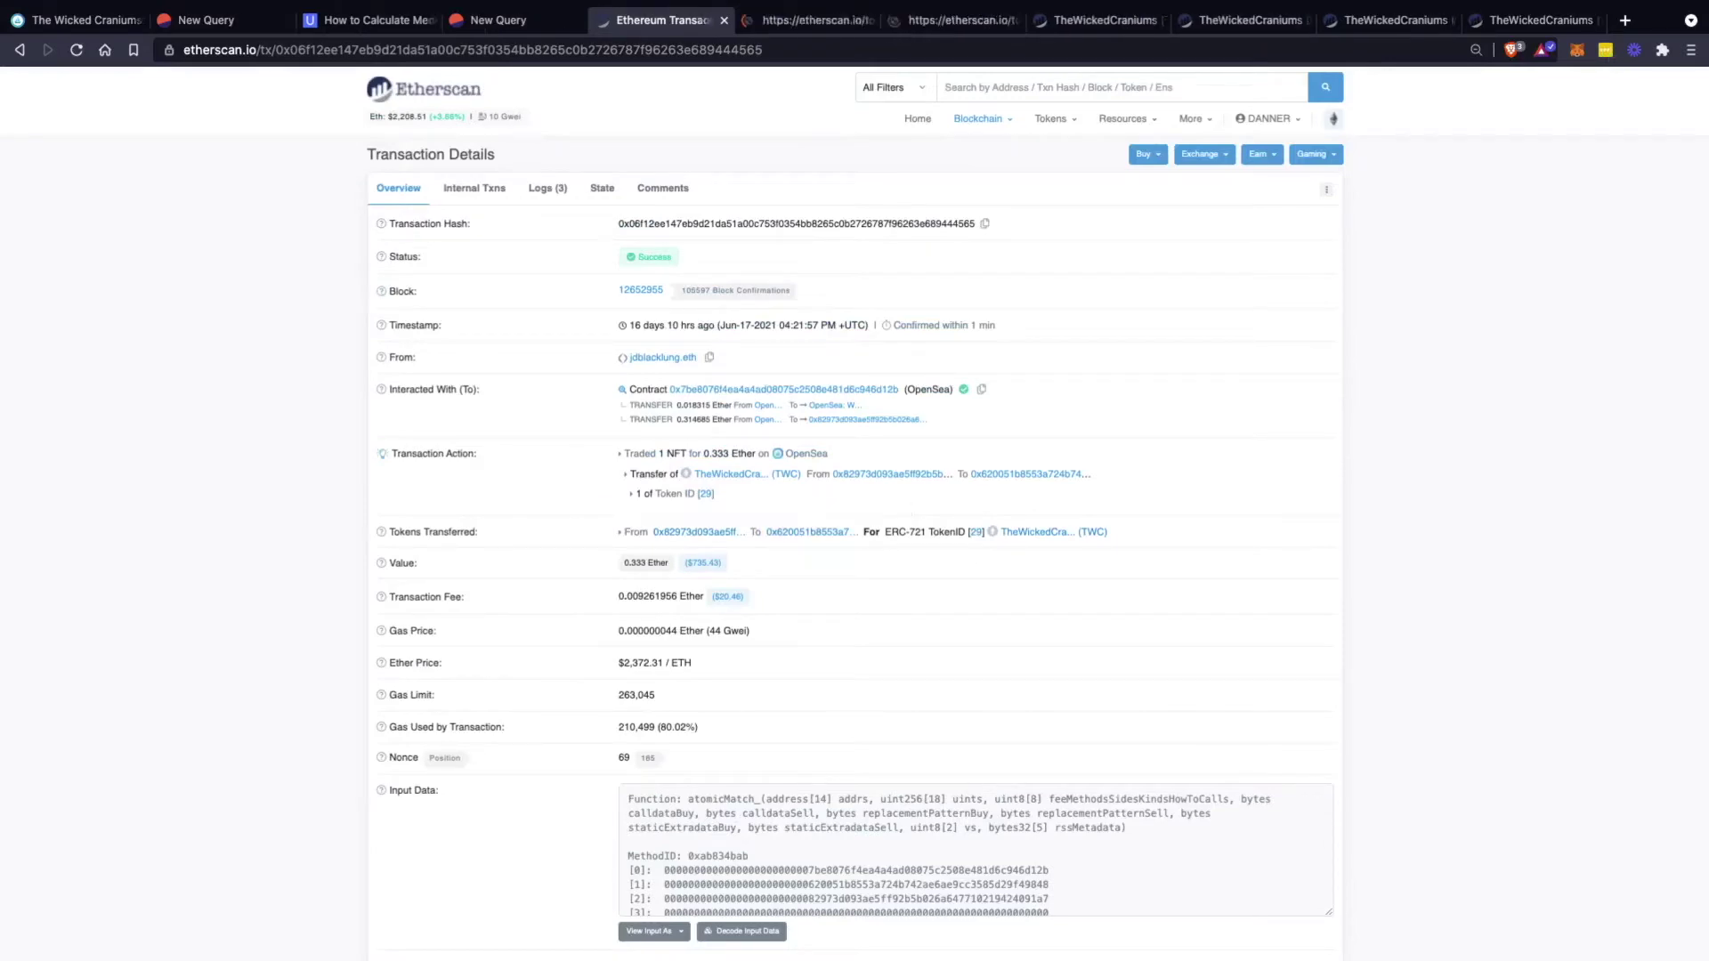
pyautogui.hotkey('ctrl', 'Tab')
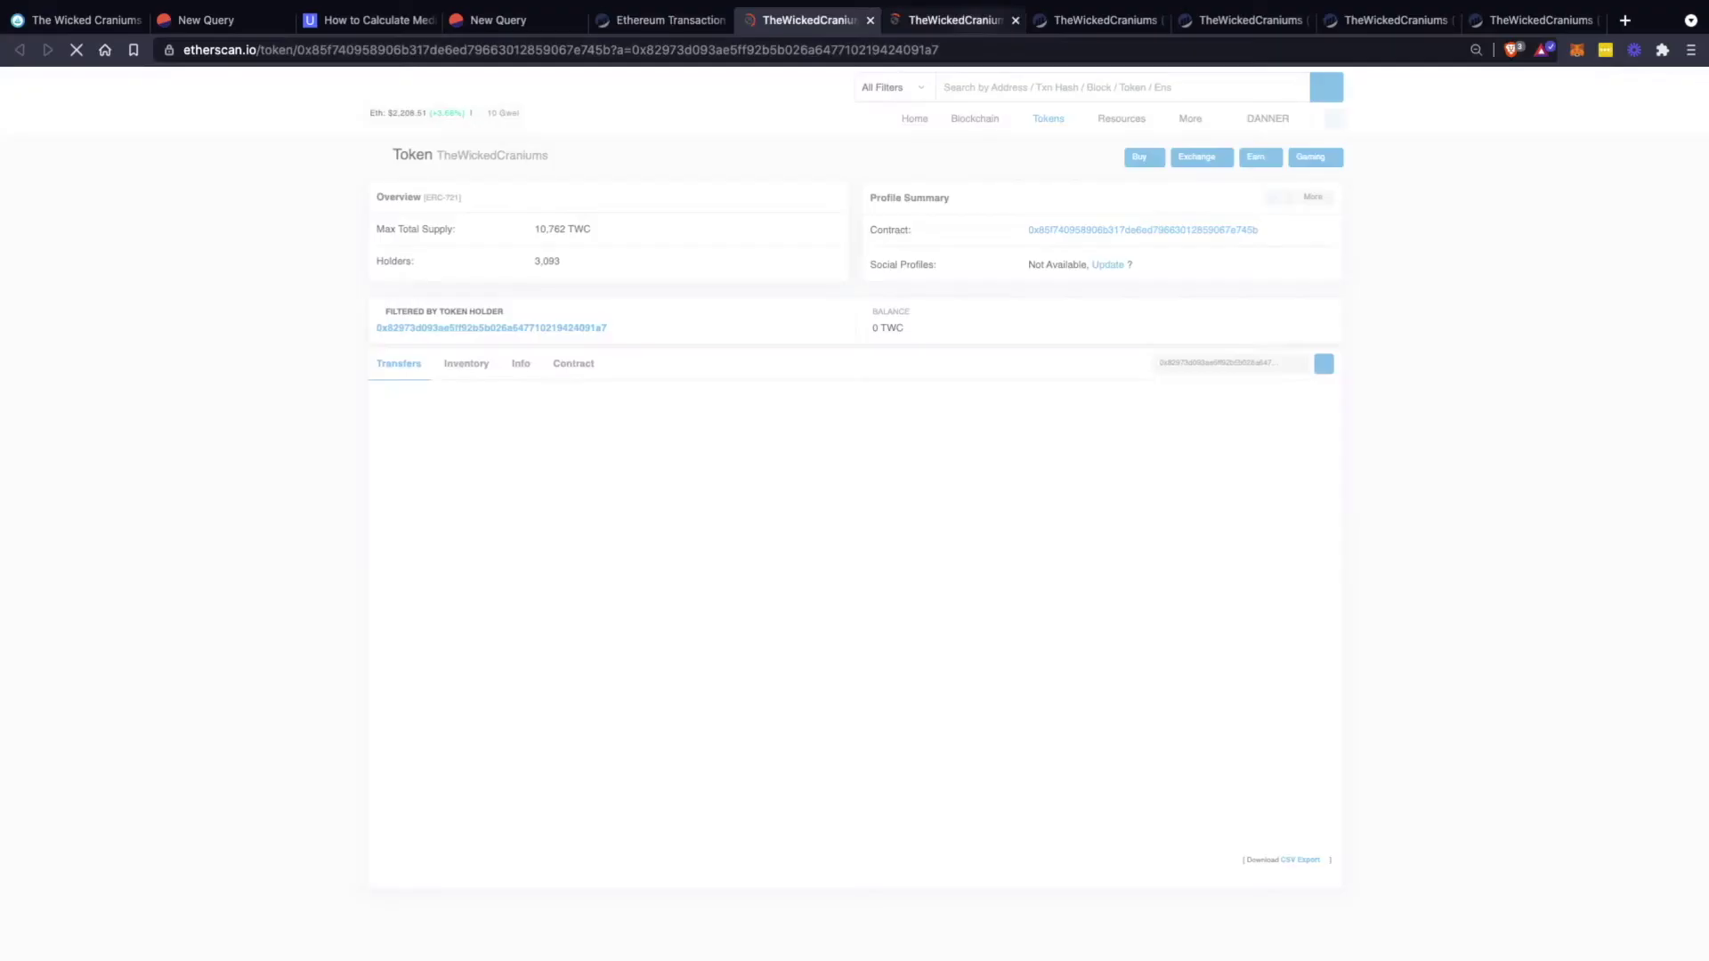
pyautogui.hotkey('ctrl', 'Tab')
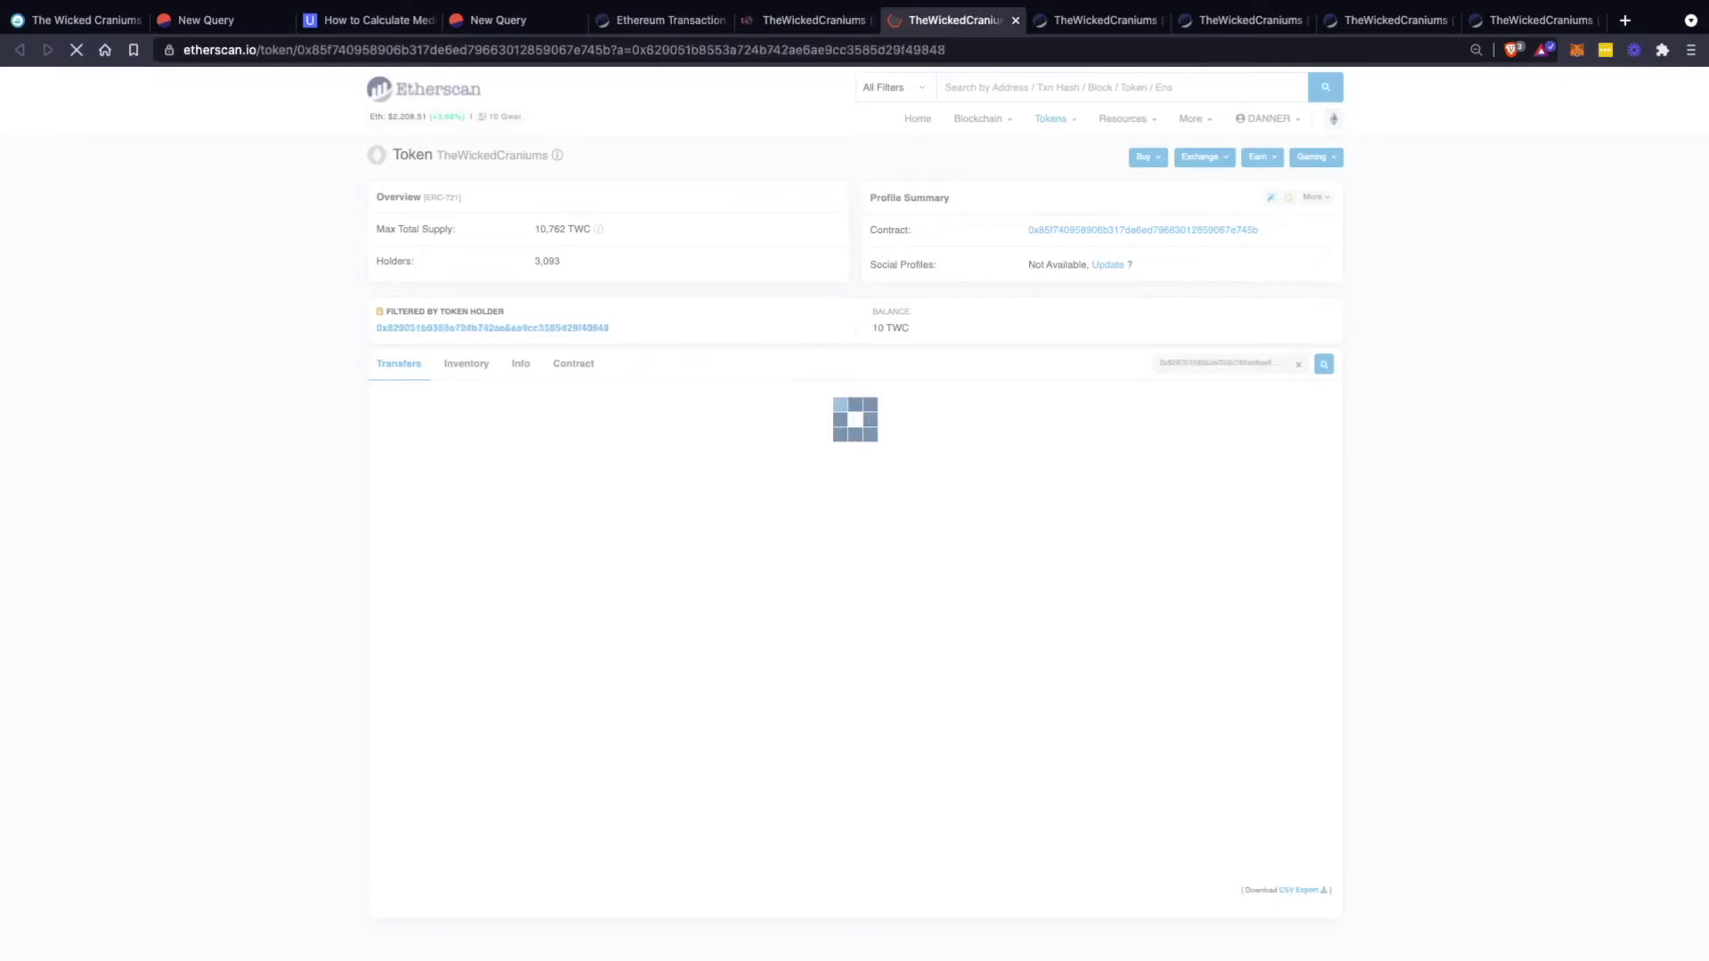
# Compare the previously opened TheWickedCraniums holder and token 28 pages with the new holder pages, ending on the transaction details
pyautogui.hotkey('ctrl', 'Tab')
pyautogui.hotkey('ctrl', 'Tab')
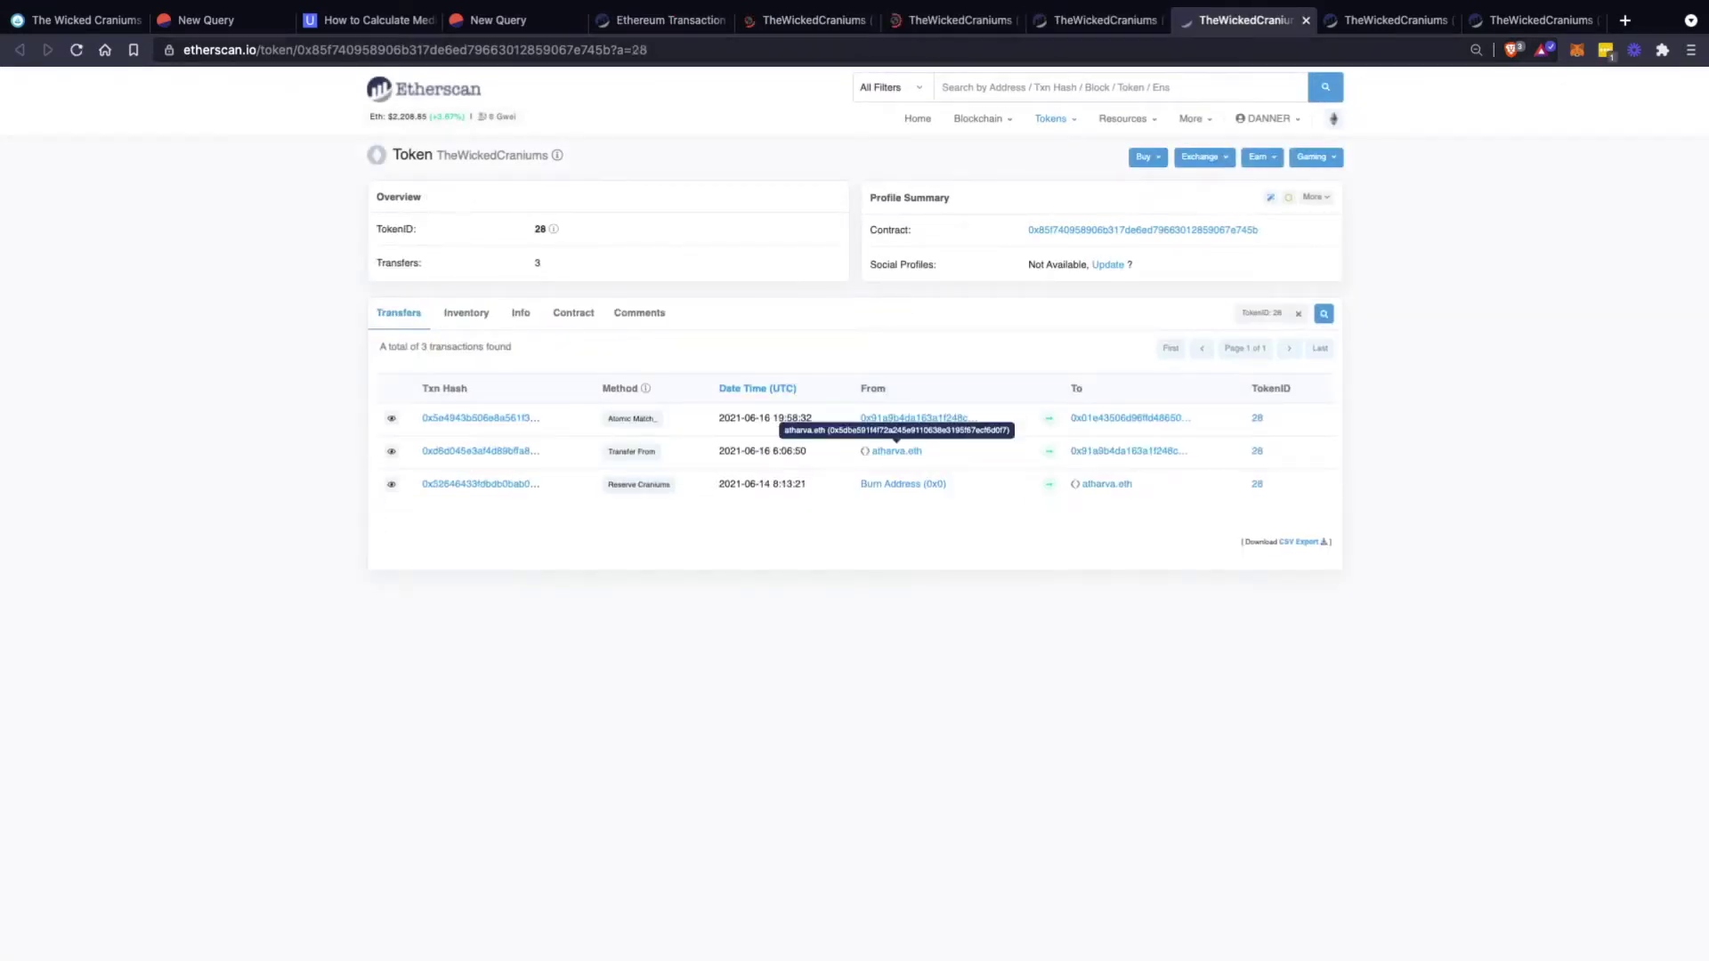
pyautogui.hotkey('ctrl', 'Tab')
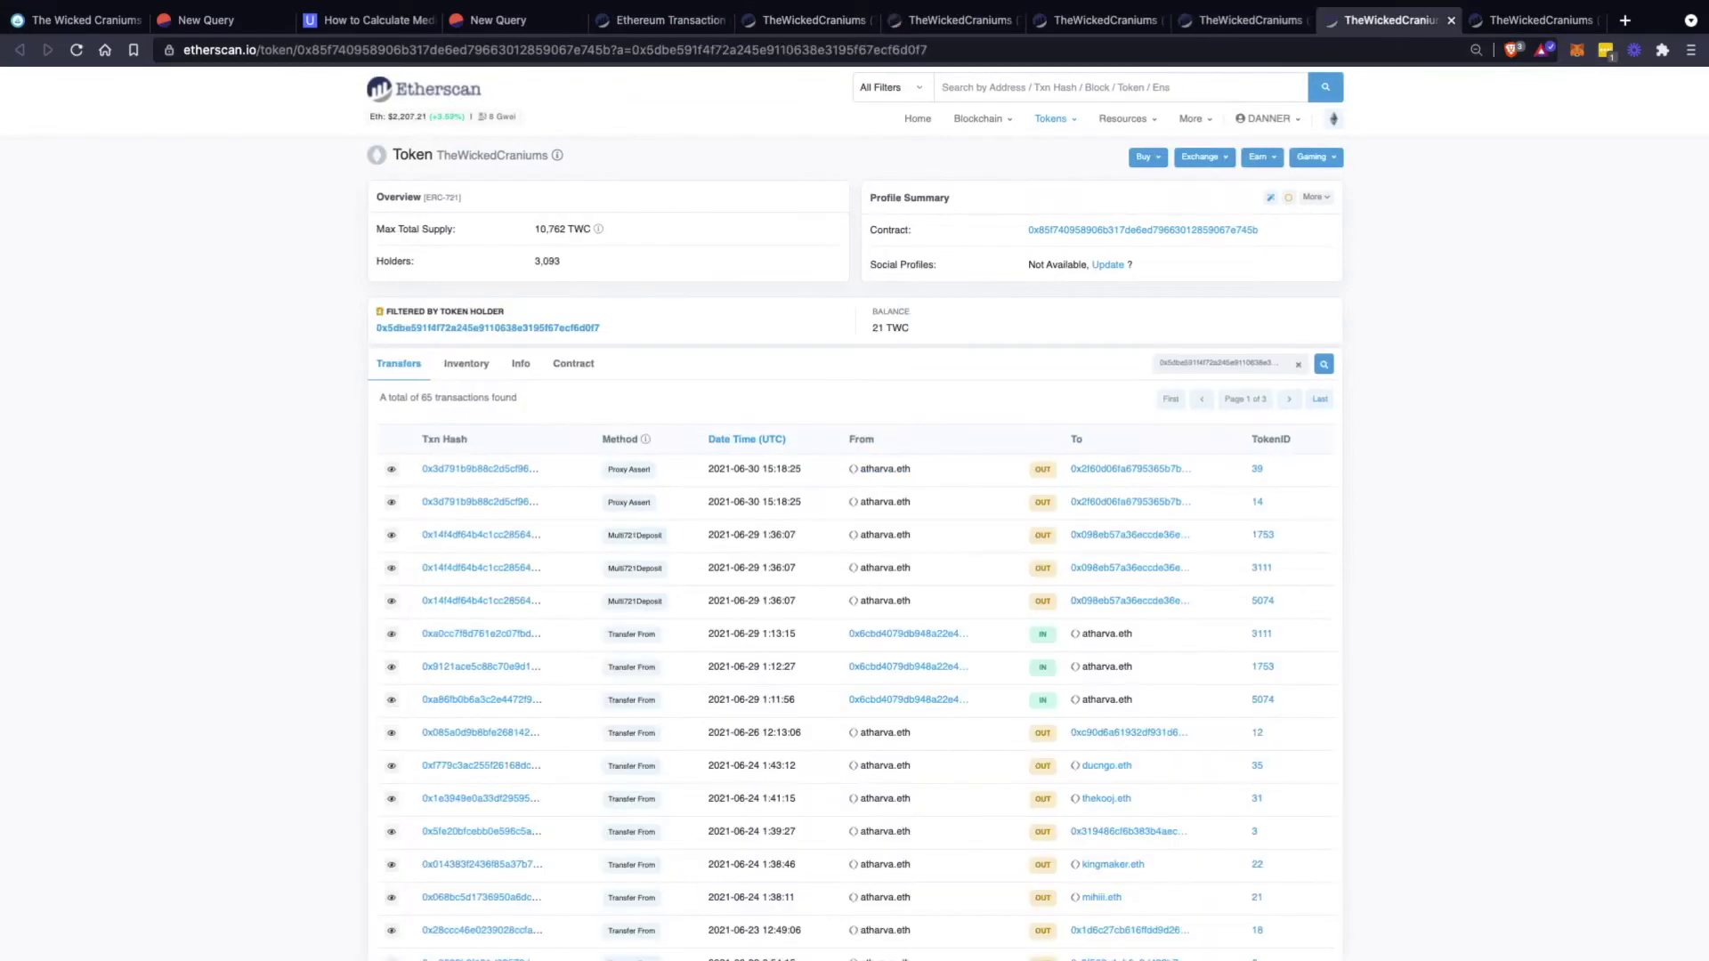
pyautogui.hotkey('ctrl', 'Tab')
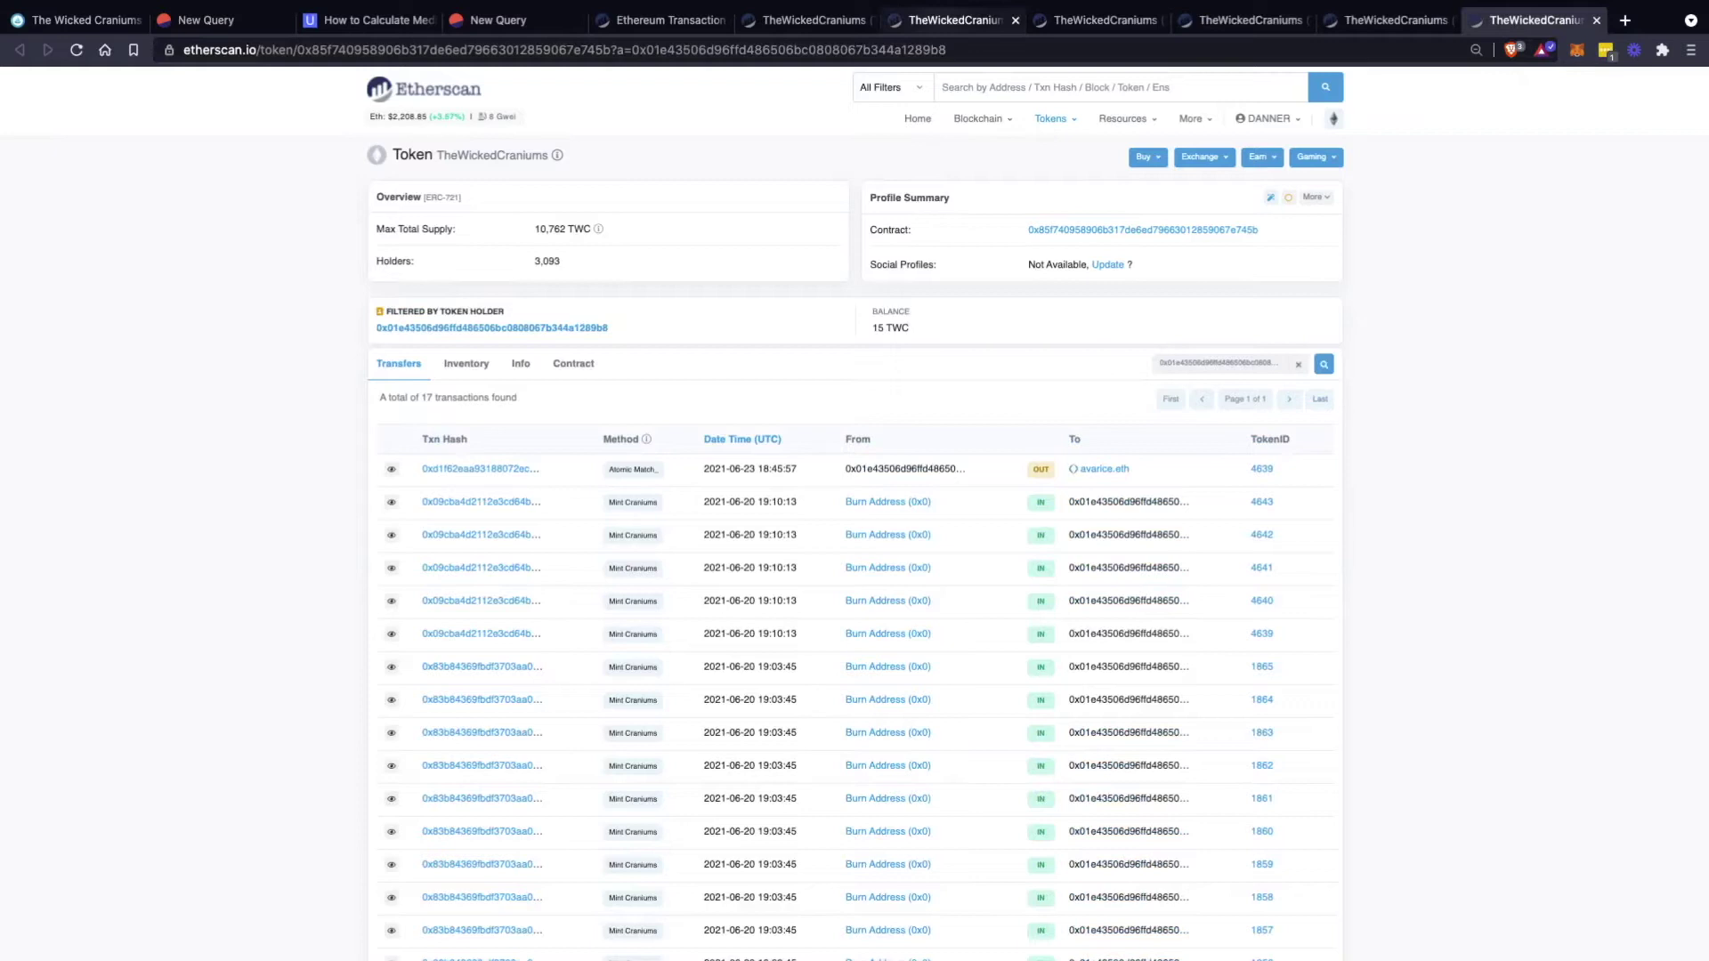
pyautogui.click(952, 20)
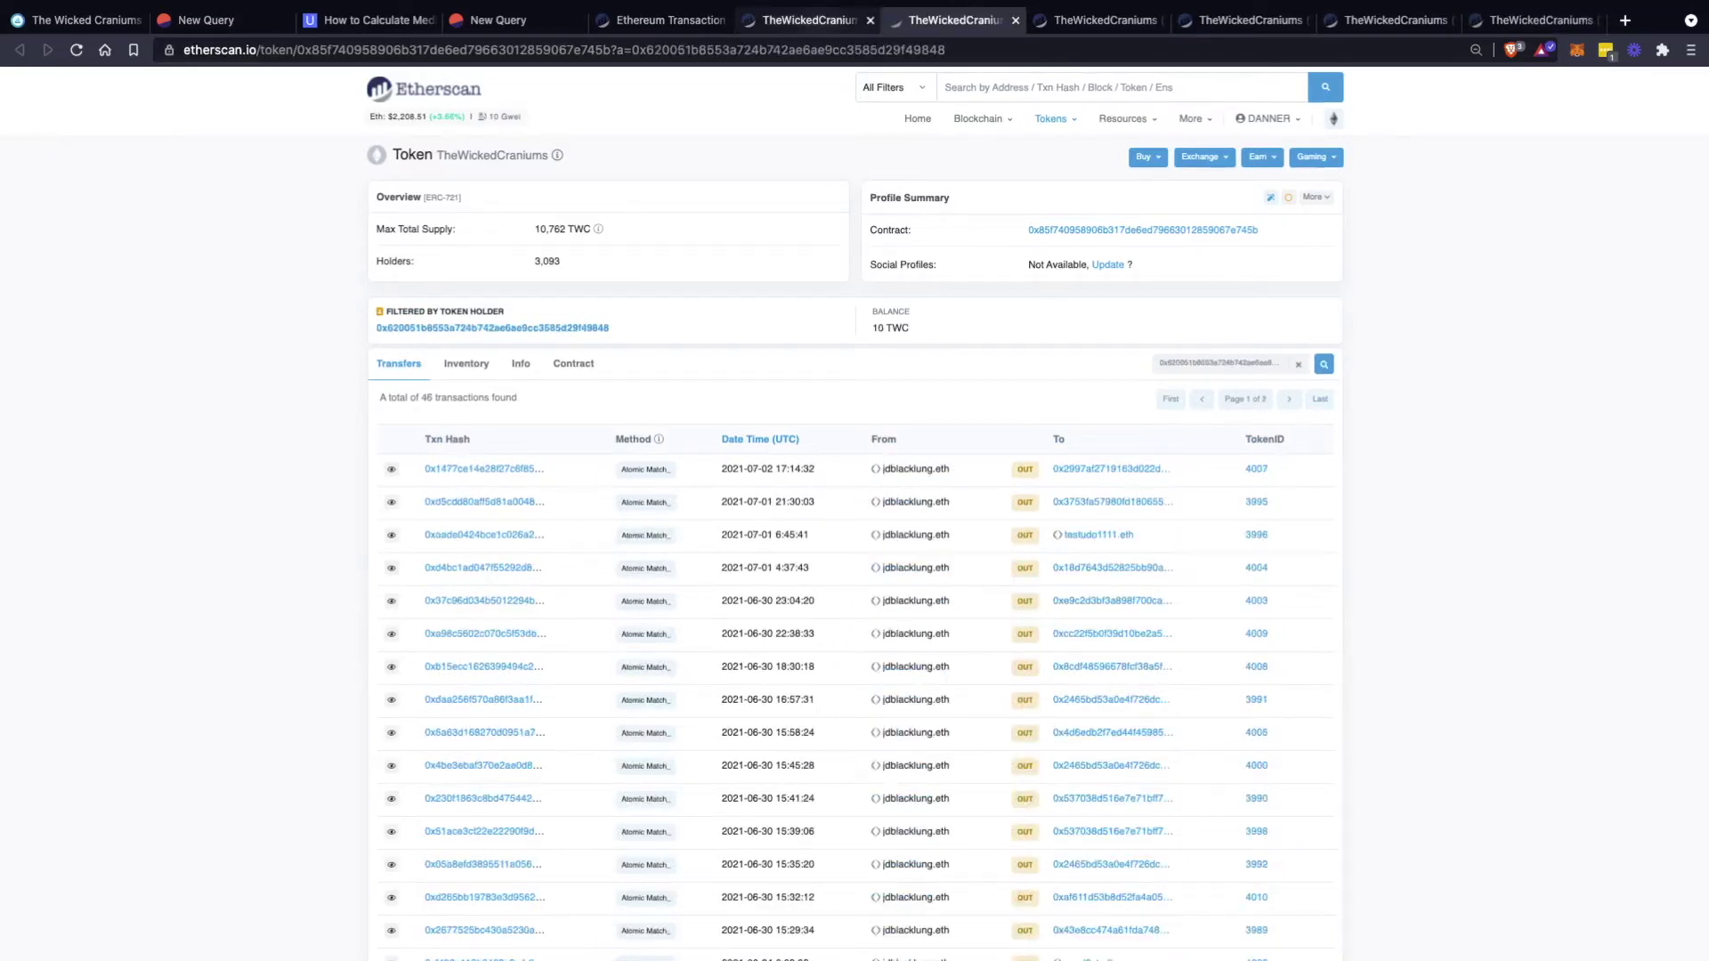
pyautogui.click(806, 20)
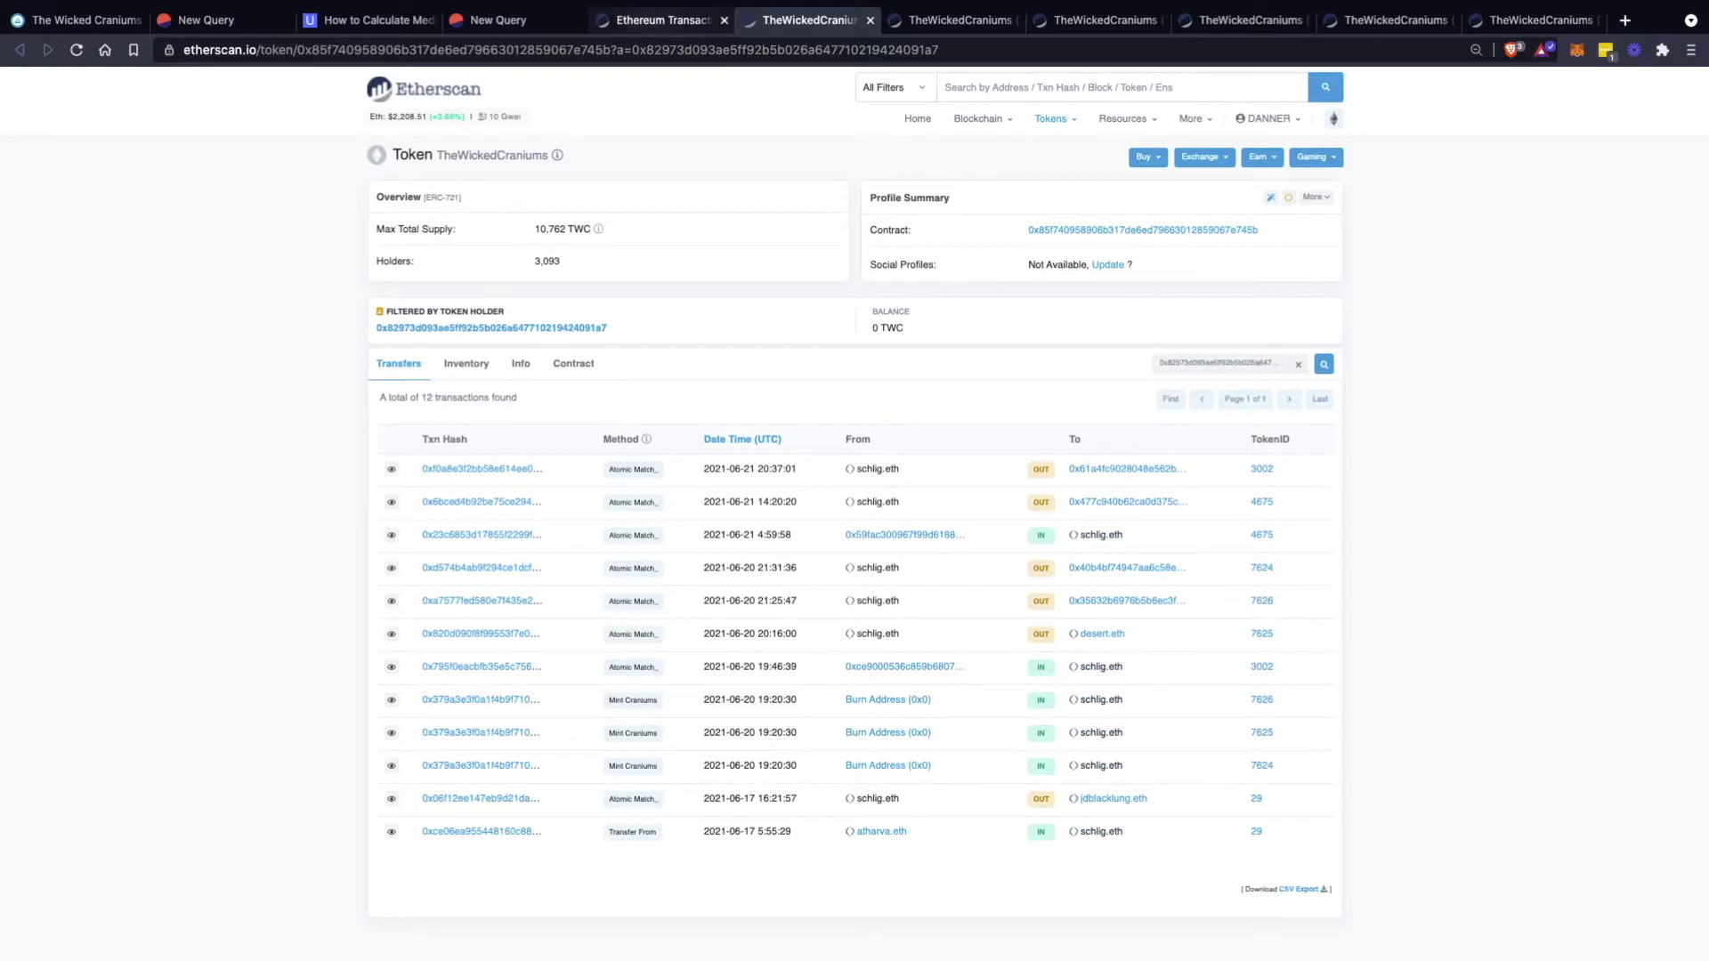
pyautogui.click(663, 20)
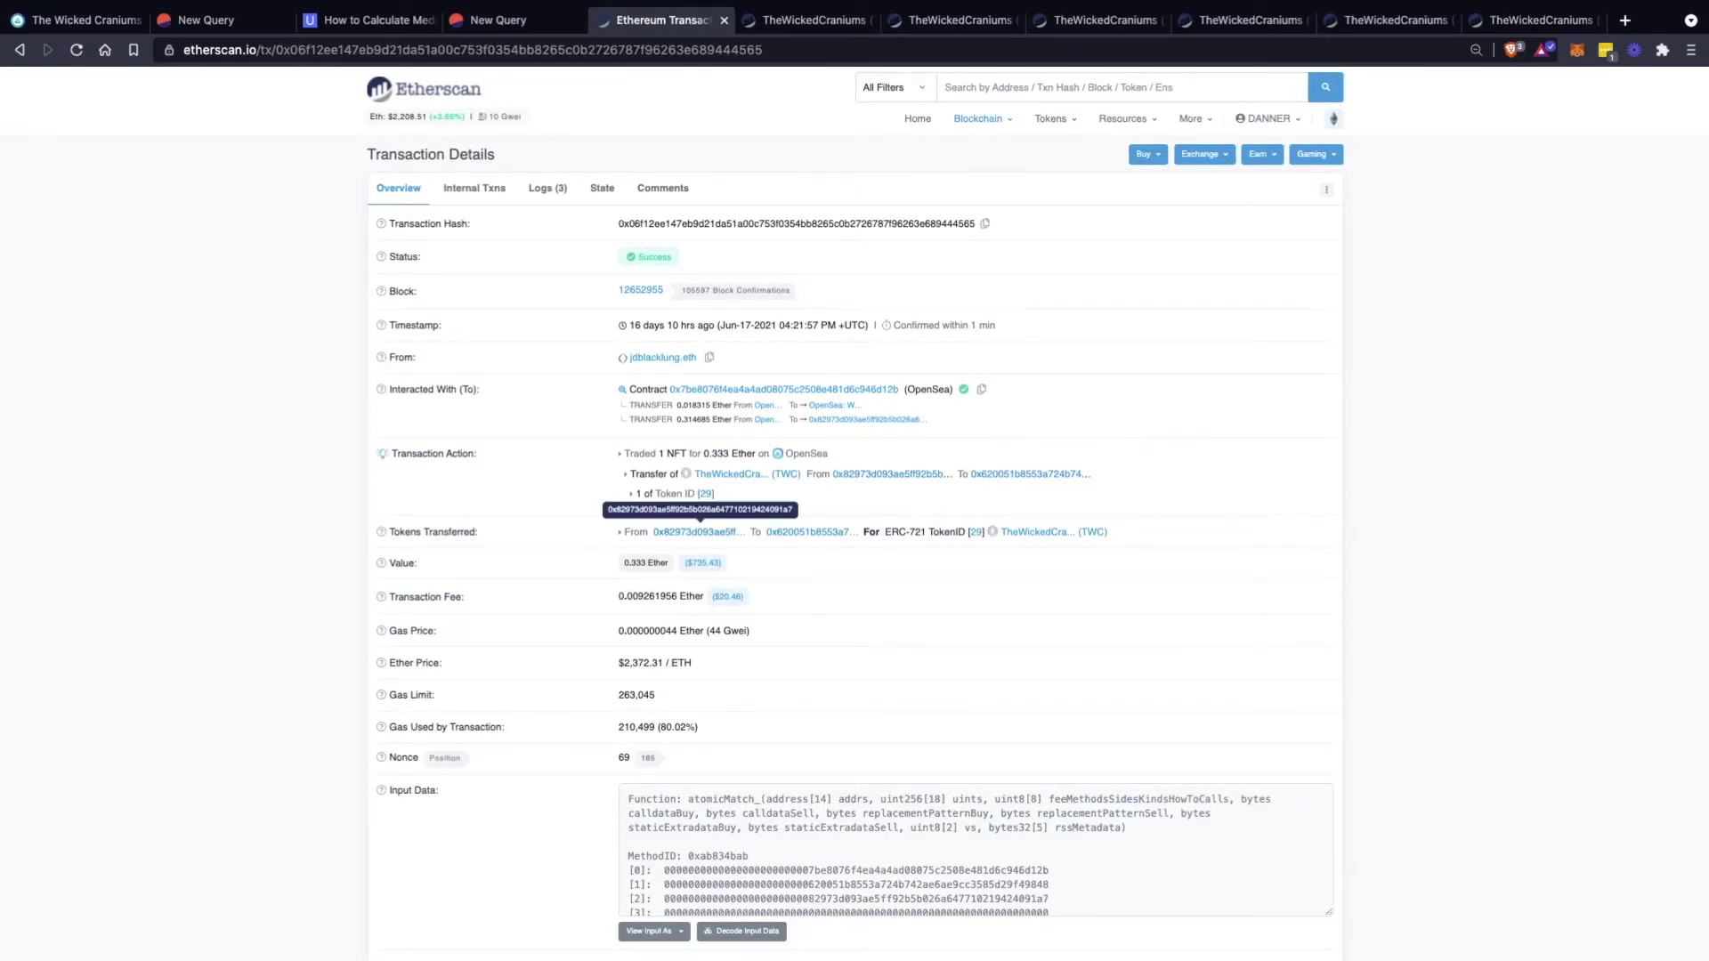
# Reopen both holder pages from the token 29 transaction and examine the sender's TheWickedCraniums transfers, especially the outgoing token 29 sale
pyautogui.keyDown('super'); pyautogui.click(699, 532); pyautogui.keyUp('super')
pyautogui.keyDown('super'); pyautogui.click(811, 532); pyautogui.keyUp('super')
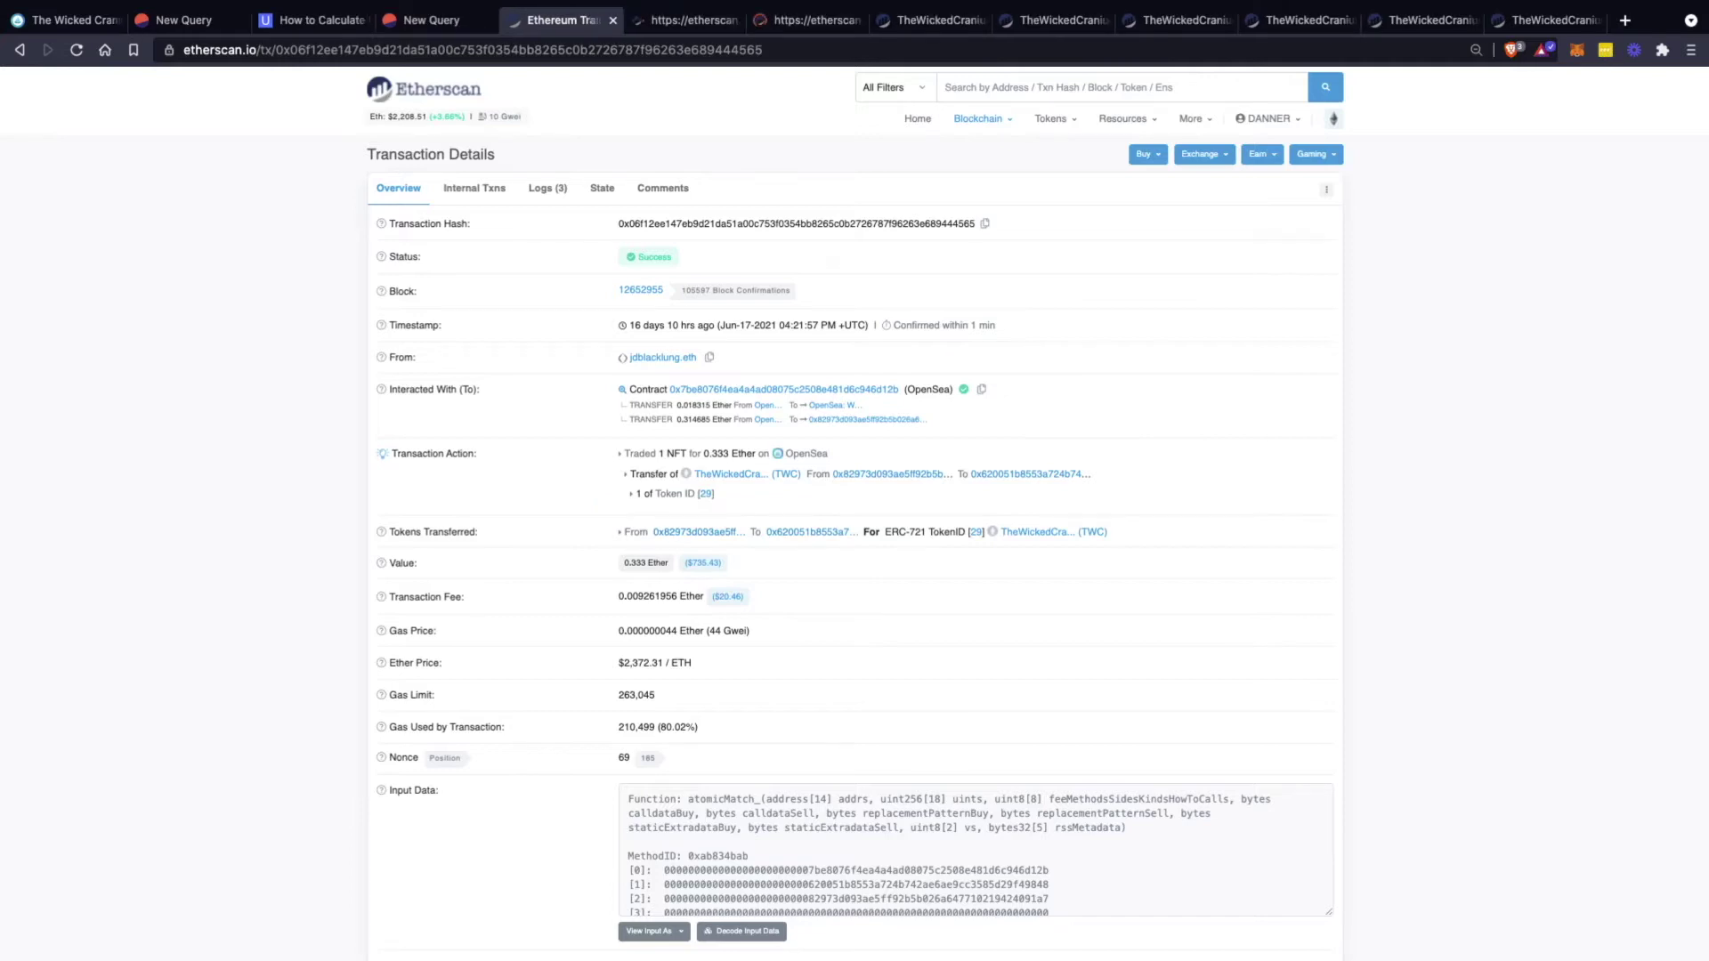
pyautogui.hotkey('ctrl', 'Tab')
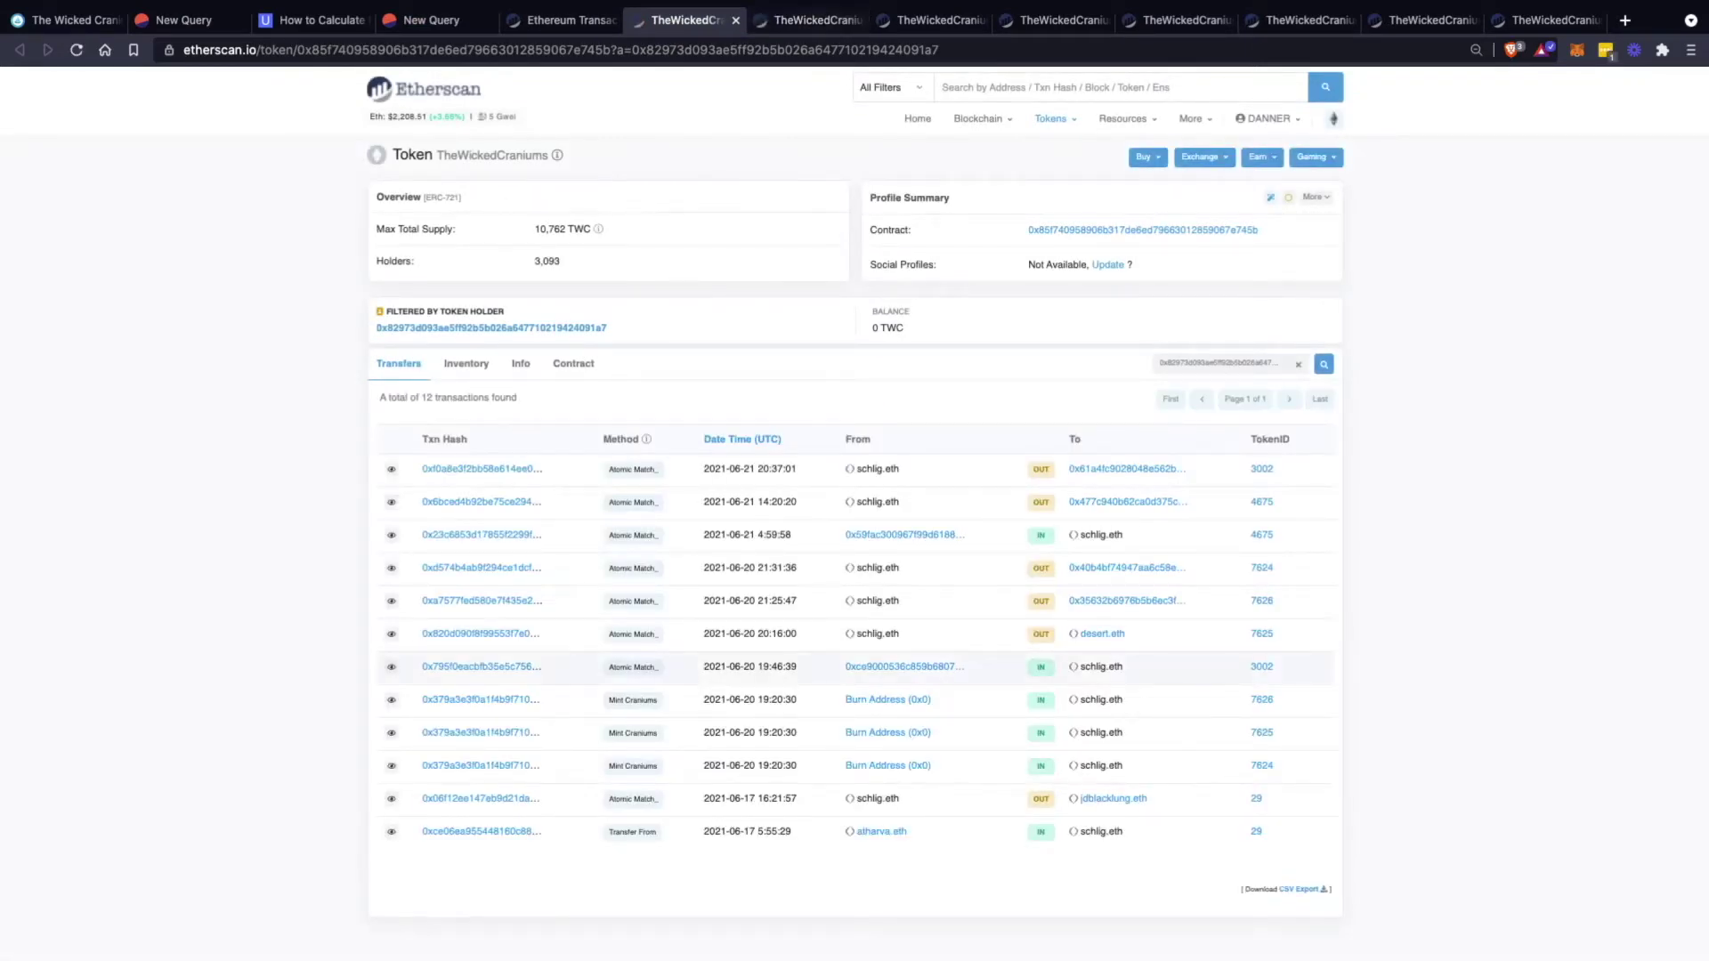
pyautogui.scroll(-1, 855, 517)
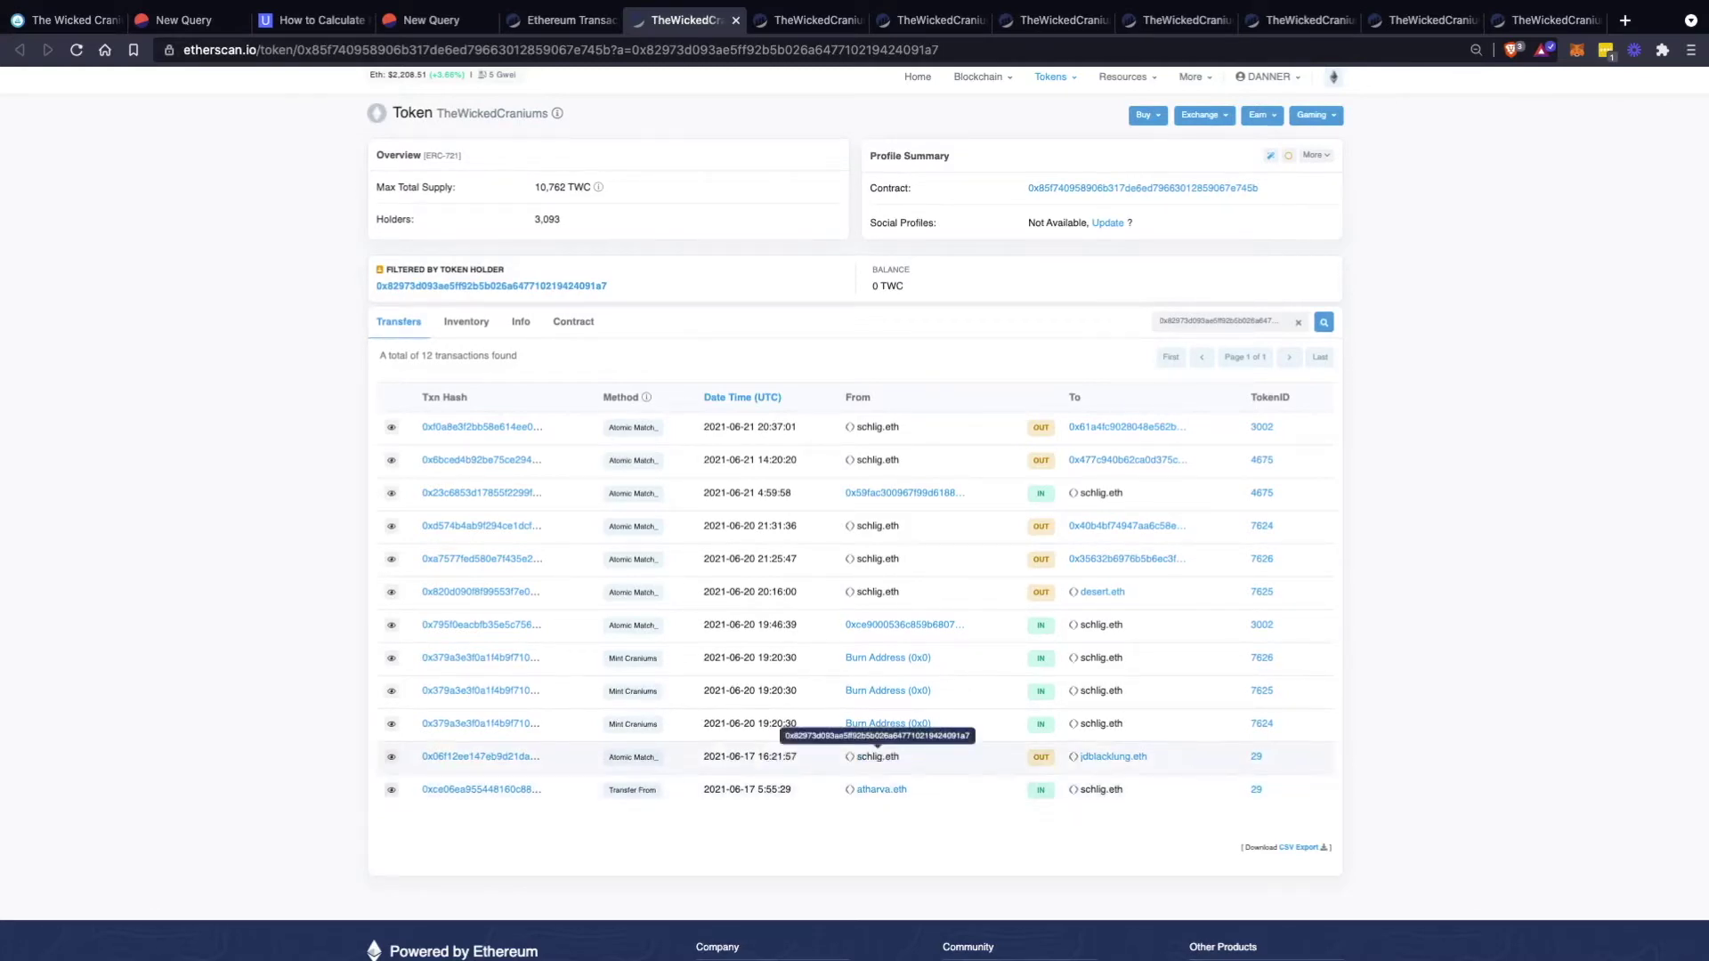
pyautogui.doubleClick(877, 757)
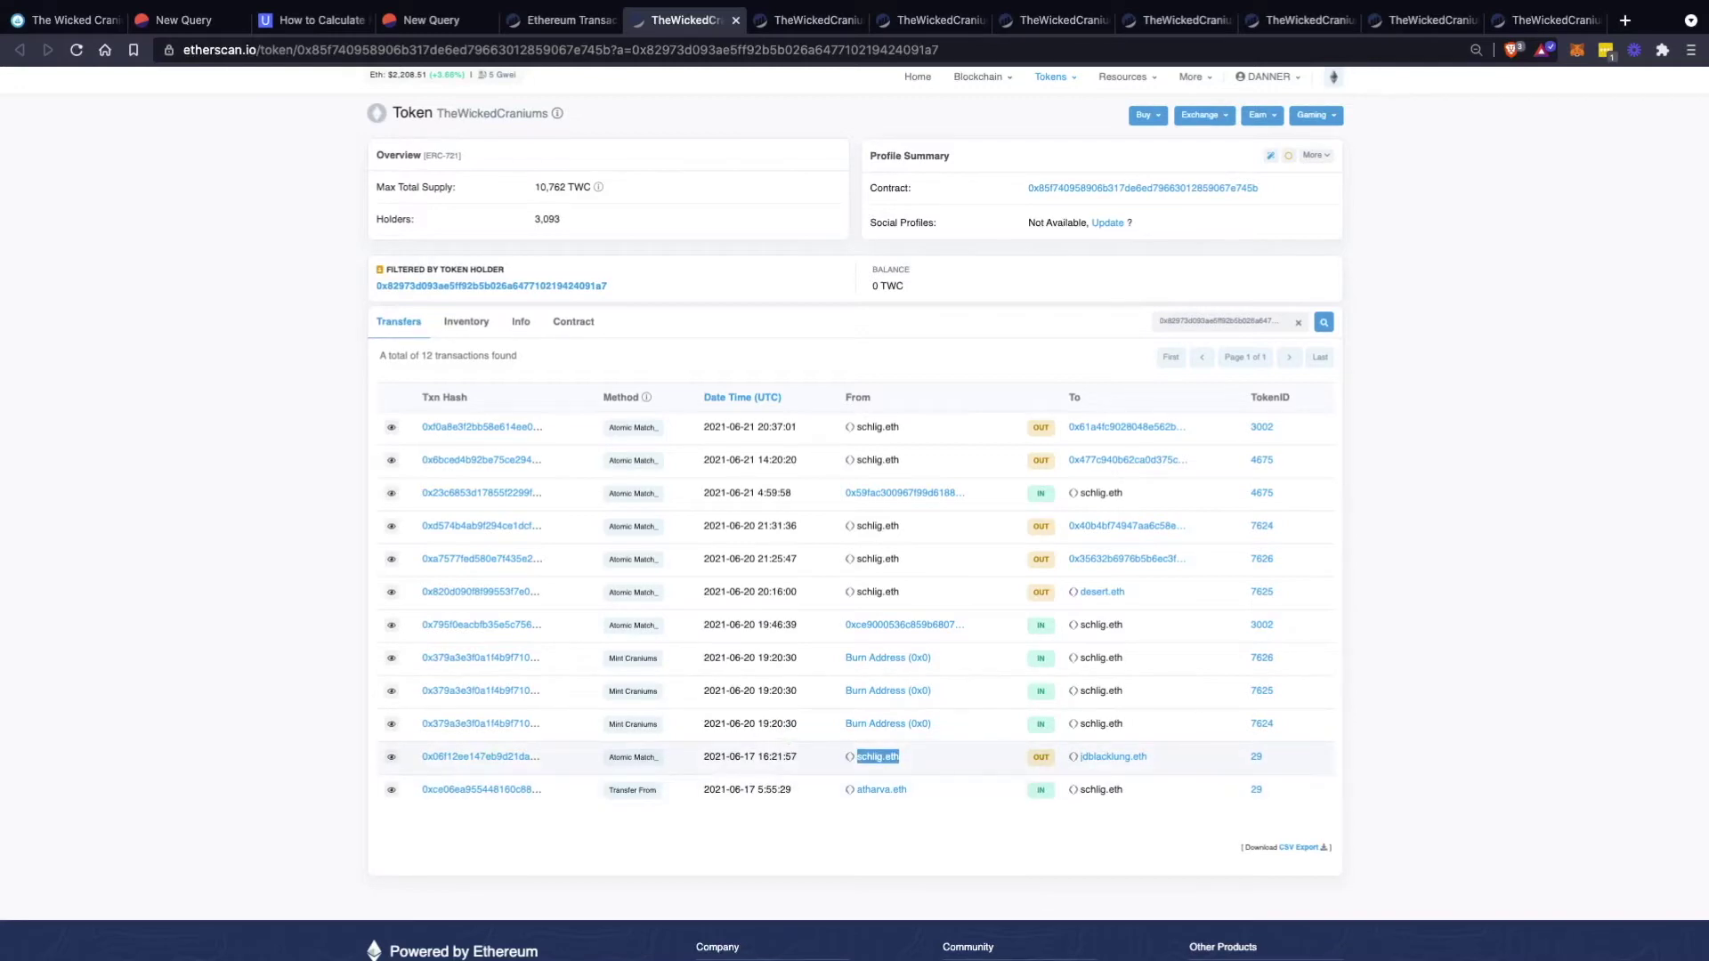
pyautogui.click(970, 827)
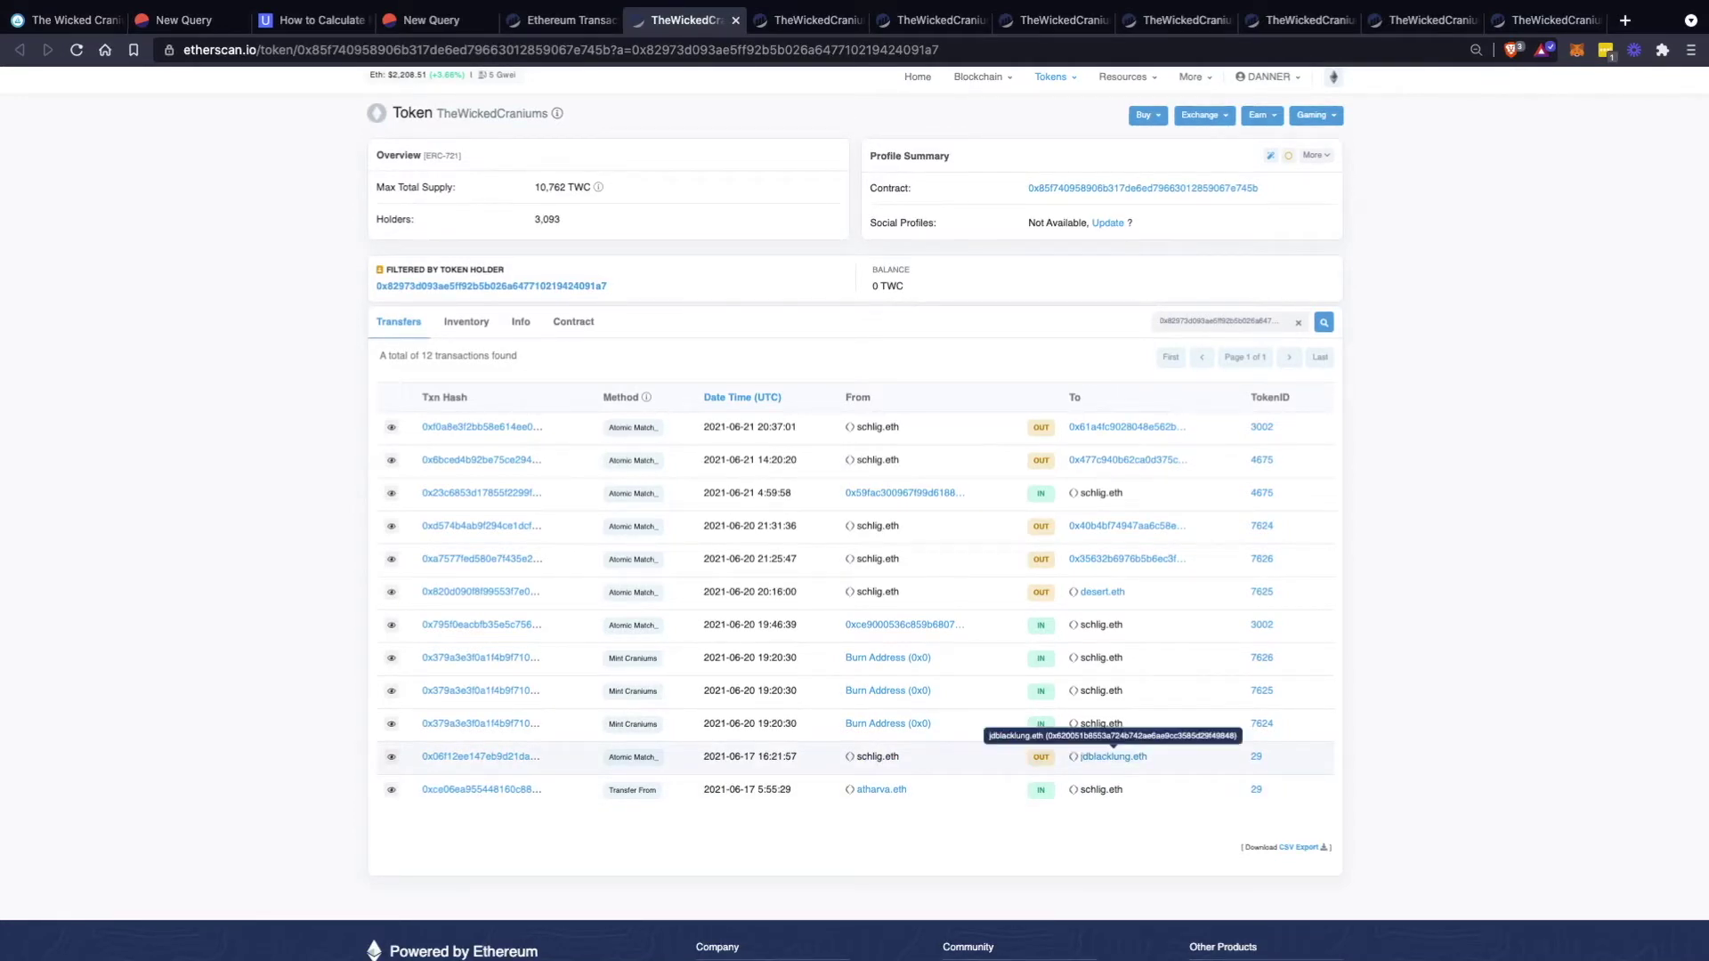
# Open the holder page of the token 29 sale's recipient and examine its earliest transfers on the second page of results
pyautogui.keyDown('super'); pyautogui.click(1112, 757); pyautogui.keyUp('super')
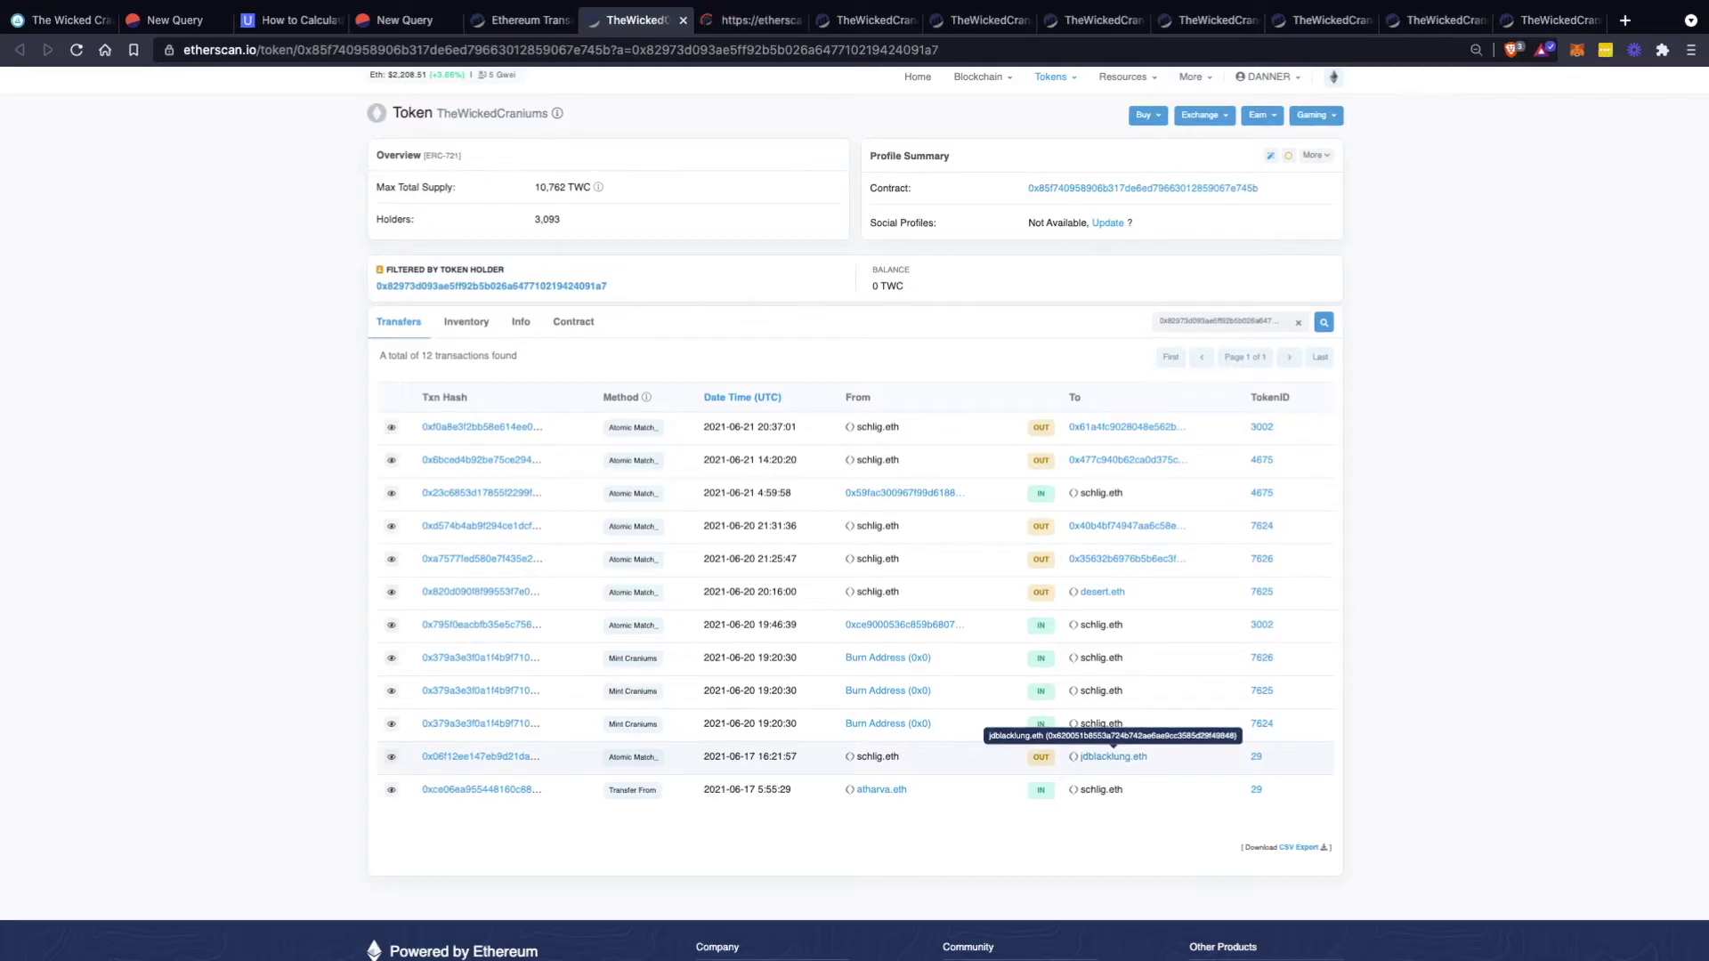
pyautogui.doubleClick(877, 756)
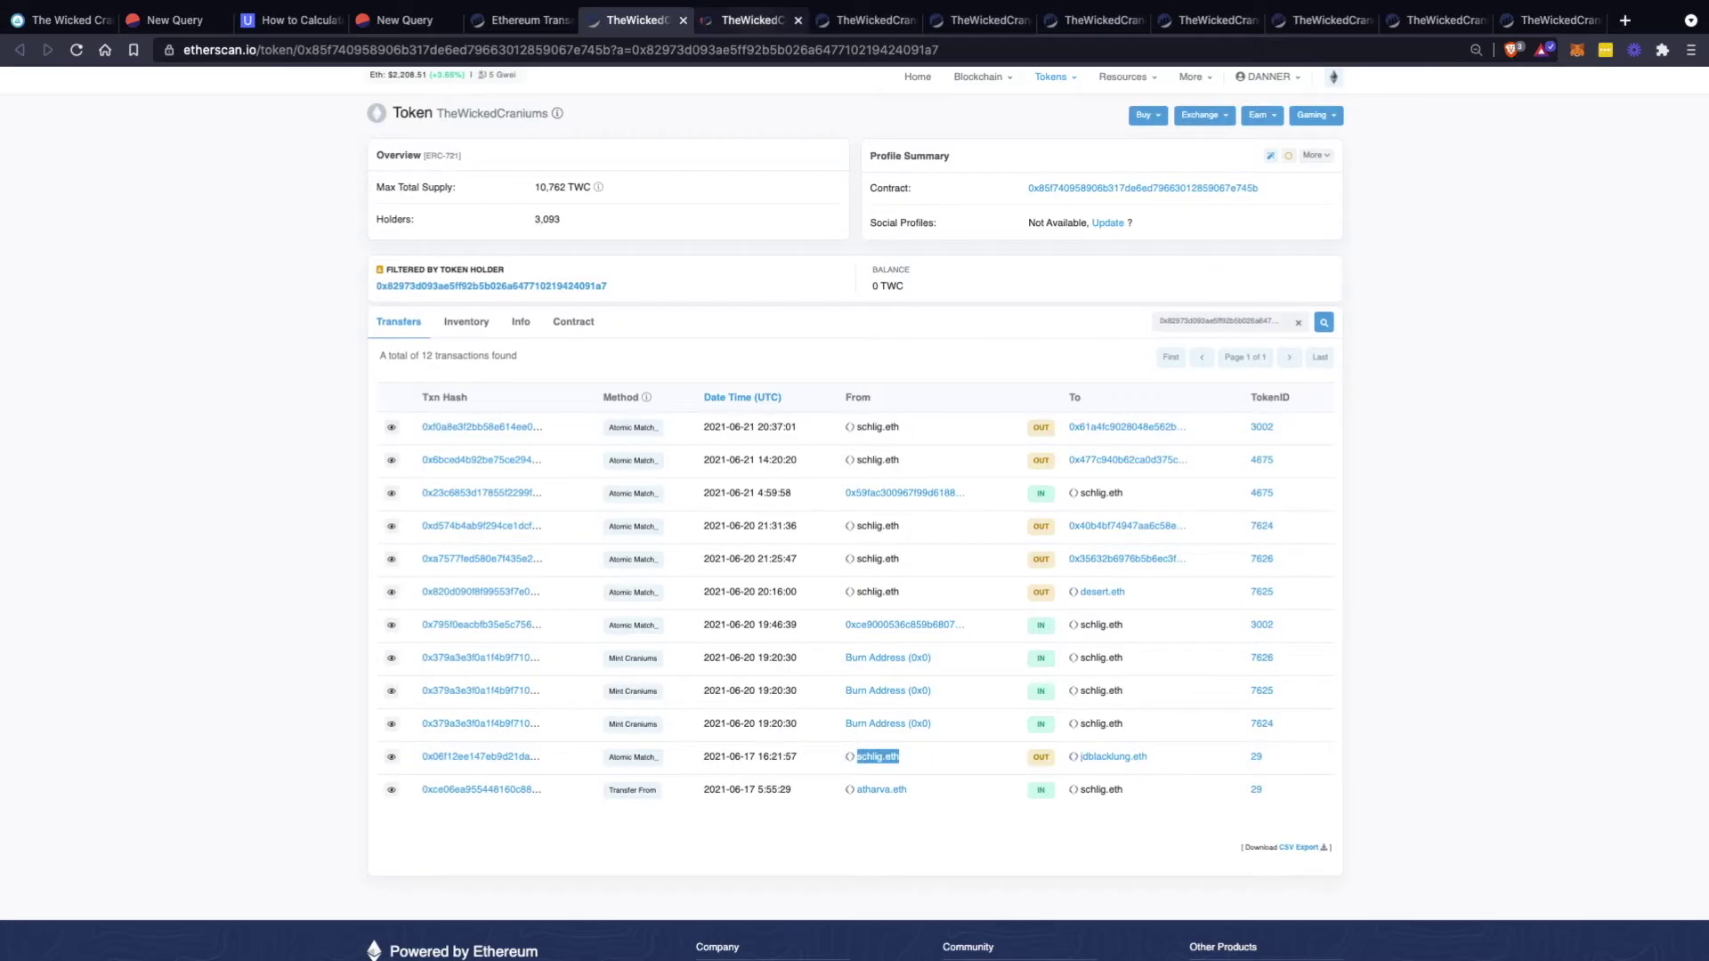
pyautogui.click(752, 19)
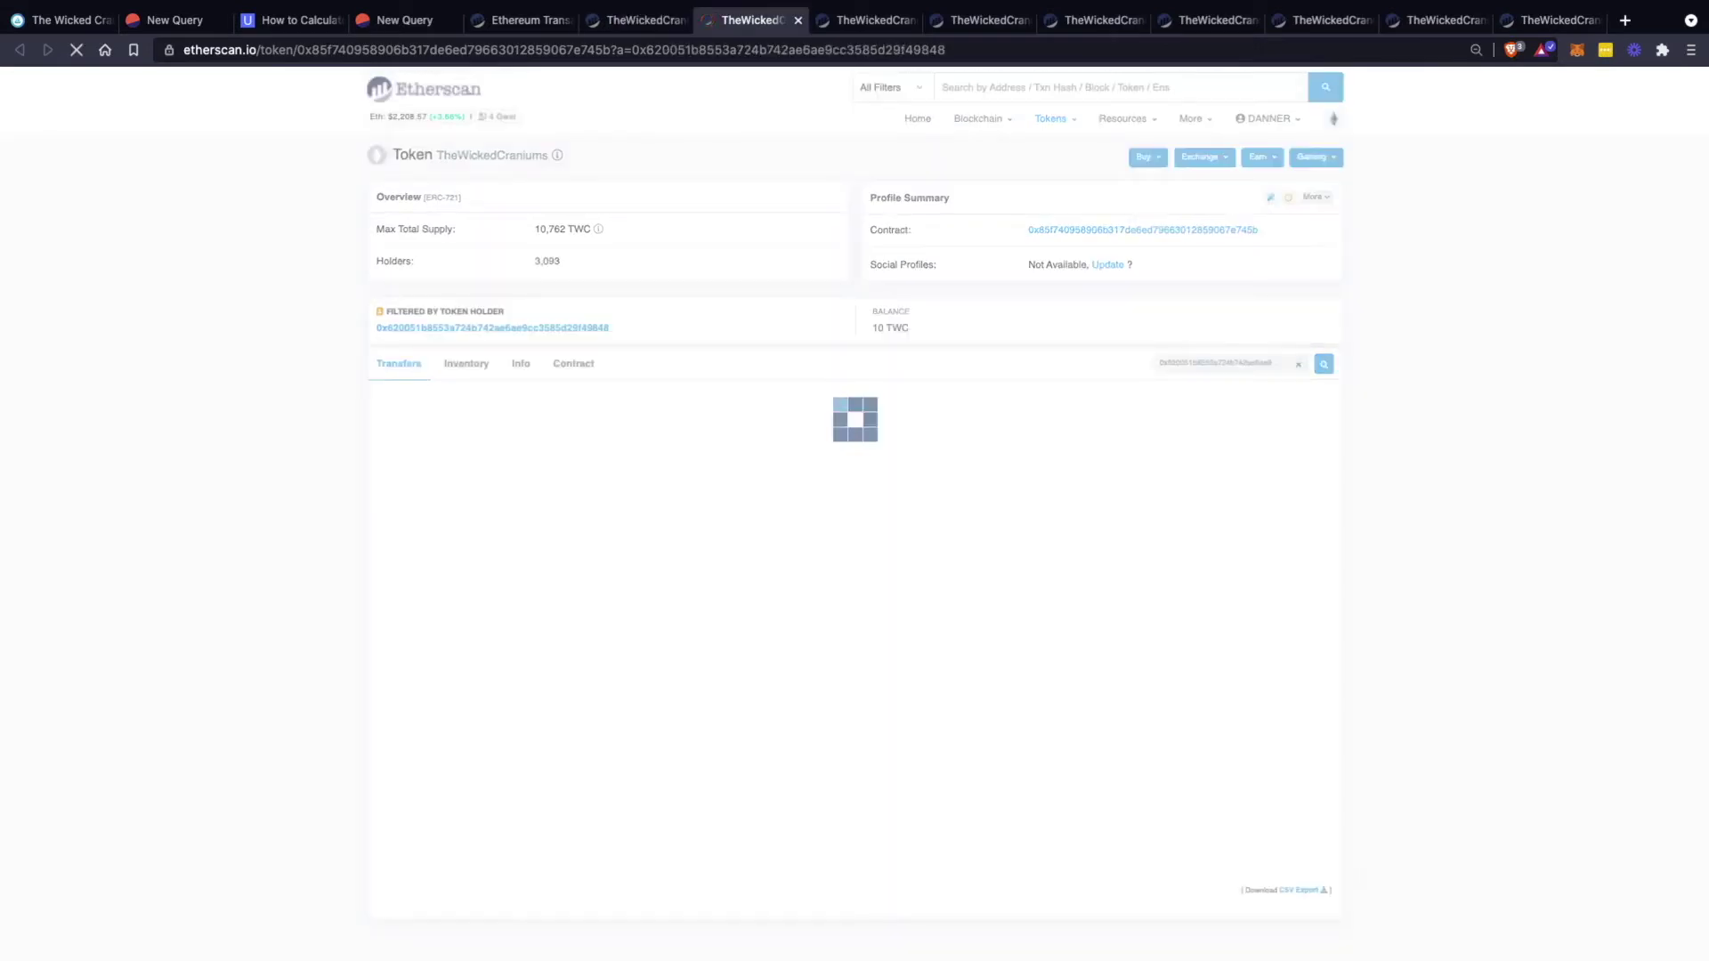
pyautogui.scroll(-8, 854, 517)
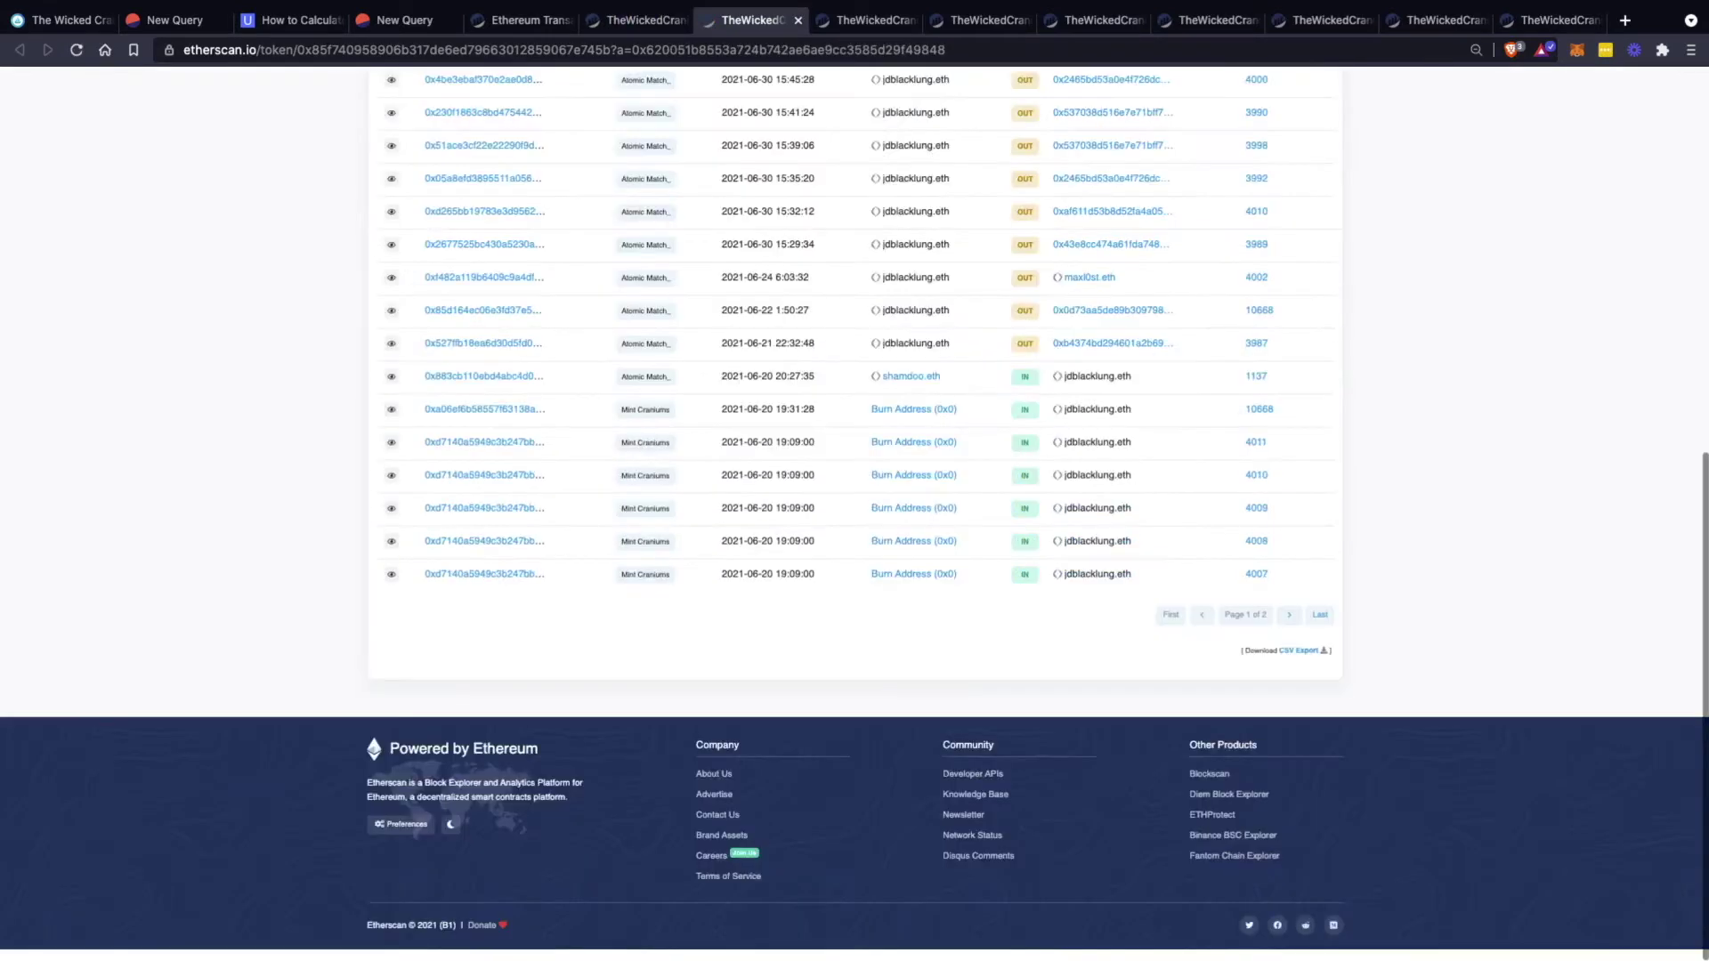
pyautogui.click(1289, 627)
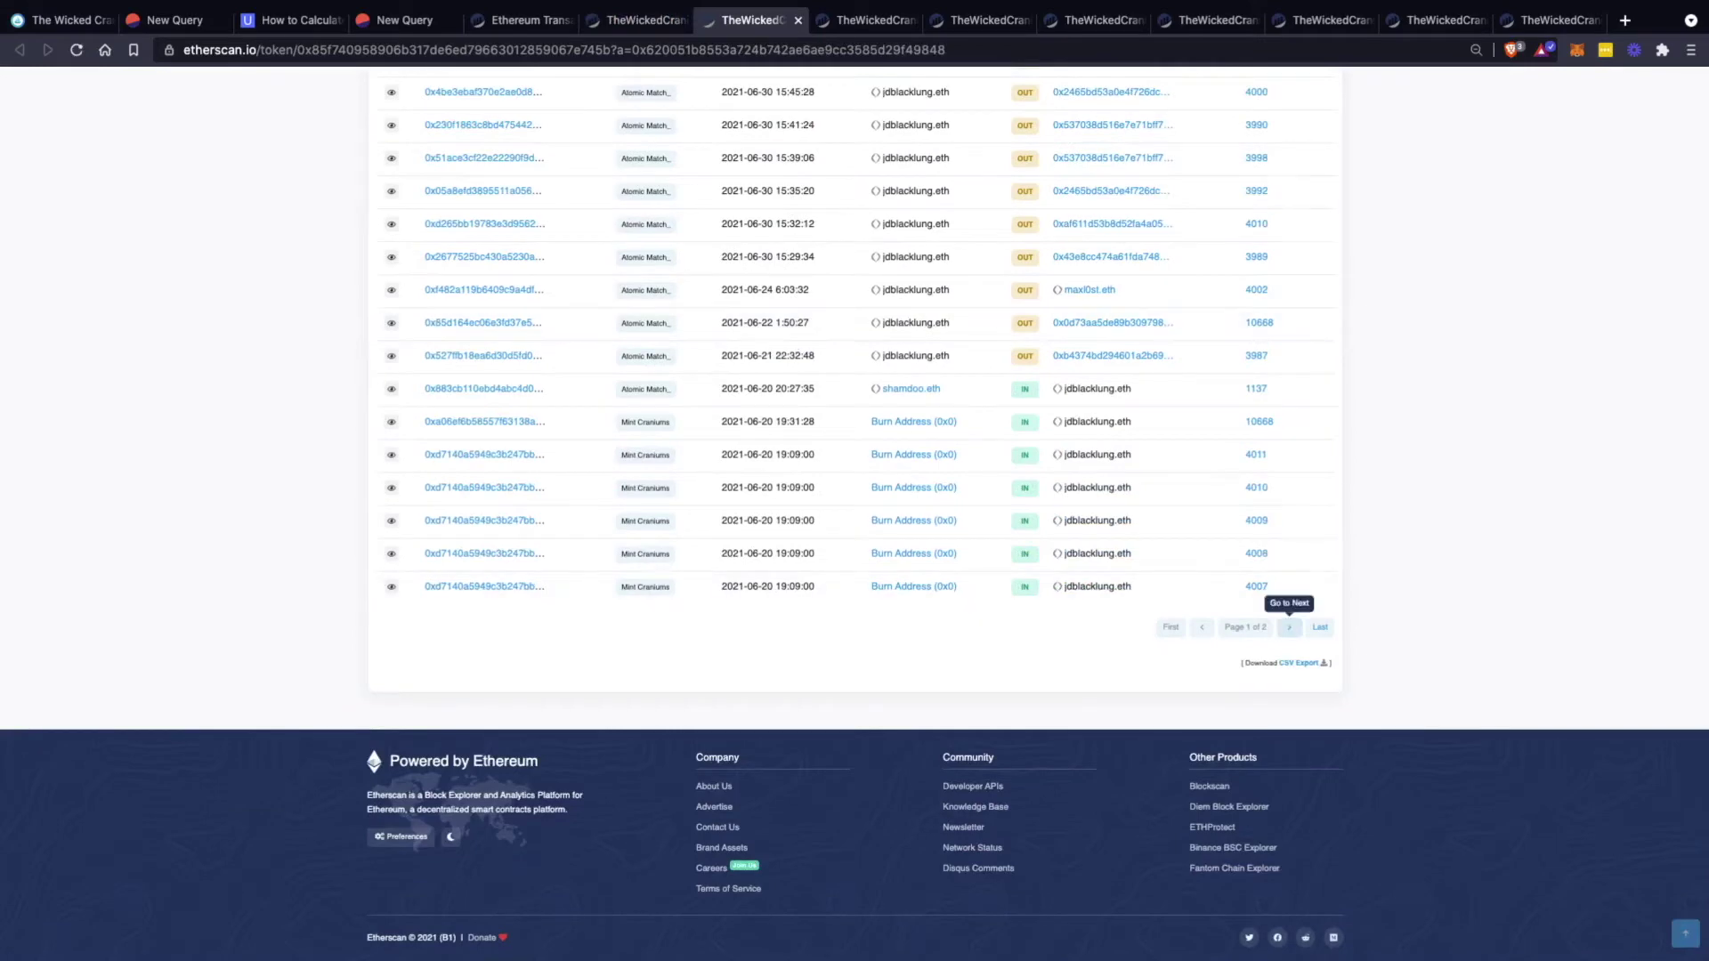
pyautogui.scroll(-2, 855, 500)
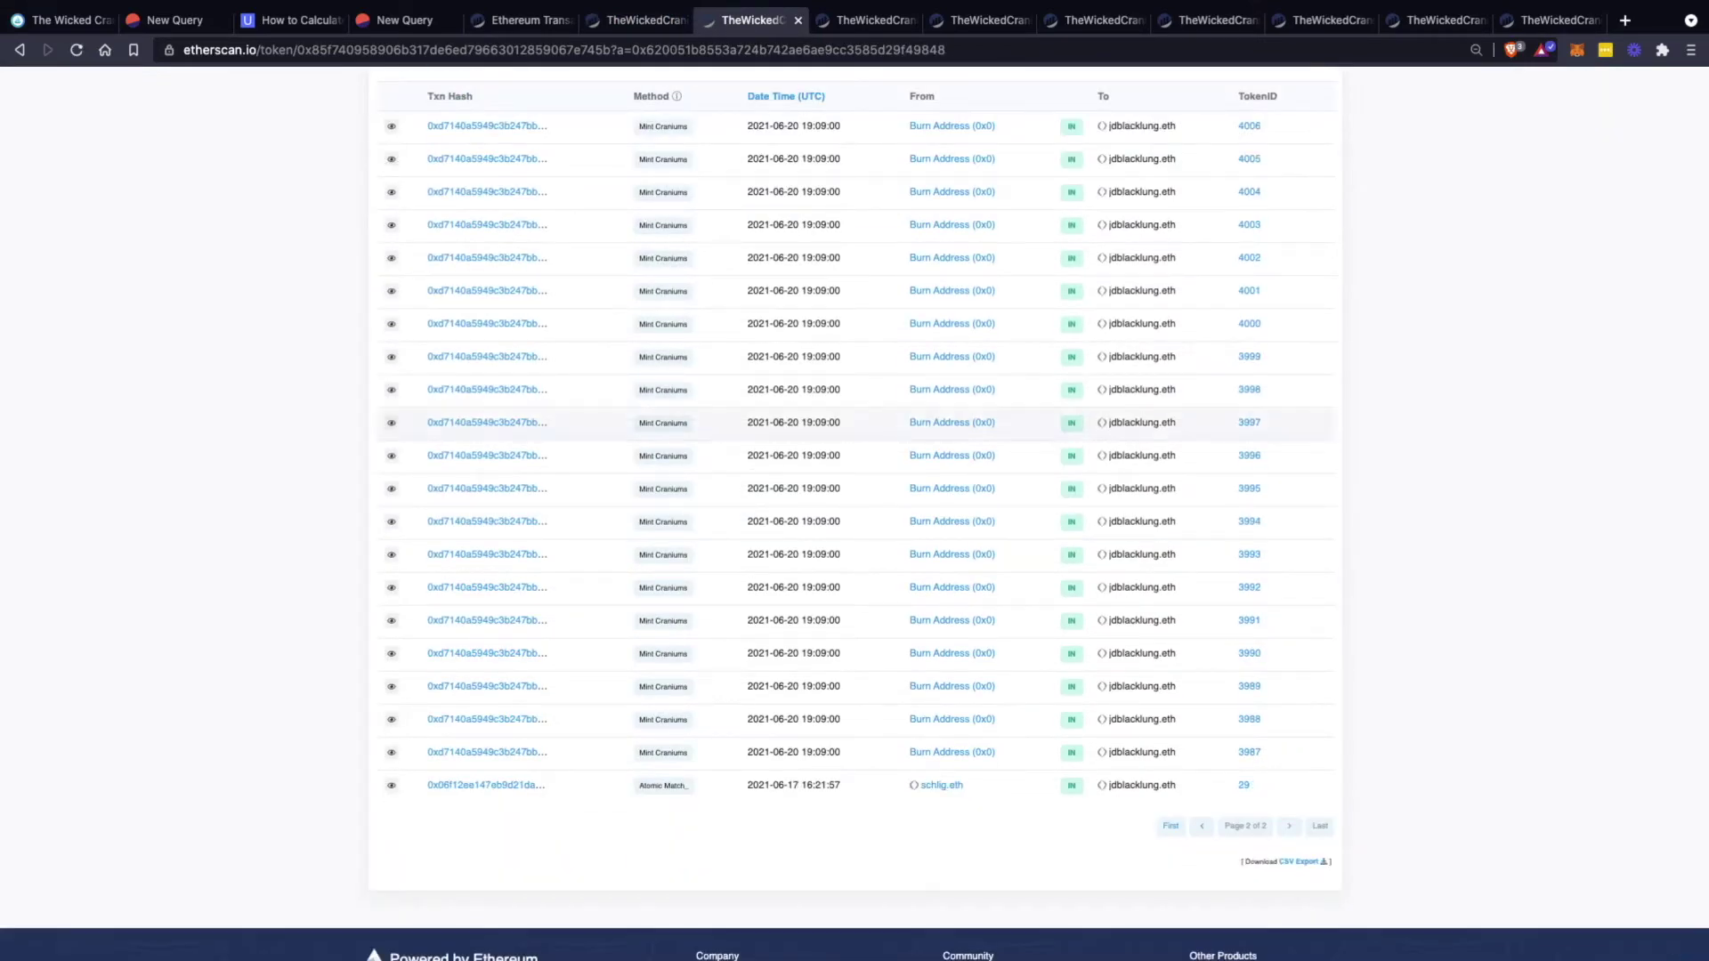
pyautogui.scroll(4, 855, 517)
# Follow the source of the seller's incoming token 29 transfer to its address page and examine the Ether balance, value and transactions
pyautogui.hotkey('ctrl', 'shift', 'Tab')
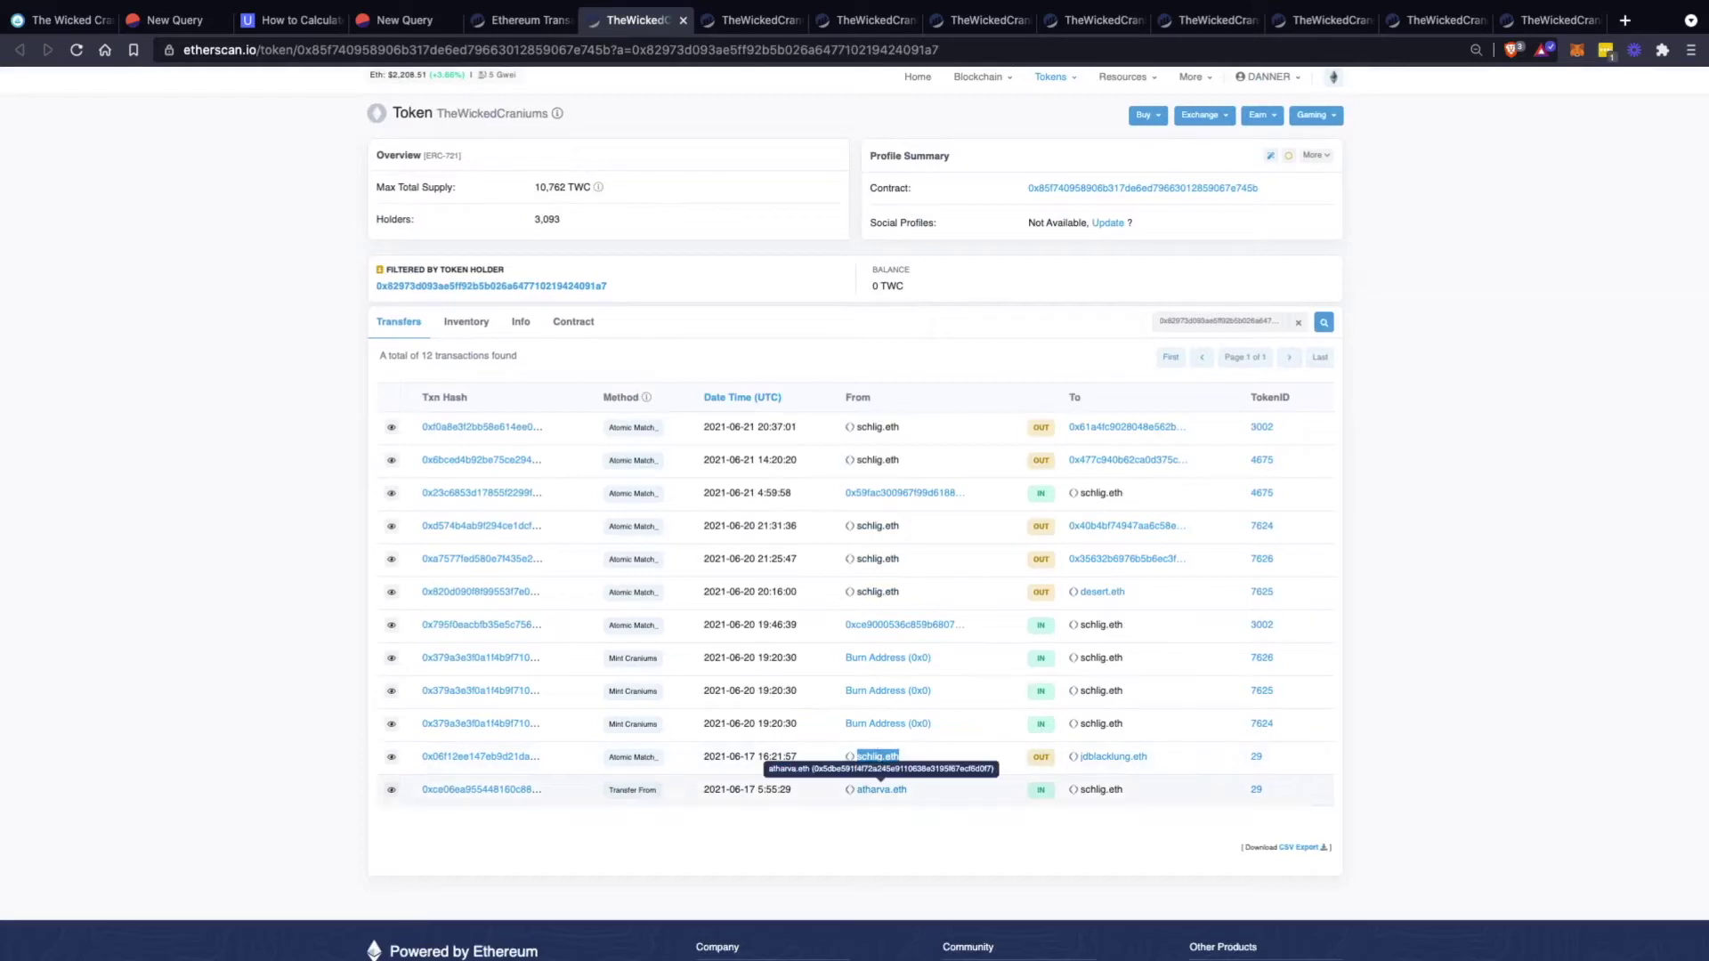
pyautogui.keyDown('super'); pyautogui.click(881, 789); pyautogui.keyUp('super')
pyautogui.click(805, 20)
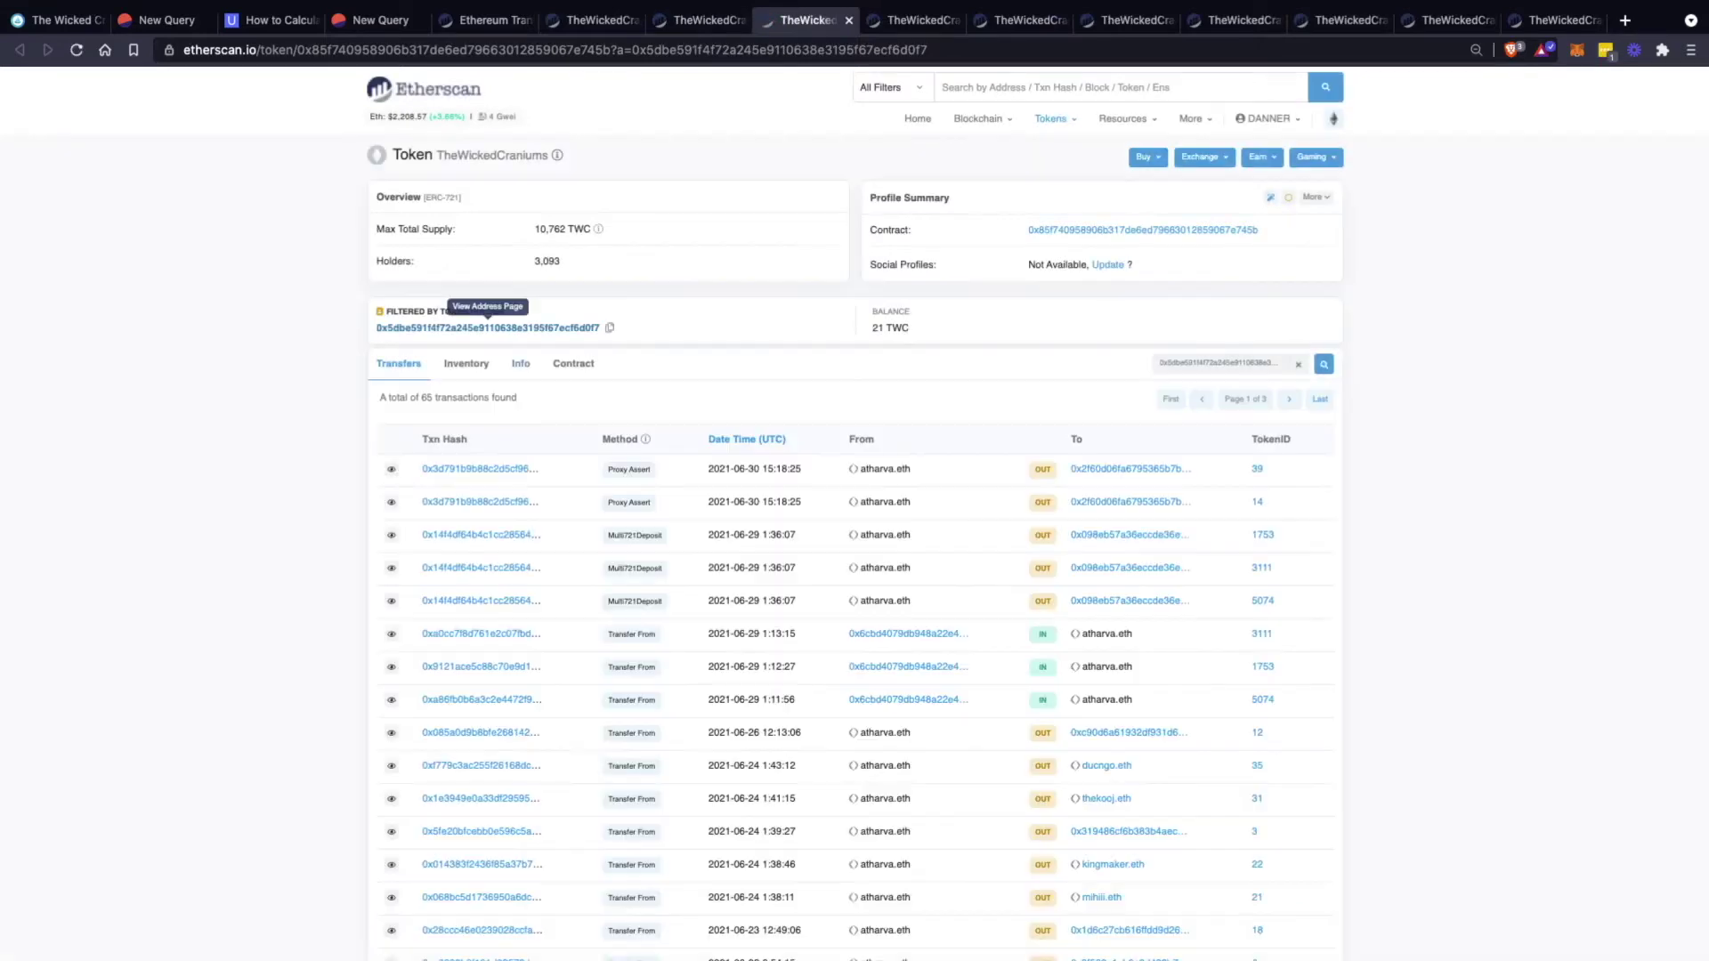
pyautogui.click(488, 327)
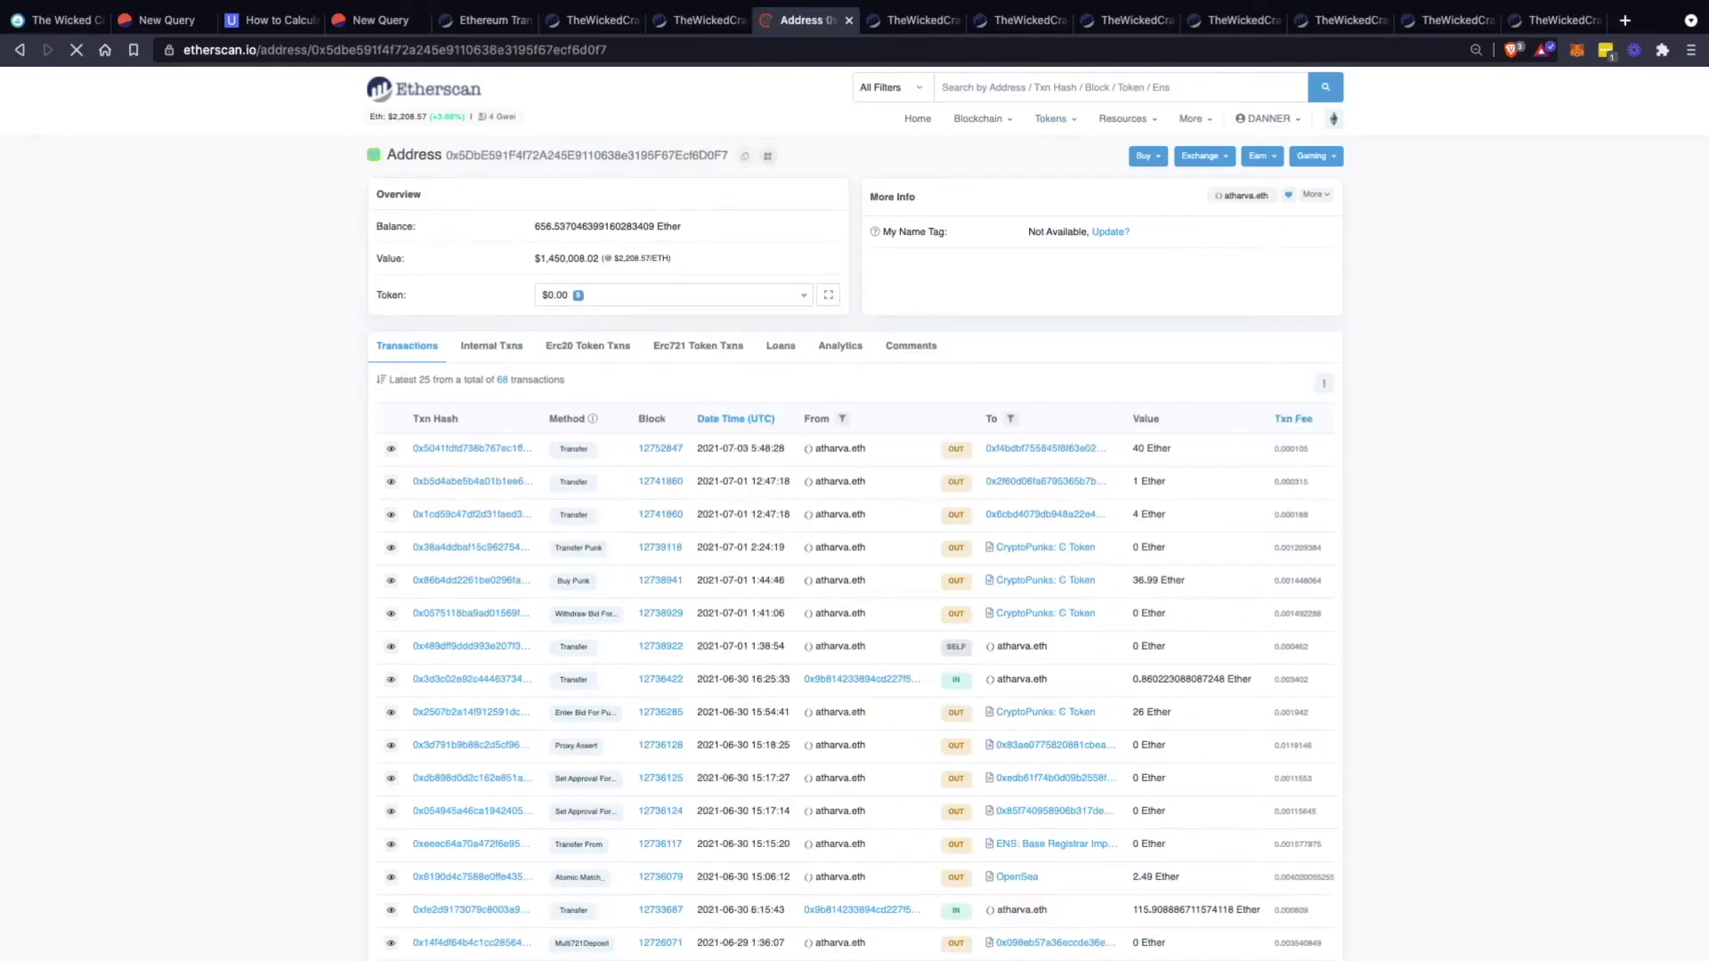
pyautogui.doubleClick(570, 258)
pyautogui.click(570, 258)
pyautogui.scroll(-1, 854, 535)
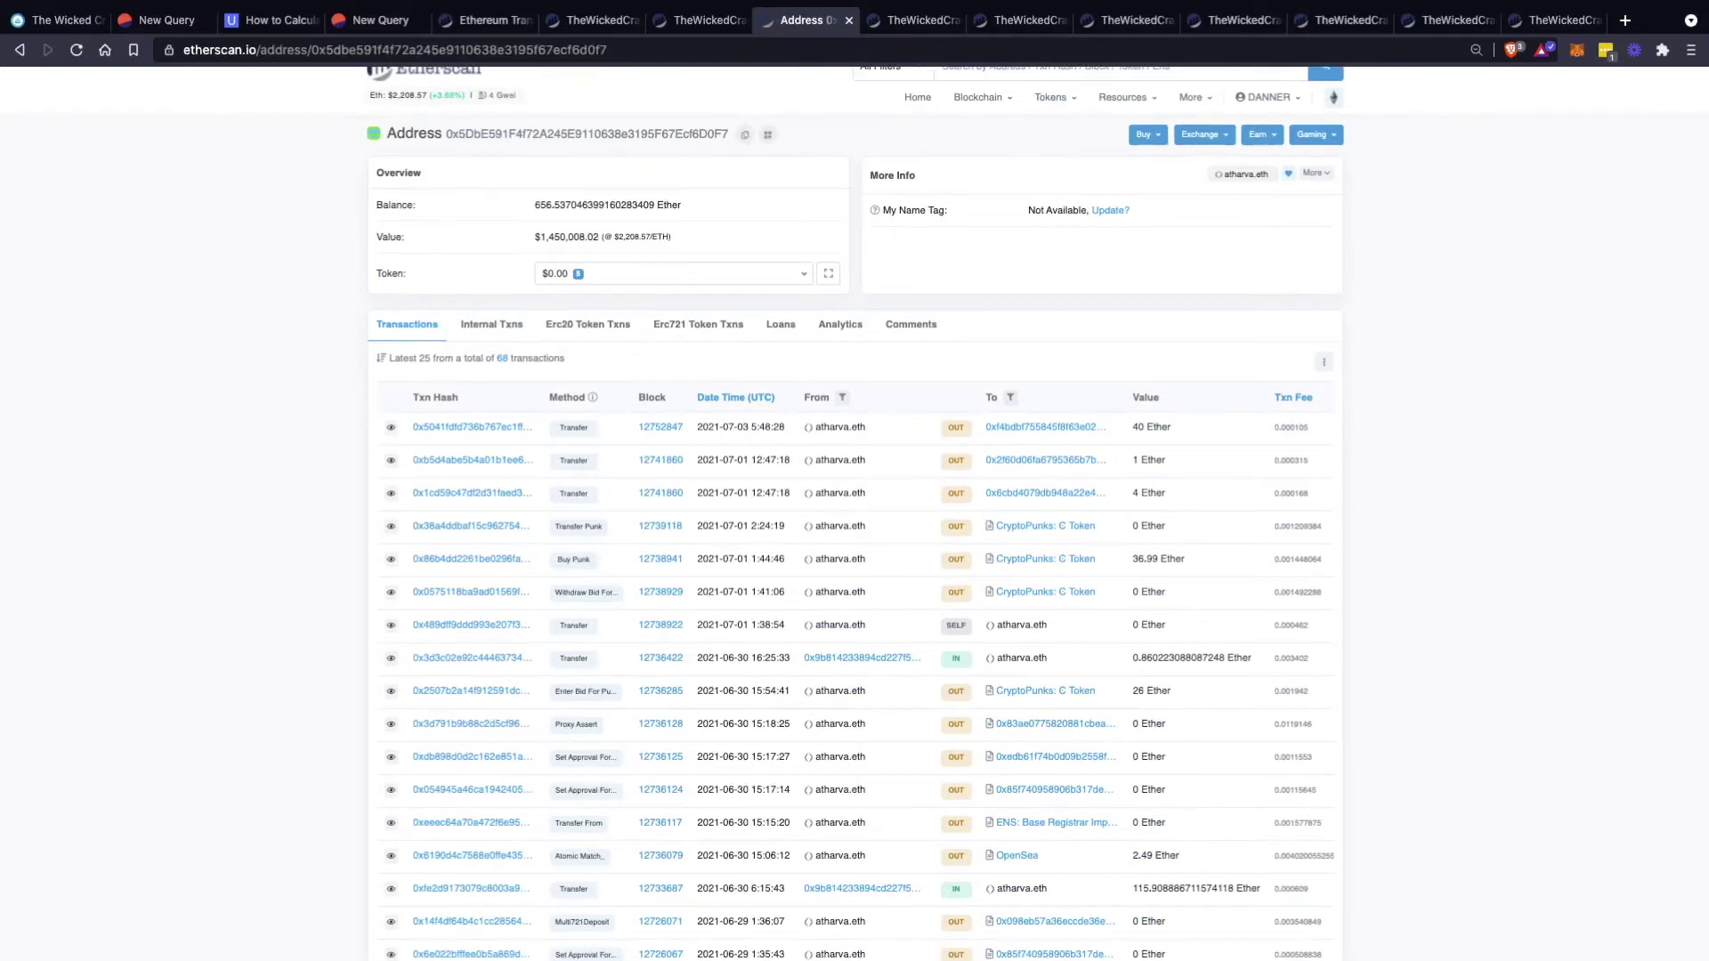
pyautogui.scroll(-2, 854, 512)
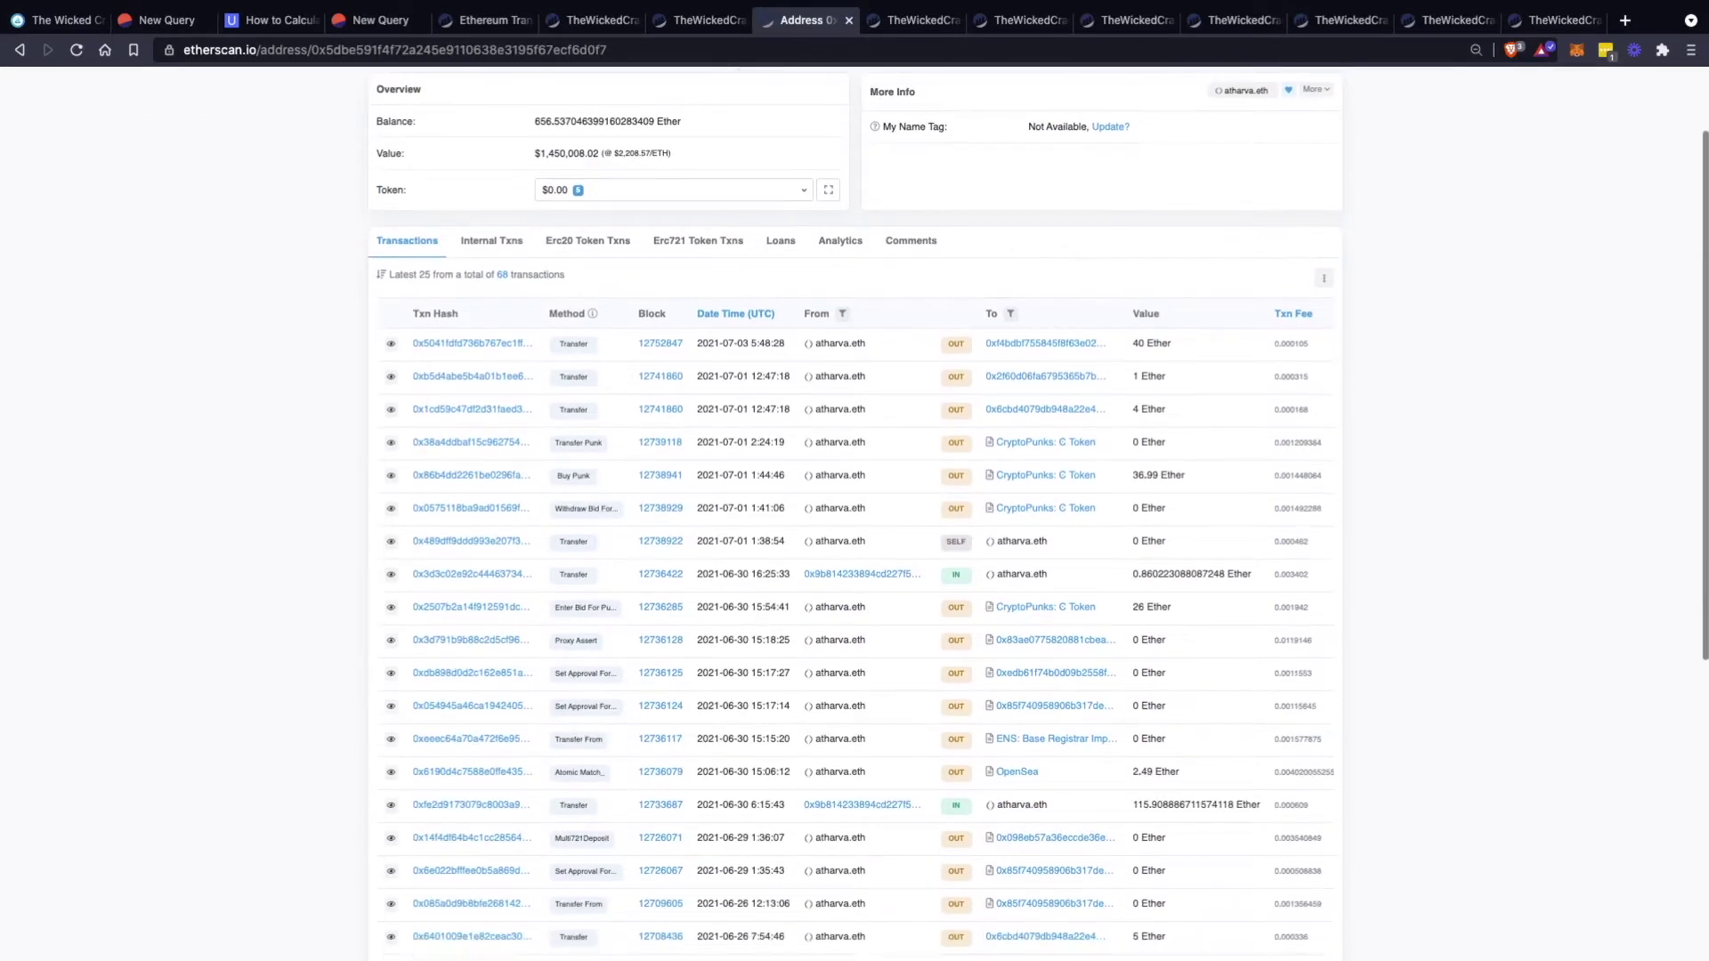
# List the address's token holdings and open both WickedCraniums (WKD) entries on separate pages
pyautogui.click(674, 189)
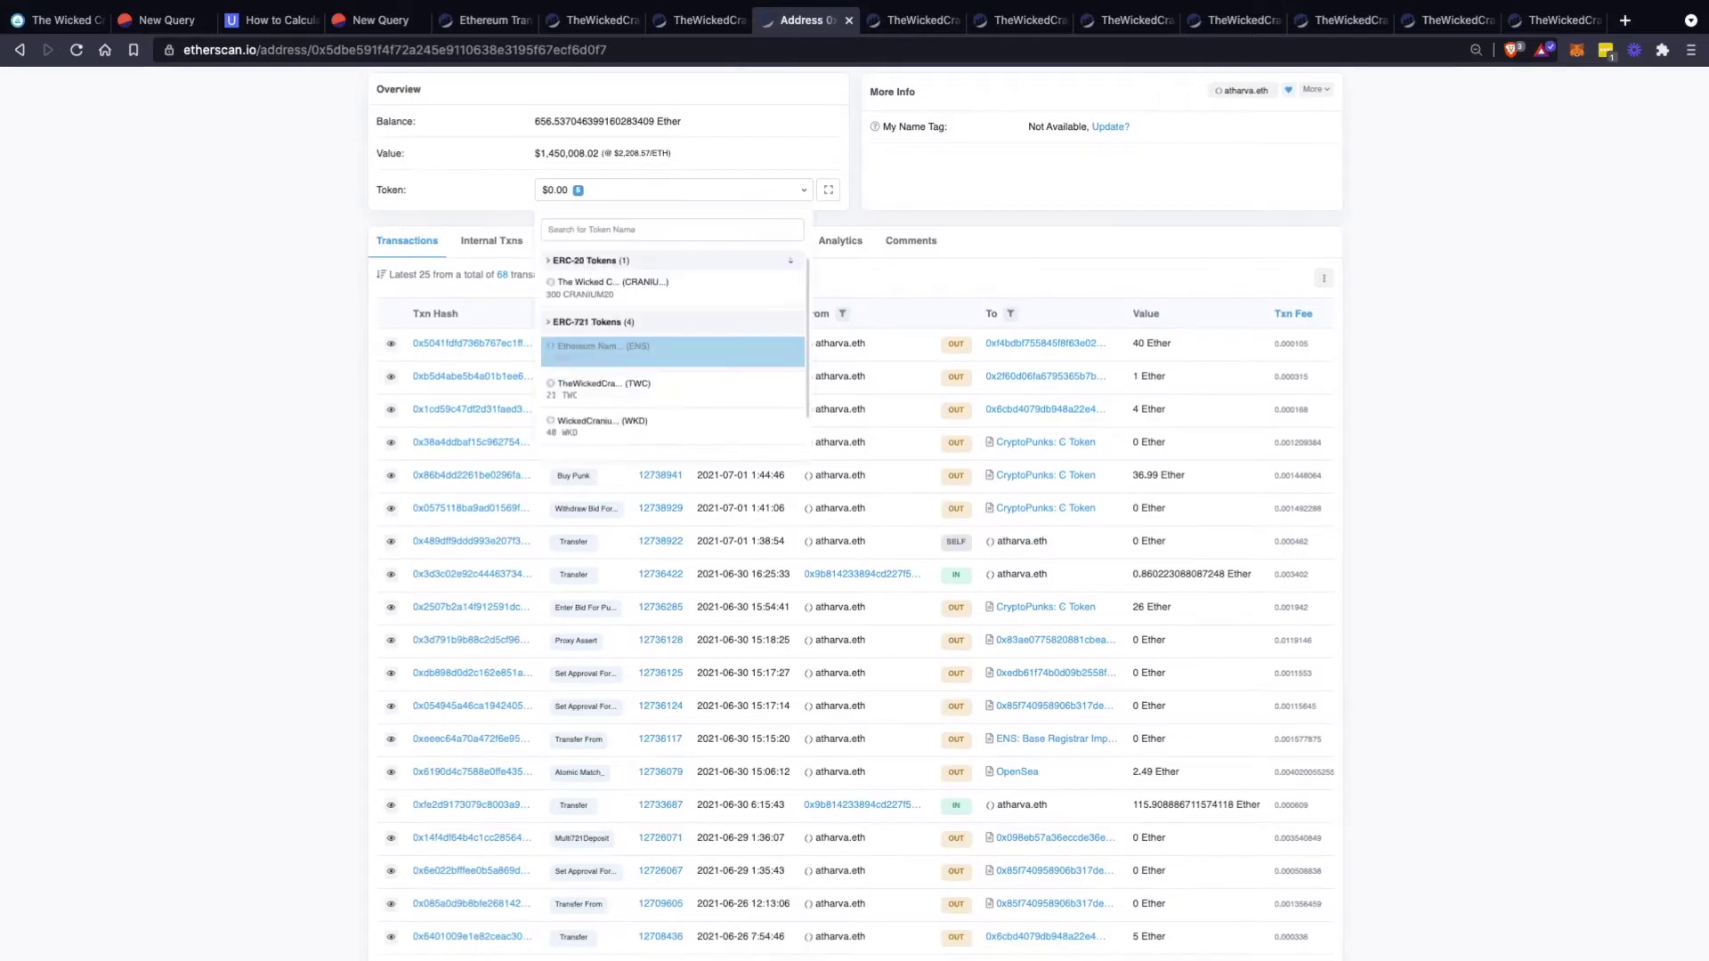
pyautogui.scroll(-1, 674, 410)
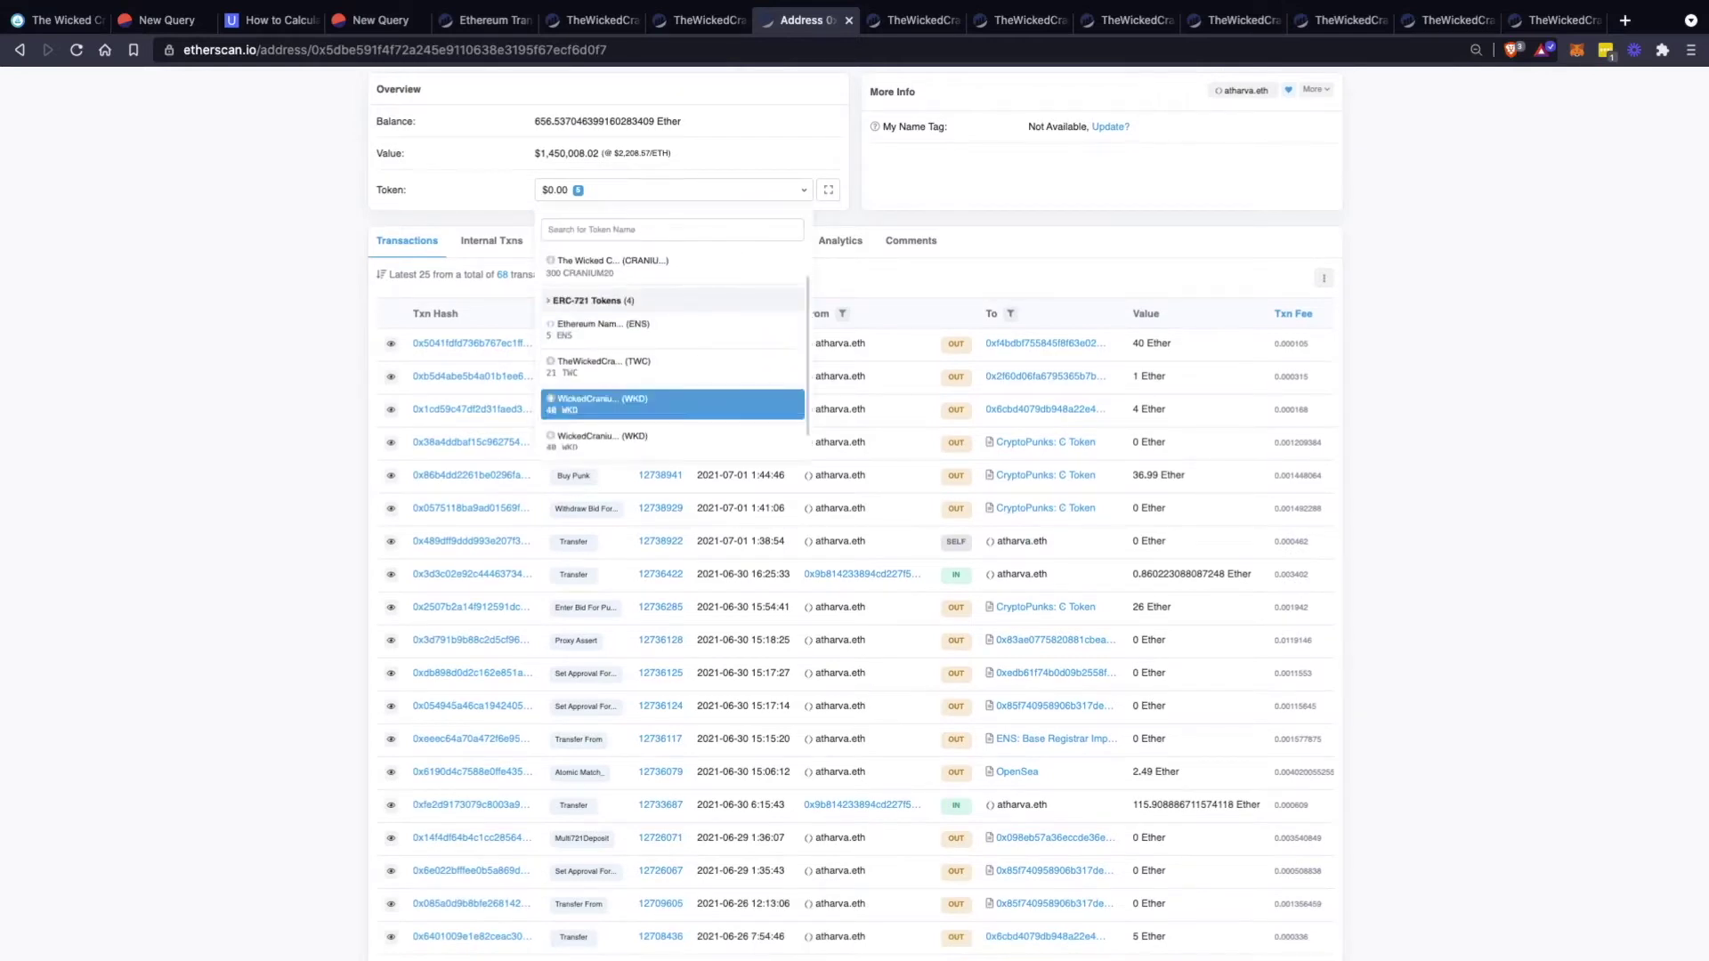
pyautogui.scroll(-1, 674, 406)
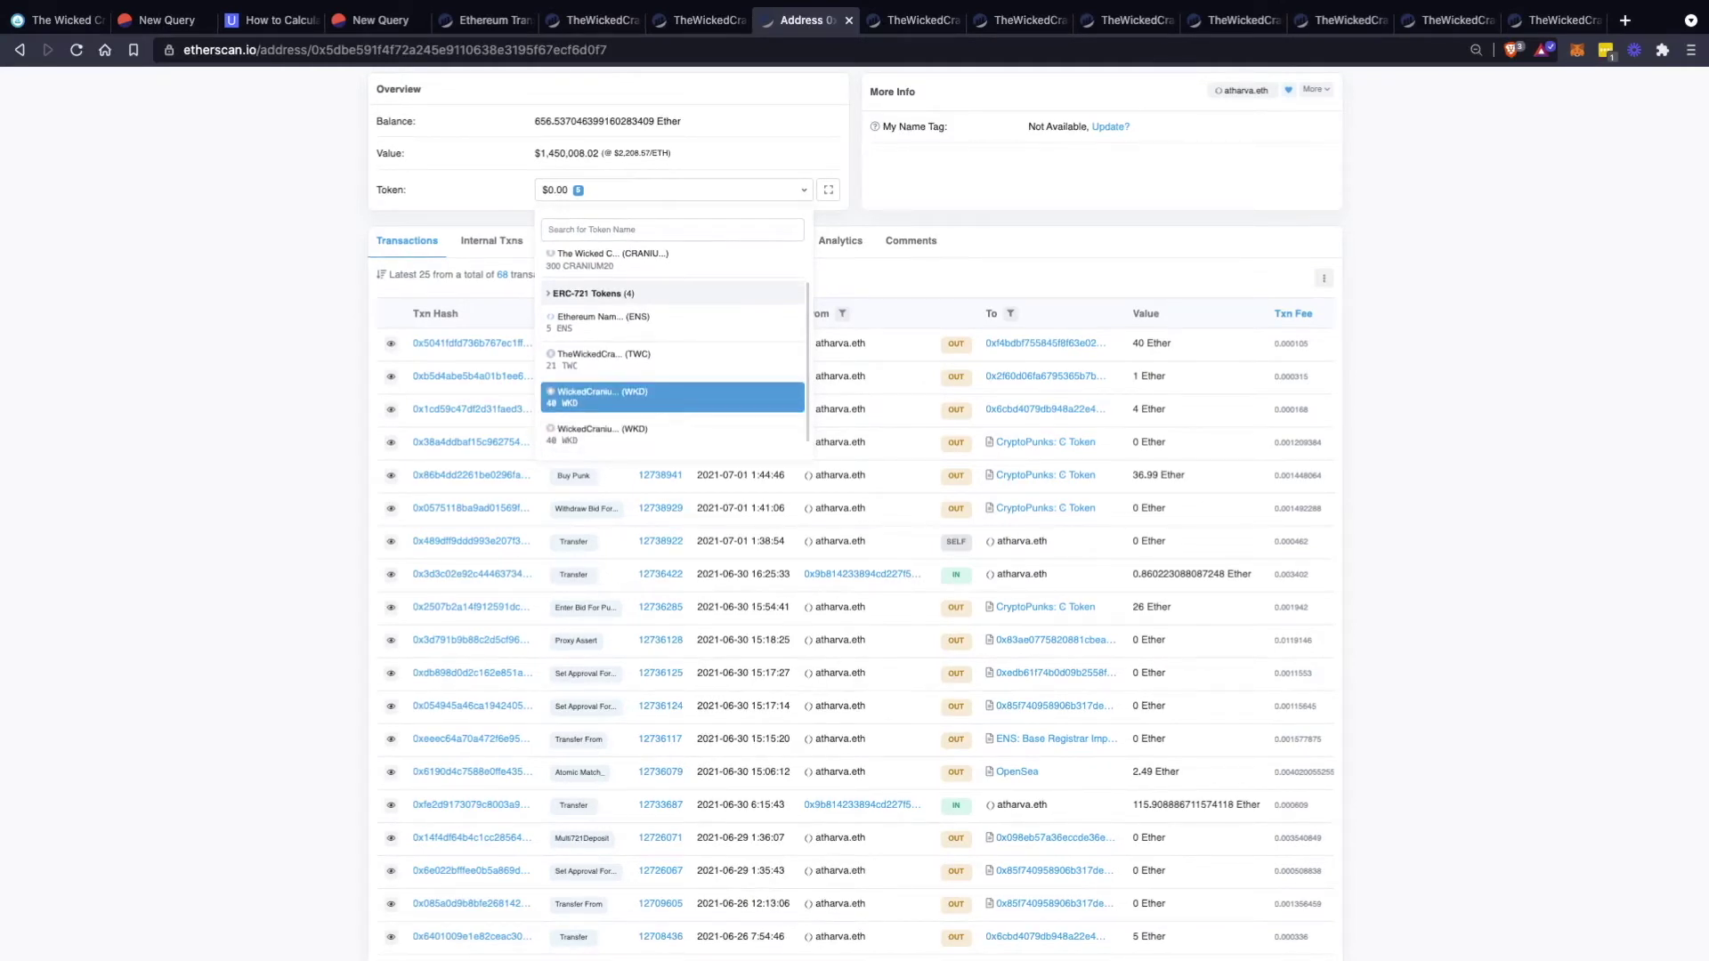
pyautogui.keyDown('super'); pyautogui.click(674, 397); pyautogui.keyUp('super')
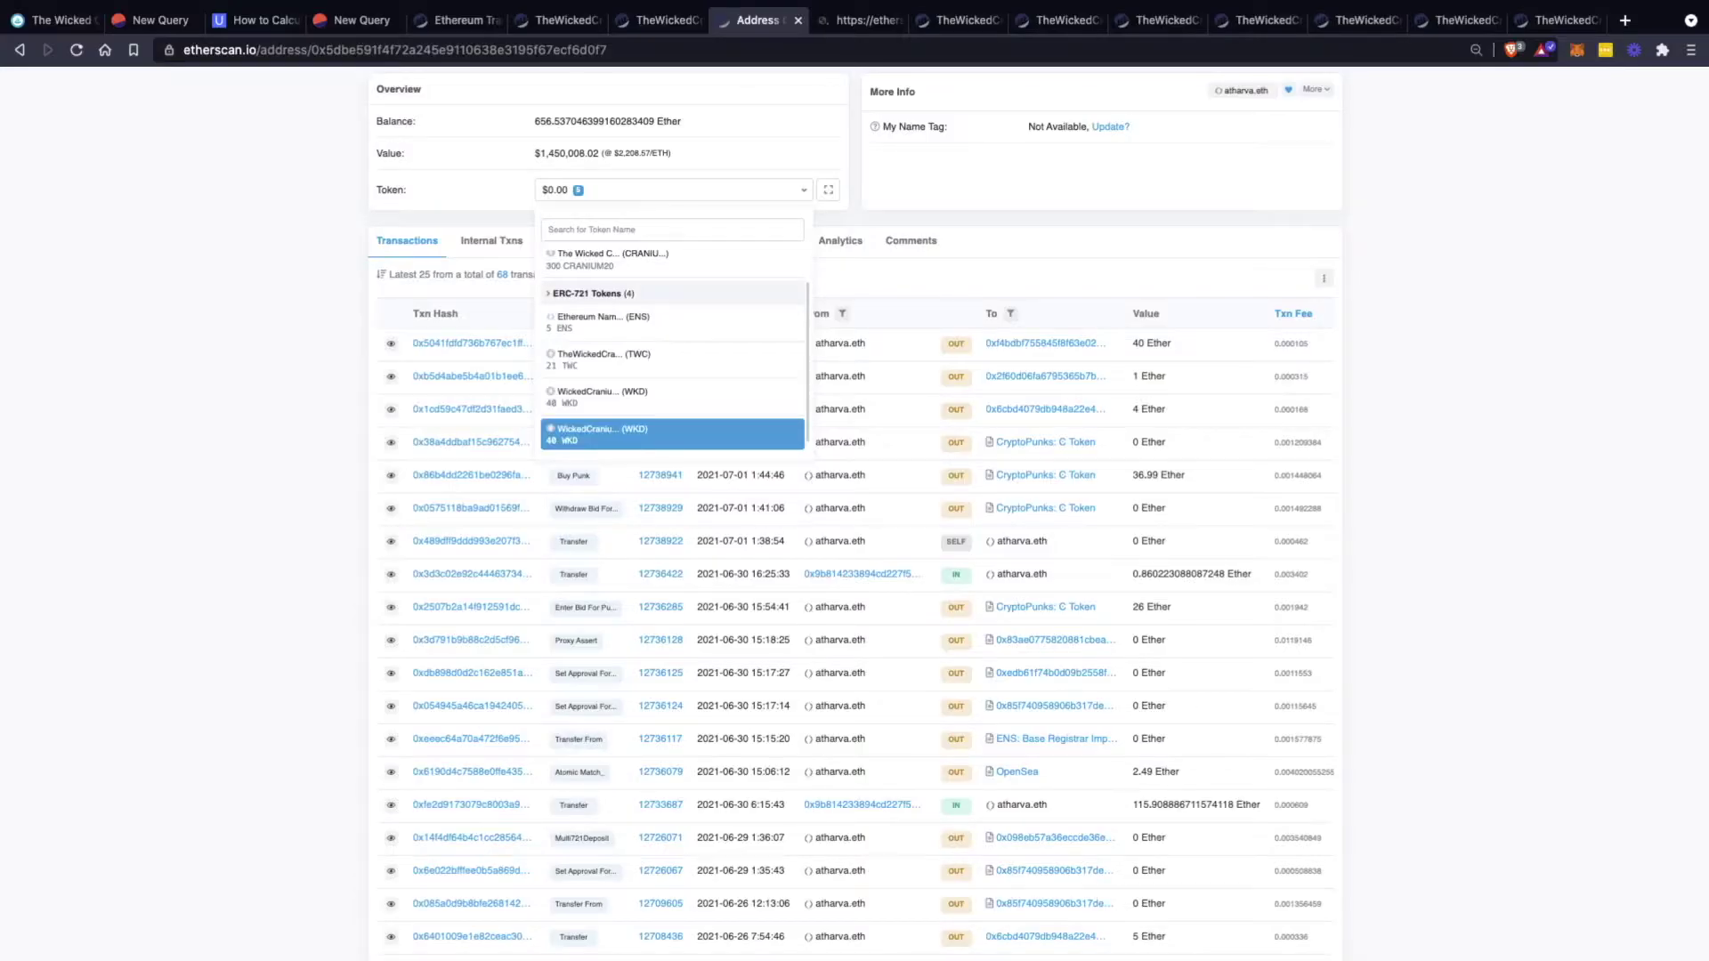
pyautogui.keyDown('super'); pyautogui.click(674, 435); pyautogui.keyUp('super')
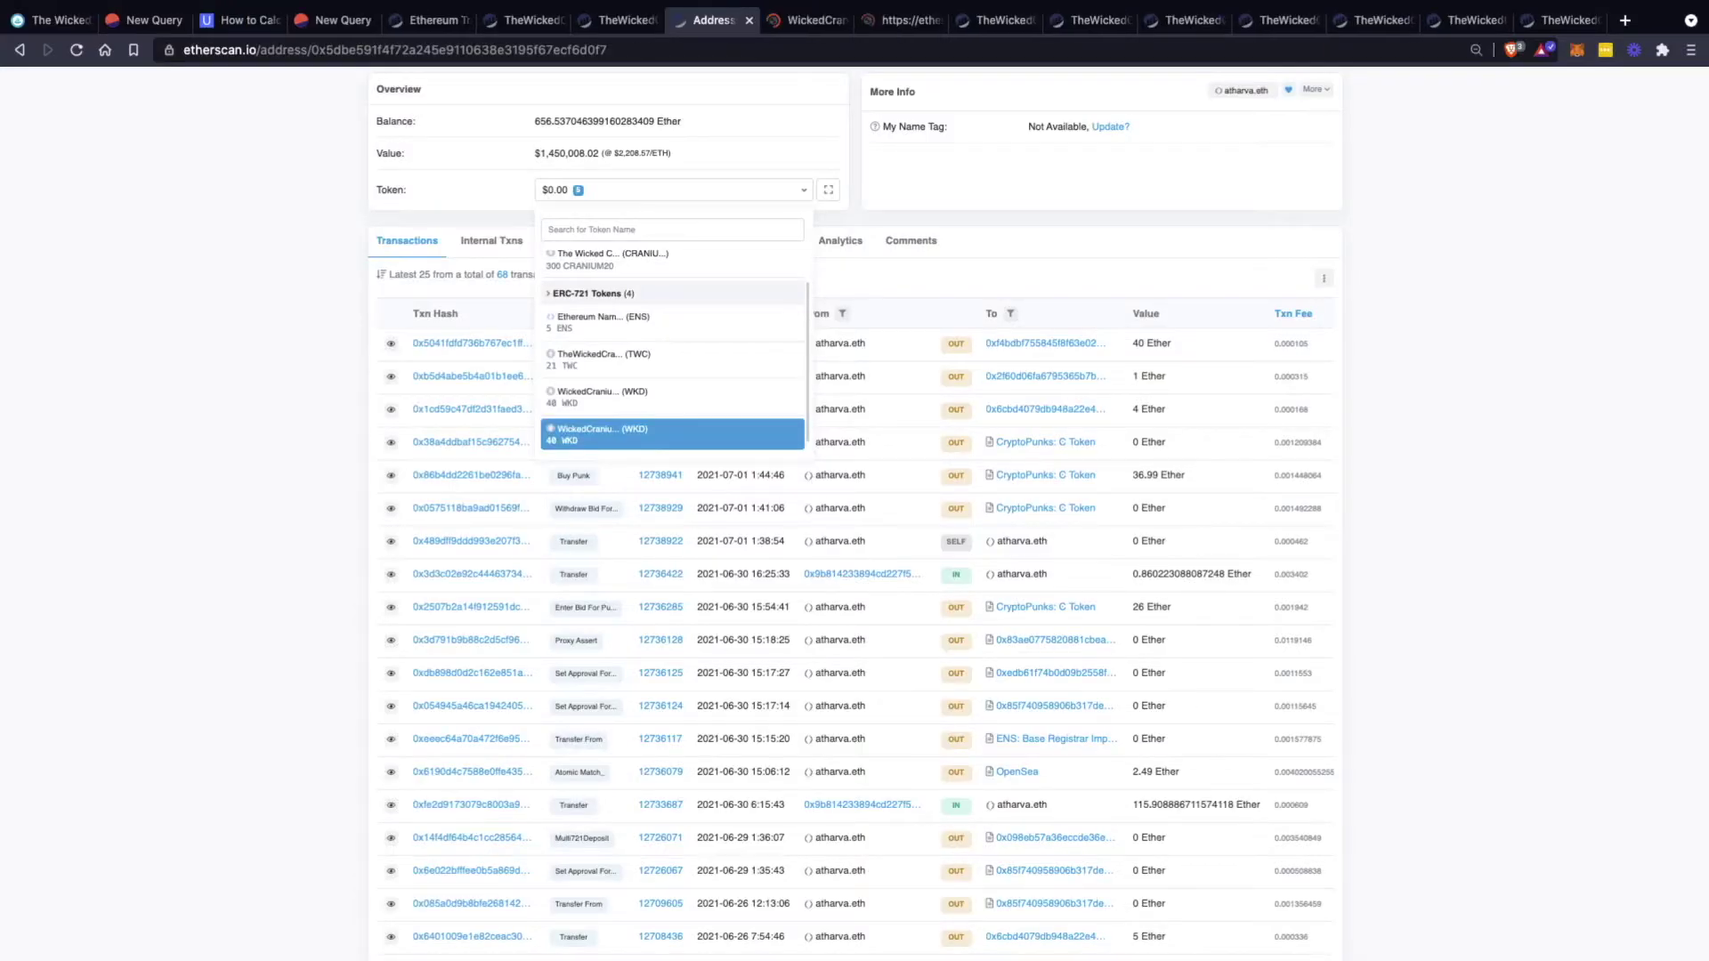
pyautogui.click(303, 446)
# Look through the address's transactions and open the Transfer Punk transaction dated 2021-07-01
pyautogui.scroll(-2, 480, 674)
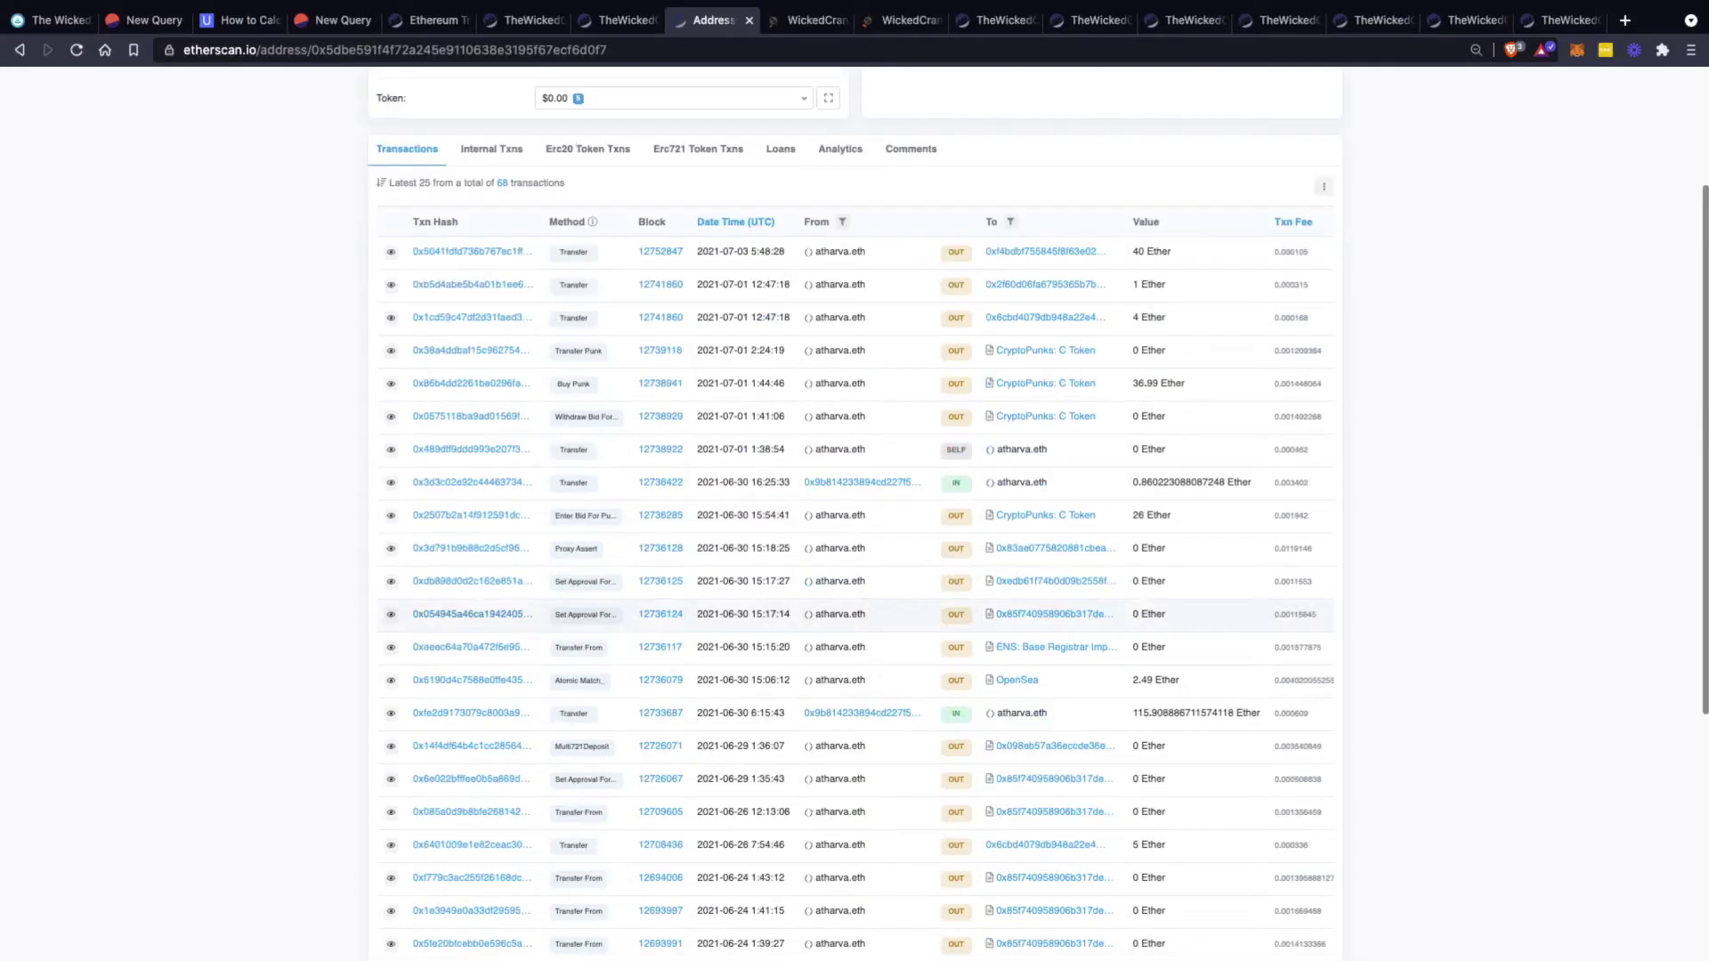
pyautogui.scroll(-1, 480, 614)
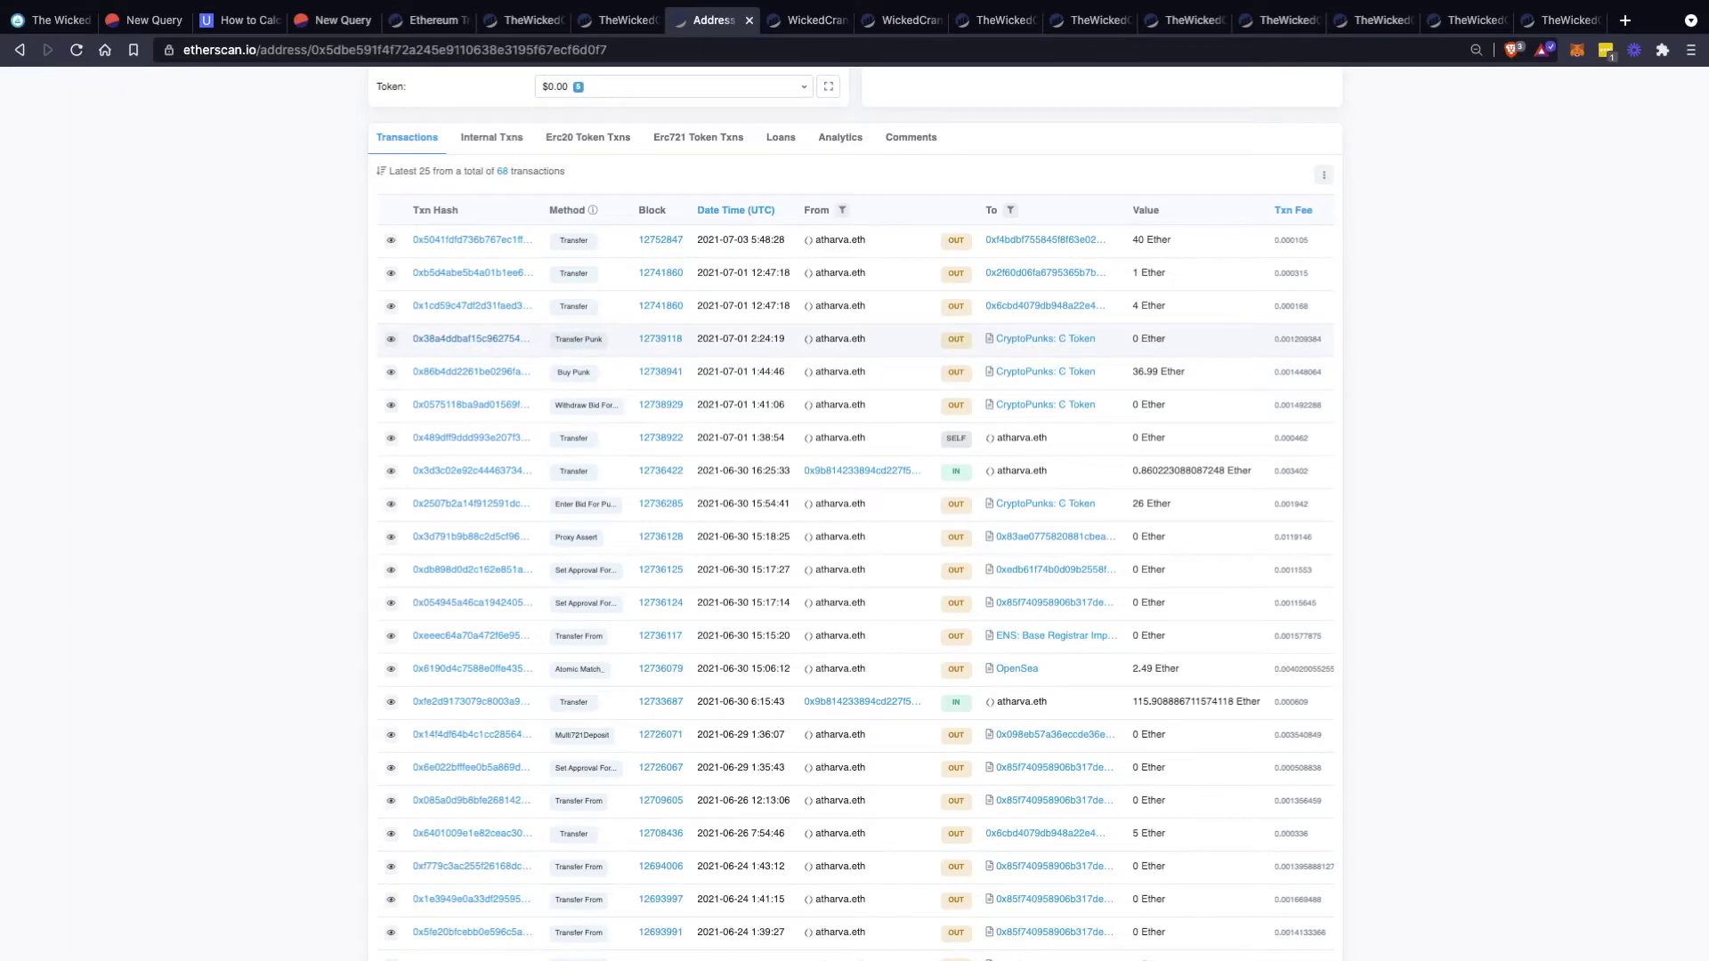
pyautogui.click(471, 339)
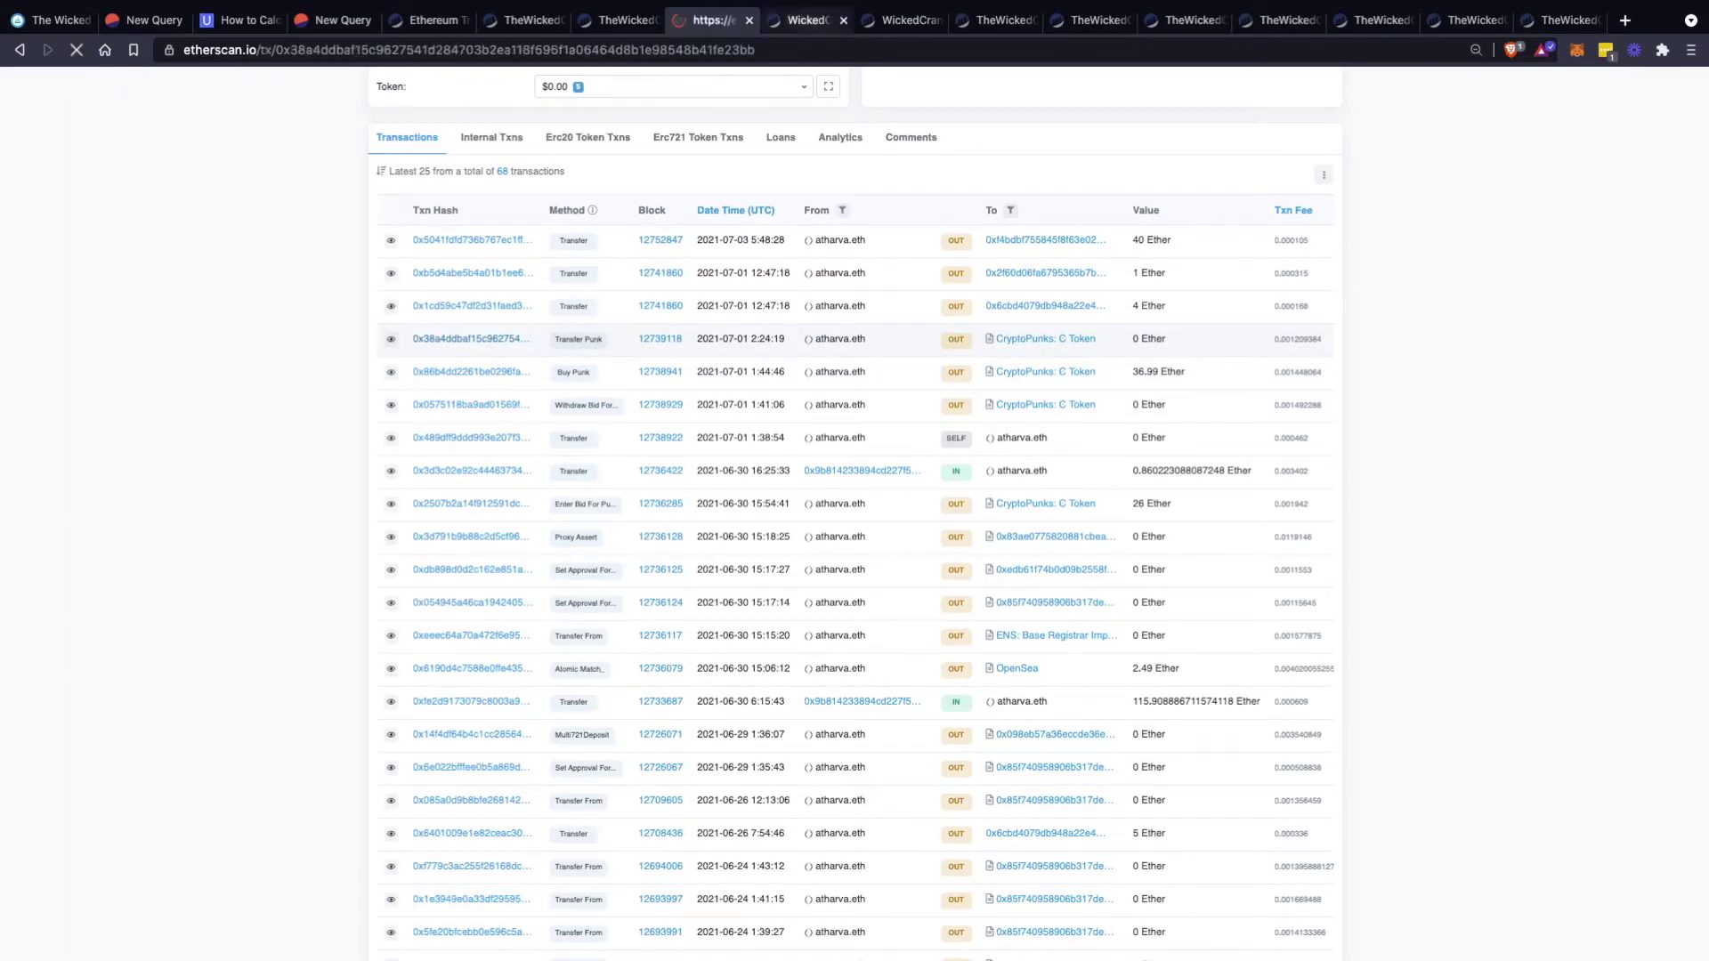
# Examine the WickedCraniums (WKD) token page for its supply, holders and the filtered address's Reserve Craniums transfers
pyautogui.click(806, 20)
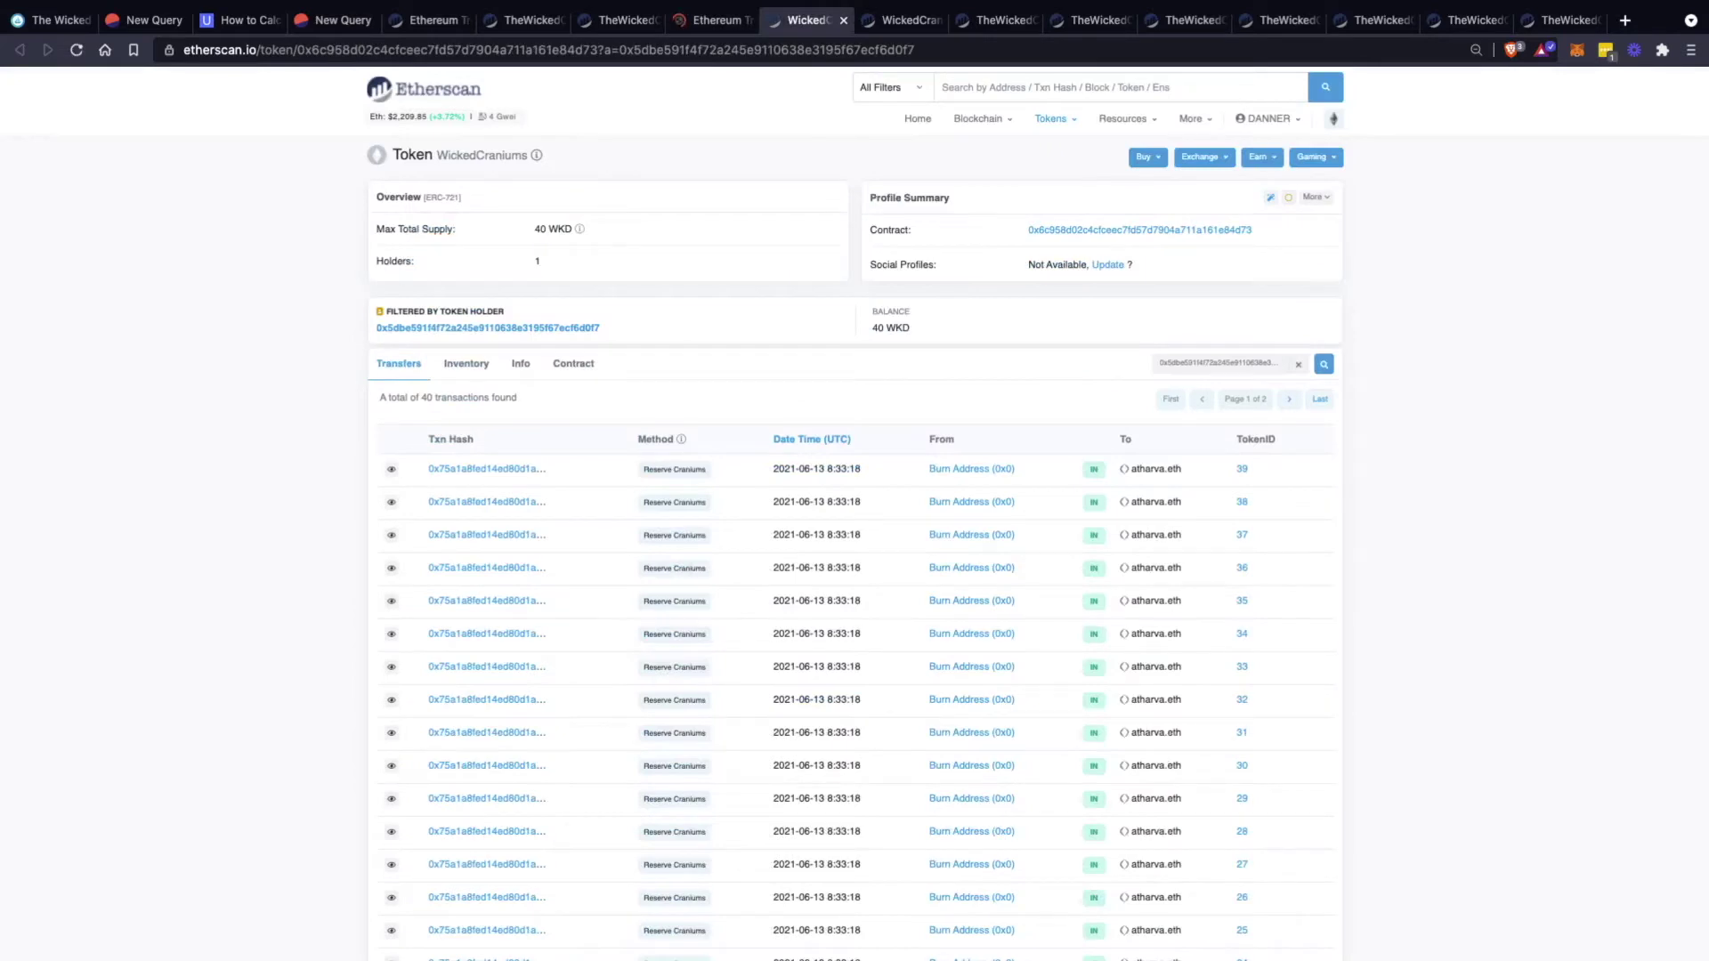
pyautogui.moveTo(579, 229)
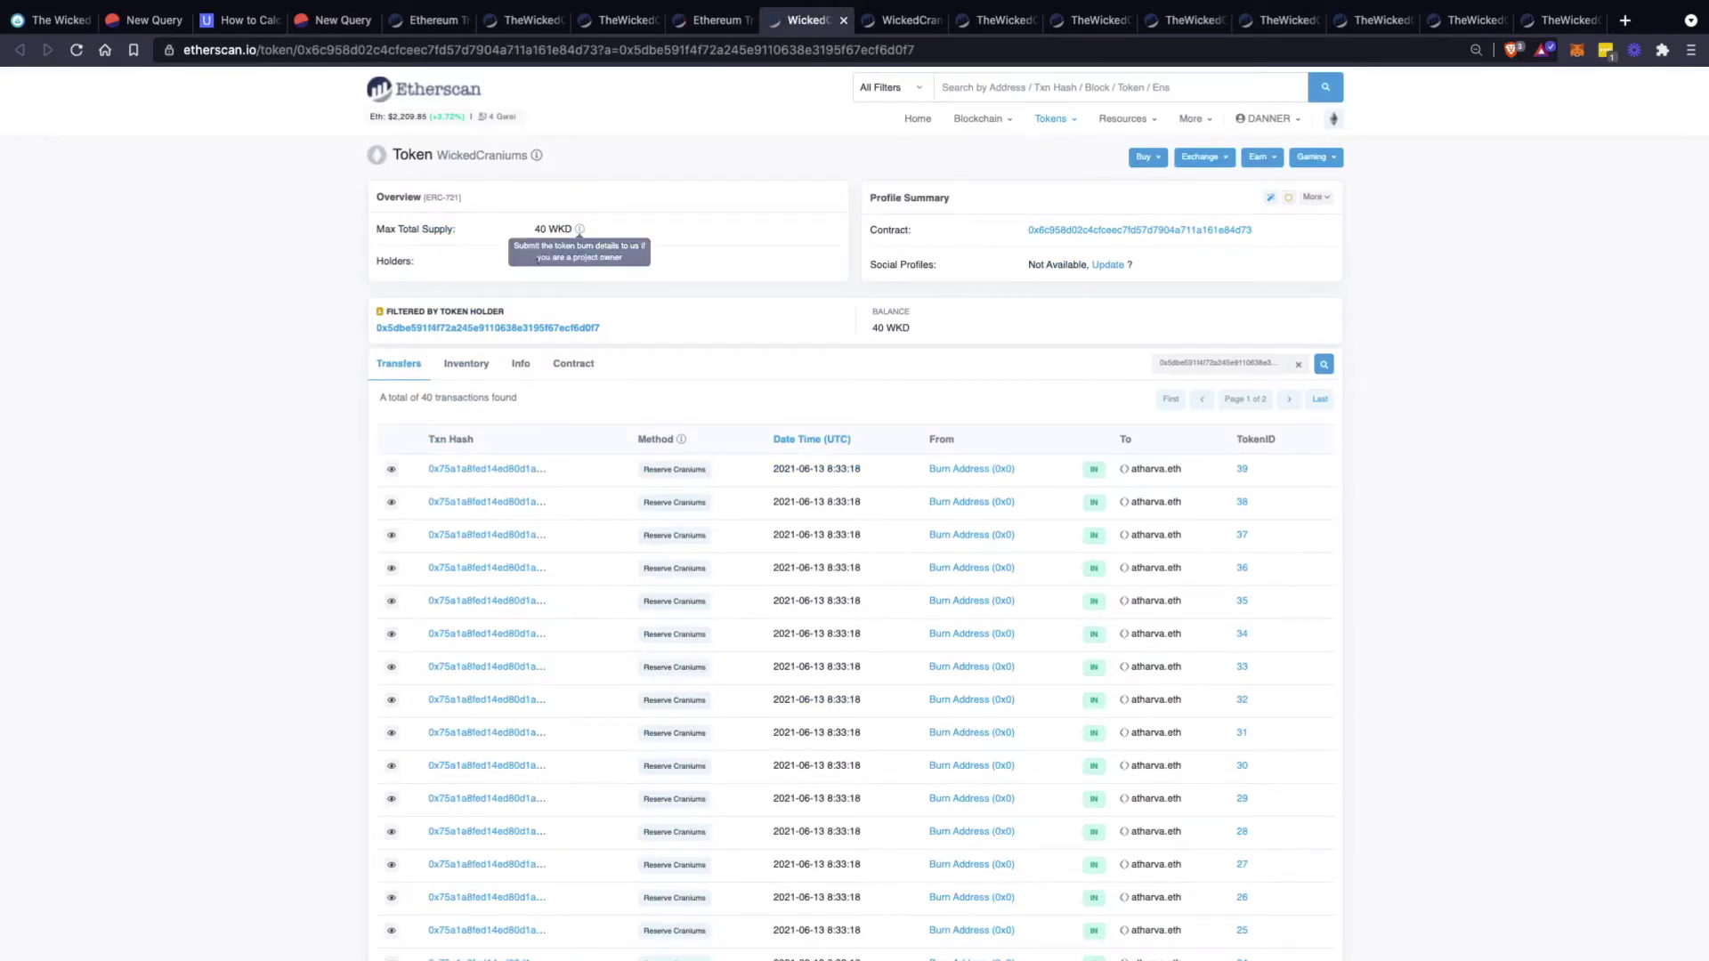
pyautogui.scroll(-5, 676, 480)
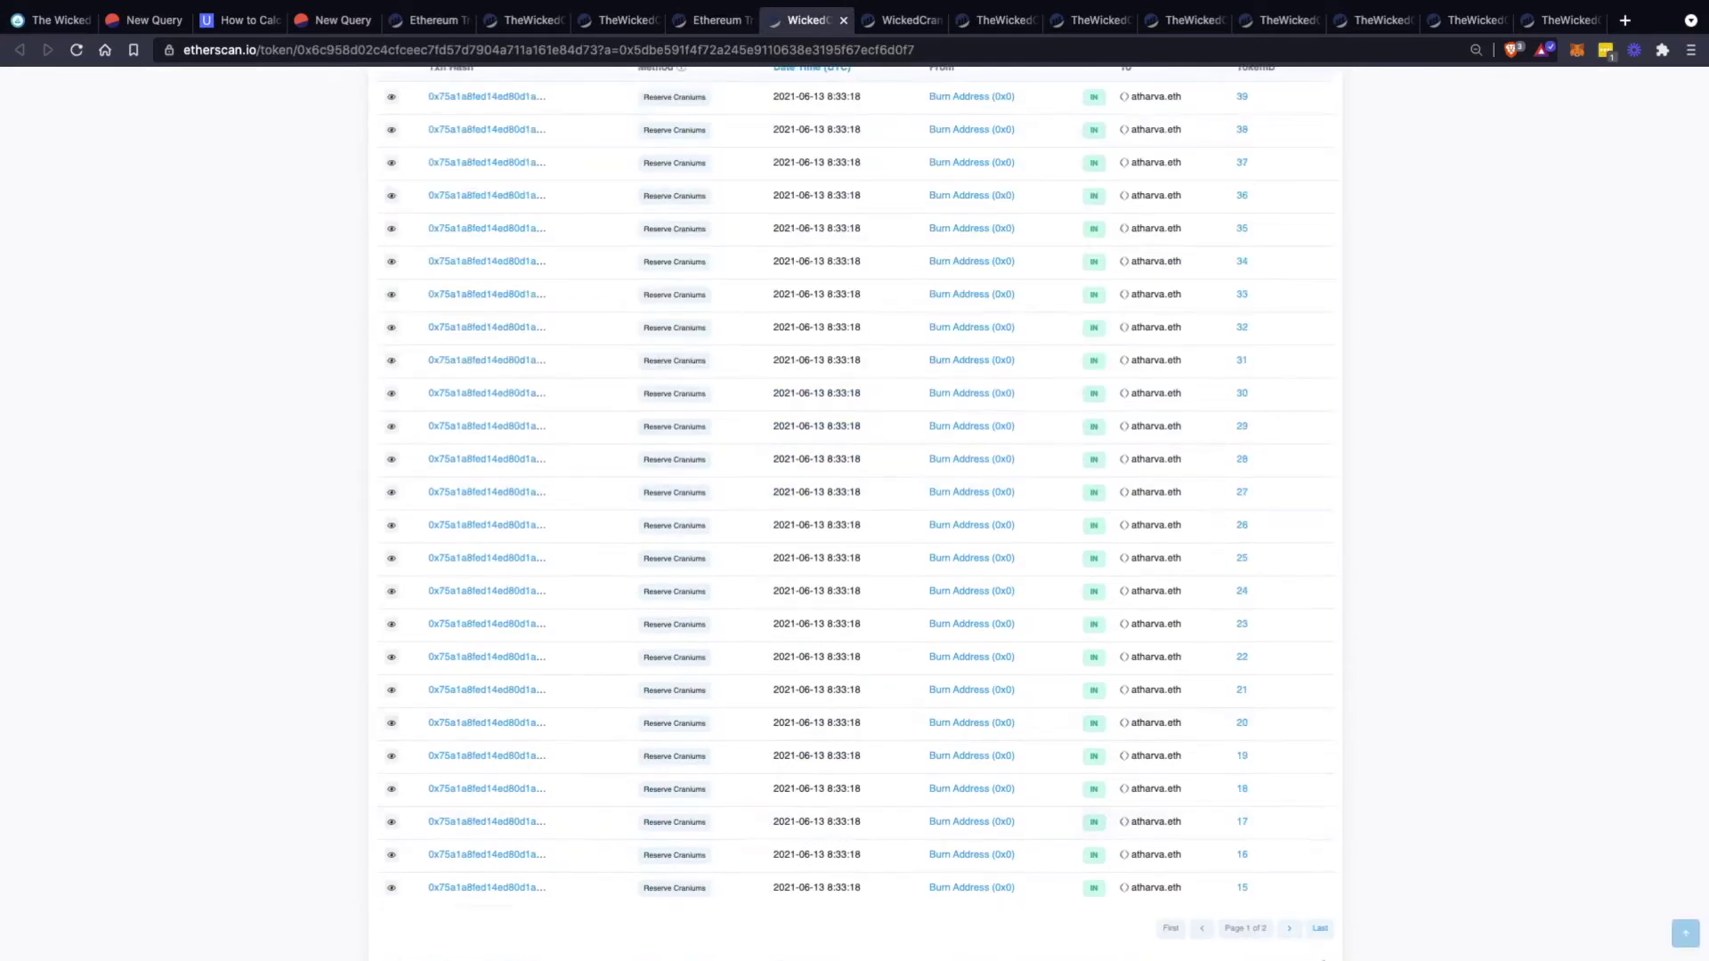
pyautogui.scroll(1, 854, 876)
pyautogui.scroll(1, 855, 846)
pyautogui.scroll(-2, 854, 846)
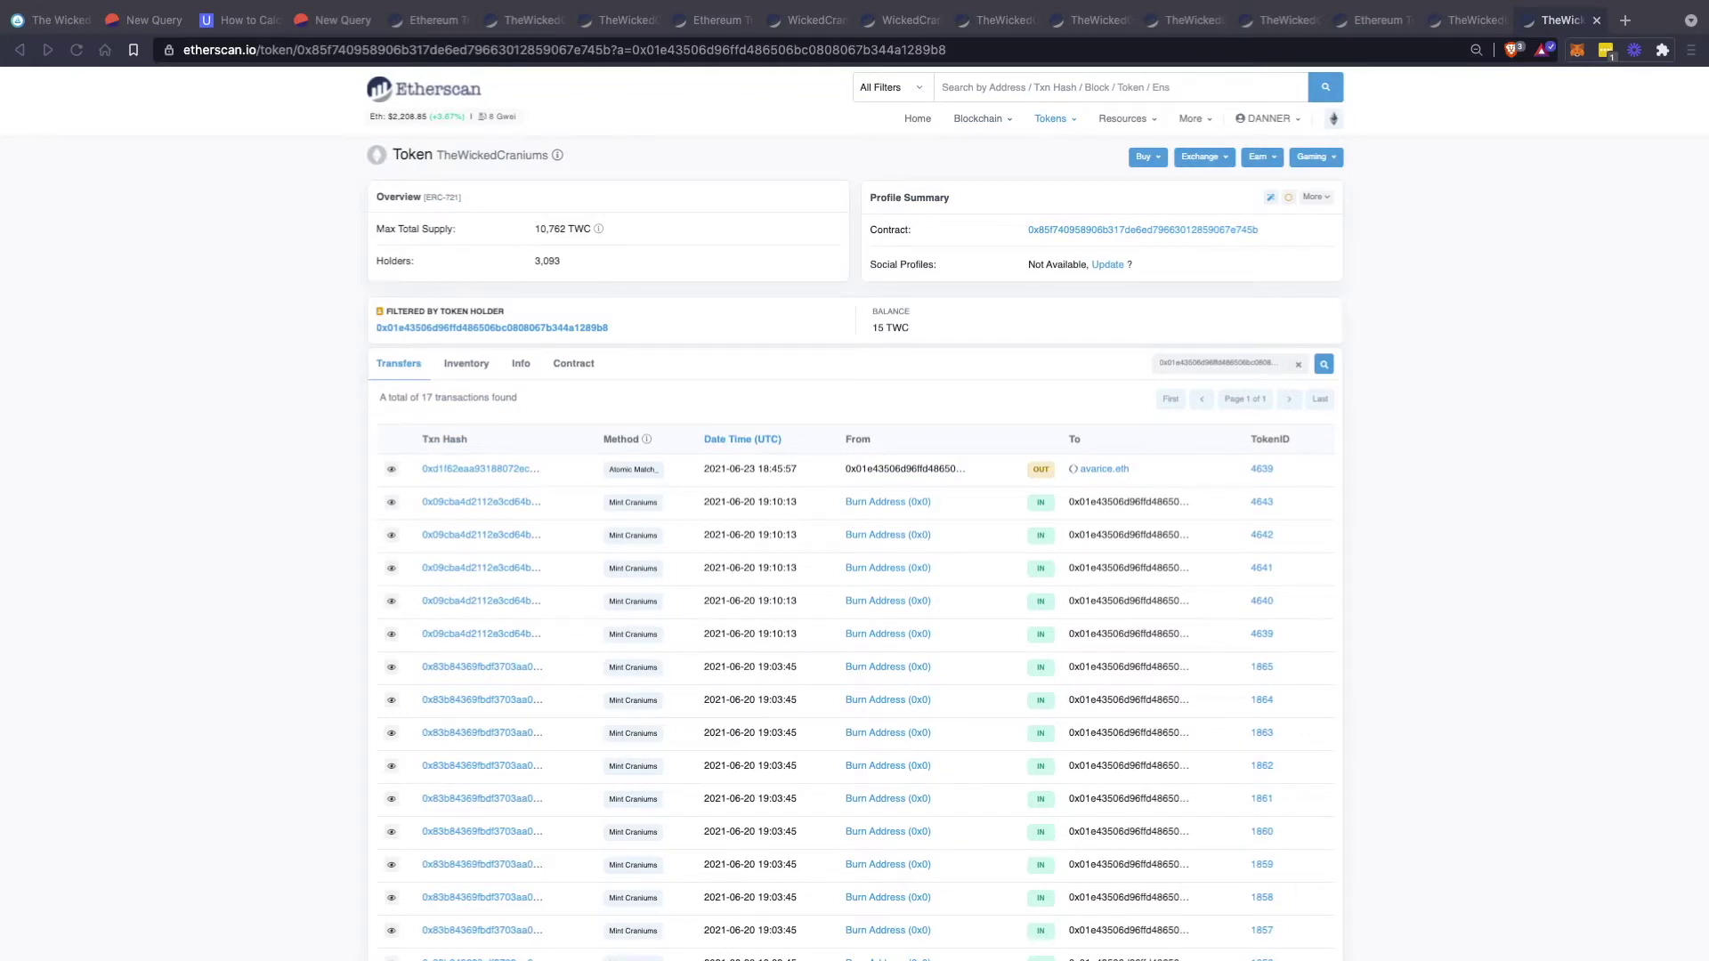
# Close the surplus Etherscan, how-to and duplicate query pages, keeping the marketplace, one Dune query and two TheWickedCraniums token pages
pyautogui.click(1468, 20)
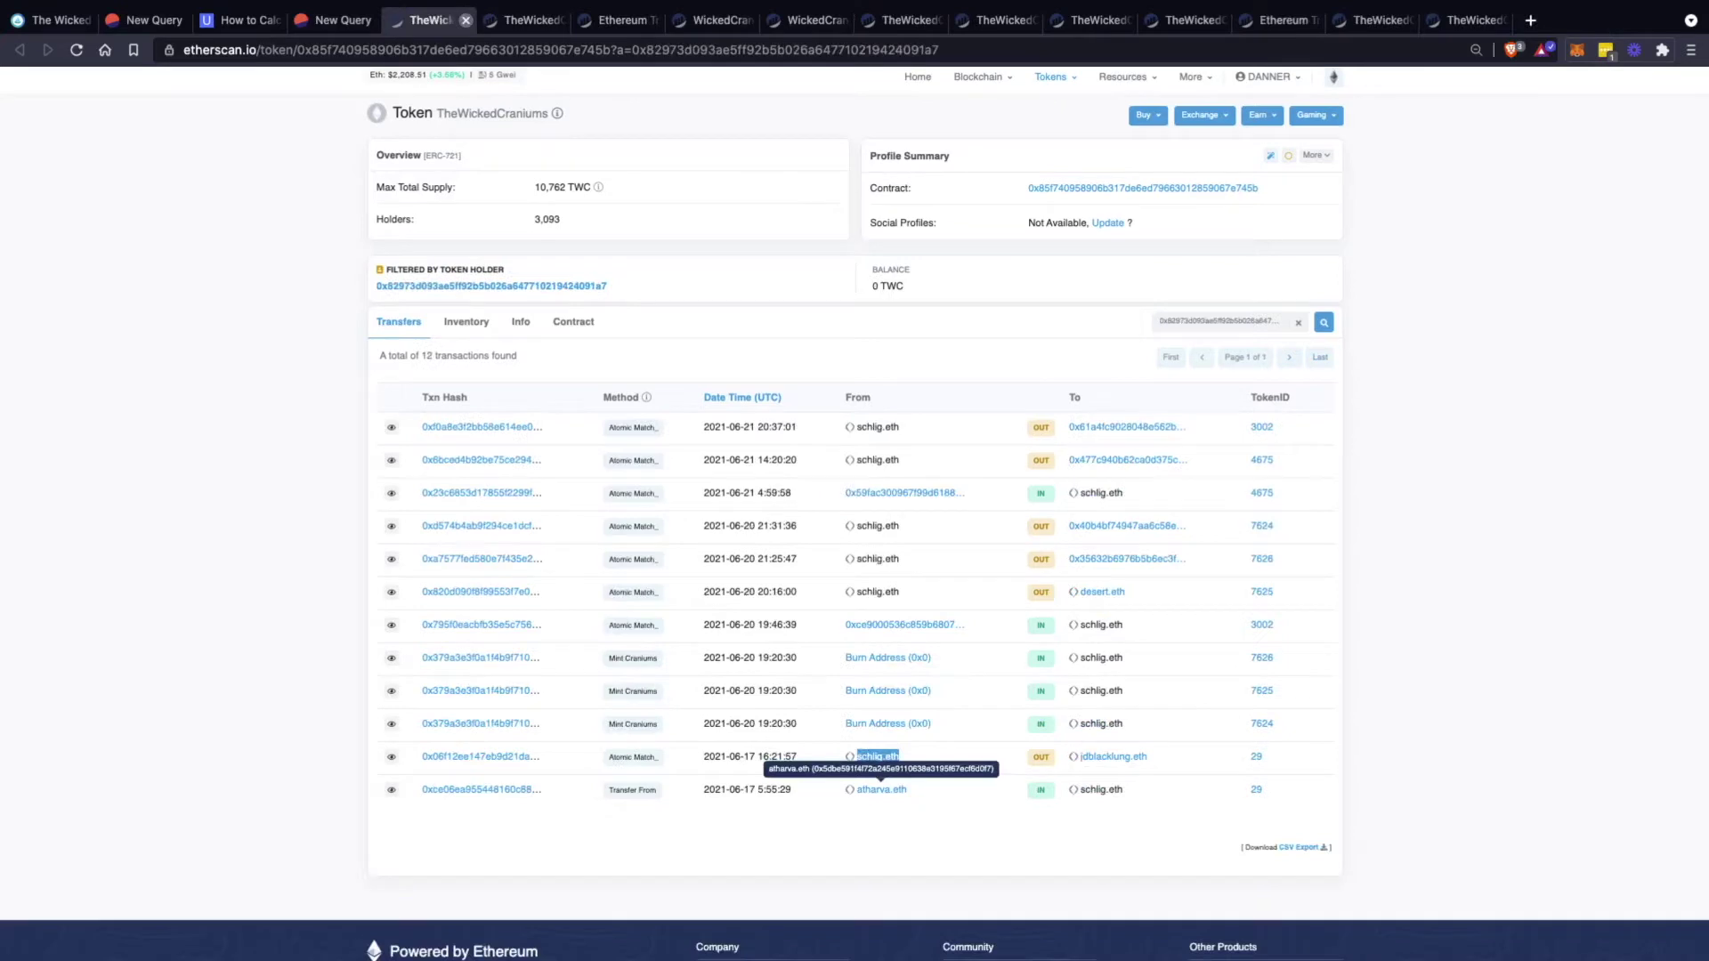
pyautogui.click(466, 20)
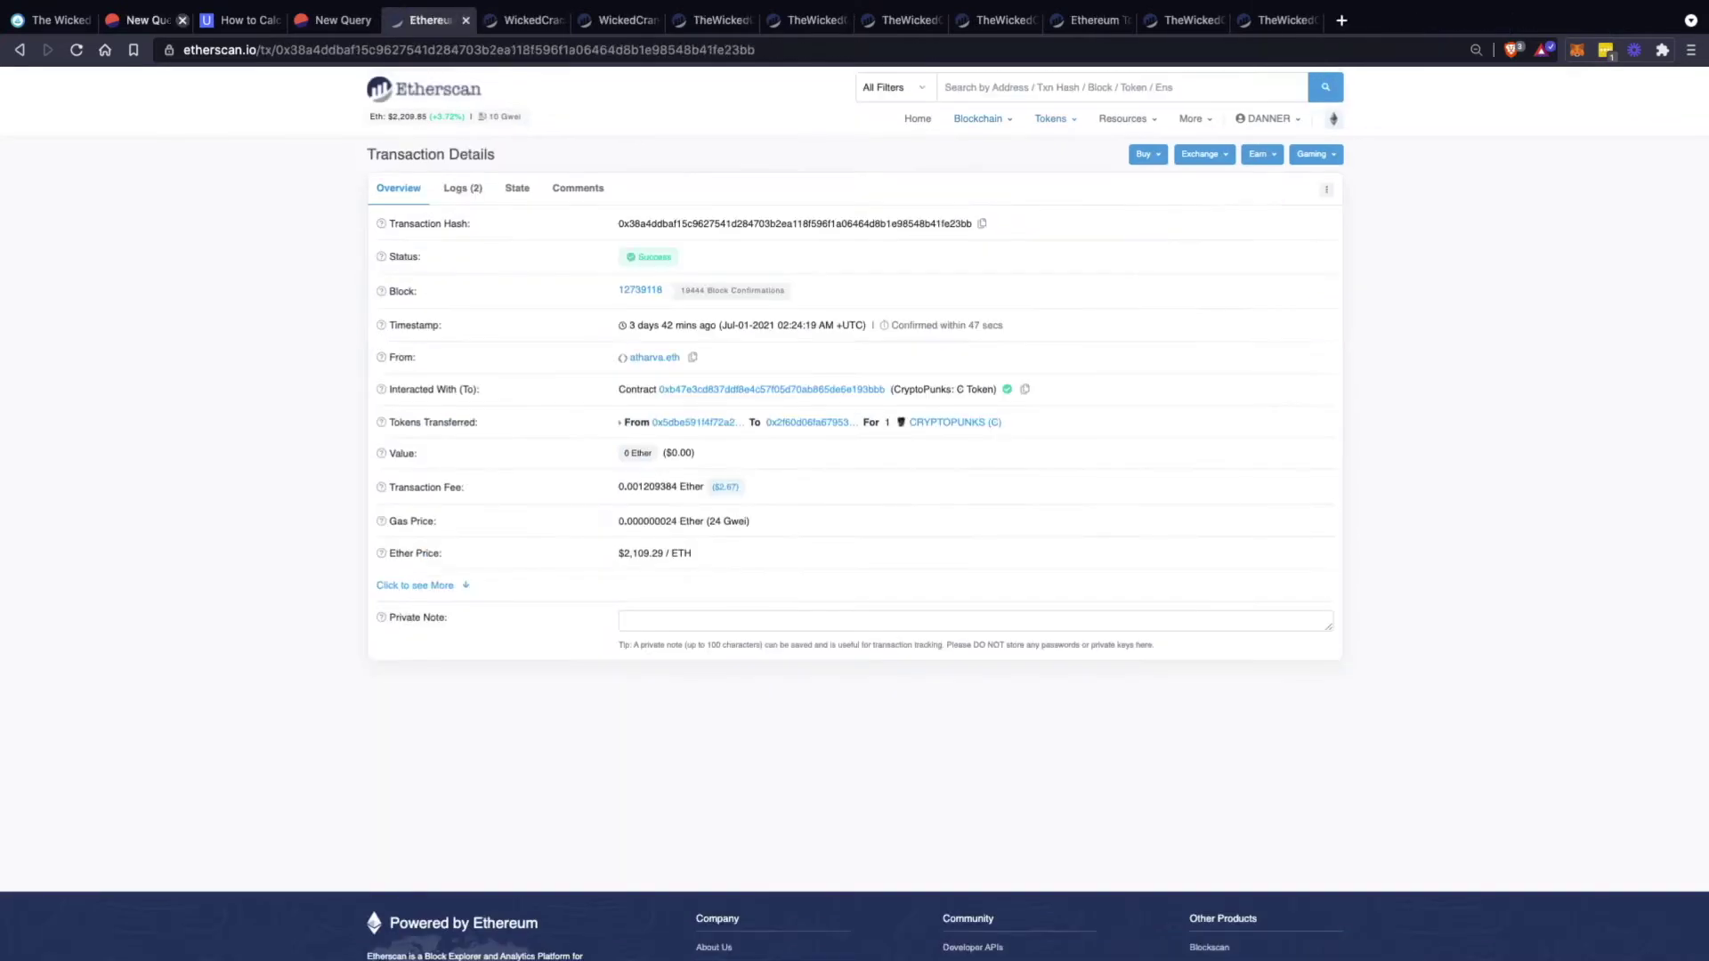
pyautogui.click(147, 21)
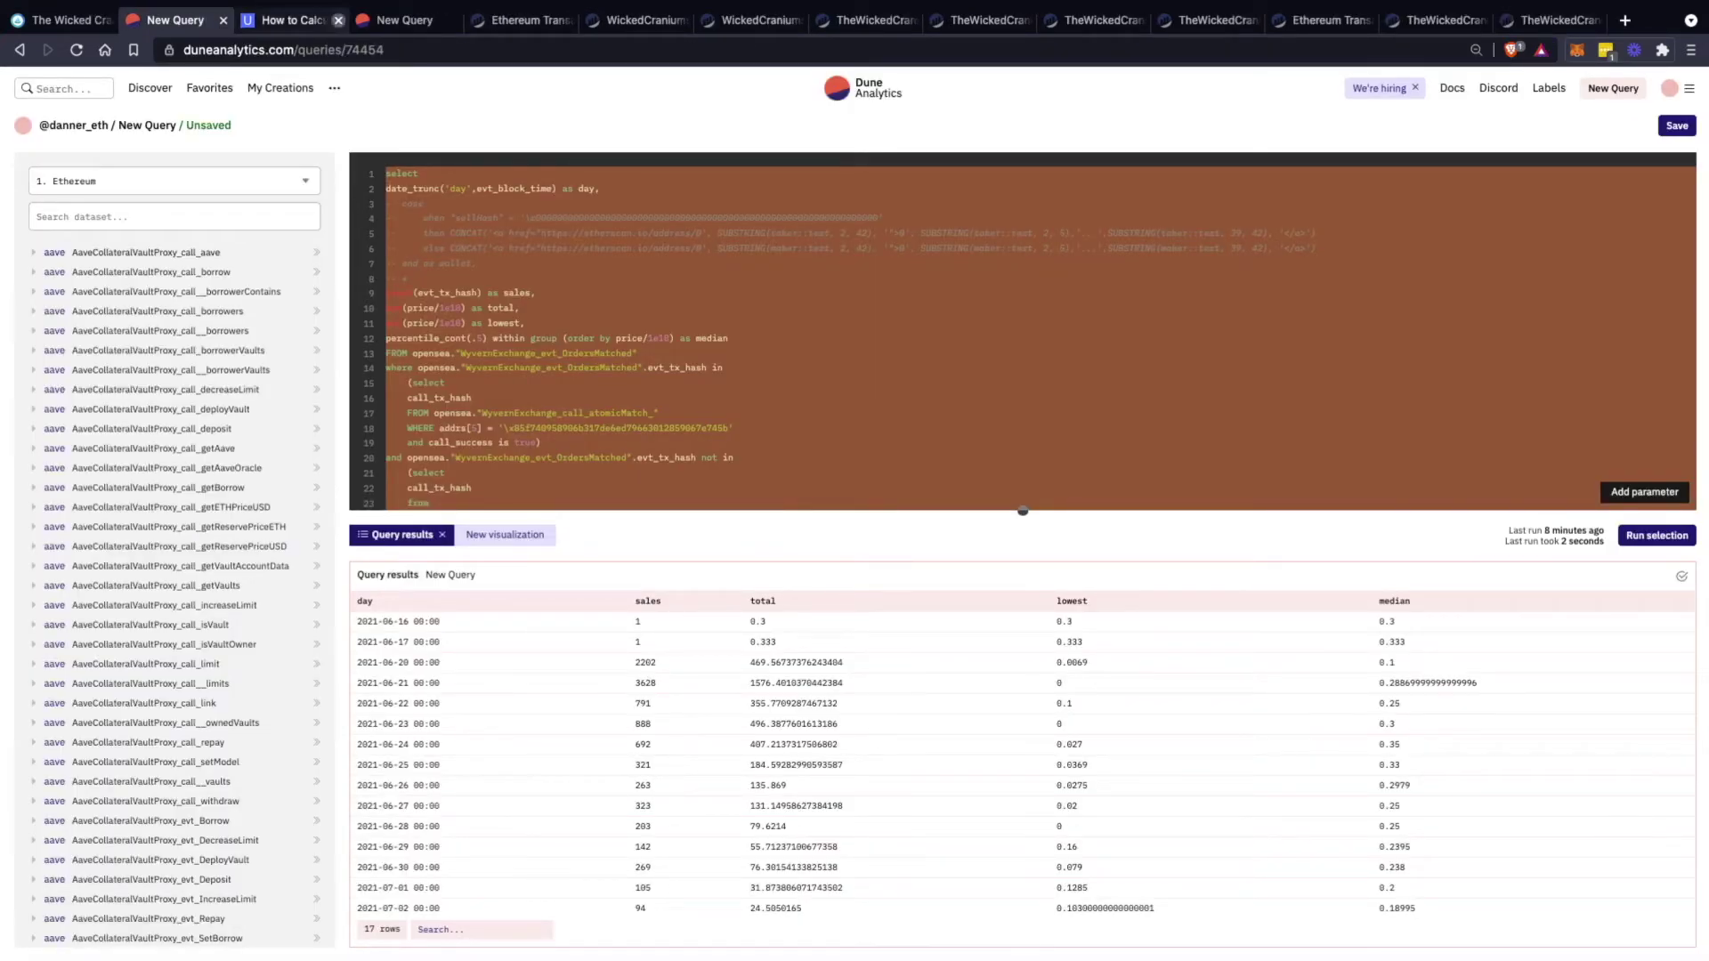
pyautogui.click(338, 21)
pyautogui.click(338, 20)
pyautogui.click(338, 21)
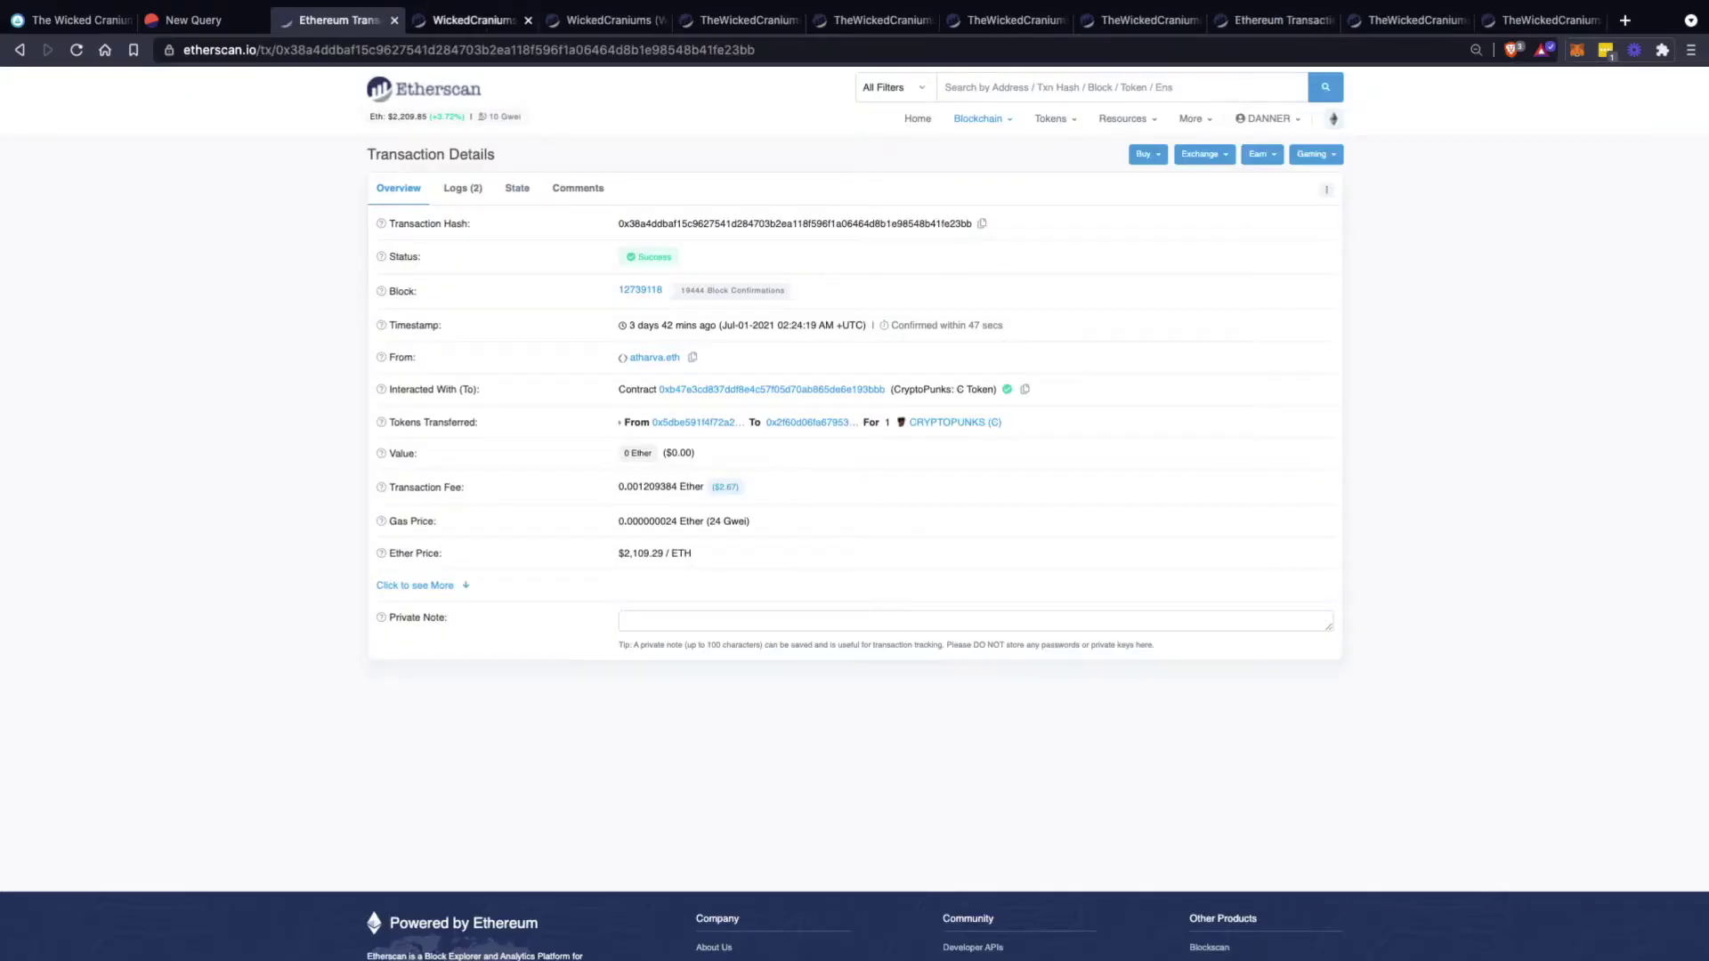
pyautogui.click(394, 19)
pyautogui.click(394, 19)
pyautogui.click(394, 20)
pyautogui.click(394, 19)
pyautogui.click(394, 20)
pyautogui.click(394, 20)
pyautogui.click(394, 20)
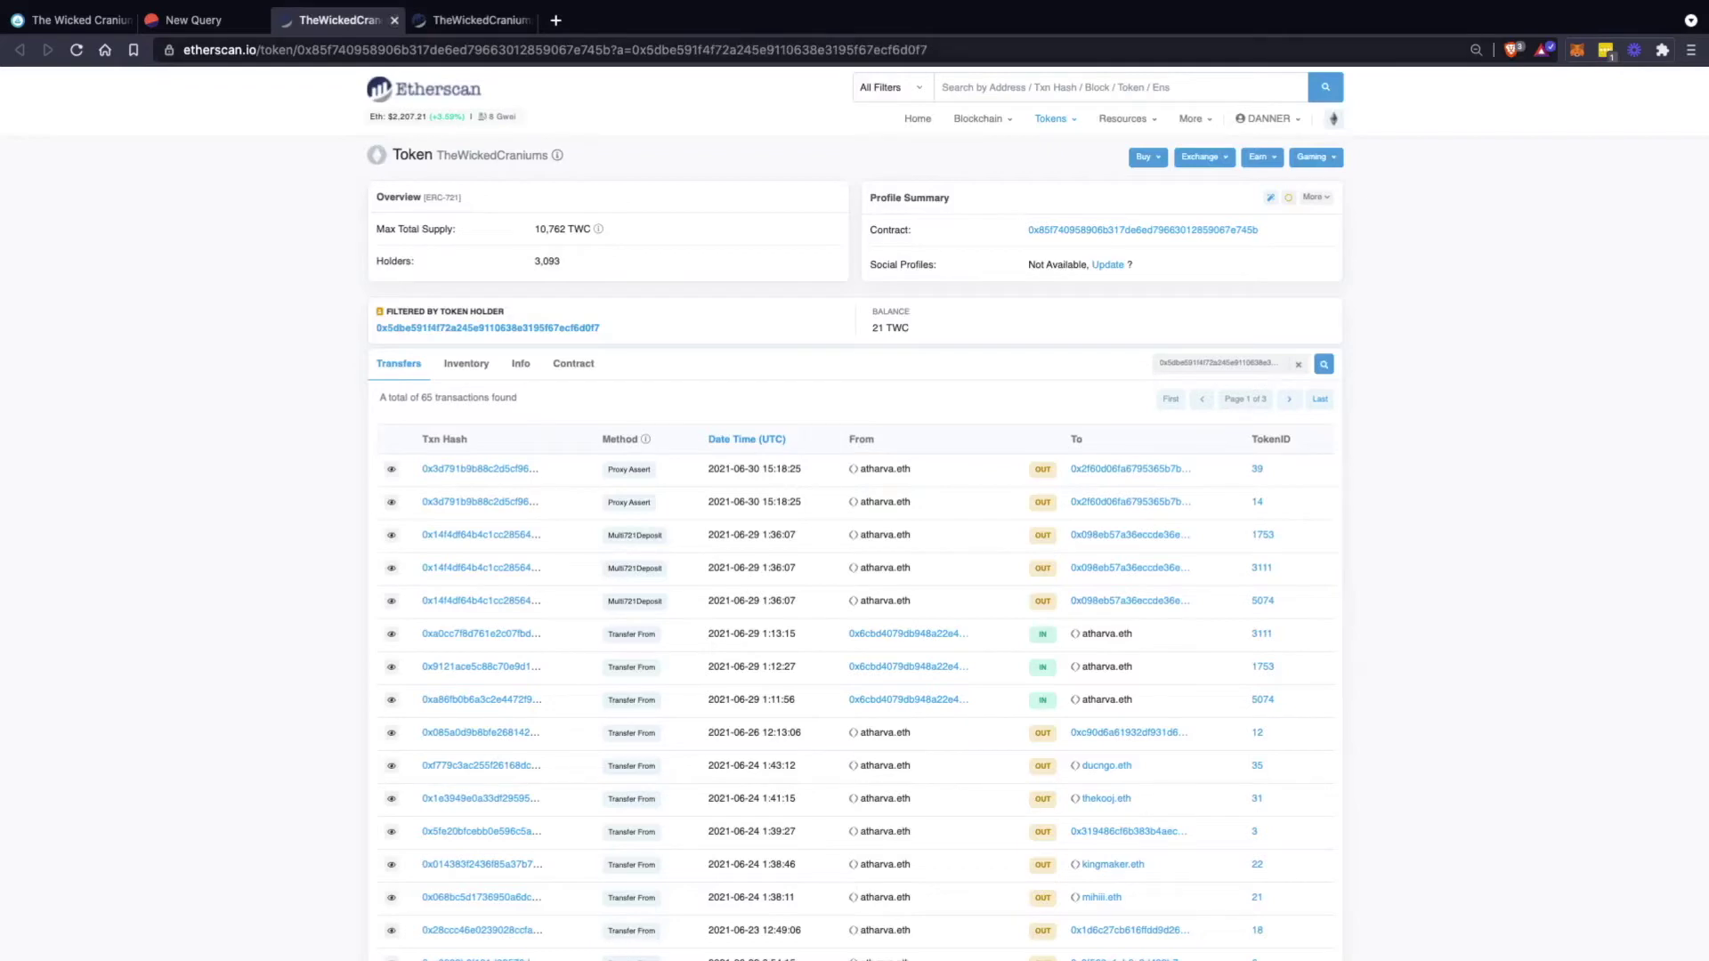
# Return to the Dune Analytics query and review its daily sales, total, lowest and median results
pyautogui.click(203, 19)
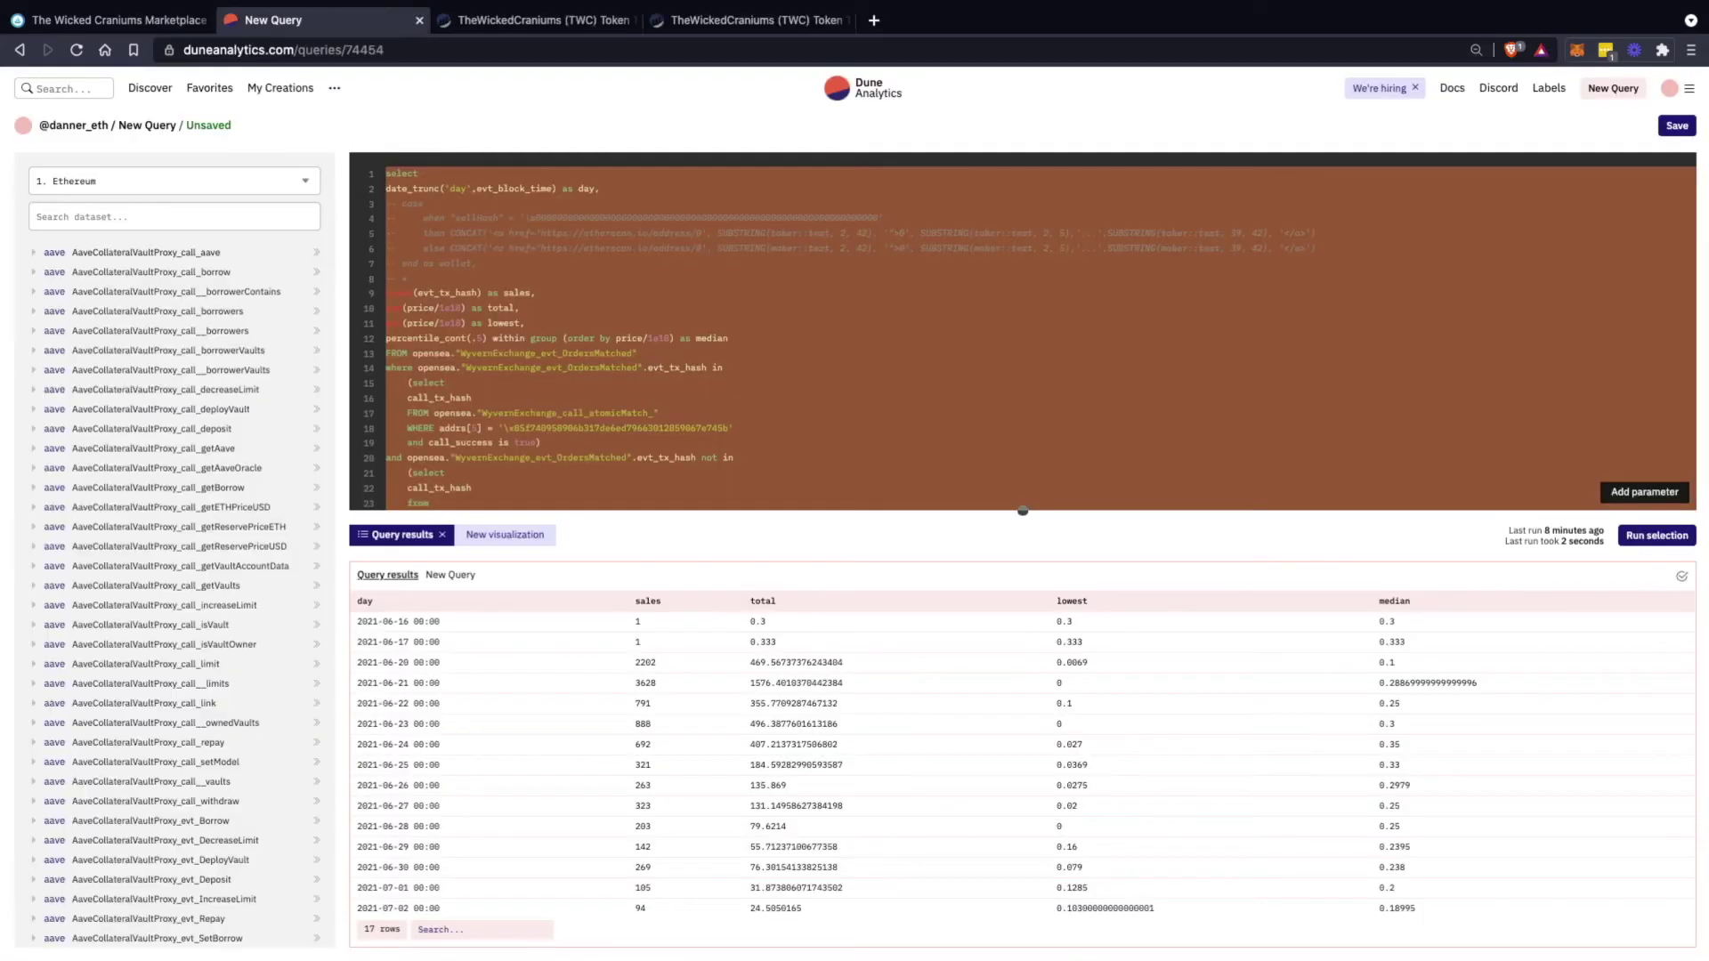
pyautogui.scroll(-2, 1023, 757)
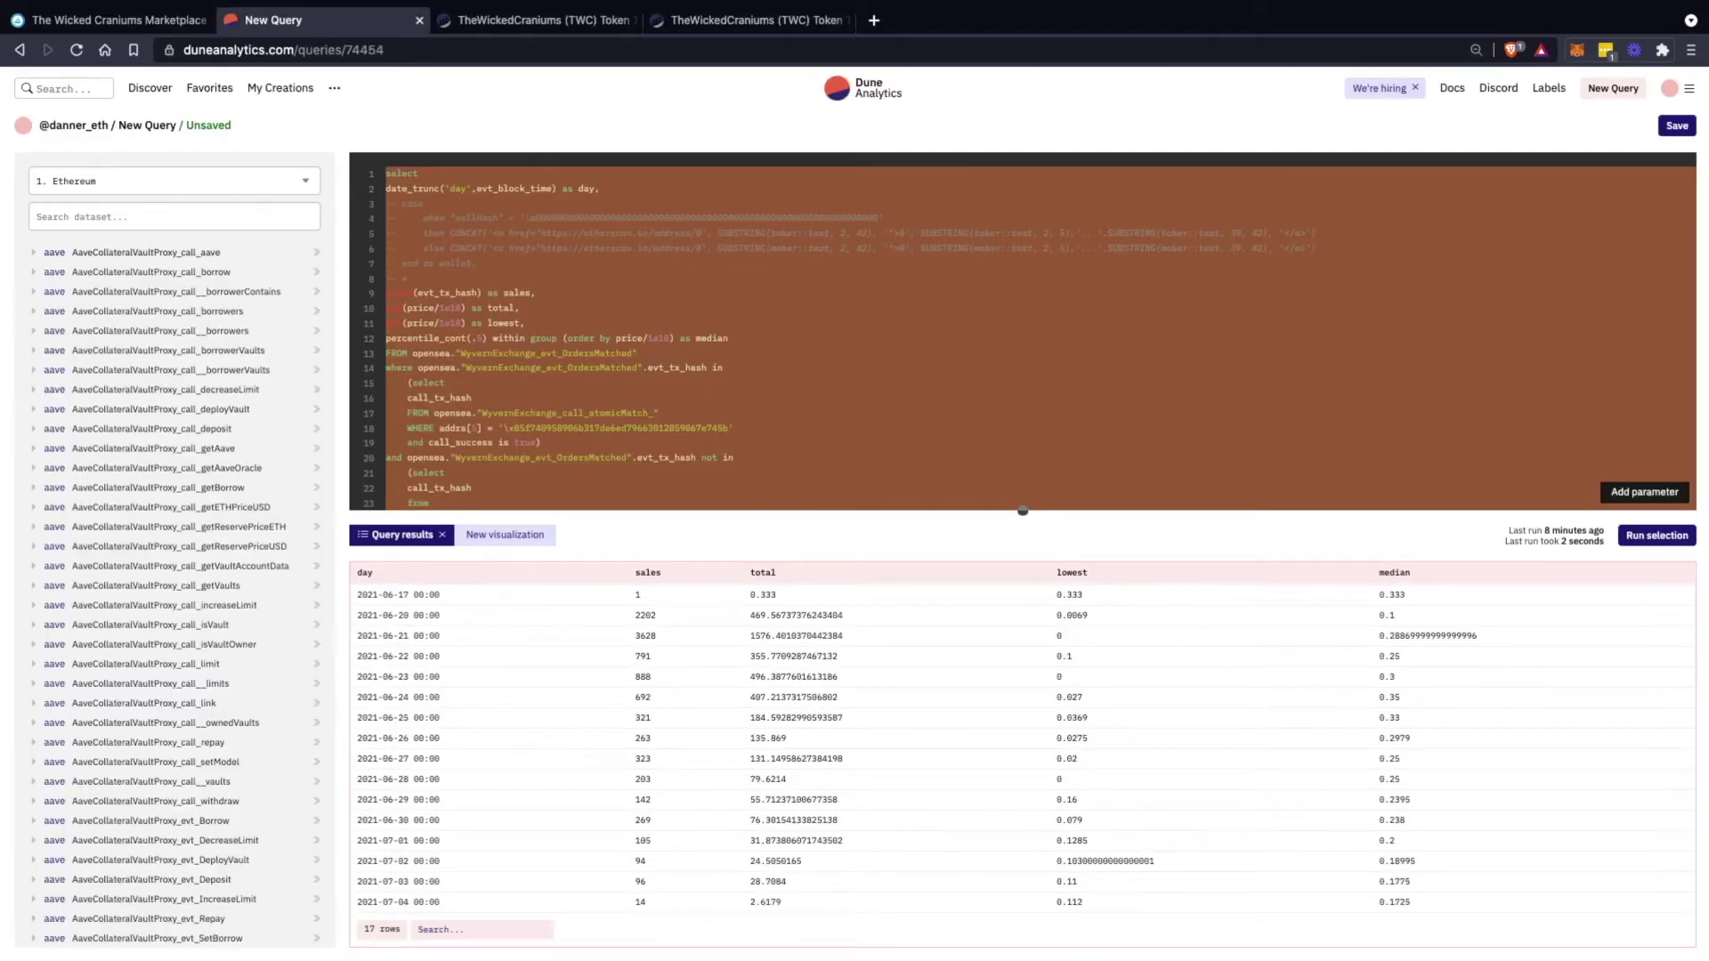
pyautogui.scroll(2, 1023, 757)
pyautogui.scroll(-1, 1023, 338)
pyautogui.scroll(2, 1023, 338)
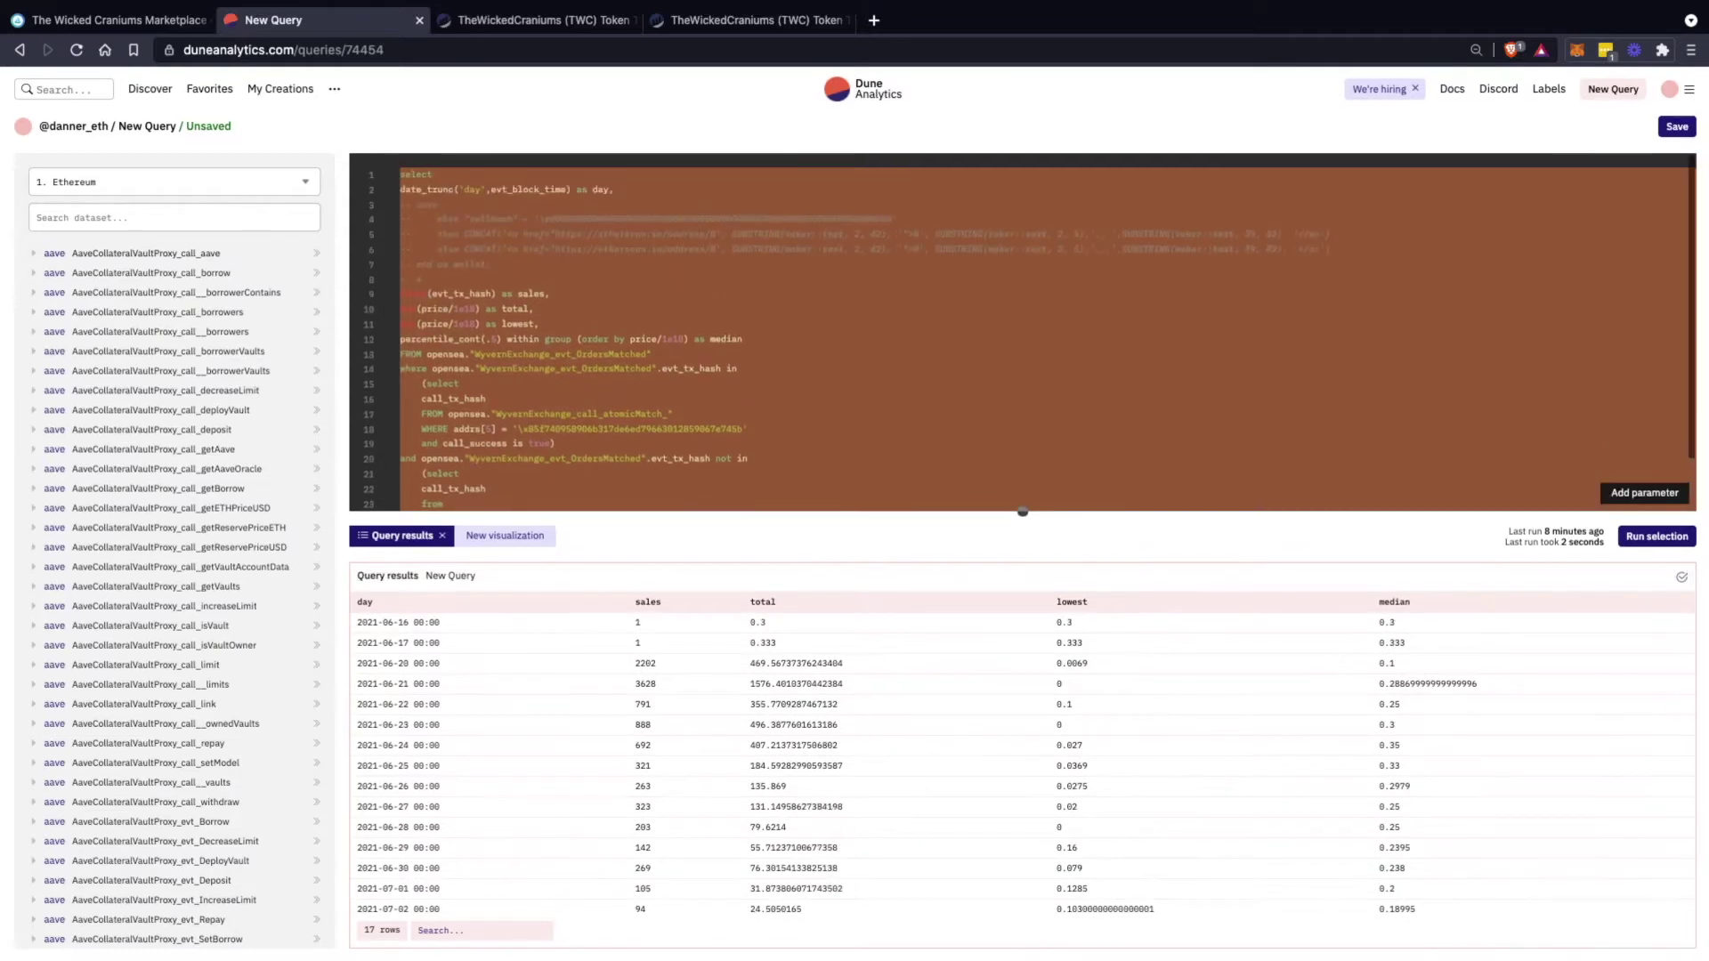
# Add a comma after the median column and duplicate its percentile_cont line directly below
pyautogui.click(705, 368)
pyautogui.write(',')
pyautogui.press('Return')
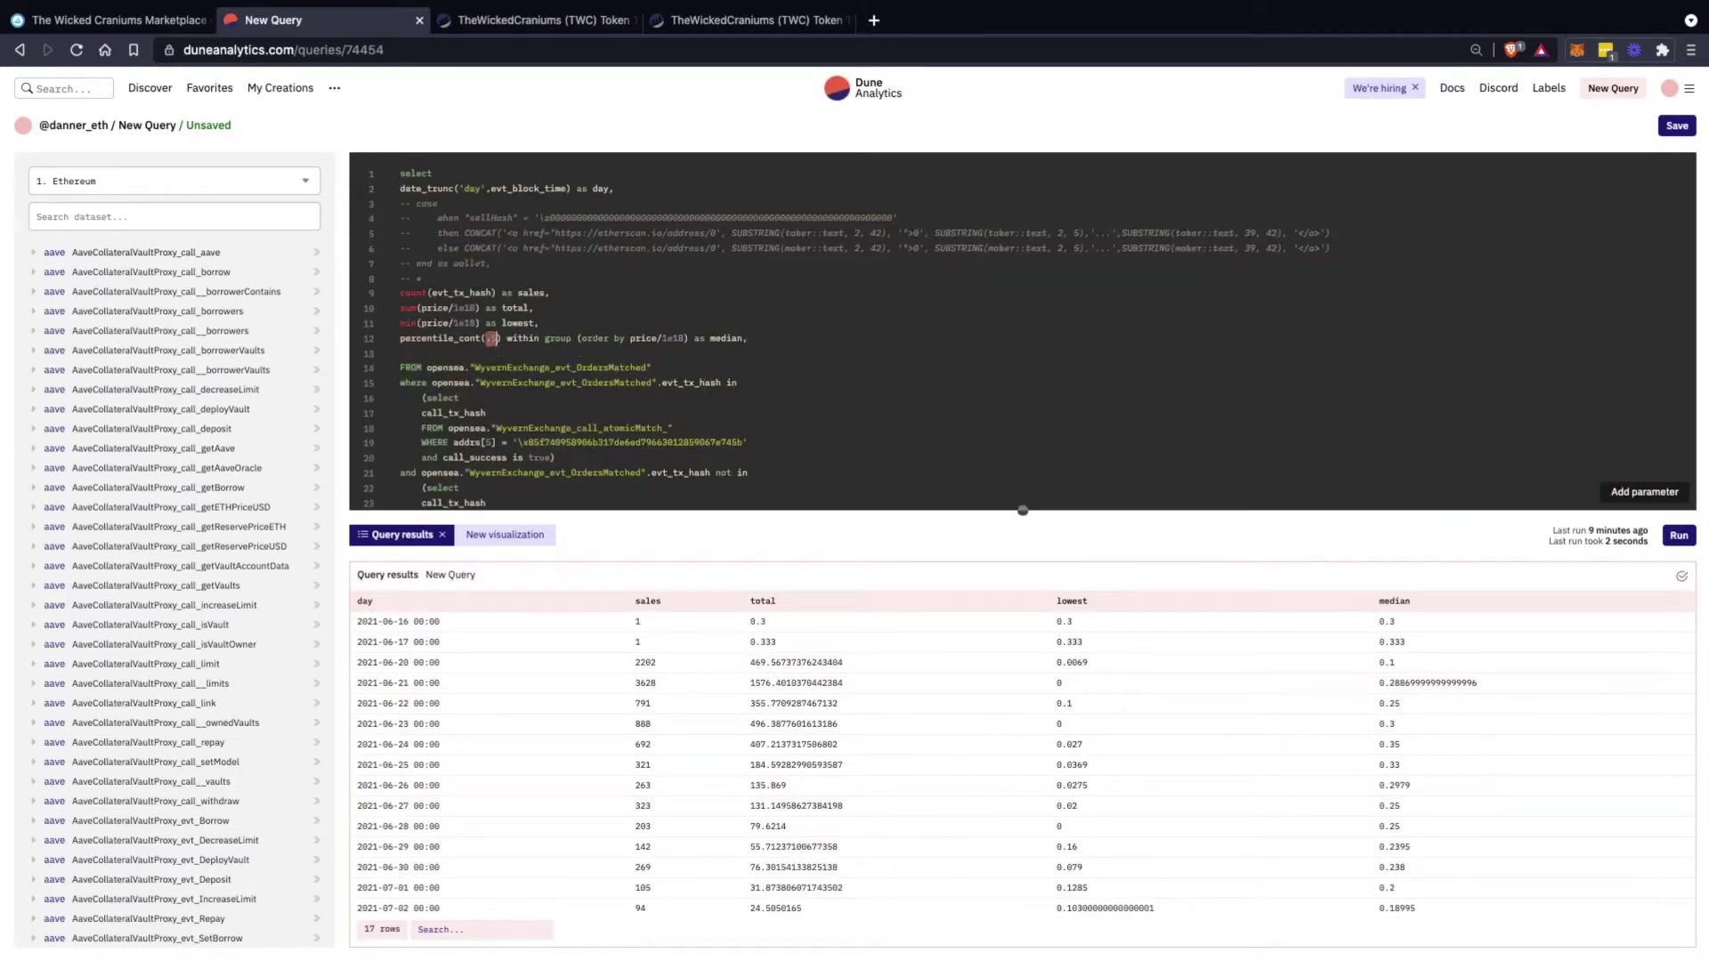
pyautogui.tripleClick(493, 339)
pyautogui.hotkey('ctrl', 'c')
pyautogui.press('Right')
pyautogui.hotkey('ctrl', 'v')
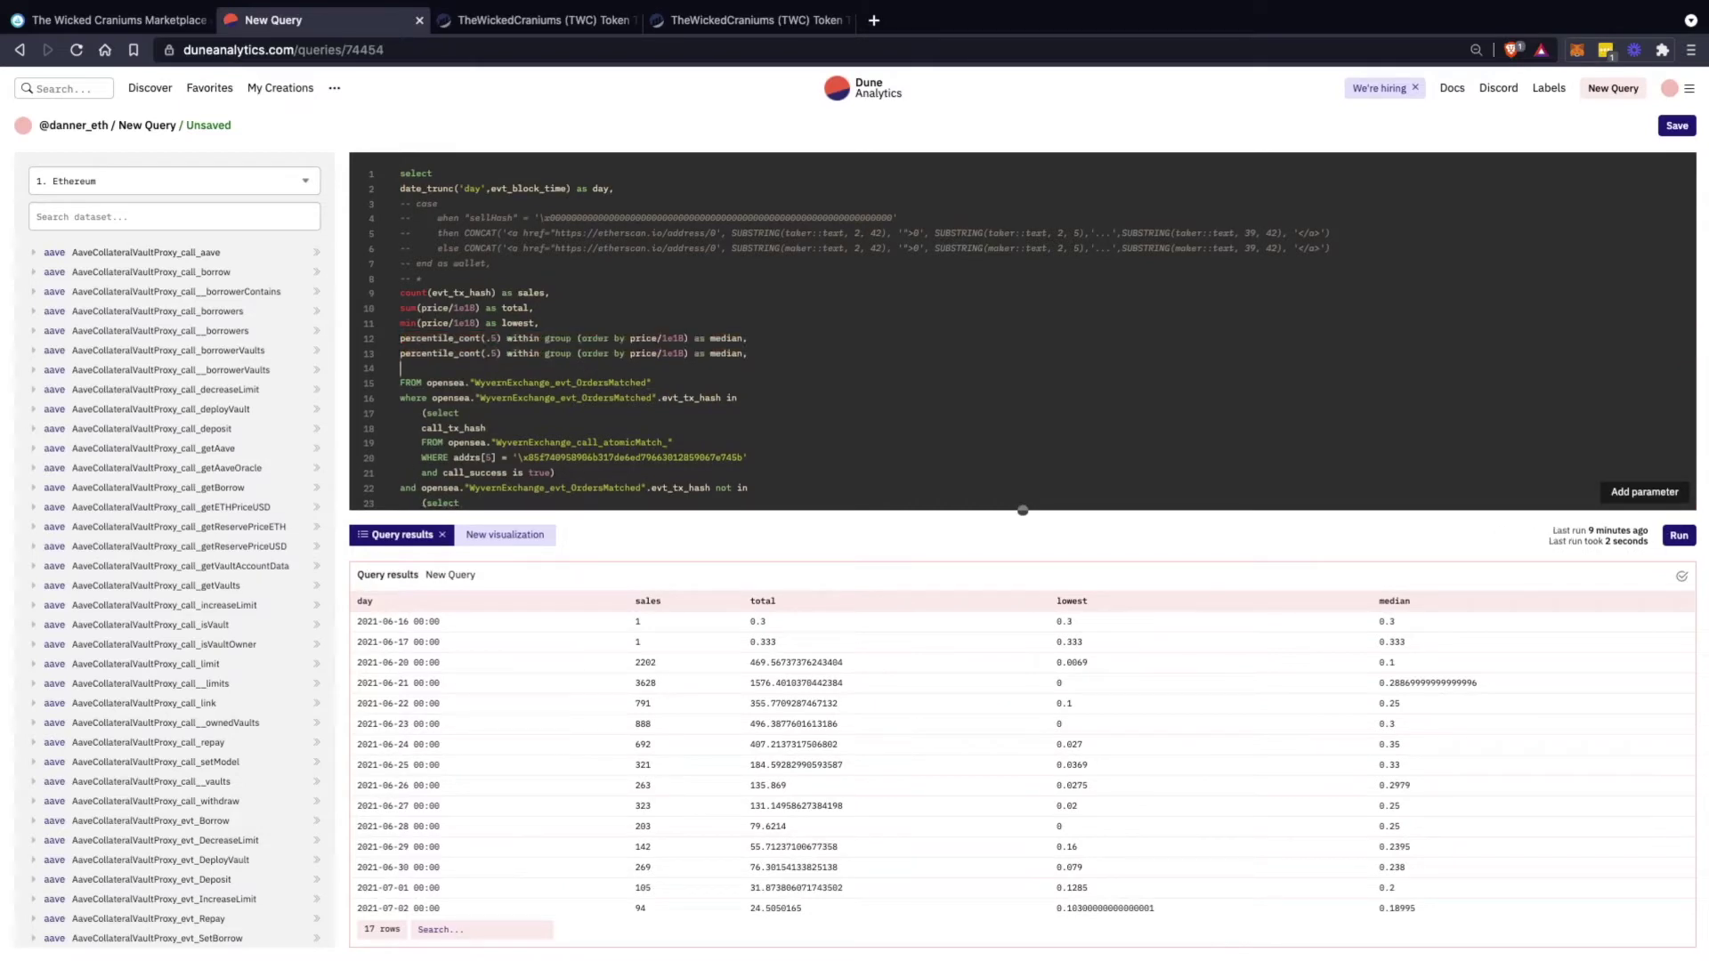
# Change the duplicated line to percentile_cont(.05) with the alias fifth_percentile, without a trailing comma, and run the query
pyautogui.click(491, 354)
pyautogui.write('0')
pyautogui.press('super+Return')
pyautogui.press('super+Right')
pyautogui.hotkey('alt', 'shift', 'Left')
pyautogui.hotkey('alt', 'shift', 'Left')
pyautogui.press('BackSpace')
pyautogui.write(',')
pyautogui.press('BackSpace')
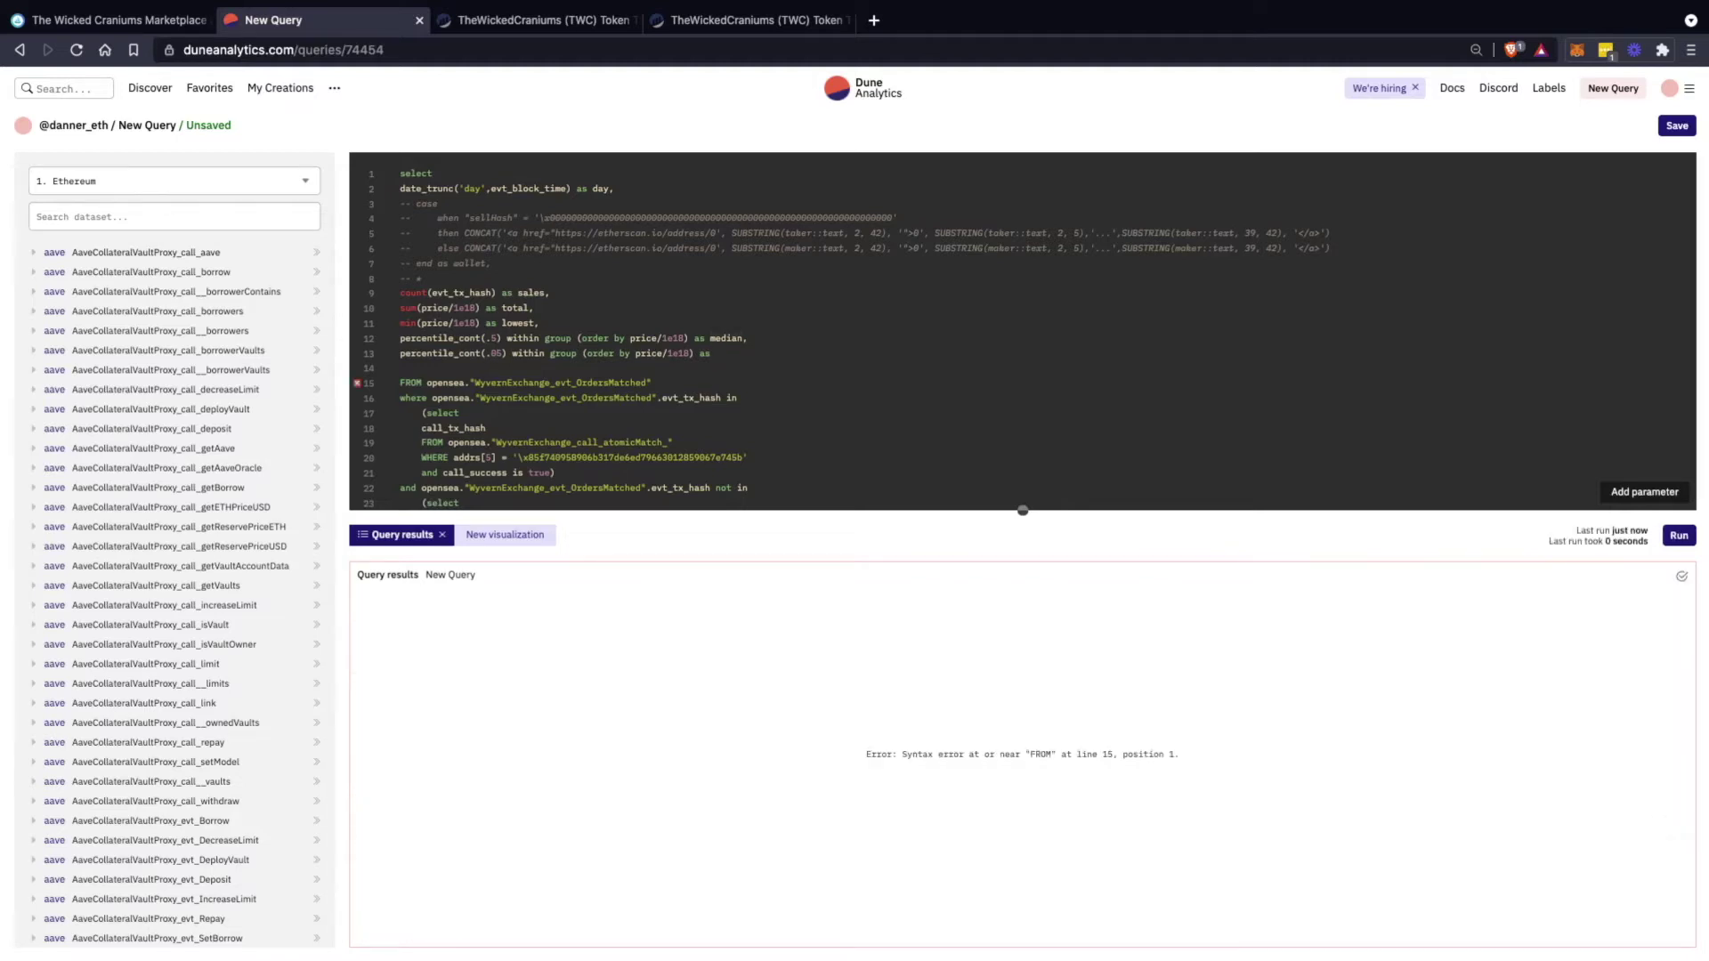
pyautogui.write('fifth_percentile')
pyautogui.hotkey('ctrl', 'Return')
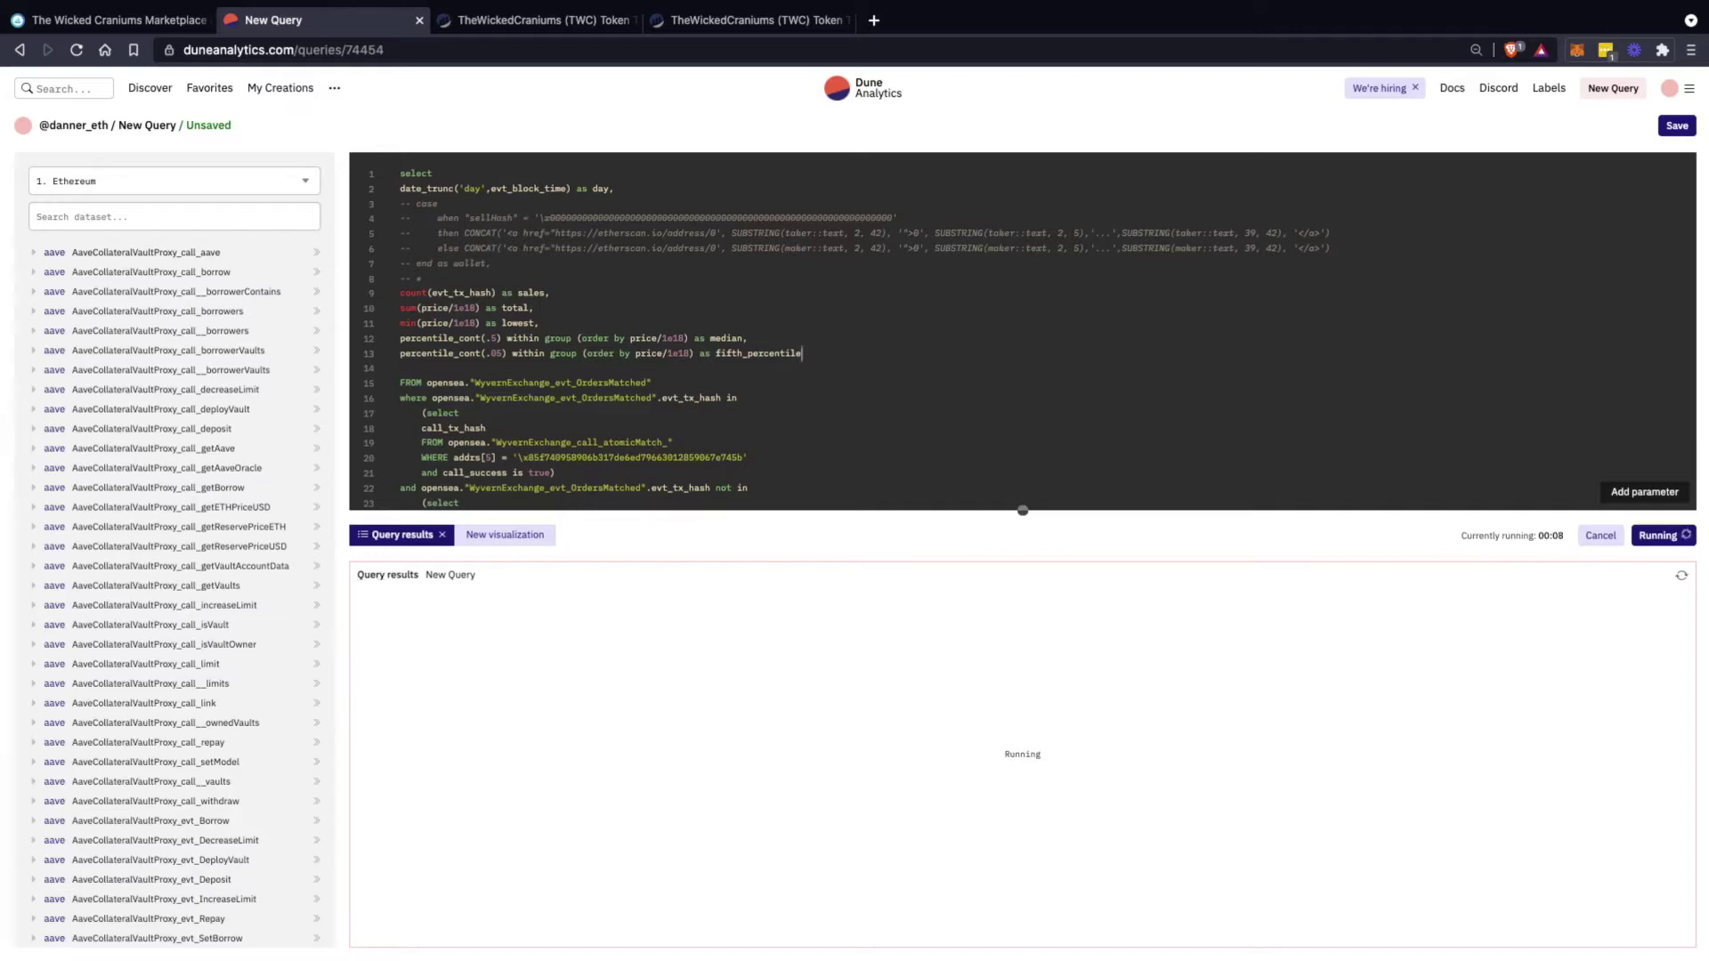
# Search the web on a new page for "distrisbution graph bell curve sql" while the query runs
pyautogui.press('super+t')
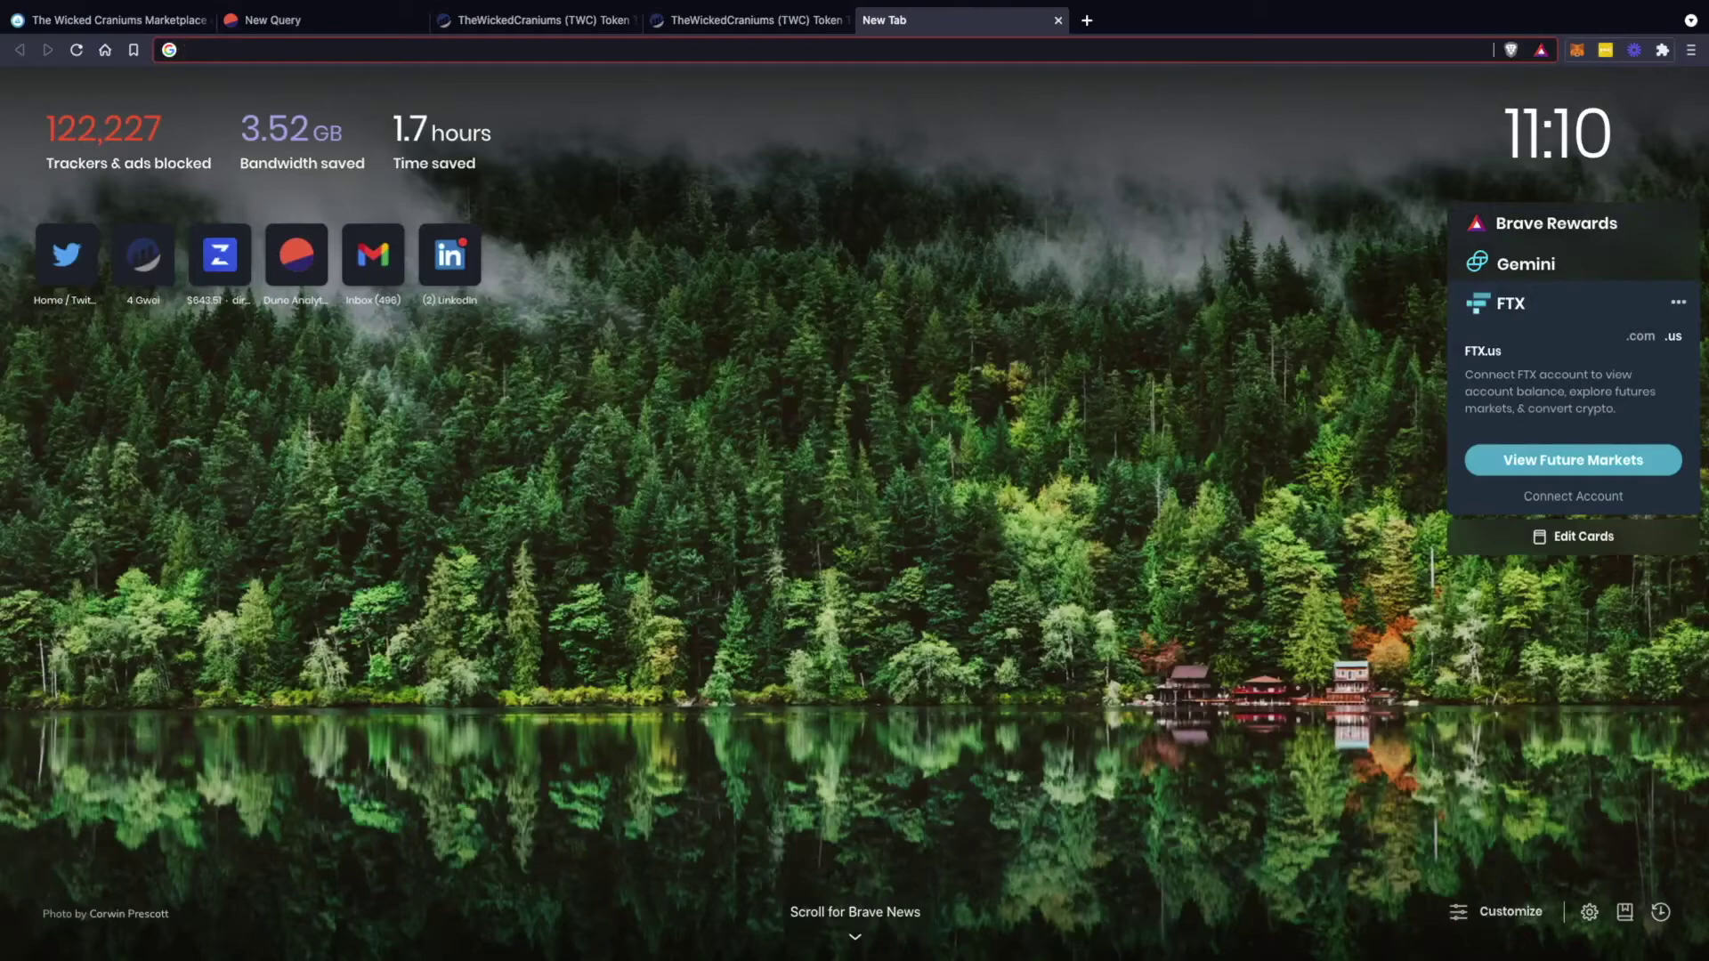
pyautogui.hotkey('ctrl', 'shift', 'Tab')
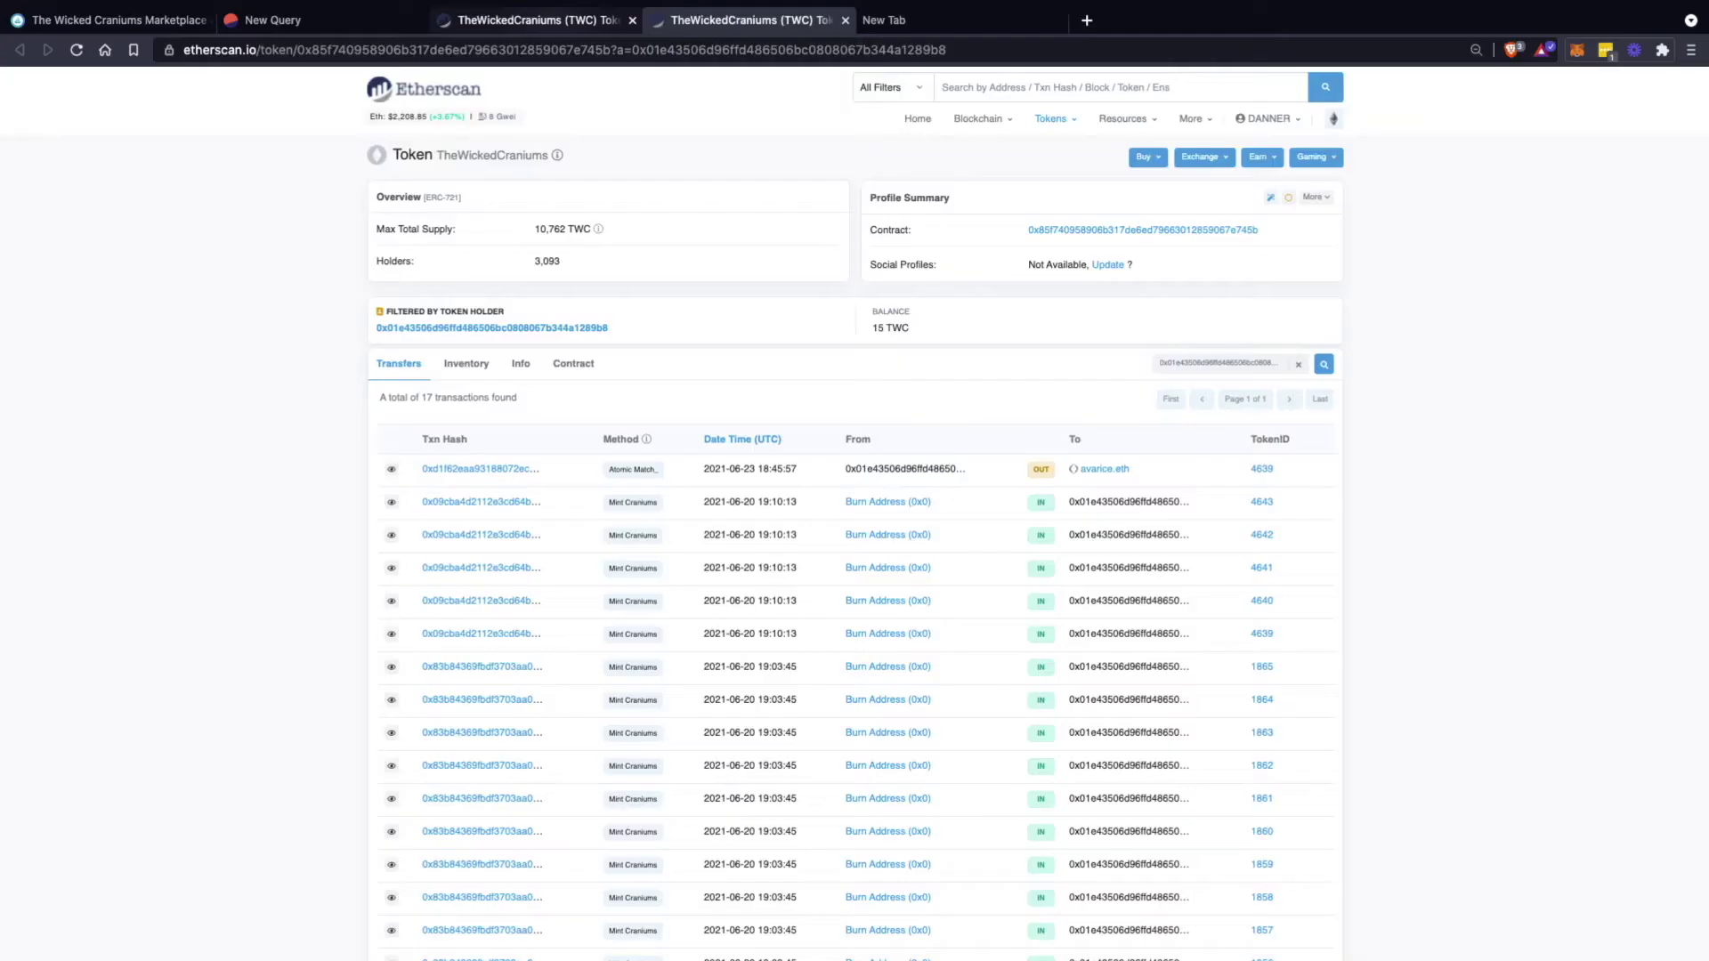
pyautogui.hotkey('ctrl', 'shift', 'Tab')
pyautogui.hotkey('ctrl', 'shift', 'Tab')
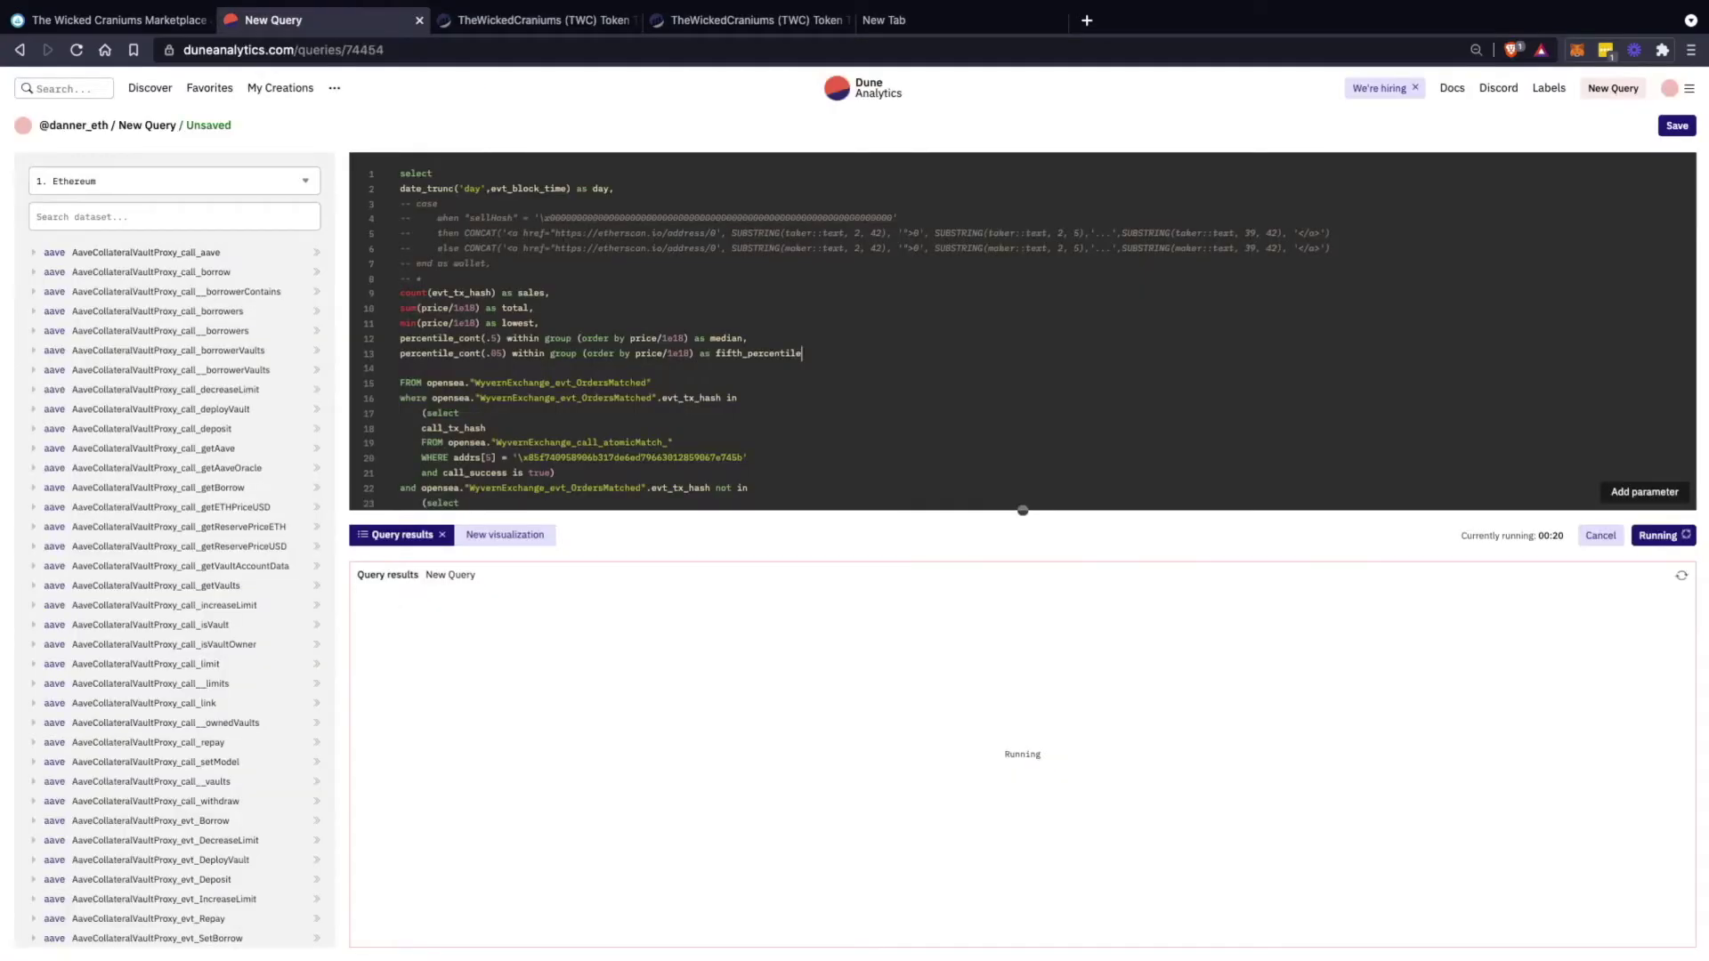
pyautogui.hotkey('ctrl', 'shift', 'Tab')
pyautogui.hotkey('ctrl', 'shift', 'Tab')
pyautogui.write('dis')
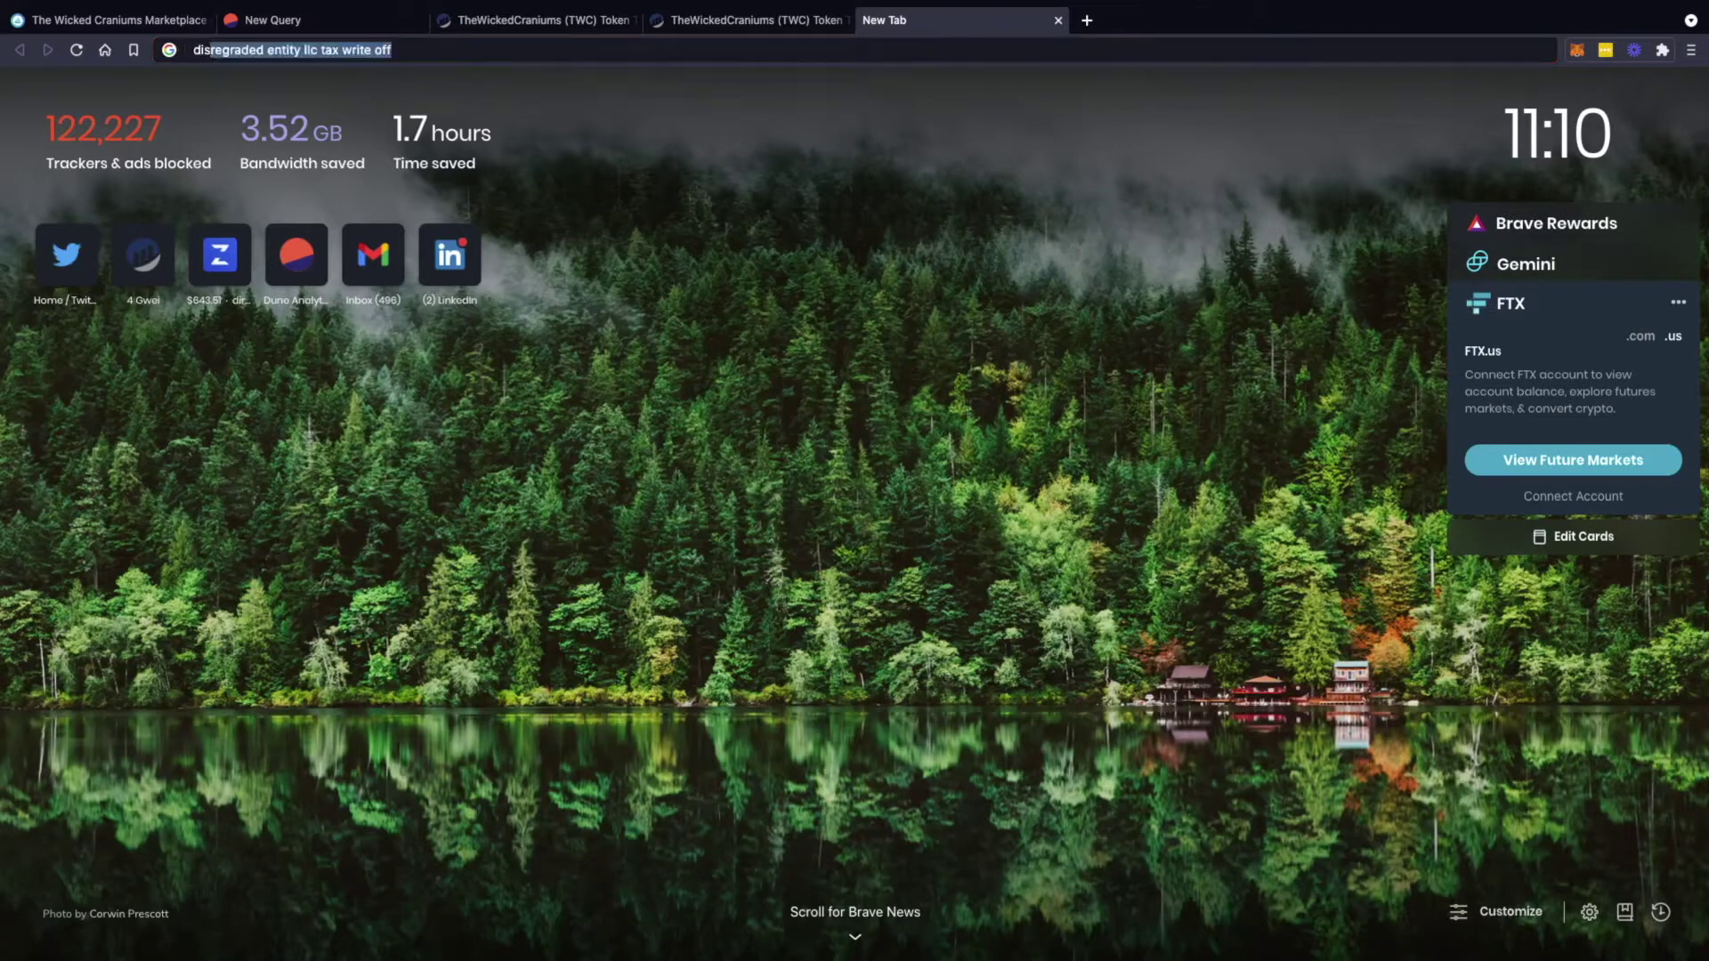
pyautogui.write('trisbu')
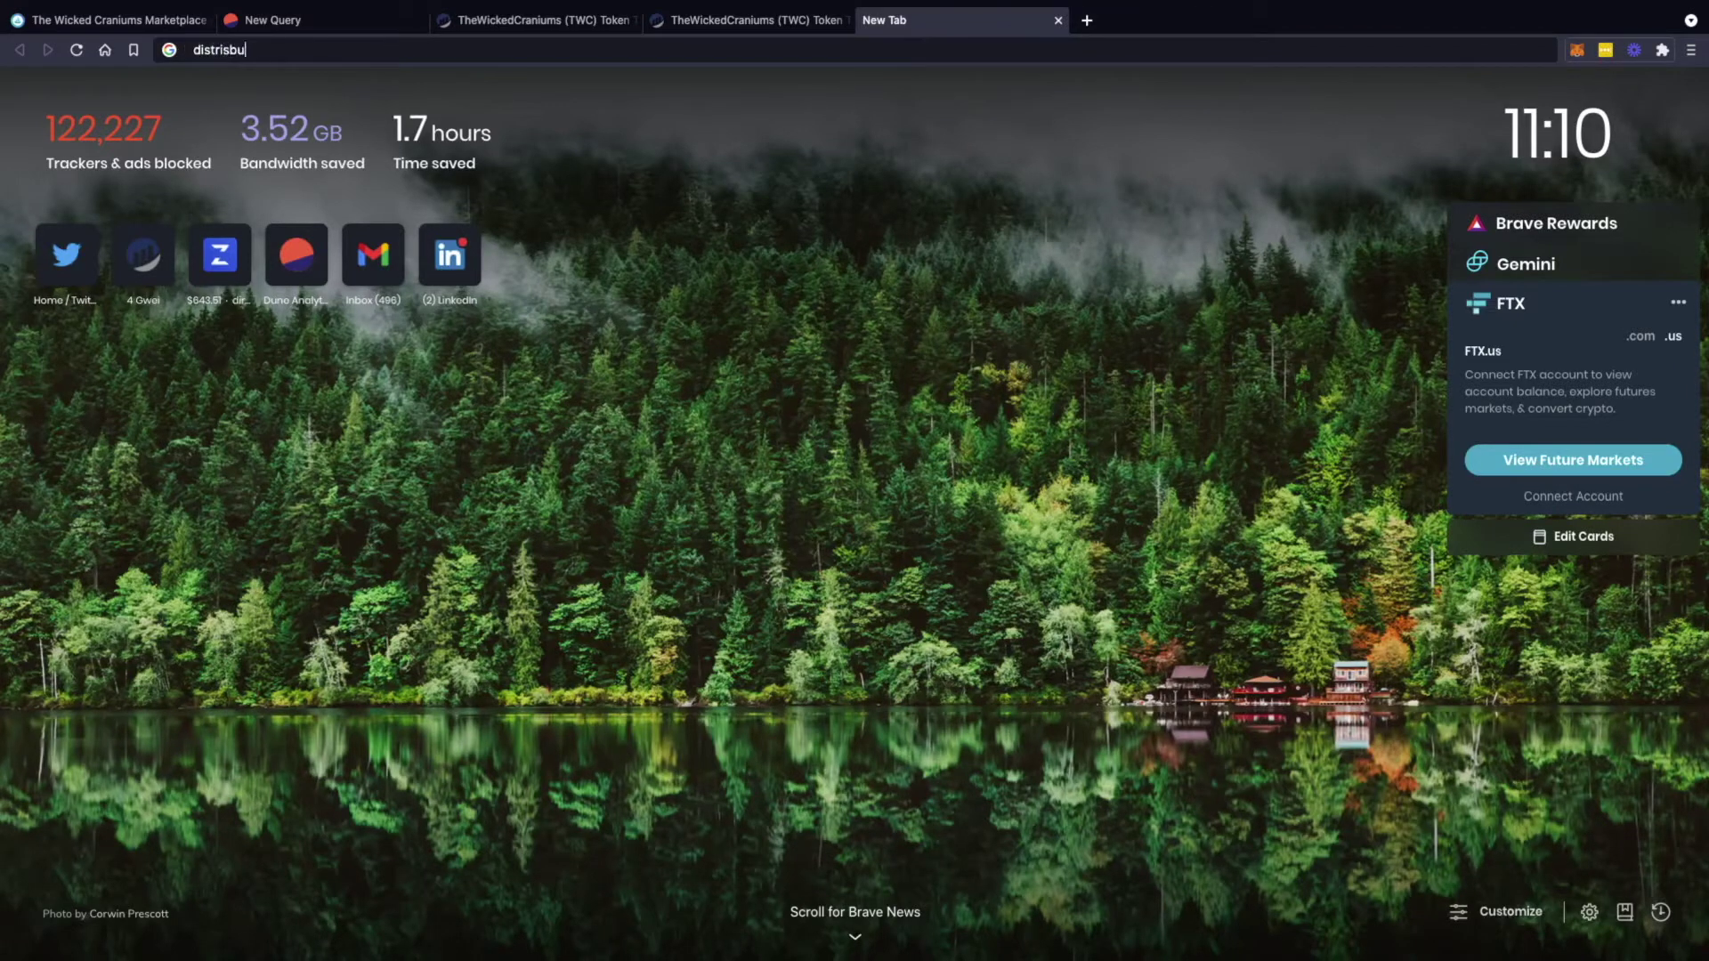
pyautogui.write('tion graph bell curv')
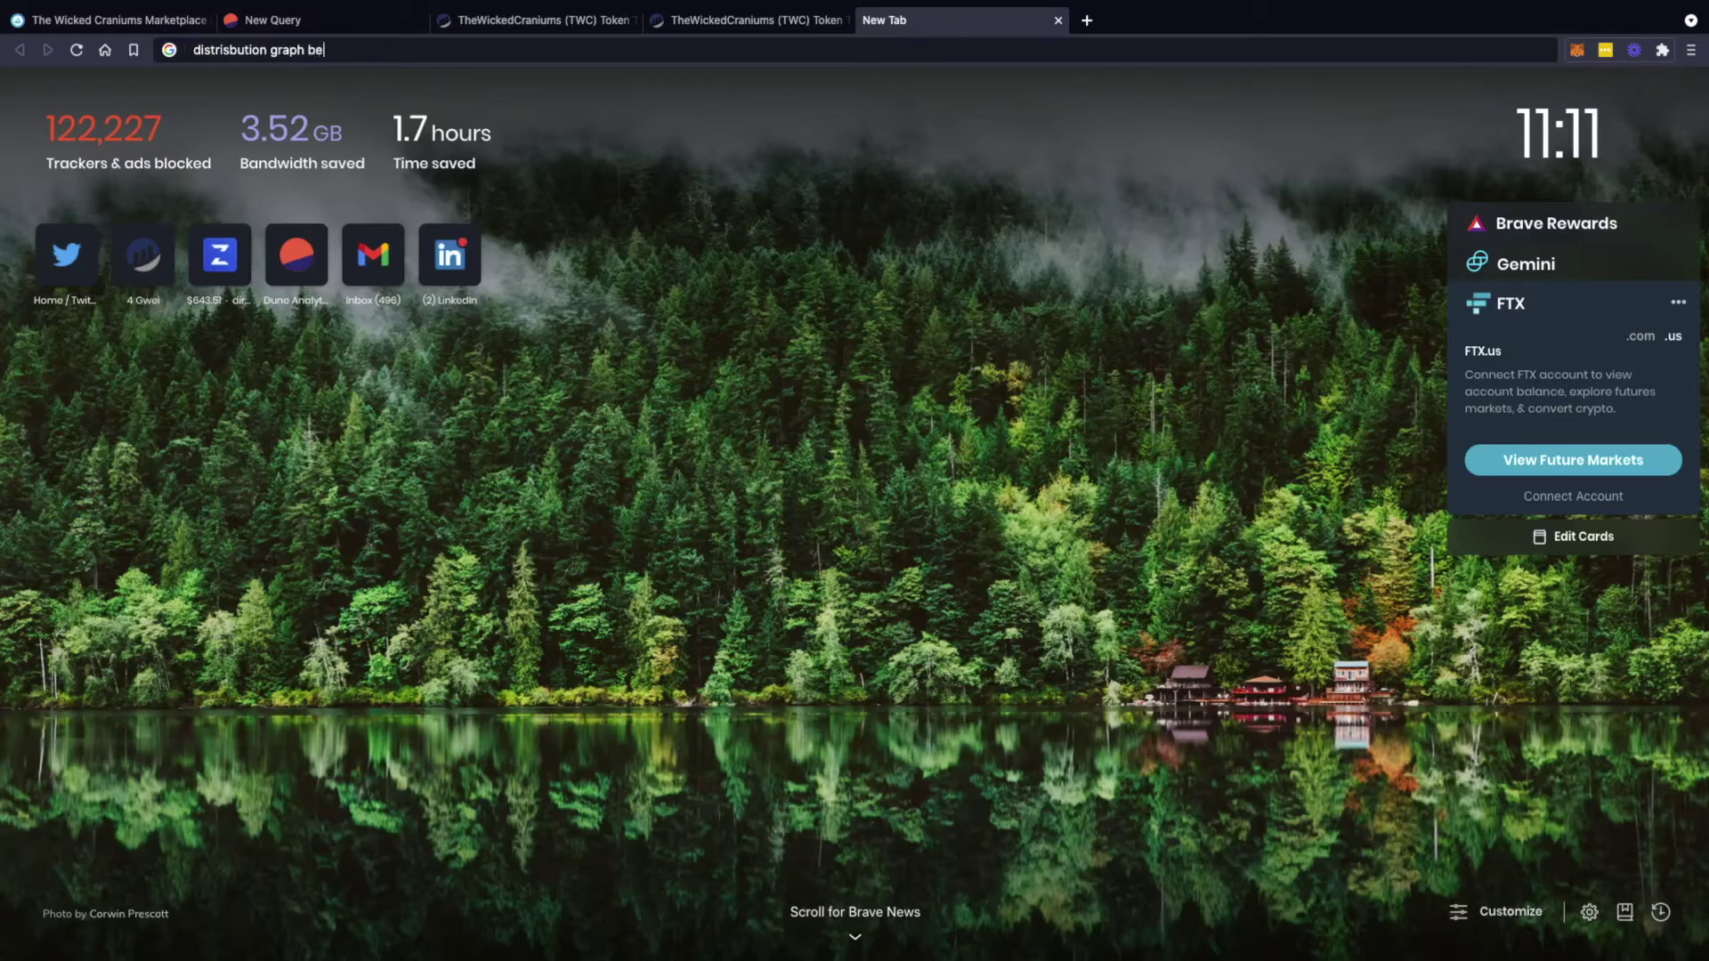
pyautogui.write('e sql')
pyautogui.press('Return')
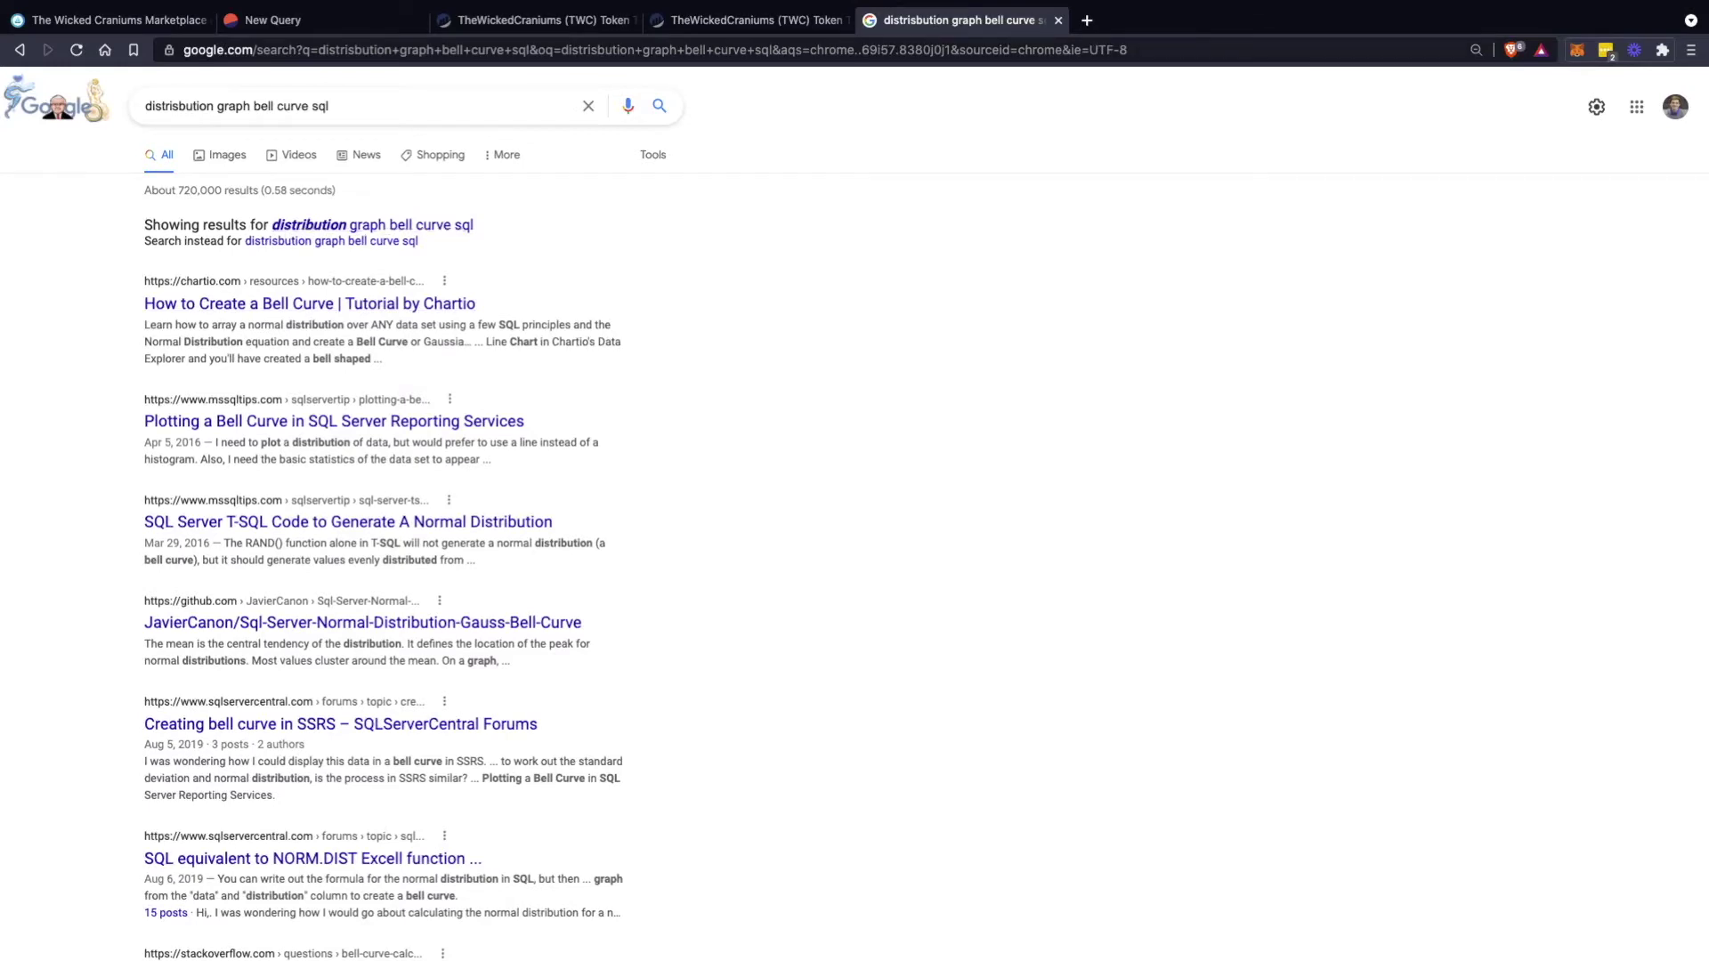
# Copy the whole daily sales SQL into a new Dune query opened on a separate page
pyautogui.click(312, 20)
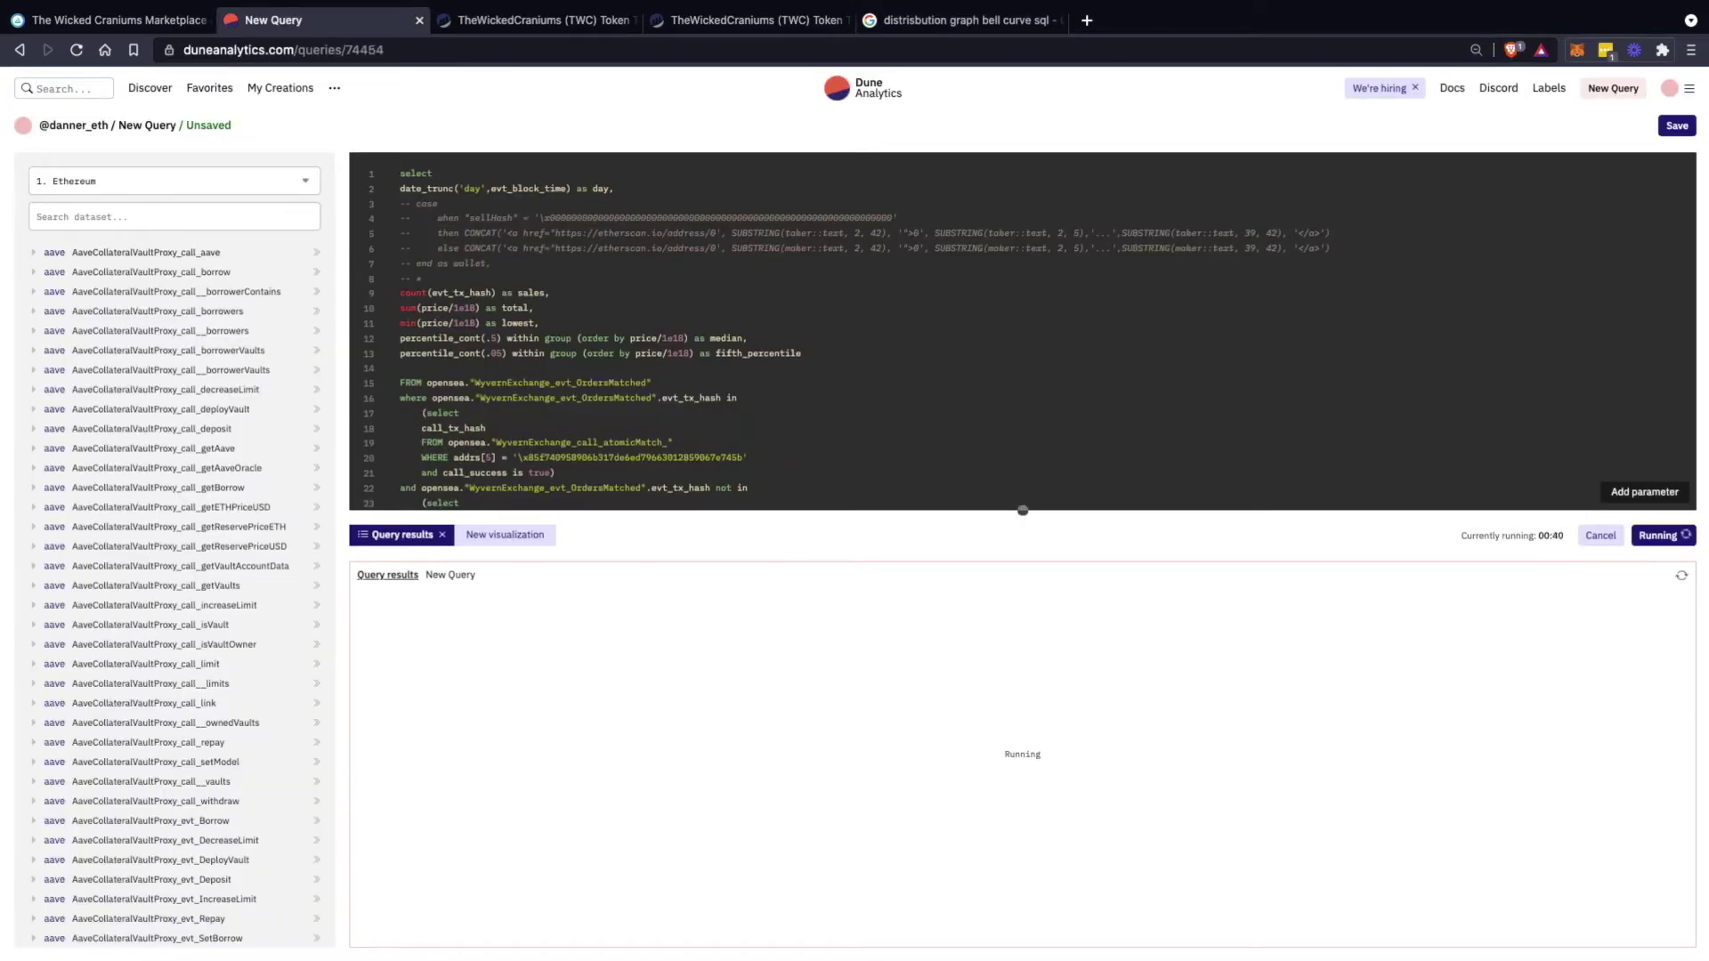
pyautogui.hotkey('ctrl', 'a')
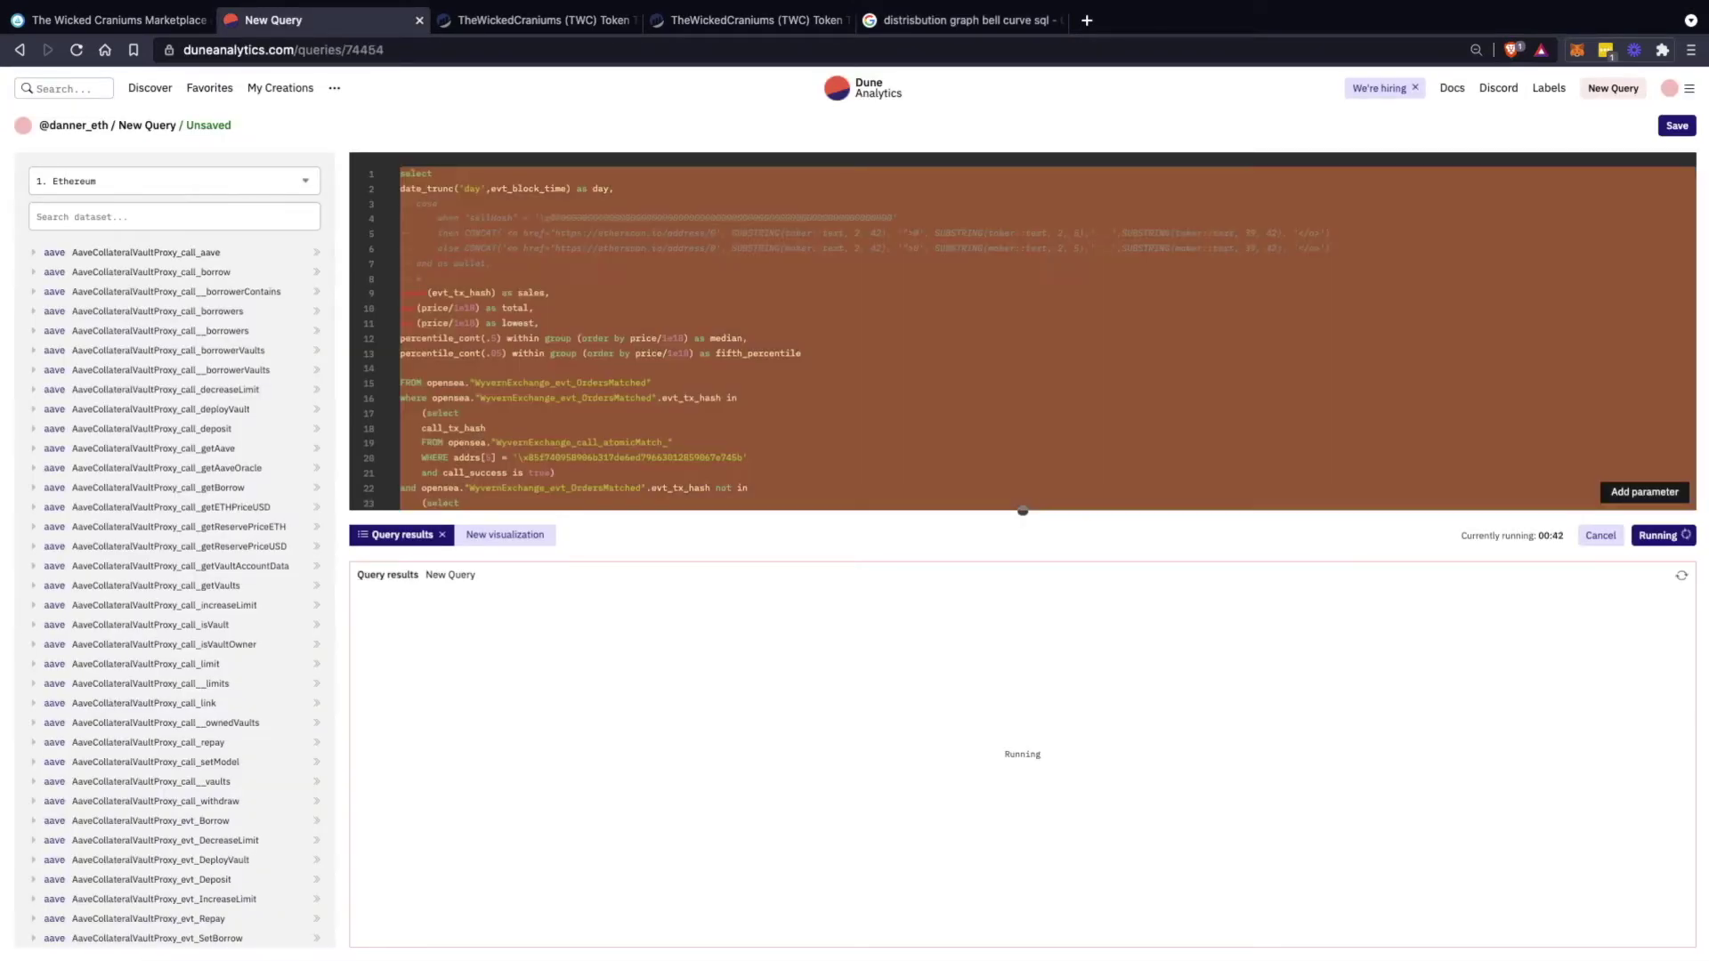
pyautogui.scroll(-2, 1022, 331)
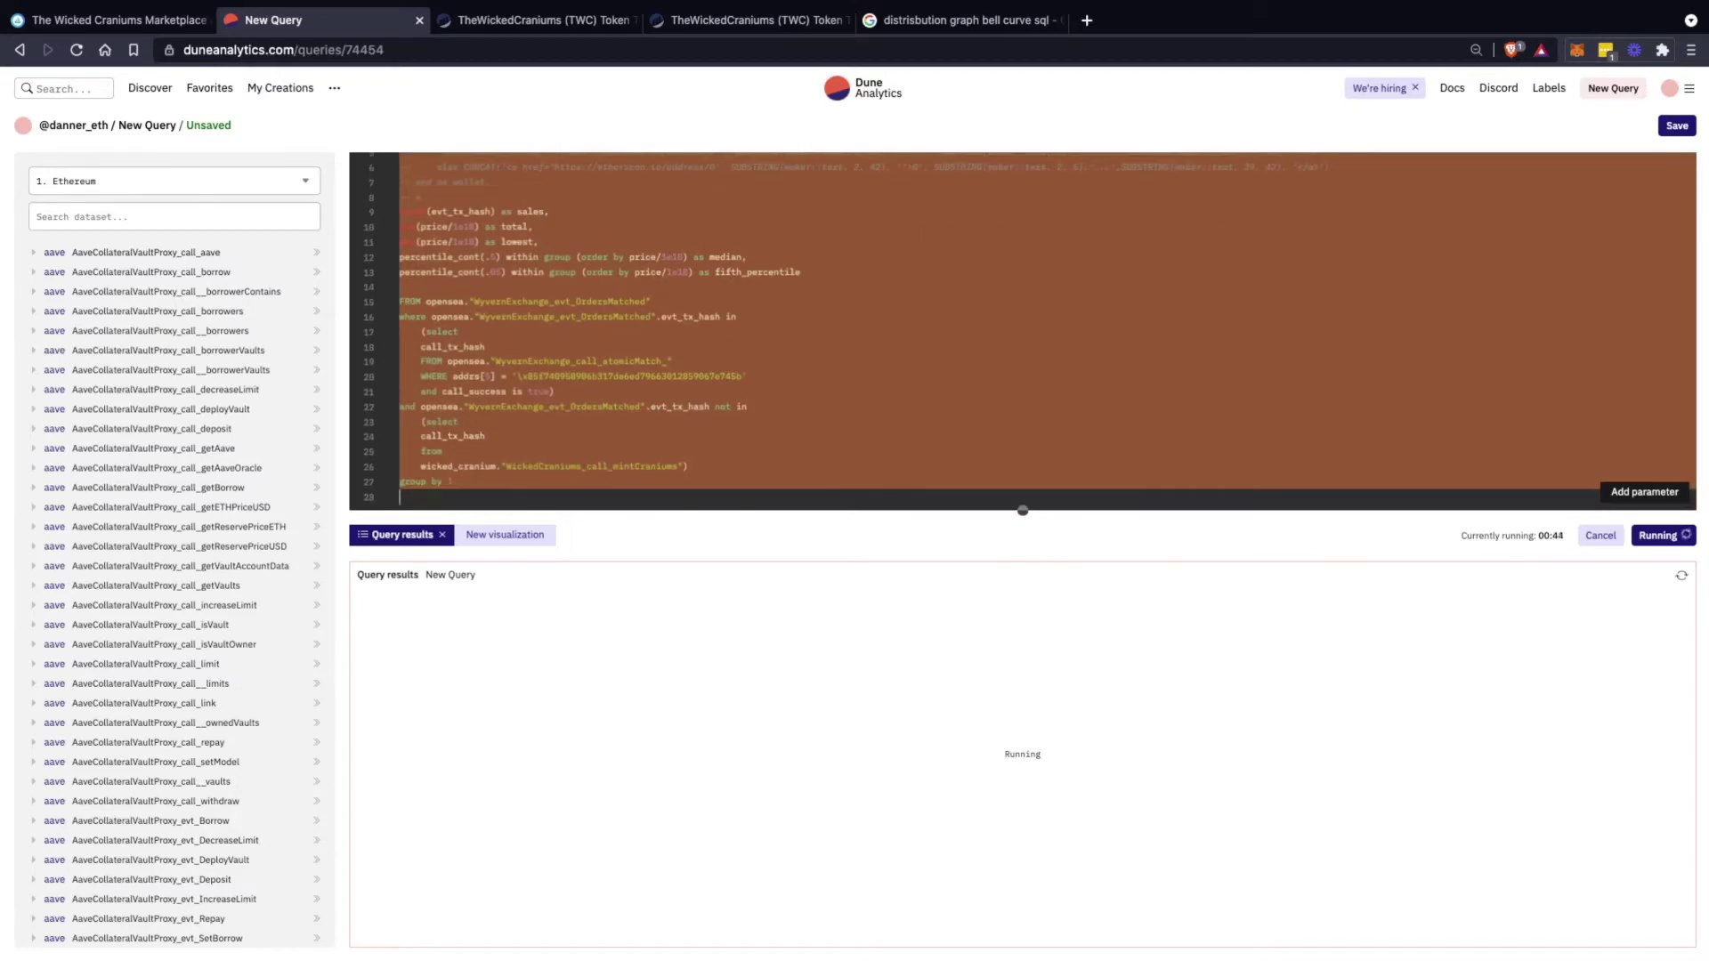
pyautogui.scroll(1, 1022, 331)
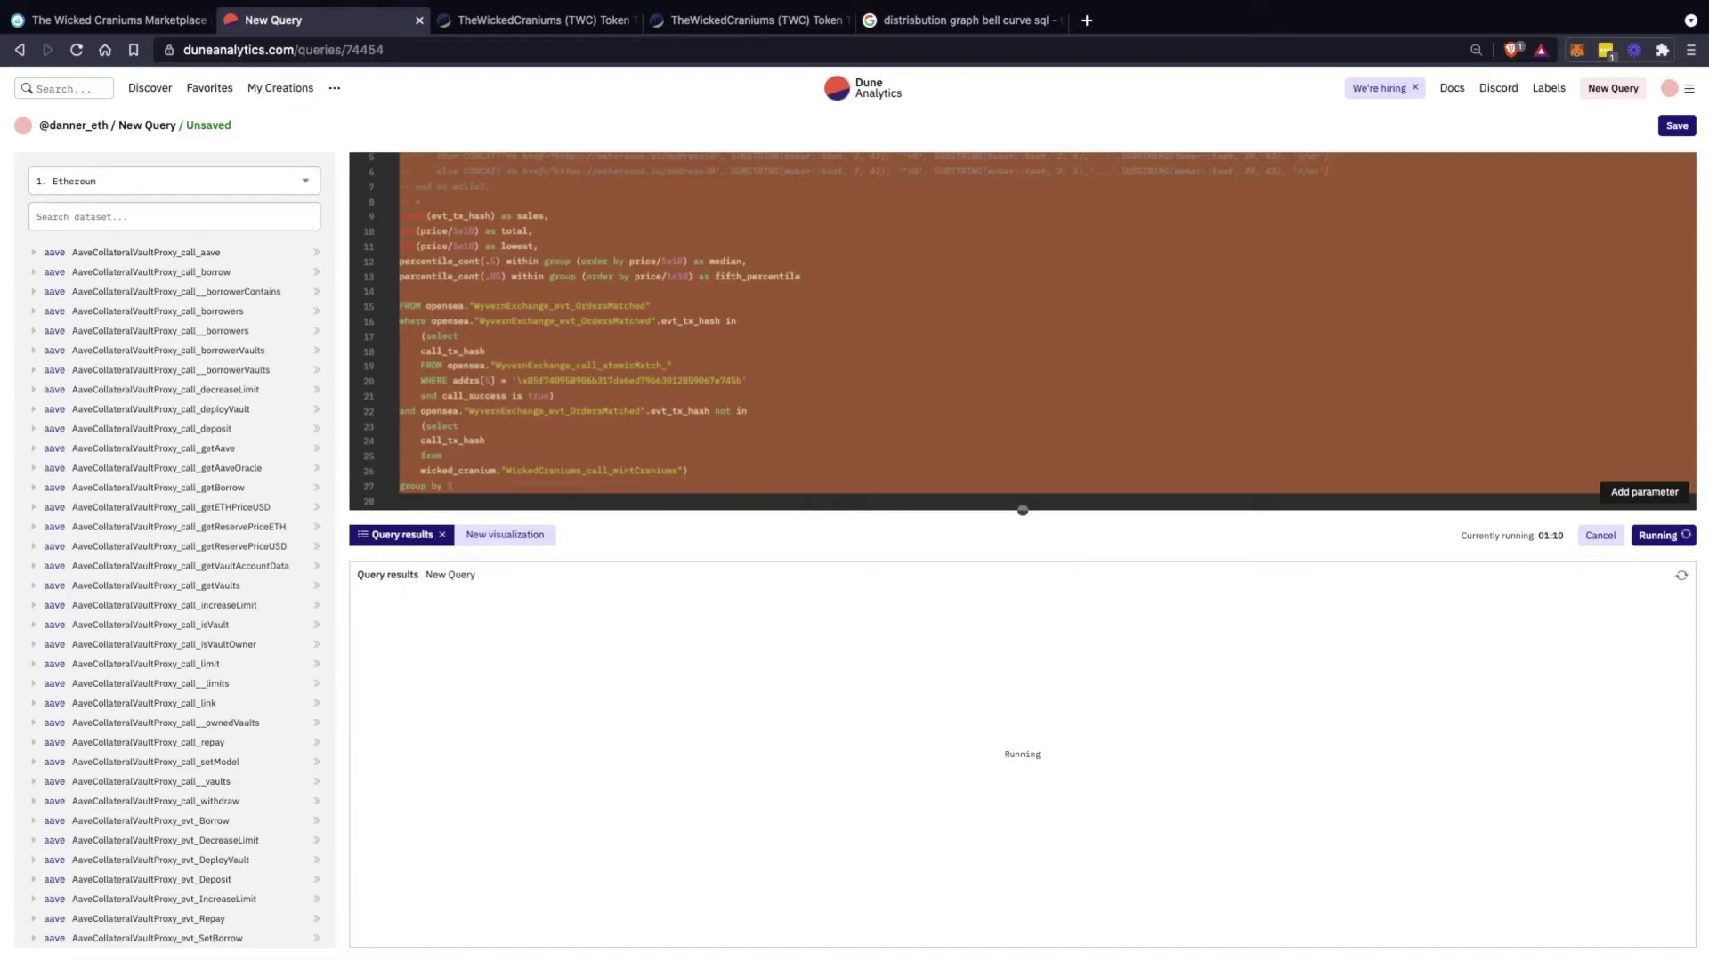
pyautogui.keyDown('super'); pyautogui.click(1613, 88); pyautogui.keyUp('super')
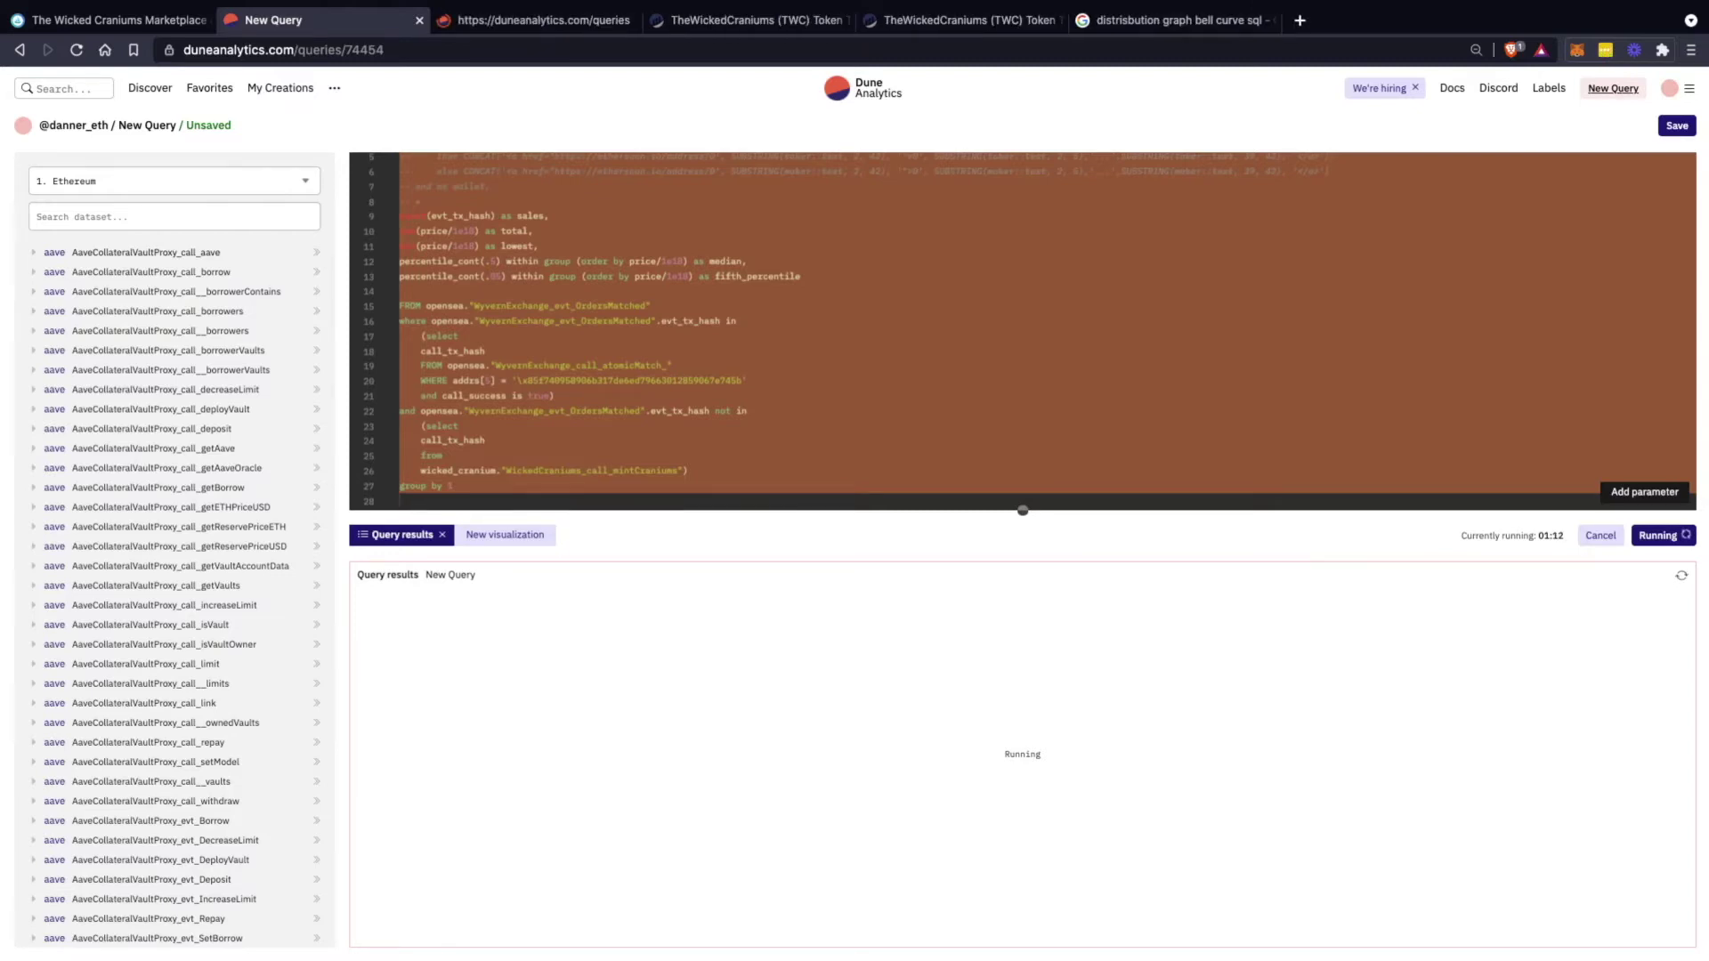
pyautogui.click(535, 20)
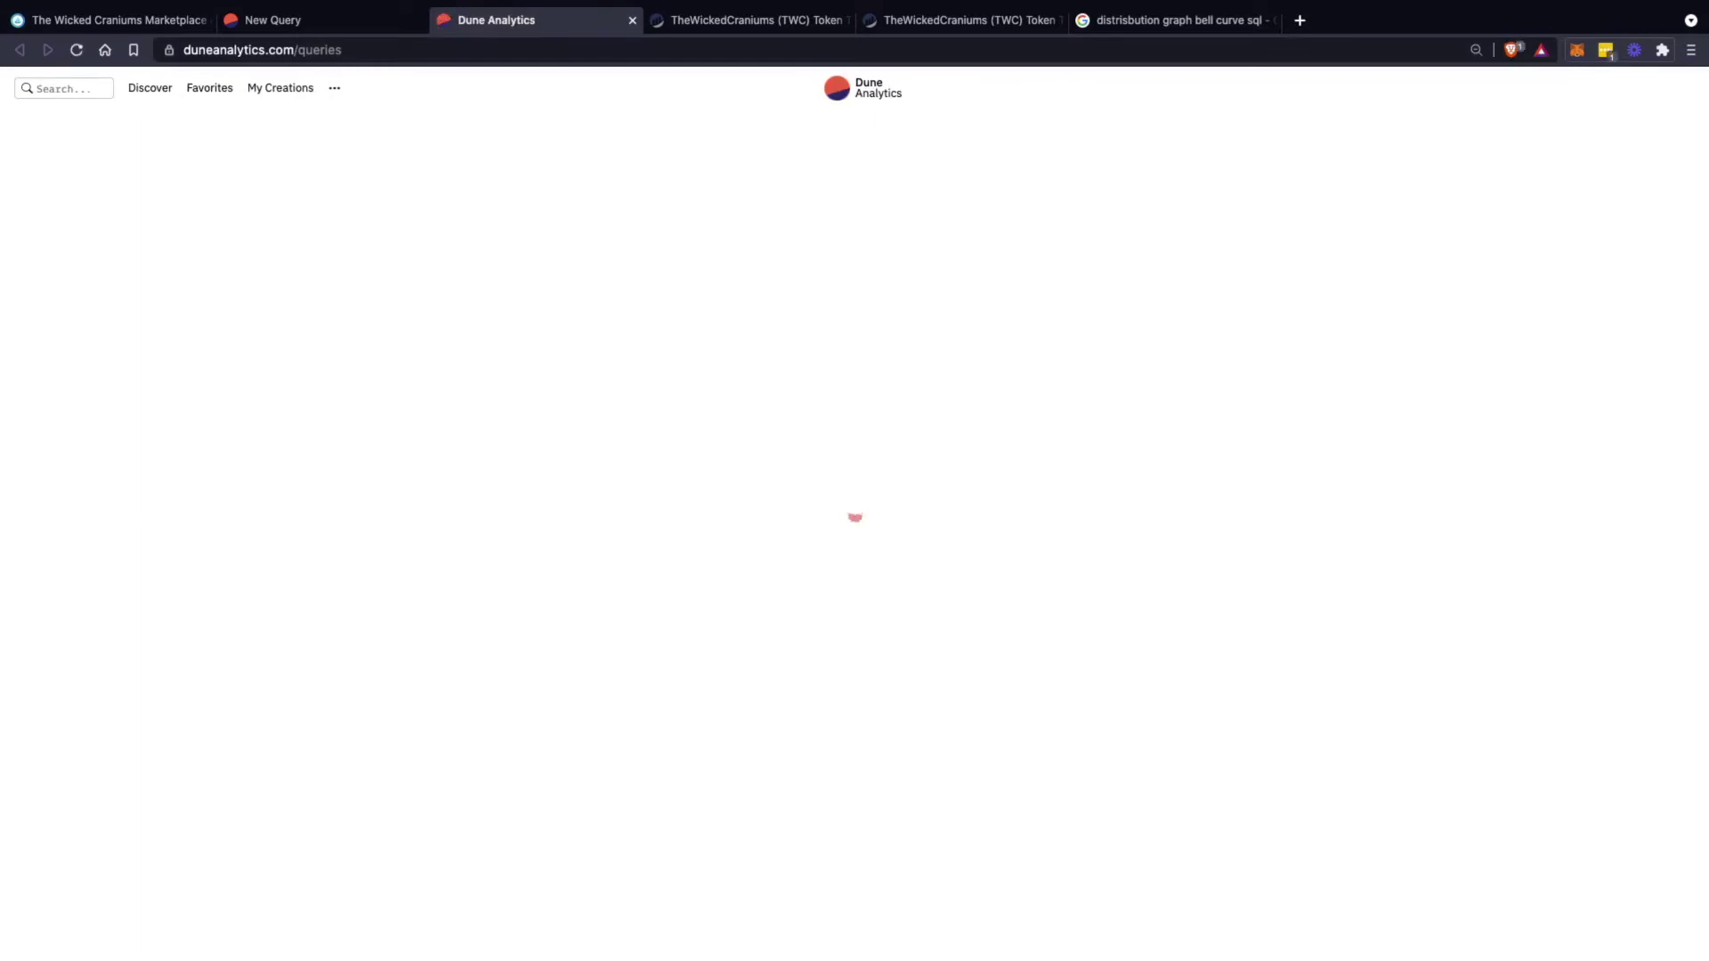
pyautogui.press('super+v')
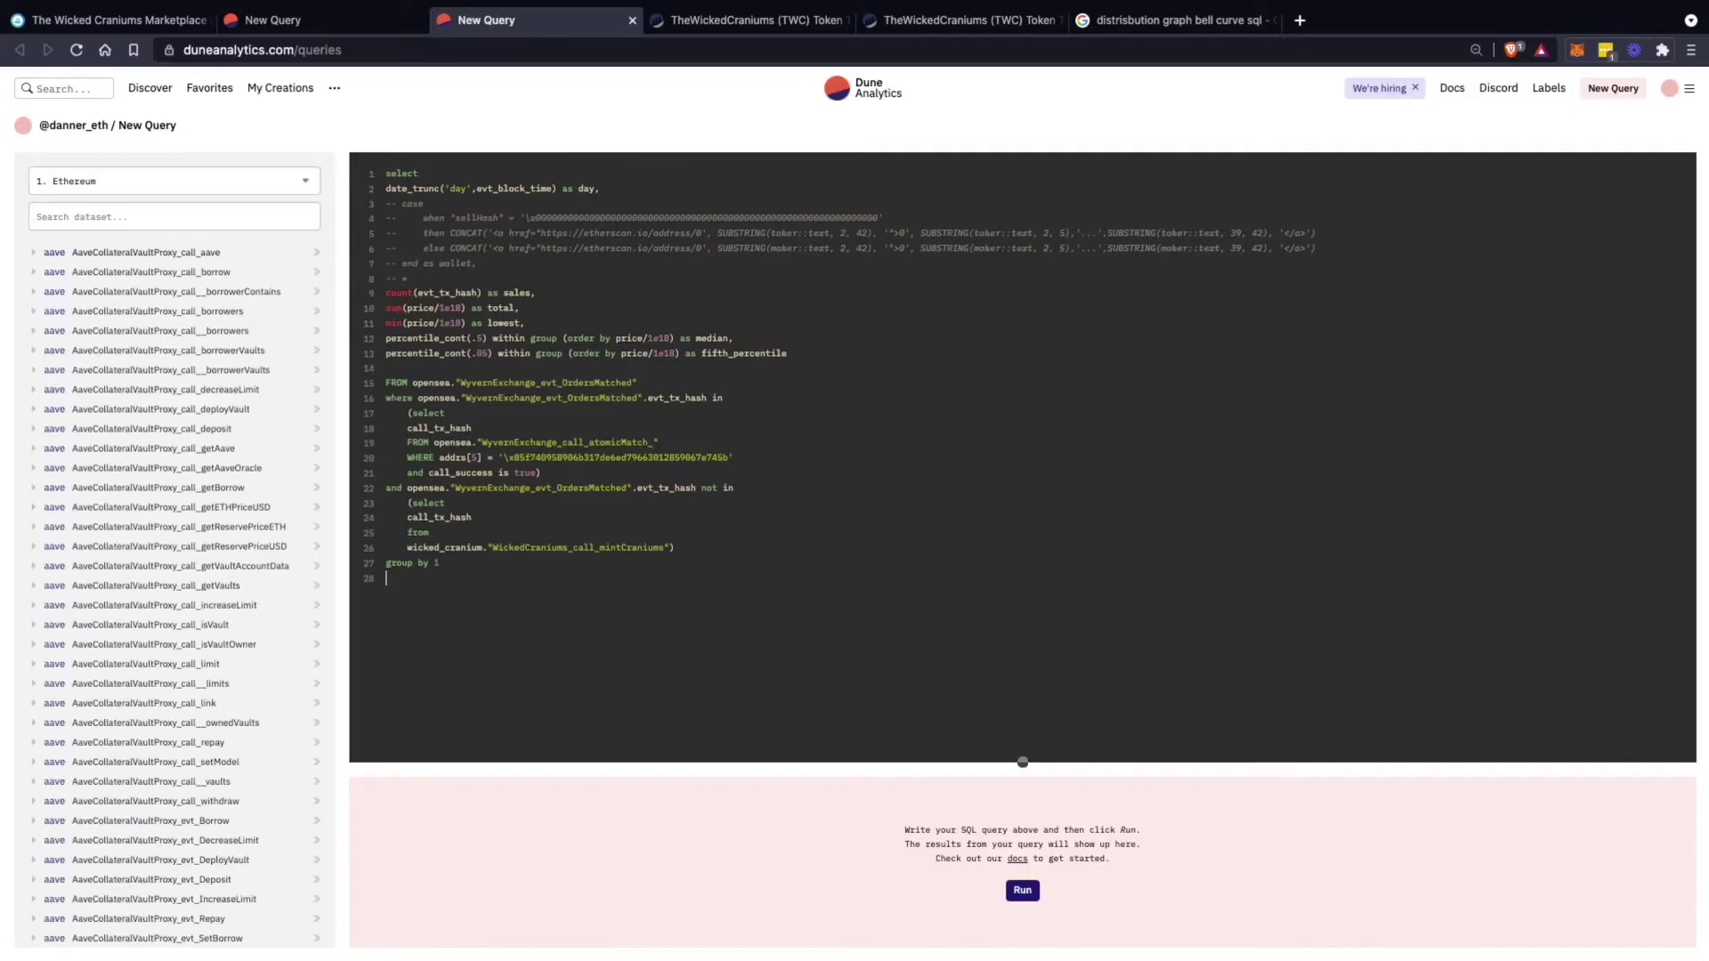
# Remove the group by clause from the copied query, replace all its selected columns with the price in Ether, and run it
pyautogui.tripleClick(441, 562)
pyautogui.press('BackSpace')
pyautogui.moveTo(788, 354); pyautogui.dragTo(385, 203)
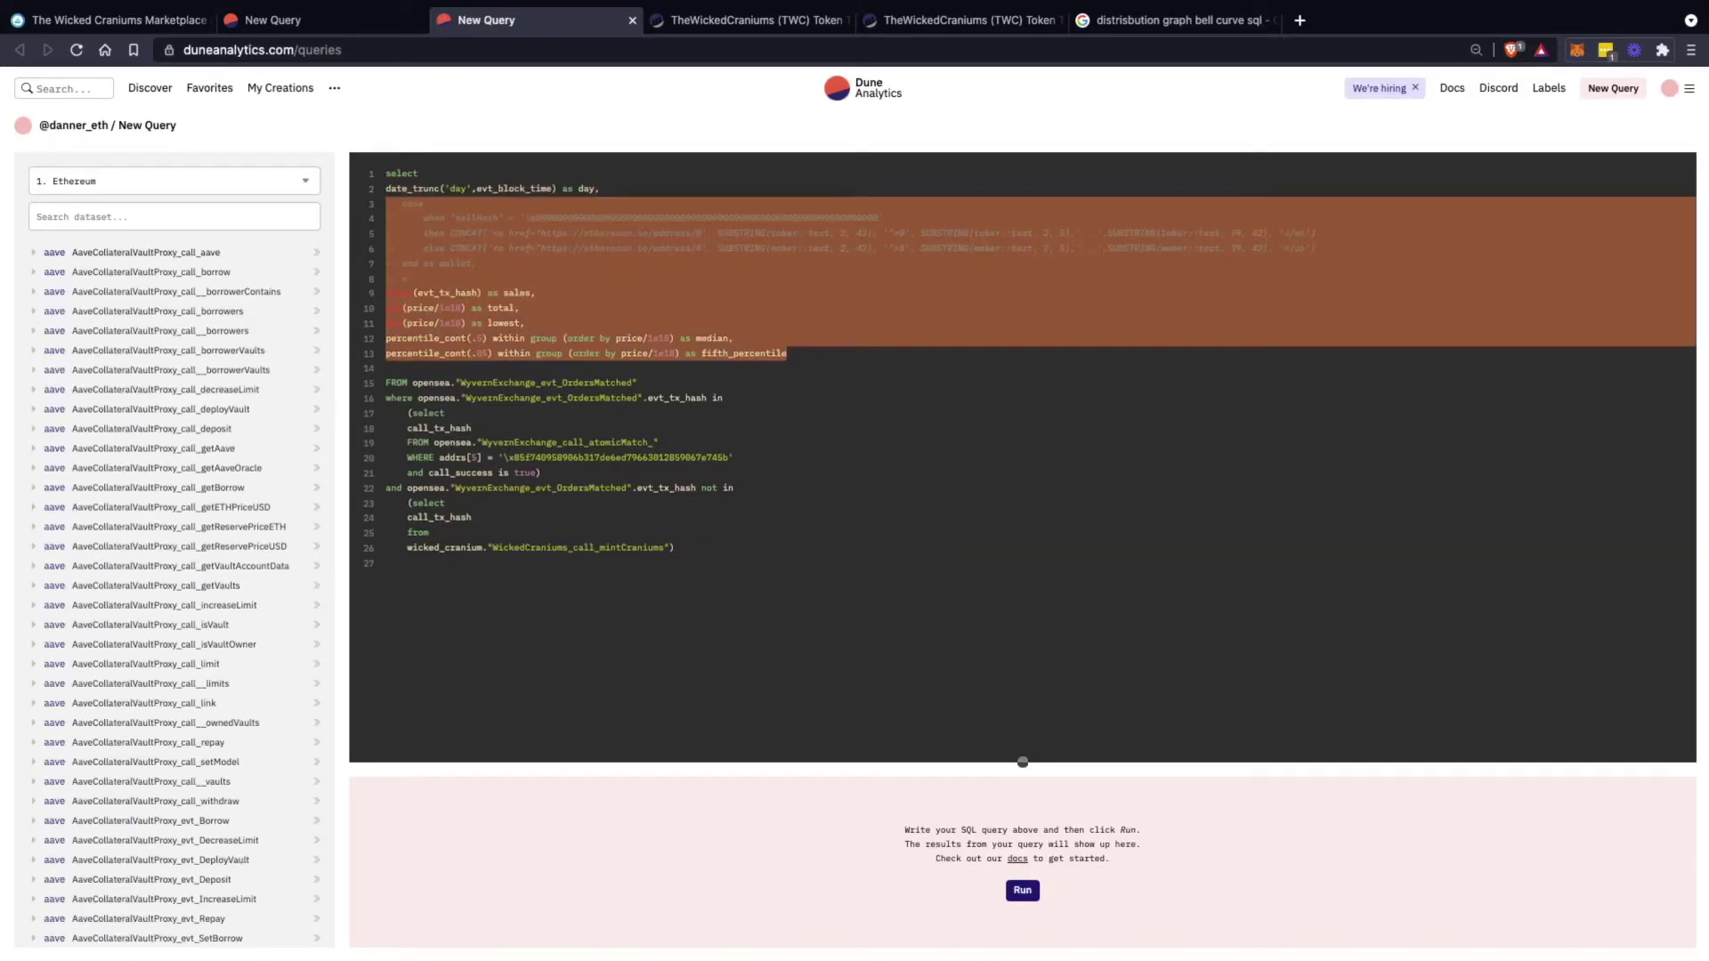
pyautogui.click(788, 354)
pyautogui.moveTo(788, 354); pyautogui.dragTo(386, 188)
pyautogui.press('BackSpace')
pyautogui.write('price')
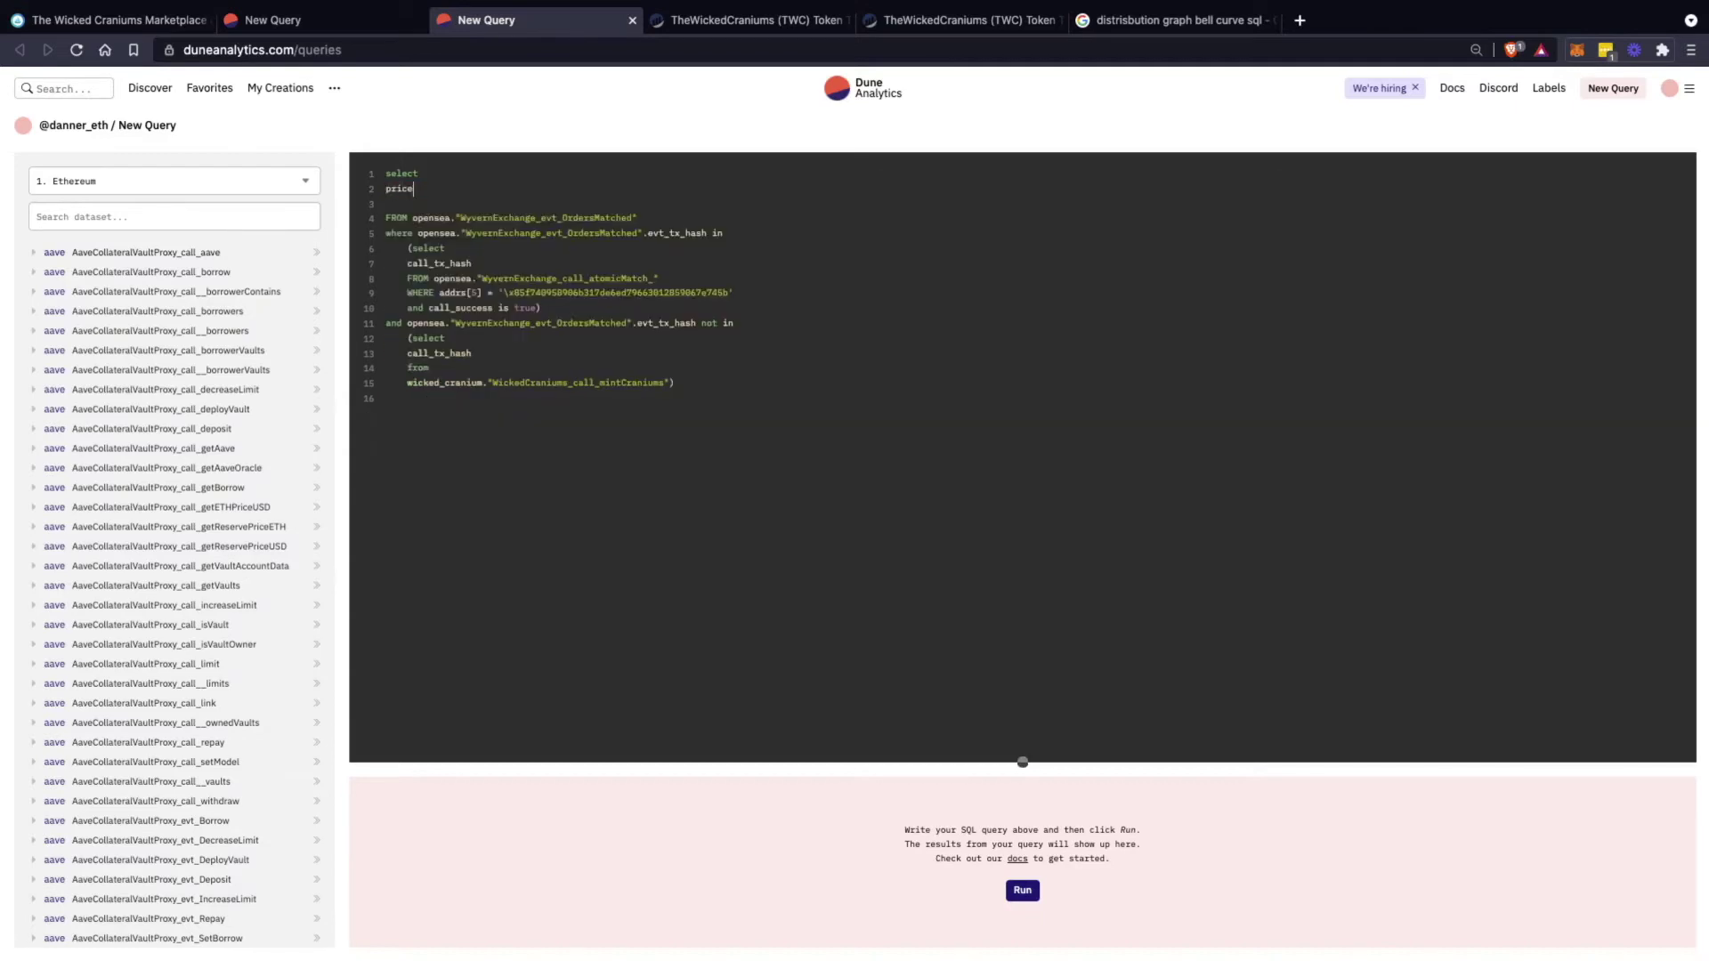
pyautogui.write('e18')
pyautogui.press('BackSpace')
pyautogui.hotkey('ctrl', 'Return')
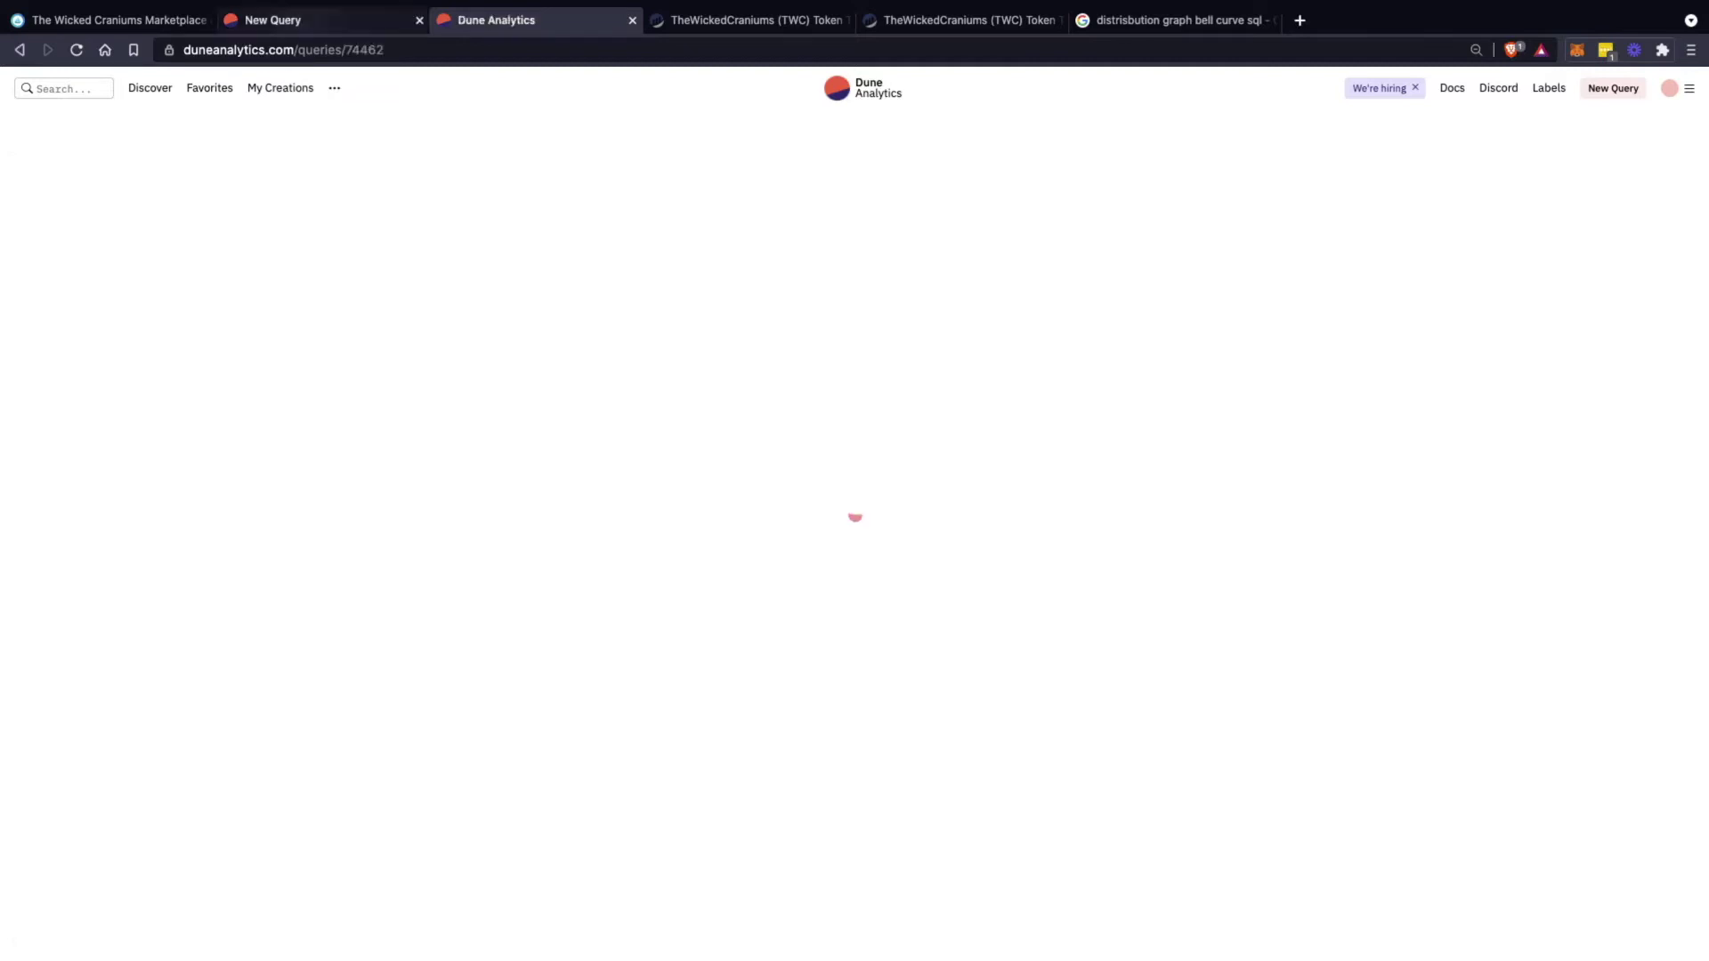
# Return to the daily sales query and start a new and condition on its own line before the group by clause
pyautogui.click(312, 21)
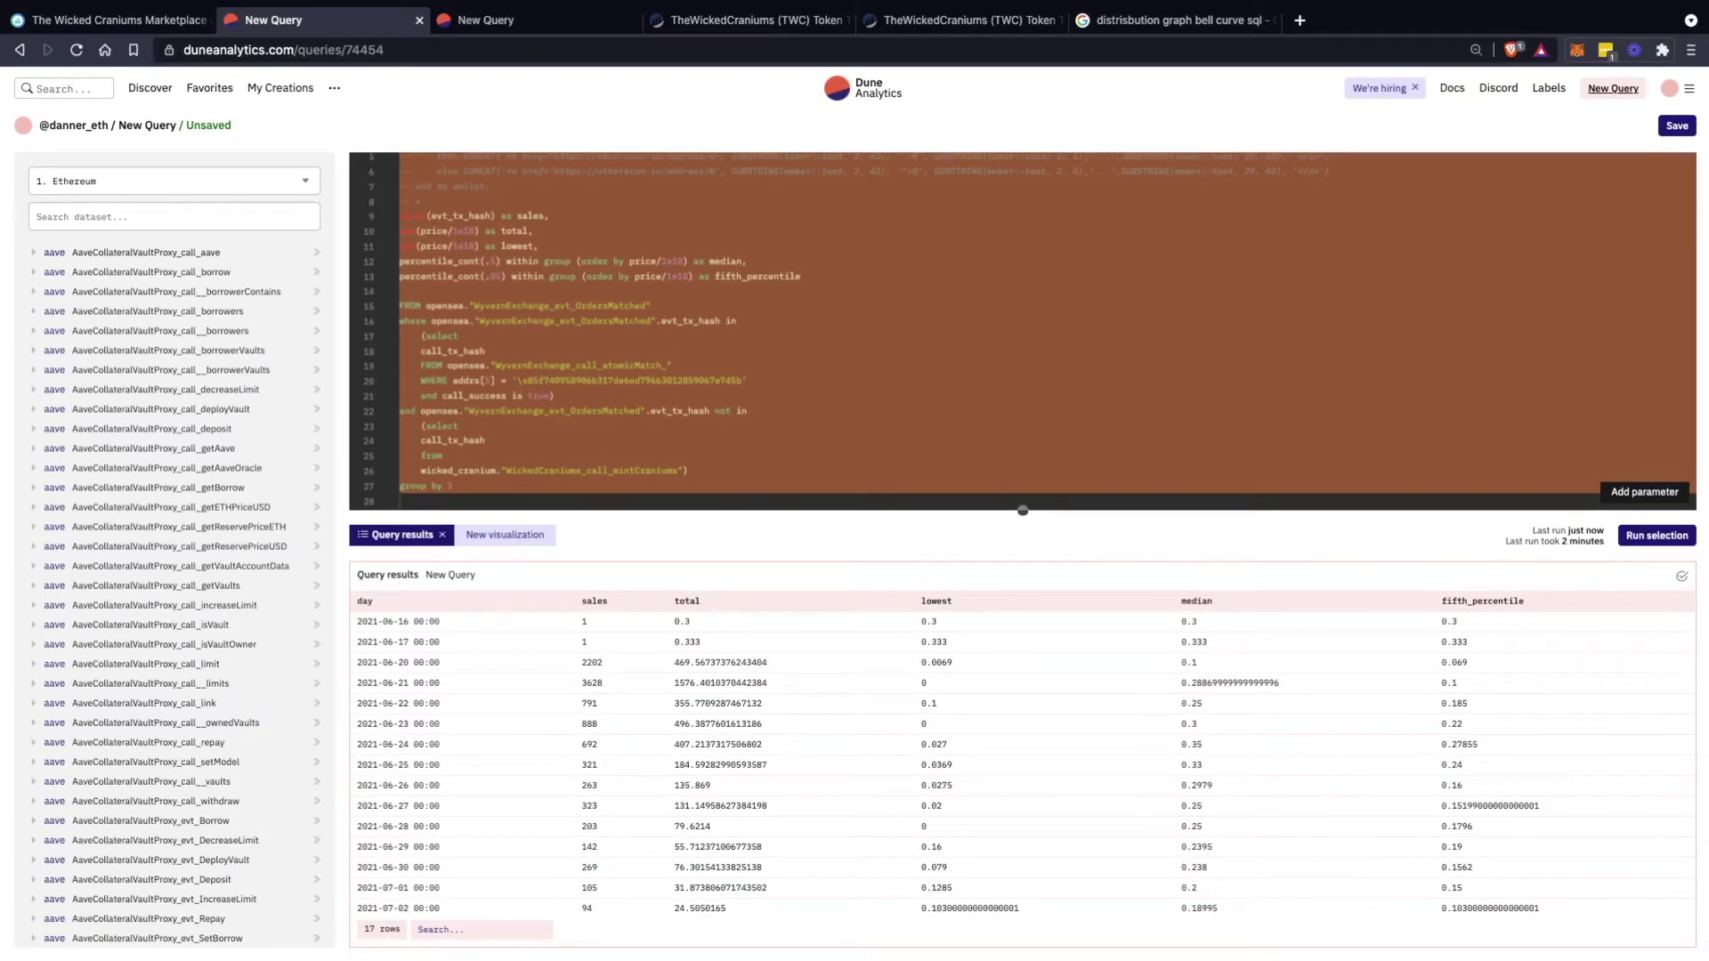
pyautogui.click(691, 470)
pyautogui.press('Return')
pyautogui.write('qhe')
pyautogui.press('BackSpace')
pyautogui.press('BackSpace')
pyautogui.press('BackSpace')
pyautogui.write('and')
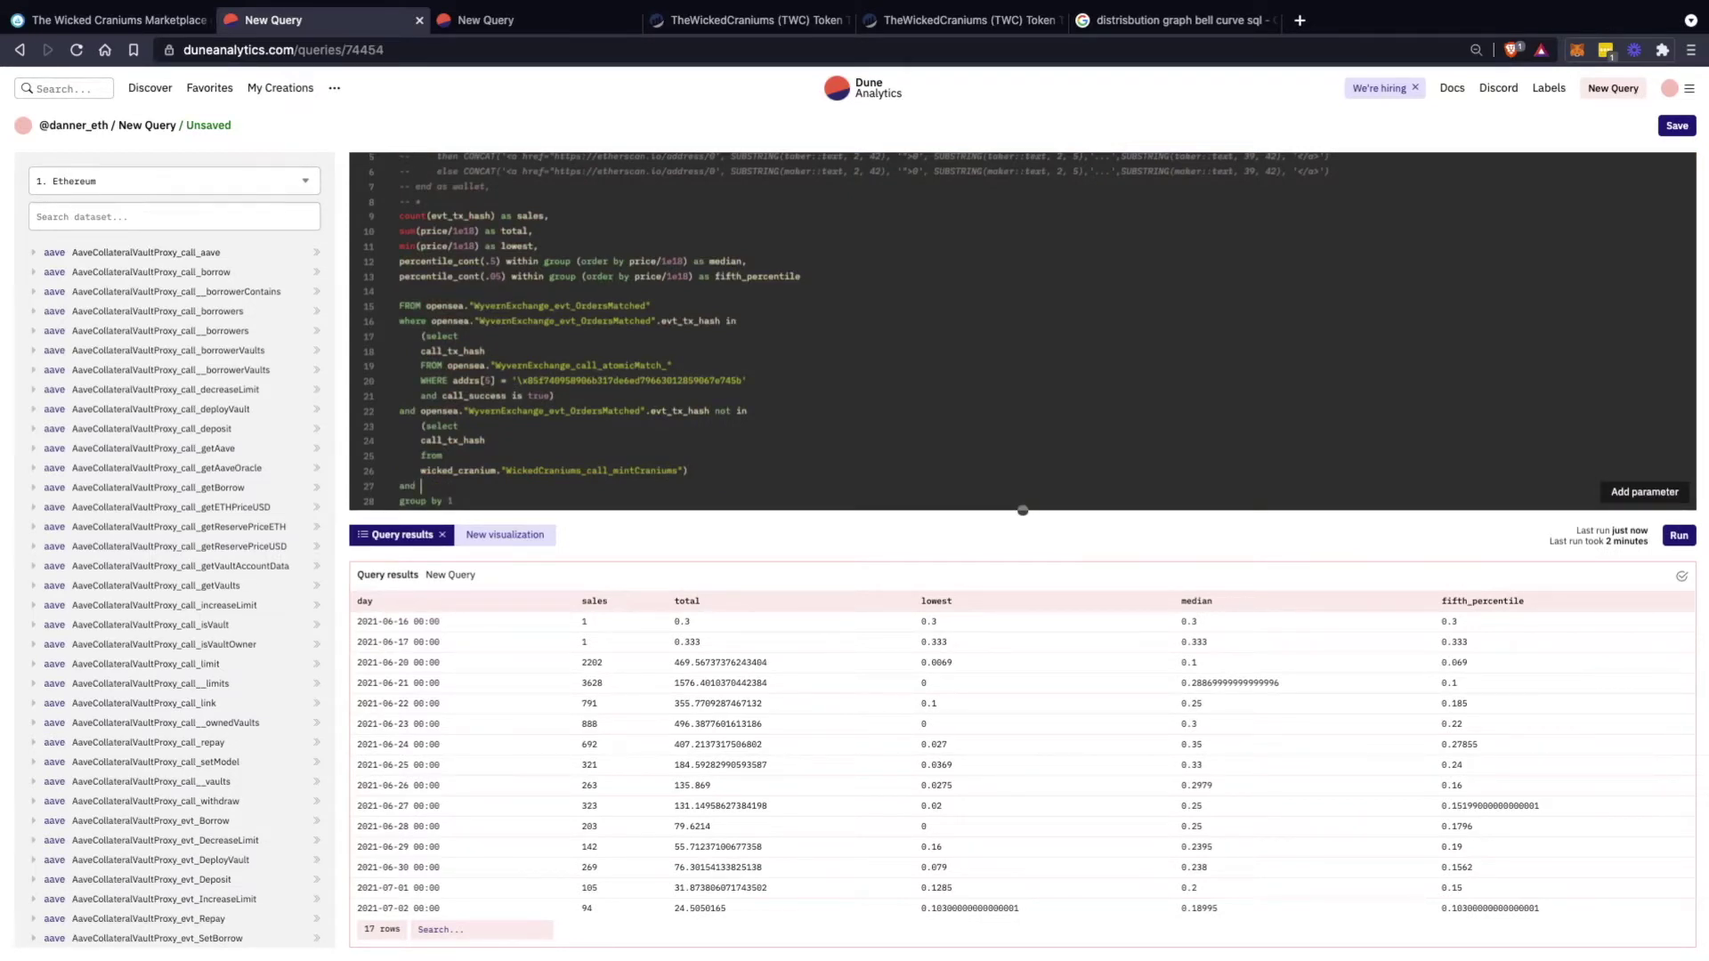
# Copy the opensea."WyvernExchange_evt_OrdersMatched" table reference from the FROM clause into the new and condition
pyautogui.moveTo(426, 305); pyautogui.dragTo(653, 306)
pyautogui.press('super+c')
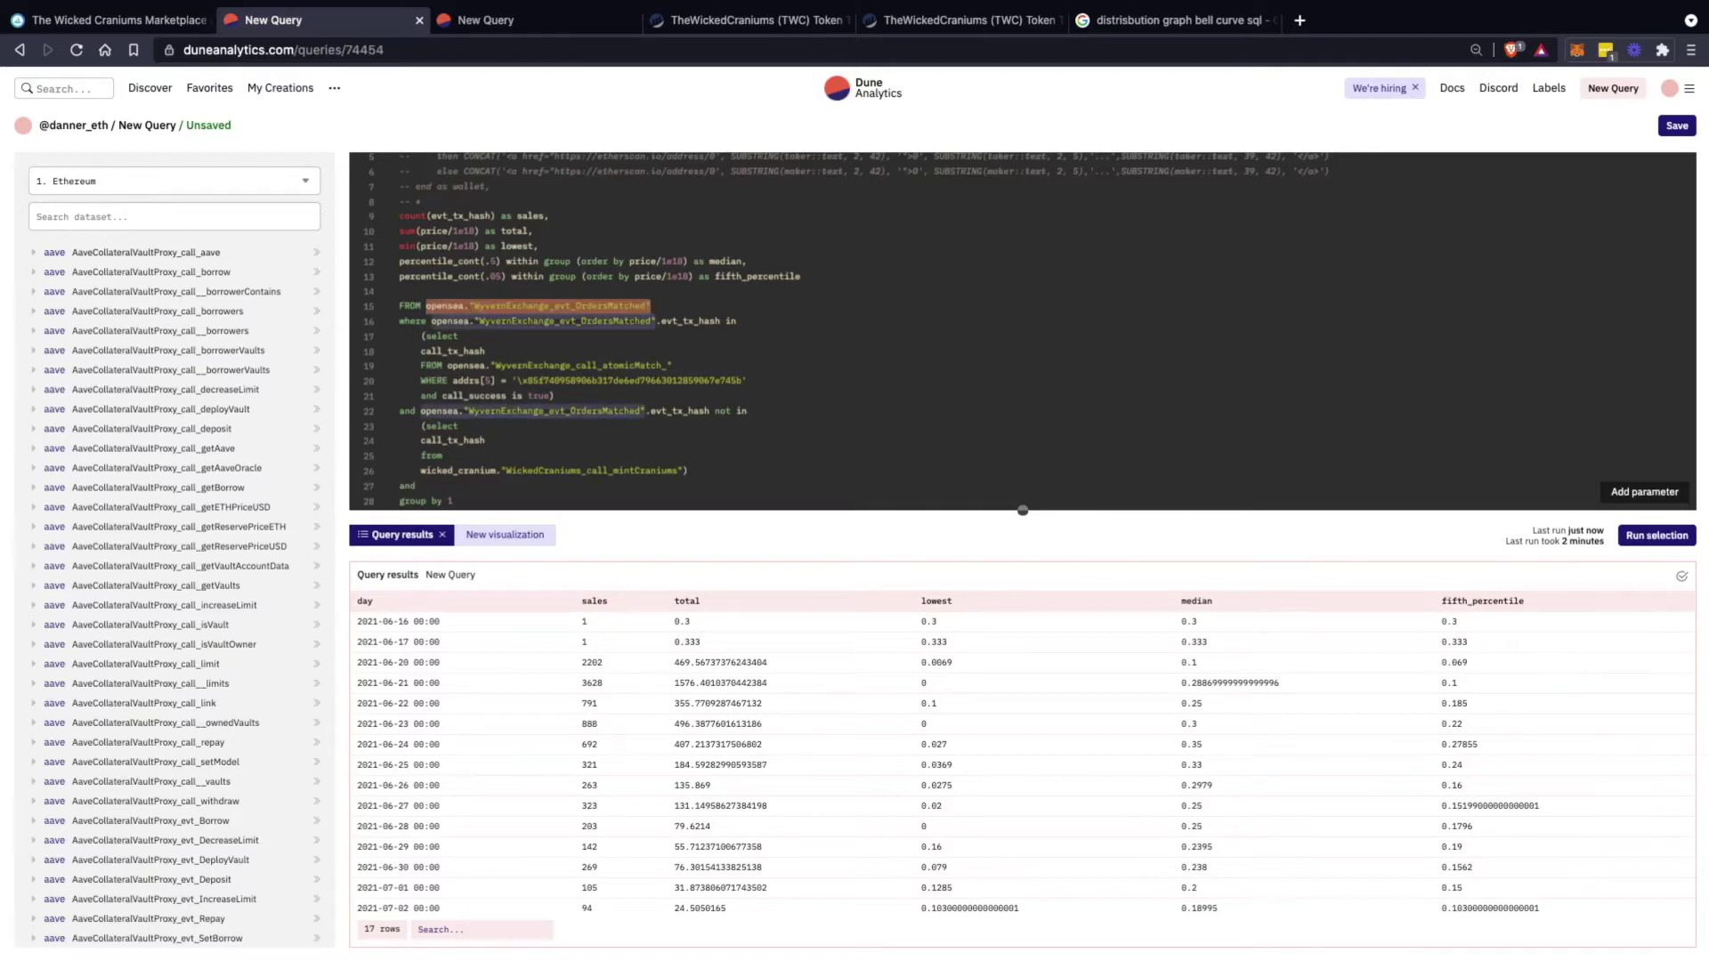
pyautogui.click(422, 486)
pyautogui.press('super+v')
pyautogui.write('.ev')
pyautogui.press('BackSpace')
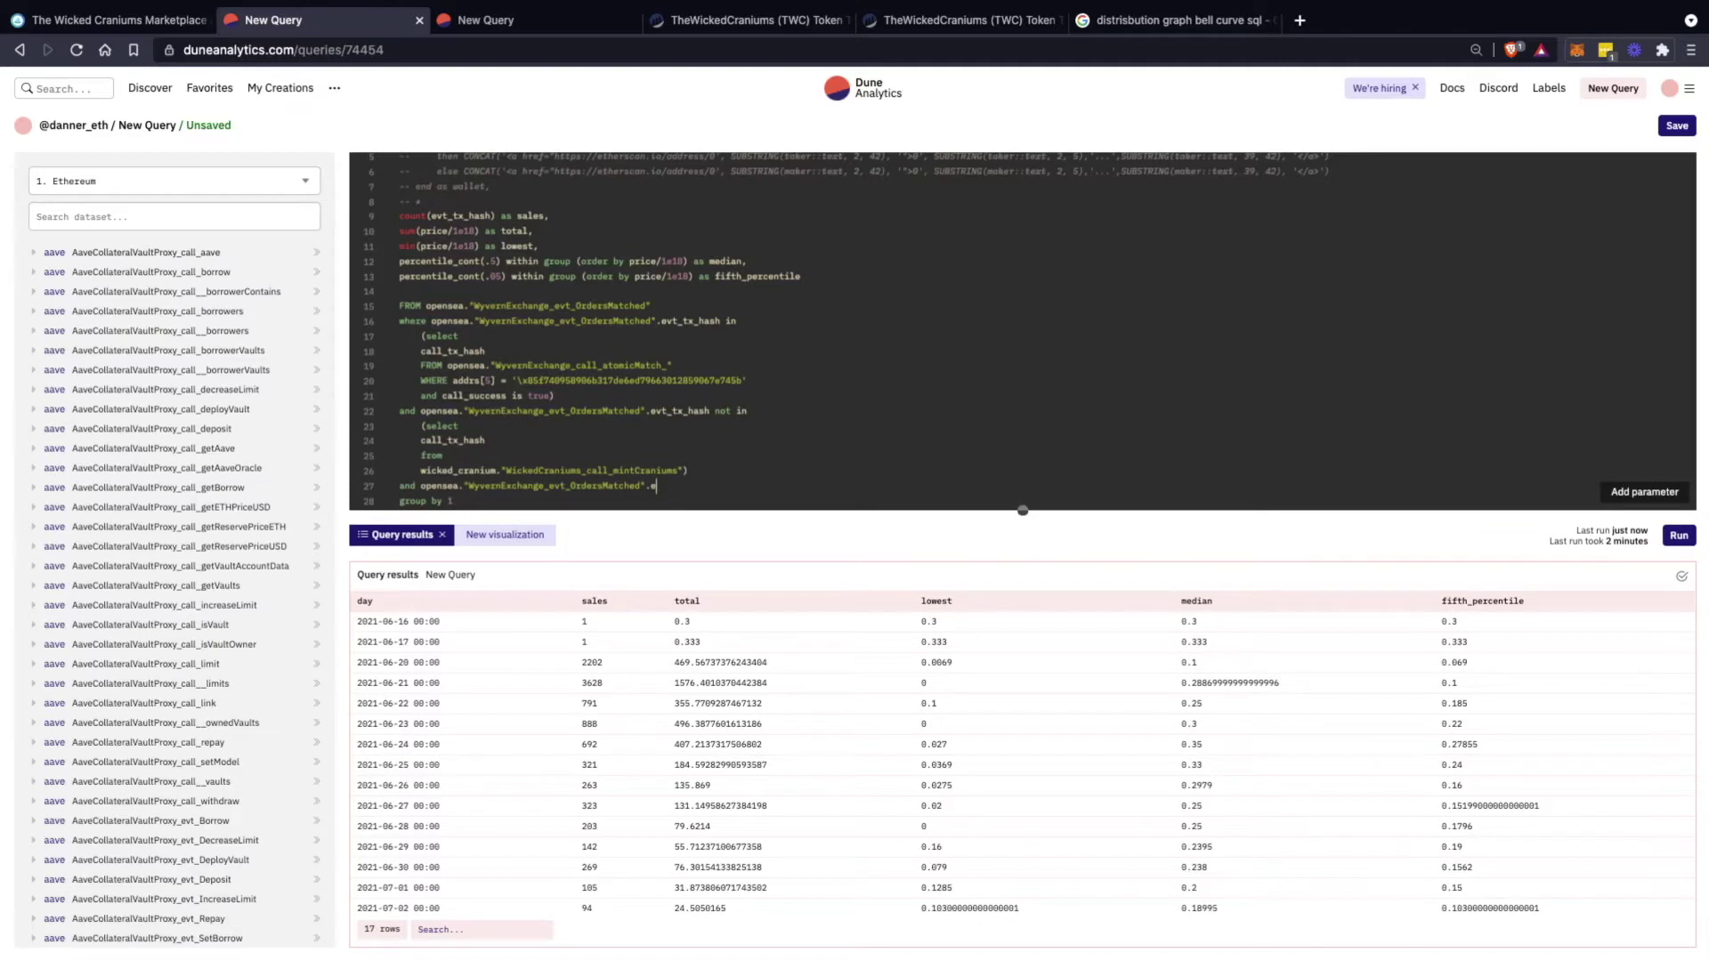
# Complete the new condition with evt_block_time > '2021-06-19' and run the daily sales query
pyautogui.scroll(2, 570, 356)
pyautogui.scroll(-2, 569, 356)
pyautogui.click(422, 459)
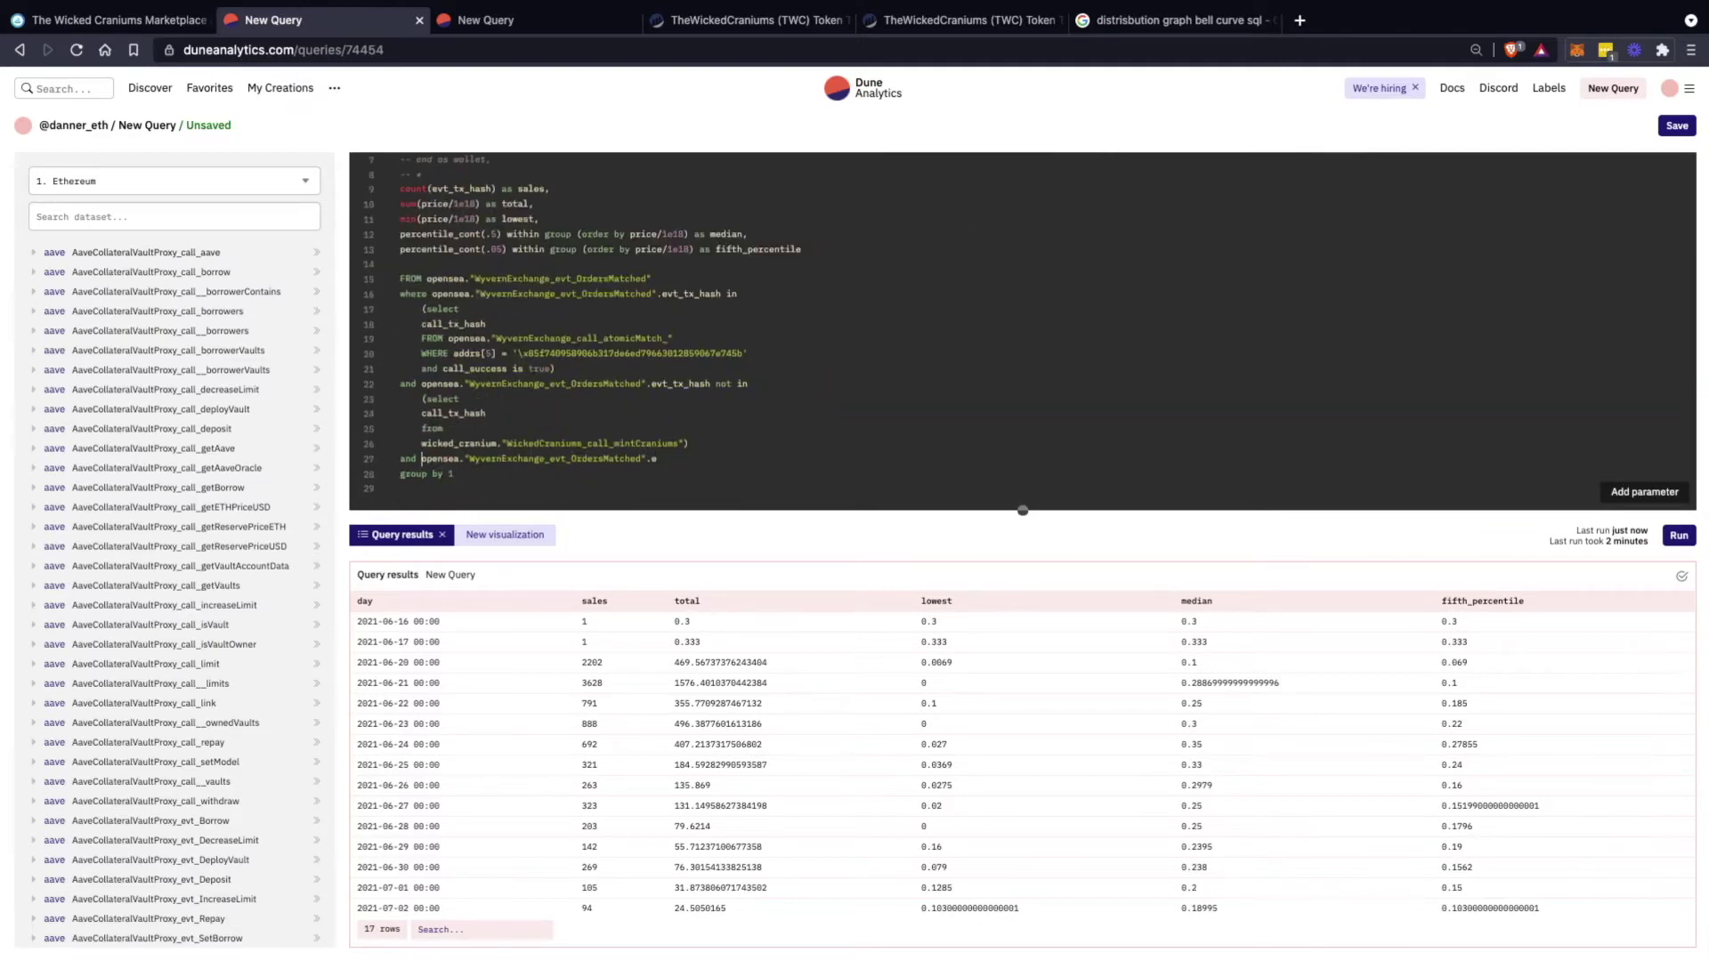
pyautogui.hotkey('shift', 'End')
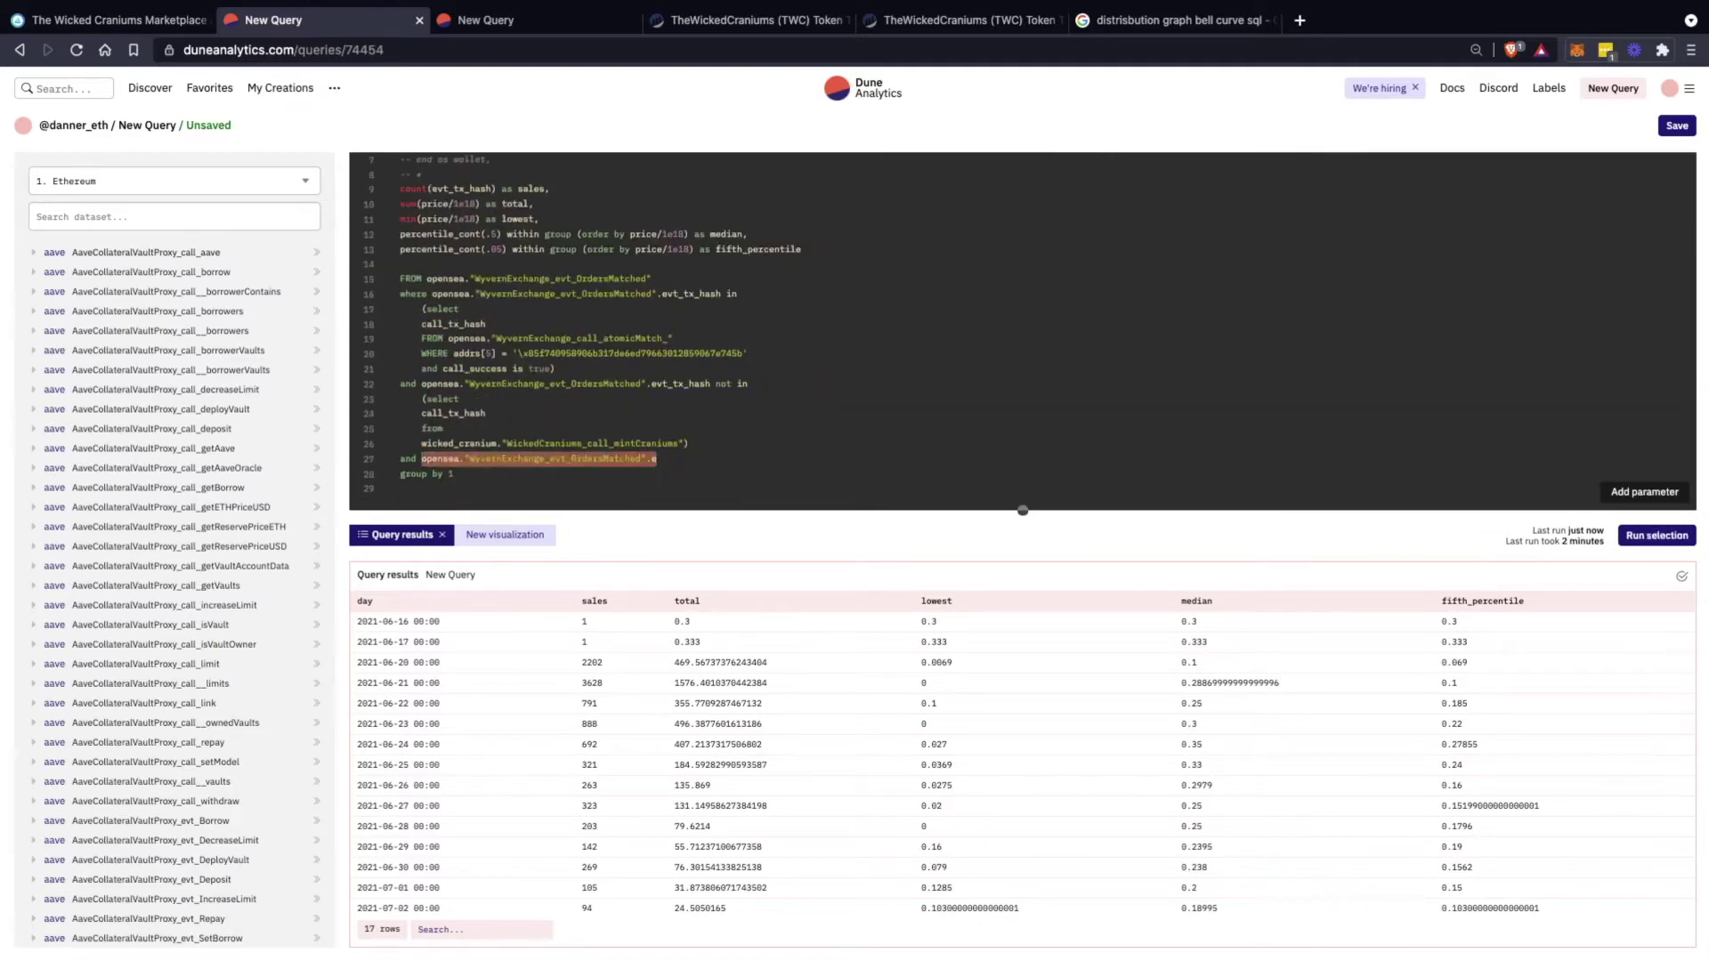
pyautogui.press('End')
pyautogui.write('vt_block_ti')
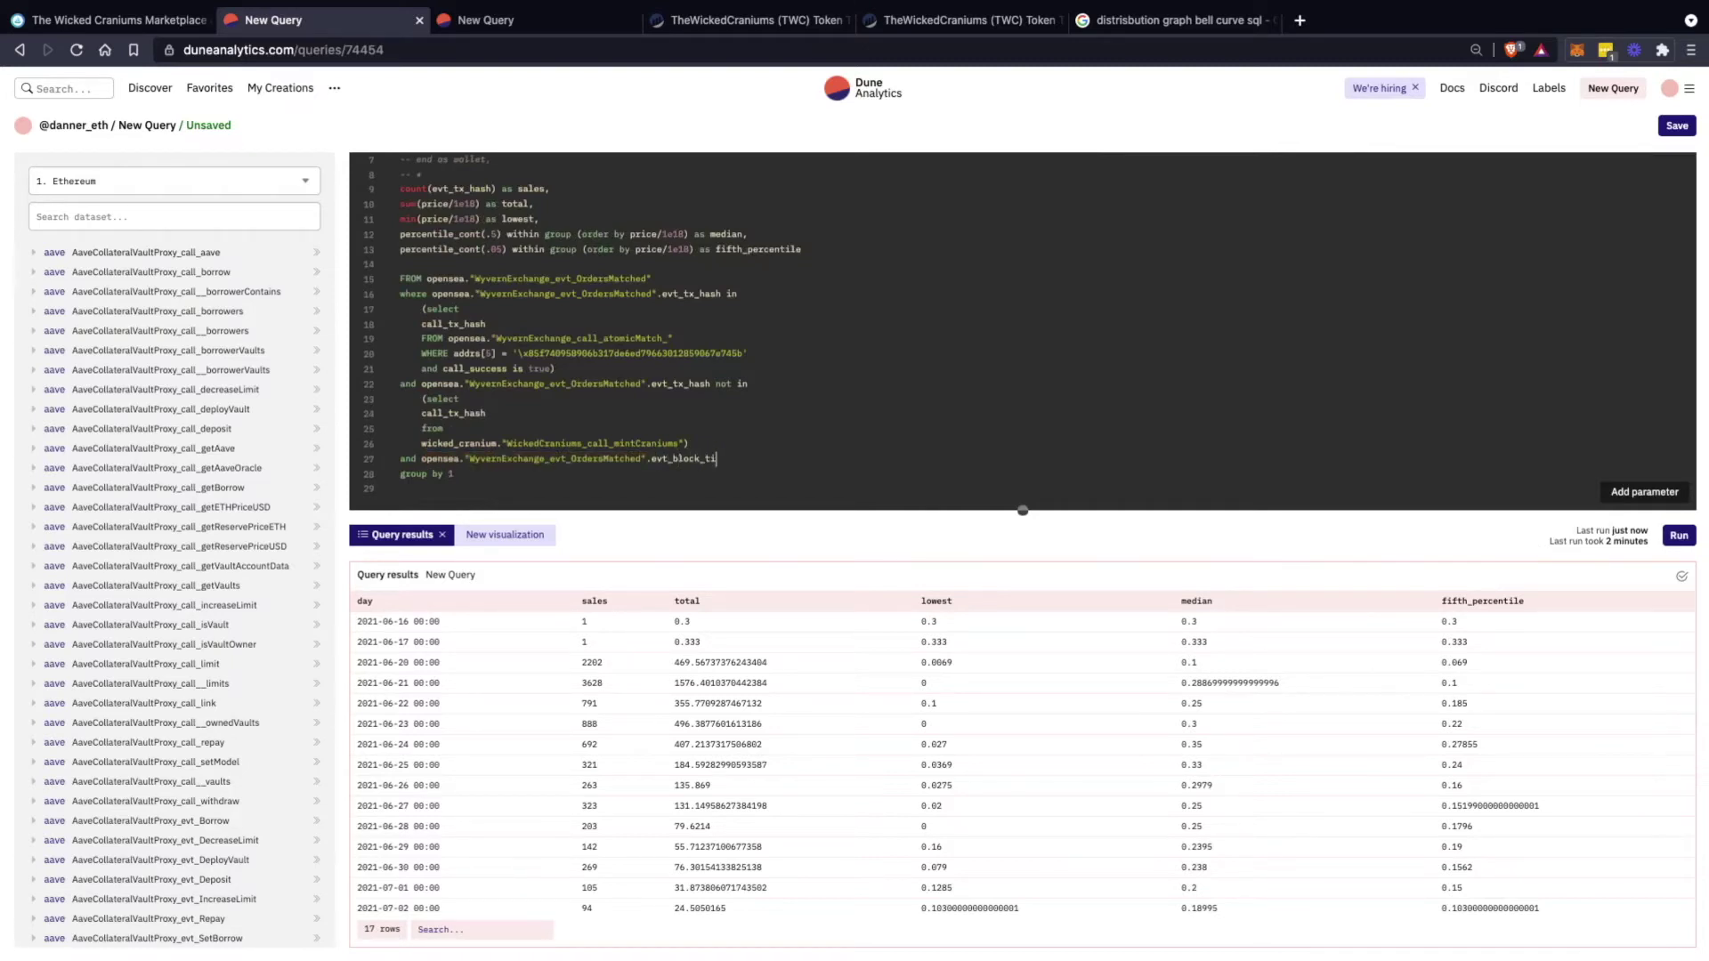
pyautogui.write("me > '2021-06-19")
pyautogui.hotkey('ctrl', 'Return')
# Copy the whole evt_block_time condition line to the end of the price-only query and run that query
pyautogui.hotkey('ctrl', 'Tab')
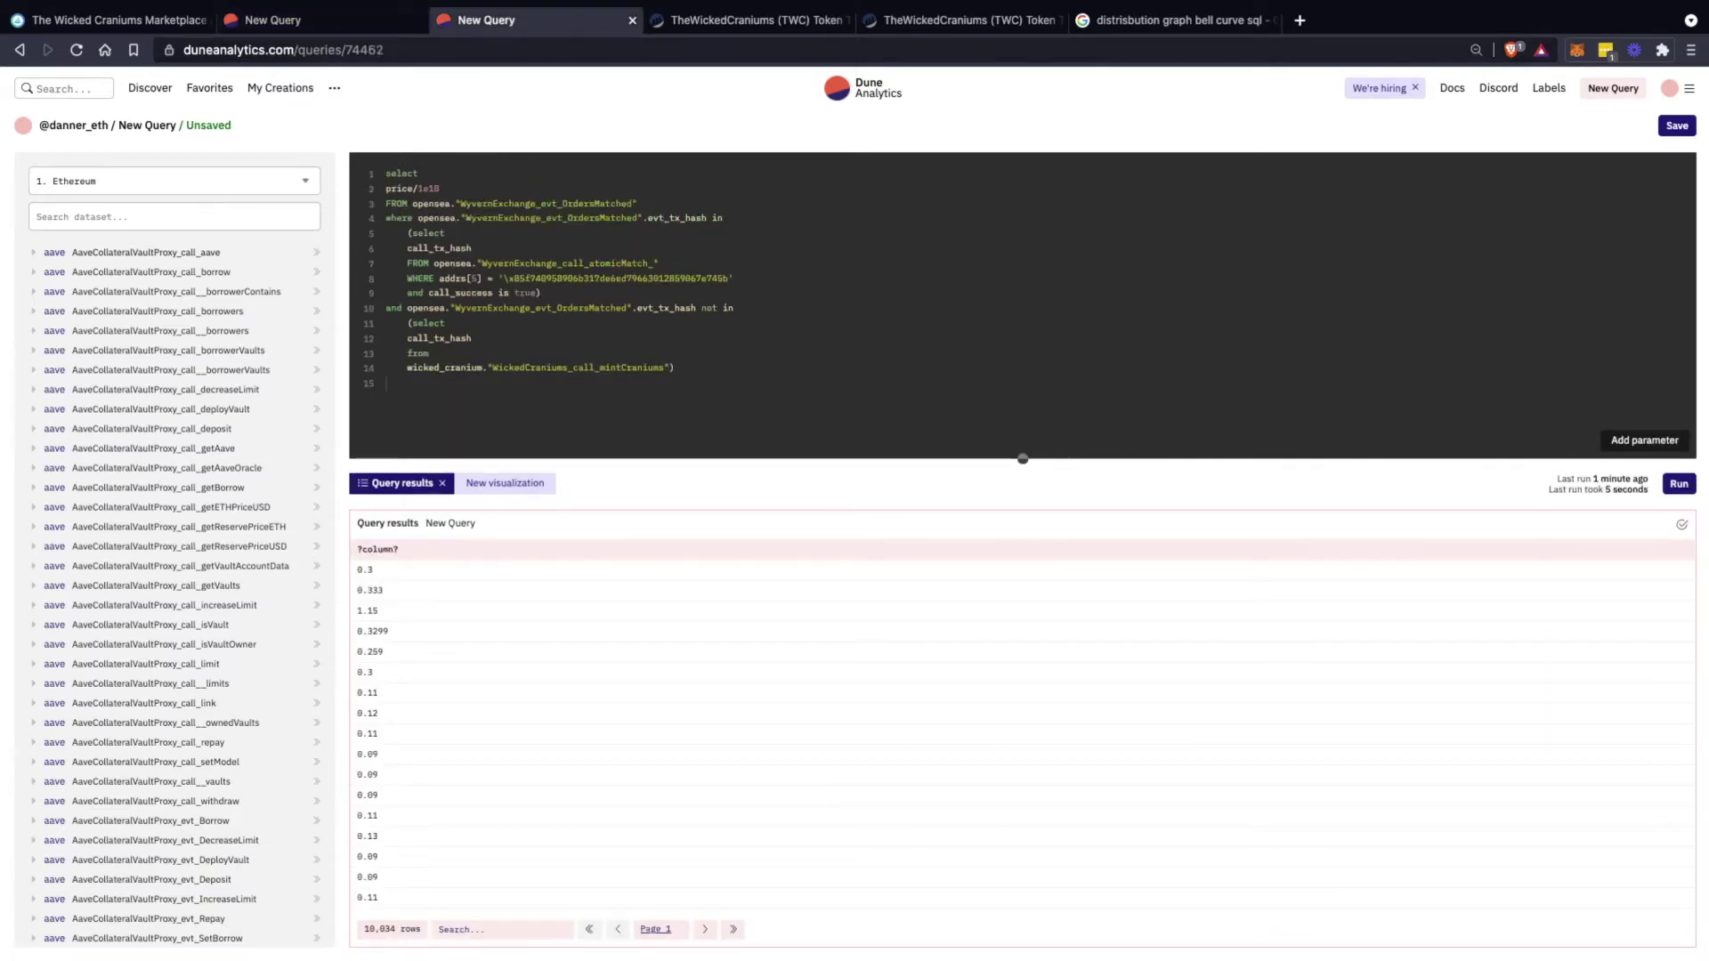
pyautogui.hotkey('ctrl', 'shift', 'Tab')
pyautogui.tripleClick(604, 459)
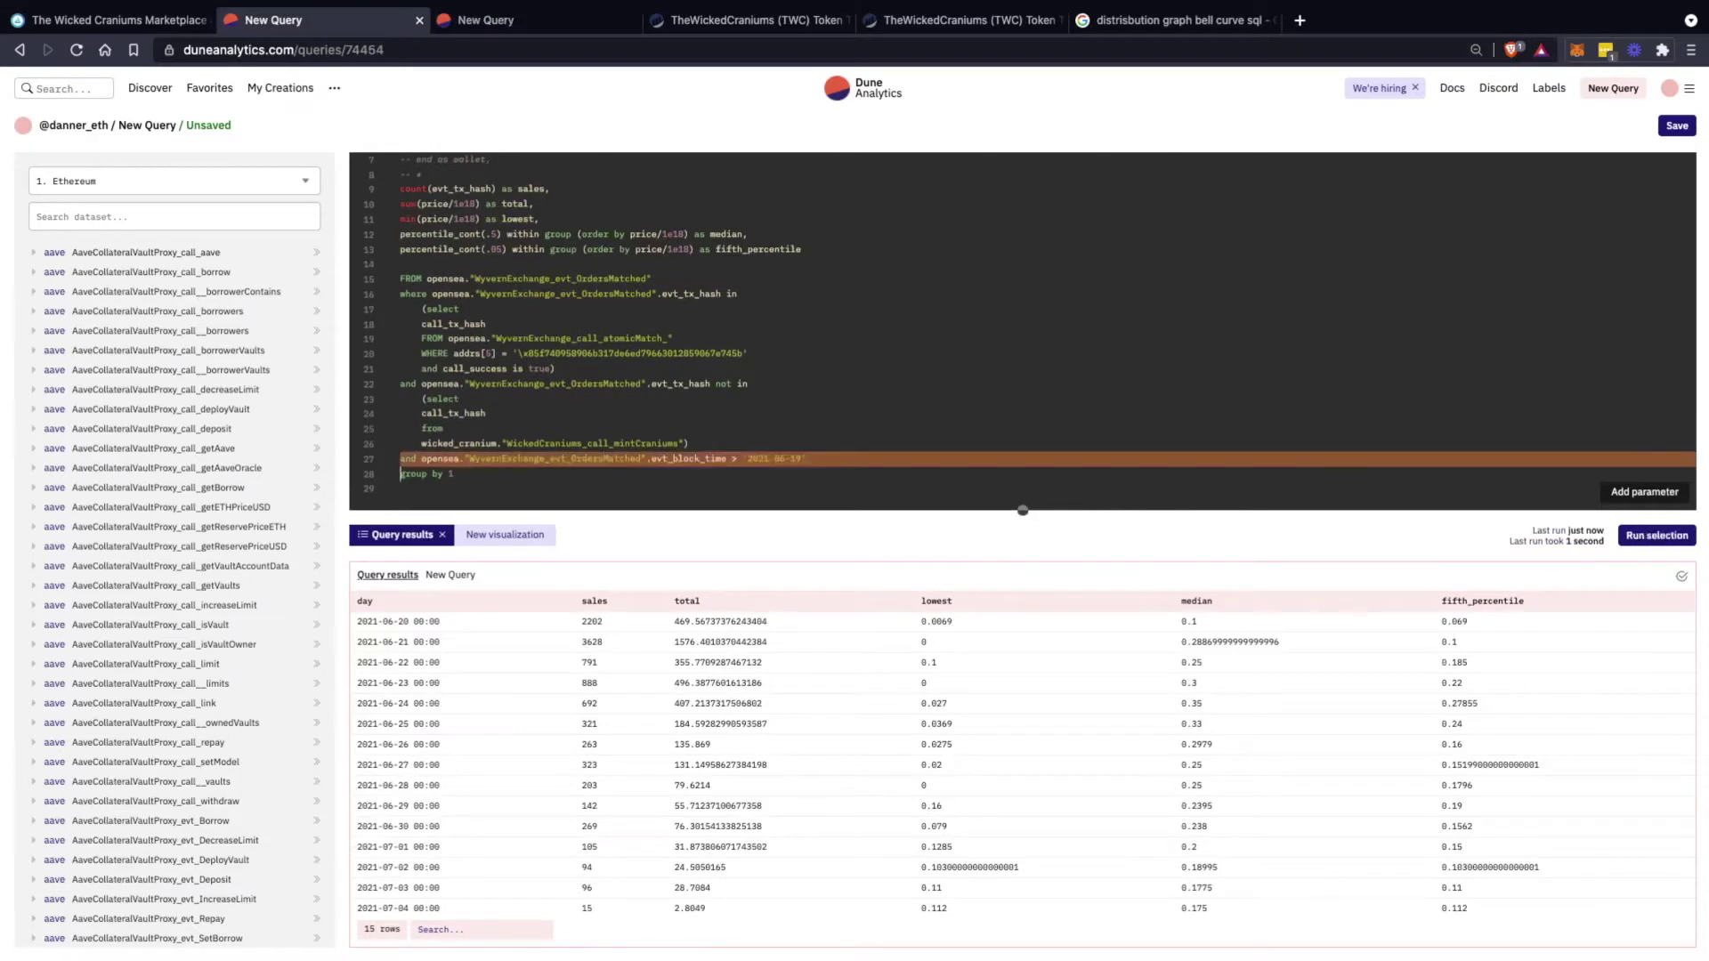
pyautogui.hotkey('ctrl', 'c')
pyautogui.hotkey('ctrl', 'Tab')
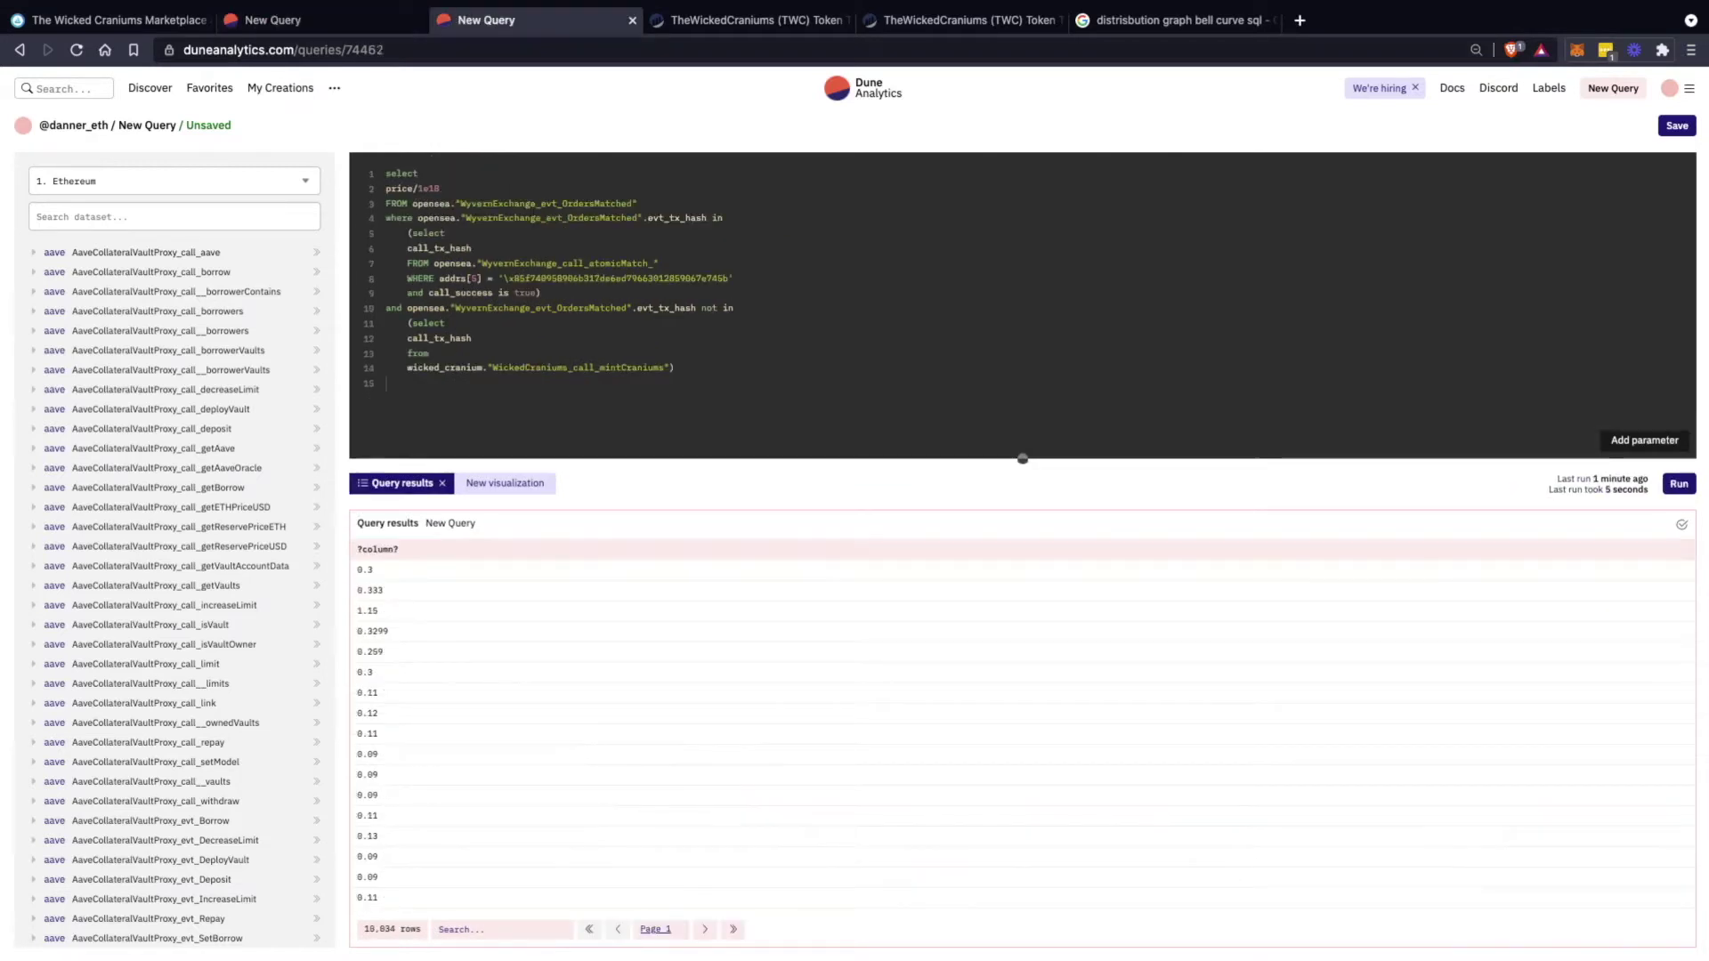
pyautogui.hotkey('ctrl', 'v')
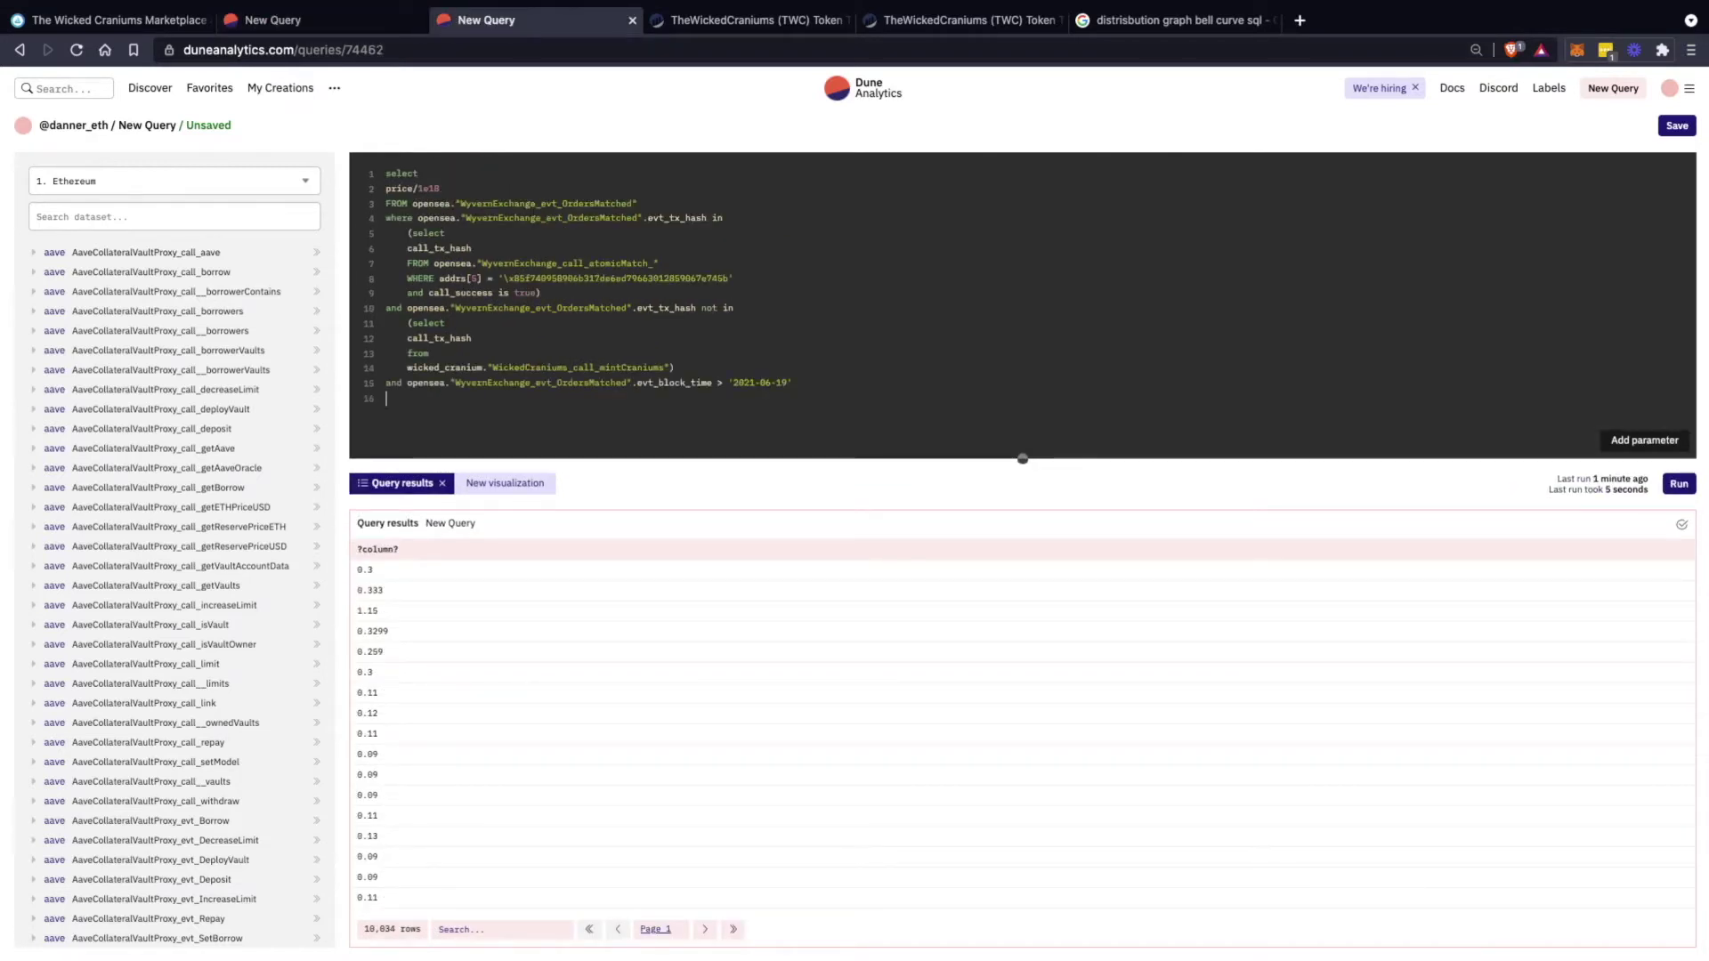
pyautogui.hotkey('ctrl', 'Return')
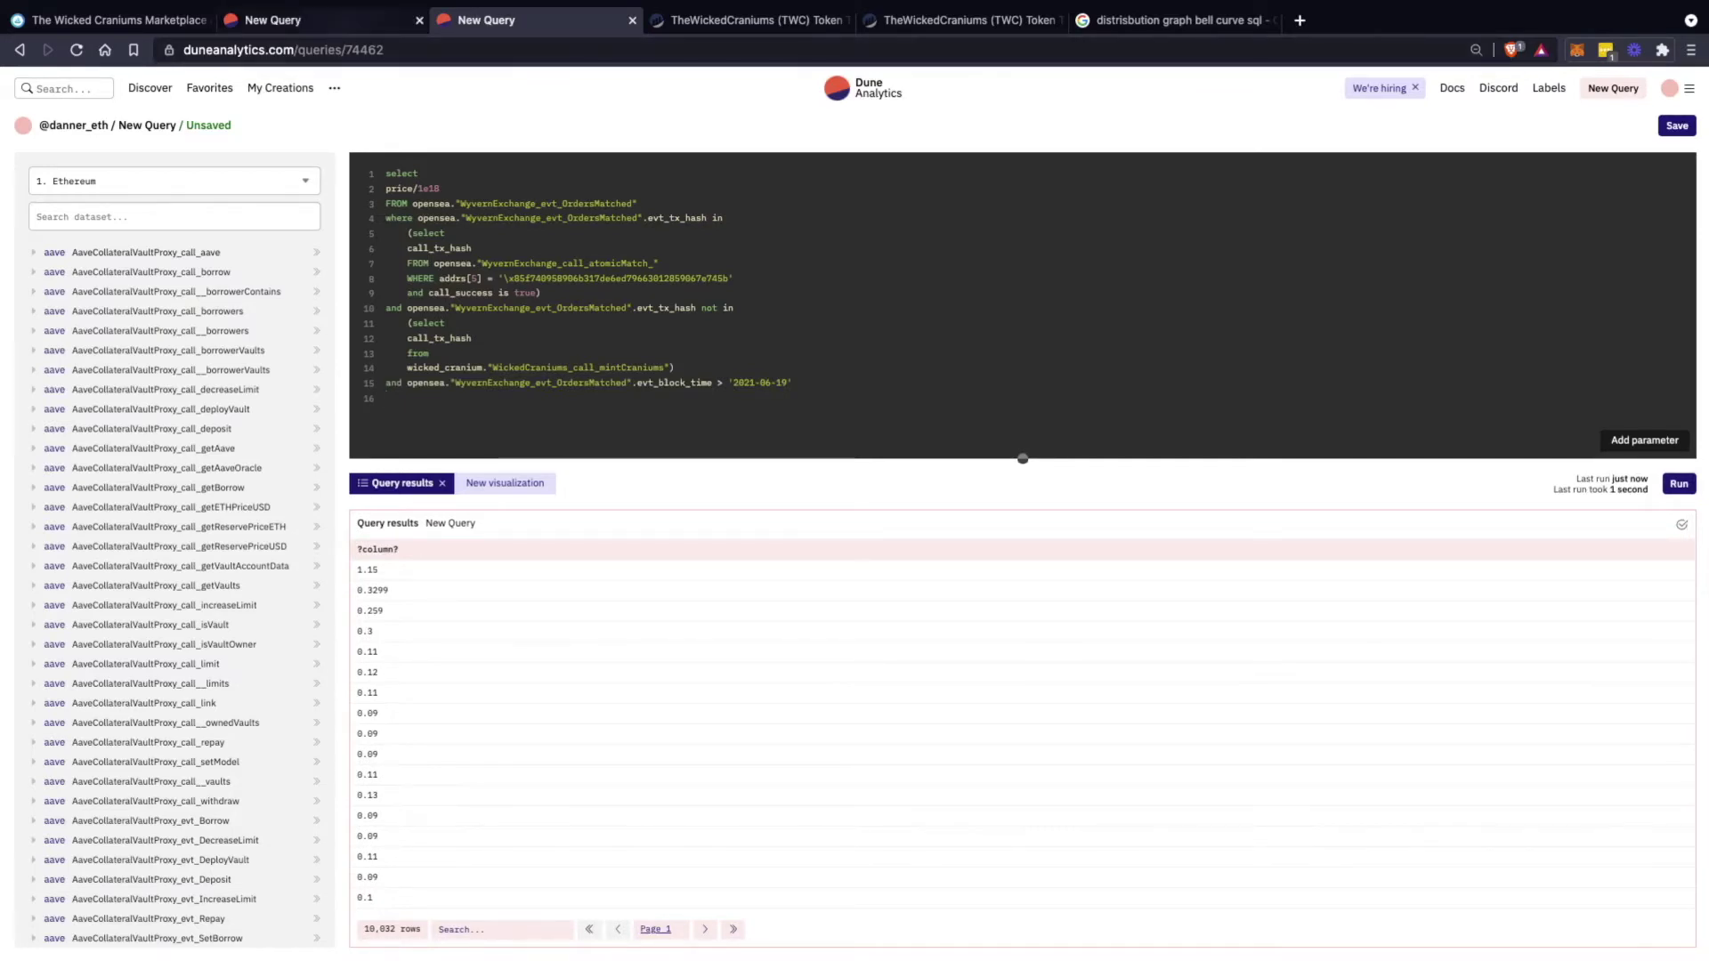
# Examine the fifth_percentile values of the first and last days in the daily sales query results
pyautogui.click(325, 21)
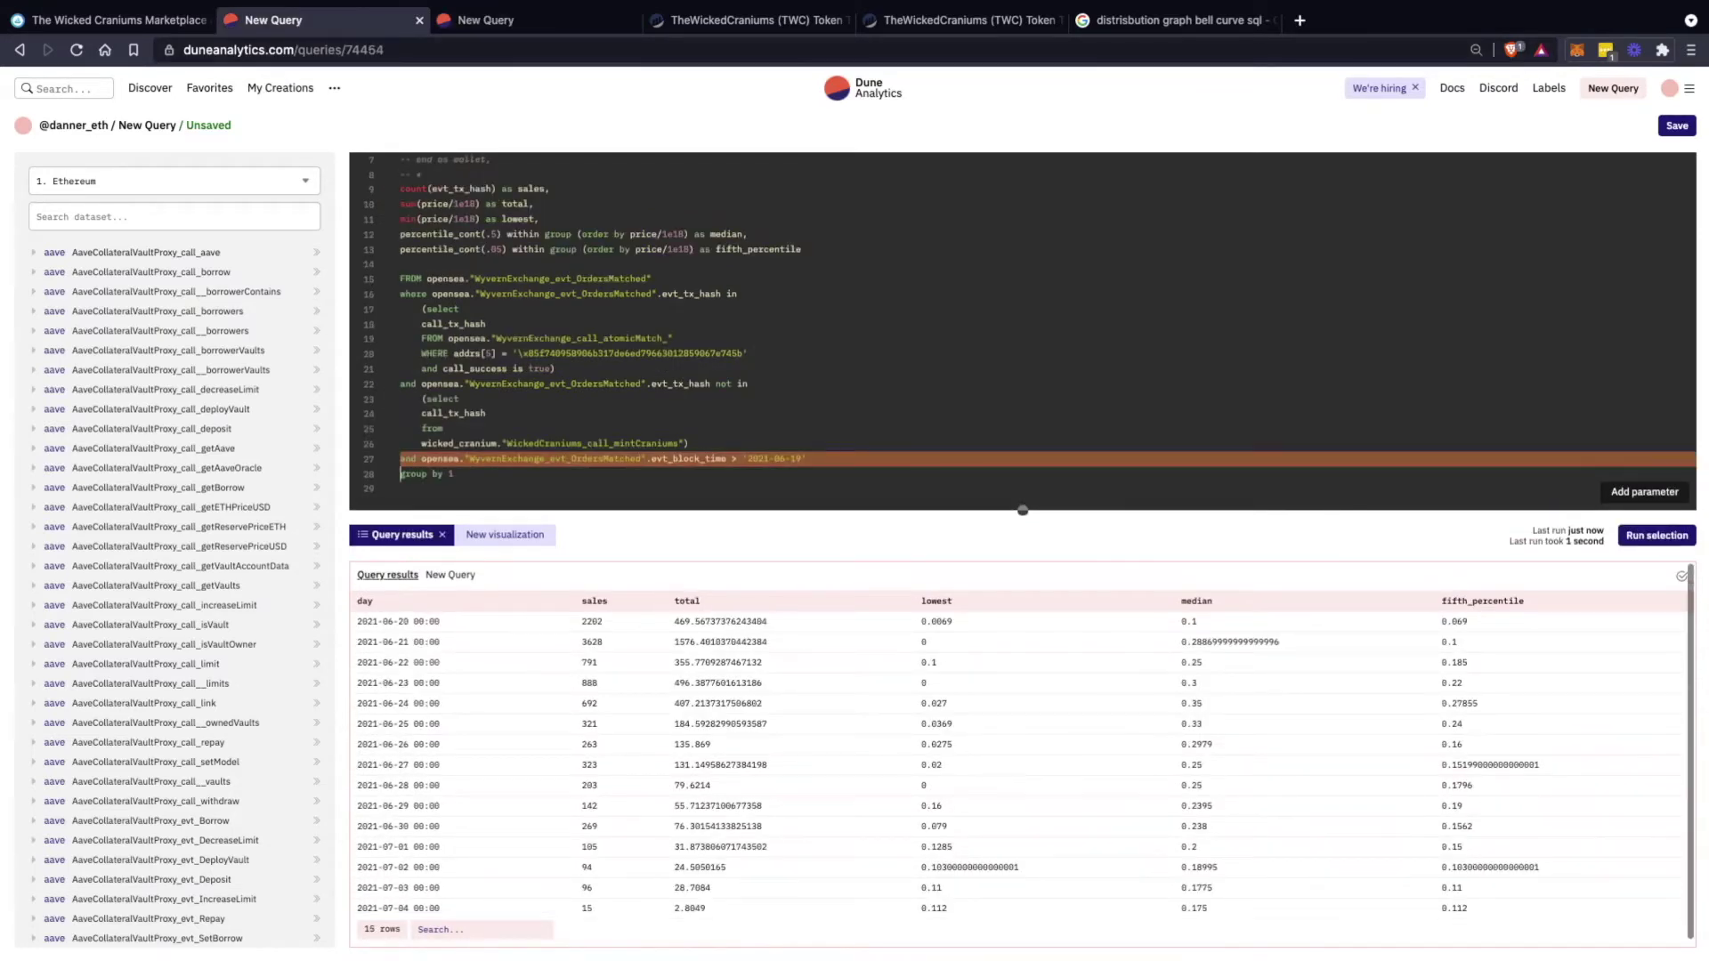
pyautogui.doubleClick(1454, 622)
pyautogui.click(1456, 623)
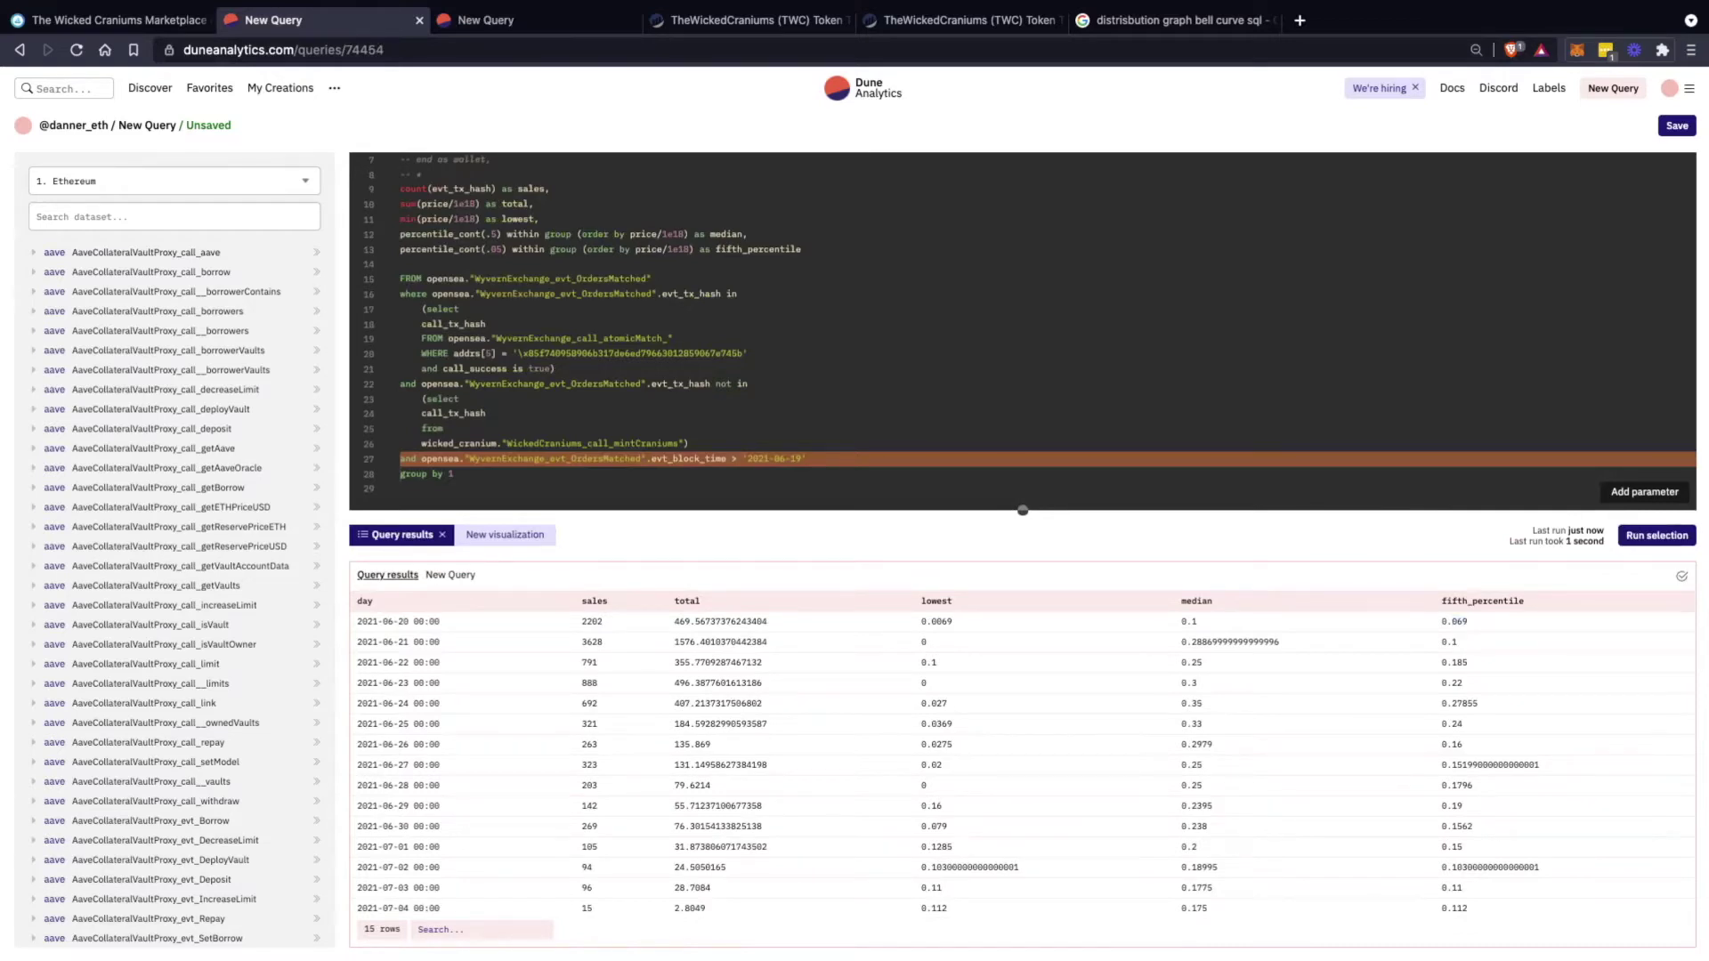
pyautogui.scroll(-1, 1022, 537)
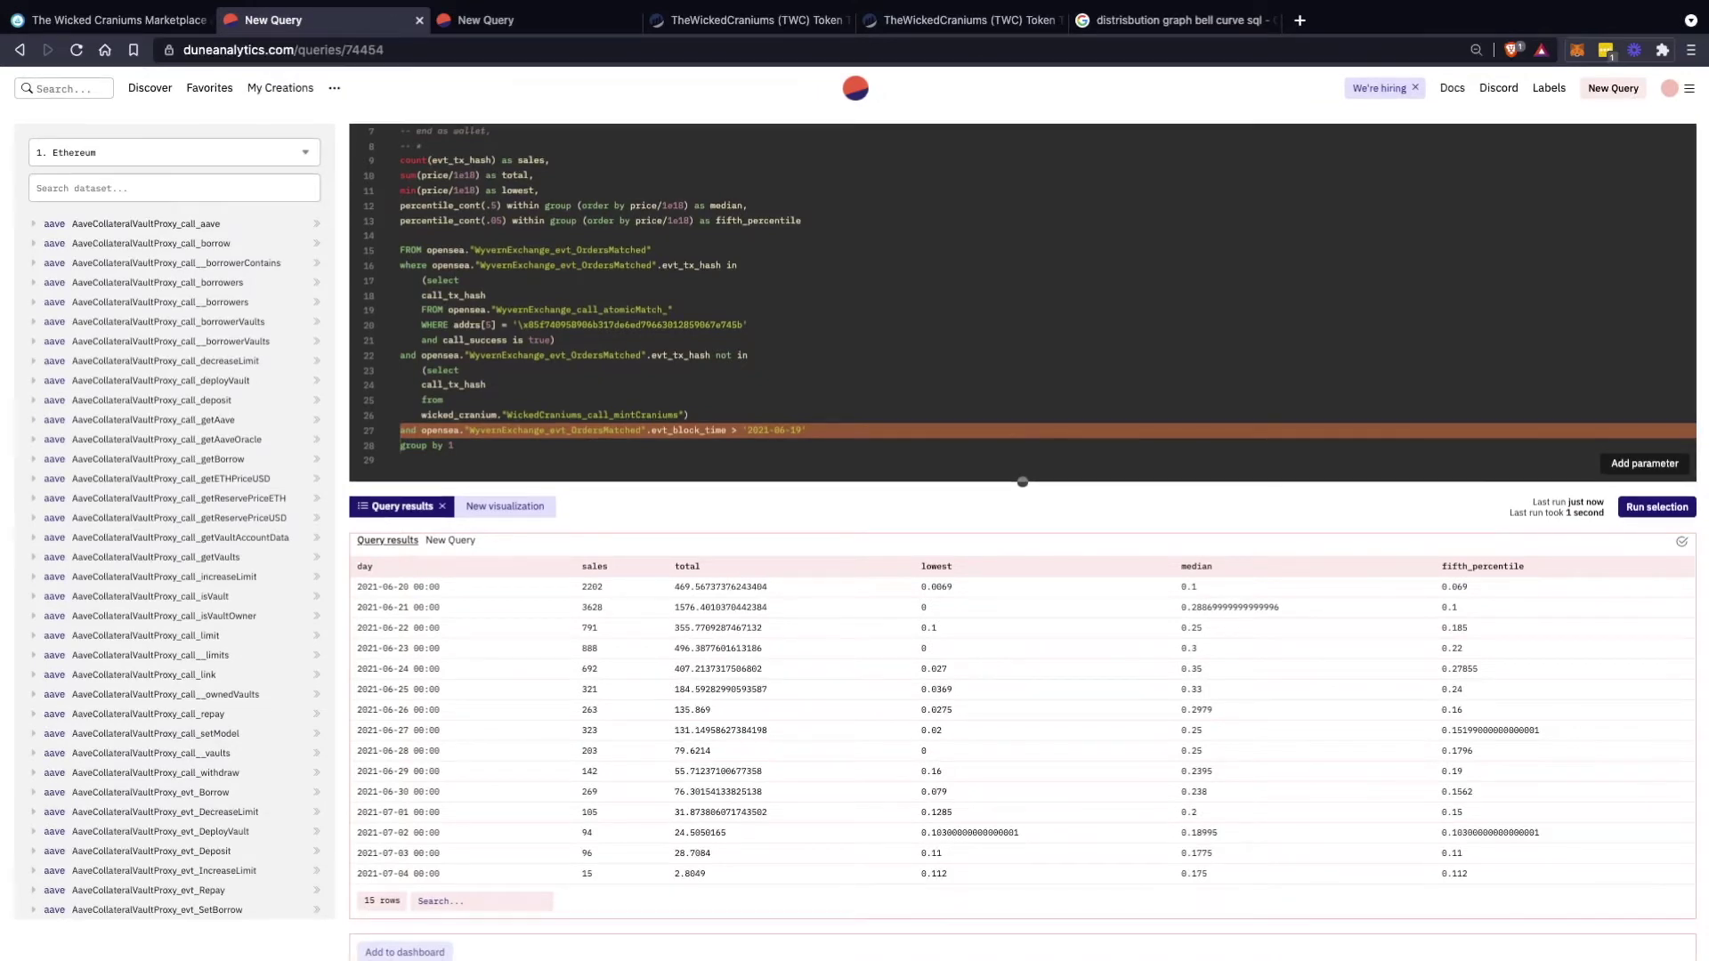
pyautogui.doubleClick(1455, 874)
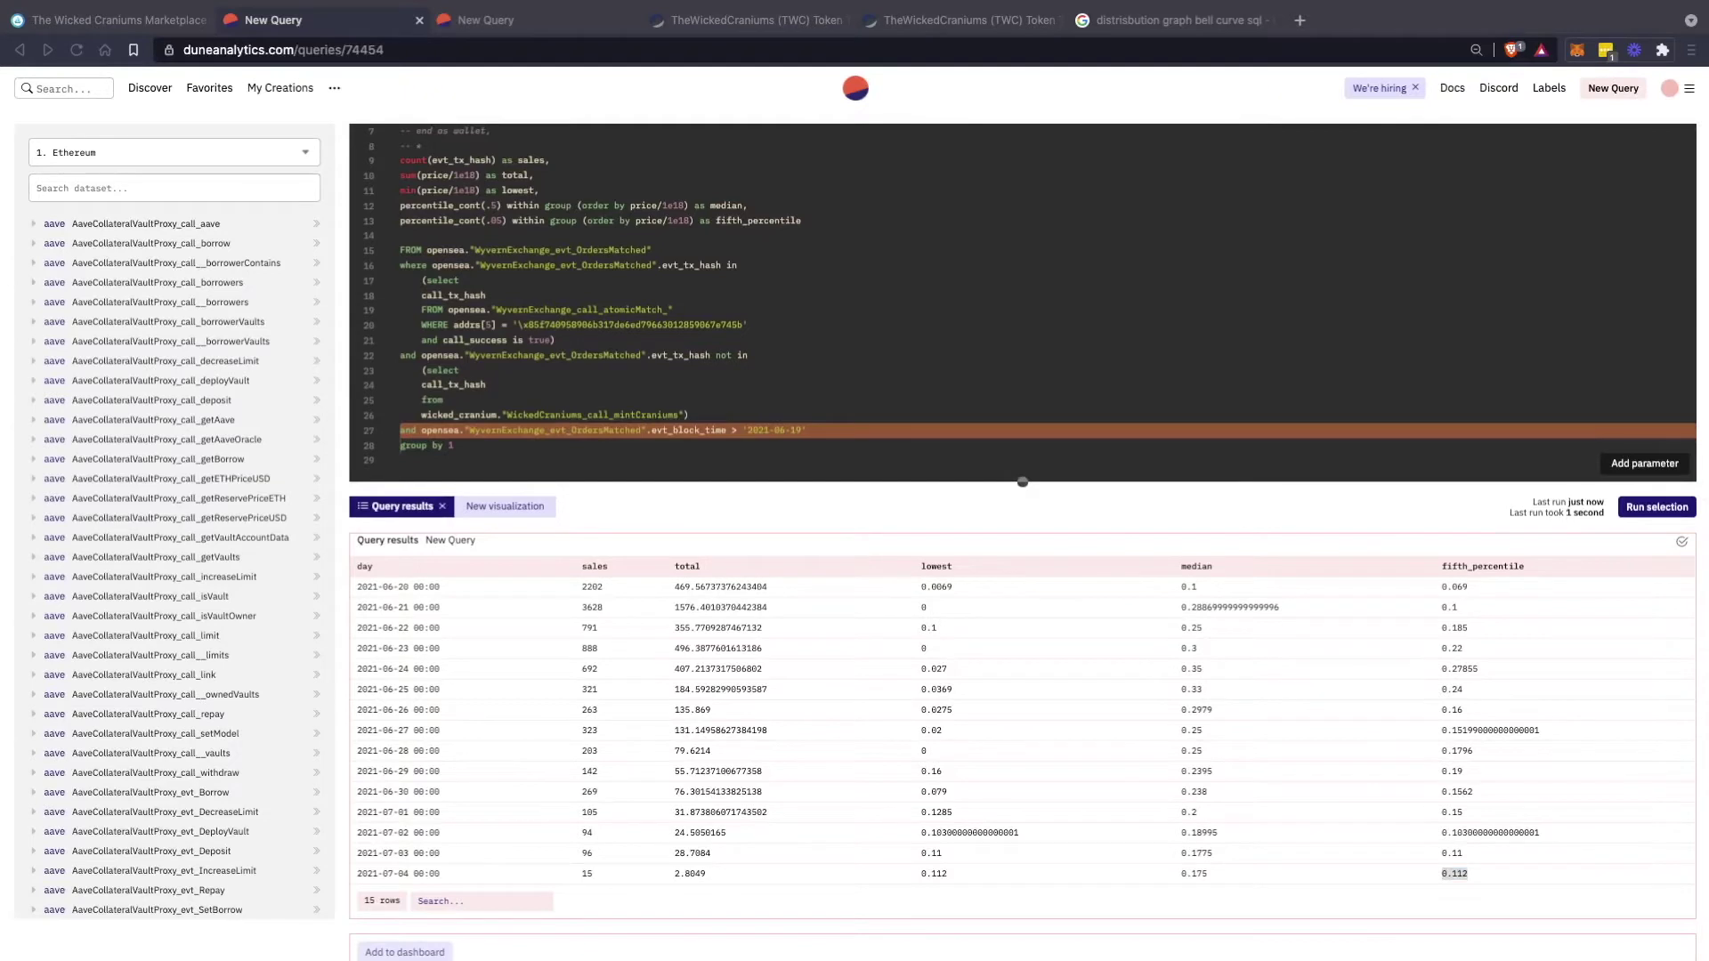
pyautogui.click(1454, 874)
pyautogui.doubleClick(1455, 874)
pyautogui.click(1454, 874)
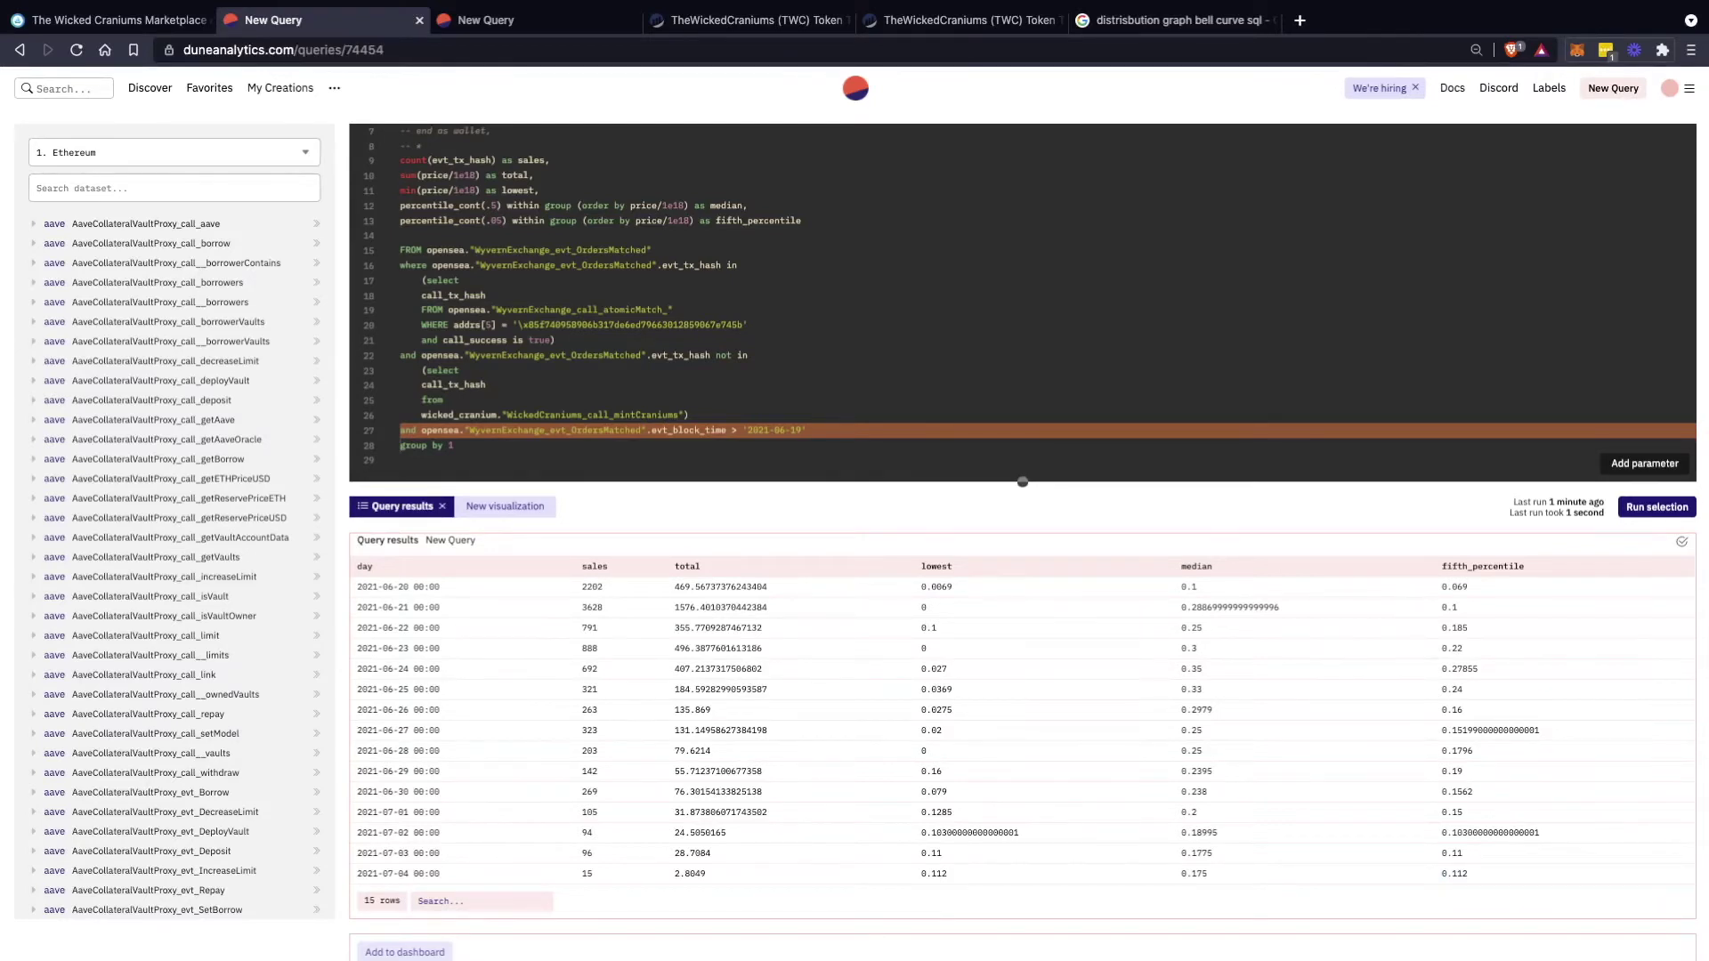
# Duplicate the fifth-percentile line below itself with a separating comma, change the copy to percentile_cont(.1), and run the query
pyautogui.tripleClick(759, 221)
pyautogui.click(804, 221)
pyautogui.write(',')
pyautogui.press('Return')
pyautogui.hotkey('ctrl', 'v')
pyautogui.click(502, 236)
pyautogui.press('BackSpace')
pyautogui.press('BackSpace')
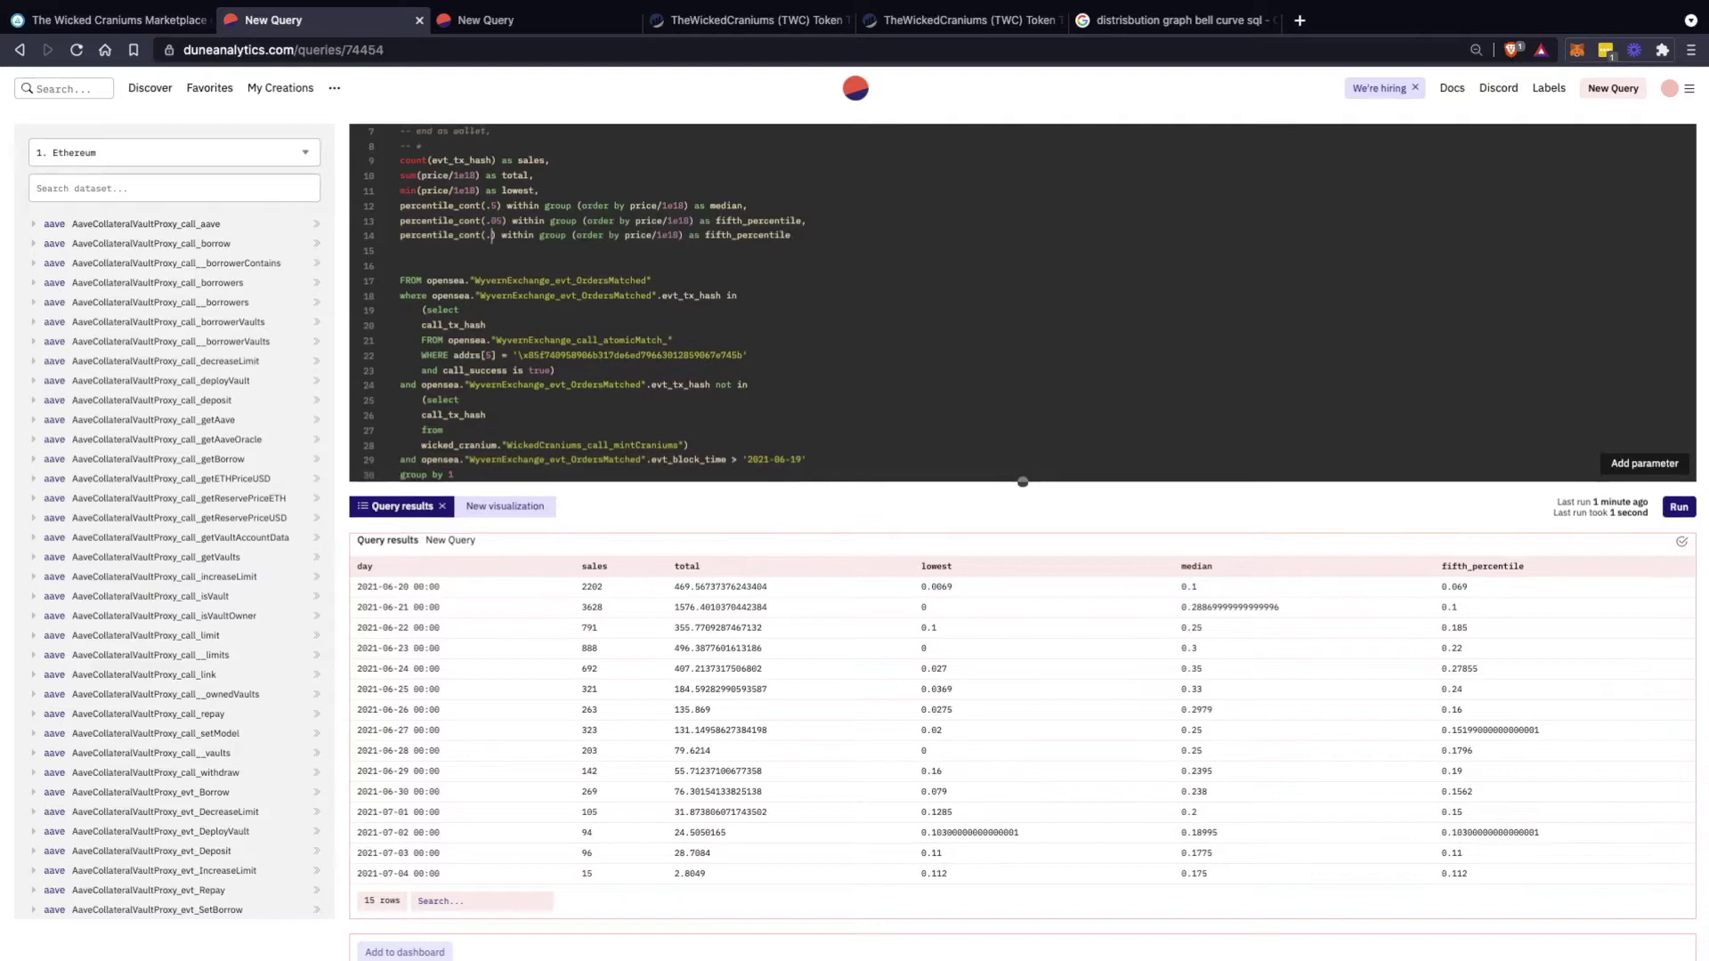
pyautogui.write('1')
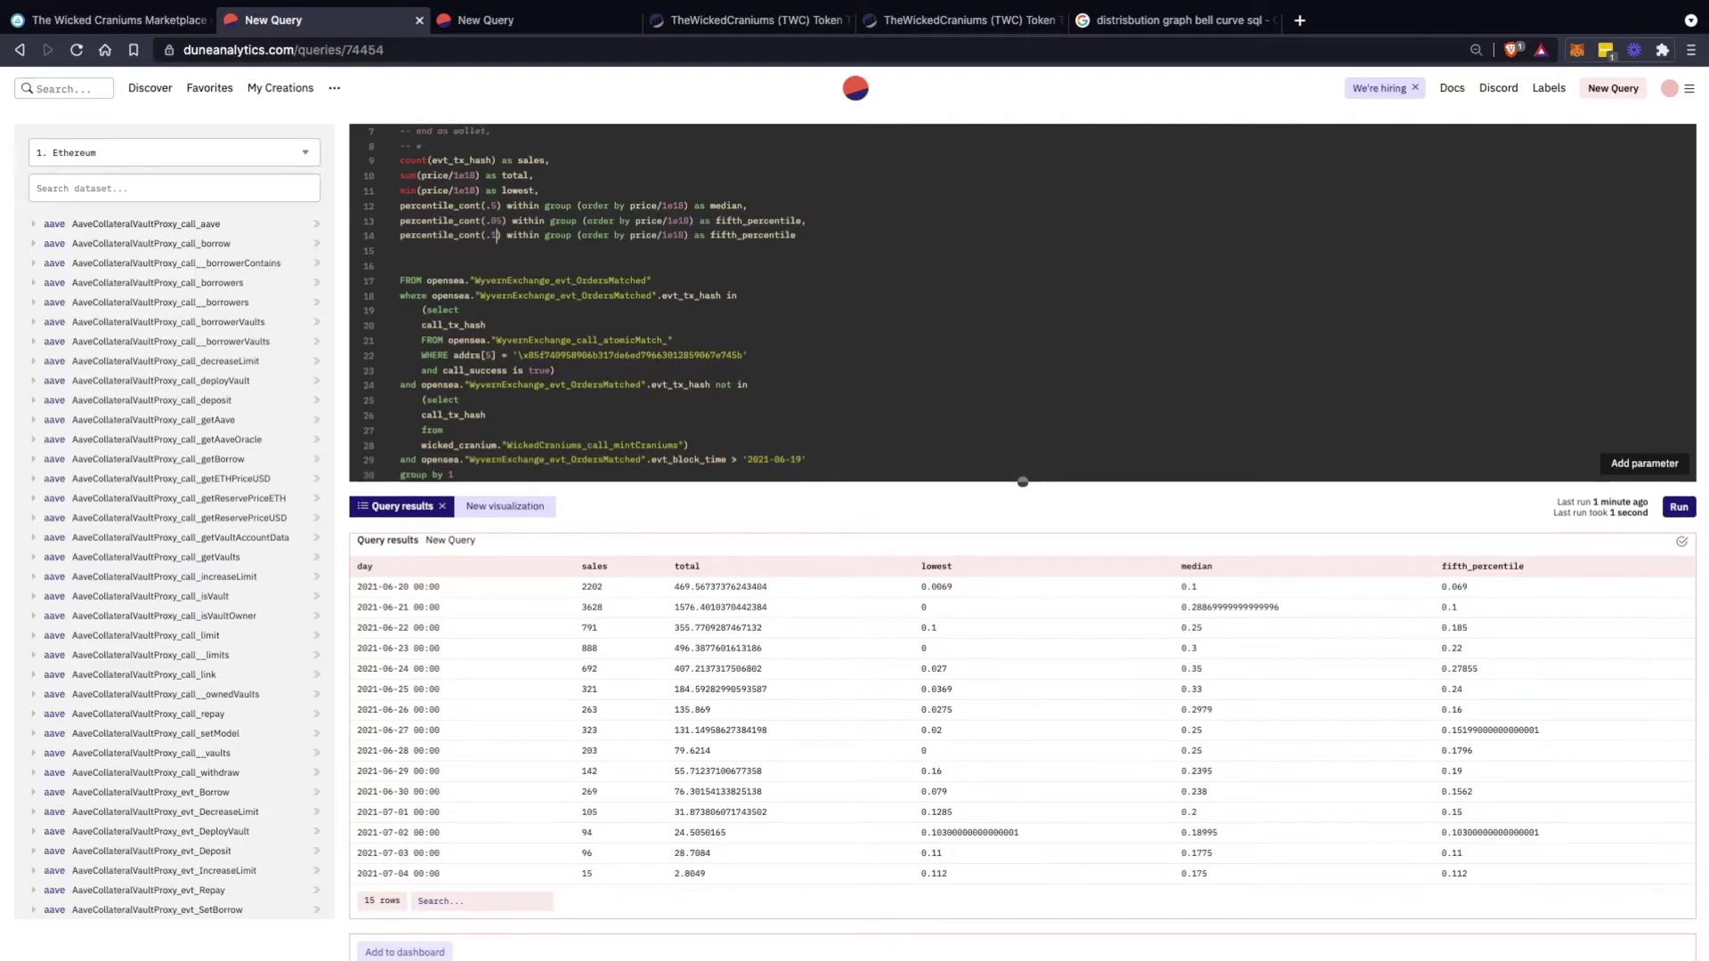
pyautogui.hotkey('ctrl', 'Return')
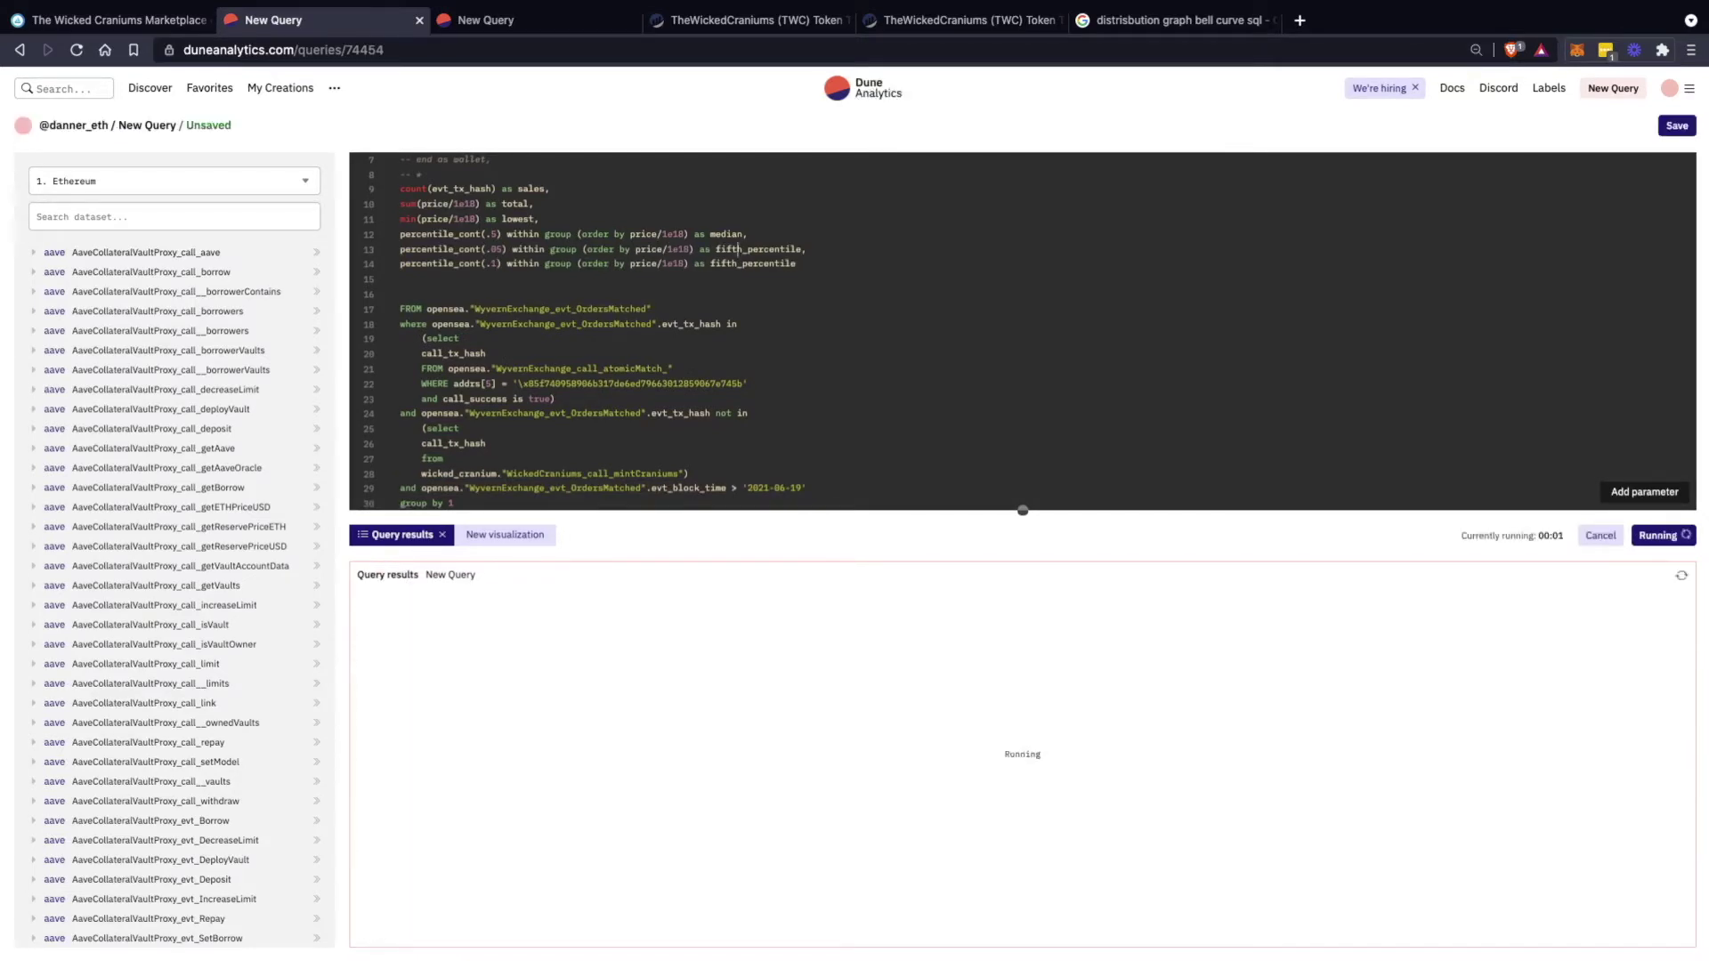
# Rename the alias of the percentile_cont(.1) line to tenth_percentile and rerun the query
pyautogui.press('BackSpace')
pyautogui.press('BackSpace')
pyautogui.press('BackSpace')
pyautogui.press('BackSpace')
pyautogui.press('BackSpace')
pyautogui.write('tenth')
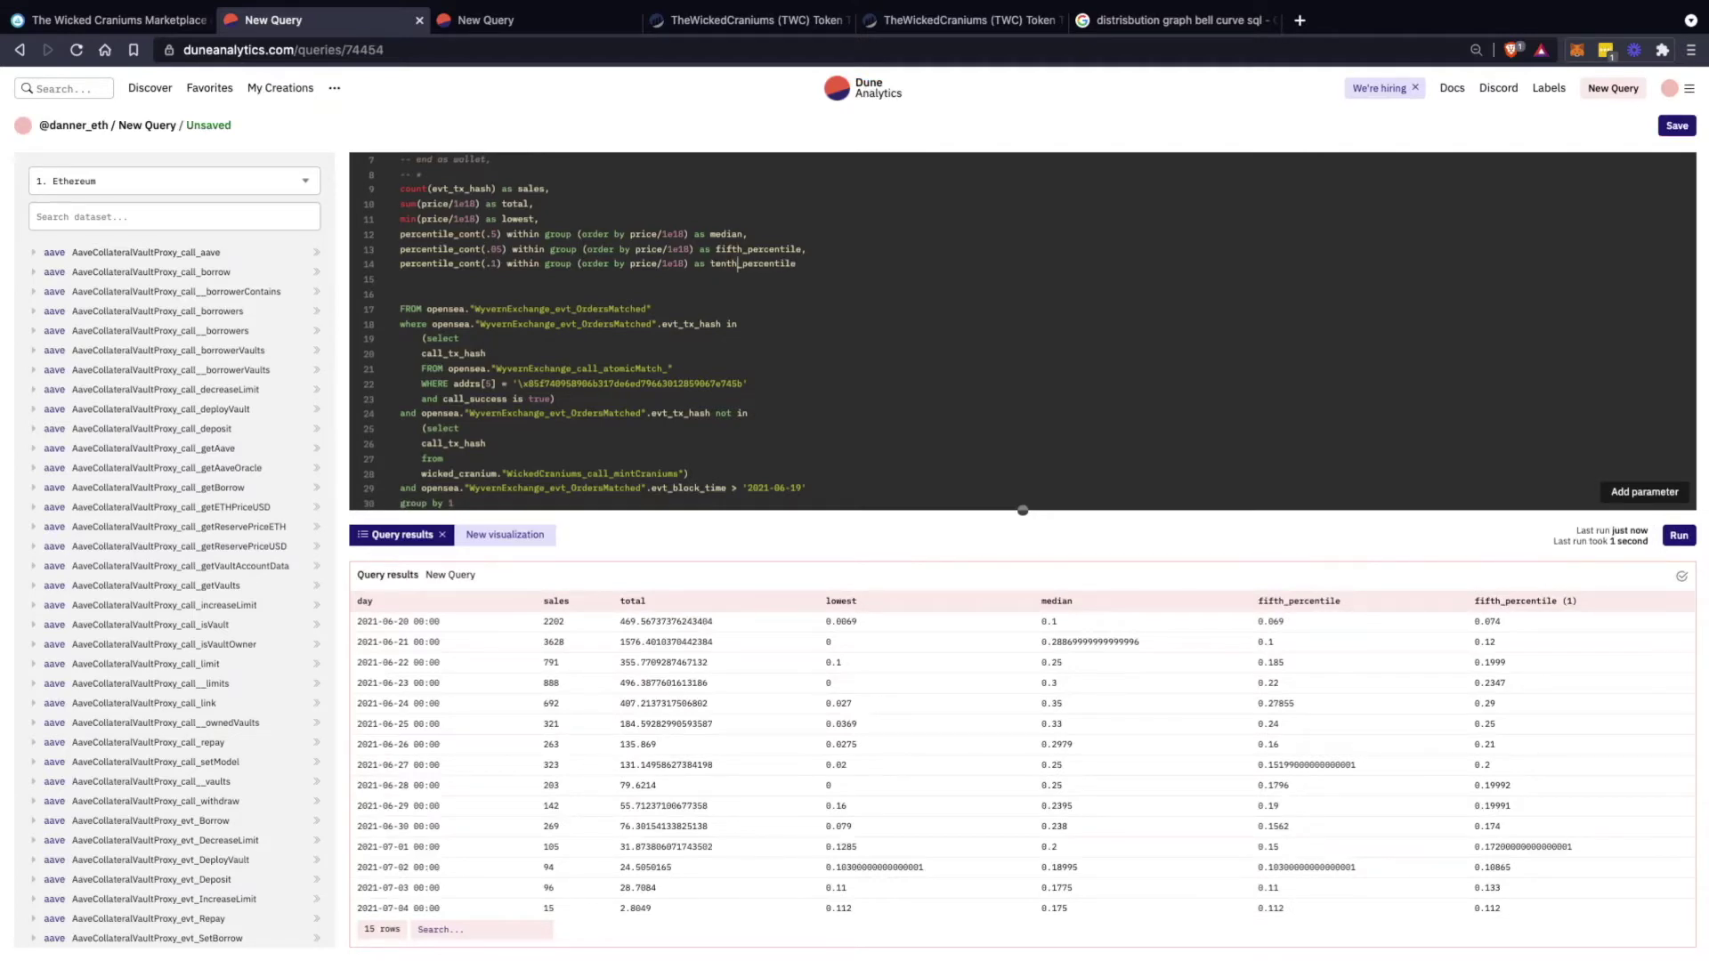
pyautogui.hotkey('ctrl', 'Return')
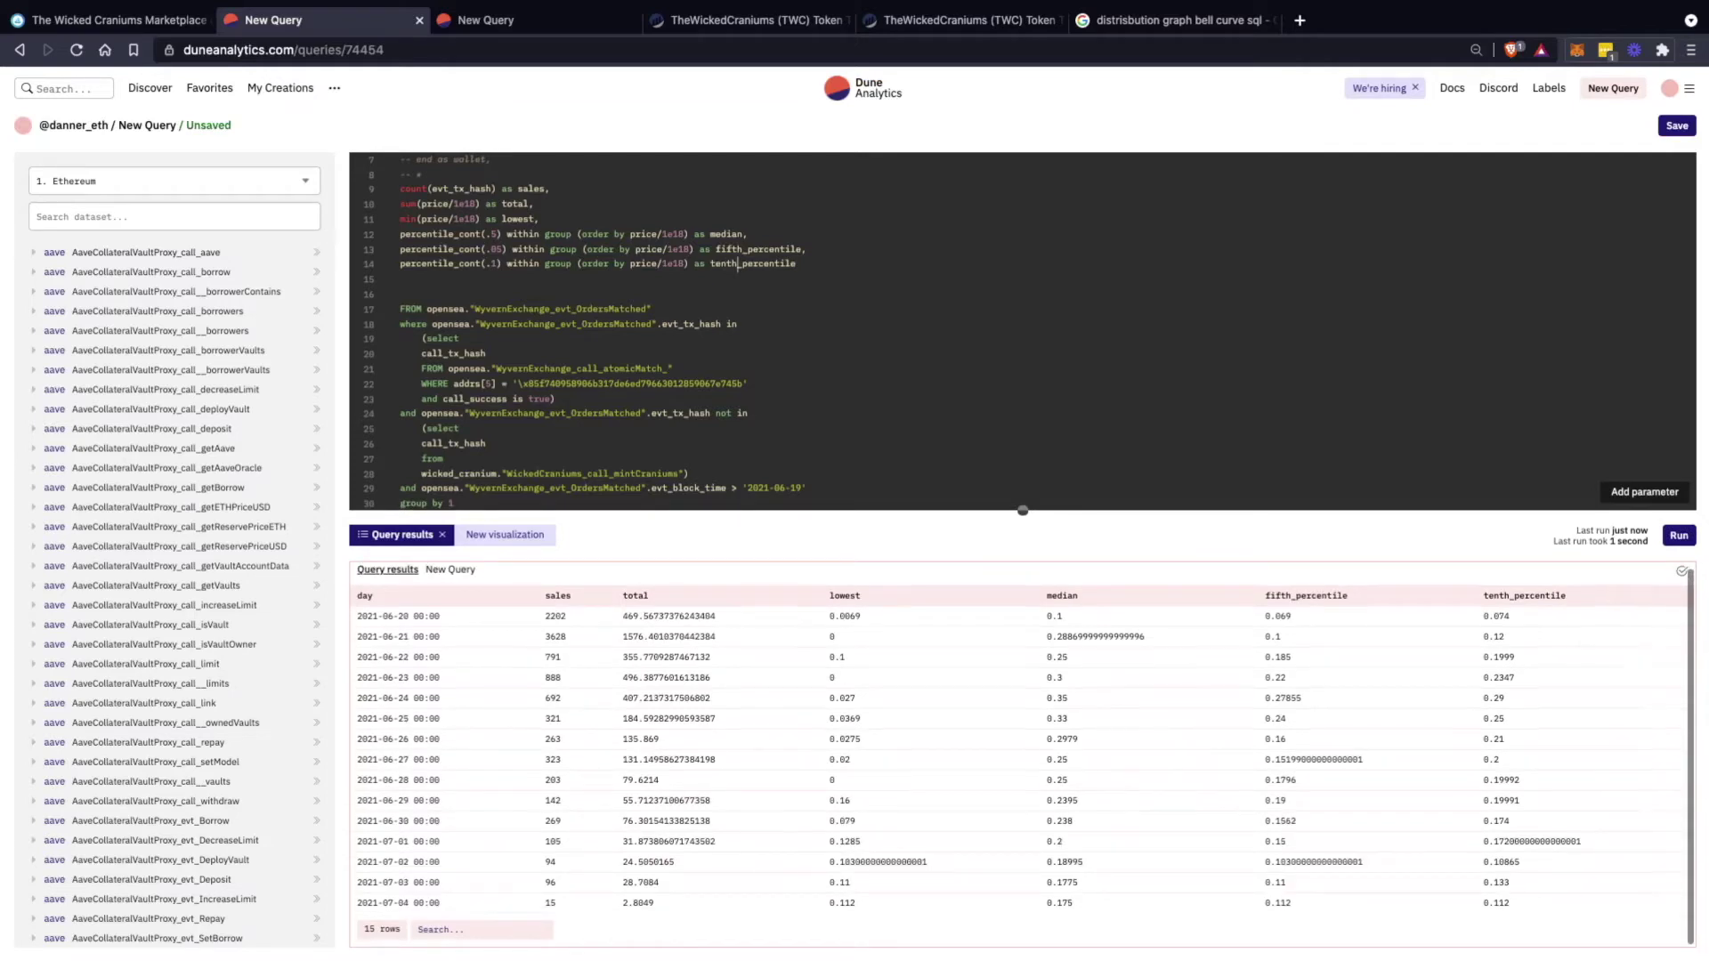
# Compare the tenth_percentile prices of the last three days with the lowest price on 2021-07-02
pyautogui.doubleClick(1496, 903)
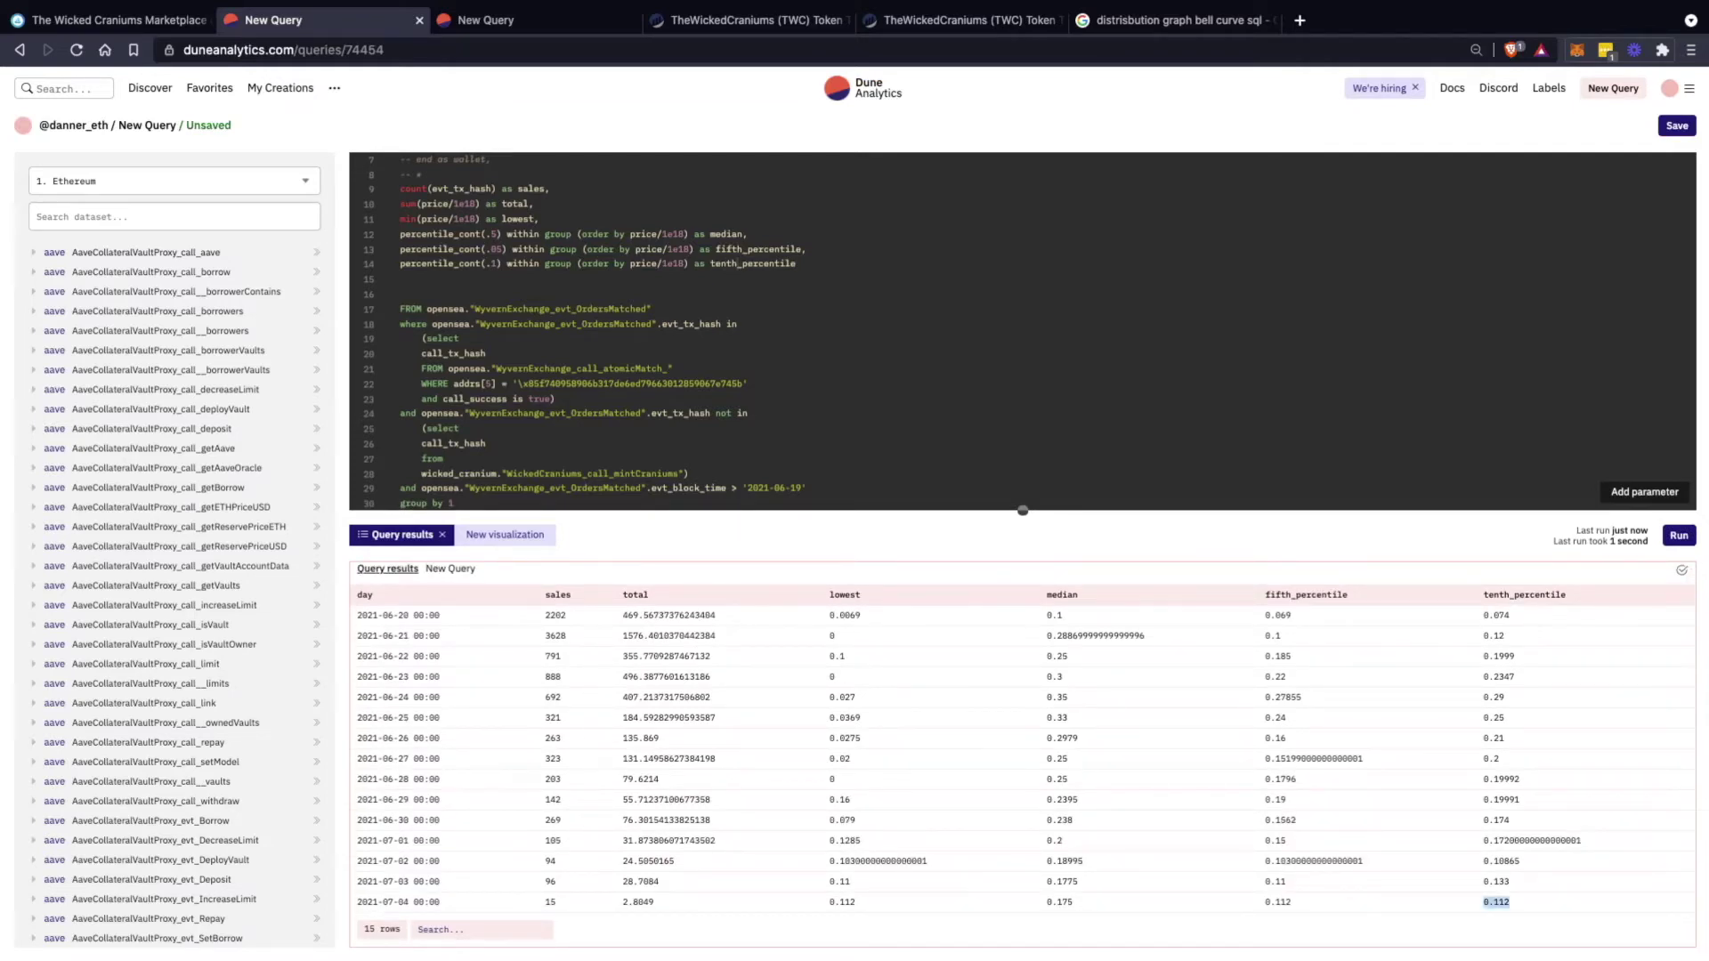
pyautogui.doubleClick(1496, 882)
pyautogui.doubleClick(1501, 861)
pyautogui.click(1505, 860)
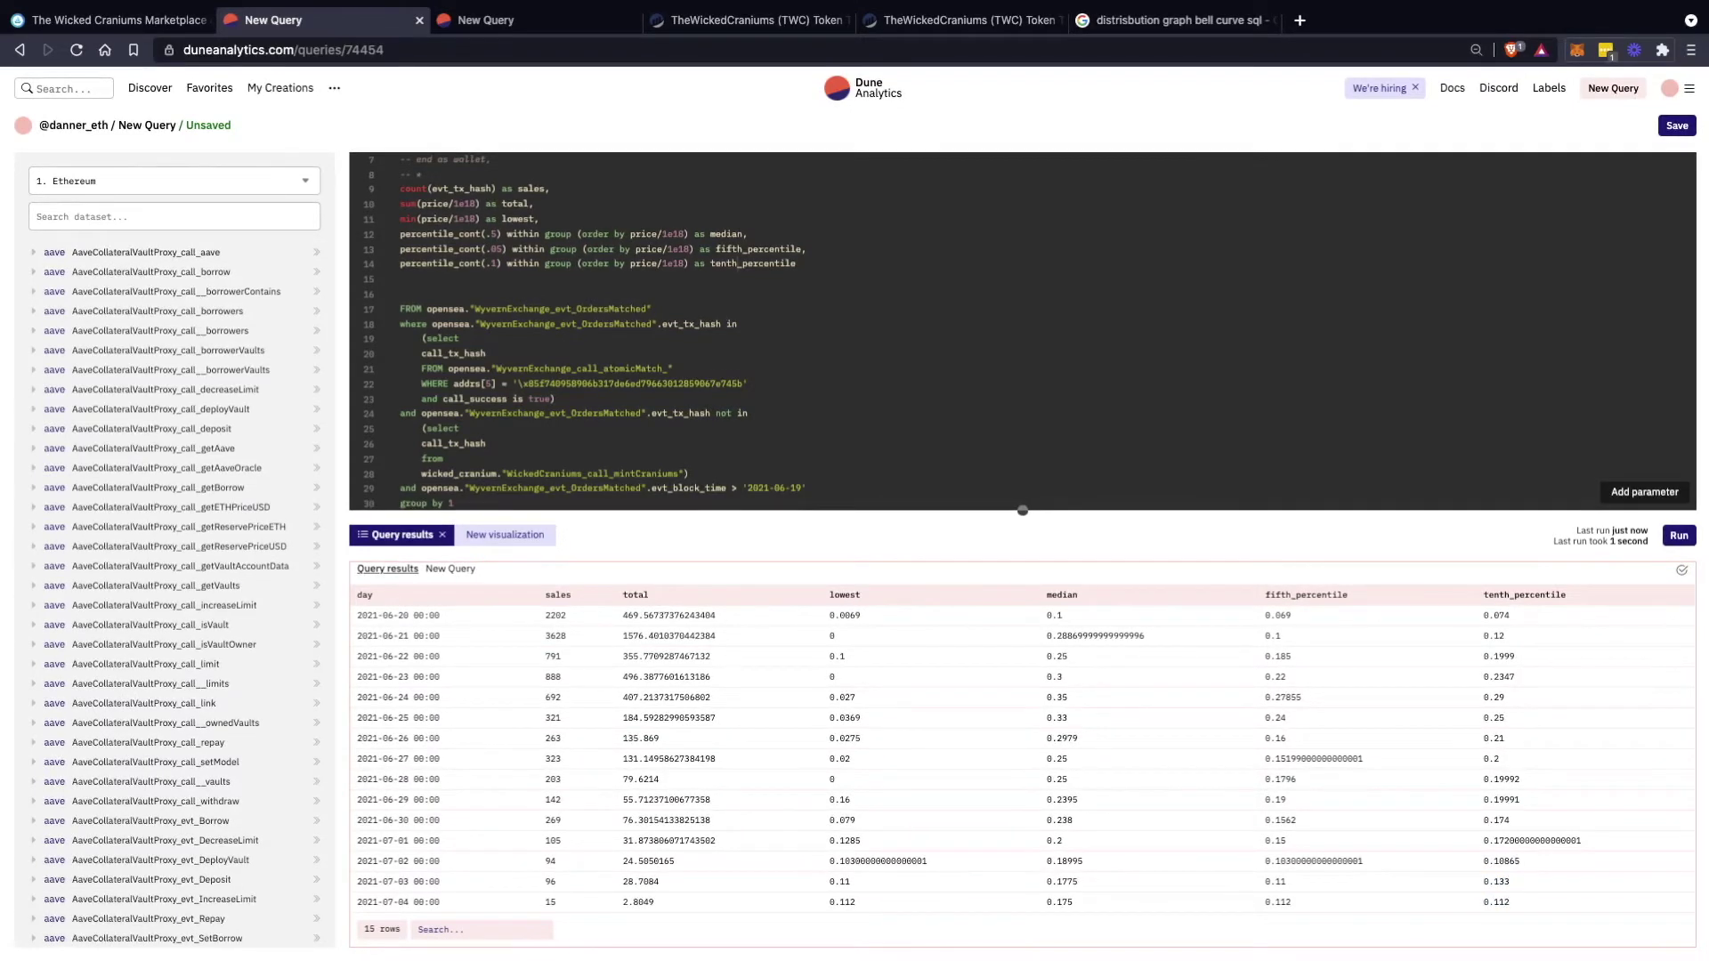
pyautogui.doubleClick(878, 862)
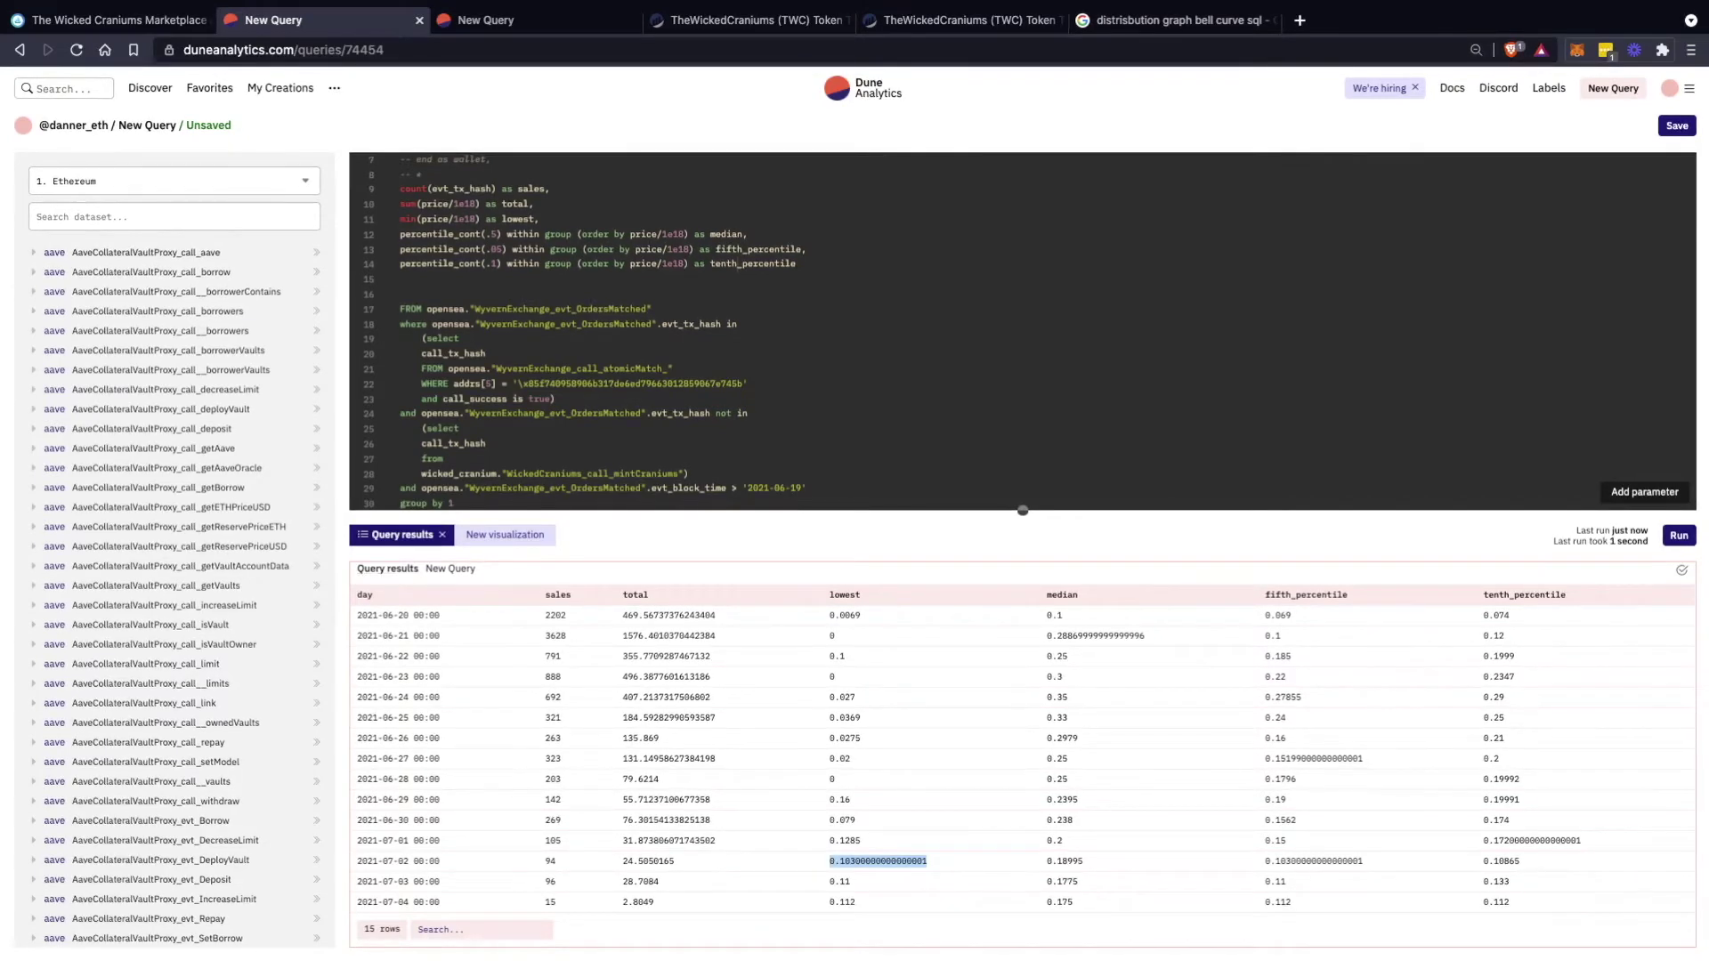
pyautogui.click(799, 265)
# Search the web on a new page for "sql remove outliers" and open the Stack Overflow question on excluding outliers from an aggregate query
pyautogui.hotkey('ctrl', 't')
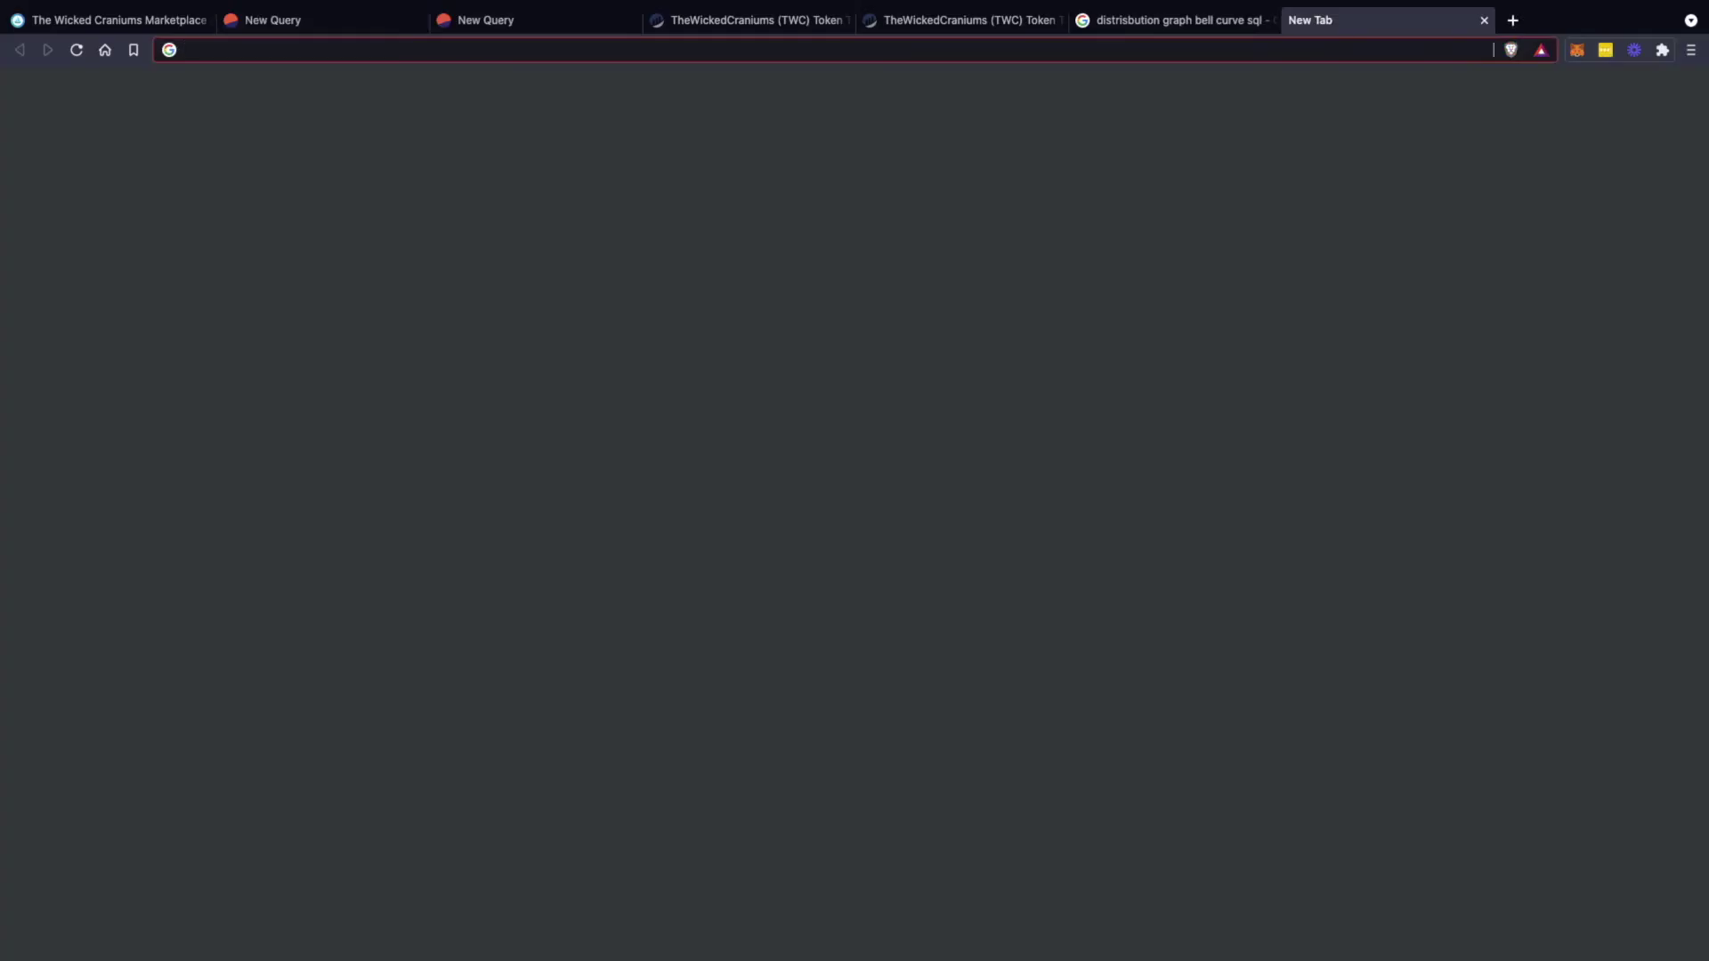
pyautogui.write('sql remov')
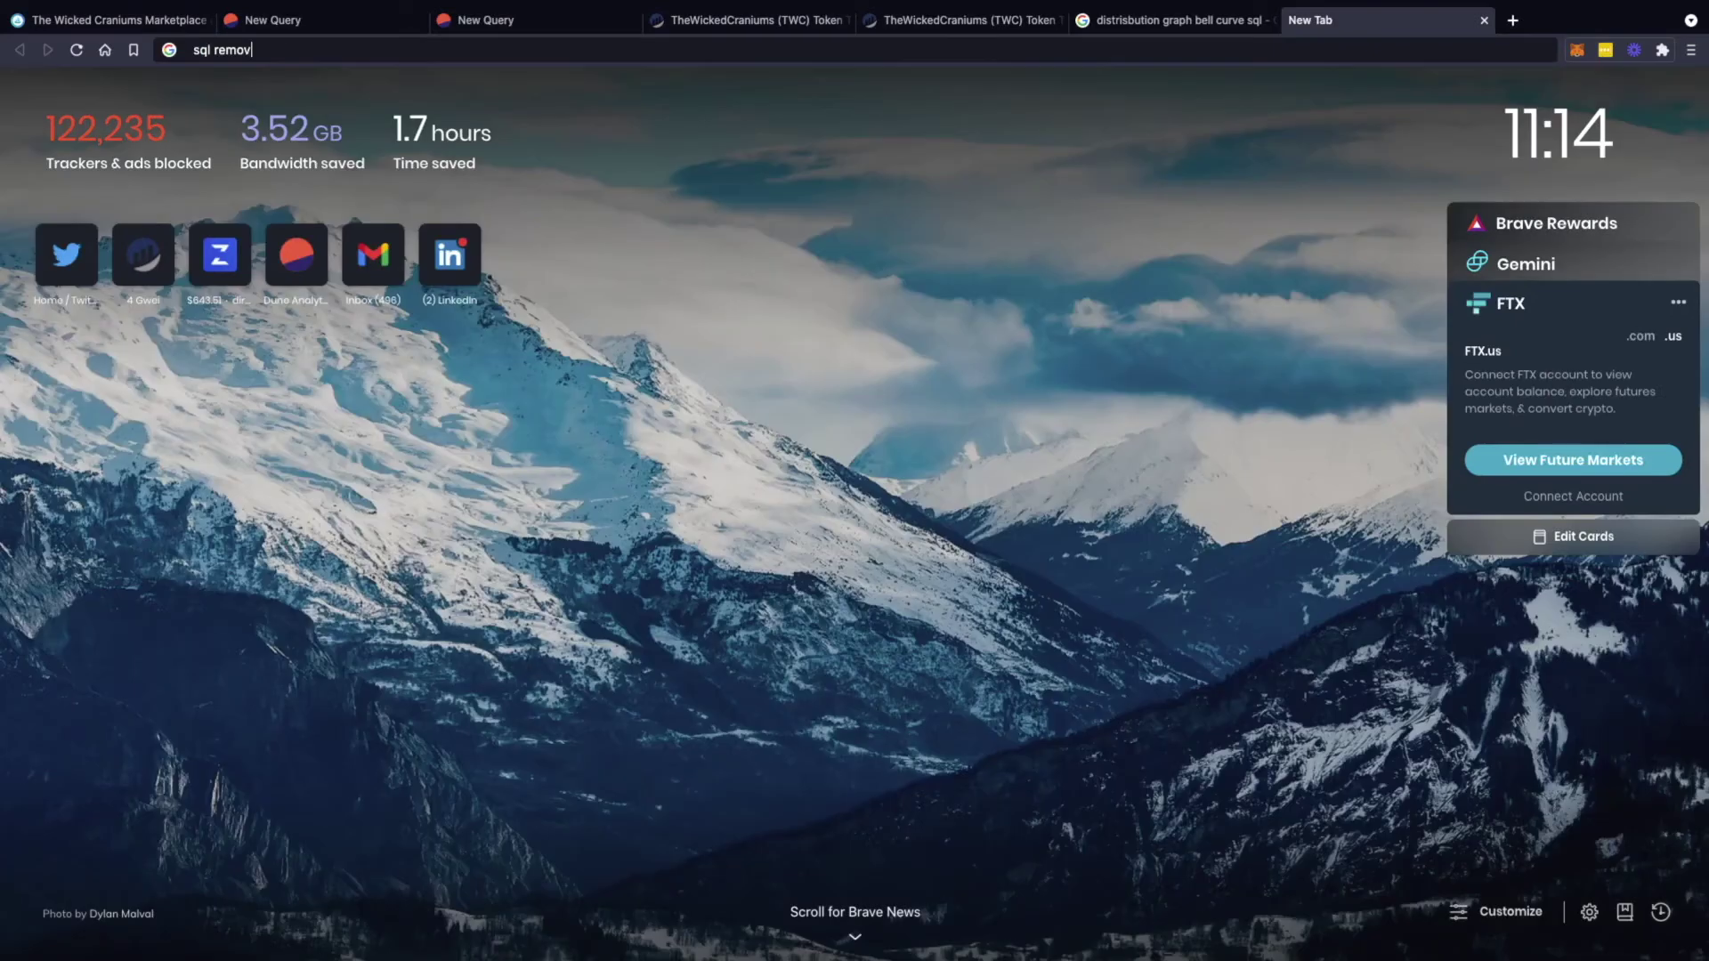
pyautogui.write('e outliers')
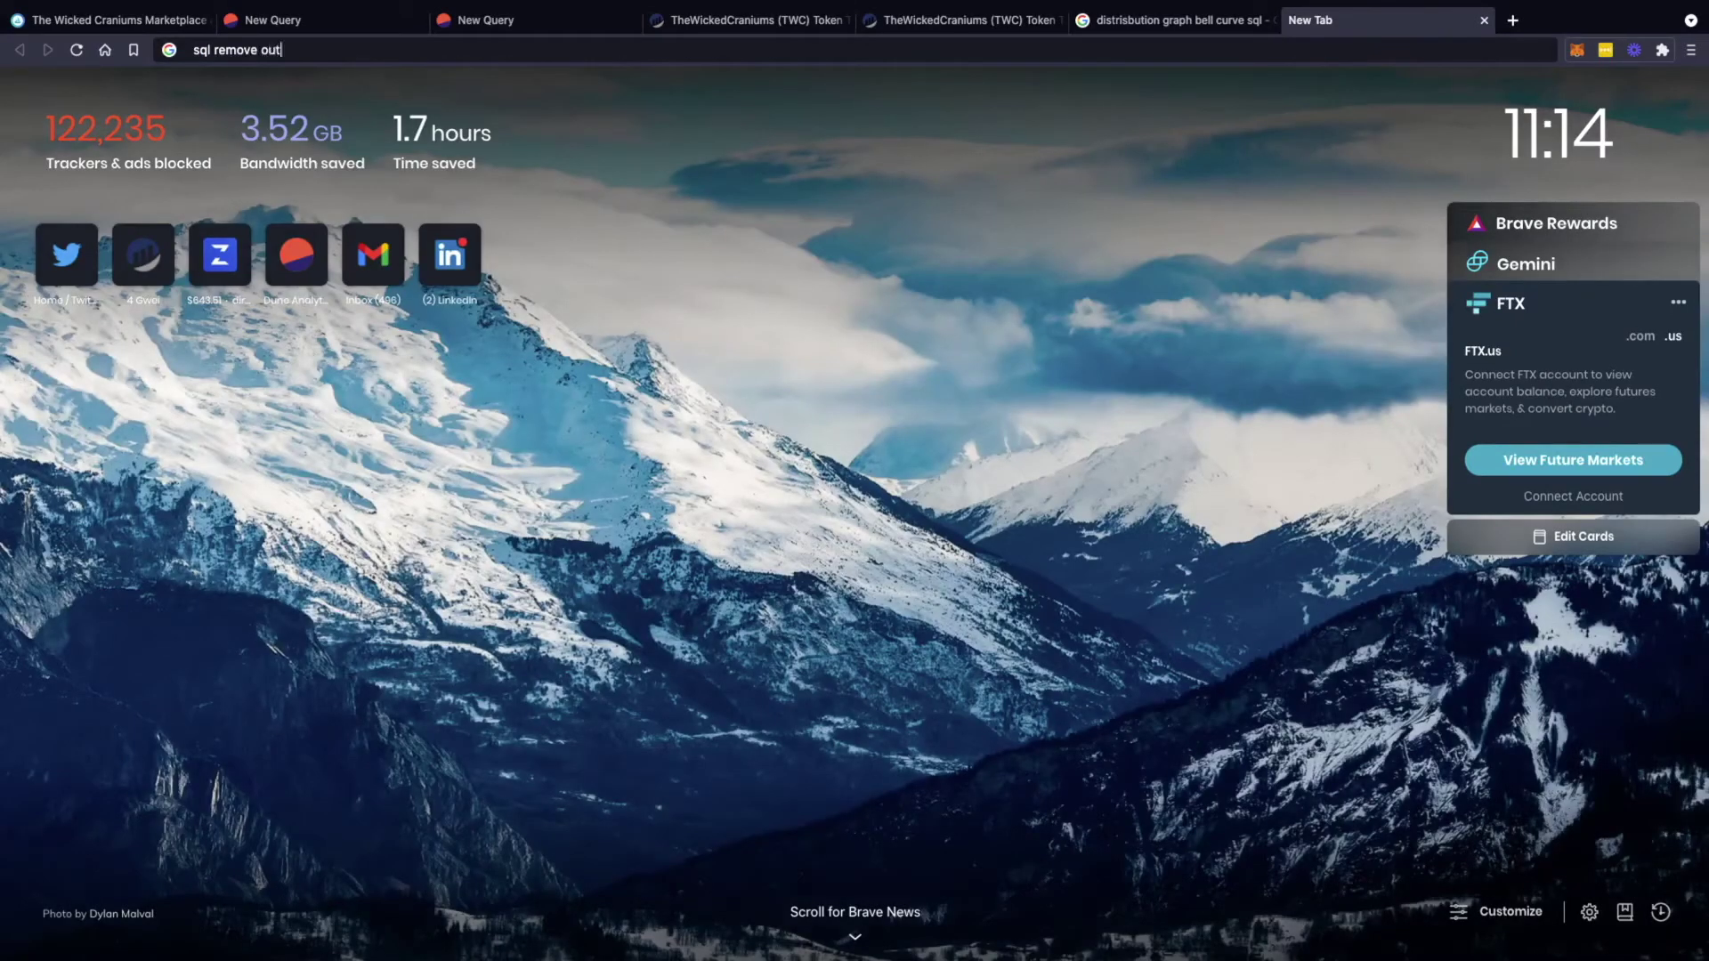
pyautogui.press('Return')
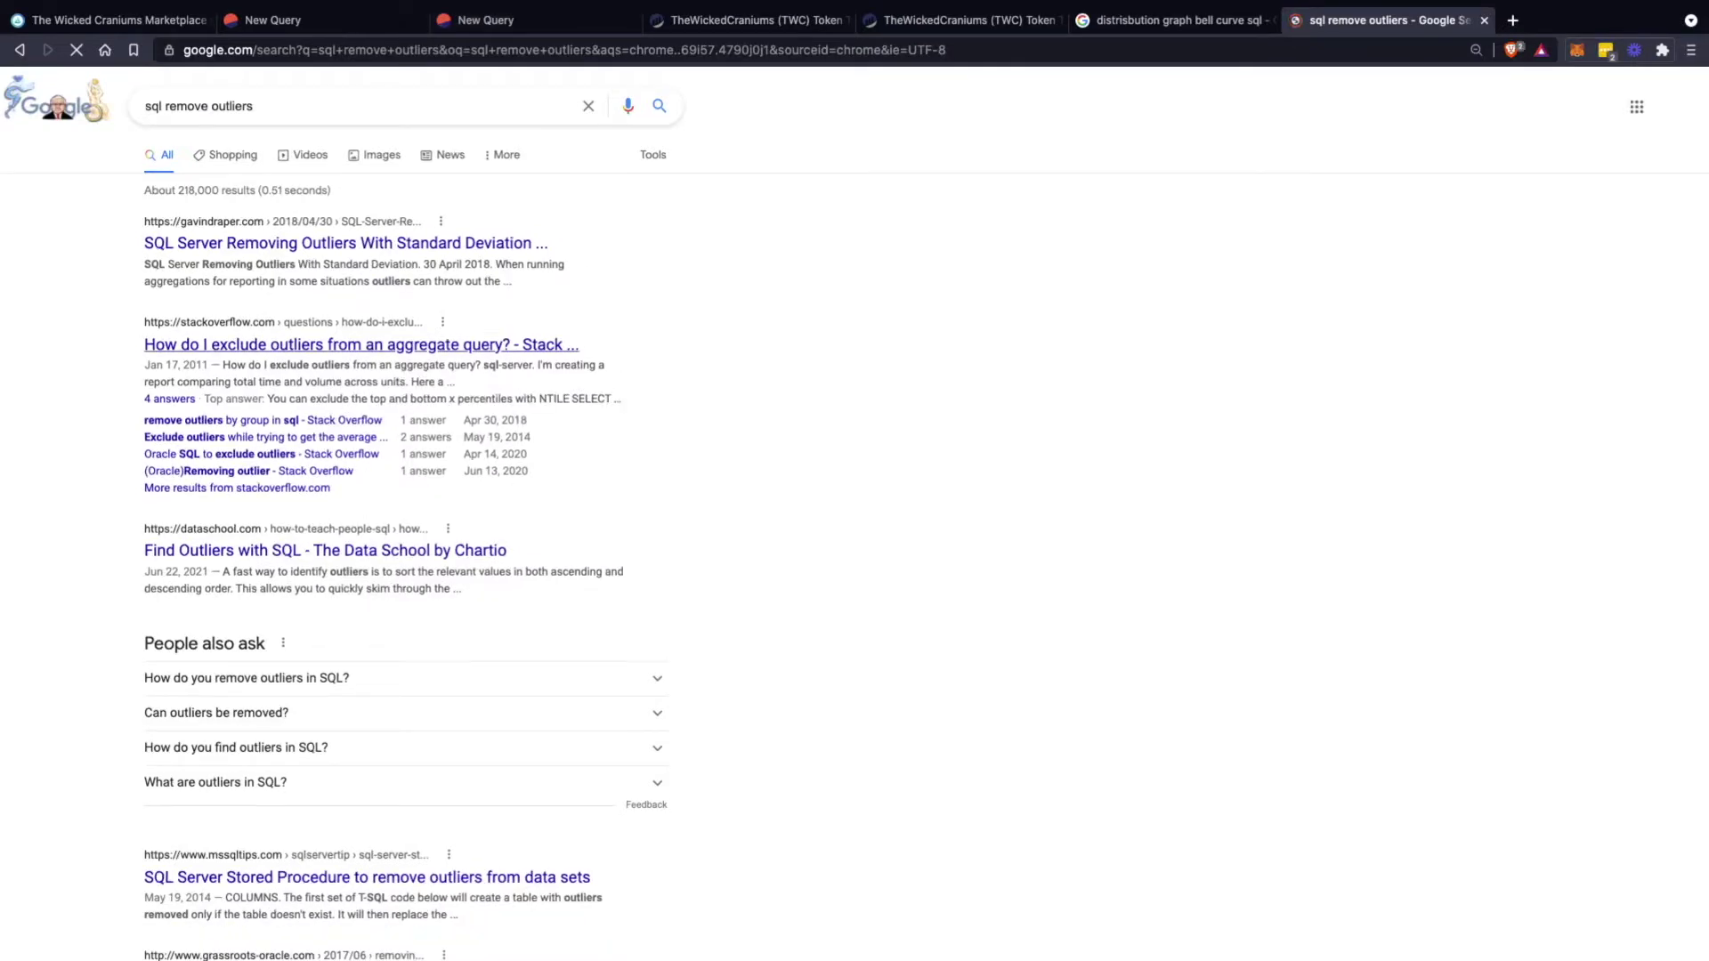
pyautogui.click(361, 345)
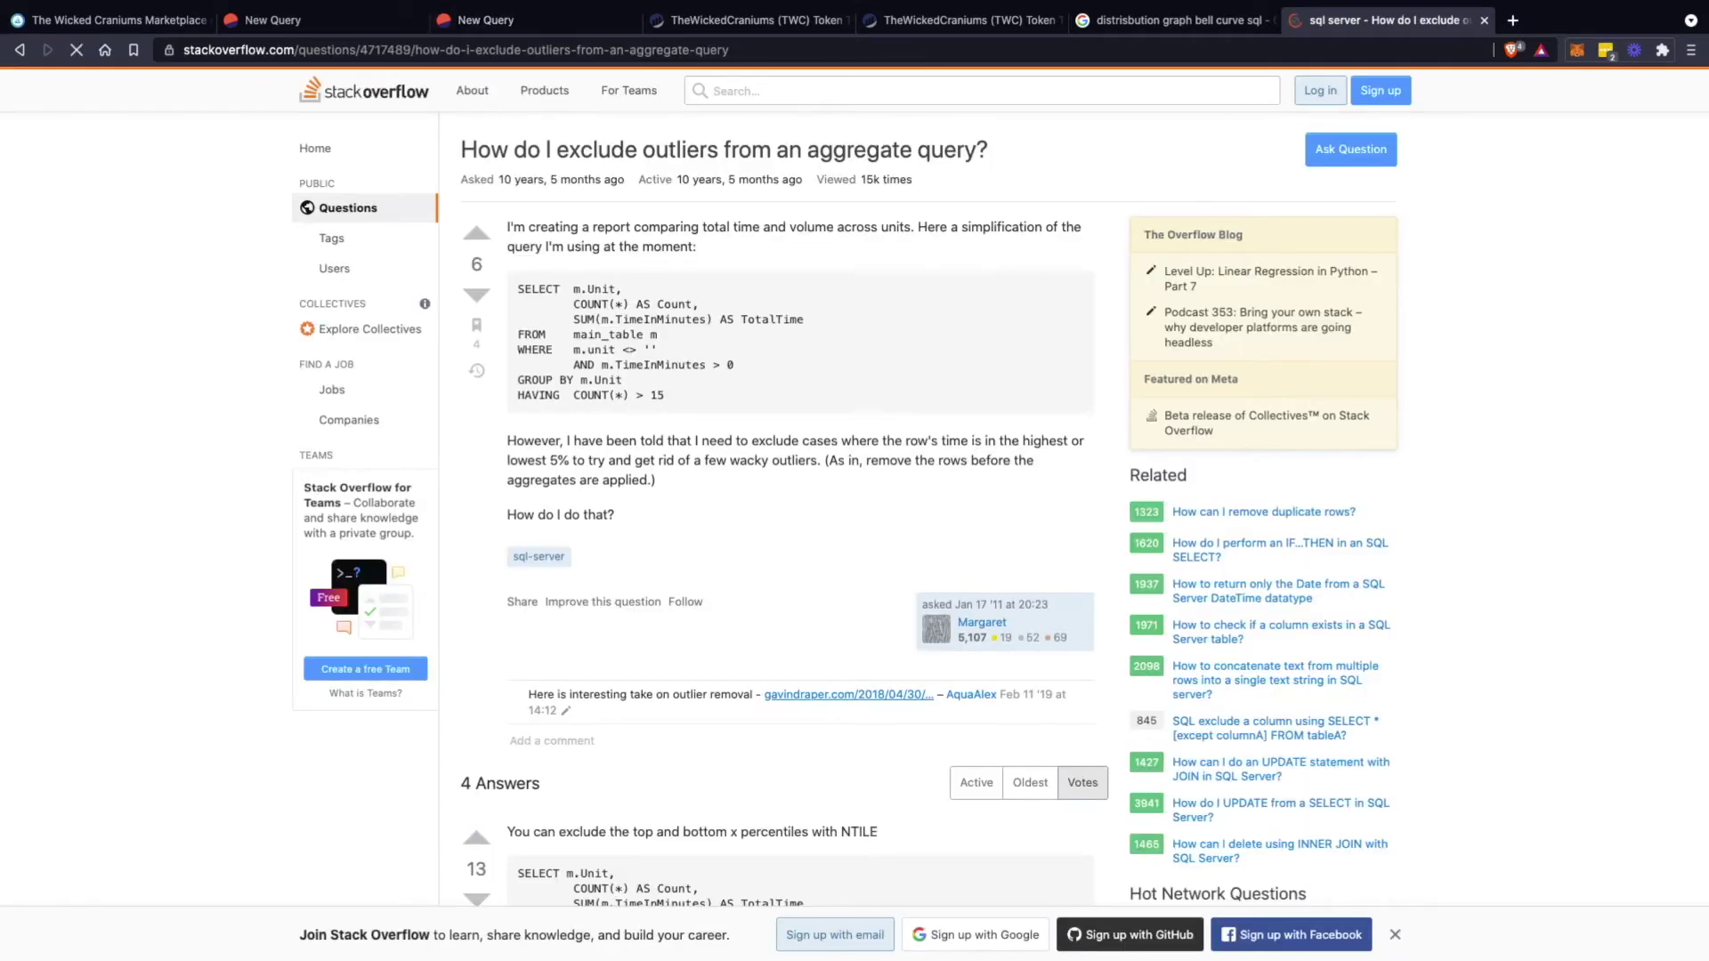
# Read the Stack Overflow answers on excluding outliers with NTILE buckets and with a not in clause
pyautogui.scroll(-2, 801, 508)
pyautogui.scroll(-3, 801, 508)
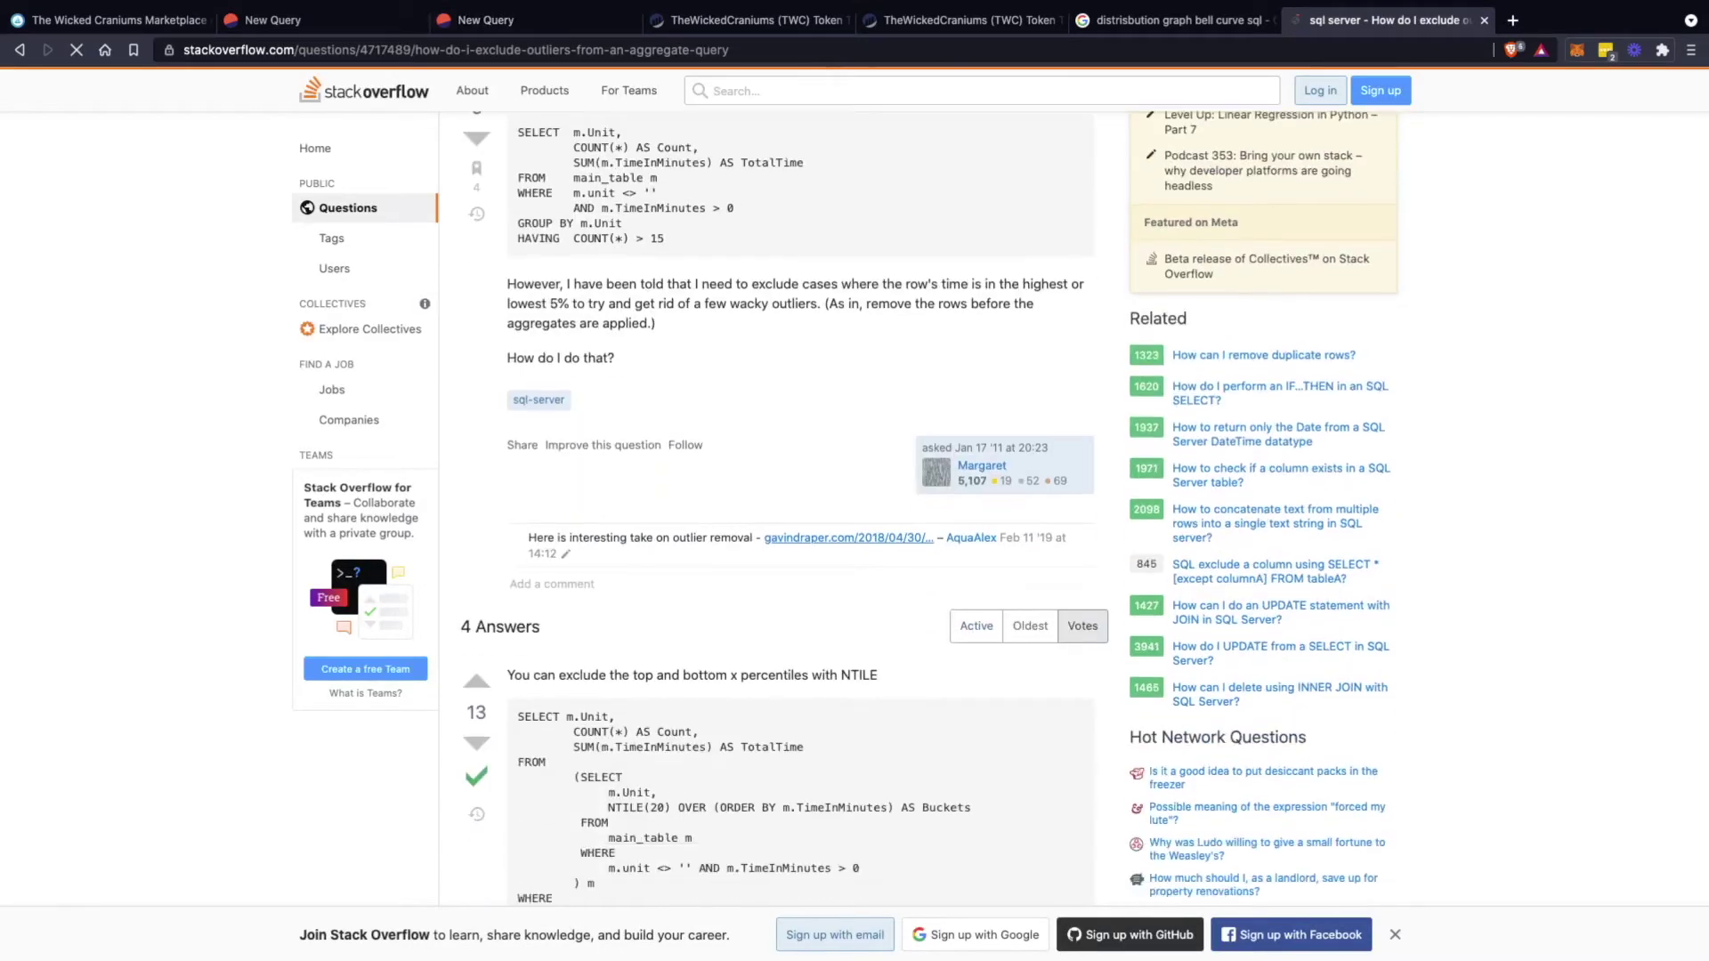
pyautogui.scroll(-3, 801, 507)
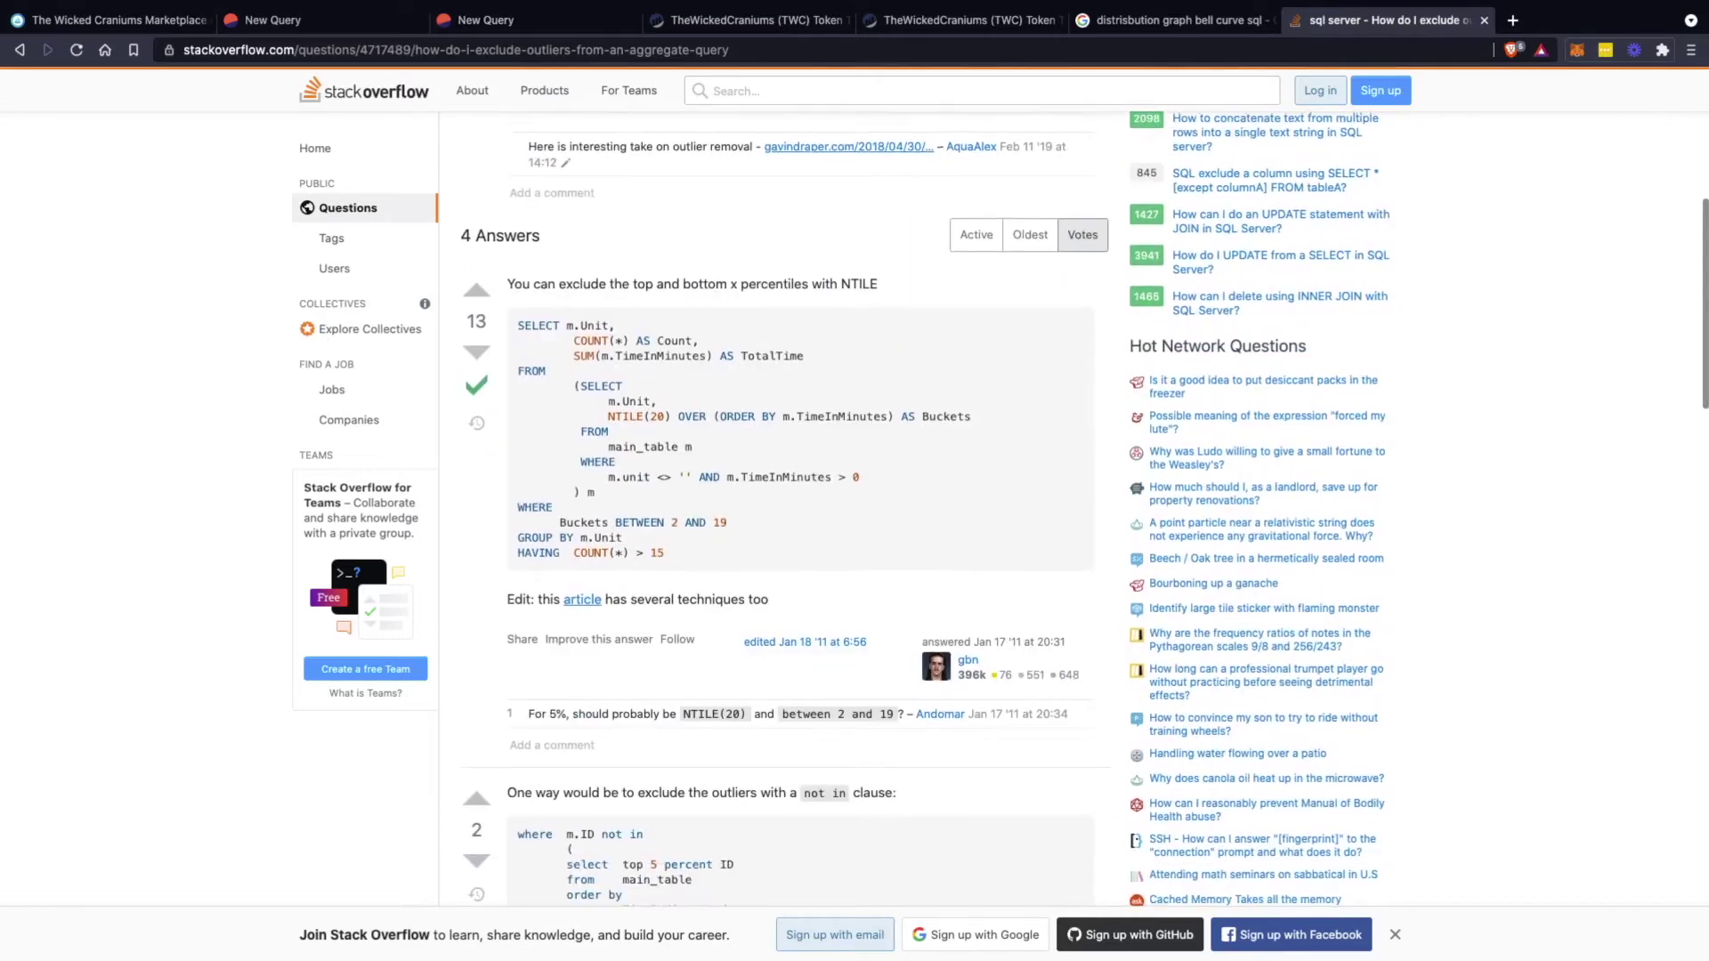
pyautogui.scroll(-1, 801, 507)
pyautogui.scroll(-3, 802, 508)
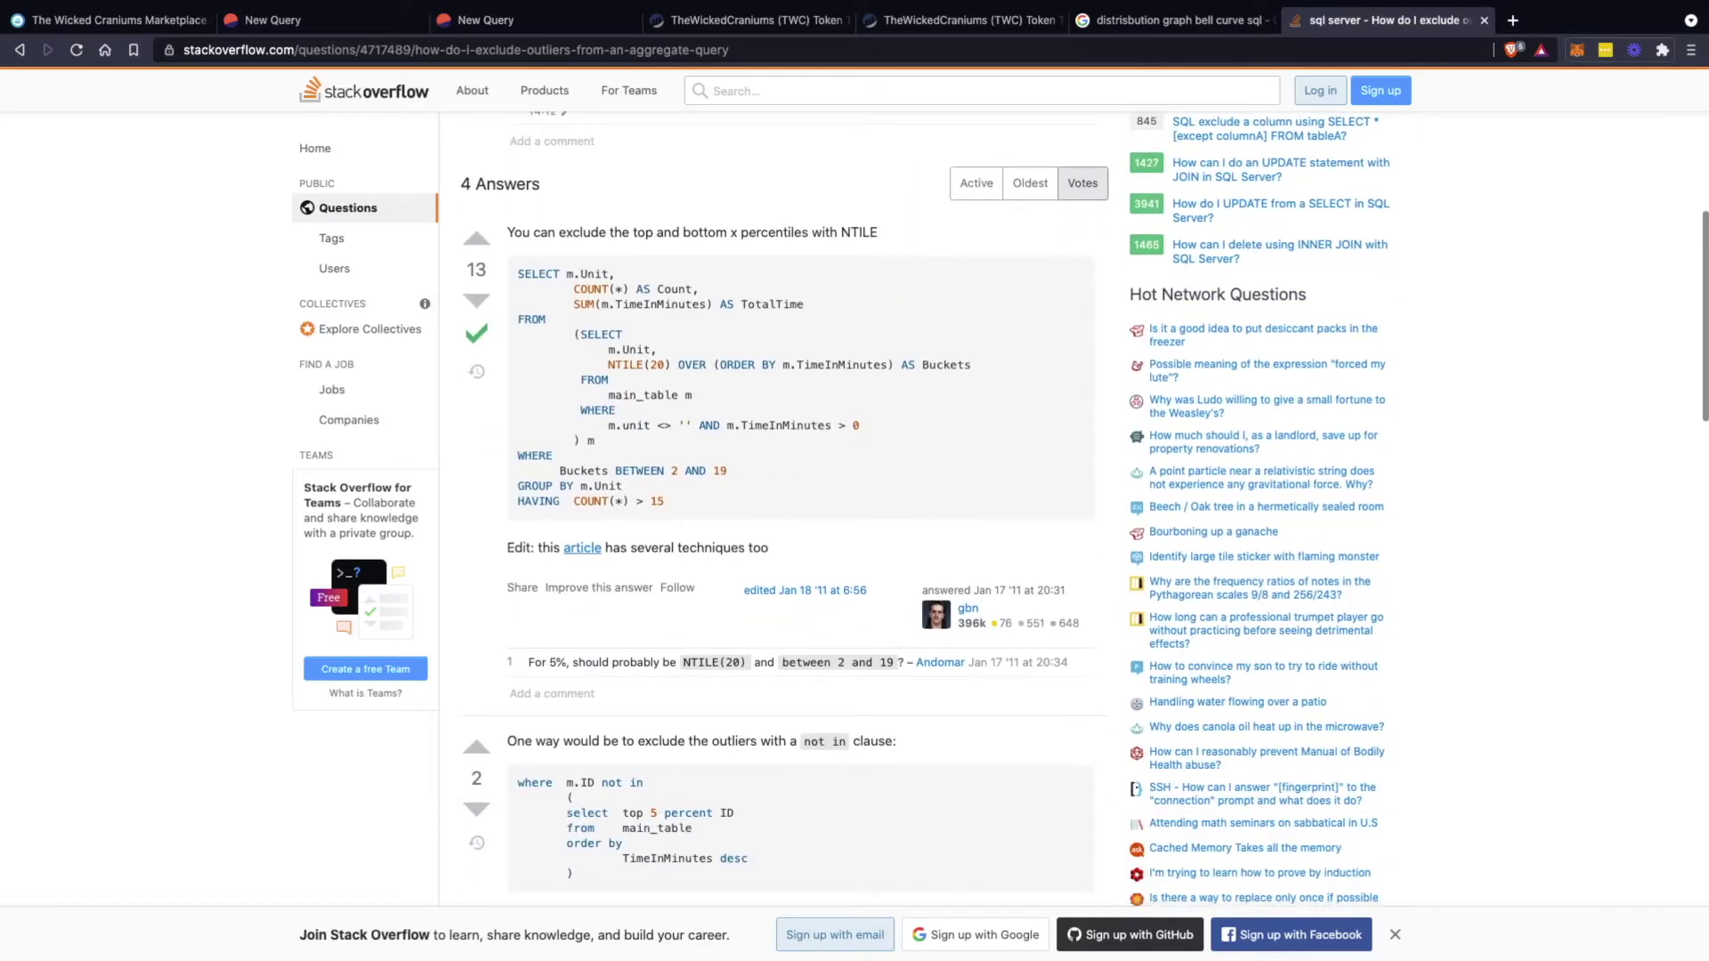
pyautogui.scroll(-1, 801, 508)
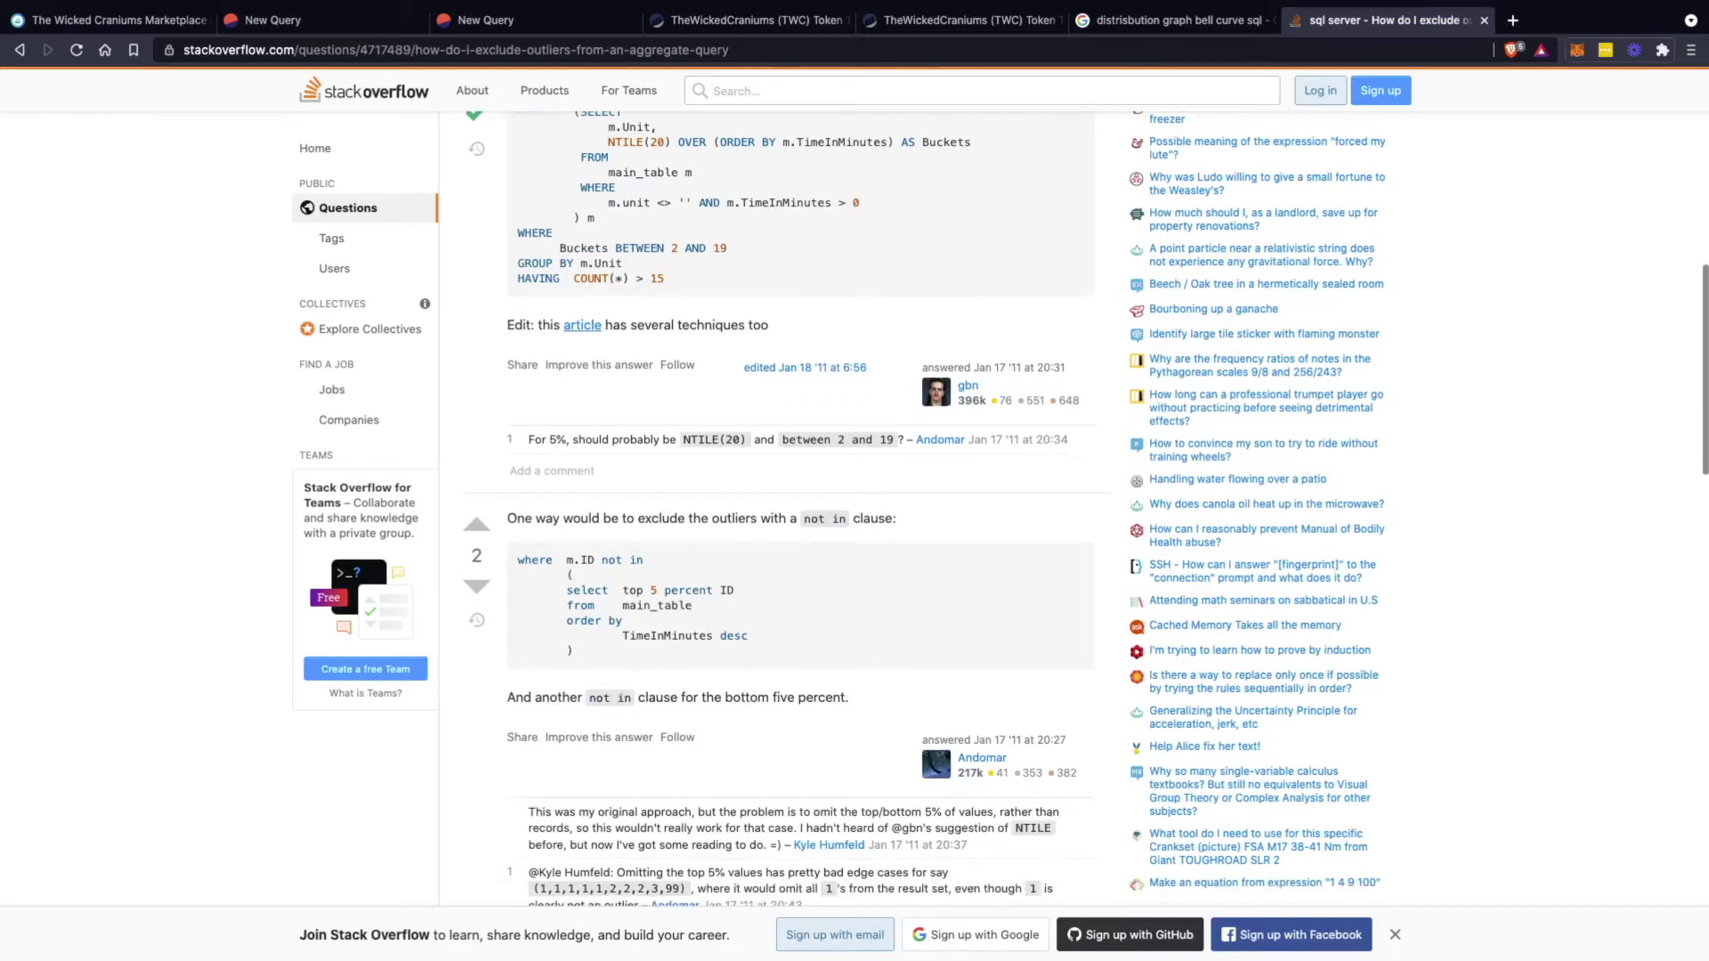
pyautogui.scroll(-1, 802, 507)
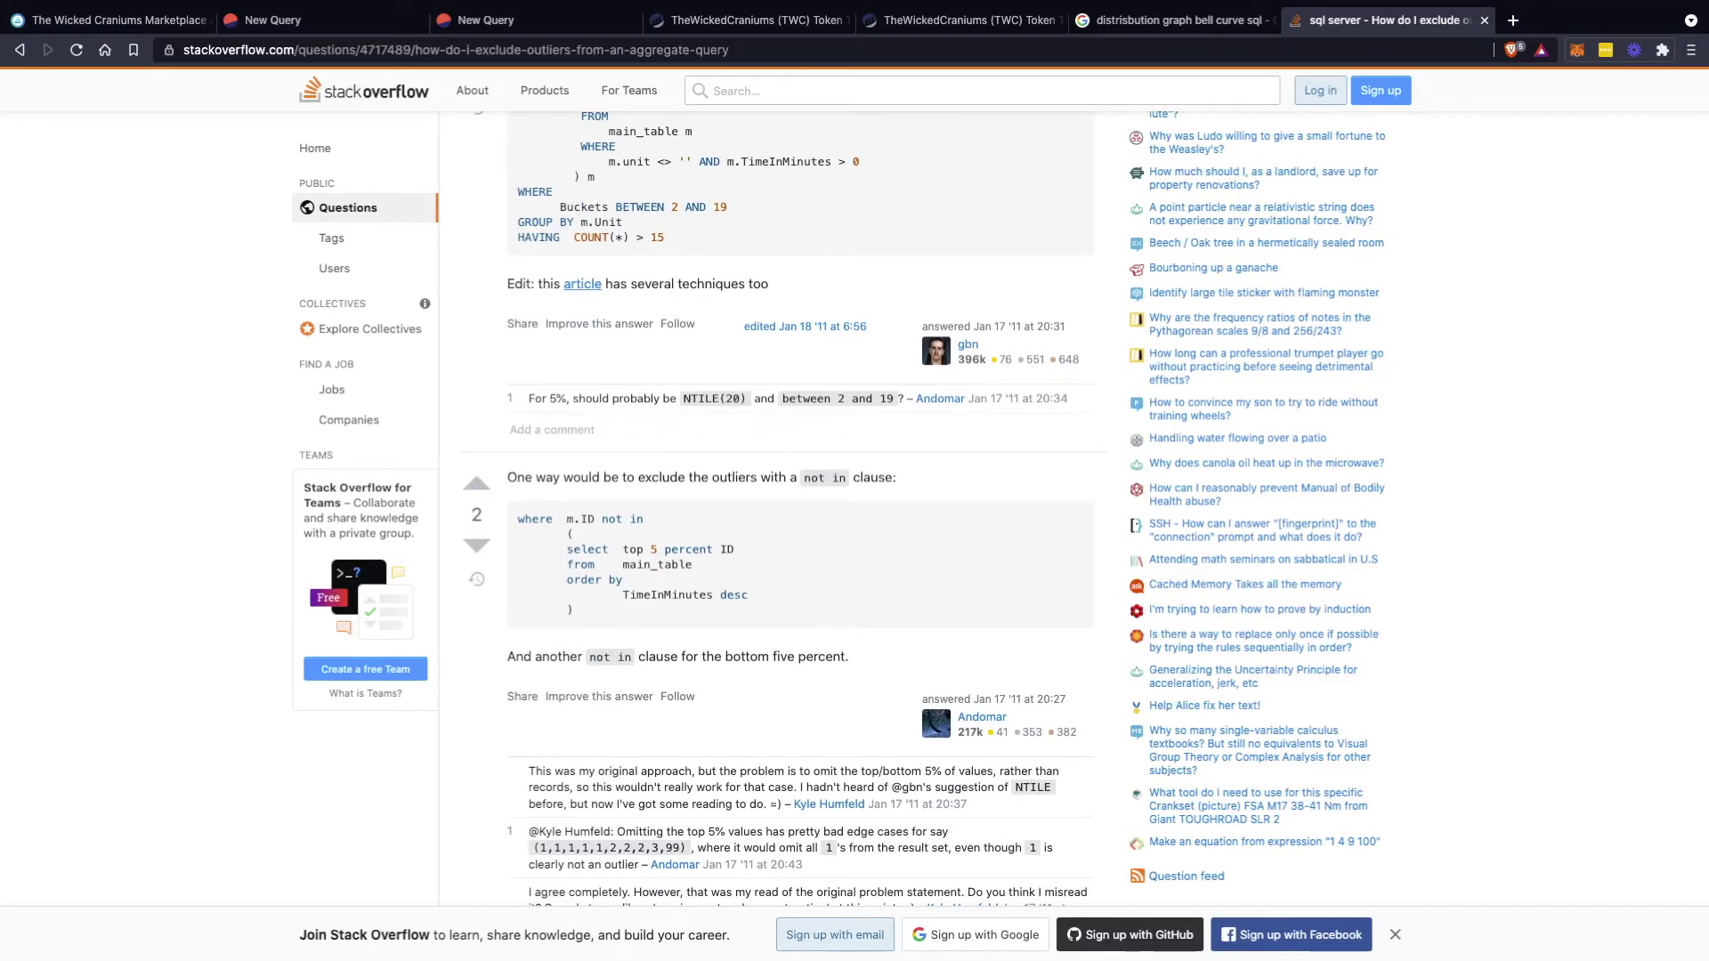
# Examine the "top 5 percent" subquery in the not in answer and open the accepted answer's linked article on outlier techniques
pyautogui.tripleClick(657, 565)
pyautogui.doubleClick(657, 565)
pyautogui.tripleClick(657, 565)
pyautogui.click(657, 565)
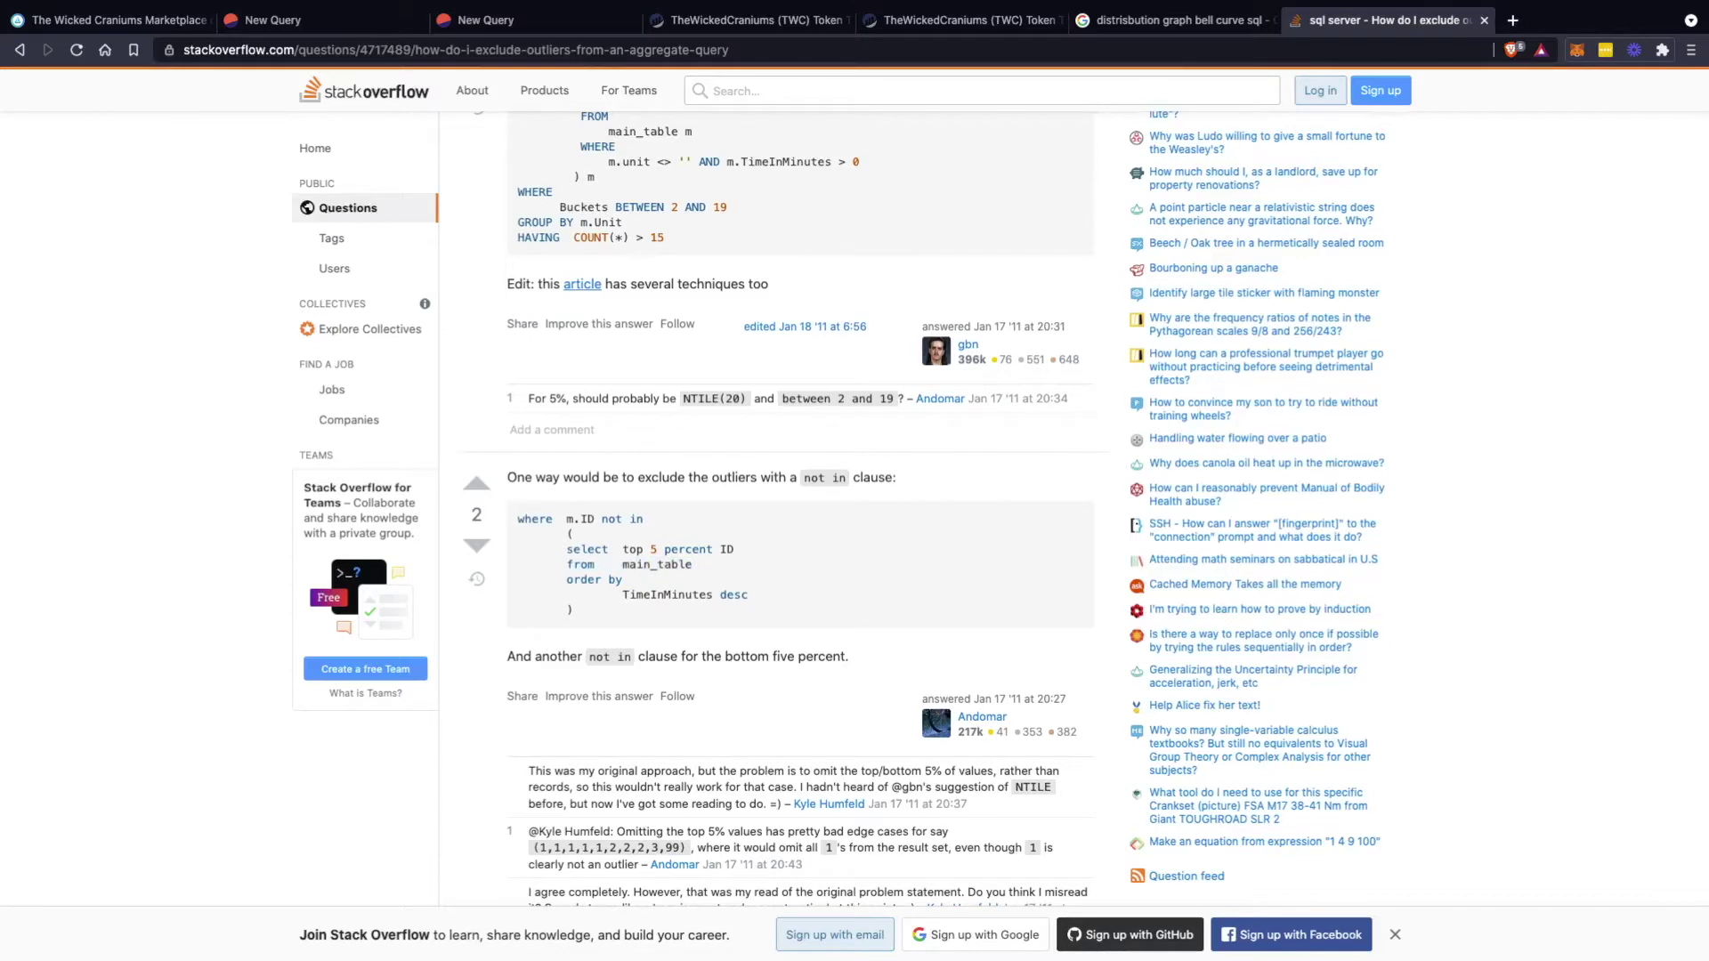
pyautogui.tripleClick(657, 550)
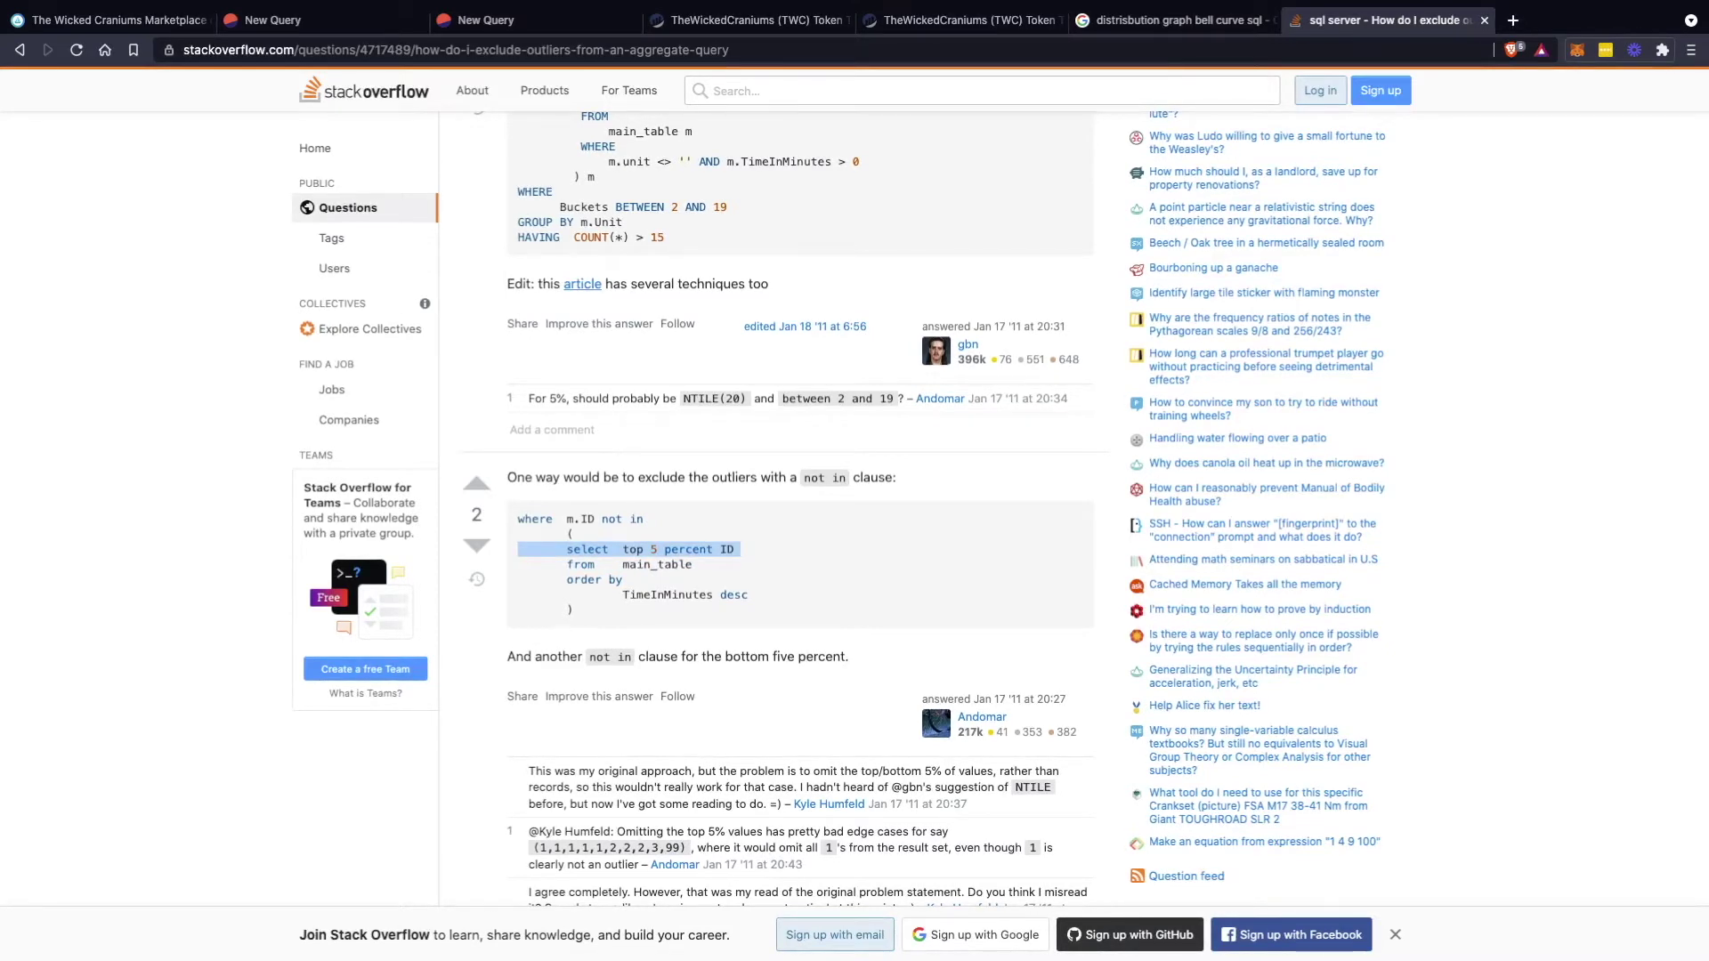
pyautogui.scroll(1, 801, 507)
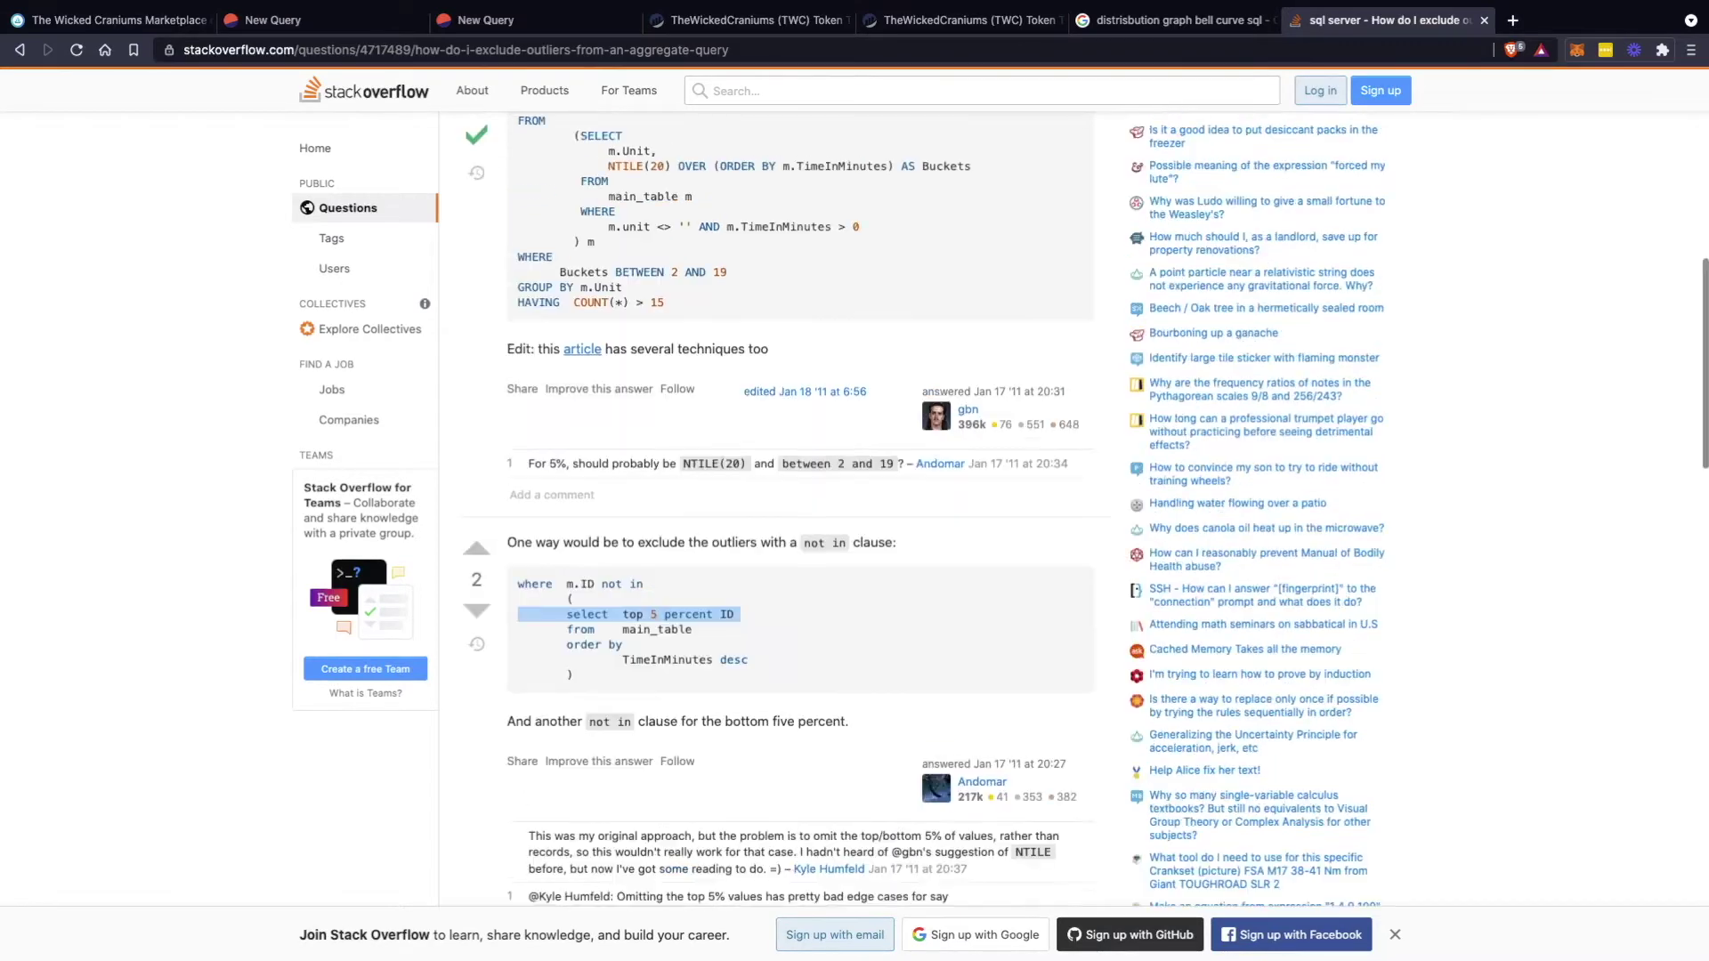
pyautogui.click(582, 357)
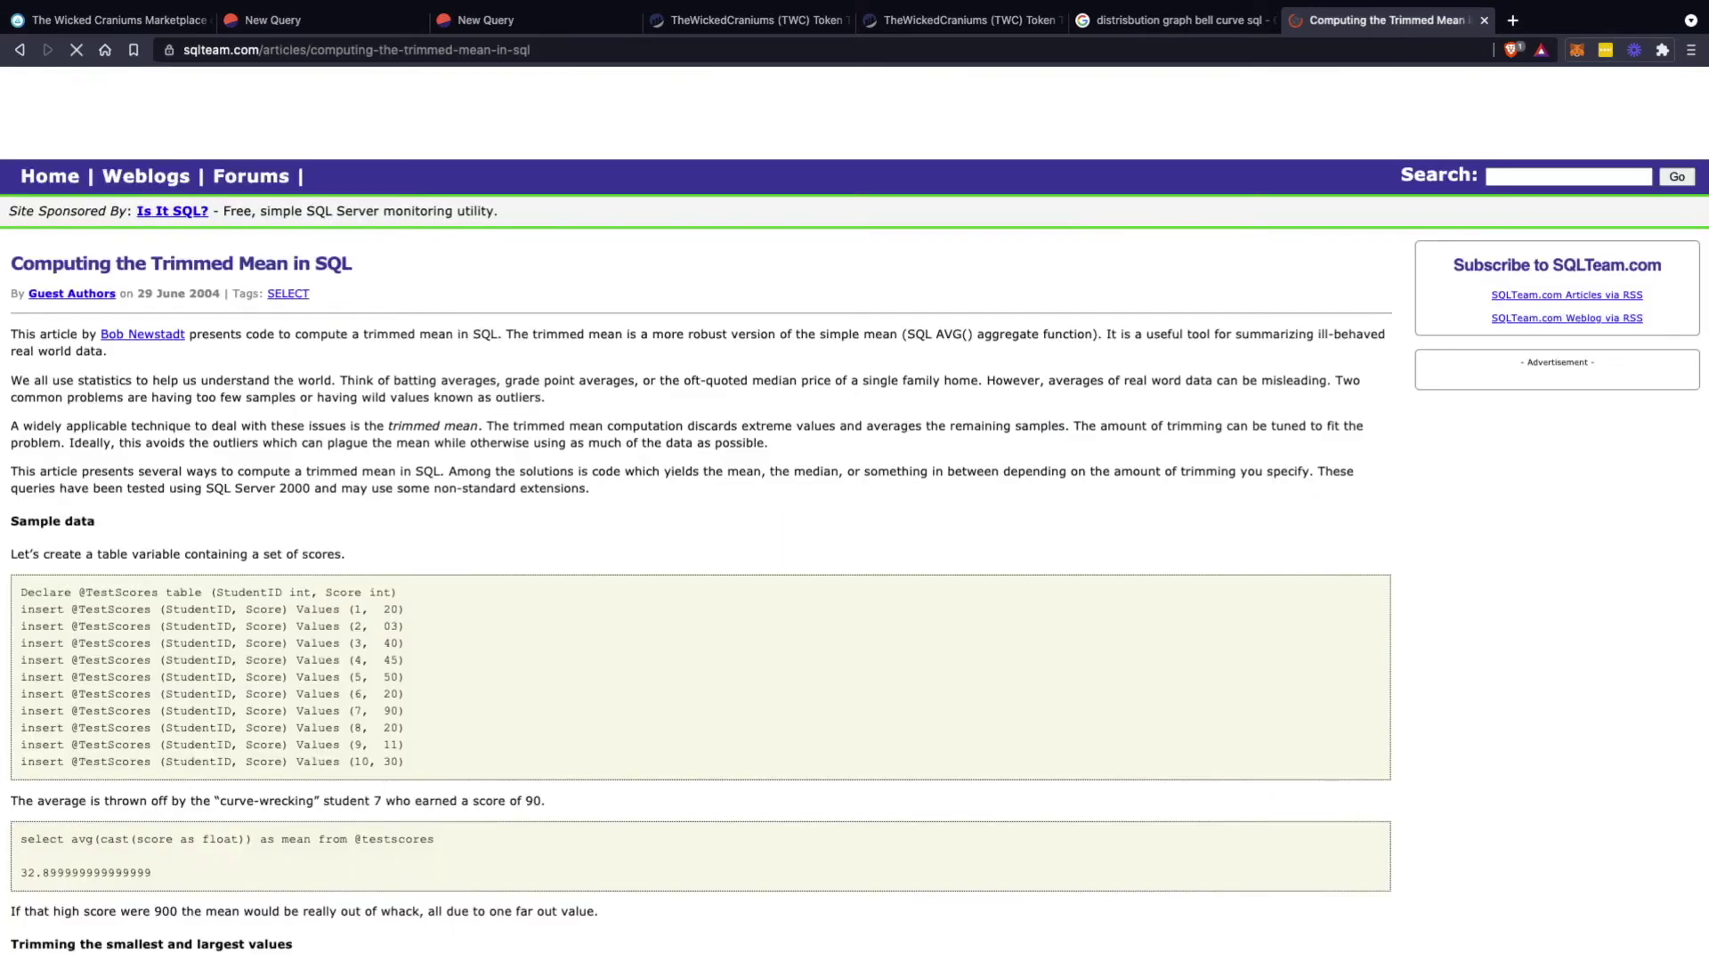
# Read the trimmed mean article's SQL examples for trimming the smallest and largest values, N values and percentiles
pyautogui.scroll(-1, 854, 502)
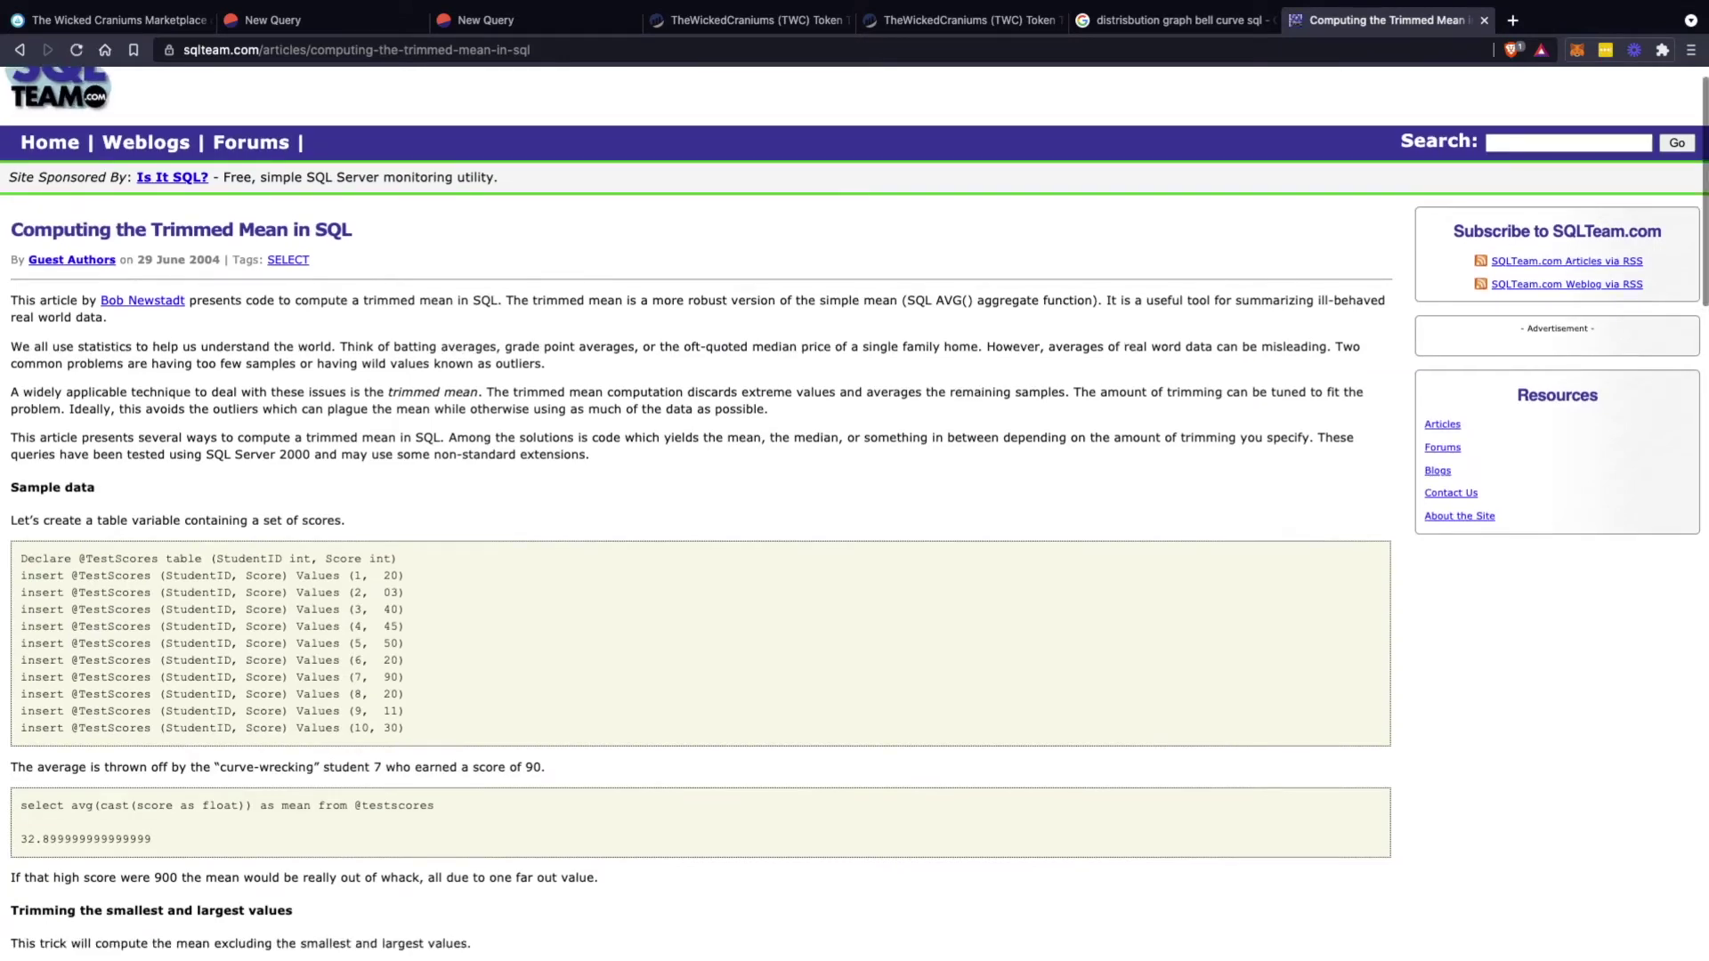
pyautogui.scroll(-3, 854, 510)
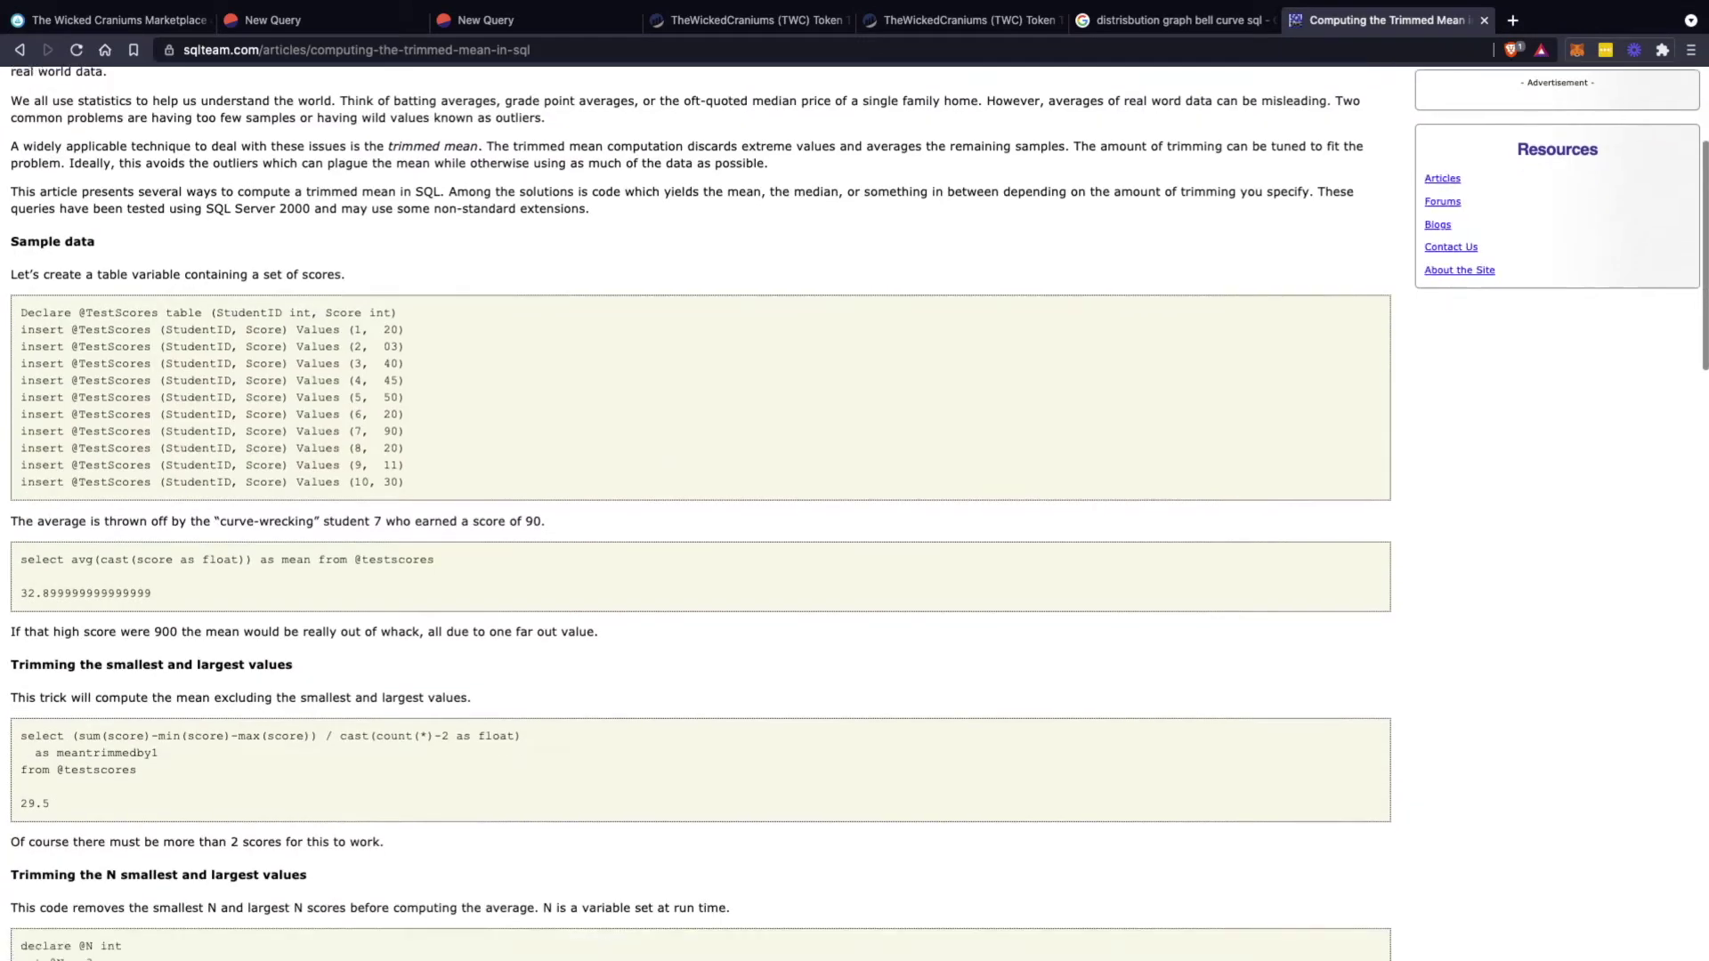
pyautogui.scroll(-1, 854, 510)
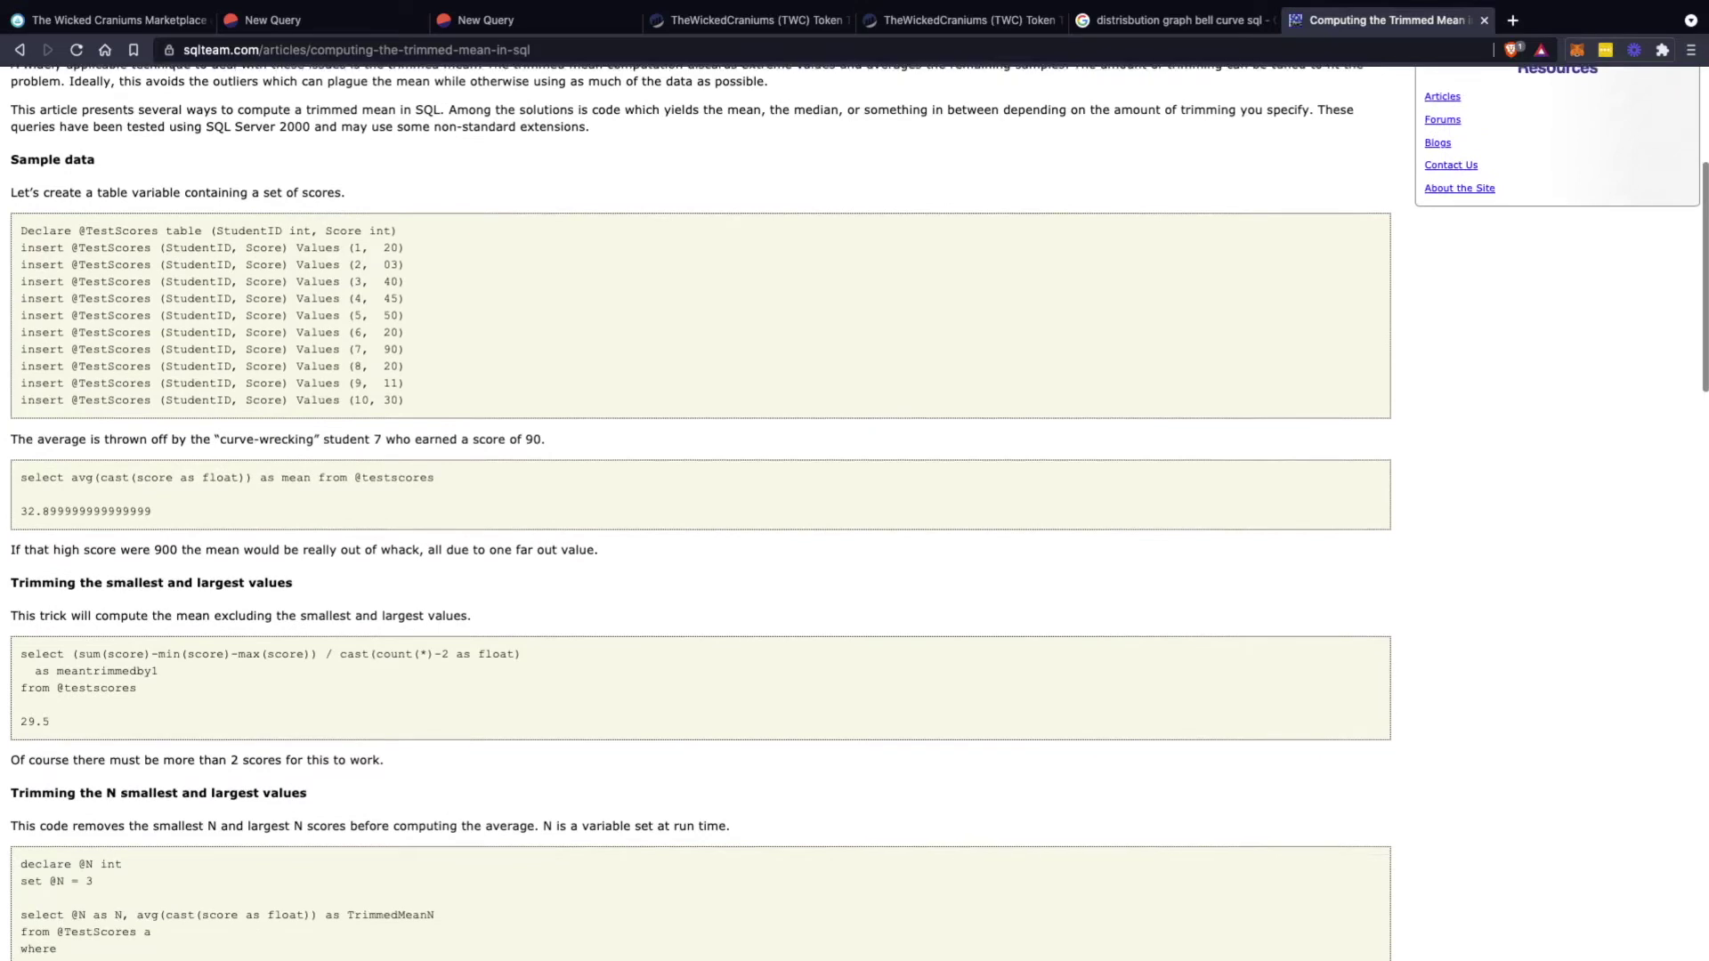
pyautogui.scroll(-1, 855, 510)
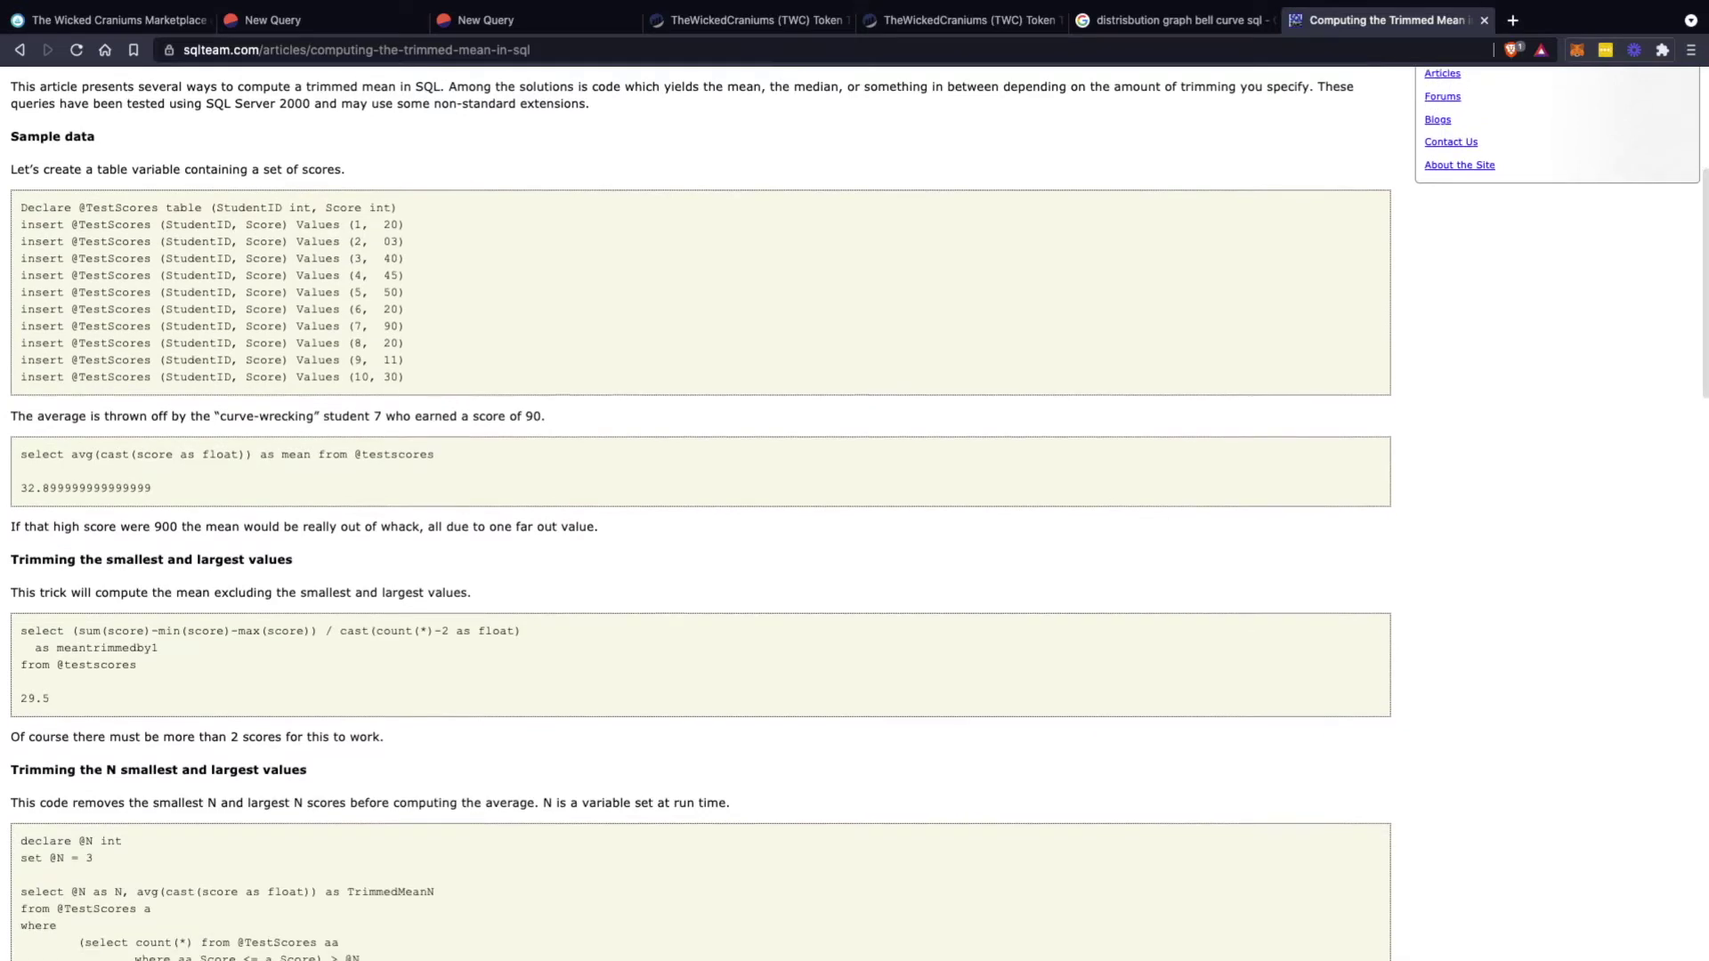
pyautogui.scroll(-3, 855, 510)
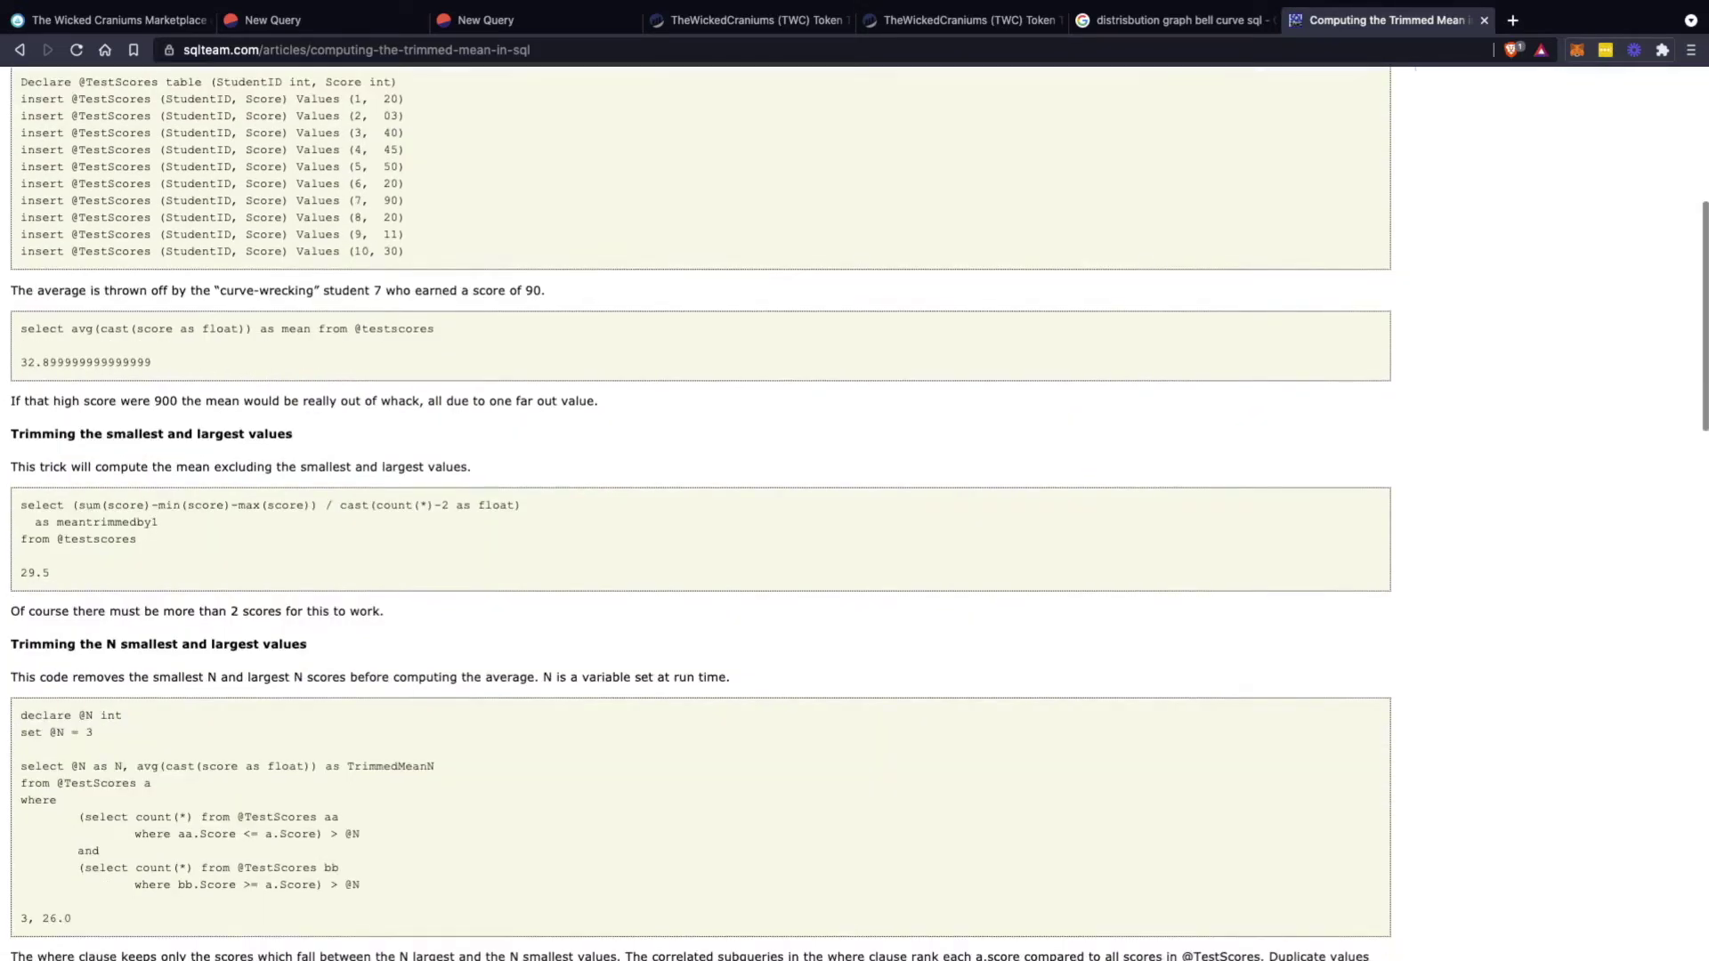
pyautogui.scroll(-1, 854, 510)
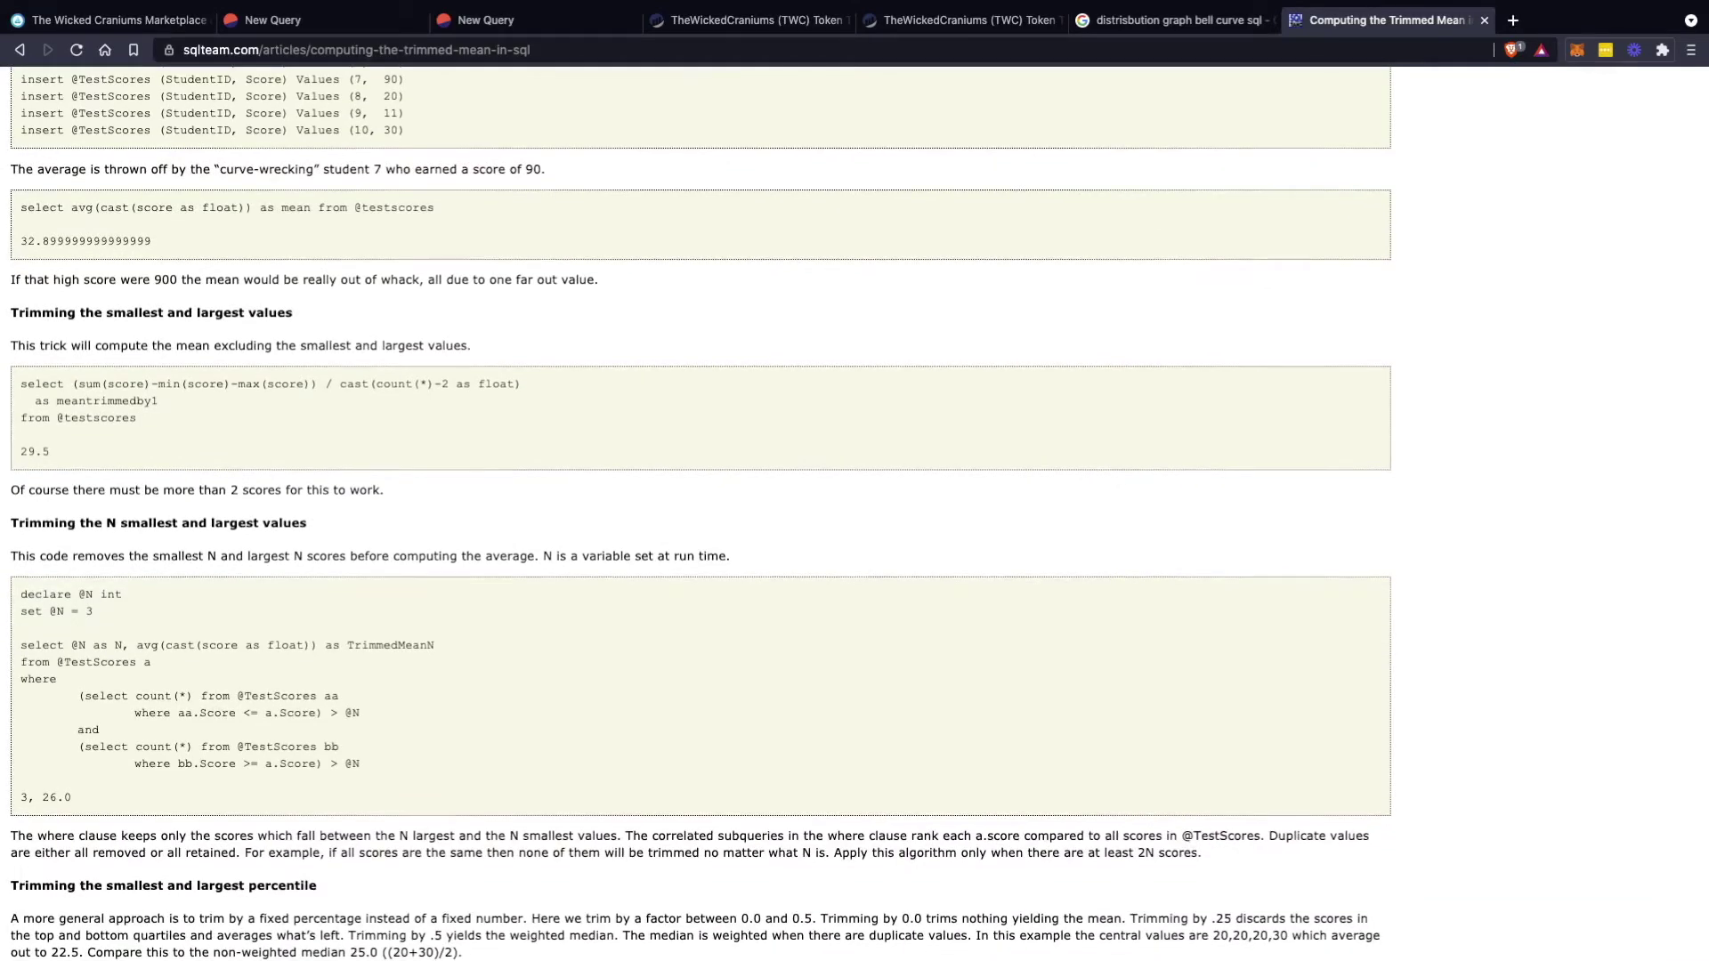
pyautogui.scroll(-1, 855, 513)
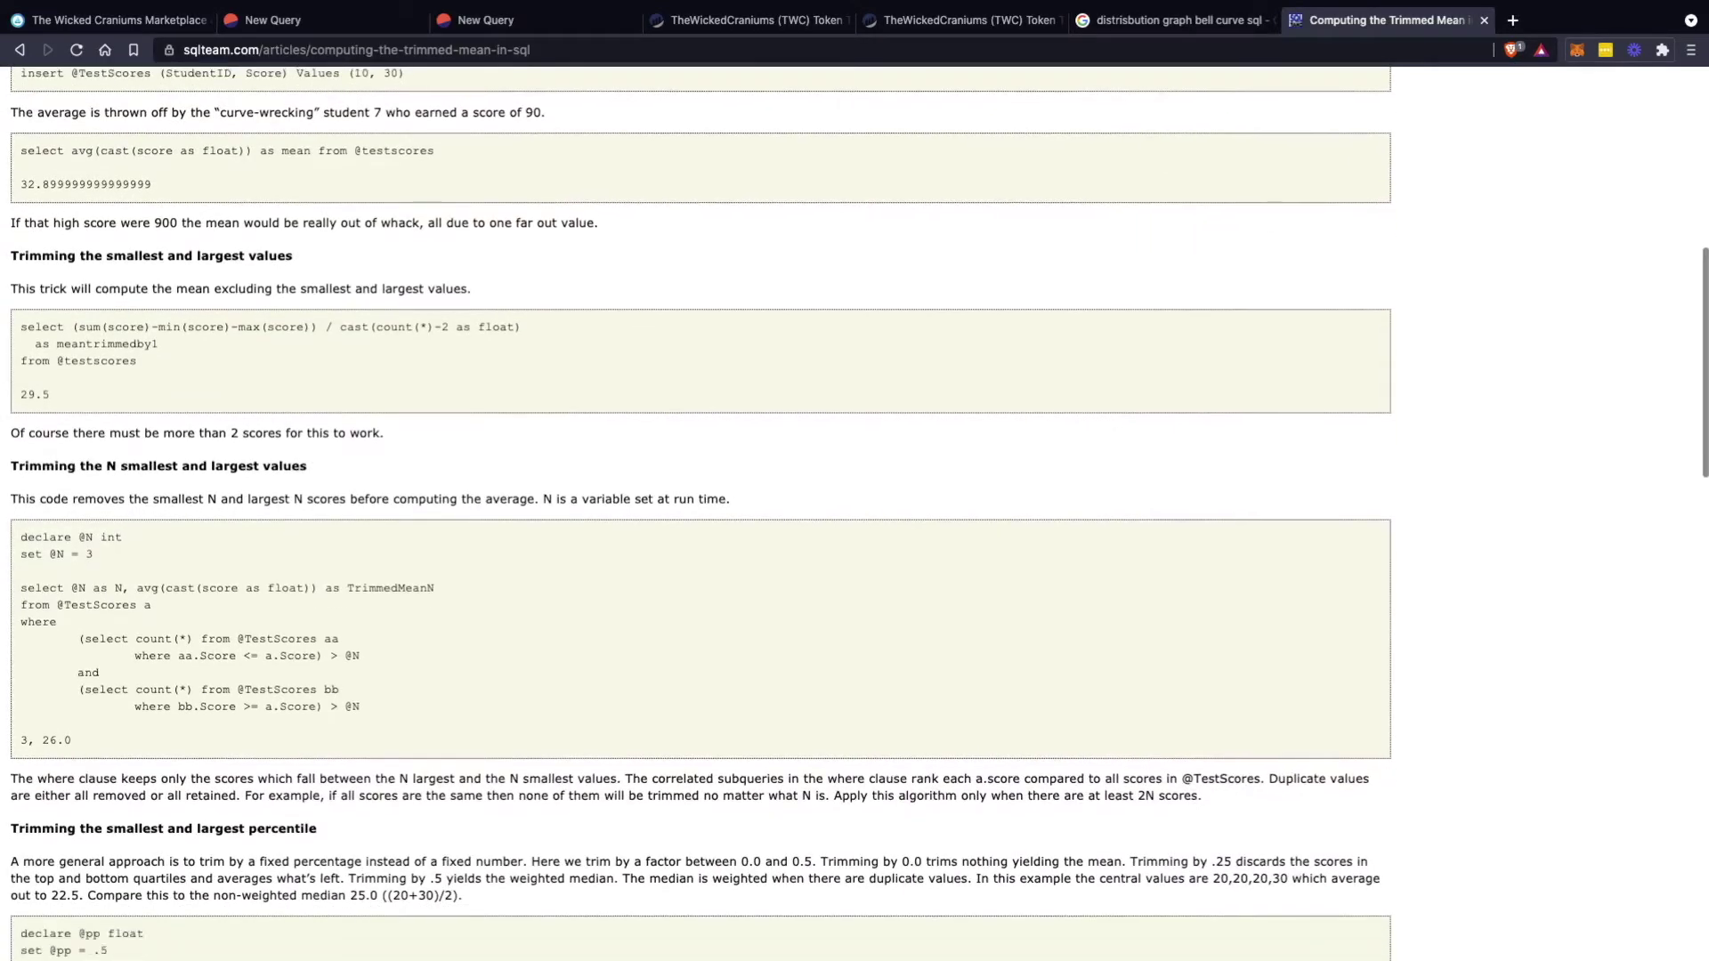
pyautogui.scroll(-3, 854, 513)
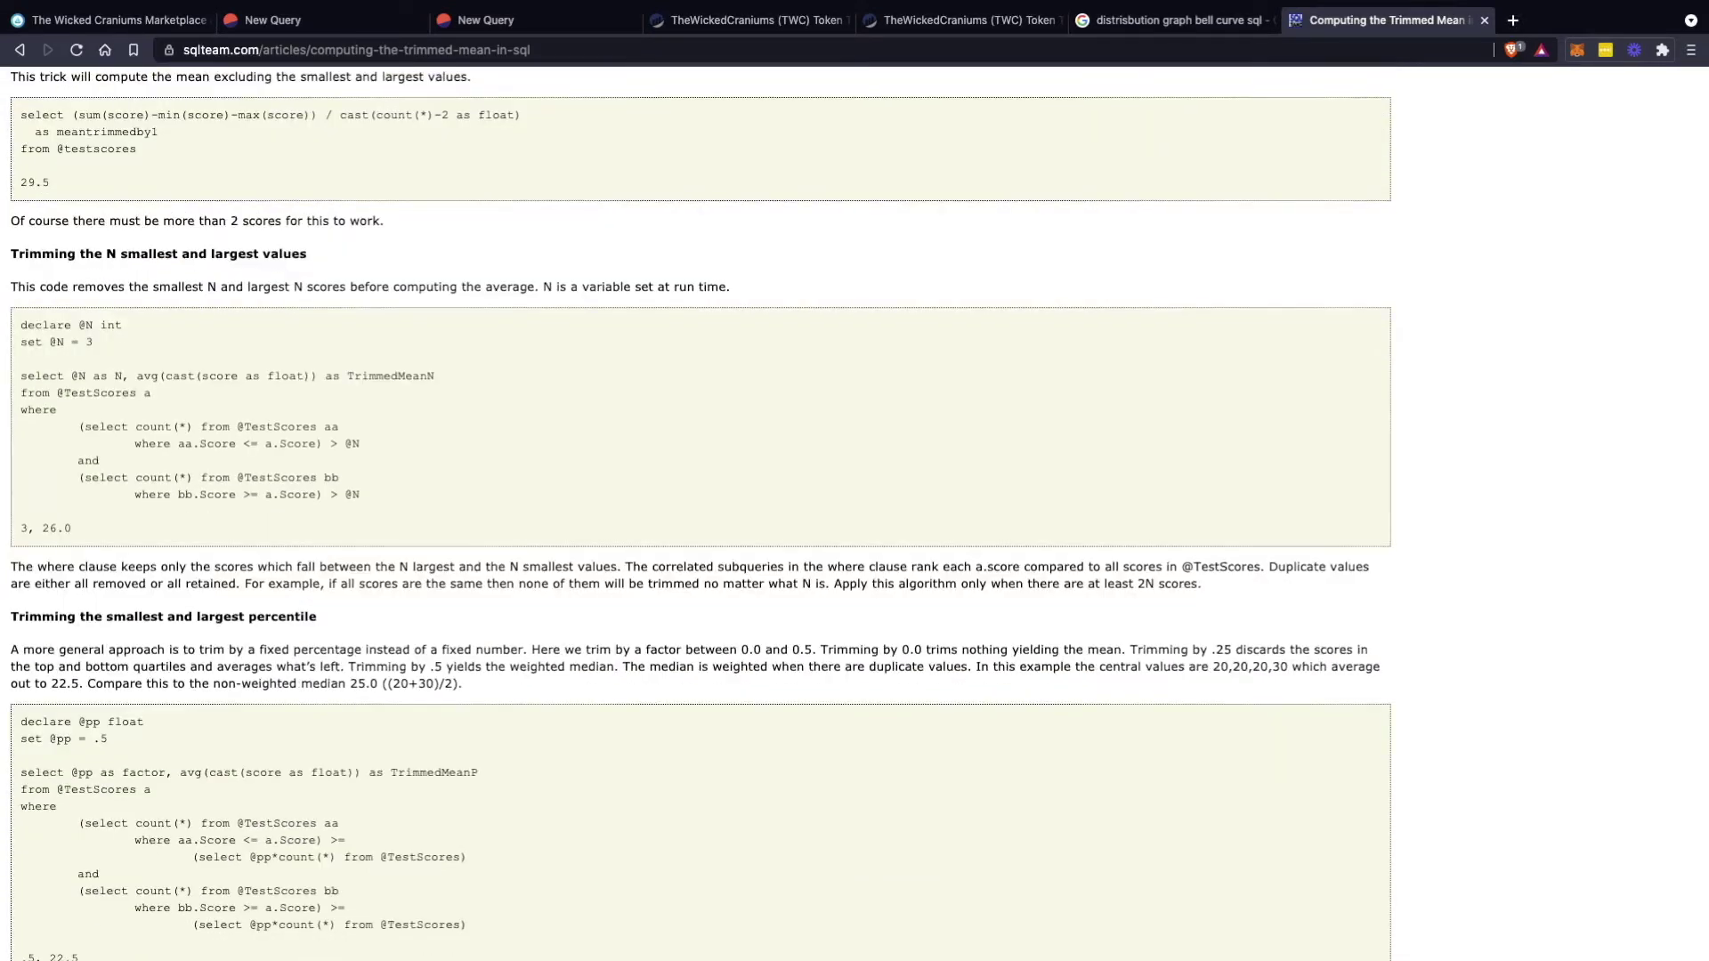
pyautogui.scroll(-1, 854, 514)
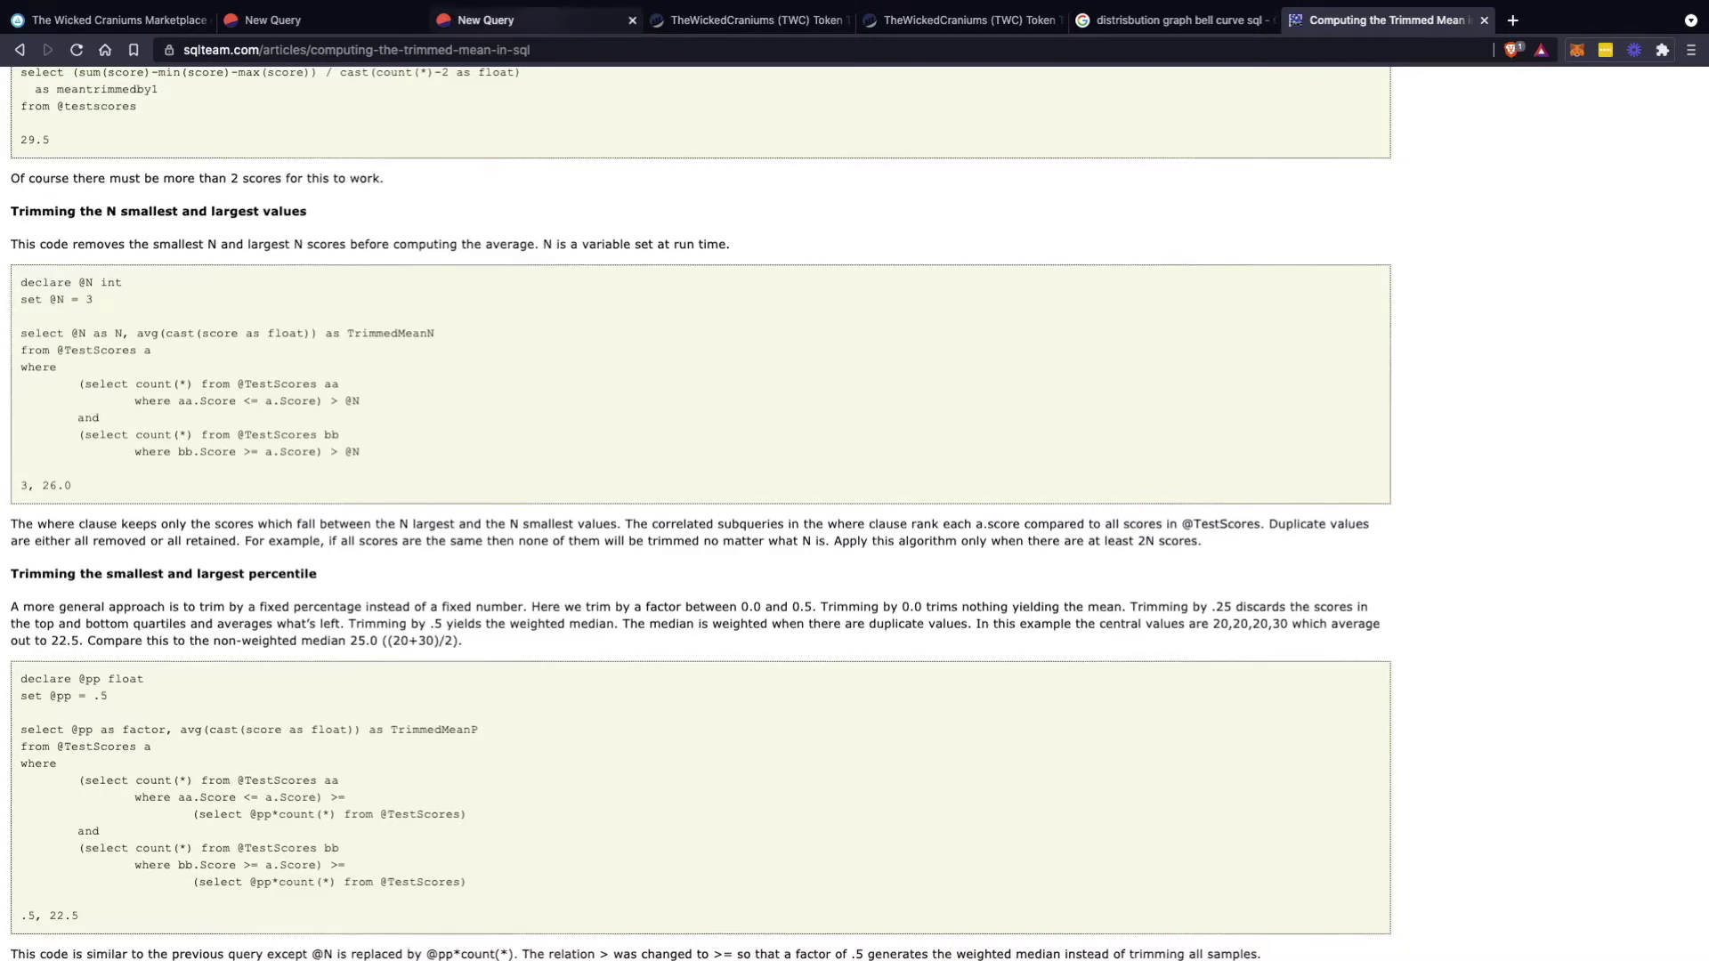
# Return to the daily sales query on Dune and check the tenth_percentile price for 2021-07-03
pyautogui.click(273, 19)
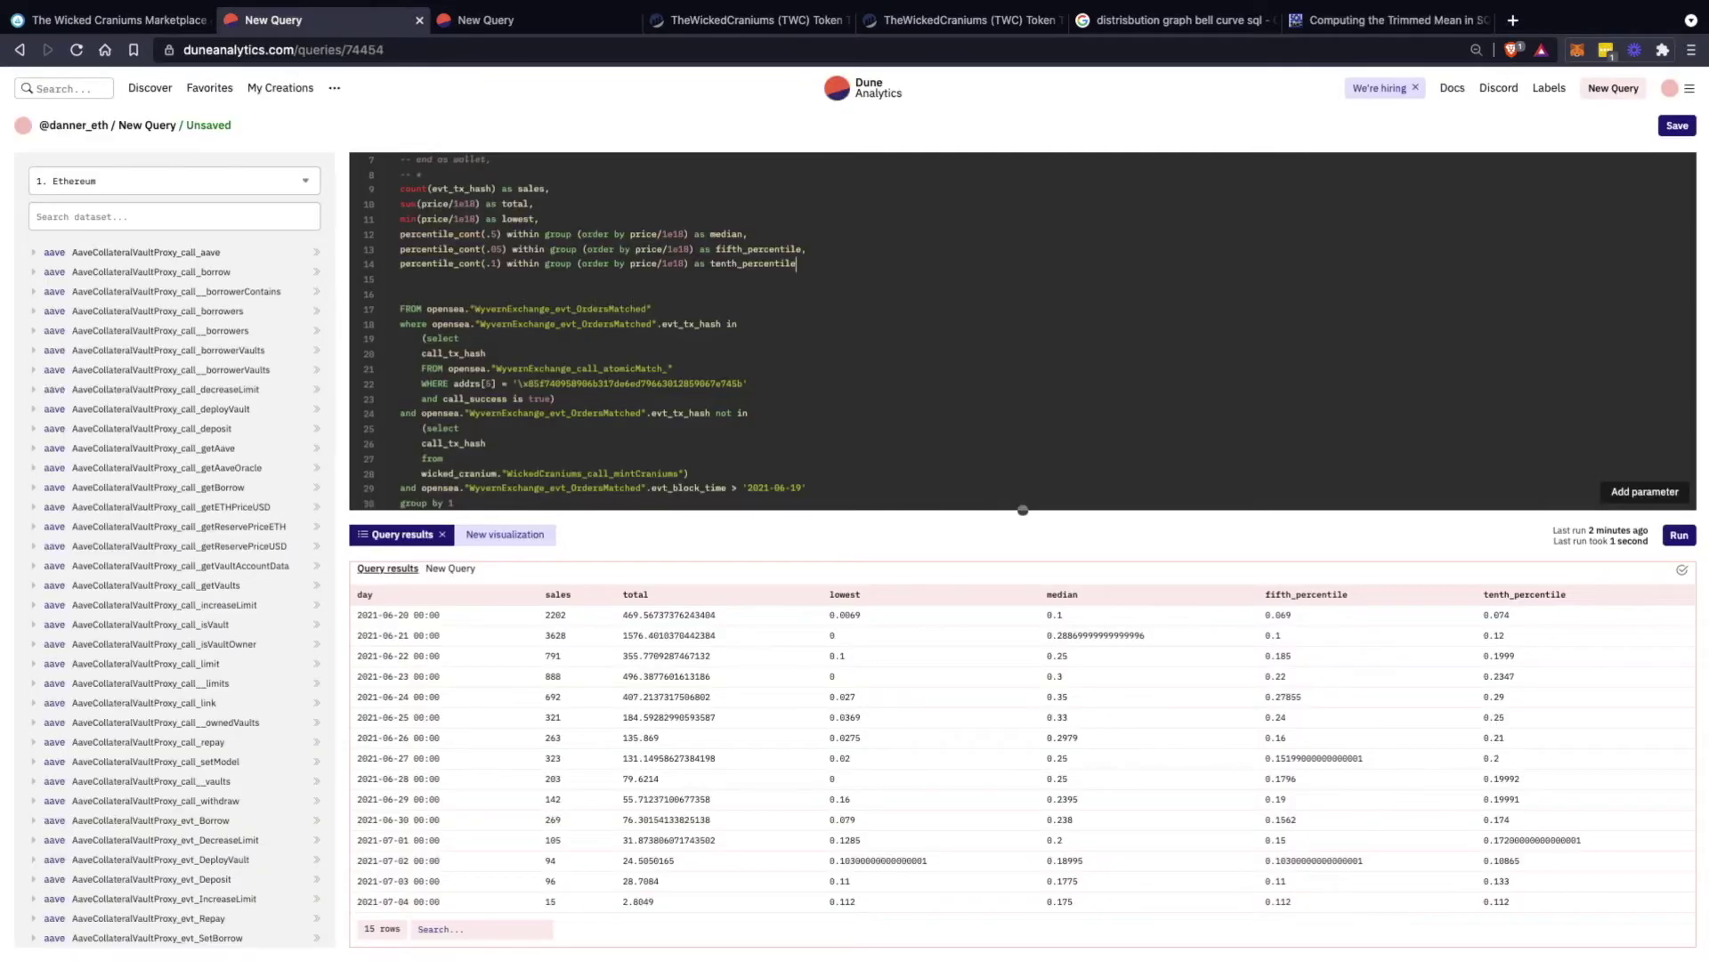
pyautogui.scroll(-1, 854, 534)
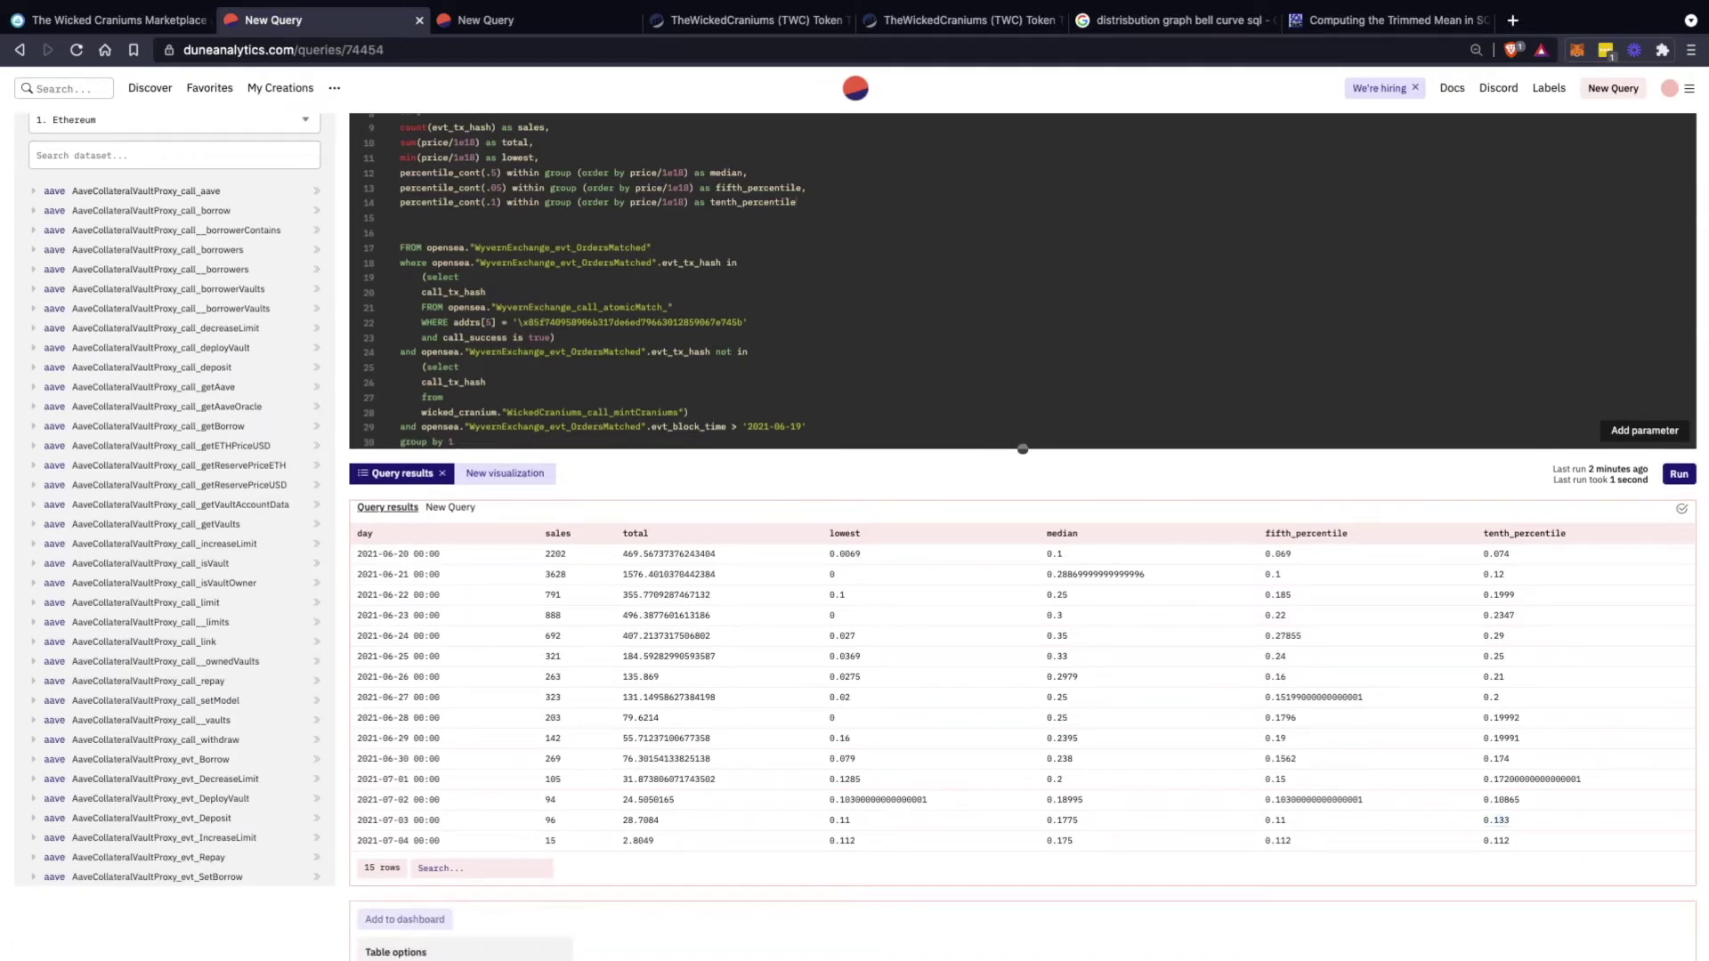
pyautogui.doubleClick(1496, 820)
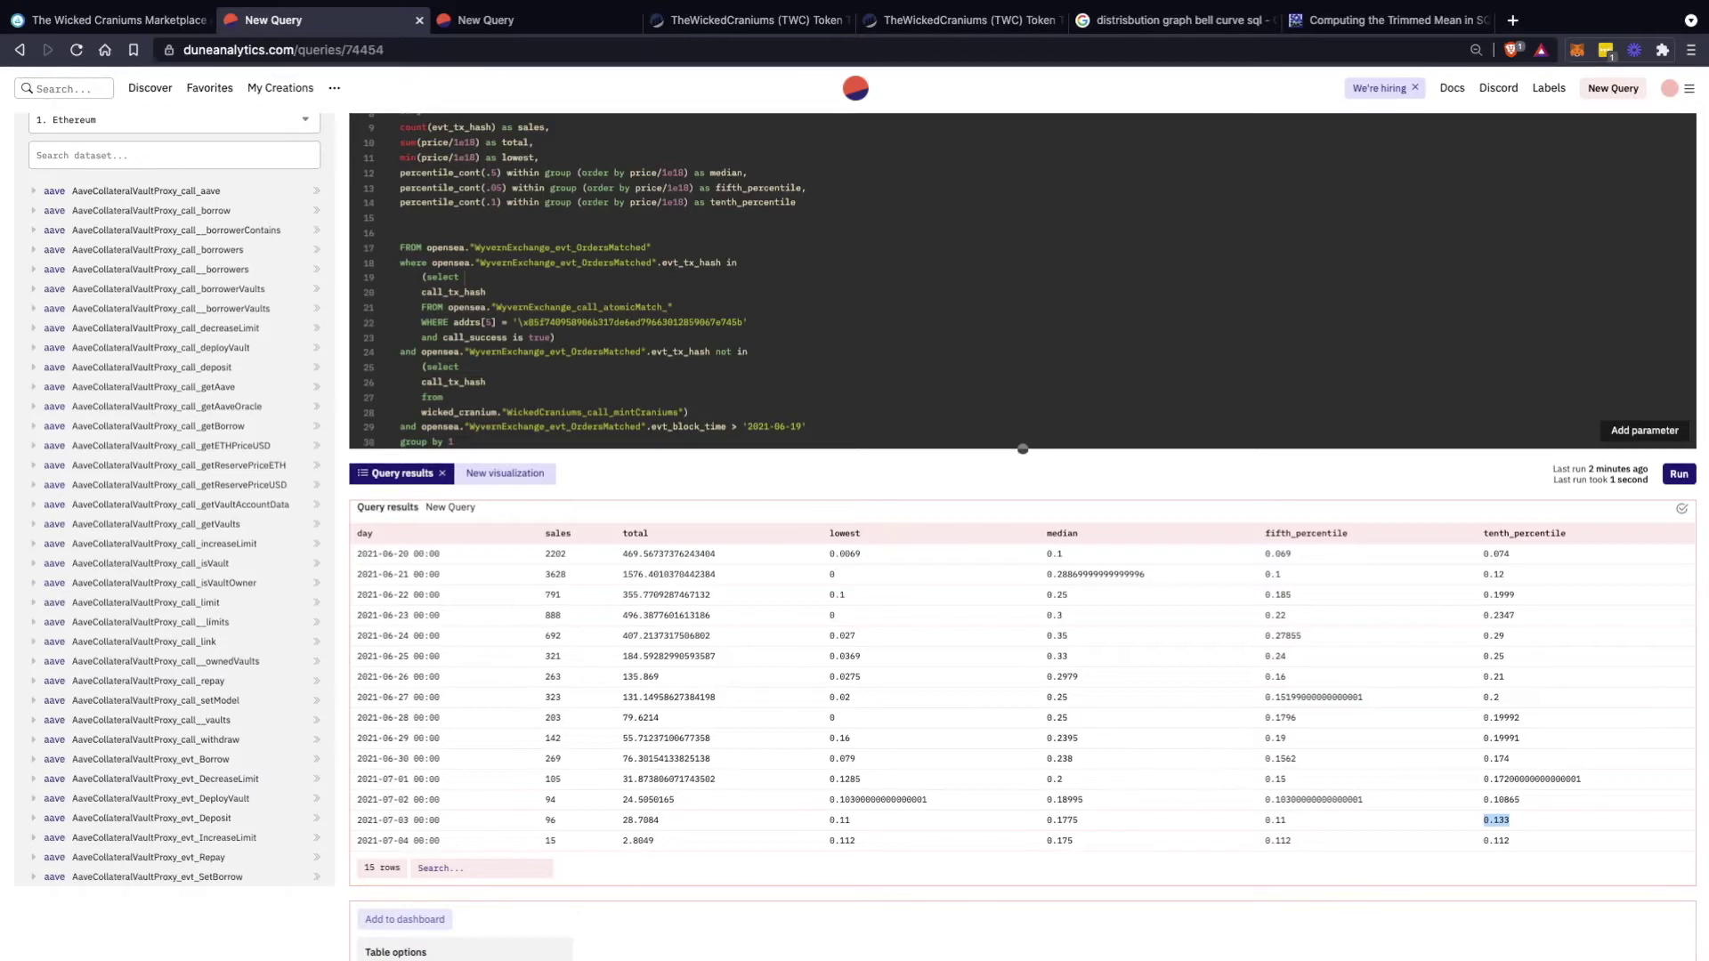
# Duplicate the percentile_cont(.1) tenth_percentile line directly below itself, separating the two lines with a comma
pyautogui.click(465, 367)
pyautogui.tripleClick(598, 202)
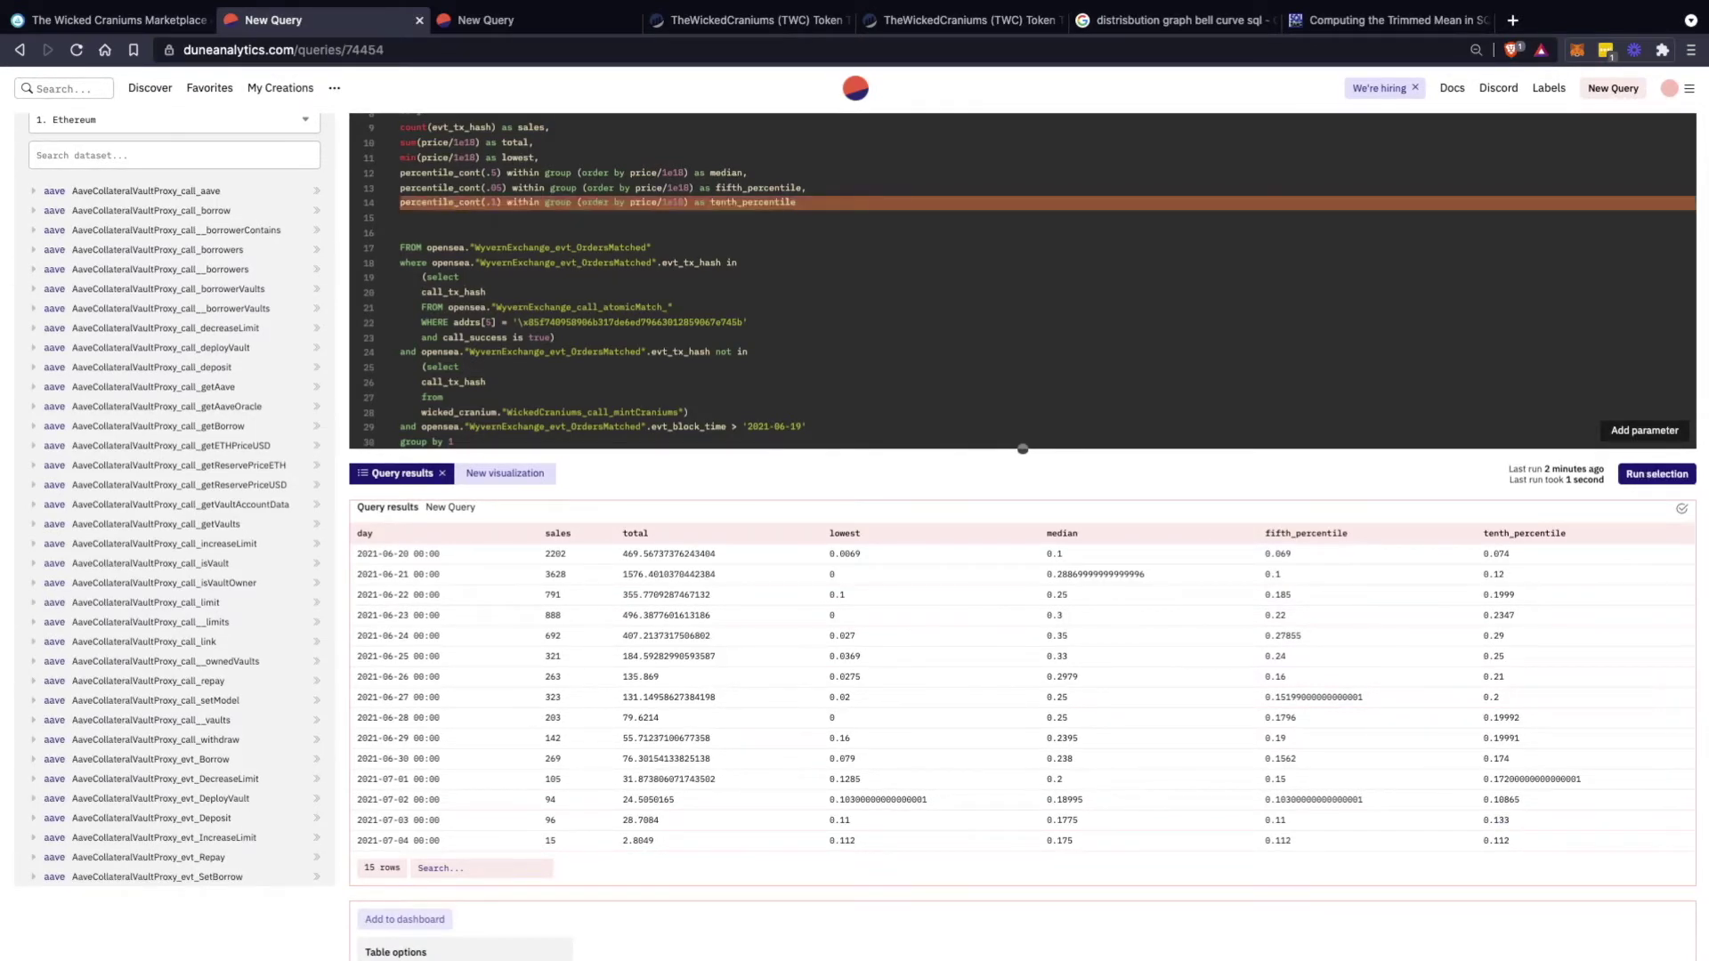
pyautogui.click(797, 203)
pyautogui.write(',')
pyautogui.press('Return')
pyautogui.write('percentile_cont(.1) within group (order by price/1e18) as tenth_percentile')
pyautogui.press('BackSpace')
pyautogui.press('BackSpace')
pyautogui.write('e')
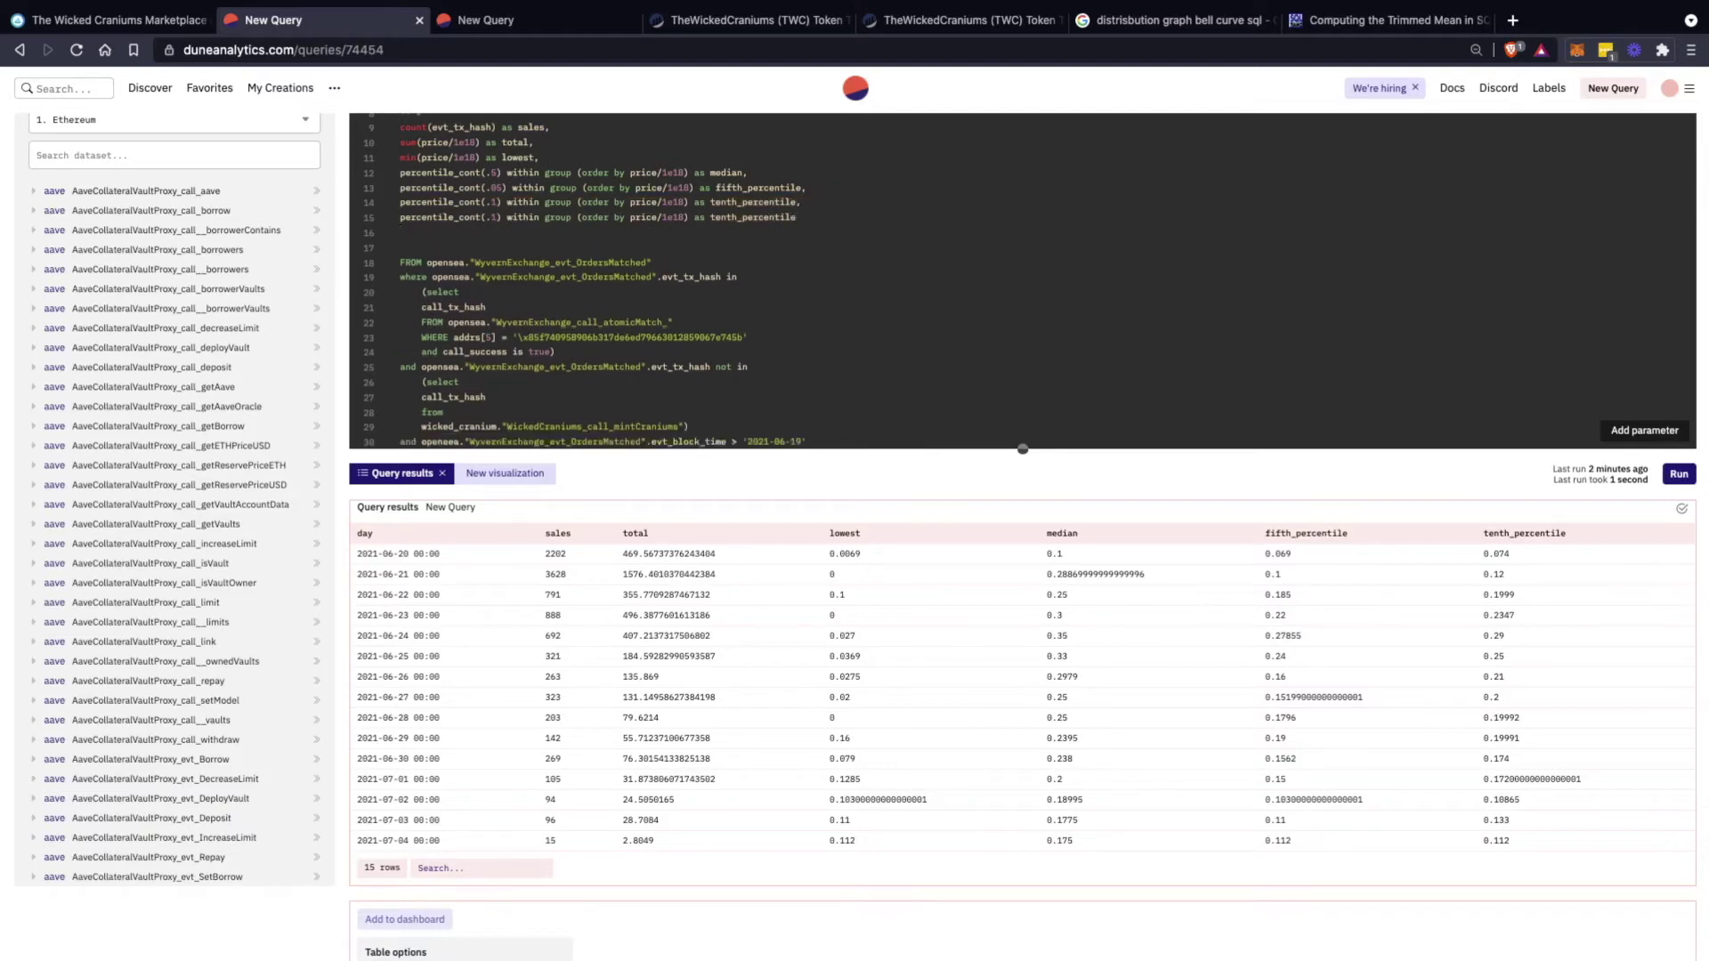
# Give the duplicated line the alias "15th %tile", set its percentile to .15 and run the query
pyautogui.hotkey('alt', 'shift', 'Left')
pyautogui.write('"')
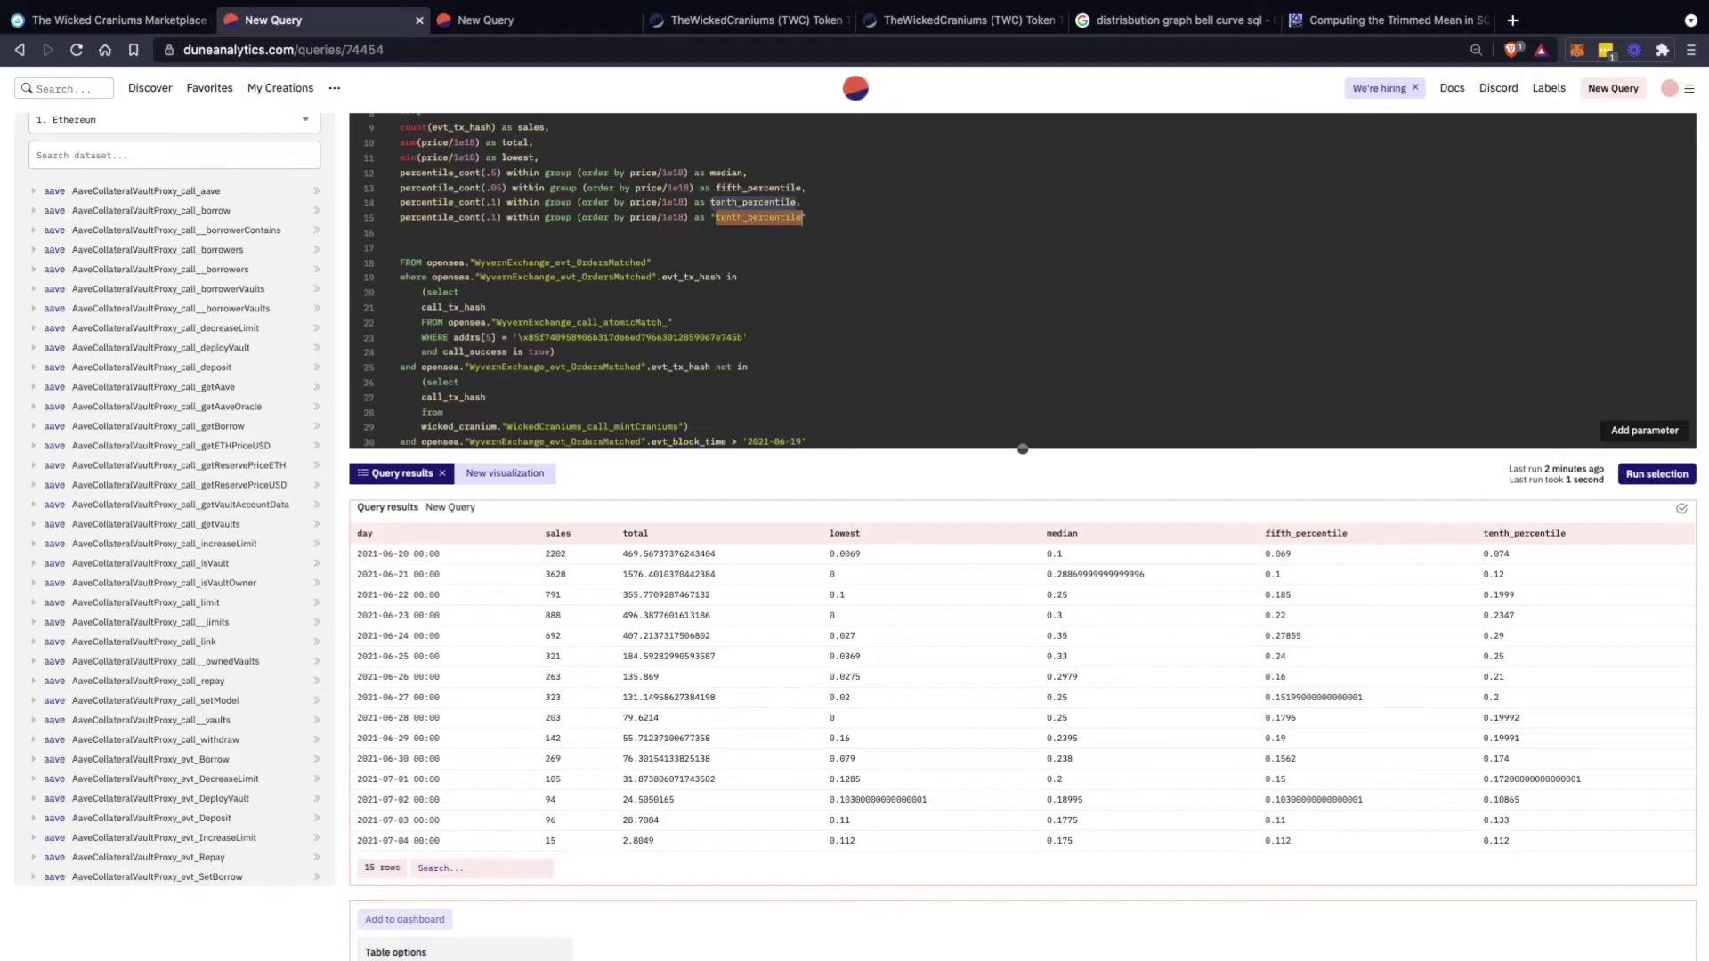
pyautogui.write('15th %tile')
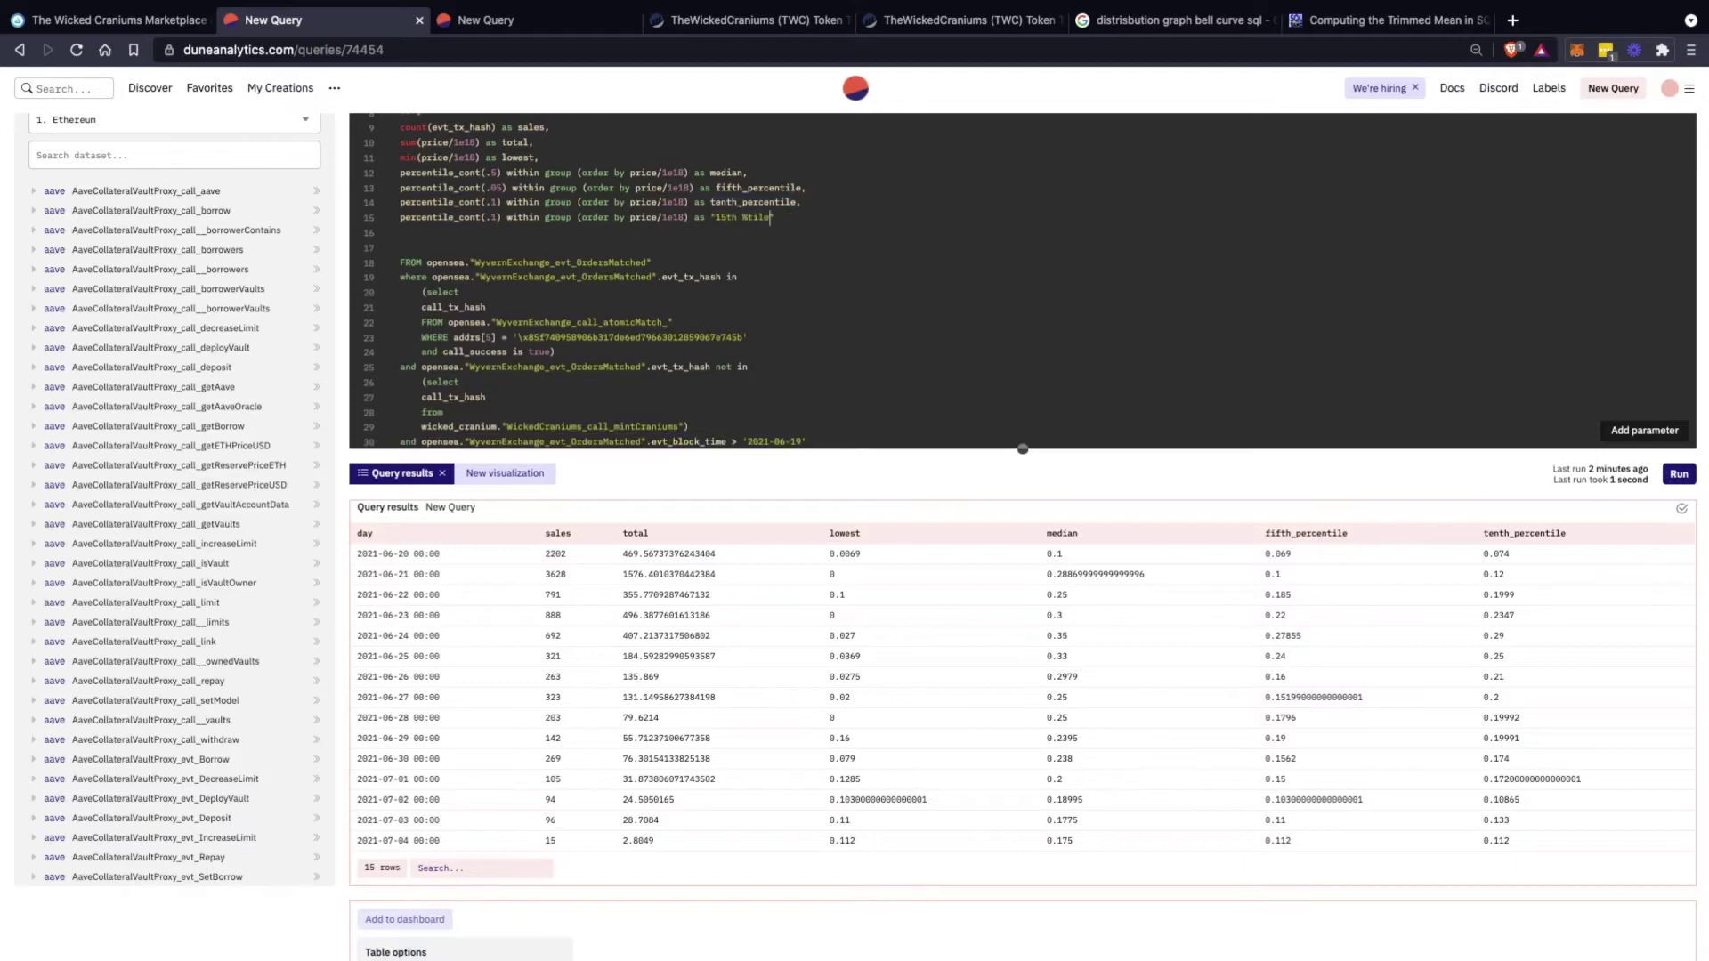
pyautogui.write('5')
# Add "order by 1" to the end of the individual sale prices query and run it
pyautogui.hotkey('ctrl', 'Tab')
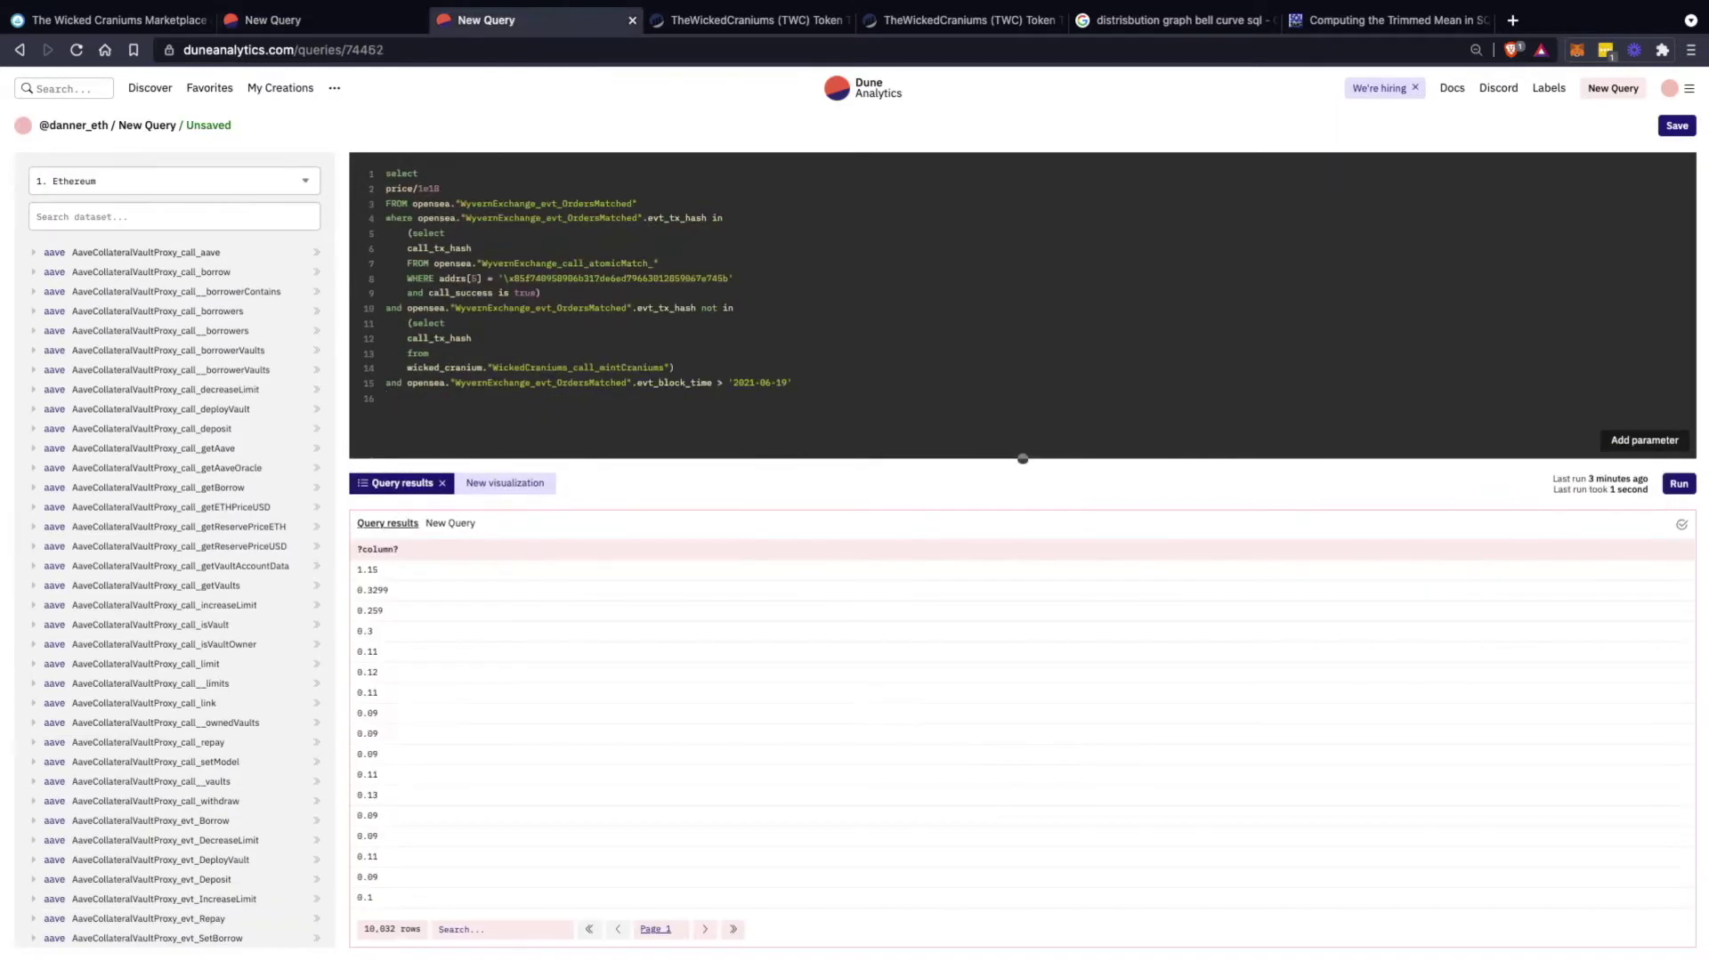
pyautogui.write('order by 1')
pyautogui.hotkey('ctrl', 'Return')
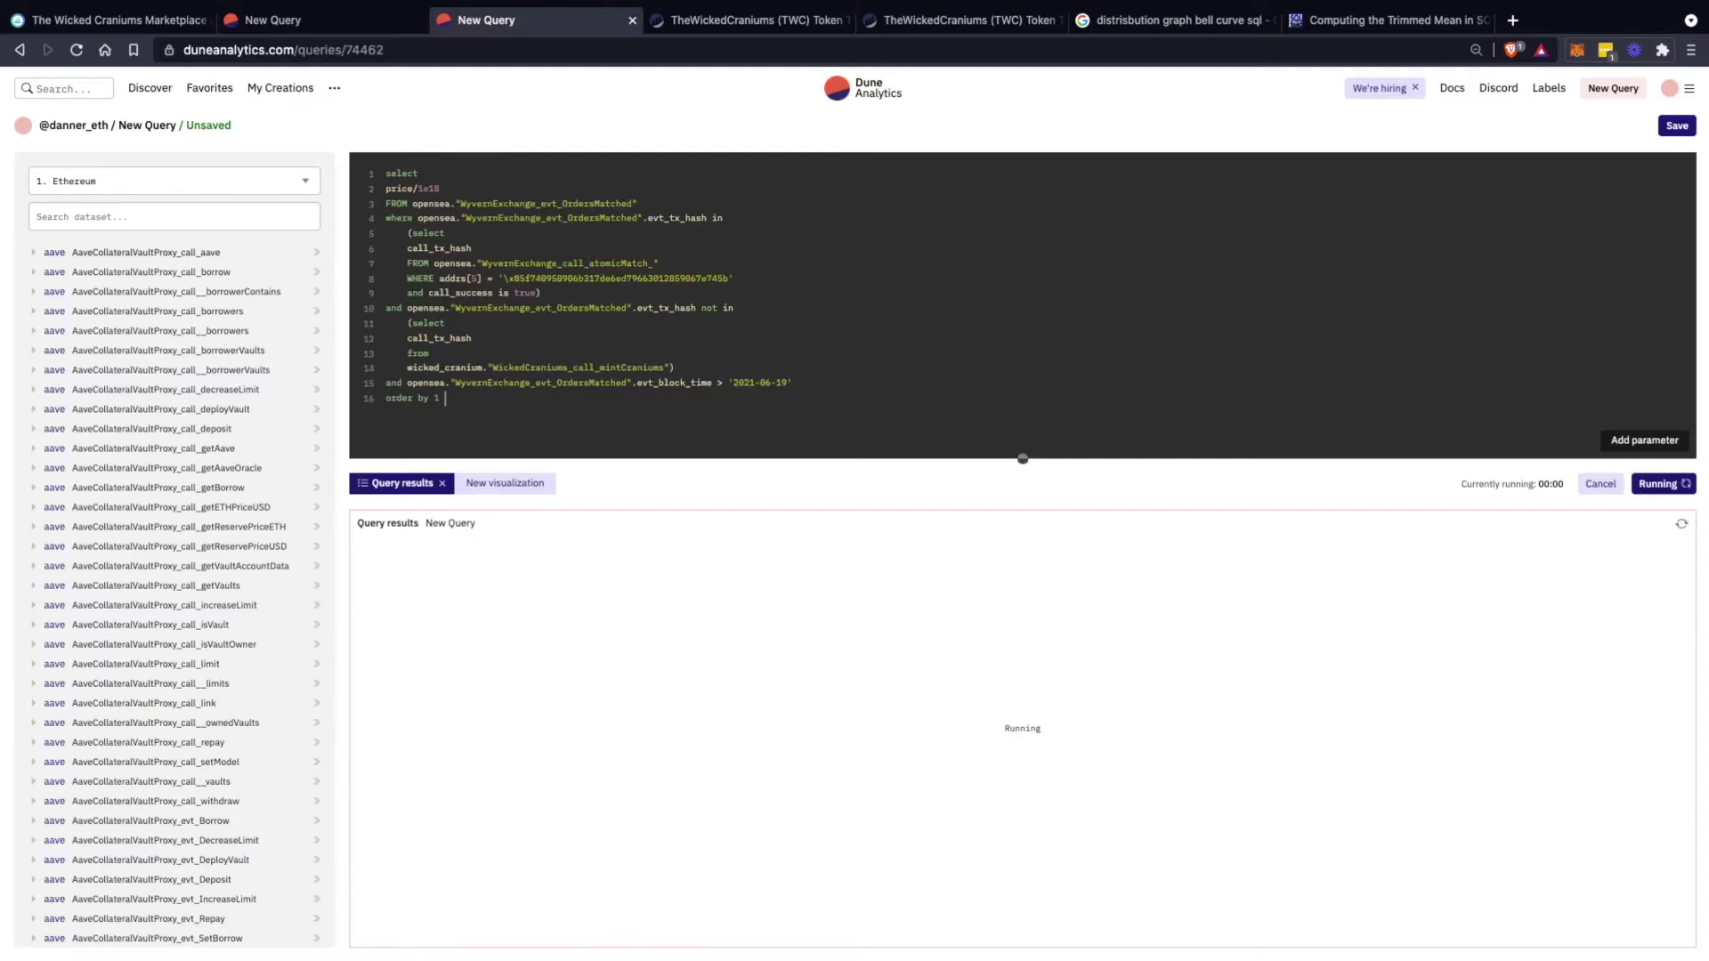
# Review the 15th %tile prices in the daily query, change that line's percentile to .40 and rerun
pyautogui.click(322, 20)
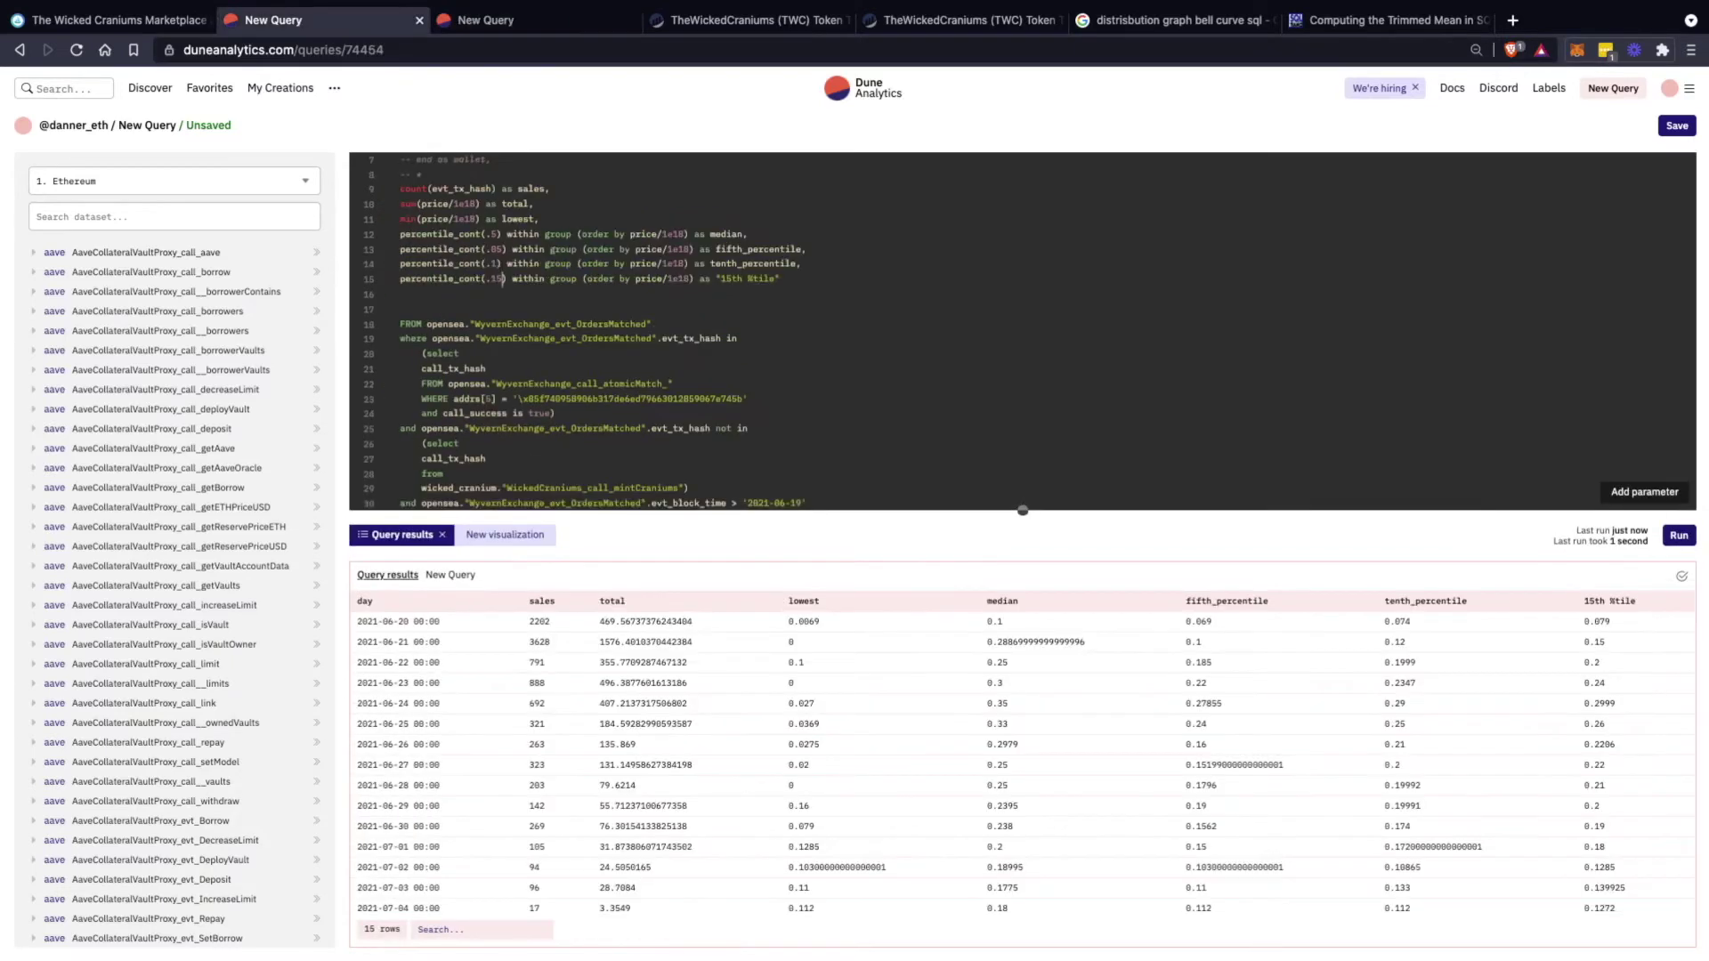
pyautogui.scroll(-1, 1022, 755)
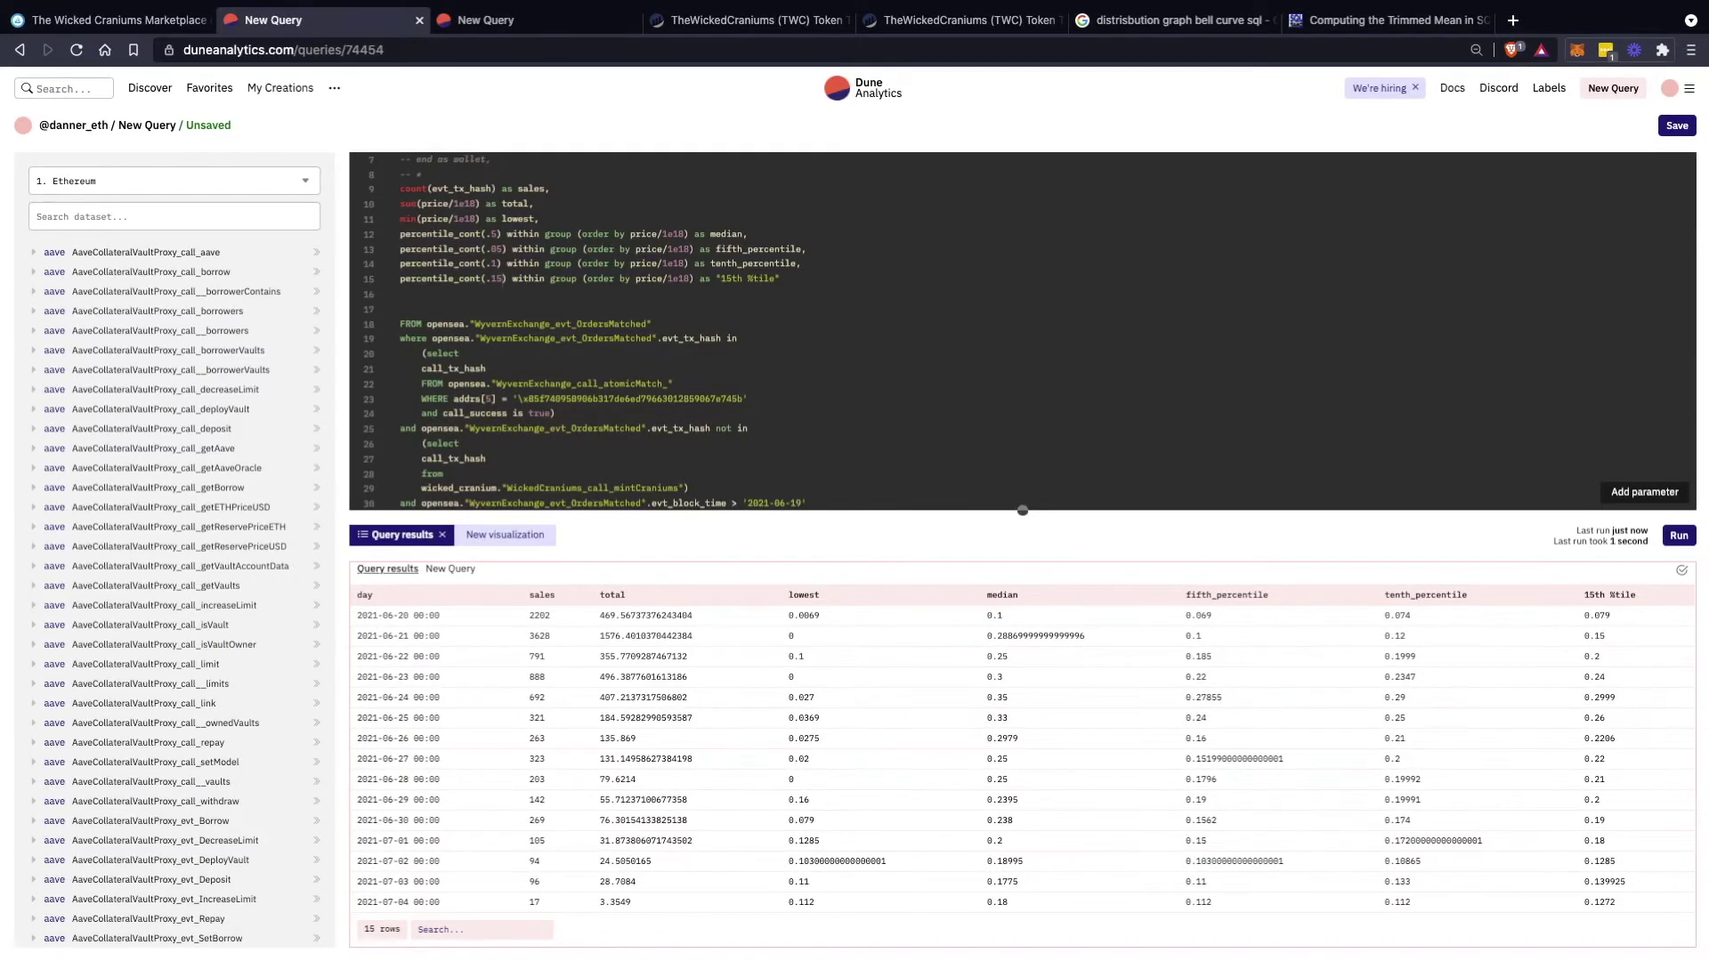
pyautogui.press('BackSpace')
pyautogui.press('BackSpace')
pyautogui.write('40')
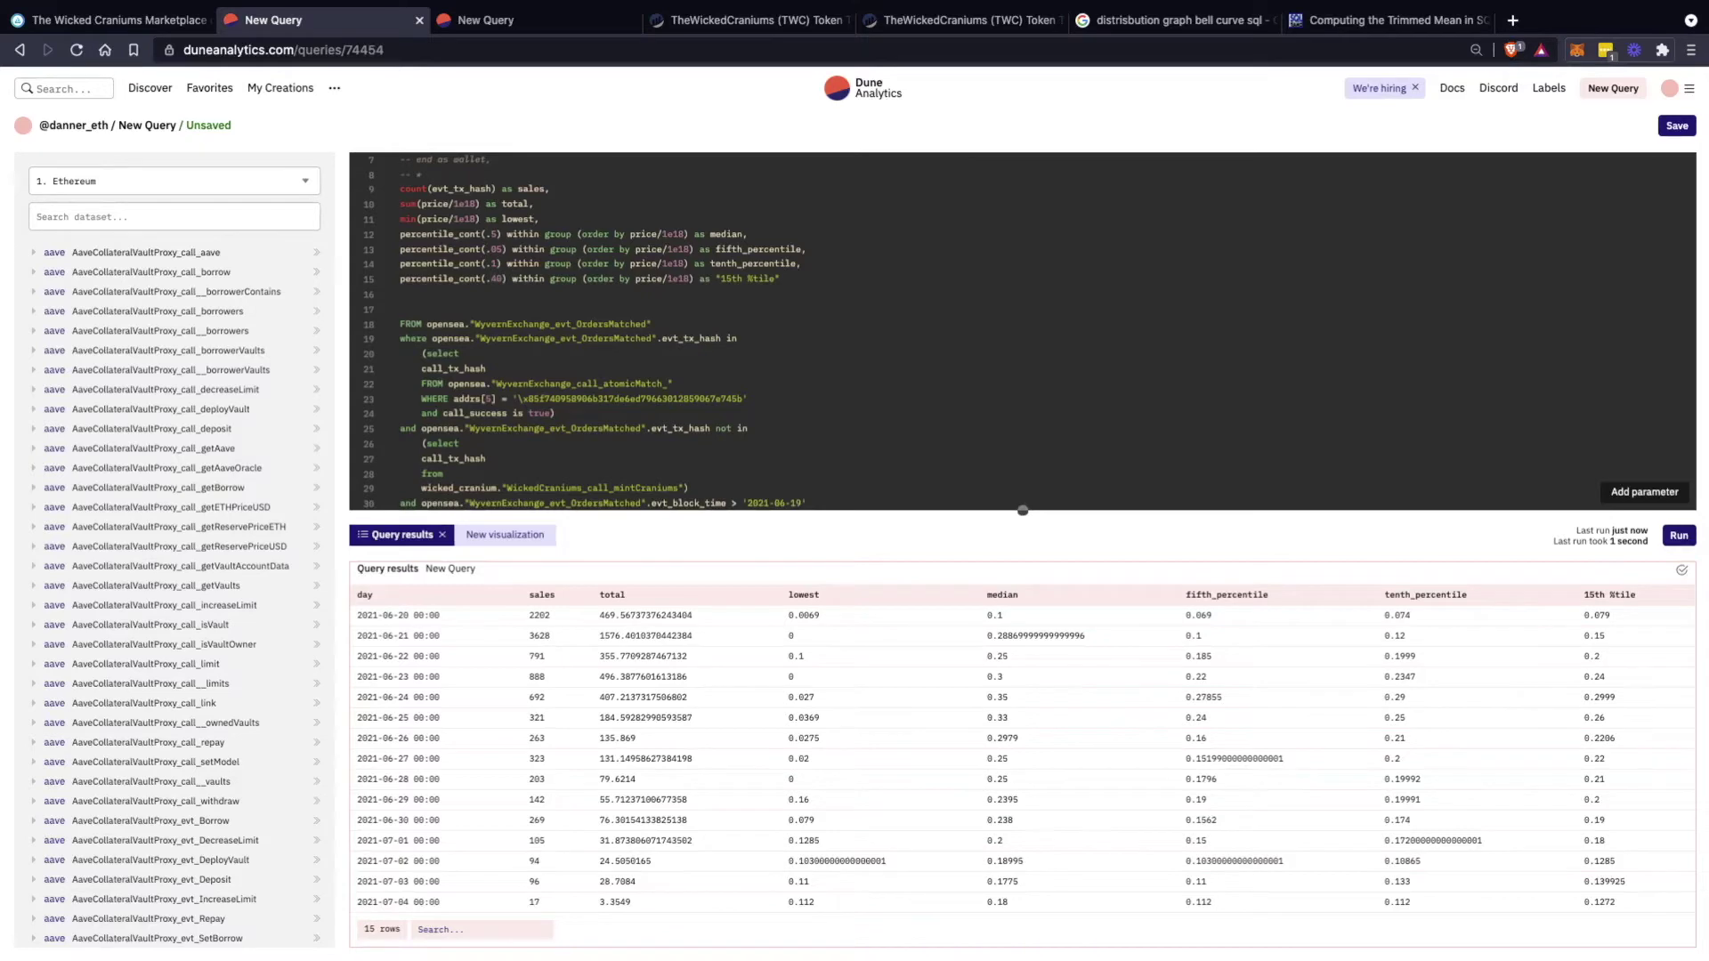
pyautogui.hotkey('ctrl', 'Return')
# Rename the alias of the percentile_cont(.40) line to "40th %tile"
pyautogui.click(732, 280)
pyautogui.press('BackSpace')
pyautogui.press('BackSpace')
pyautogui.write('40')
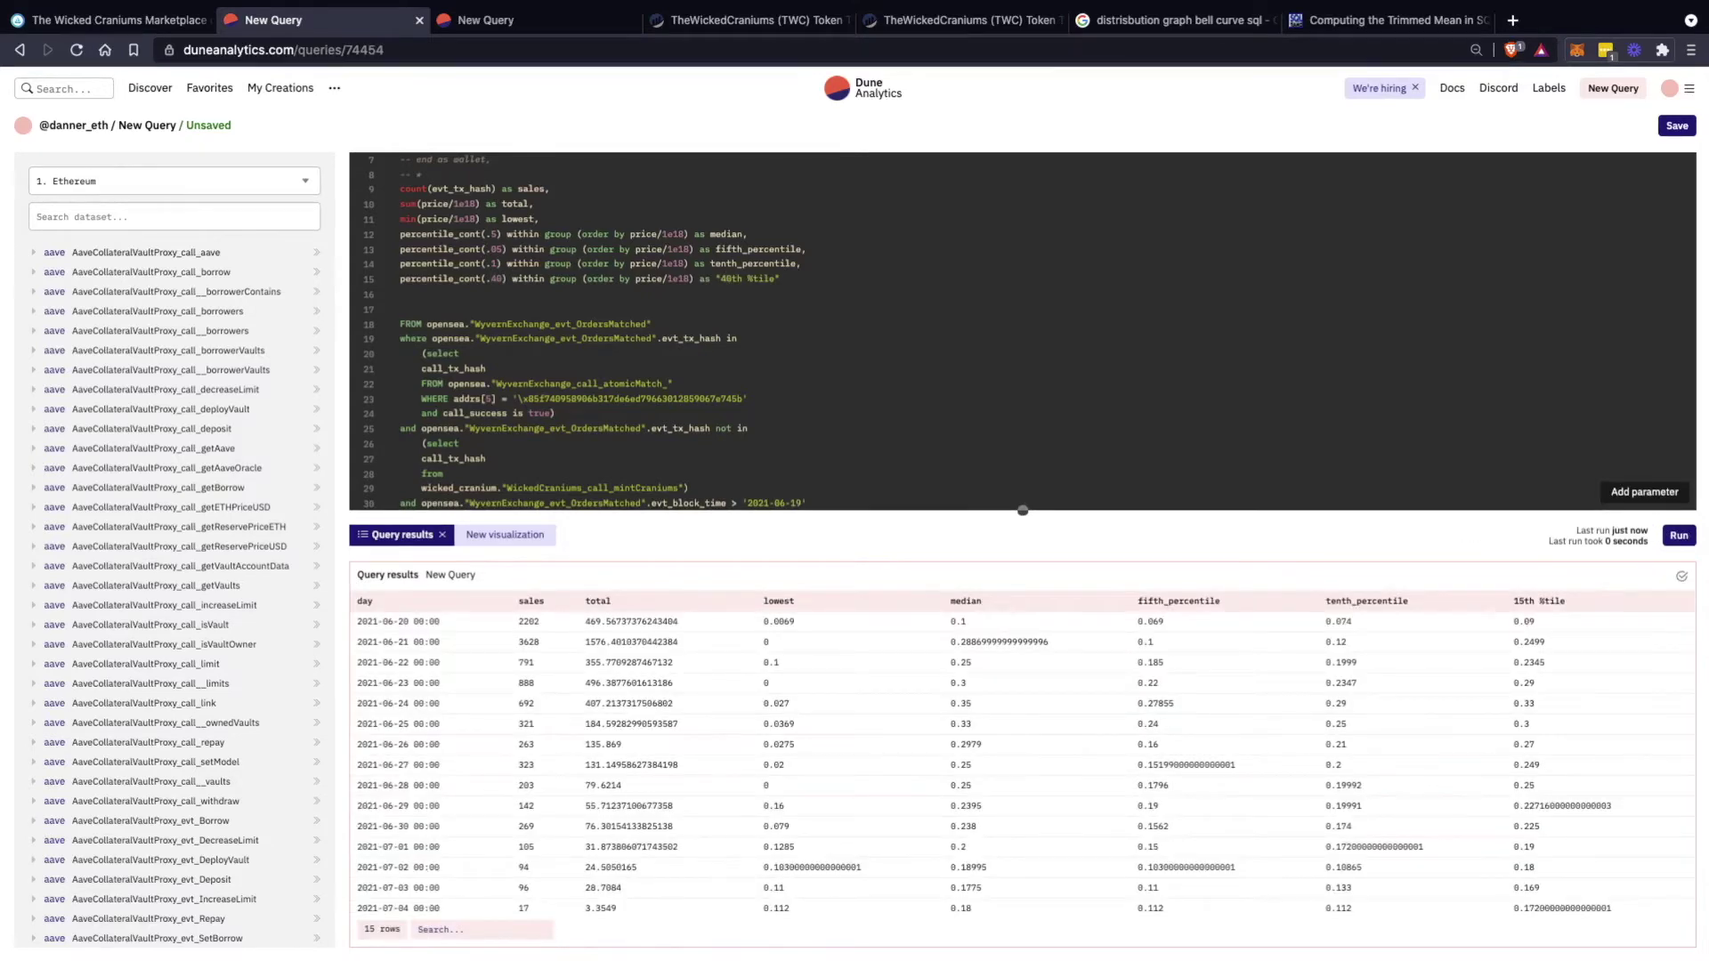
# Rerun the query and check the day's results, then set the last percentile_cont value to .35 and rerun it
pyautogui.hotkey('ctrl', 'Return')
pyautogui.scroll(-1, 1022, 755)
pyautogui.doubleClick(1562, 903)
pyautogui.click(545, 338)
pyautogui.doubleClick(495, 278)
pyautogui.write('35')
pyautogui.hotkey('ctrl', 'Return')
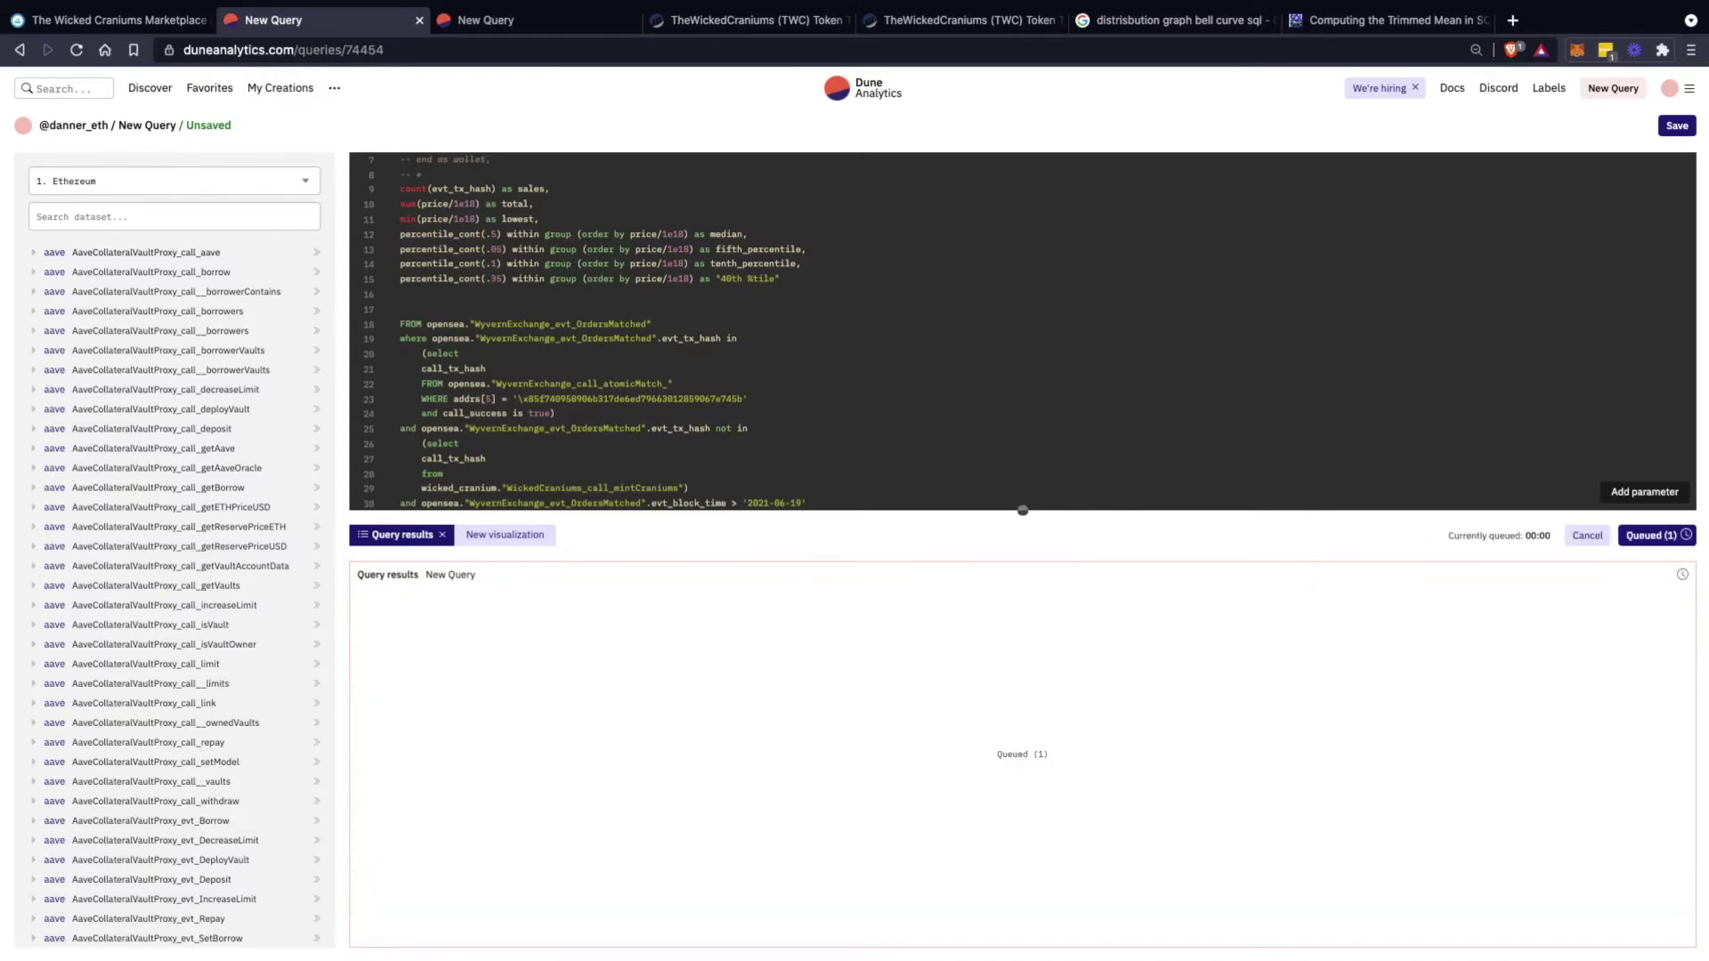
# Rename the last percentile column's alias to "35th %tile" and rerun the query
pyautogui.doubleClick(731, 278)
pyautogui.write('5th')
pyautogui.click(725, 279)
pyautogui.write('3')
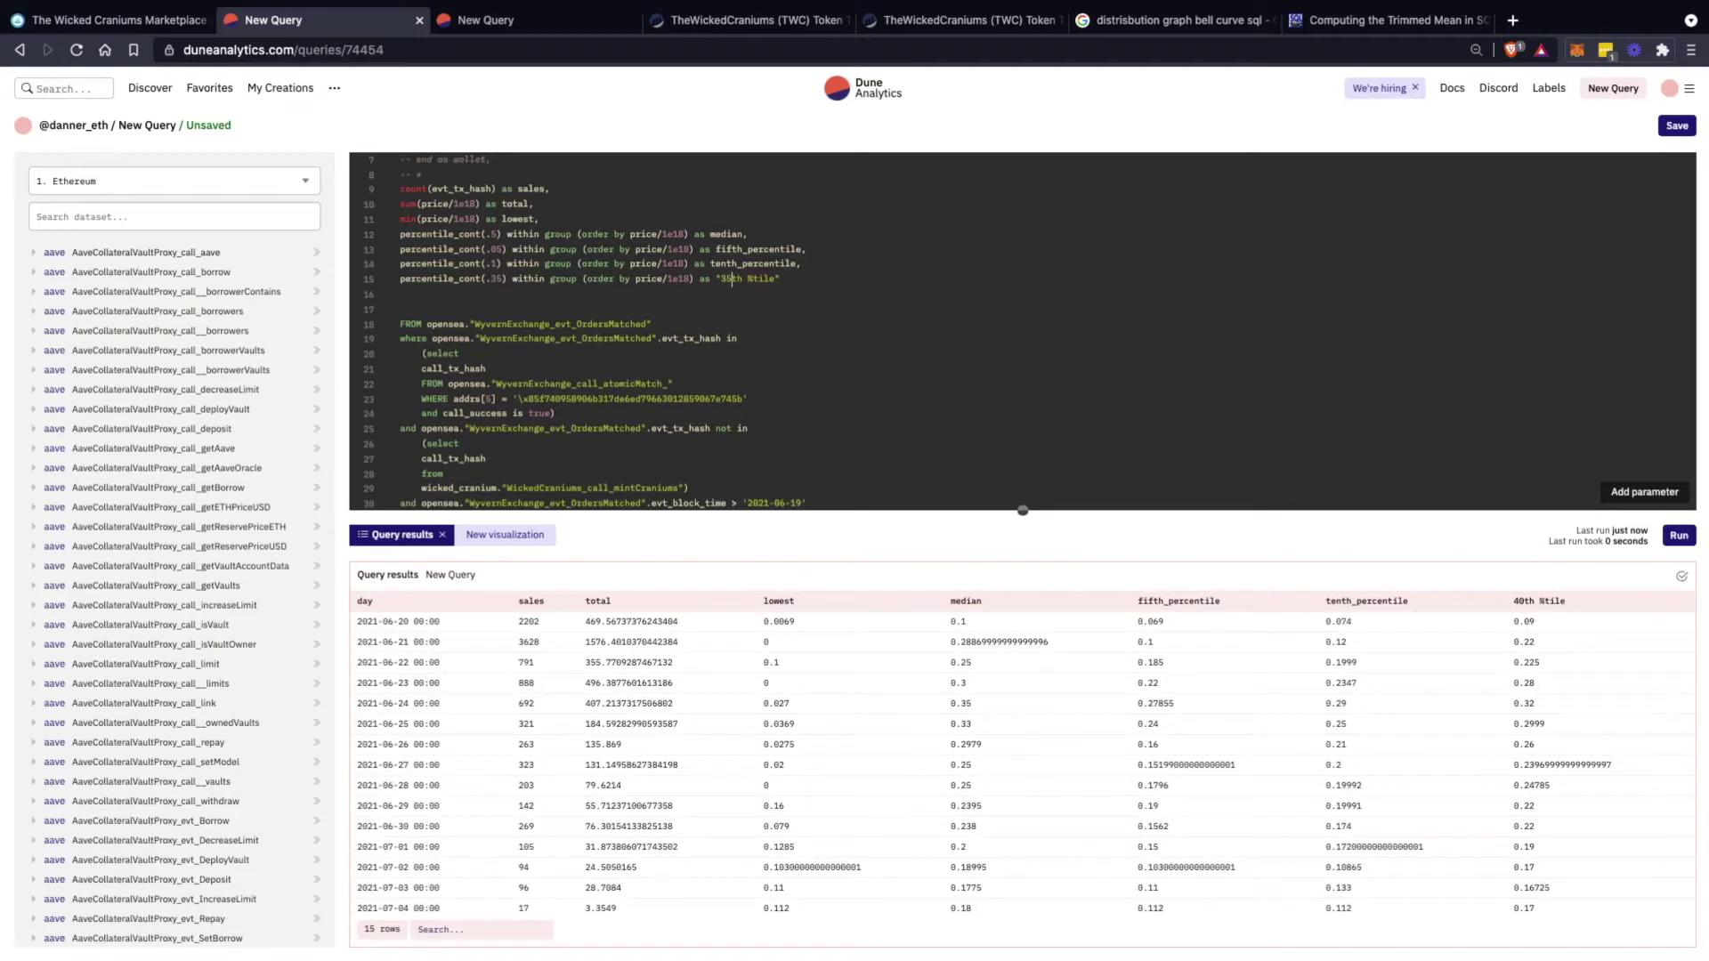
pyautogui.hotkey('ctrl', 'Return')
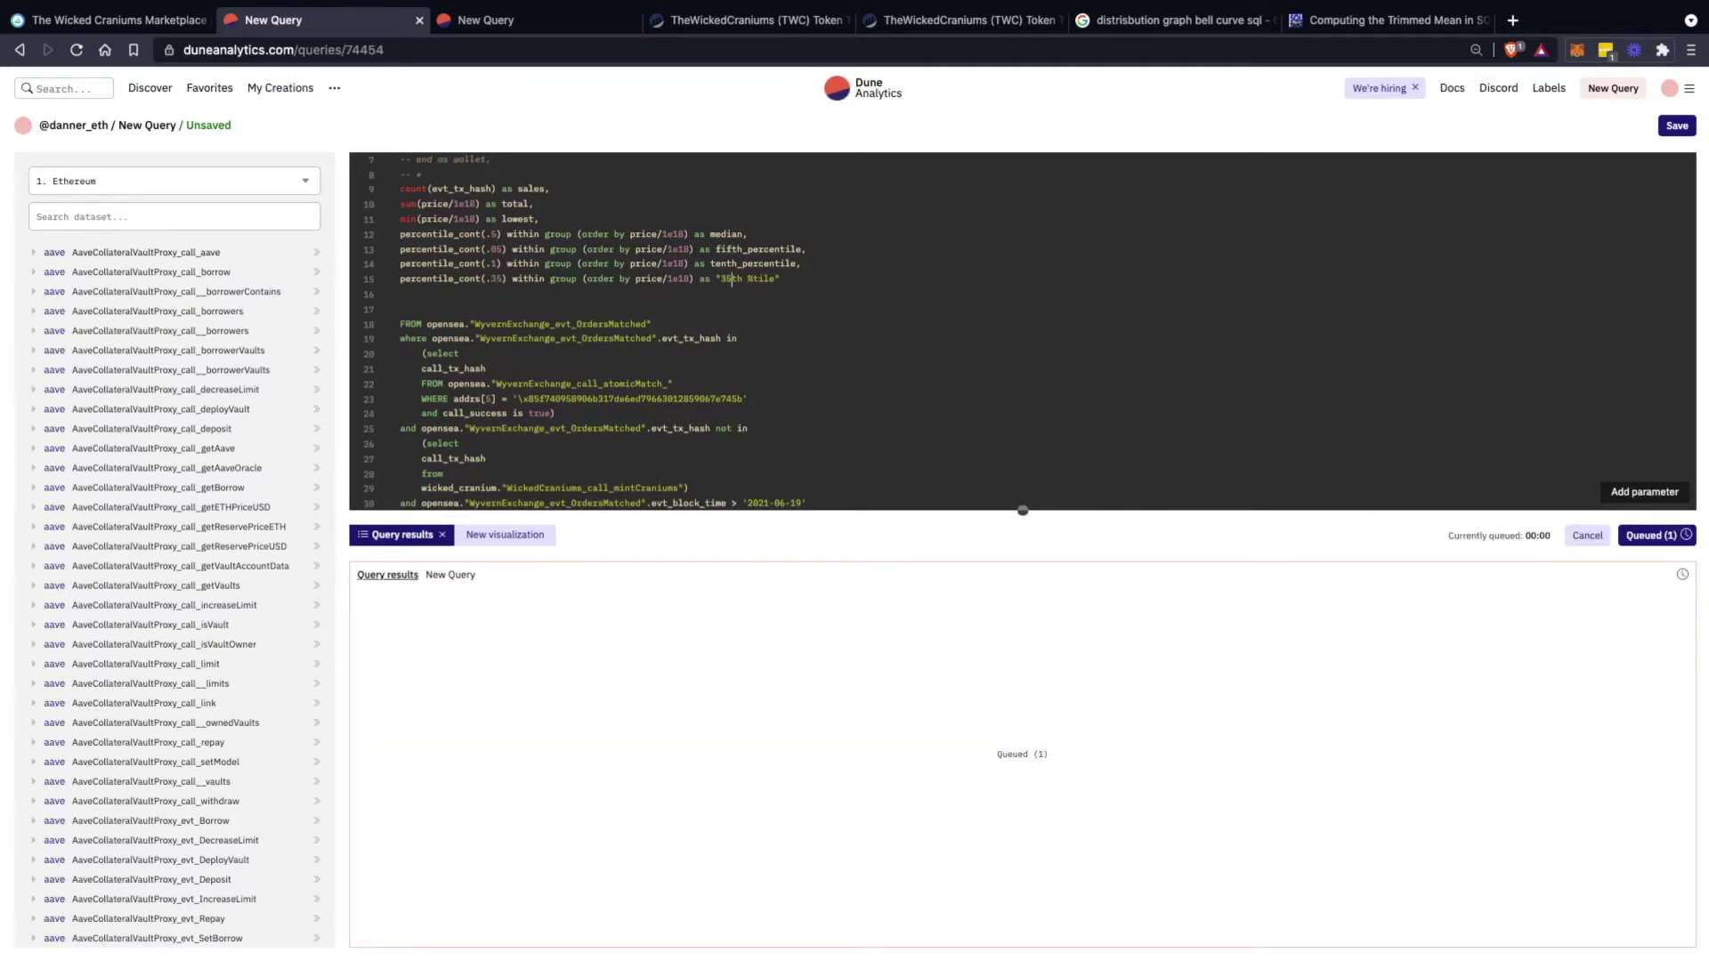
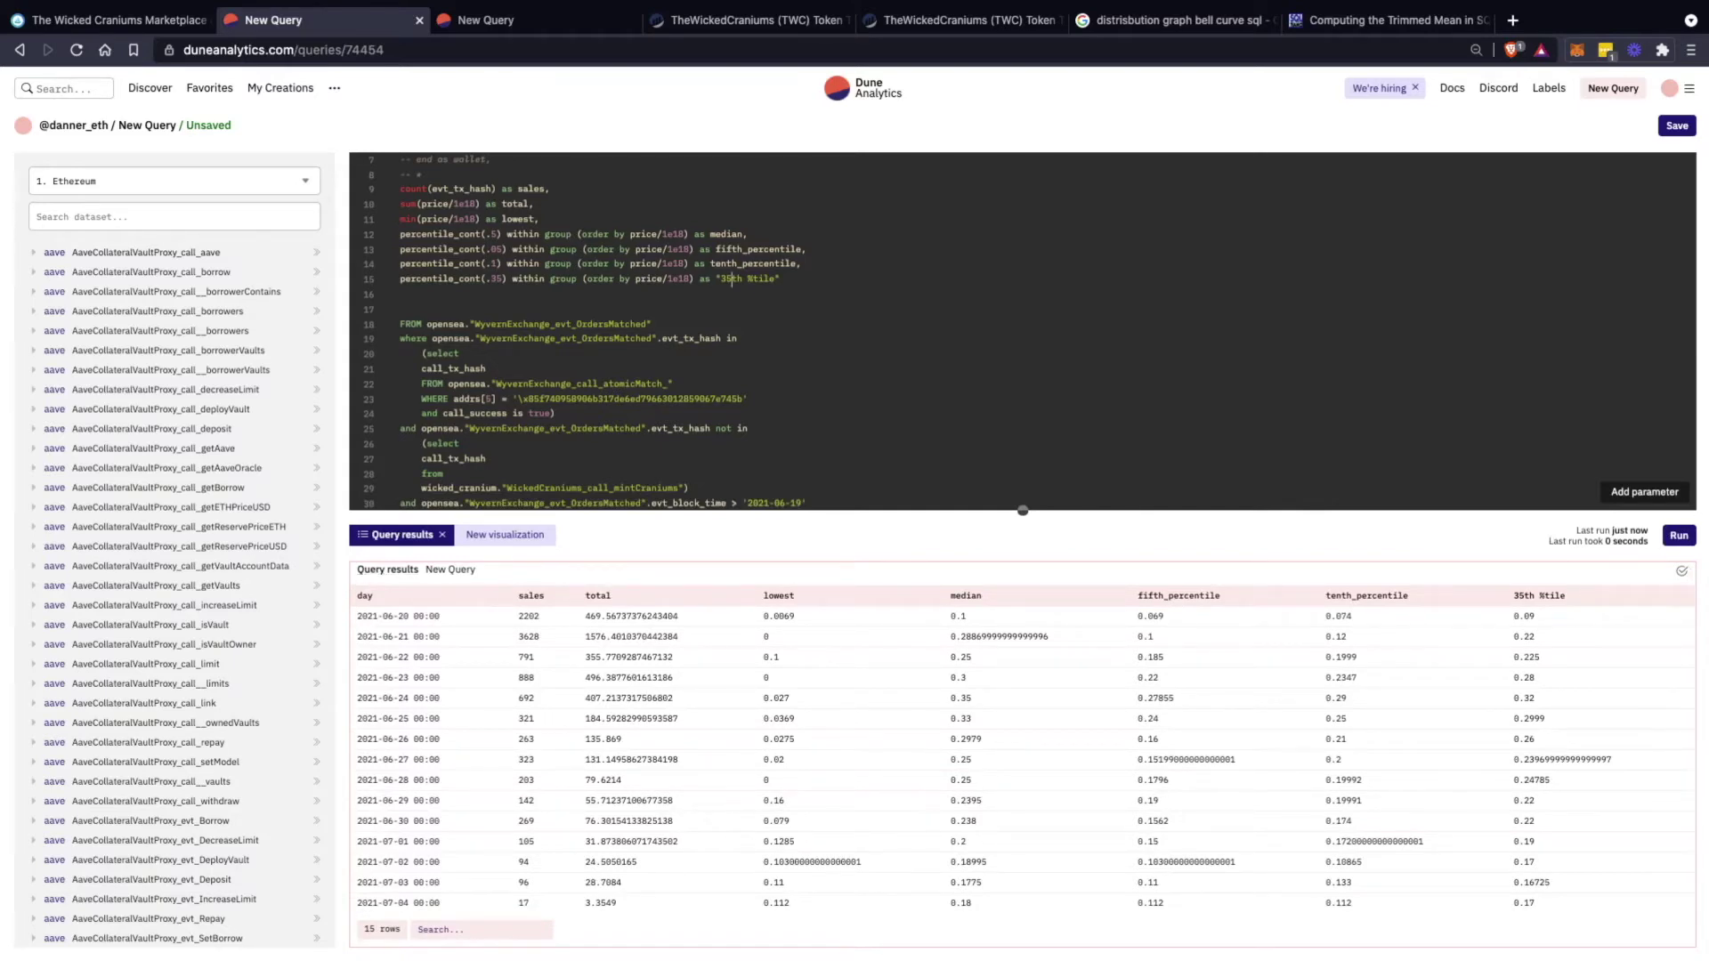
# Check the recent 35th percentile values, then change the last percentile to .30 with the alias "30th %tile" and rerun the query
pyautogui.doubleClick(1524, 903)
pyautogui.doubleClick(1531, 883)
pyautogui.click(529, 280)
pyautogui.click(507, 280)
pyautogui.press('Left')
pyautogui.press('BackSpace')
pyautogui.write('0')
pyautogui.press('BackSpace')
pyautogui.write('0')
pyautogui.hotkey('ctrl', 'Return')
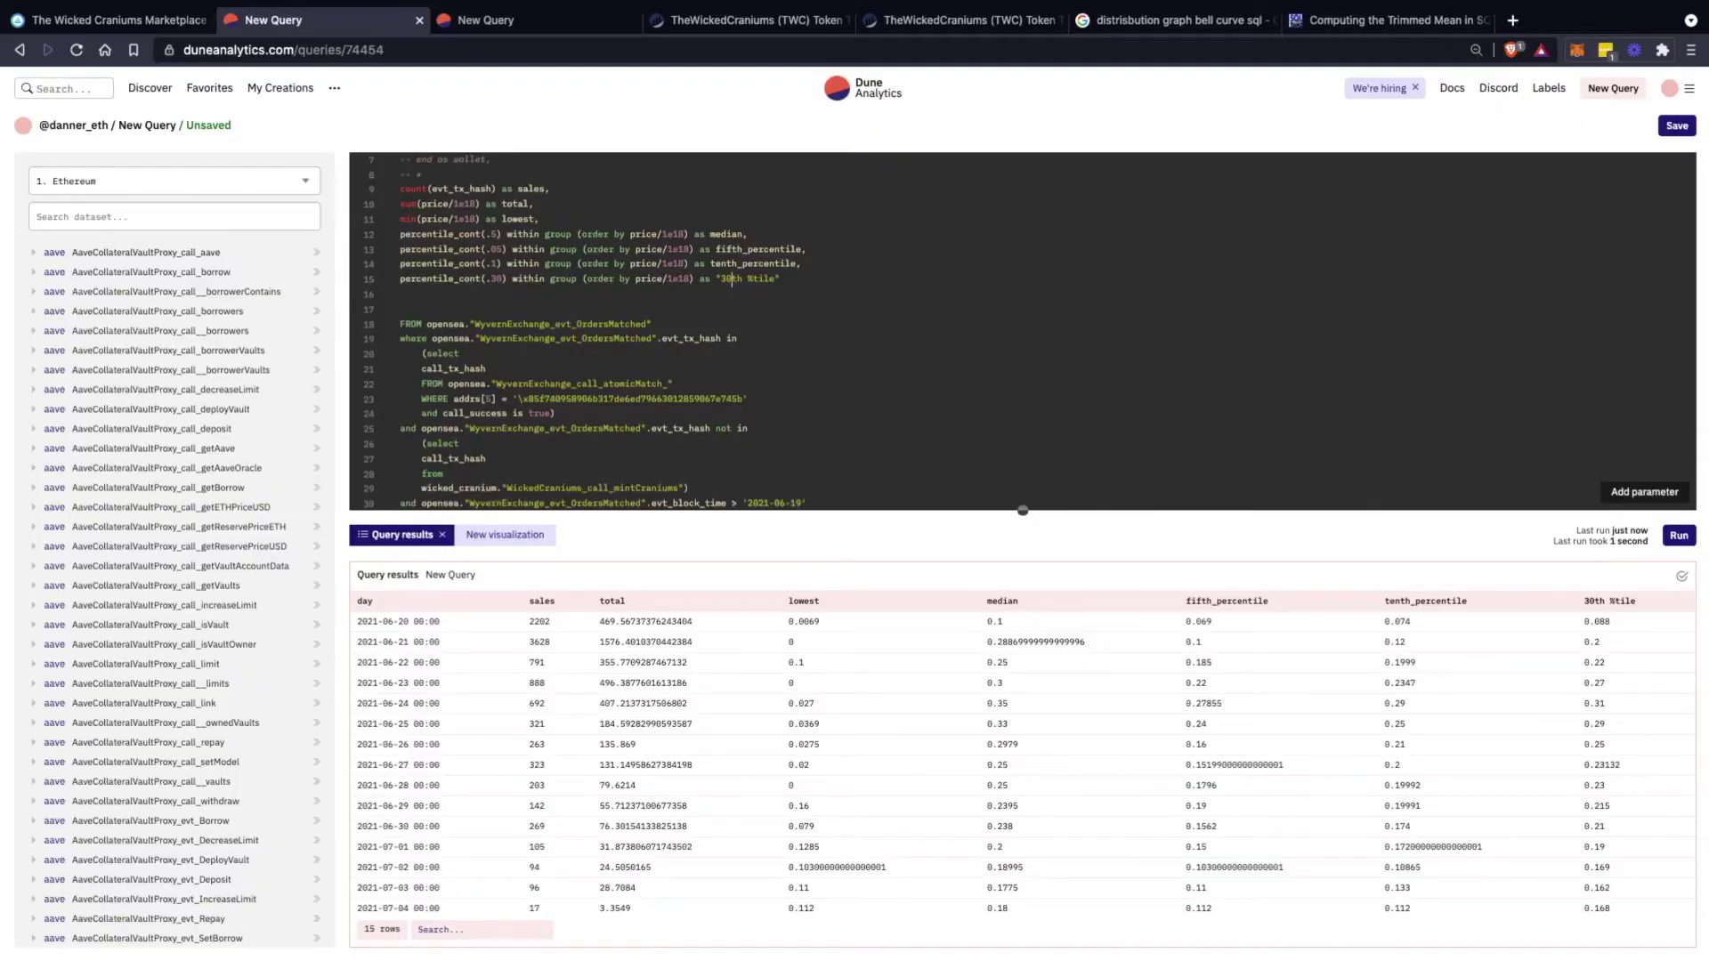
# Set the last percentile_cont value to .333 with the alias "33th %tile" and rerun the query
pyautogui.press('BackSpace')
pyautogui.write('3')
pyautogui.click(502, 280)
pyautogui.press('BackSpace')
pyautogui.write('33')
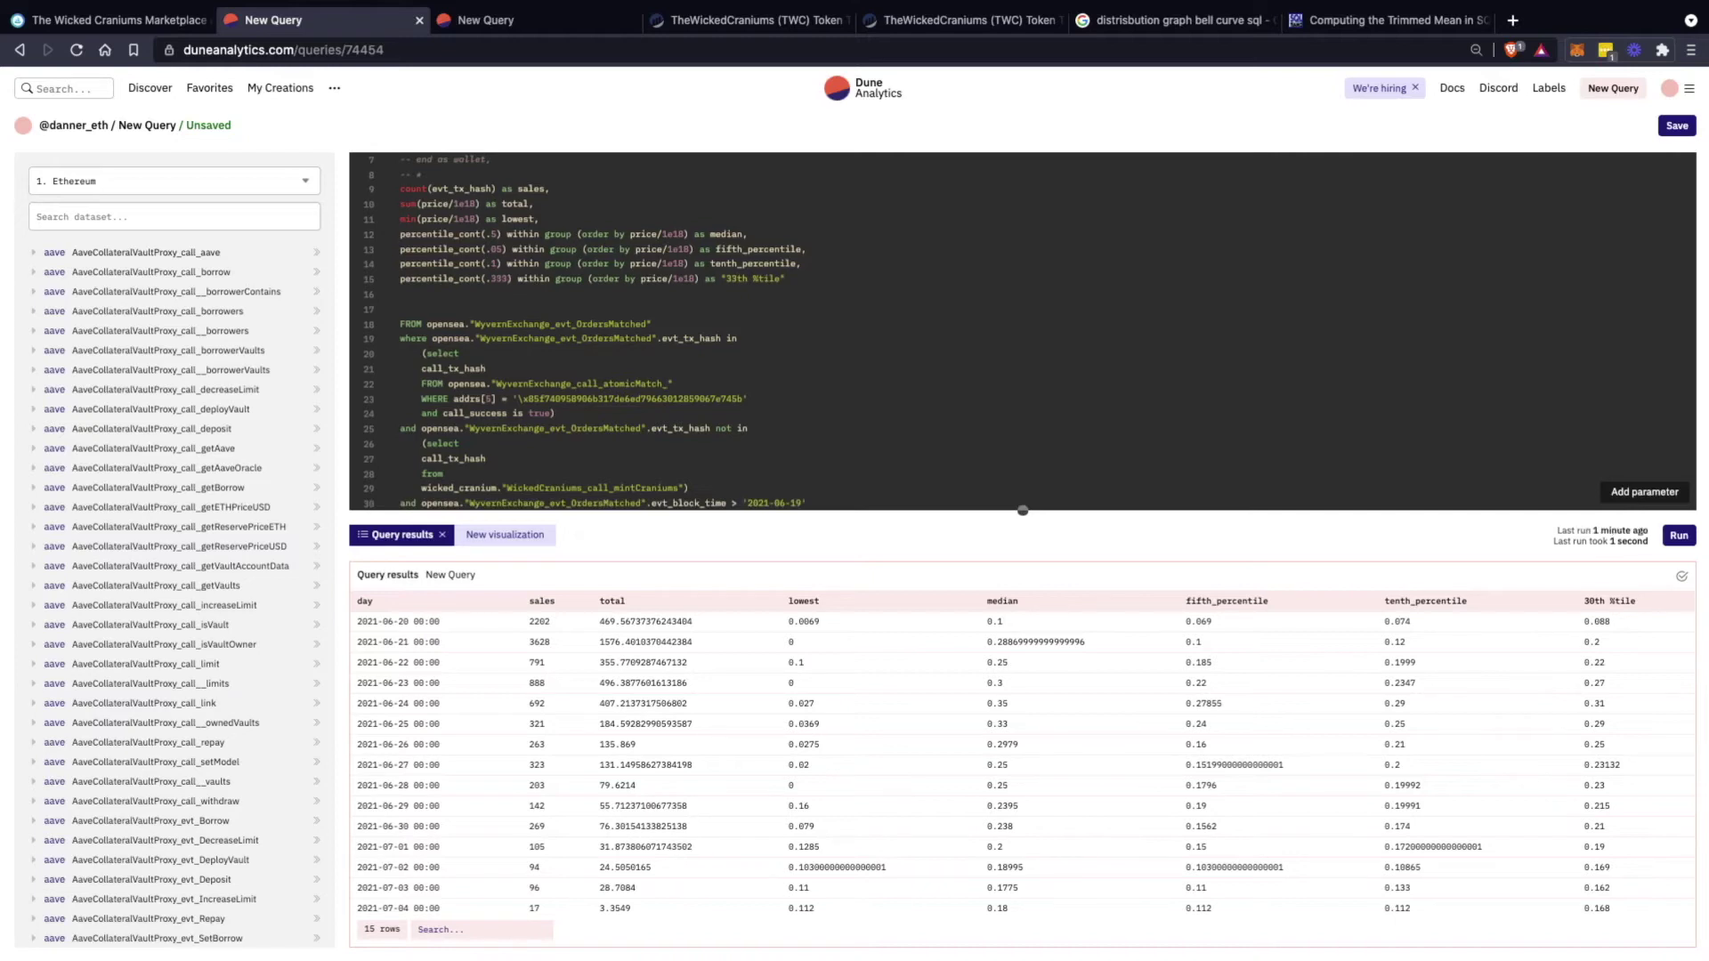
pyautogui.press('super+Return')
# Delete the select lines between the day column and the .333 percentile column, leaving only those two columns
pyautogui.scroll(1, 801, 335)
pyautogui.moveTo(803, 335); pyautogui.dragTo(399, 185)
pyautogui.press('BackSpace')
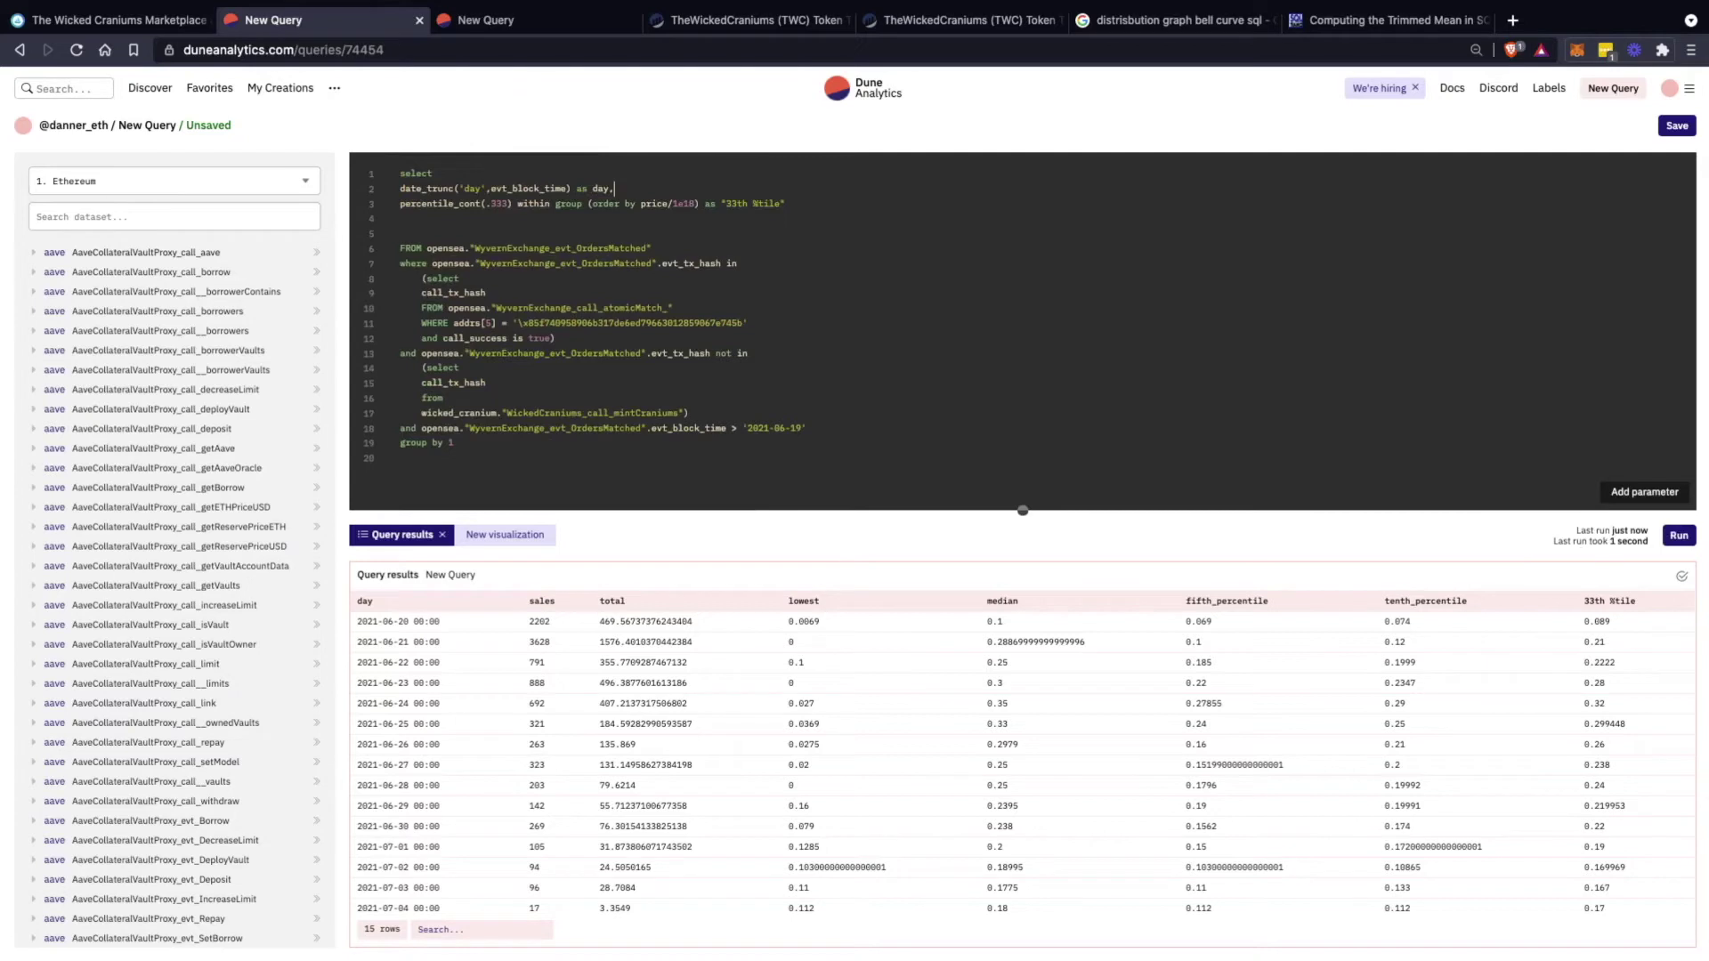
# Rename the .333 percentile alias to "Floor (Approx)", remove the blank lines before FROM, and rerun the query
pyautogui.moveTo(729, 203); pyautogui.dragTo(786, 204)
pyautogui.press('BackSpace')
pyautogui.write('Floor (Approx)"')
pyautogui.press('Delete')
pyautogui.press('Down')
pyautogui.press('Down')
pyautogui.press('BackSpace')
pyautogui.press('BackSpace')
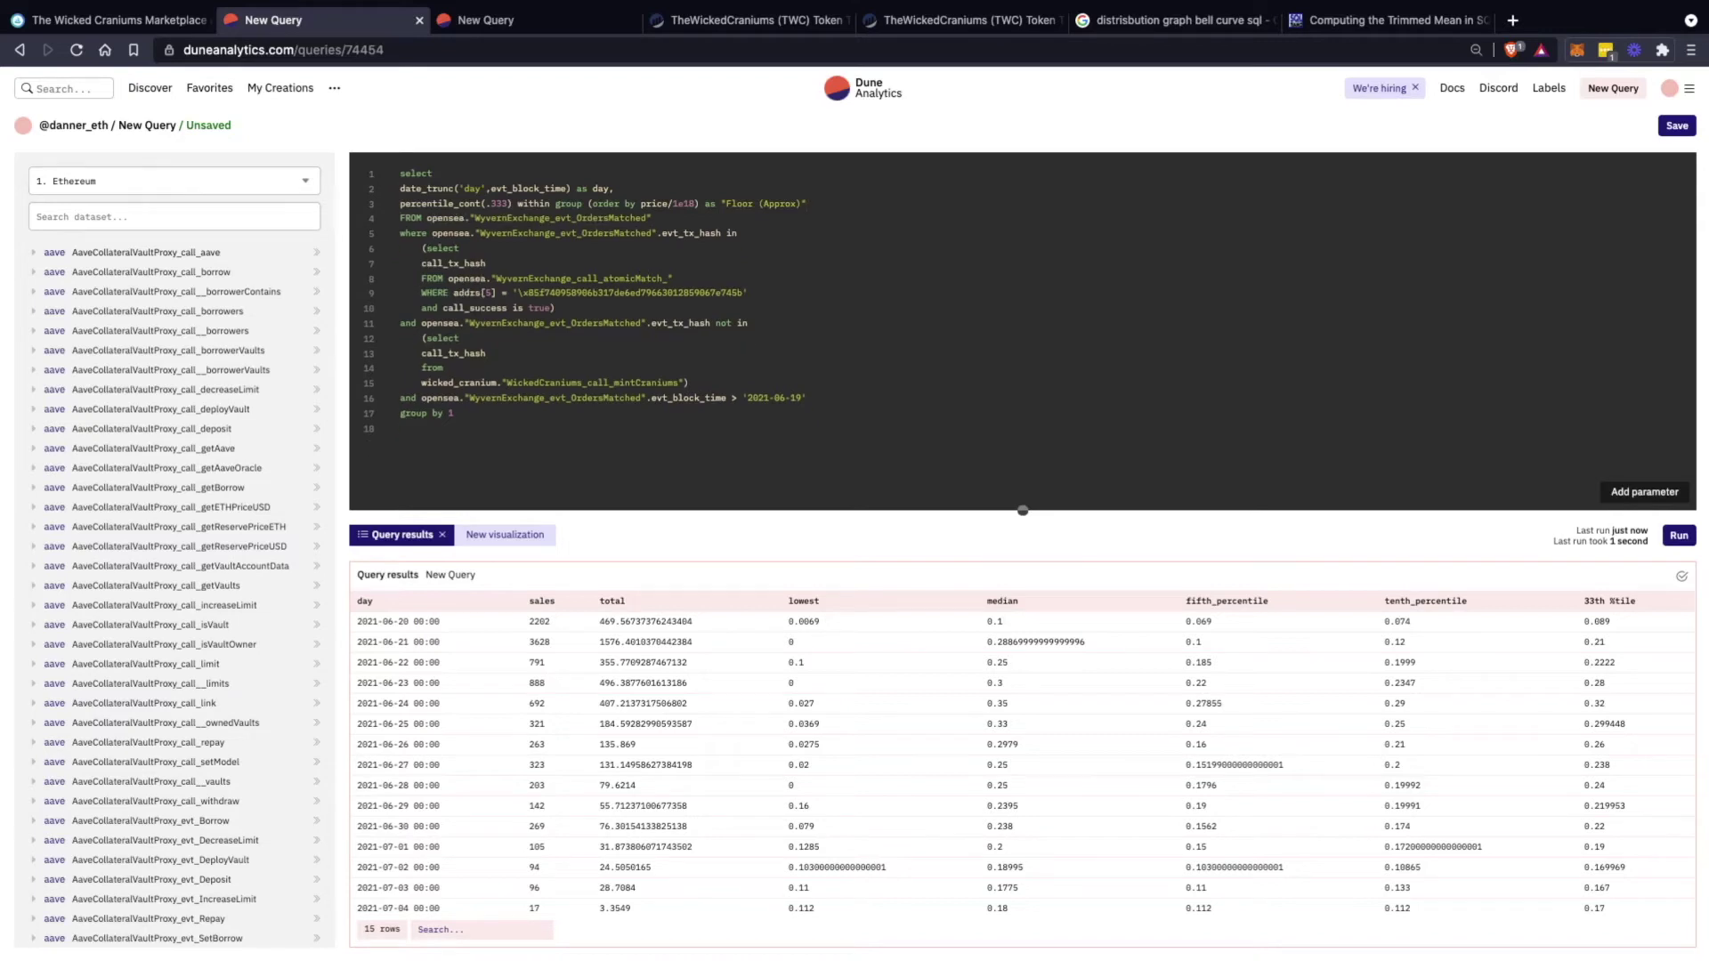
pyautogui.hotkey('ctrl', 'Return')
# Add an order by clause on day at the end of the query
pyautogui.click(400, 429)
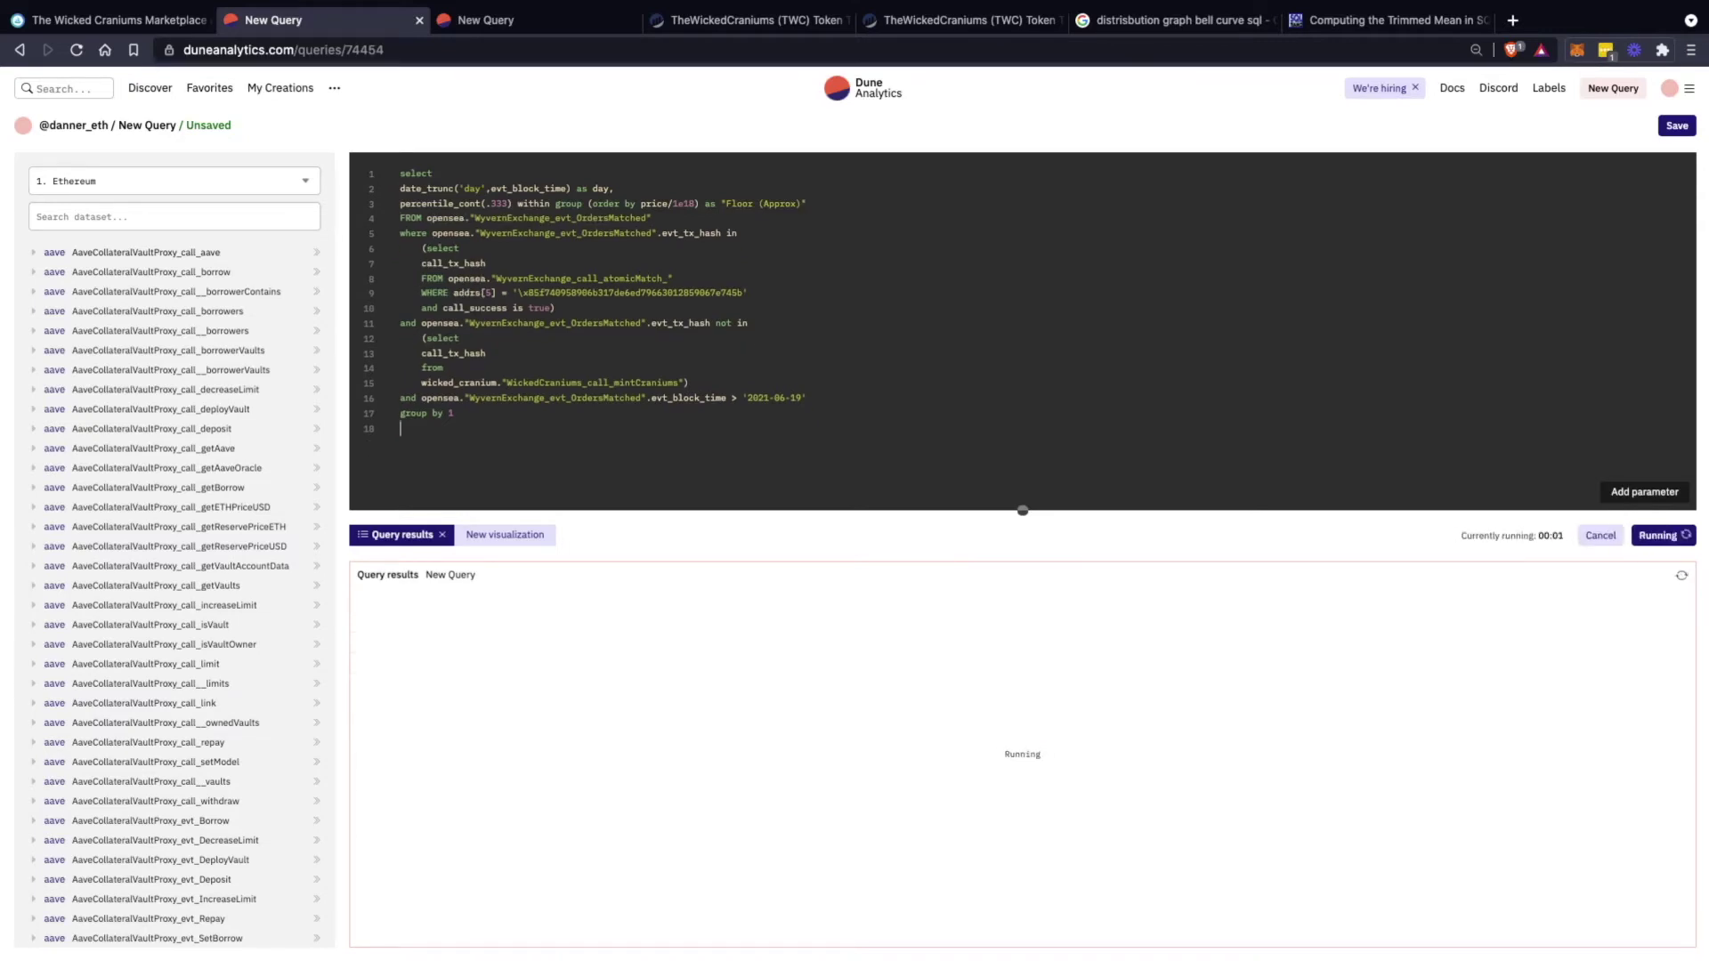
pyautogui.write('order by 1')
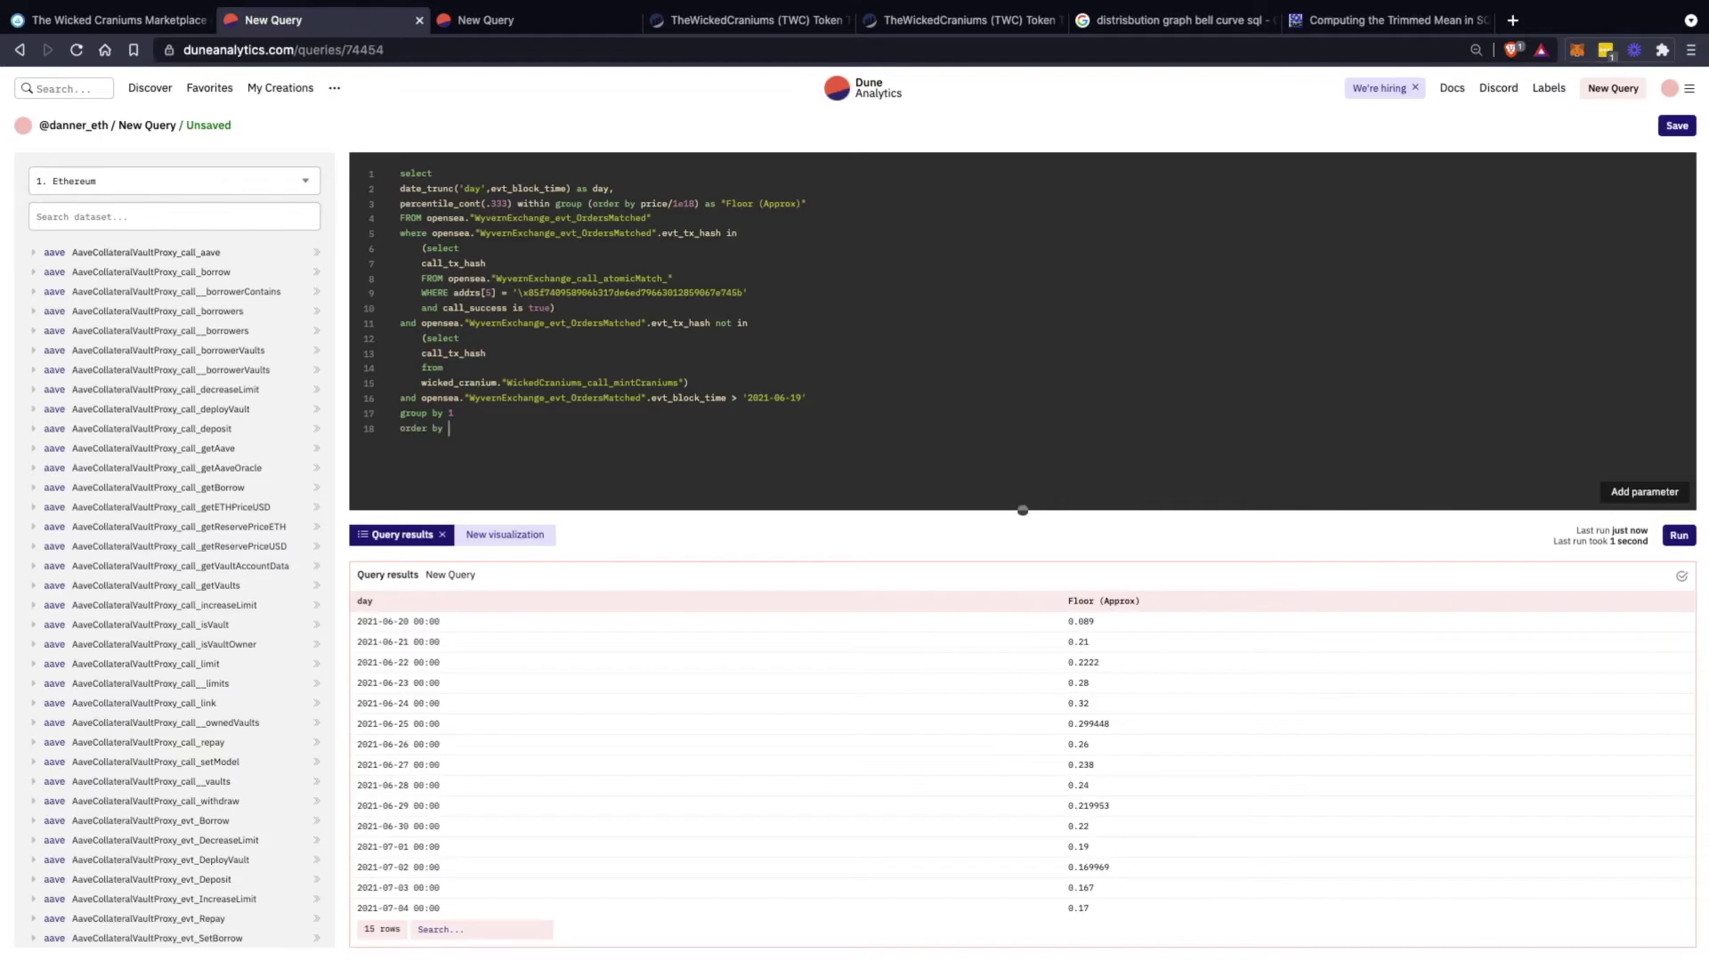
pyautogui.press('BackSpace')
pyautogui.write('day')
# Rename the date_trunc column's alias to "Day" in double quotes
pyautogui.doubleClick(603, 189)
pyautogui.write('"Day')
pyautogui.press('BackSpace')
pyautogui.press('BackSpace')
pyautogui.write('"Day')
# Make the group by and order by clauses both refer to "Day" and rerun the query
pyautogui.press('Down')
pyautogui.press('BackSpace')
pyautogui.press('BackSpace')
pyautogui.press('BackSpace')
pyautogui.write('"da')
pyautogui.press('BackSpace')
pyautogui.press('BackSpace')
pyautogui.write('Day"')
pyautogui.hotkey('ctrl', 'Return')
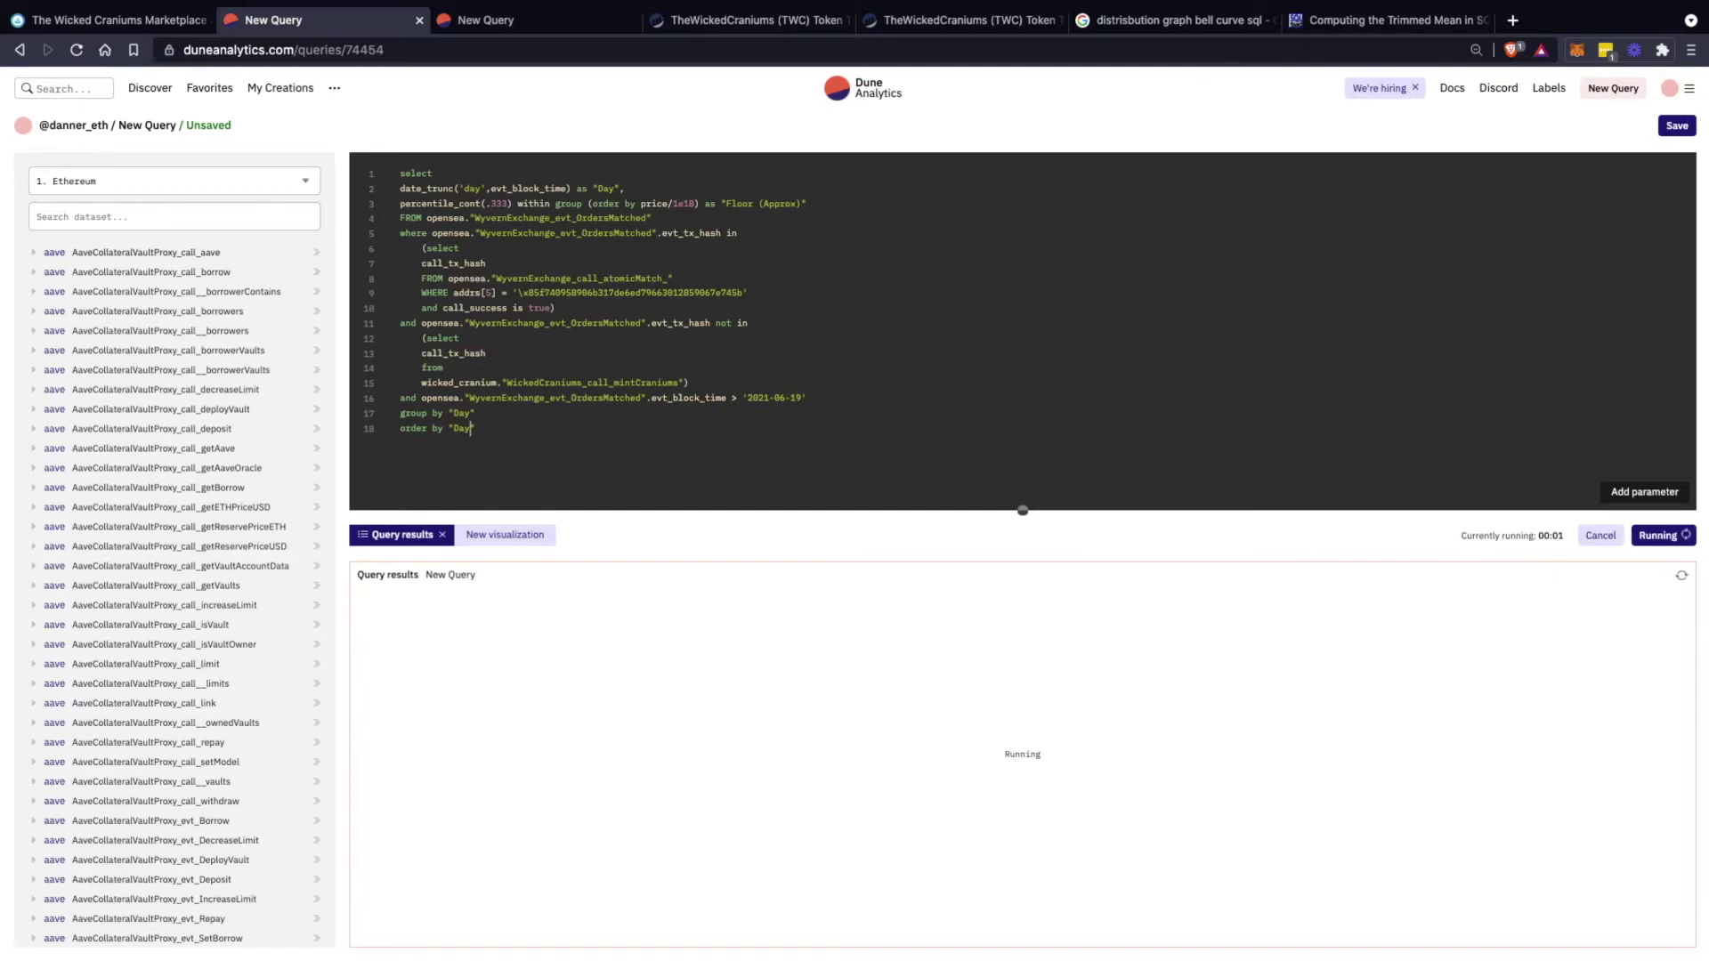
# Enlarge the results area and add a bar chart visualization of the query results
pyautogui.moveTo(1023, 510); pyautogui.dragTo(1023, 331)
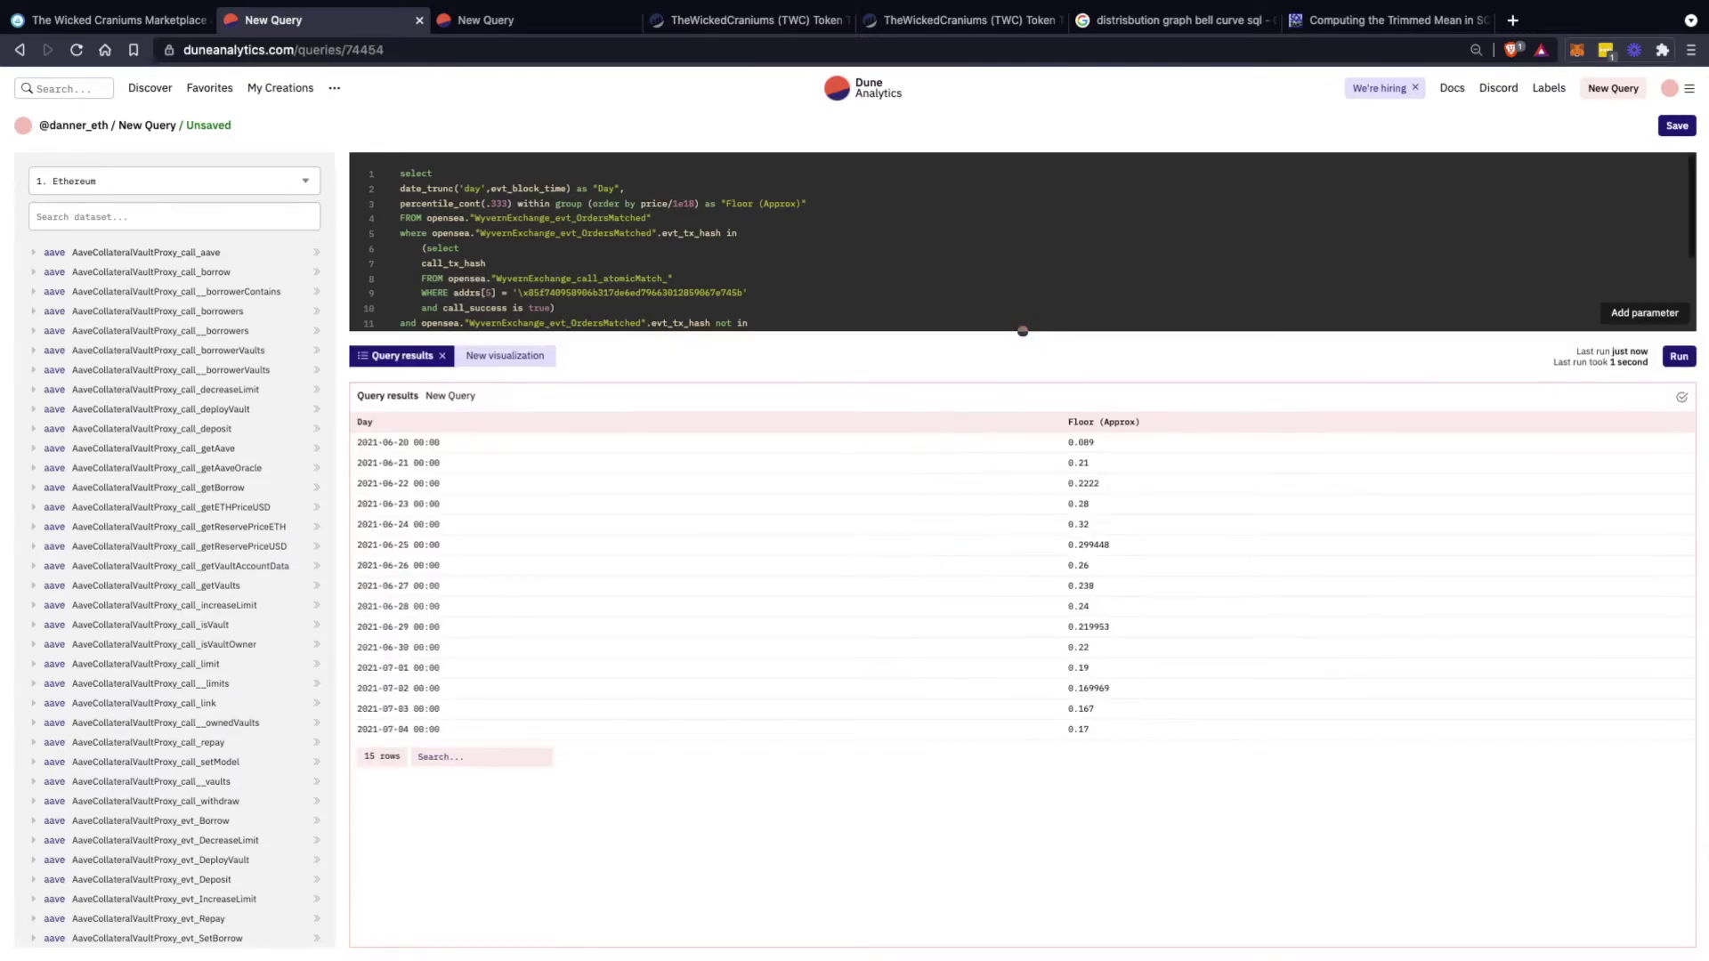
pyautogui.click(505, 356)
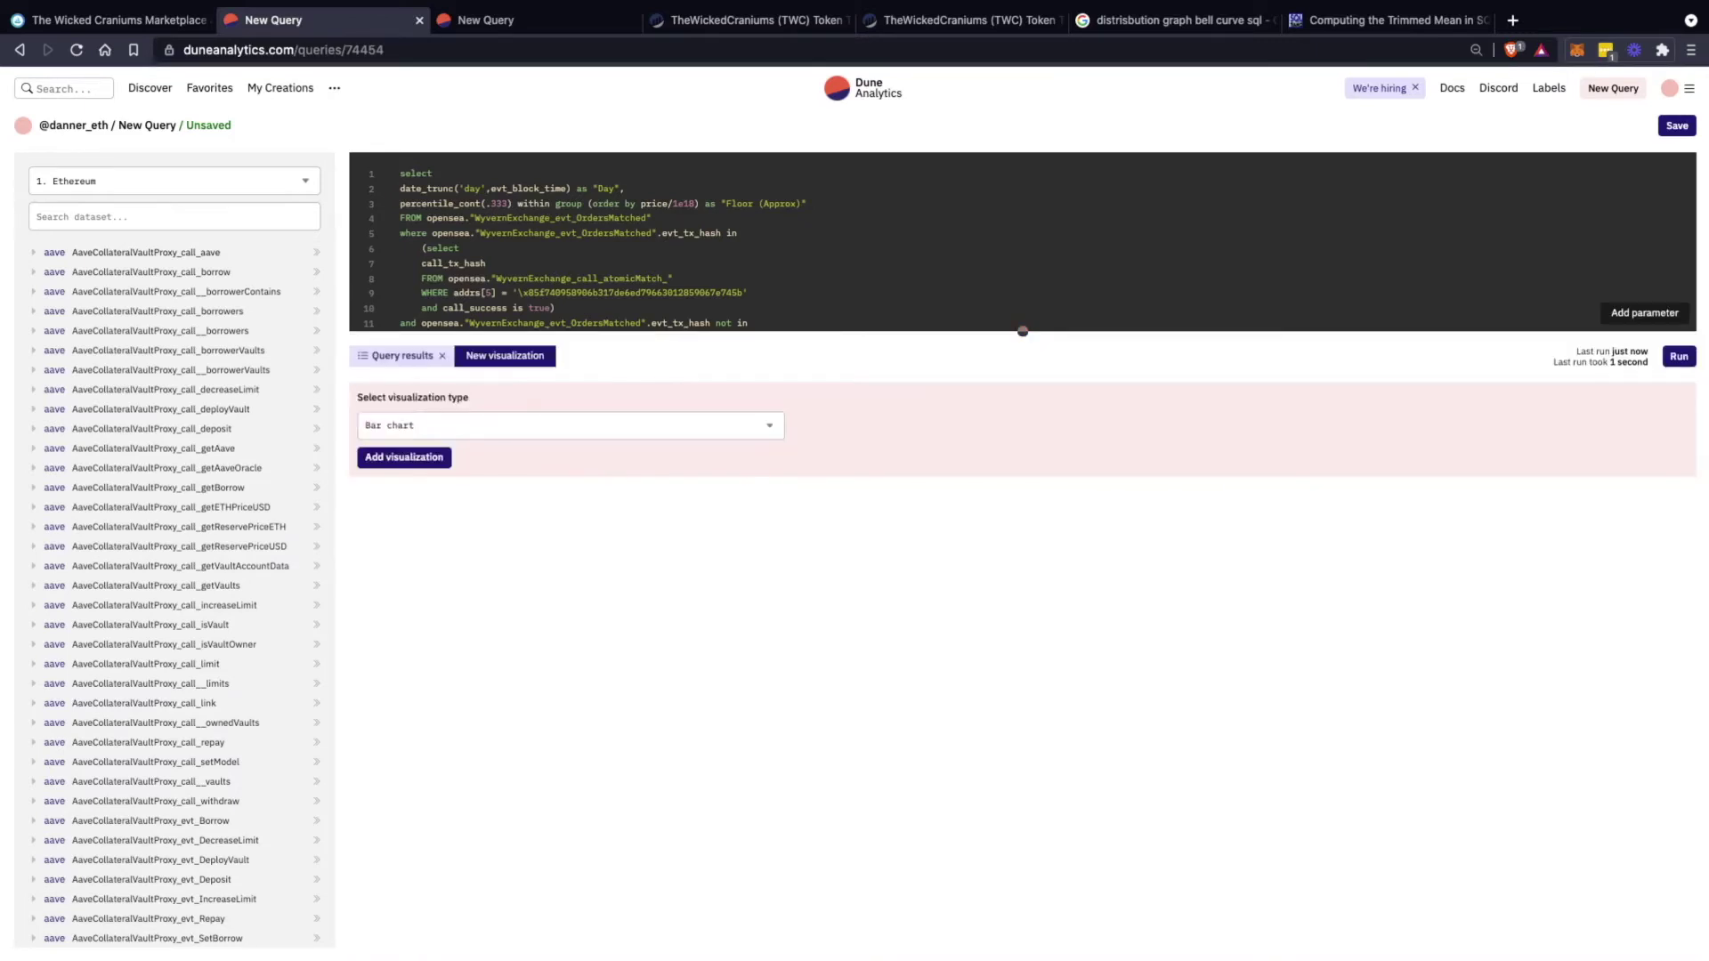
pyautogui.click(404, 458)
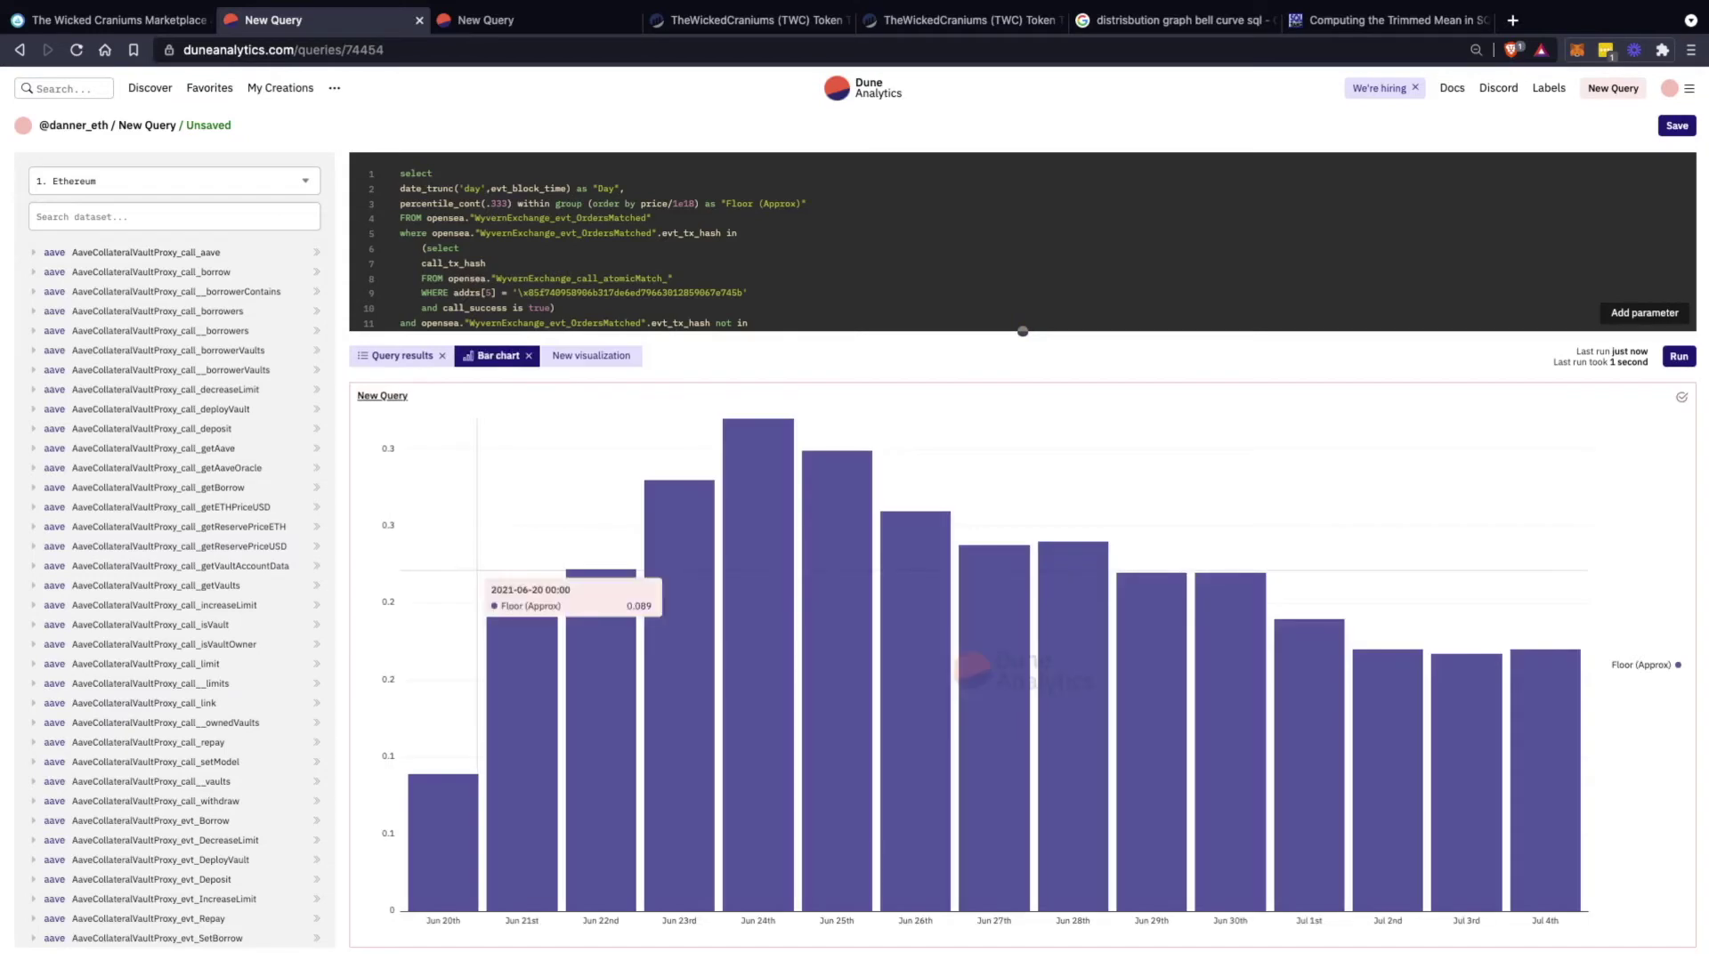
pyautogui.scroll(-1, 1022, 623)
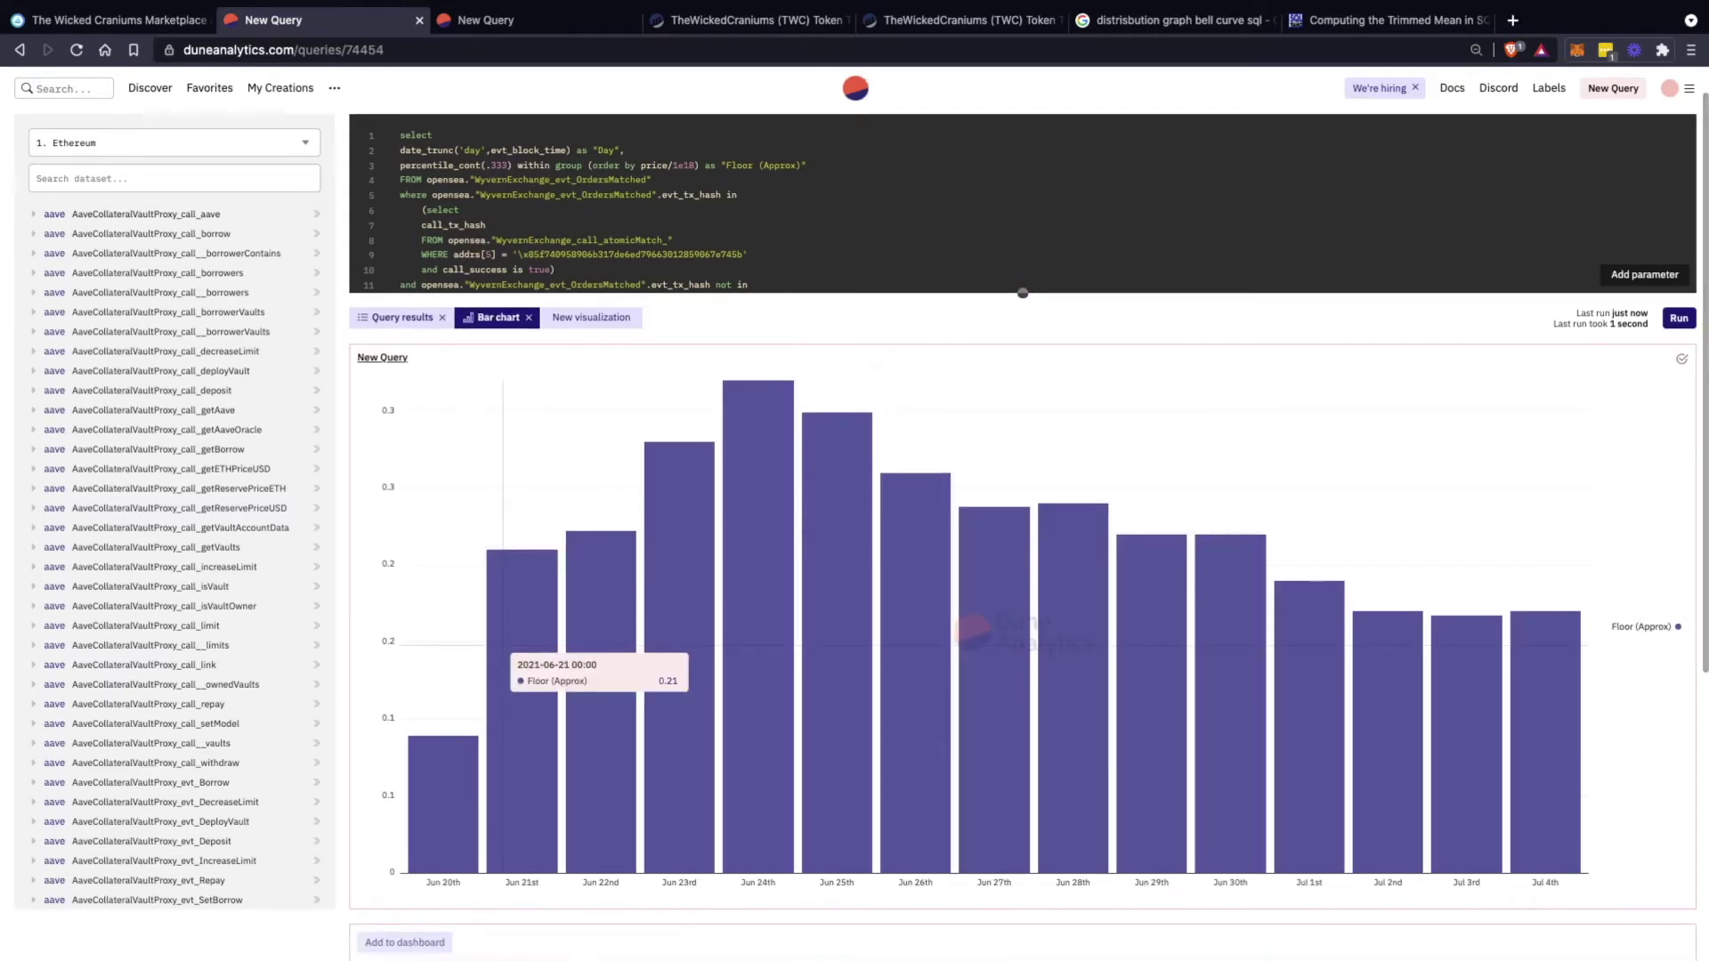
pyautogui.scroll(-1, 1023, 623)
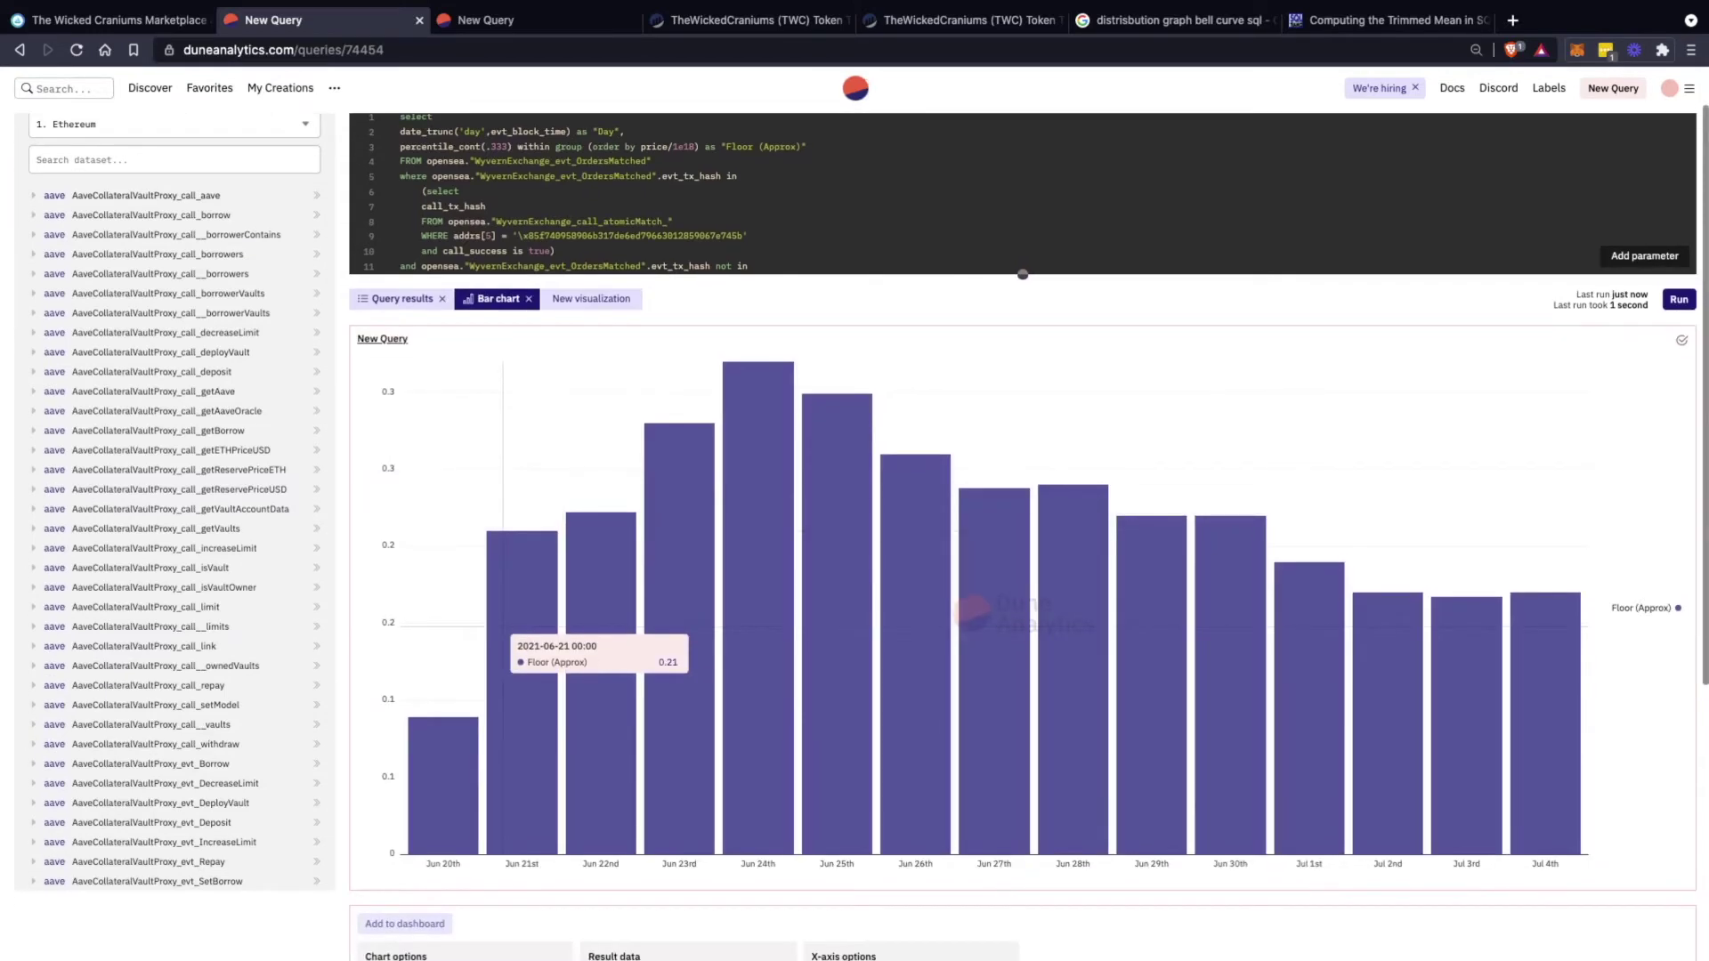
pyautogui.scroll(-3, 1023, 534)
pyautogui.scroll(-5, 1023, 534)
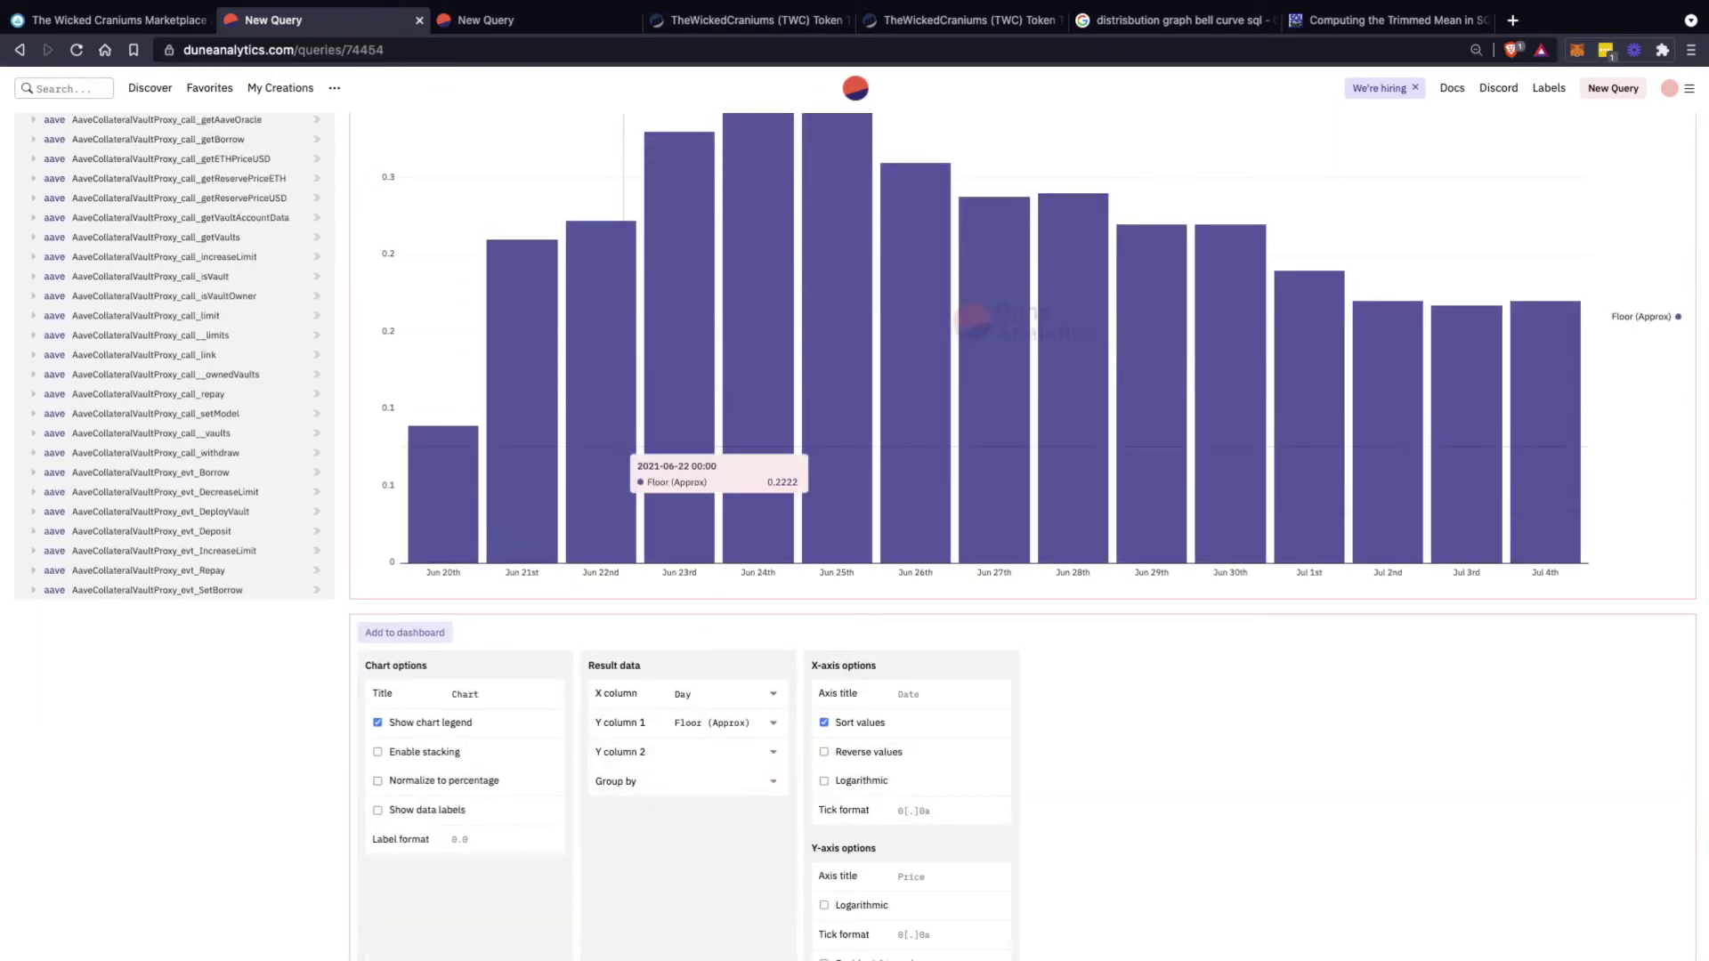
# Switch to OpenSea, examine the prices in The Wicked Craniums collection and the offers on Wicked Cranium #10757, and return to the Dune query
pyautogui.click(116, 21)
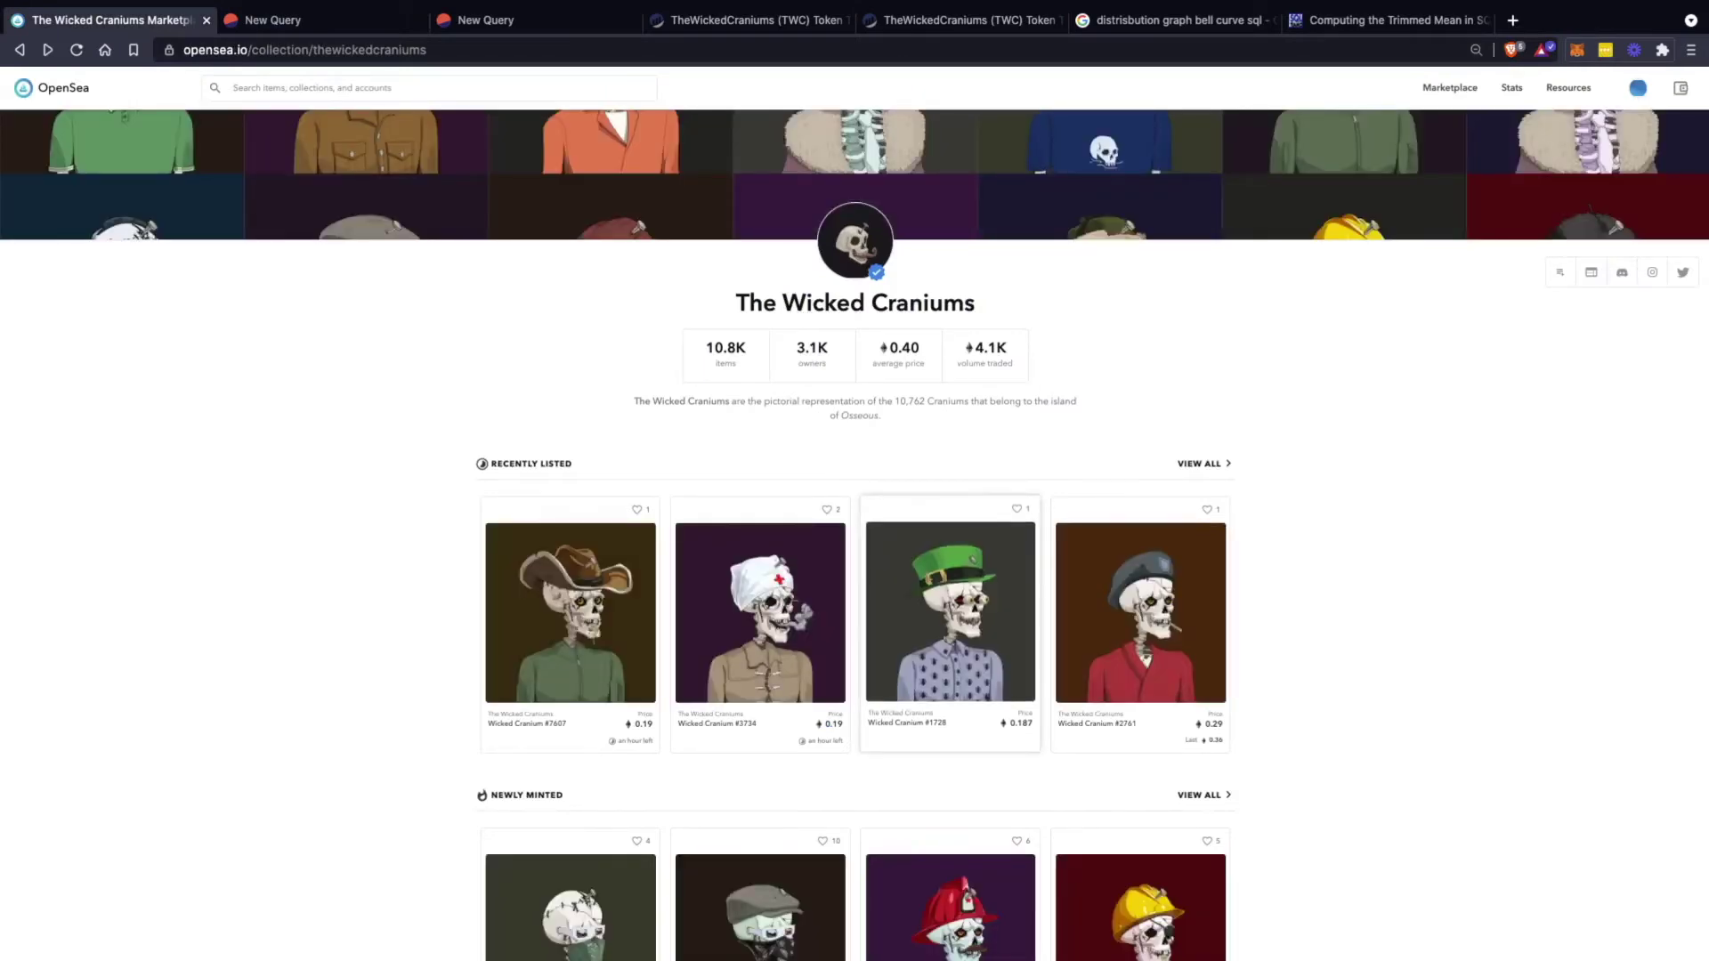
pyautogui.scroll(-1, 950, 587)
pyautogui.scroll(-3, 950, 587)
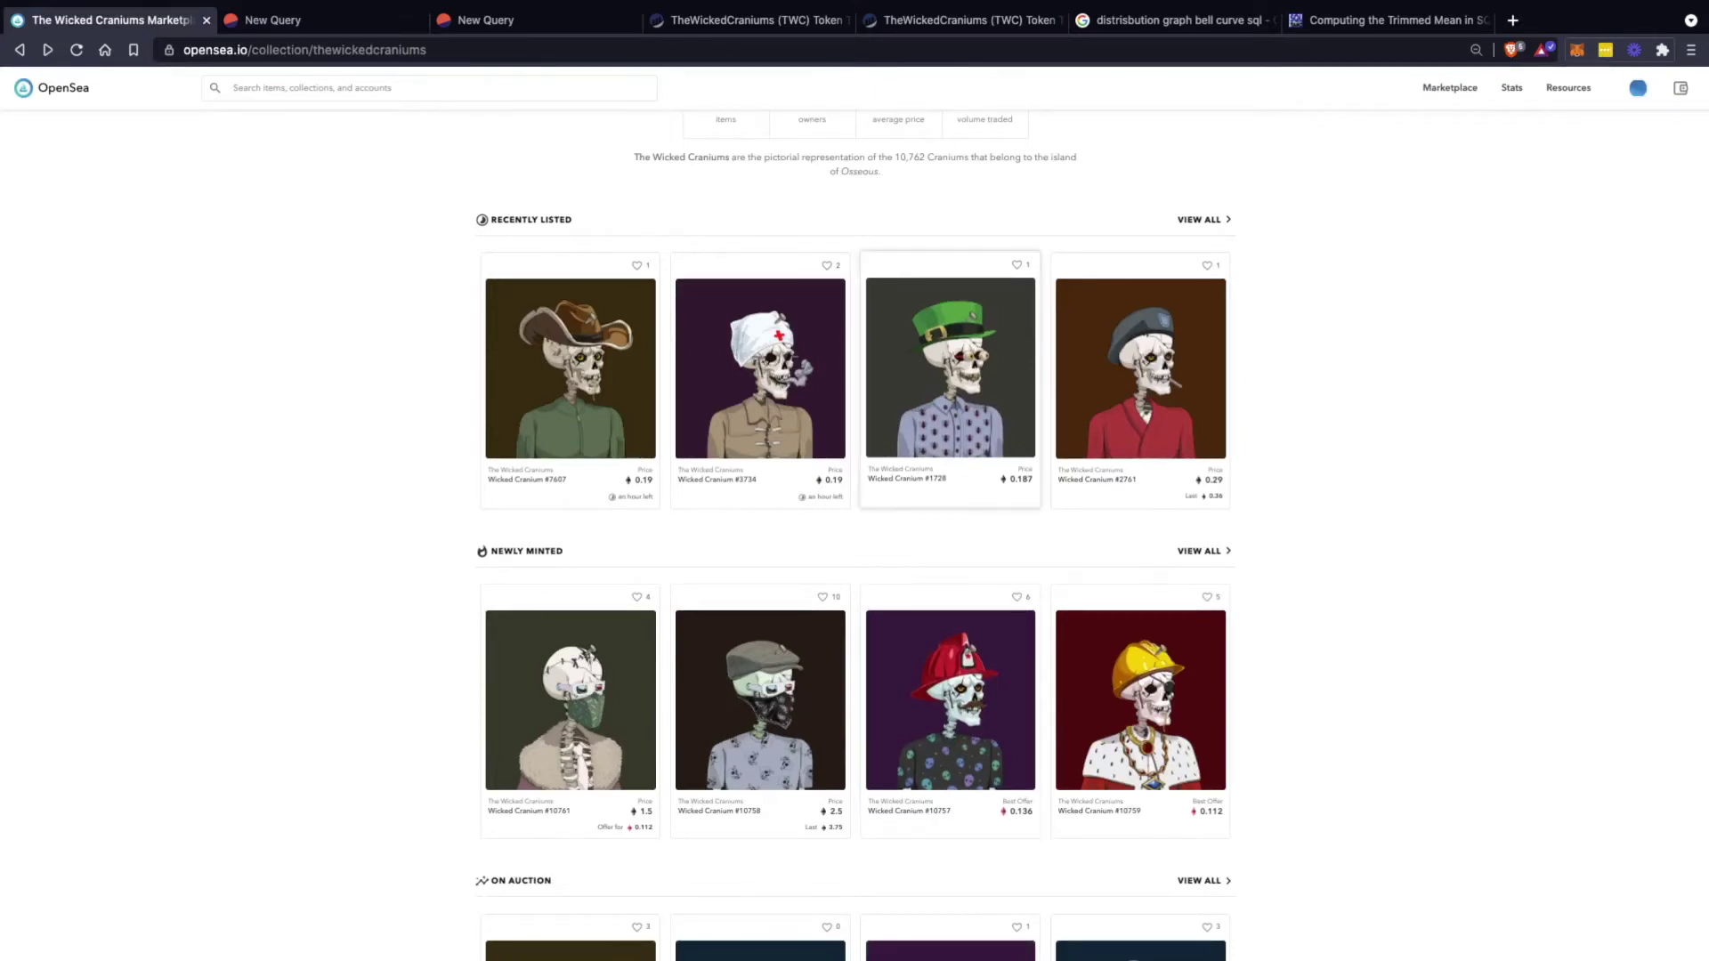
pyautogui.scroll(-2, 855, 534)
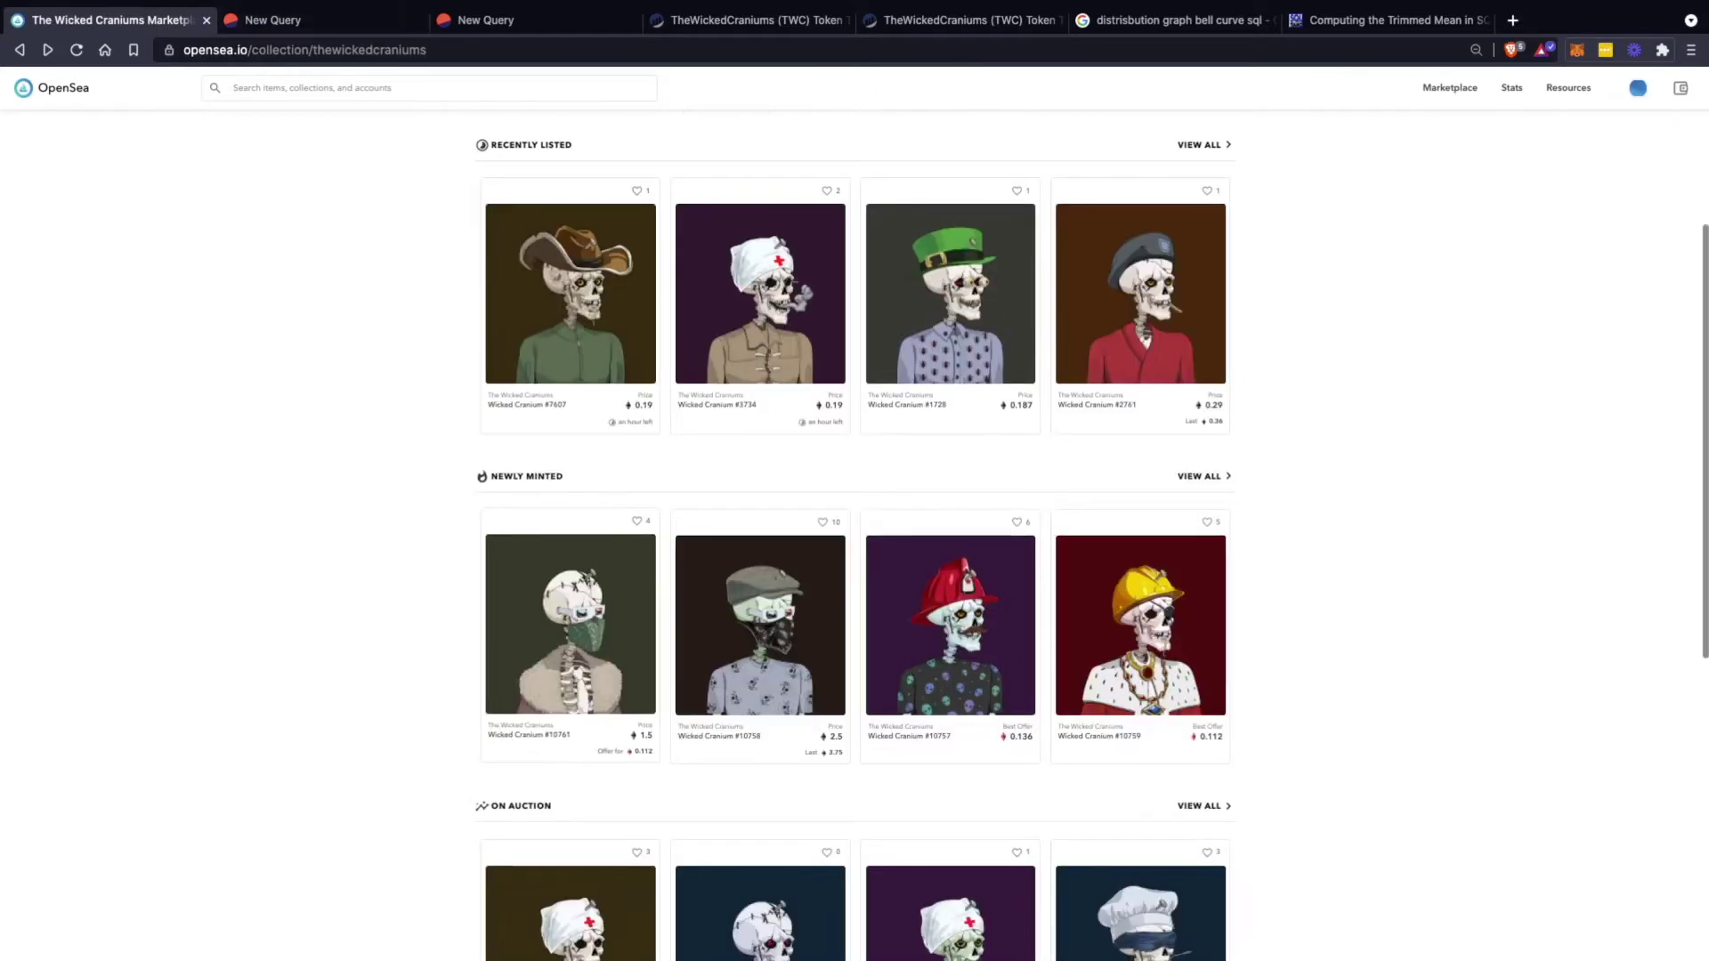
pyautogui.scroll(-2, 855, 534)
pyautogui.scroll(-2, 855, 534)
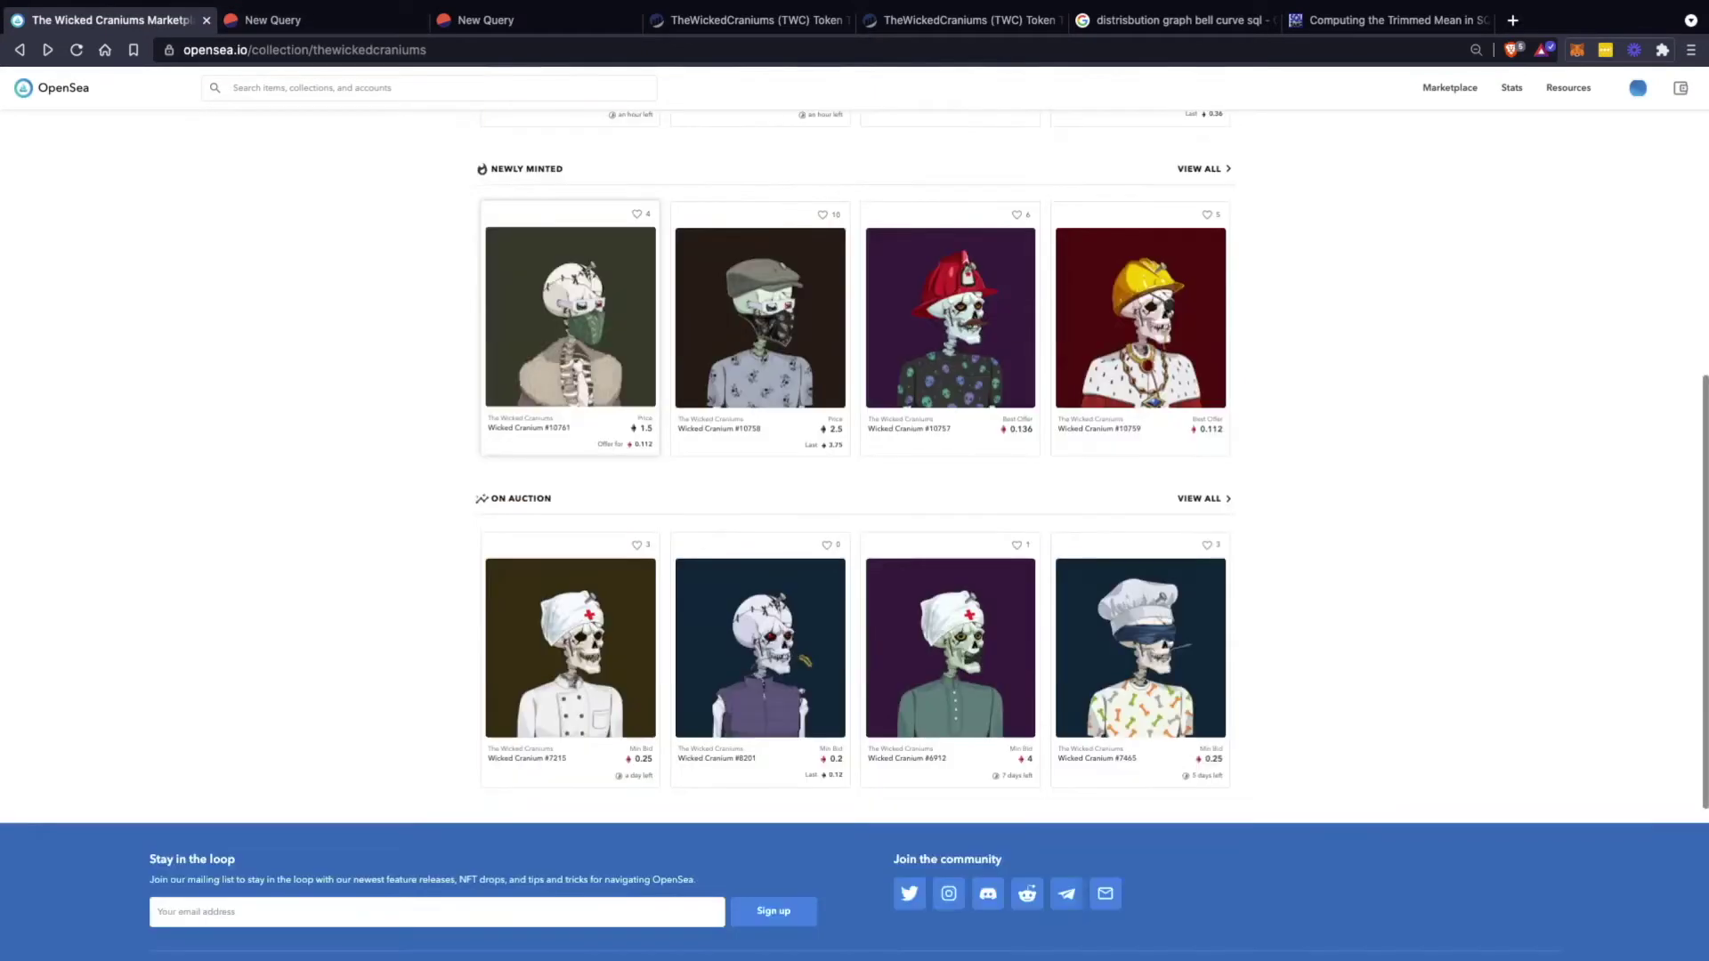
pyautogui.scroll(5, 855, 534)
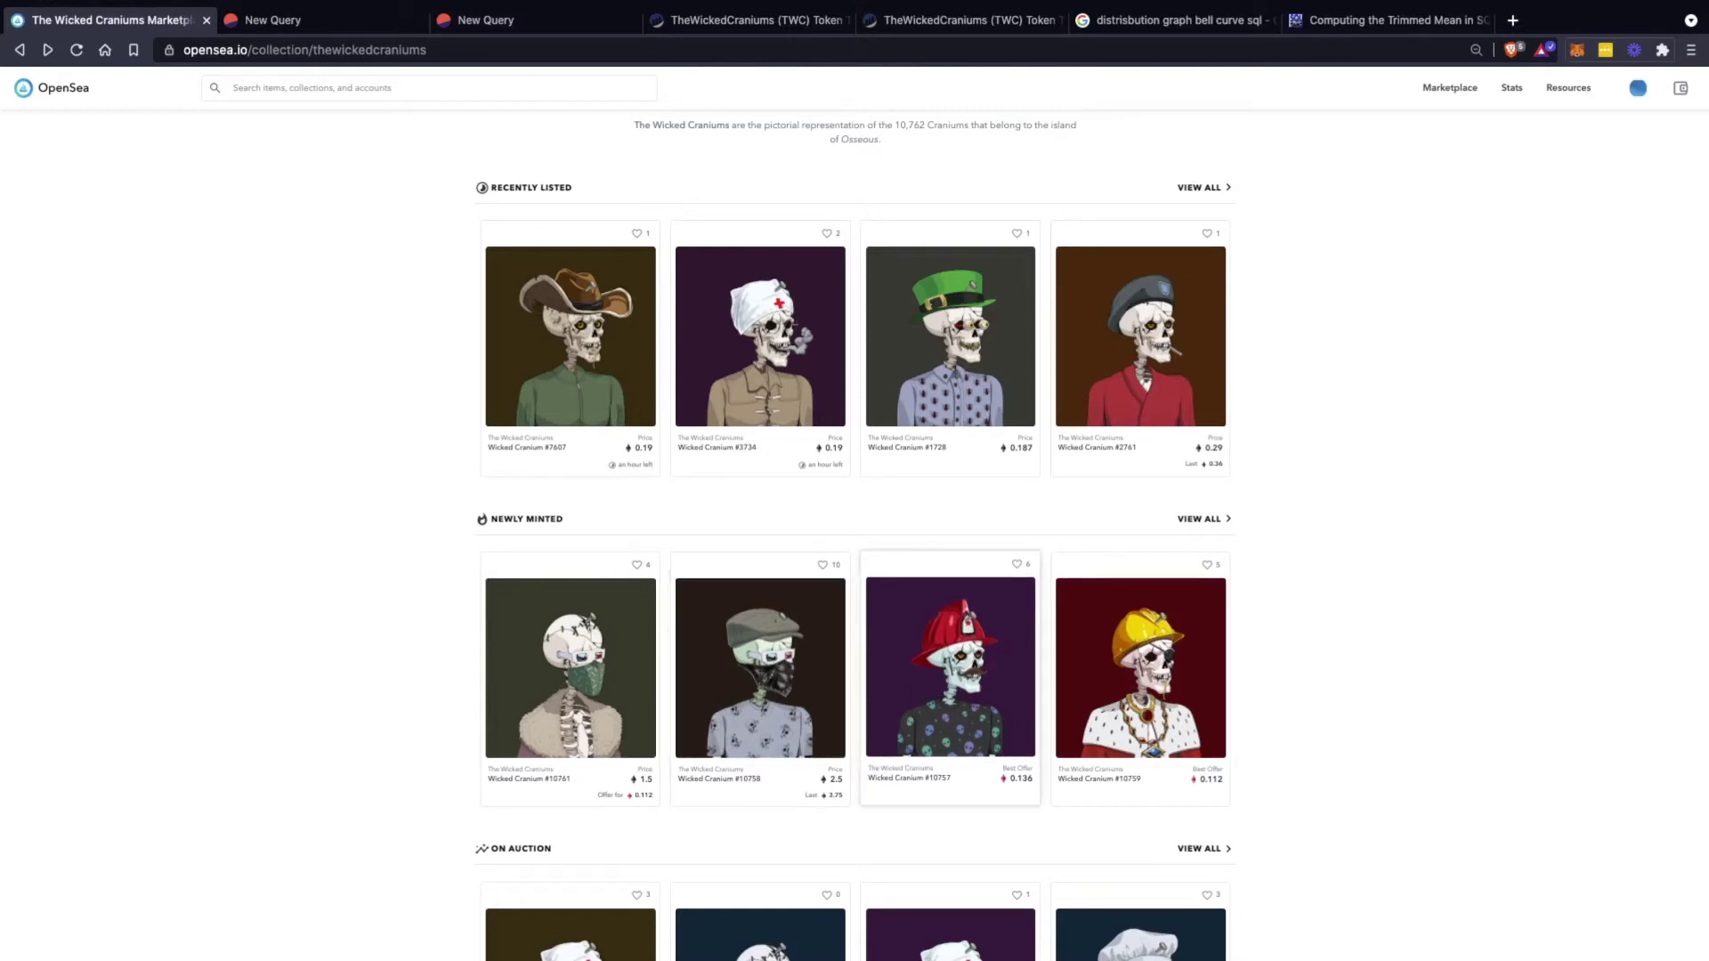
pyautogui.click(950, 668)
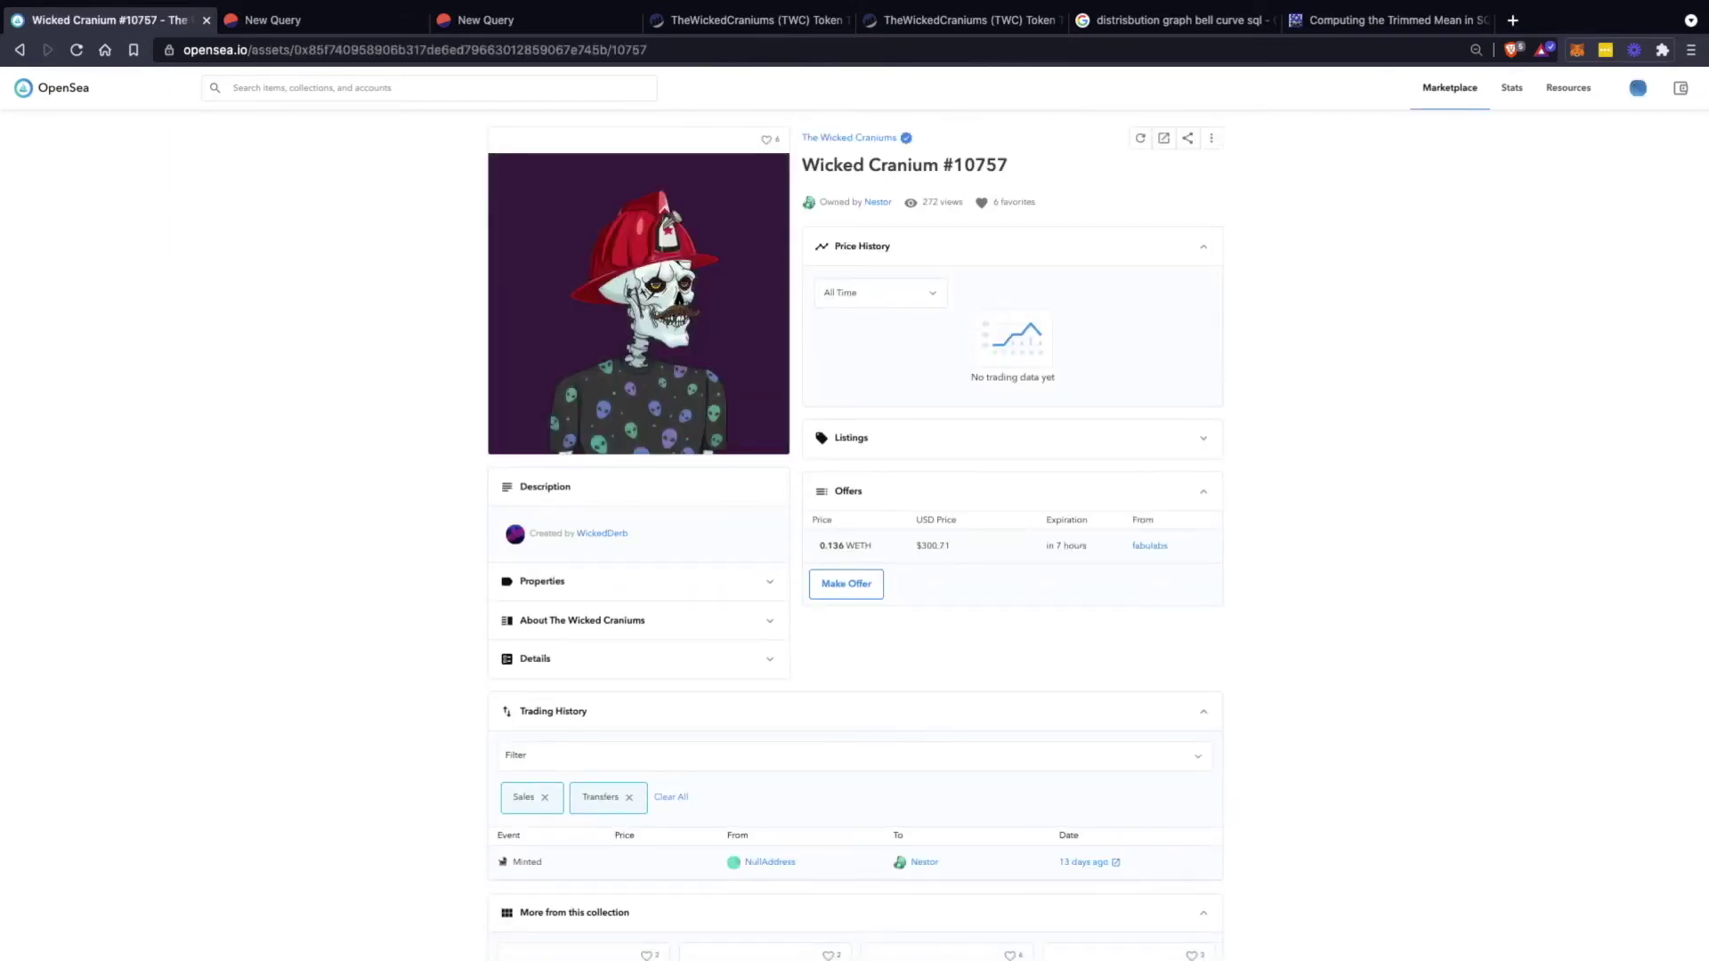
pyautogui.press('super+w')
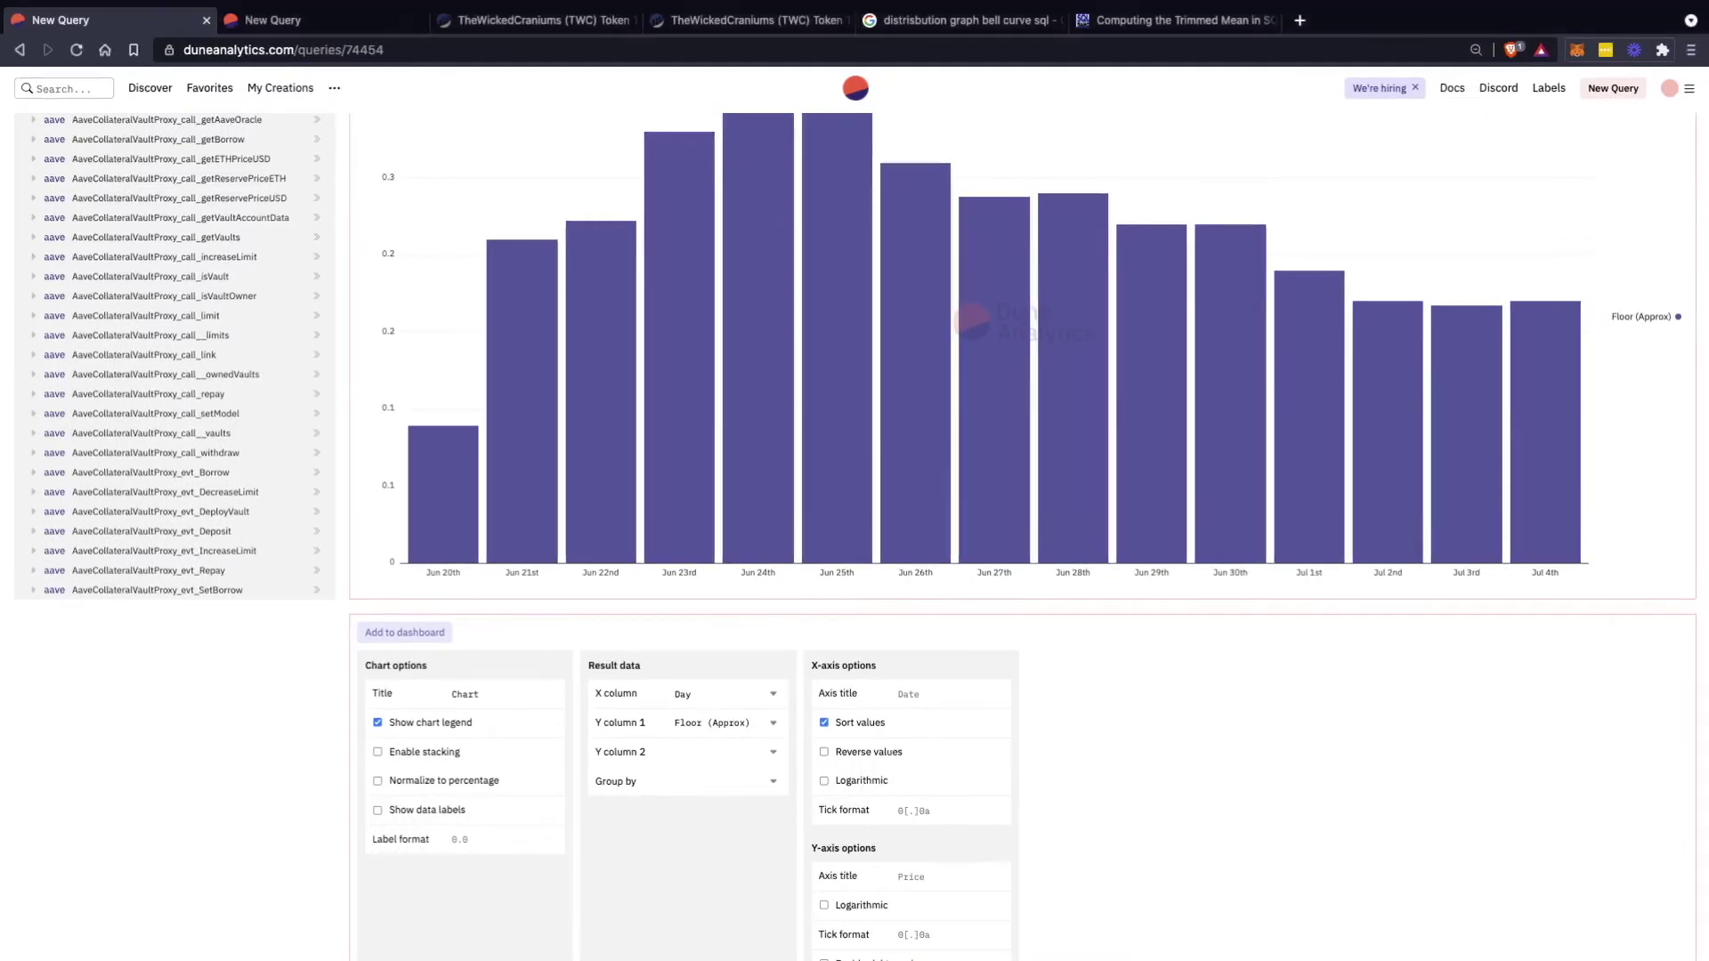
# Change the Floor (Approx) series color to green and review the bar chart
pyautogui.scroll(-3, 1024, 534)
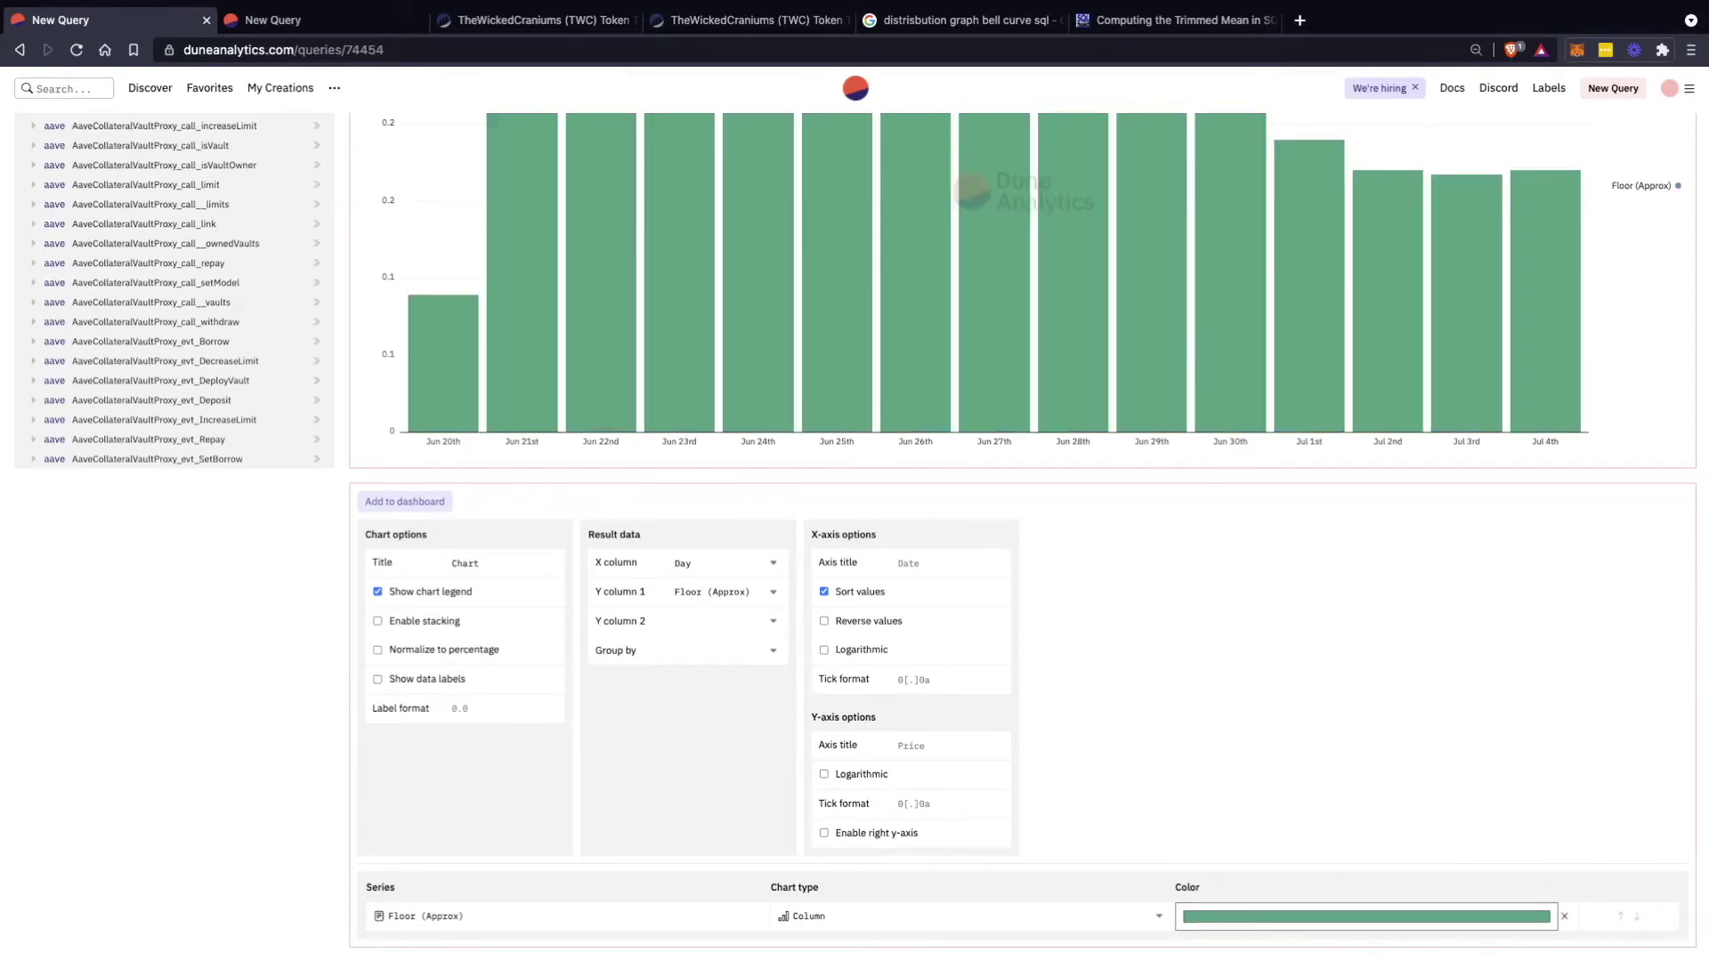
pyautogui.scroll(5, 1022, 534)
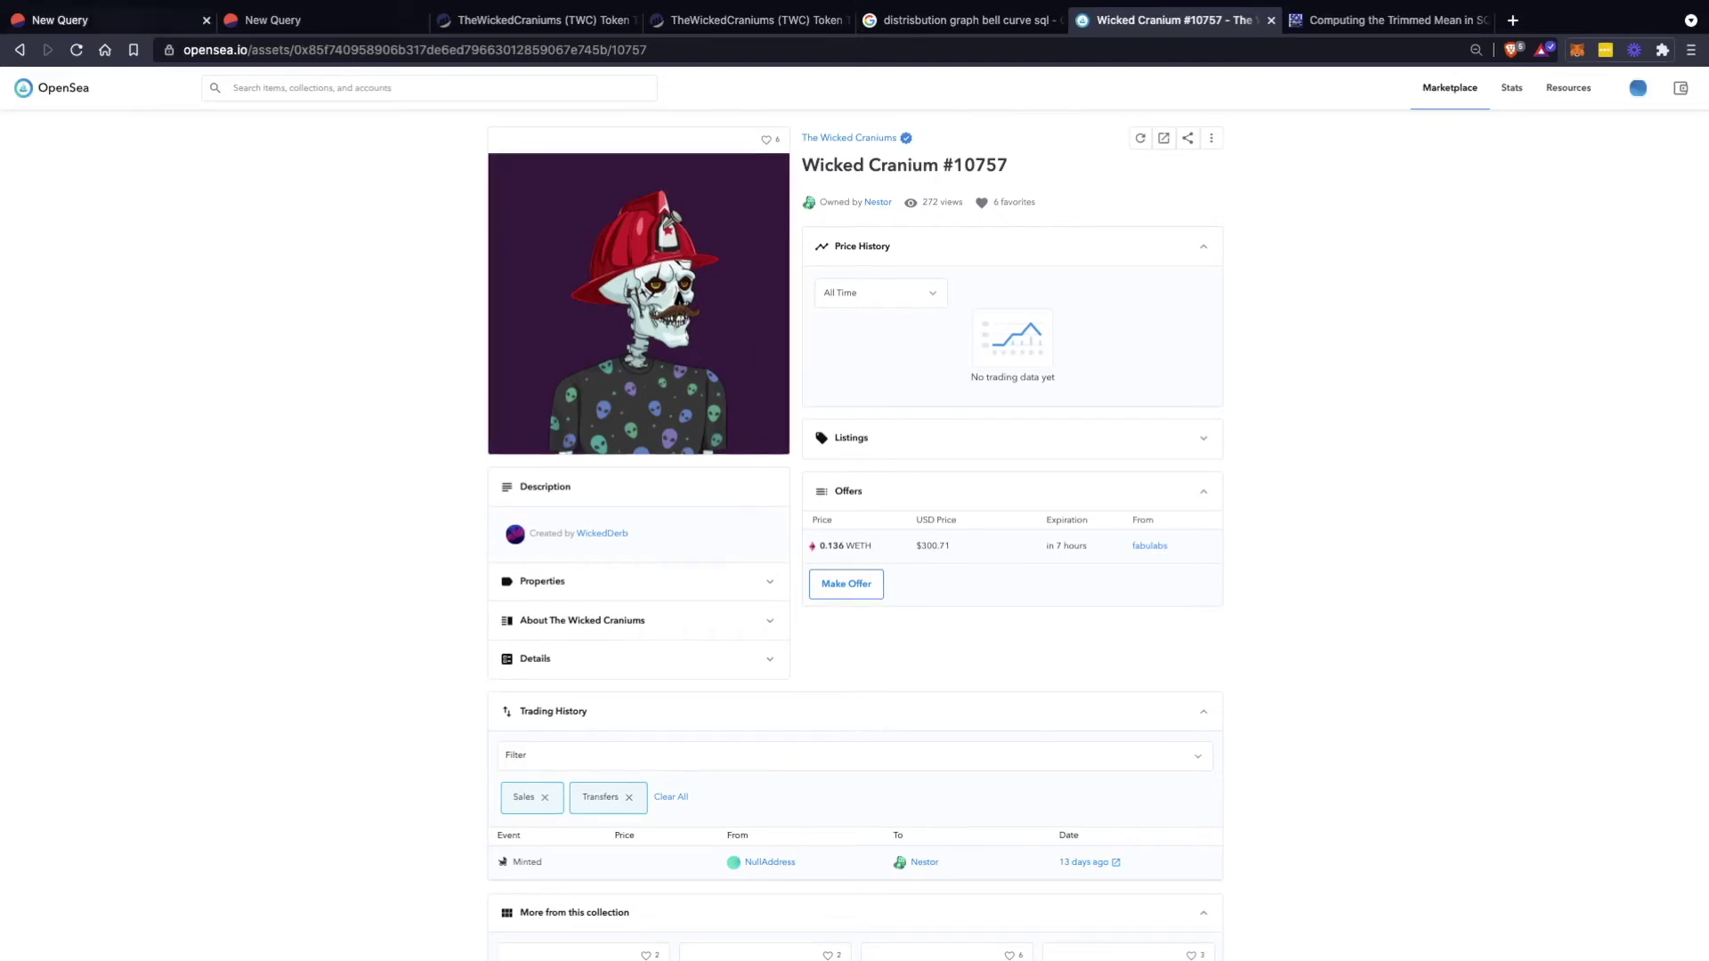
pyautogui.click(103, 20)
pyautogui.scroll(-4, 1024, 534)
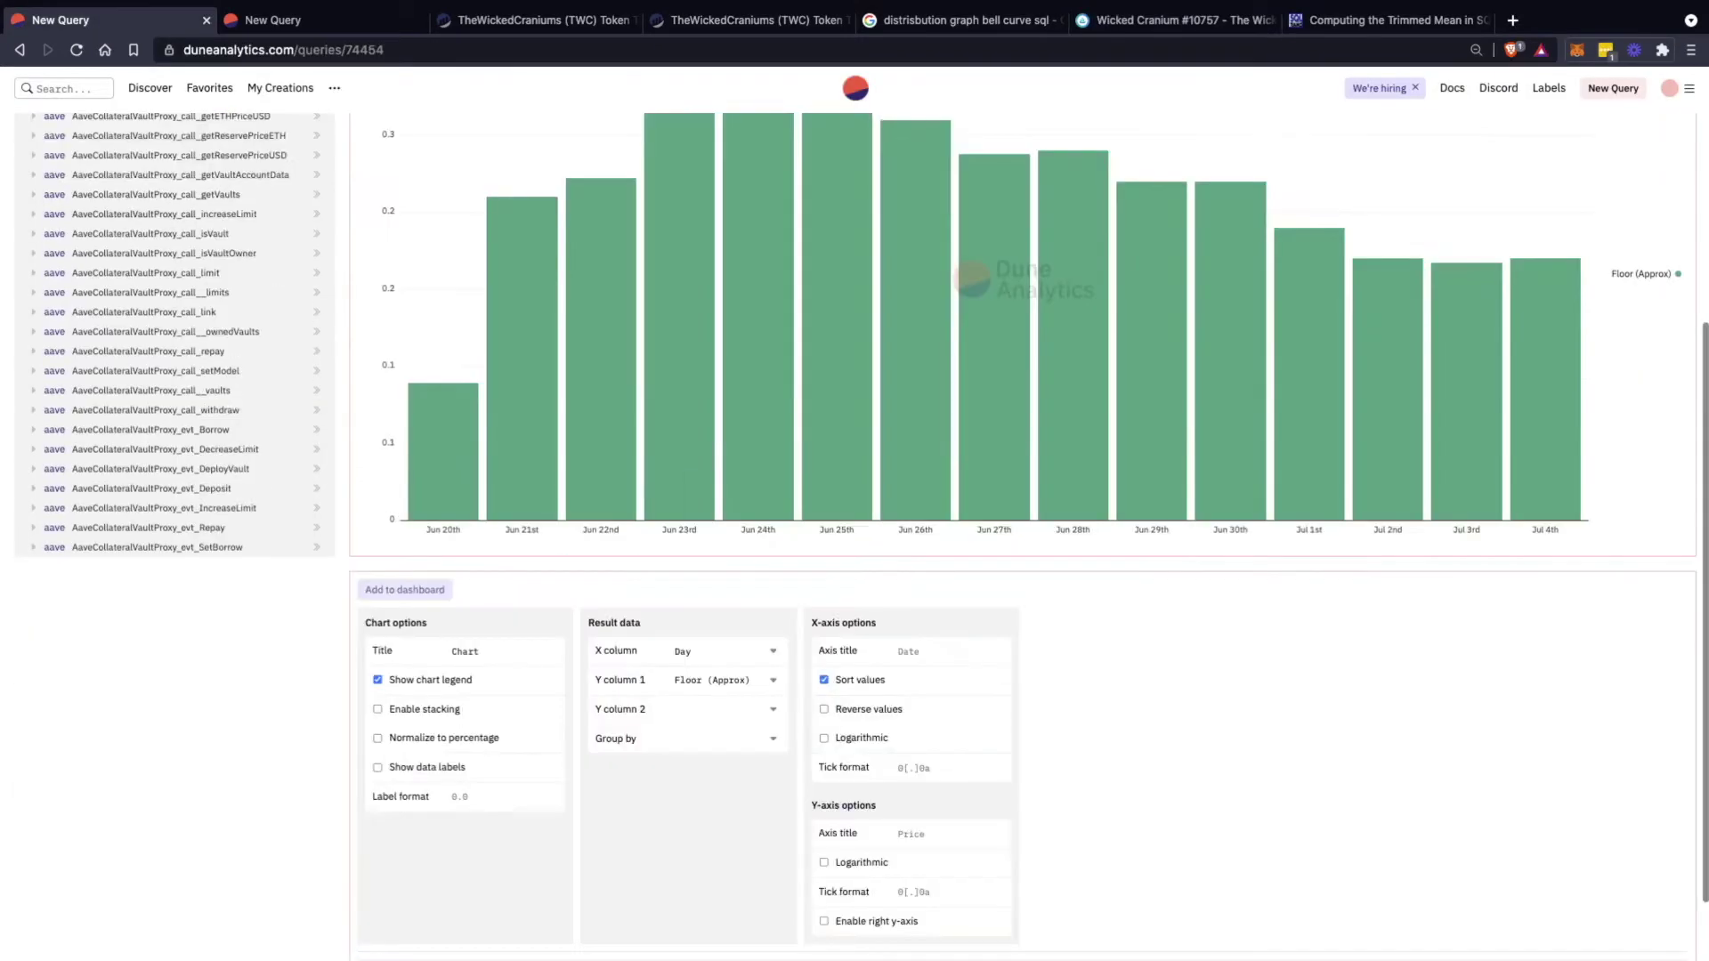
pyautogui.scroll(2, 1023, 534)
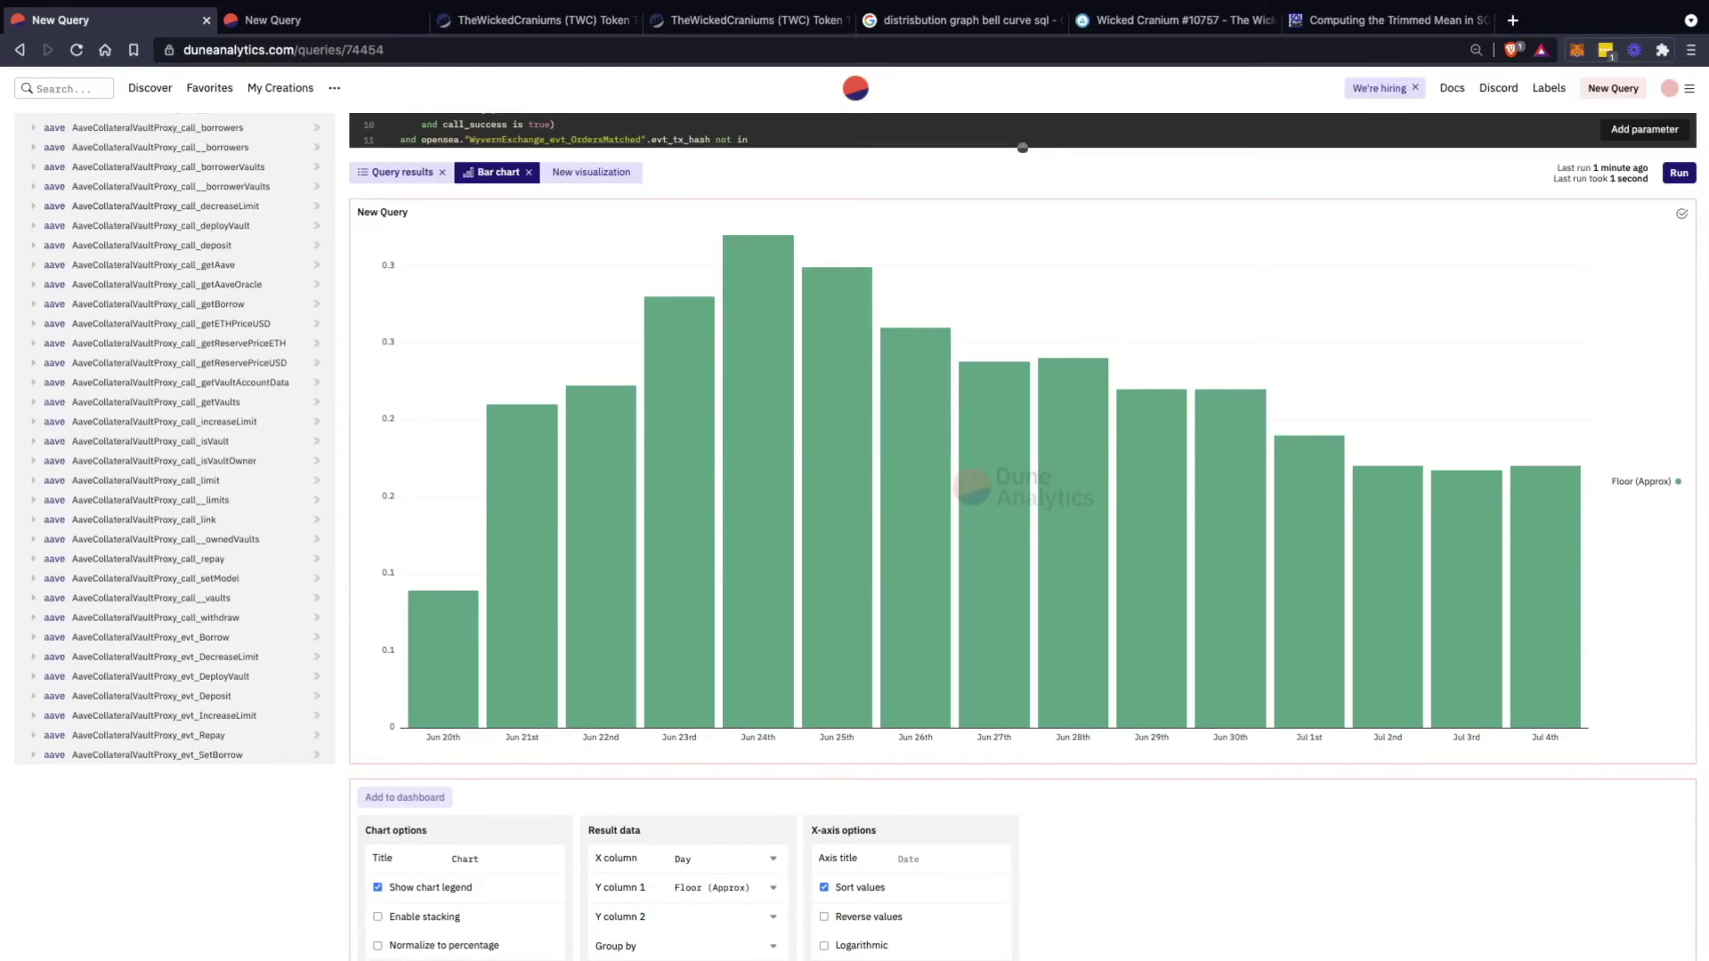
pyautogui.scroll(-1, 1024, 534)
pyautogui.scroll(1, 1023, 534)
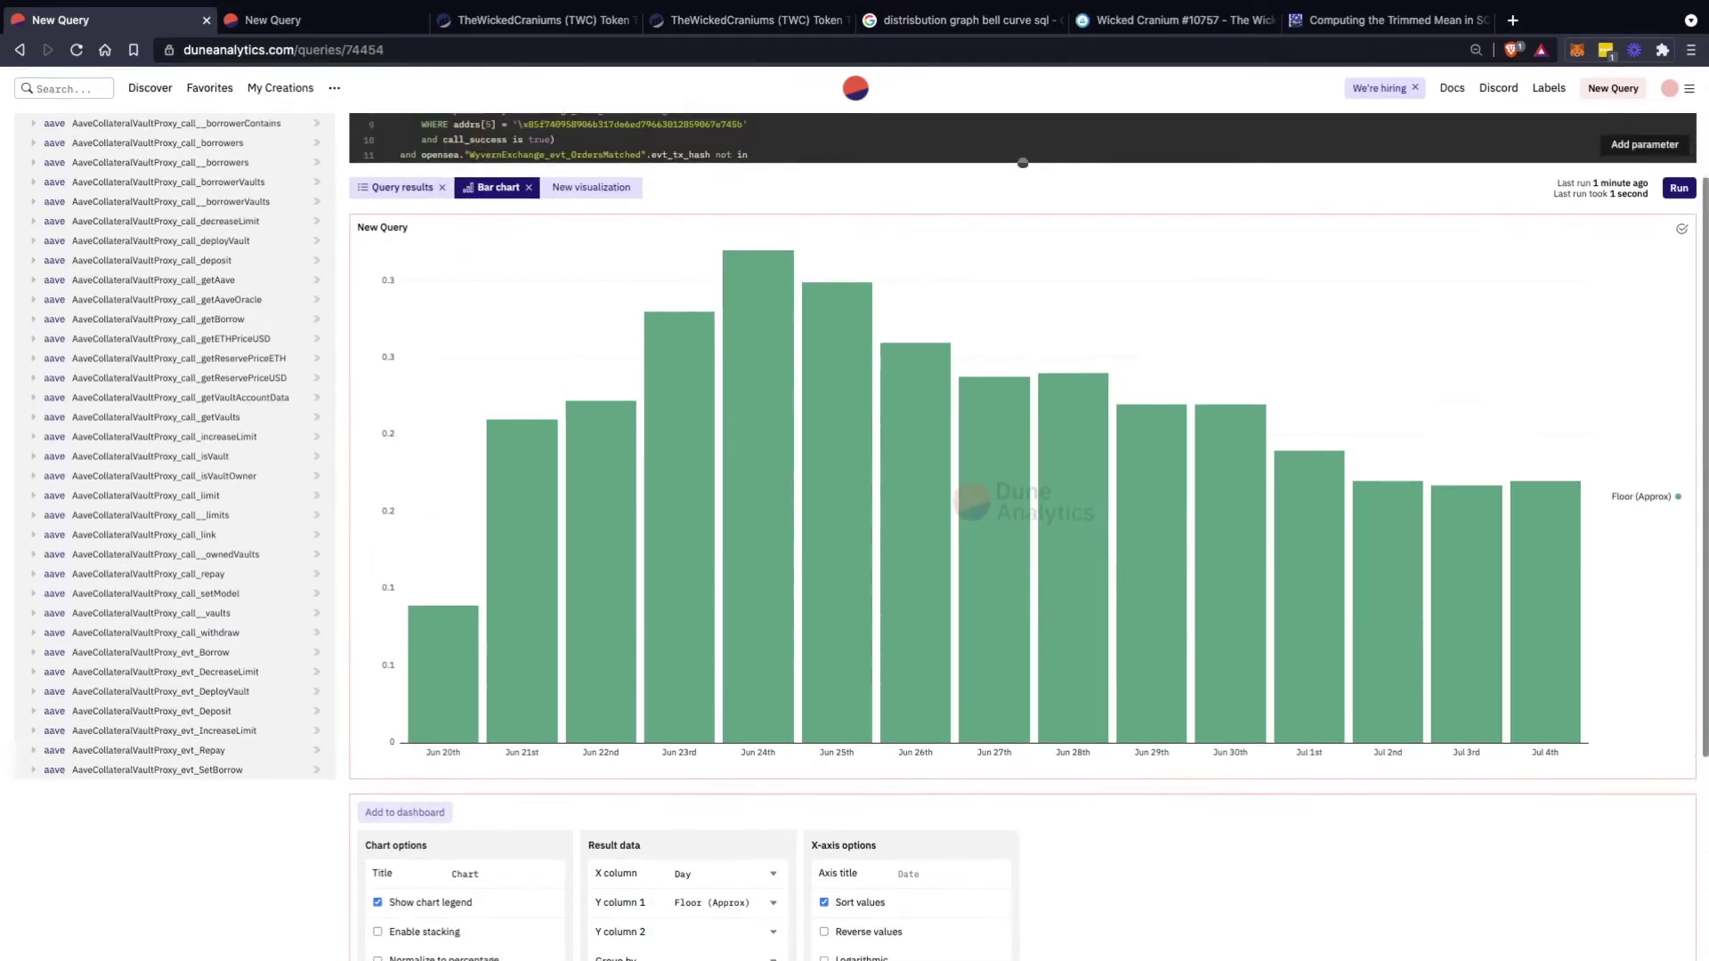
pyautogui.scroll(2, 1024, 534)
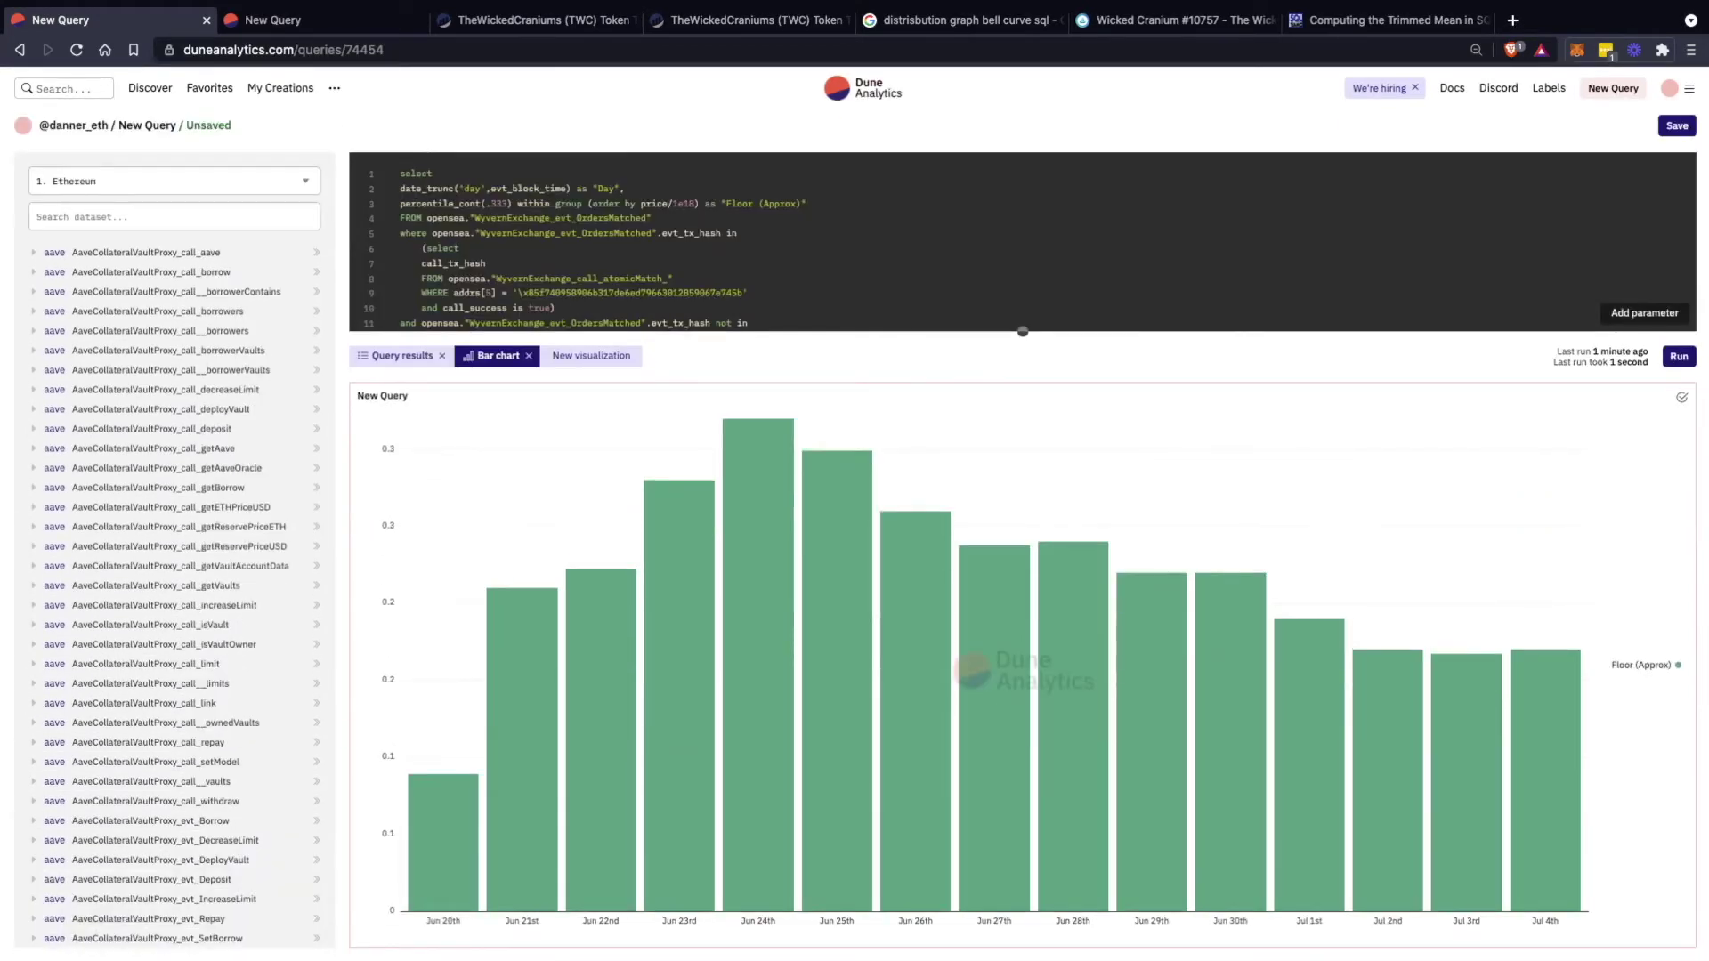
# Save the query with the name "TWC: Daily Floor Tracker"
pyautogui.hotkey('ctrl', 's')
pyautogui.write('TWC: Floo')
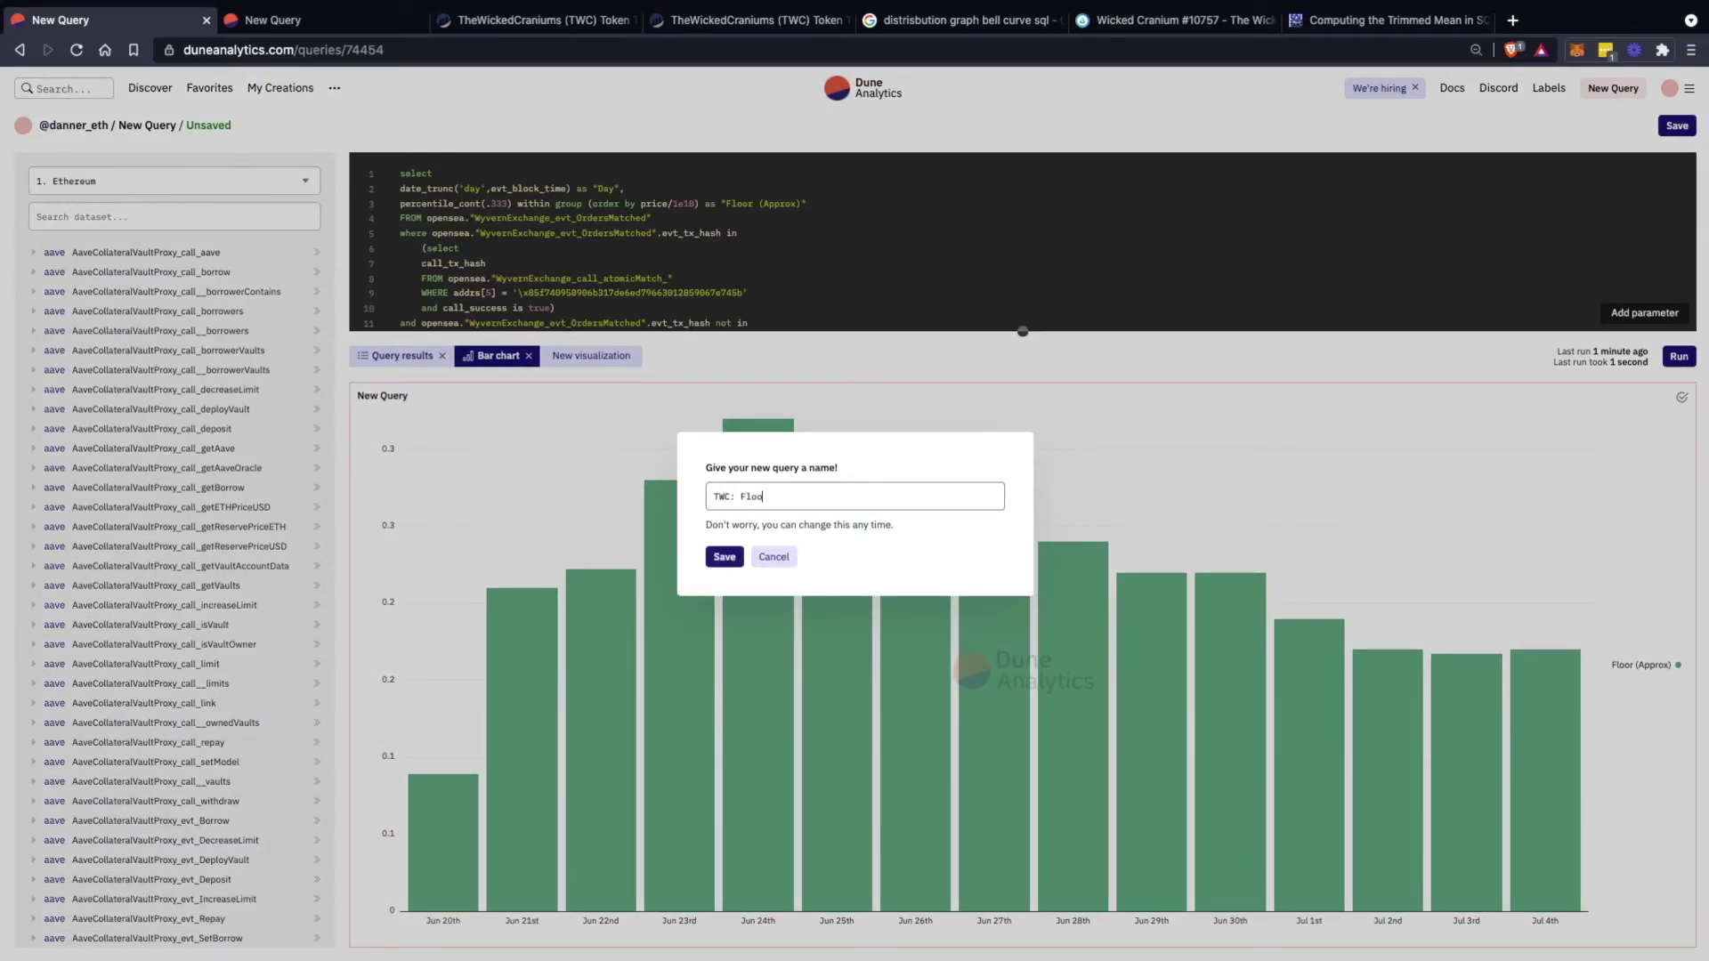
pyautogui.write('r Tracker')
pyautogui.write('Daily')
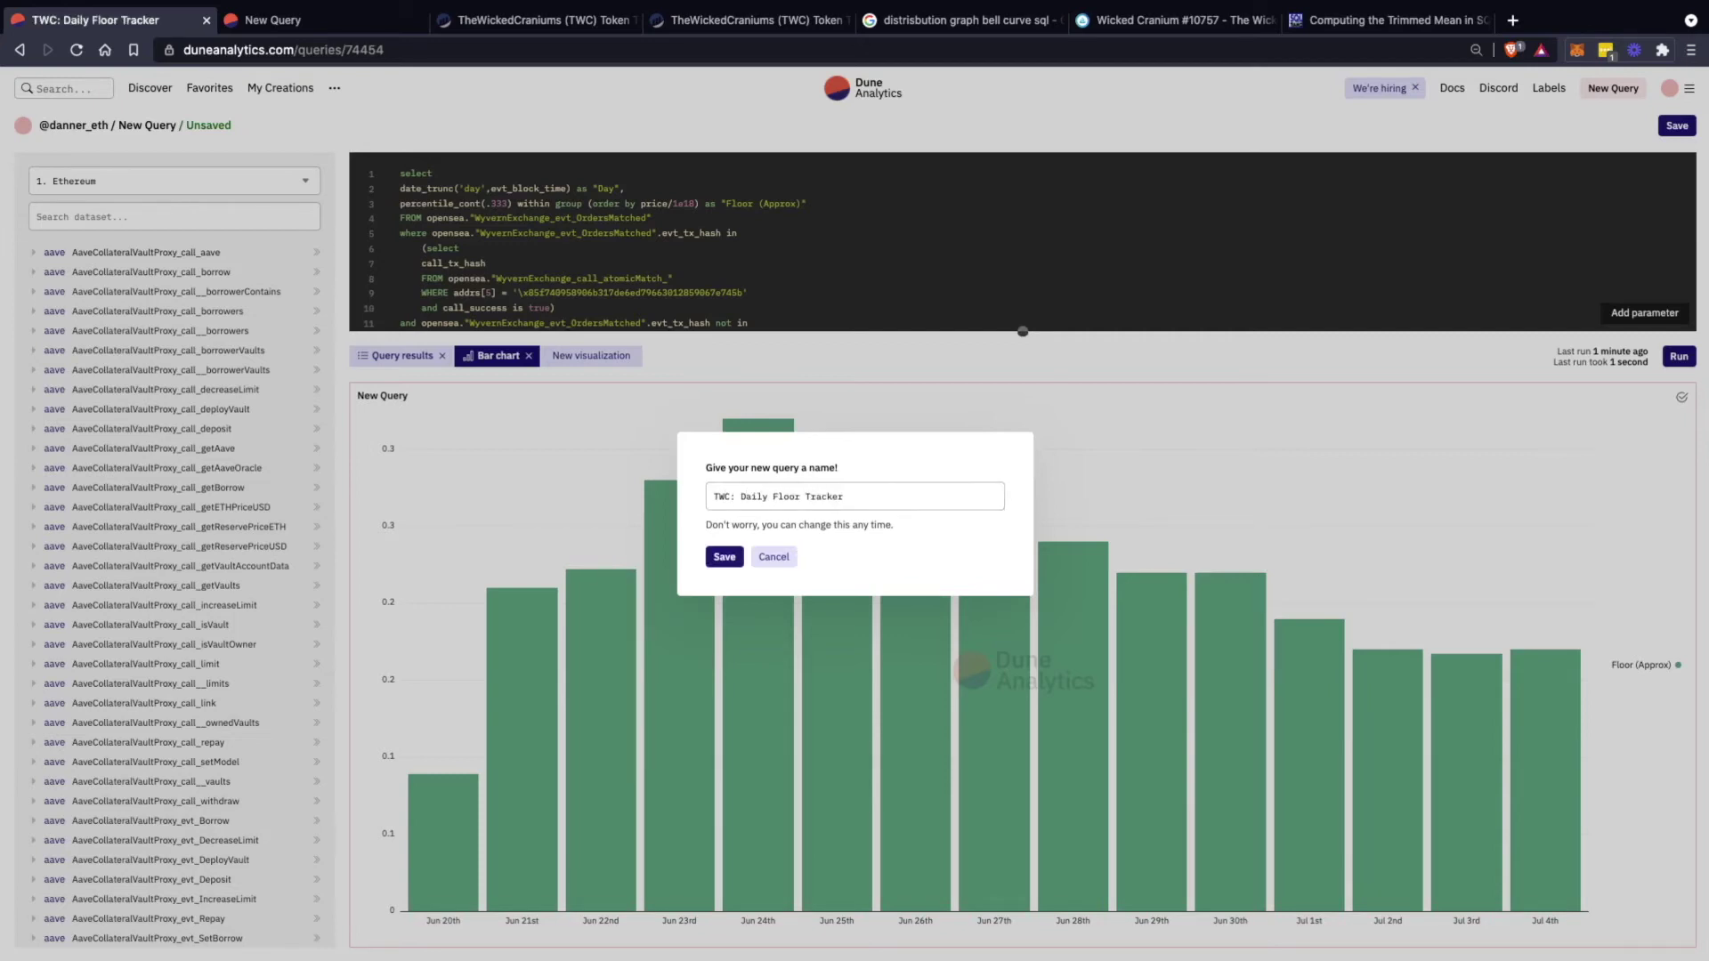
pyautogui.press('Return')
# Open the list of dashboards available for the bar chart and close it without adding the chart
pyautogui.scroll(-5, 758, 569)
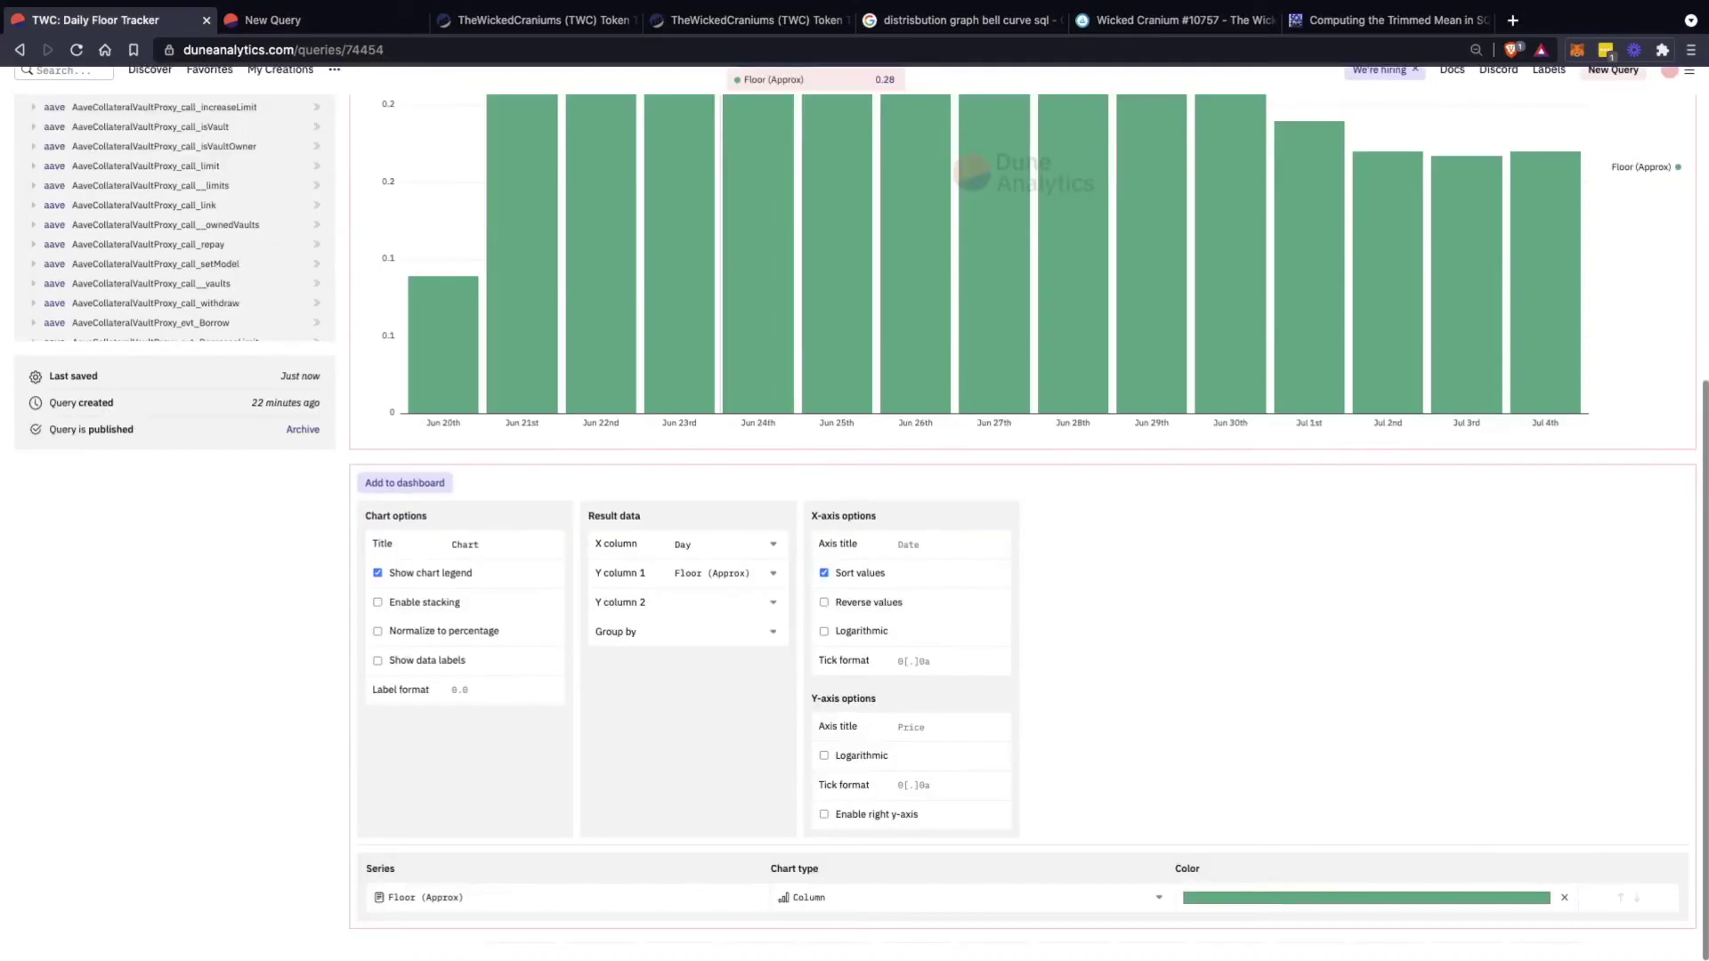
pyautogui.click(404, 501)
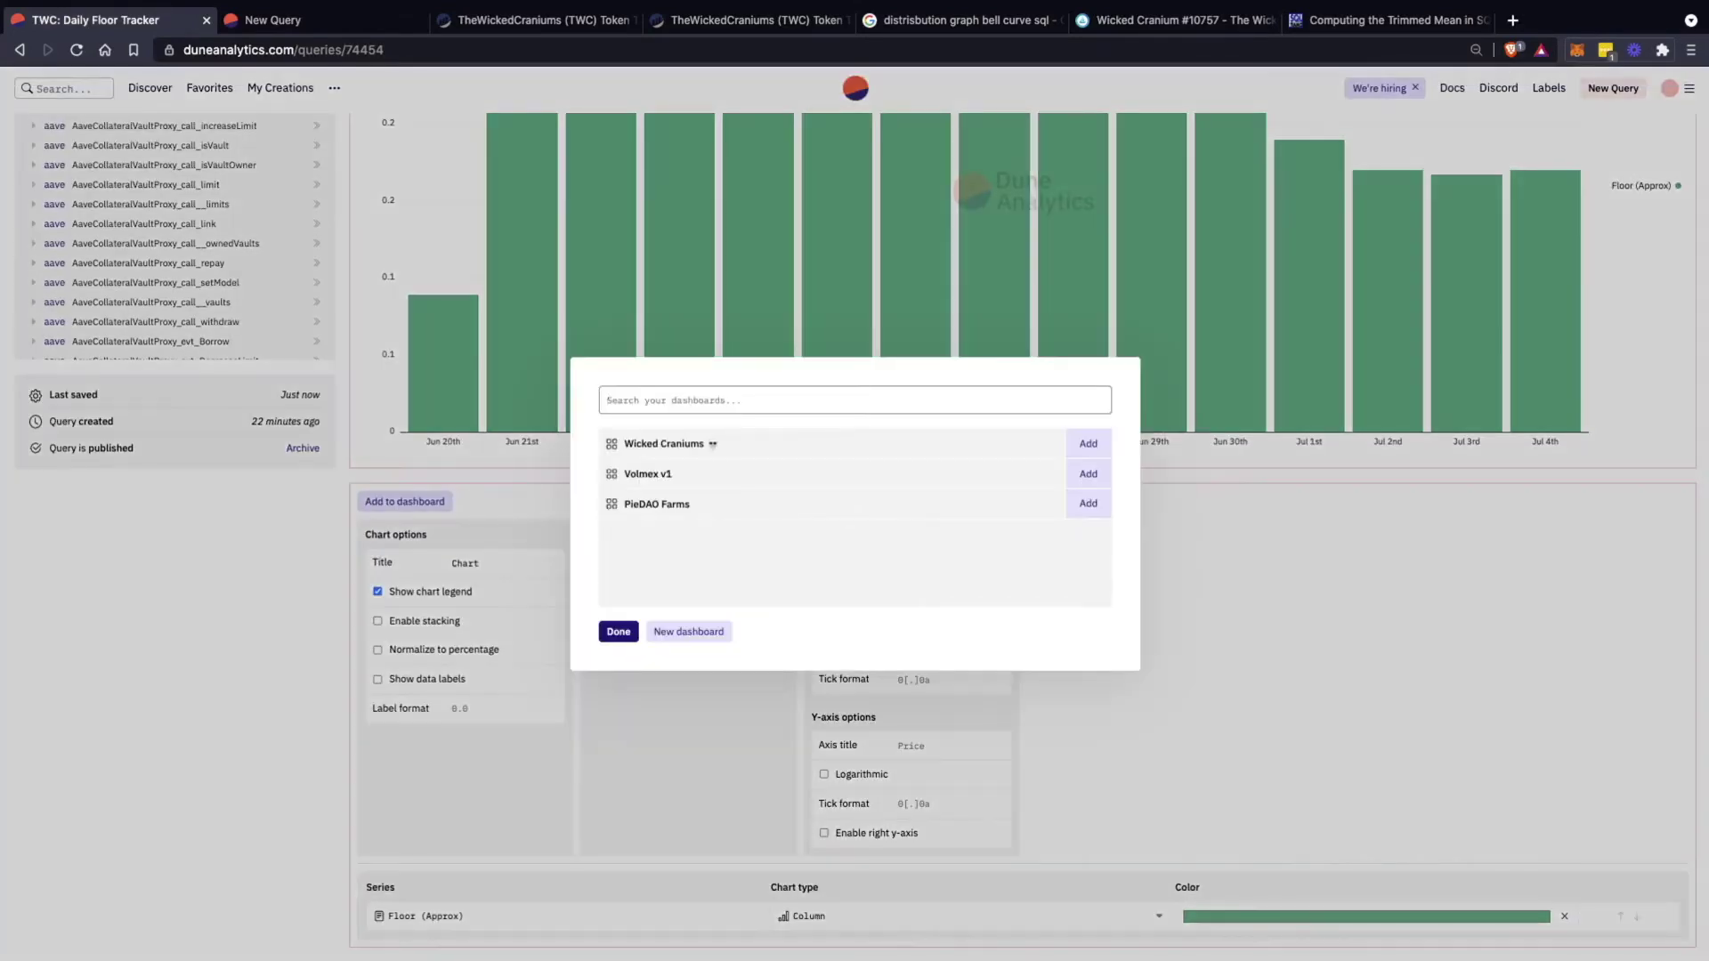
pyautogui.click(619, 632)
pyautogui.scroll(3, 694, 495)
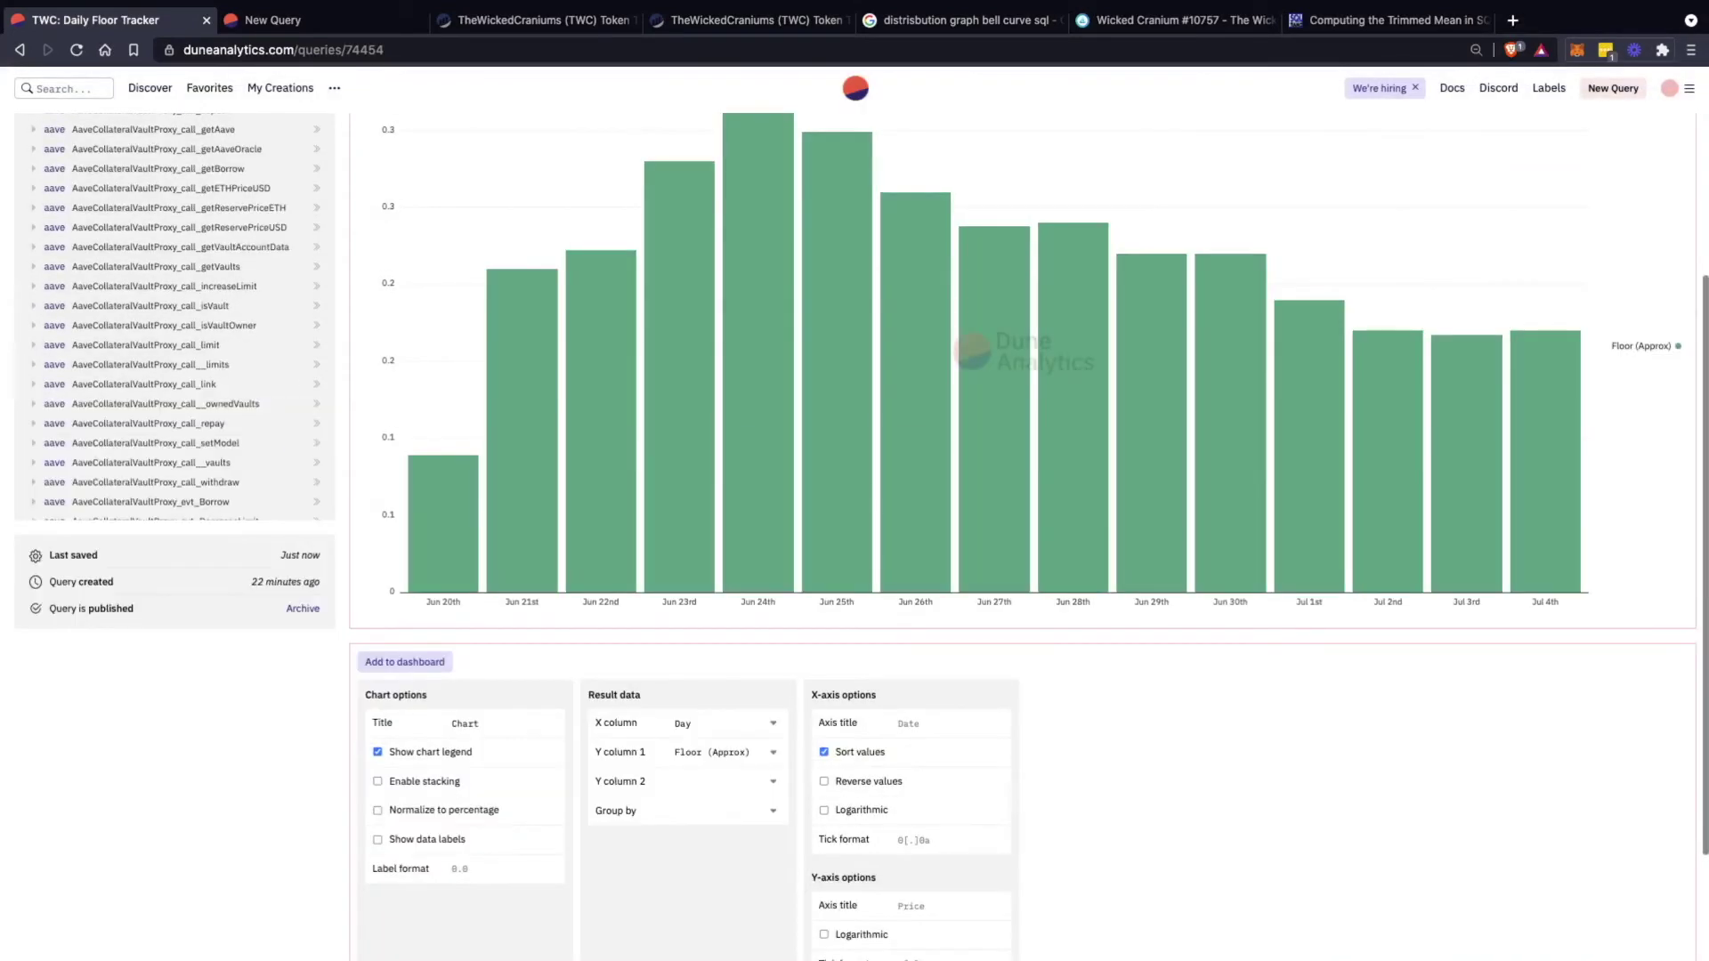
# Set the bar chart's Y-axis title to "ETH" and clear the chart title
pyautogui.scroll(-3, 427, 489)
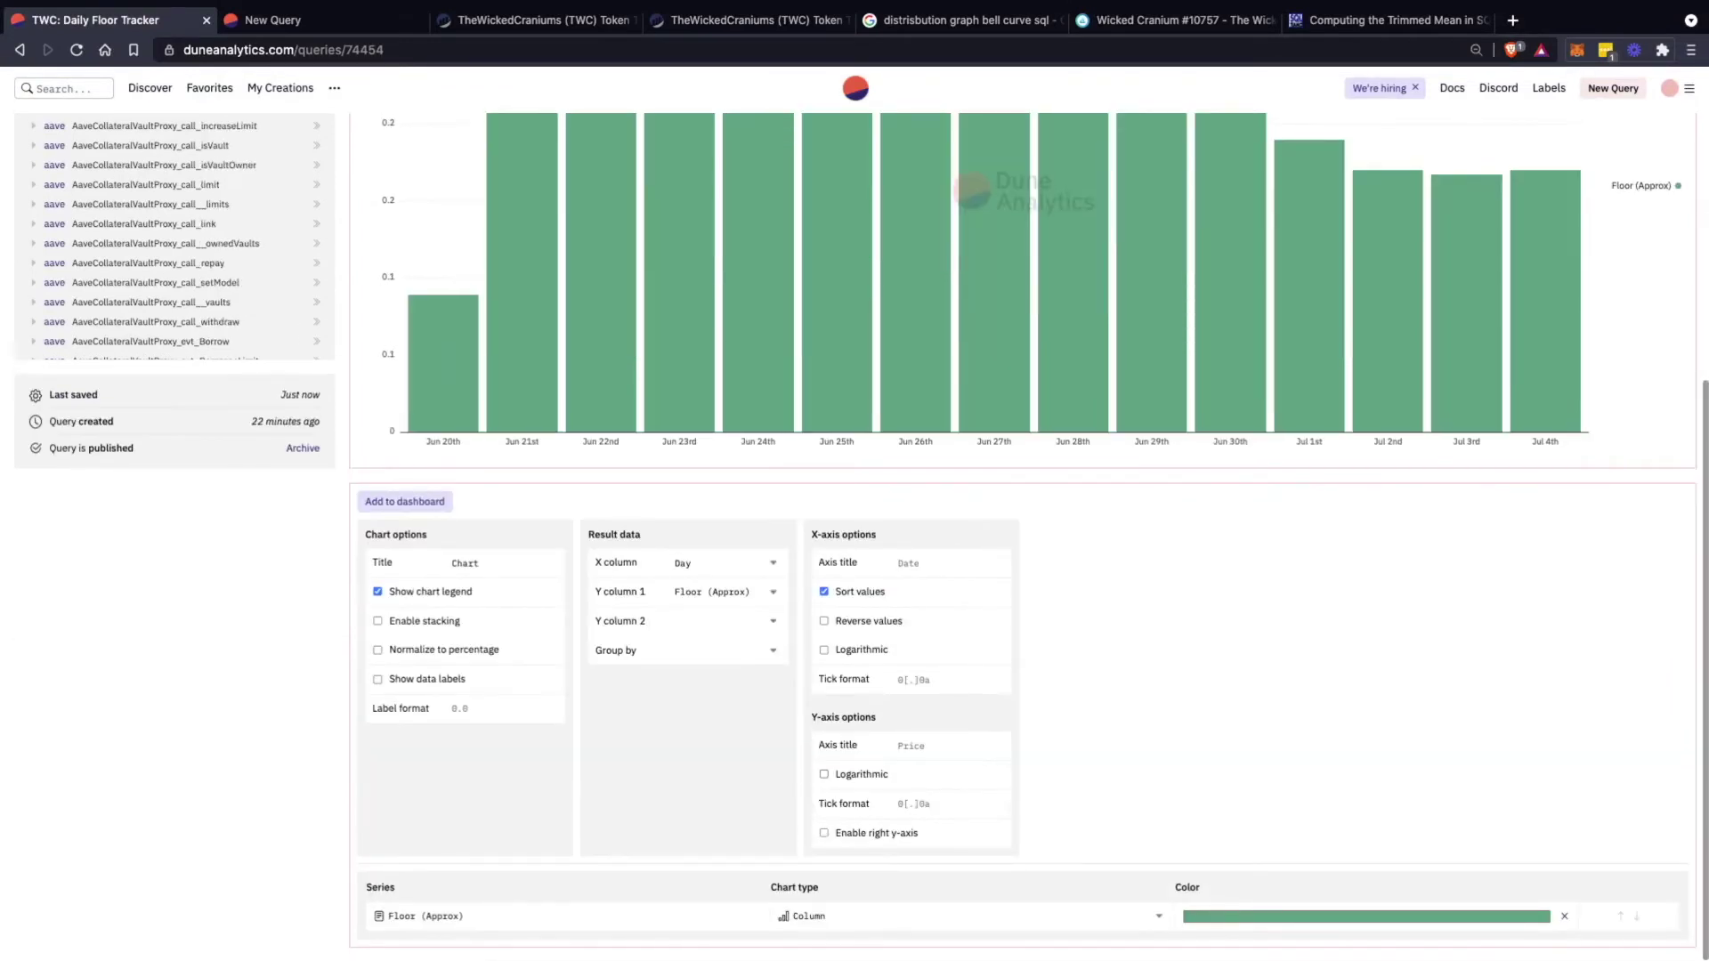
pyautogui.click(950, 746)
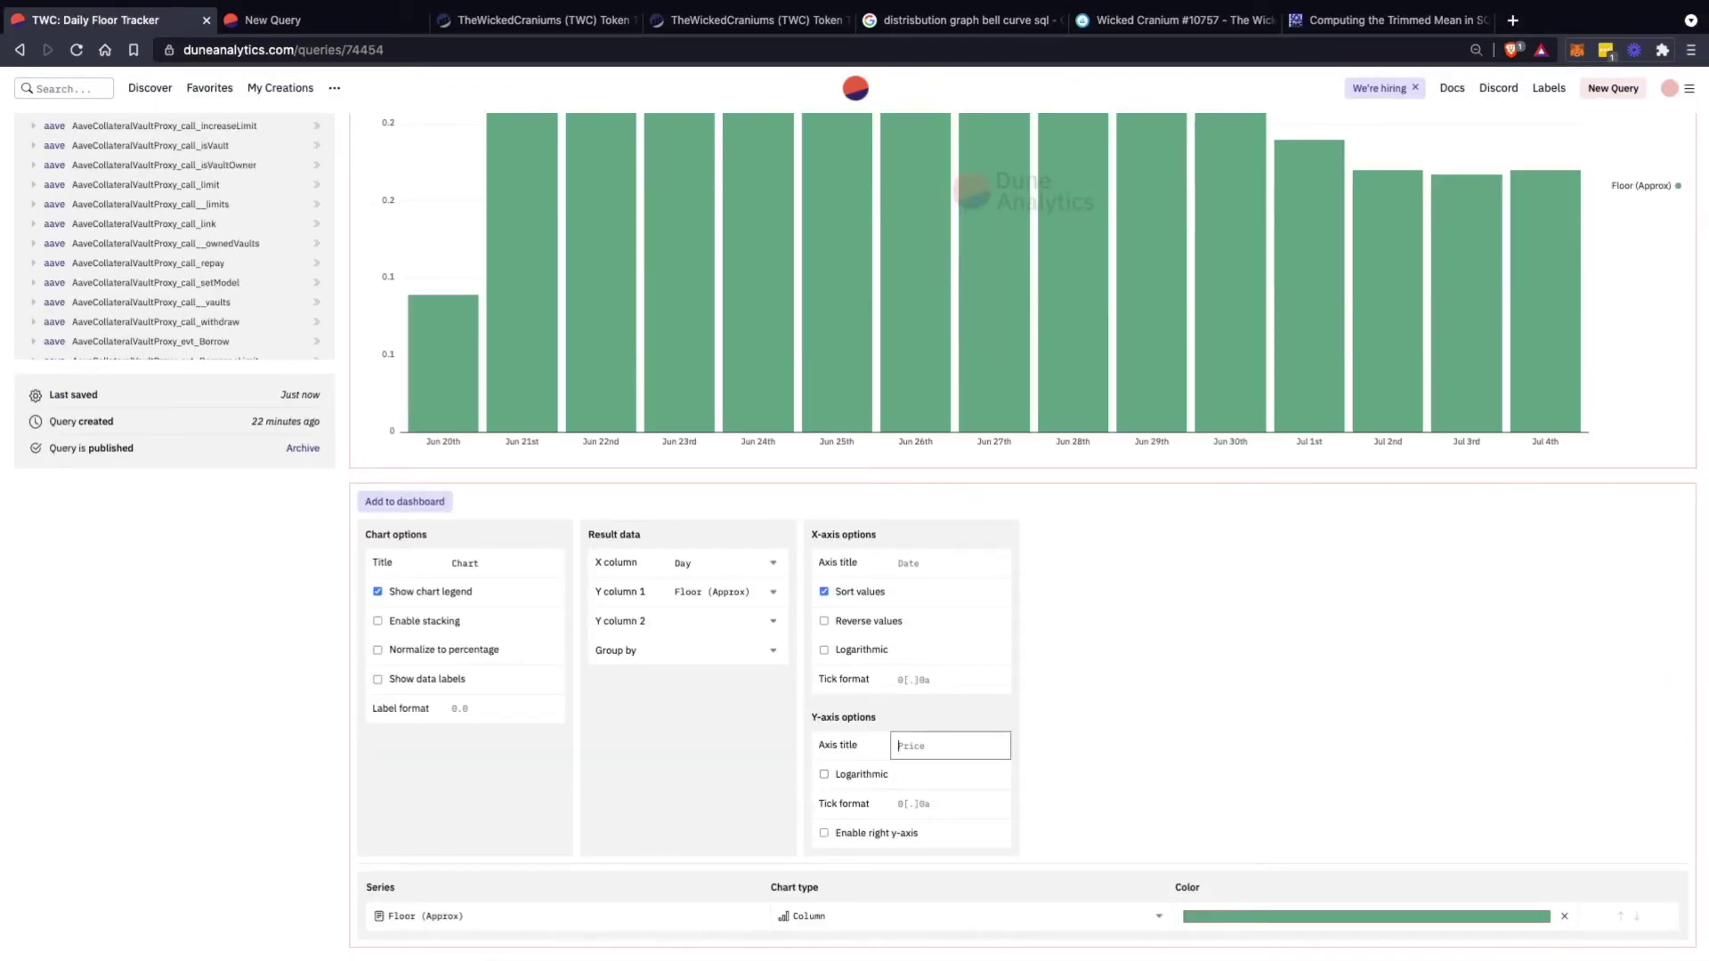
pyautogui.write('ETH')
pyautogui.scroll(5, 925, 427)
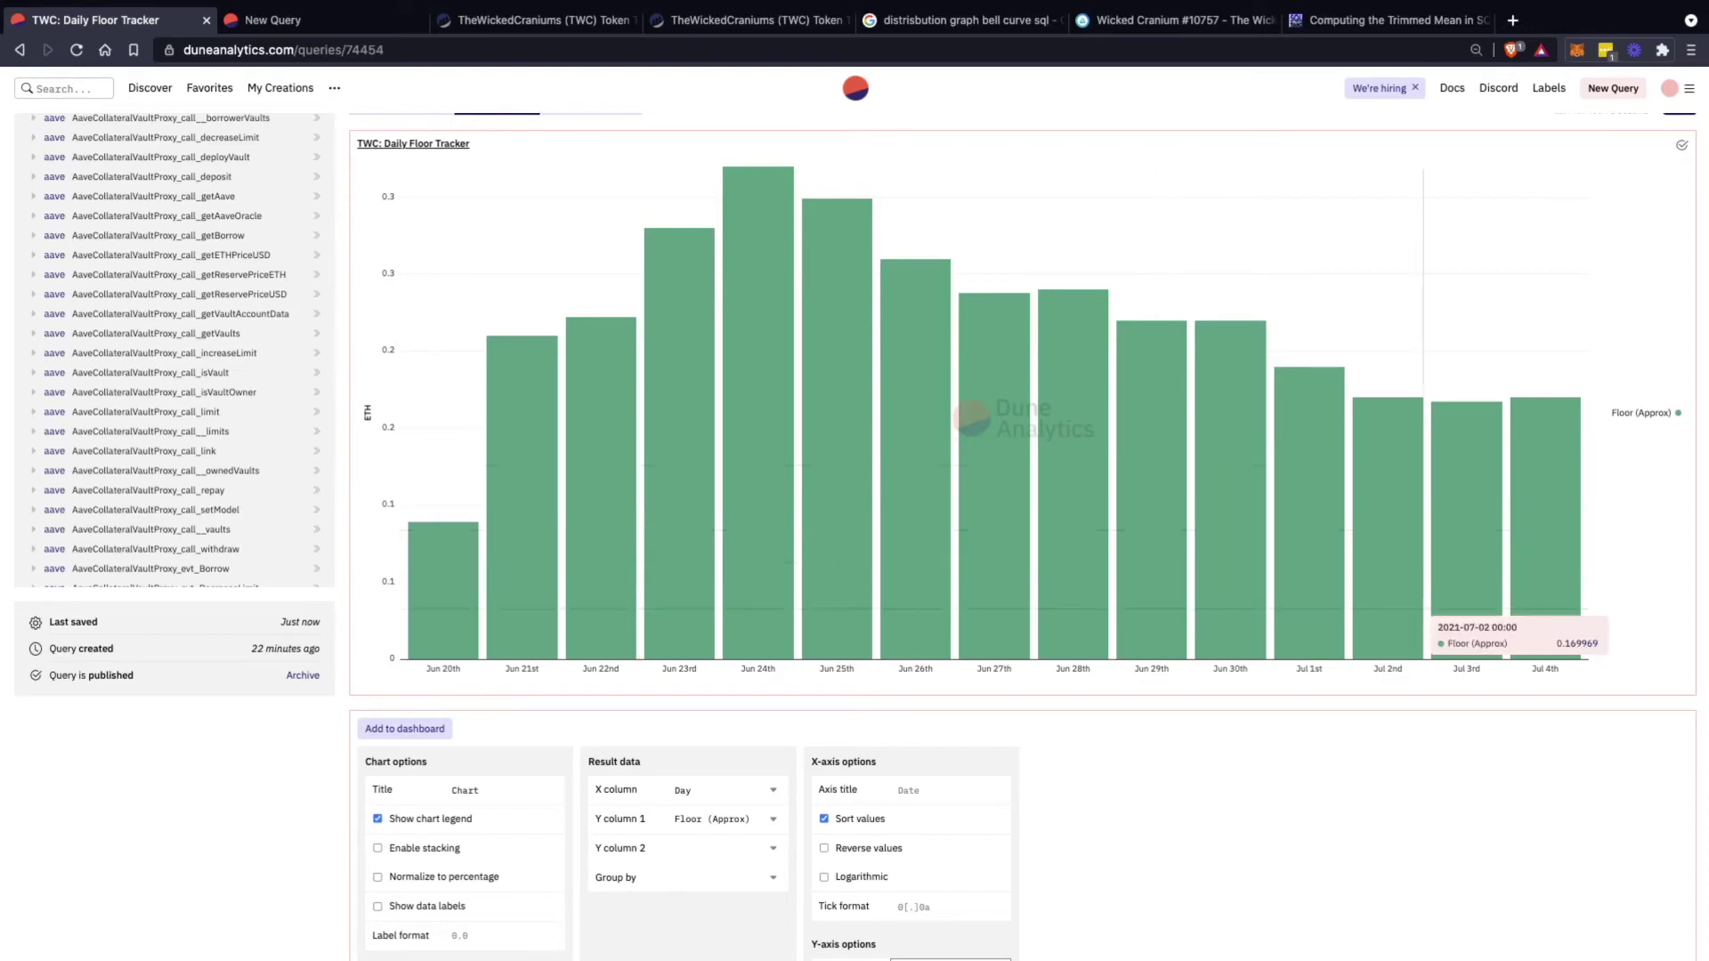
pyautogui.scroll(-1, 1022, 534)
pyautogui.doubleClick(465, 681)
pyautogui.press('BackSpace')
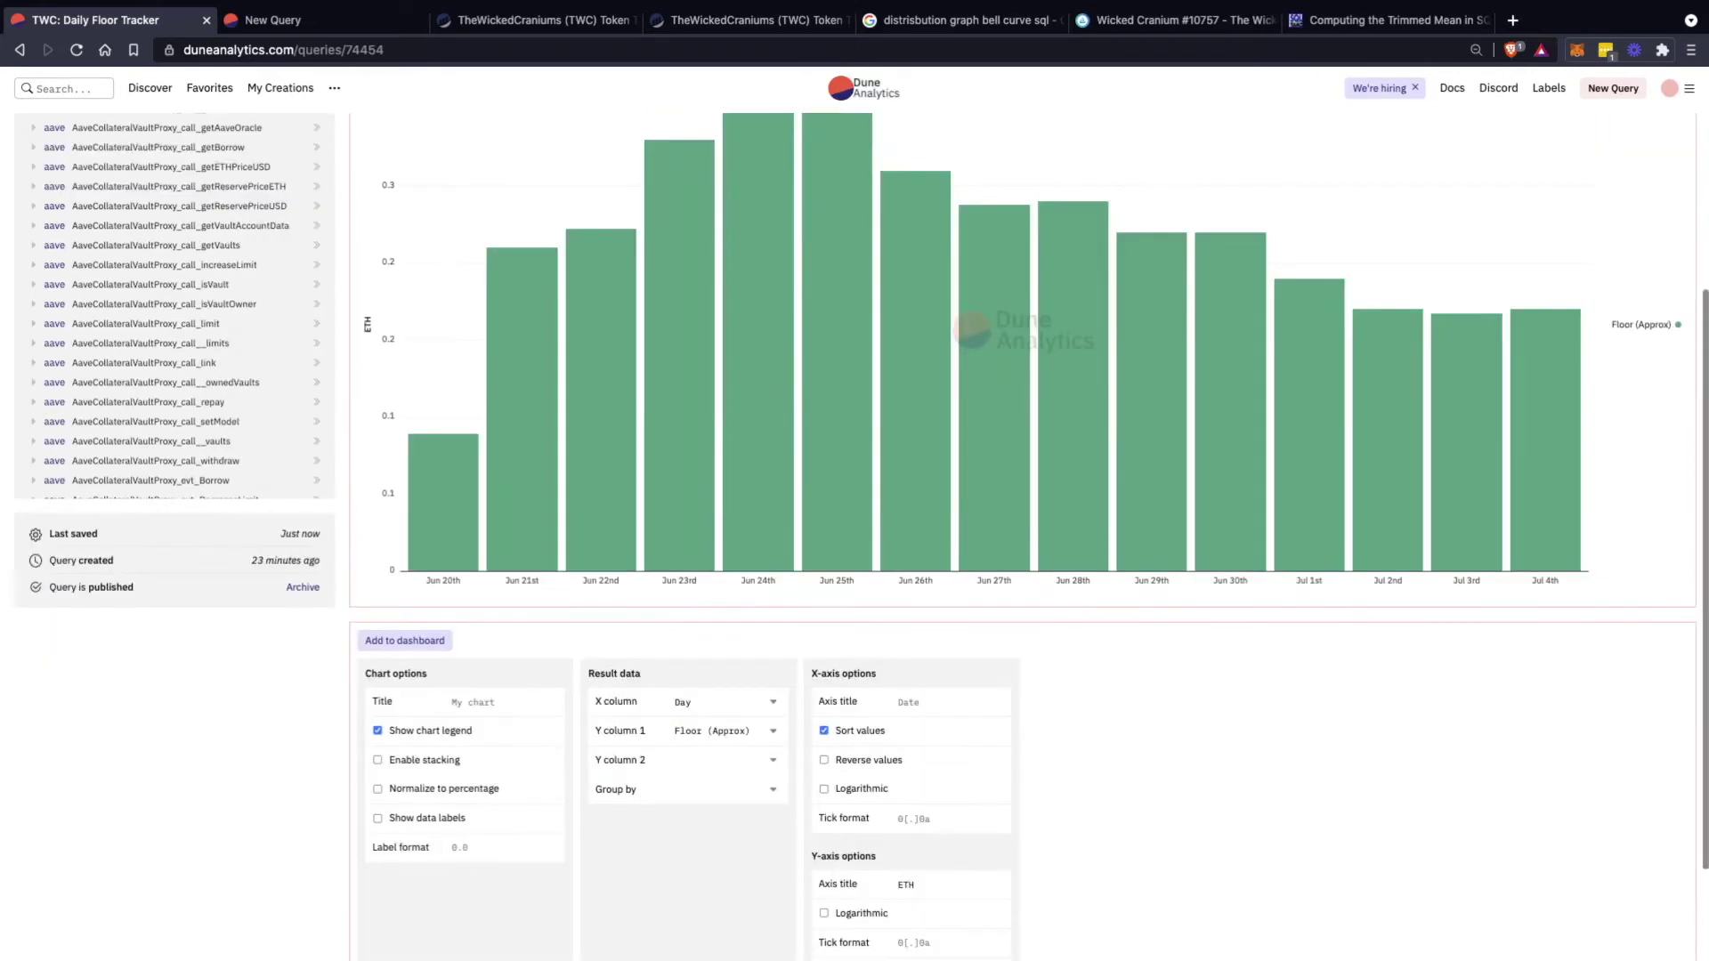
# Open the list of dashboards for the edited chart and close it without adding the chart to any
pyautogui.scroll(-2, 1022, 534)
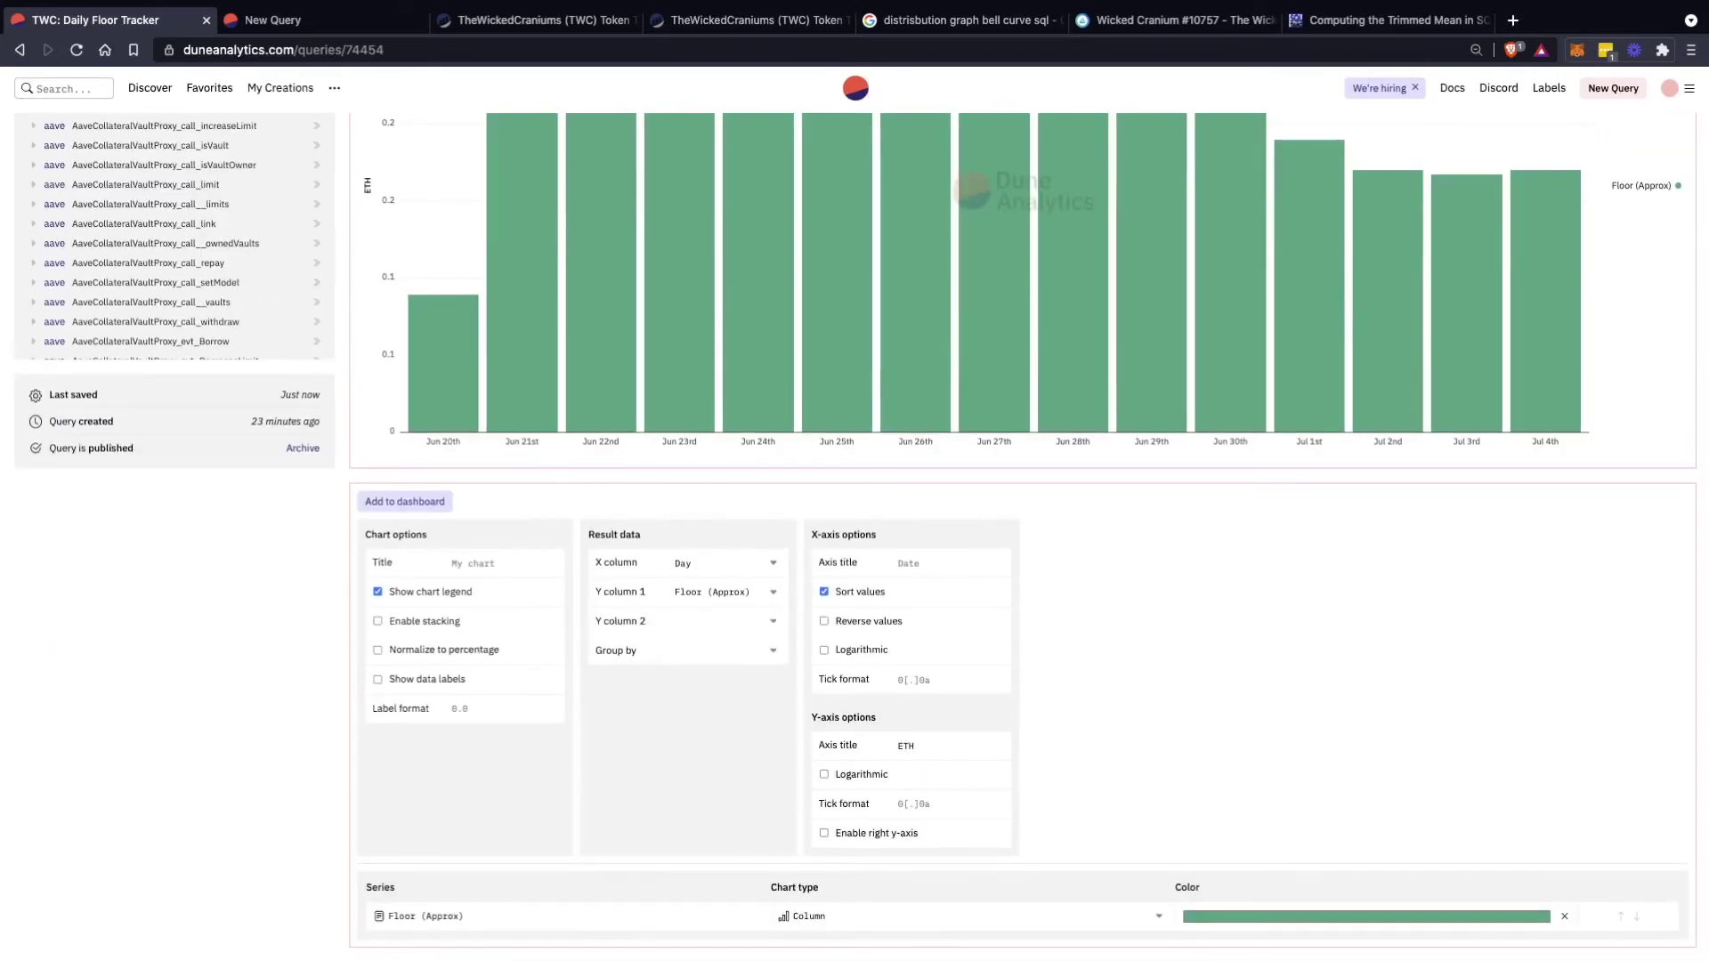
pyautogui.click(405, 501)
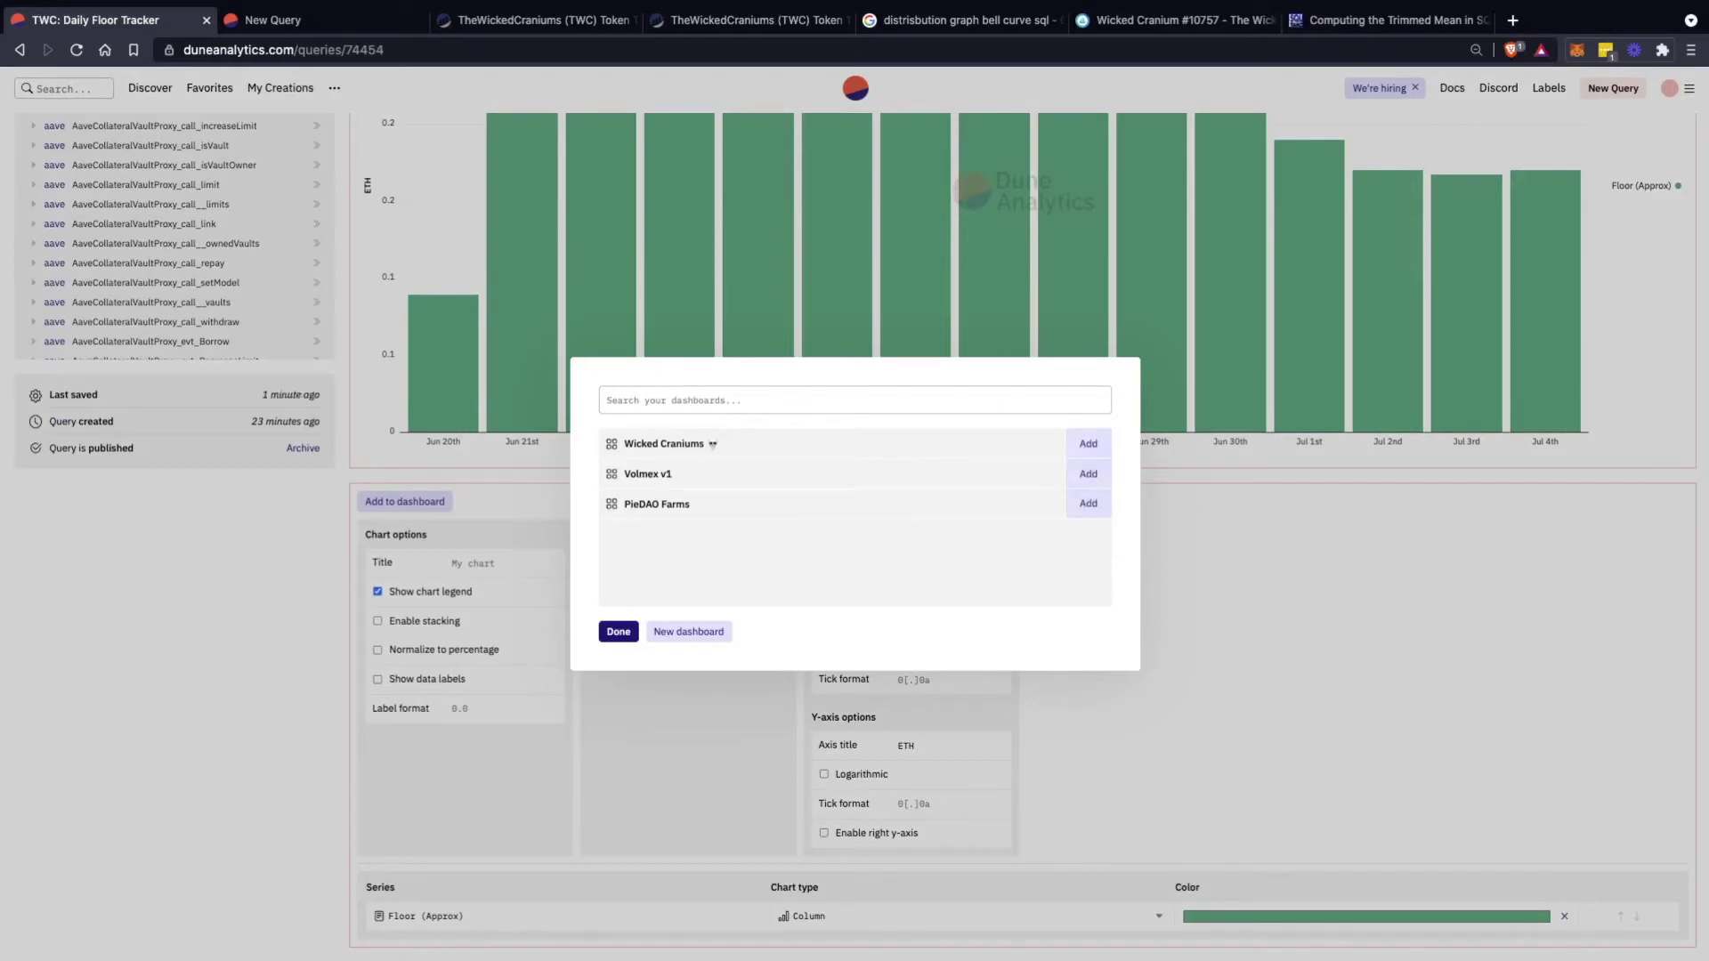
pyautogui.press('Escape')
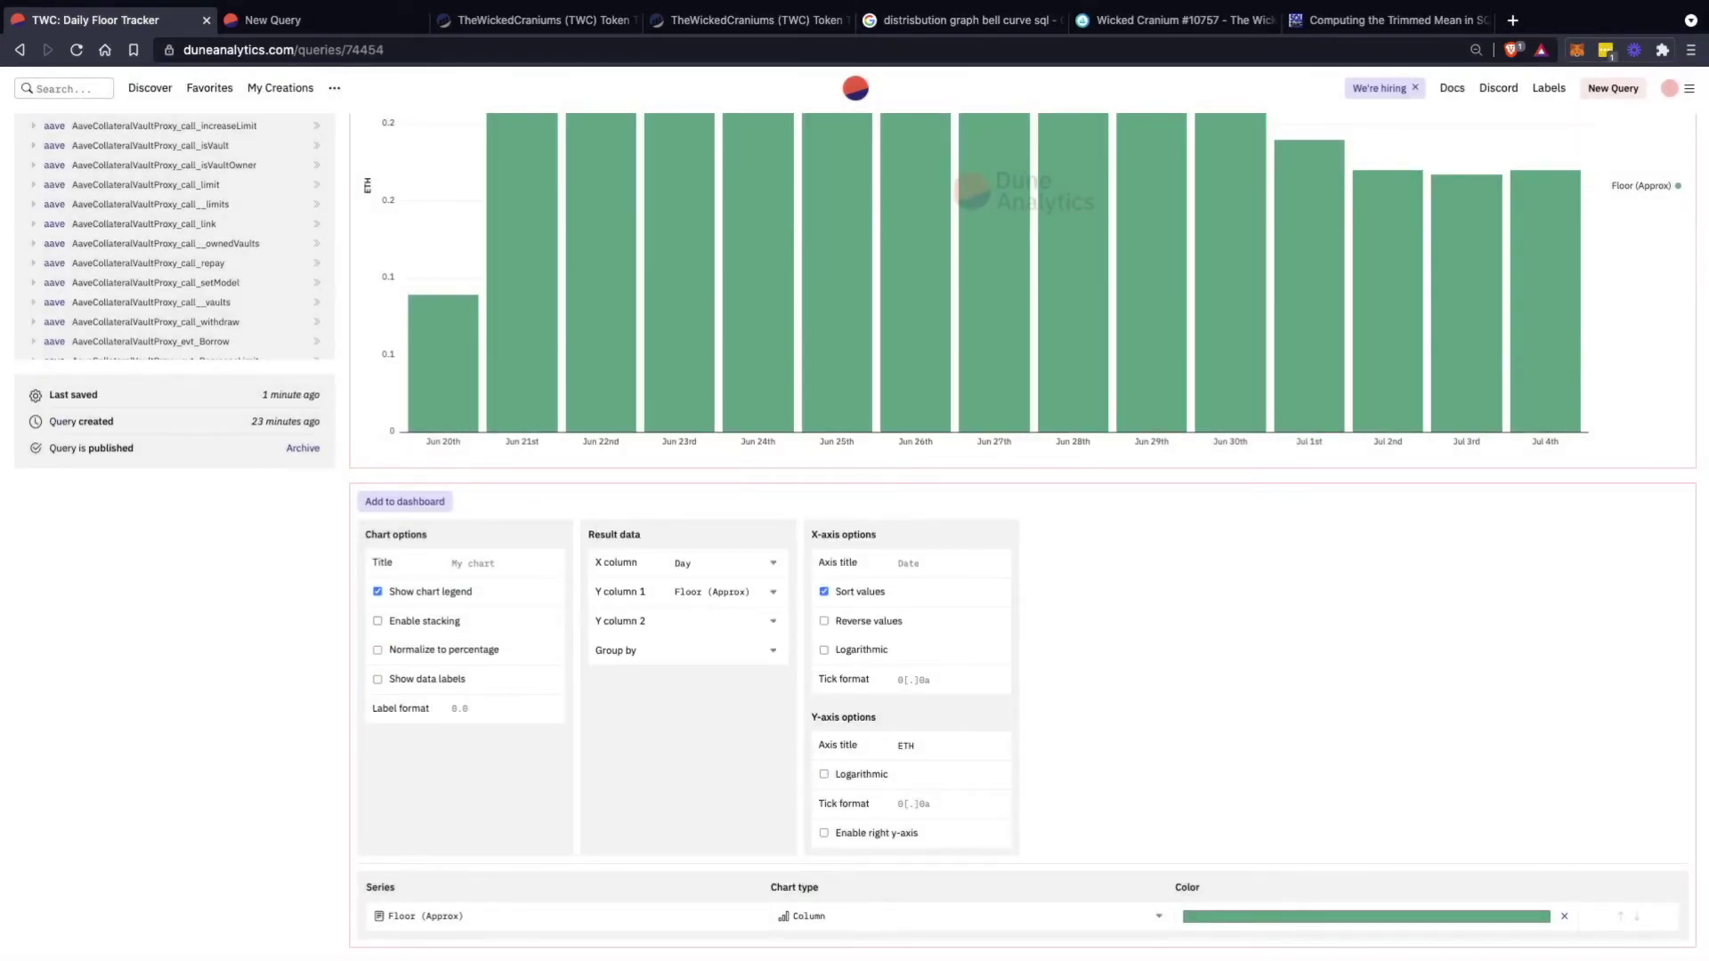
# Enlarge the SQL editor to show the whole query and fork the query
pyautogui.scroll(5, 1023, 534)
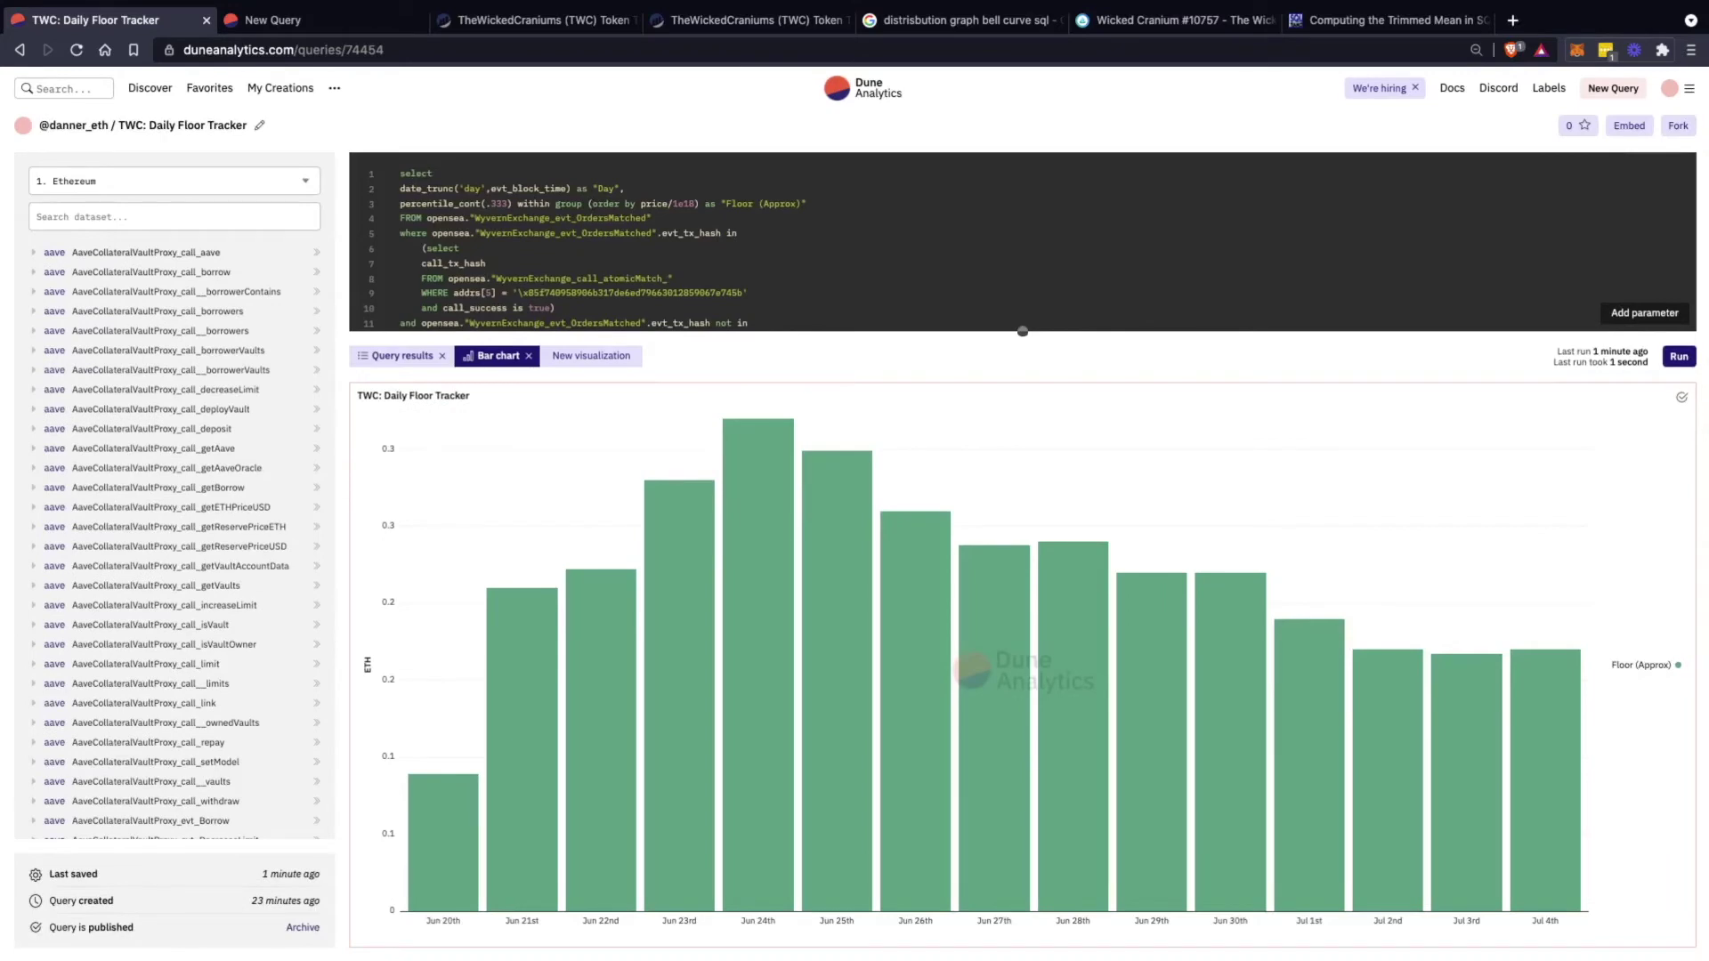
pyautogui.moveTo(1023, 331); pyautogui.dragTo(1023, 538)
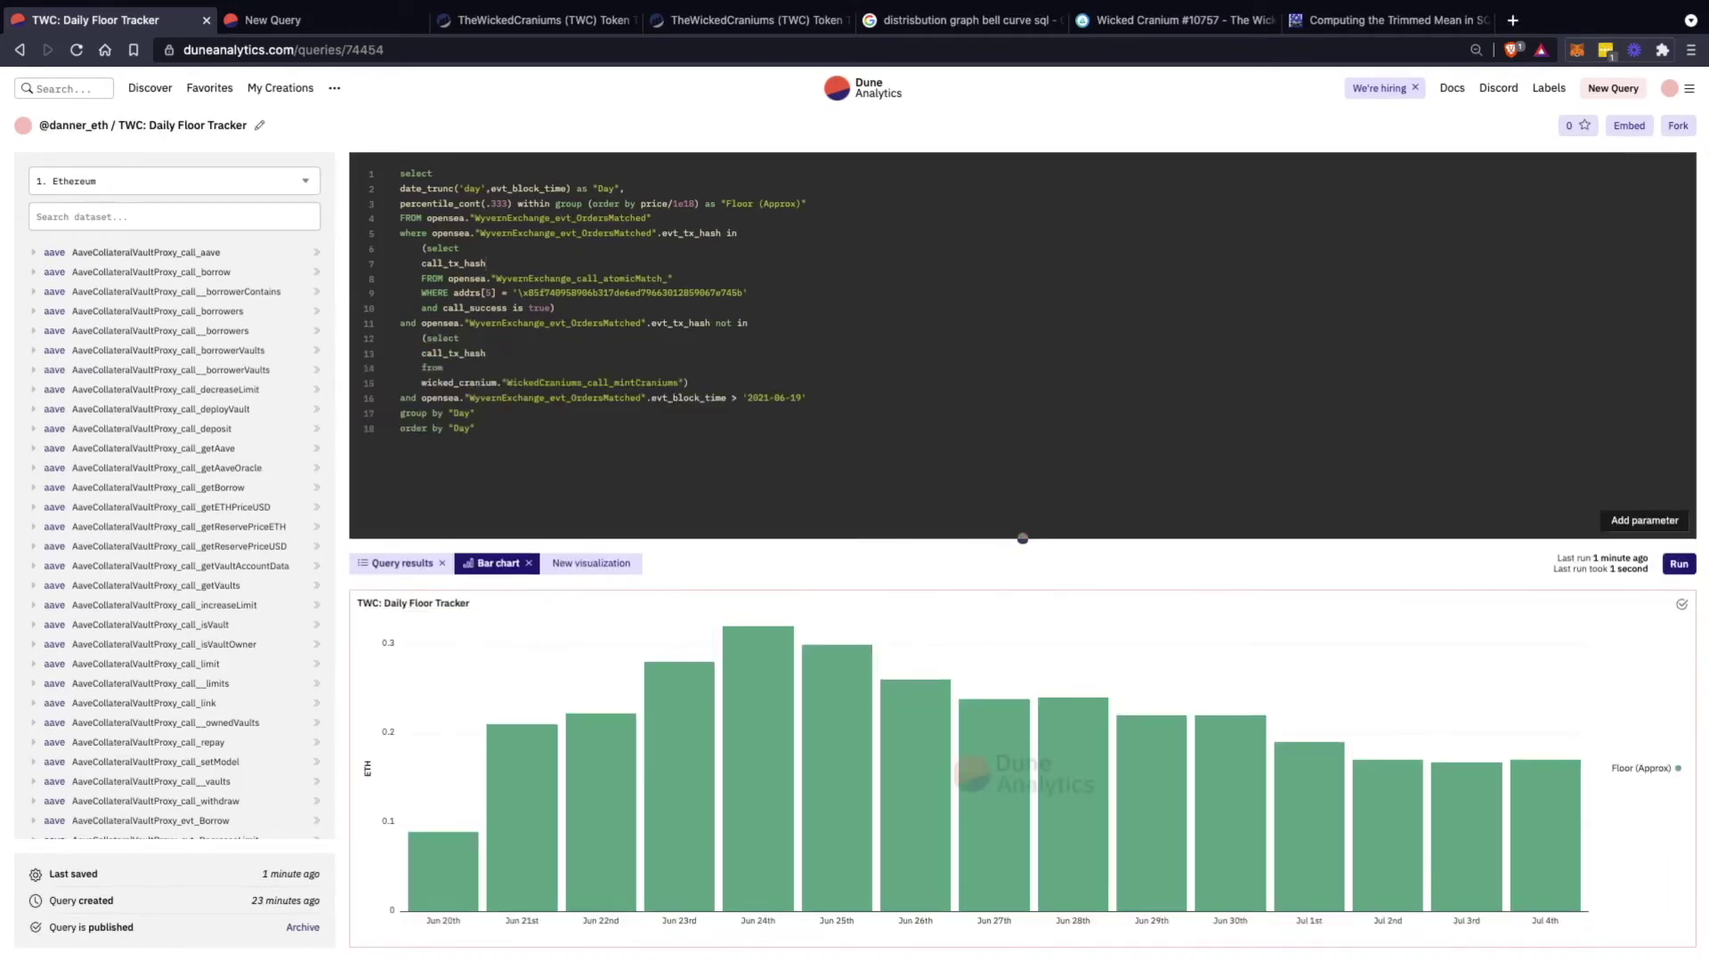
pyautogui.click(1677, 126)
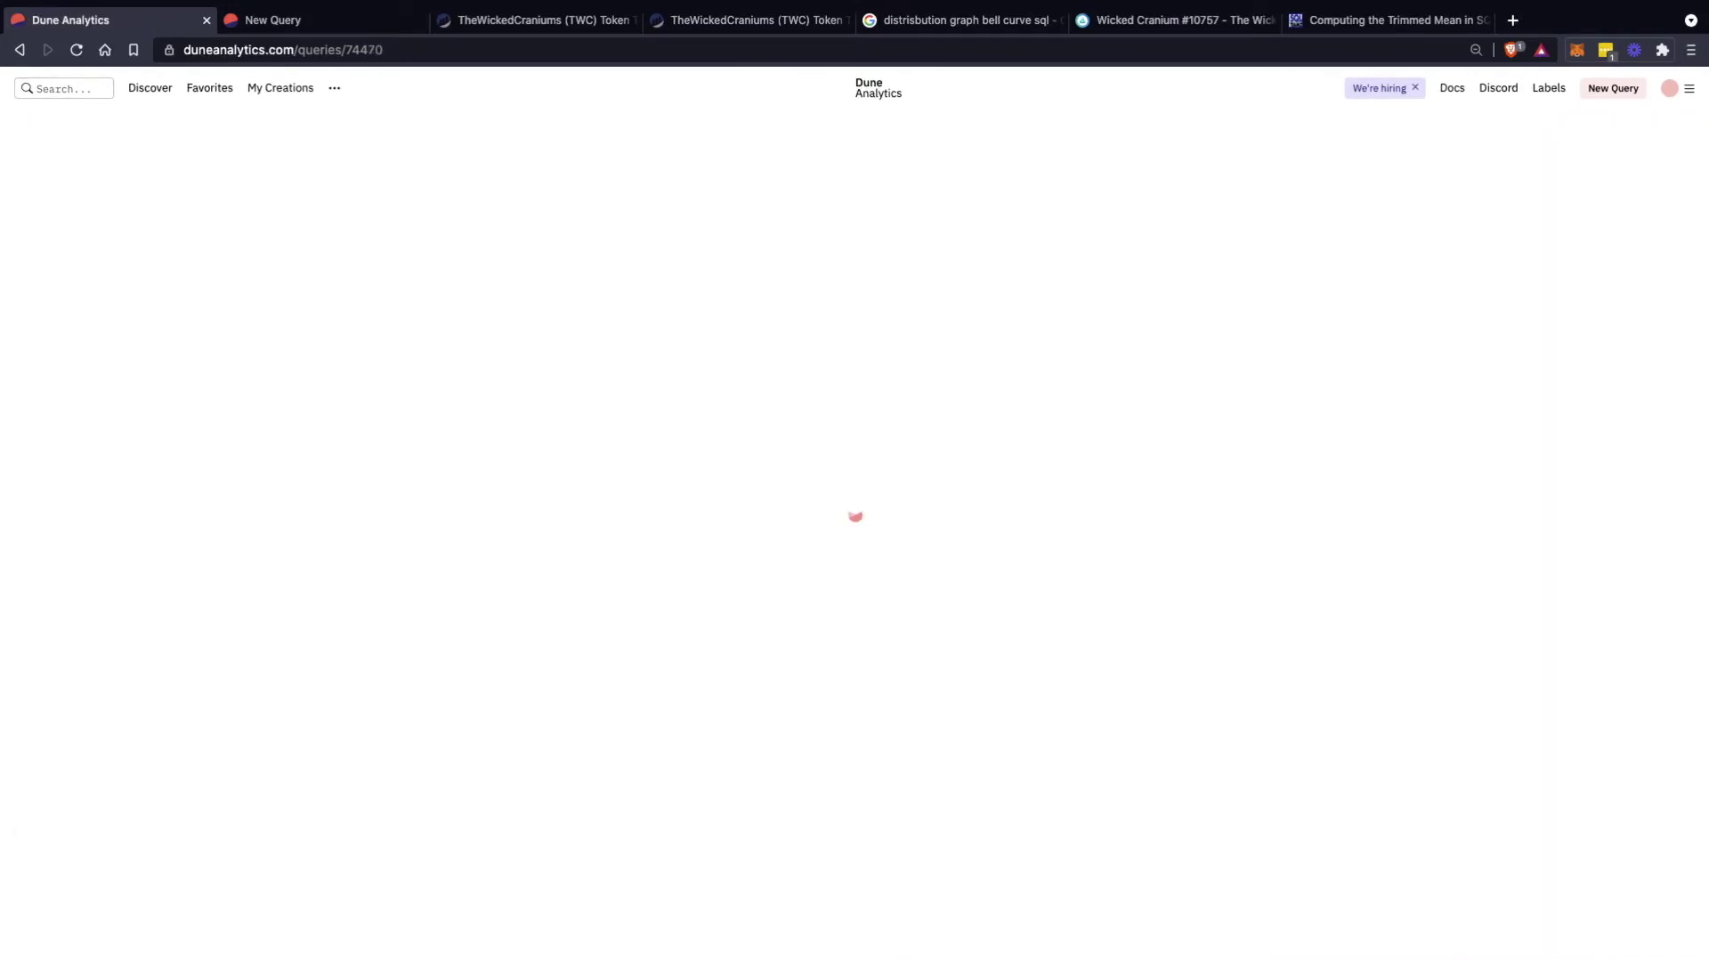
# Change date_trunc to 'hour', rename the "Day" alias to "Hour" in the select, group by and order by lines, and run the query
pyautogui.doubleClick(461, 188)
pyautogui.write('hour')
pyautogui.doubleClick(598, 189)
pyautogui.write('Hour')
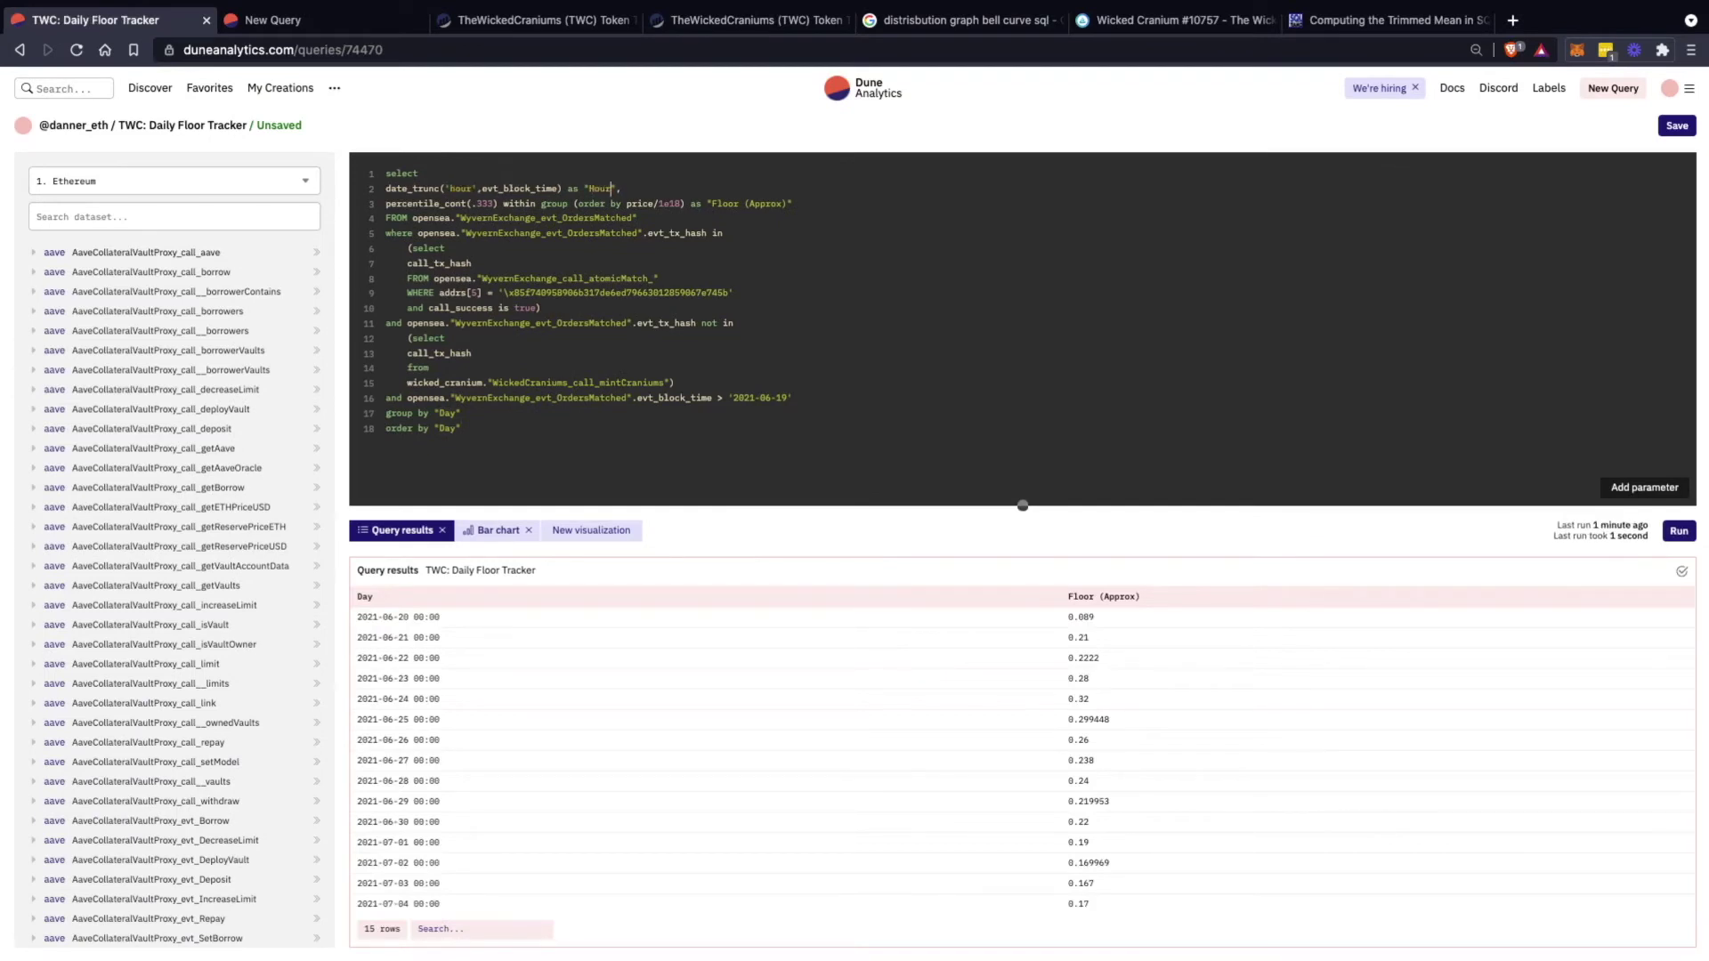
pyautogui.doubleClick(447, 414)
pyautogui.write('Hour')
pyautogui.doubleClick(447, 429)
pyautogui.write('Hour')
pyautogui.hotkey('ctrl', 'Return')
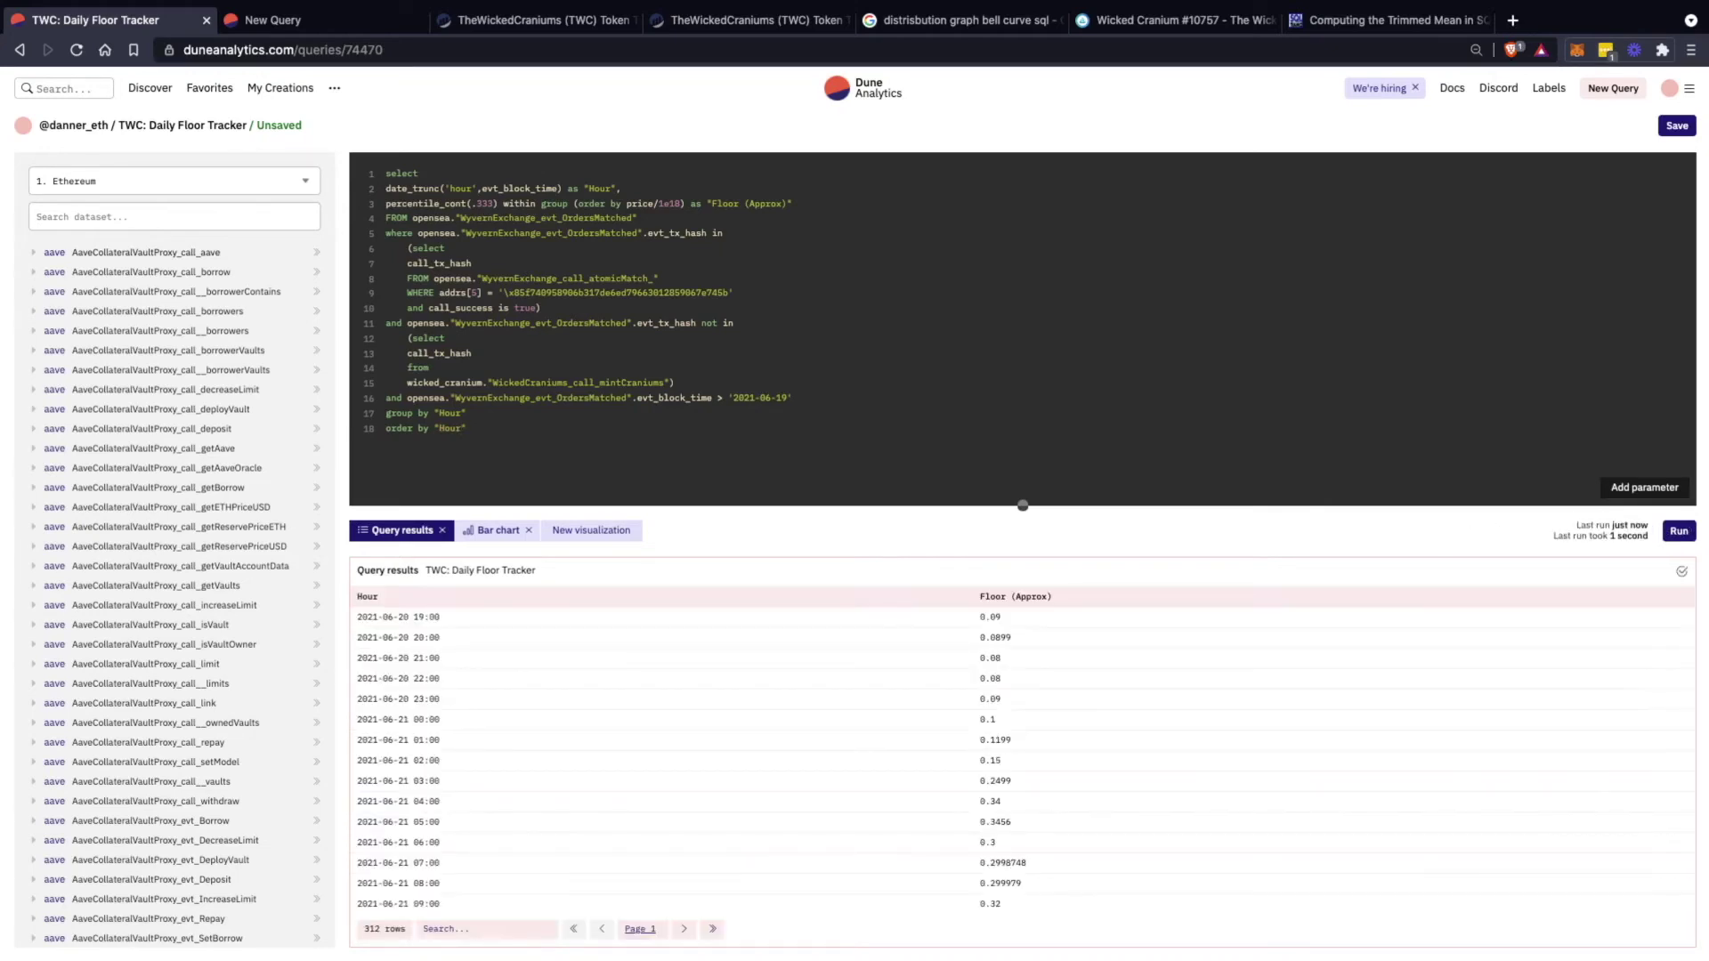
# Shrink the SQL editor, set the bar chart's X column to Hour, and review the hourly chart
pyautogui.moveTo(1023, 505); pyautogui.dragTo(1023, 259)
pyautogui.click(496, 284)
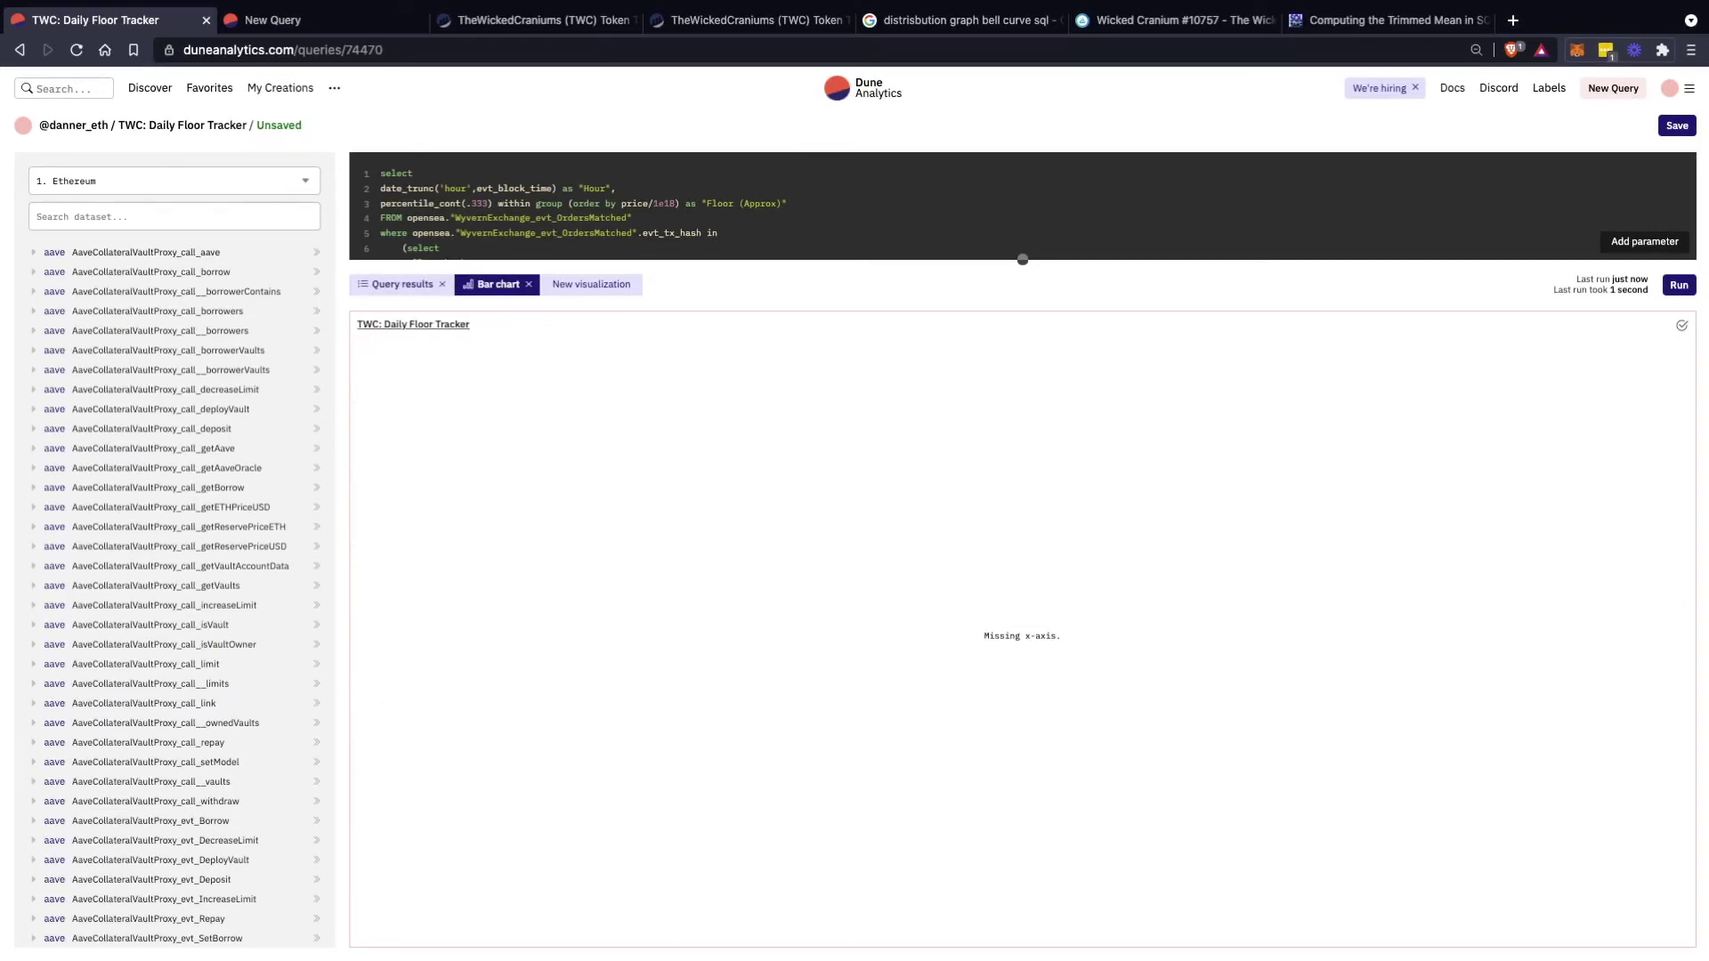
pyautogui.scroll(-4, 1023, 534)
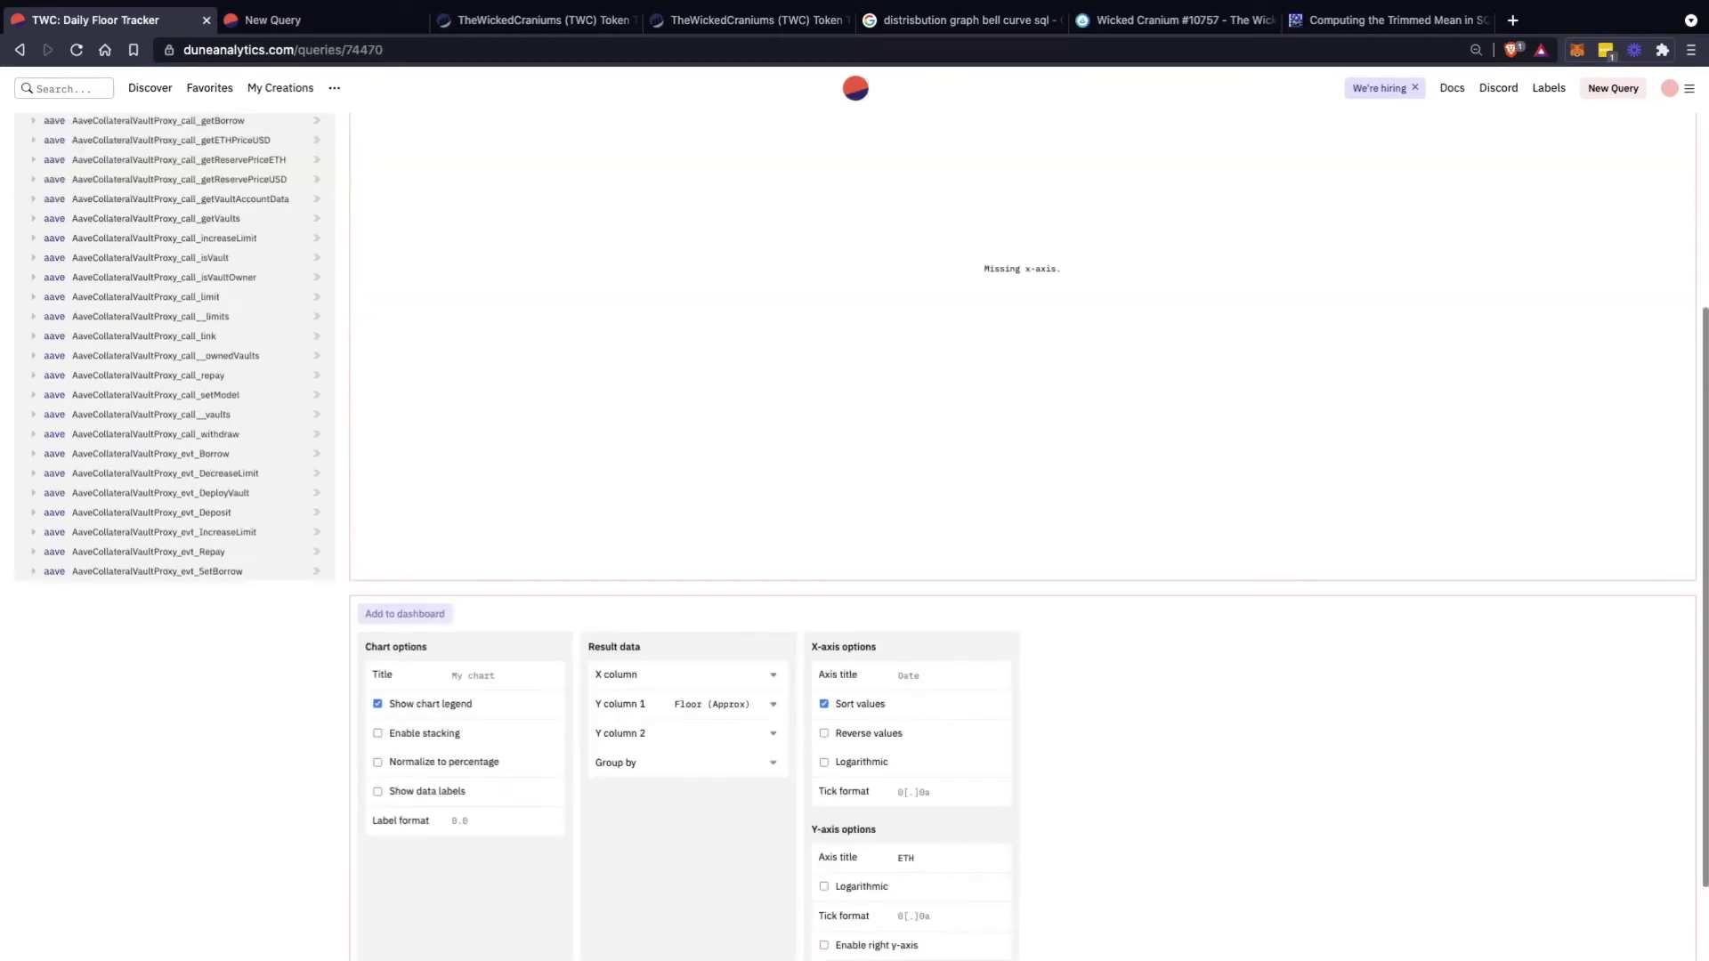
pyautogui.click(712, 694)
pyautogui.scroll(4, 1051, 906)
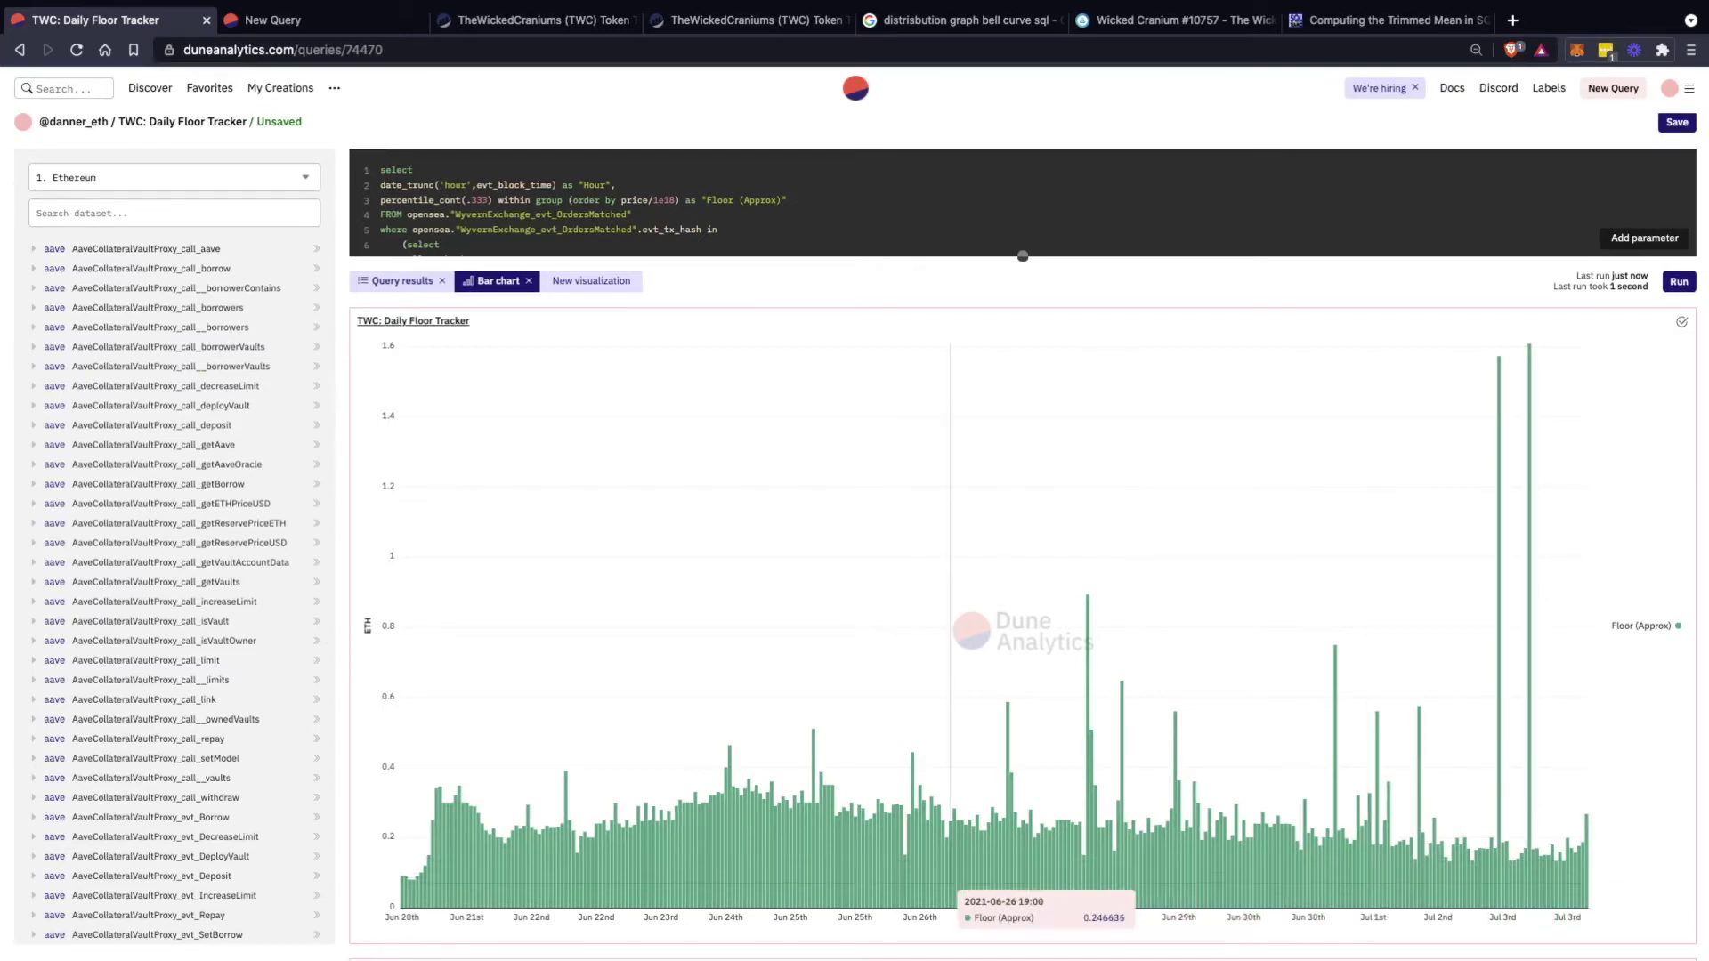
pyautogui.scroll(-5, 1023, 534)
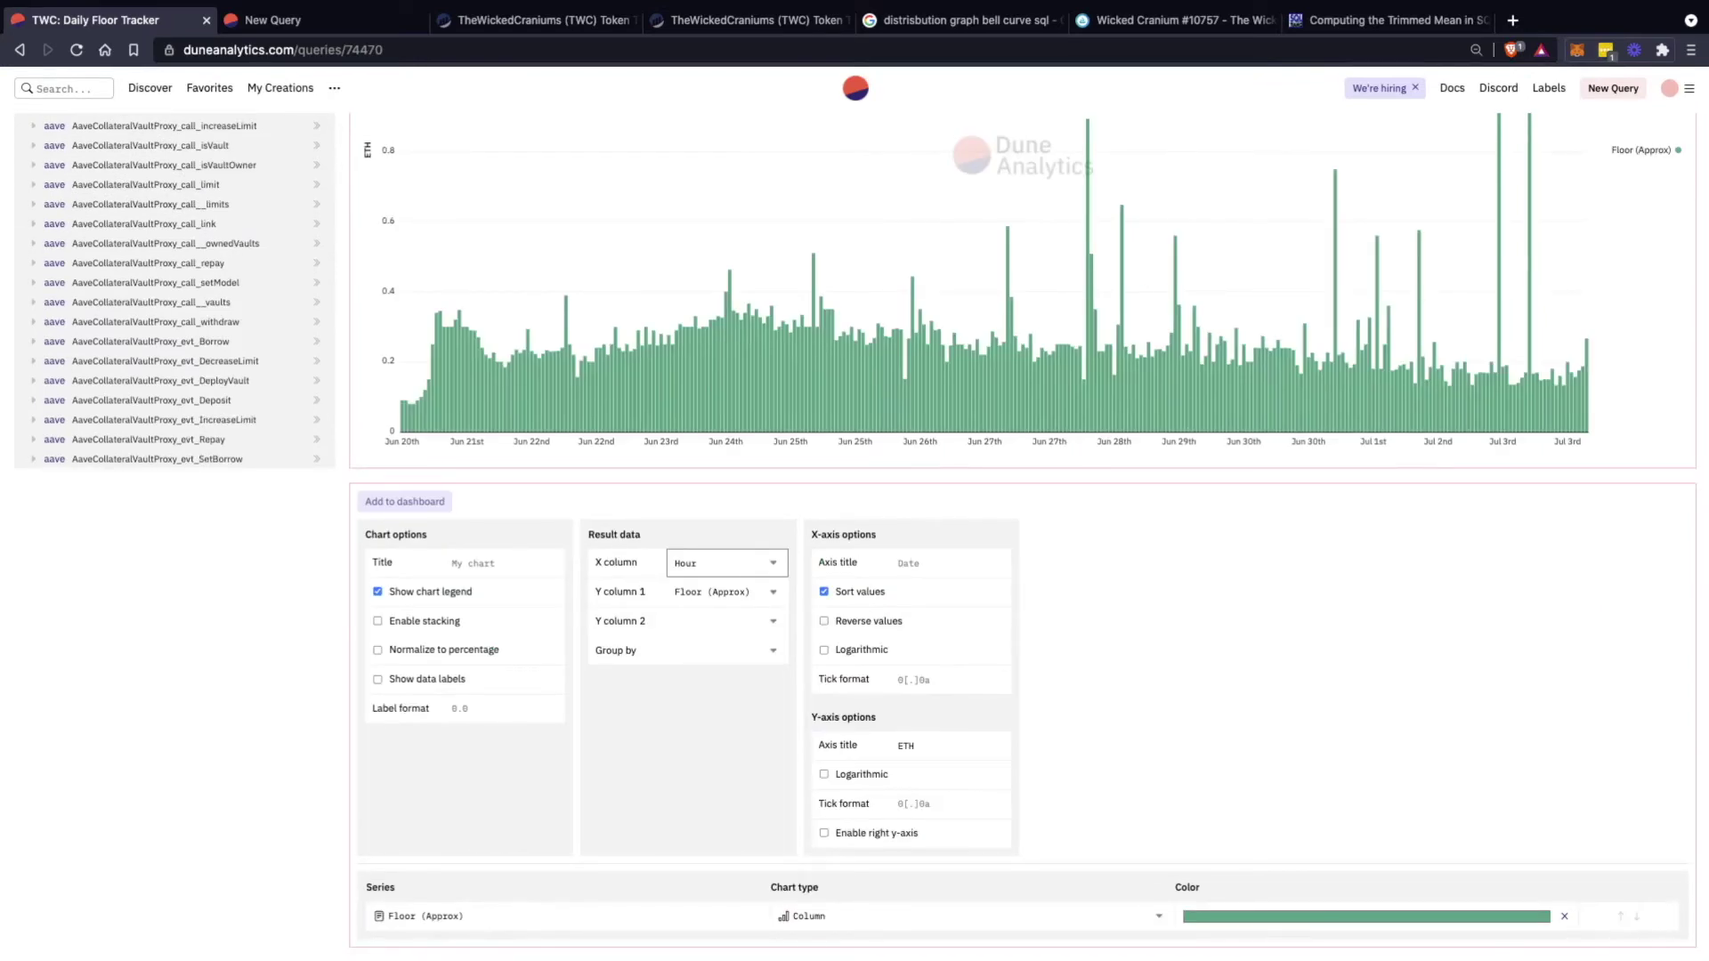
pyautogui.scroll(5, 1024, 534)
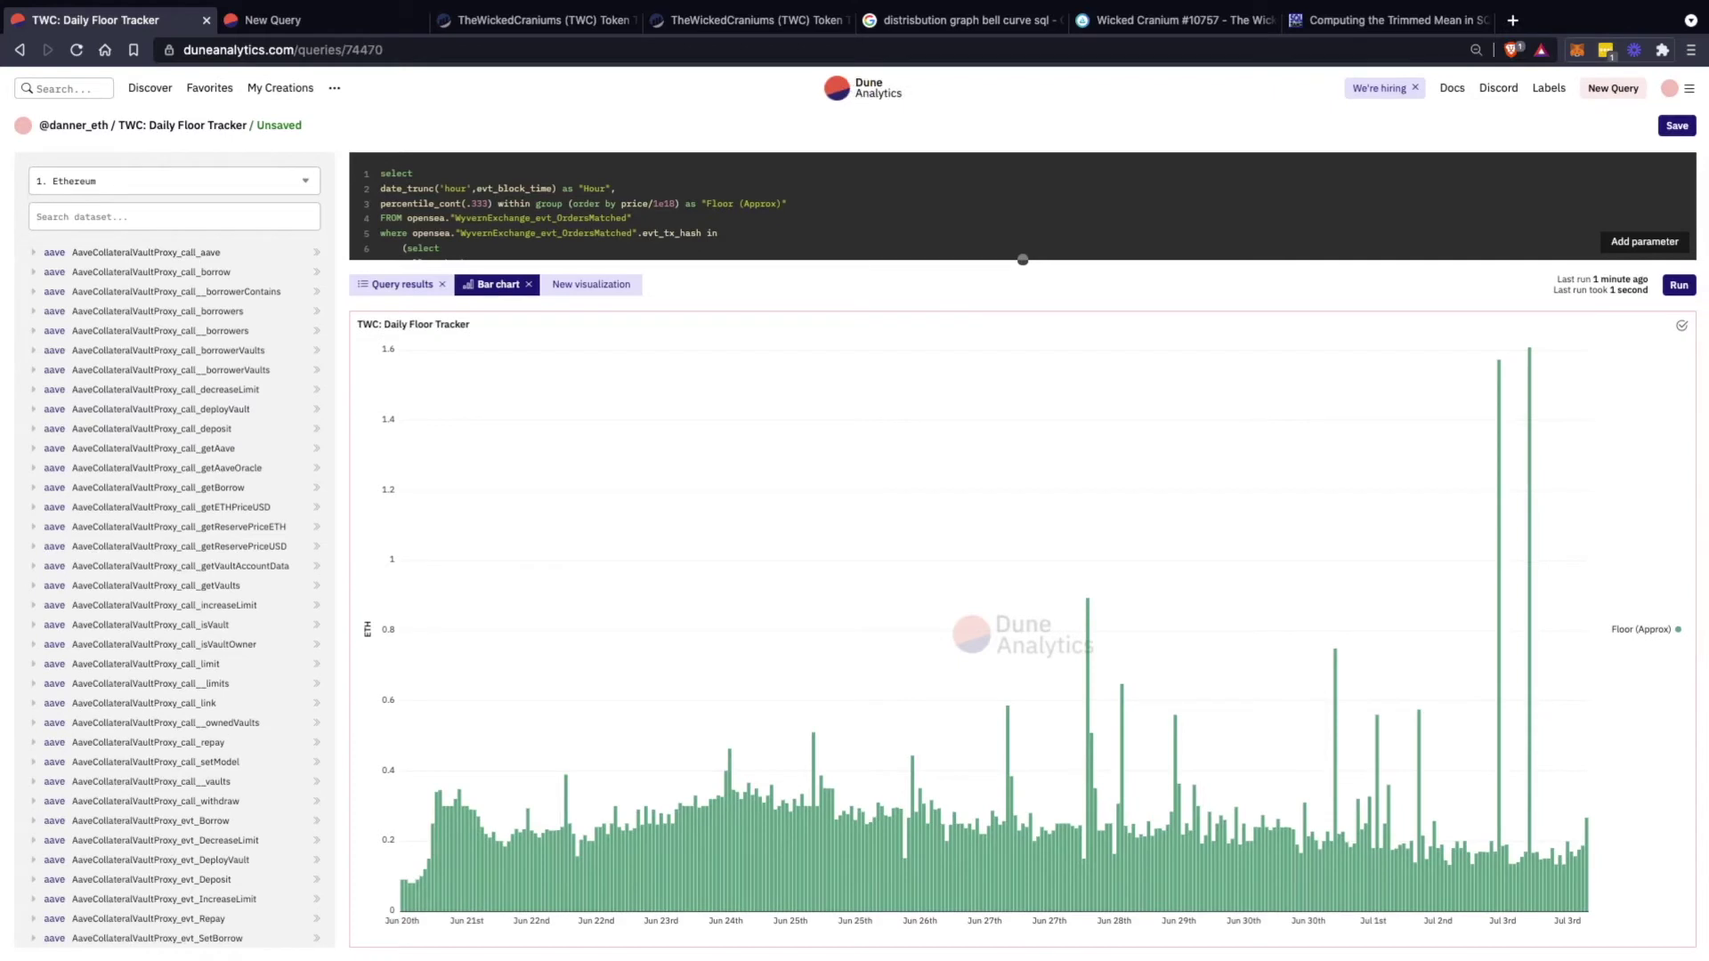
# Wrap the percentile_cont expression in round() with 3 decimal places and run the query
pyautogui.click(381, 204)
pyautogui.write('round(')
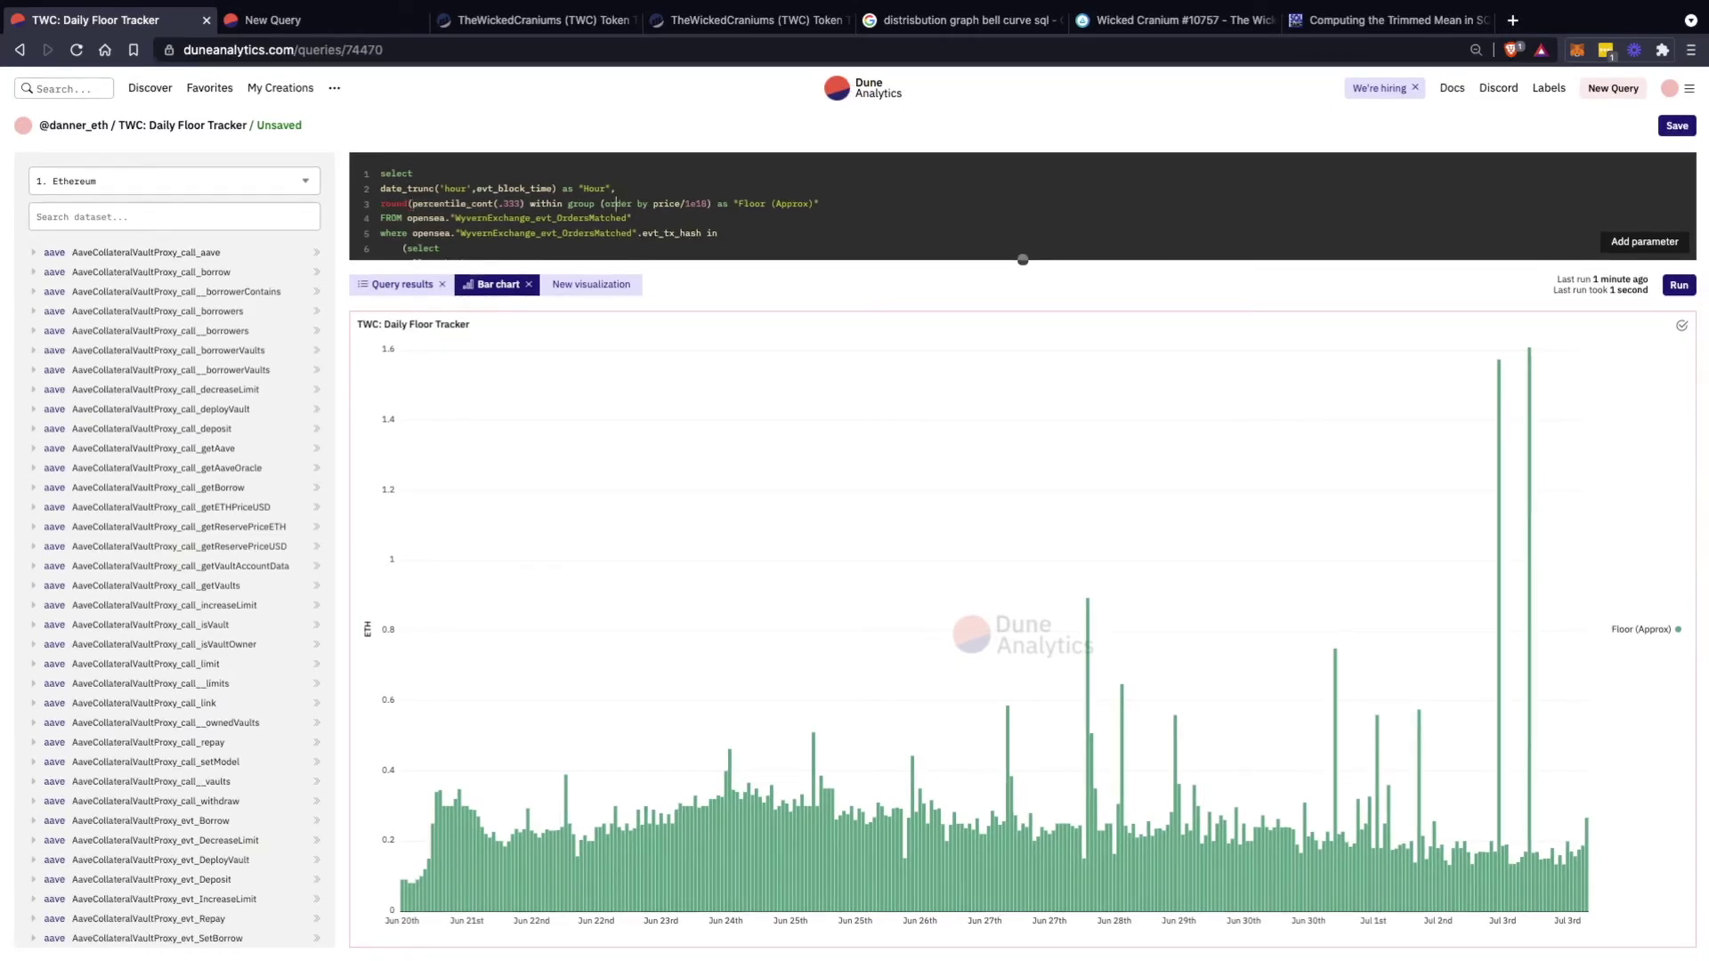
pyautogui.write(',3)')
pyautogui.press('super+Return')
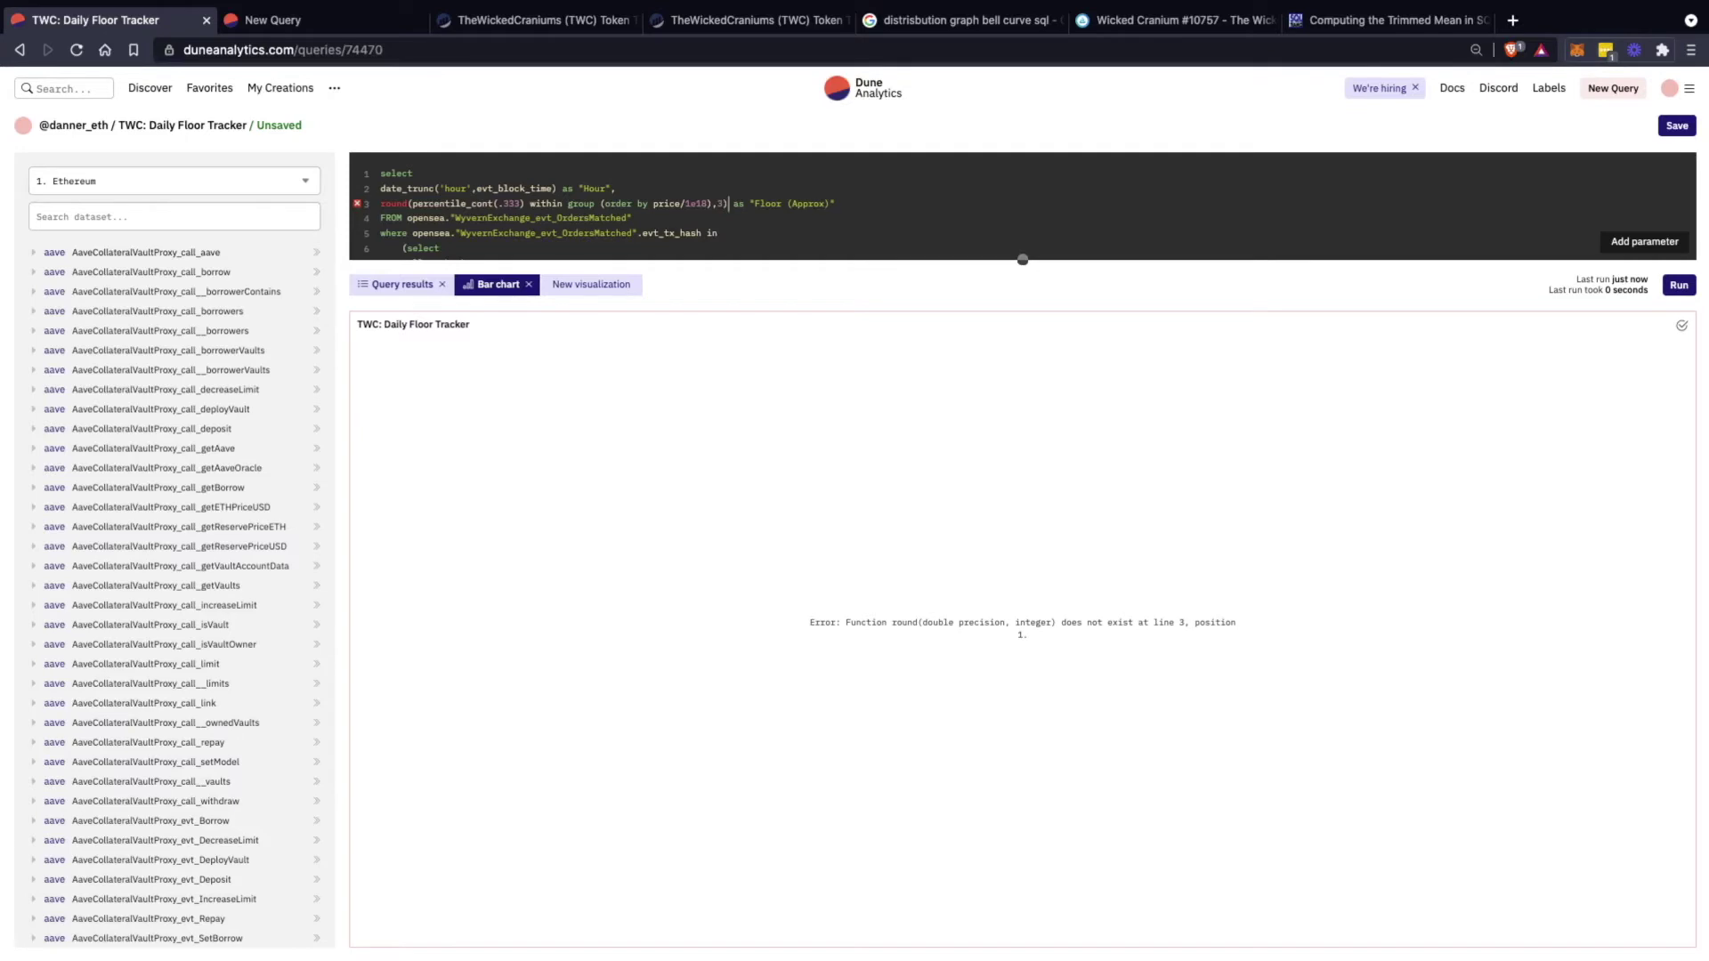
# Enclose the percentile expression inside round() in parentheses, cast it with ::numeric, and run the query
pyautogui.write(')')
pyautogui.click(413, 204)
pyautogui.write('(')
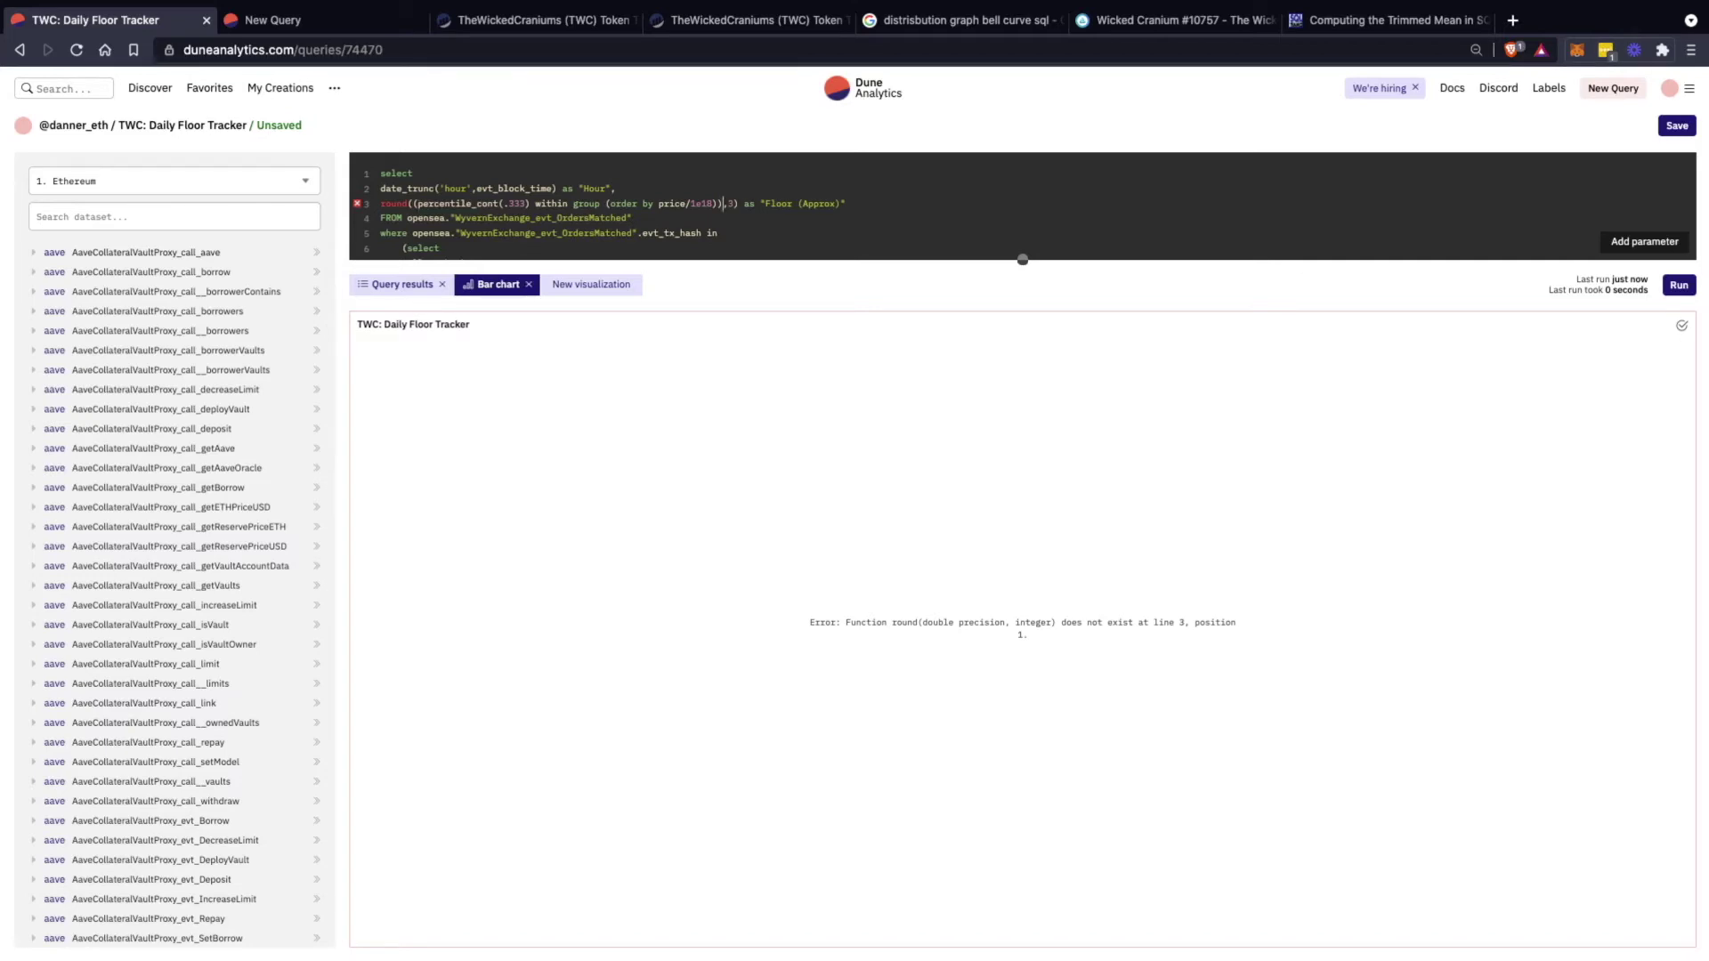
pyautogui.write('::mnumeric')
pyautogui.press('BackSpace')
pyautogui.press('BackSpace')
pyautogui.press('BackSpace')
pyautogui.press('BackSpace')
pyautogui.press('BackSpace')
pyautogui.press('BackSpace')
pyautogui.press('BackSpace')
pyautogui.press('BackSpace')
pyautogui.write('numeric')
pyautogui.hotkey('ctrl', 'Return')
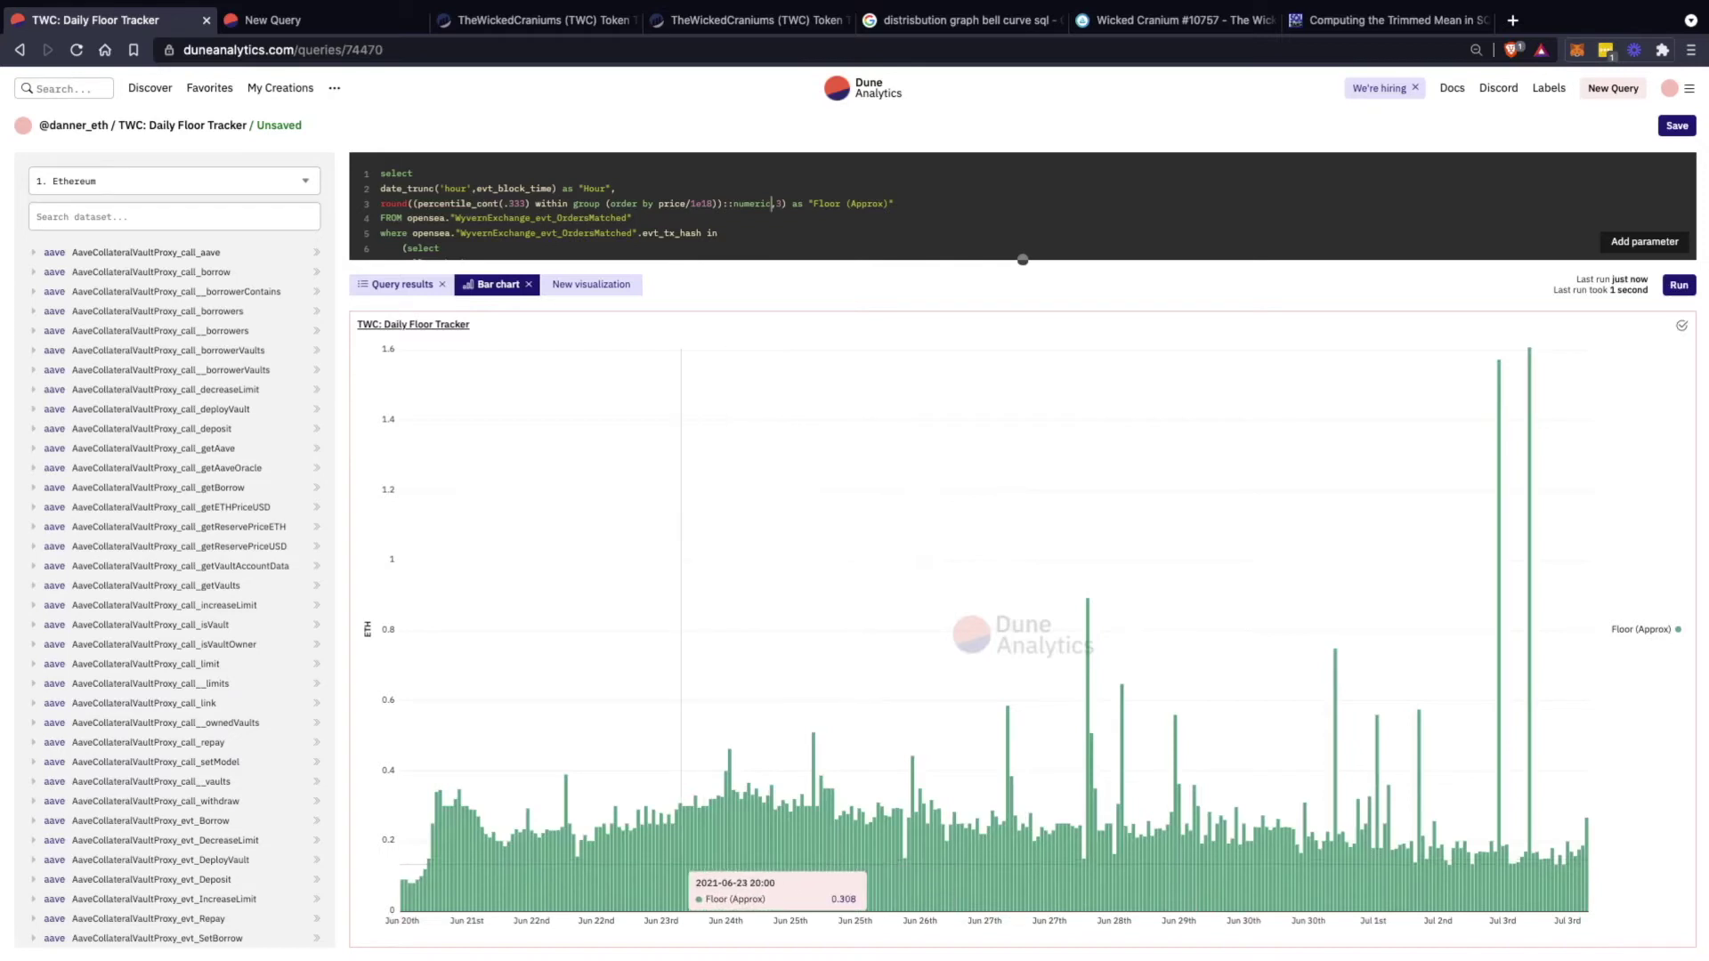
# Examine the hourly floor bar chart, especially the values of the tall spikes around July 3rd
pyautogui.scroll(-5, 728, 854)
pyautogui.scroll(-2, 728, 445)
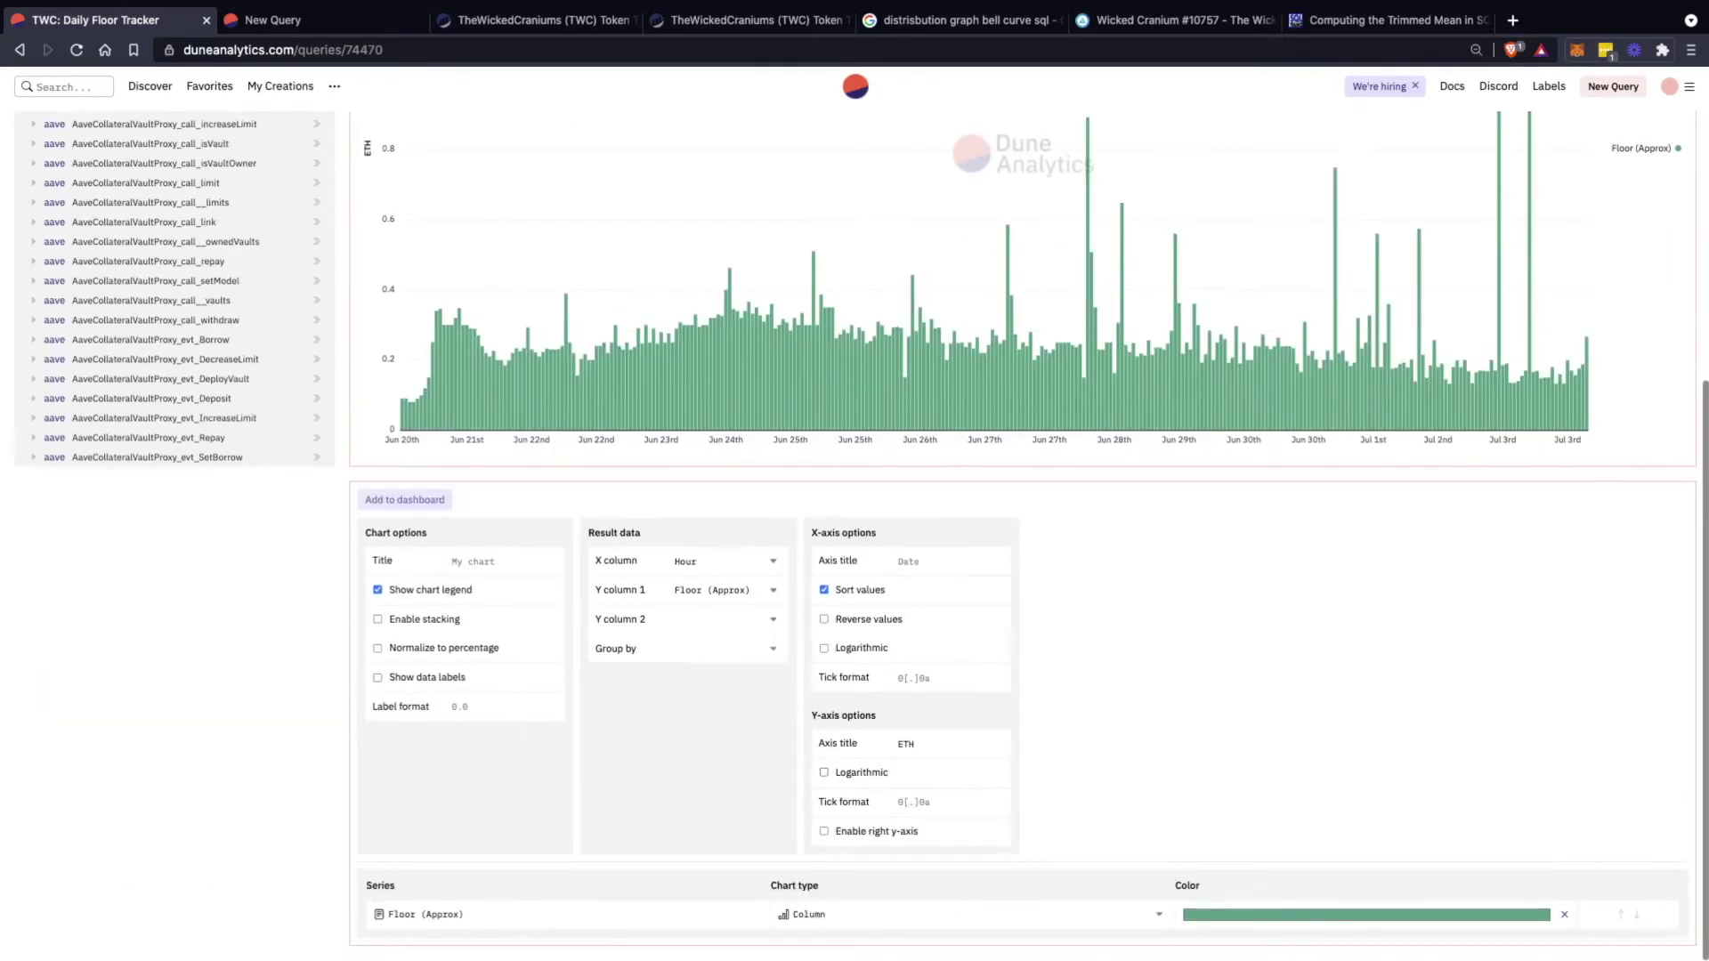
pyautogui.scroll(3, 728, 446)
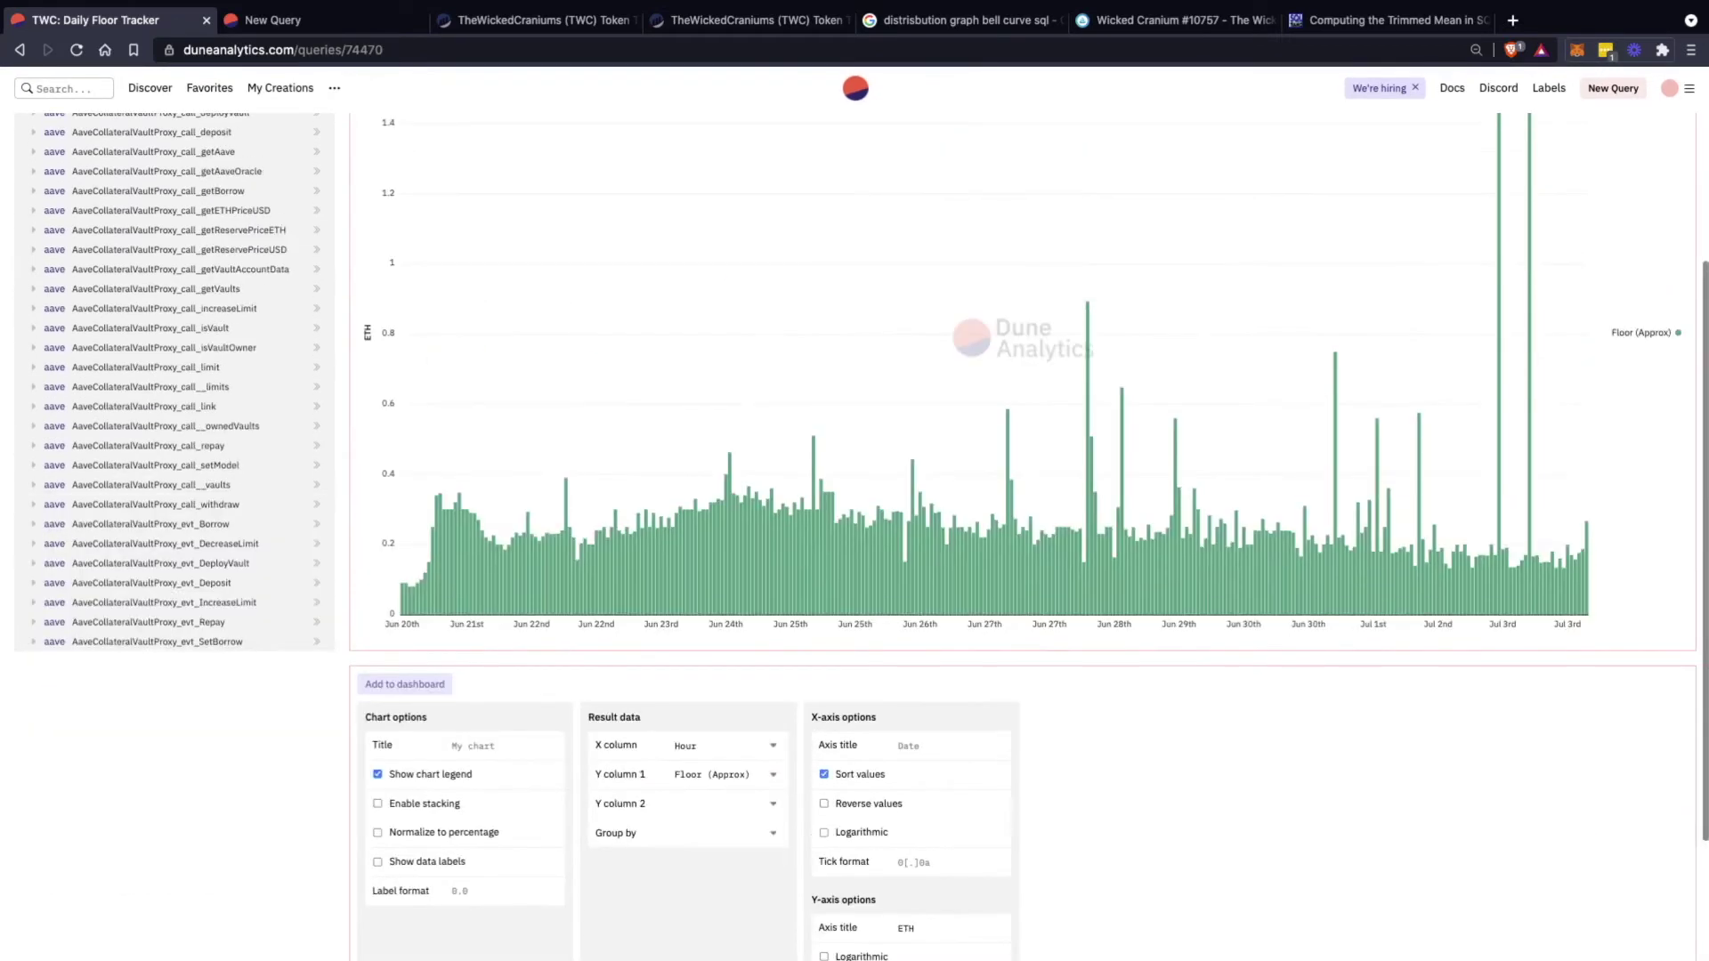
pyautogui.scroll(2, 1023, 534)
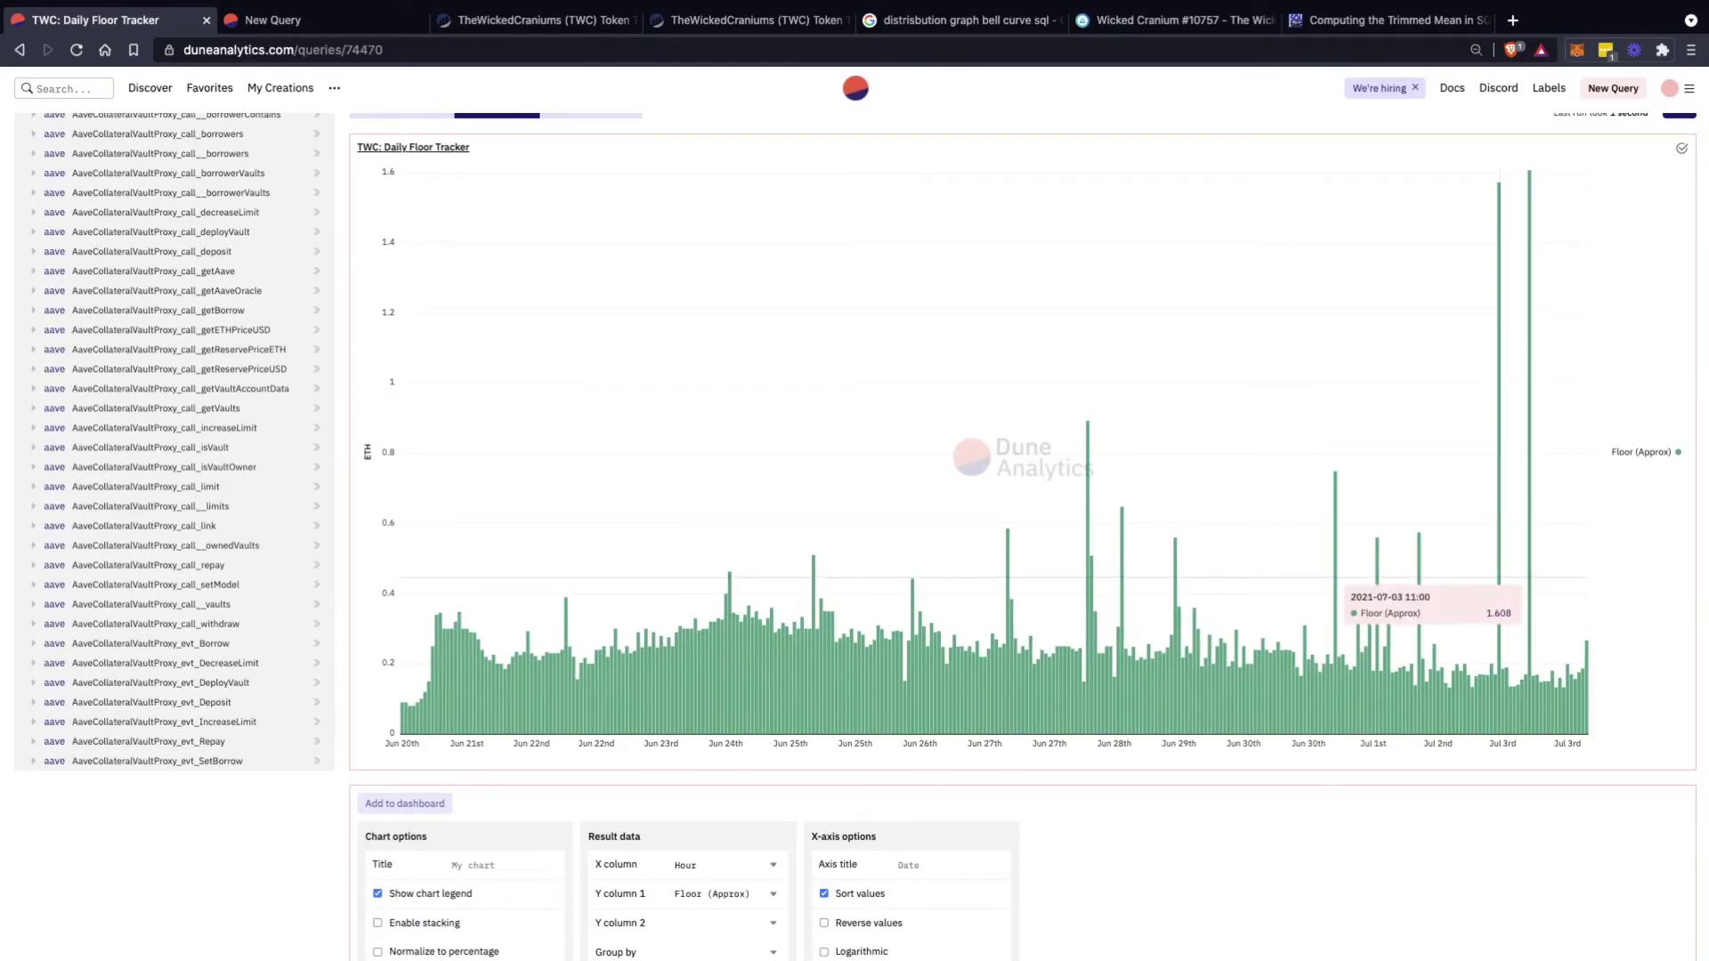
pyautogui.scroll(2, 1024, 534)
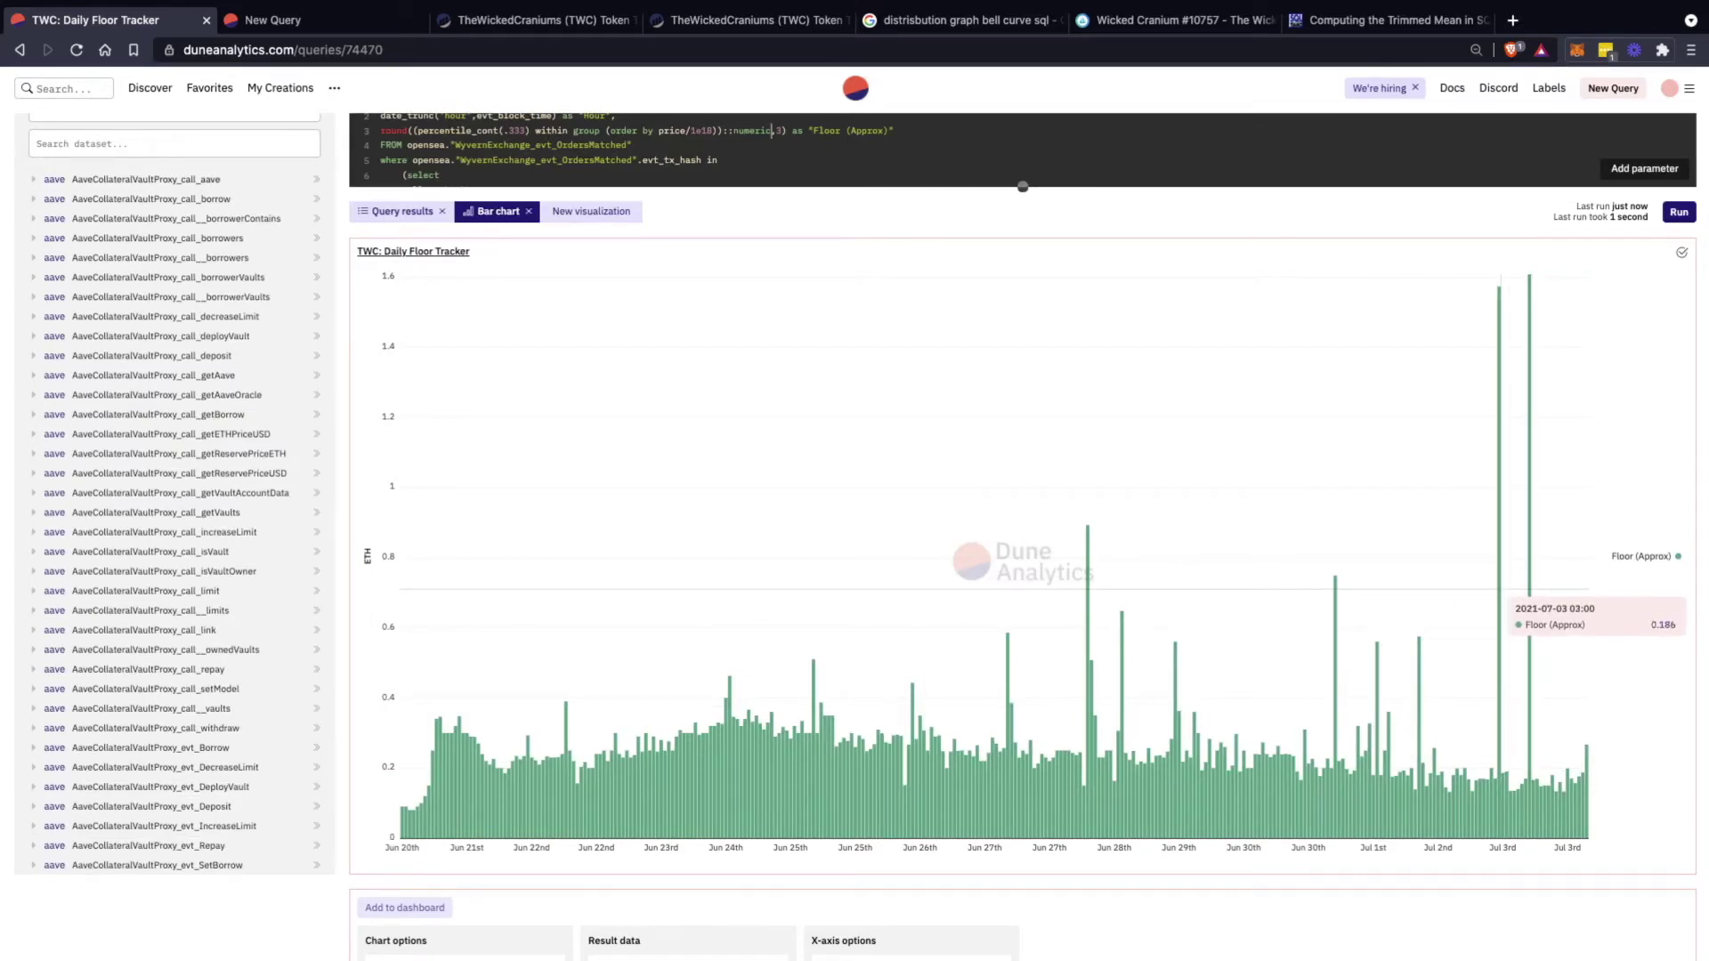
pyautogui.scroll(1, 1358, 783)
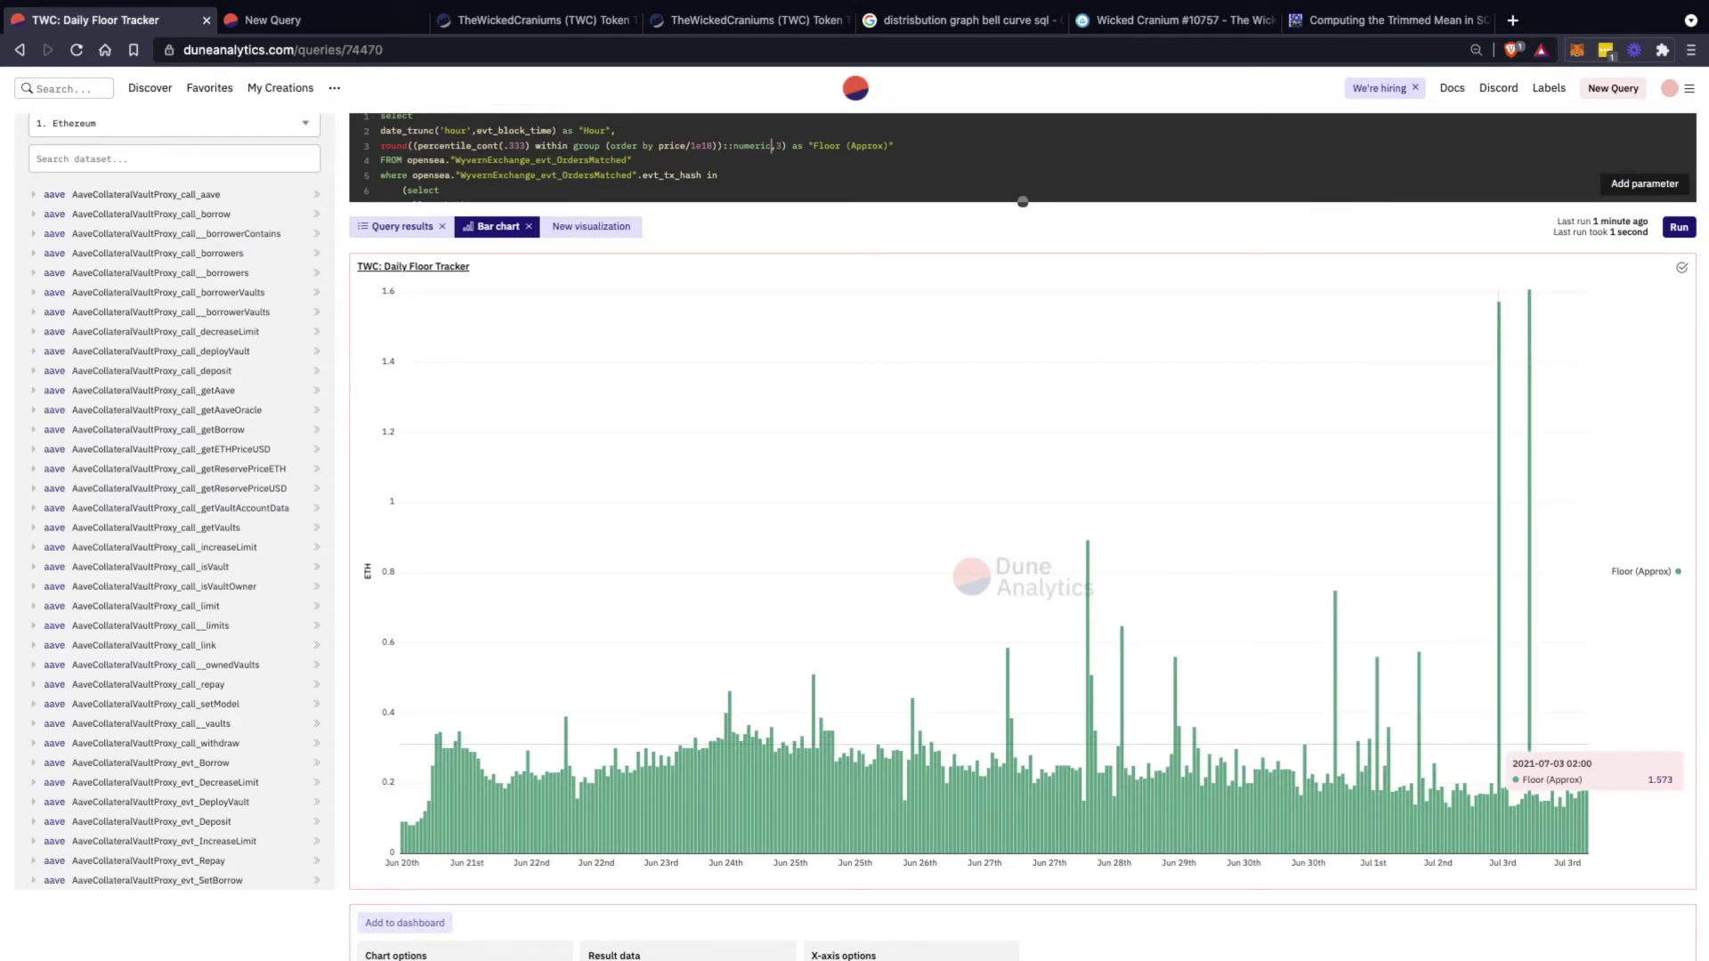
pyautogui.scroll(1, 1498, 743)
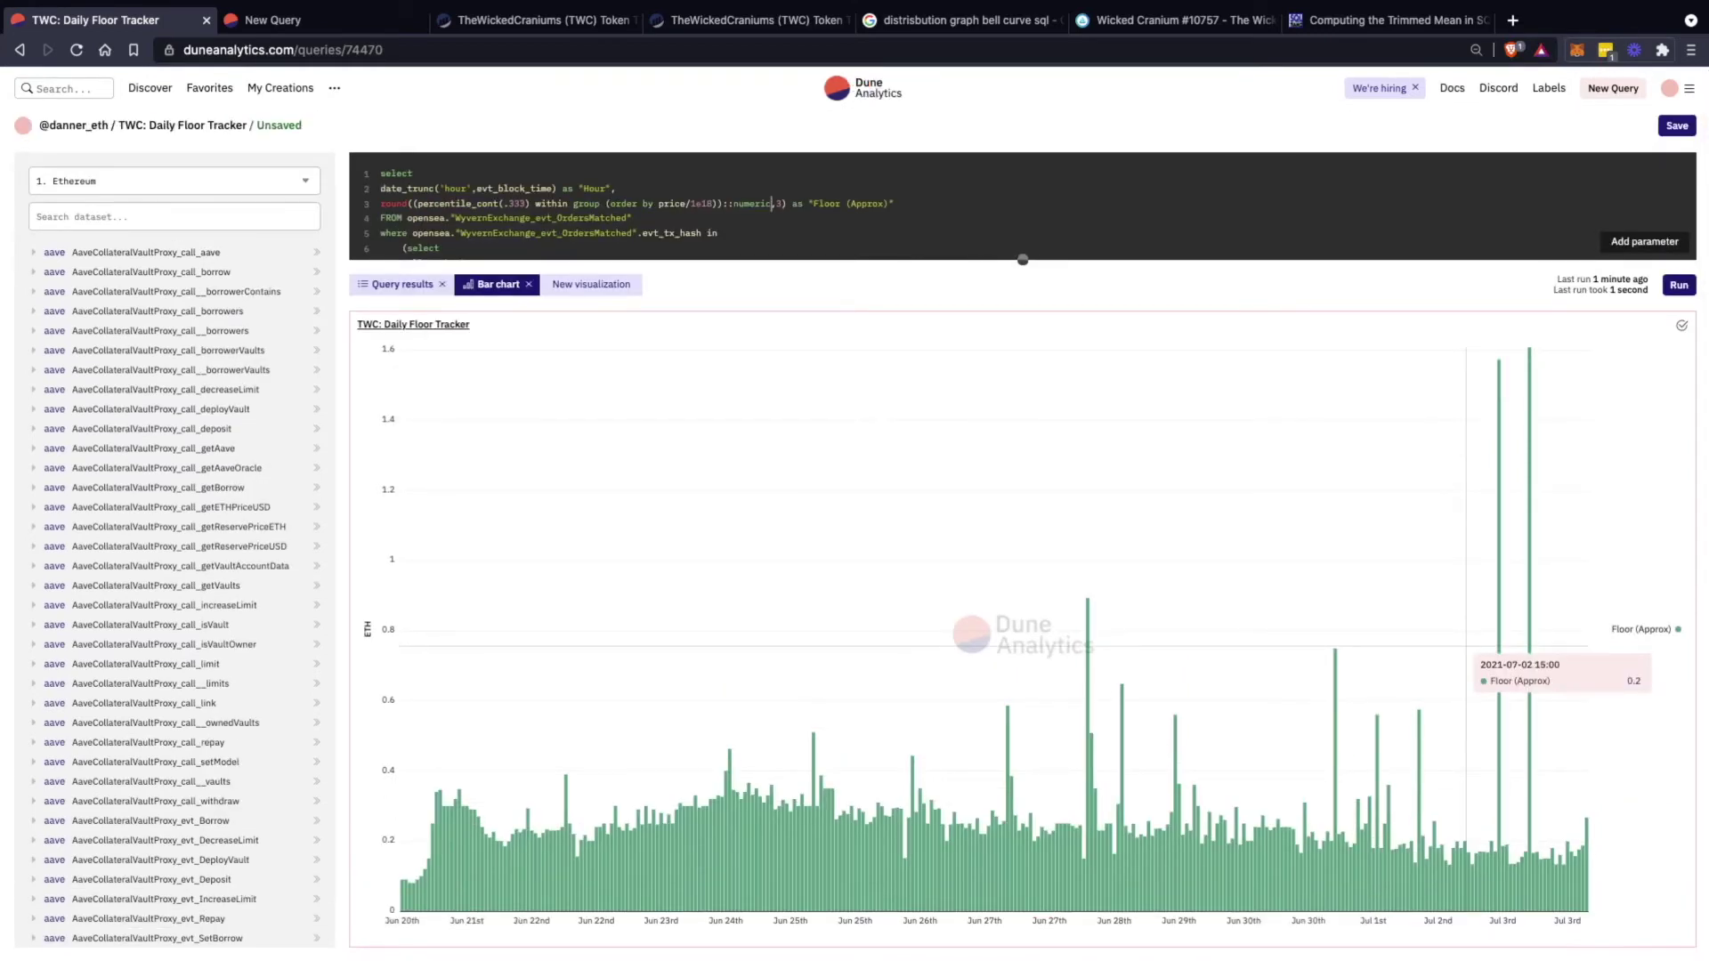
pyautogui.scroll(-1, 1498, 676)
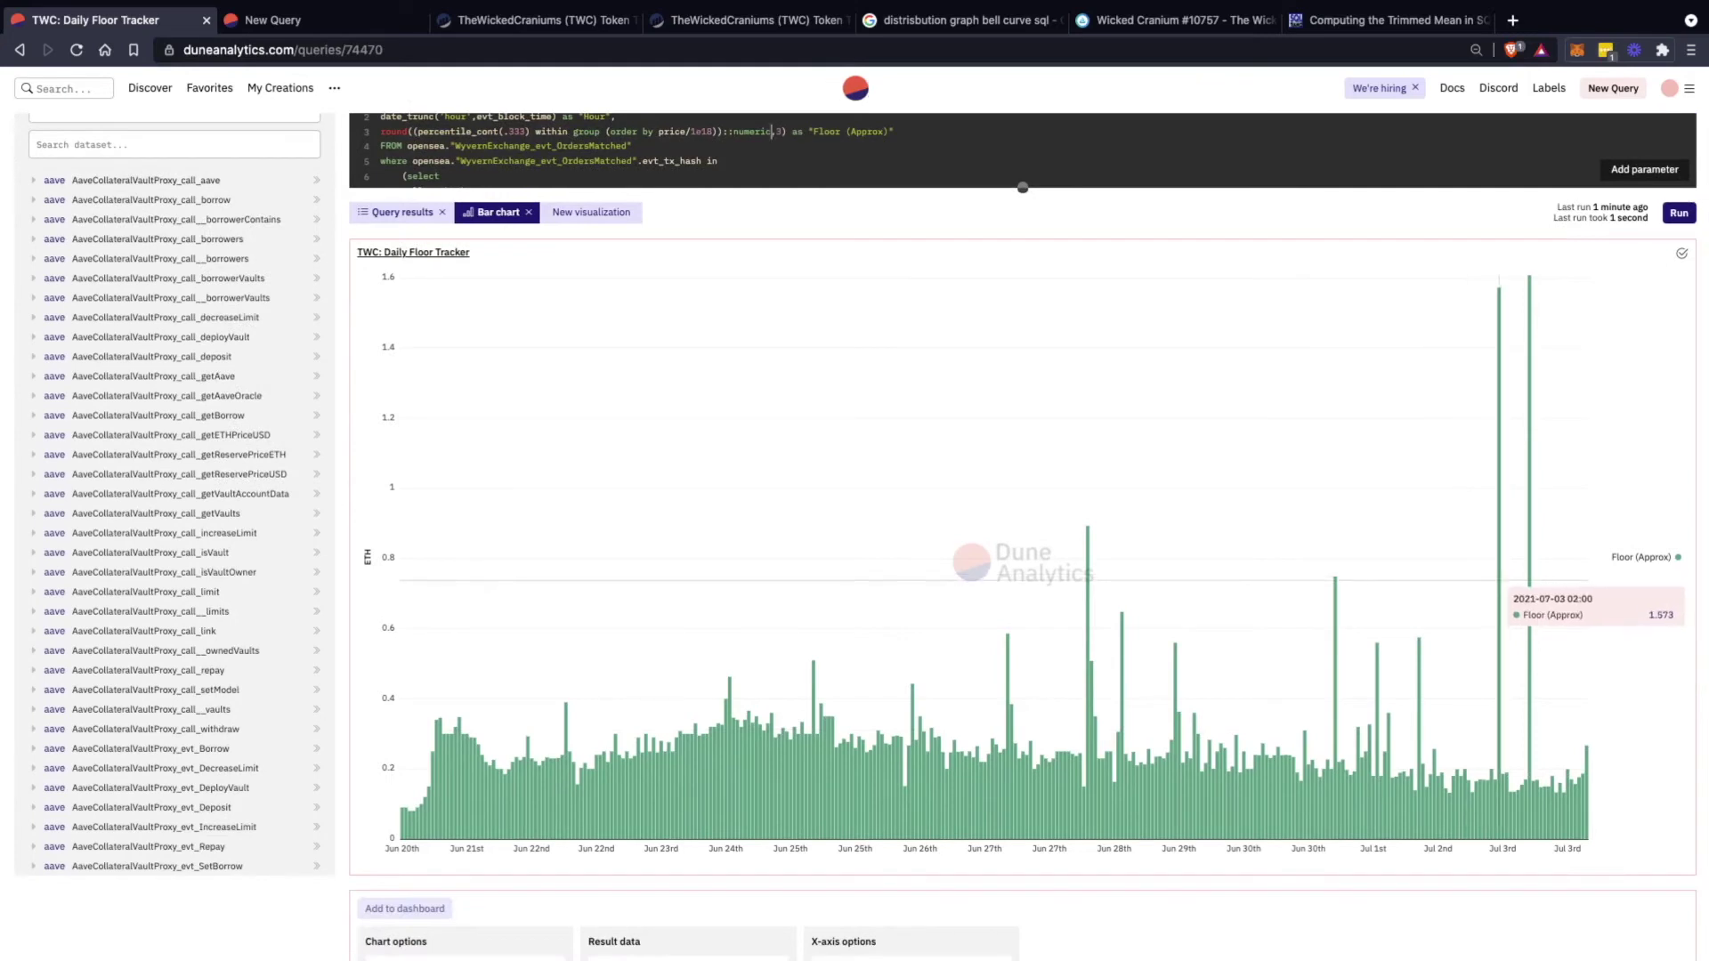
pyautogui.scroll(-2, 1498, 676)
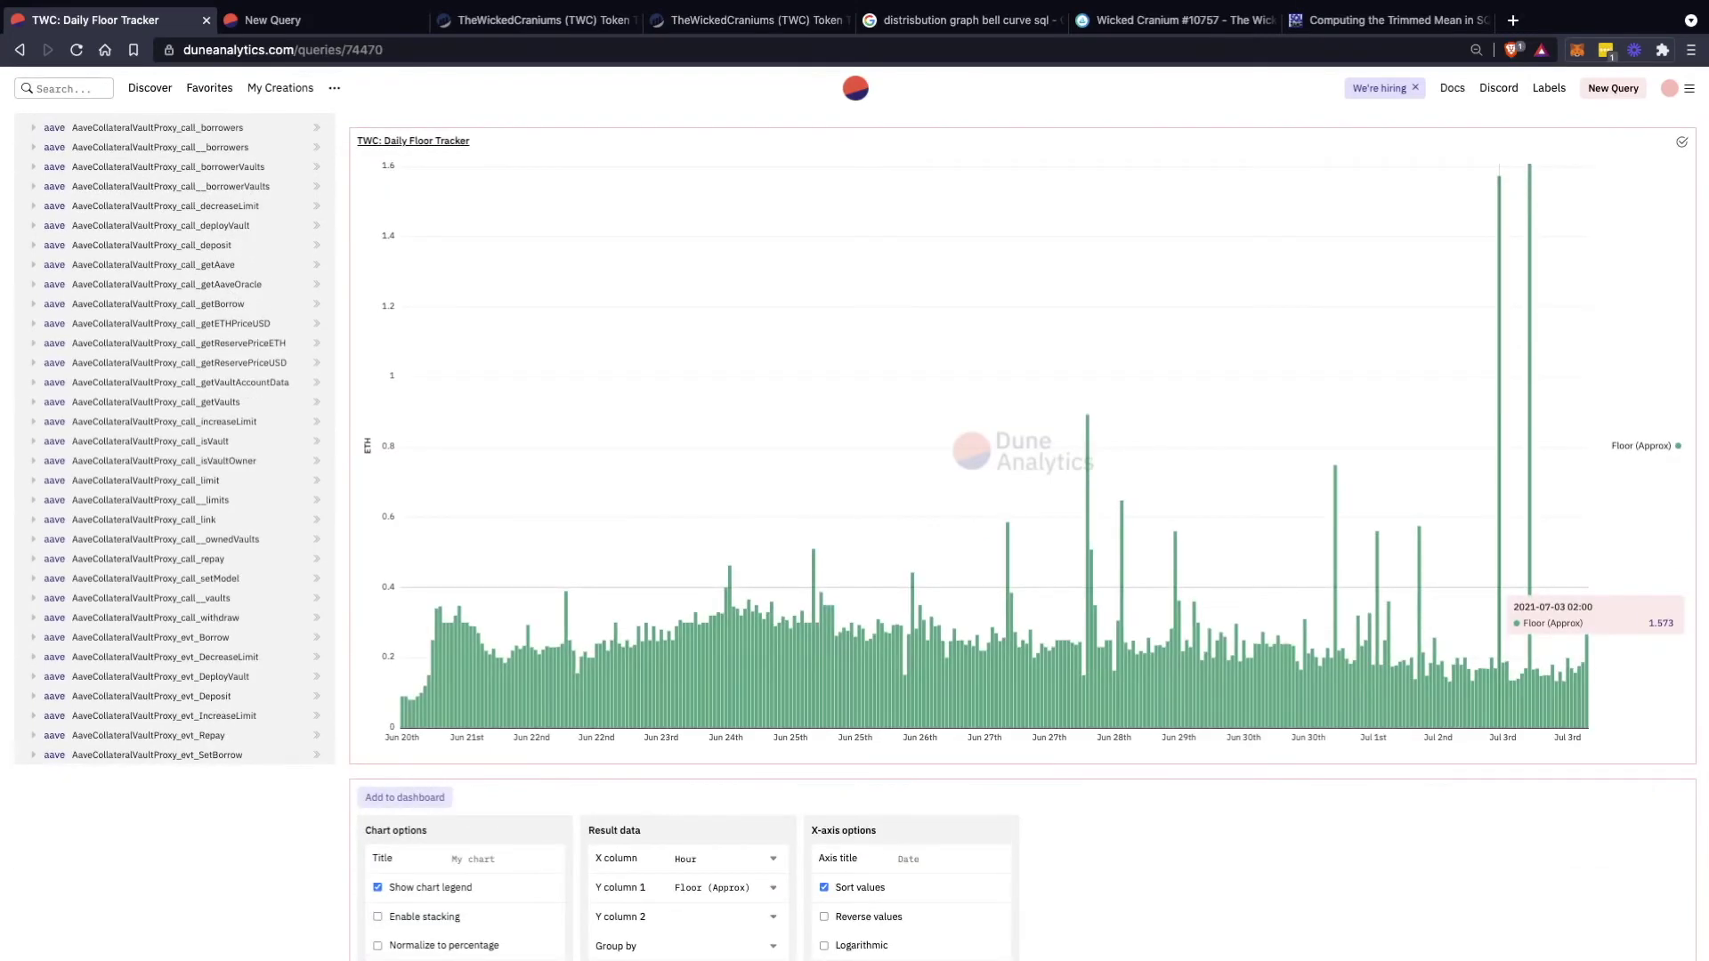
pyautogui.scroll(3, 1024, 534)
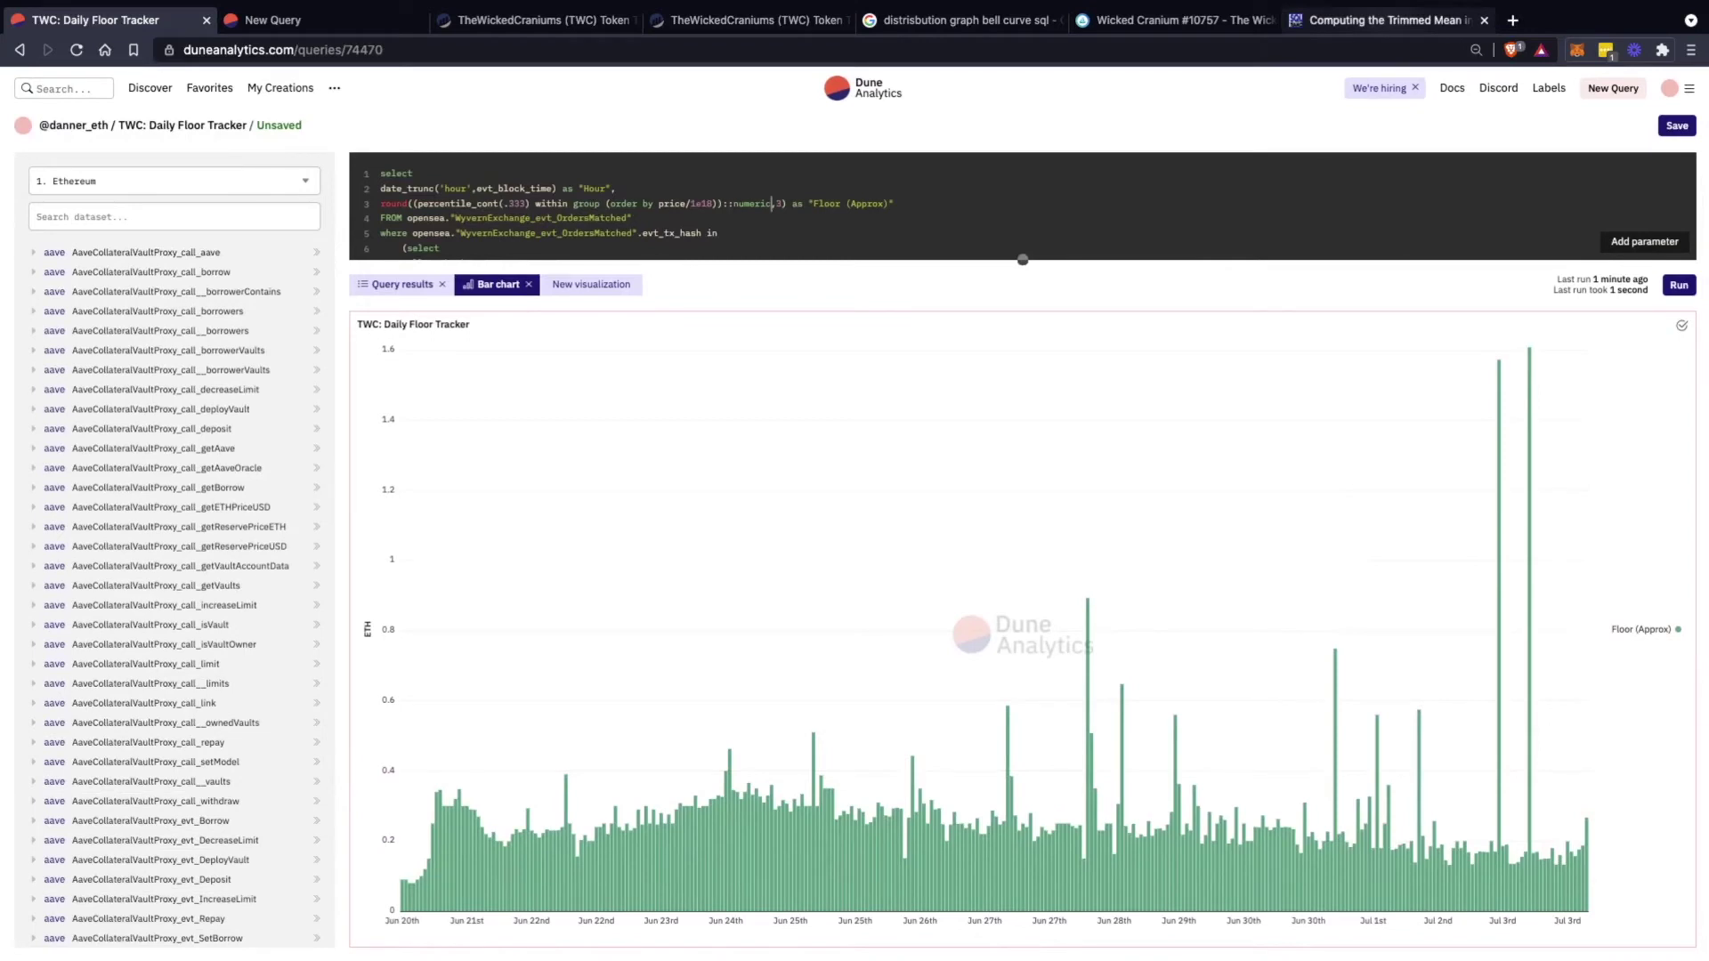
# Switch to the trimmed mean article's tab and search the web for "date trunc slq 3 hour period"
pyautogui.click(1388, 21)
pyautogui.click(890, 50)
pyautogui.write('date trunch')
pyautogui.press('BackSpace')
pyautogui.press('BackSpace')
pyautogui.write('slq 3 hout')
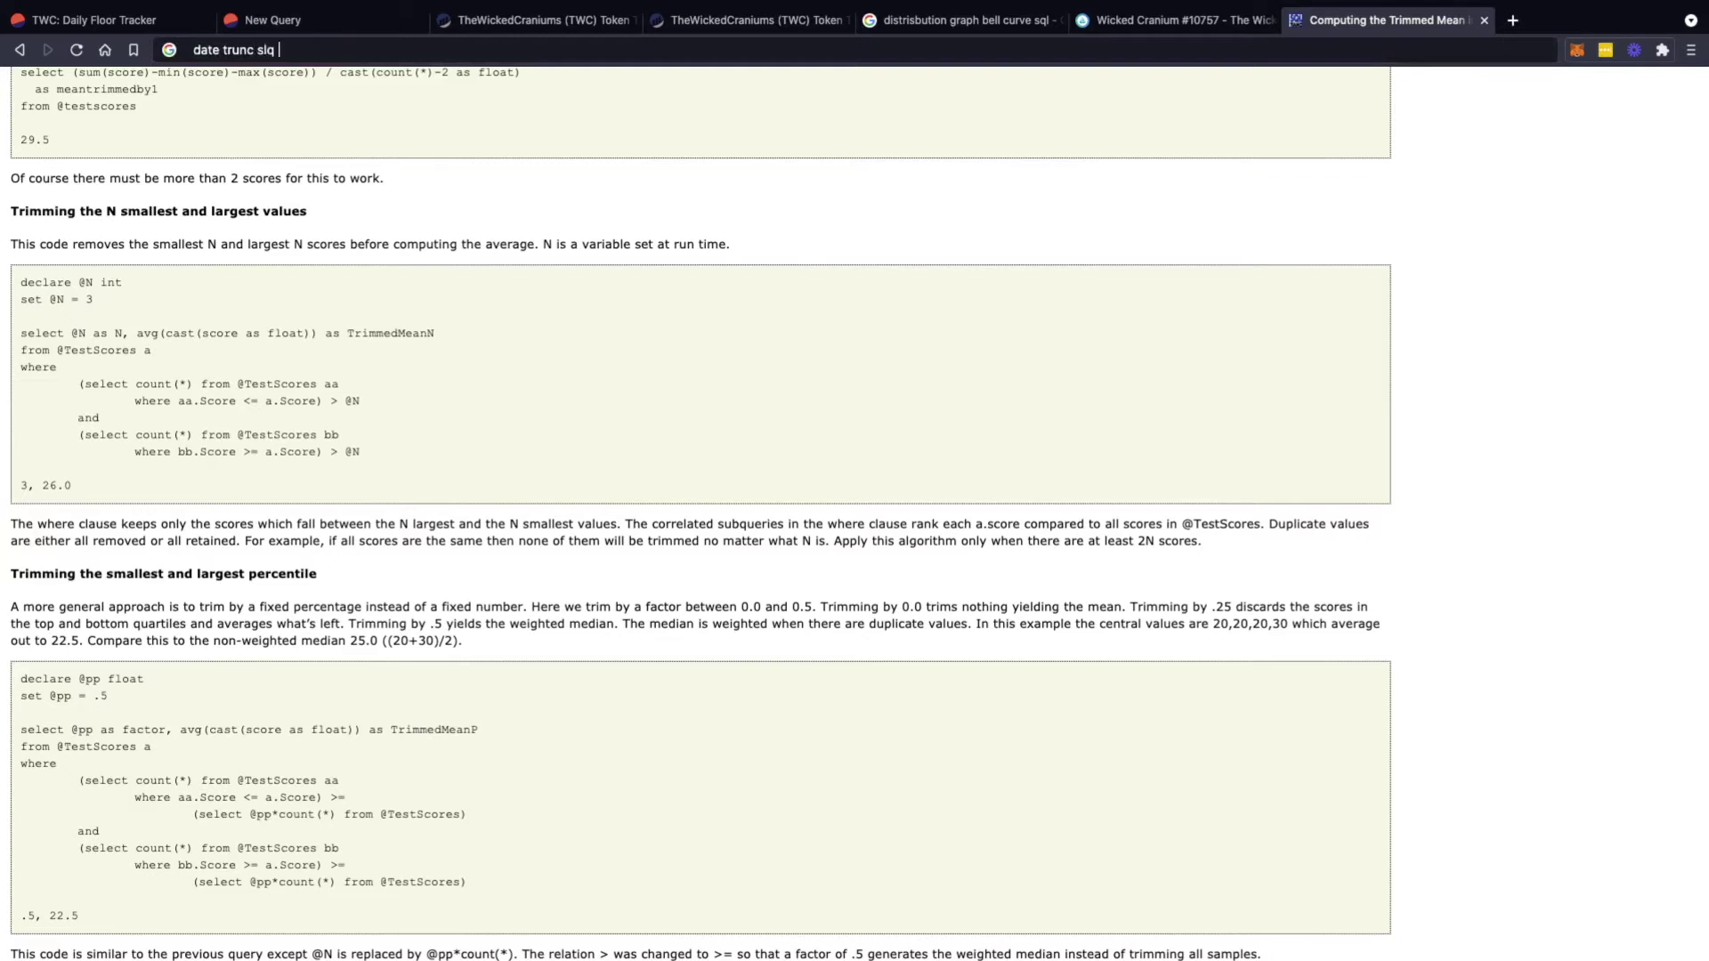
pyautogui.press('BackSpace')
pyautogui.press('BackSpace')
pyautogui.write('ur perid')
pyautogui.press('Return')
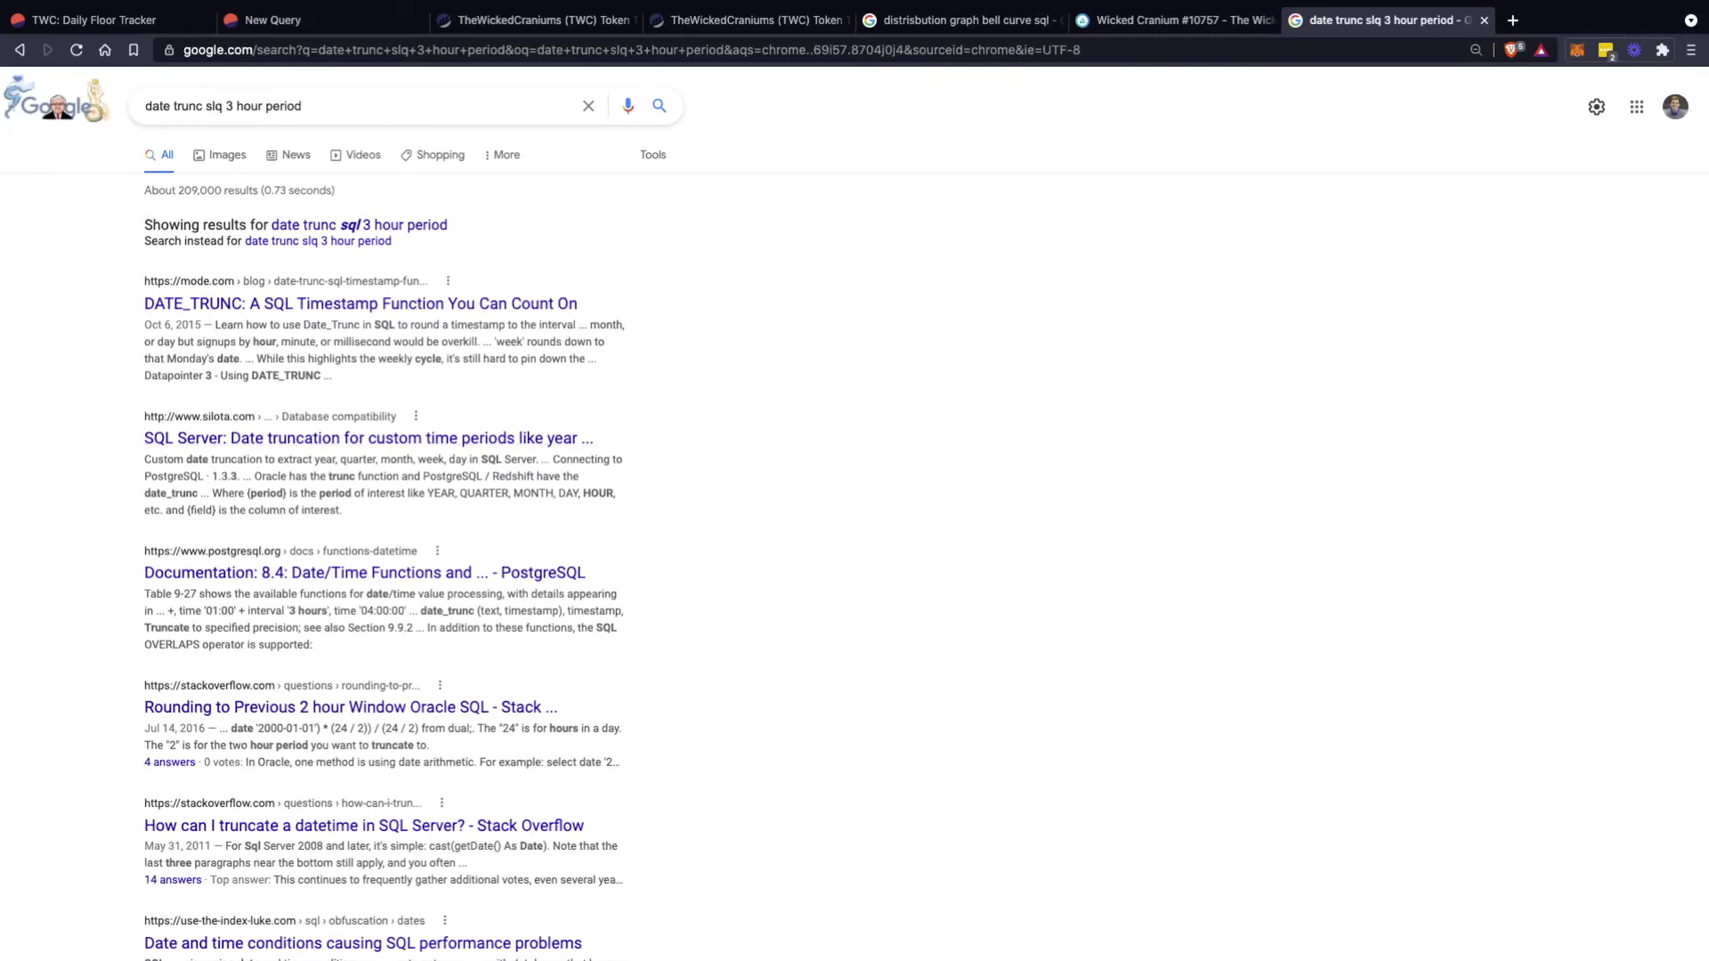
# Open the Stack Overflow result "Rounding to Previous 2 hour Window Oracle SQL" and read its answers
pyautogui.scroll(-1, 369, 438)
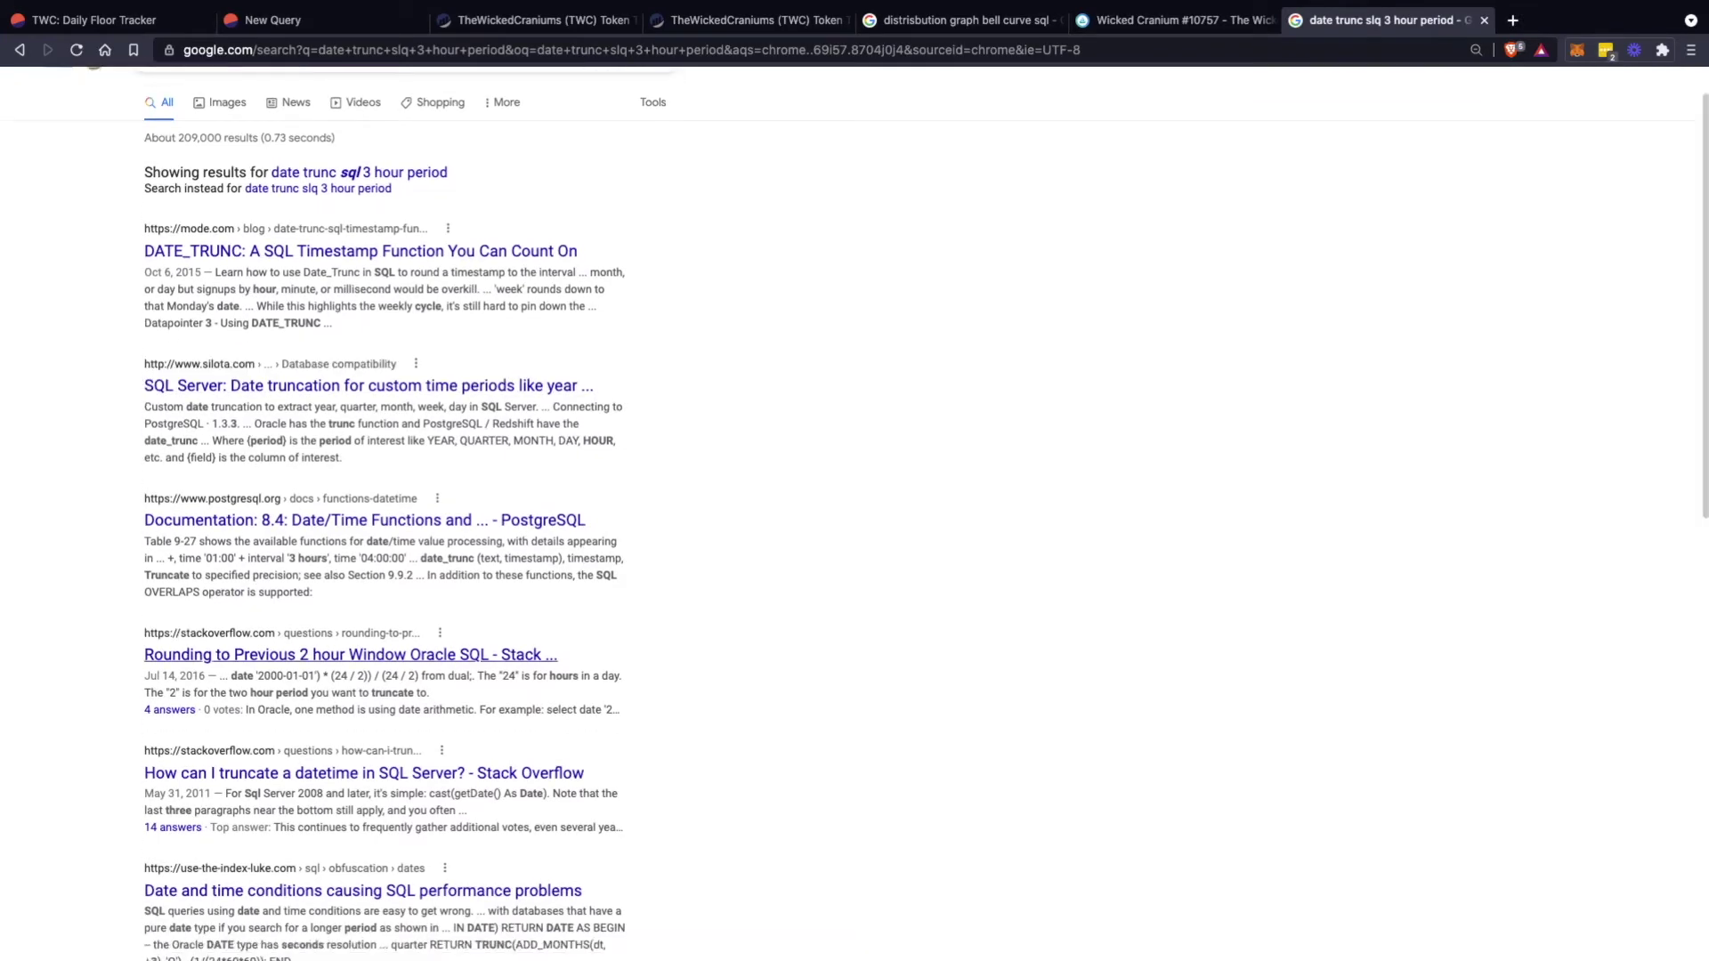
pyautogui.click(351, 654)
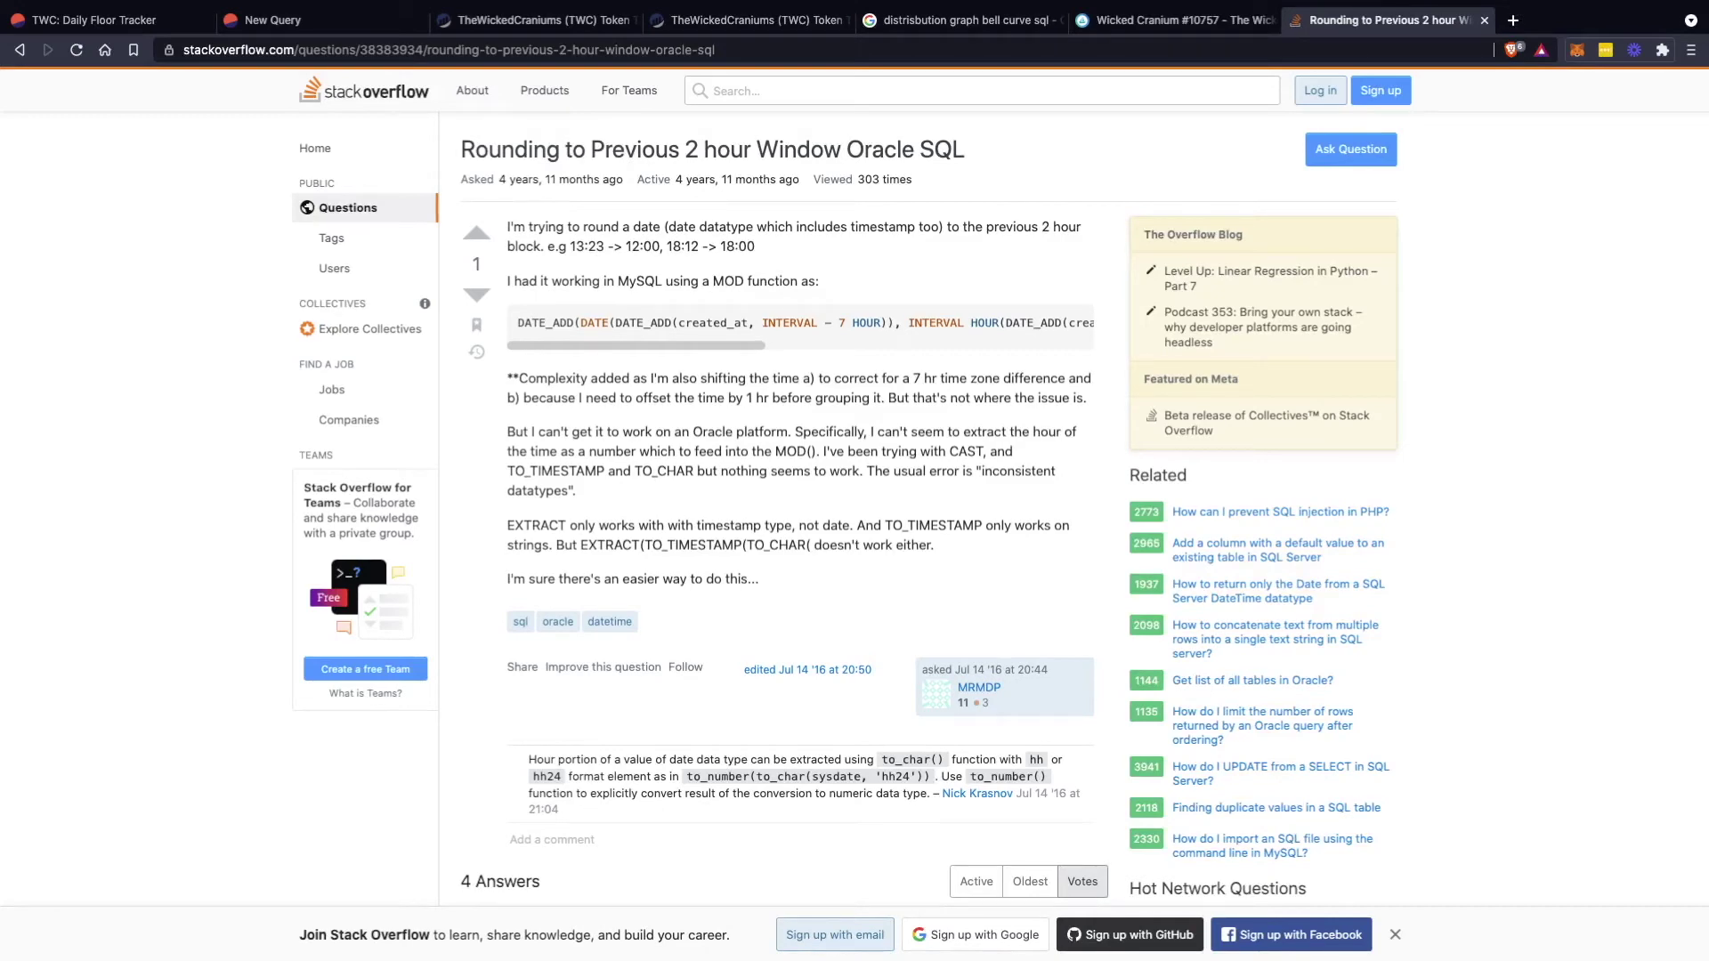
pyautogui.scroll(-5, 855, 508)
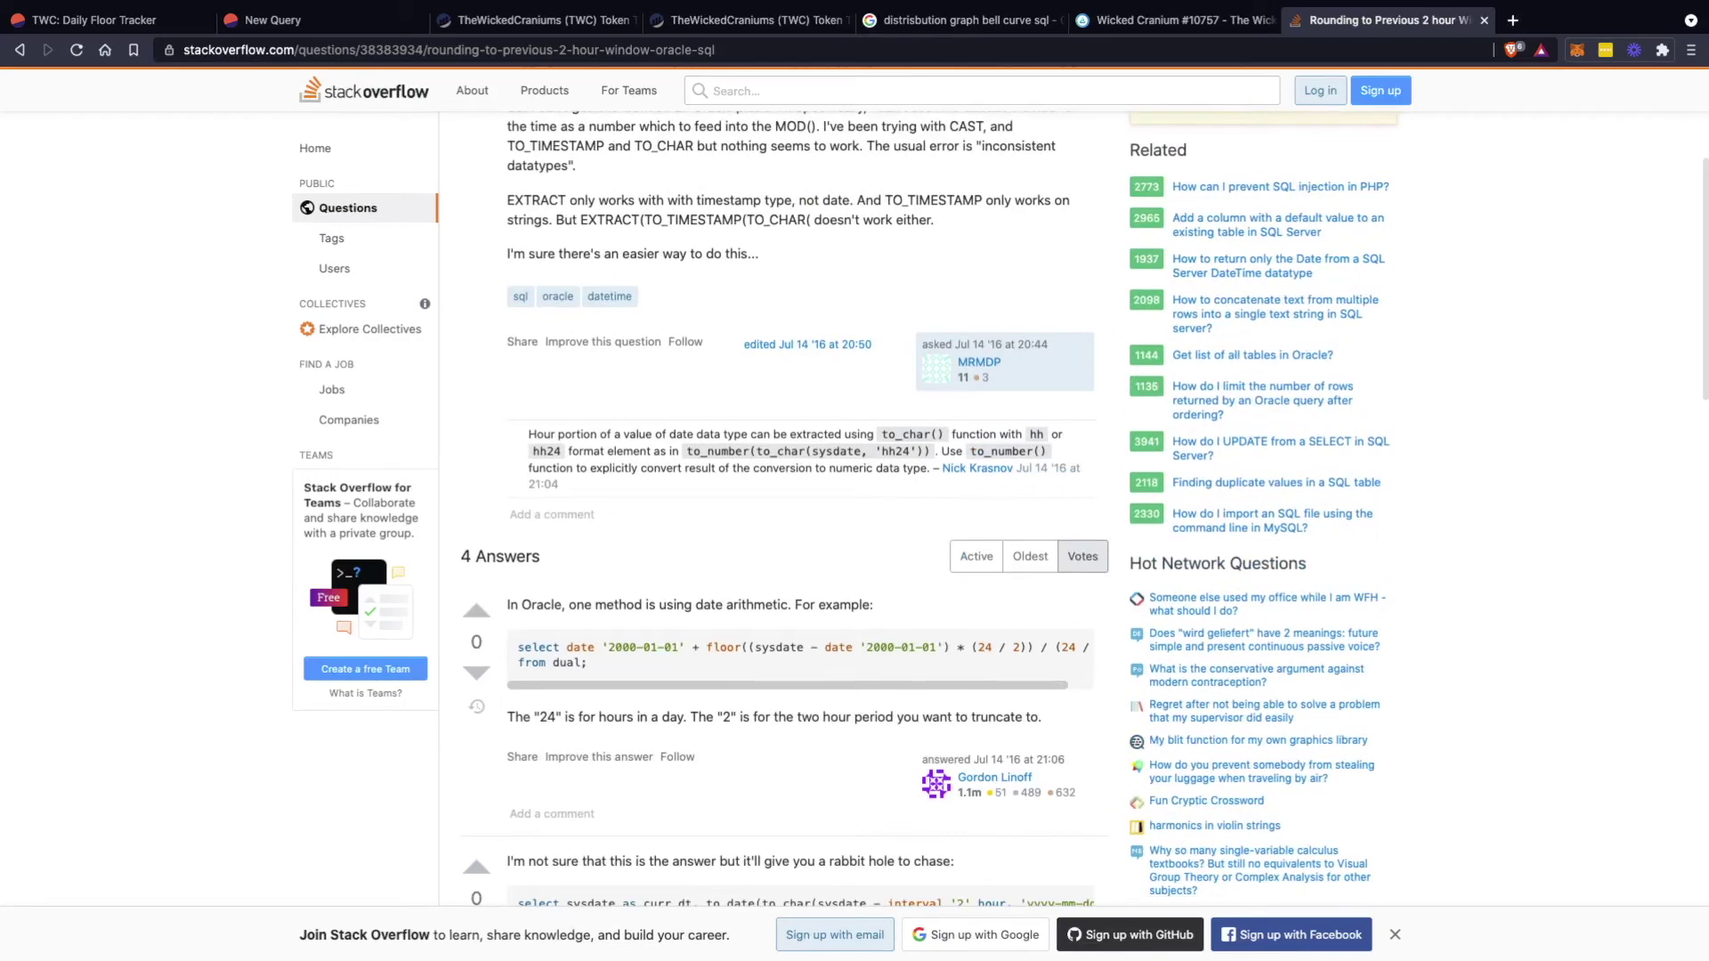
# Read through the SQL in all the answers on rounding timestamps to a two-hour window, including the generic interval function
pyautogui.hscroll(1, 800, 659)
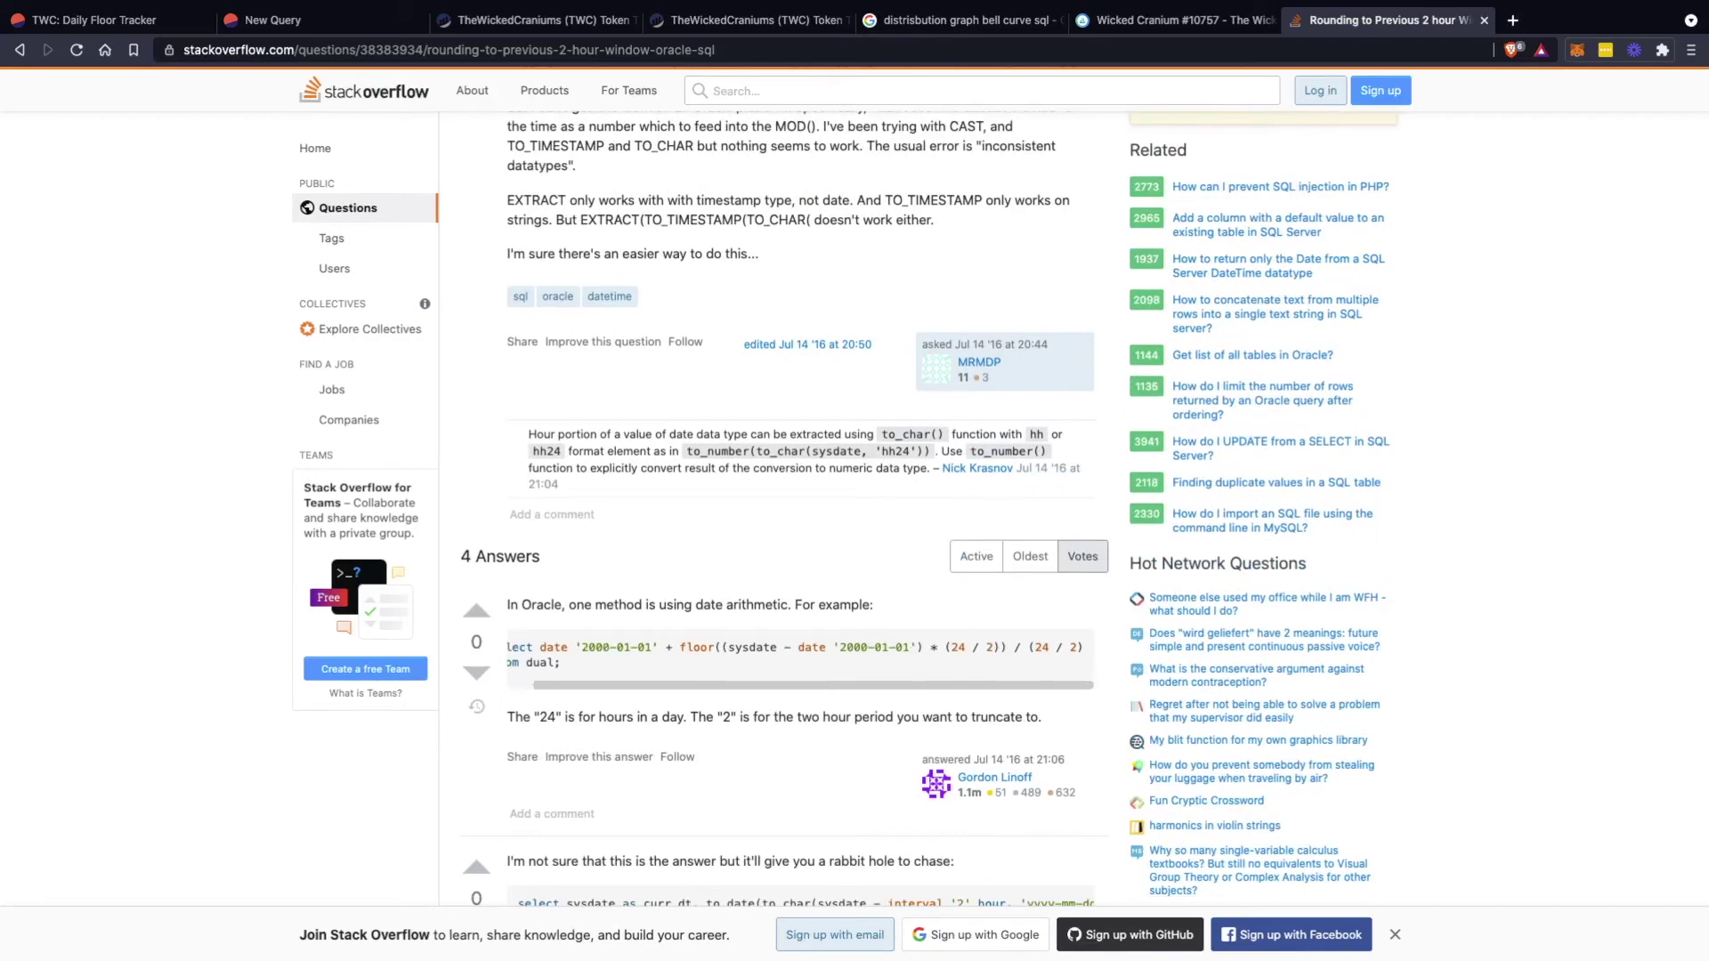
pyautogui.scroll(-3, 801, 507)
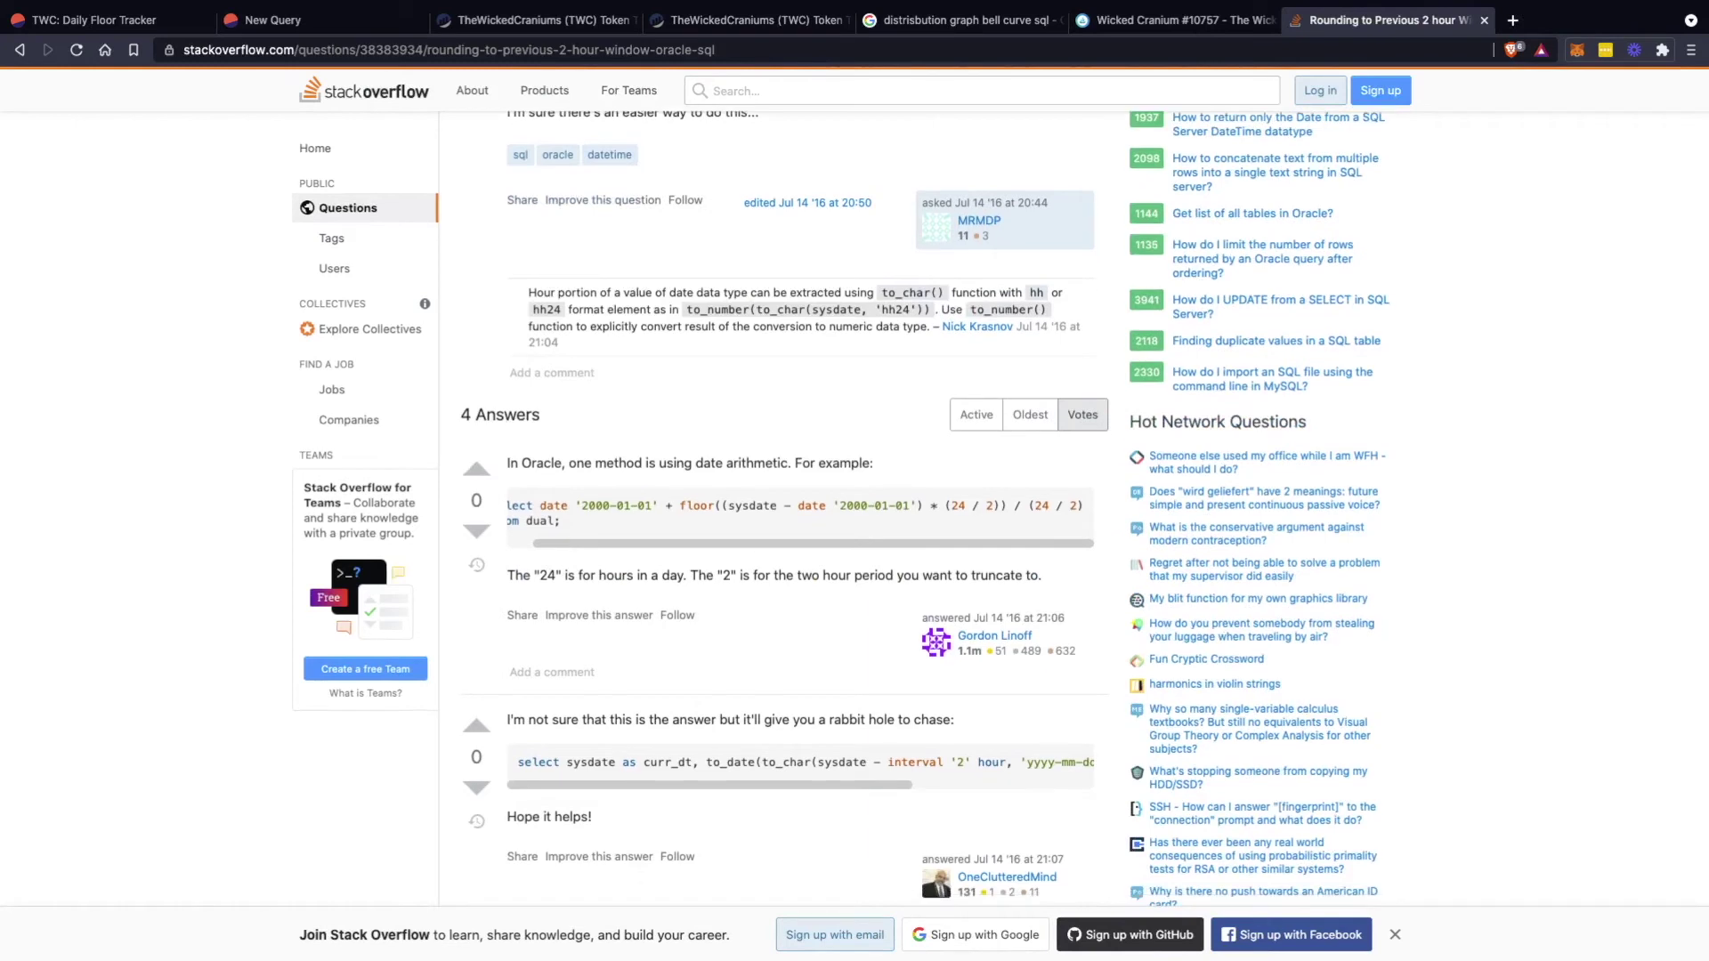
pyautogui.scroll(-1, 801, 507)
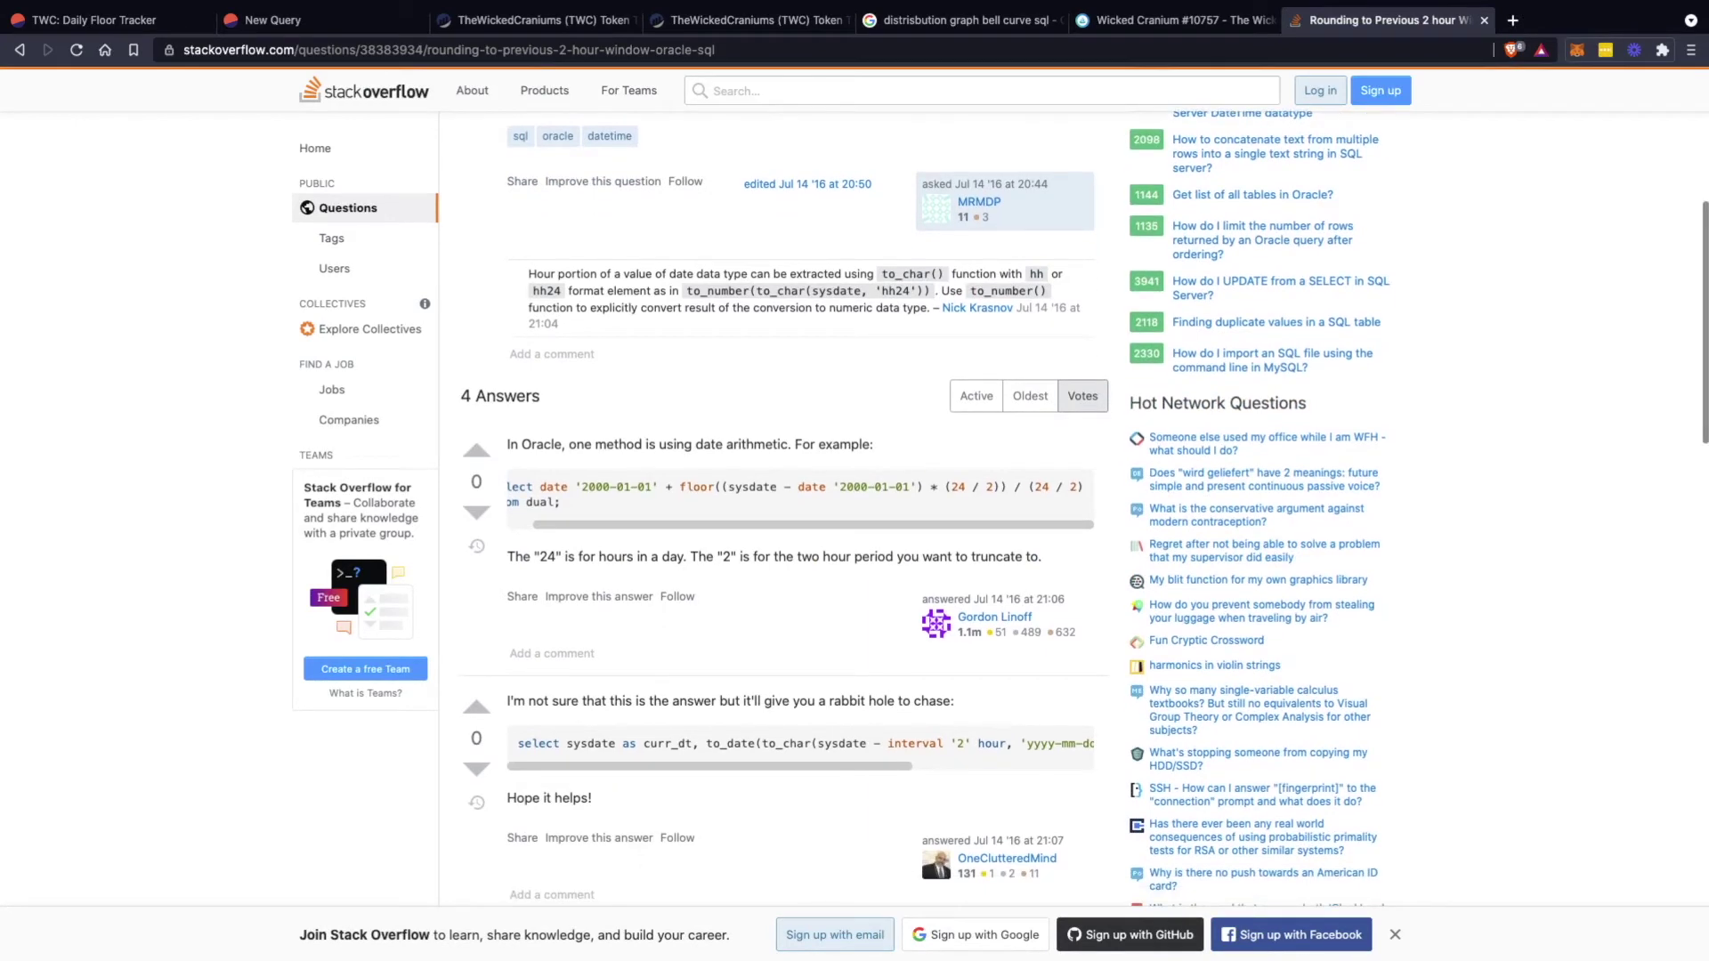
pyautogui.scroll(-1, 801, 507)
pyautogui.scroll(-2, 802, 508)
pyautogui.hscroll(3, 801, 665)
pyautogui.hscroll(3, 801, 666)
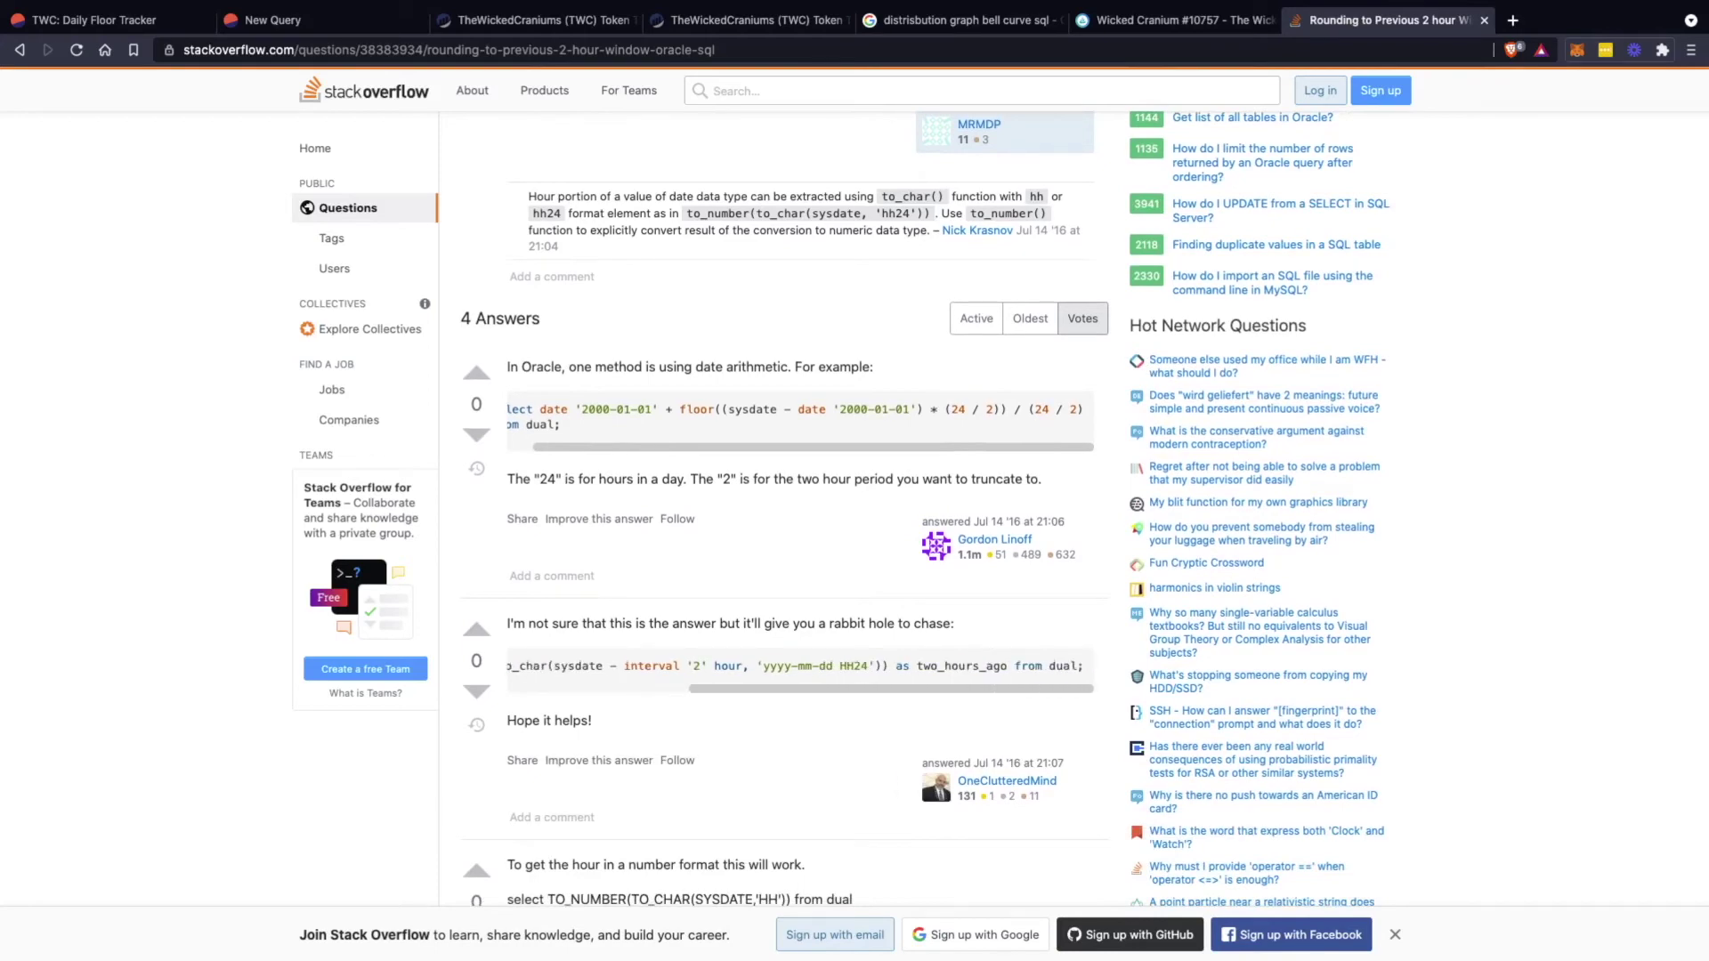
pyautogui.hscroll(-5, 801, 666)
pyautogui.scroll(-5, 801, 508)
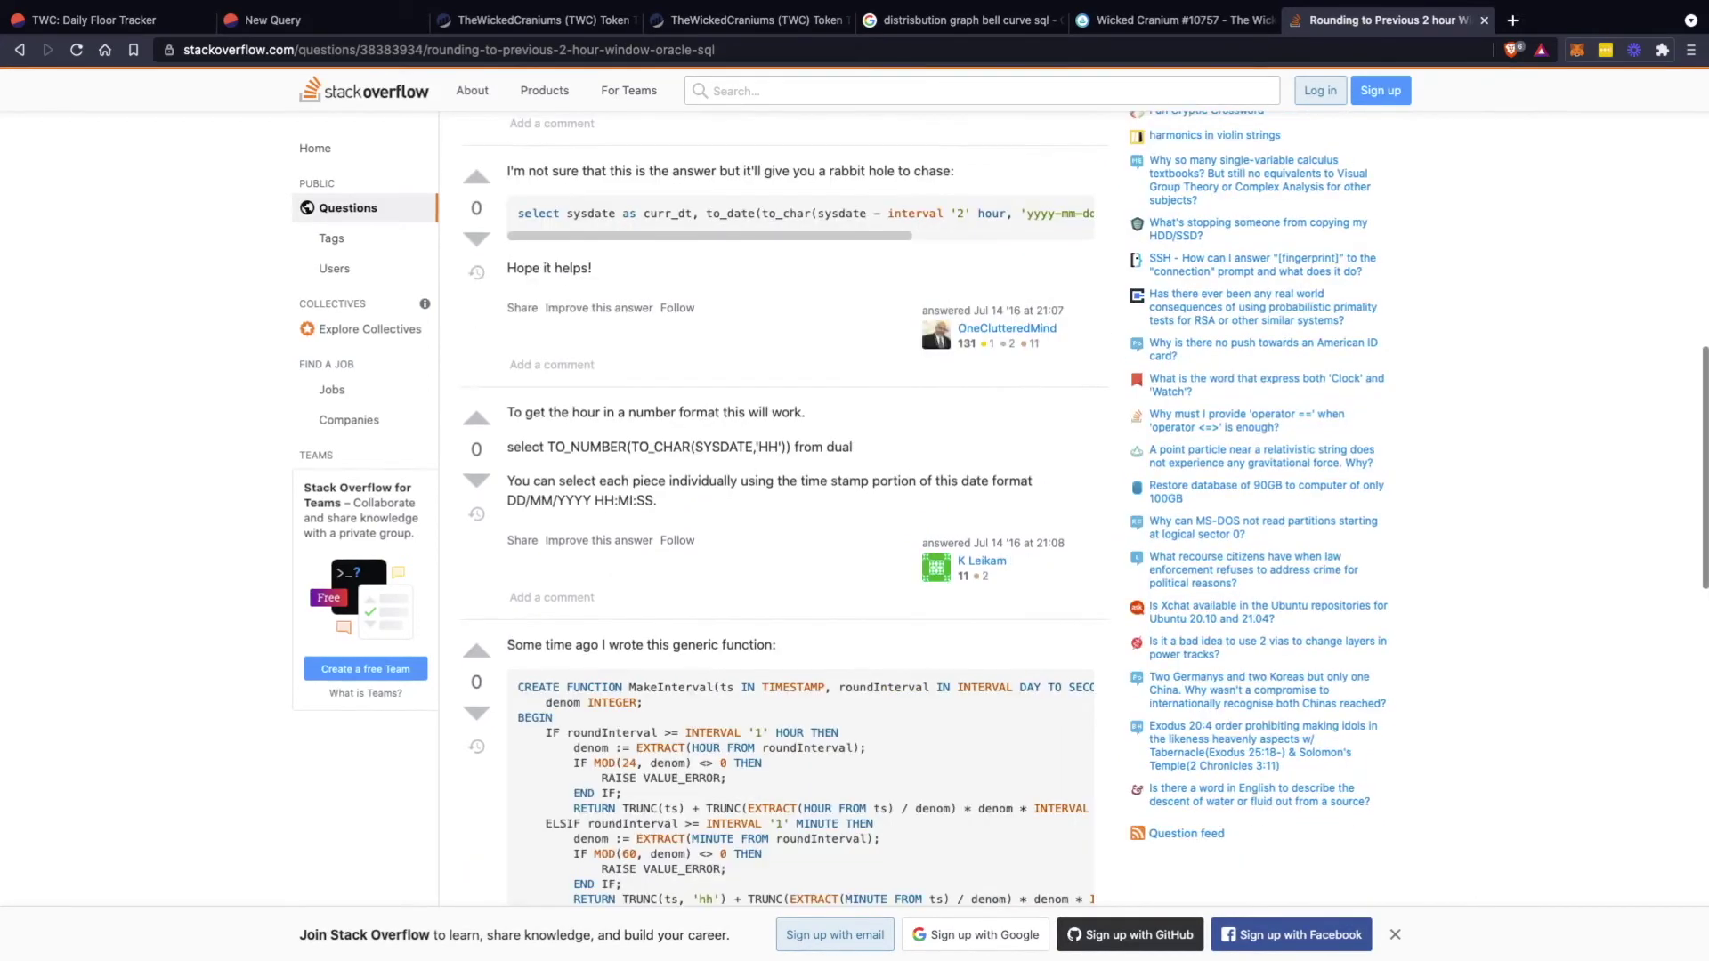
pyautogui.scroll(-3, 801, 507)
pyautogui.scroll(12, 801, 507)
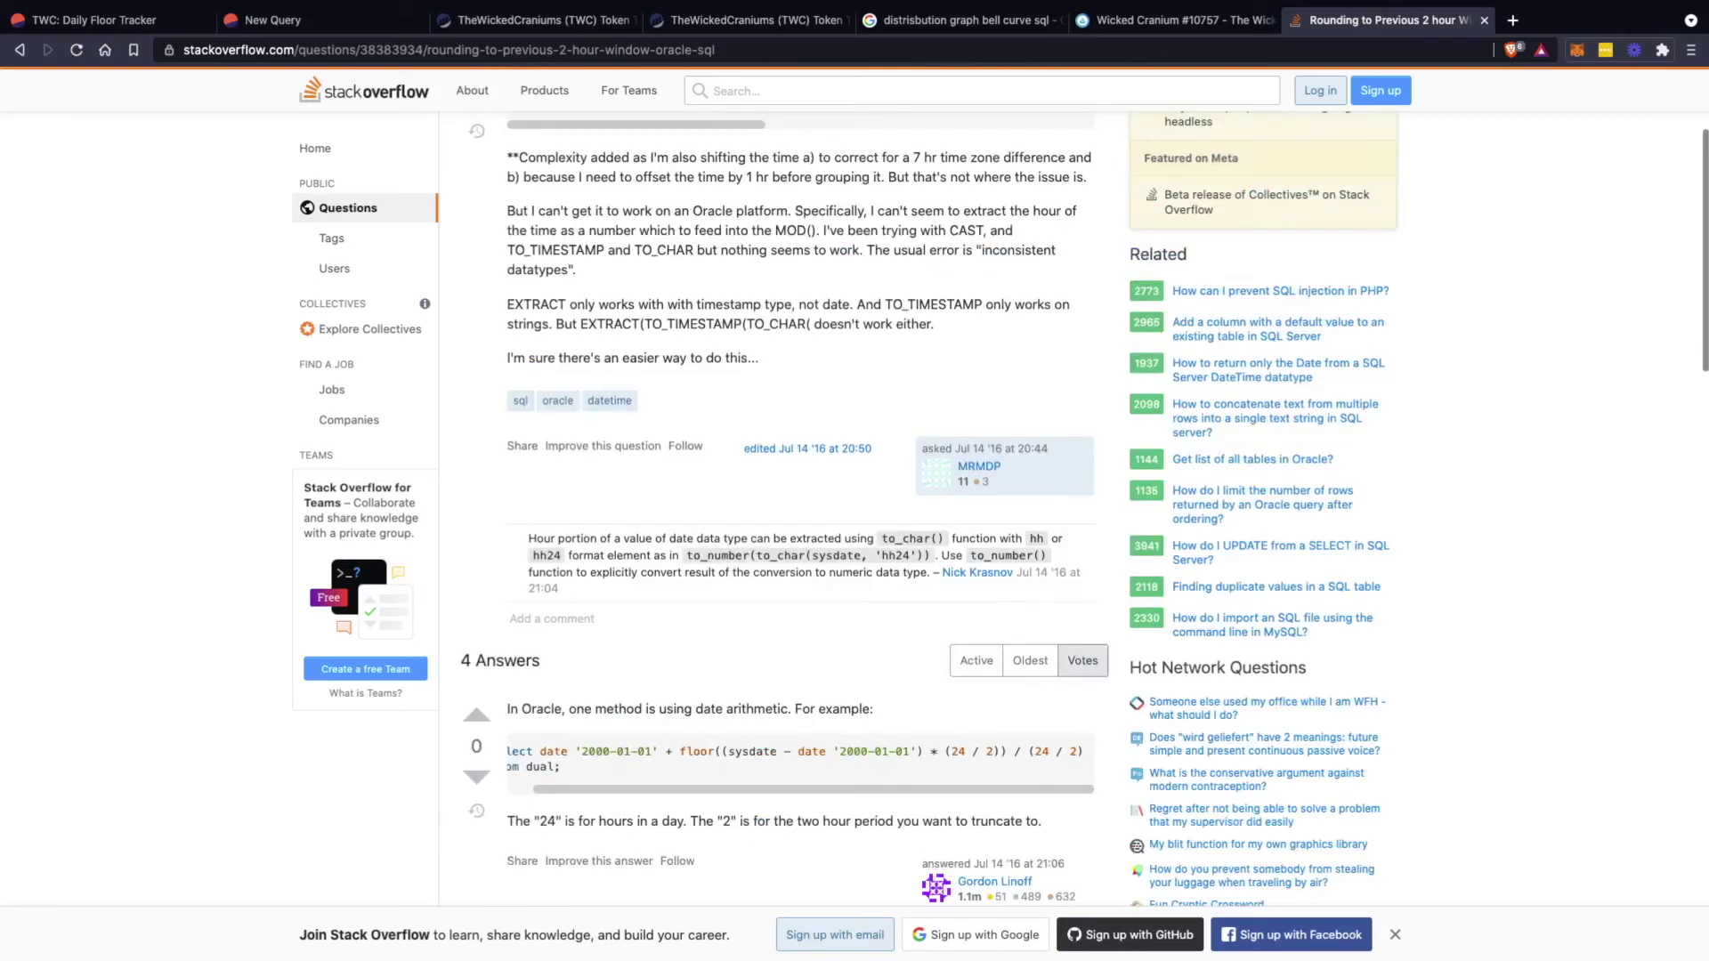
pyautogui.scroll(2, 801, 508)
pyautogui.scroll(-3, 801, 508)
pyautogui.hscroll(-1, 802, 625)
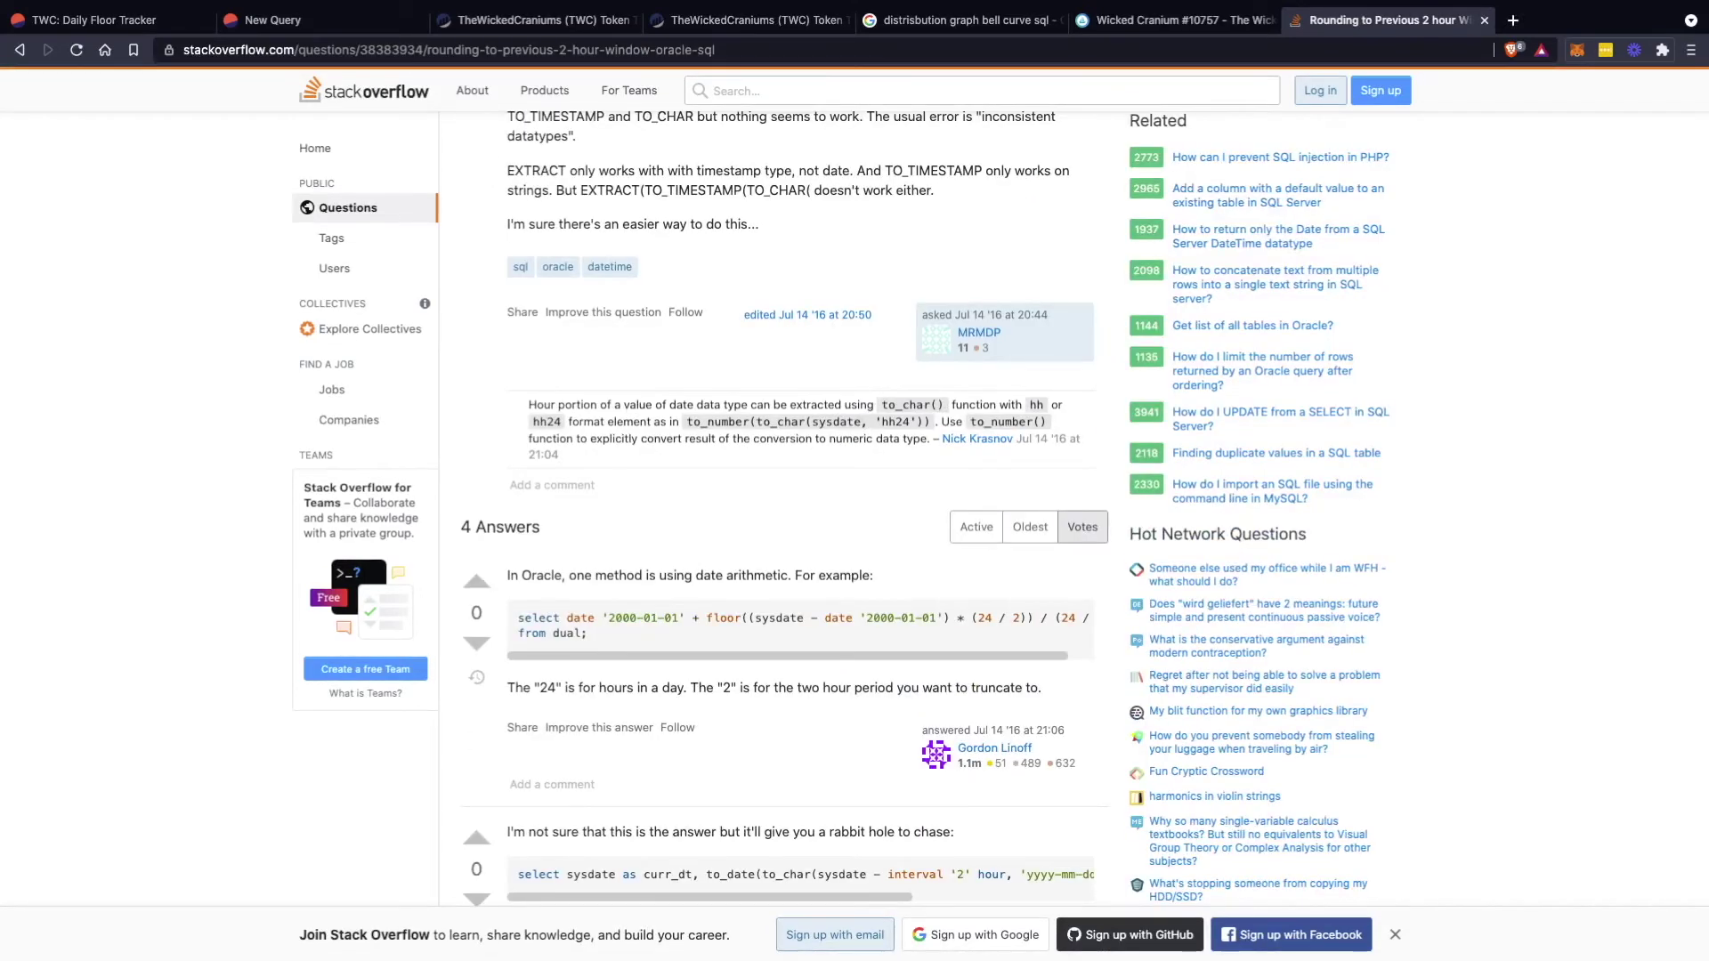
# Examine the (24 / 2) terms in the date arithmetic answer's floor() expression
pyautogui.hscroll(1, 801, 625)
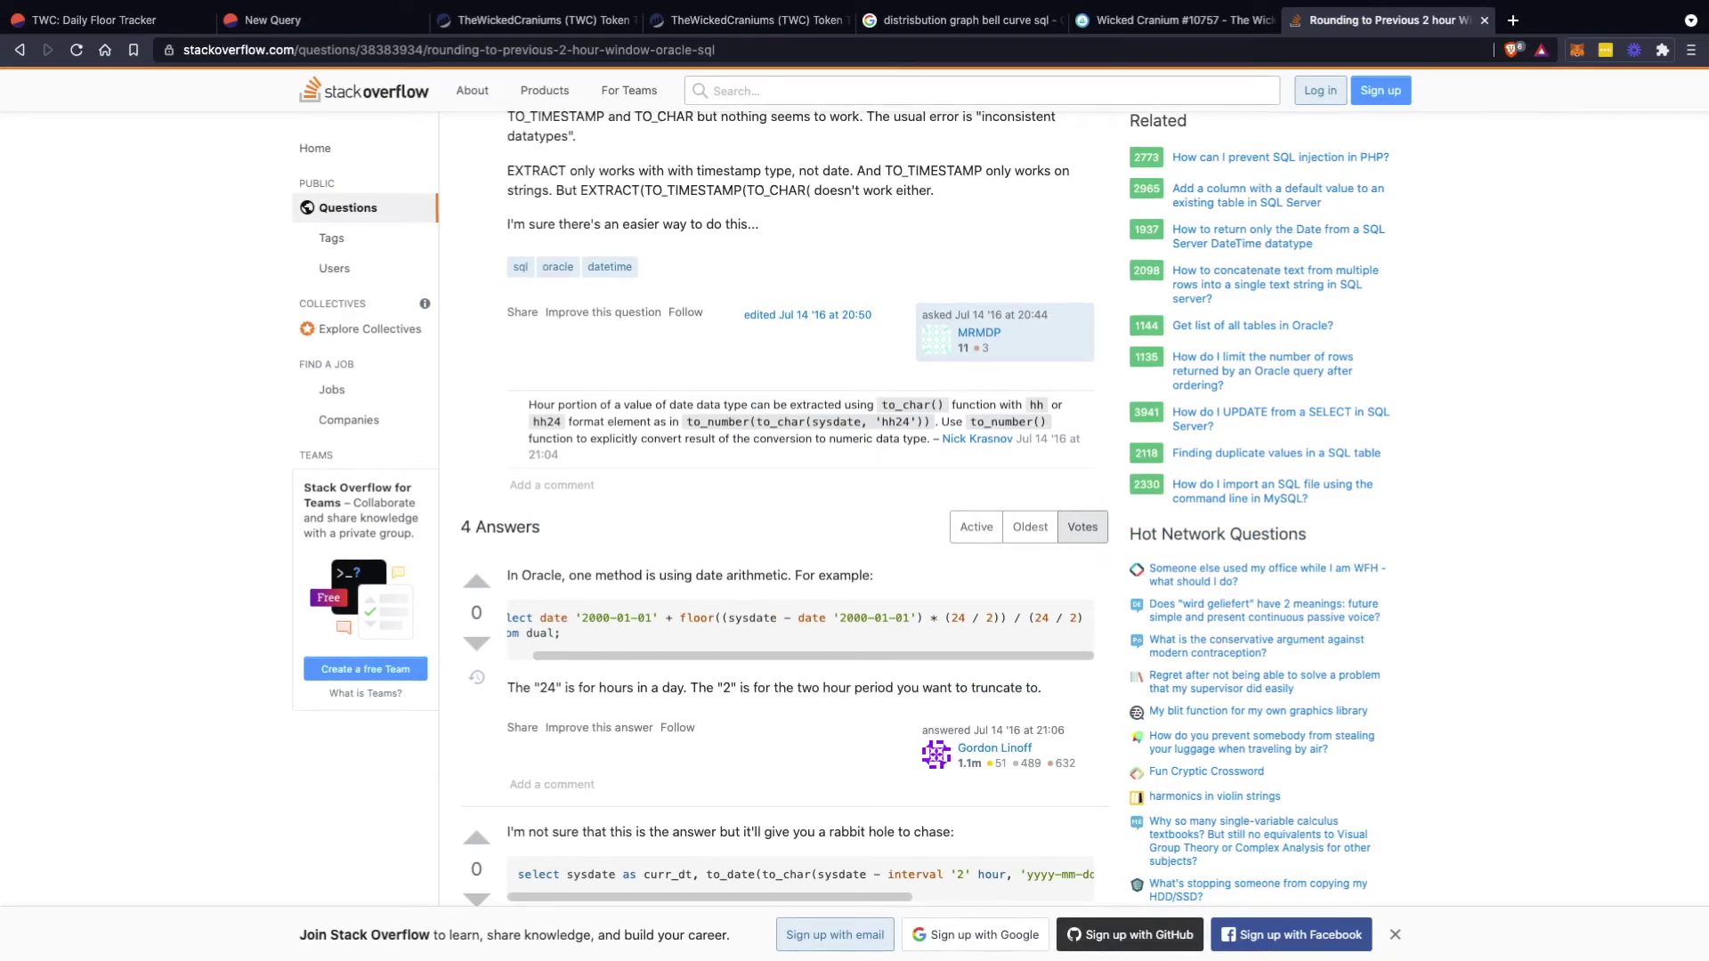
pyautogui.moveTo(931, 617); pyautogui.dragTo(931, 635)
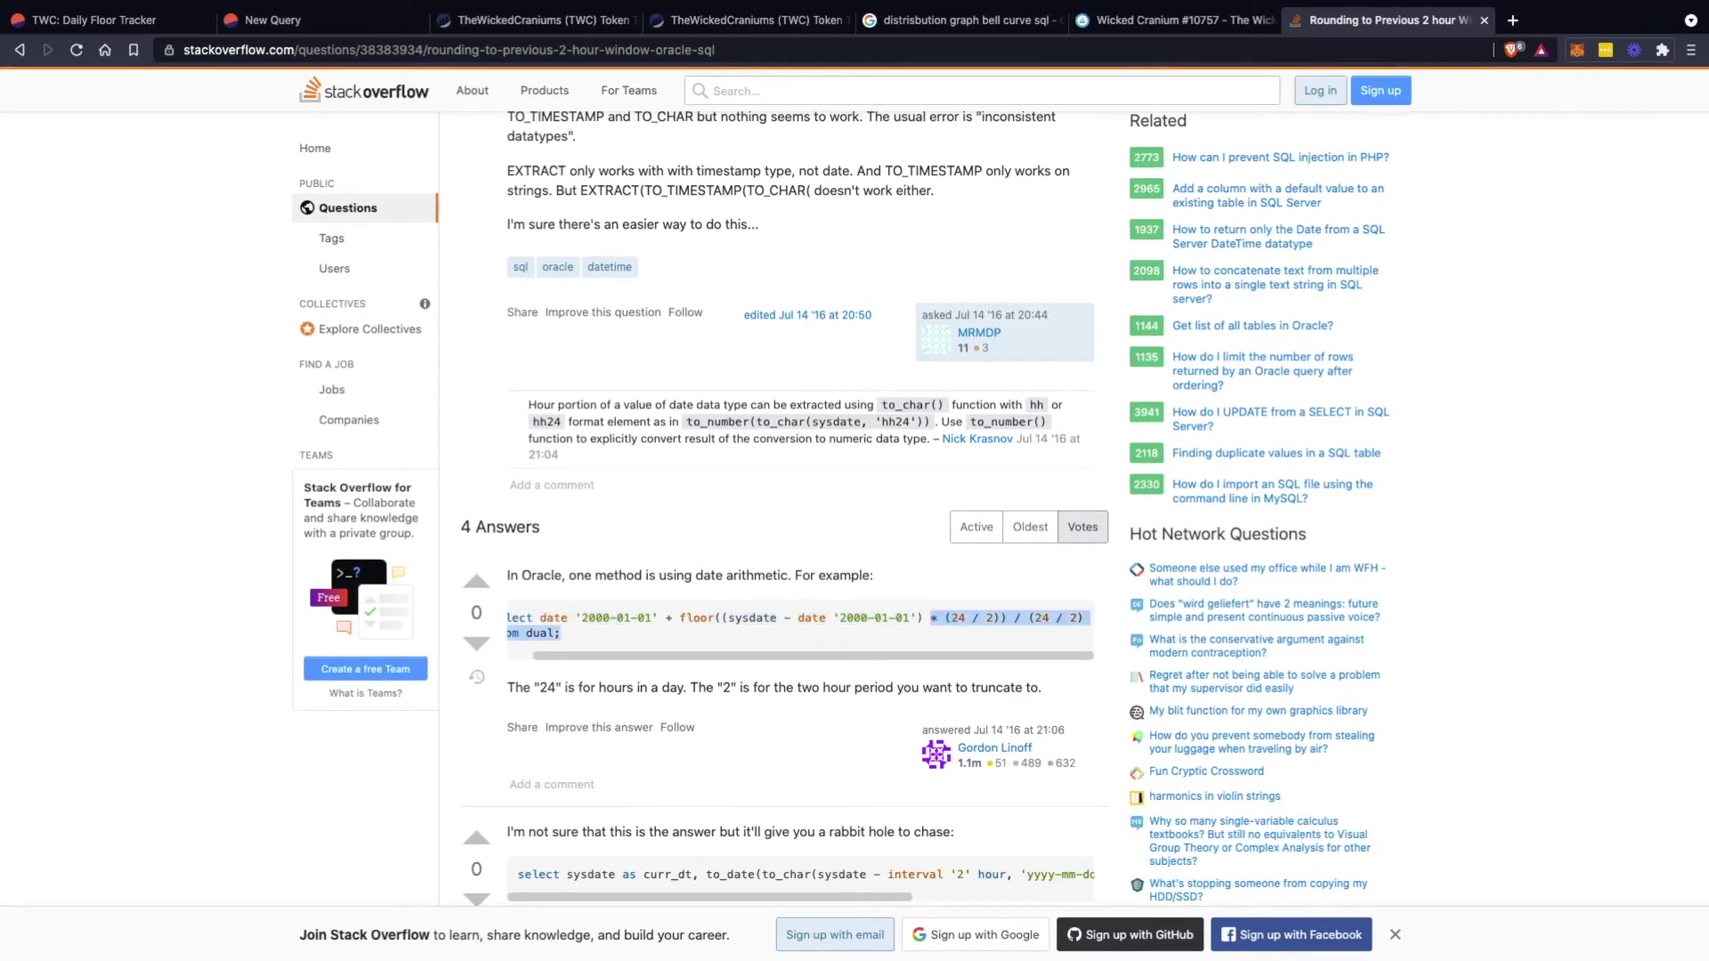
pyautogui.click(931, 636)
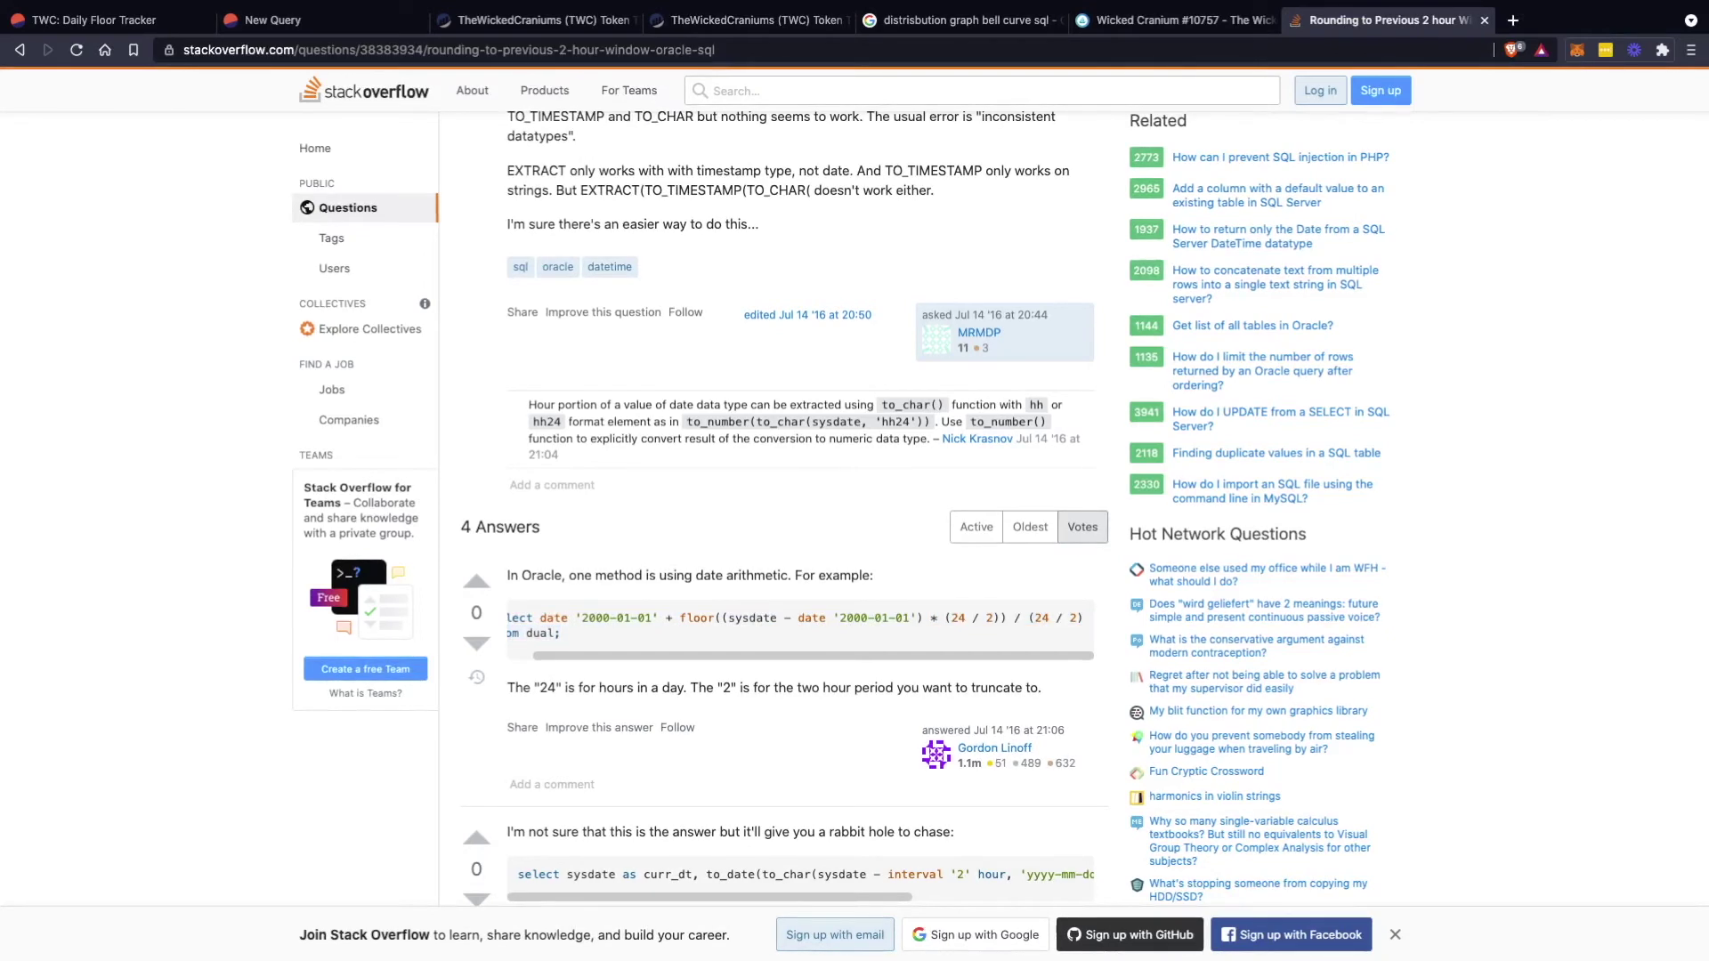
pyautogui.moveTo(1028, 618); pyautogui.dragTo(1083, 617)
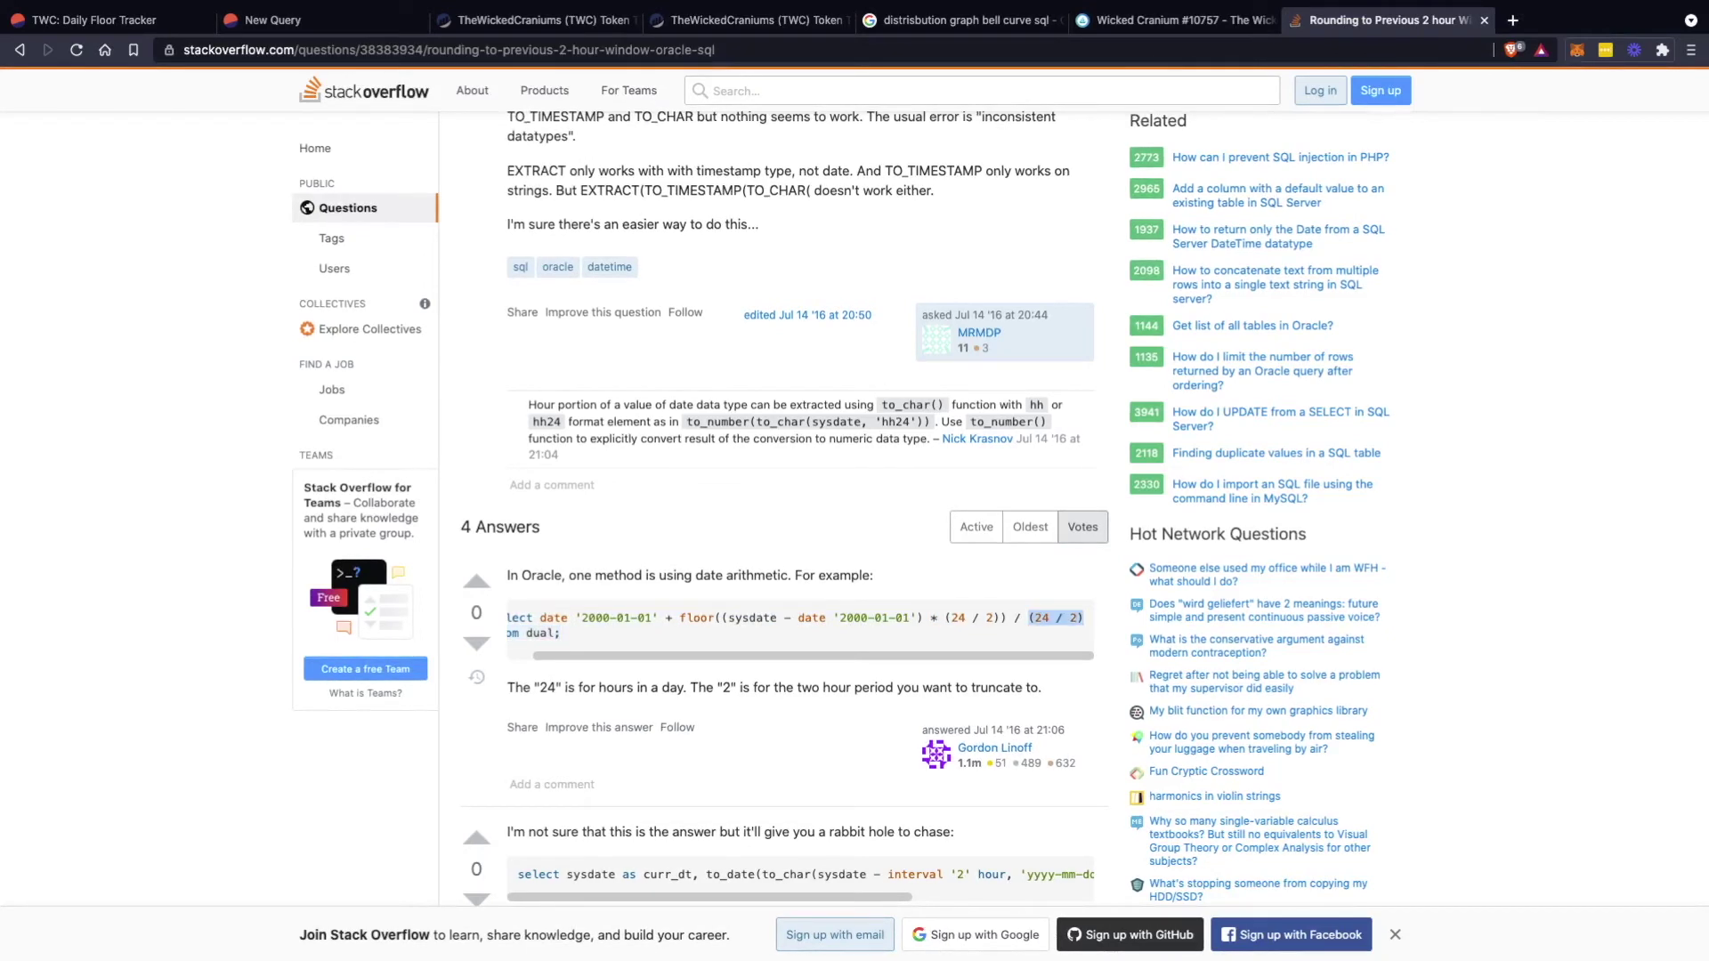
pyautogui.moveTo(945, 618); pyautogui.dragTo(1083, 618)
pyautogui.click(1083, 617)
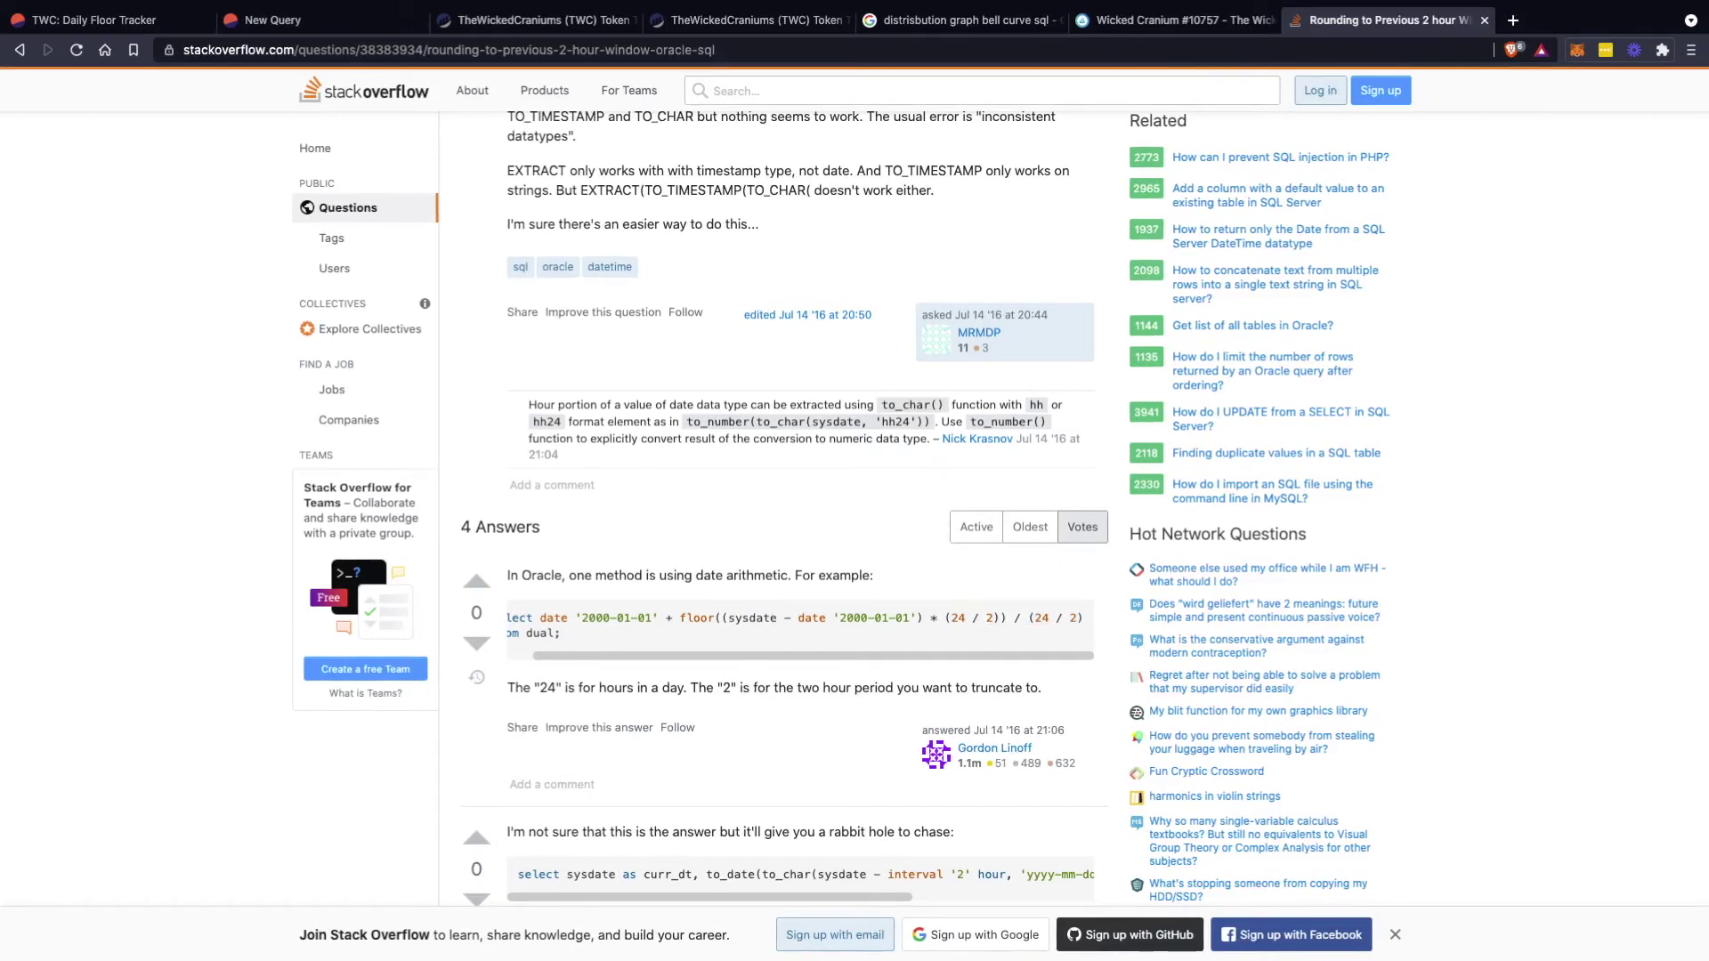
# Check the date_trunc line in the TWC: Daily Floor Tracker query and return to the Stack Overflow answer
pyautogui.click(275, 19)
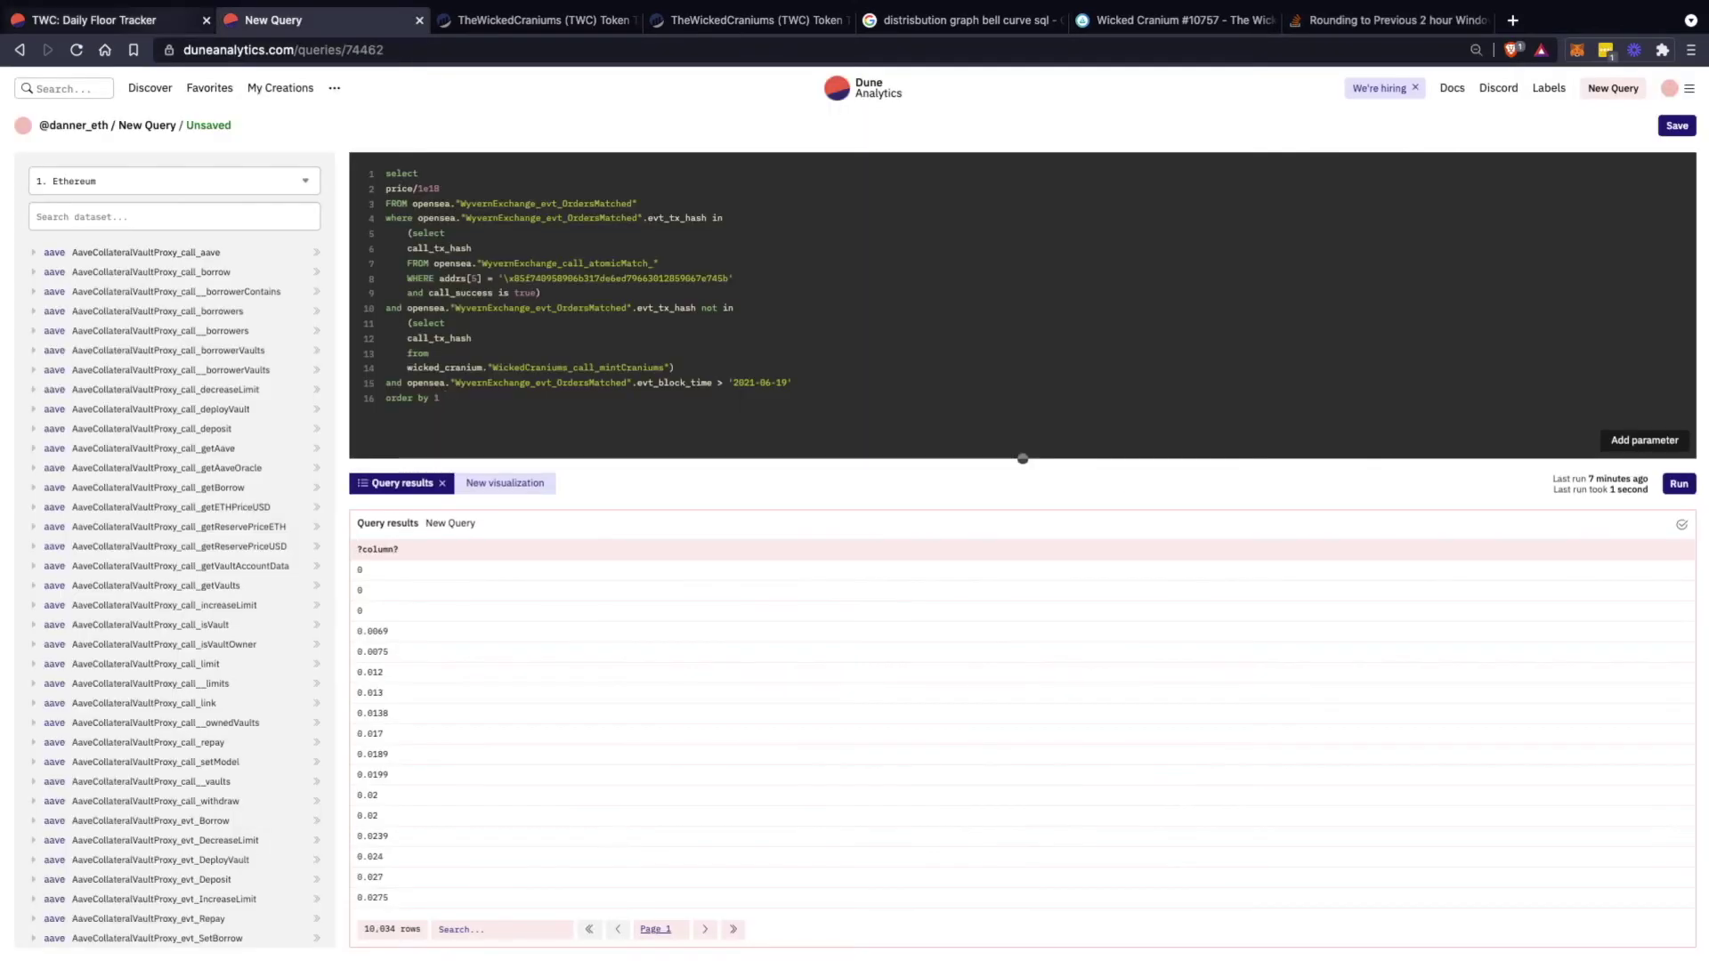
pyautogui.click(107, 19)
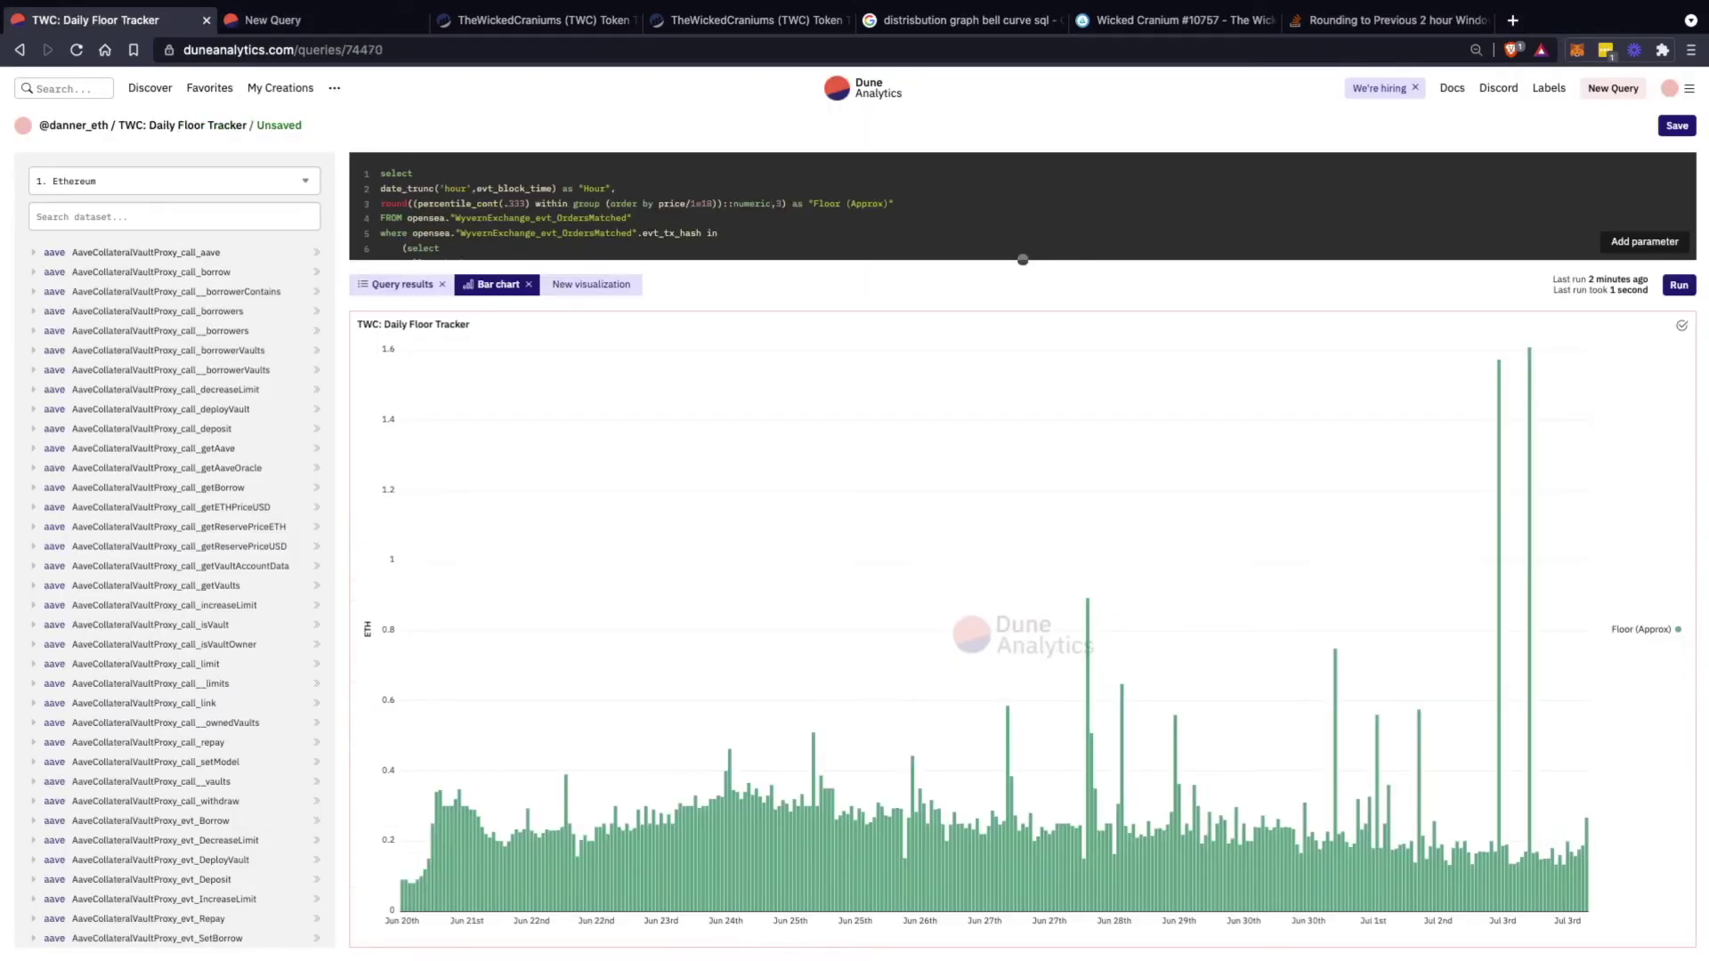
pyautogui.click(558, 189)
pyautogui.hotkey('ctrl', 'shift', 'Tab')
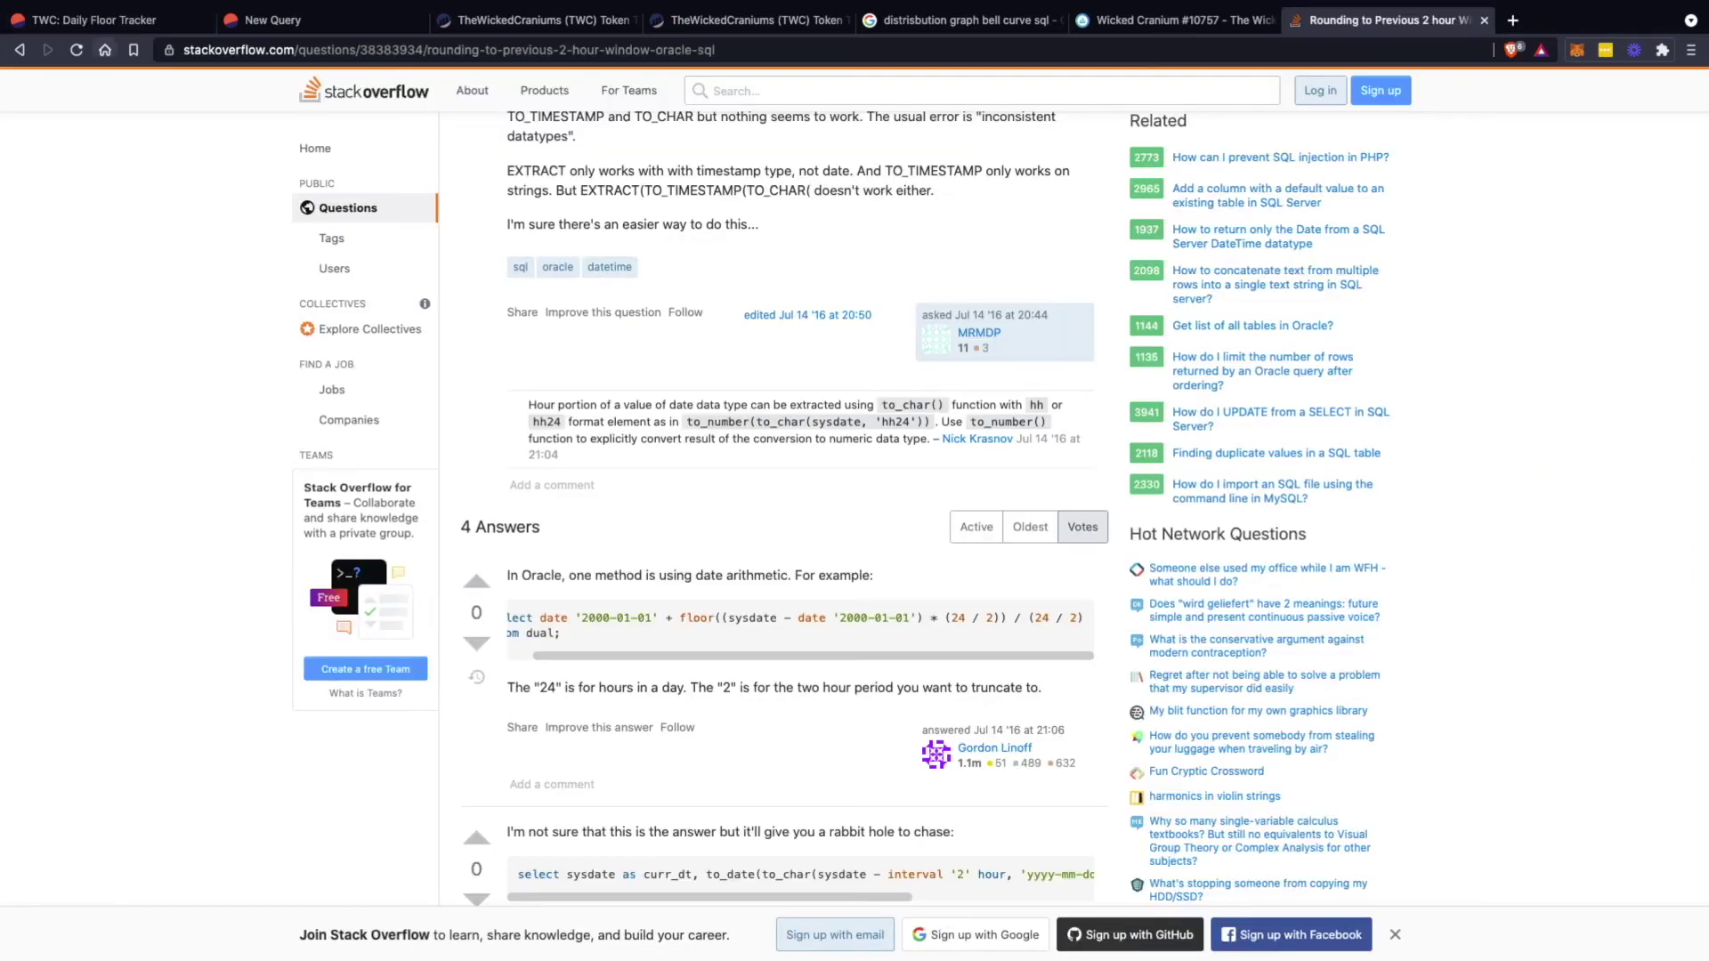
# Go back to the Google results and search for "date trunc sql half day" instead
pyautogui.click(19, 50)
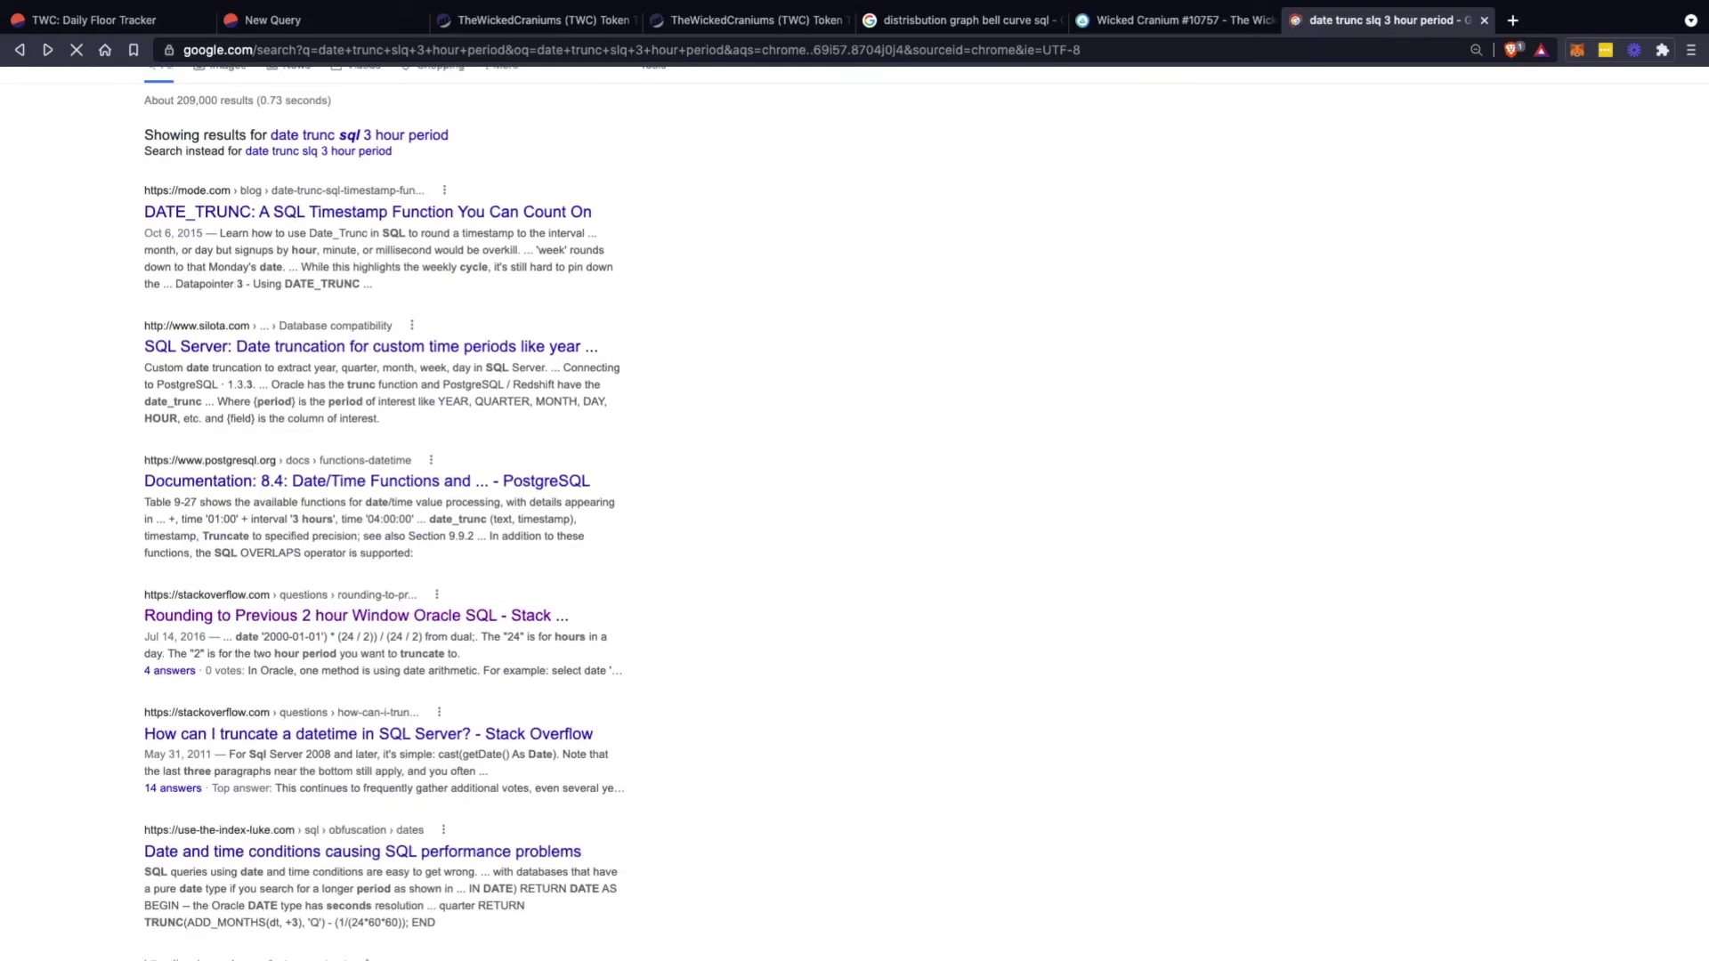
pyautogui.scroll(-3, 535, 513)
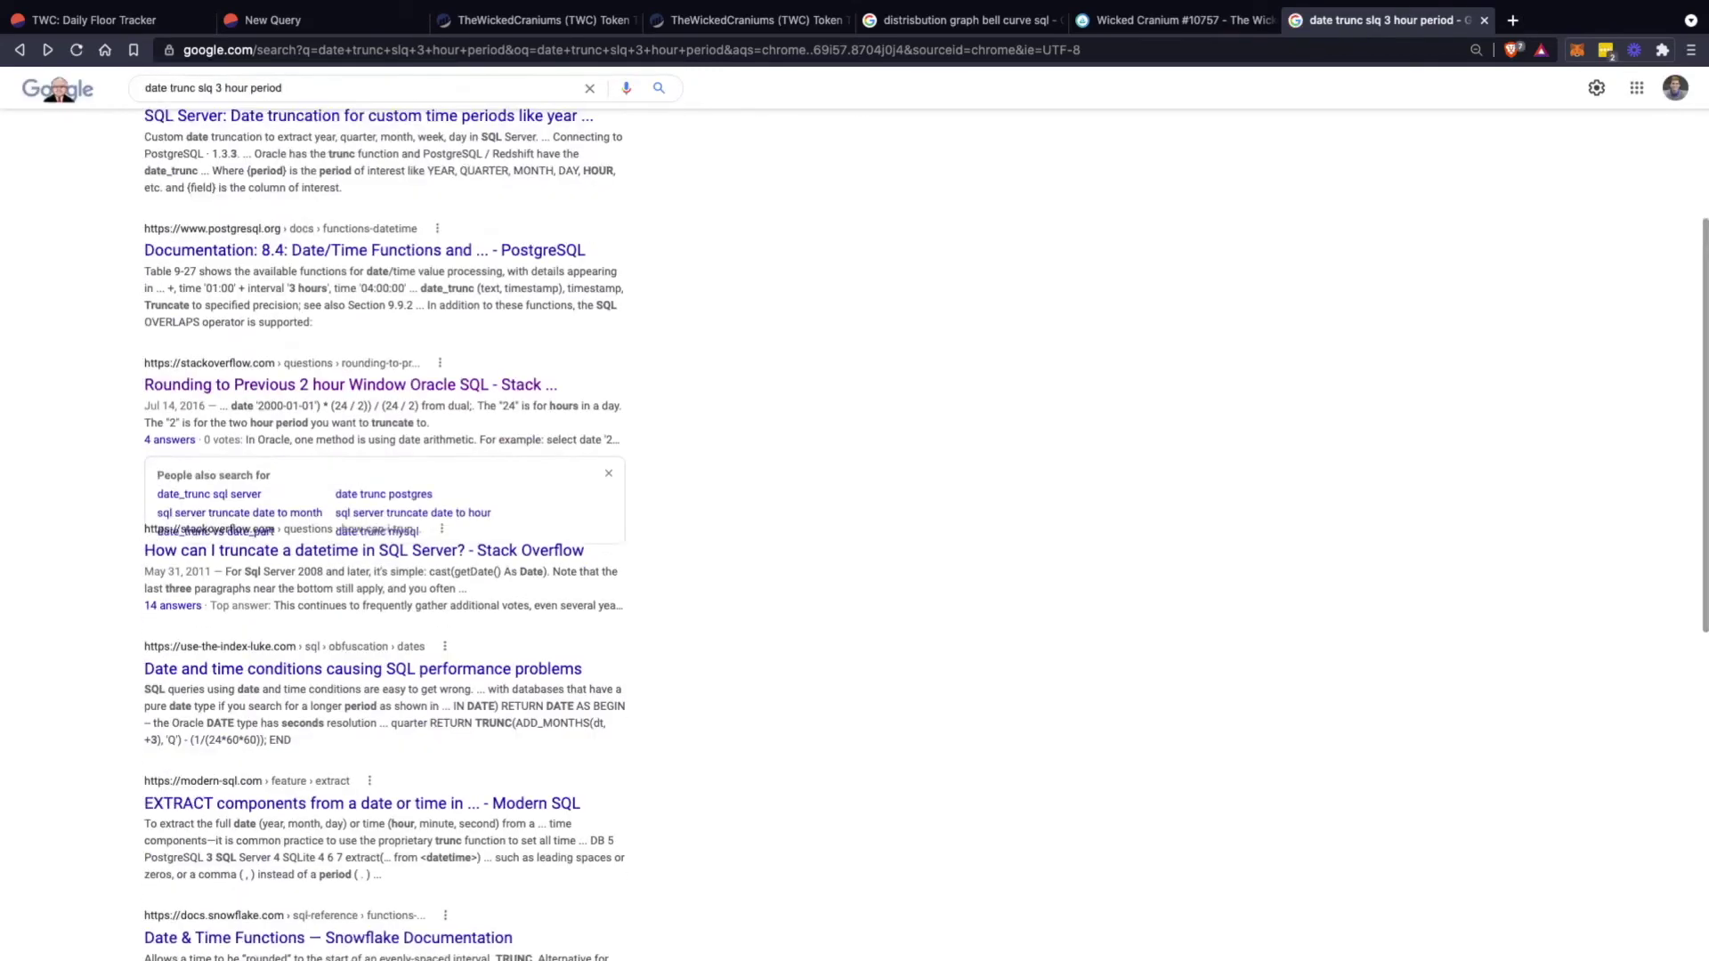
pyautogui.scroll(5, 534, 514)
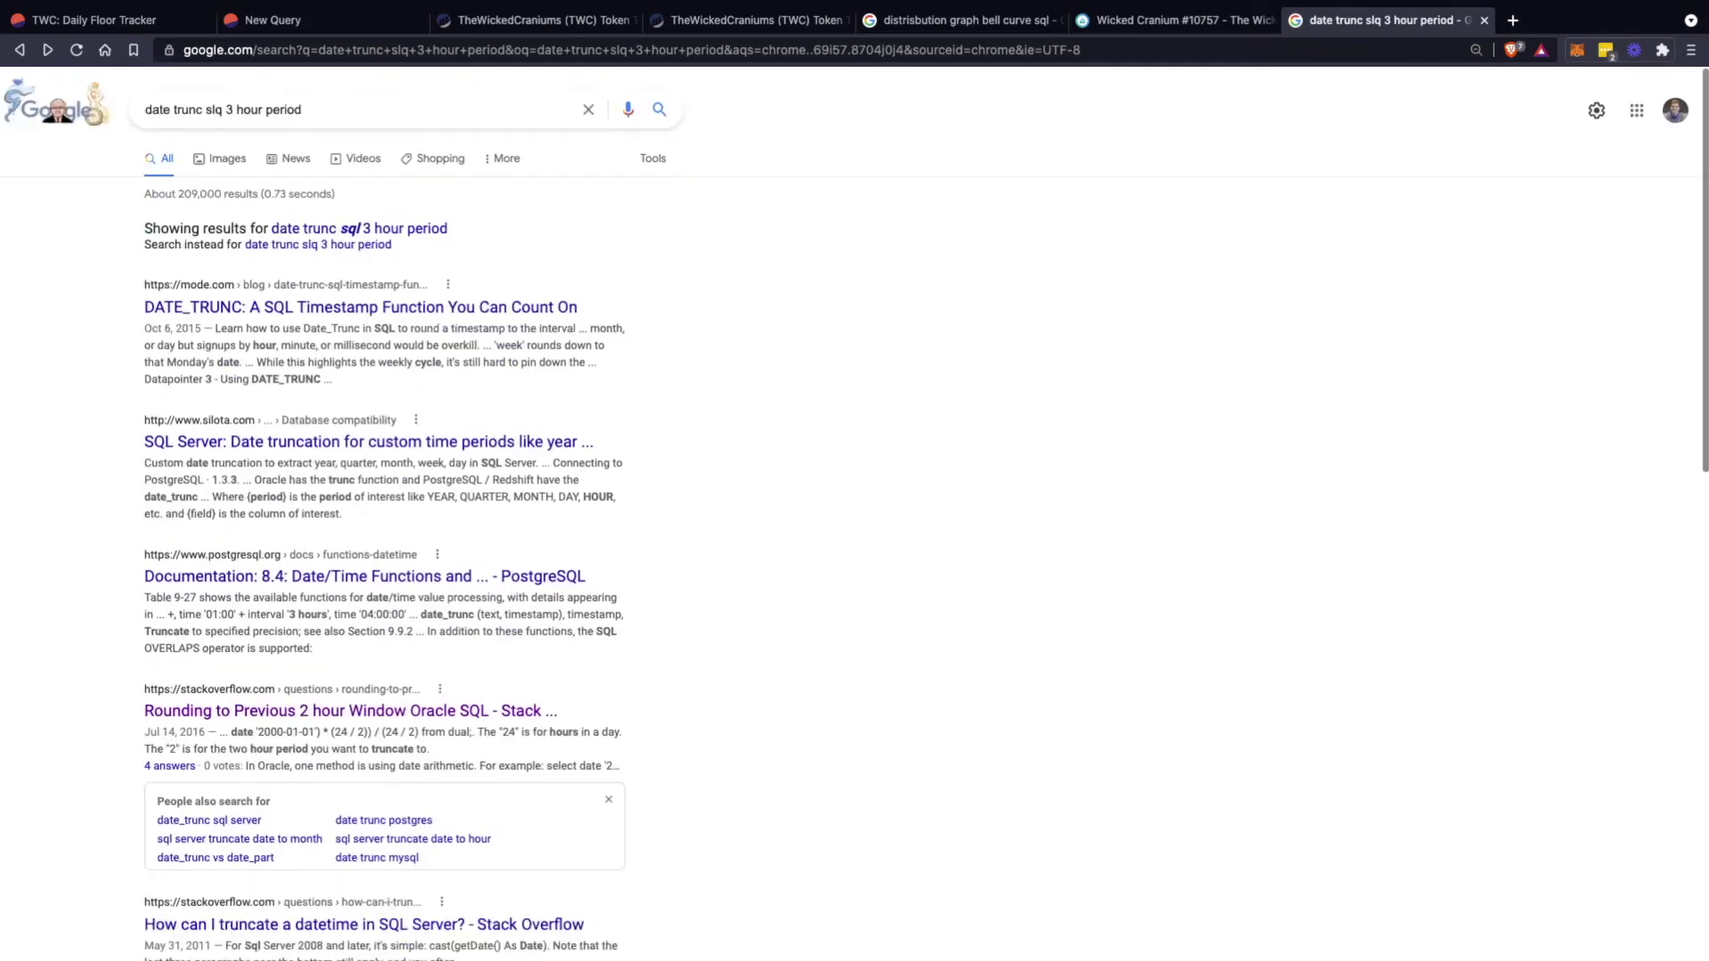
pyautogui.moveTo(304, 106); pyautogui.dragTo(207, 106)
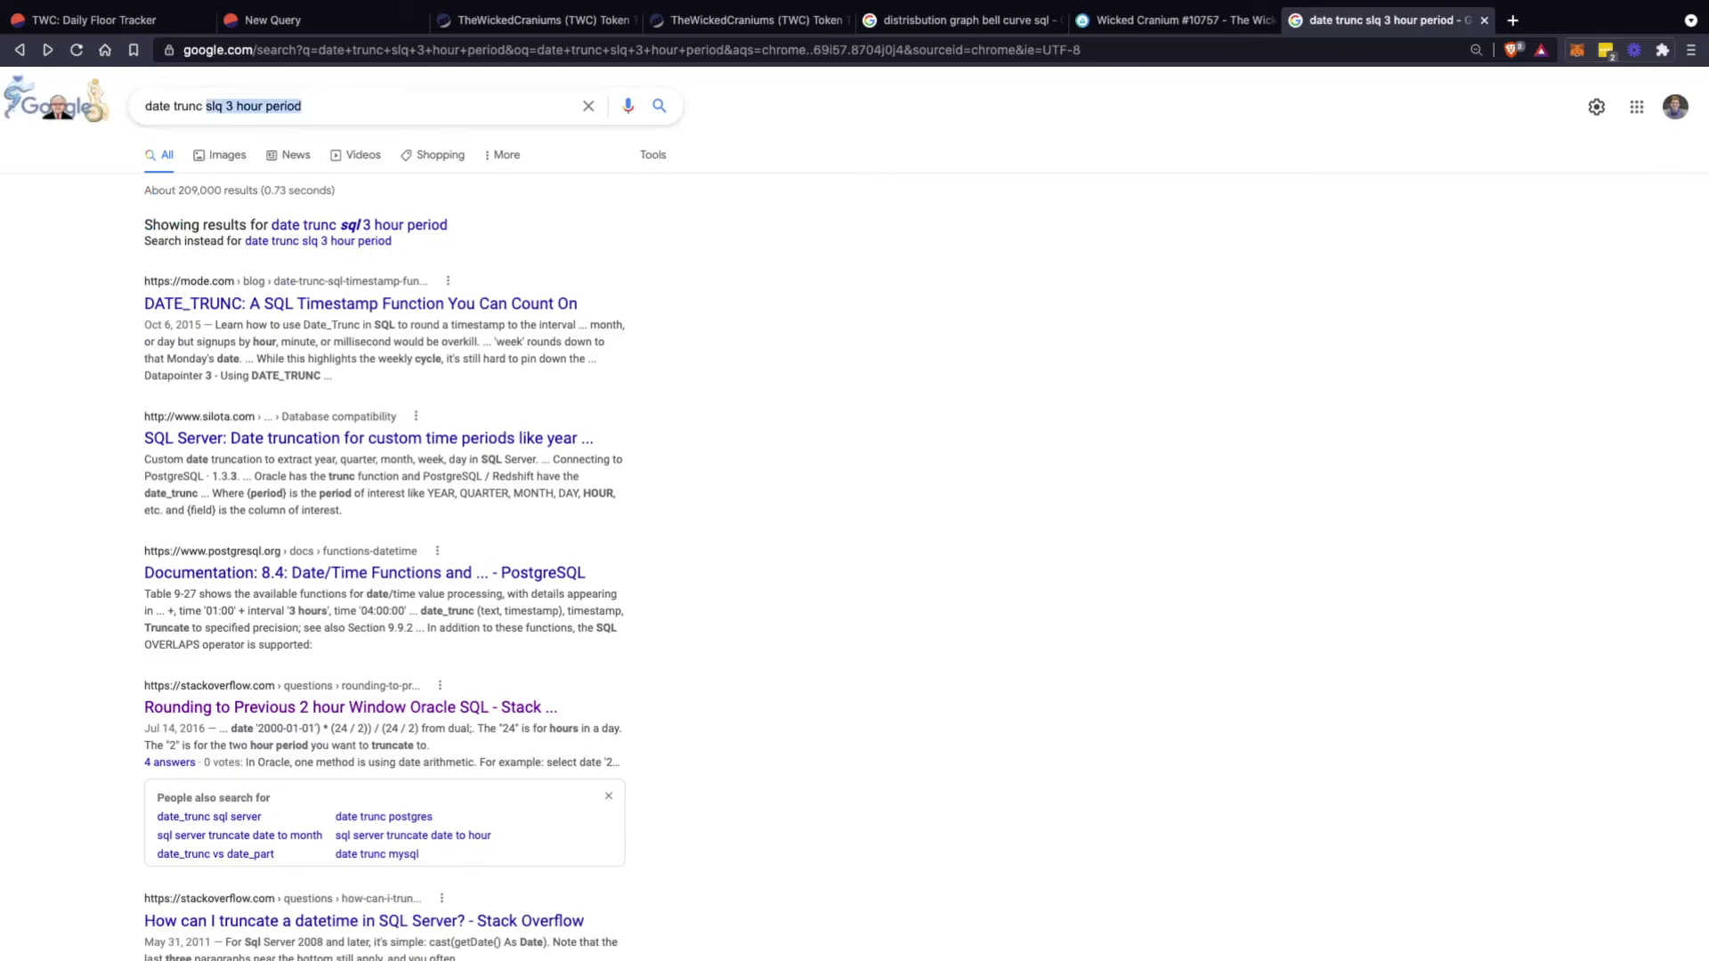
pyautogui.write('sql half day')
pyautogui.press('Return')
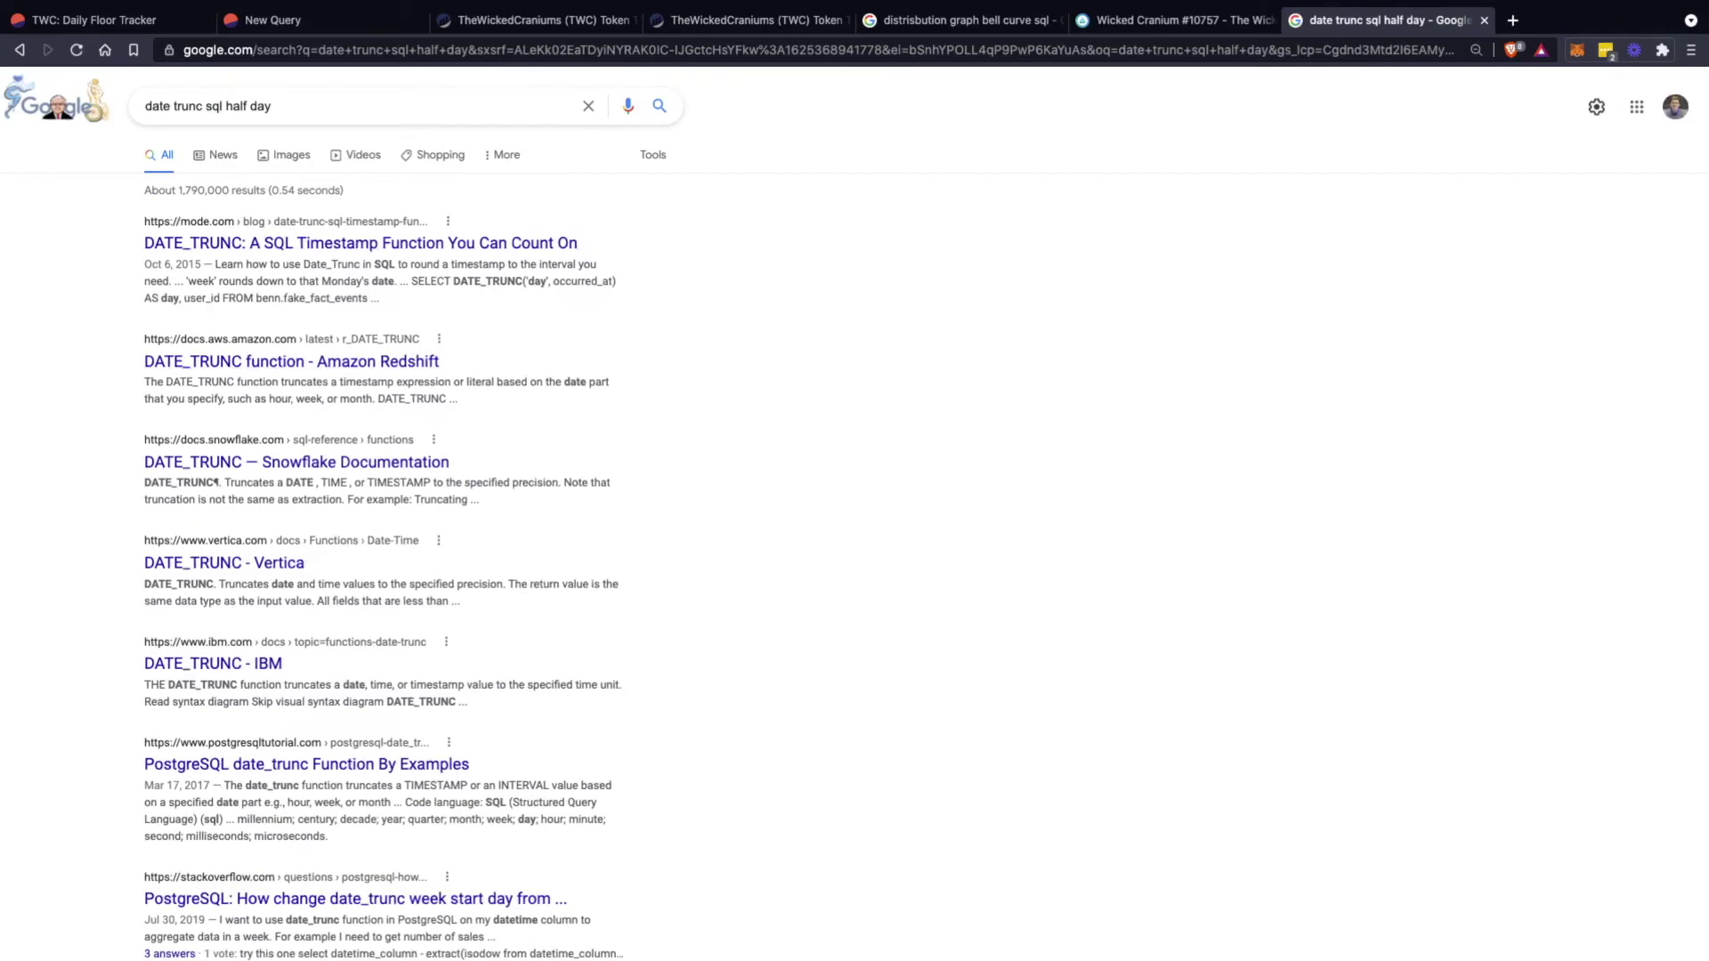
# Open the "PostgreSQL date_trunc Function By Examples" result and read the allowed datepart values and examples
pyautogui.scroll(-2, 383, 534)
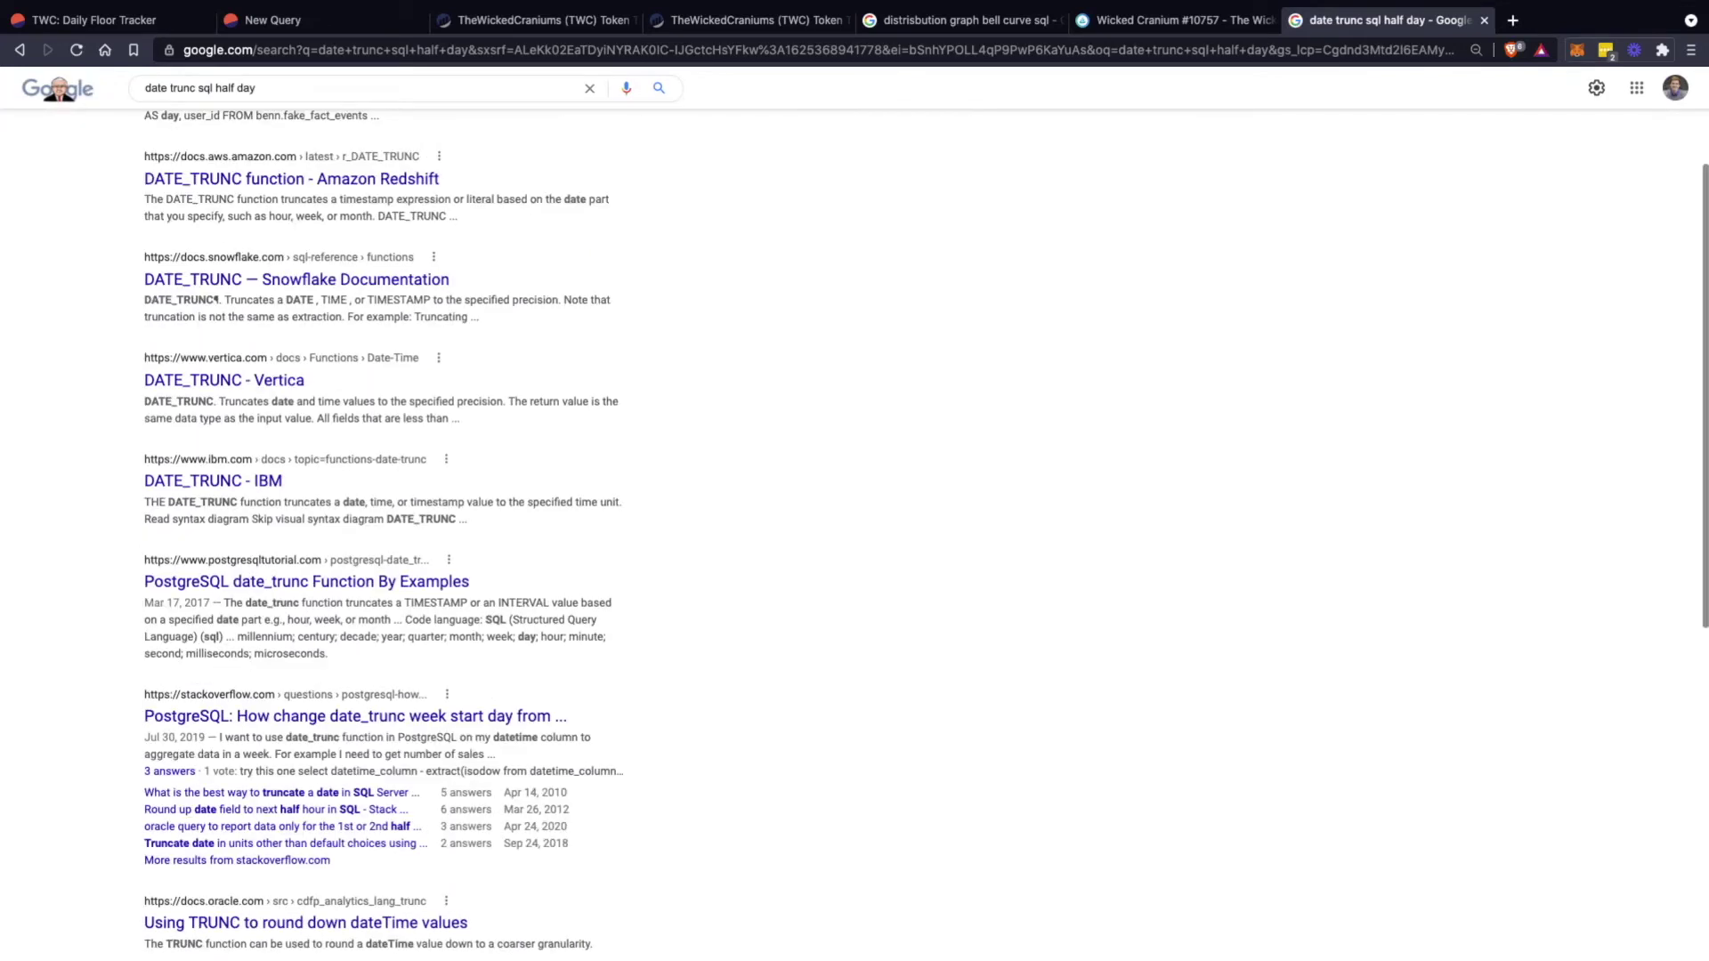
pyautogui.click(306, 581)
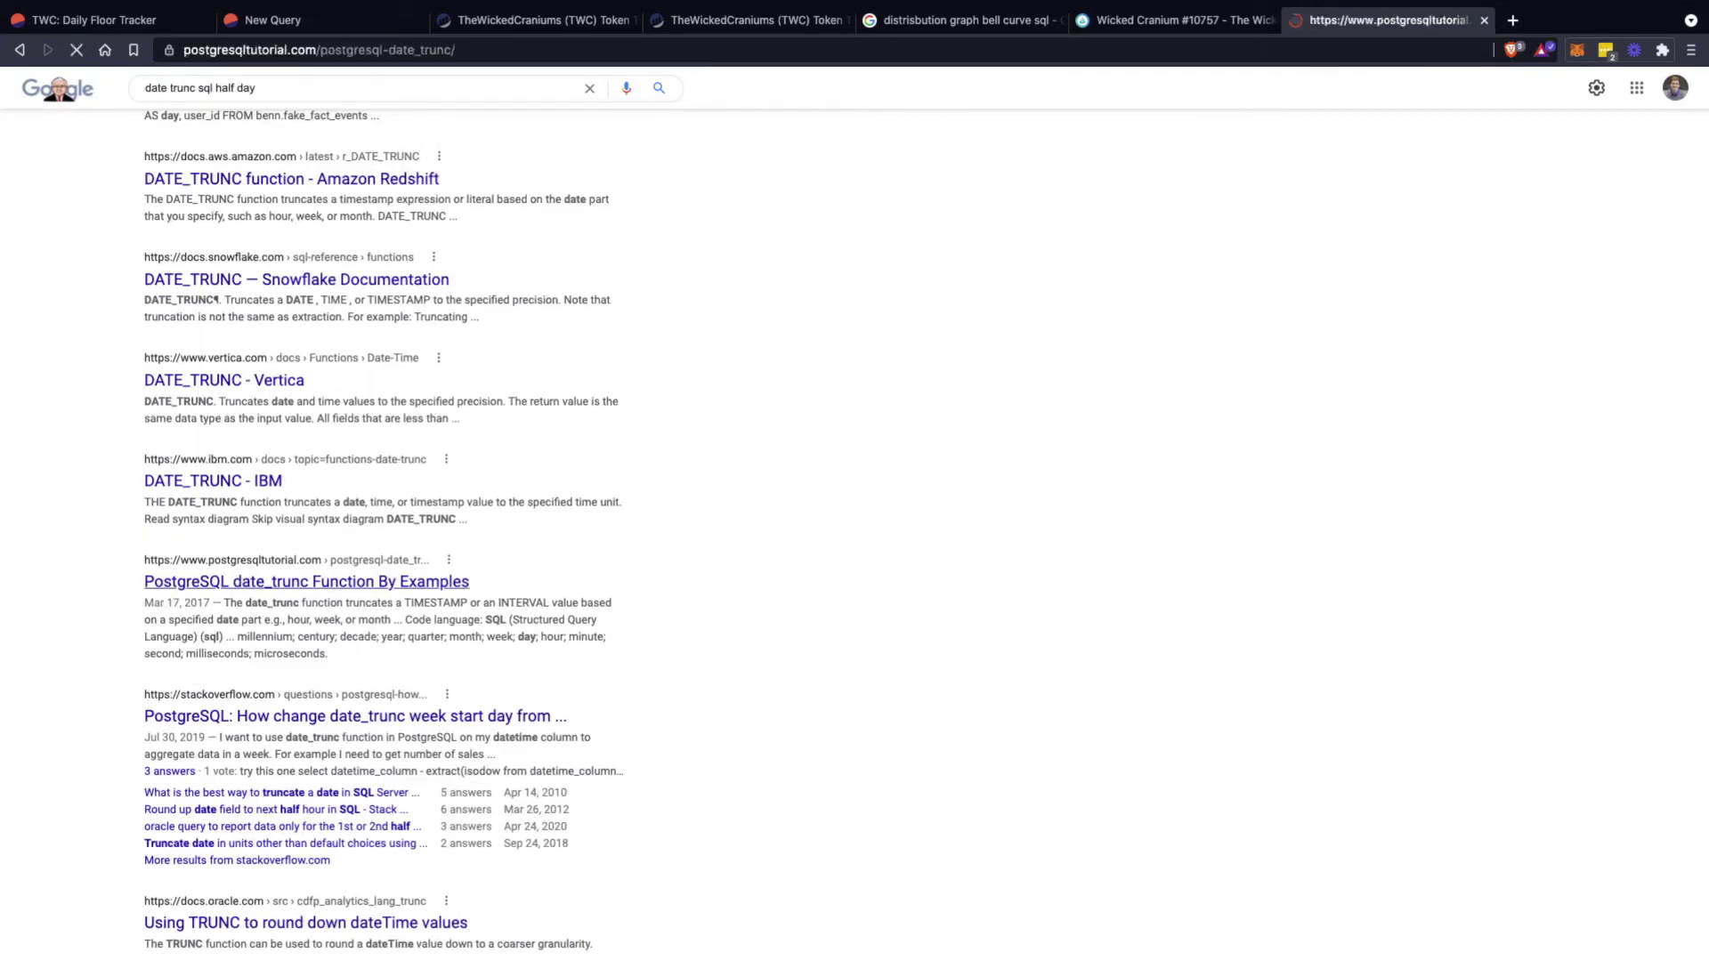
pyautogui.scroll(-3, 709, 512)
pyautogui.scroll(-3, 708, 512)
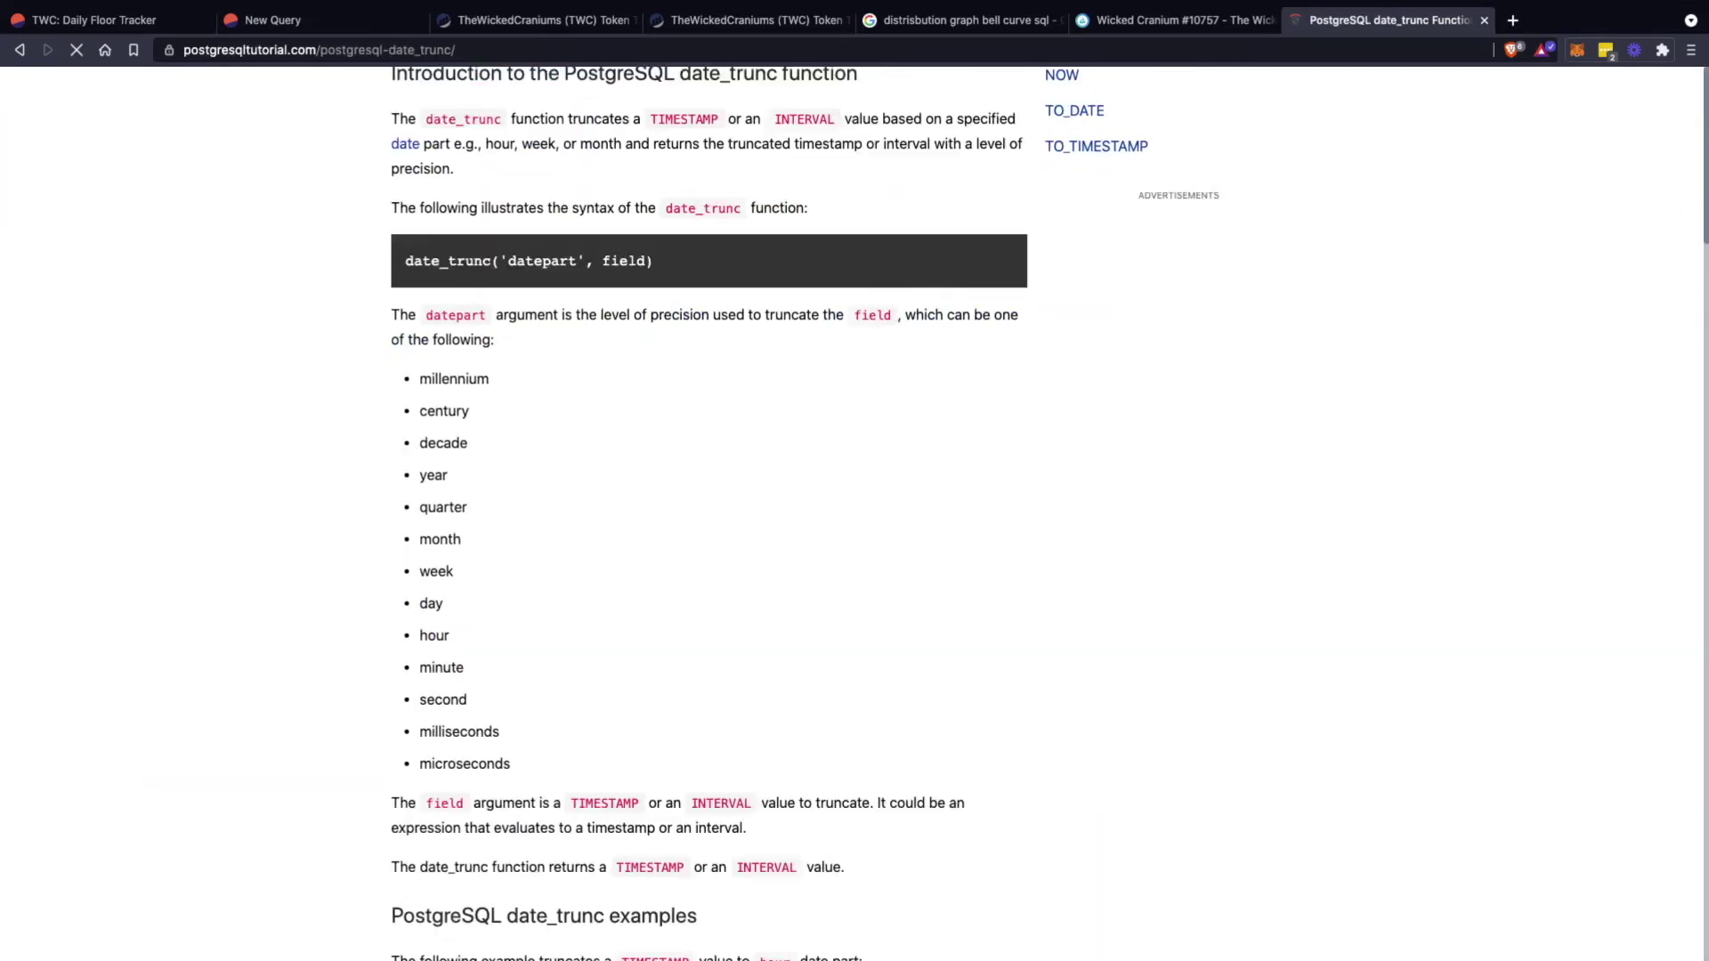
pyautogui.scroll(-5, 709, 512)
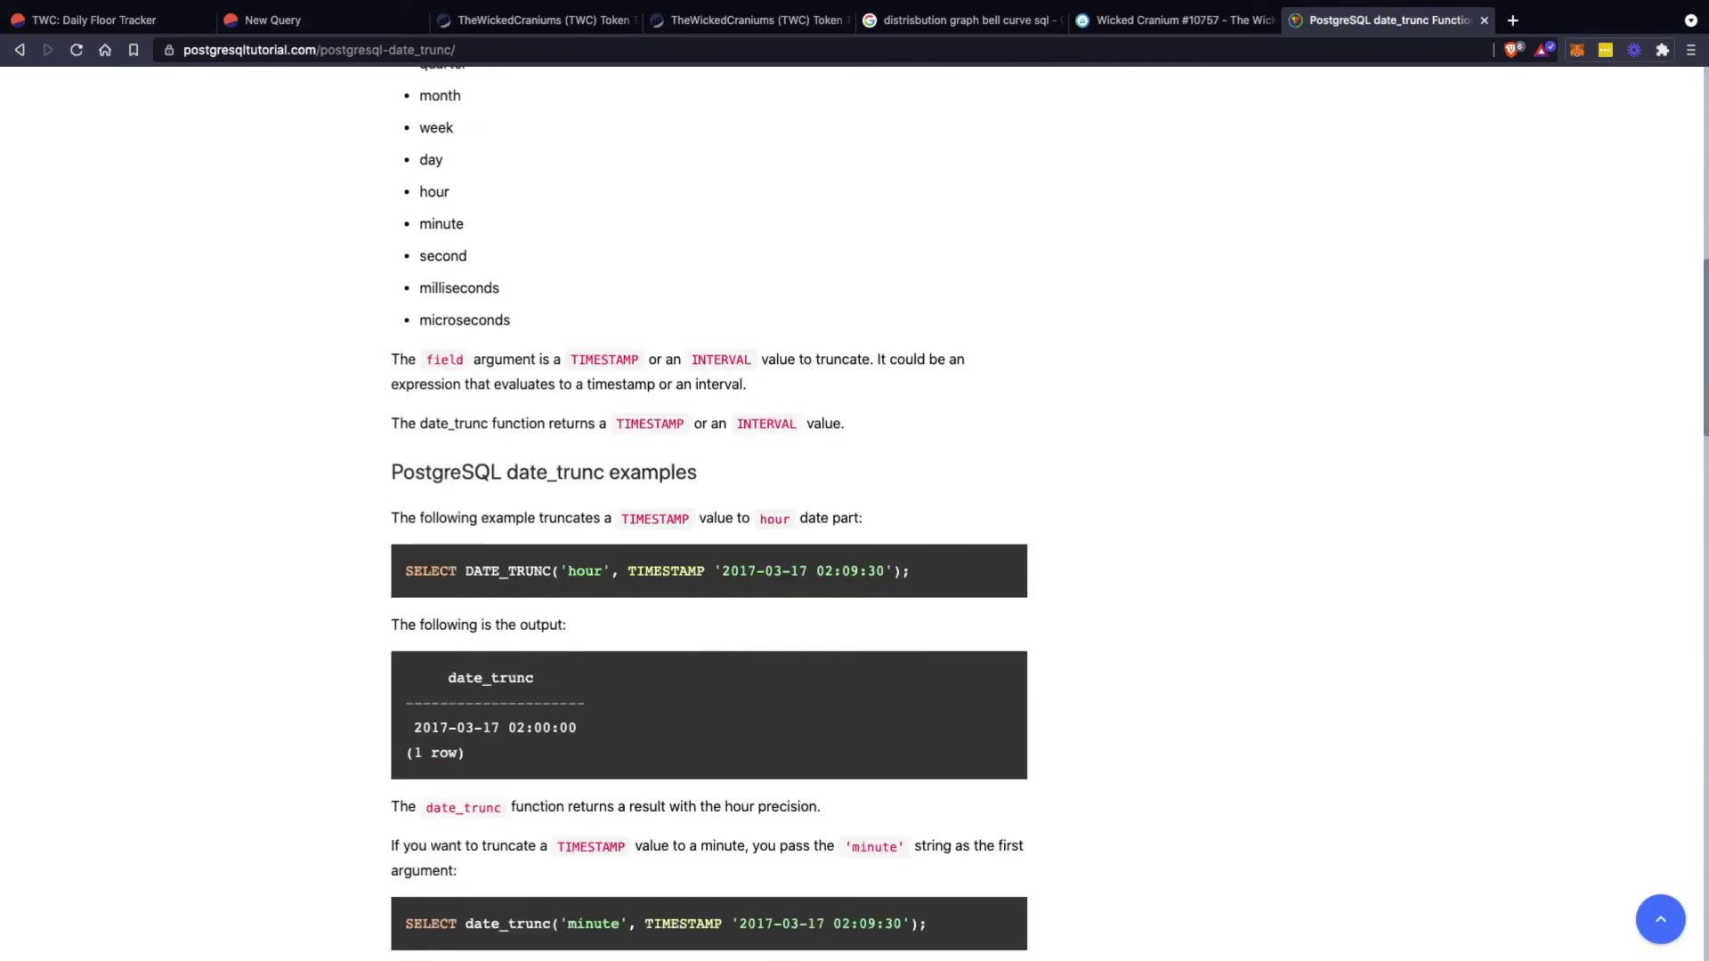
pyautogui.scroll(-5, 708, 511)
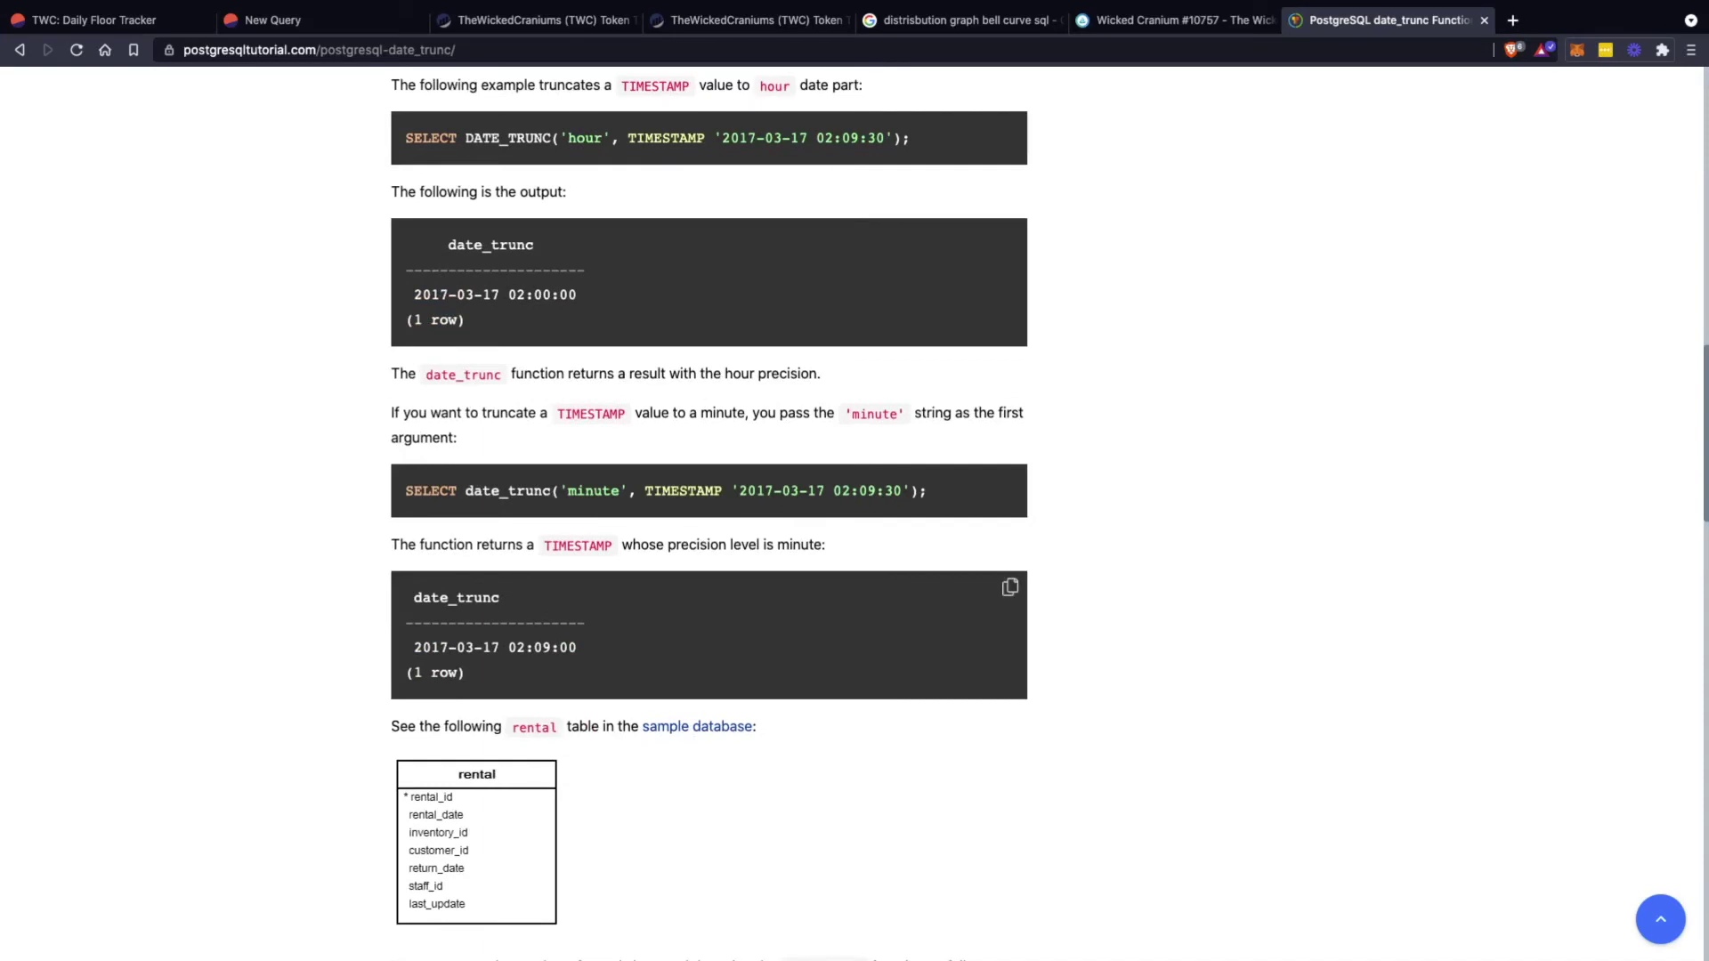
# In the TWC: Daily Floor Tracker query, try date_trunc('day',evt_block_time)/2 for the "Hour" column and run it
pyautogui.click(276, 19)
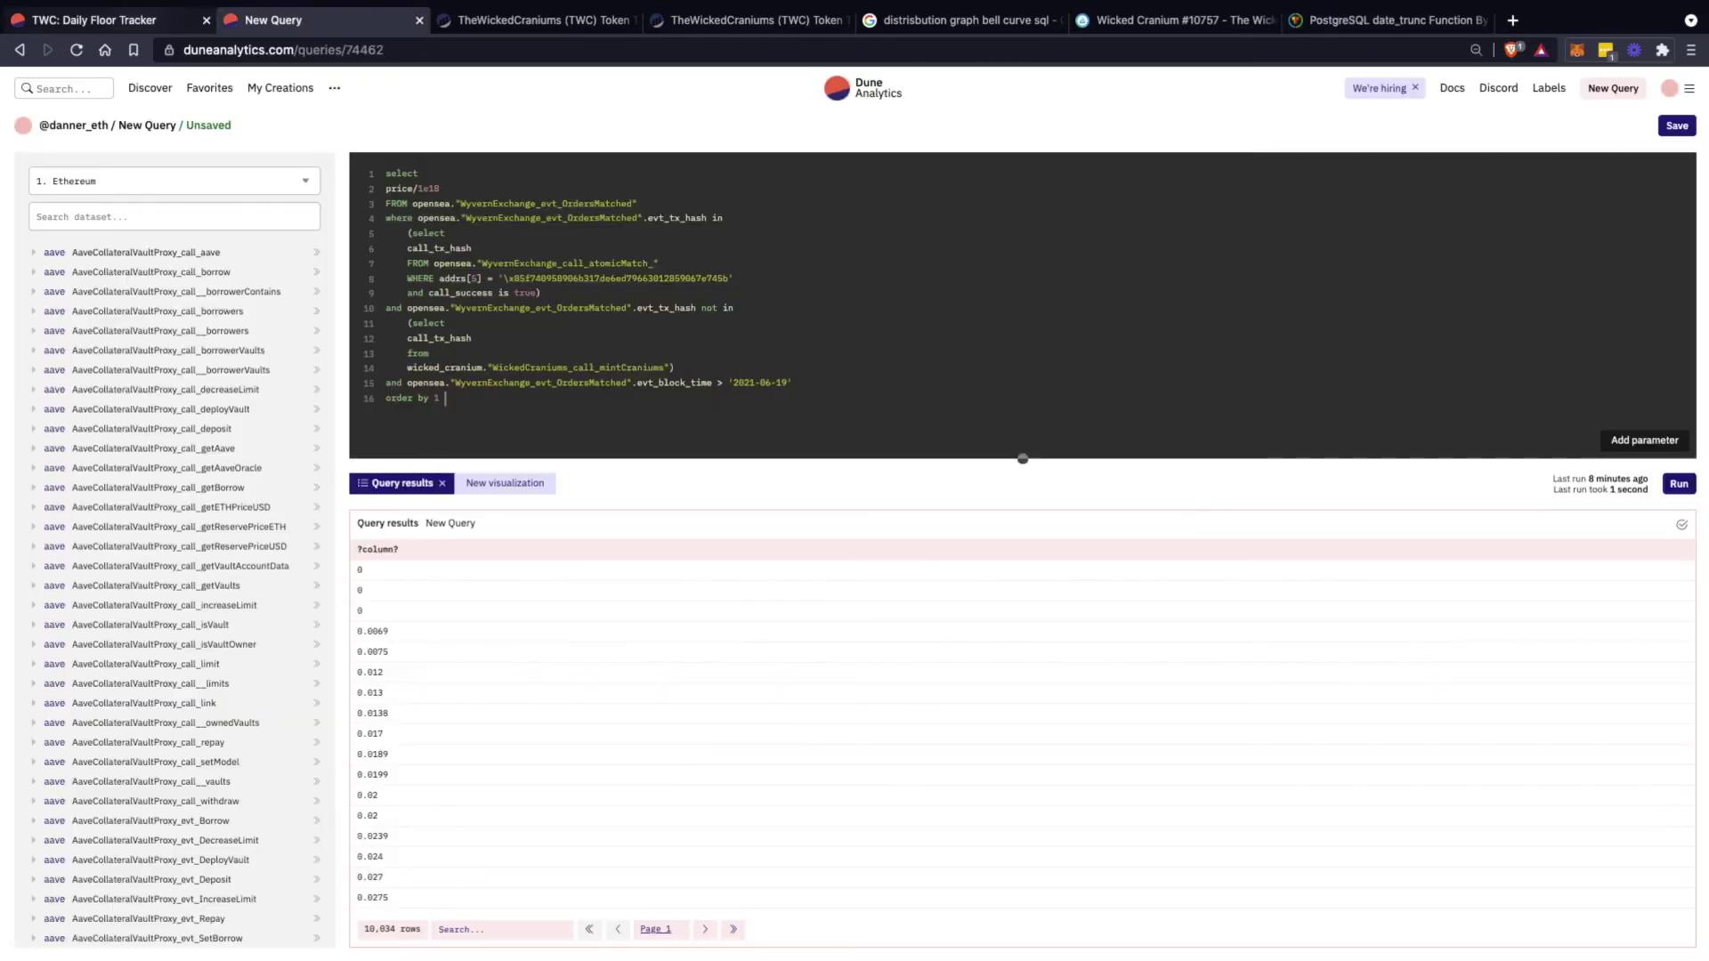
pyautogui.click(98, 19)
pyautogui.write('/')
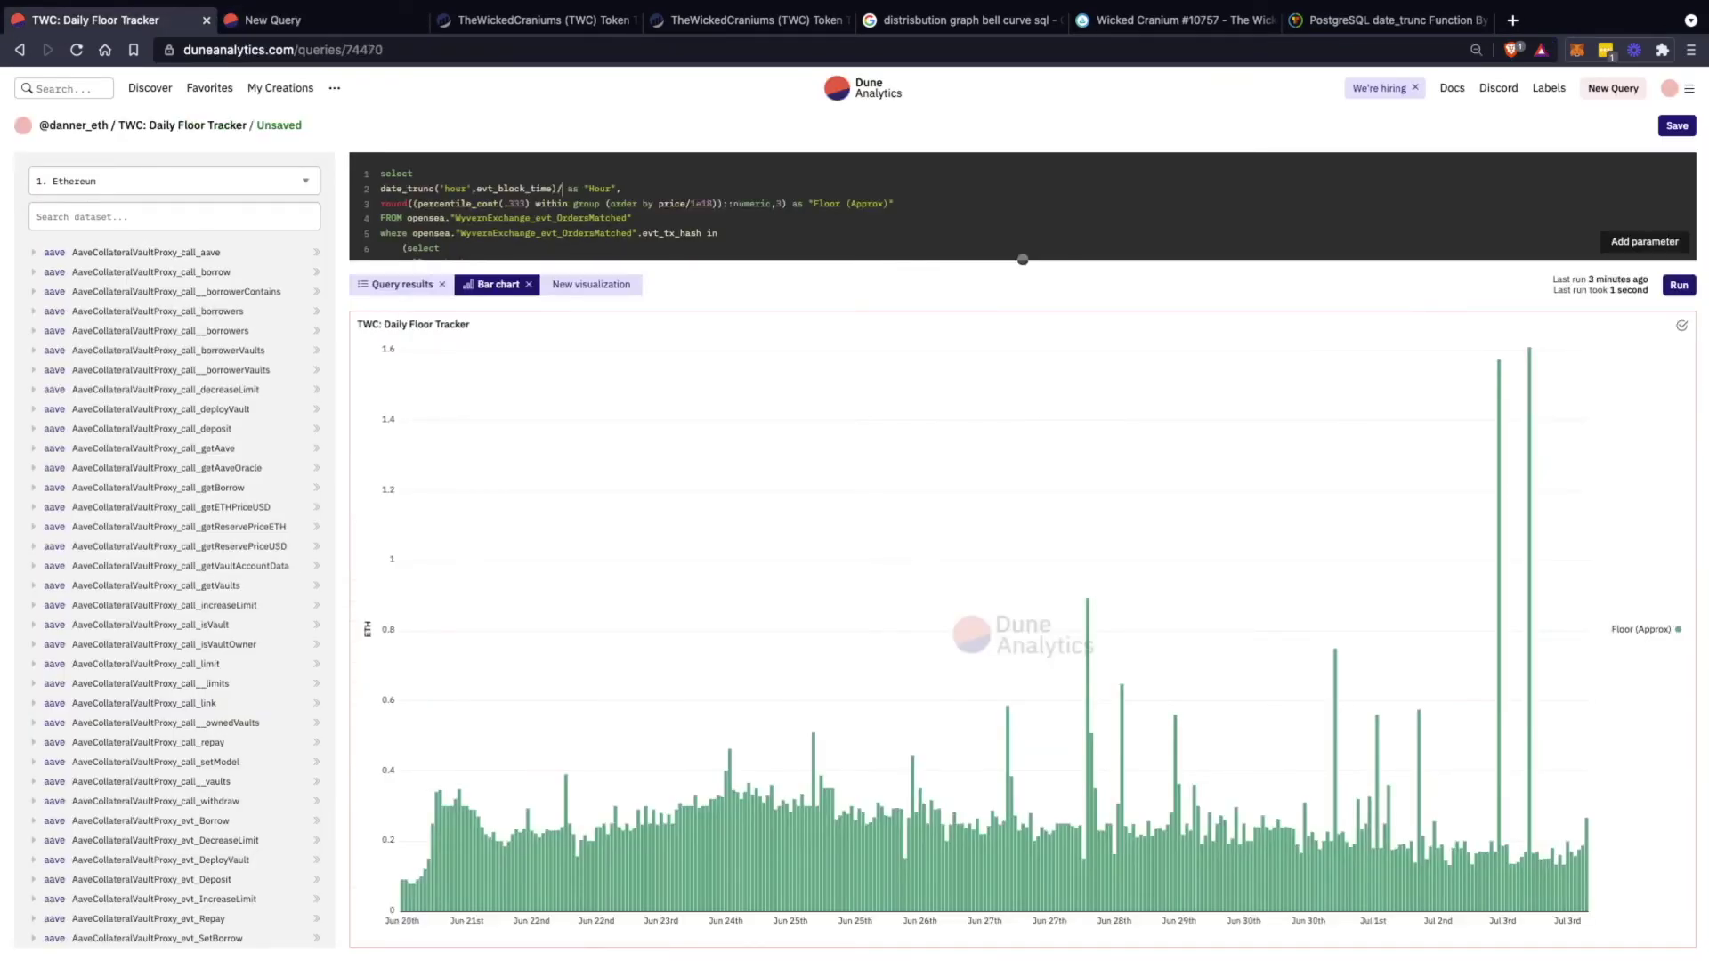
pyautogui.write('2')
pyautogui.doubleClick(456, 189)
pyautogui.write('day')
pyautogui.hotkey('ctrl', 'Return')
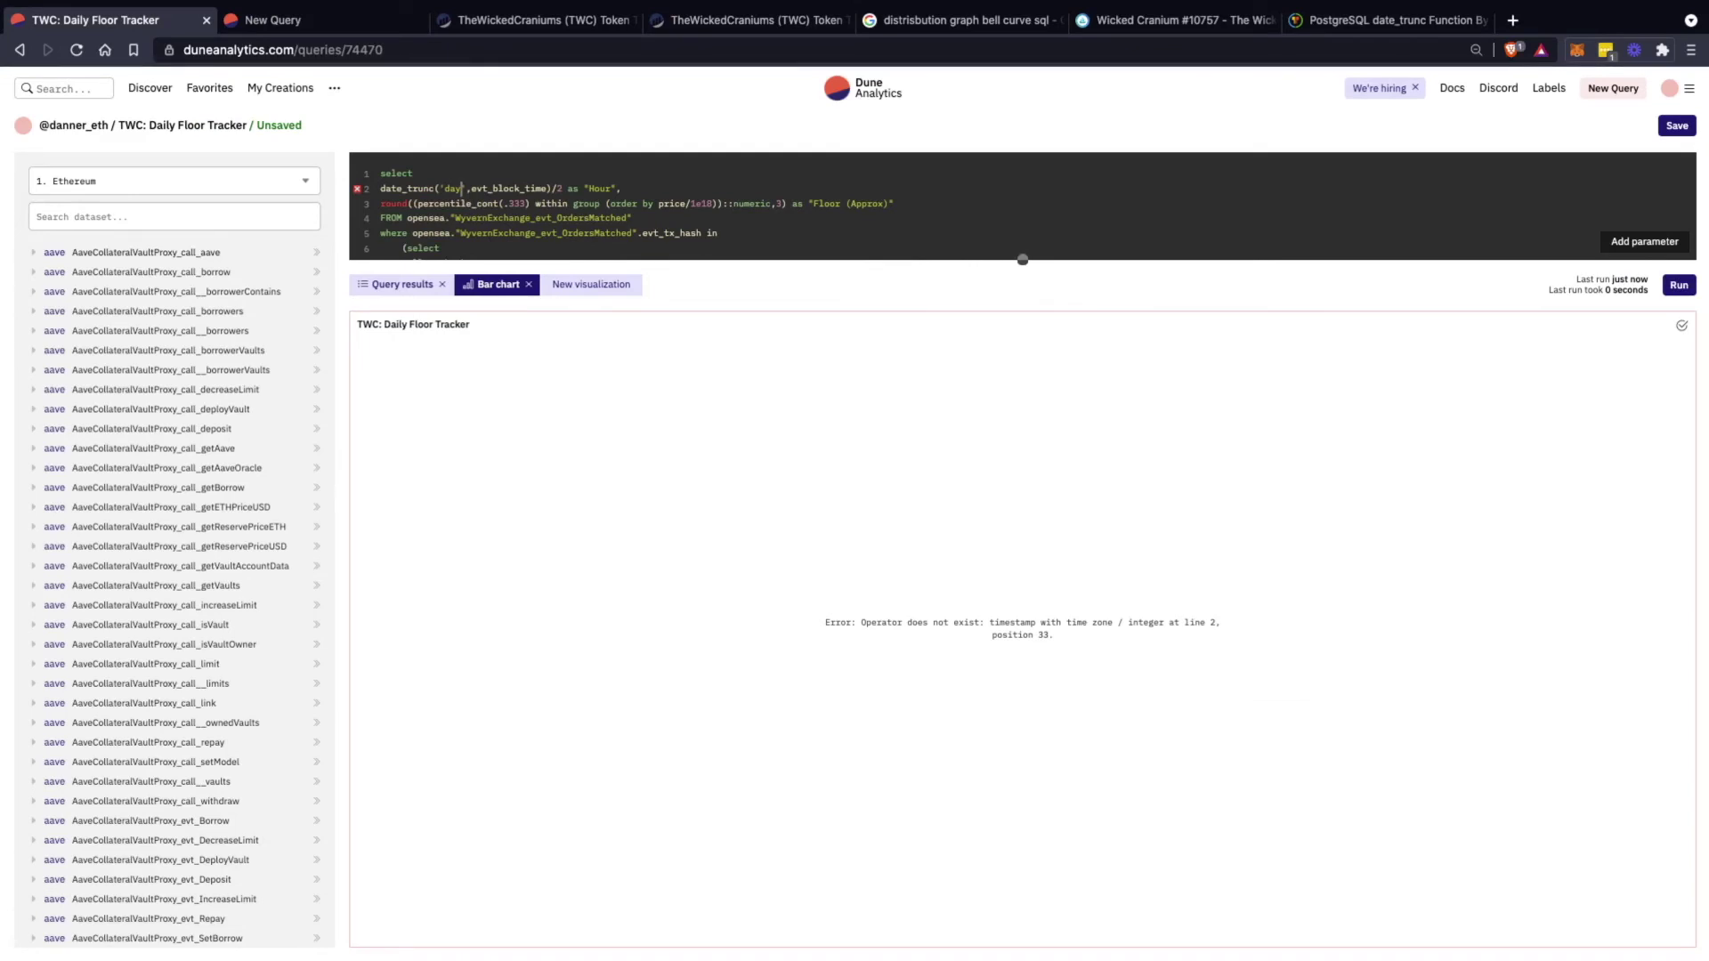
# Restore 'hour' as the date_trunc unit, remove the /2 division, and run the query
pyautogui.hotkey('ctrl', 'z')
pyautogui.click(563, 189)
pyautogui.press('BackSpace')
pyautogui.press('BackSpace')
pyautogui.hotkey('ctrl', 'Return')
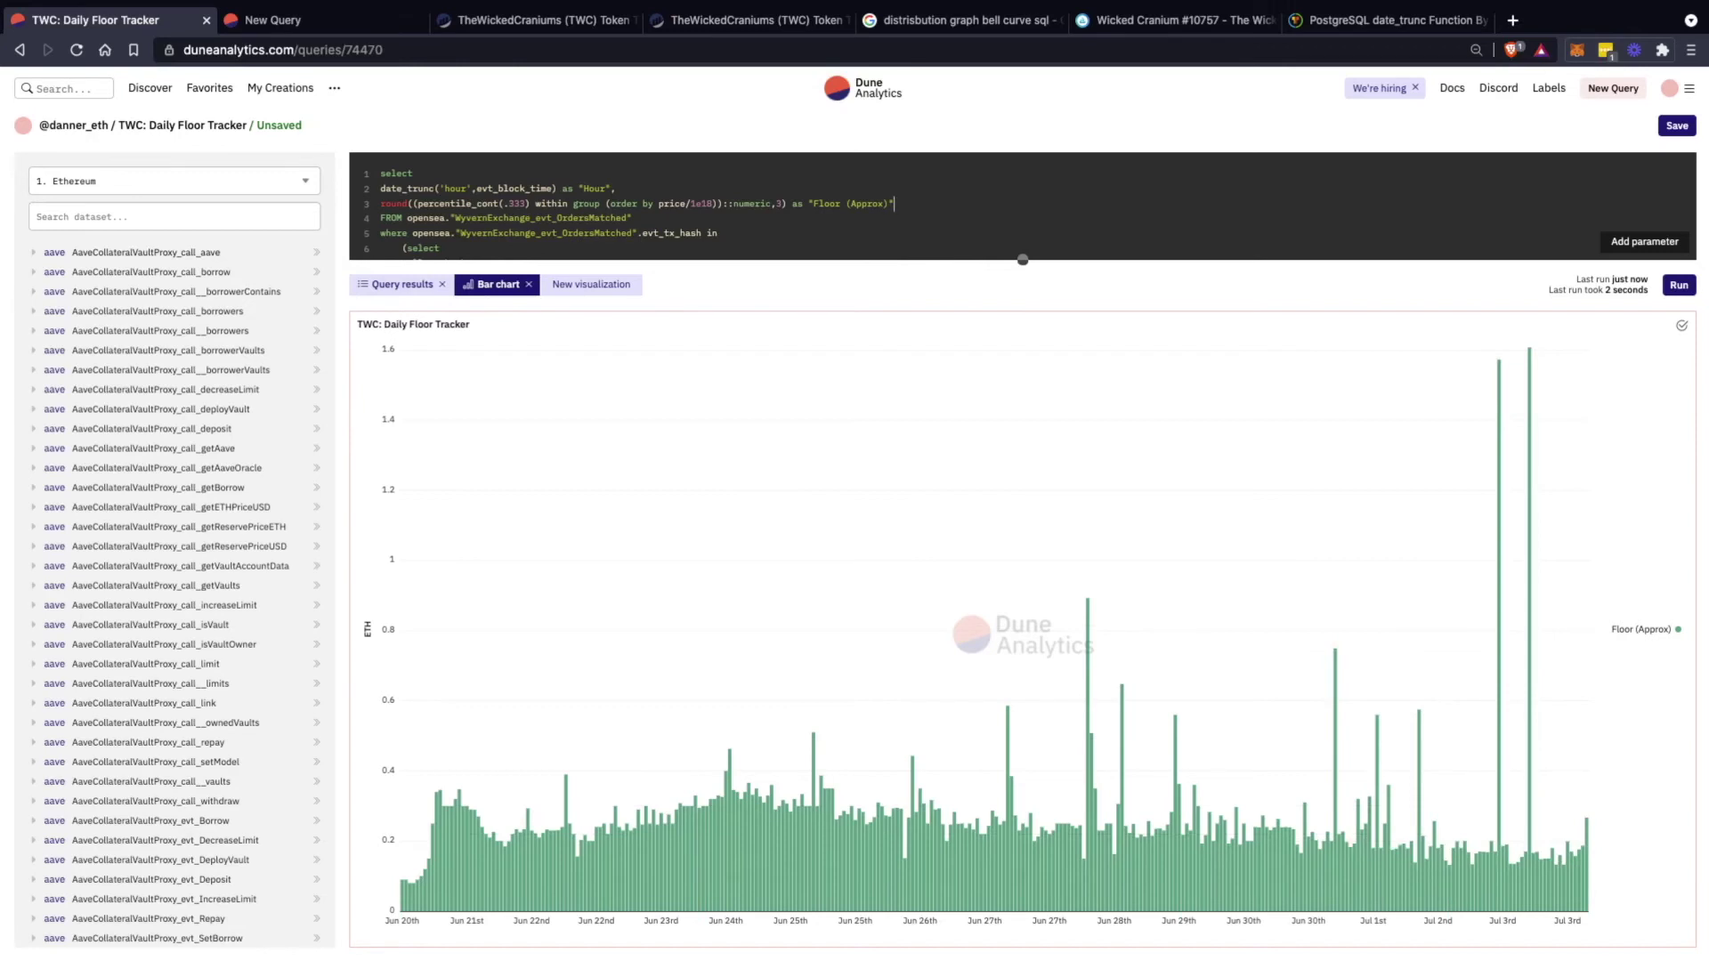
# Add a comma after the "Floor (Approx)" column and duplicate that rounded percentile line directly below it
pyautogui.write(',')
pyautogui.press('Return')
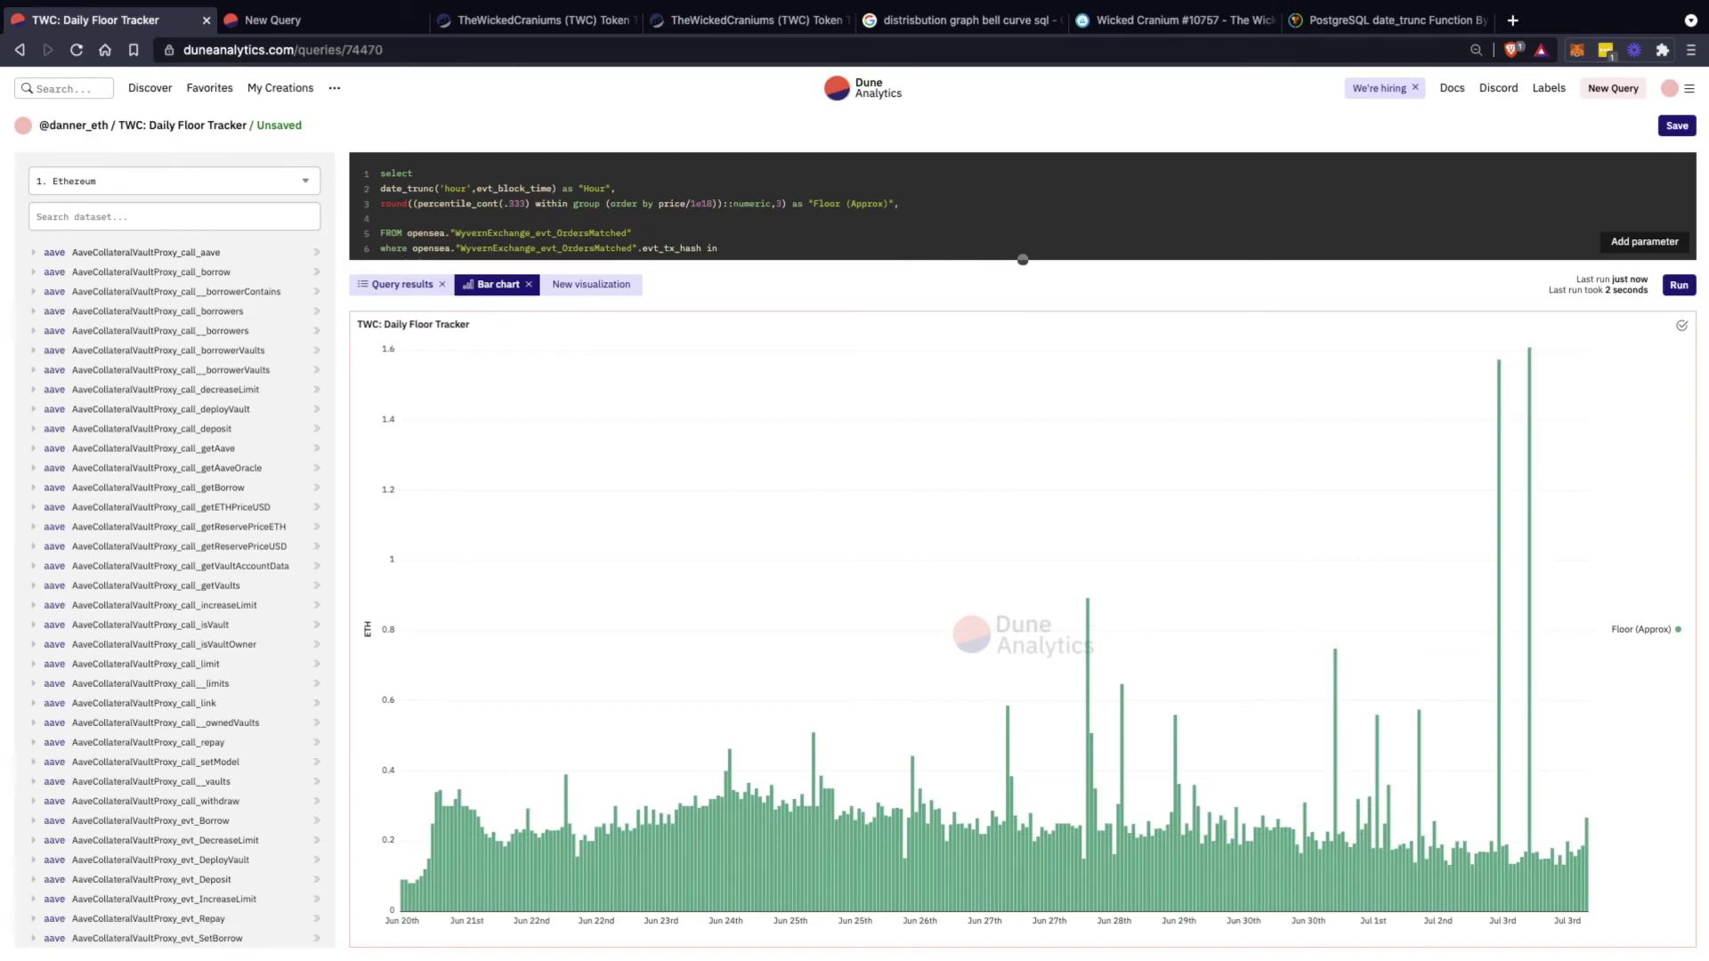
pyautogui.tripleClick(890, 204)
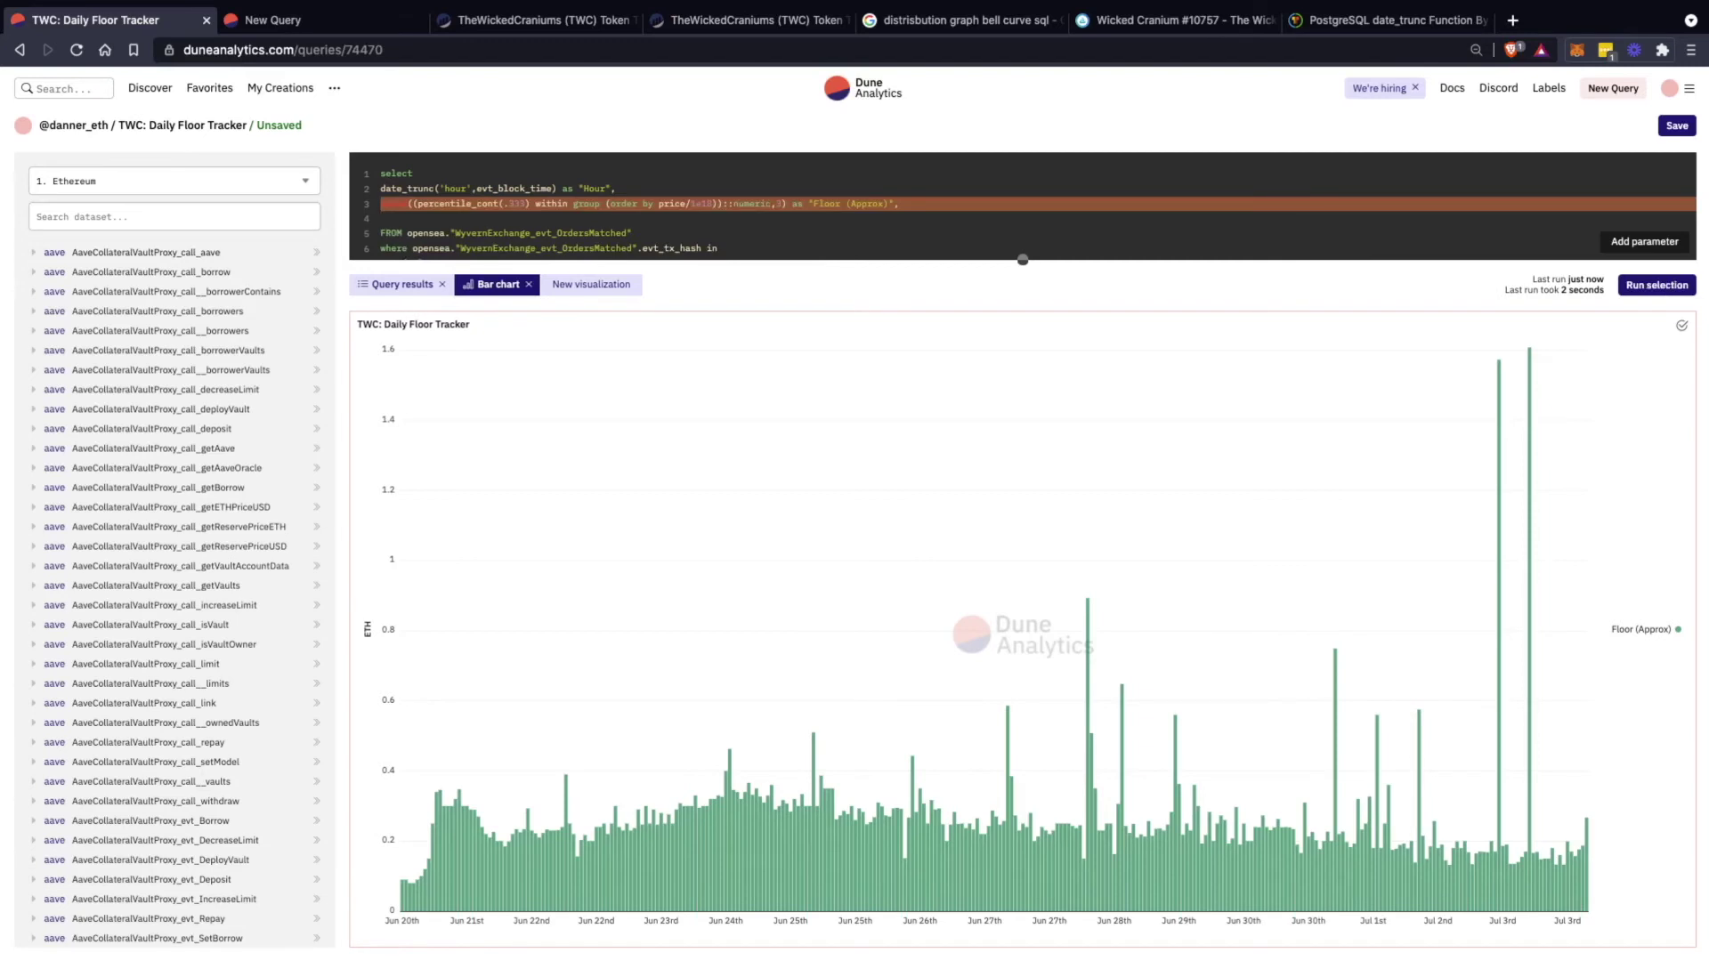
pyautogui.hotkey('ctrl', 'c')
pyautogui.press('Right')
pyautogui.hotkey('ctrl', 'v')
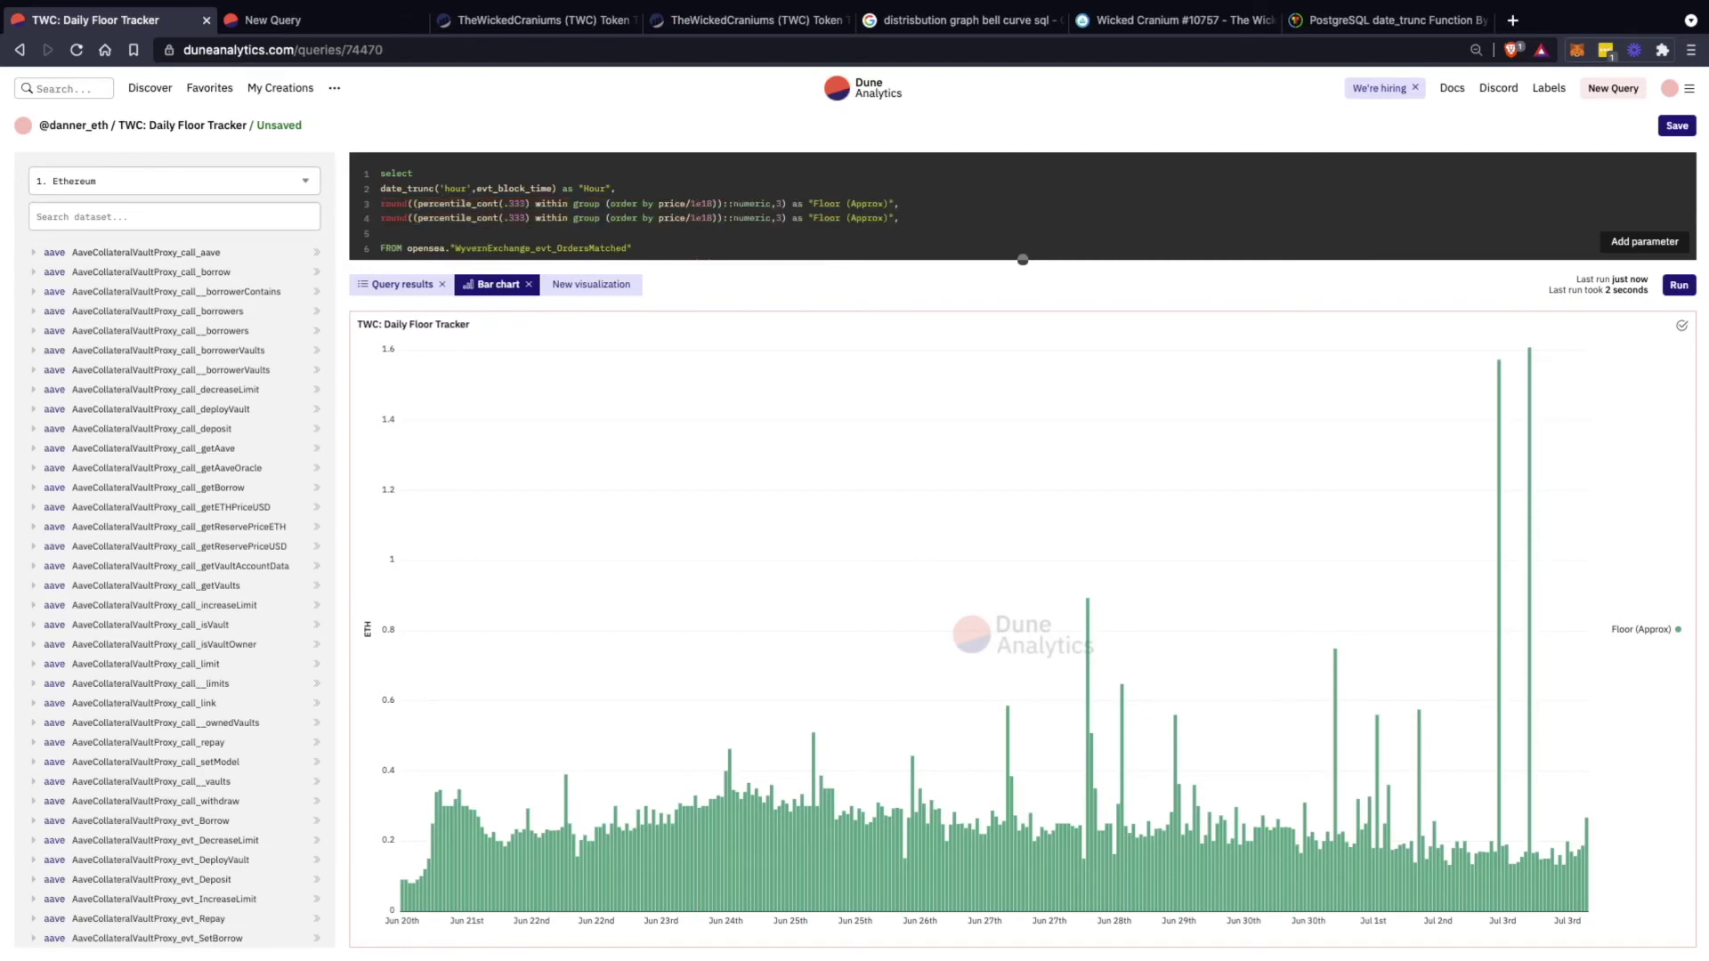
# Set the duplicated line's percentile_cont value to .1, remove its trailing comma, and run the query
pyautogui.press('BackSpace')
pyautogui.press('BackSpace')
pyautogui.press('BackSpace')
pyautogui.write('1')
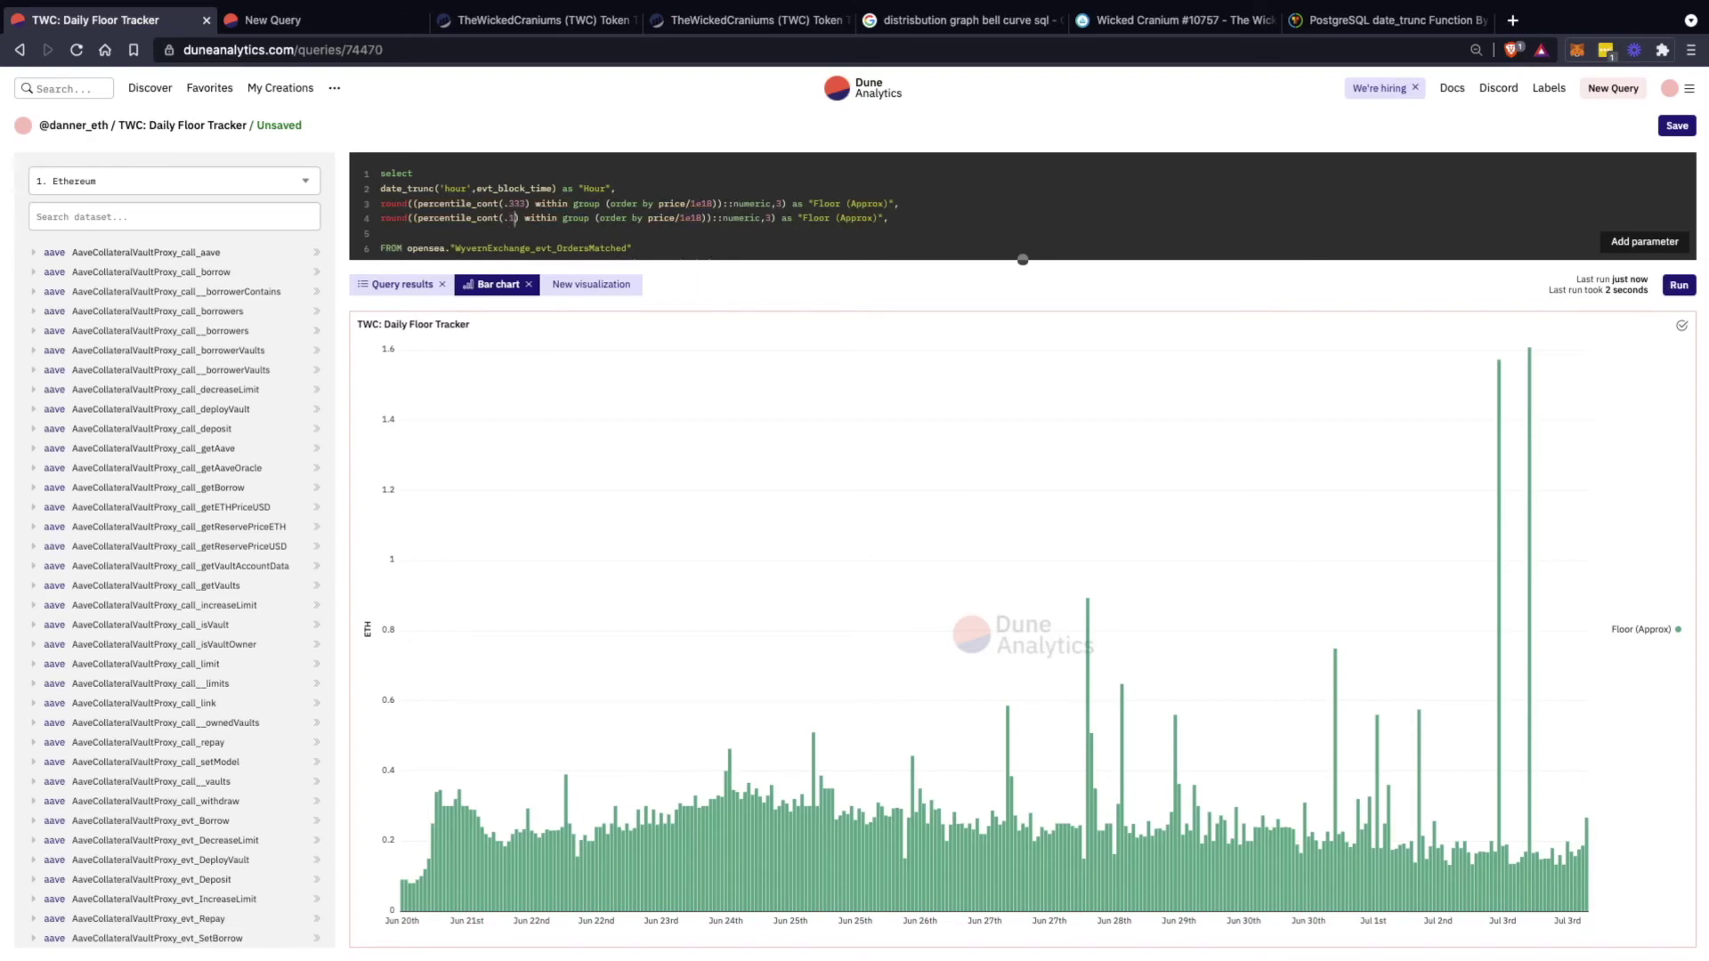
pyautogui.hotkey('ctrl', 'Return')
pyautogui.press('BackSpace')
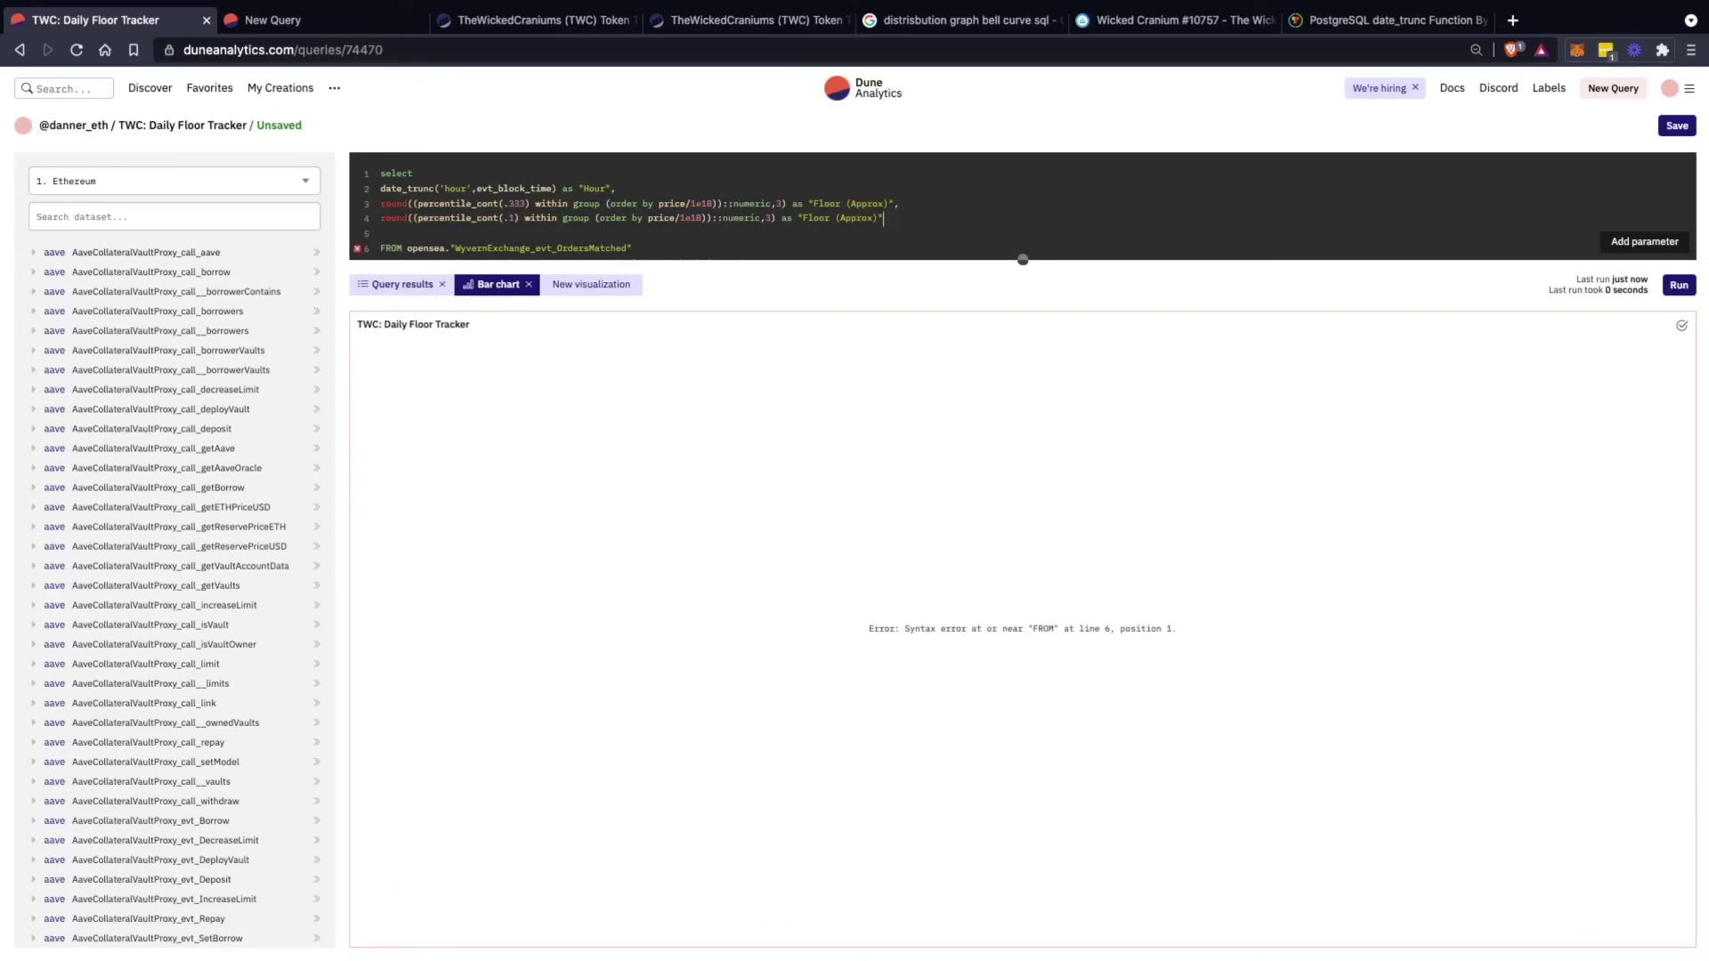
pyautogui.hotkey('ctrl', 'Return')
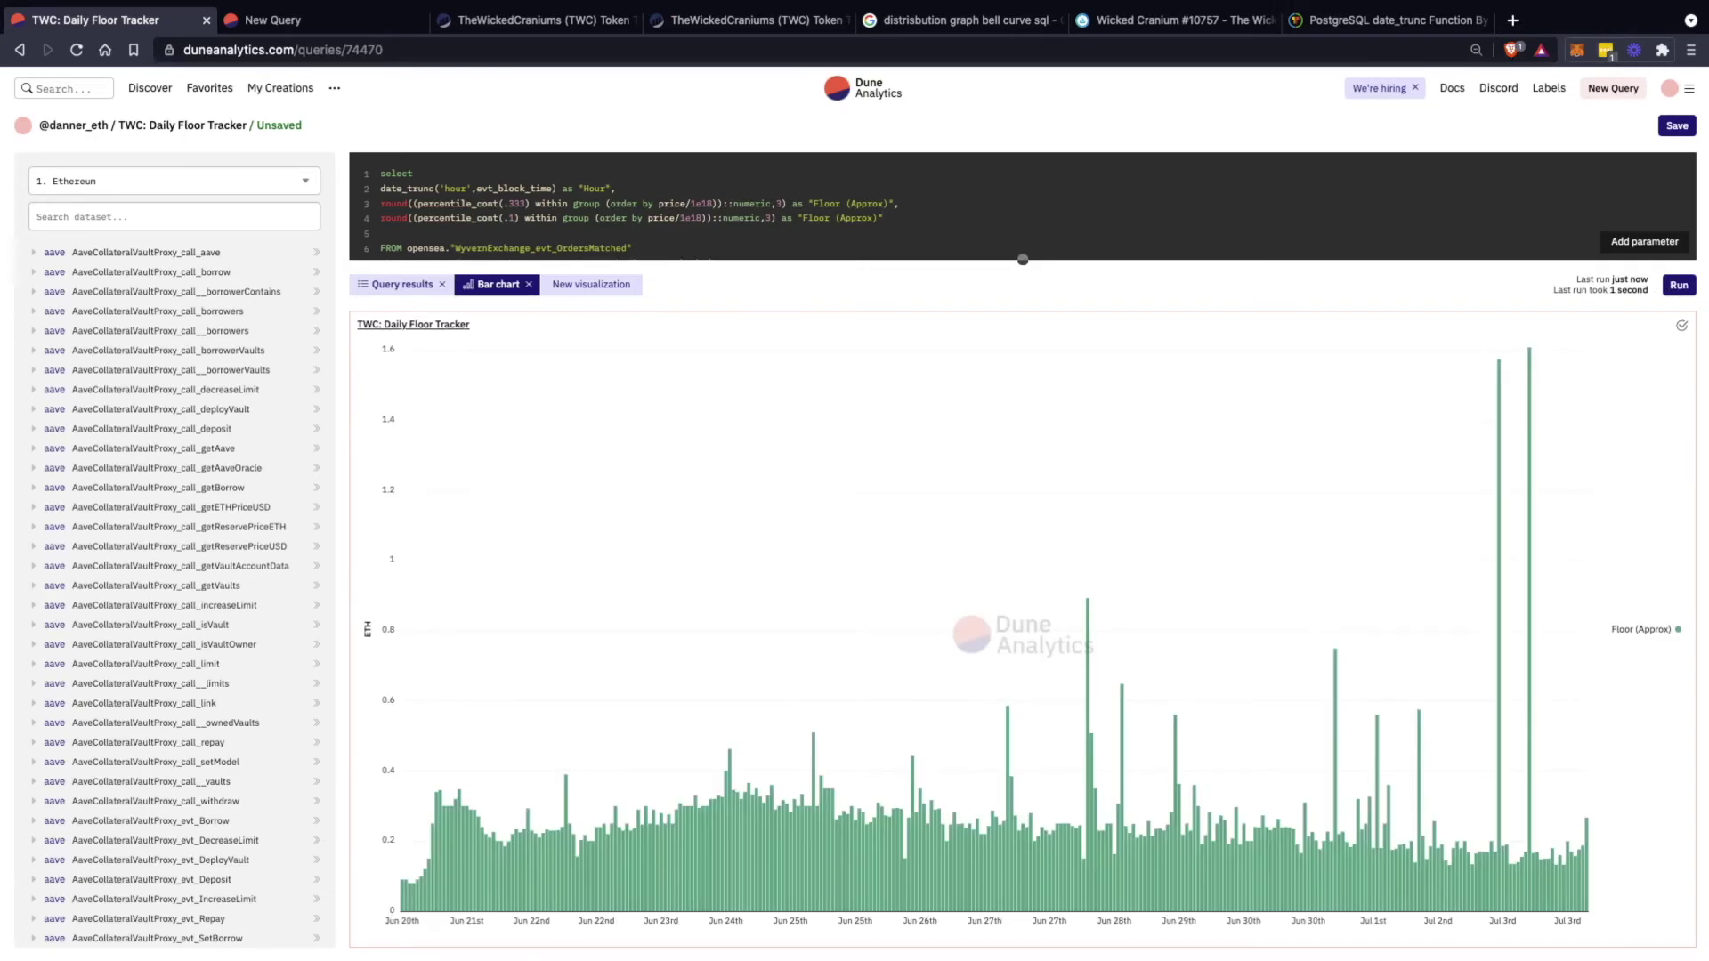
# Show the query results table and sort it by the first "Floor (Approx)" column in descending order
pyautogui.click(402, 284)
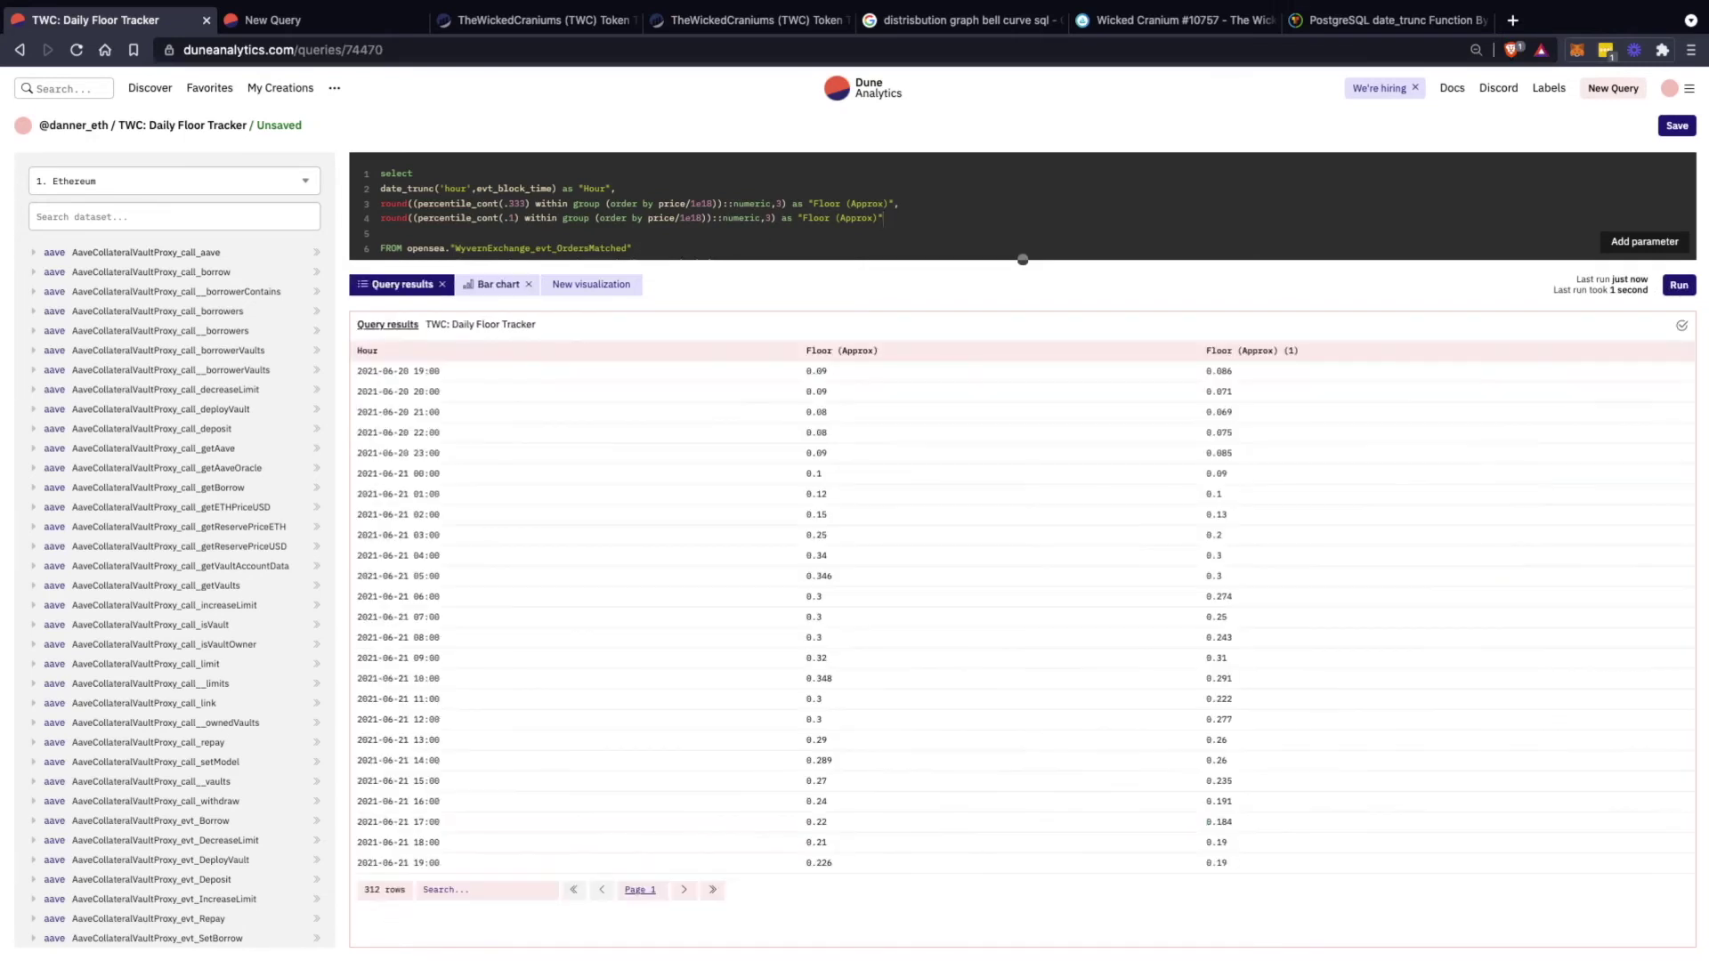
pyautogui.scroll(-2, 1024, 534)
pyautogui.click(841, 250)
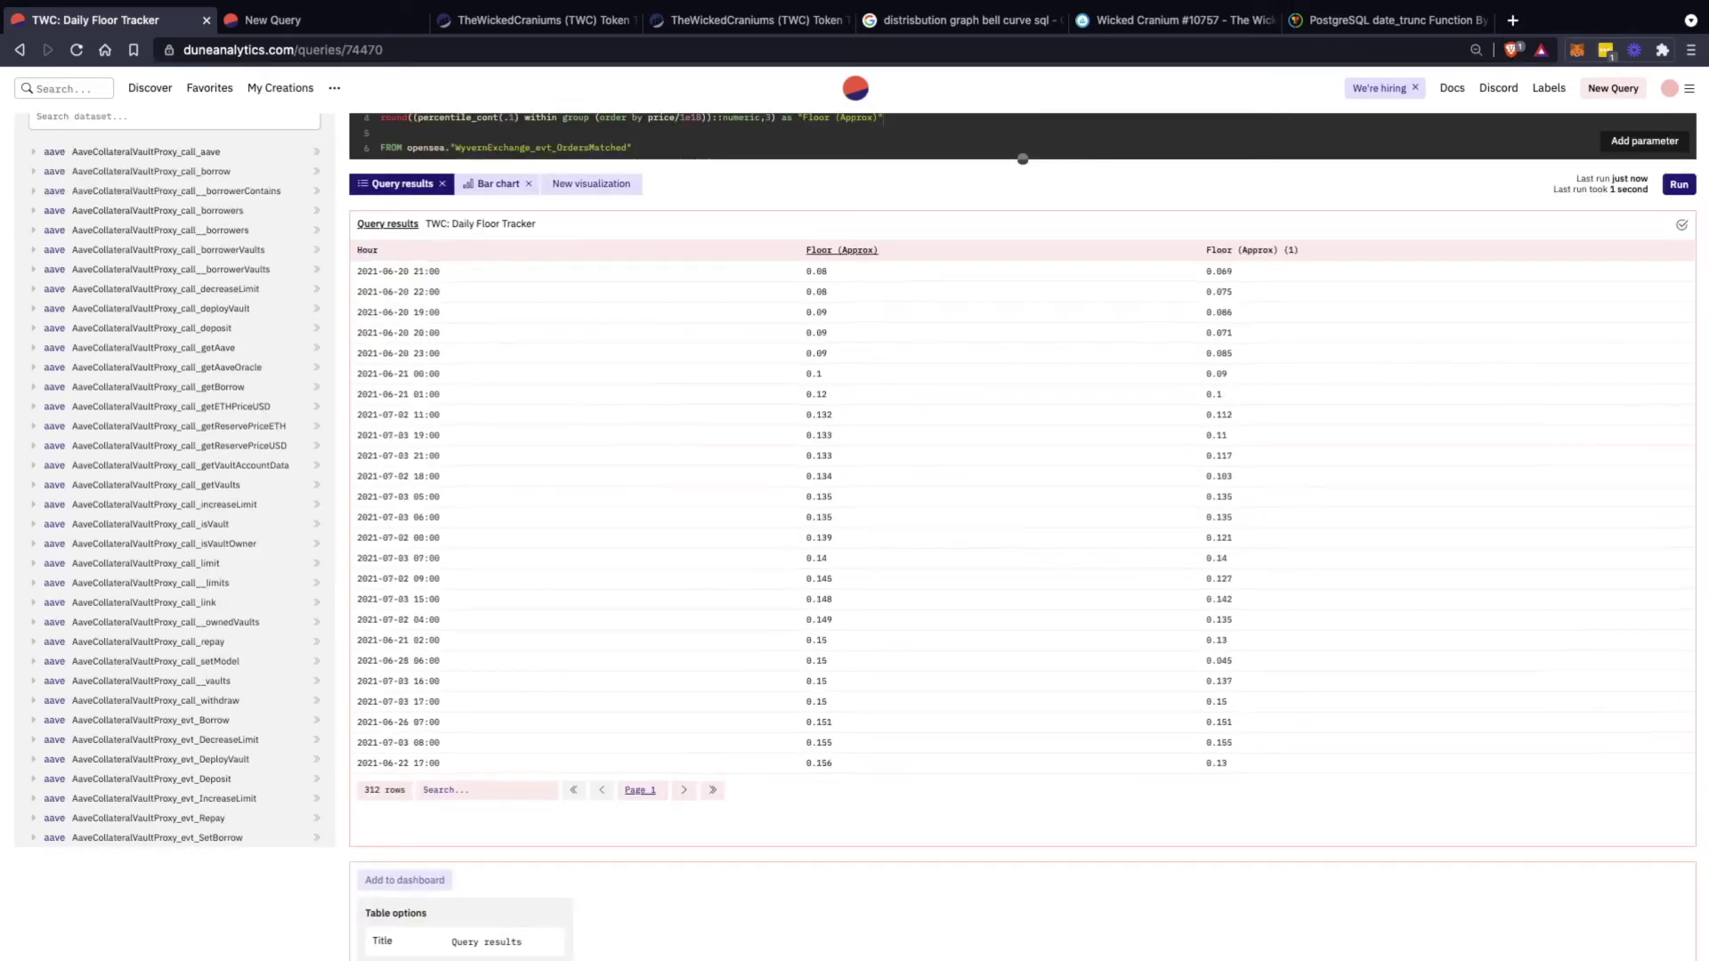
pyautogui.click(841, 250)
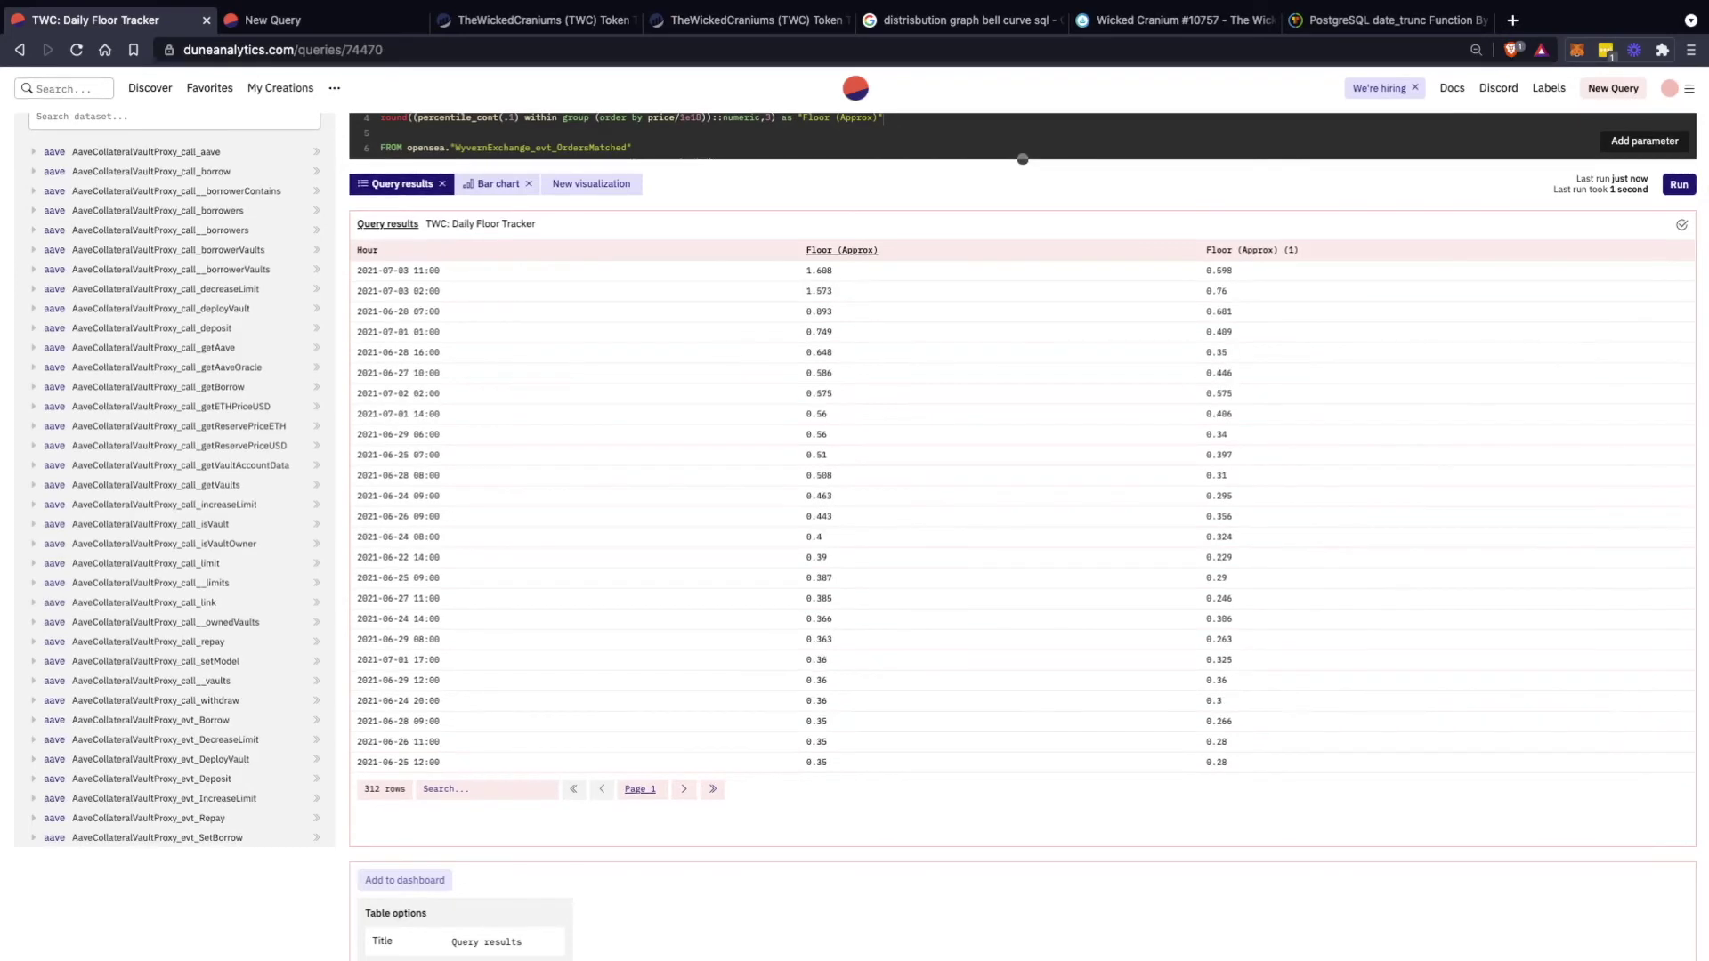
pyautogui.moveTo(1193, 270); pyautogui.dragTo(1264, 436)
pyautogui.click(1264, 436)
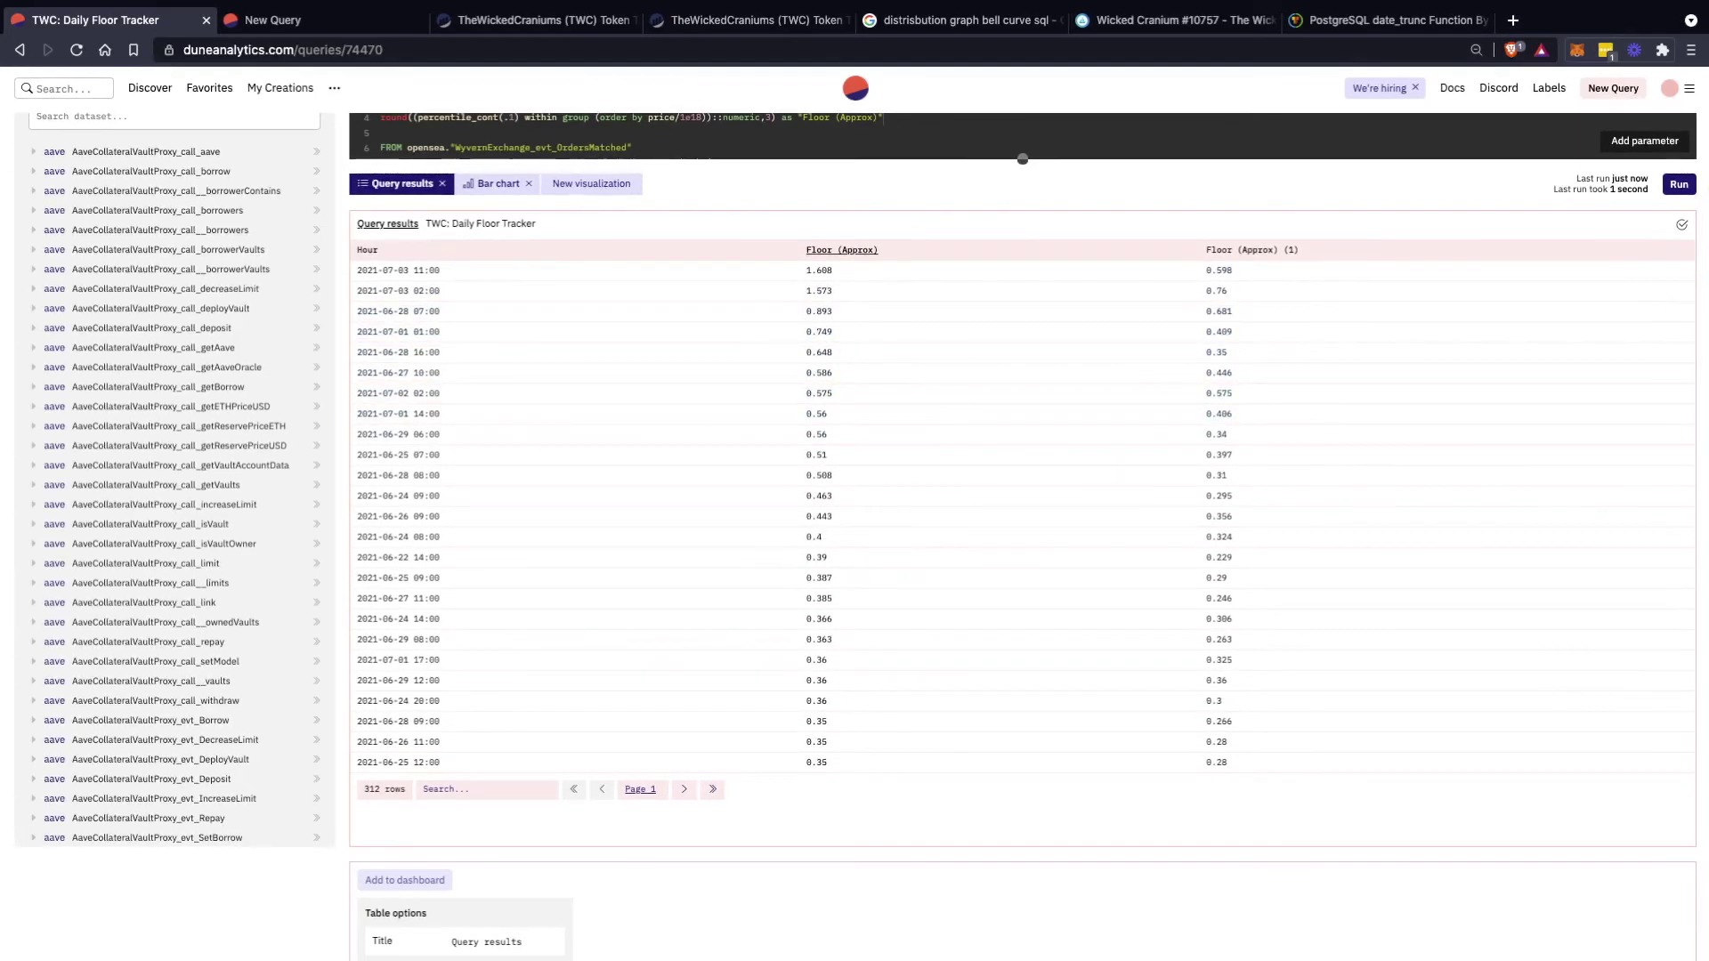
pyautogui.scroll(-1, 1022, 534)
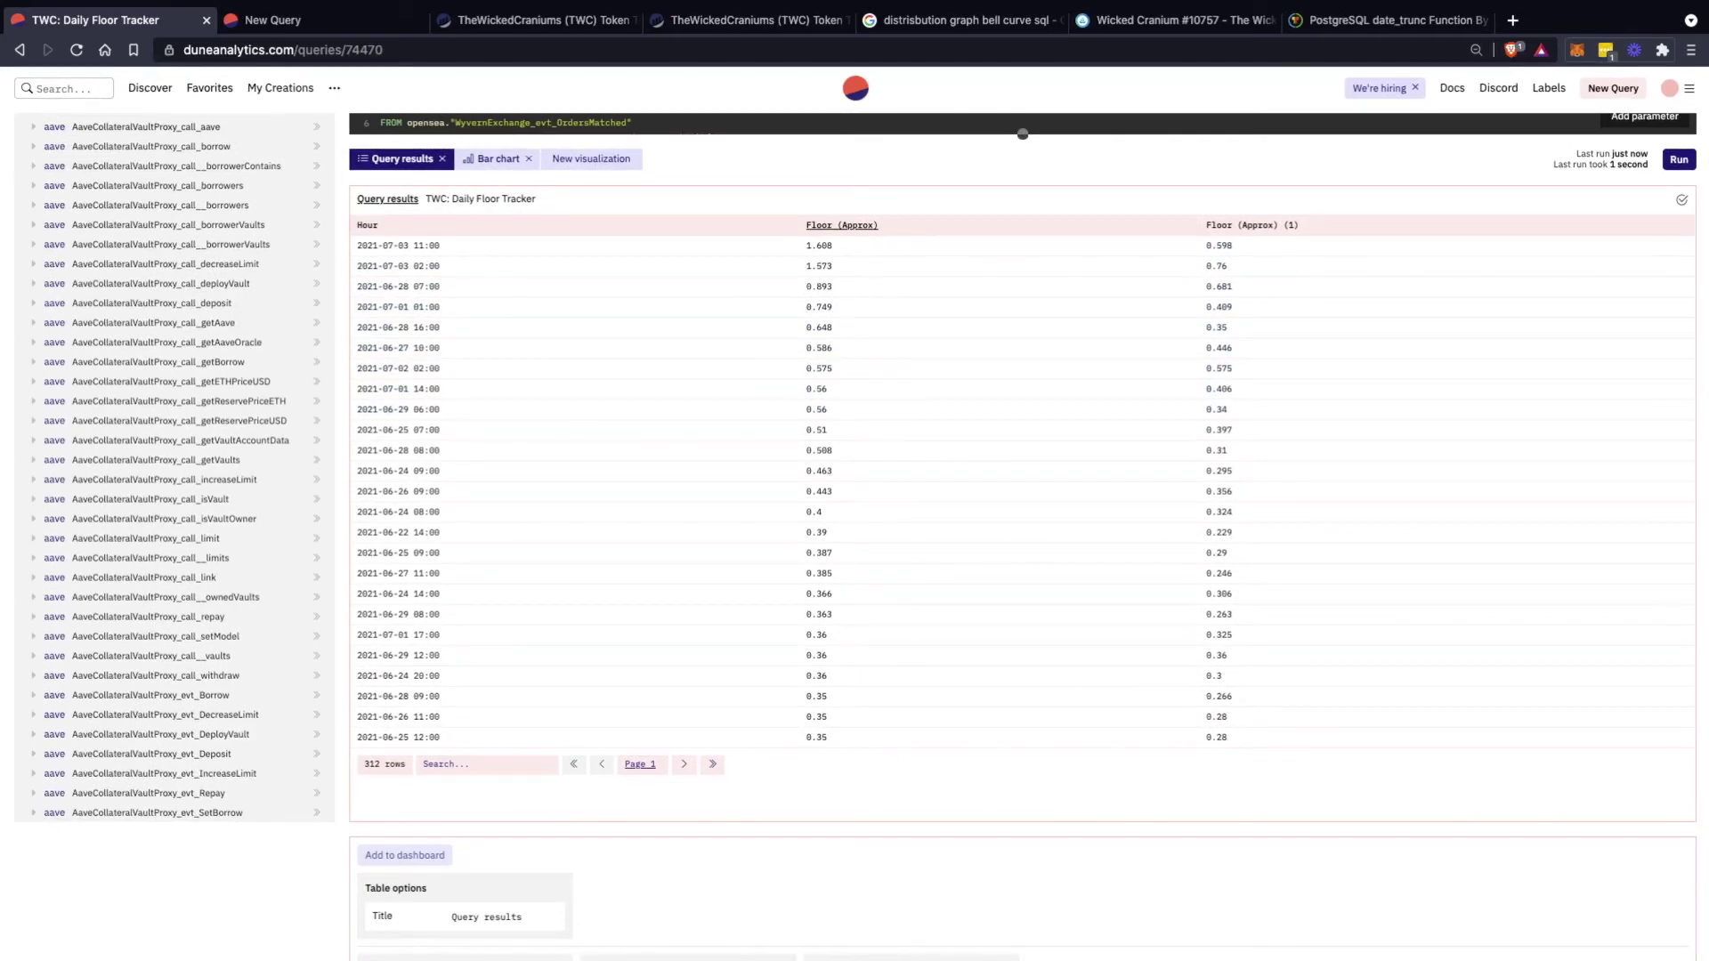
# Sort the results by the "Floor (Approx) (1)" column in ascending order and examine its lowest values
pyautogui.click(1252, 226)
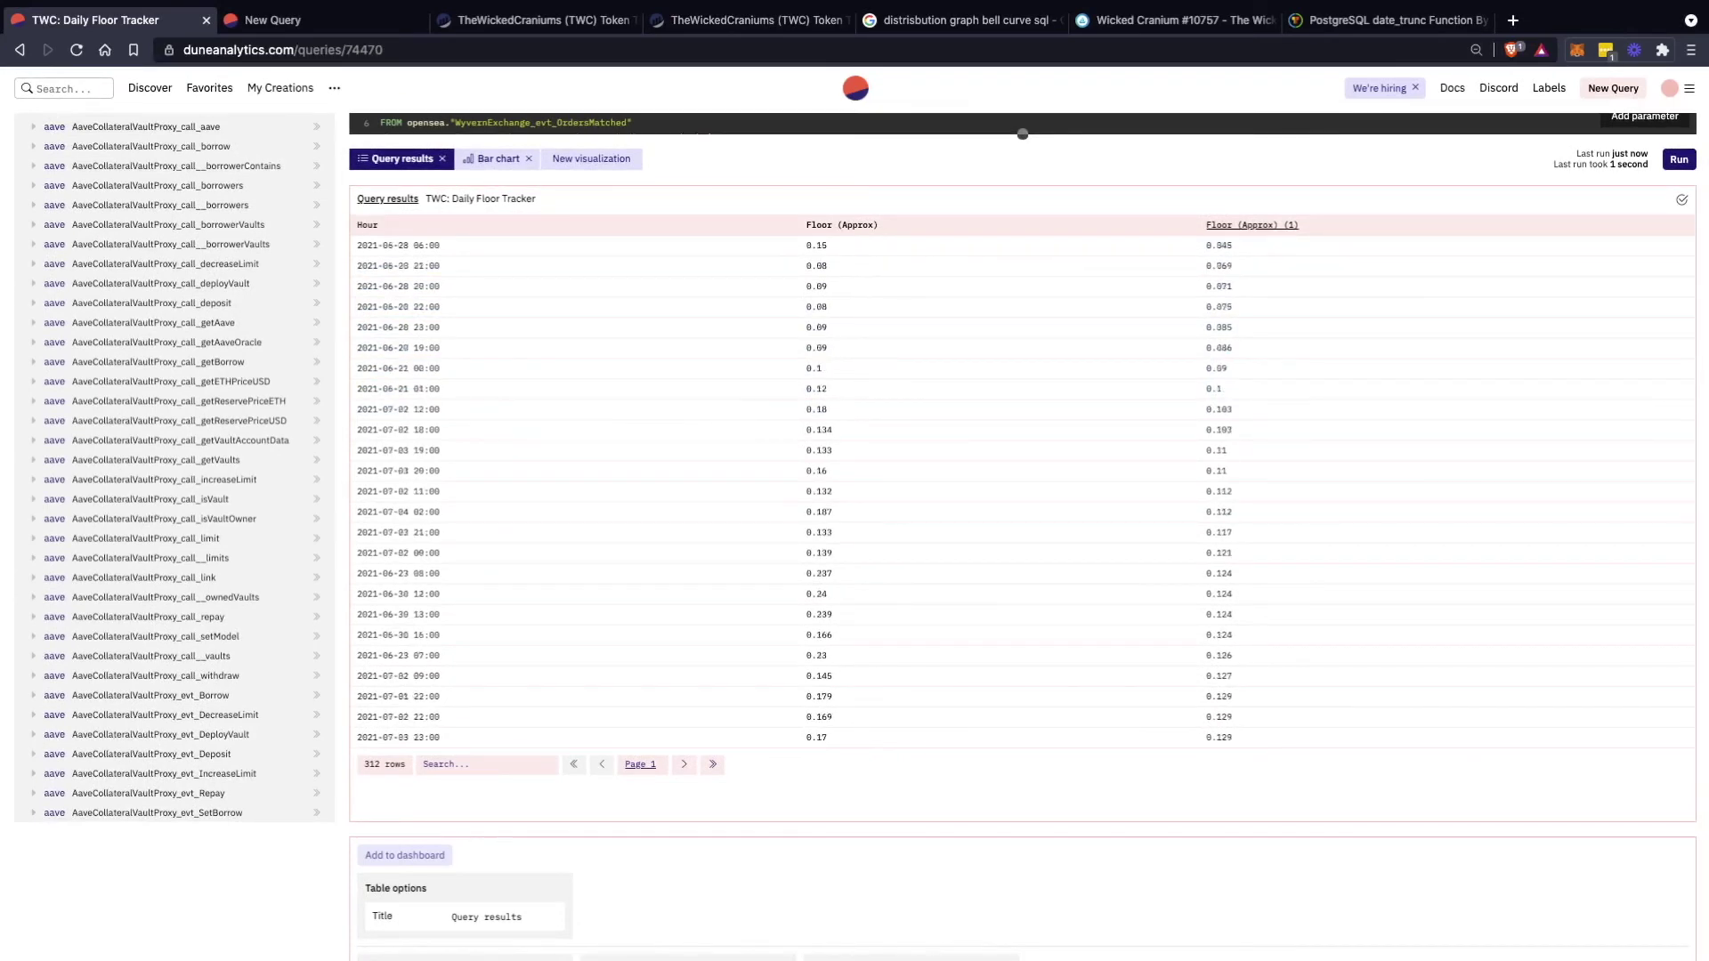
pyautogui.doubleClick(1219, 246)
pyautogui.doubleClick(1219, 266)
pyautogui.doubleClick(1219, 307)
pyautogui.scroll(-2, 388, 199)
pyautogui.scroll(3, 388, 200)
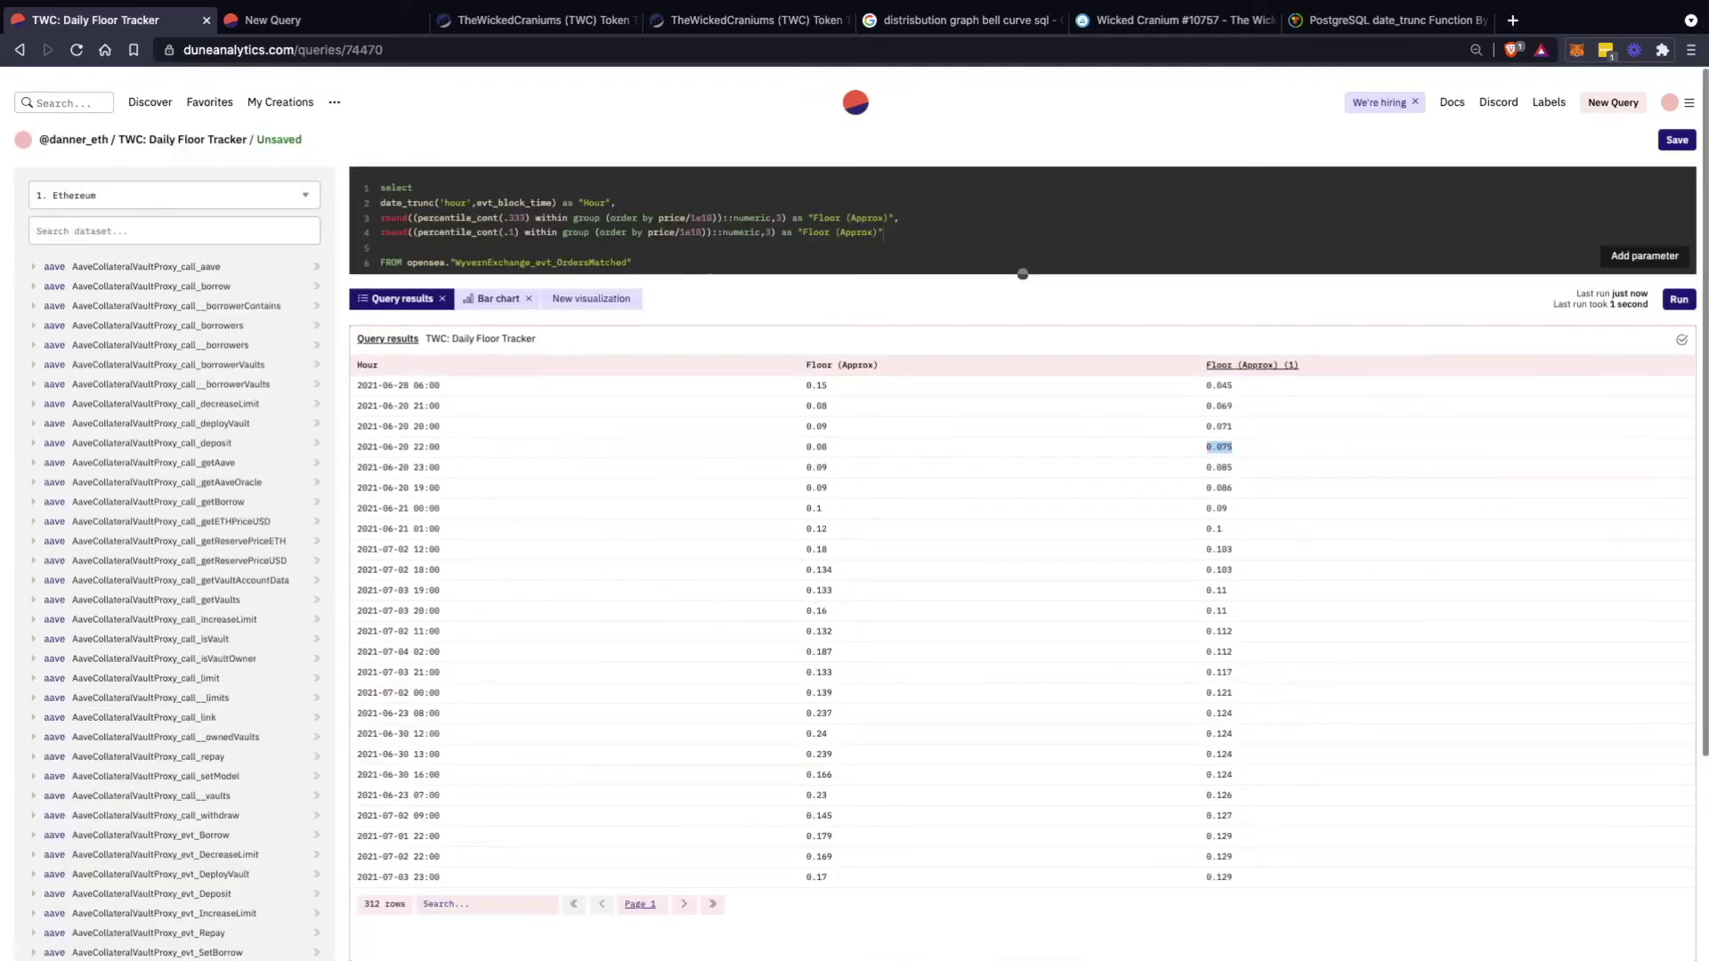
# Sort the results by the first "Floor (Approx)" column in ascending order and compare it with the .1 percentile column
pyautogui.click(722, 203)
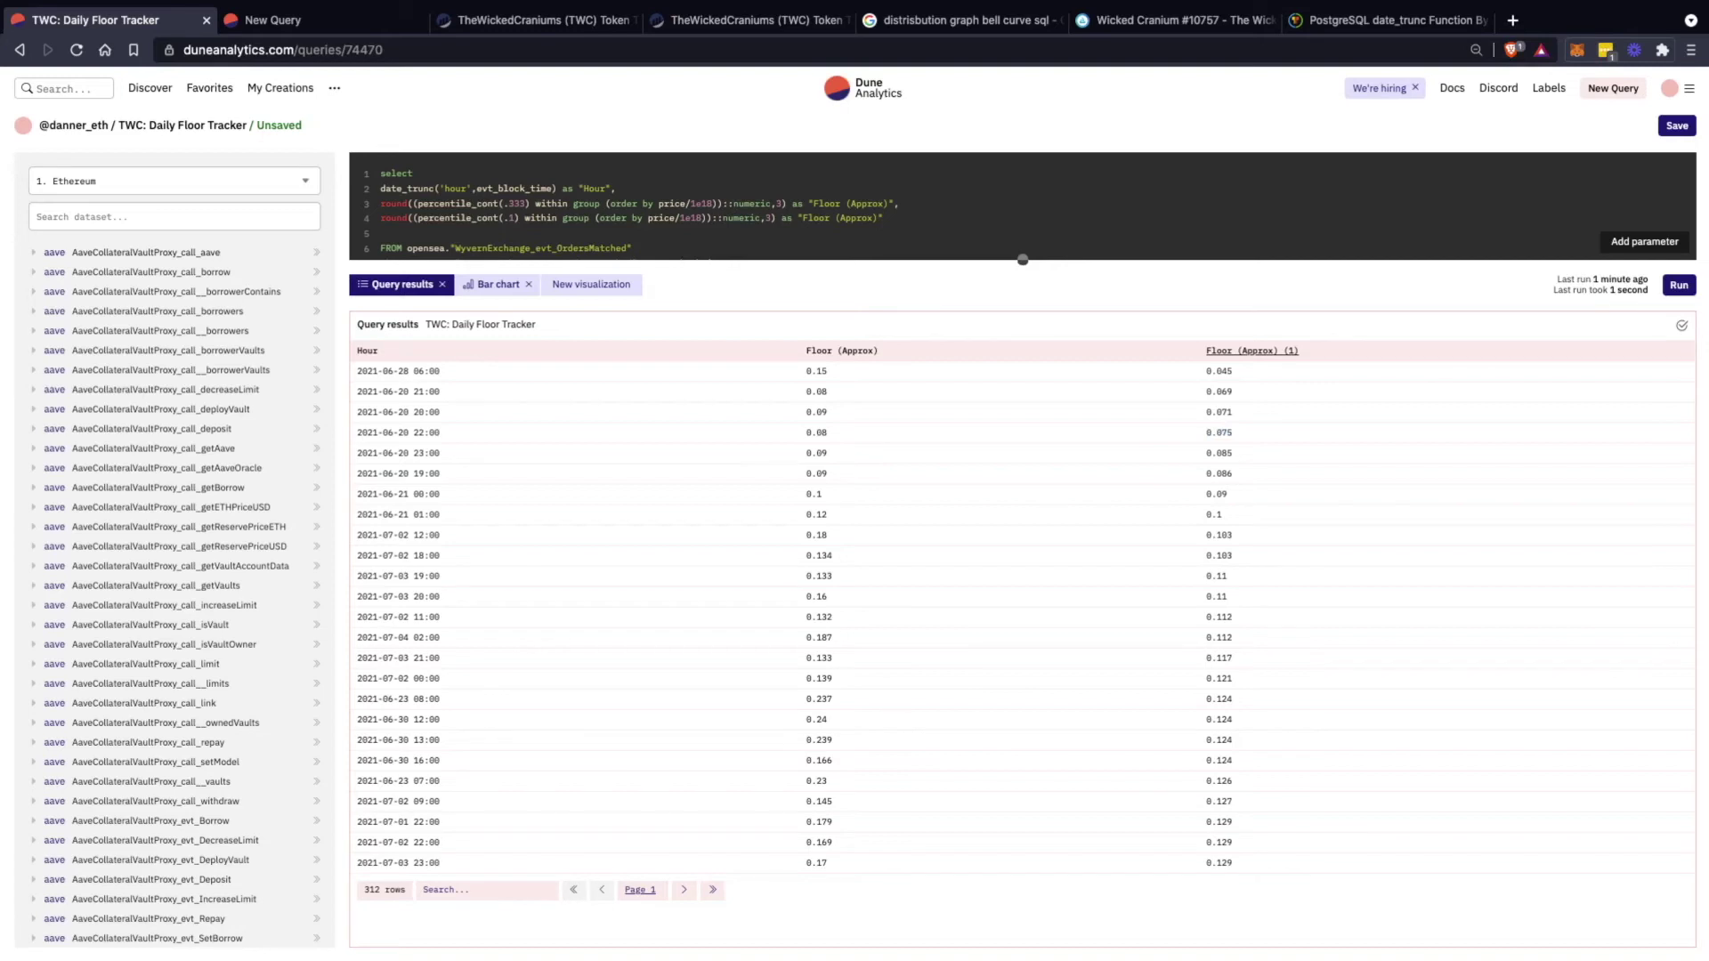
pyautogui.tripleClick(395, 218)
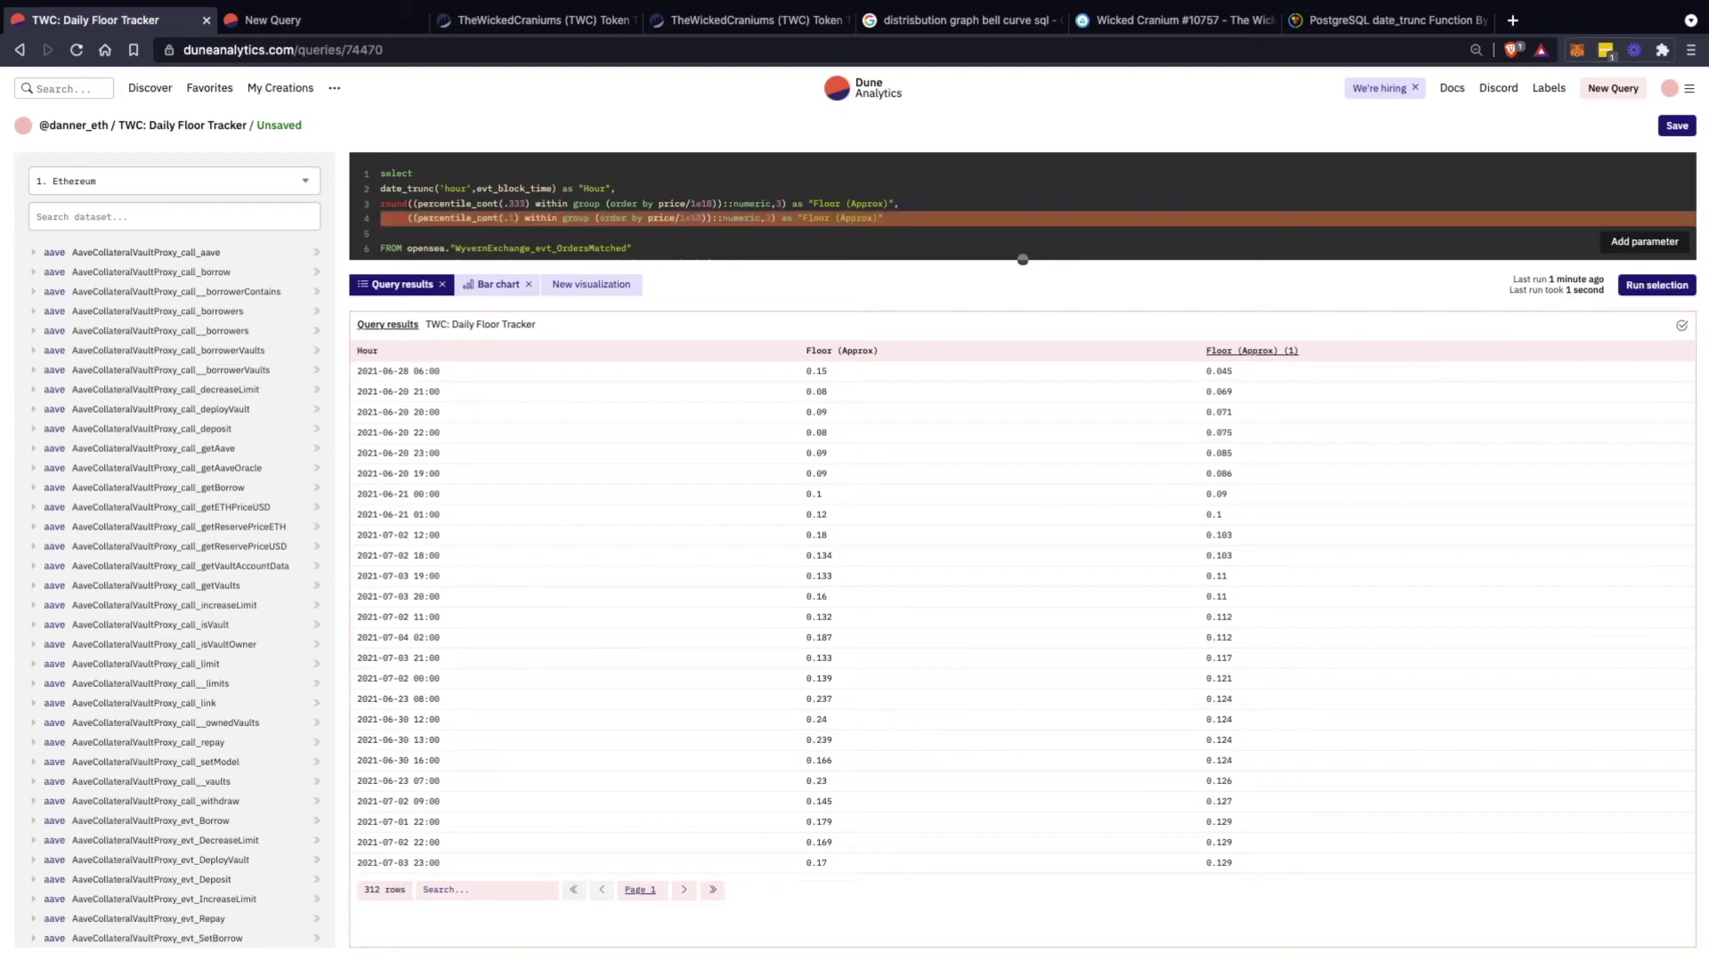
pyautogui.click(841, 351)
pyautogui.scroll(-2, 1023, 534)
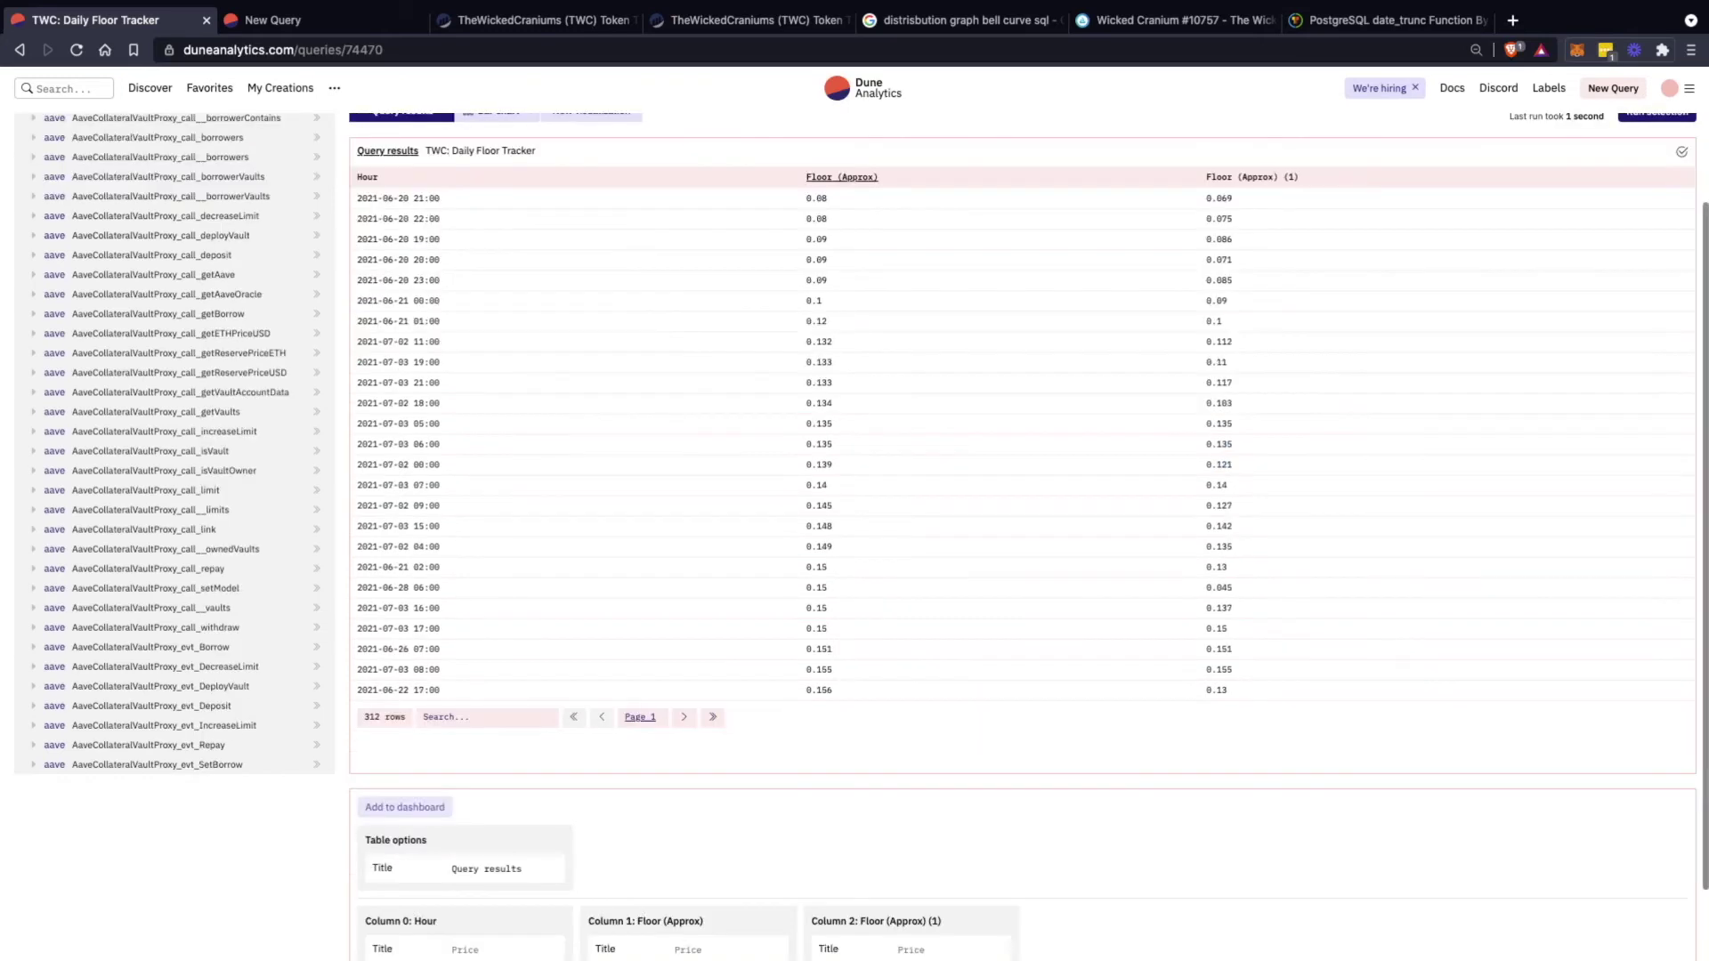
pyautogui.scroll(2, 1023, 534)
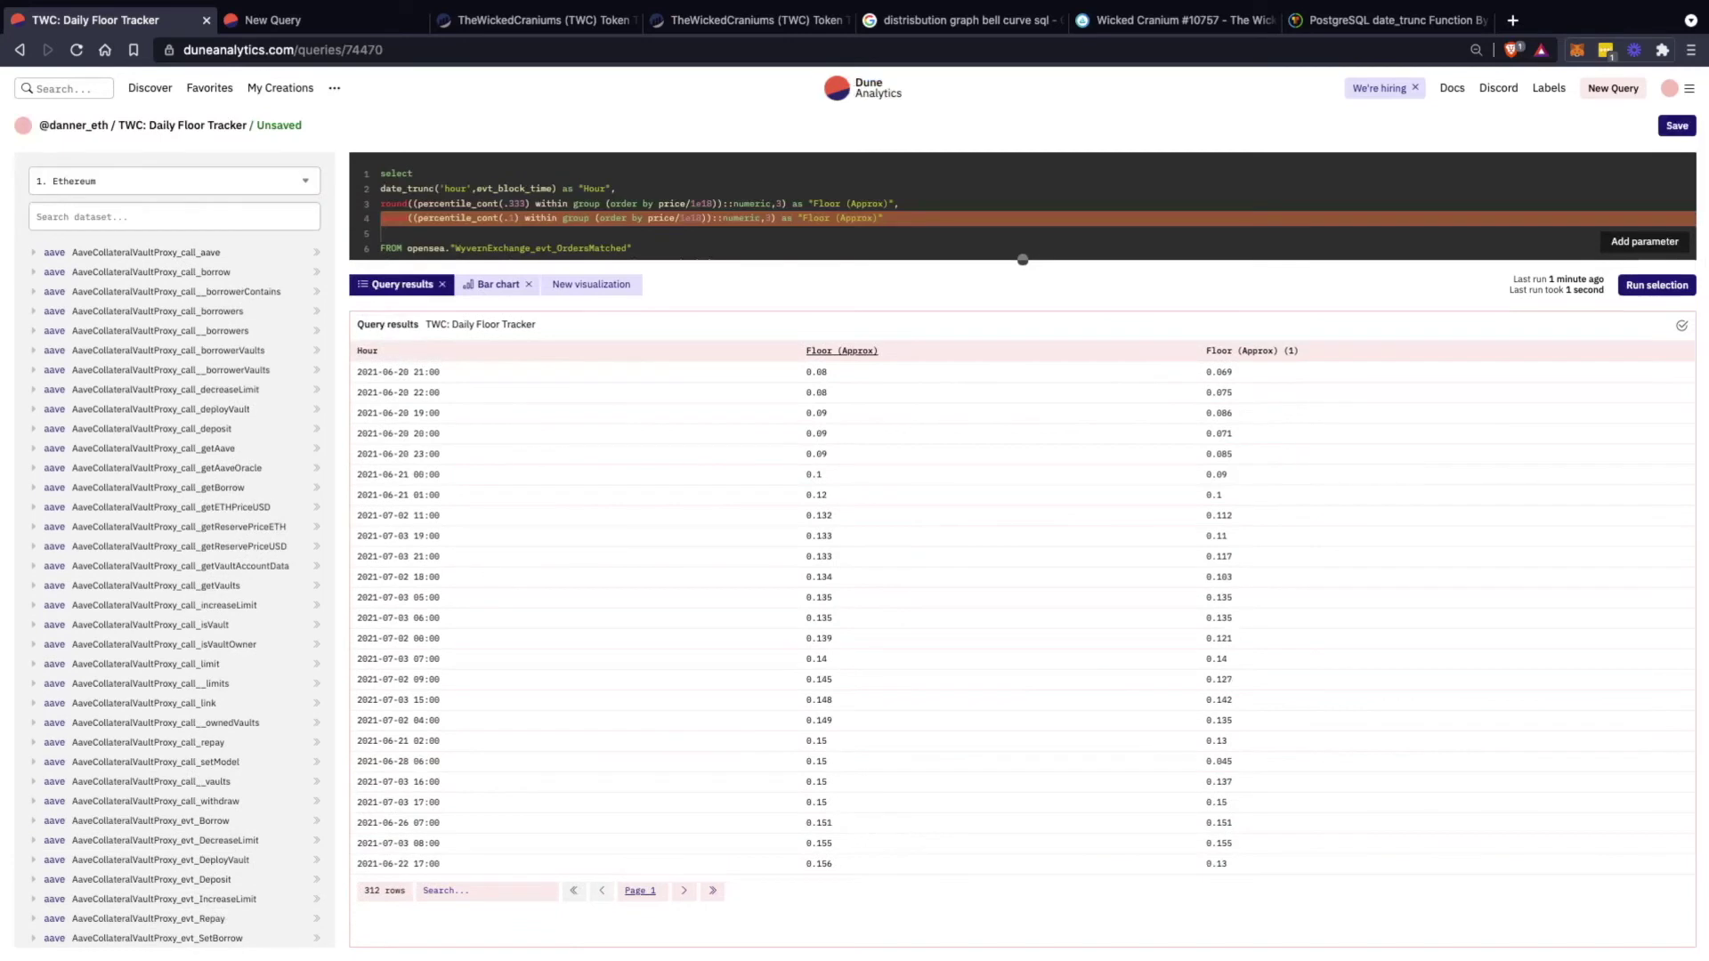
pyautogui.click(886, 219)
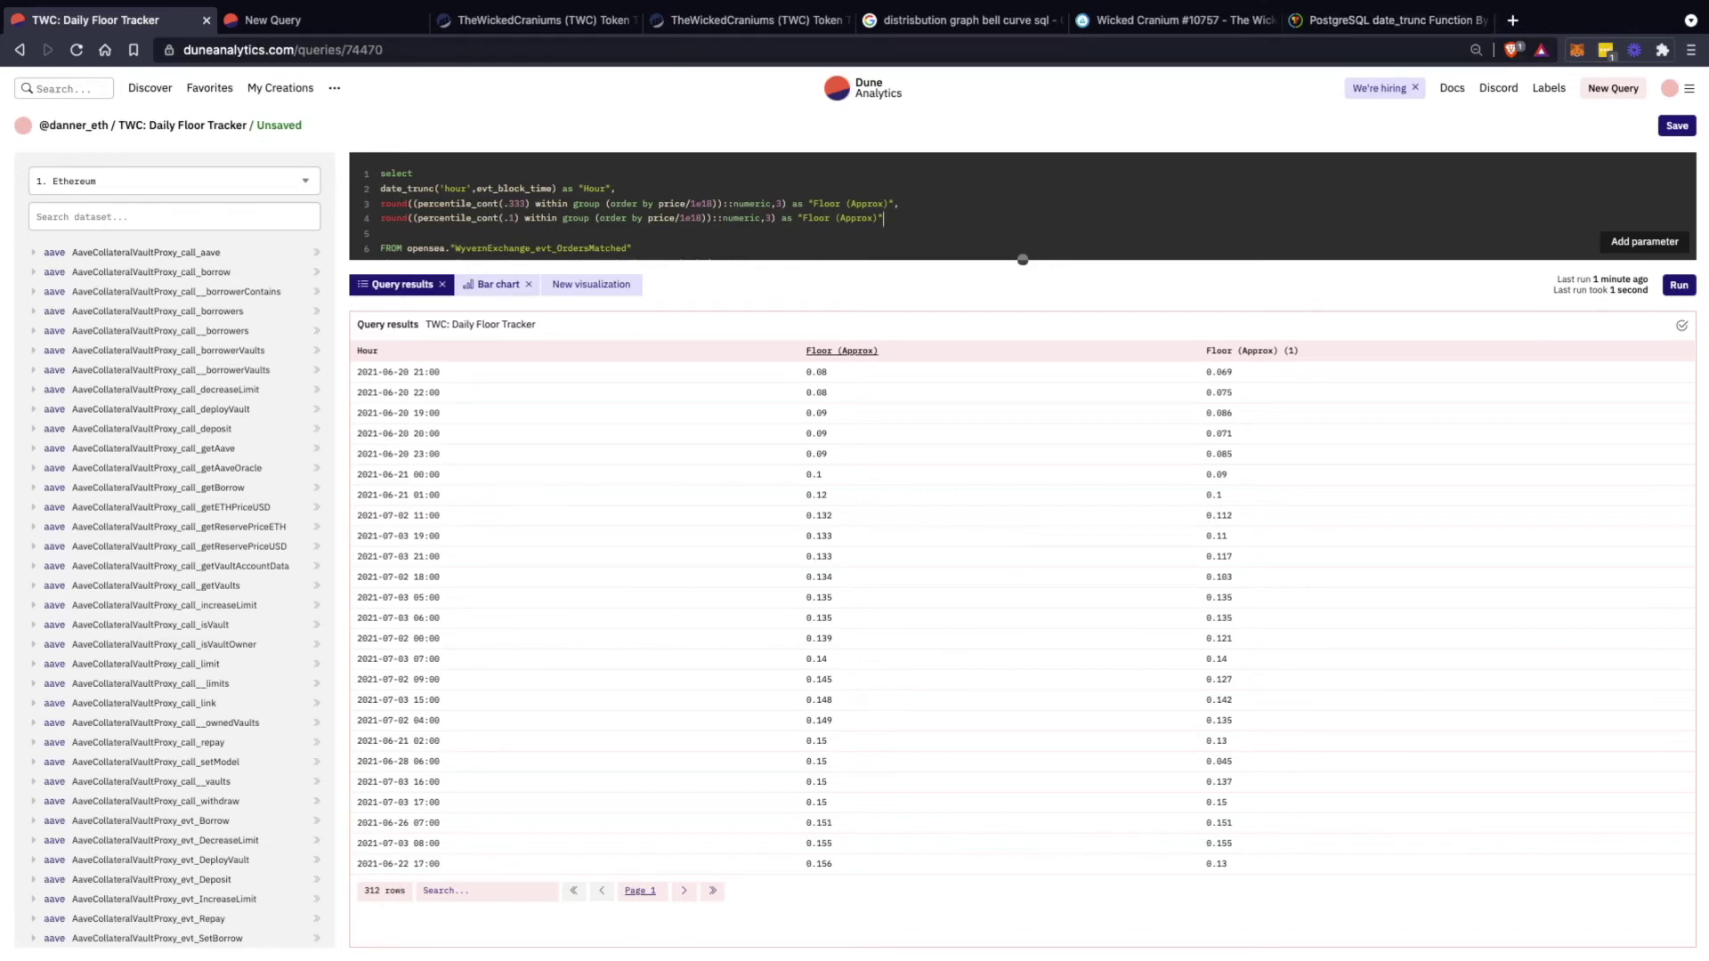
# Search the web for "convert to quarter of a day sql" and look through the results
pyautogui.click(1364, 21)
pyautogui.click(1246, 49)
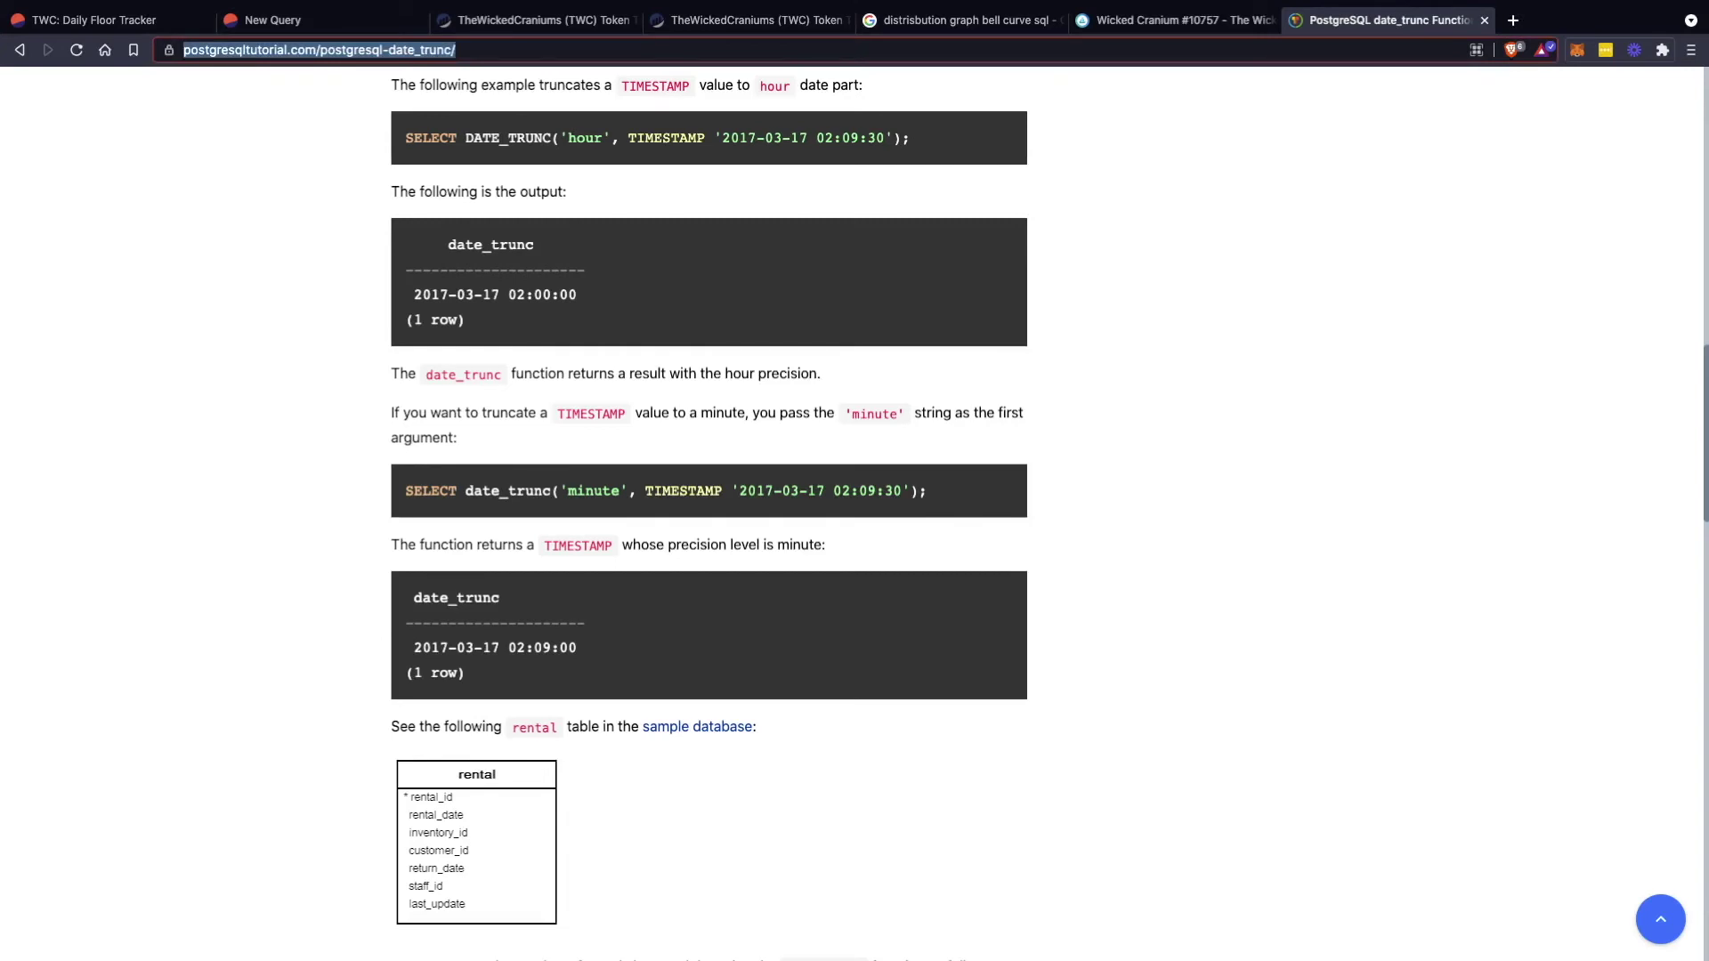
pyautogui.write('convert ')
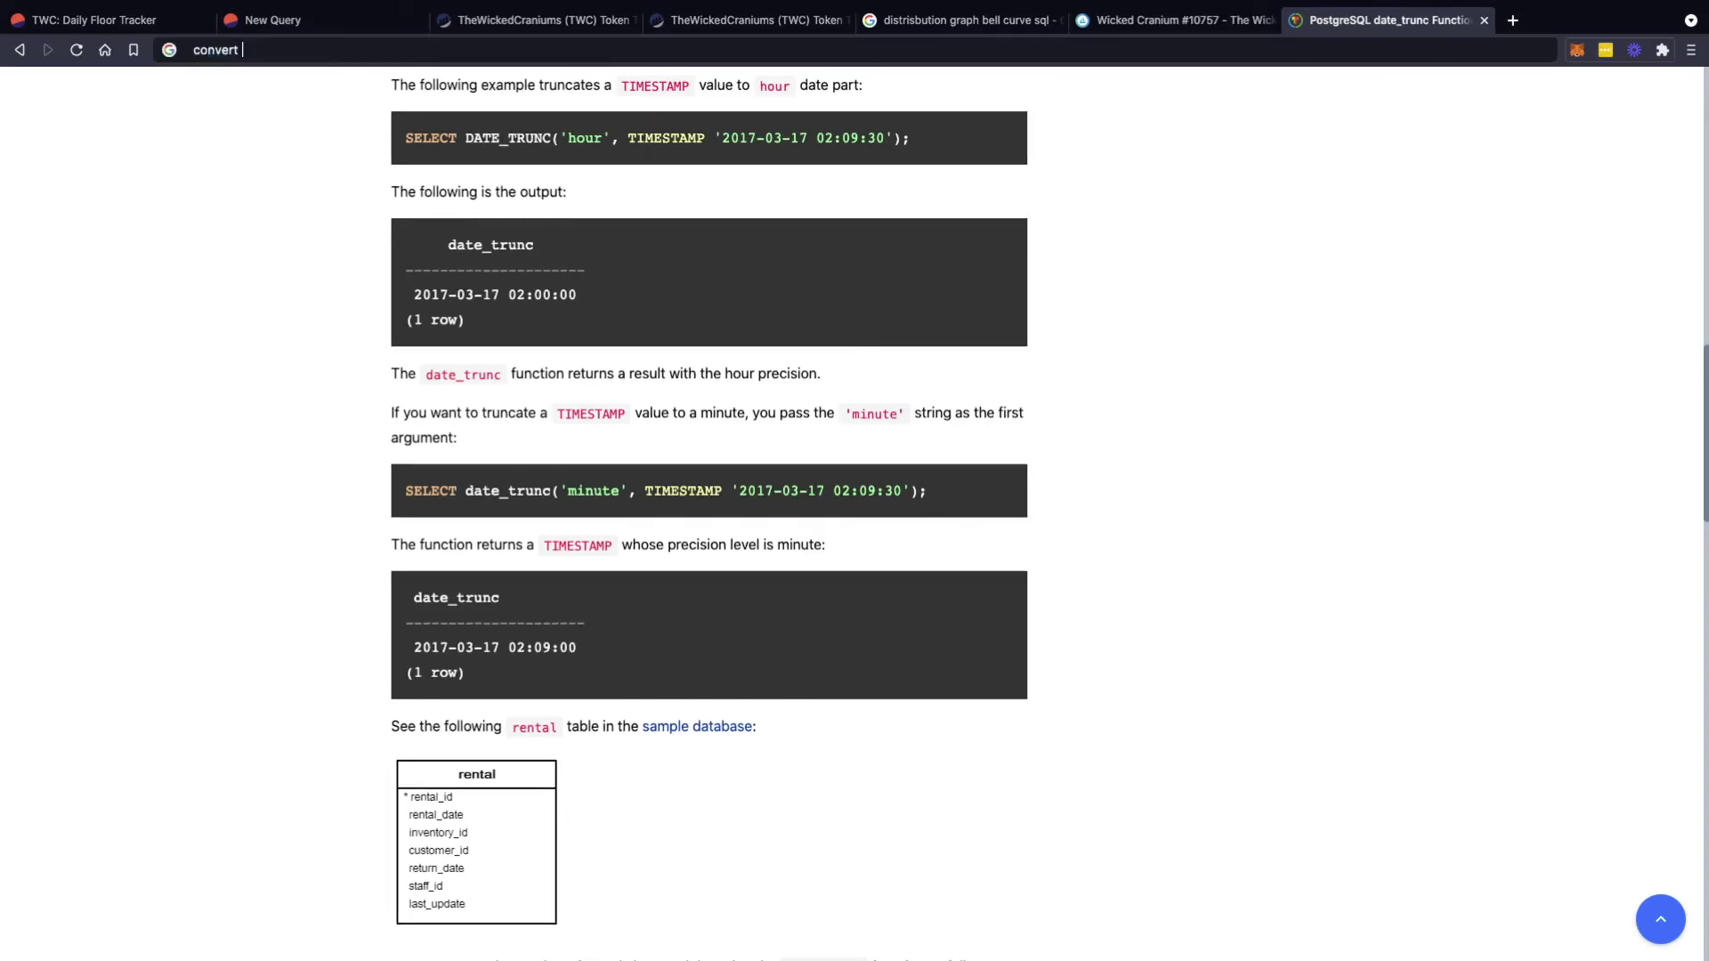
pyautogui.write('to qui')
pyautogui.press('BackSpace')
pyautogui.write('arter of a day')
pyautogui.press('Return')
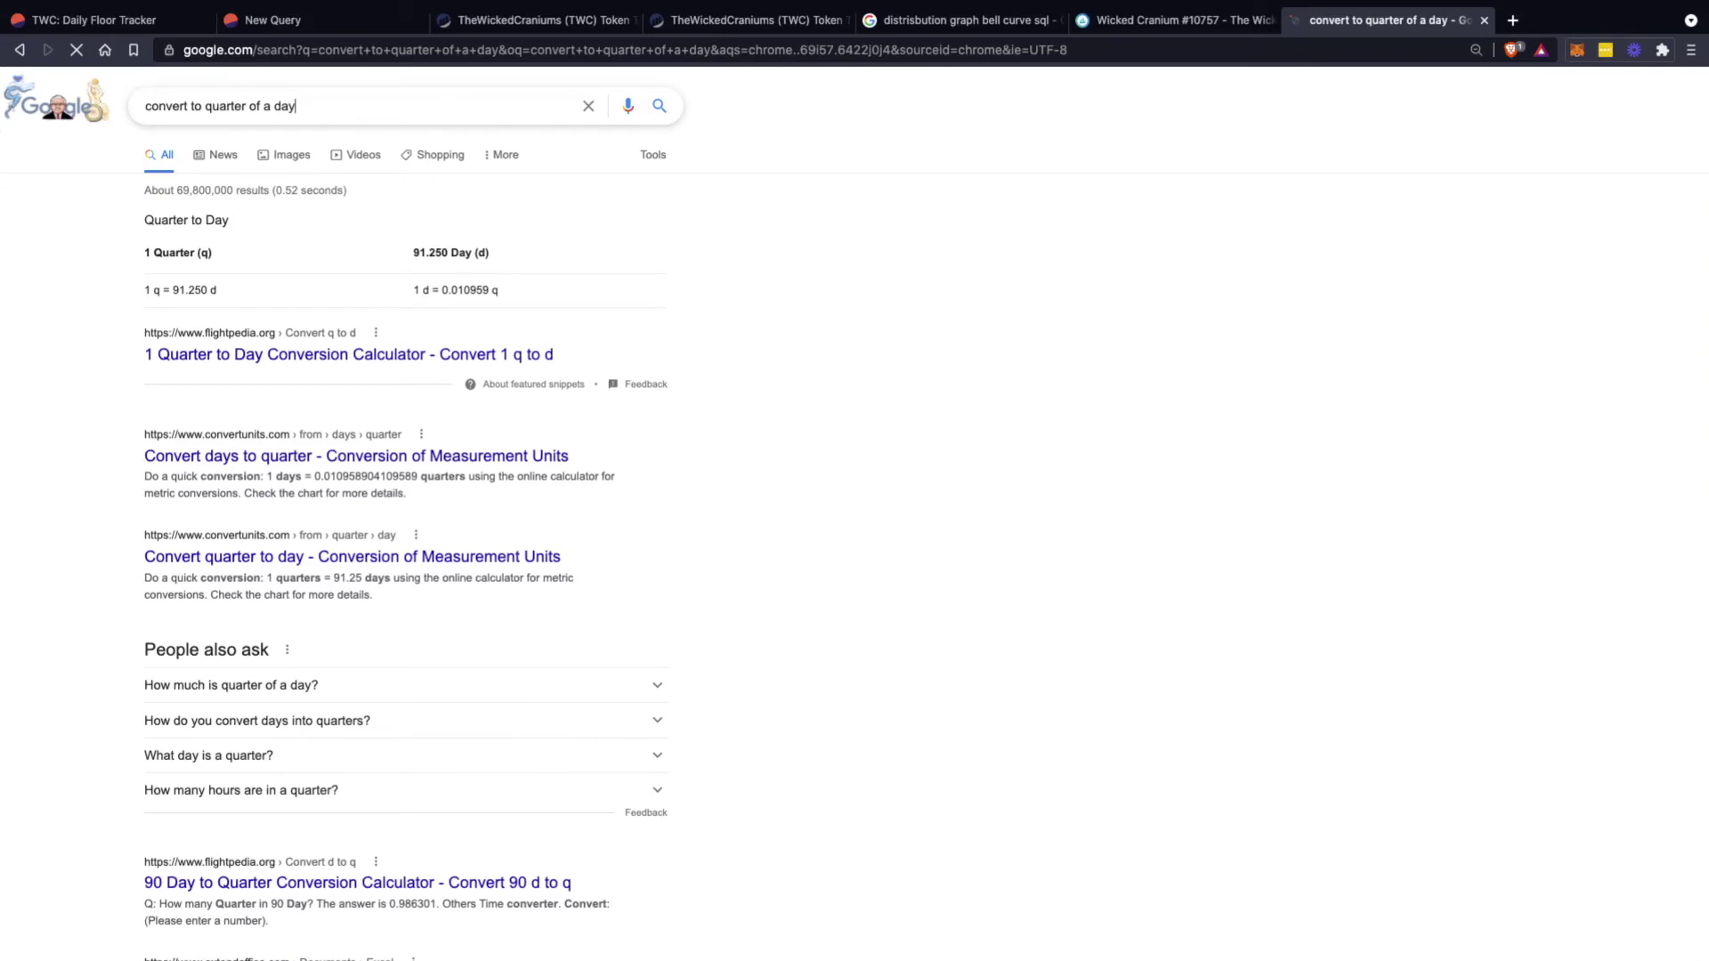
pyautogui.write('sql')
pyautogui.press('Return')
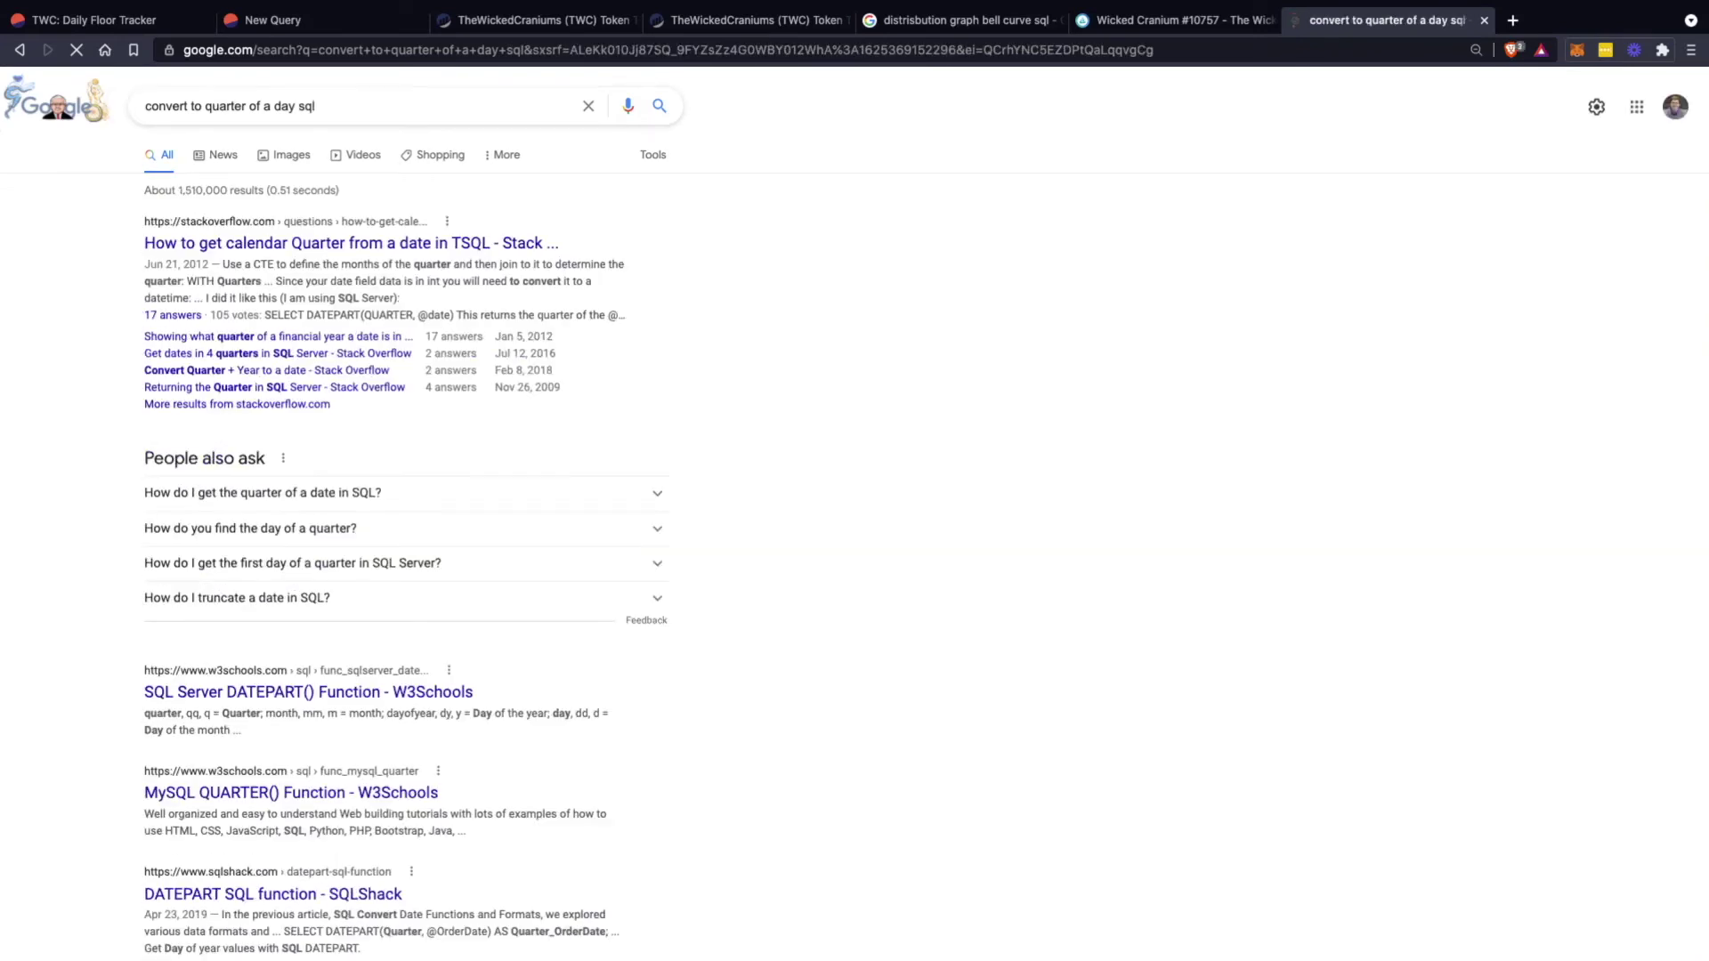
pyautogui.scroll(-2, 855, 516)
pyautogui.scroll(-1, 854, 516)
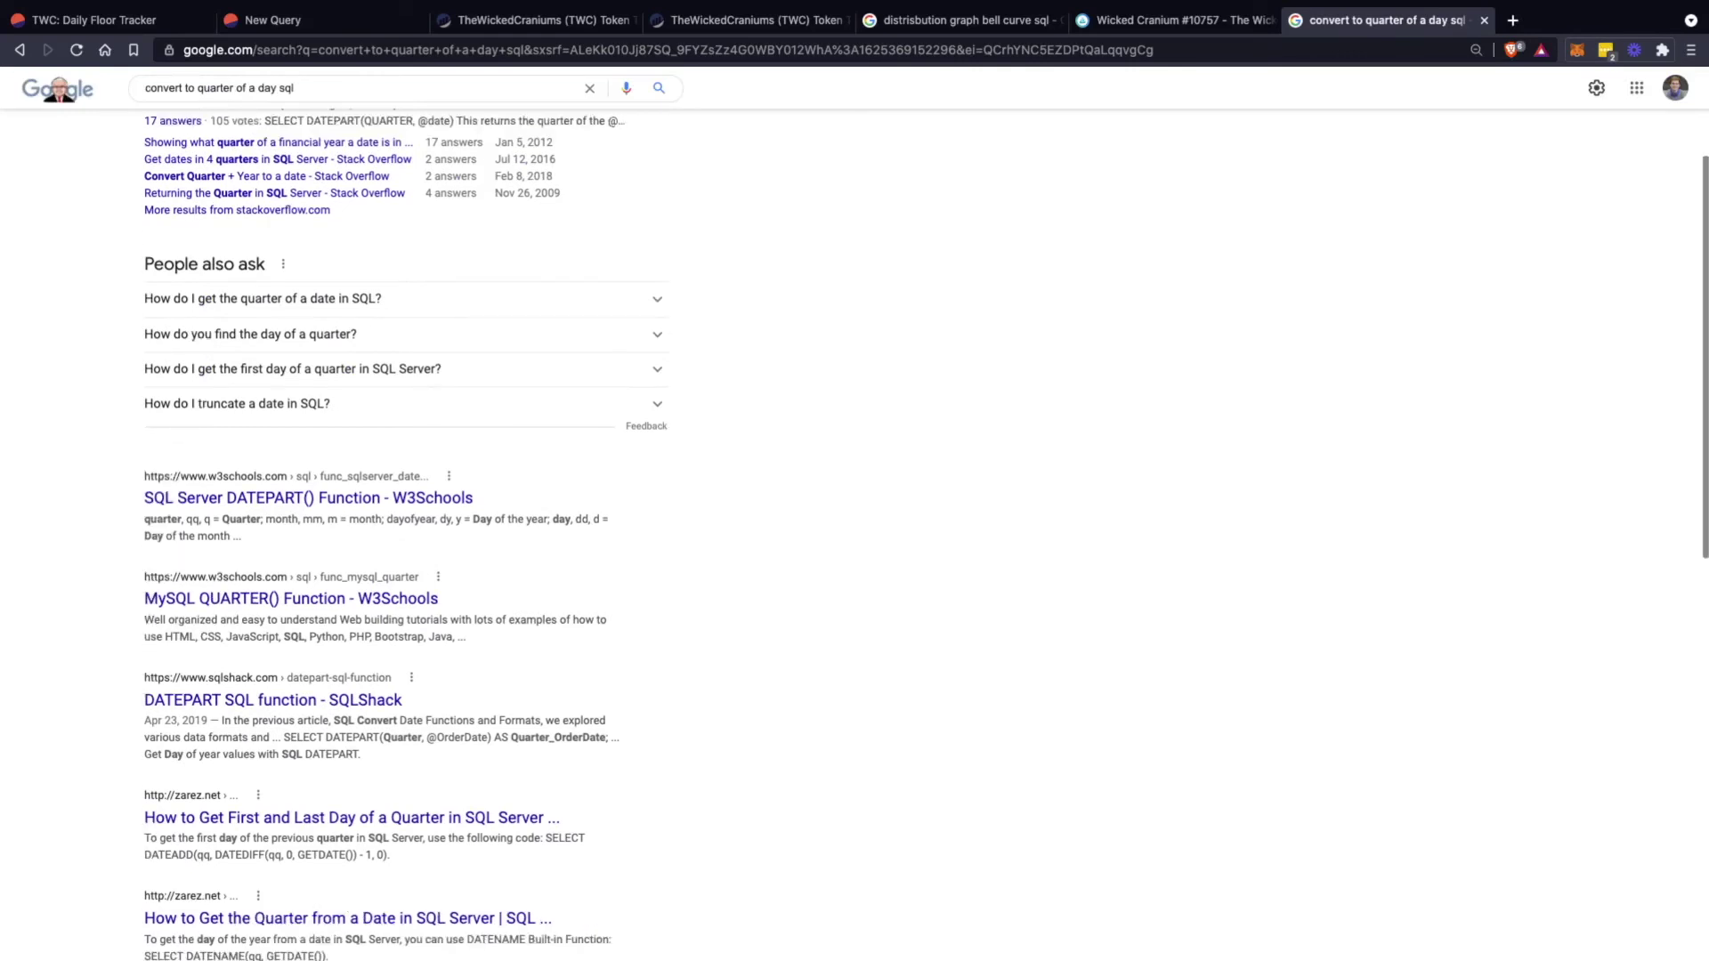
# Change the web search to "convert to half of a day sql"
pyautogui.scroll(3, 855, 517)
pyautogui.click(226, 106)
pyautogui.doubleClick(225, 106)
pyautogui.write('half')
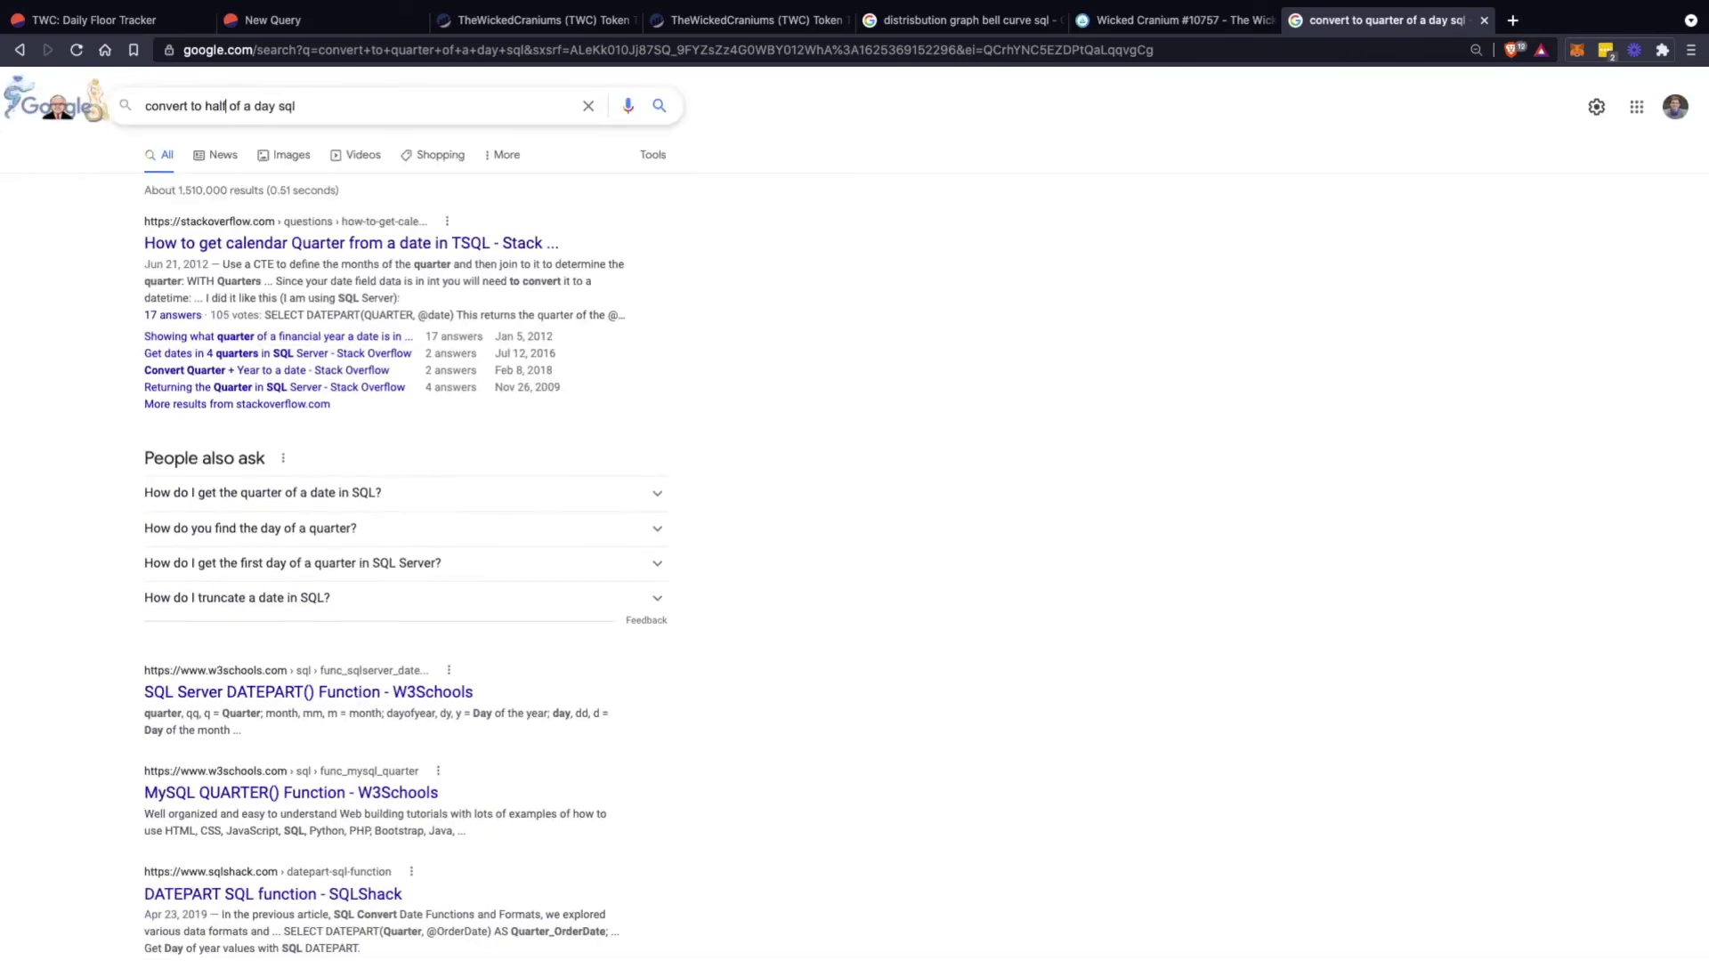
pyautogui.press('Return')
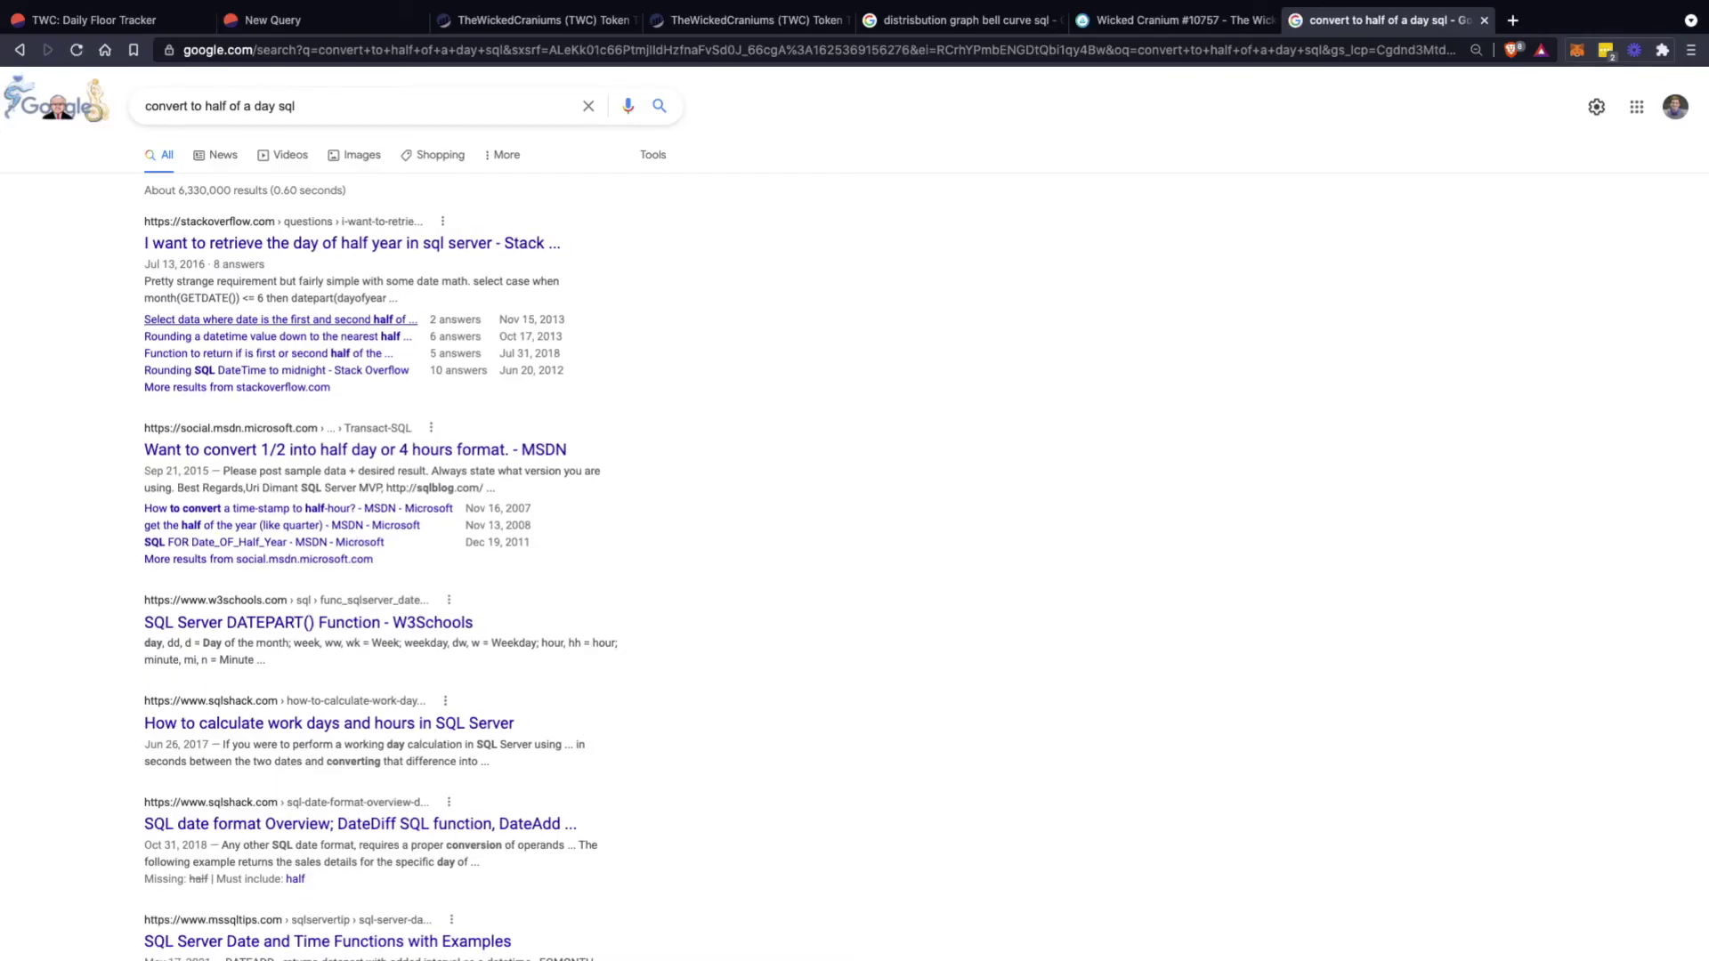
# Open the MSDN thread "Want to convert 1/2 into half day or 4 hours format." and read through its replies
pyautogui.click(356, 450)
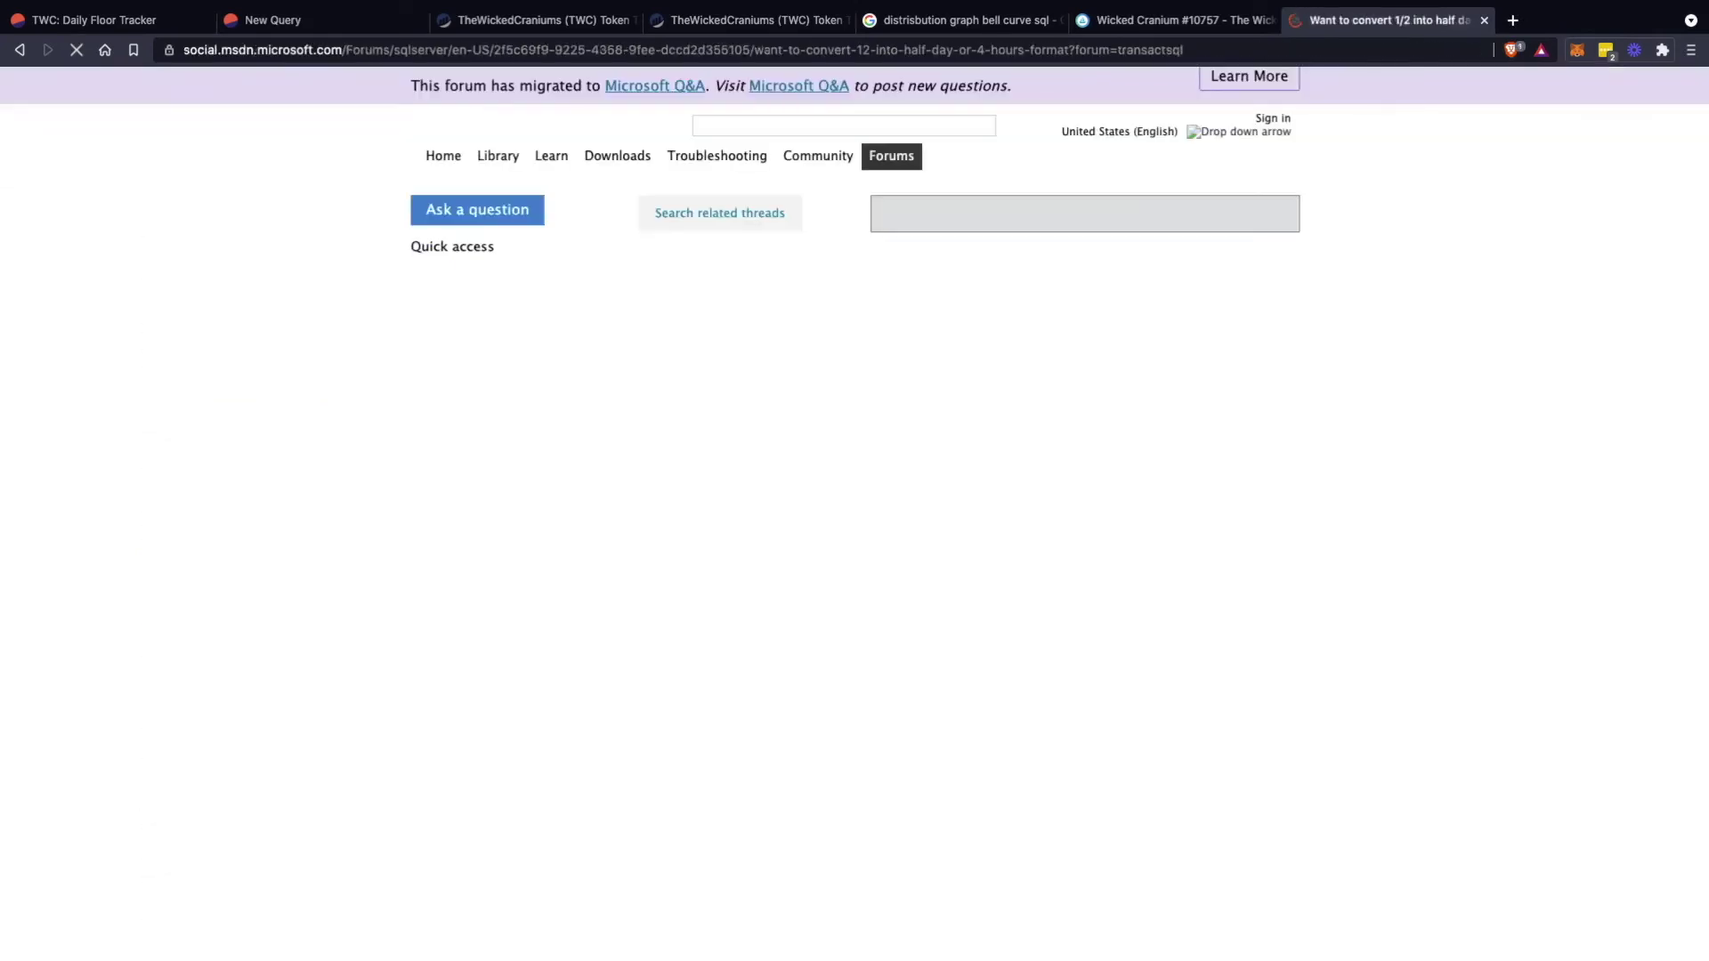
pyautogui.scroll(-3, 854, 517)
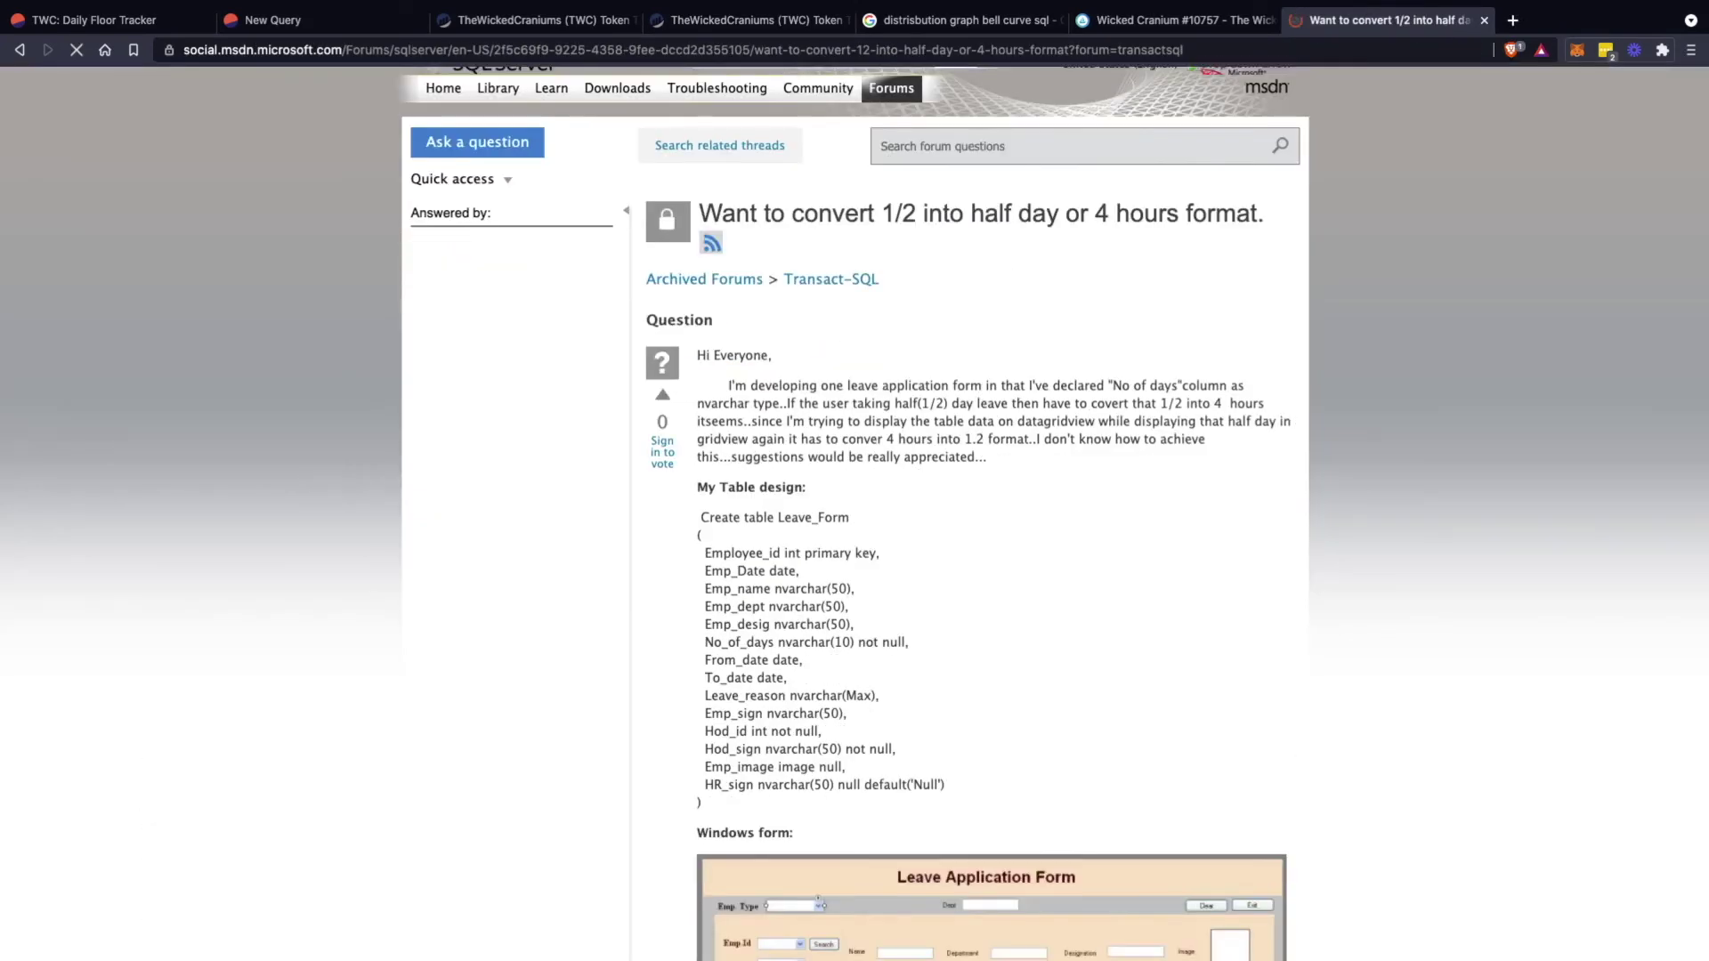
pyautogui.scroll(-10, 855, 516)
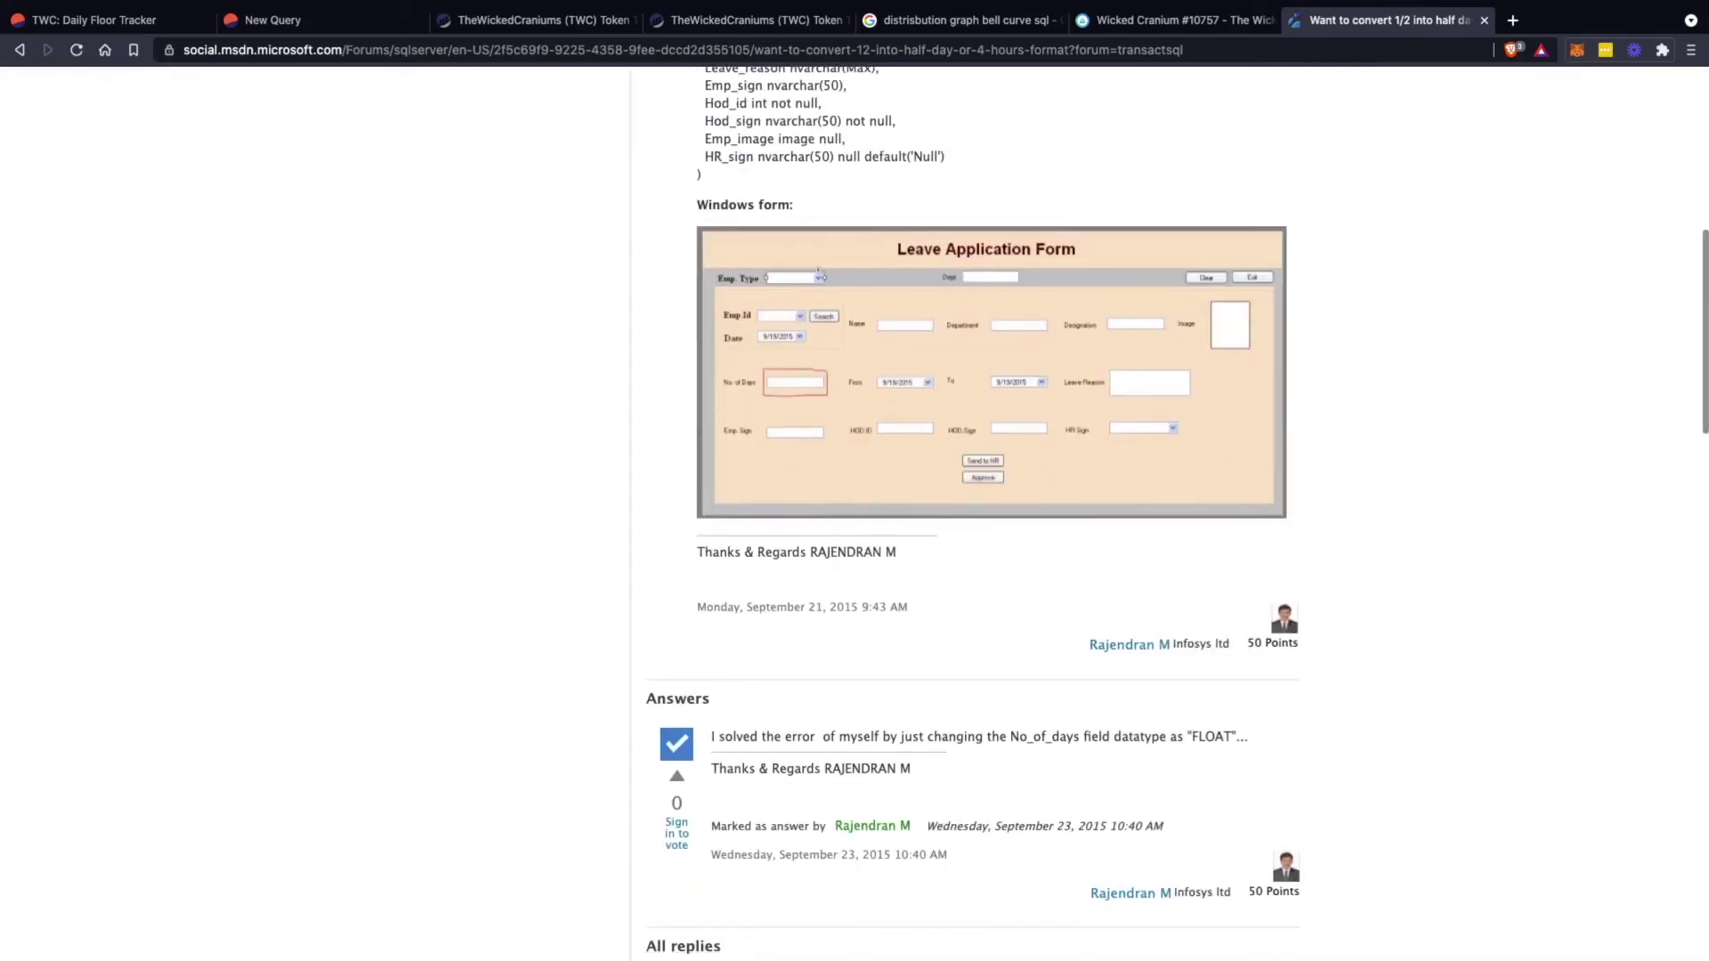
pyautogui.scroll(-10, 854, 516)
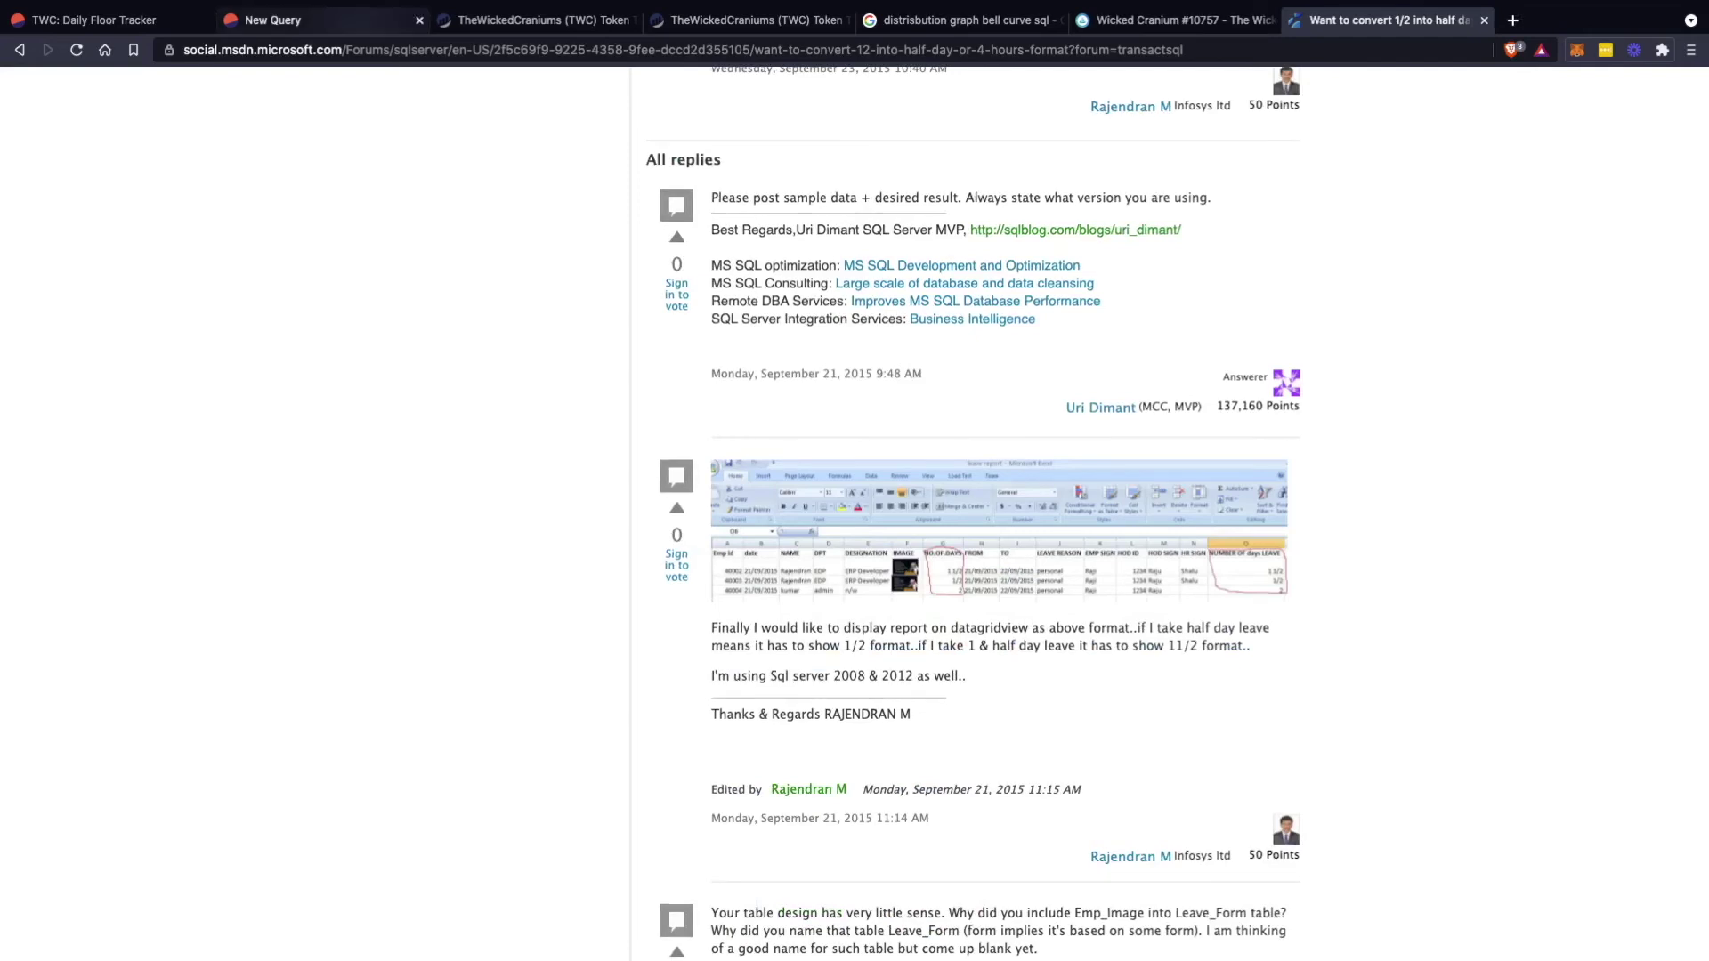
# In the unsaved New Query on Dune, wrap price/1e18 in a round function with 2 decimal places
pyautogui.click(284, 19)
pyautogui.scroll(-1, 1021, 712)
pyautogui.scroll(1, 1022, 712)
pyautogui.scroll(-1, 1022, 712)
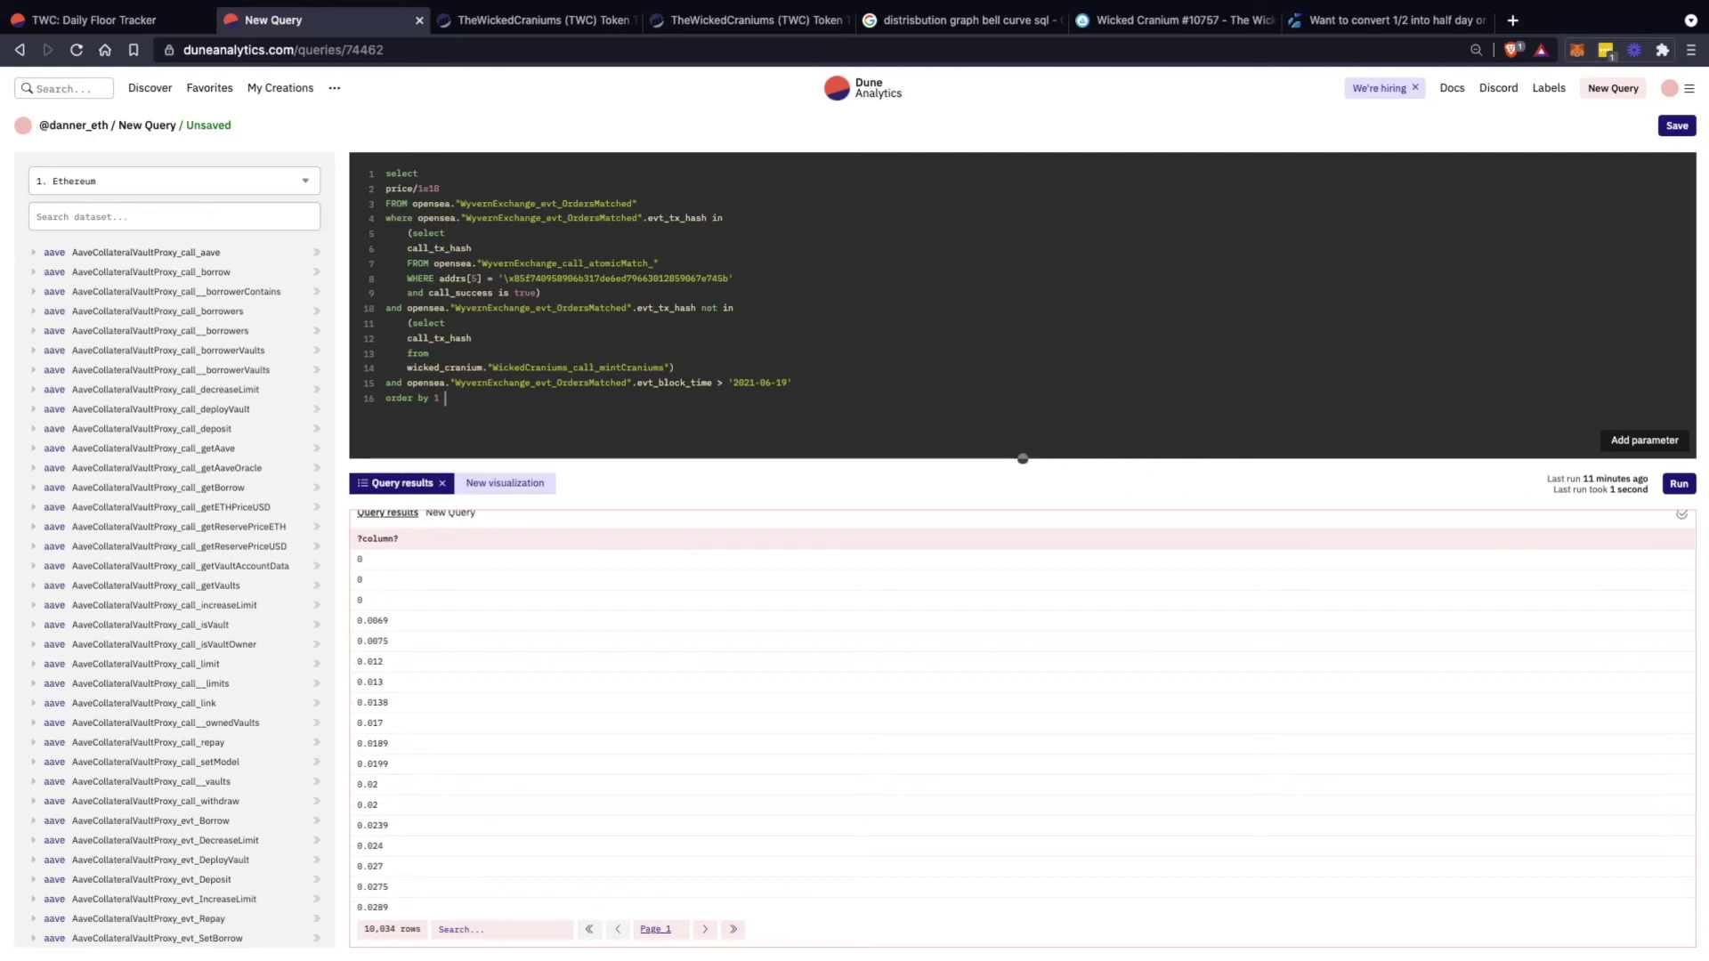
pyautogui.write('round(')
pyautogui.write(',.')
pyautogui.press('BackSpace')
pyautogui.write(',')
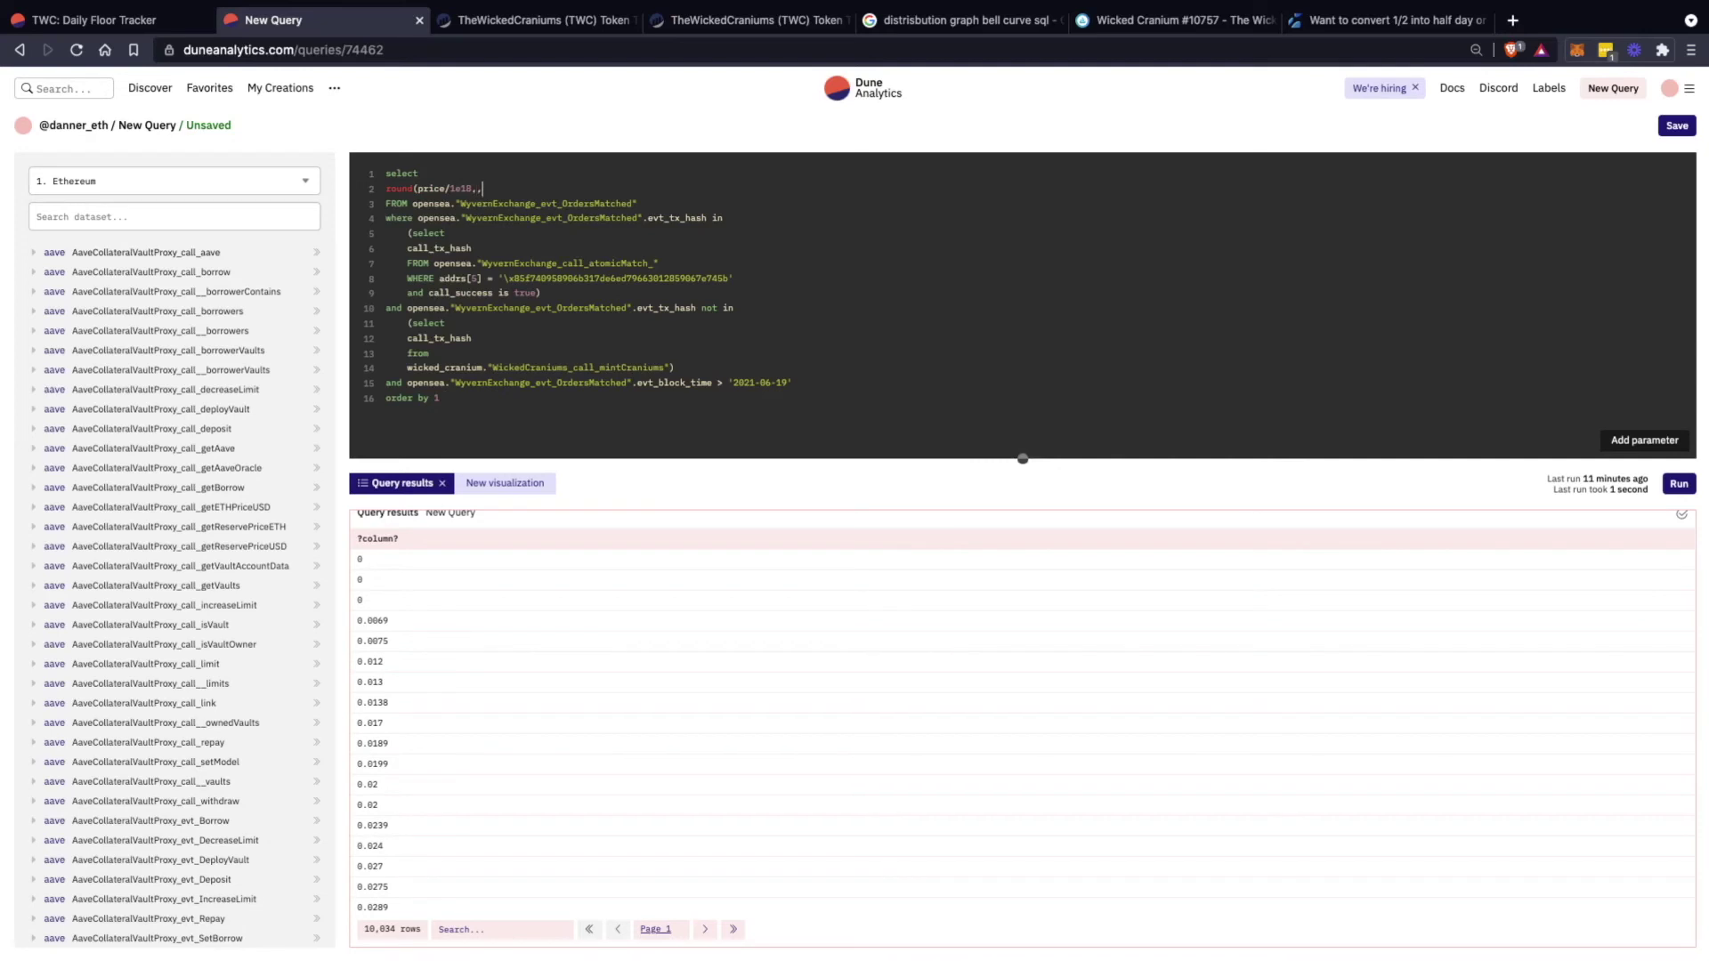
pyautogui.press('BackSpace')
pyautogui.write('2)')
# Cast the price to numeric as round((price/1e18)::numeric,2), run the query, and look through the rounded prices
pyautogui.press('Left')
pyautogui.write(')')
pyautogui.click(413, 189)
pyautogui.write('9')
pyautogui.press('BackSpace')
pyautogui.write('(:: n')
pyautogui.press('BackSpace')
pyautogui.press('BackSpace')
pyautogui.write('numeric')
pyautogui.press('super+Return')
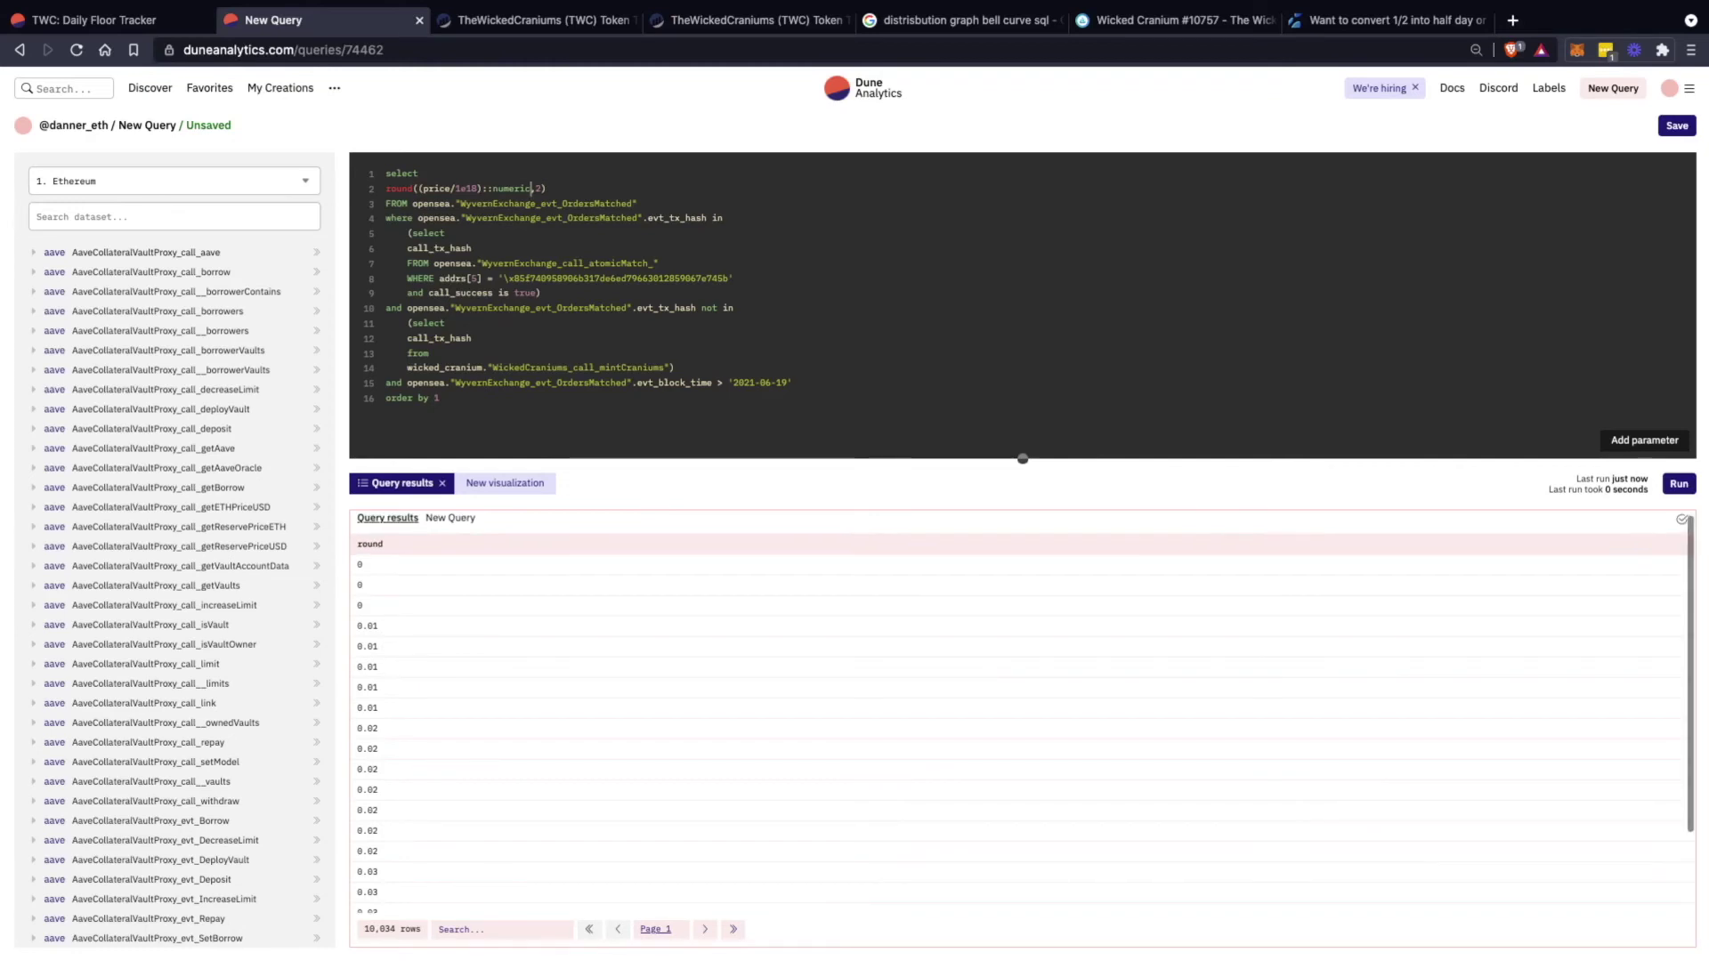
pyautogui.doubleClick(366, 626)
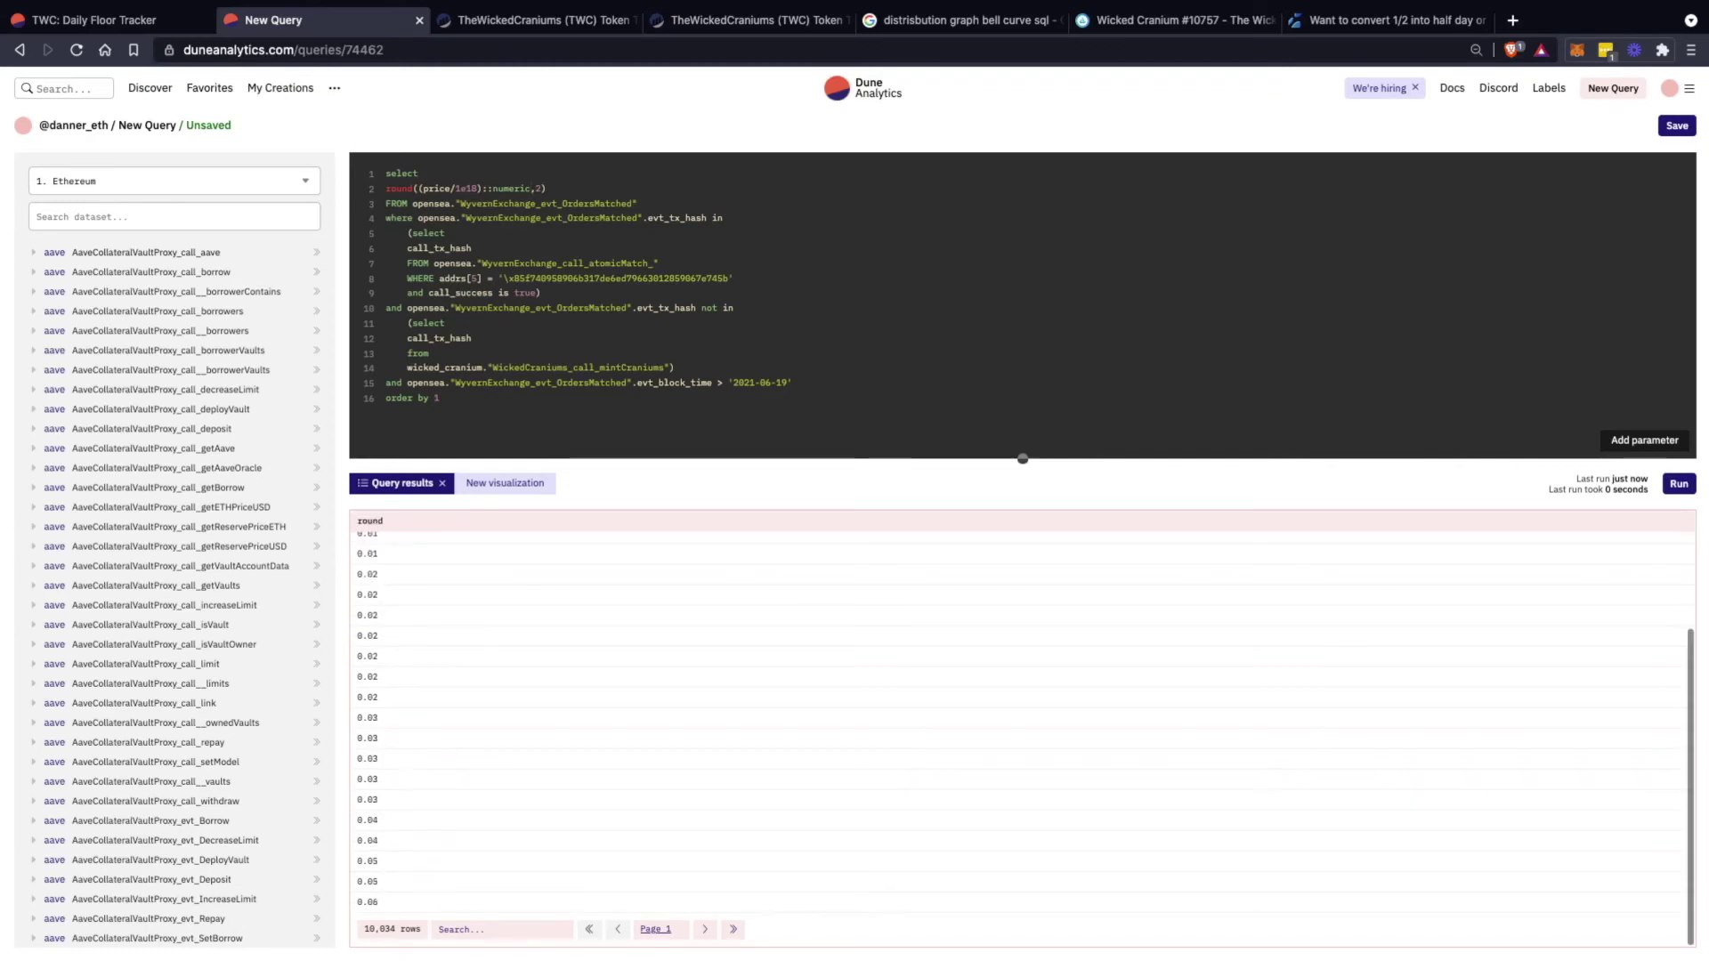
pyautogui.scroll(-3, 854, 534)
pyautogui.scroll(3, 854, 535)
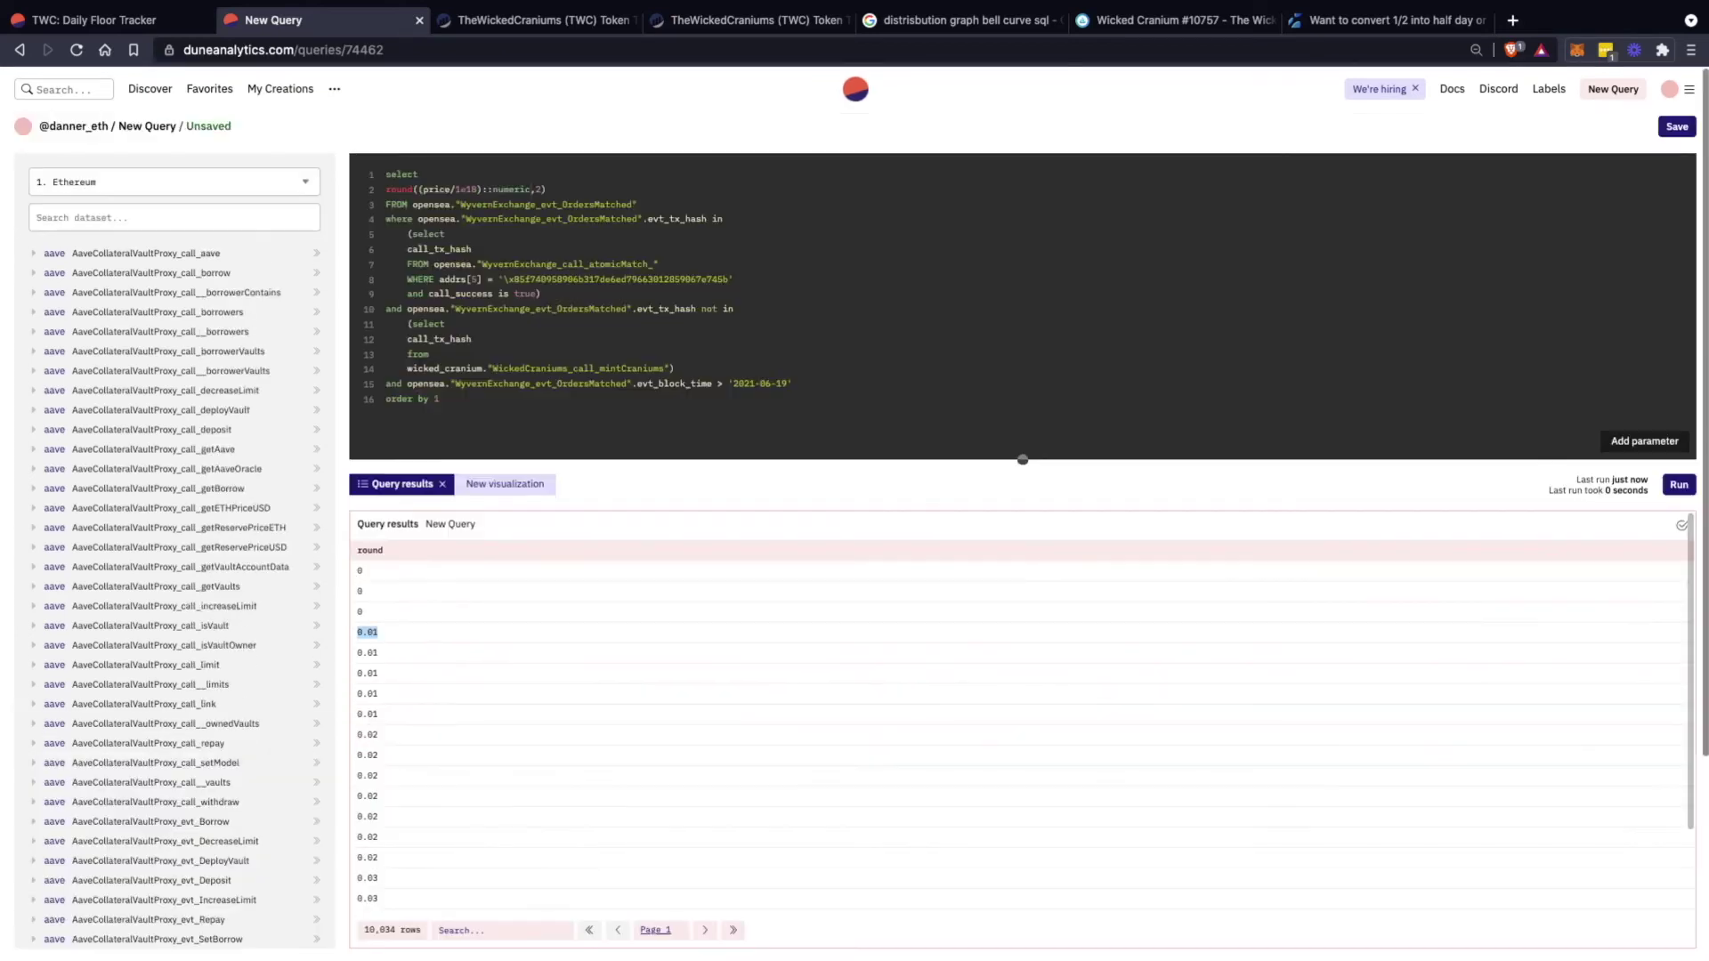
# Add evt_tx_hash as a second selected column after the rounded price and run the query
pyautogui.moveTo(660, 279); pyautogui.dragTo(664, 278)
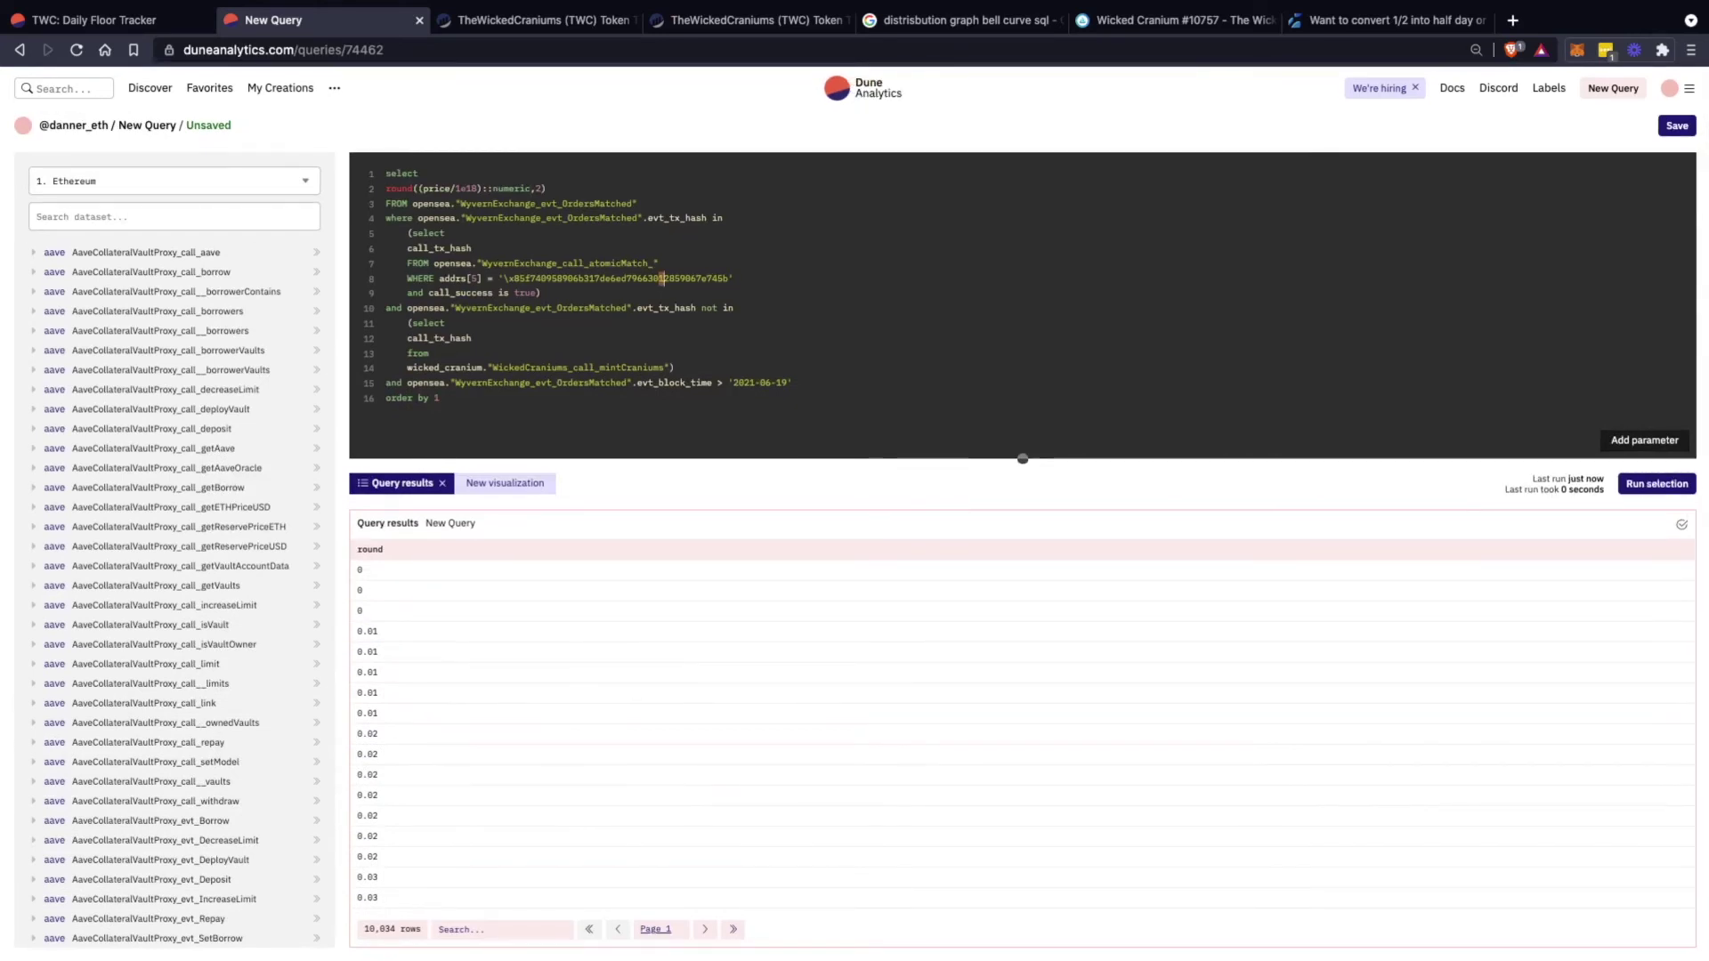
pyautogui.click(548, 189)
pyautogui.write(',')
pyautogui.press('Return')
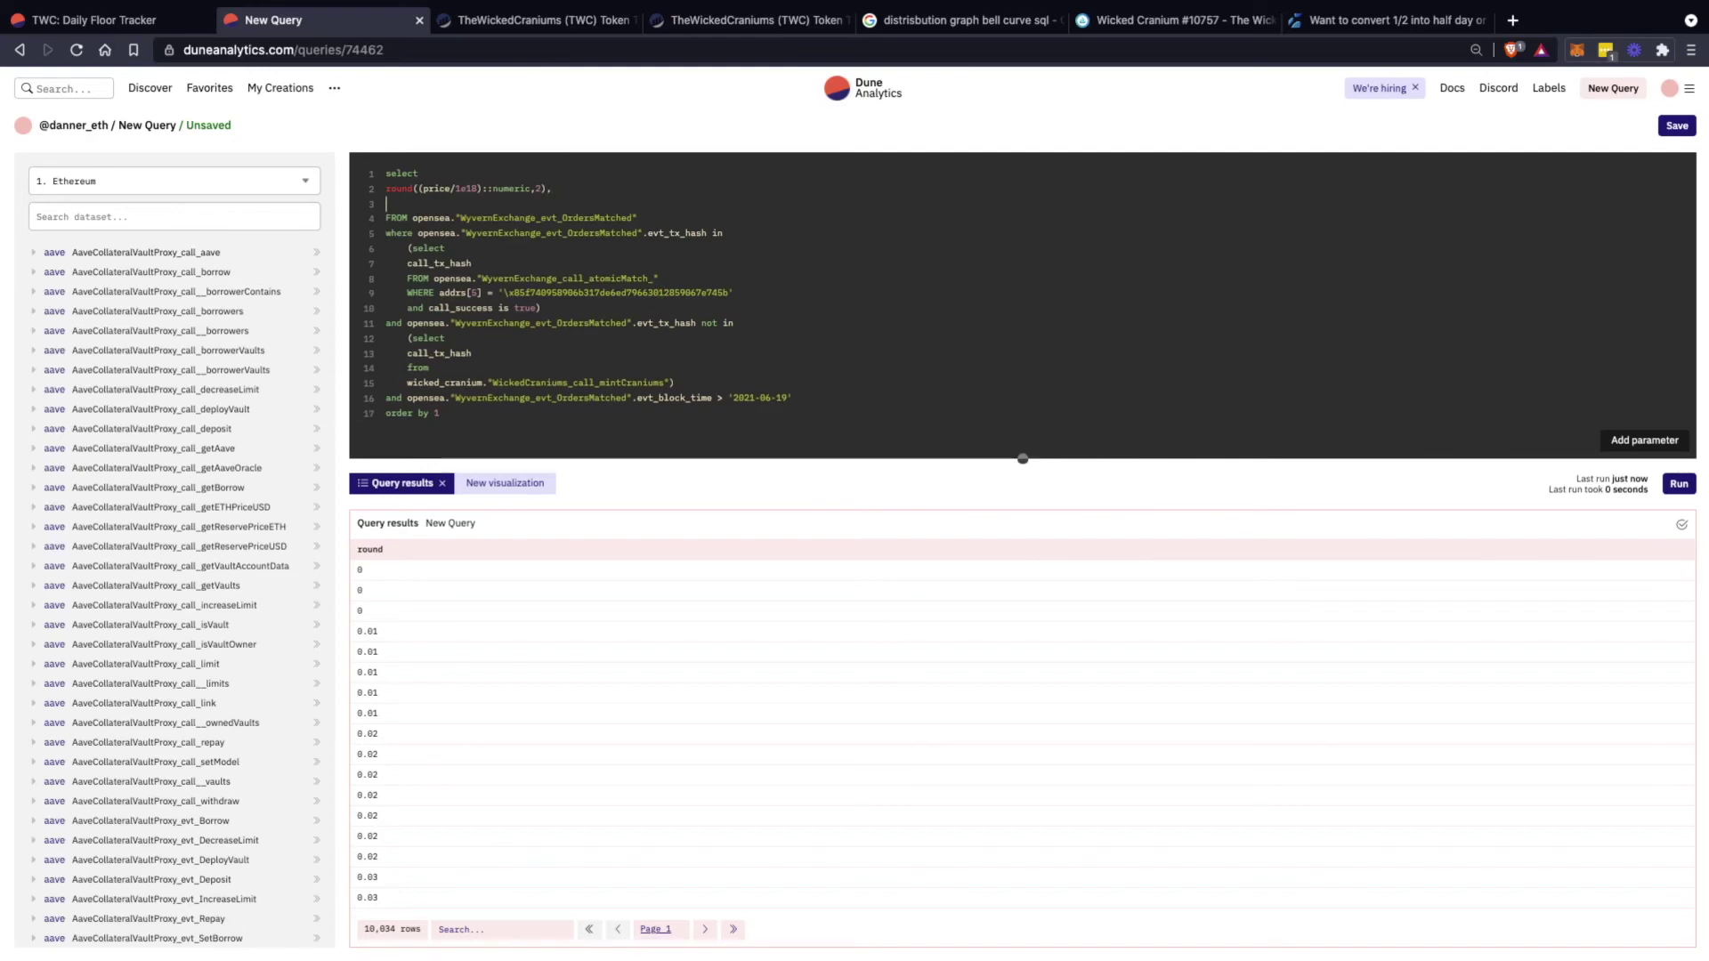
pyautogui.write('v')
pyautogui.press('BackSpace')
pyautogui.write('evt_tx_hash')
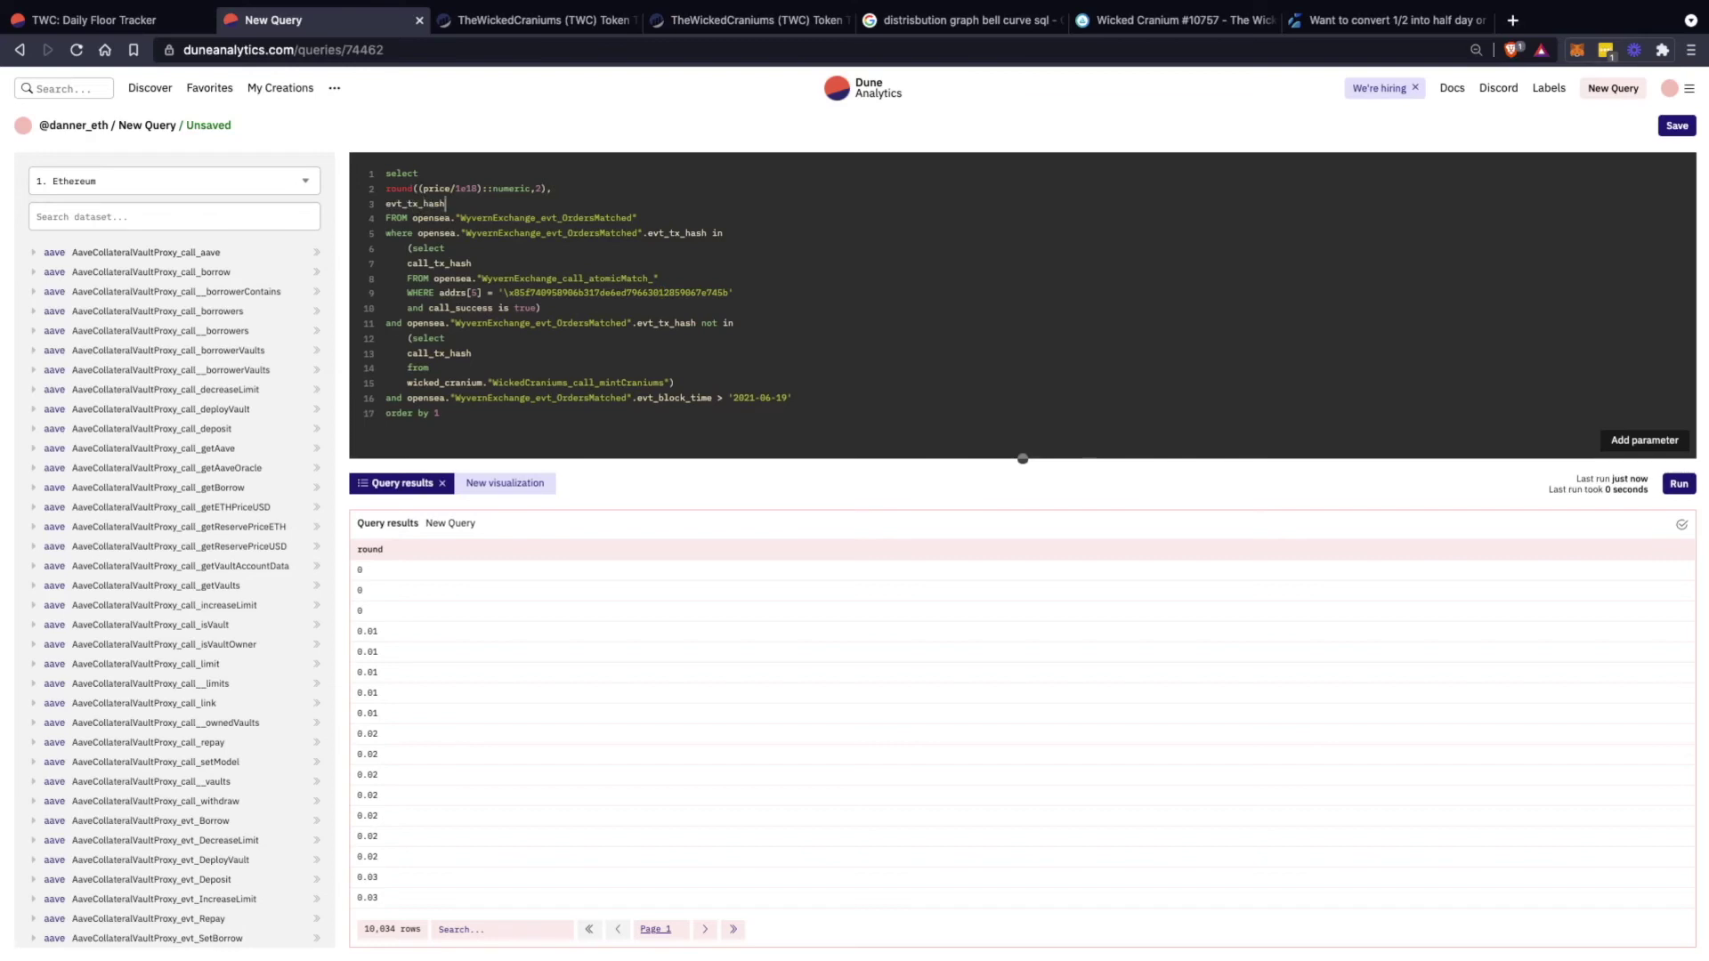
pyautogui.hotkey('ctrl', 'Return')
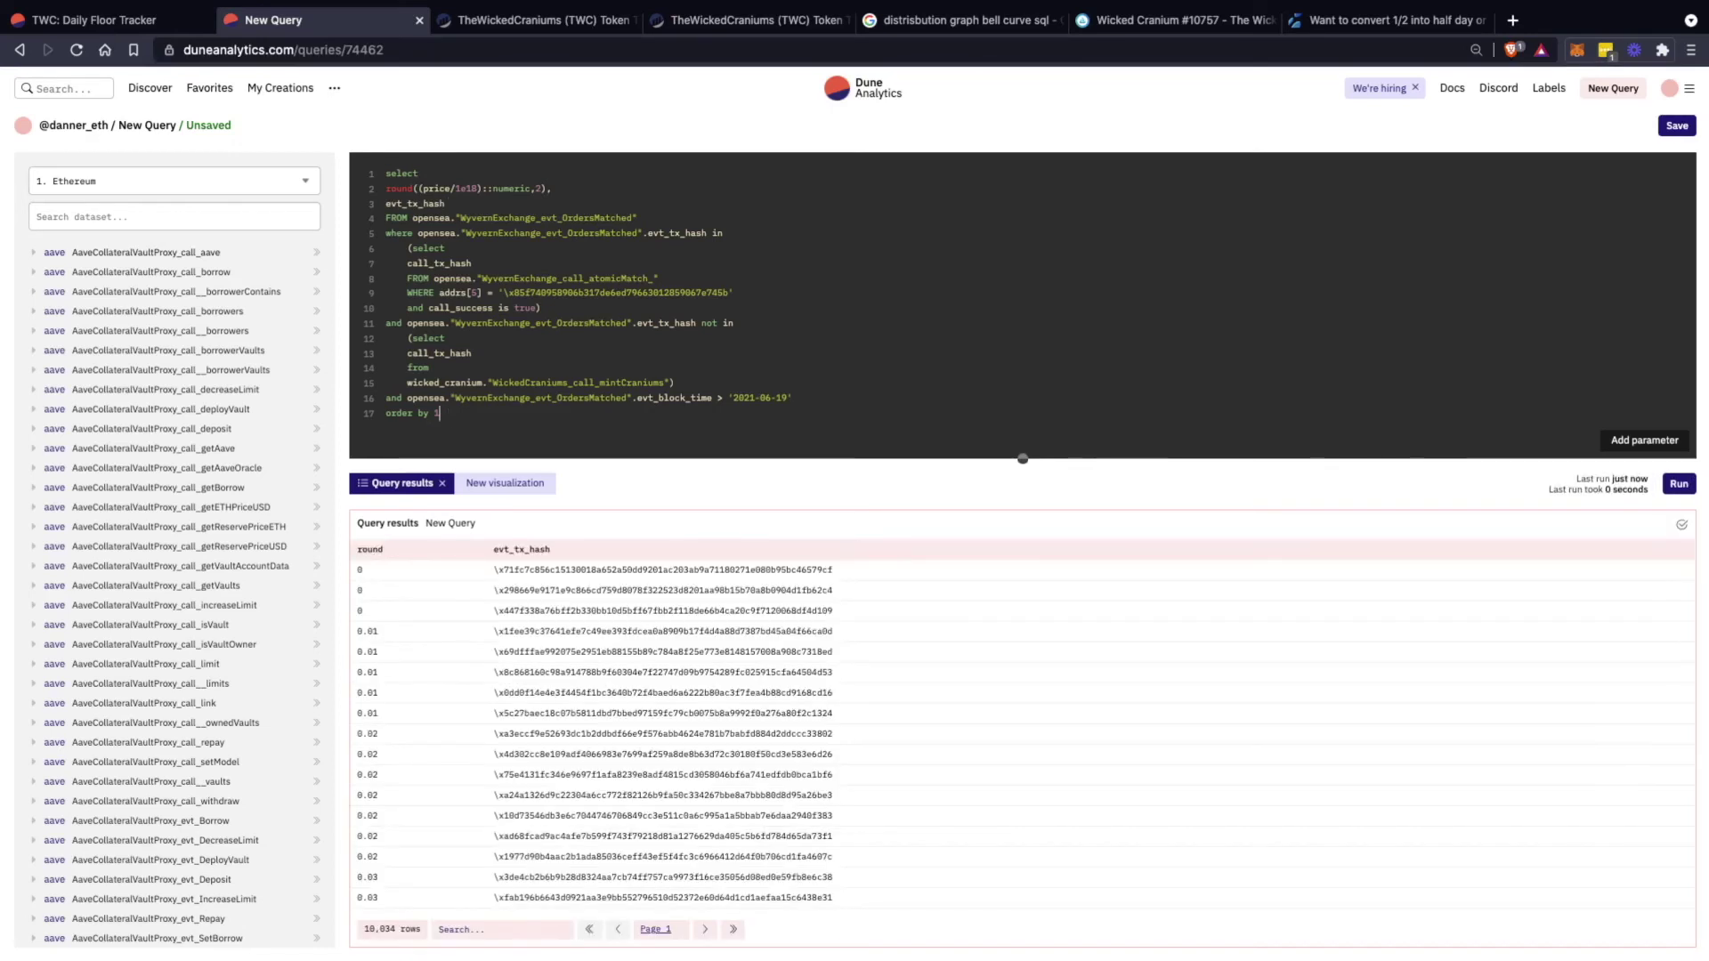
# Wrap the whole query in parentheses as a common table expression, "with sale_aggs as", and indent its body
pyautogui.press('super+Up')
pyautogui.write('(')
pyautogui.press('Left')
pyautogui.press('Return')
pyautogui.press('Return')
pyautogui.press('Up')
pyautogui.press('Up')
pyautogui.write('with sale_aggs as')
pyautogui.moveTo(387, 204); pyautogui.dragTo(445, 442)
pyautogui.press('Tab')
pyautogui.click(427, 189)
pyautogui.press('BackSpace')
# Start an outer select below the sale_aggs expression and alias its rounded price column as price
pyautogui.click(471, 429)
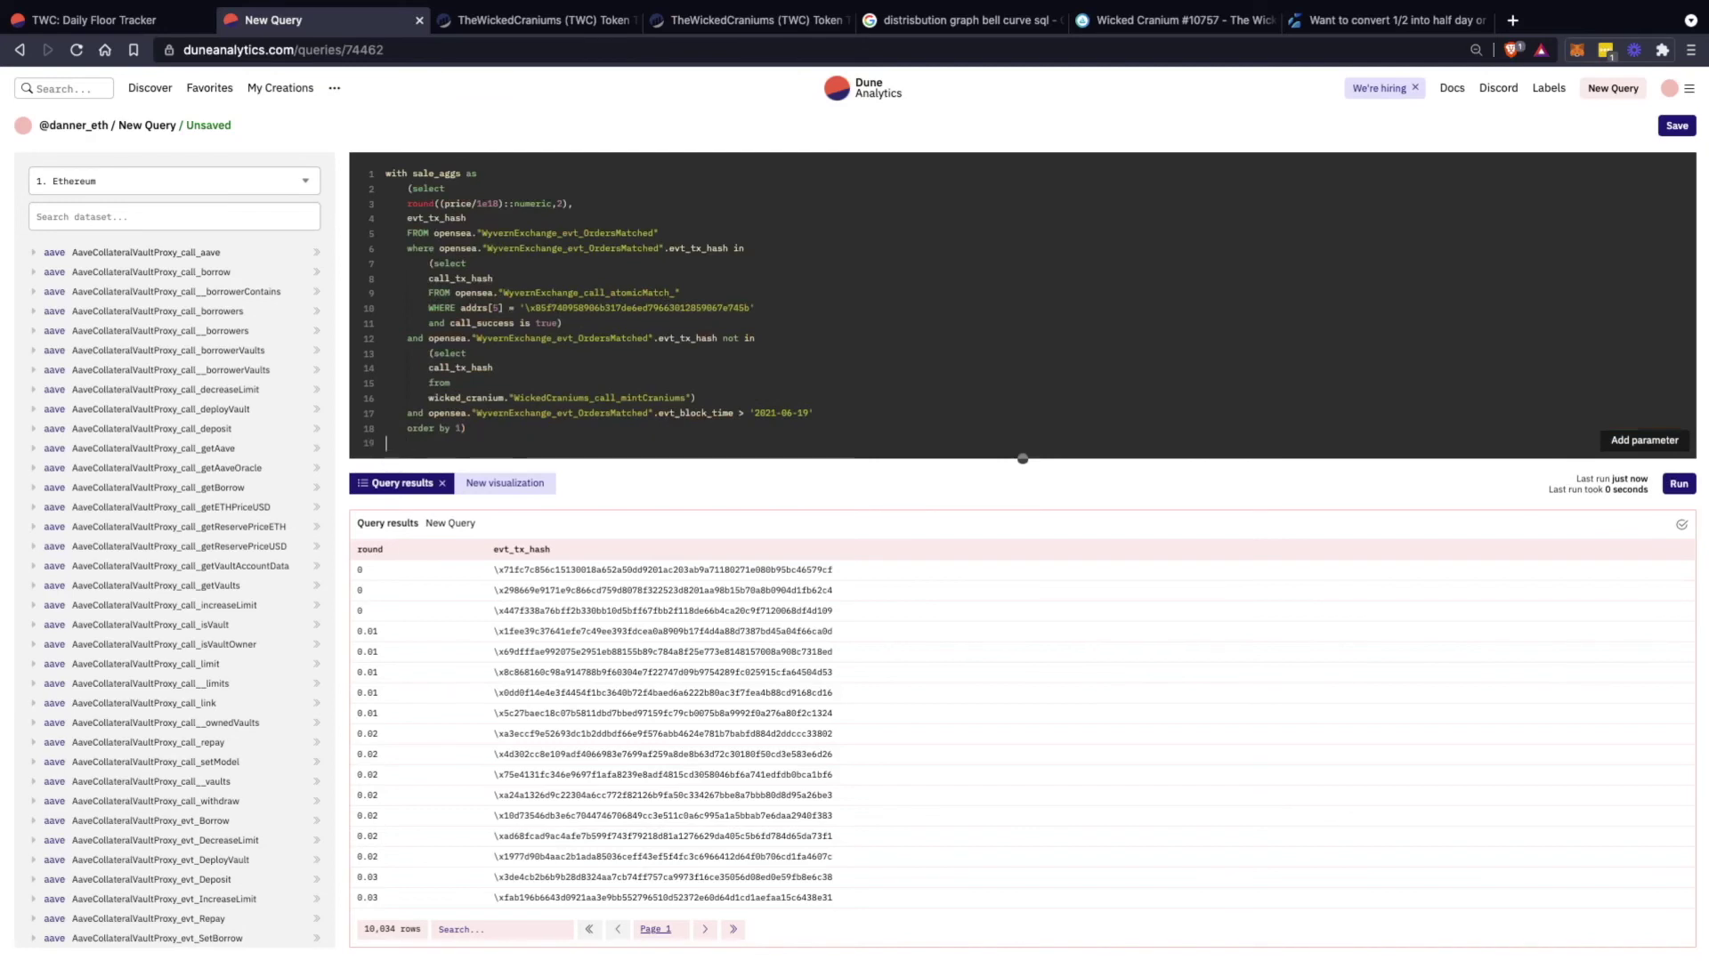
pyautogui.write('select')
pyautogui.press('Return')
pyautogui.write('as price')
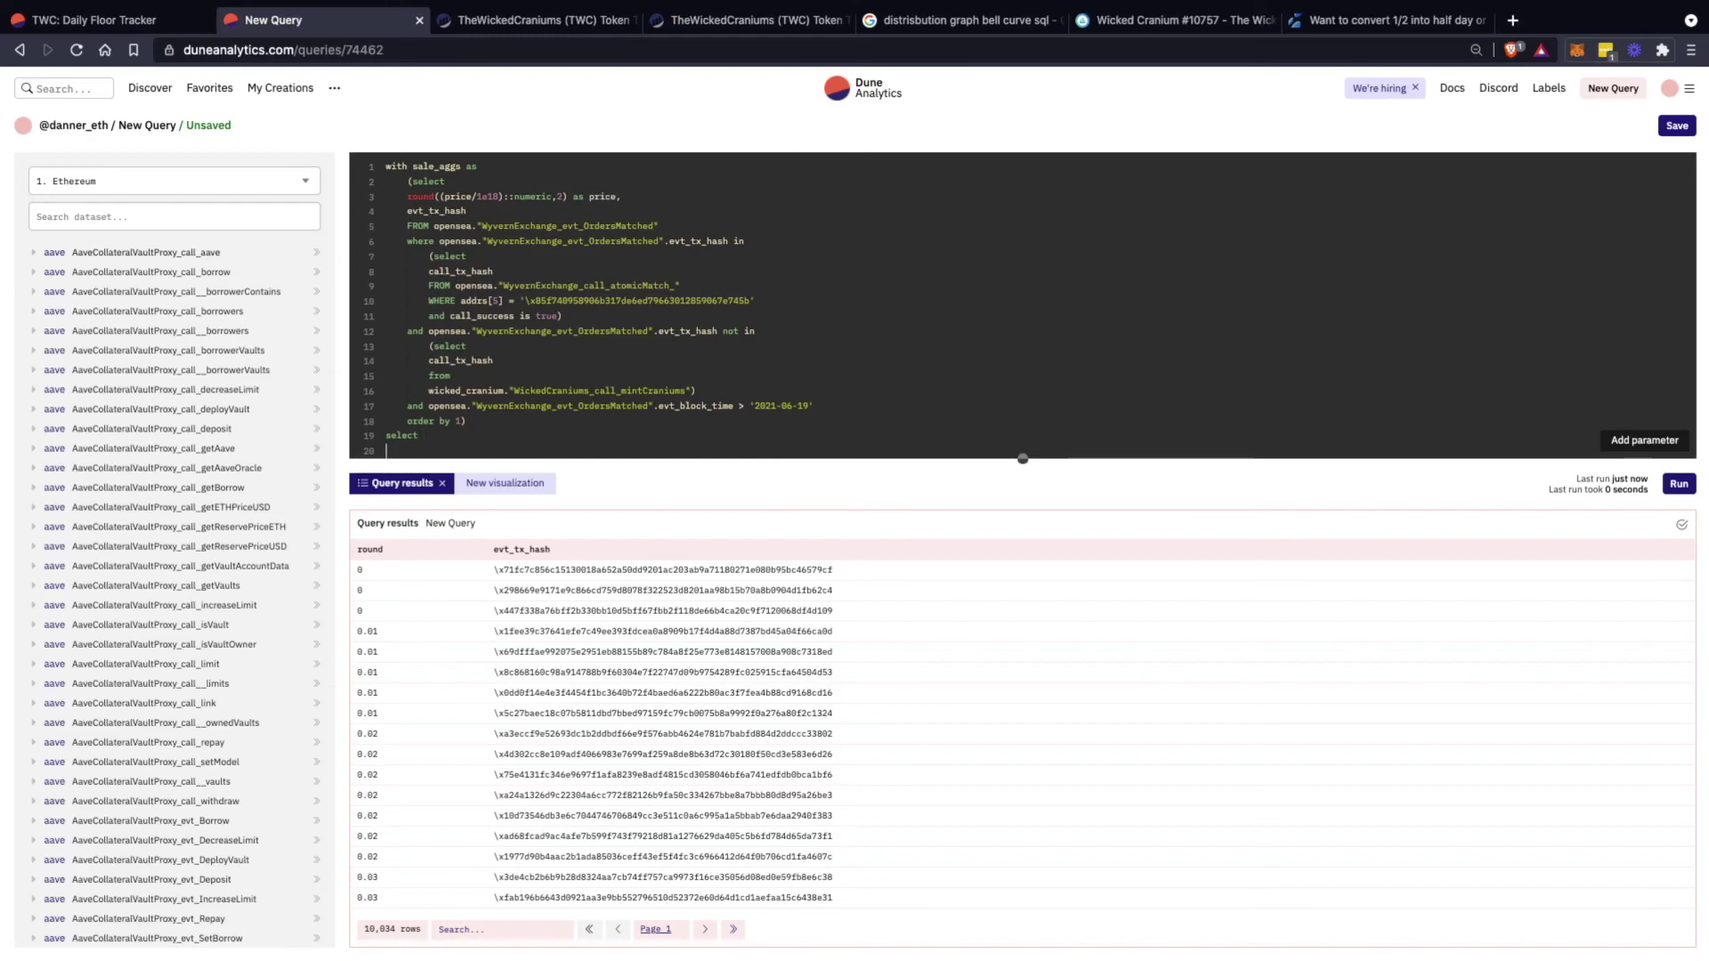
# Complete the outer query to select price and count(evt_tx_hash) as count from sale_aggs
pyautogui.write('price,')
pyautogui.press('Return')
pyautogui.write('count(*')
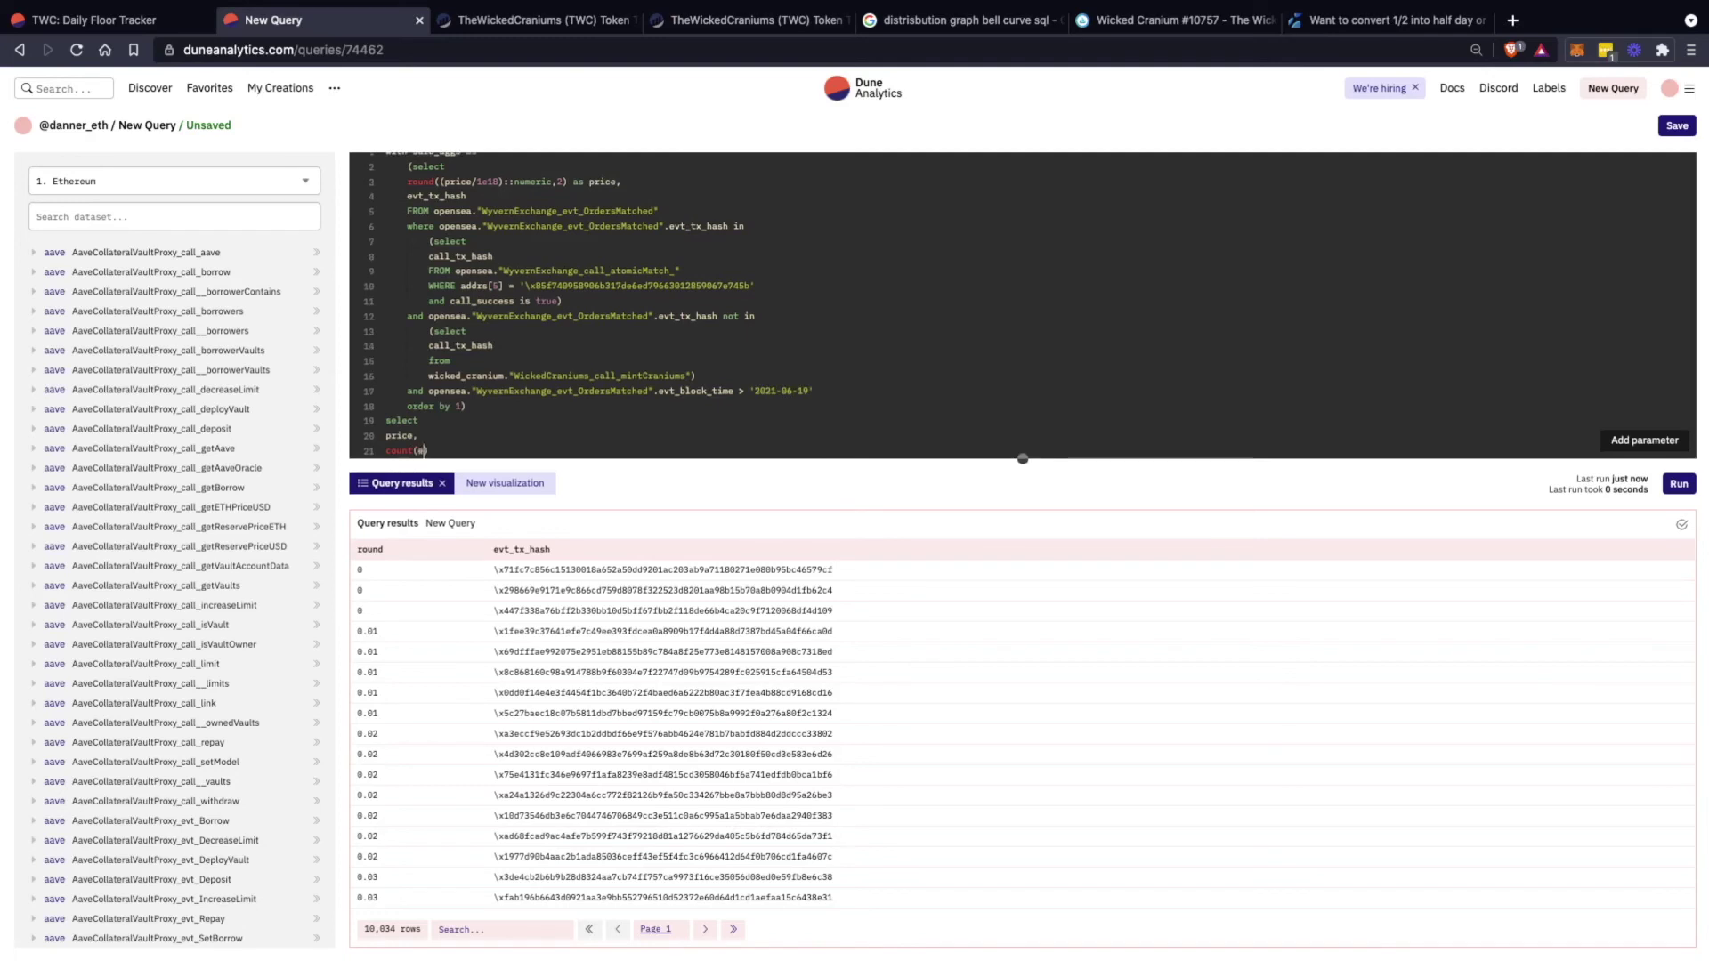
pyautogui.press('BackSpace')
pyautogui.write('evt_tx_hash) as count')
pyautogui.press('Return')
pyautogui.write('from')
pyautogui.press('Return')
pyautogui.write('sale_aggs')
# Add "order by 1" to the end of the outer query and run it
pyautogui.scroll(1, 1021, 305)
pyautogui.scroll(-1, 1022, 305)
pyautogui.scroll(-1, 1022, 306)
pyautogui.press('Return')
pyautogui.write('order by 1')
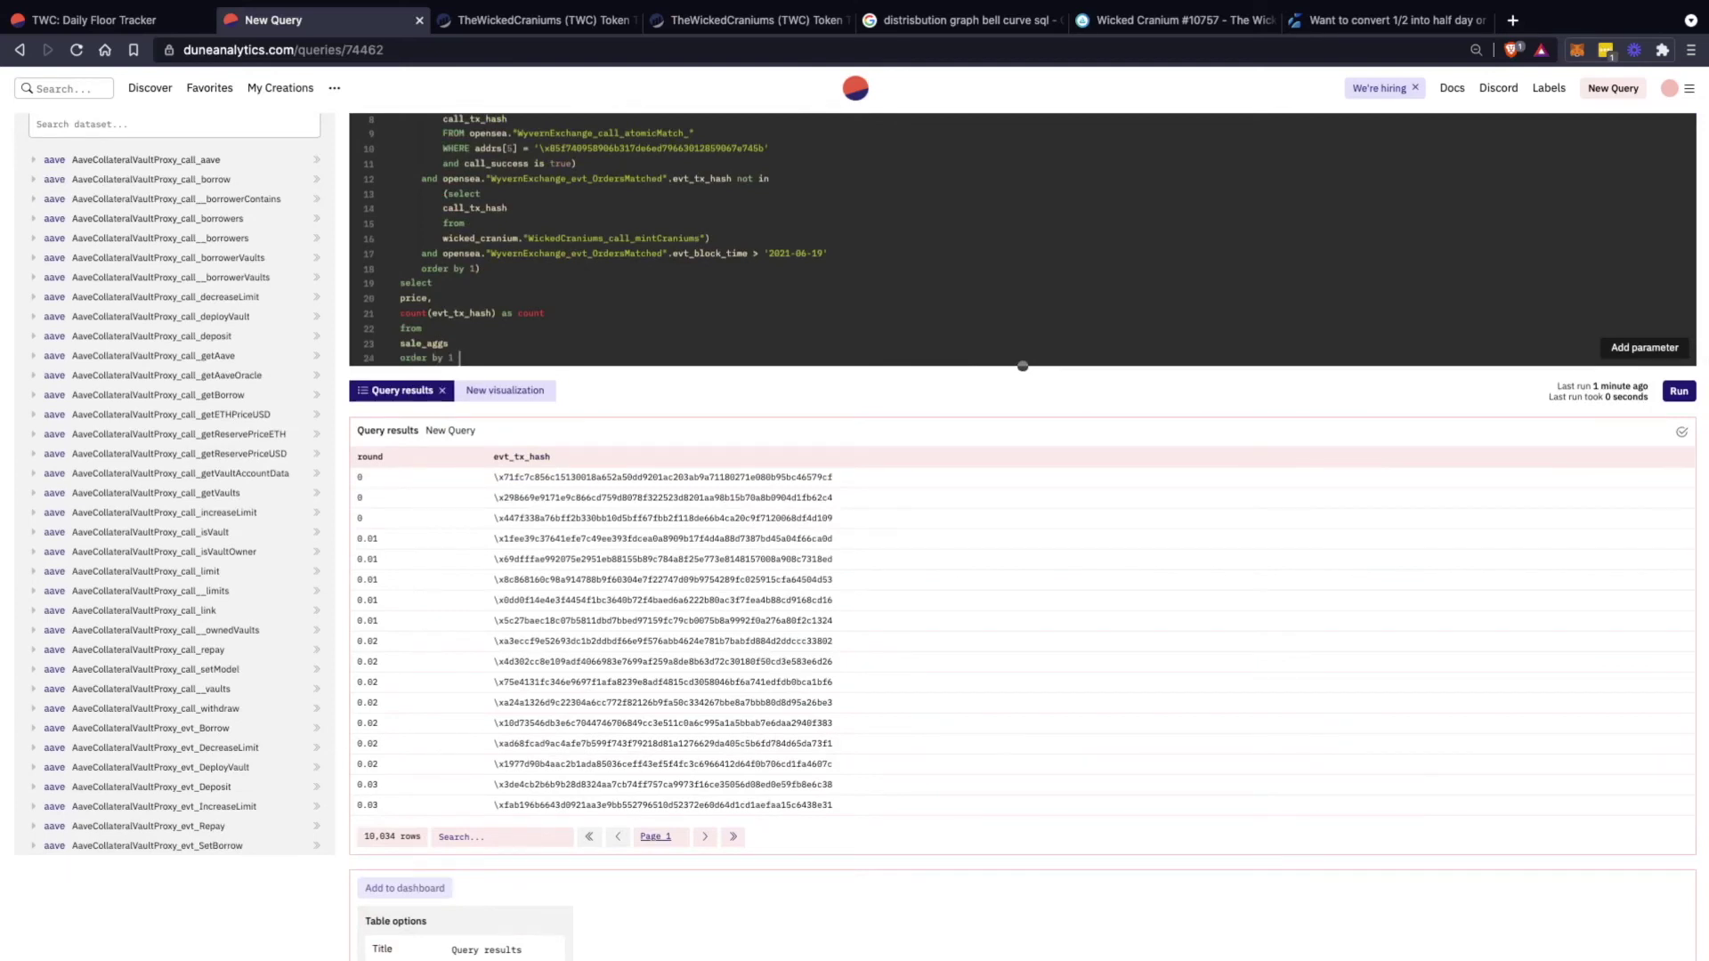
pyautogui.hotkey('ctrl', 'Return')
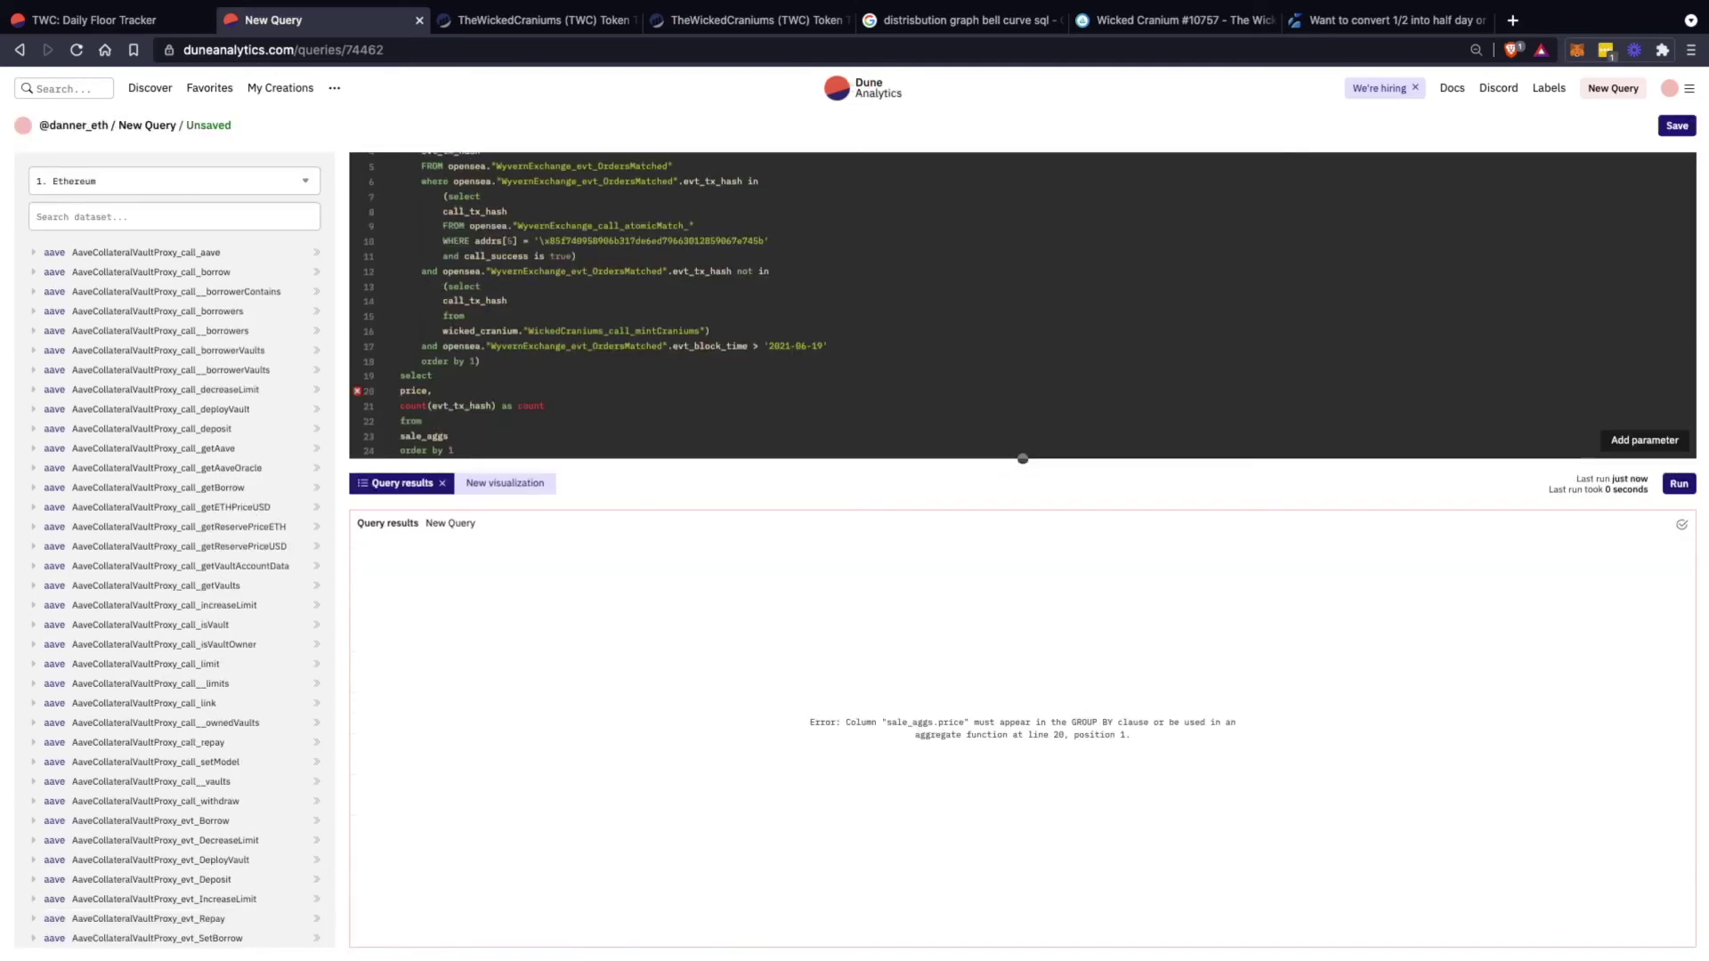
# Replace the outer order clause with "group by price" and "order by price", run the query, and look through the counts
pyautogui.press('BackSpace')
pyautogui.press('BackSpace')
pyautogui.press('BackSpace')
pyautogui.press('BackSpace')
pyautogui.press('BackSpace')
pyautogui.press('BackSpace')
pyautogui.press('BackSpace')
pyautogui.press('BackSpace')
pyautogui.press('BackSpace')
pyautogui.press('BackSpace')
pyautogui.write('group by price')
pyautogui.press('Return')
pyautogui.write('order by price')
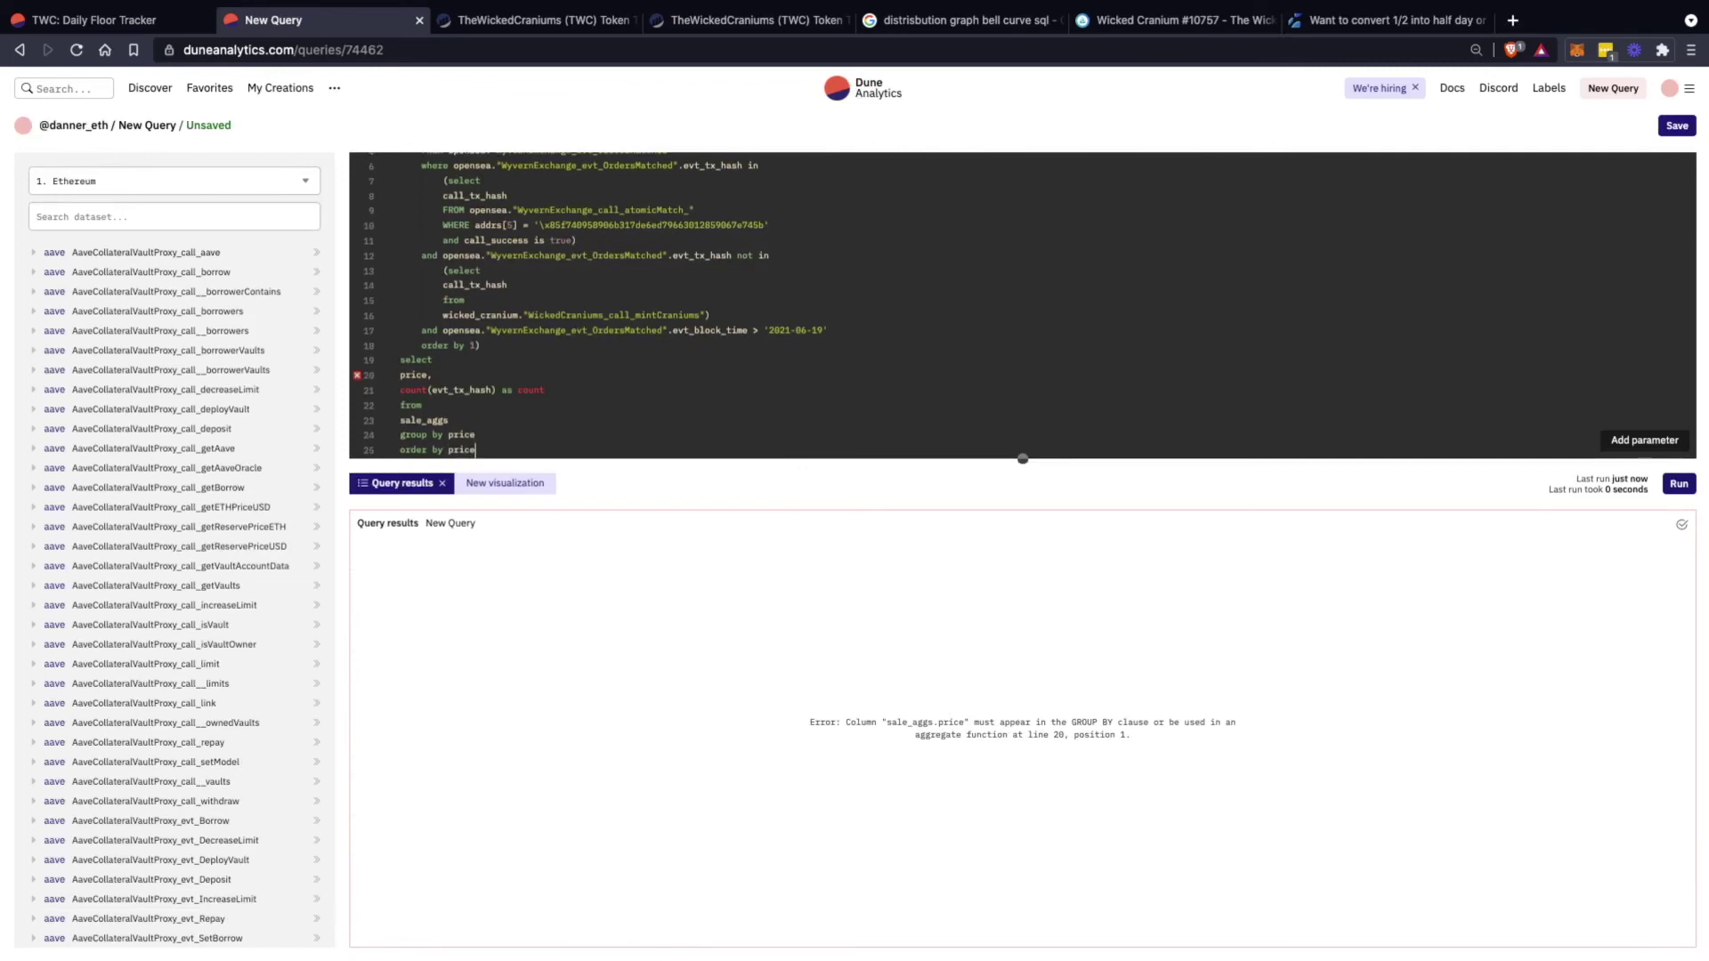
pyautogui.hotkey('ctrl', 'Return')
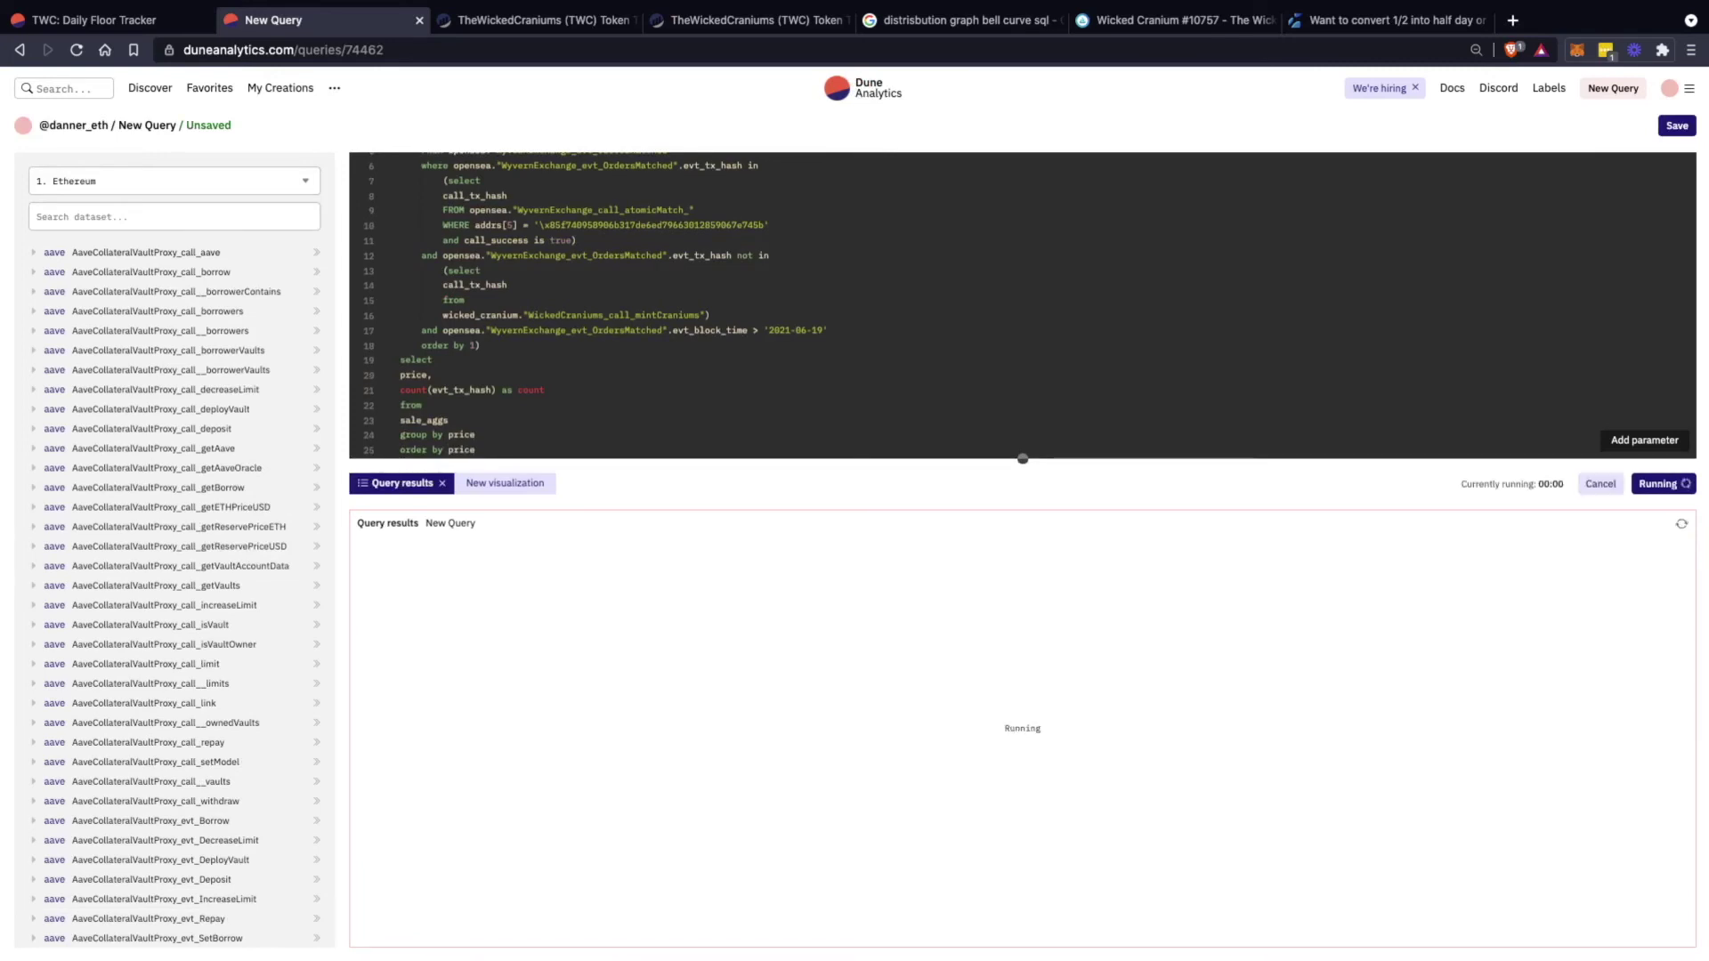
pyautogui.scroll(-3, 1022, 712)
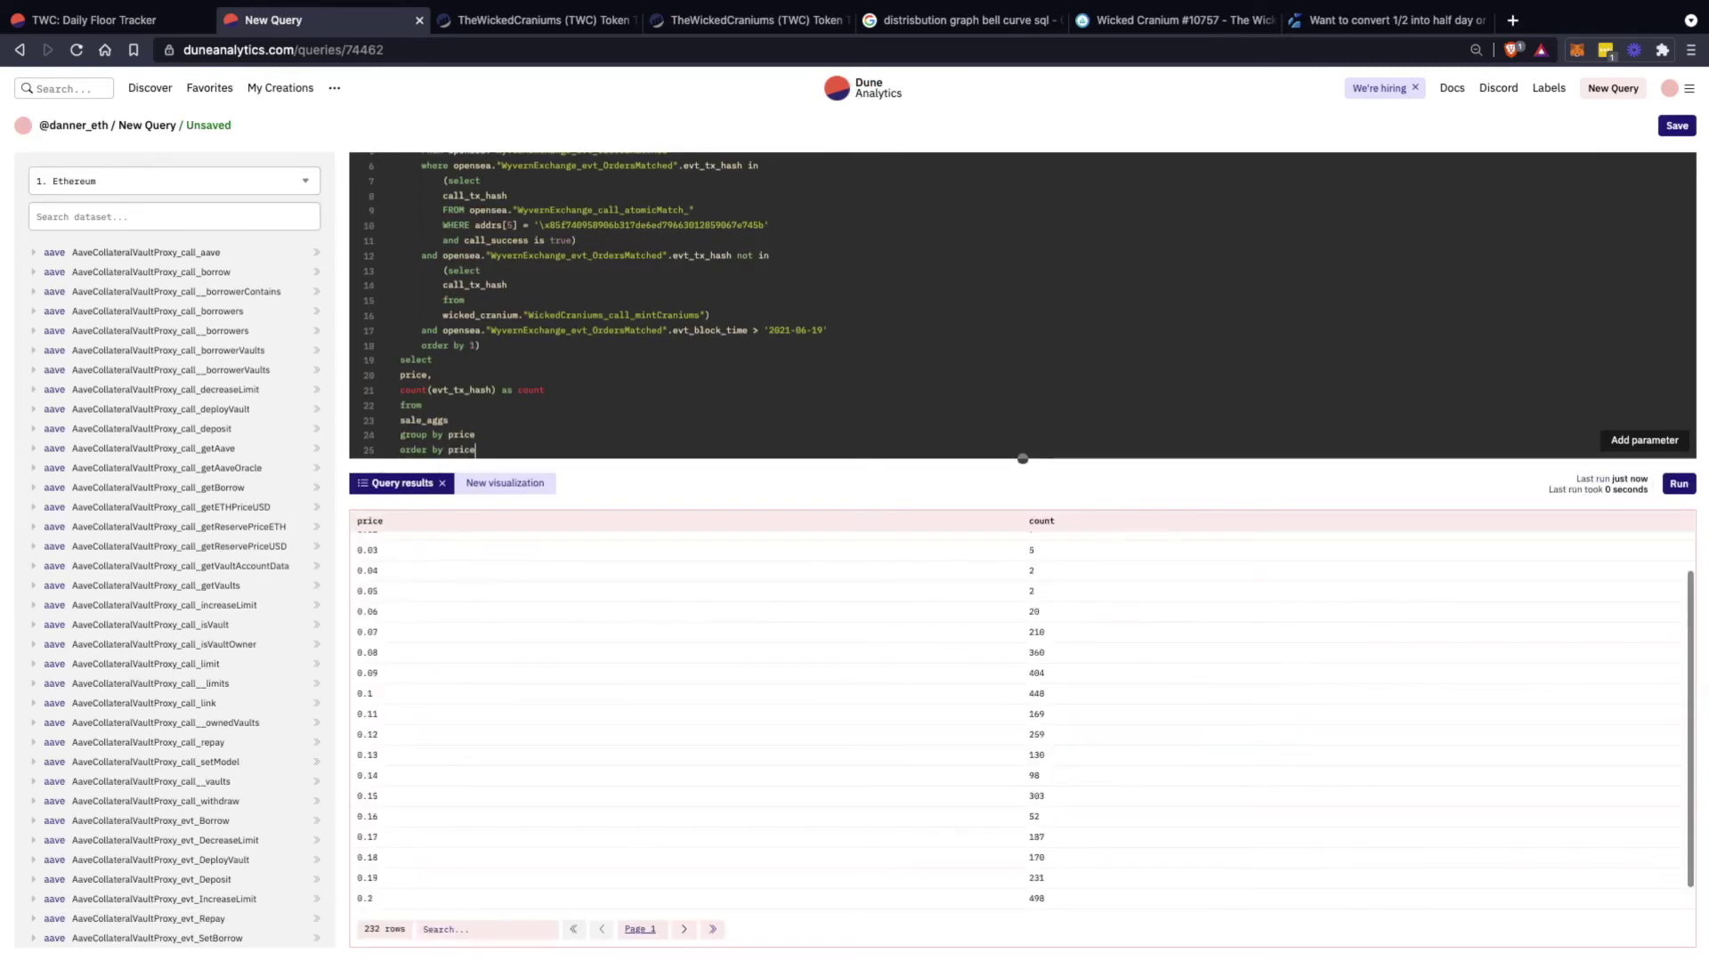
# Add an area chart visualization of the results and view the distribution of count by price
pyautogui.click(505, 484)
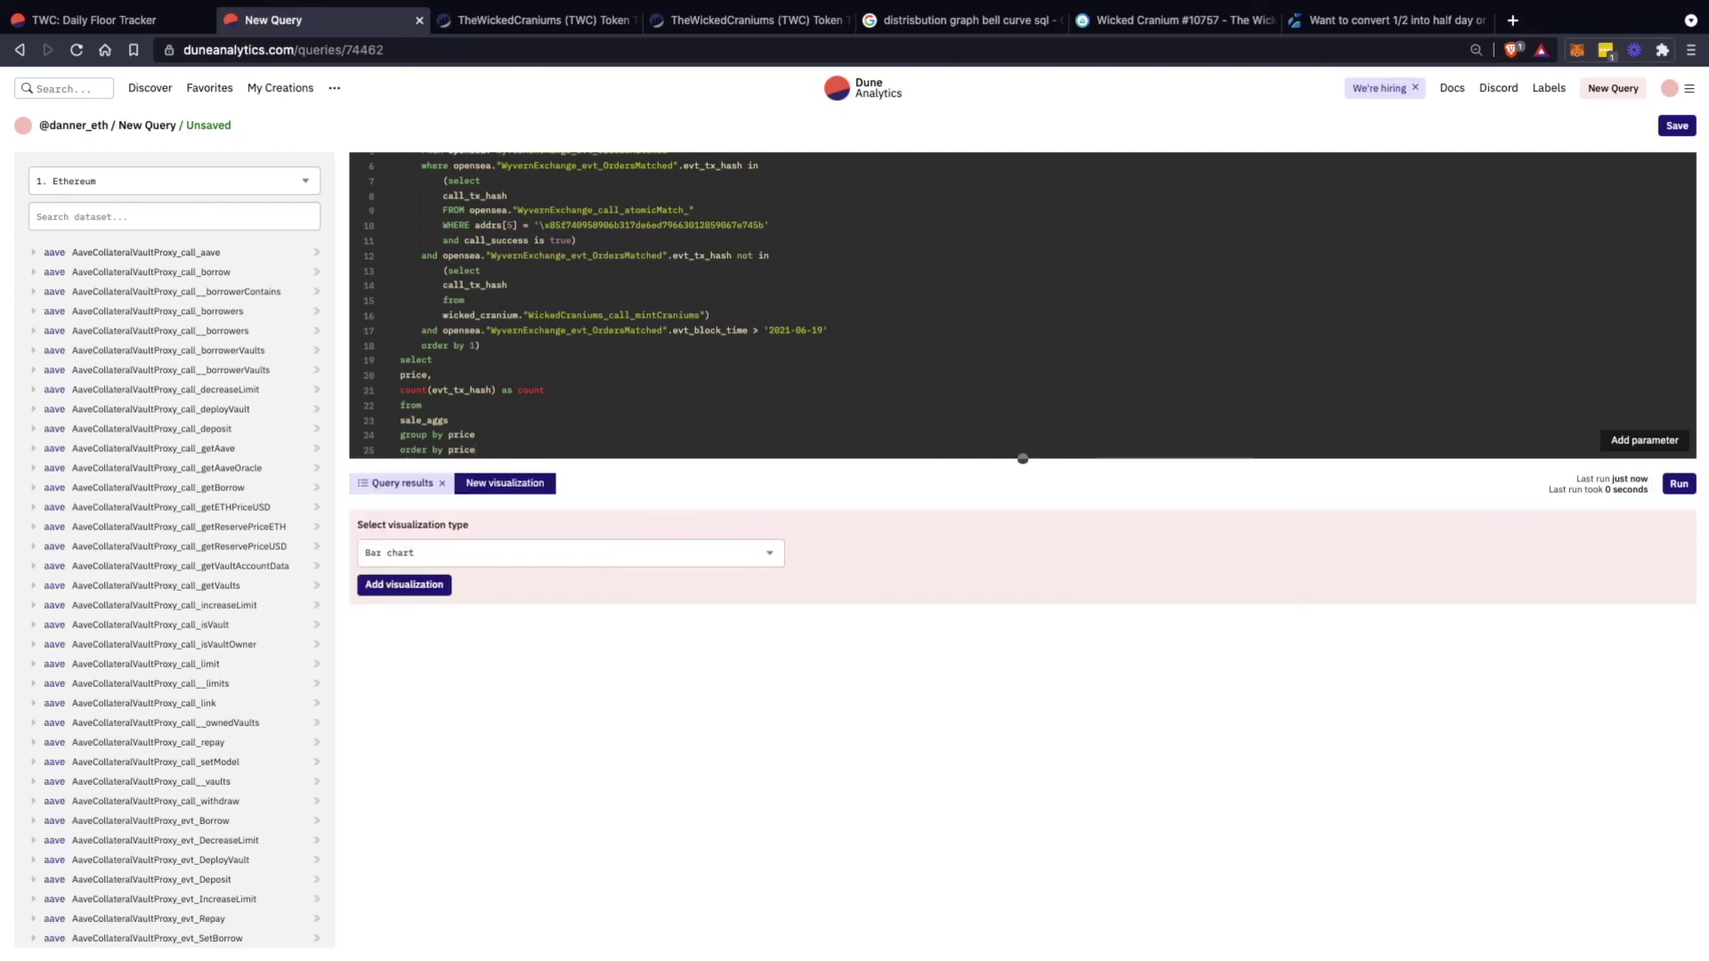
pyautogui.click(427, 573)
pyautogui.click(404, 584)
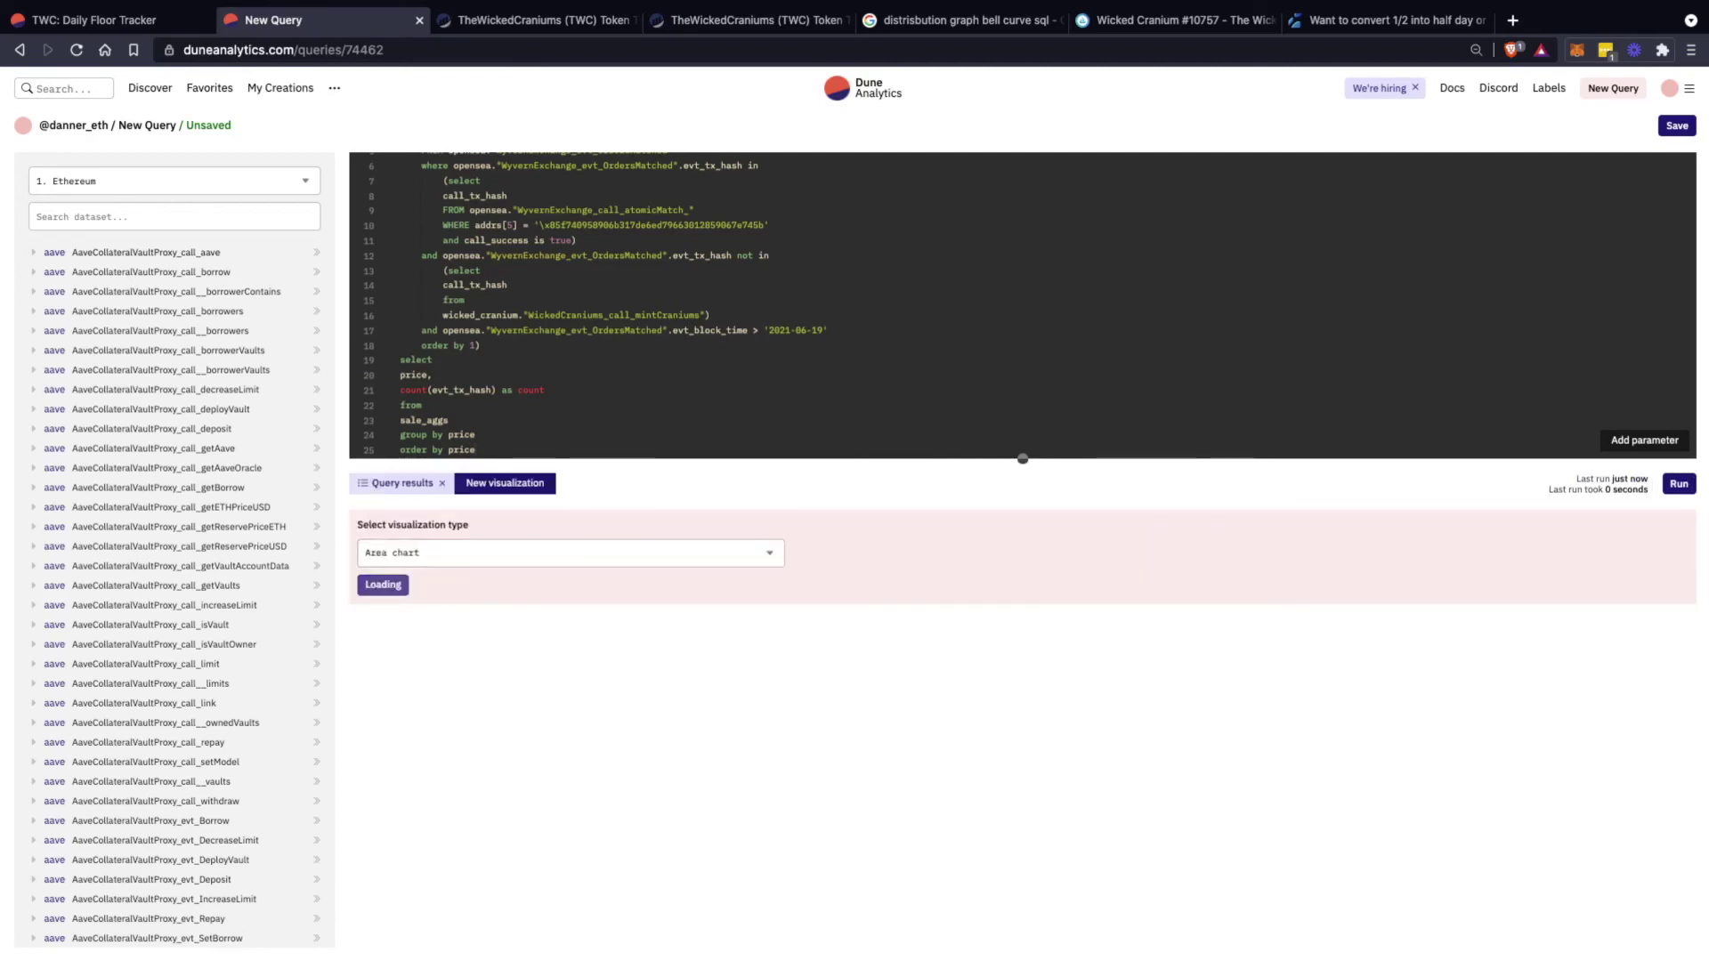
pyautogui.scroll(-2, 790, 694)
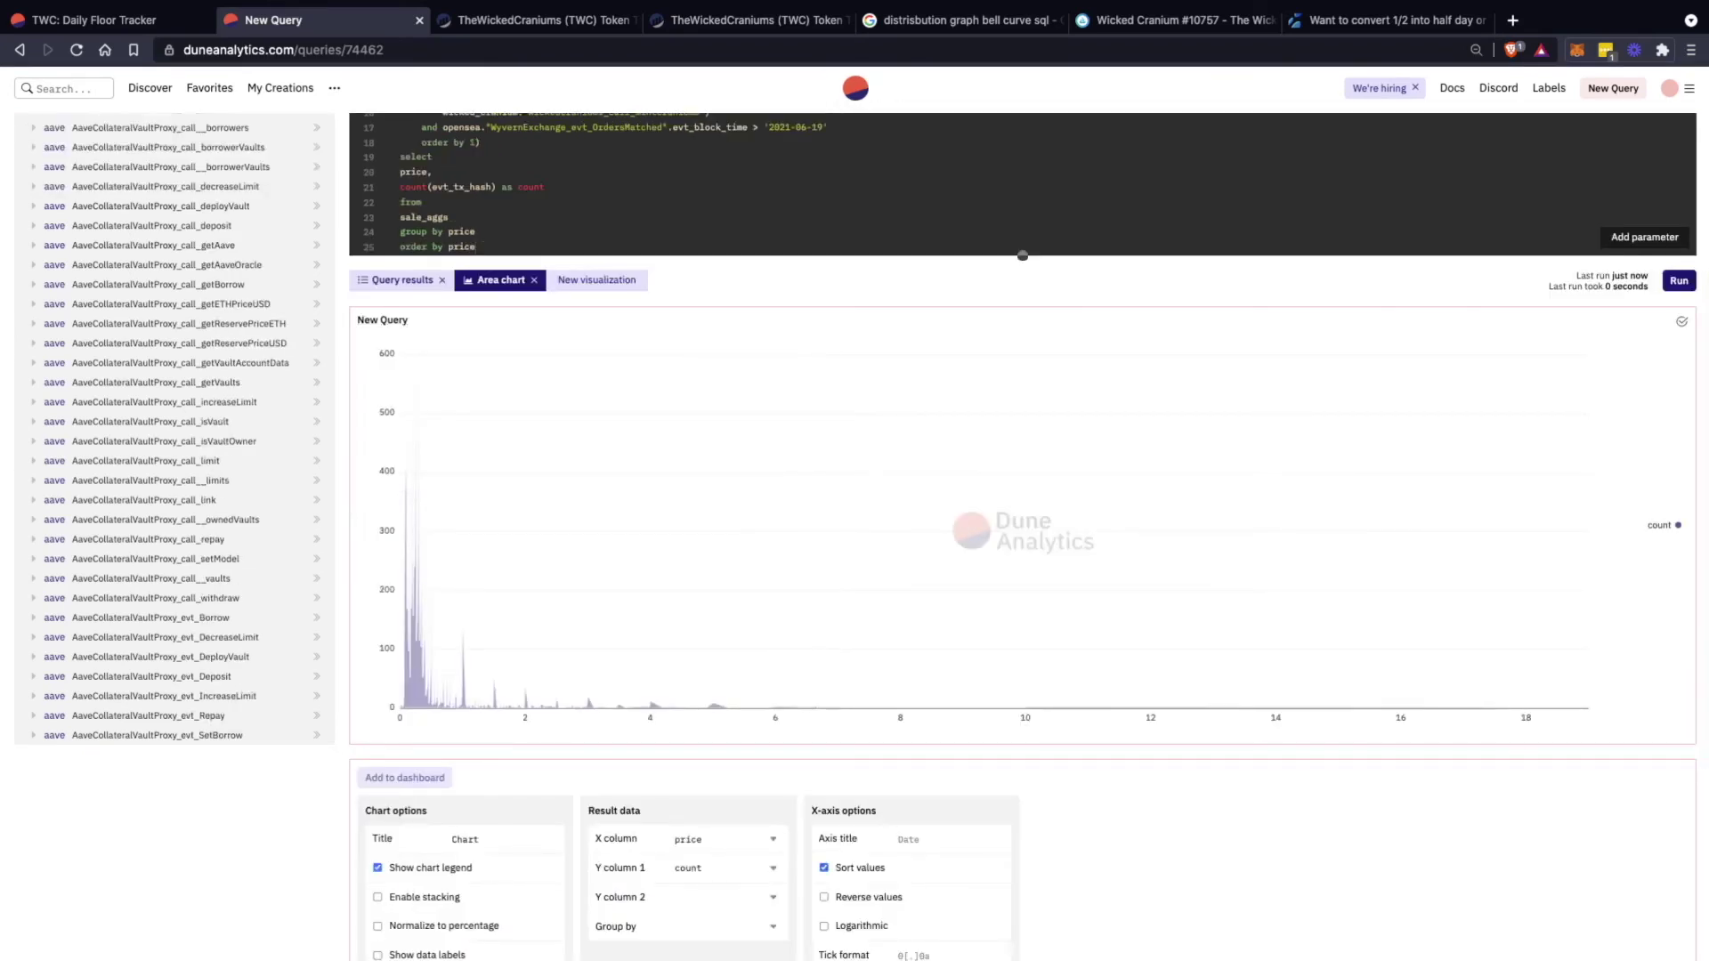
pyautogui.scroll(-1, 854, 534)
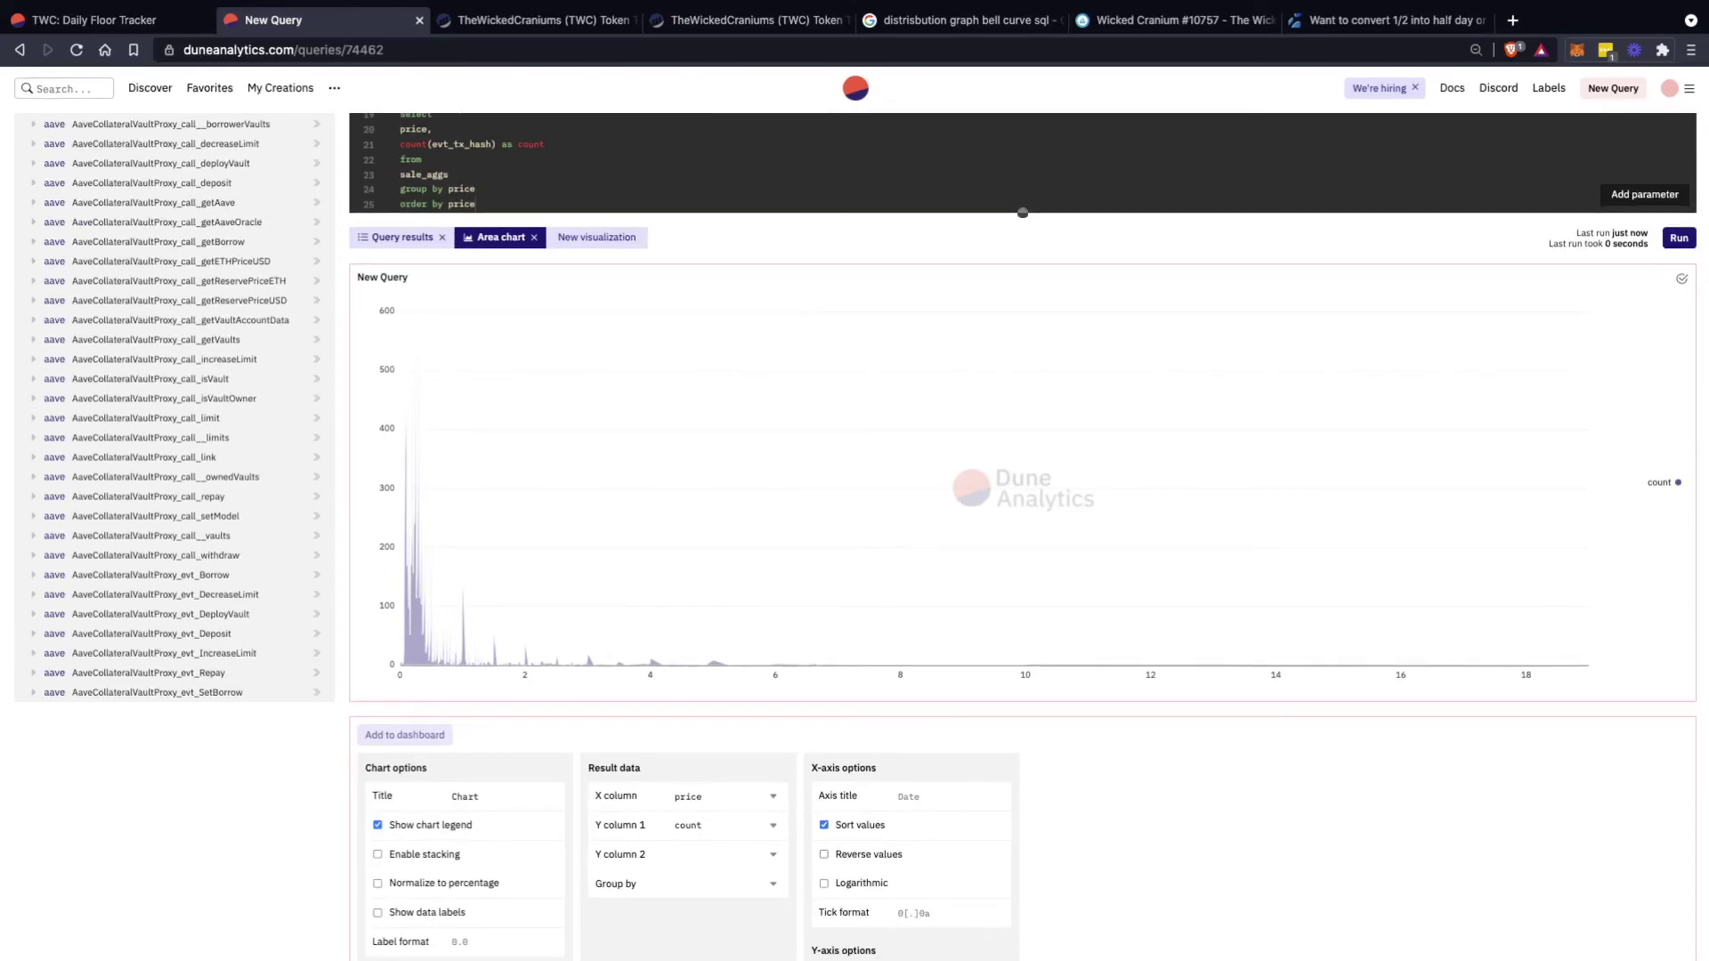
# Change the price rounding inside sale_aggs to 1 decimal place and rerun the query
pyautogui.scroll(5, 854, 534)
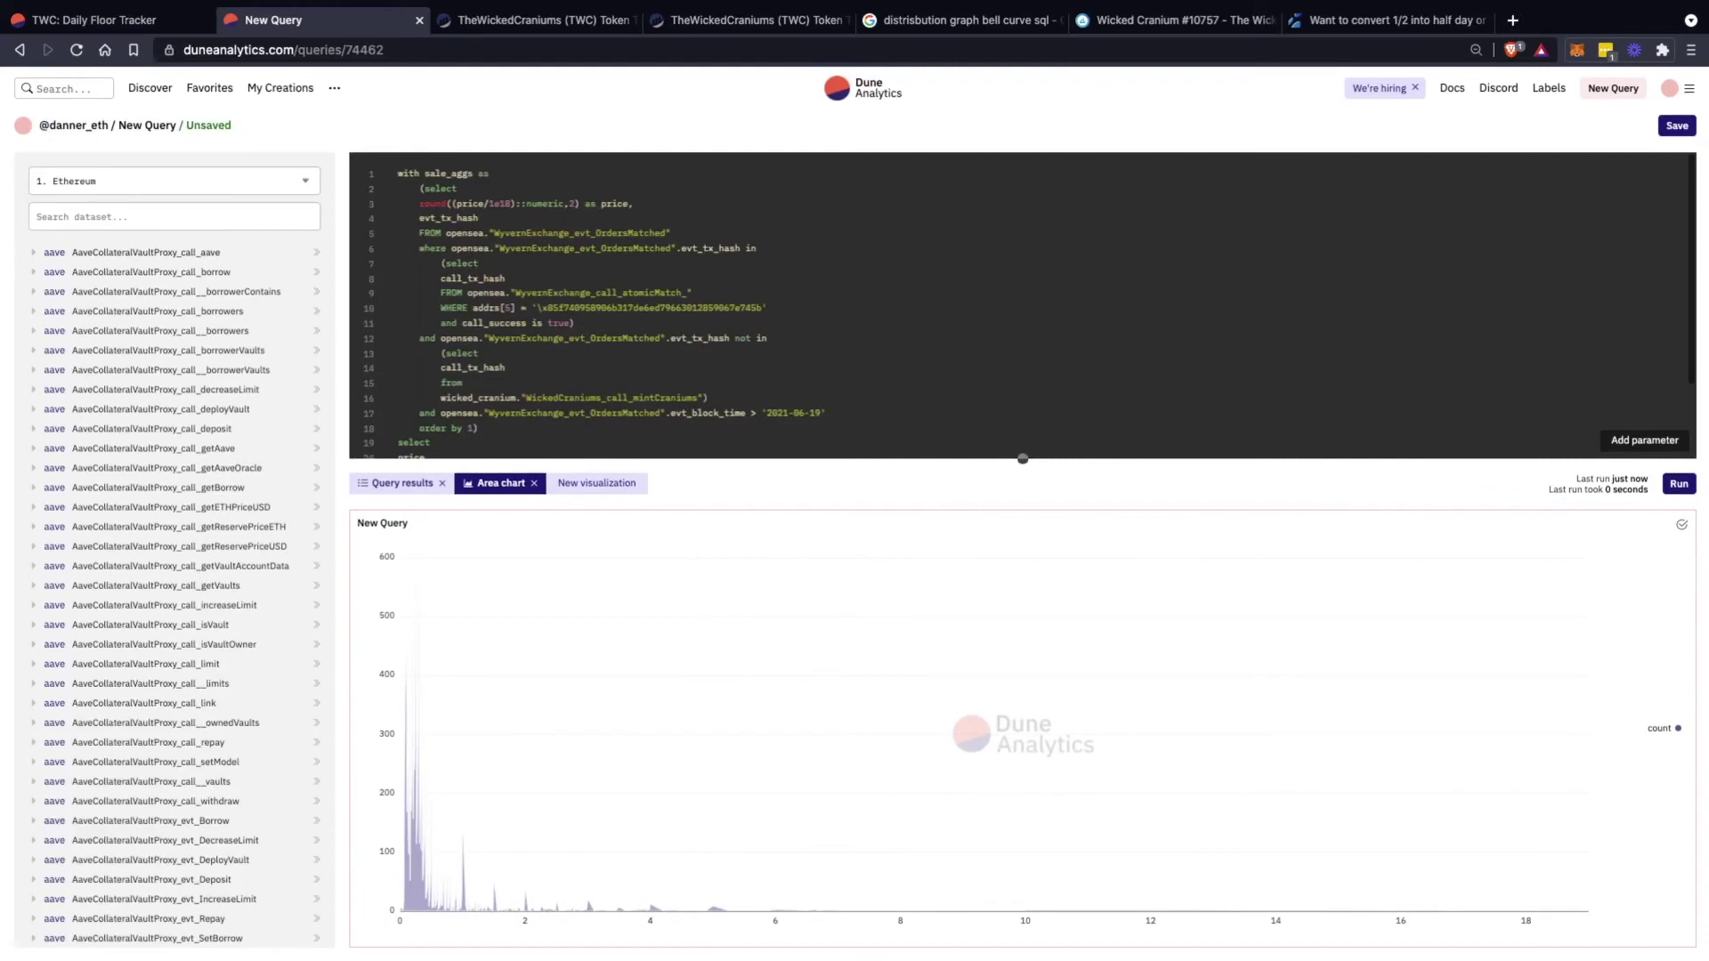
pyautogui.click(576, 203)
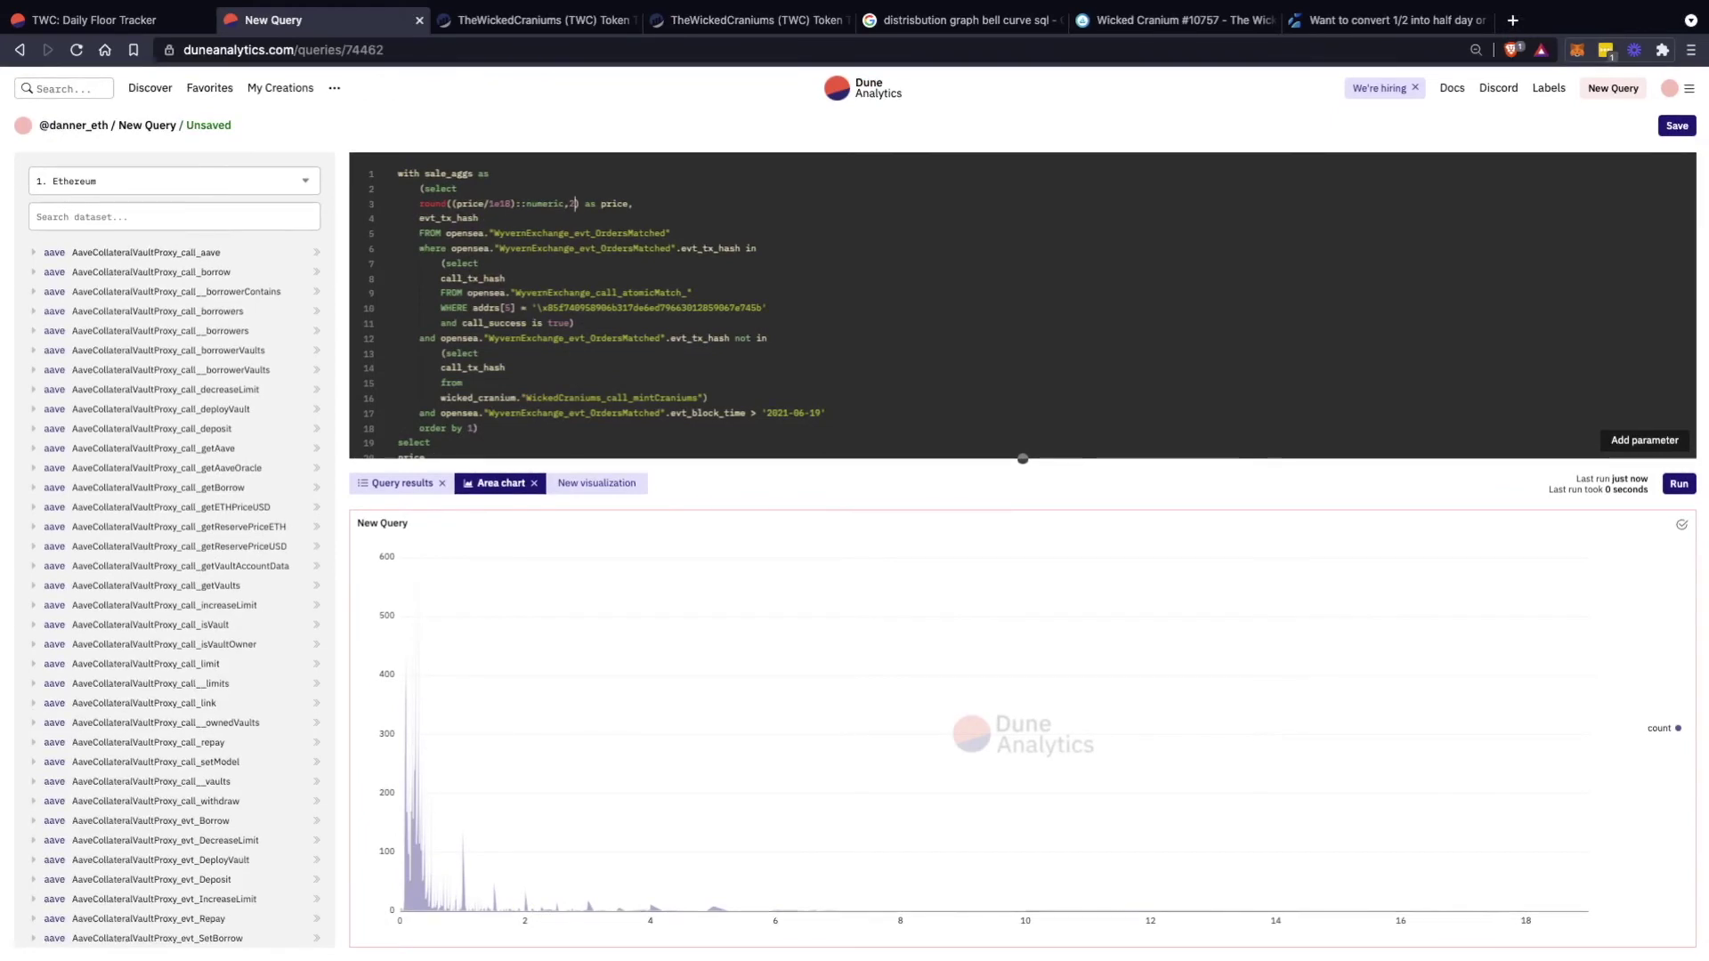
pyautogui.press('BackSpace')
pyautogui.write('1')
pyautogui.hotkey('ctrl', 'Return')
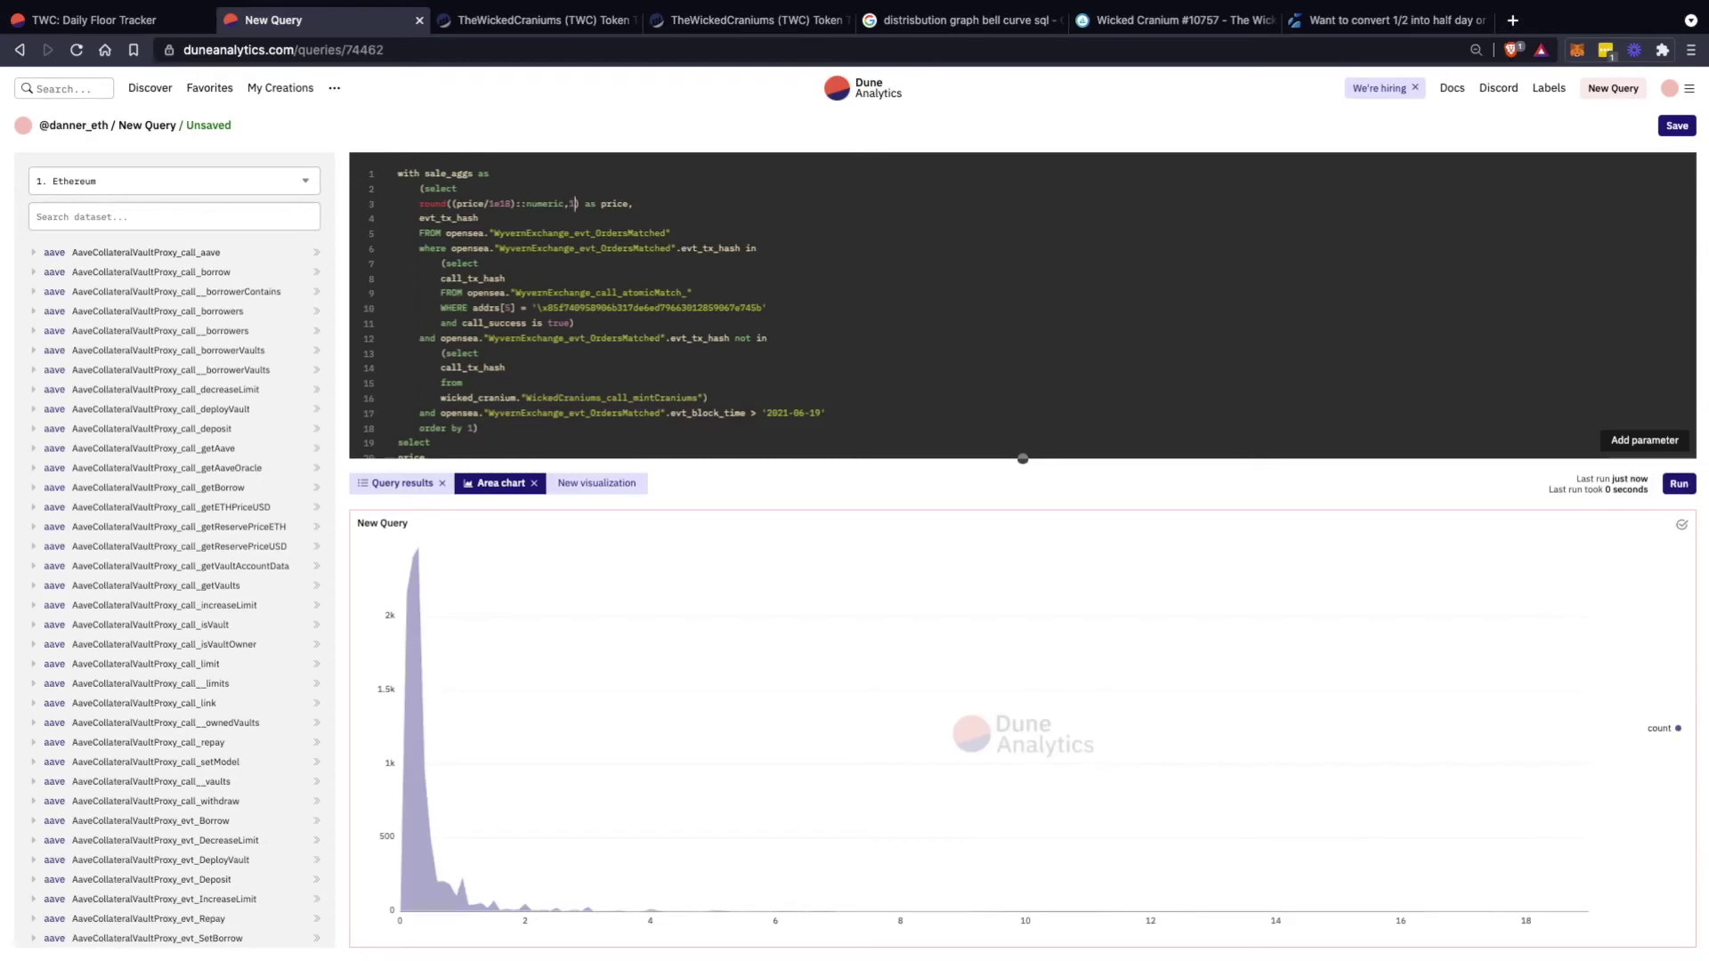
# Shrink the query editor to give the area chart more height and inspect the sale counts at different prices
pyautogui.moveTo(1023, 458); pyautogui.dragTo(1023, 392)
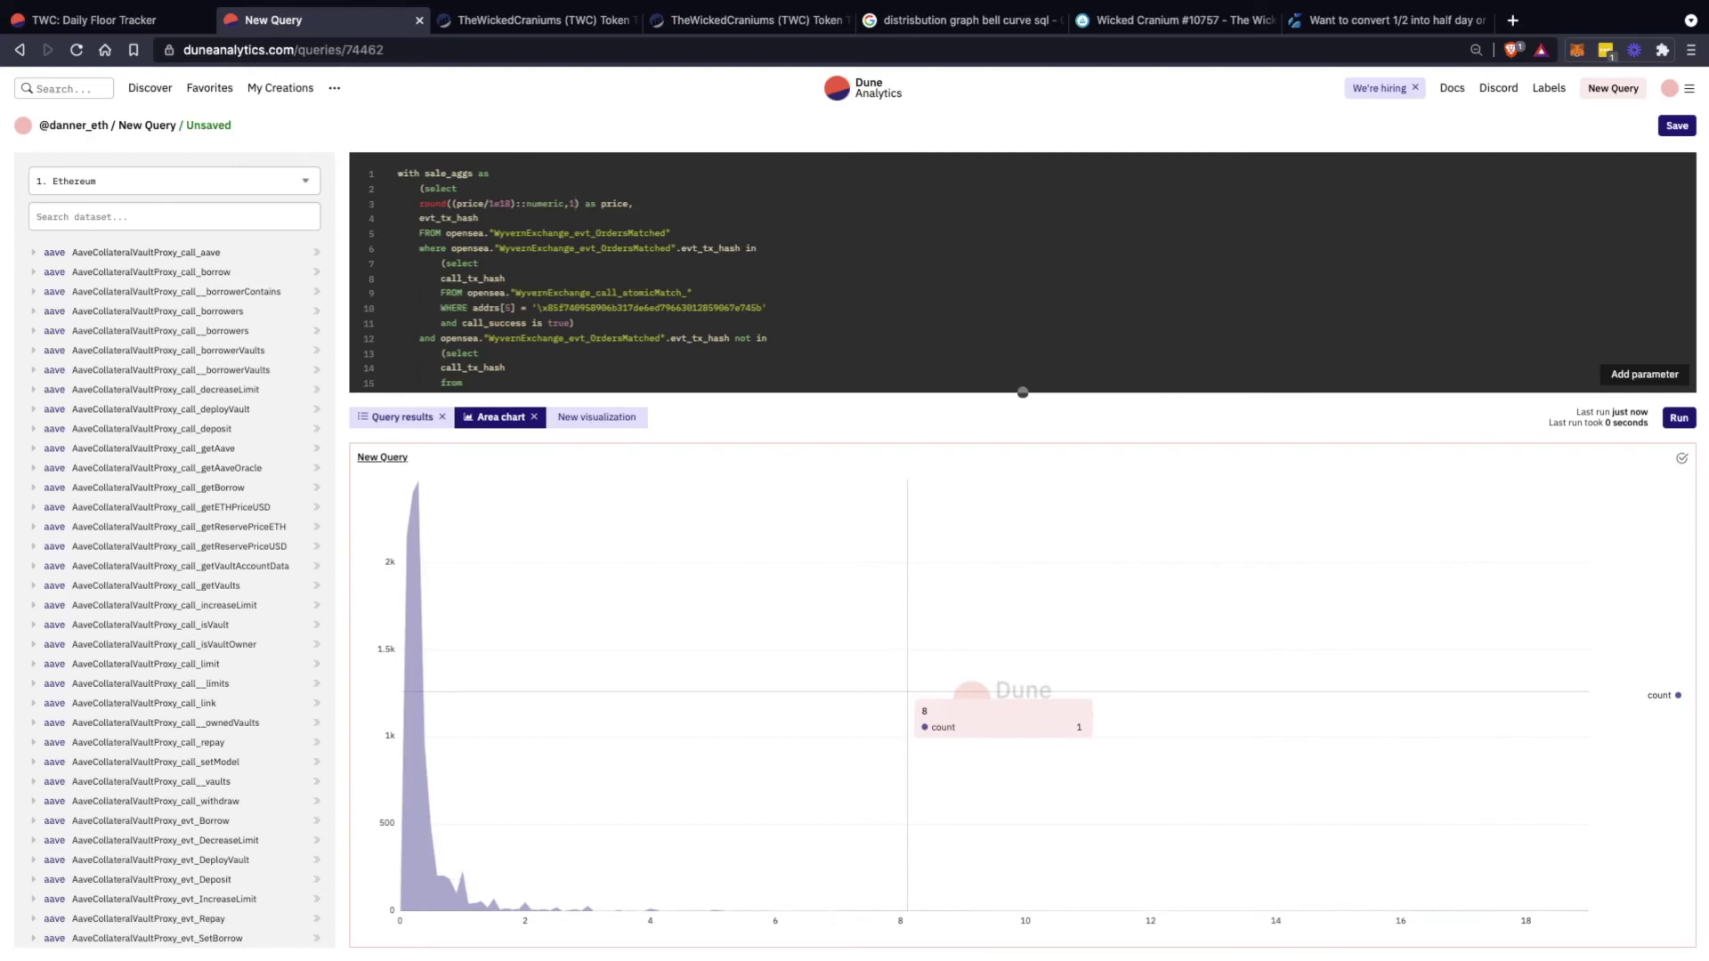
pyautogui.scroll(-1, 907, 603)
pyautogui.scroll(-1, 907, 603)
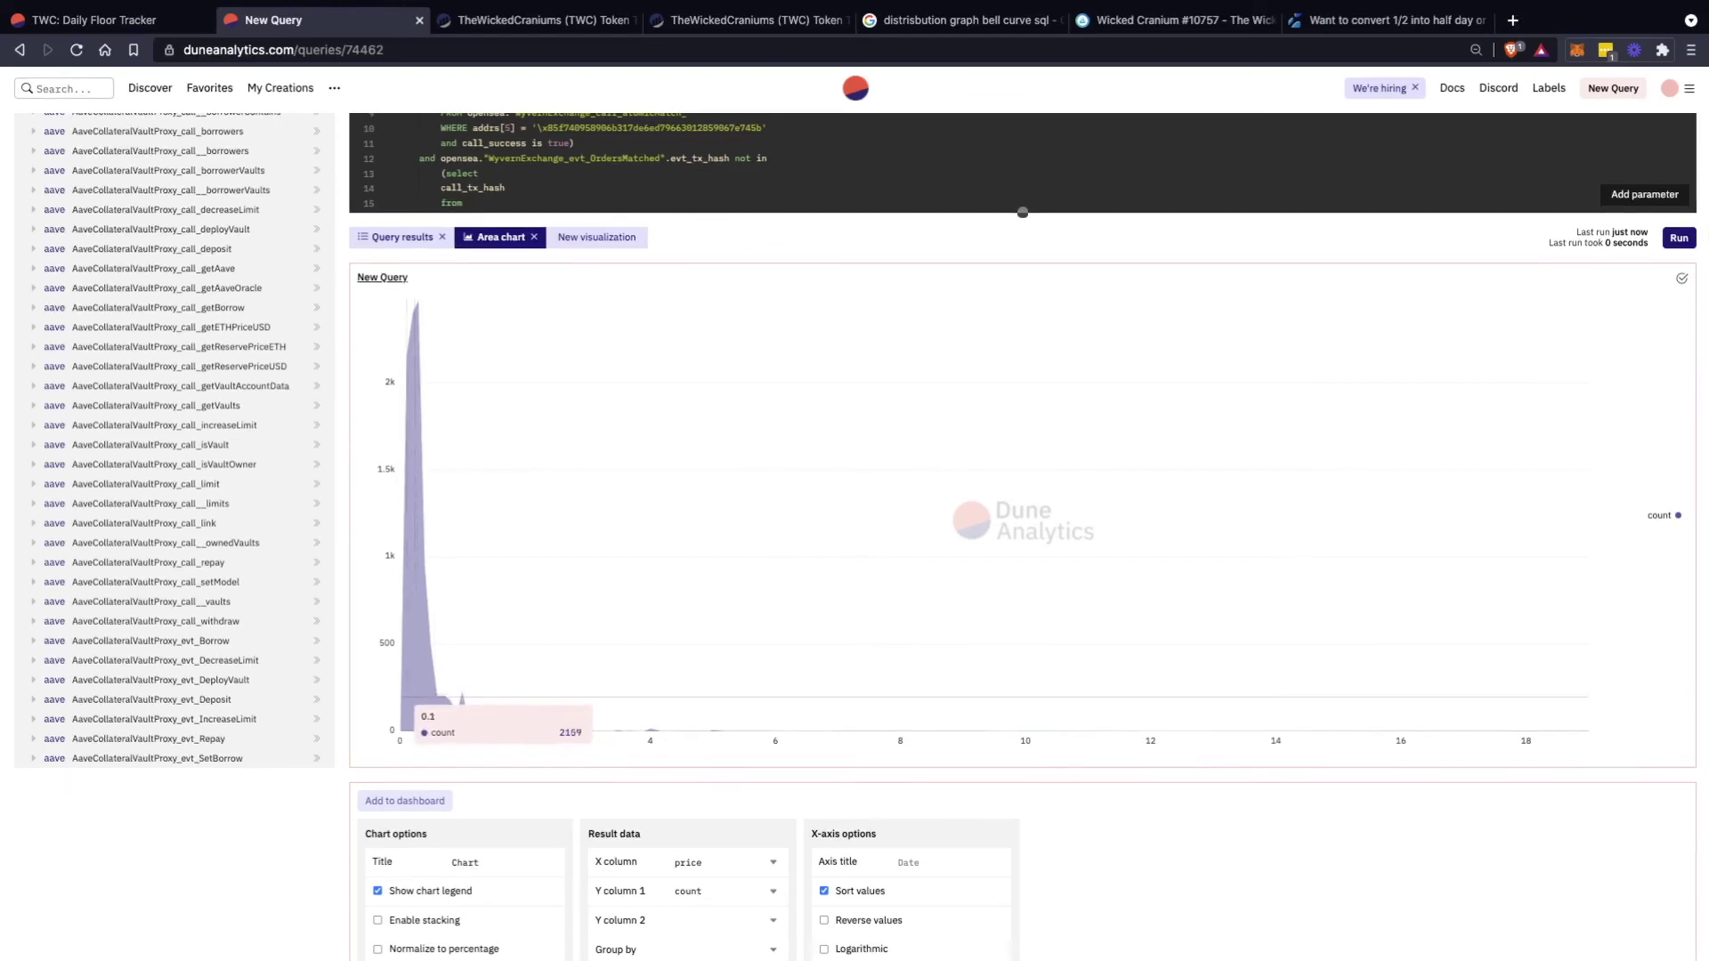
pyautogui.scroll(-1, 1024, 535)
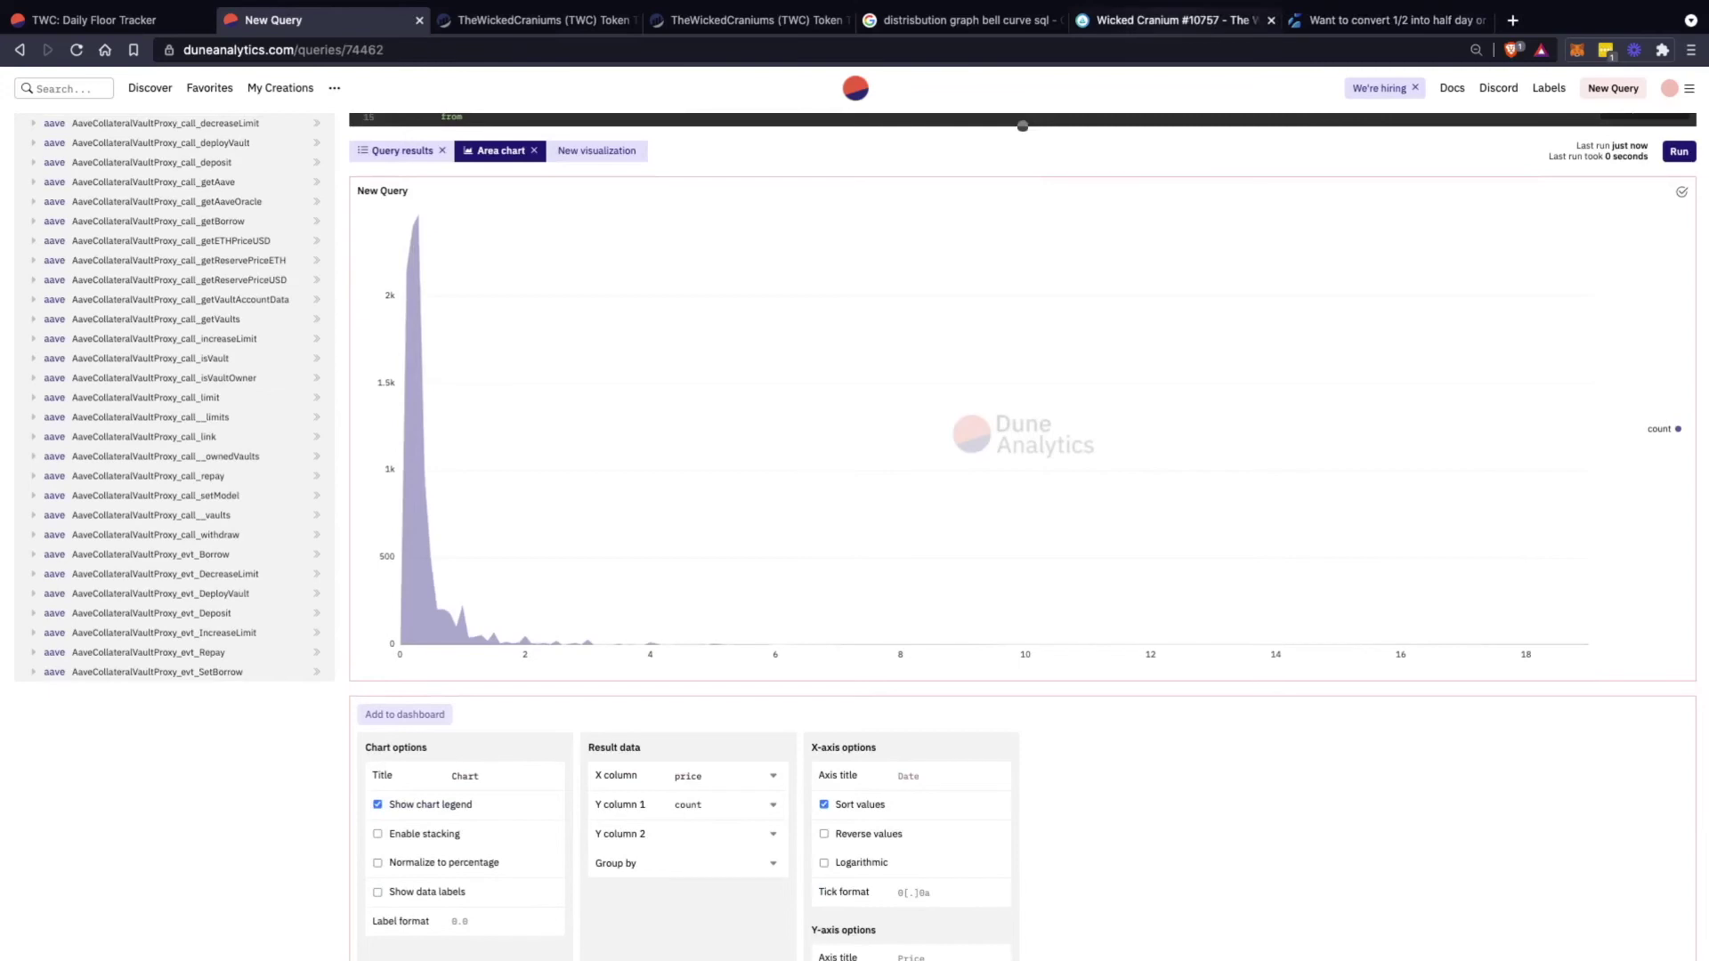
# Switch to OpenSea, go back to The Wicked Craniums collection page, and look through the listed, minted and auctioned items' prices
pyautogui.click(1179, 20)
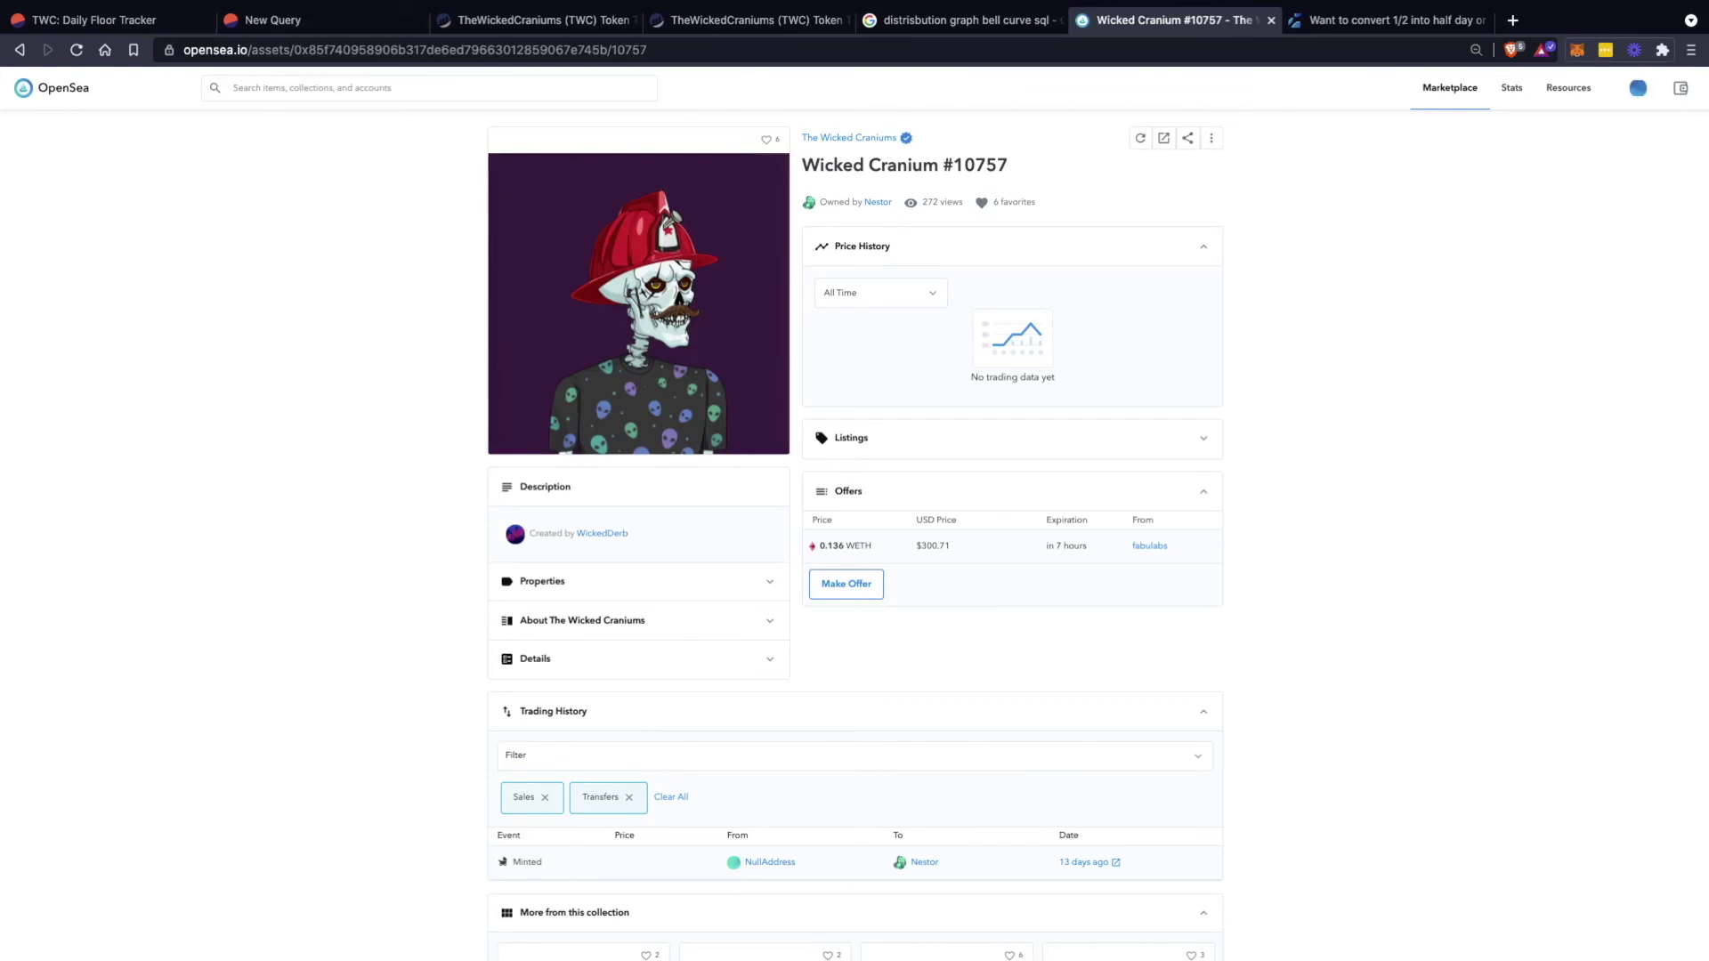
pyautogui.press('super+Left')
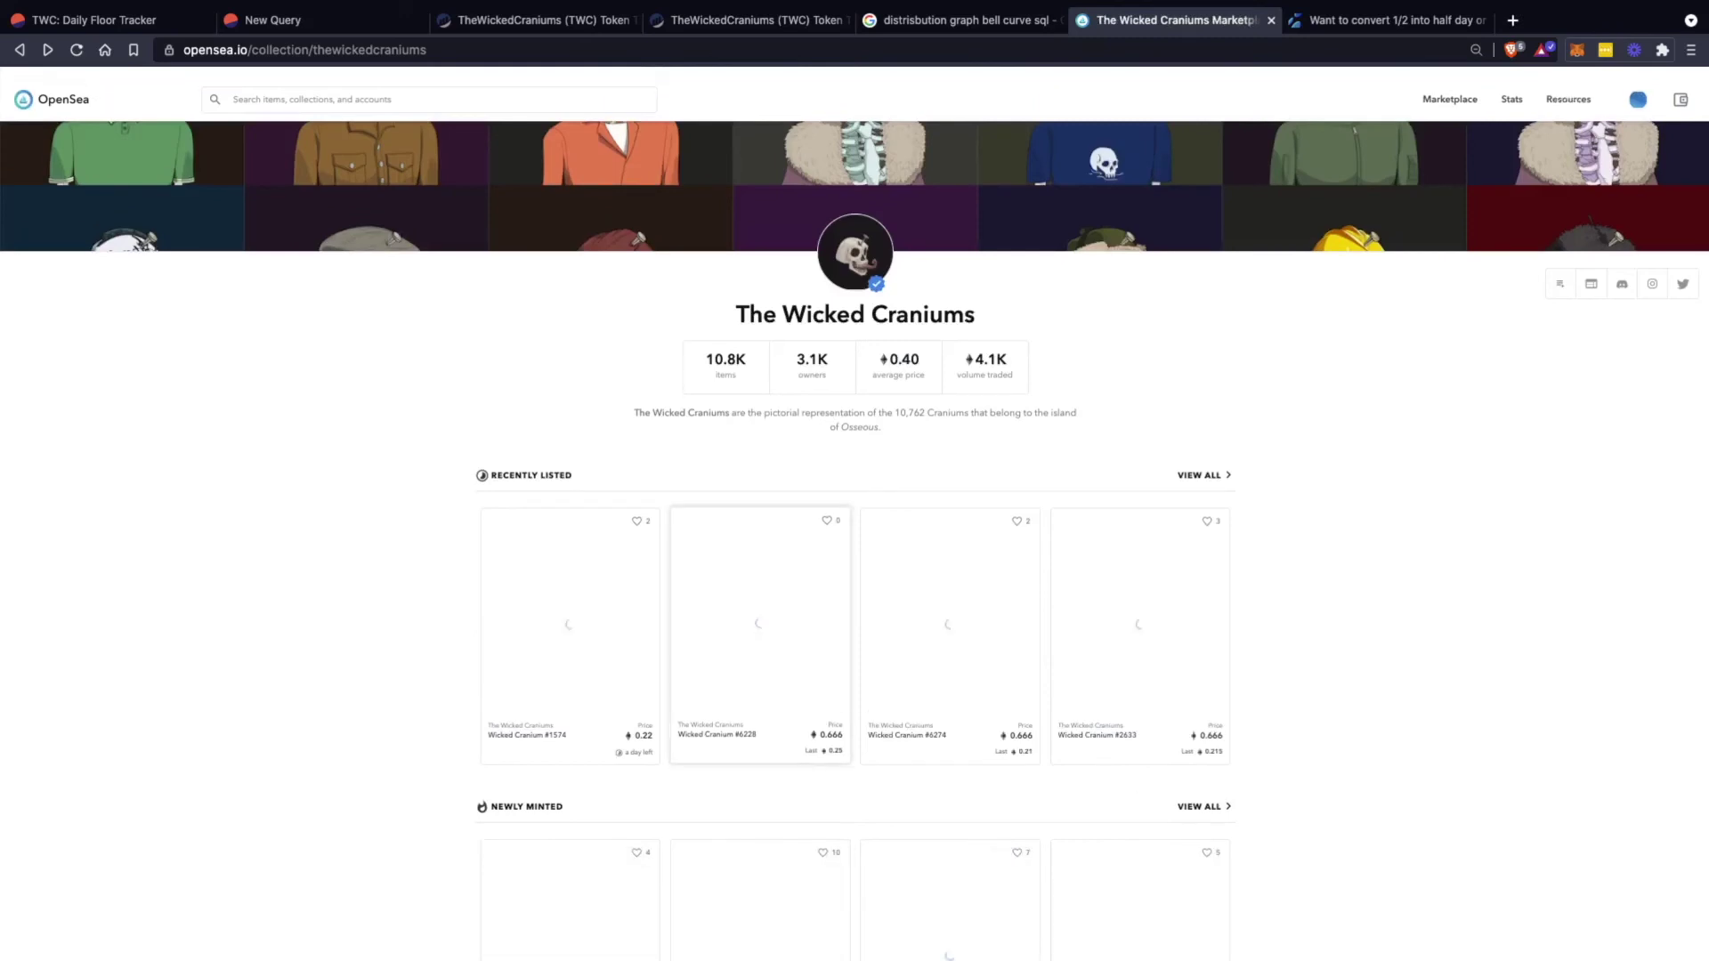
pyautogui.scroll(-5, 760, 579)
pyautogui.scroll(-2, 951, 712)
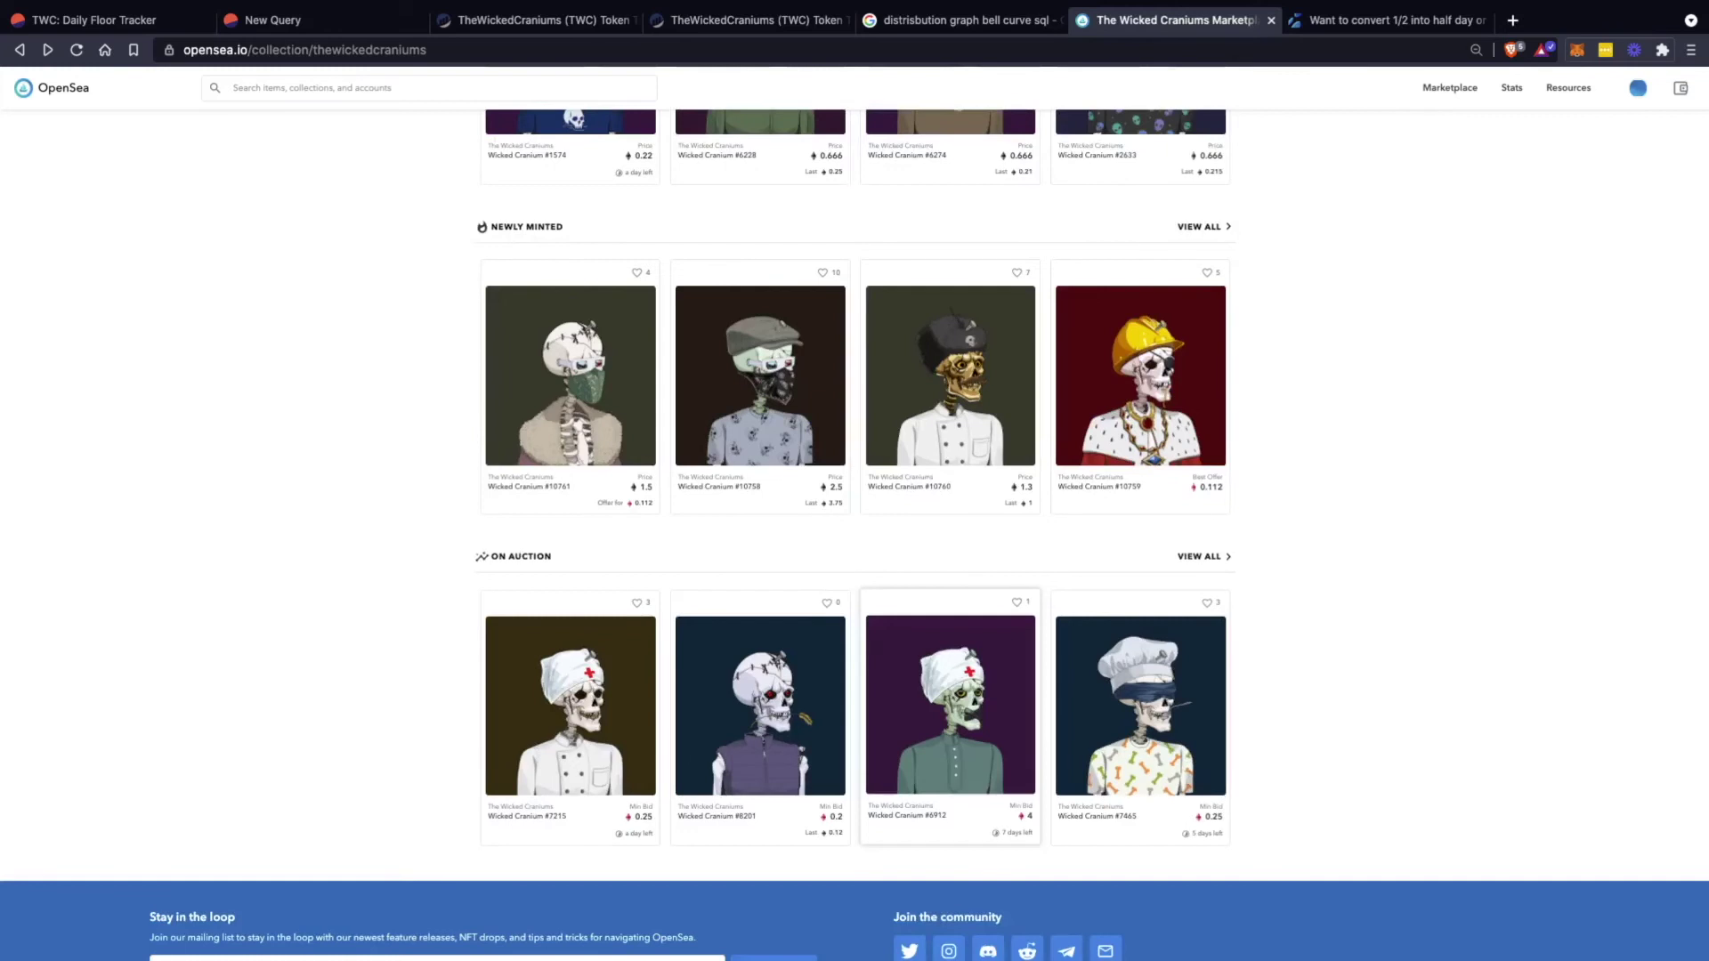
pyautogui.scroll(-1, 951, 713)
pyautogui.scroll(1, 950, 712)
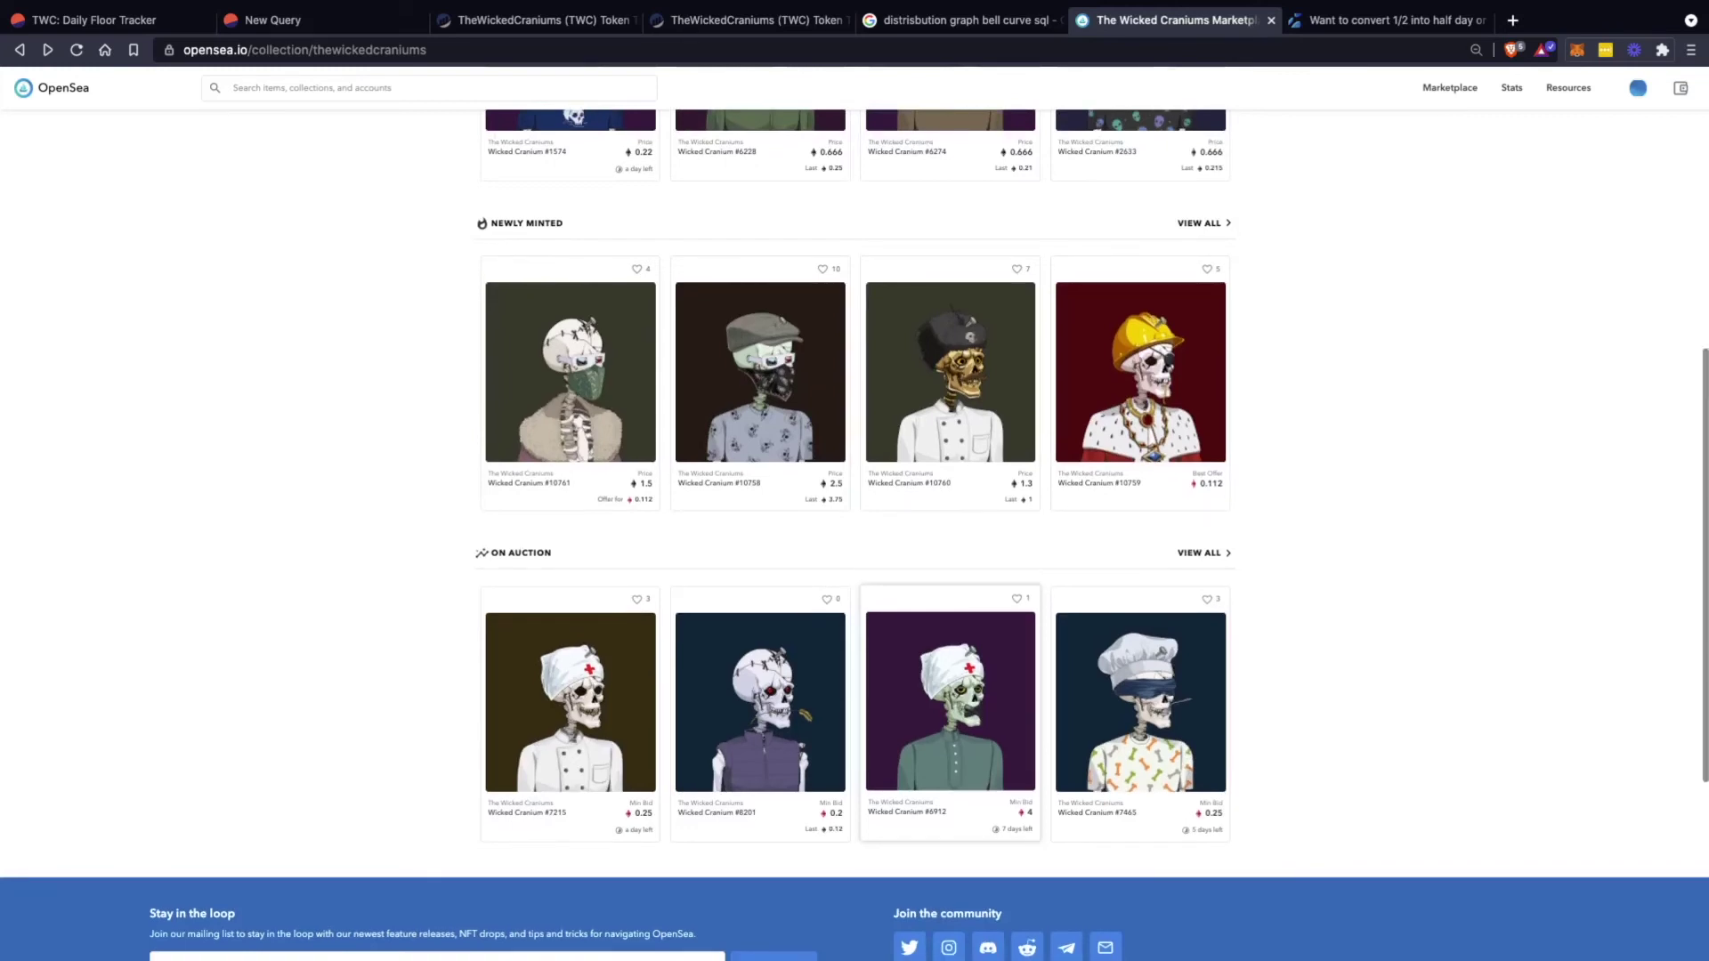
pyautogui.scroll(3, 951, 712)
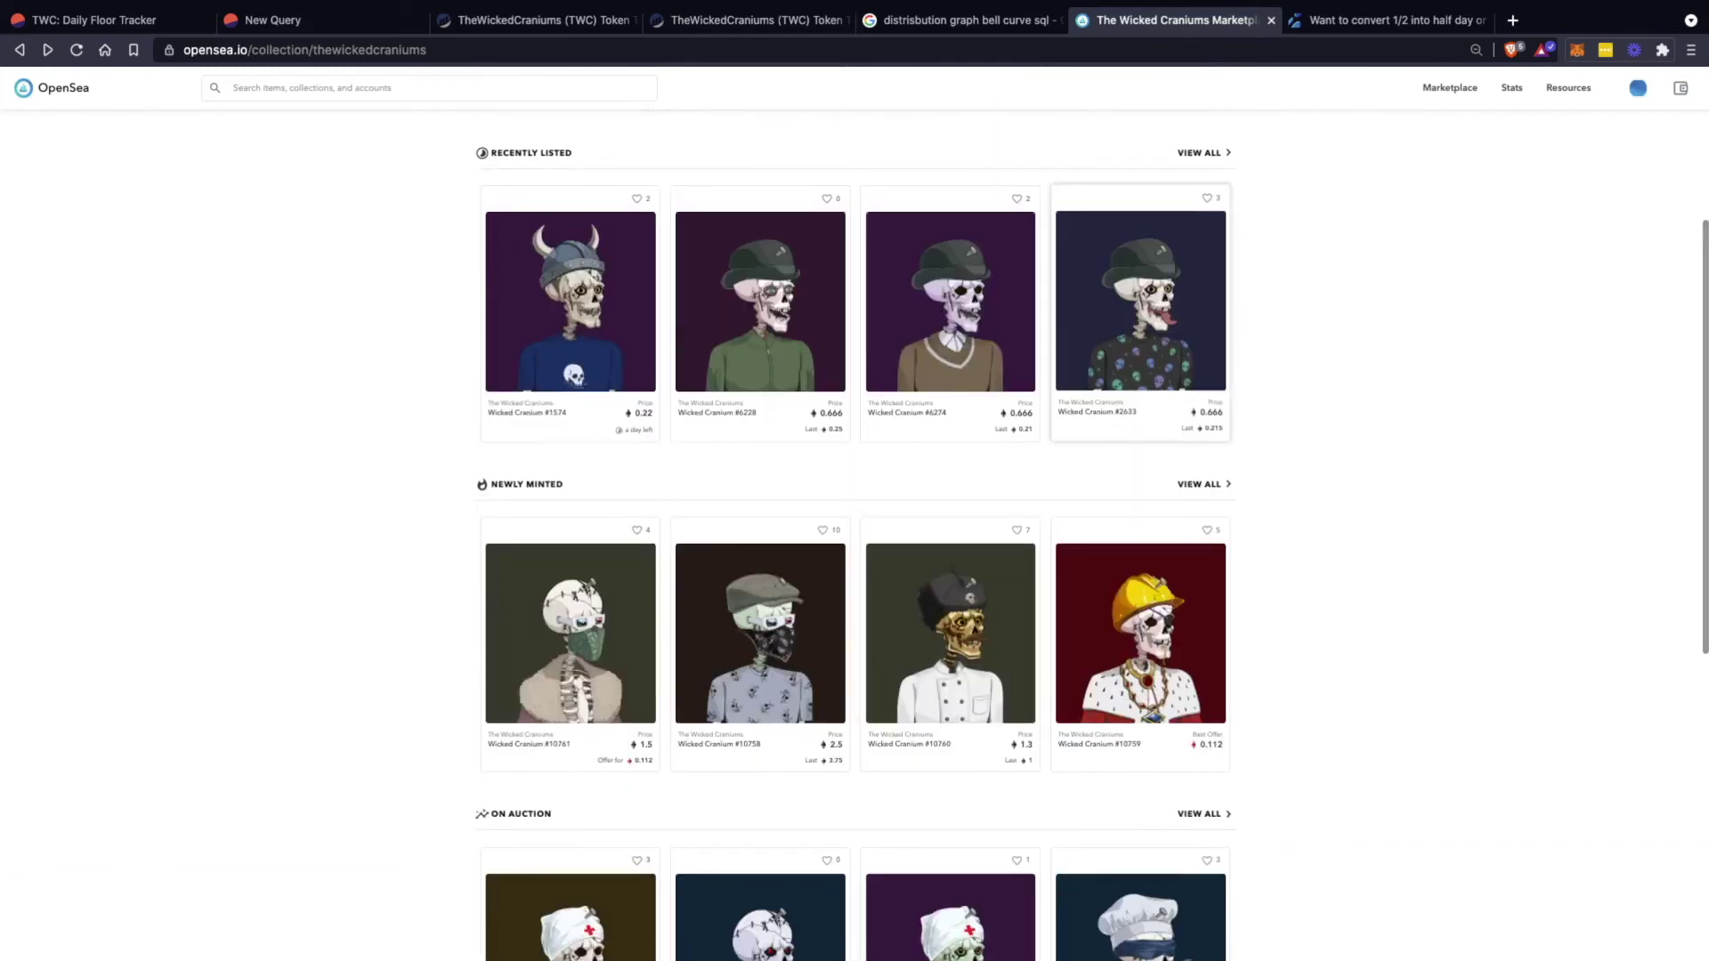
pyautogui.click(1141, 311)
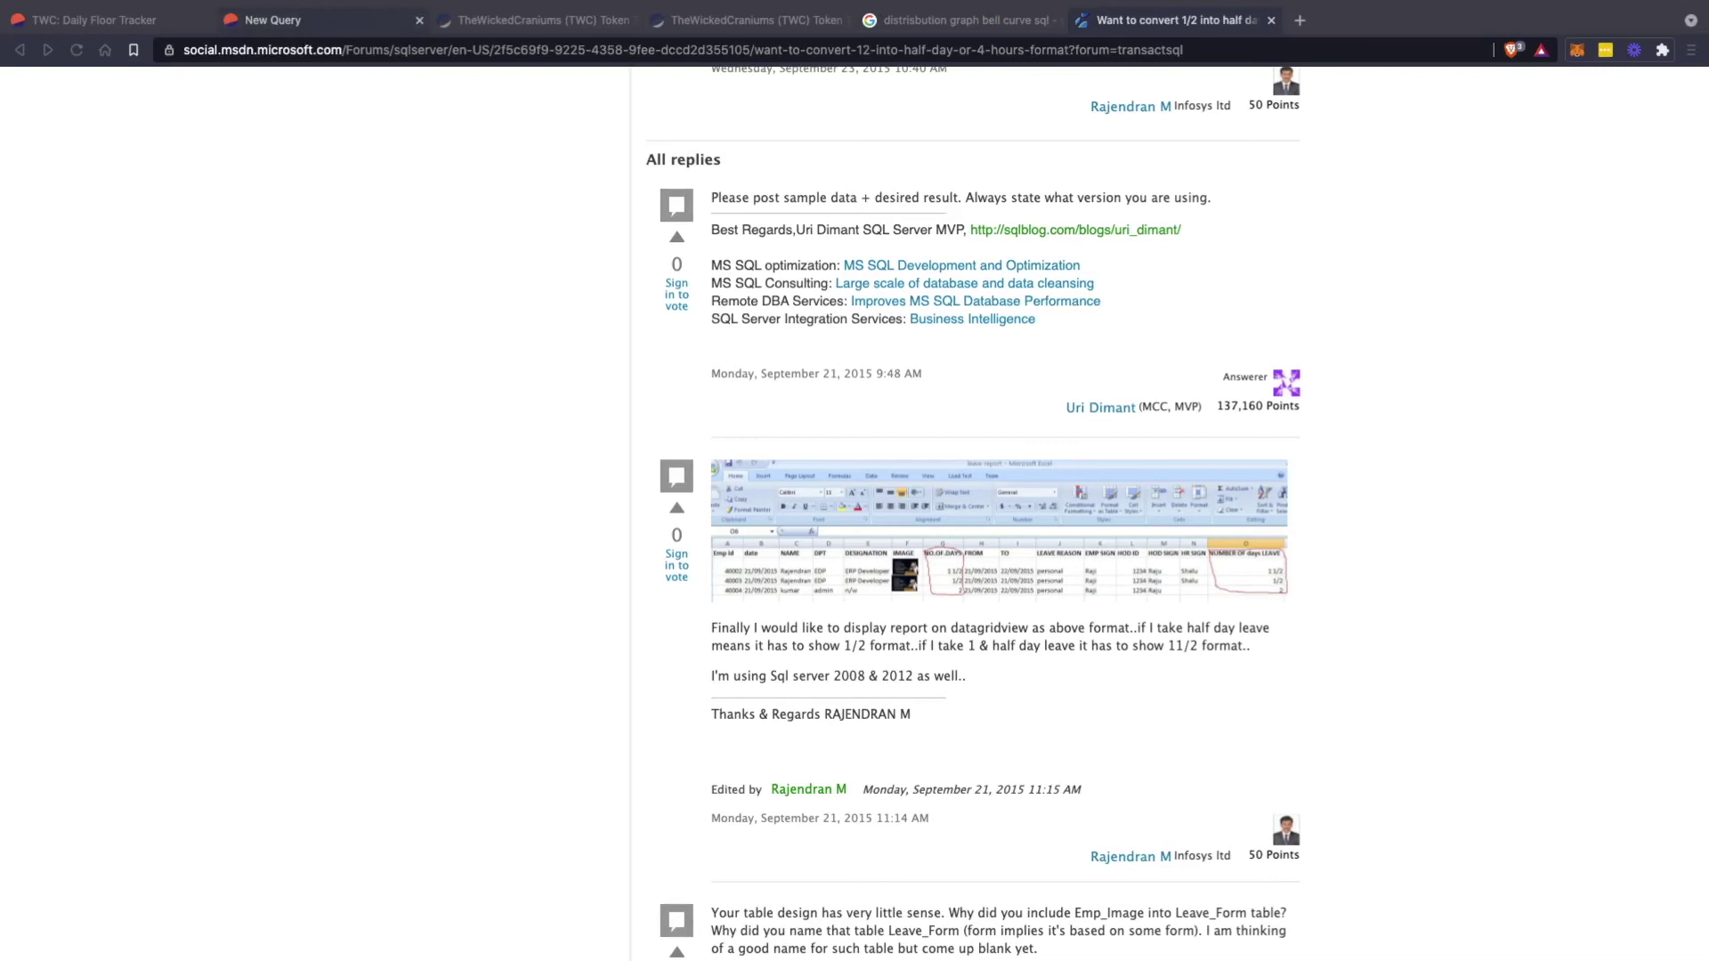
# Return to the New Query on Dune, enable stacking for the area chart, and check the chart
pyautogui.click(271, 19)
pyautogui.scroll(-3, 1024, 534)
pyautogui.scroll(6, 1023, 534)
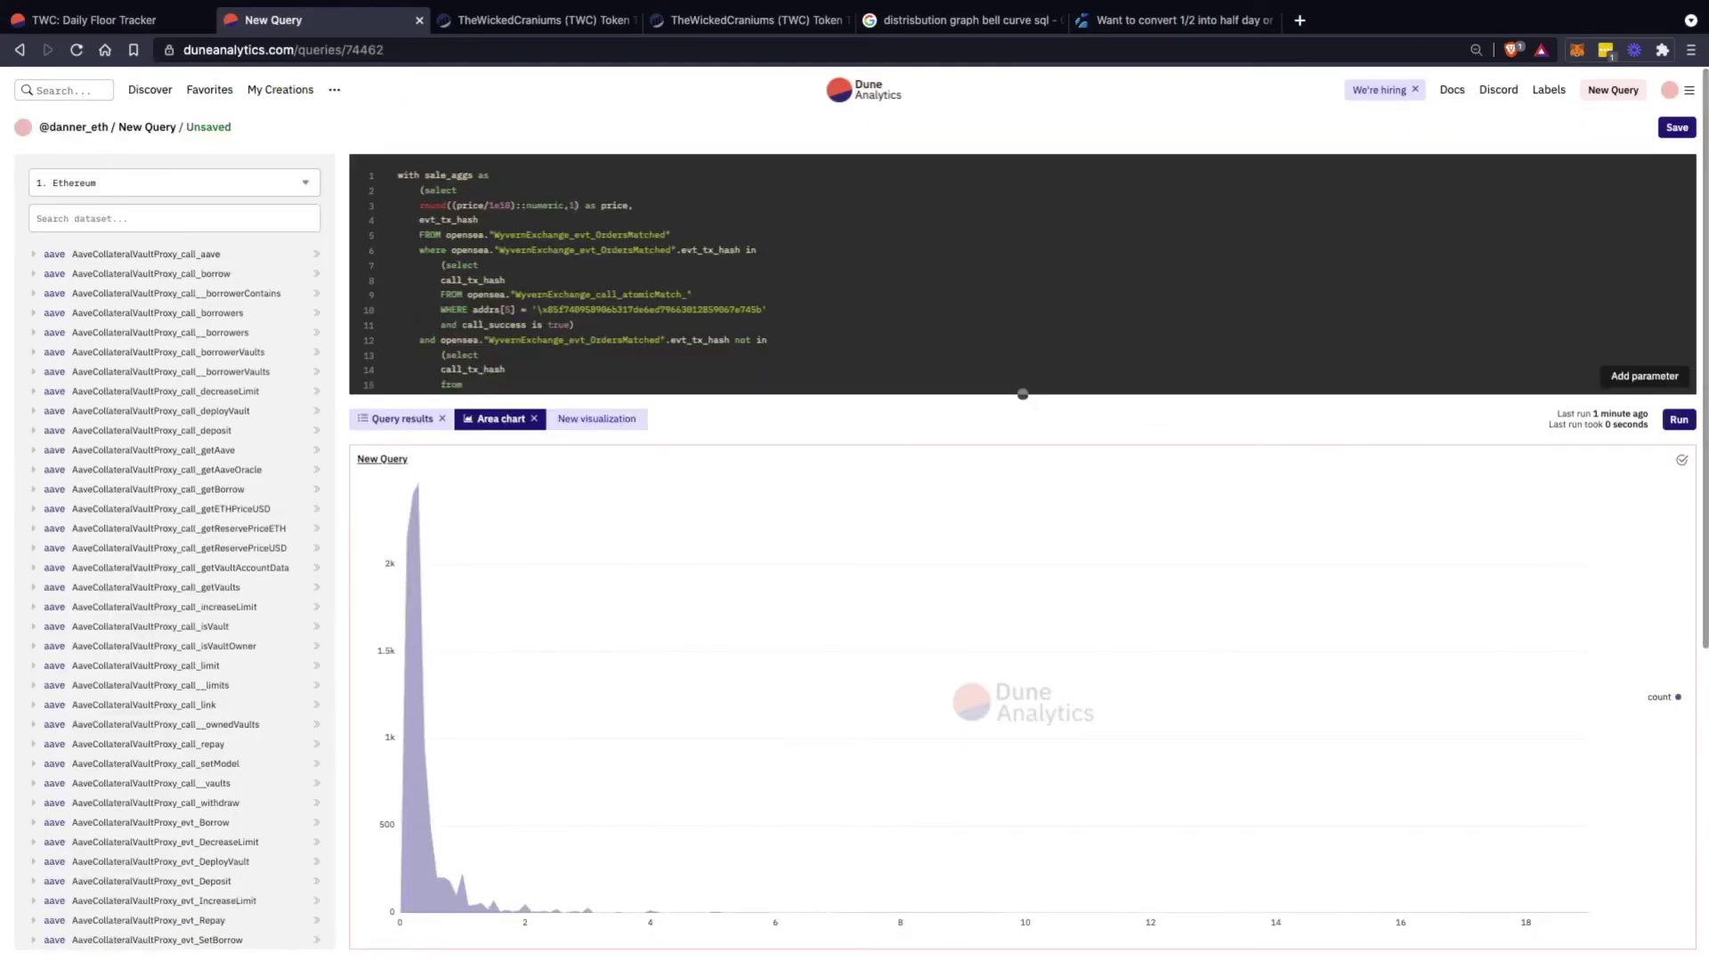
pyautogui.scroll(-10, 1024, 311)
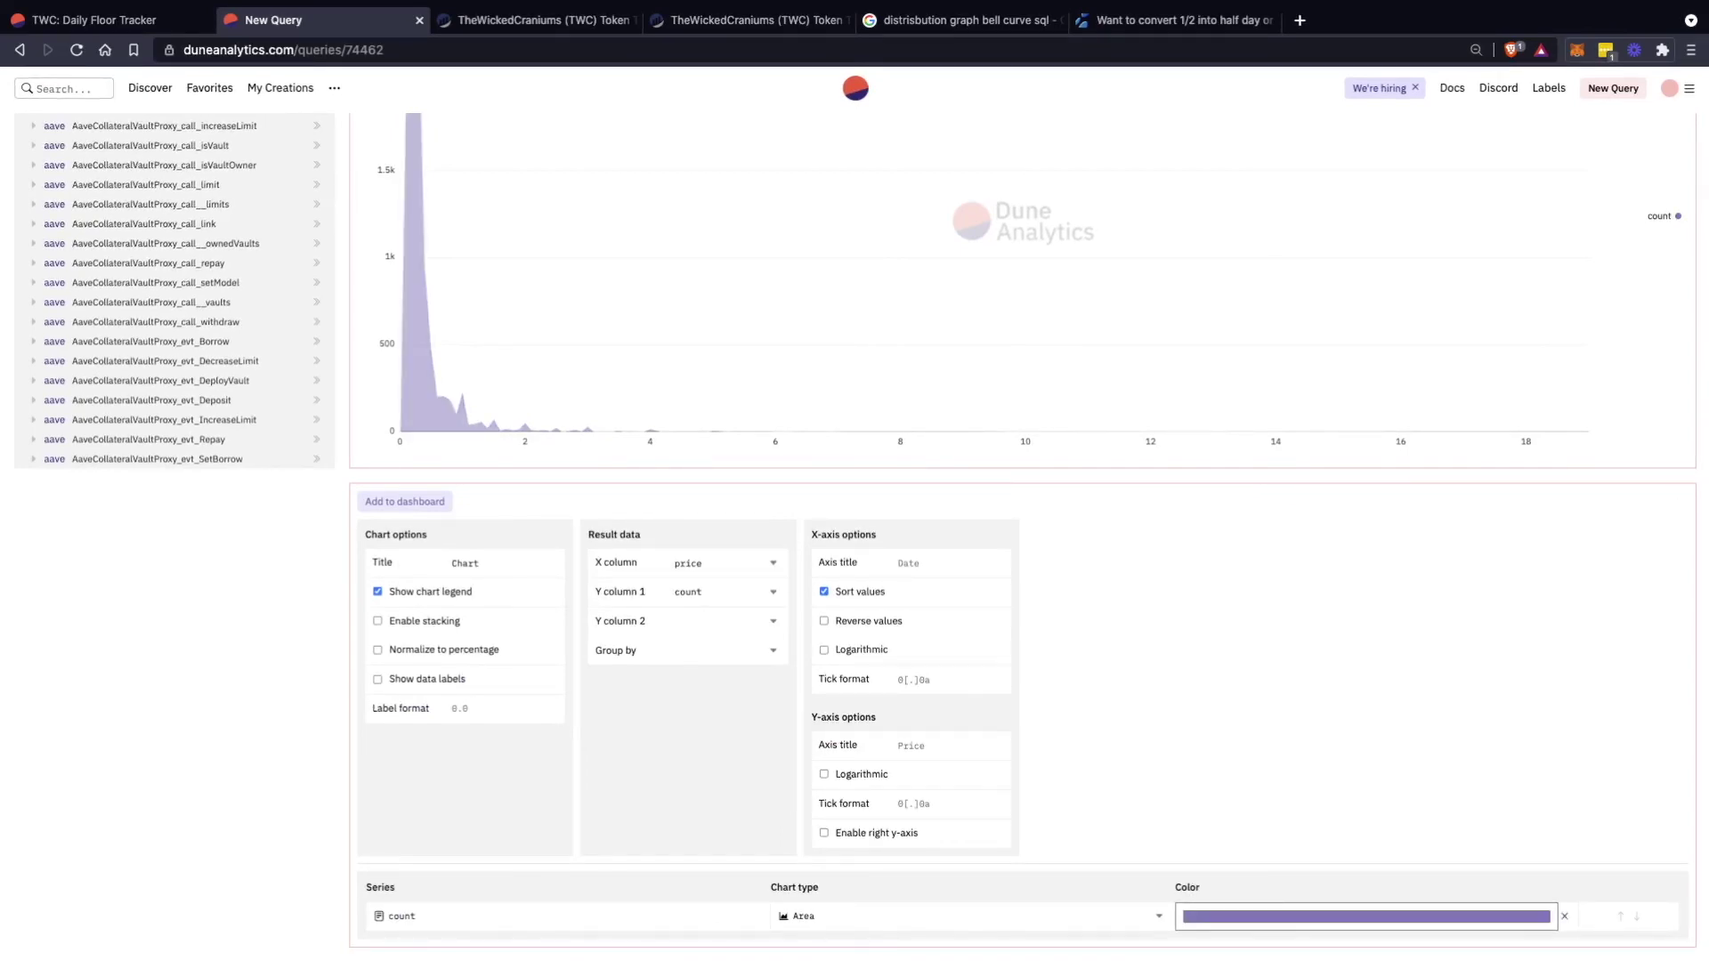
pyautogui.scroll(4, 1022, 481)
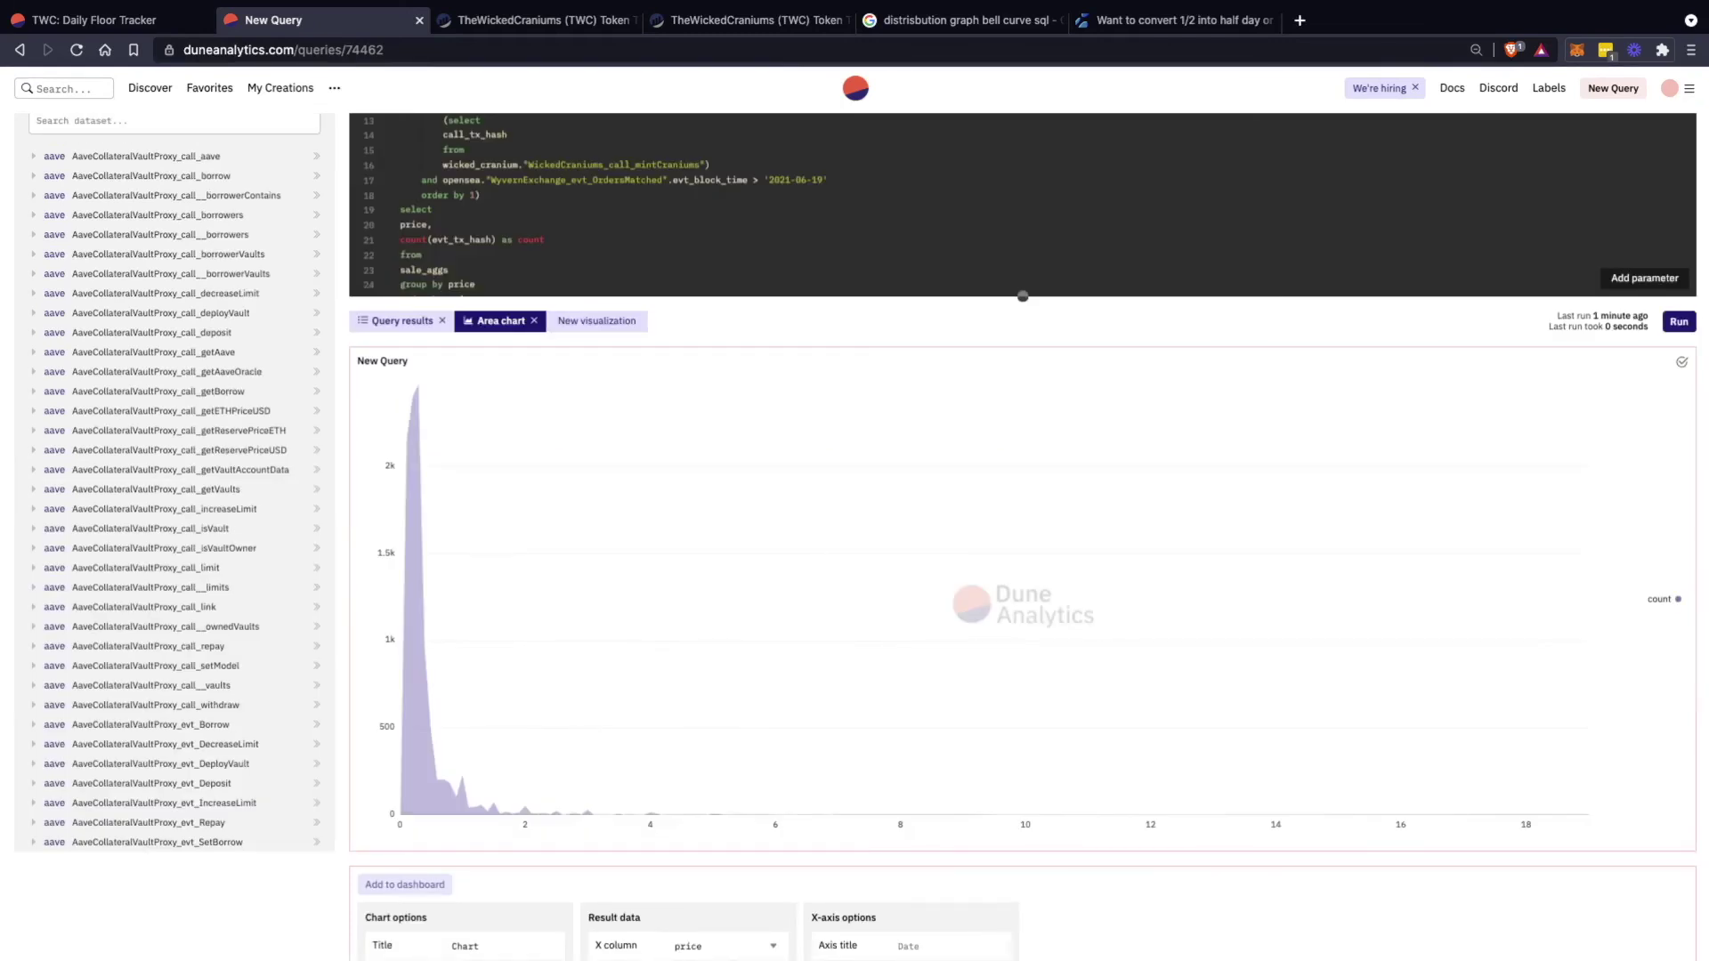
pyautogui.scroll(-4, 1022, 534)
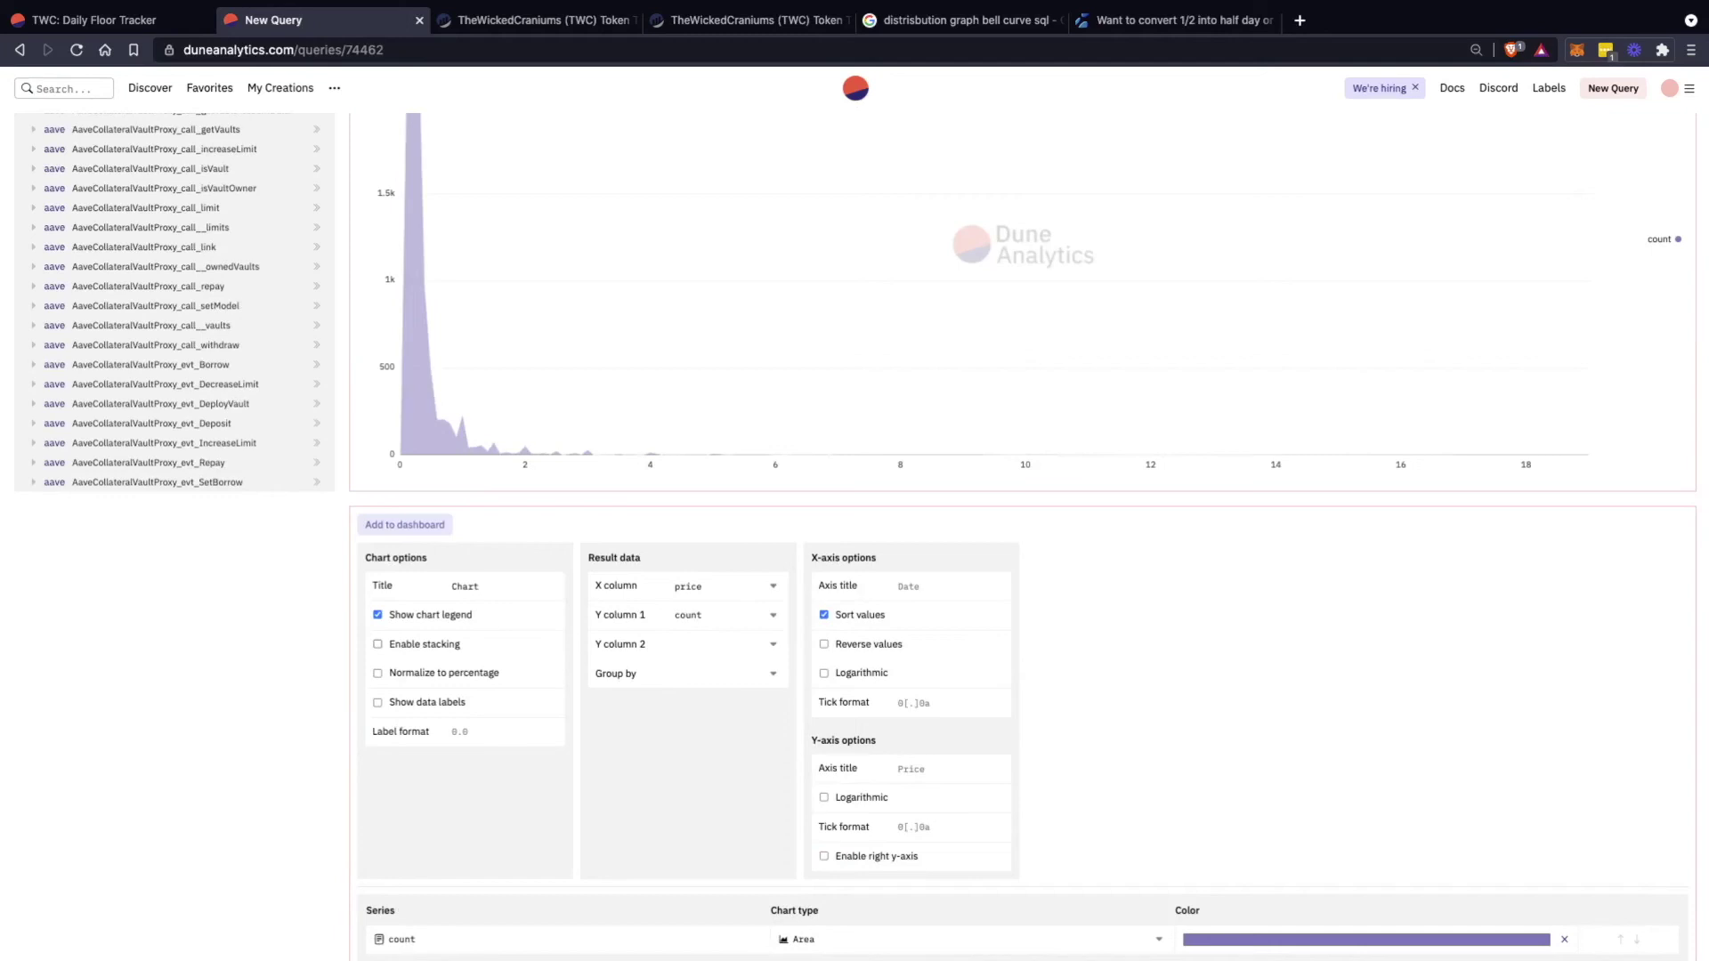
pyautogui.click(377, 644)
pyautogui.scroll(3, 422, 627)
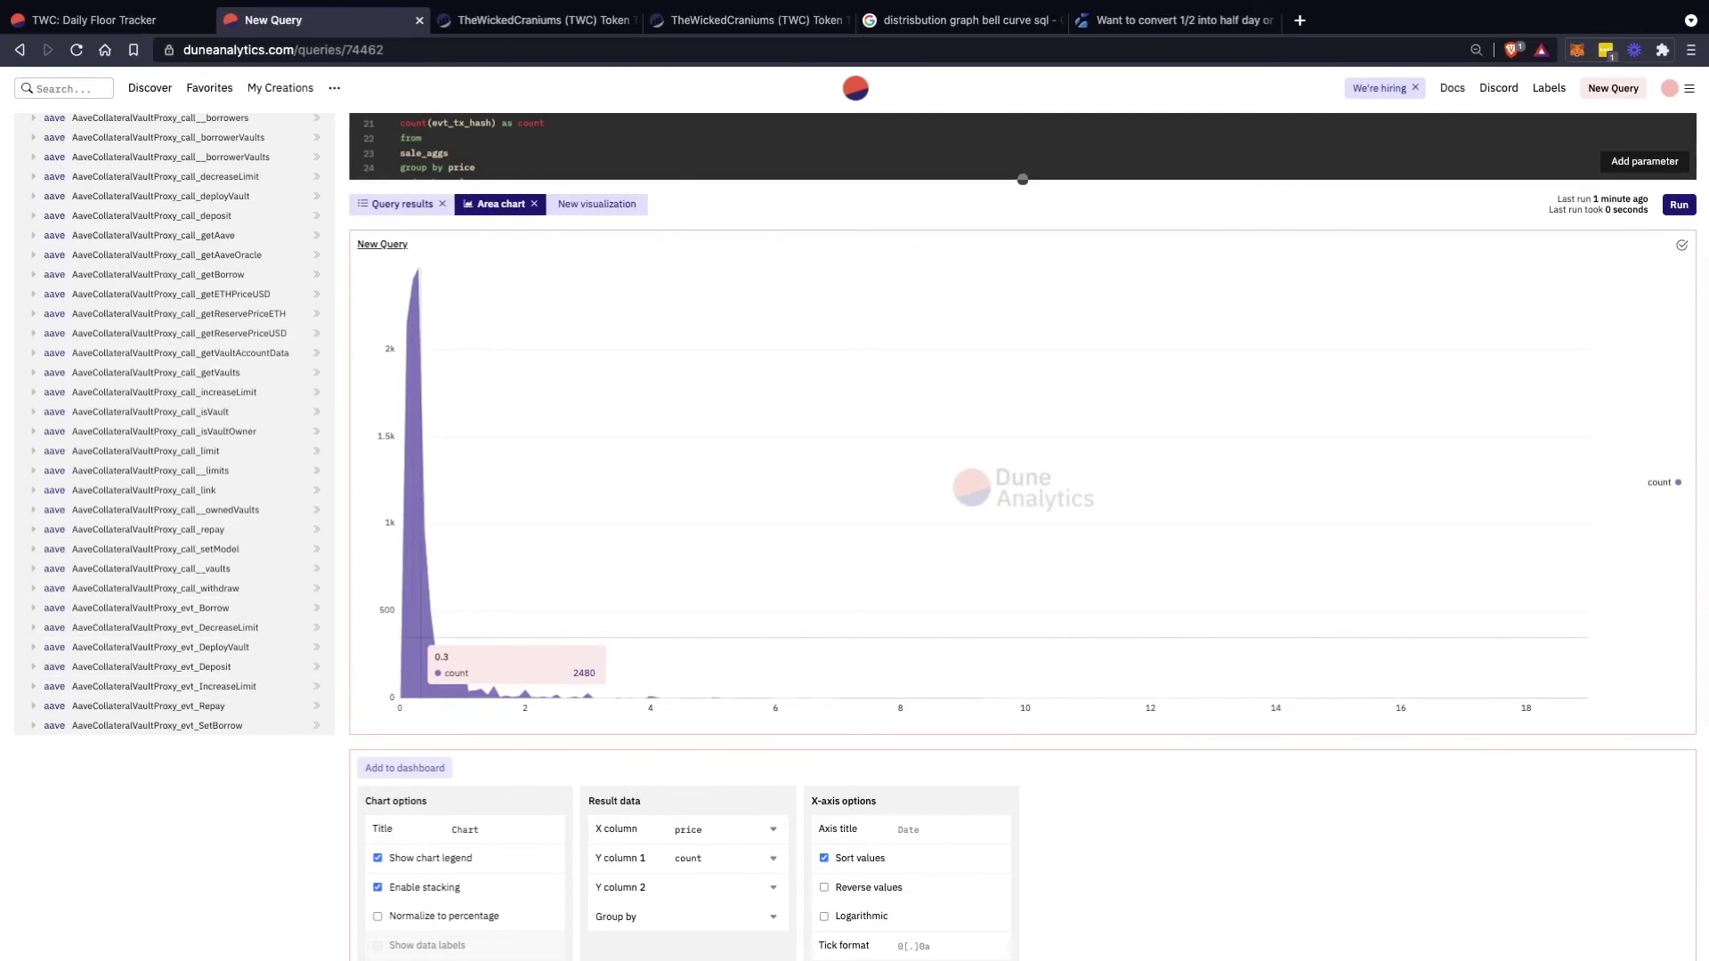
# Rename the chart's count series as Sales
pyautogui.scroll(-3, 1022, 422)
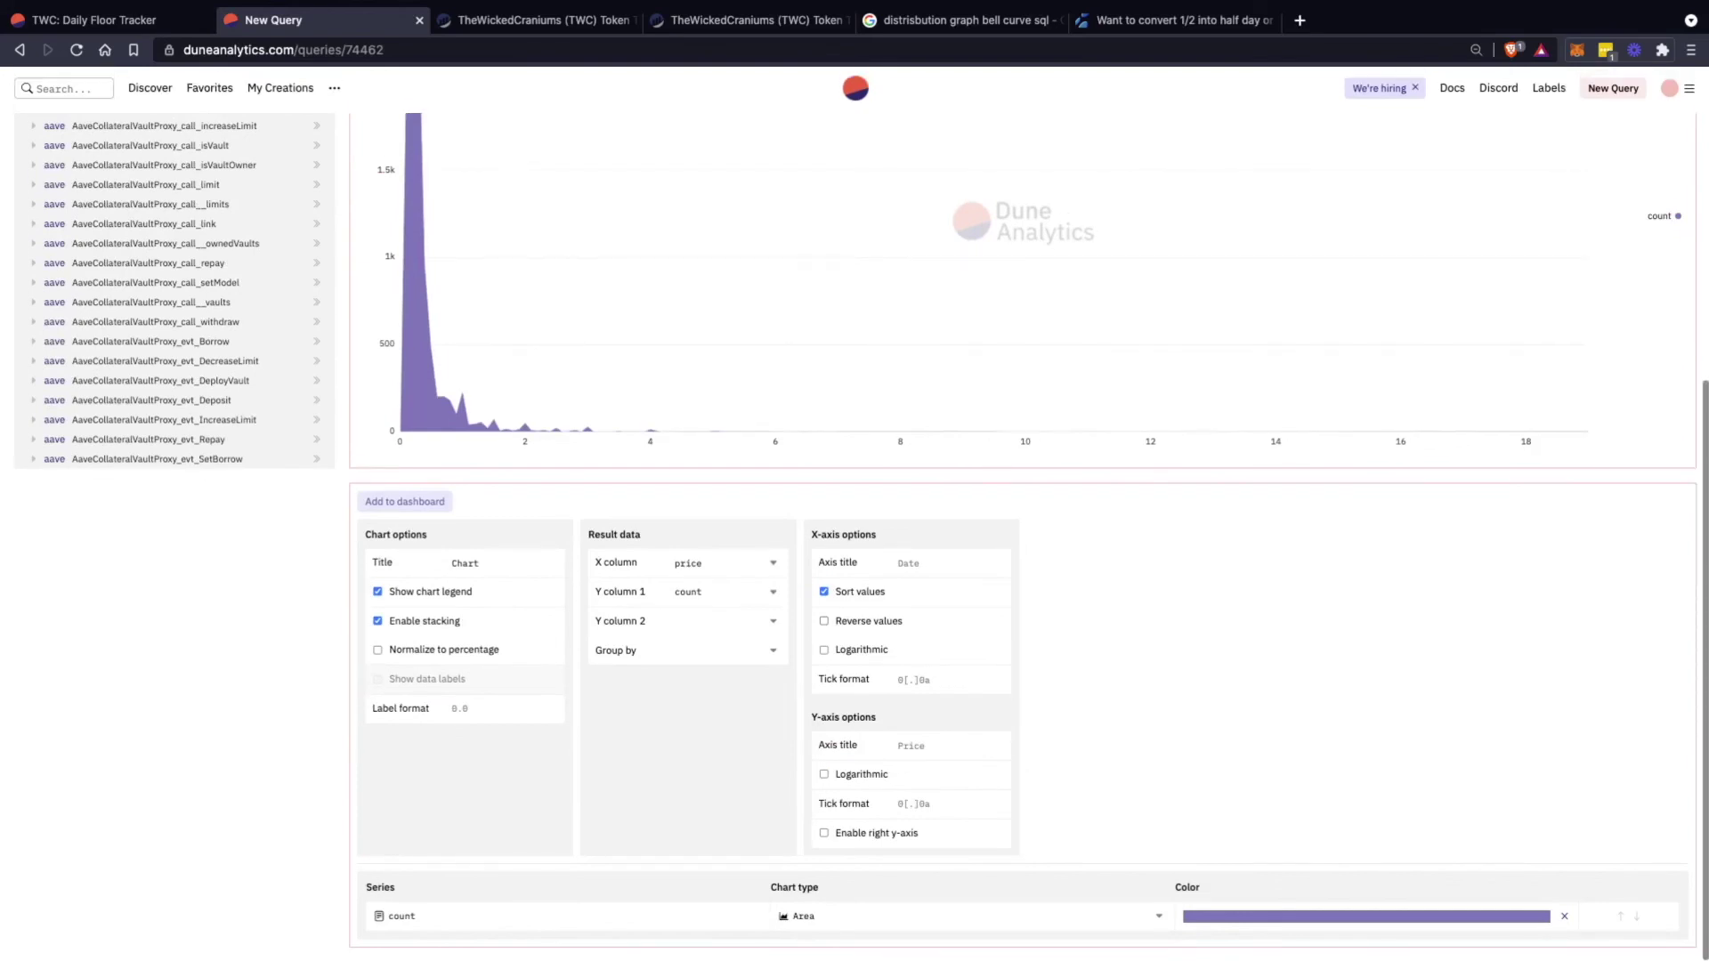
pyautogui.click(427, 917)
pyautogui.press('super+a')
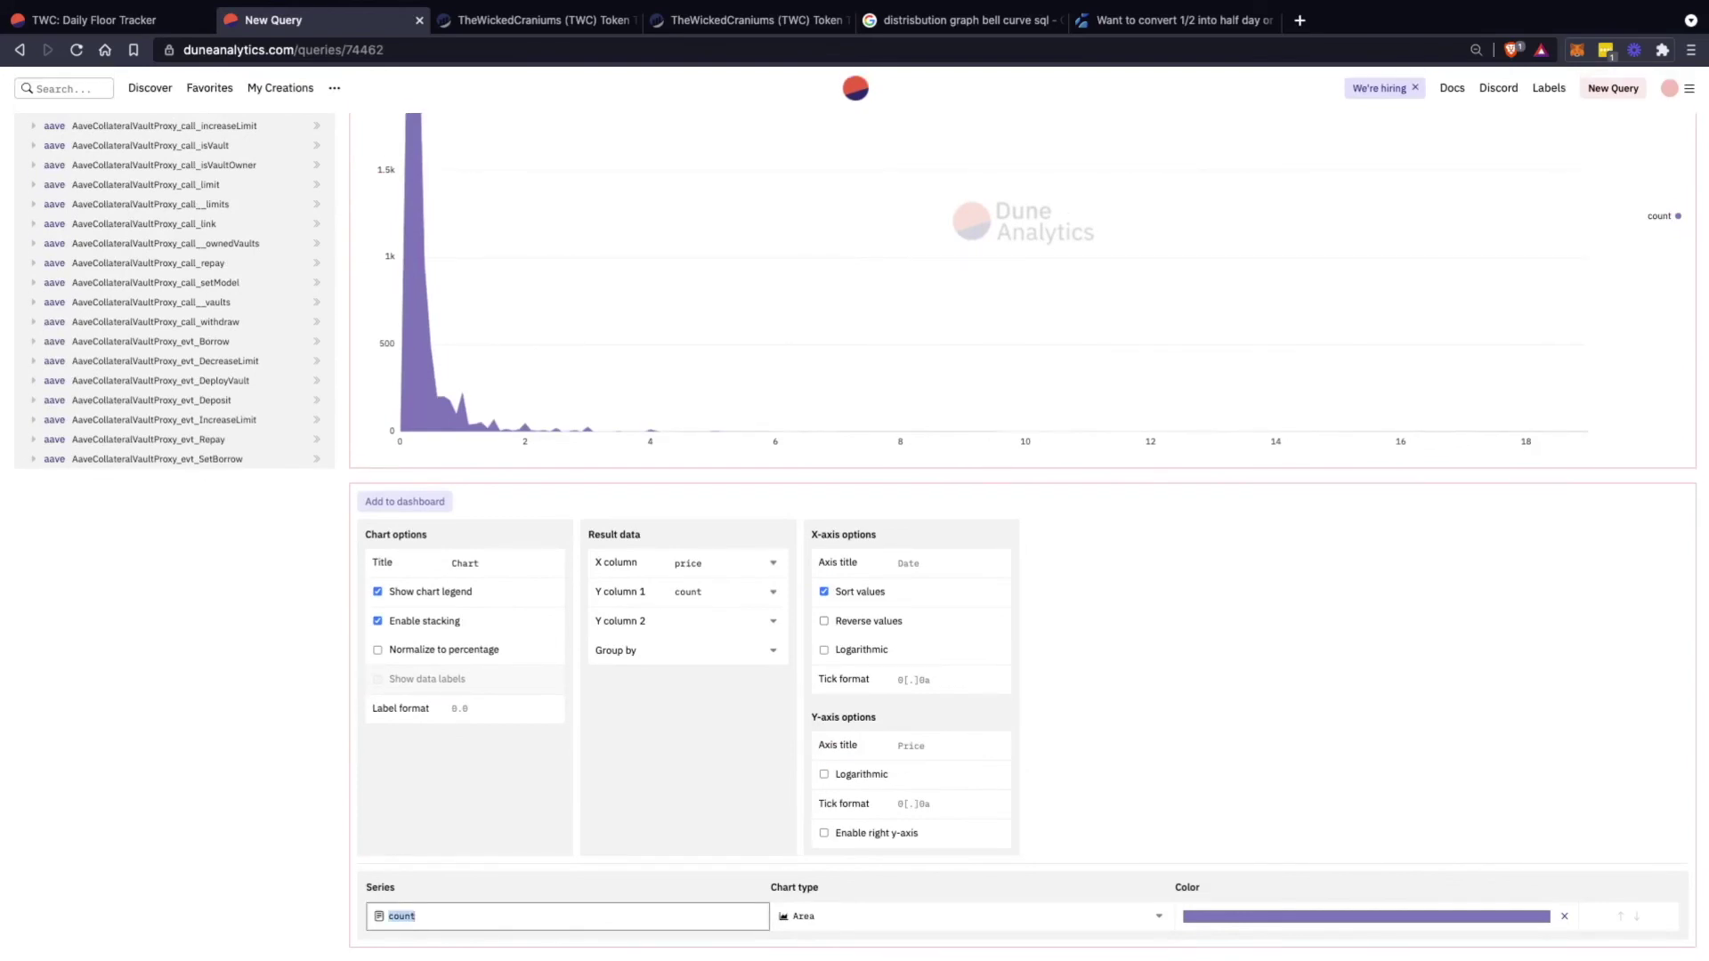
pyautogui.write('Sales')
pyautogui.press('Return')
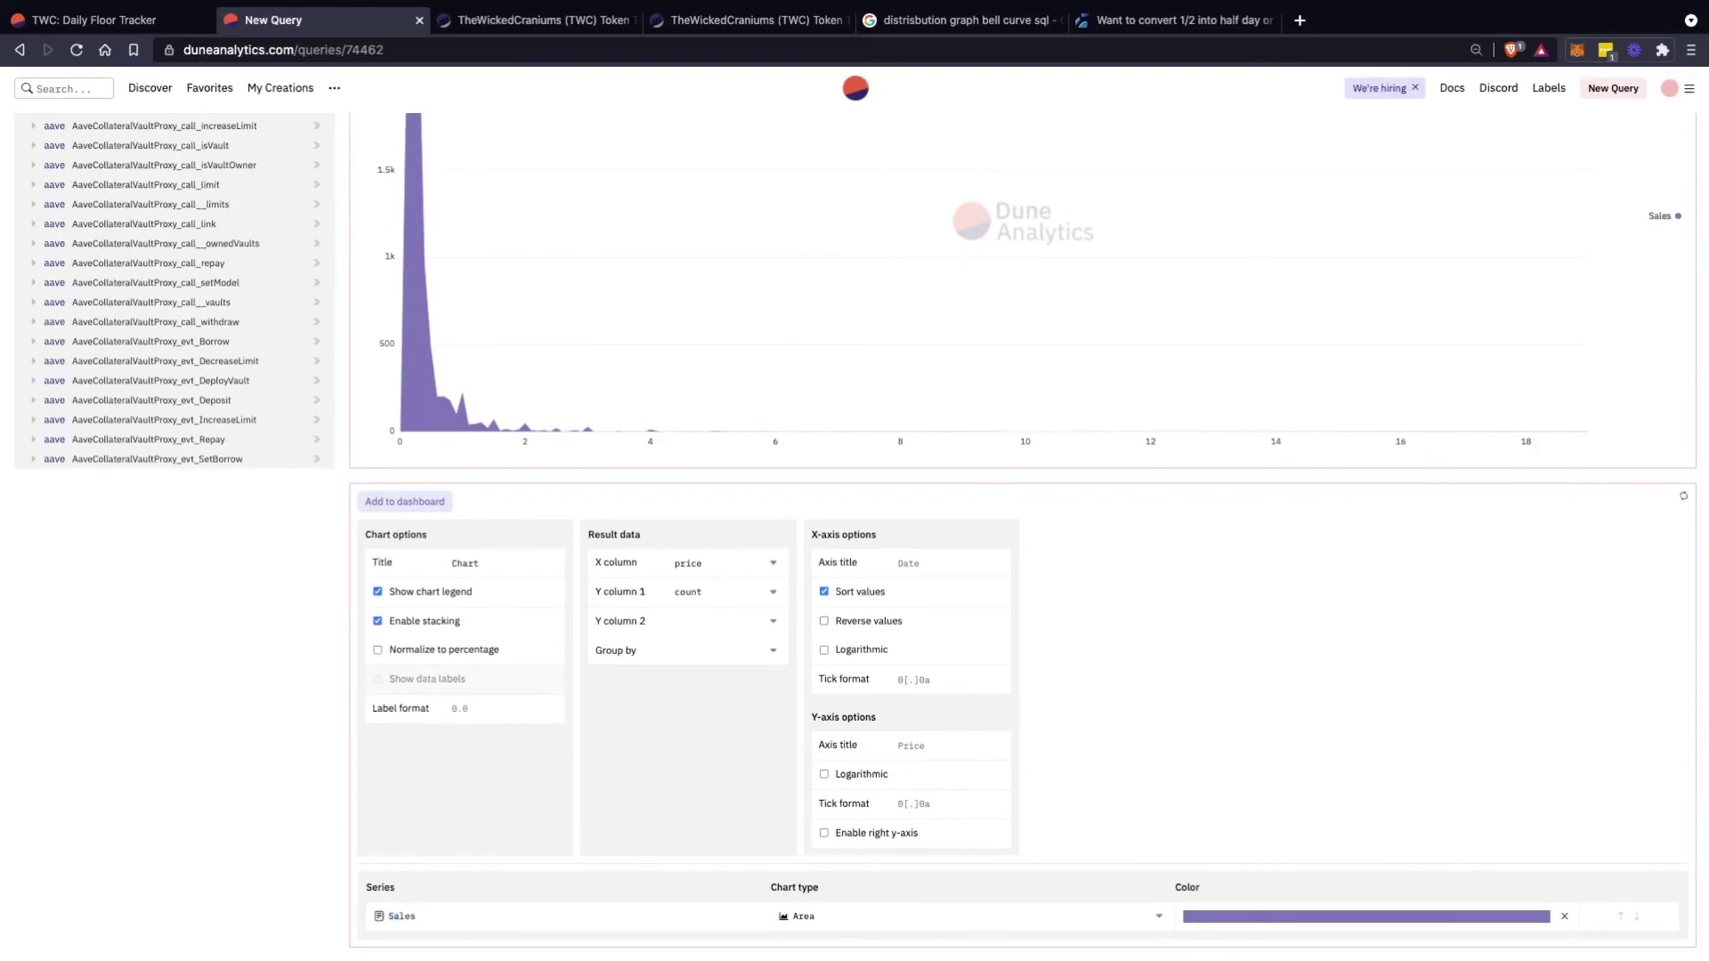
# Clear the area chart's title in the chart options
pyautogui.click(495, 563)
pyautogui.press('super+a')
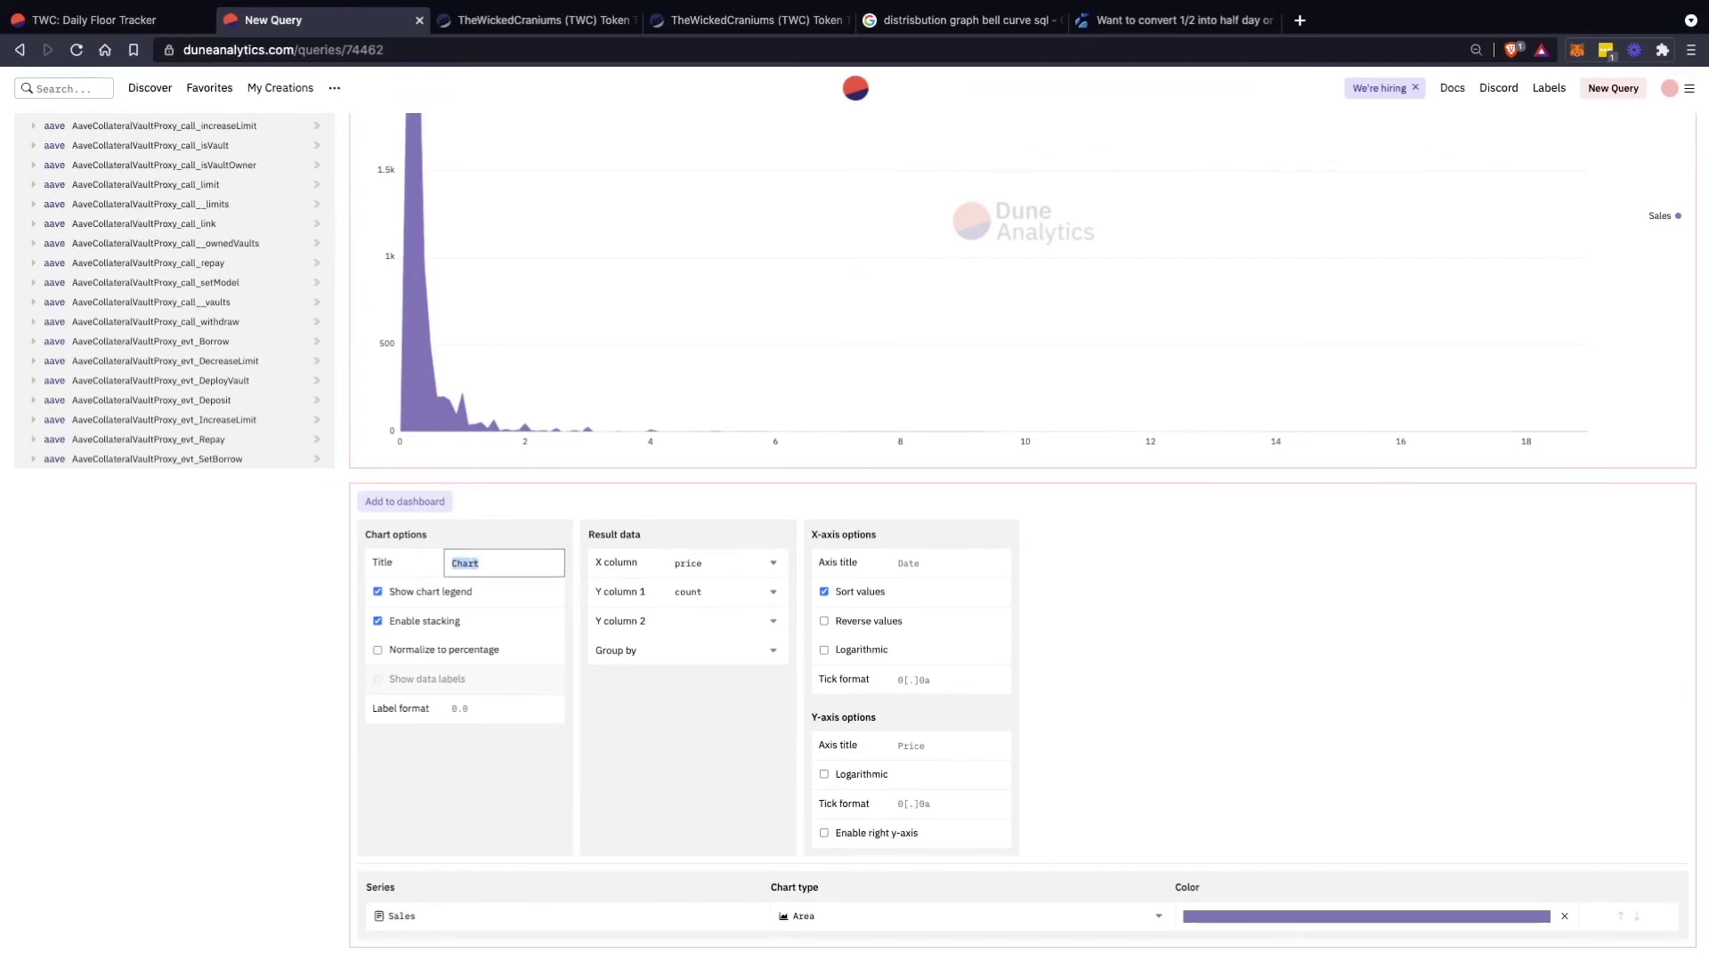
pyautogui.press('BackSpace')
pyautogui.scroll(5, 1282, 605)
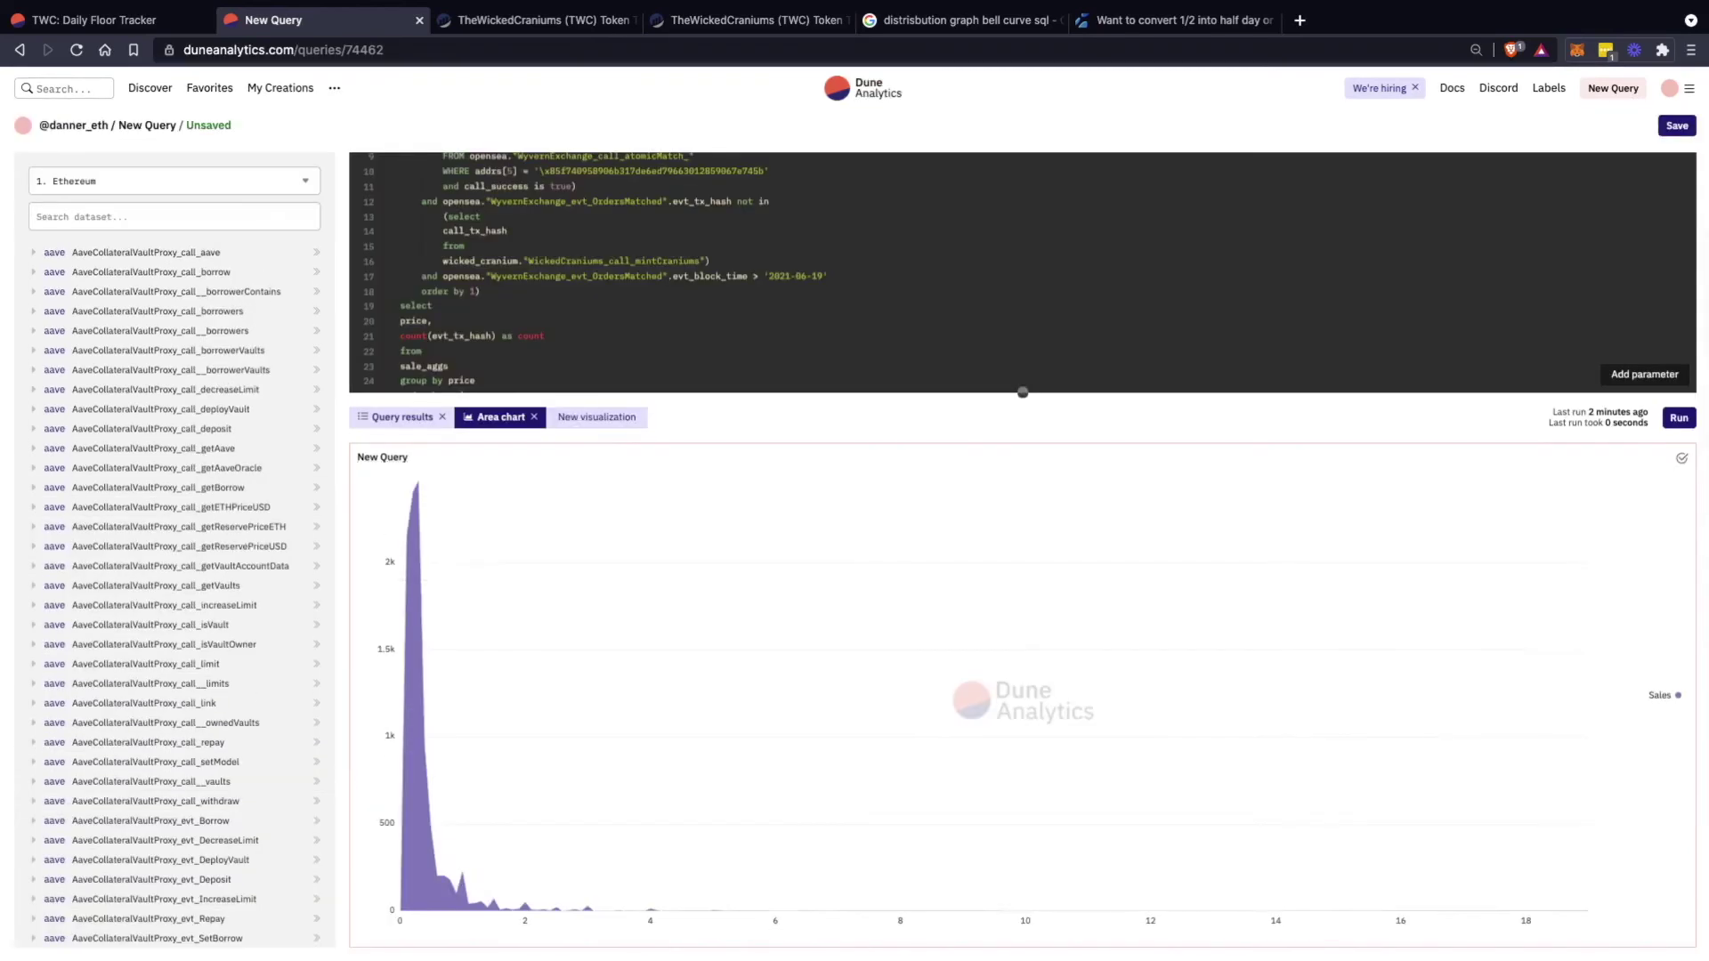
# Save the query under the name TWC: Sales Distribution
pyautogui.click(1677, 126)
pyautogui.write('TWX: Sales Disc')
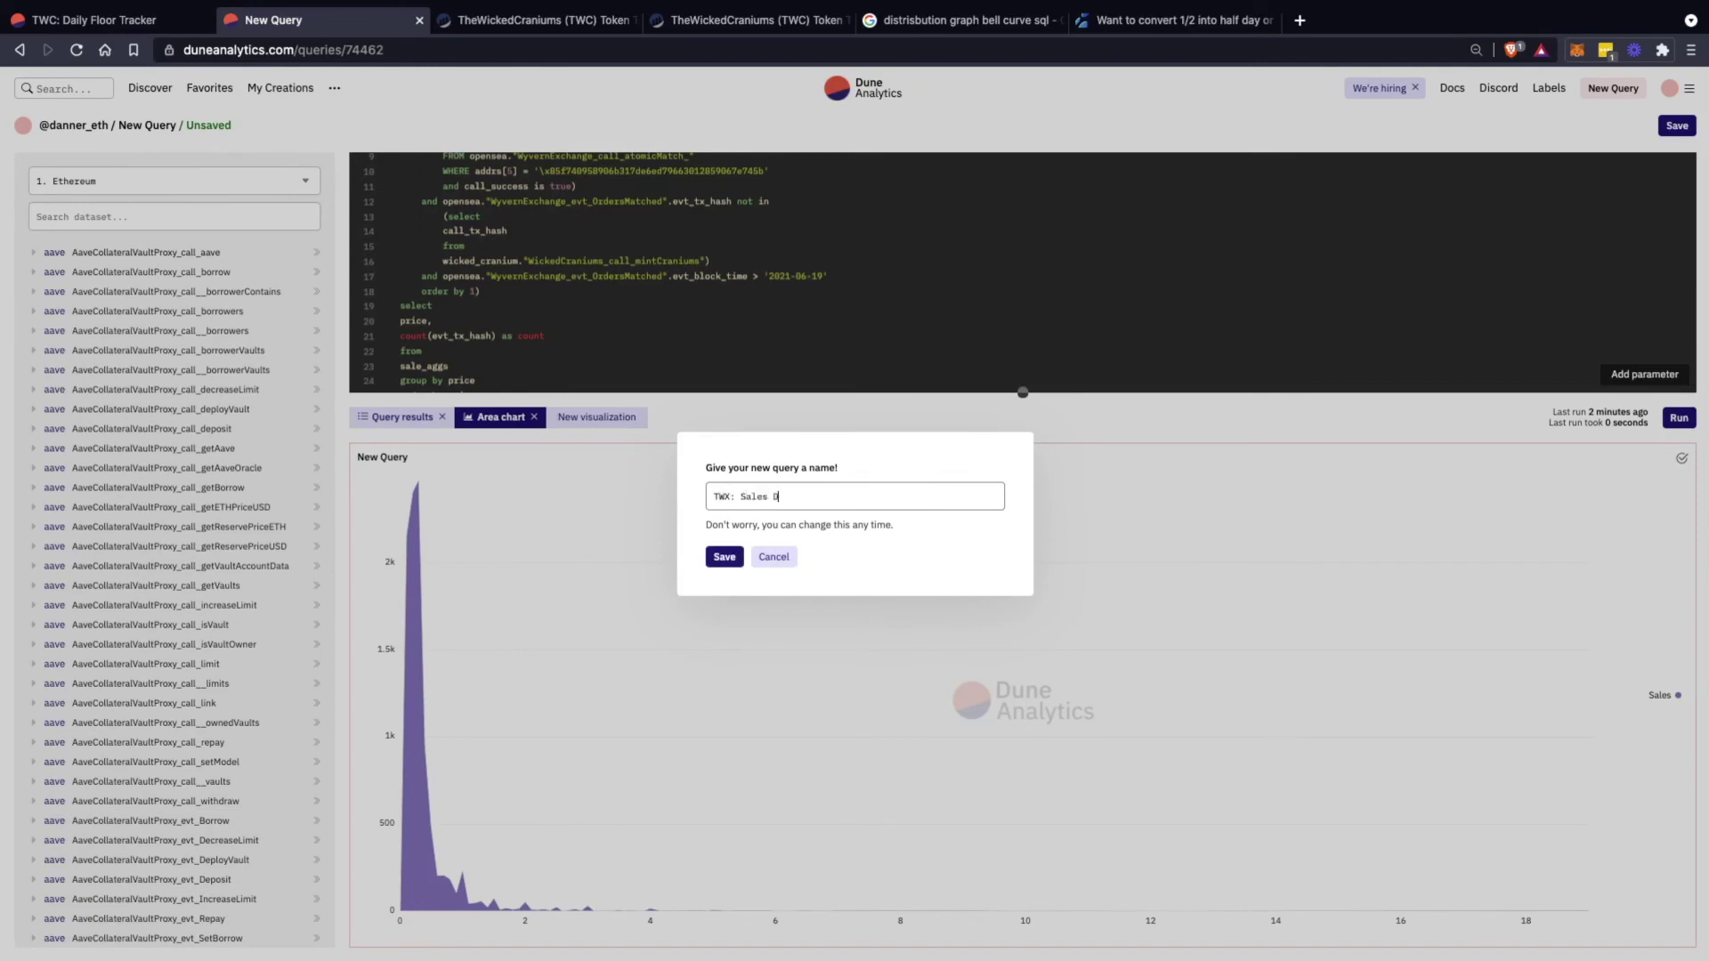
pyautogui.write('ribution')
pyautogui.press('BackSpace')
pyautogui.write('C')
pyautogui.press('Return')
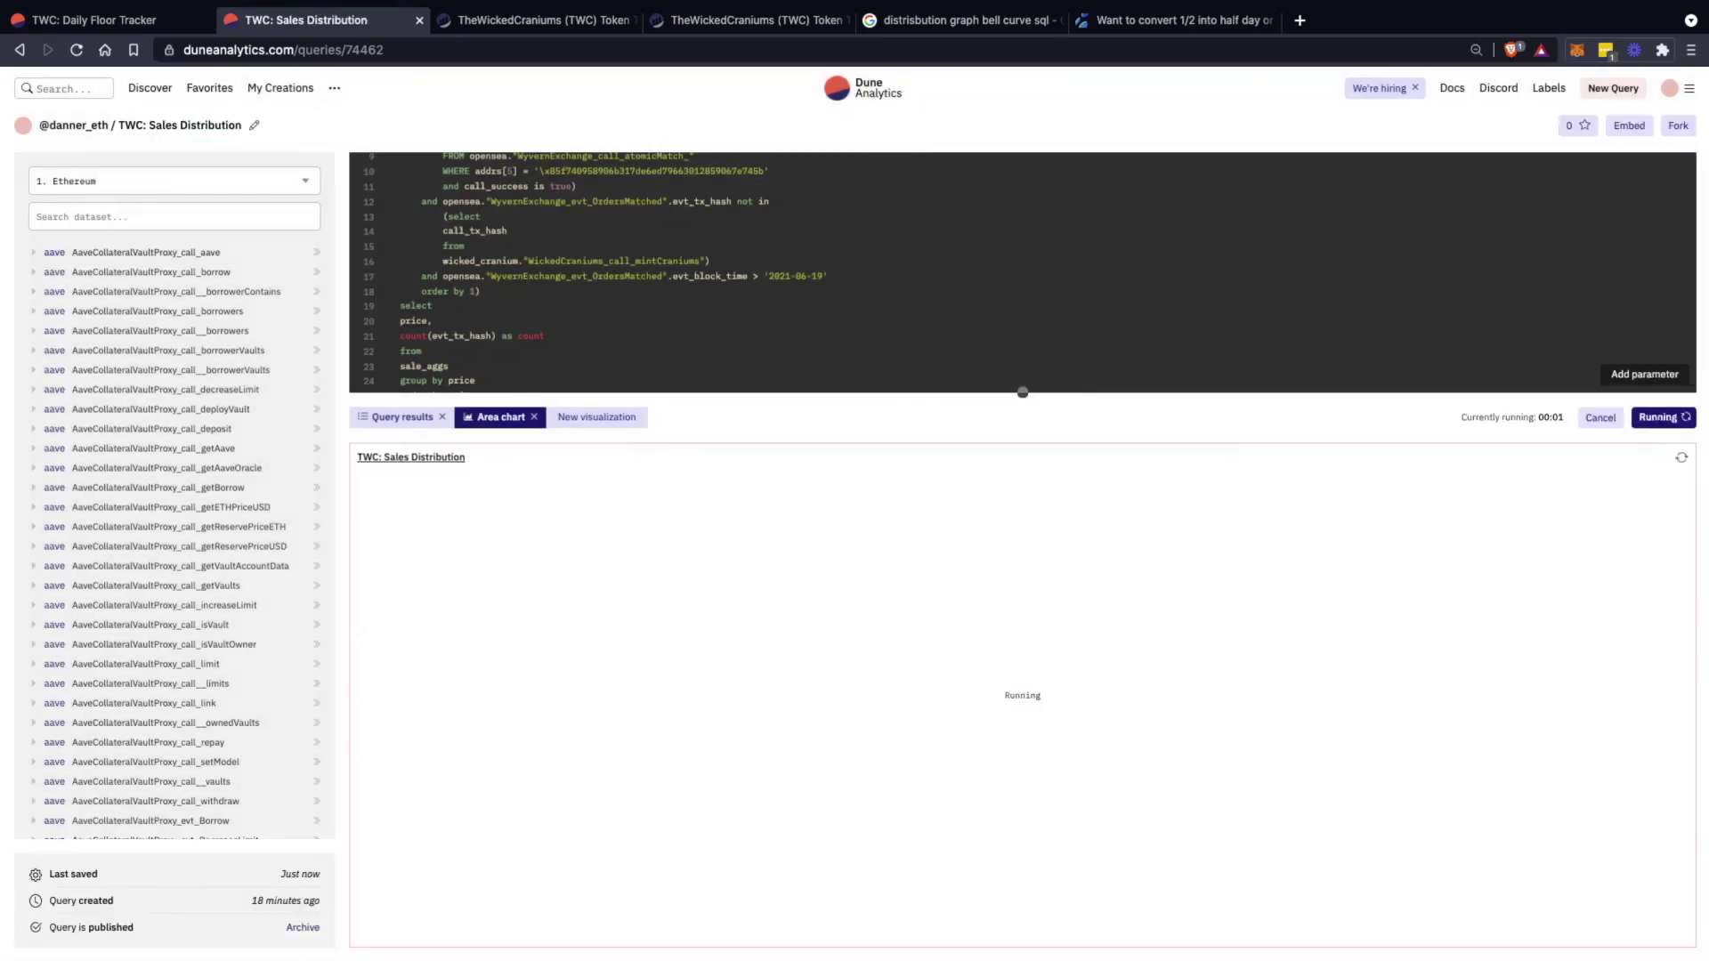
pyautogui.scroll(-5, 1022, 534)
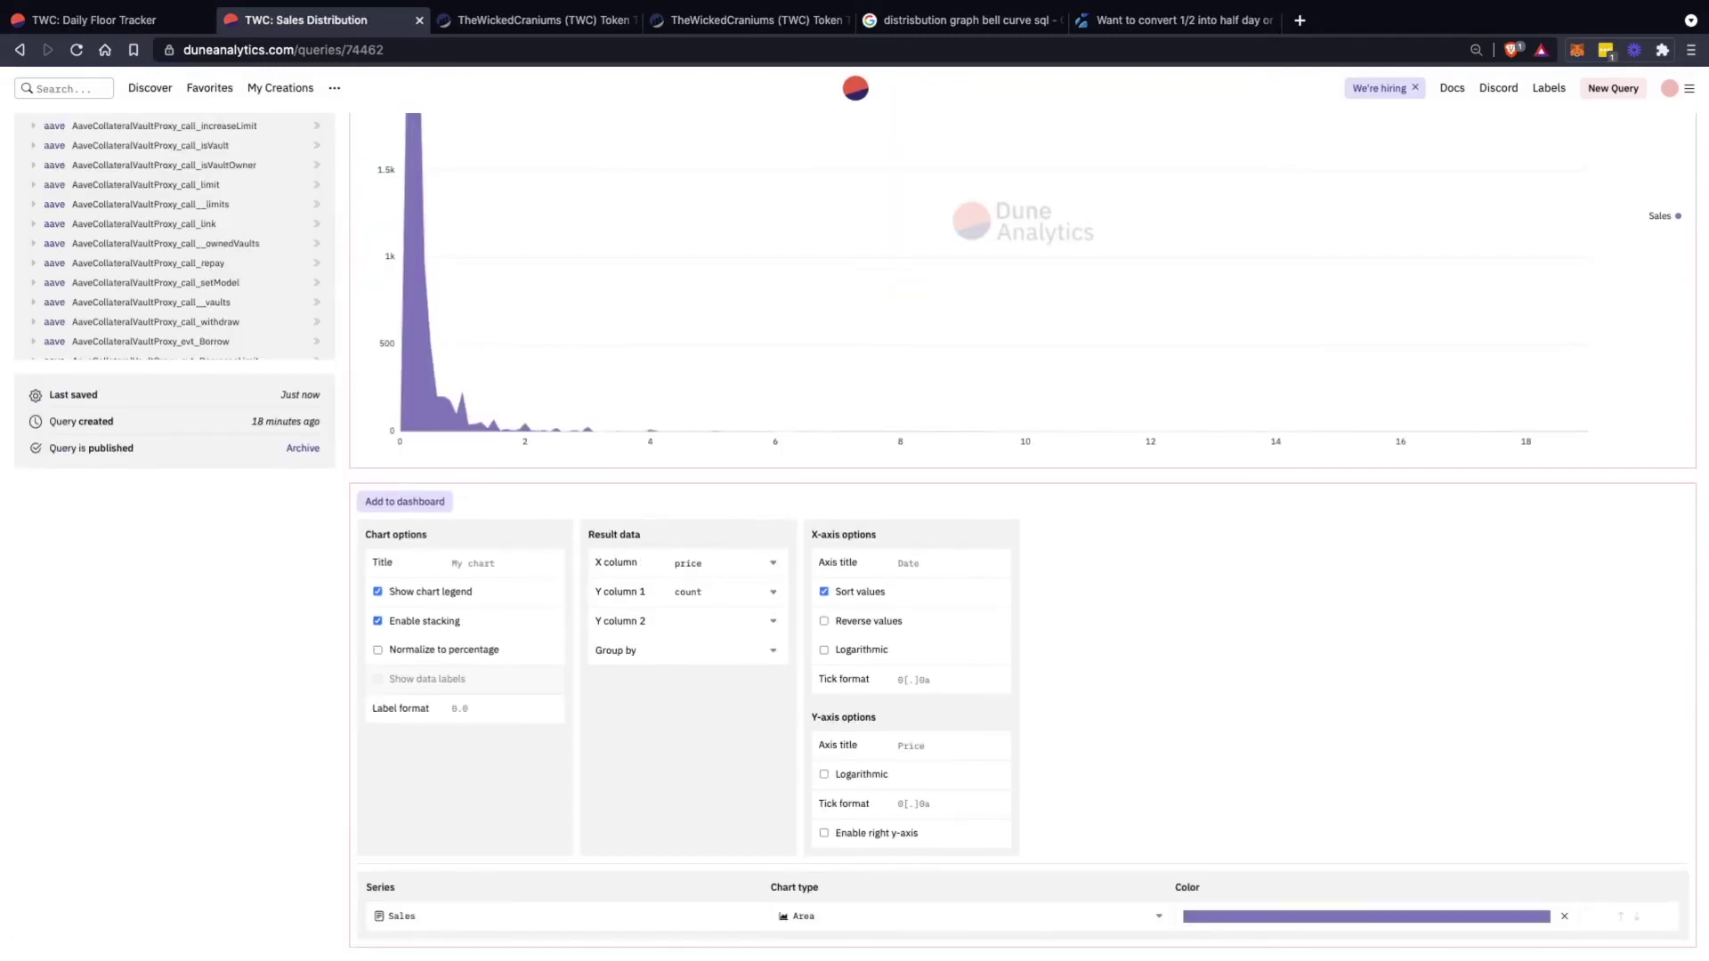
pyautogui.click(405, 502)
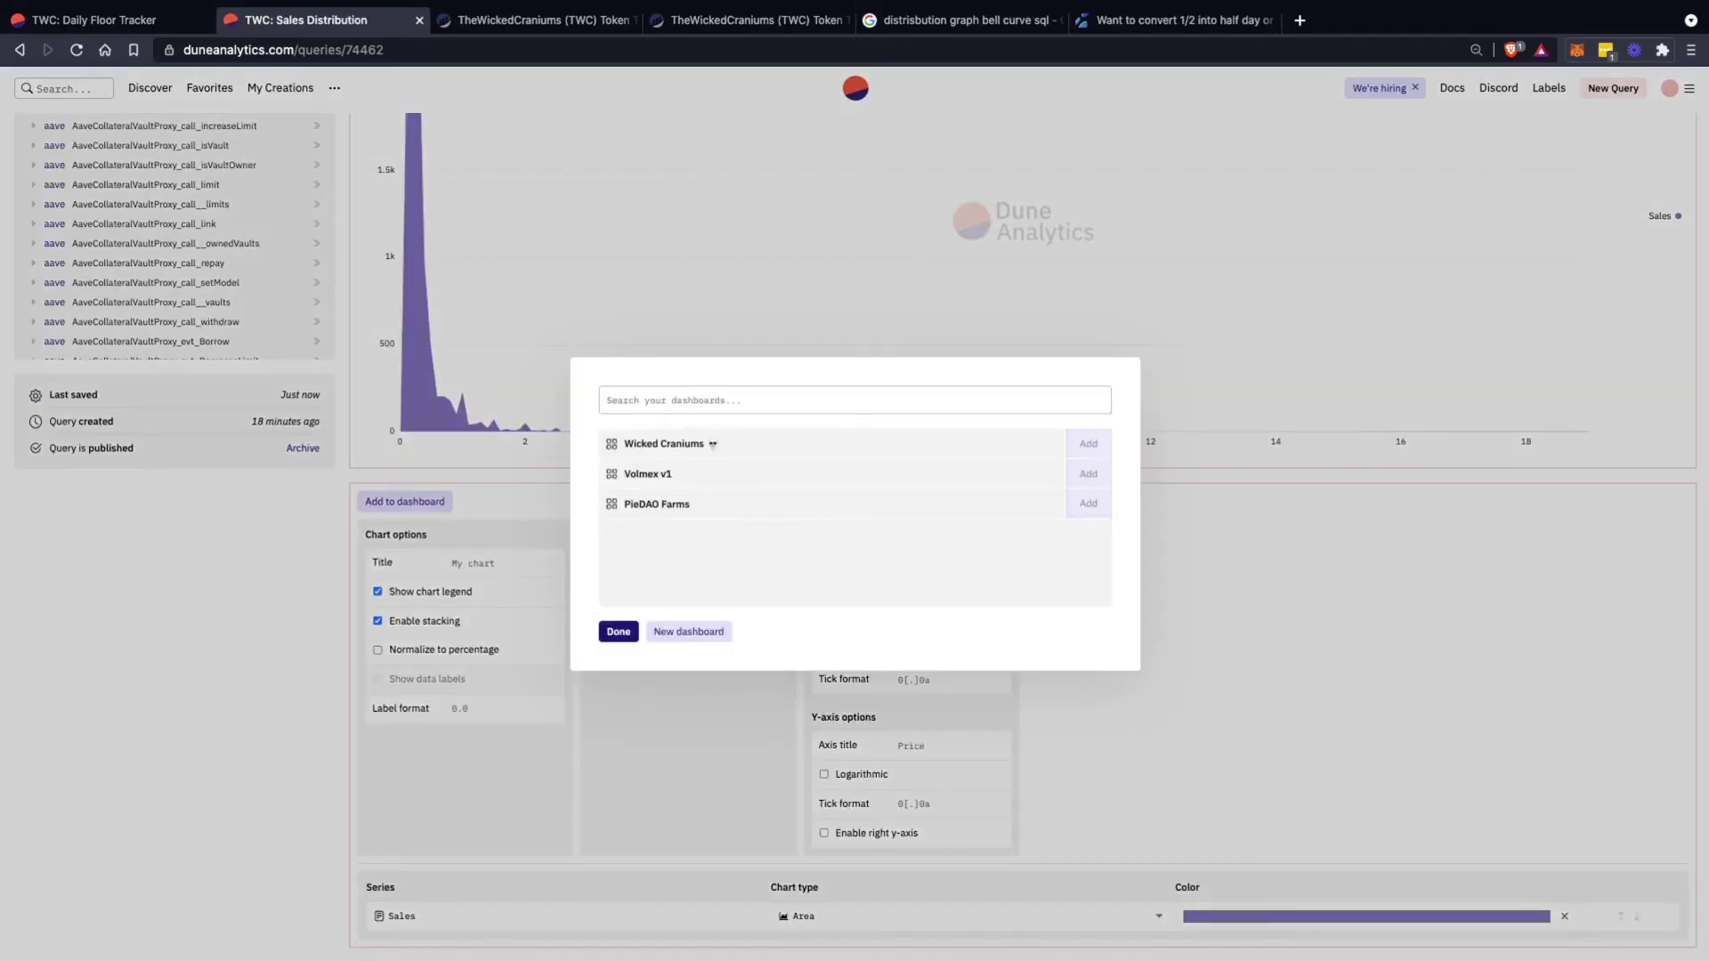
pyautogui.press('Escape')
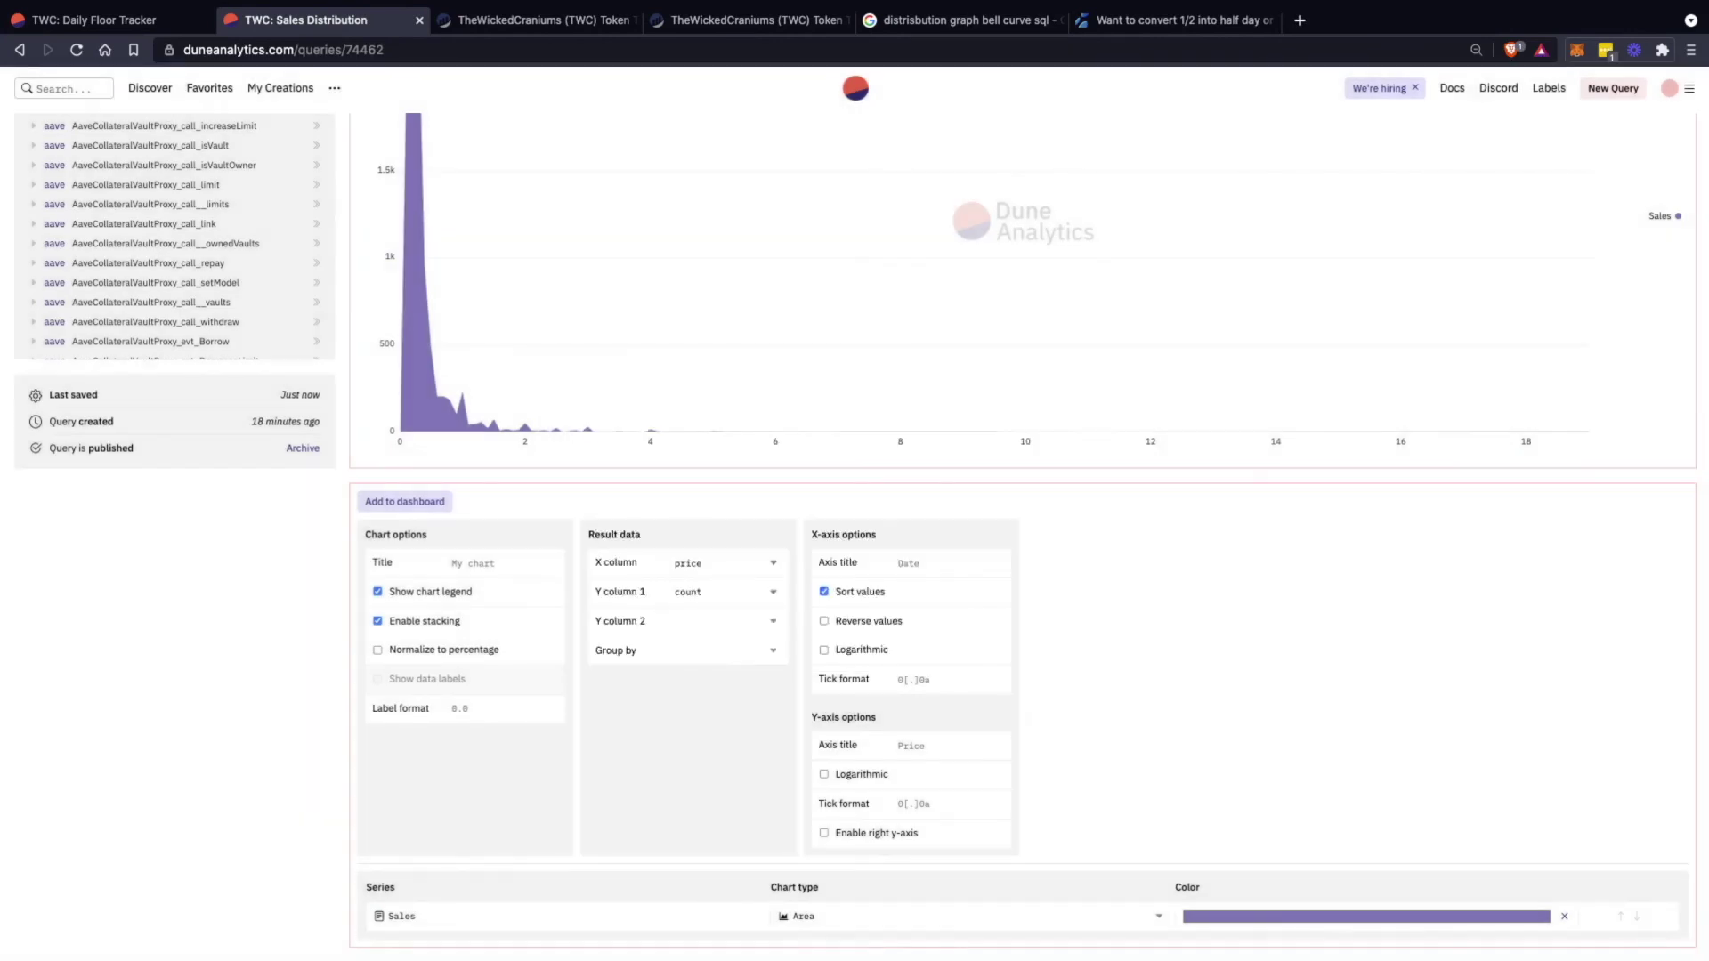
# Try a logarithmic y-axis on the sales distribution area chart, and turn it back off
pyautogui.moveTo(428, 369)
pyautogui.scroll(2, 425, 383)
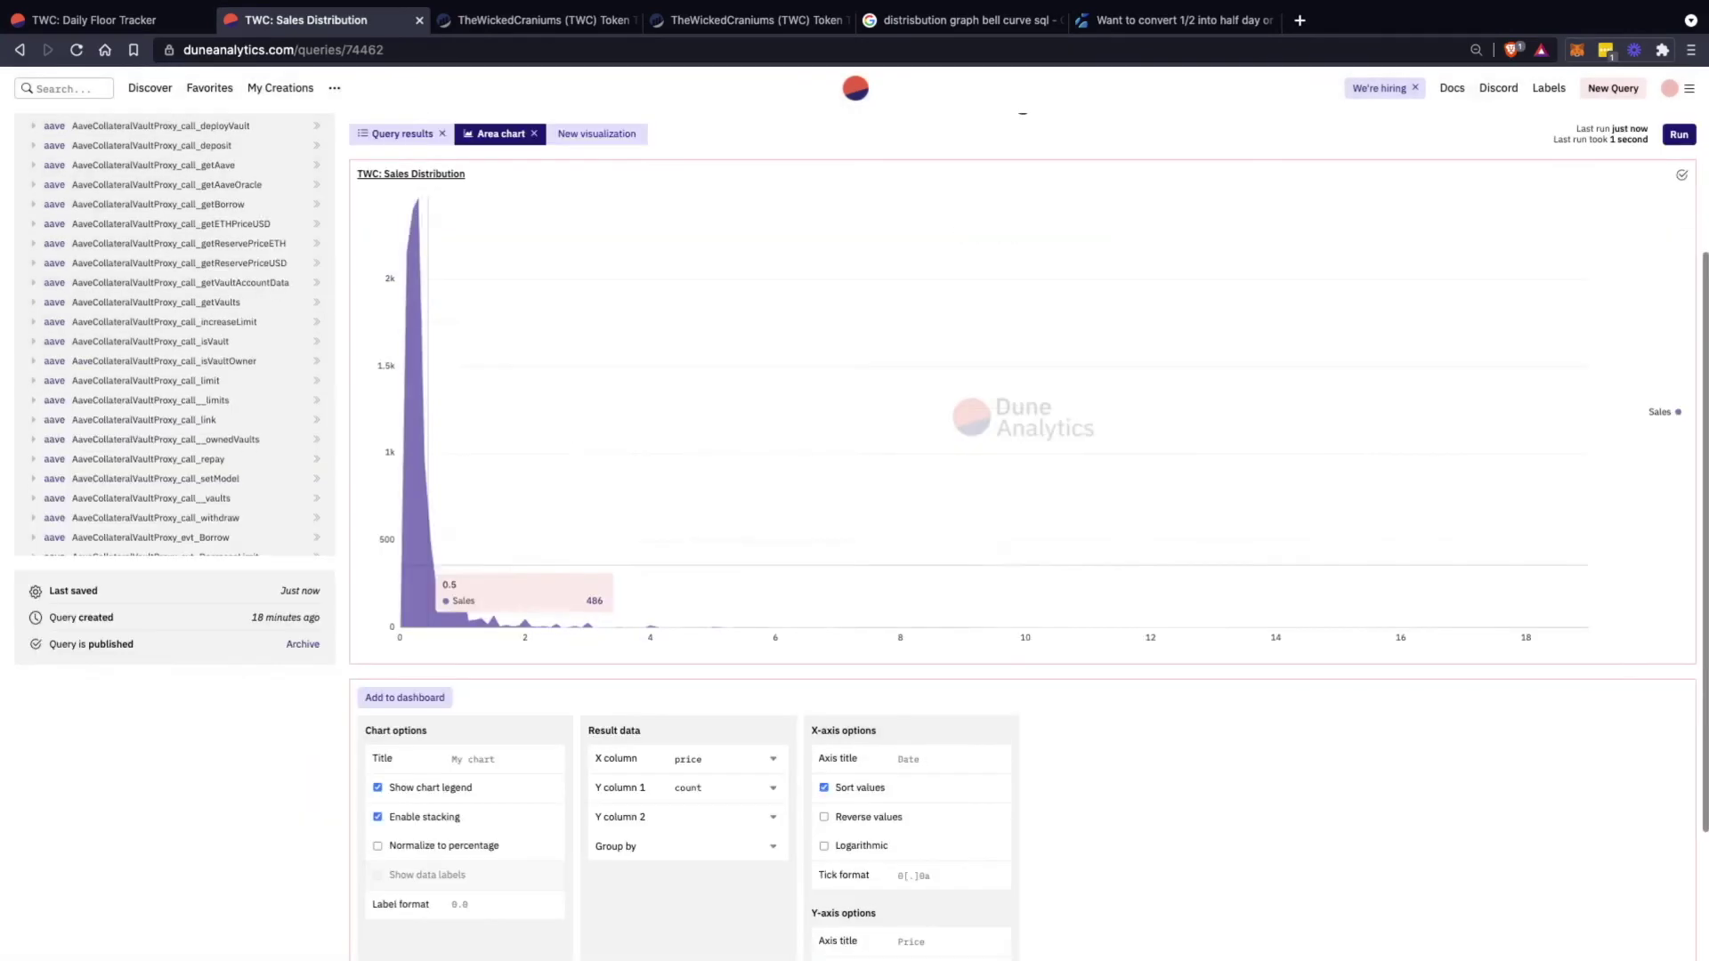
pyautogui.scroll(3, 425, 382)
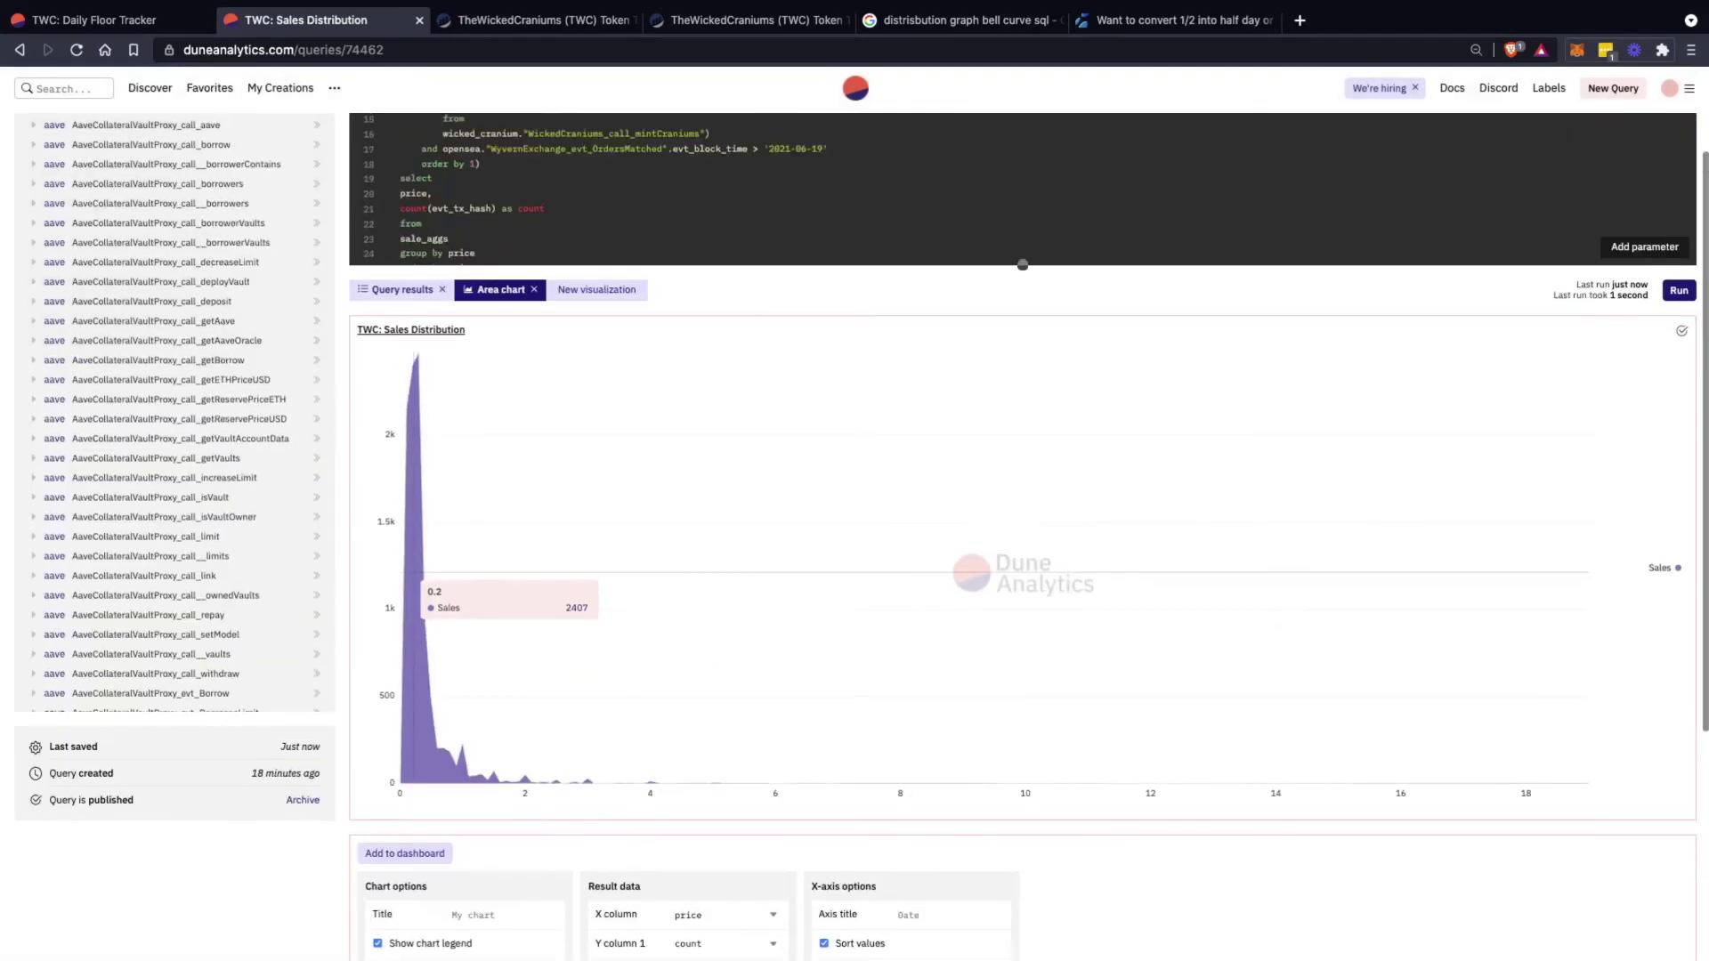
pyautogui.scroll(-1, 419, 712)
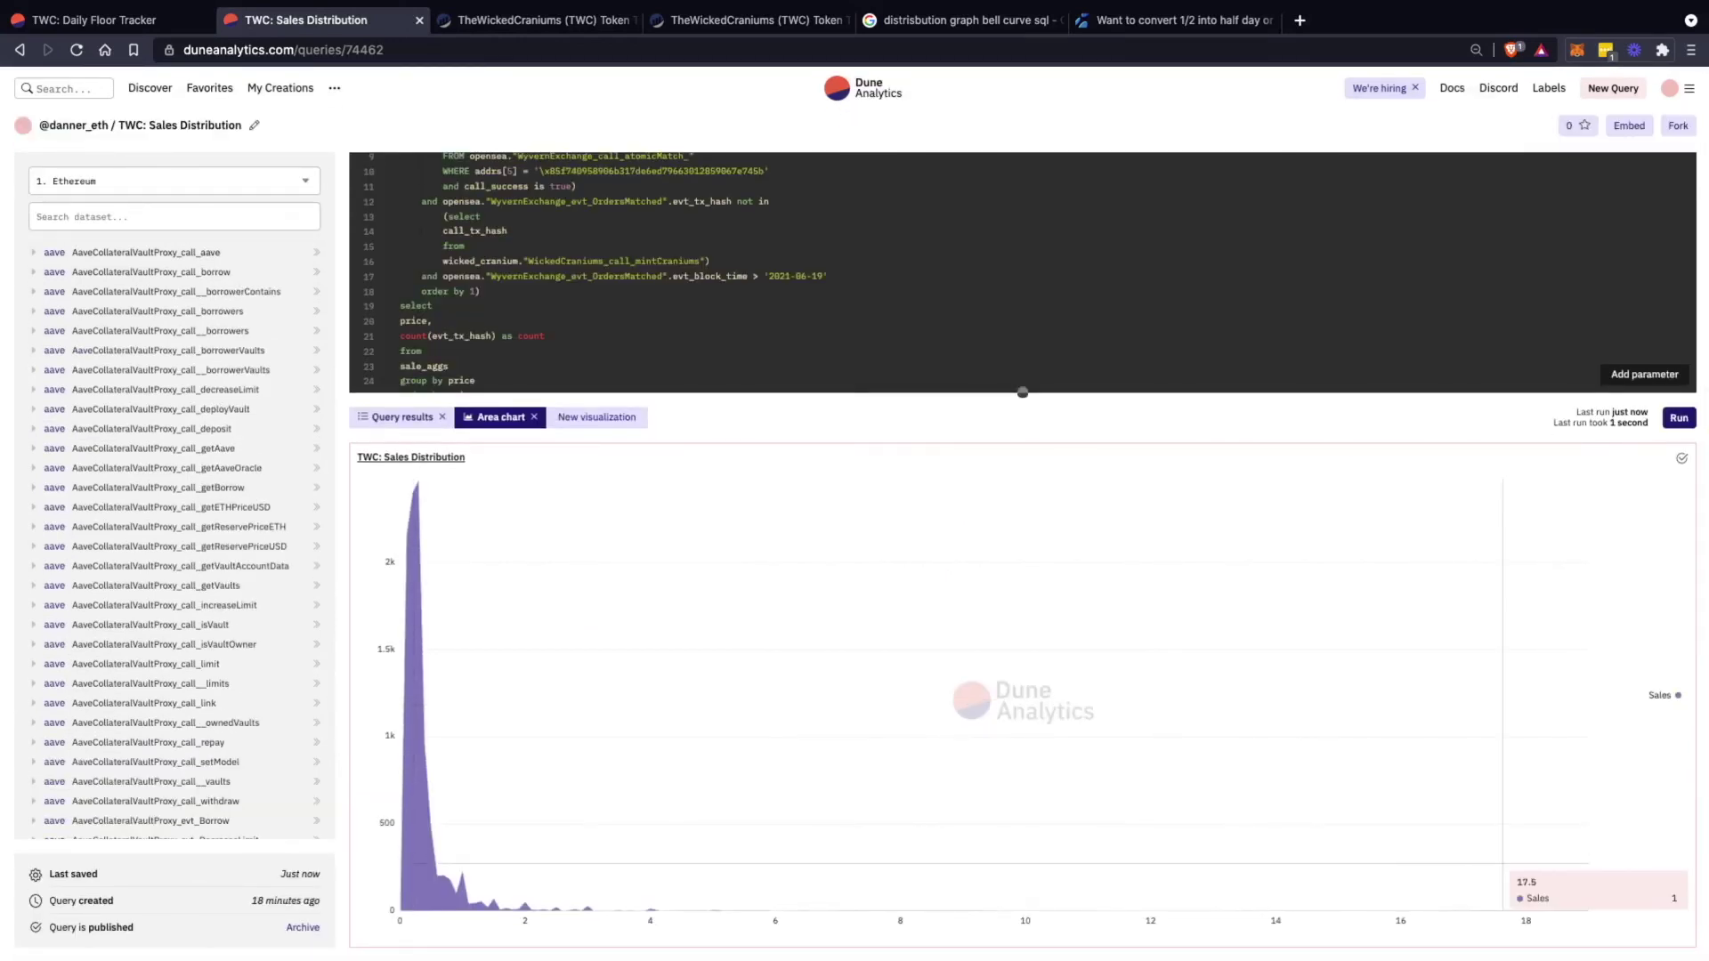
pyautogui.scroll(-3, 952, 801)
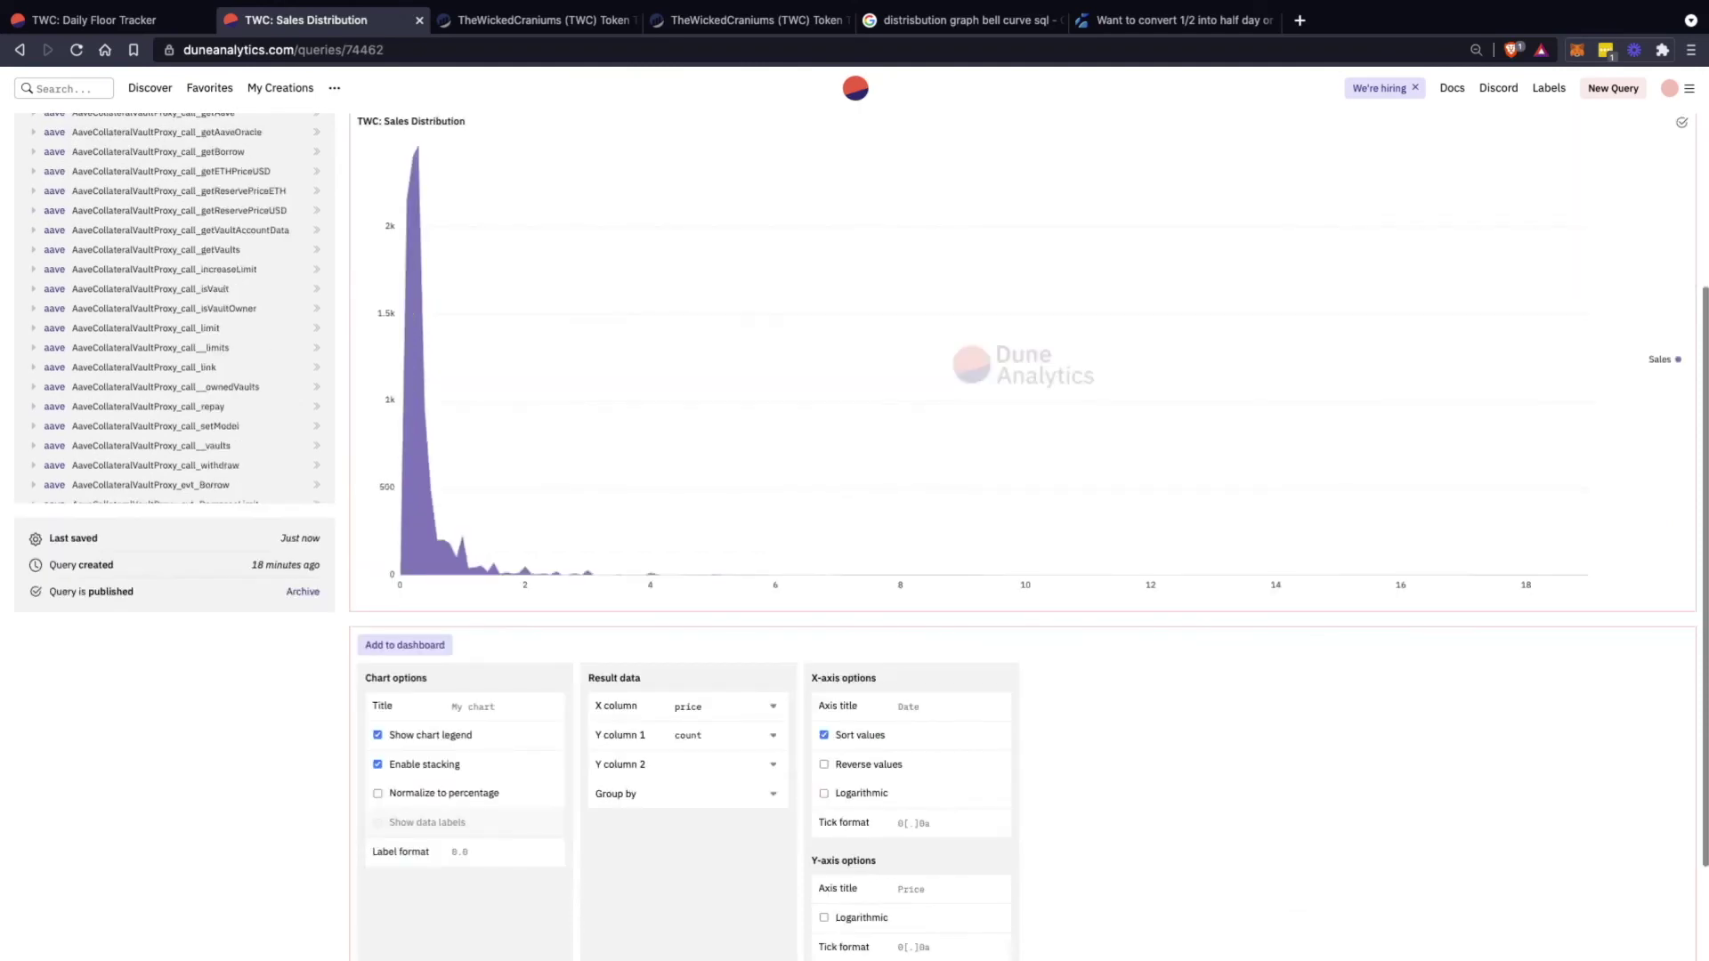
pyautogui.scroll(-1, 1024, 534)
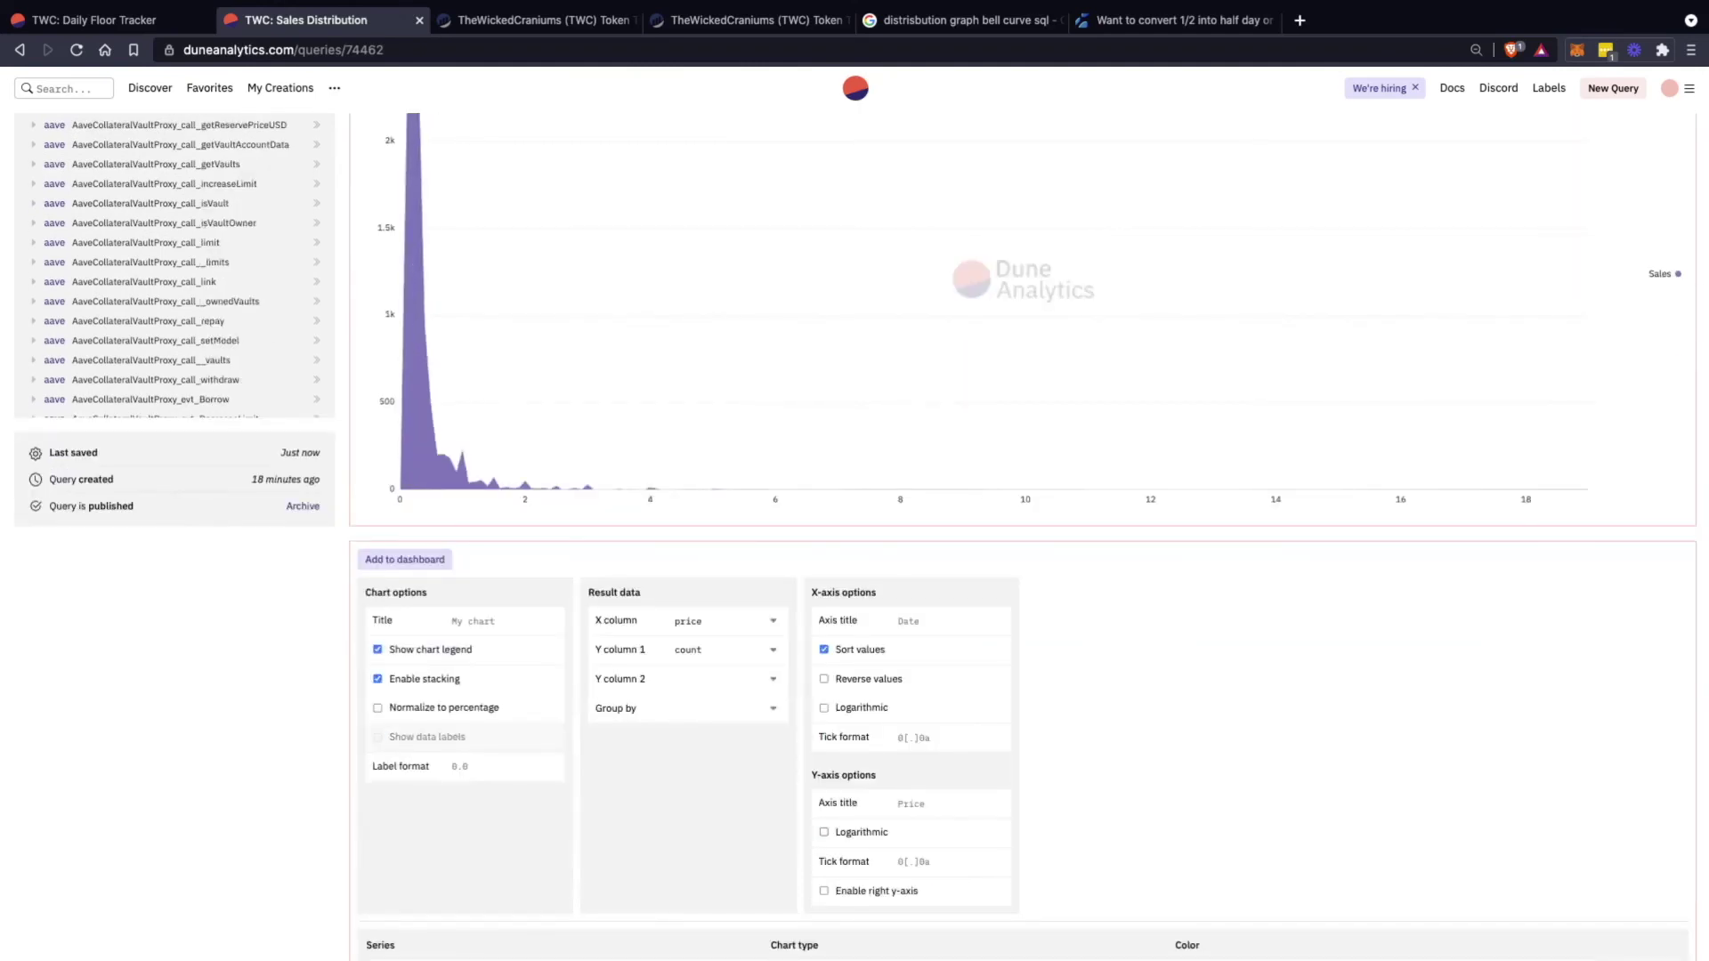
pyautogui.click(824, 832)
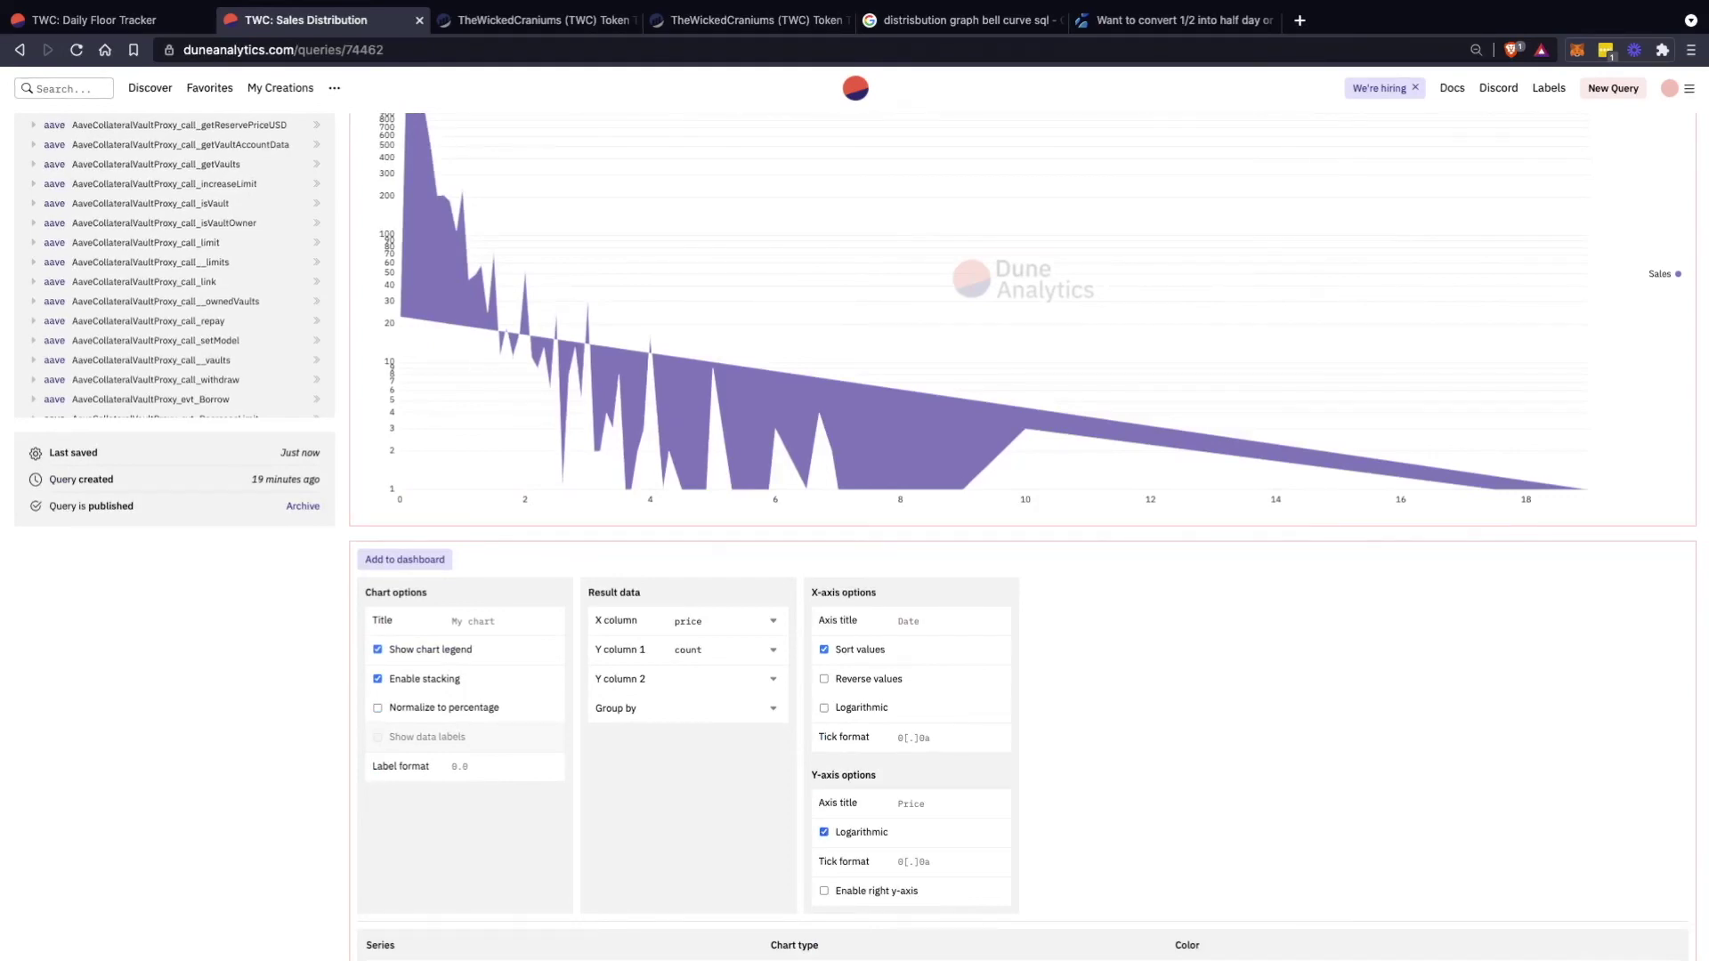
pyautogui.click(824, 832)
pyautogui.scroll(5, 1022, 534)
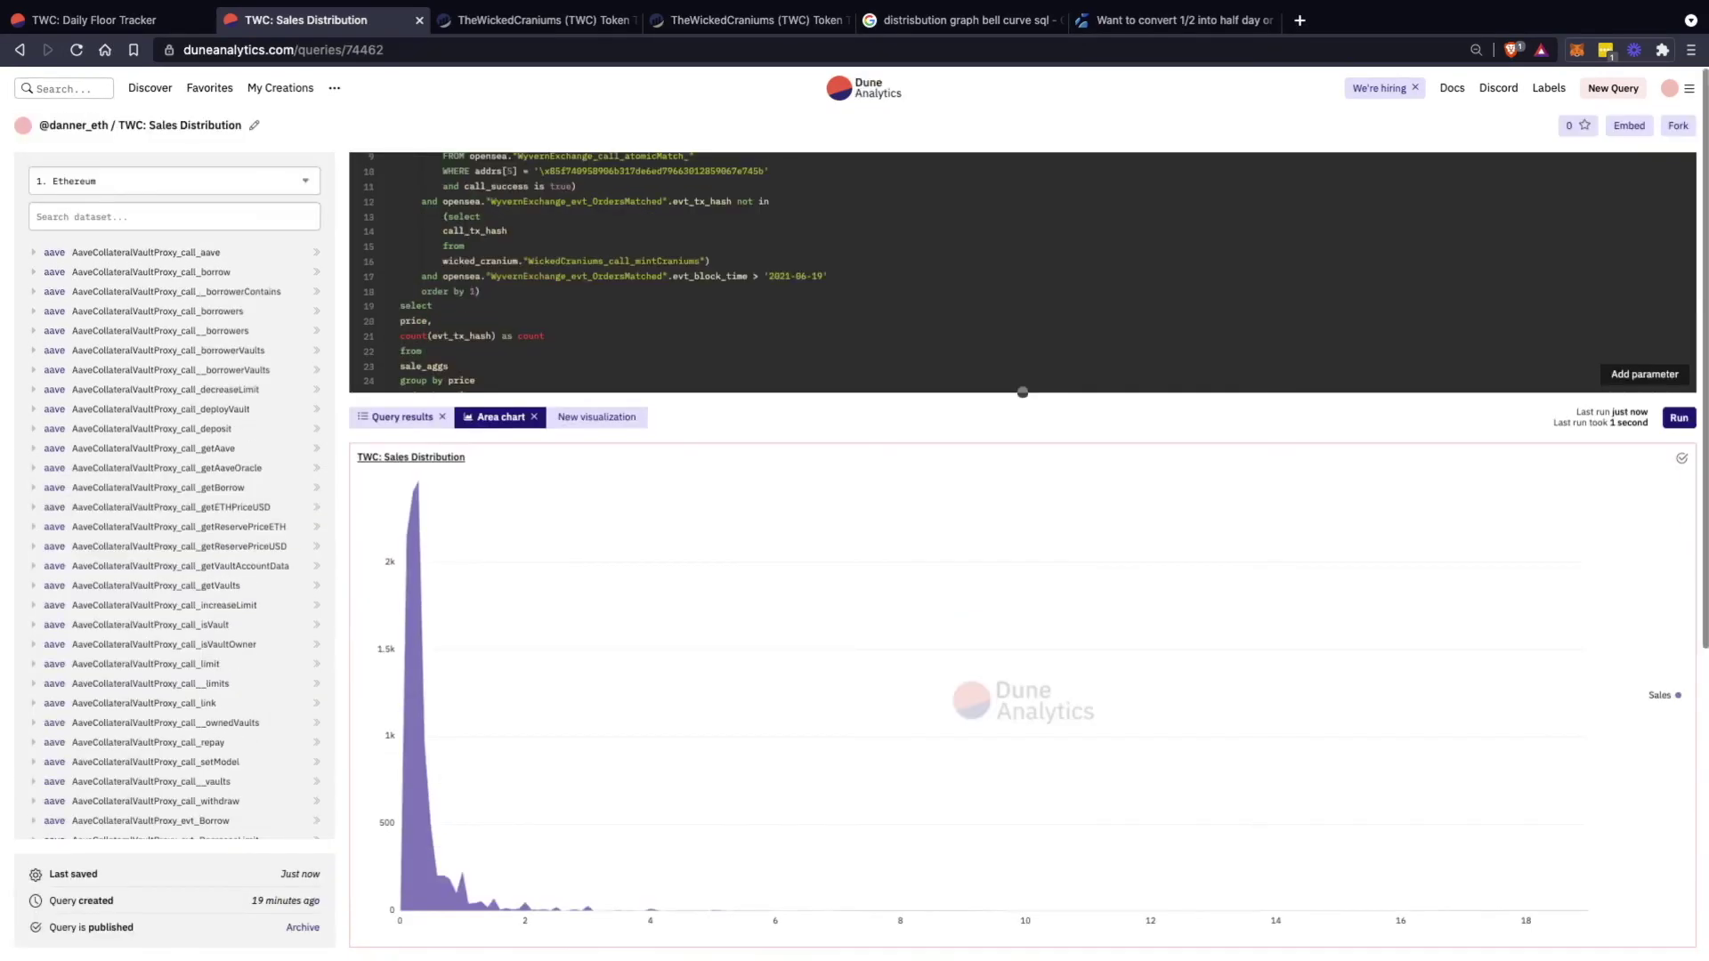
# Switch to the TWC: Daily Floor Tracker query and show its bar chart
pyautogui.click(109, 20)
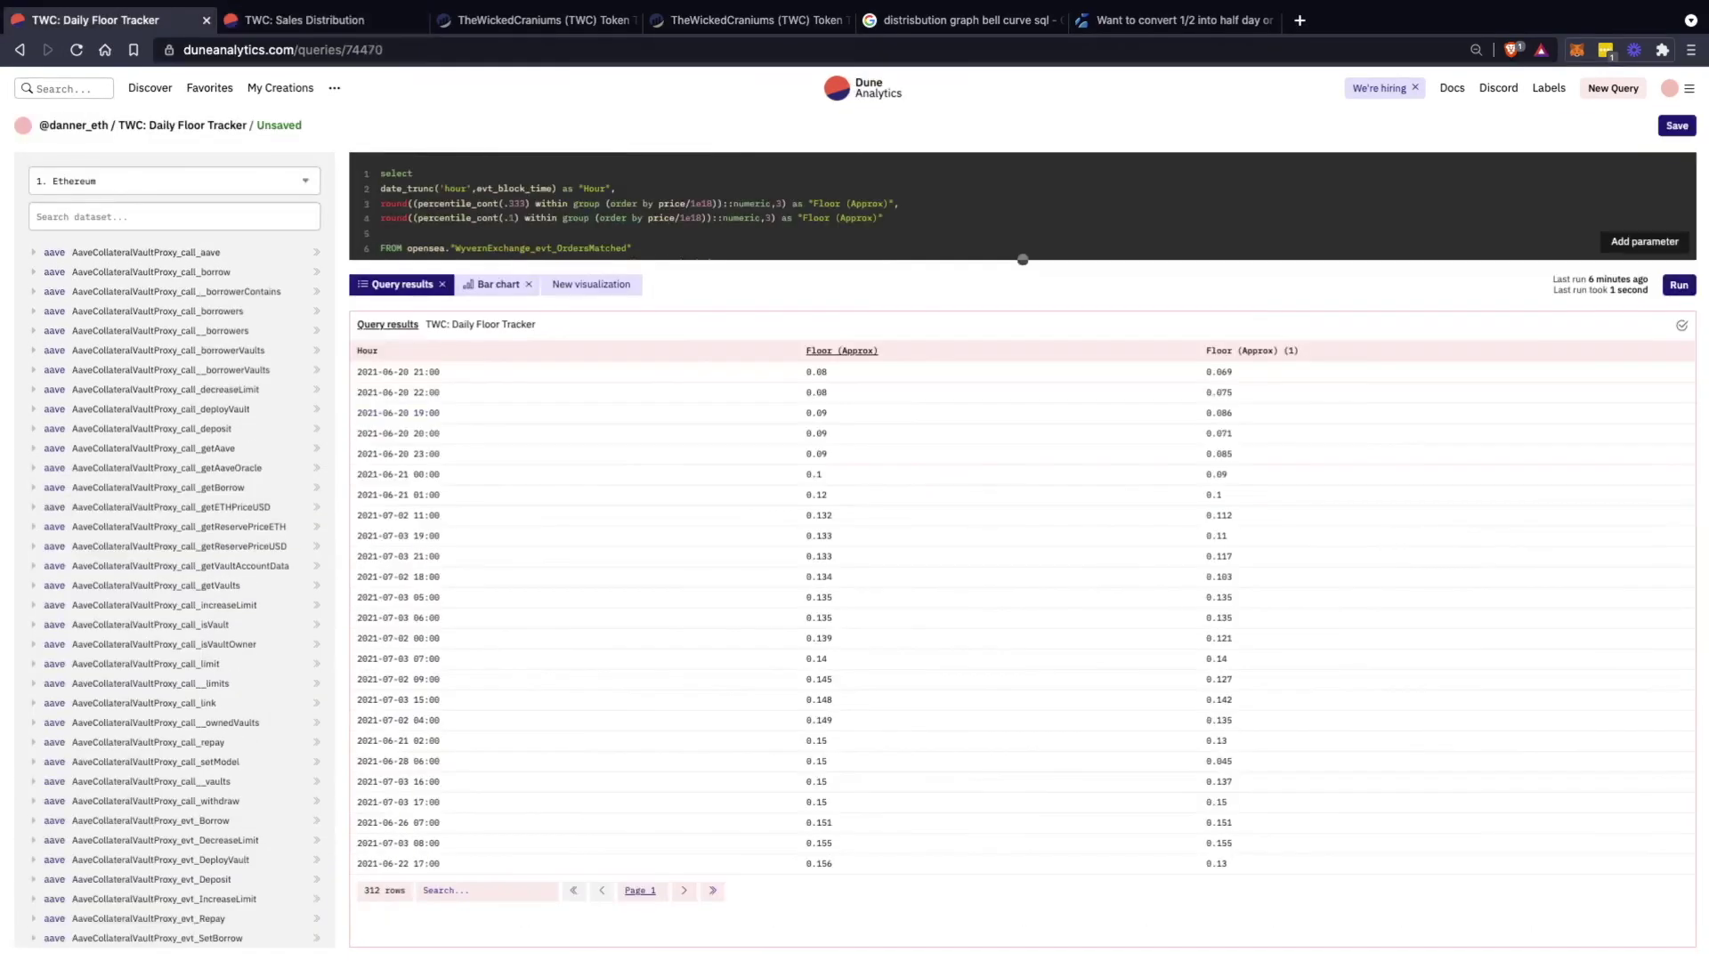
pyautogui.click(492, 284)
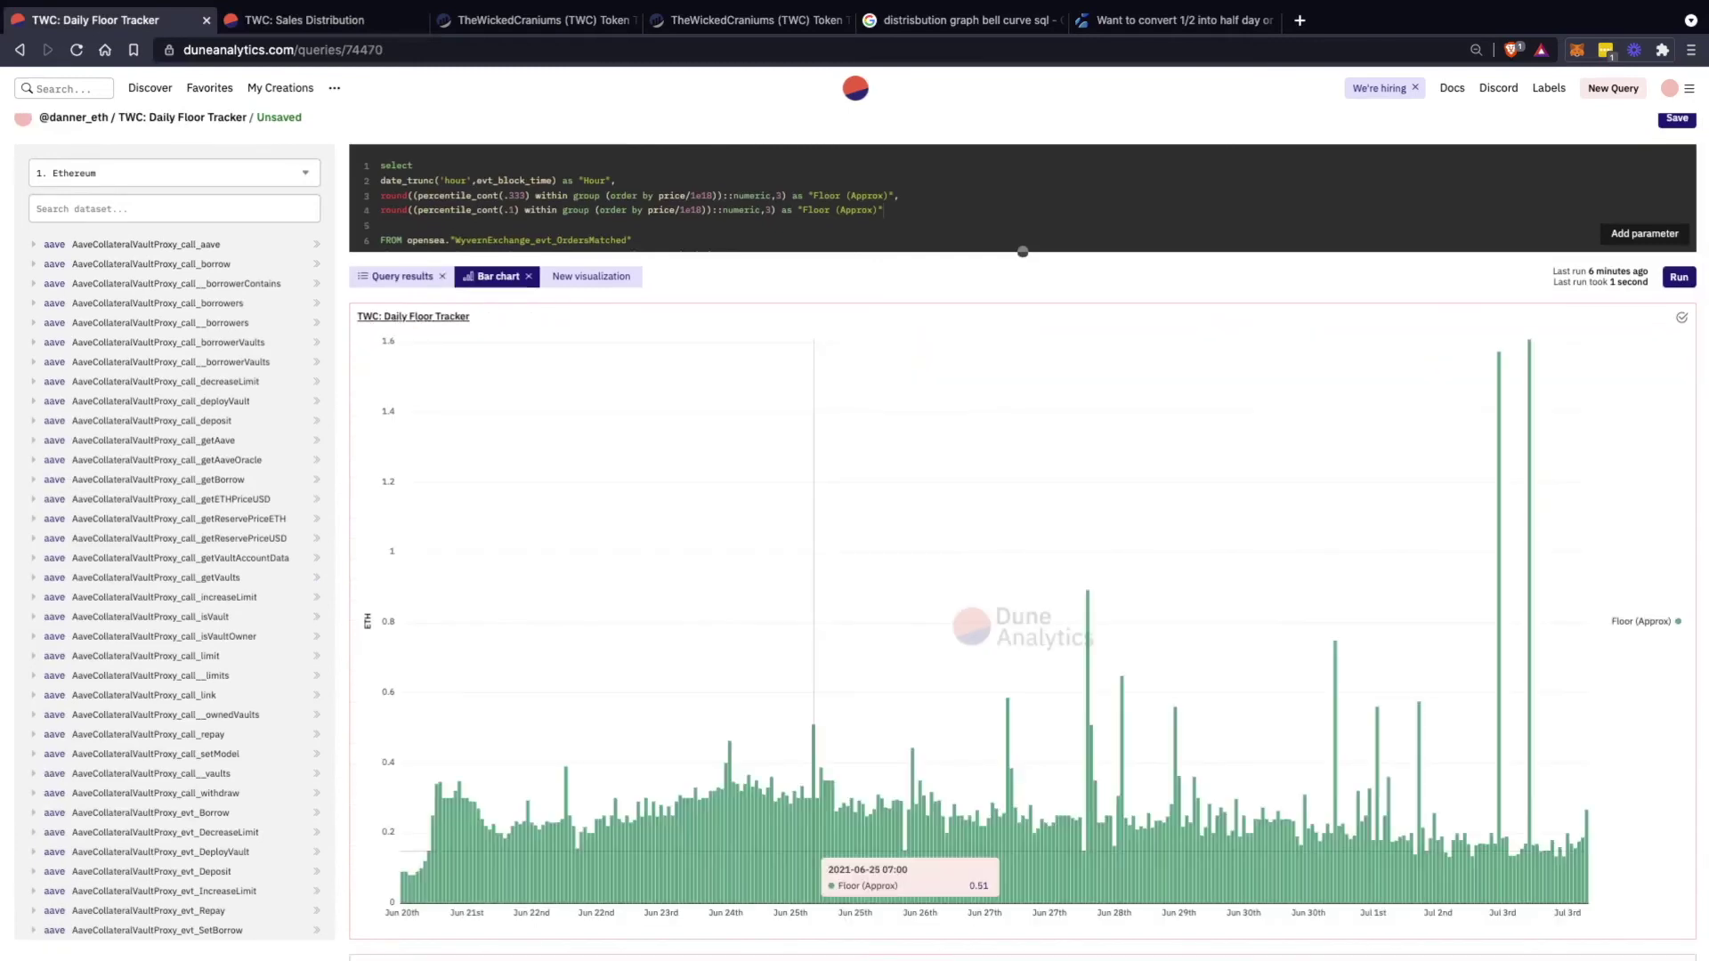
pyautogui.scroll(1, 814, 851)
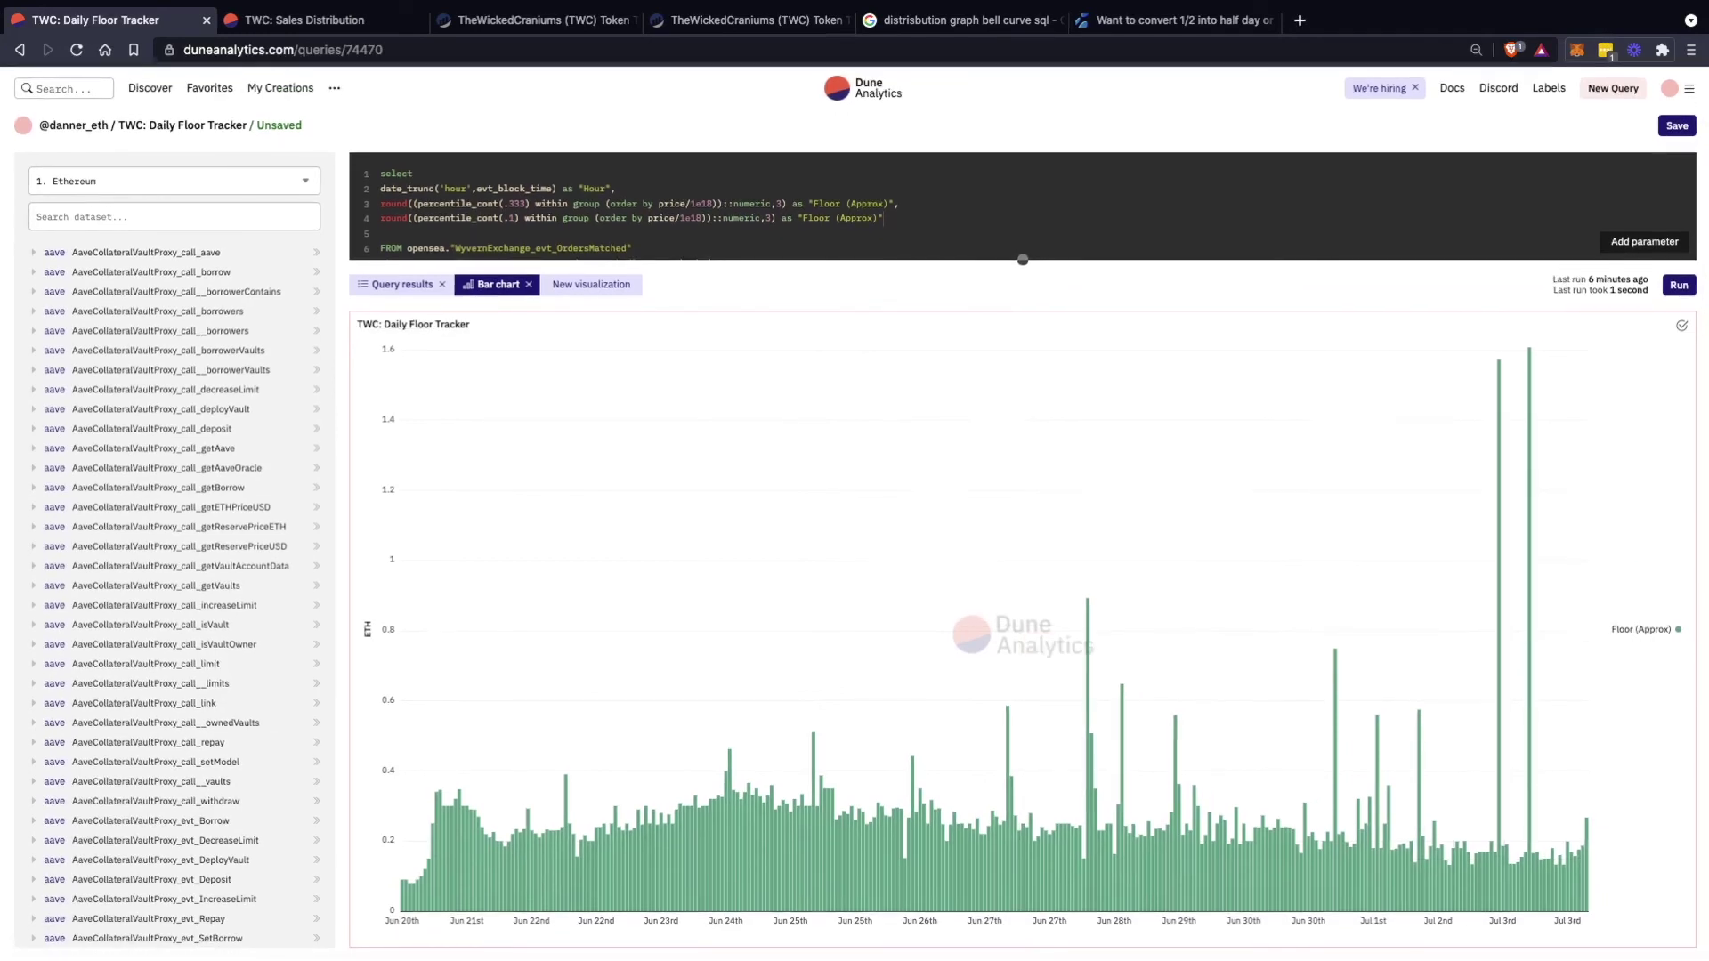
# Set the first floor column's percentile to .1, comment out the second floor column, and rerun the query
pyautogui.doubleClick(518, 204)
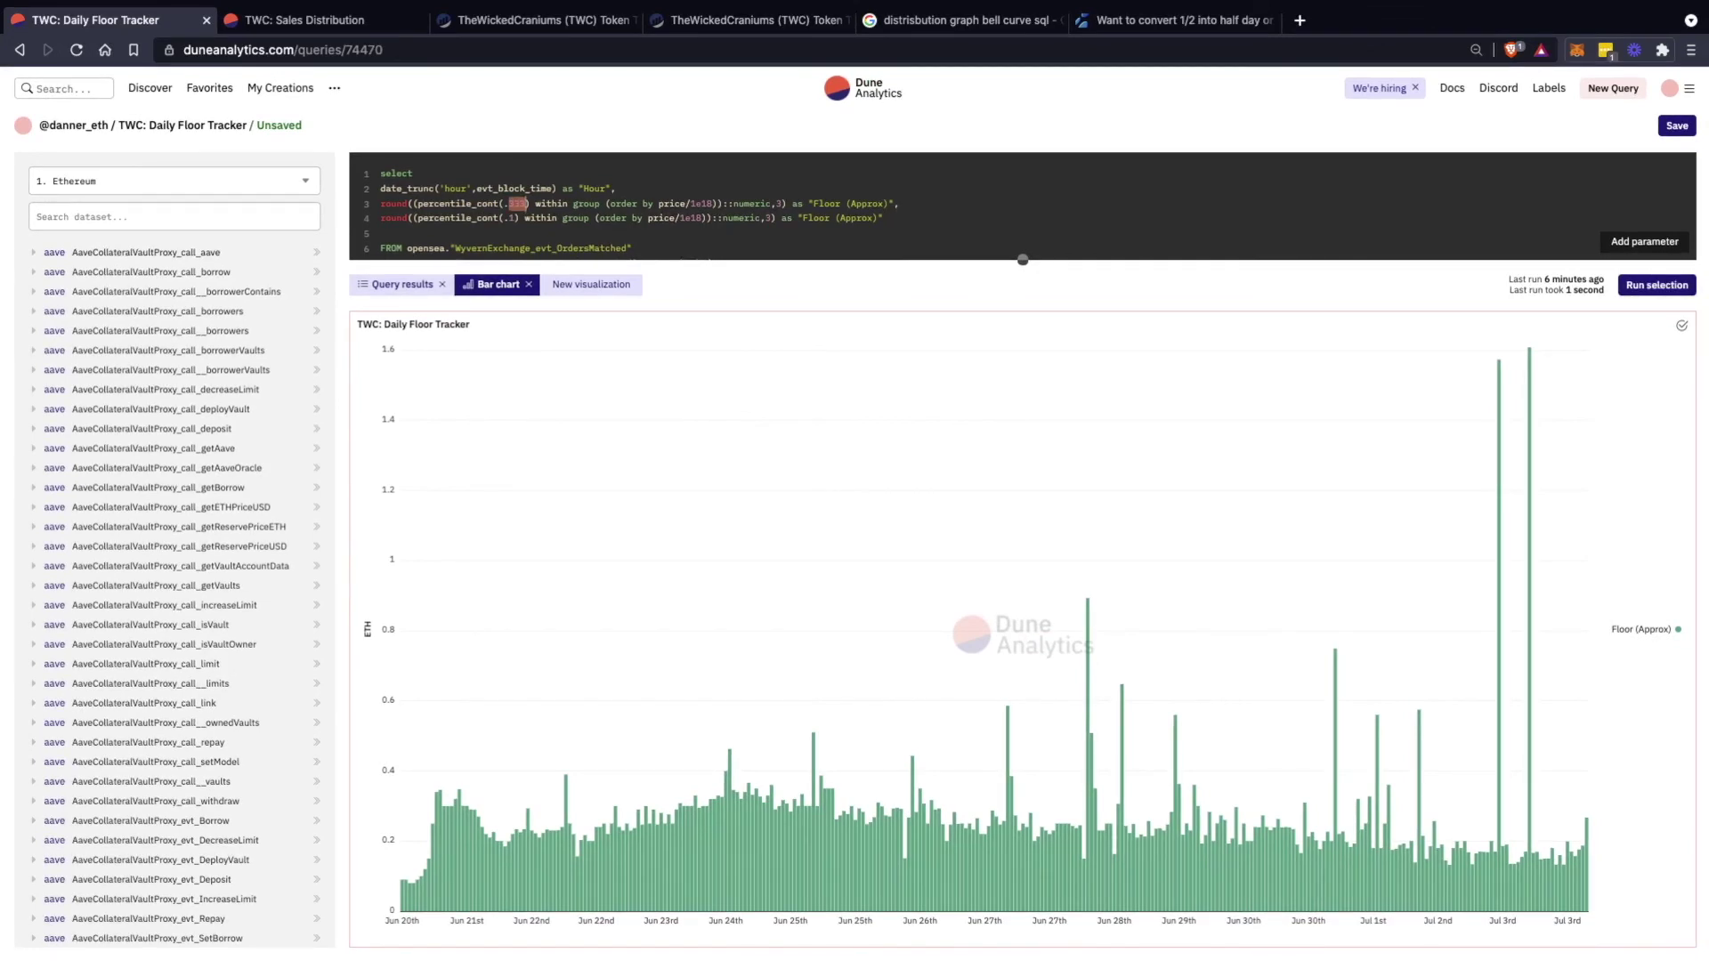
pyautogui.write('1')
pyautogui.press('super+slash')
pyautogui.press('Up')
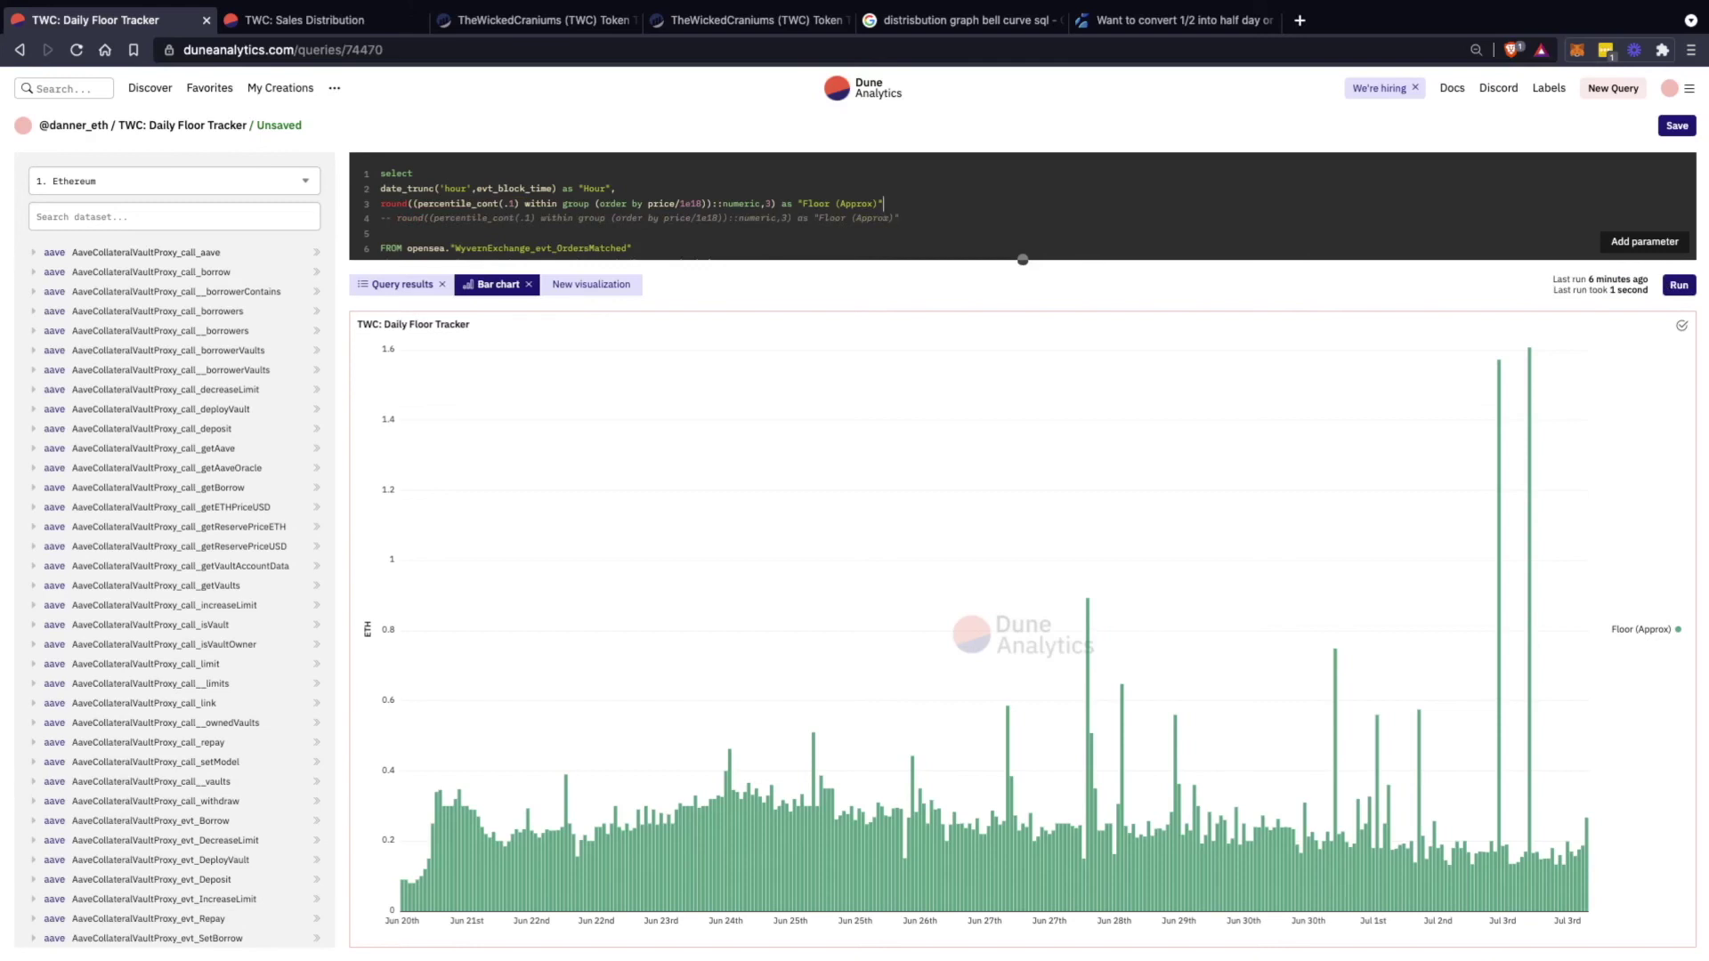
pyautogui.press('super+Return')
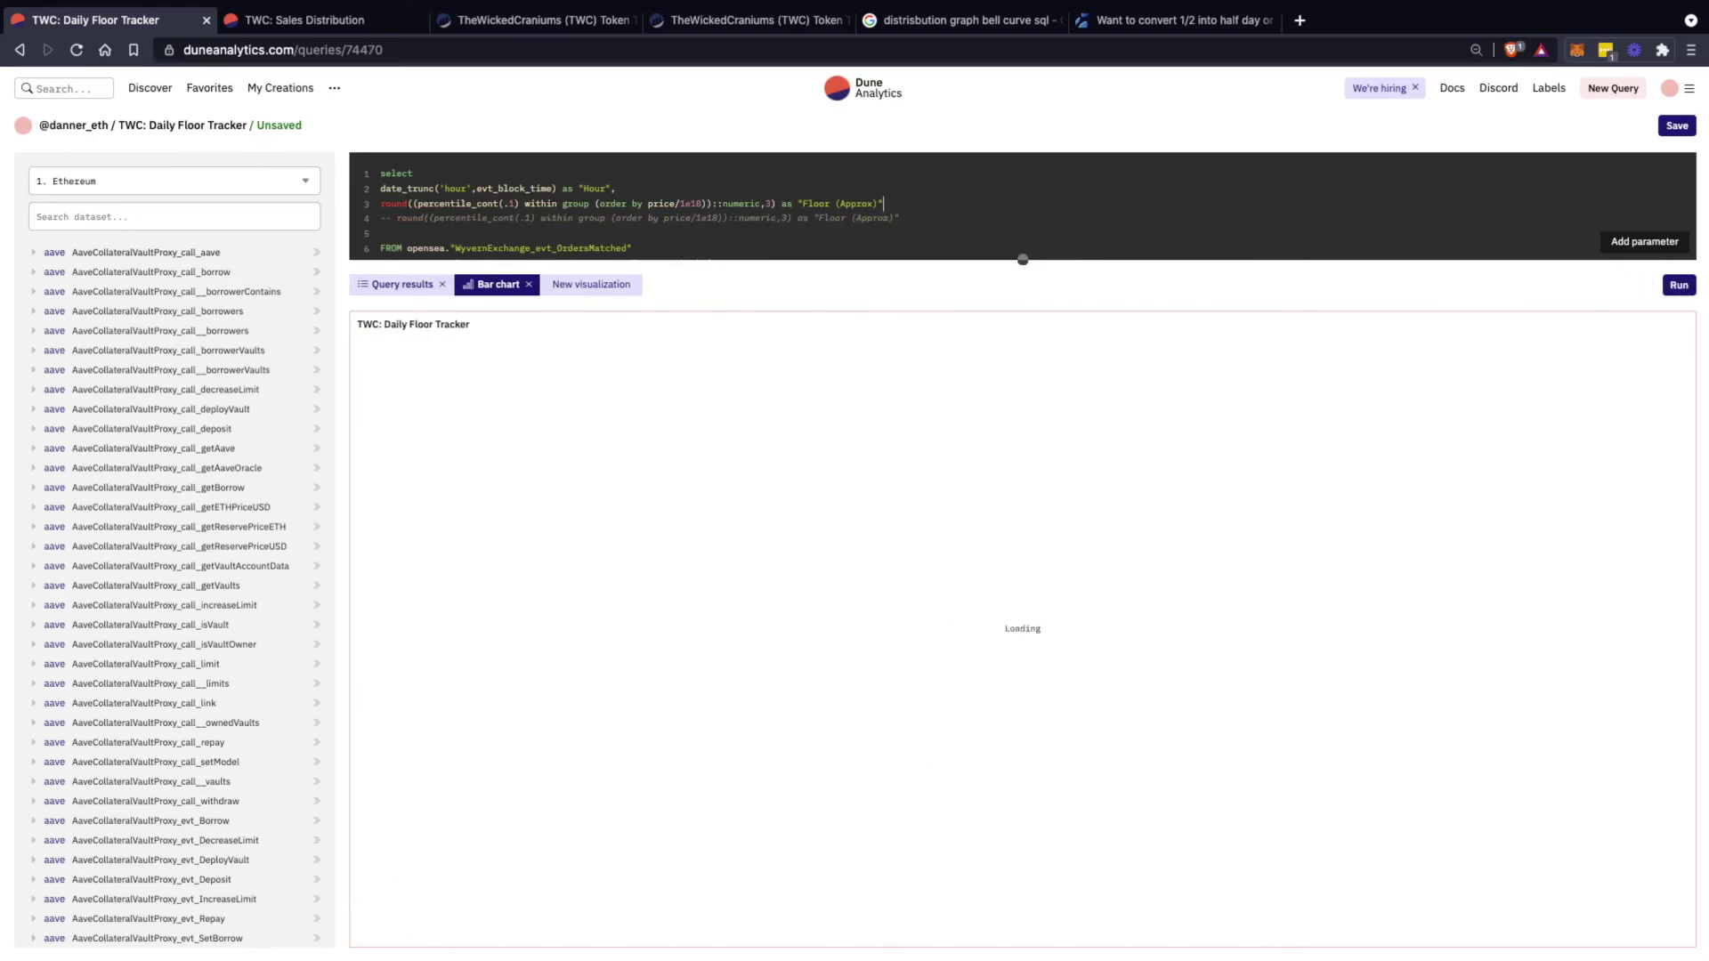
# Lower the floor column's percentile to .05, rerun the query, and check the bar chart
pyautogui.moveTo(1088, 512)
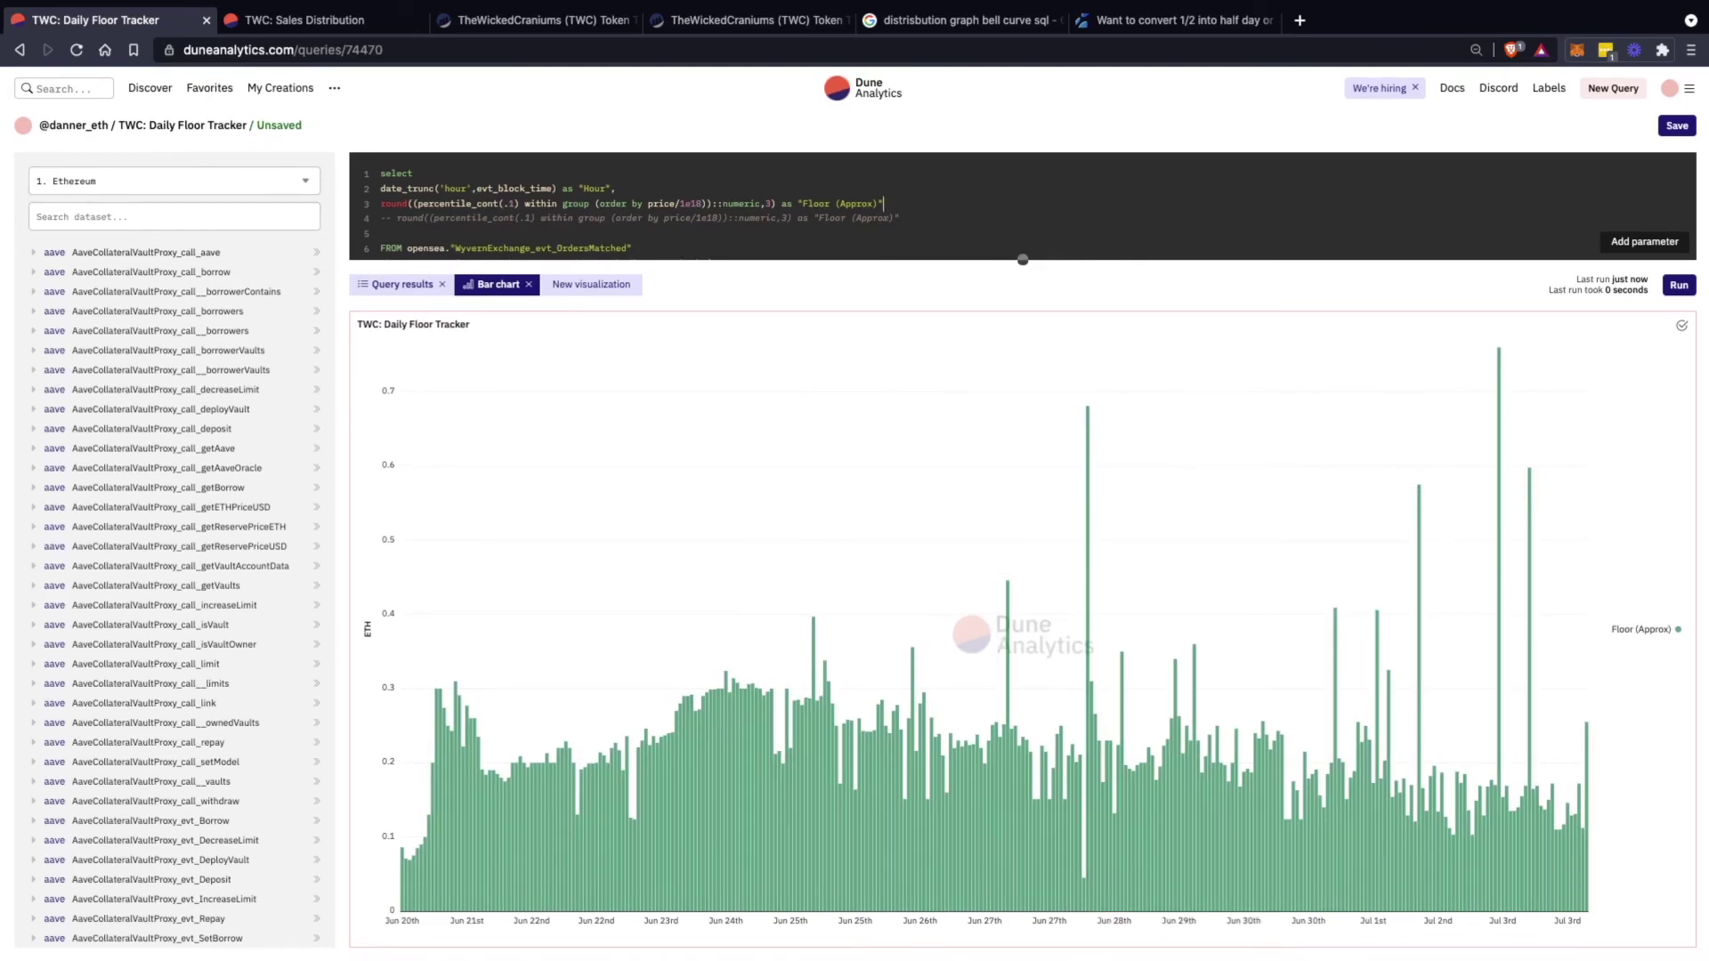
pyautogui.press('BackSpace')
pyautogui.write('05')
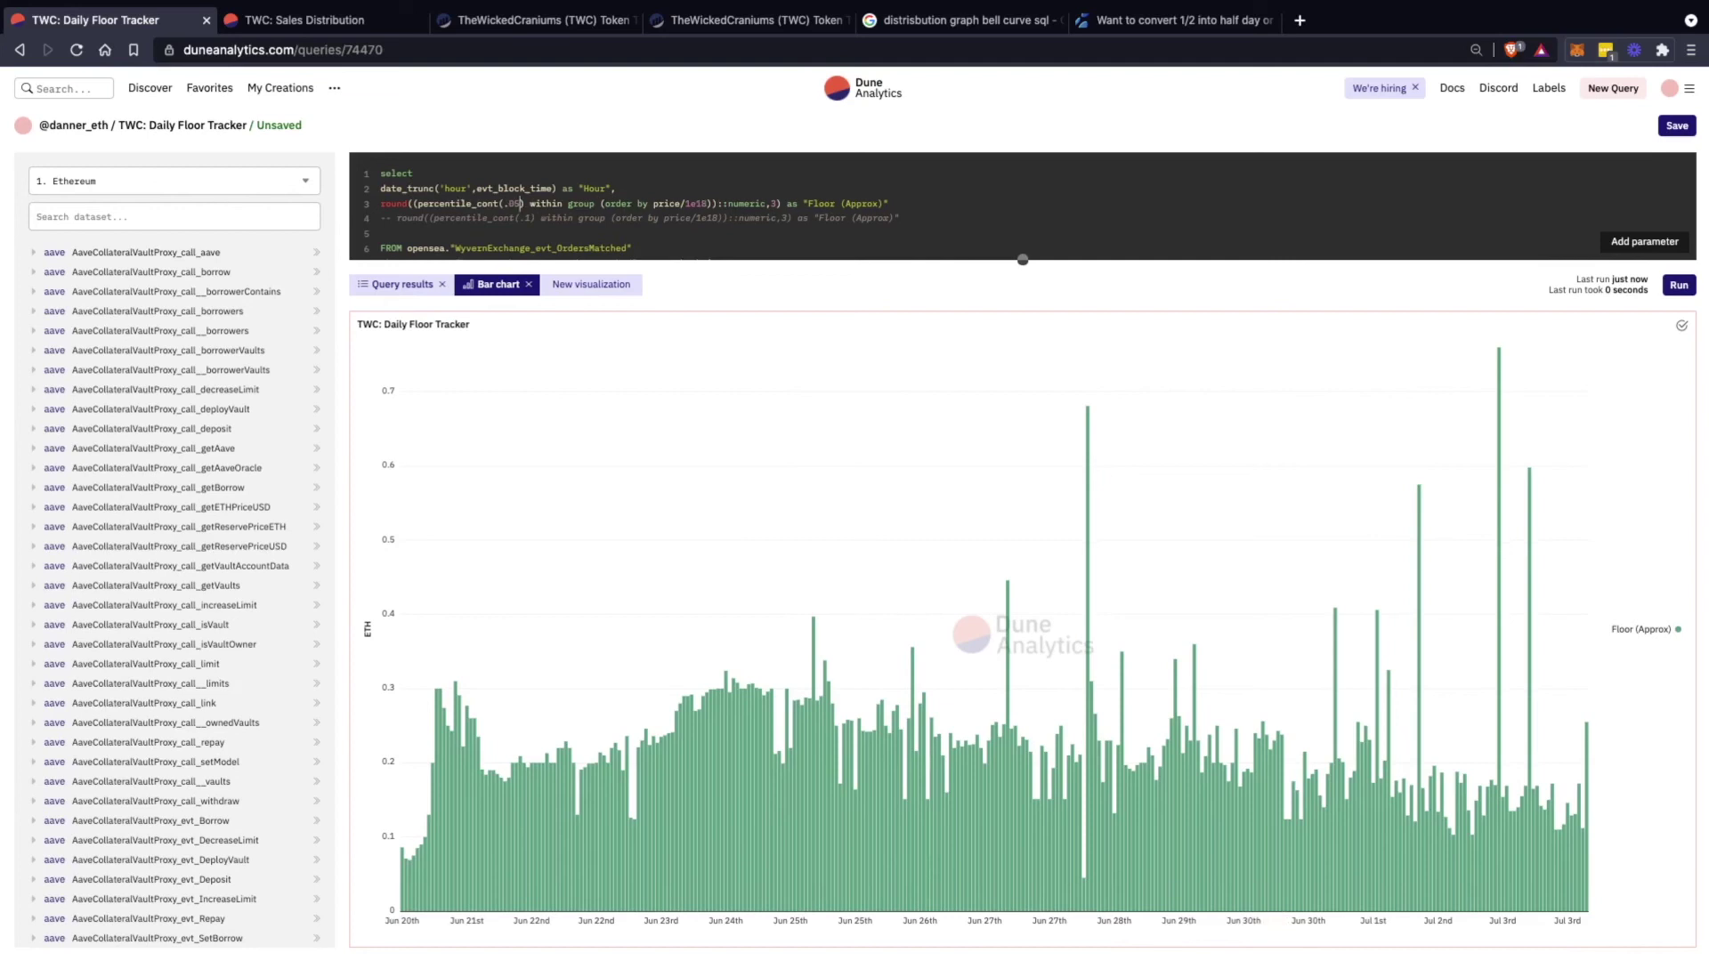
pyautogui.hotkey('ctrl', 'Return')
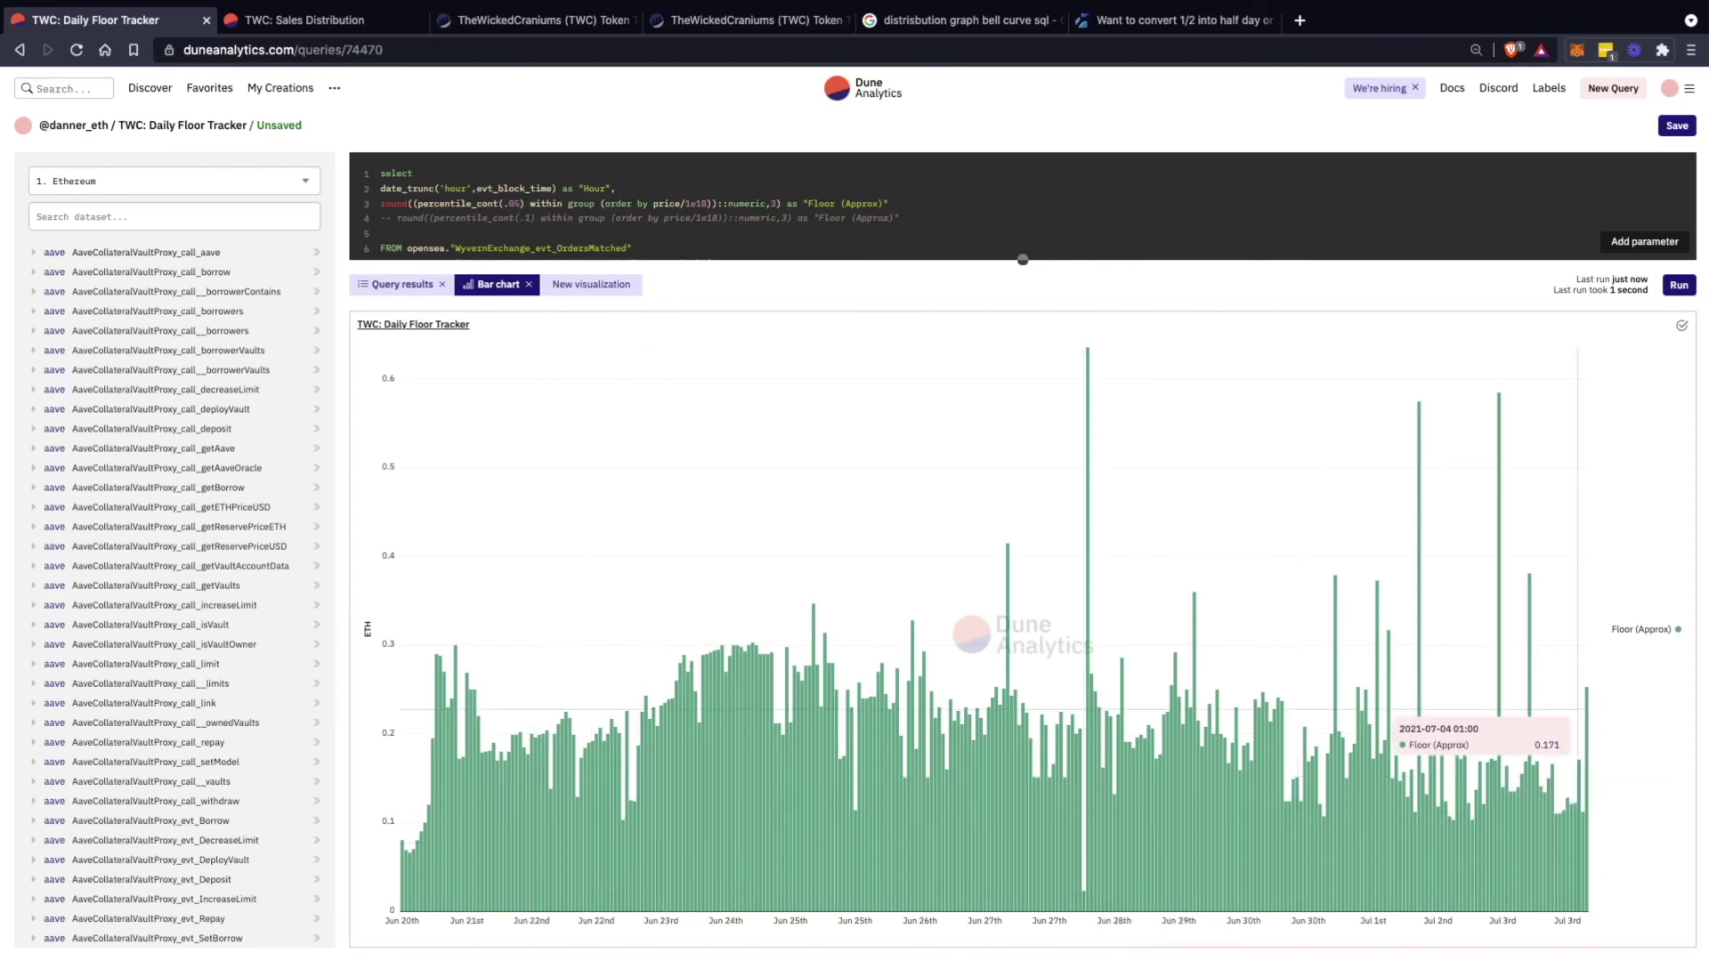
pyautogui.scroll(-3, 932, 543)
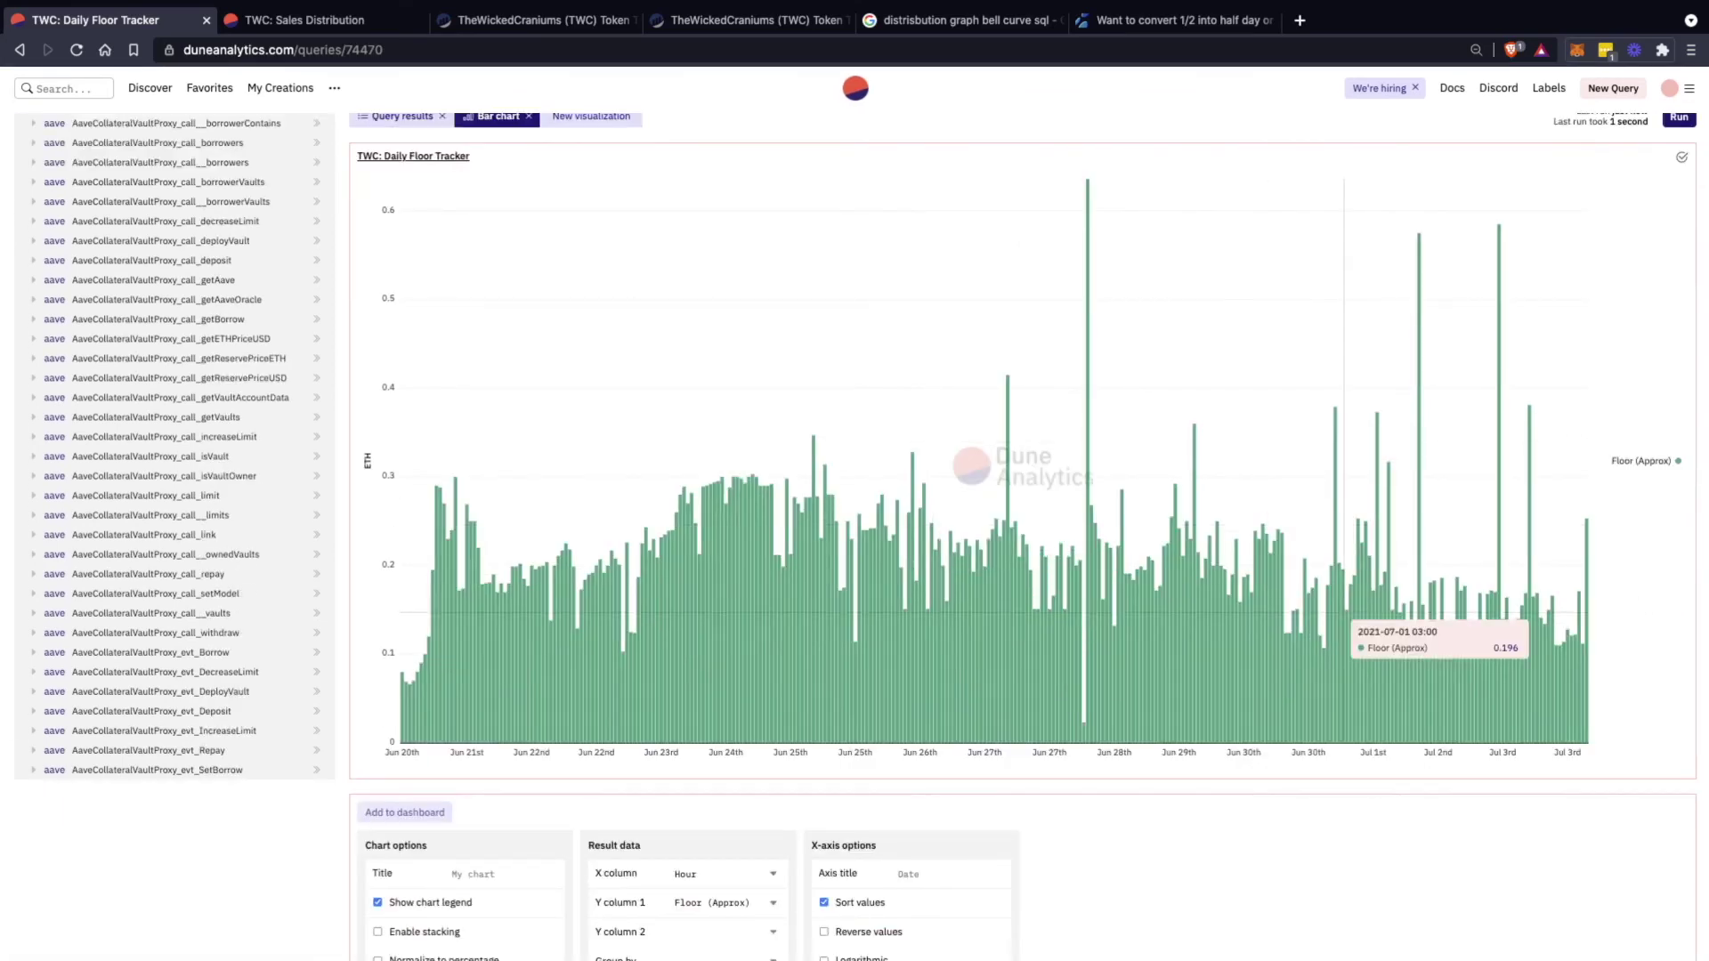
pyautogui.scroll(3, 1344, 623)
pyautogui.scroll(1, 413, 324)
# Save the floor query under the name TWC: Houry Floor Tracker
pyautogui.click(1677, 125)
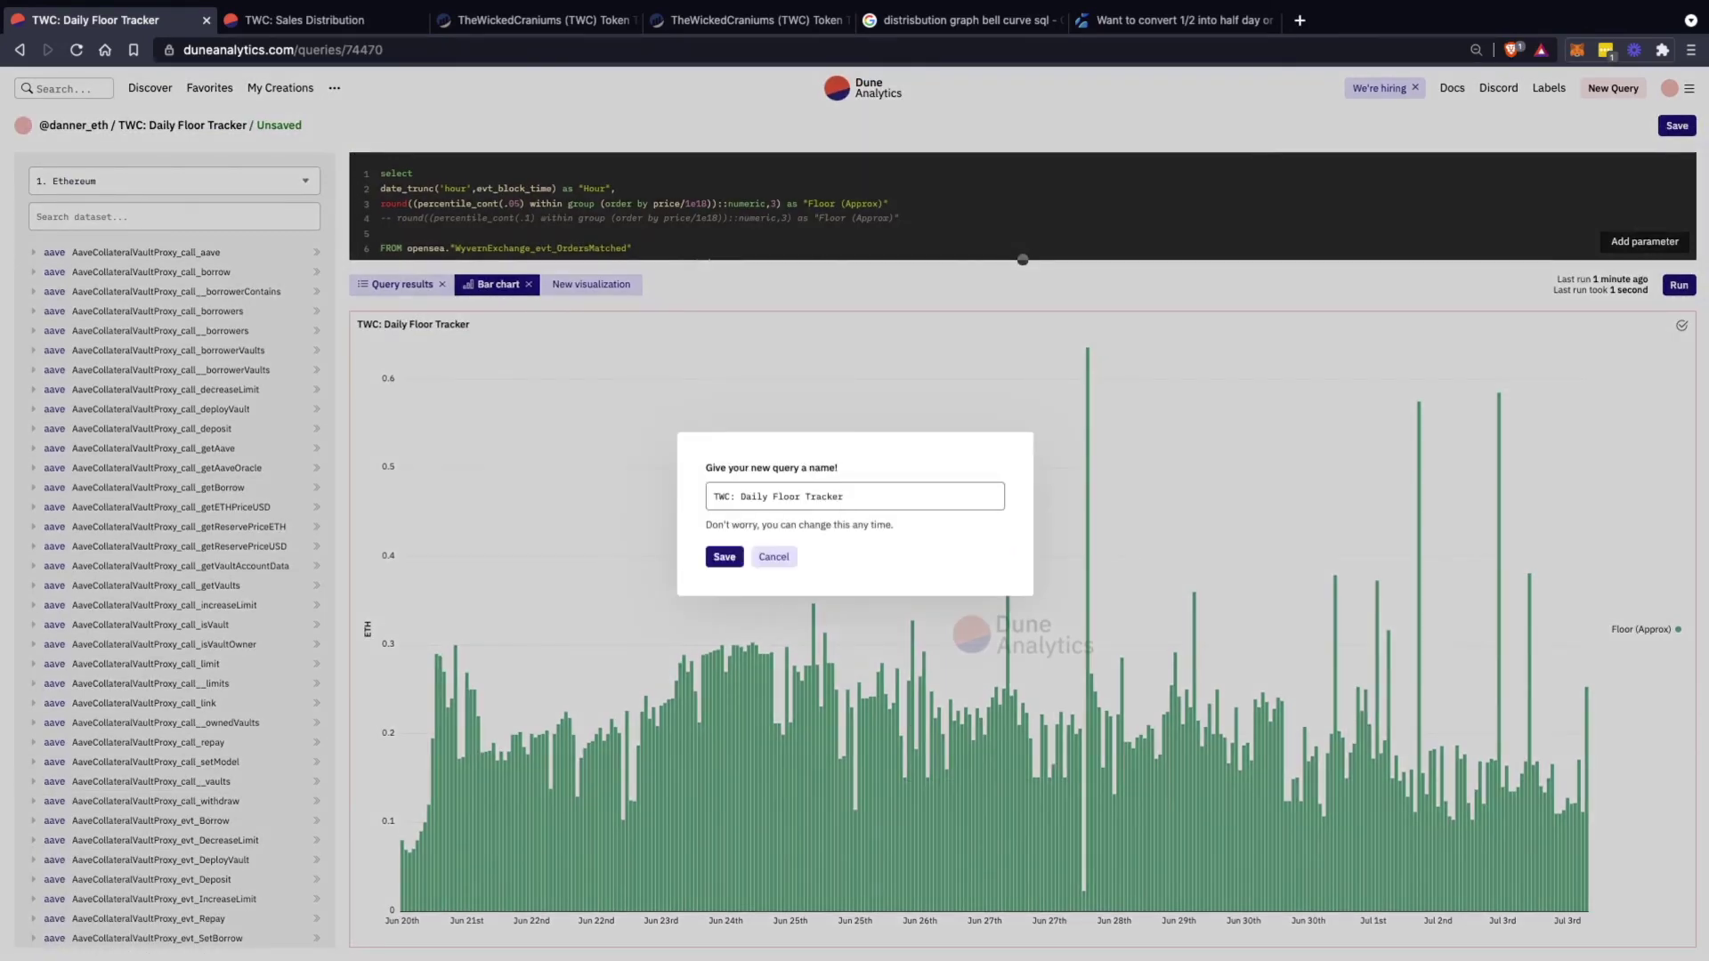
pyautogui.doubleClick(754, 497)
pyautogui.write('Hourl')
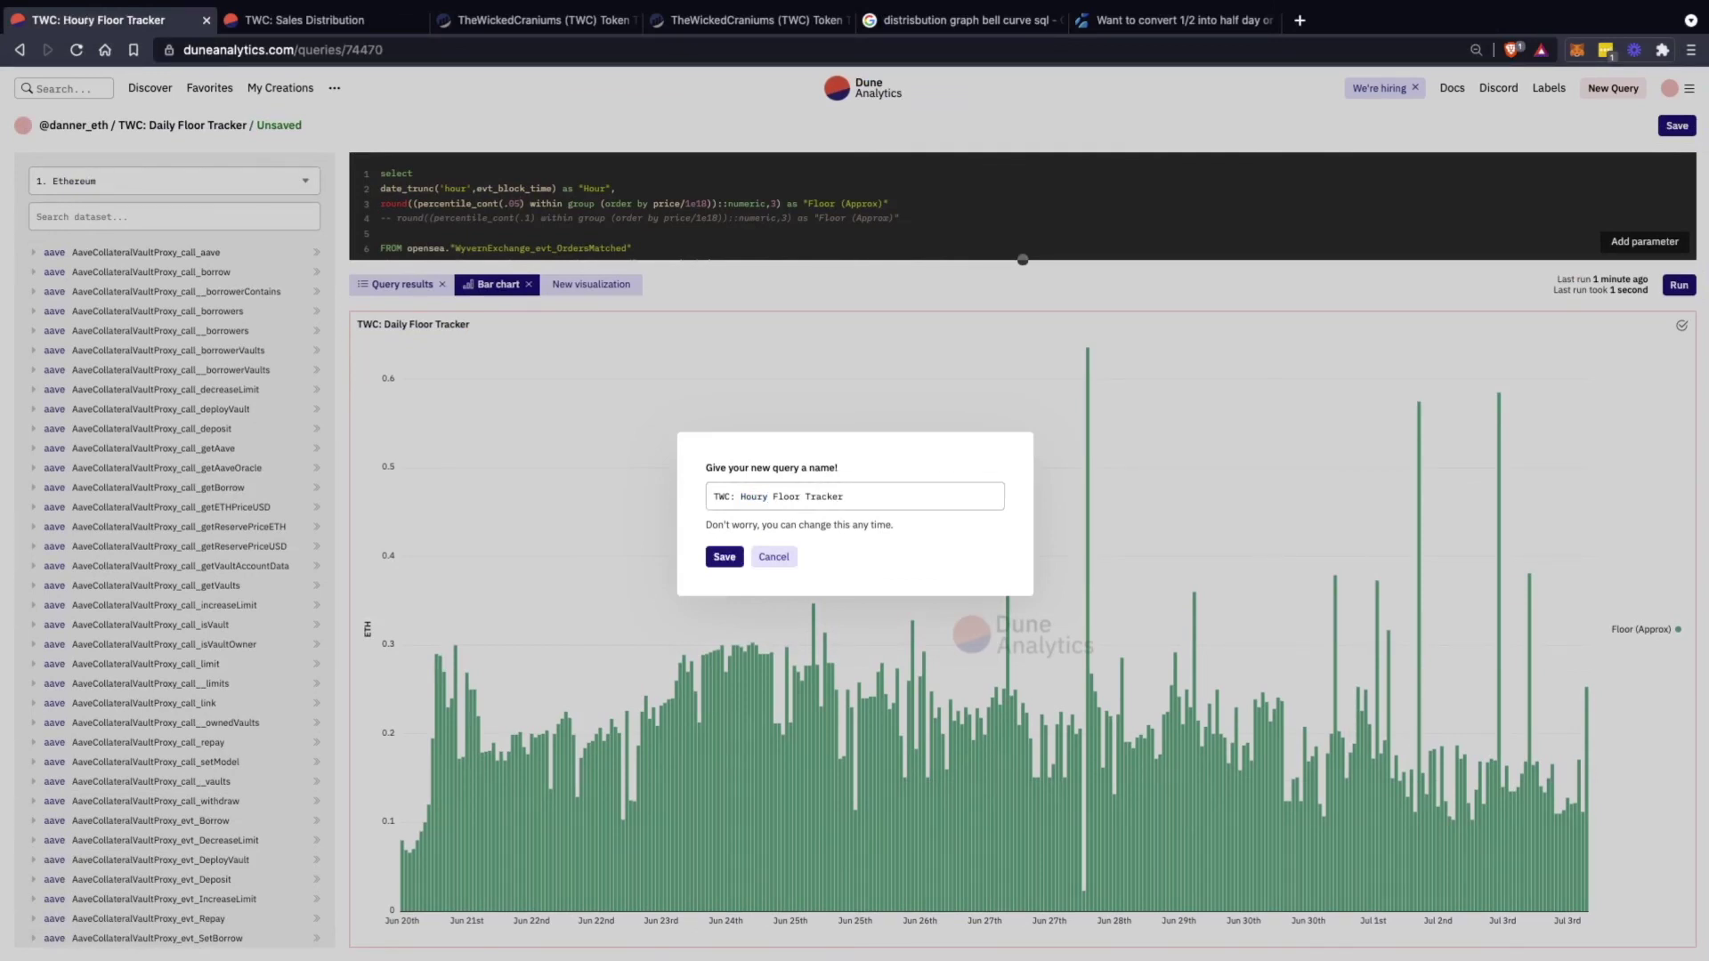
pyautogui.press('Return')
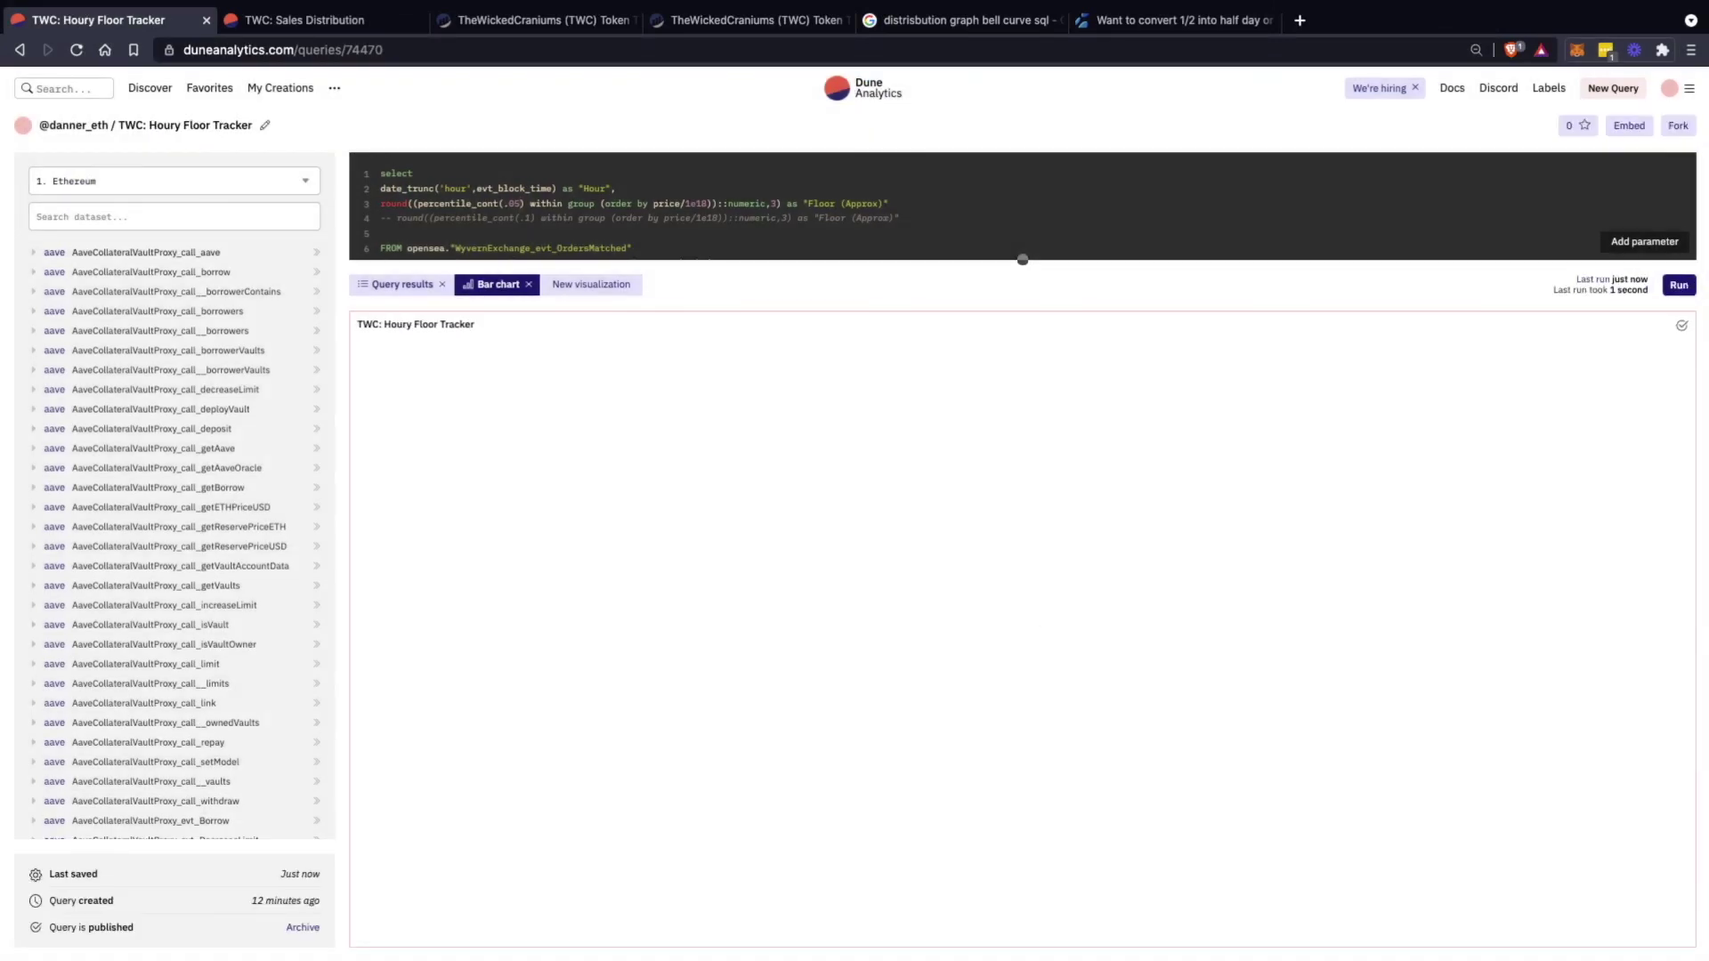
# Correct the saved query's title to TWC: Hourly Floor Tracker, and look over the chart and its options
pyautogui.click(265, 125)
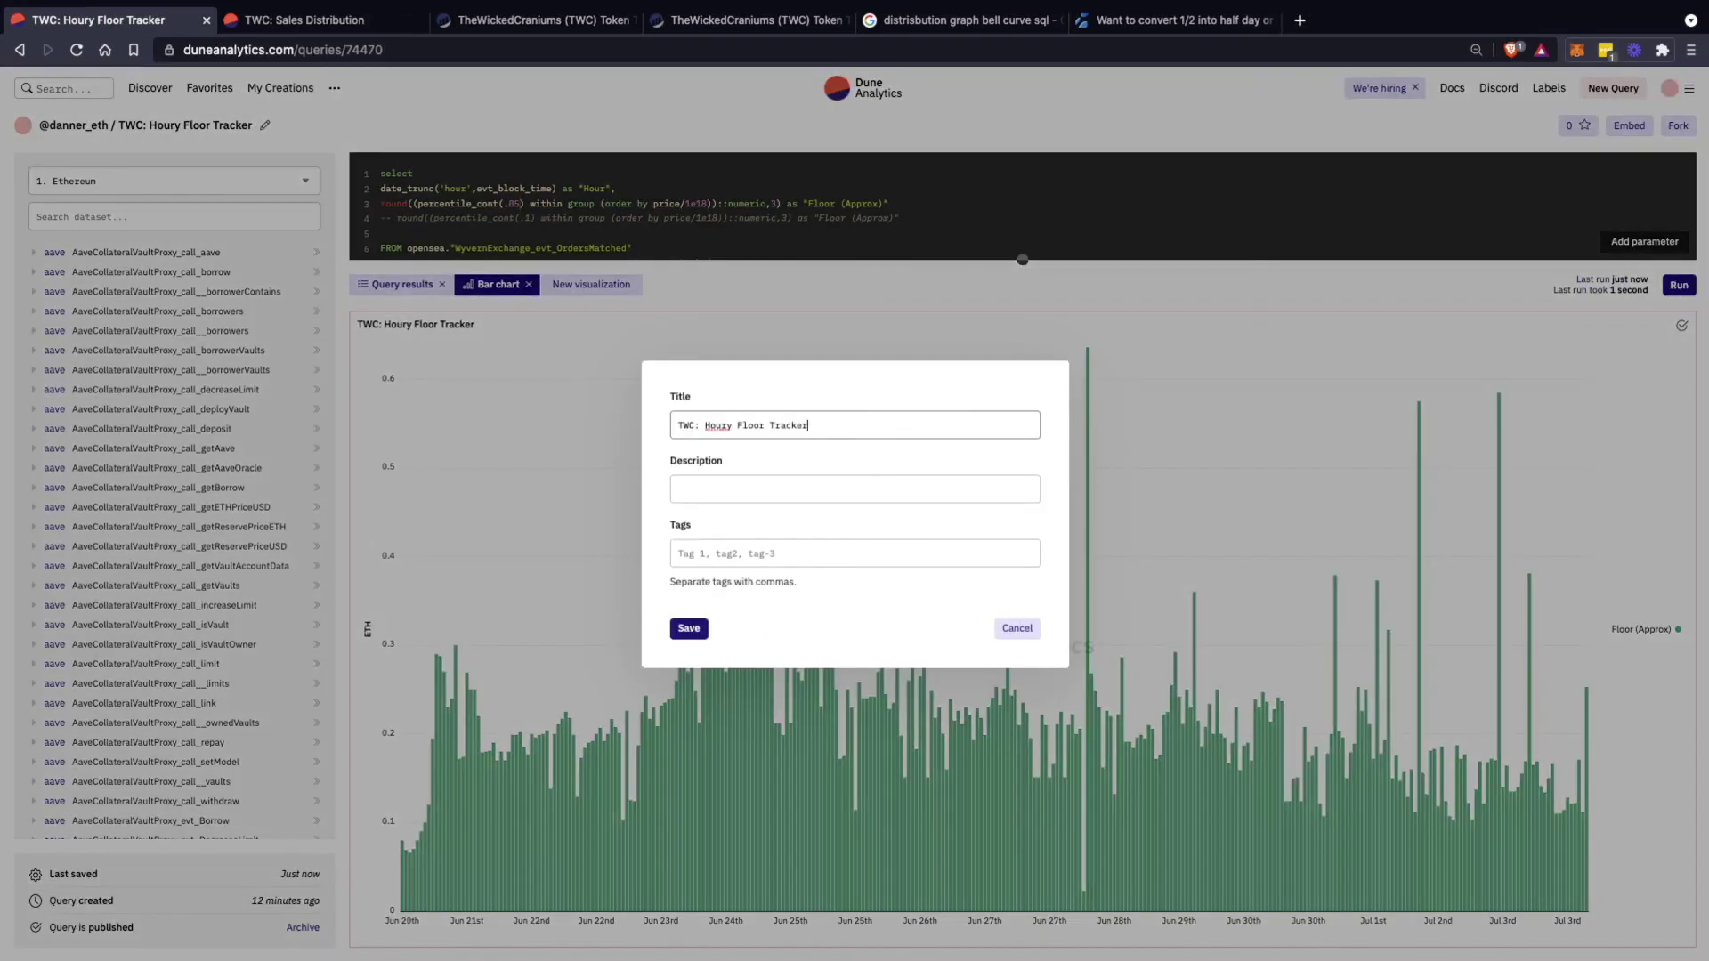
pyautogui.click(730, 426)
pyautogui.write('l')
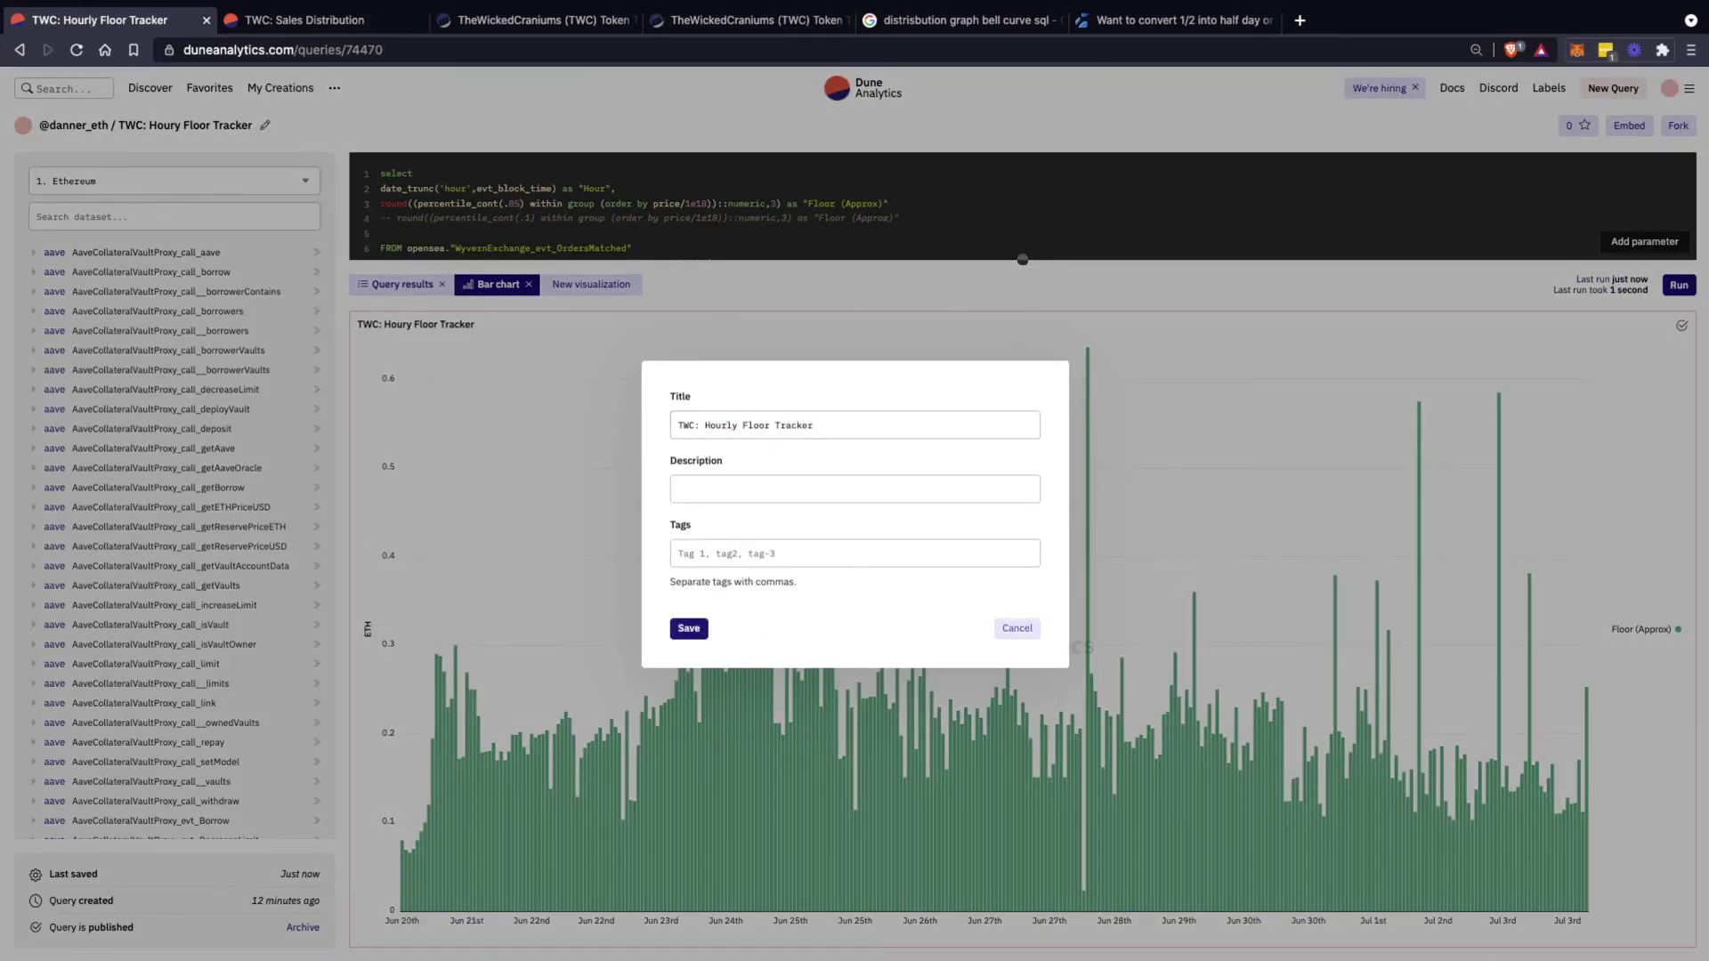
pyautogui.press('Return')
pyautogui.scroll(-4, 695, 637)
pyautogui.scroll(4, 695, 637)
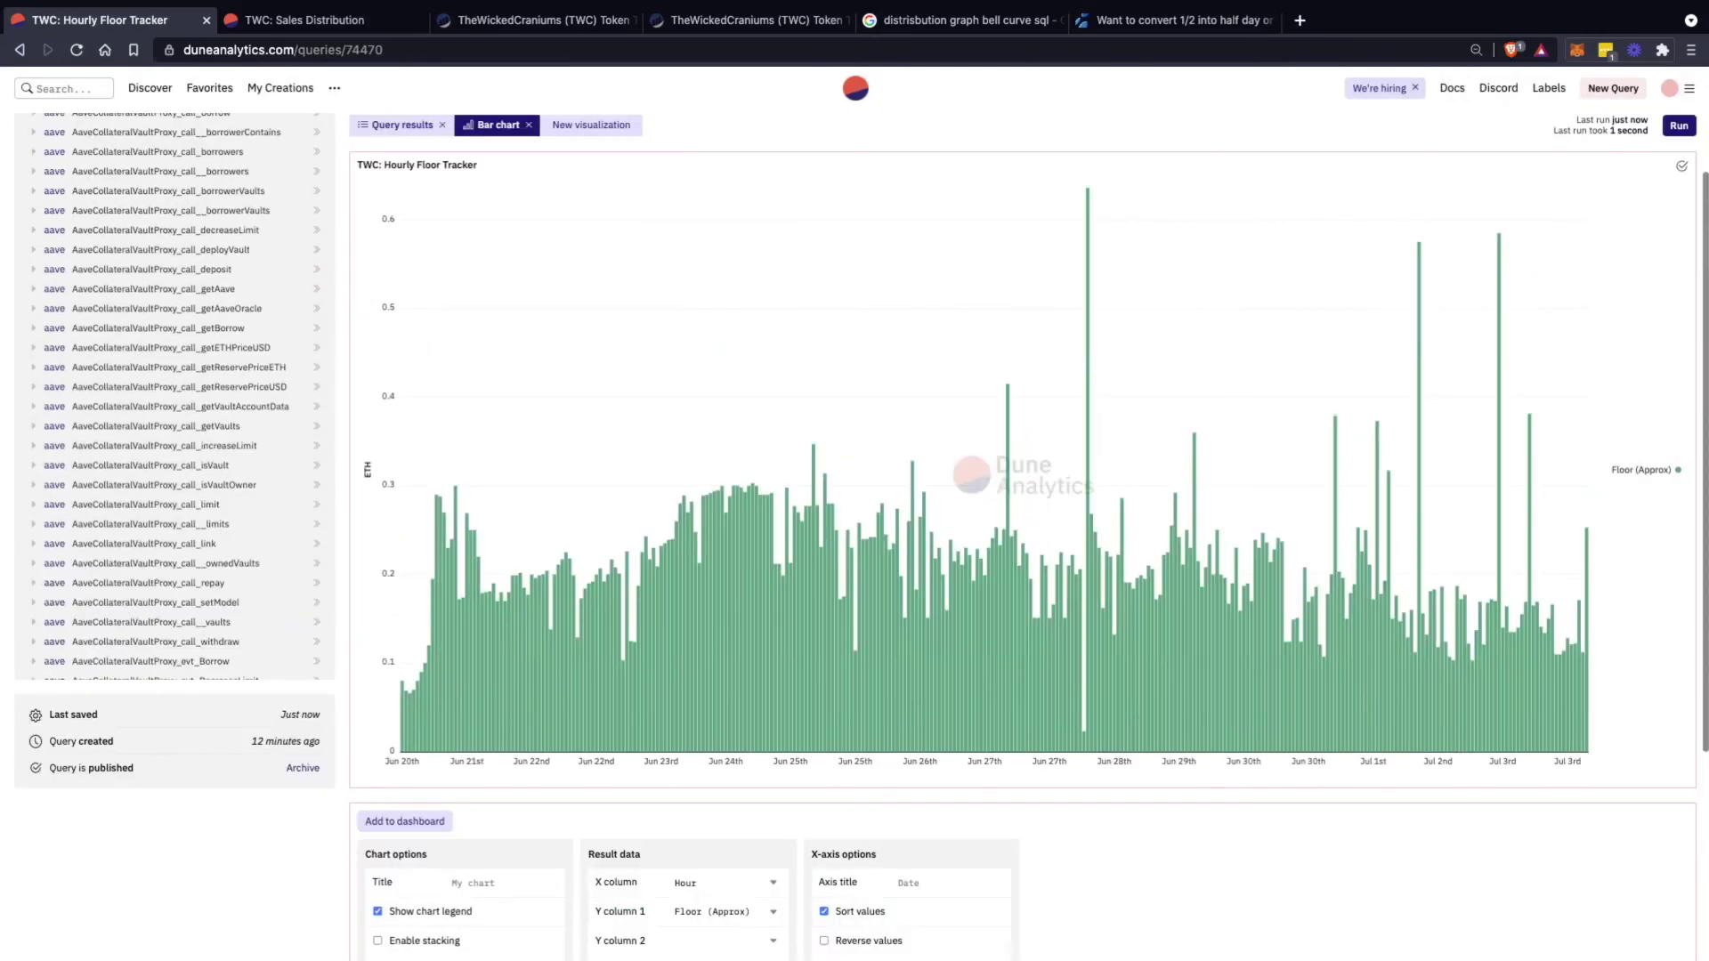
pyautogui.scroll(-4, 563, 493)
pyautogui.scroll(-1, 564, 492)
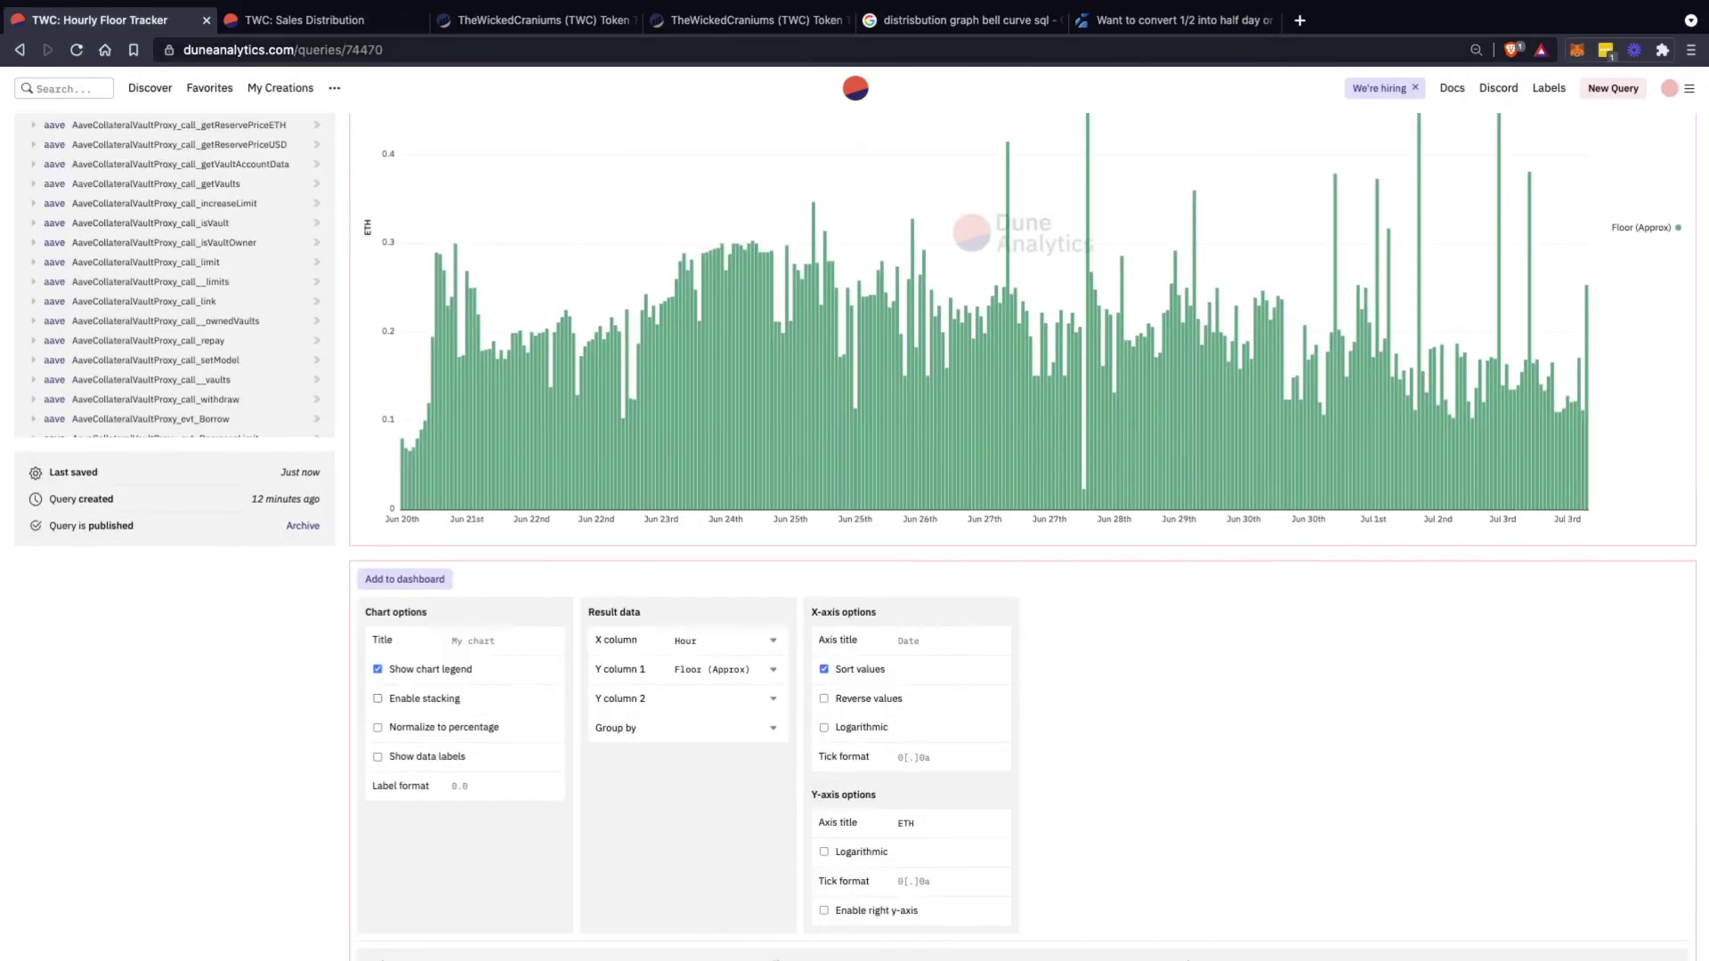
# Load the Wicked Craniums dashboard in place of the TWC: Sales Distribution query
pyautogui.click(321, 19)
pyautogui.press('super+l')
pyautogui.write('wick')
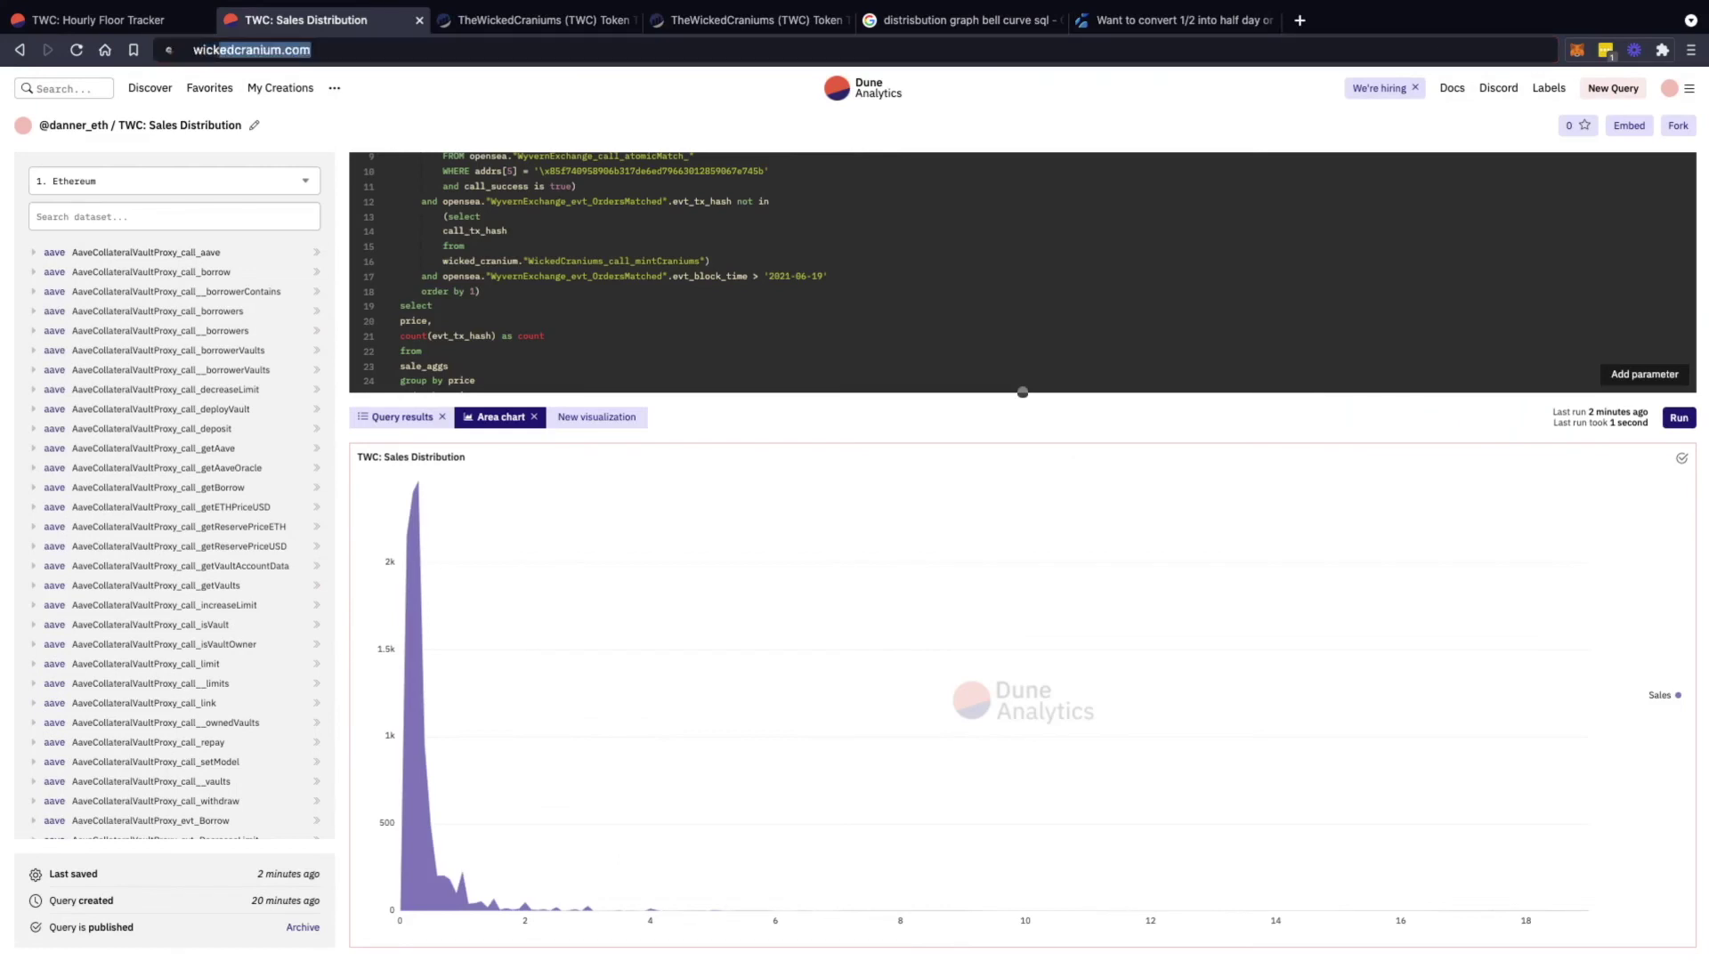
pyautogui.press('Down')
pyautogui.press('Return')
# Return to the TWC: Hourly Floor Tracker query and examine the floor prices in its bar chart
pyautogui.hotkey('ctrl', 'shift', 'Tab')
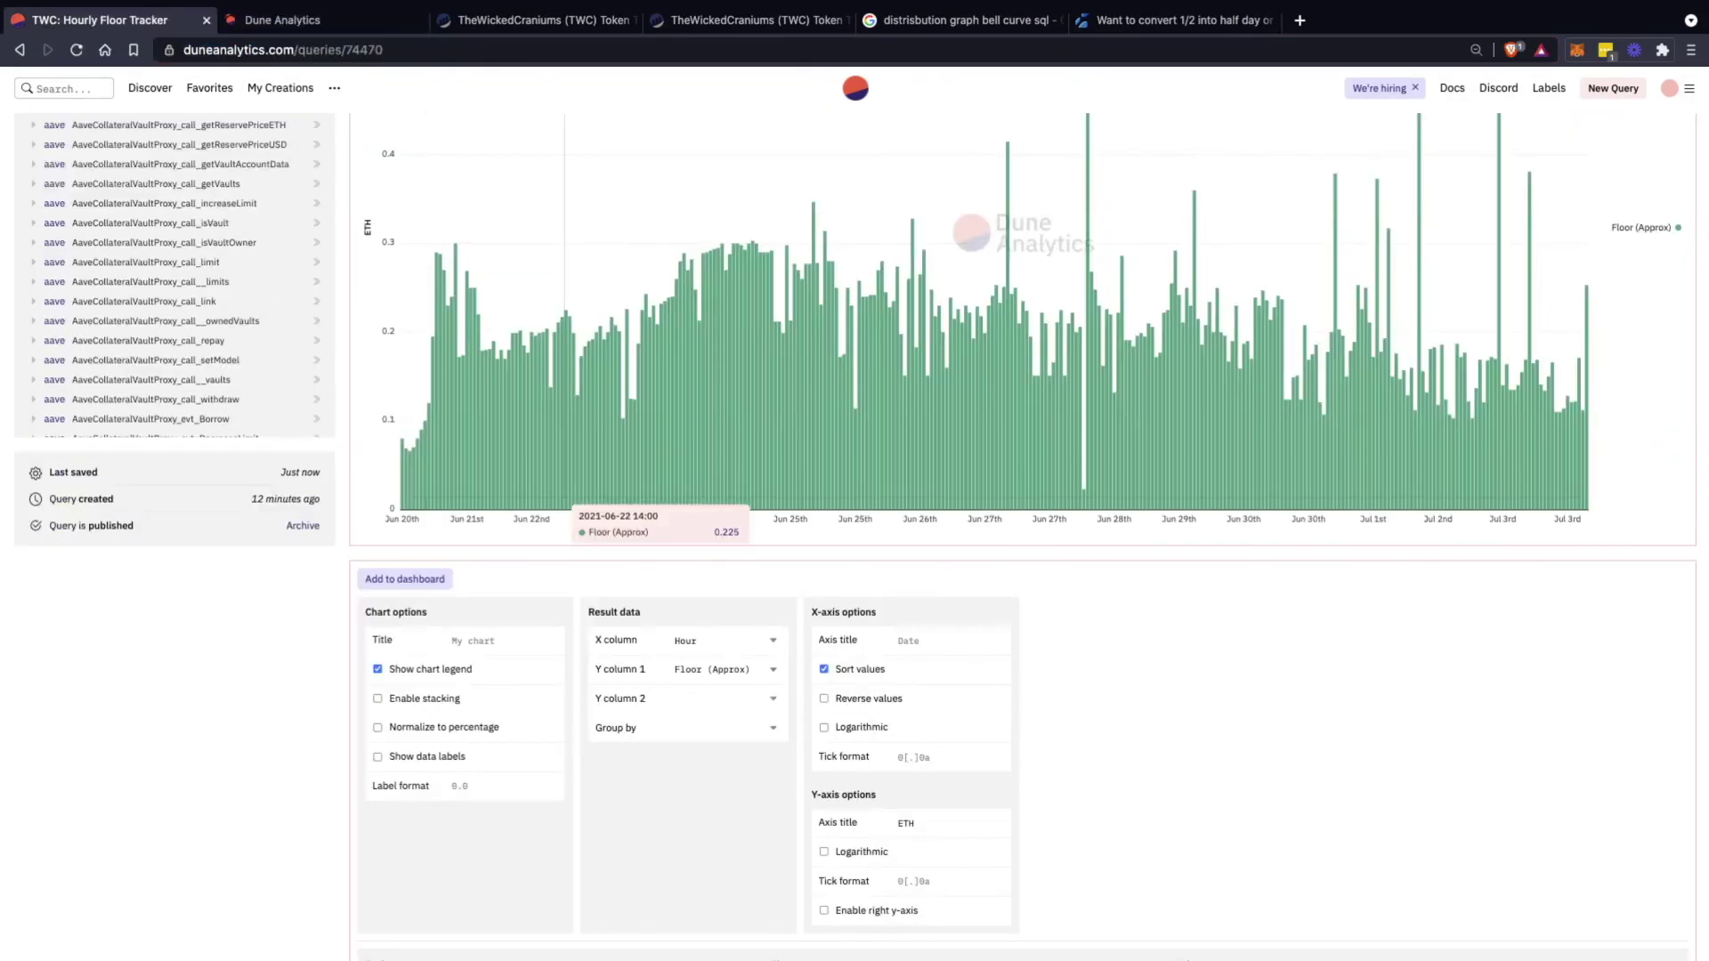
pyautogui.scroll(3, 1024, 445)
pyautogui.scroll(1, 1024, 445)
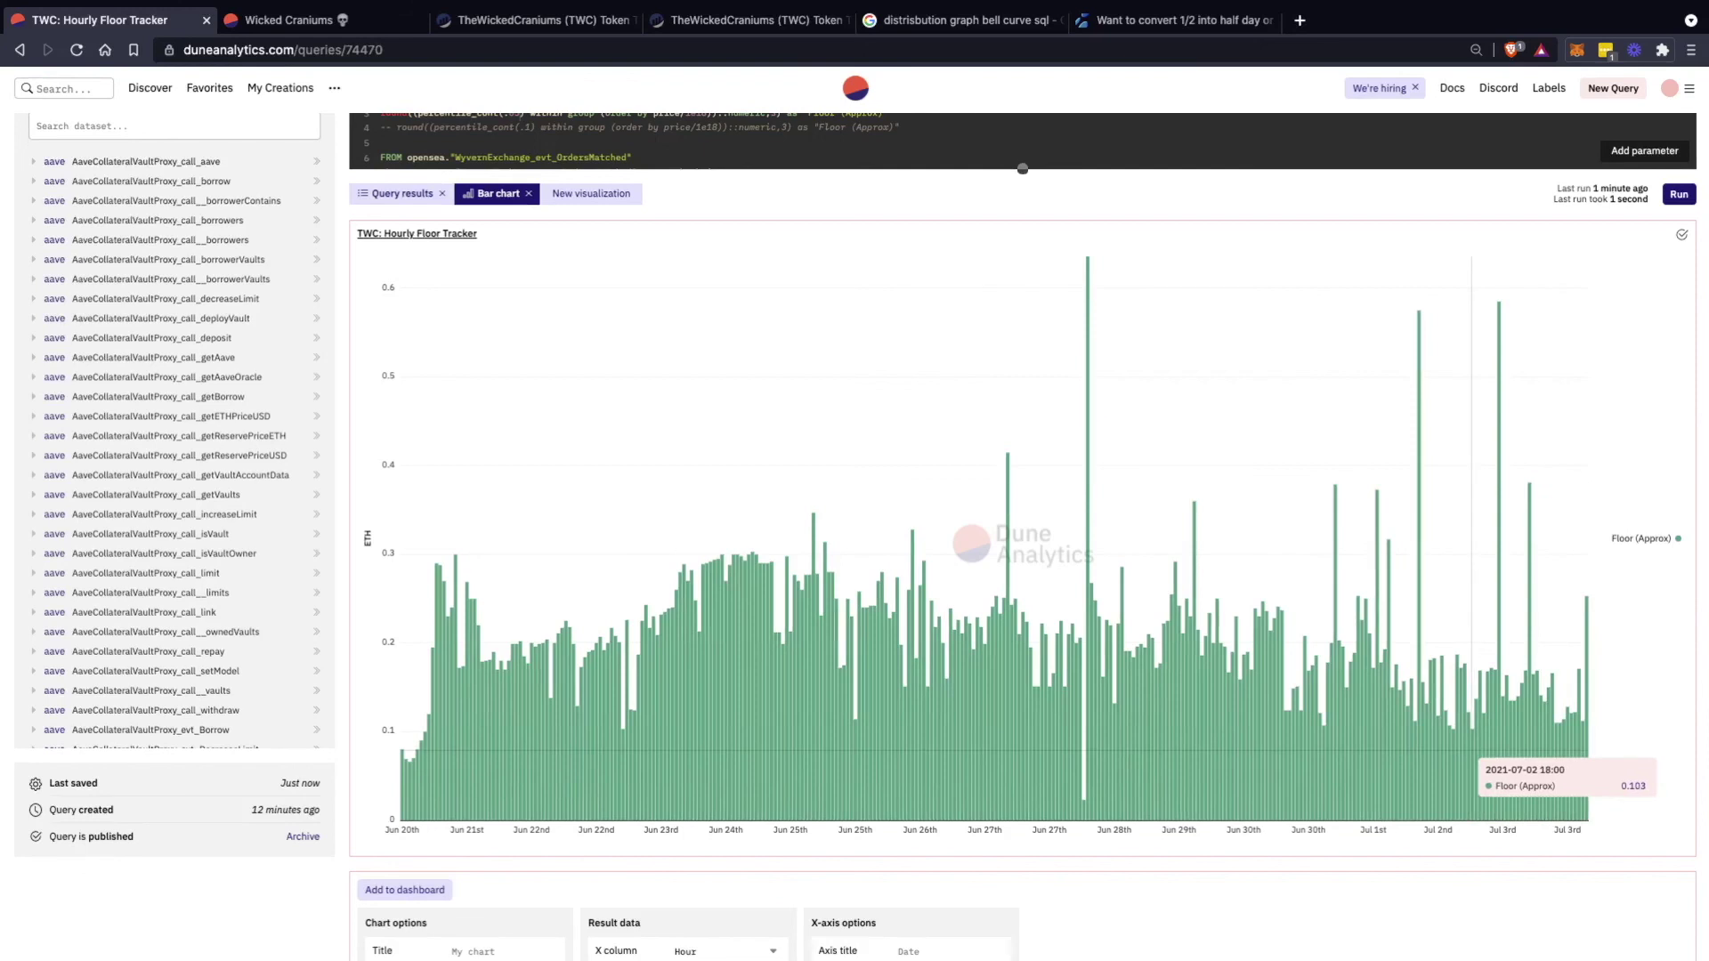
pyautogui.scroll(1, 1471, 766)
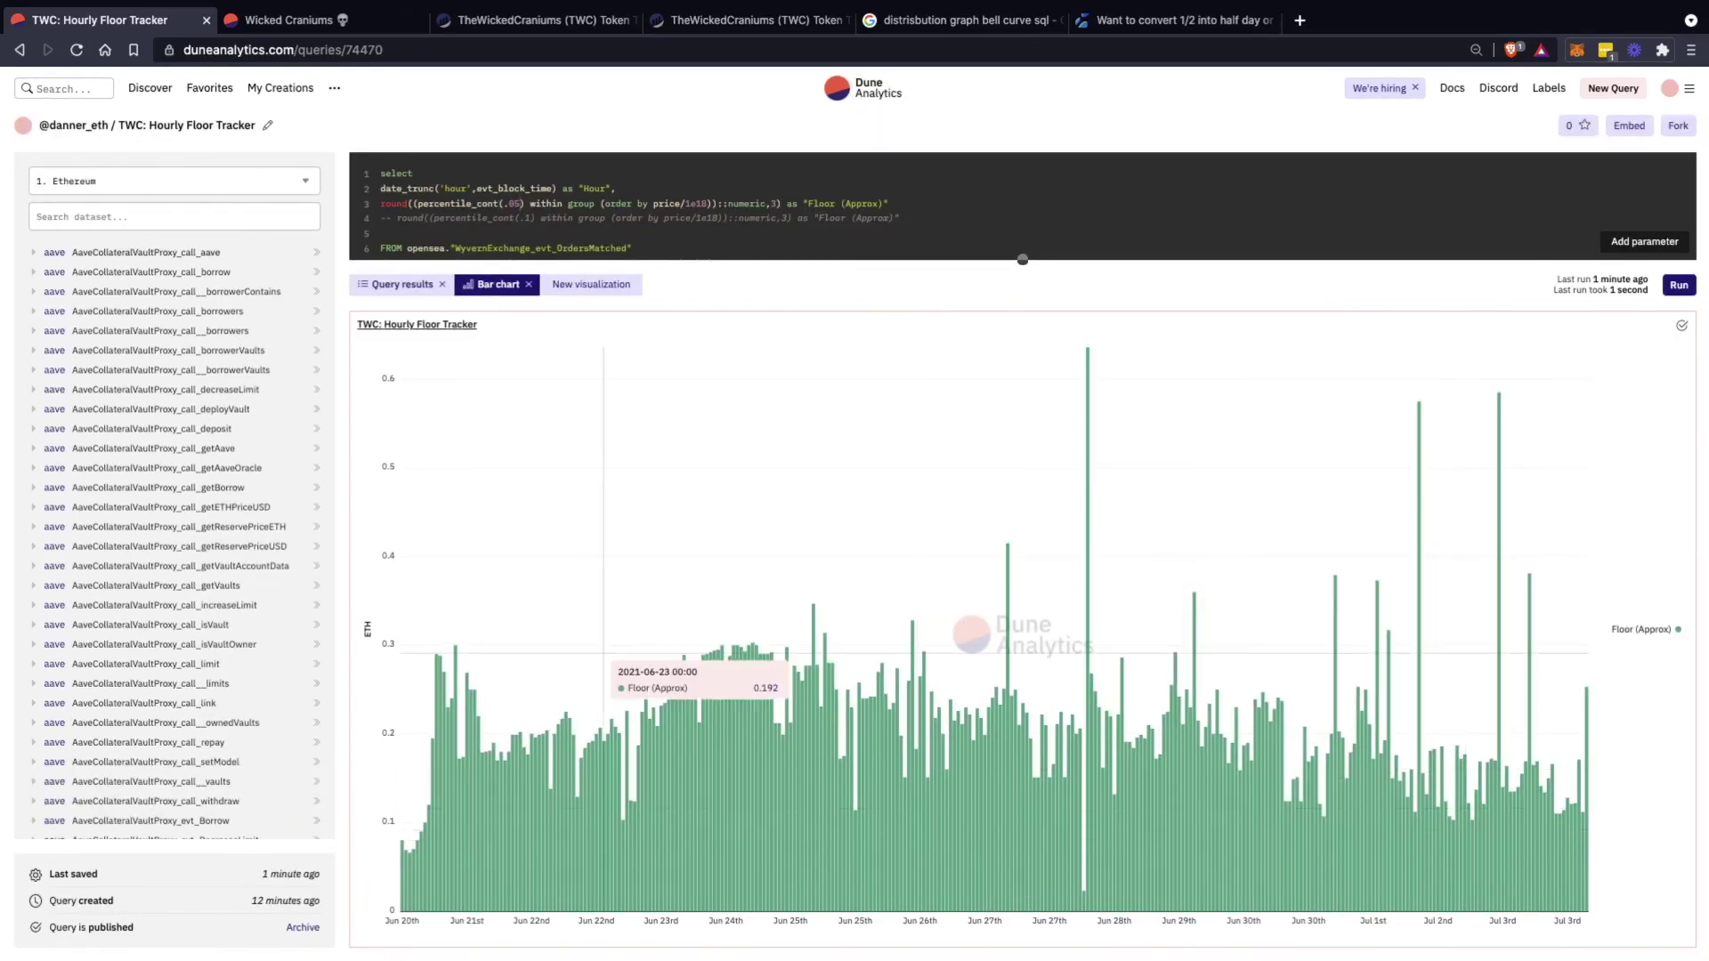
pyautogui.scroll(1, 603, 653)
# Look through the whole Wicked Craniums dashboard, from the minting section down to the floor tracker and sales distribution charts
pyautogui.hotkey('ctrl', 'Tab')
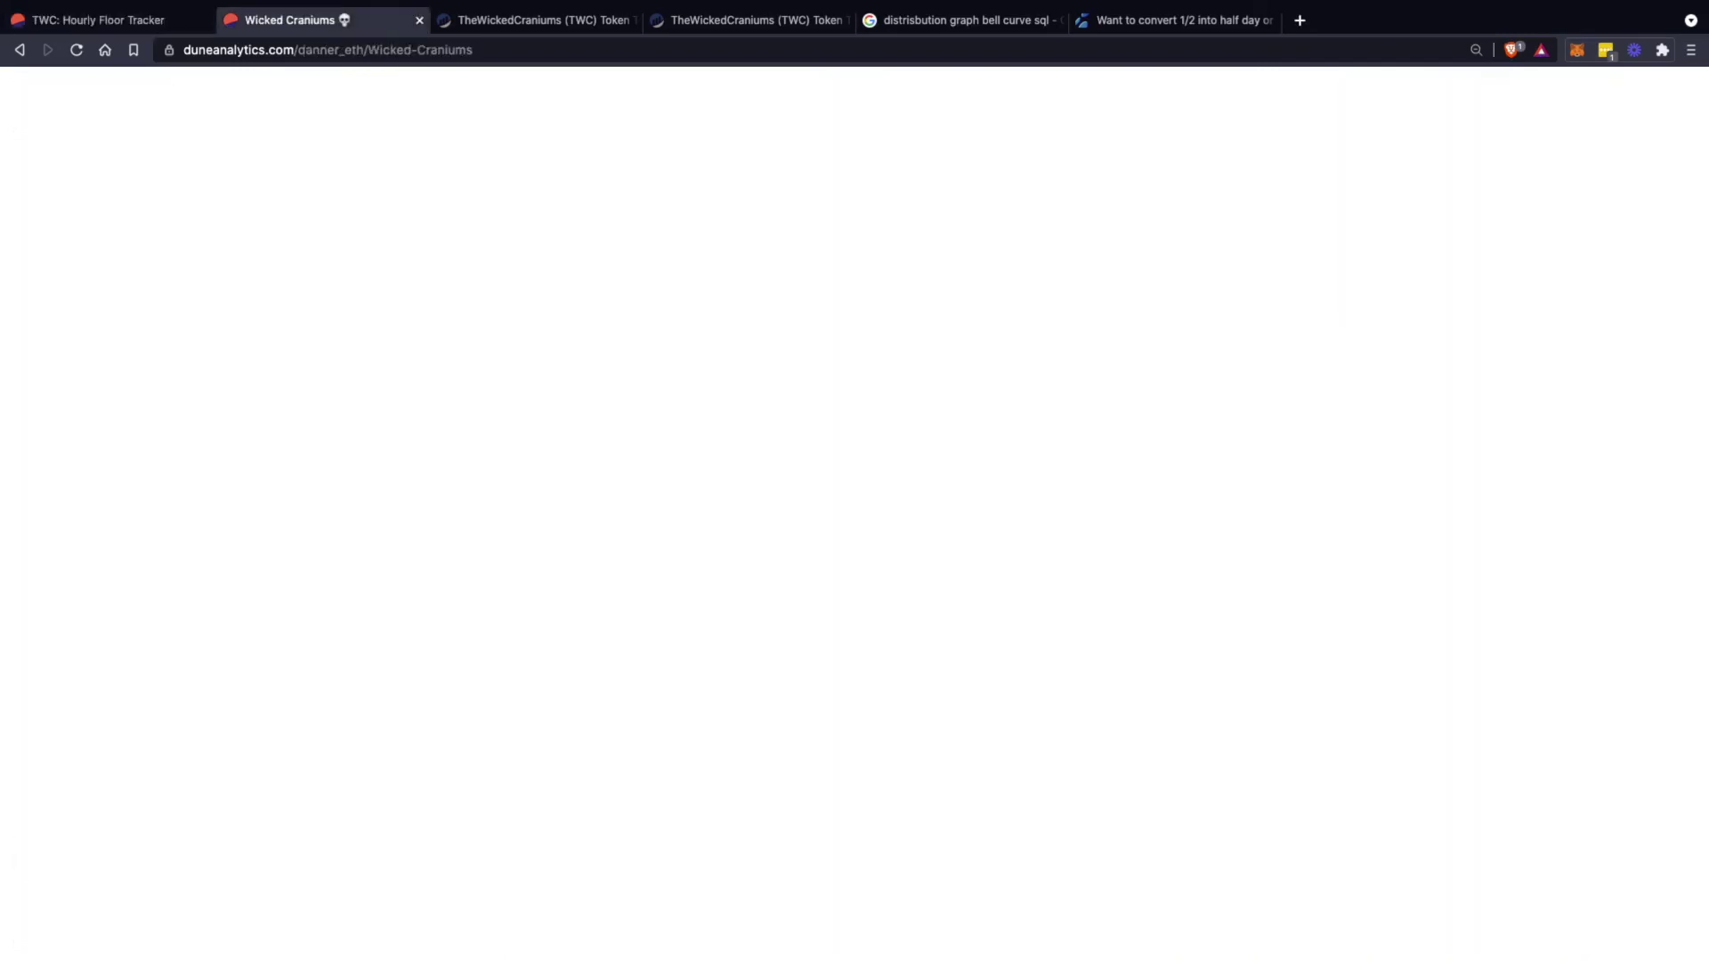
pyautogui.scroll(-10, 855, 534)
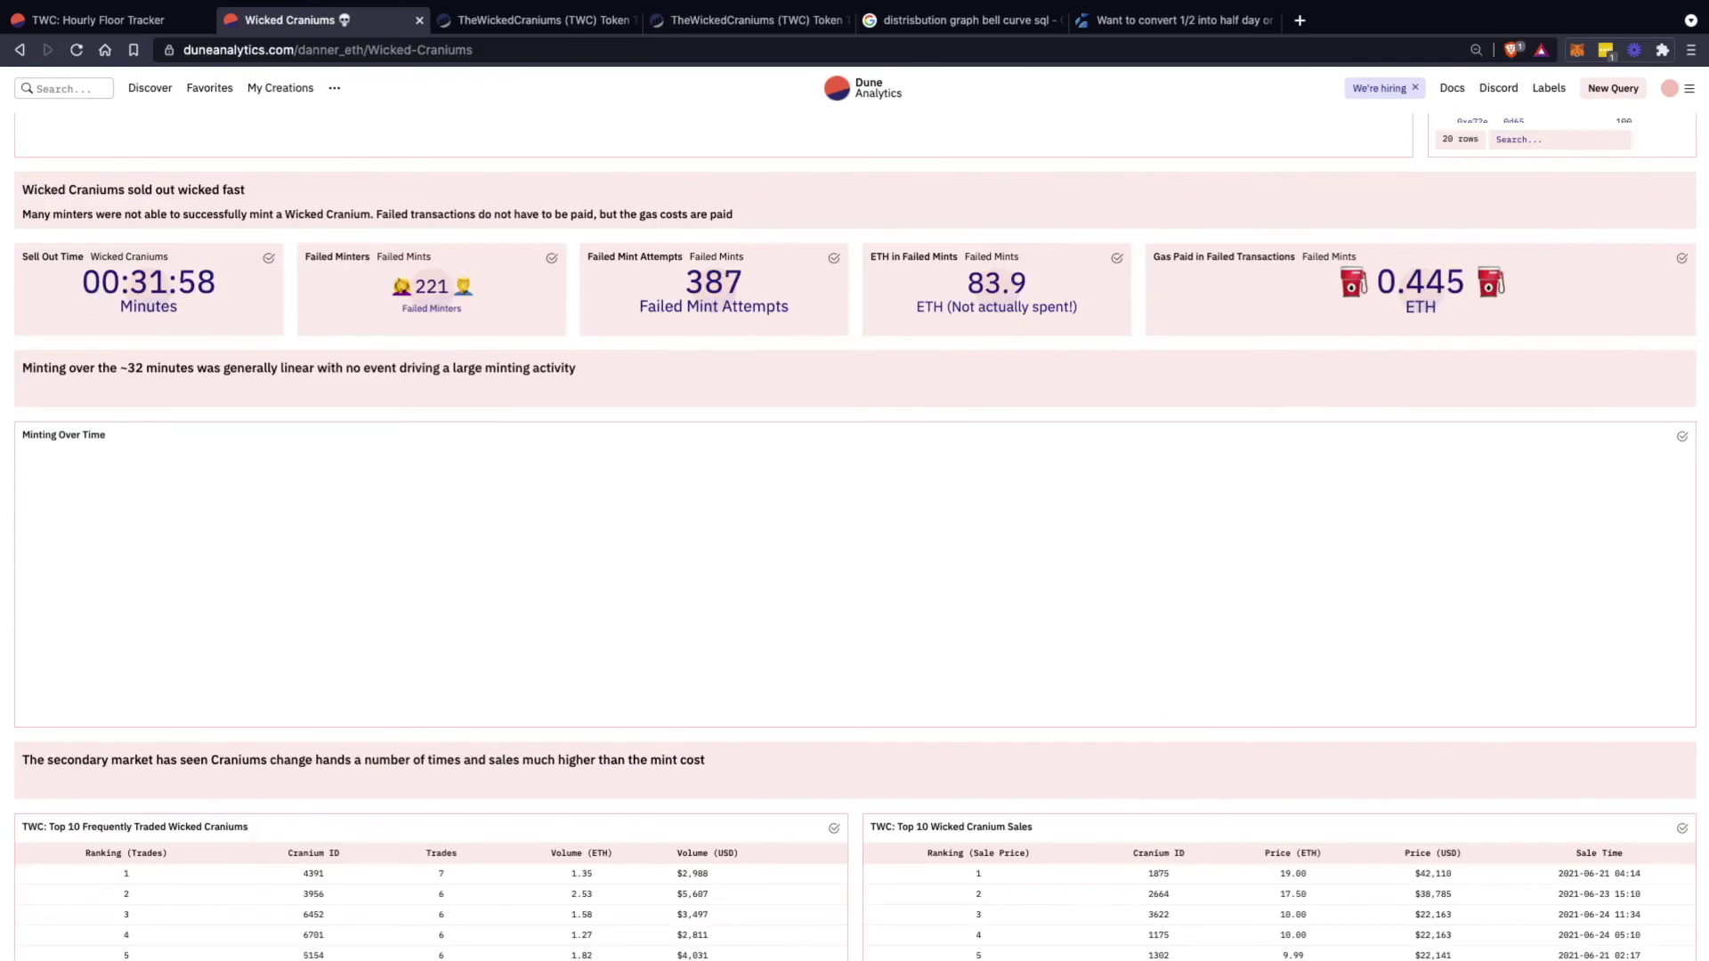
pyautogui.scroll(-3, 855, 534)
pyautogui.scroll(-18, 855, 534)
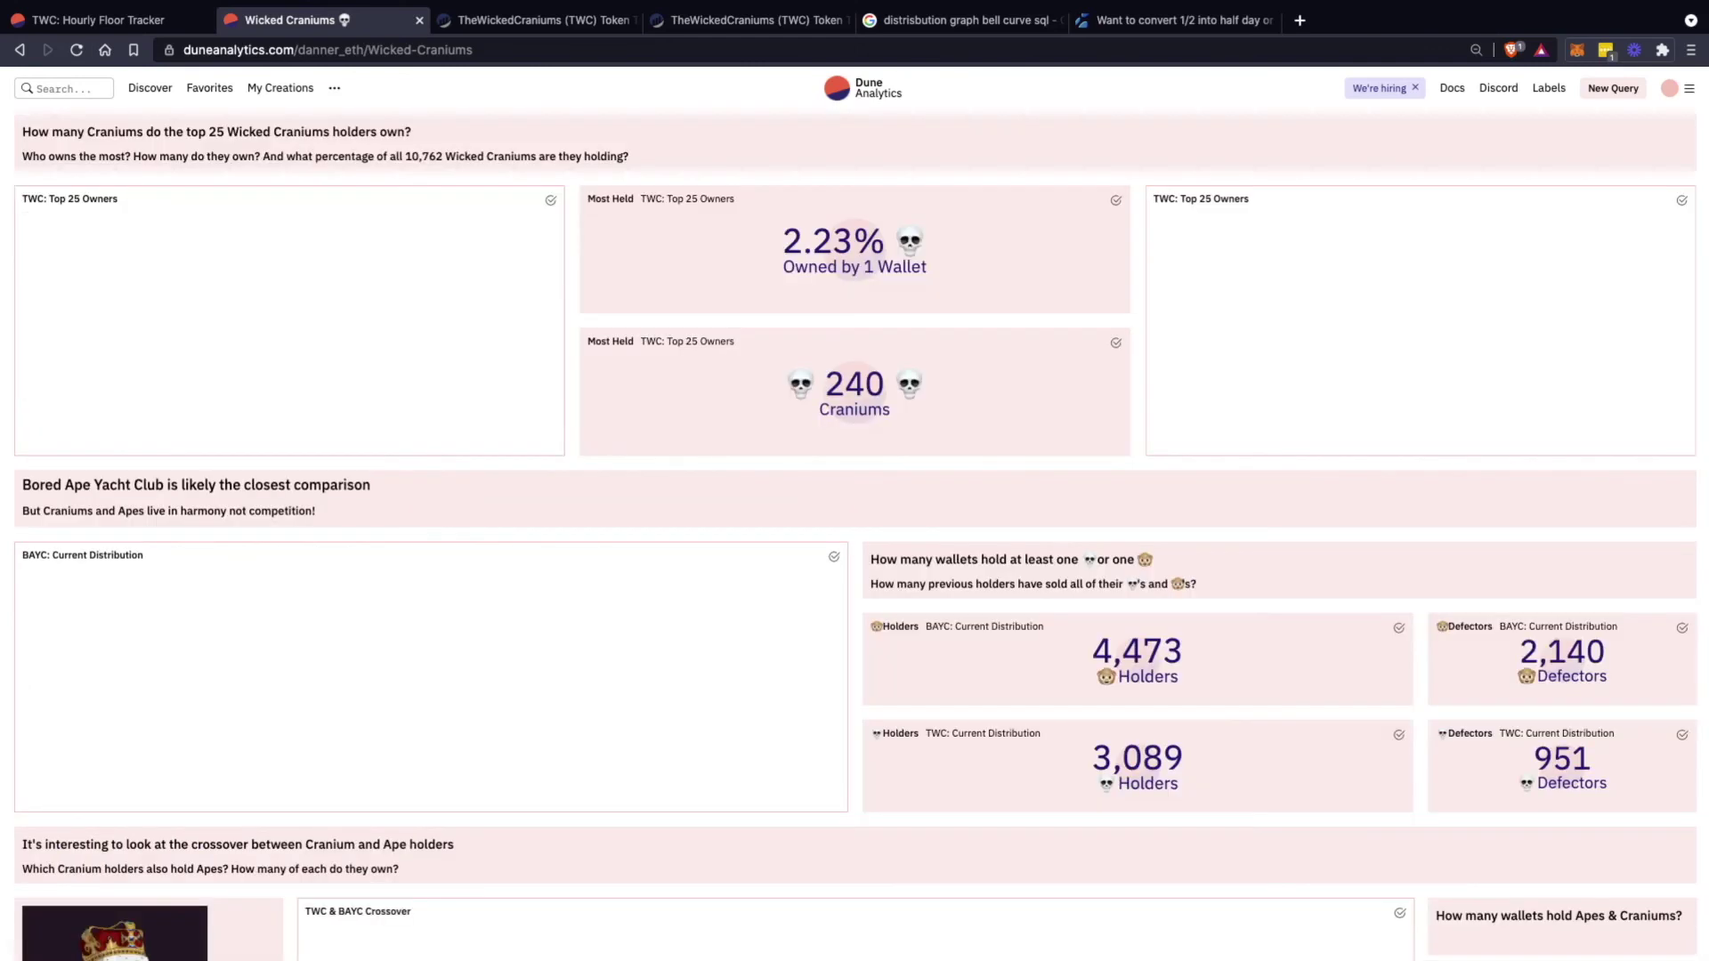
pyautogui.scroll(-10, 855, 534)
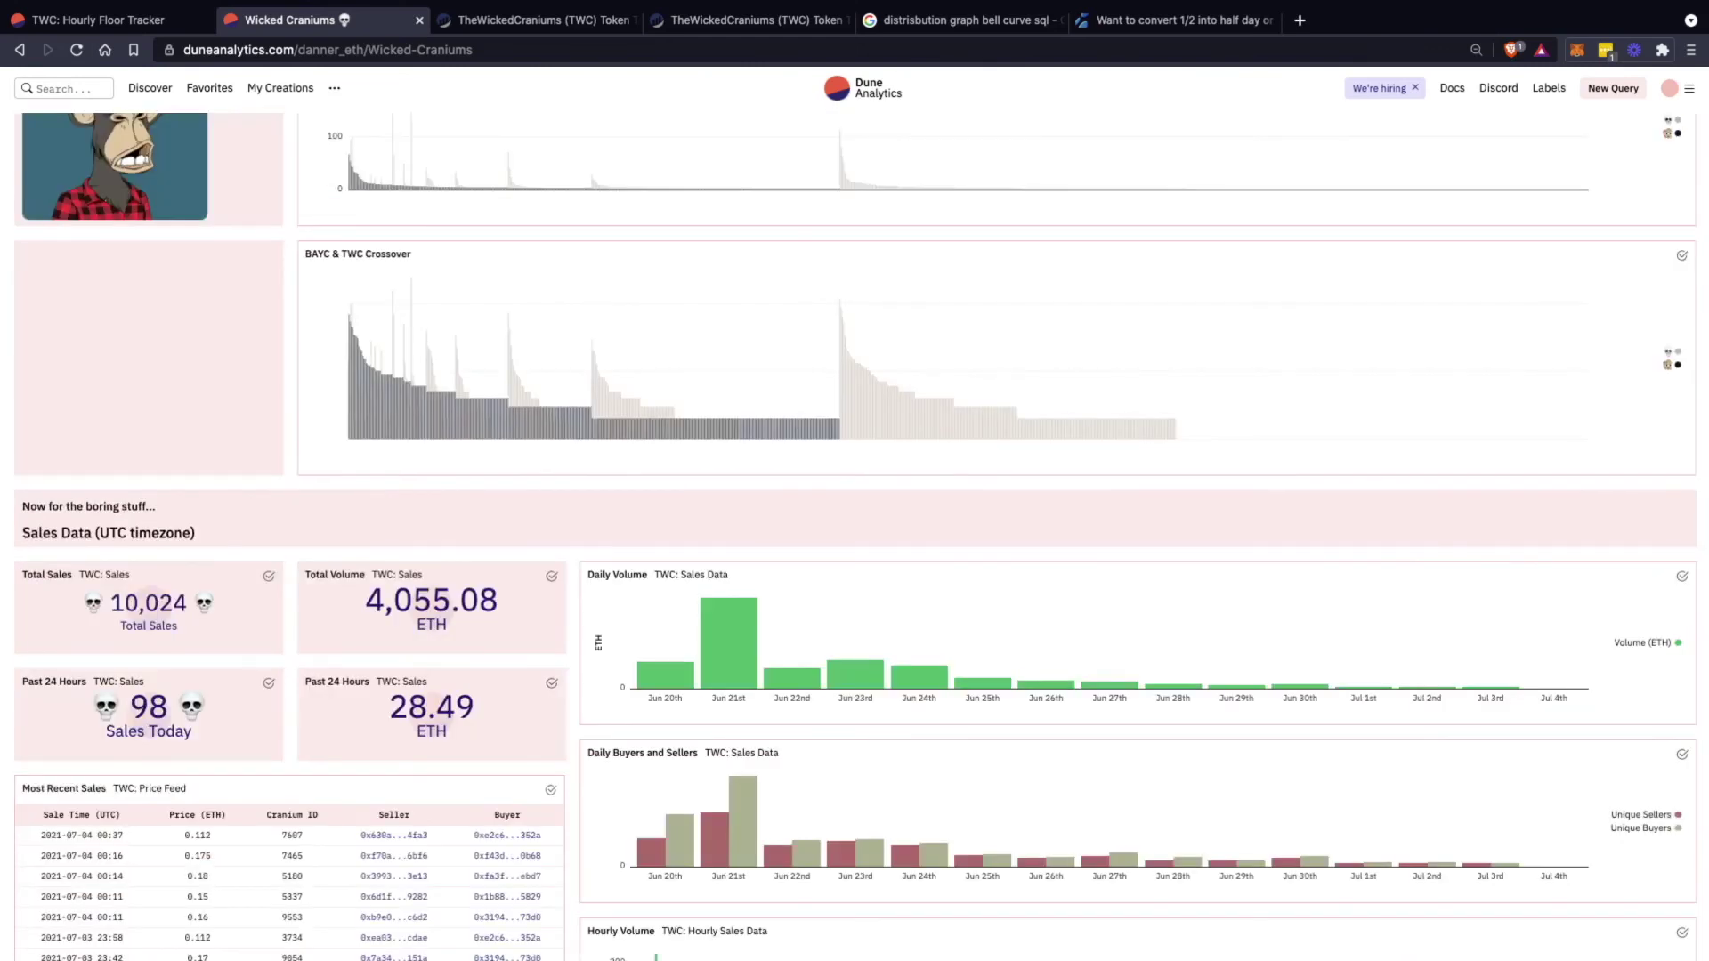
pyautogui.scroll(-2, 855, 534)
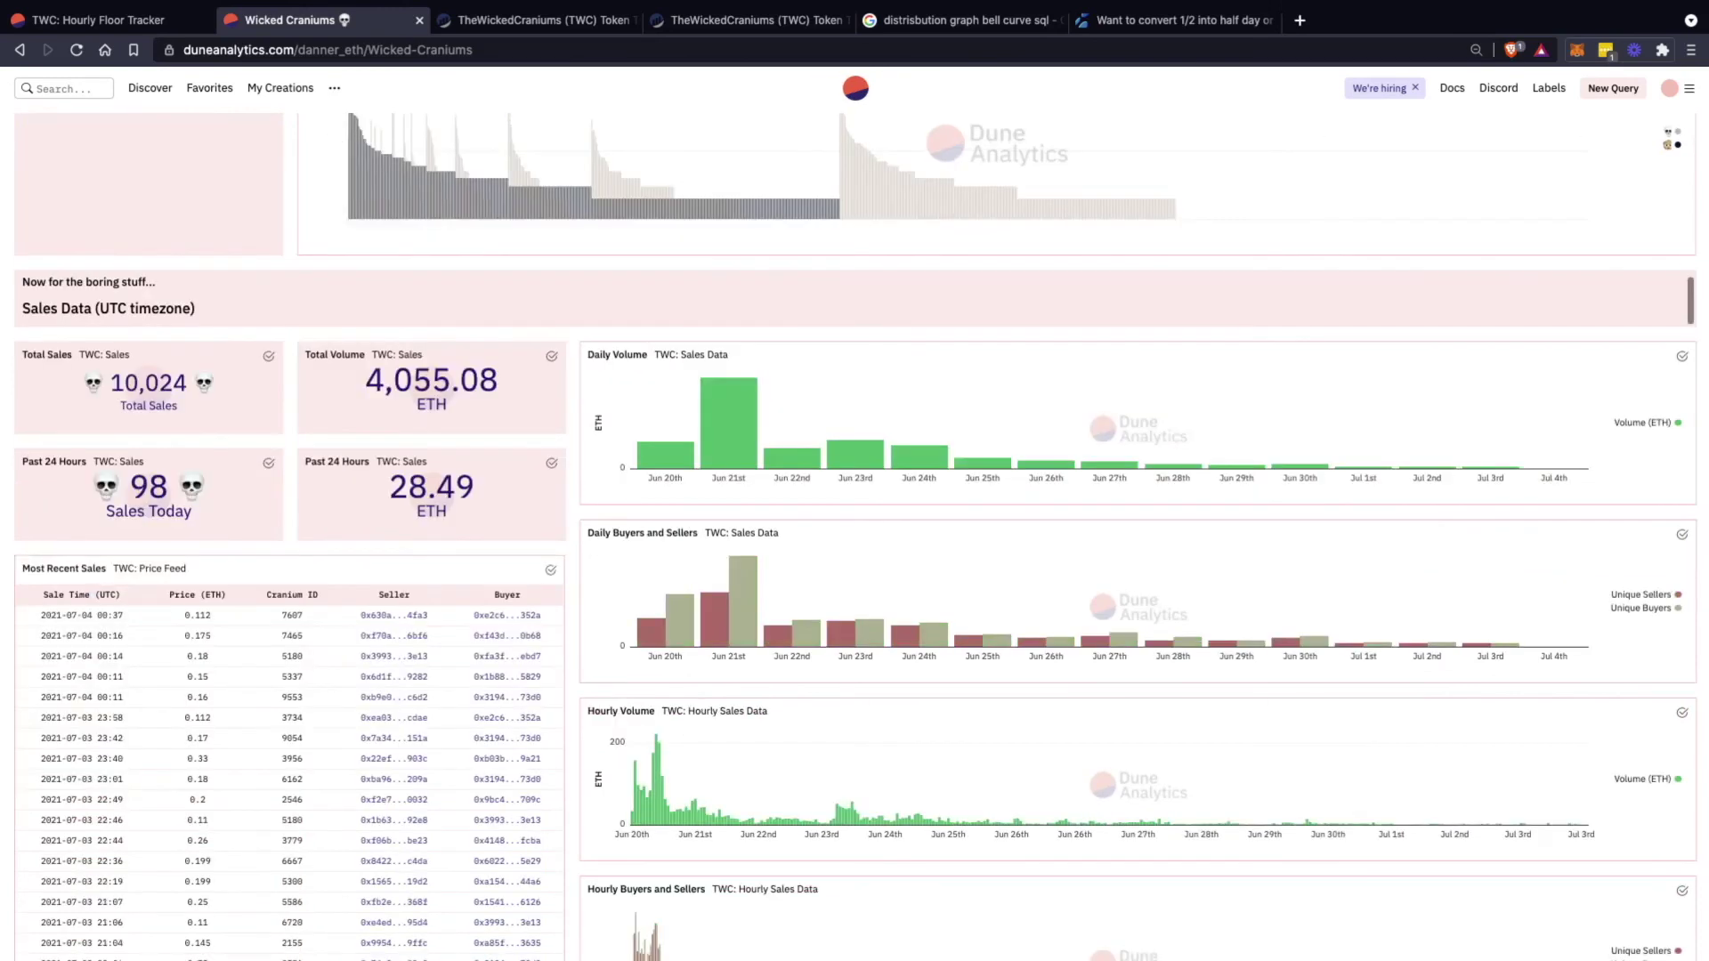
pyautogui.scroll(-20, 855, 534)
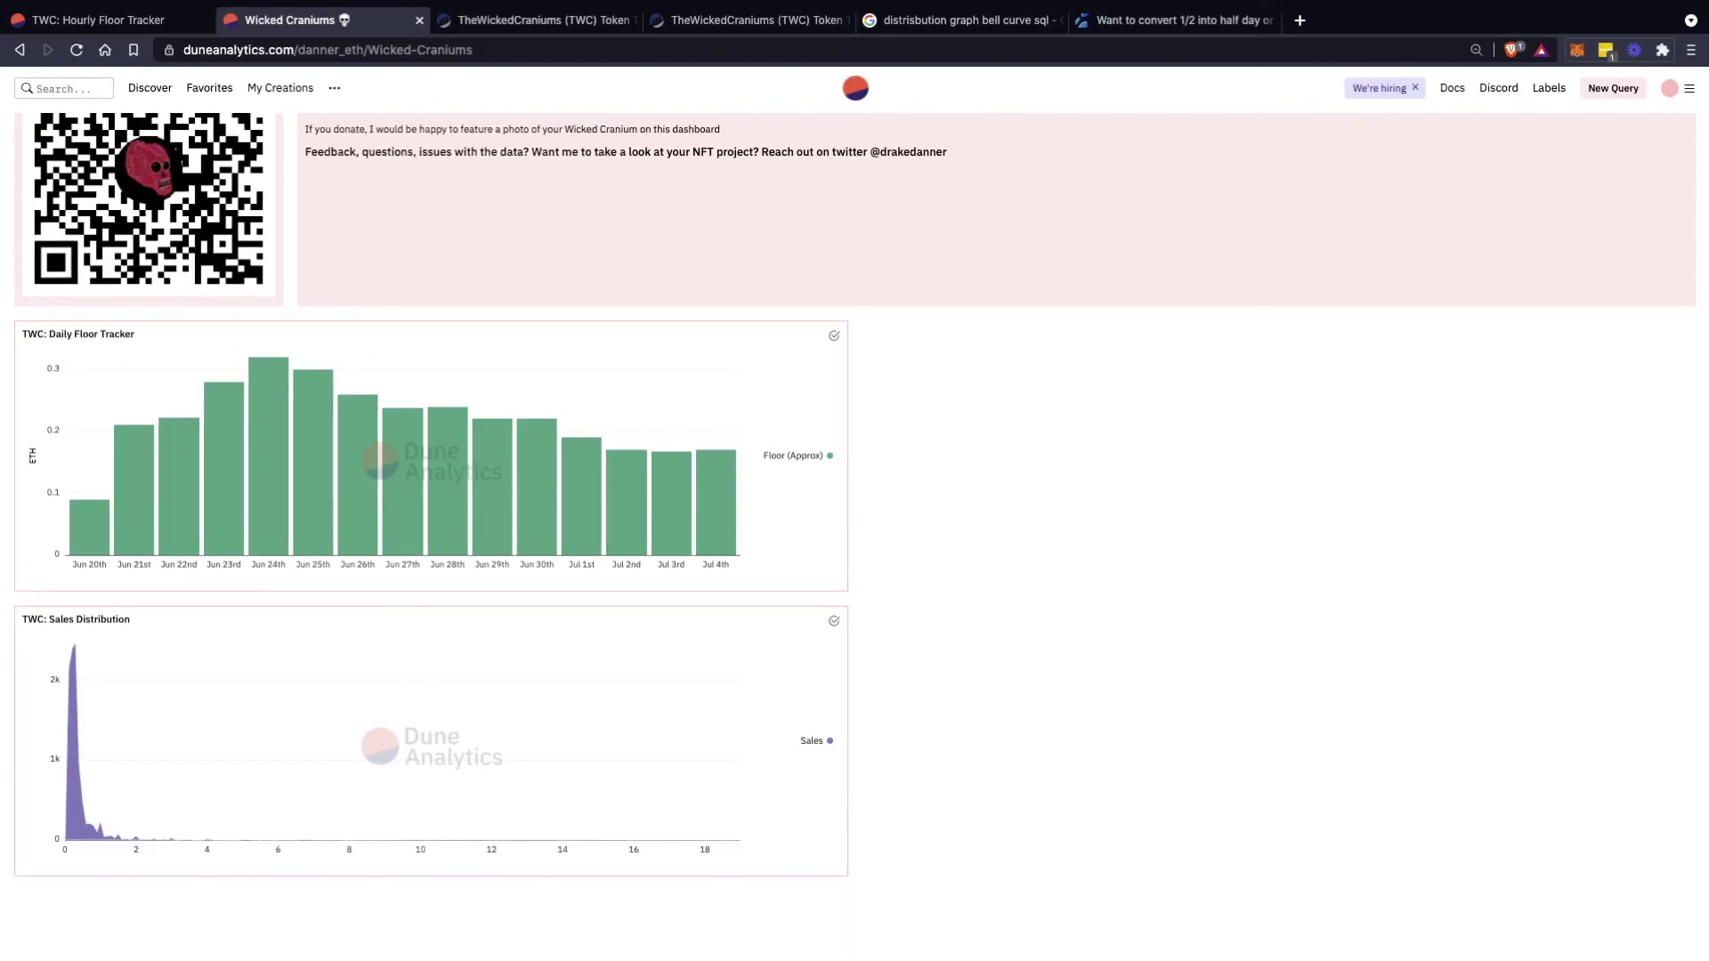
pyautogui.scroll(20, 855, 534)
pyautogui.scroll(5, 854, 534)
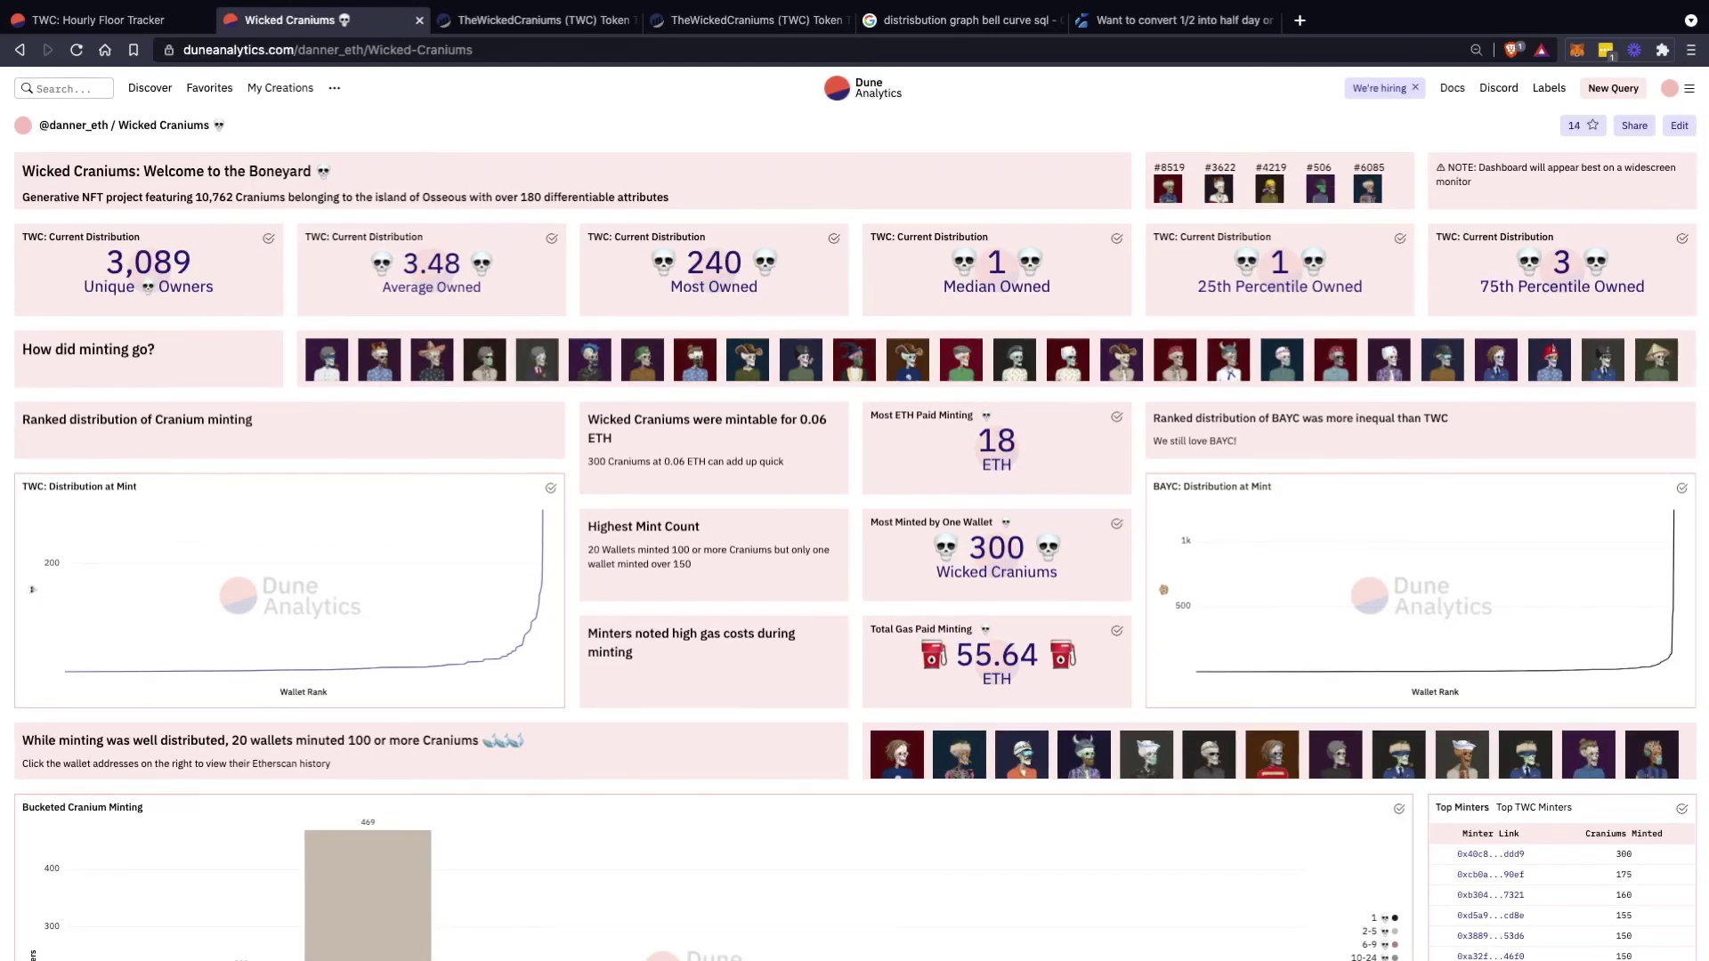
# Put the Wicked Craniums dashboard into edit mode and start a text widget with the heading "# Minting Metrics"
pyautogui.click(1679, 126)
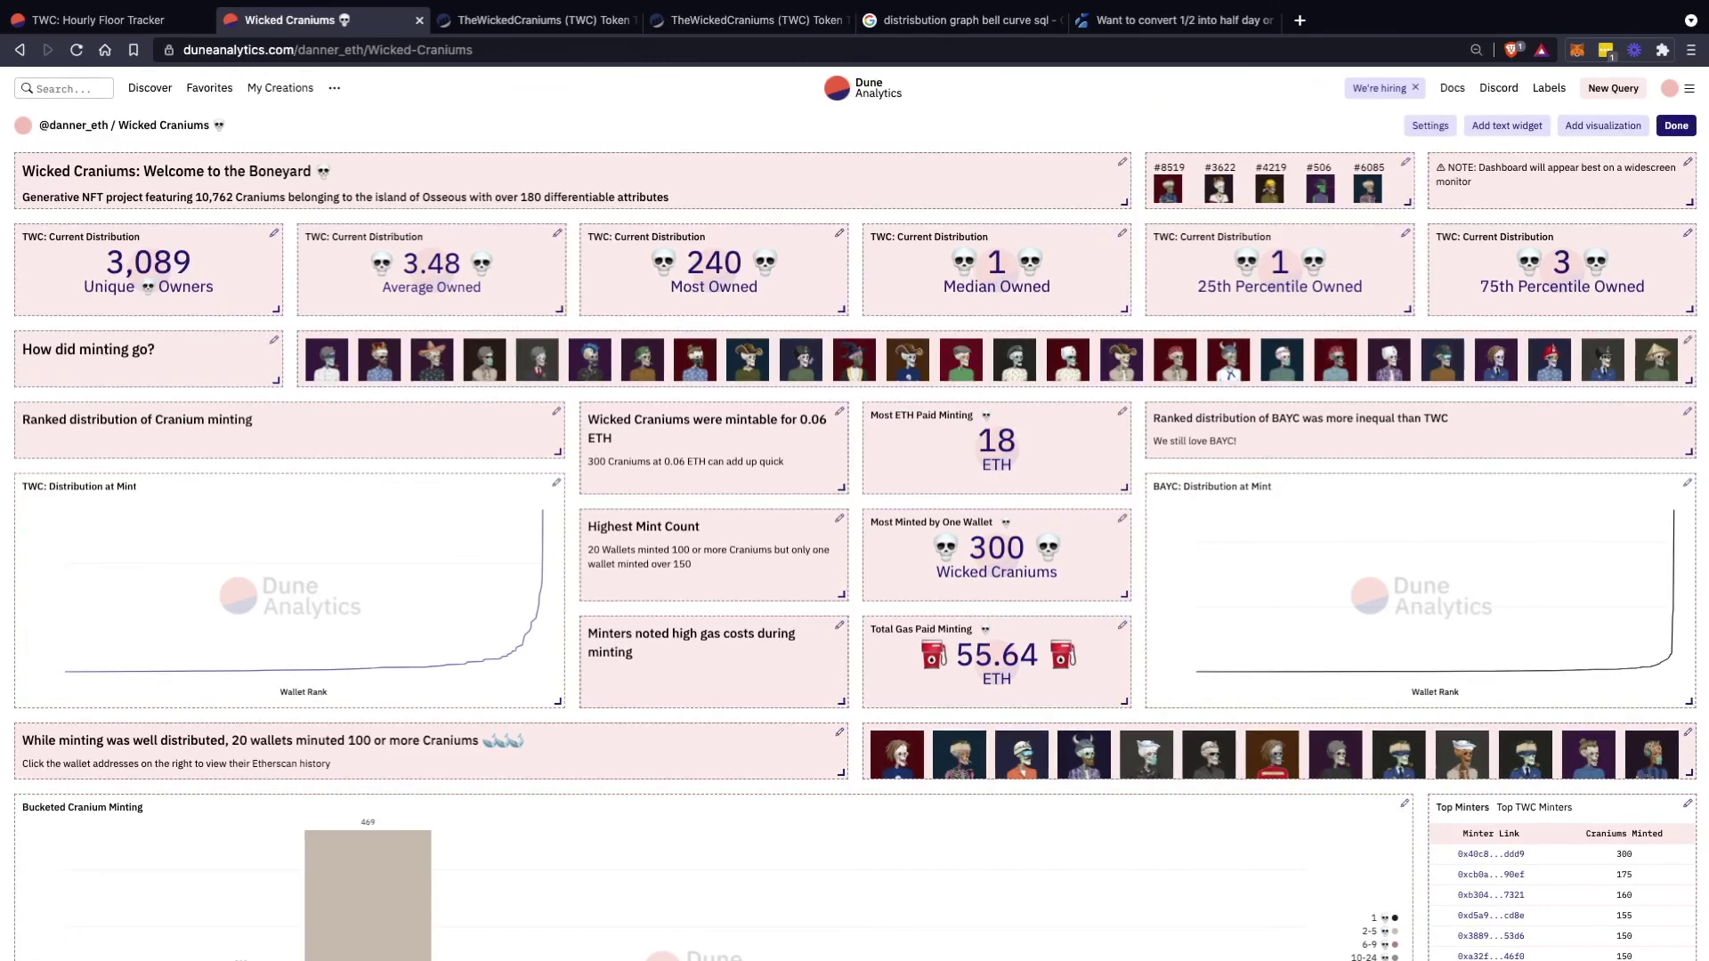
pyautogui.click(1507, 126)
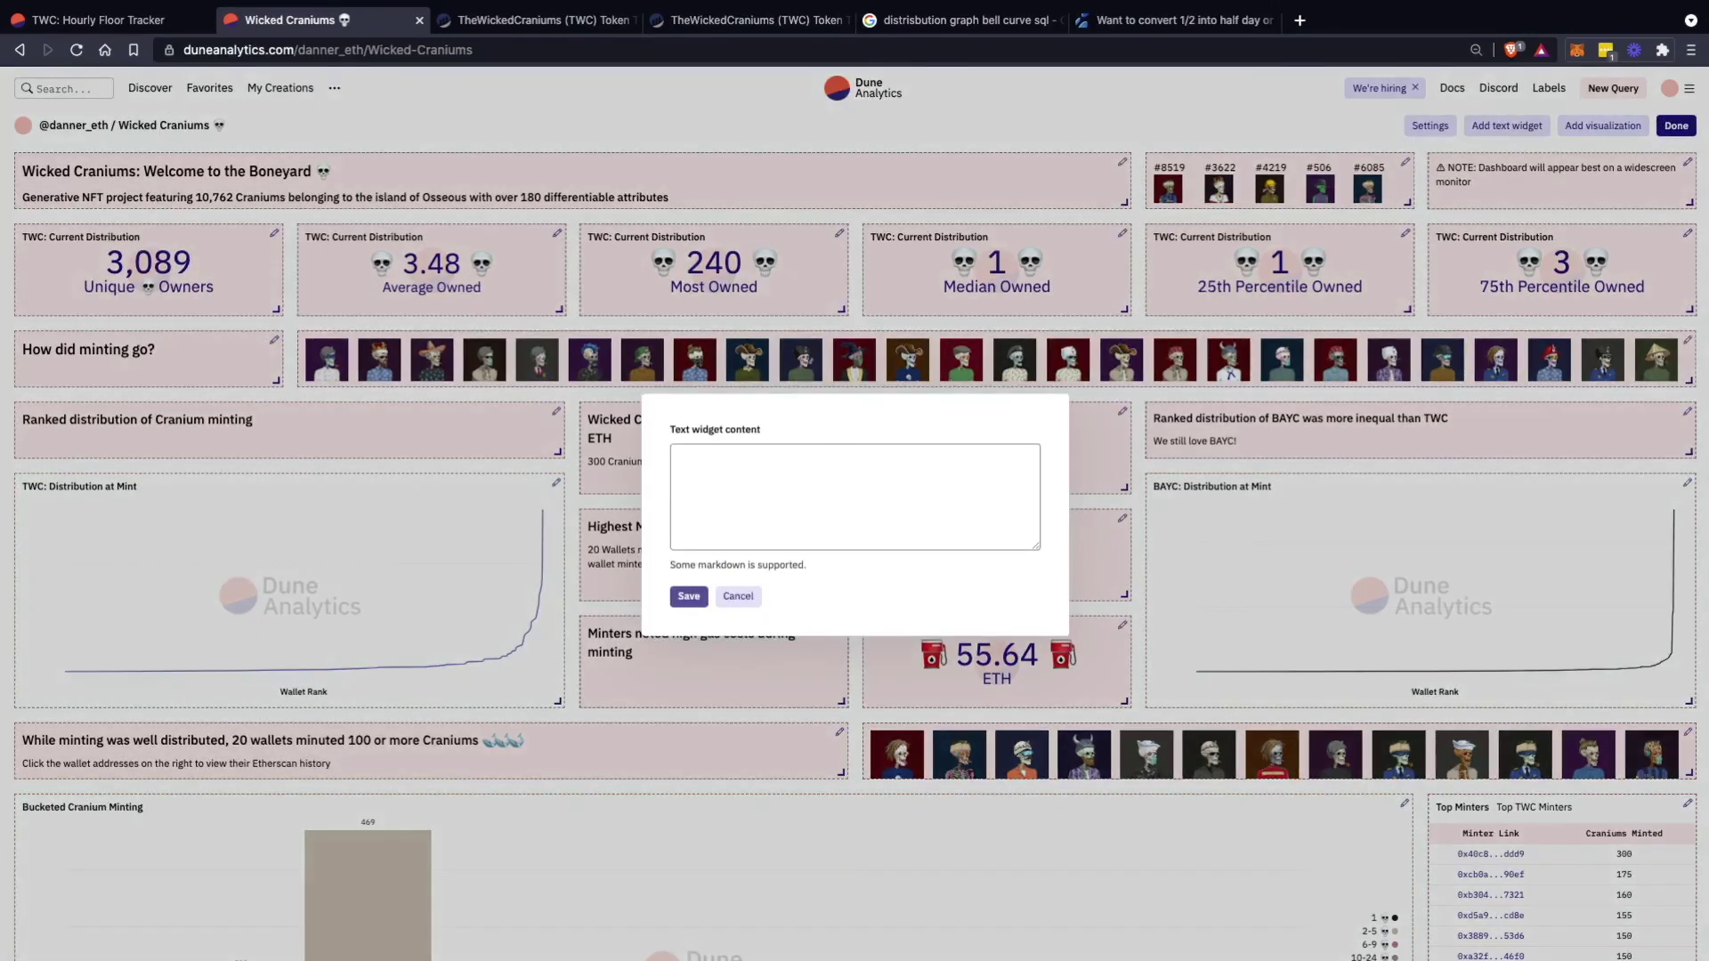
pyautogui.write('# Mint')
pyautogui.write('i')
pyautogui.write('ng Metrics')
# Add the line "### How were The Wicked Craniums distributed at launch?" below the heading and save the text widget
pyautogui.write('### How ')
pyautogui.write('w')
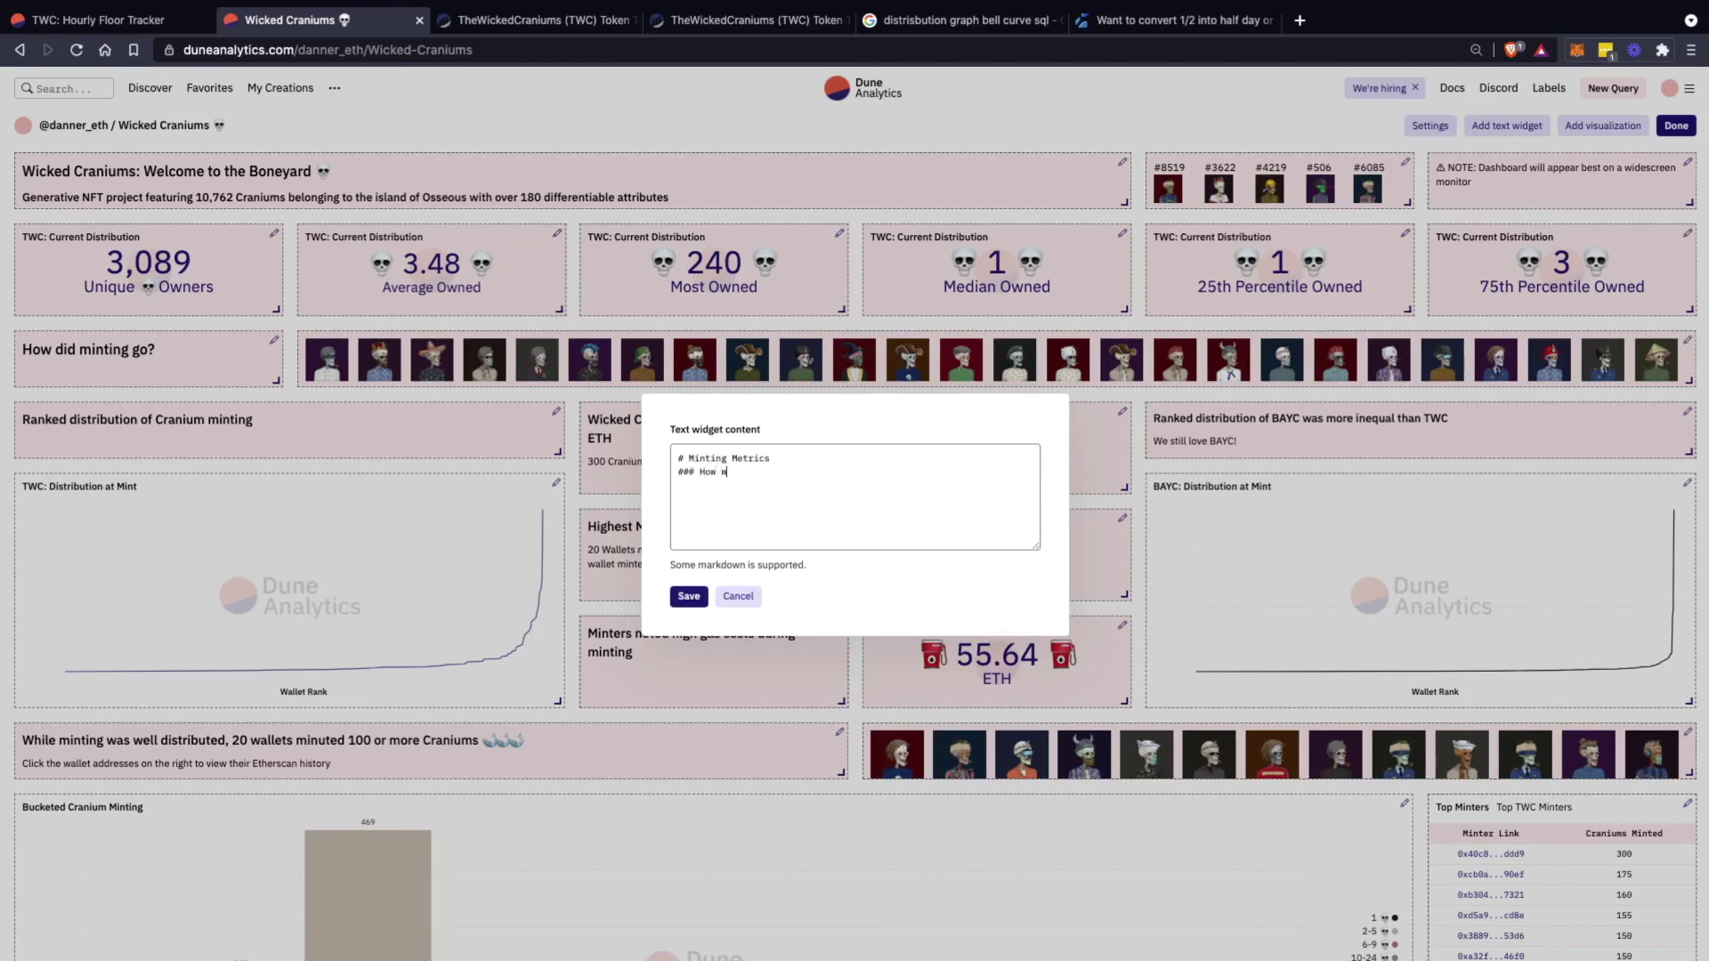
pyautogui.write('ere The Wicked Cre')
pyautogui.press('BackSpace')
pyautogui.write('aniums distrubbuted ')
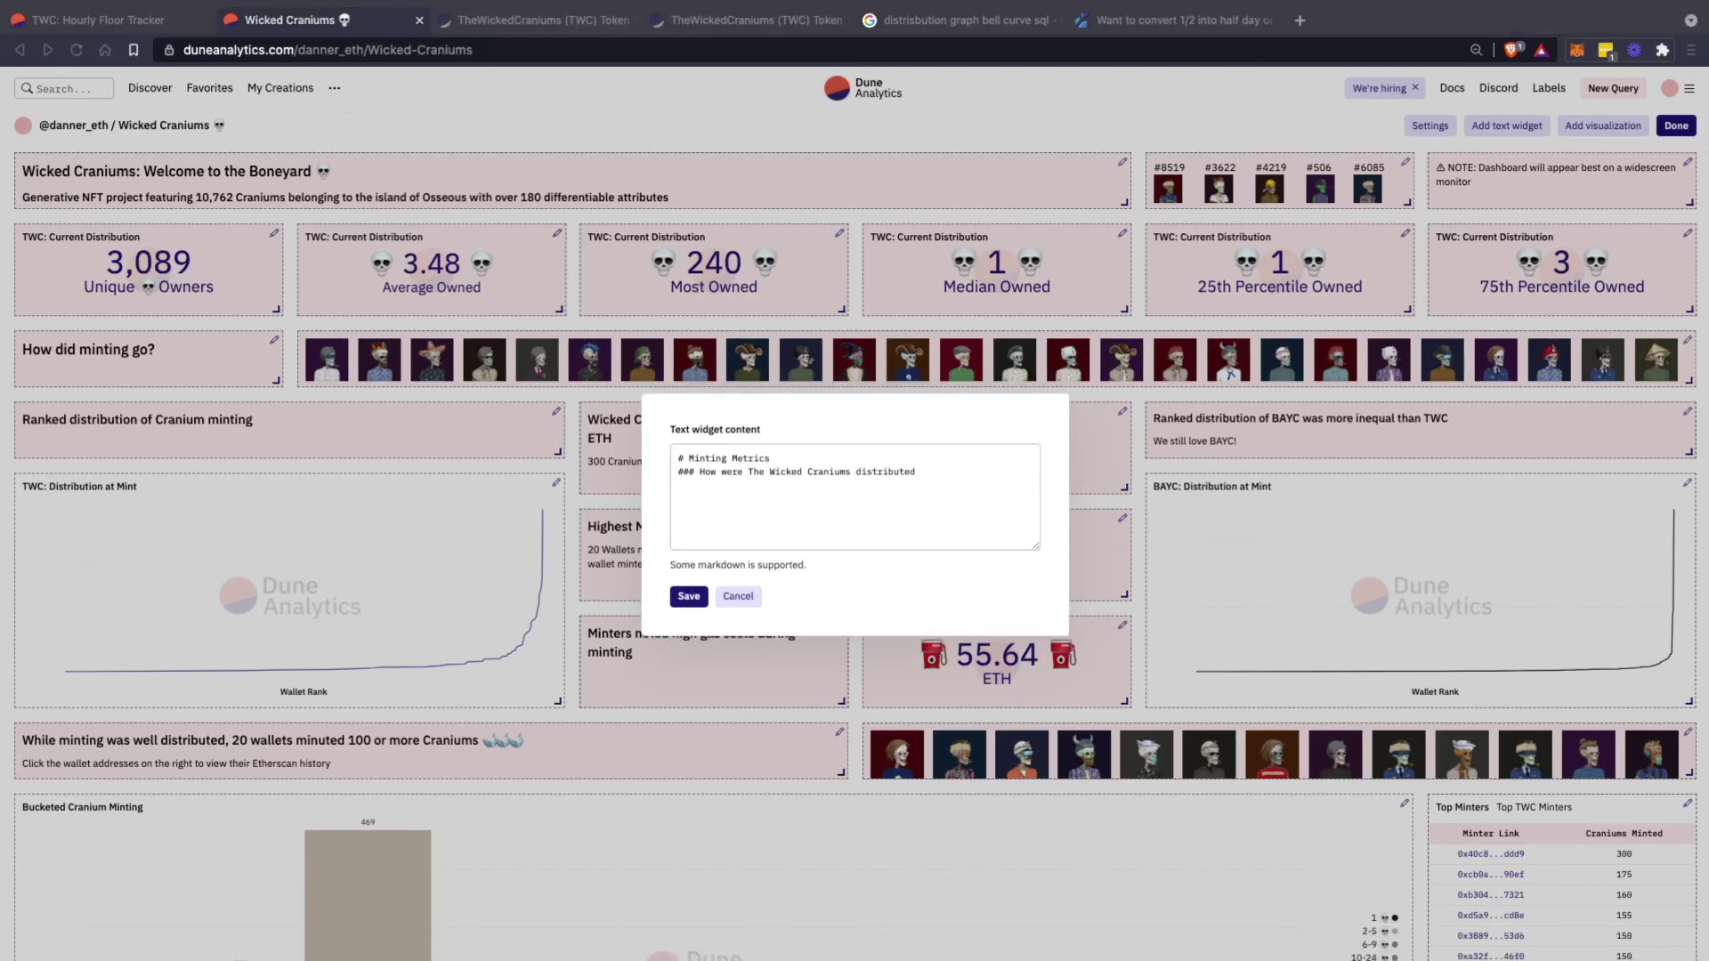
pyautogui.write('as')
pyautogui.press('BackSpace')
pyautogui.press('BackSpace')
pyautogui.write('t k')
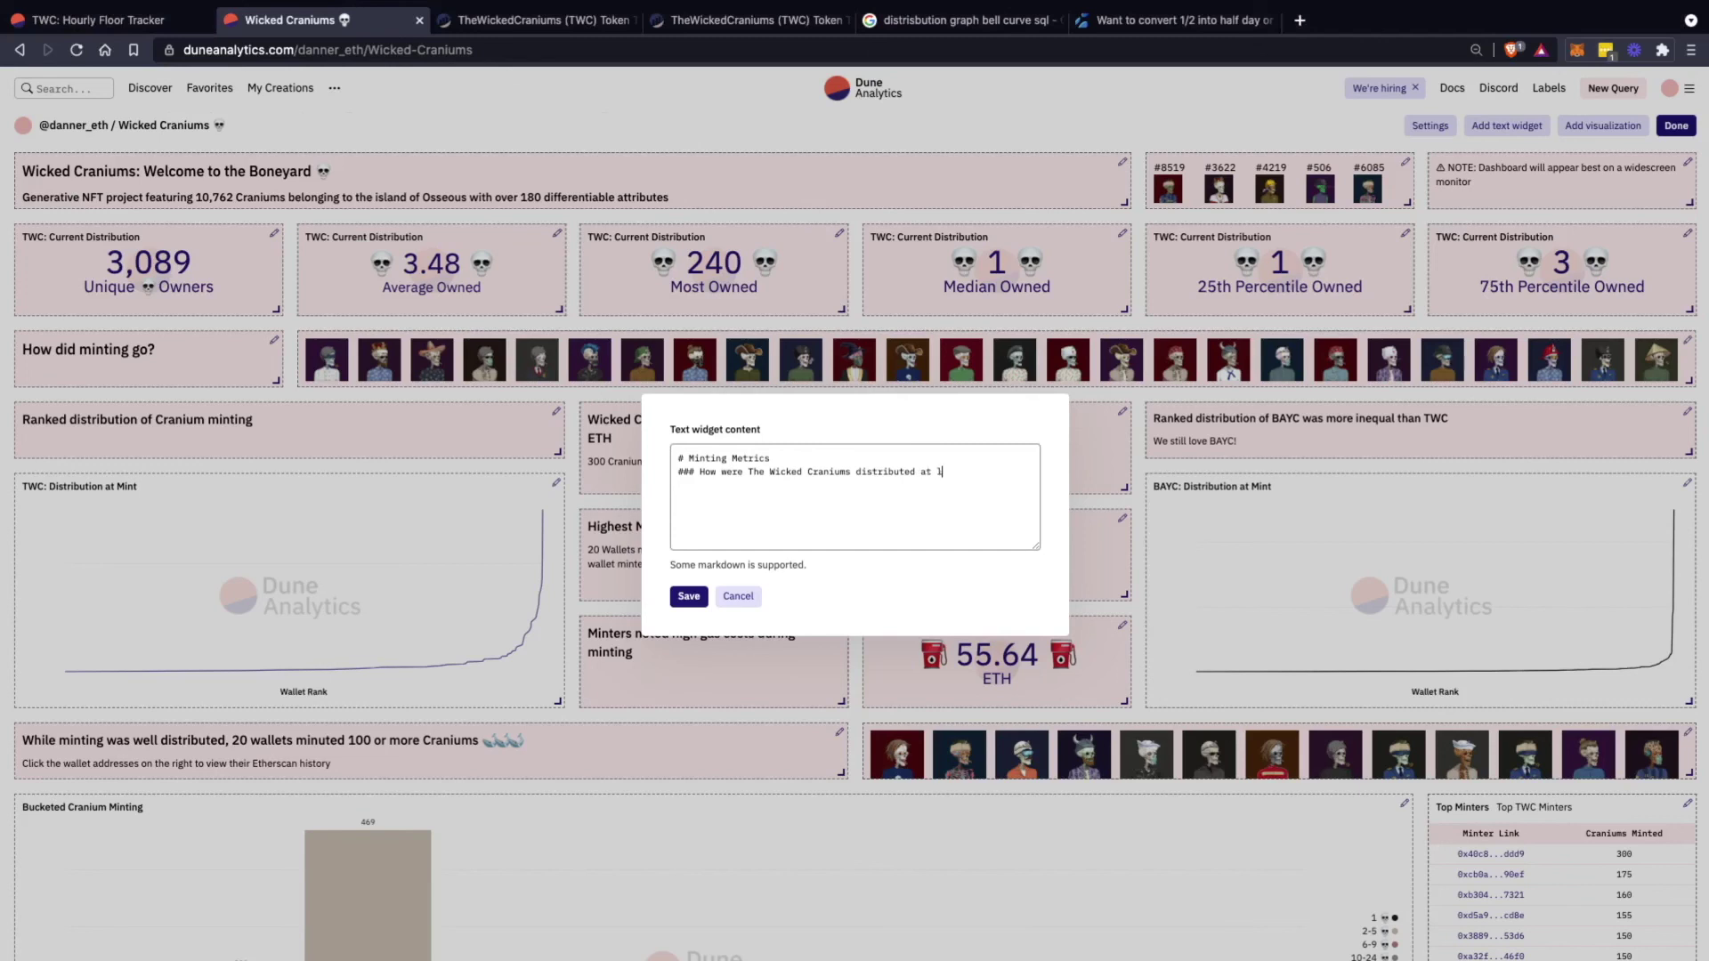
pyautogui.write('aucnh')
pyautogui.write('ch?')
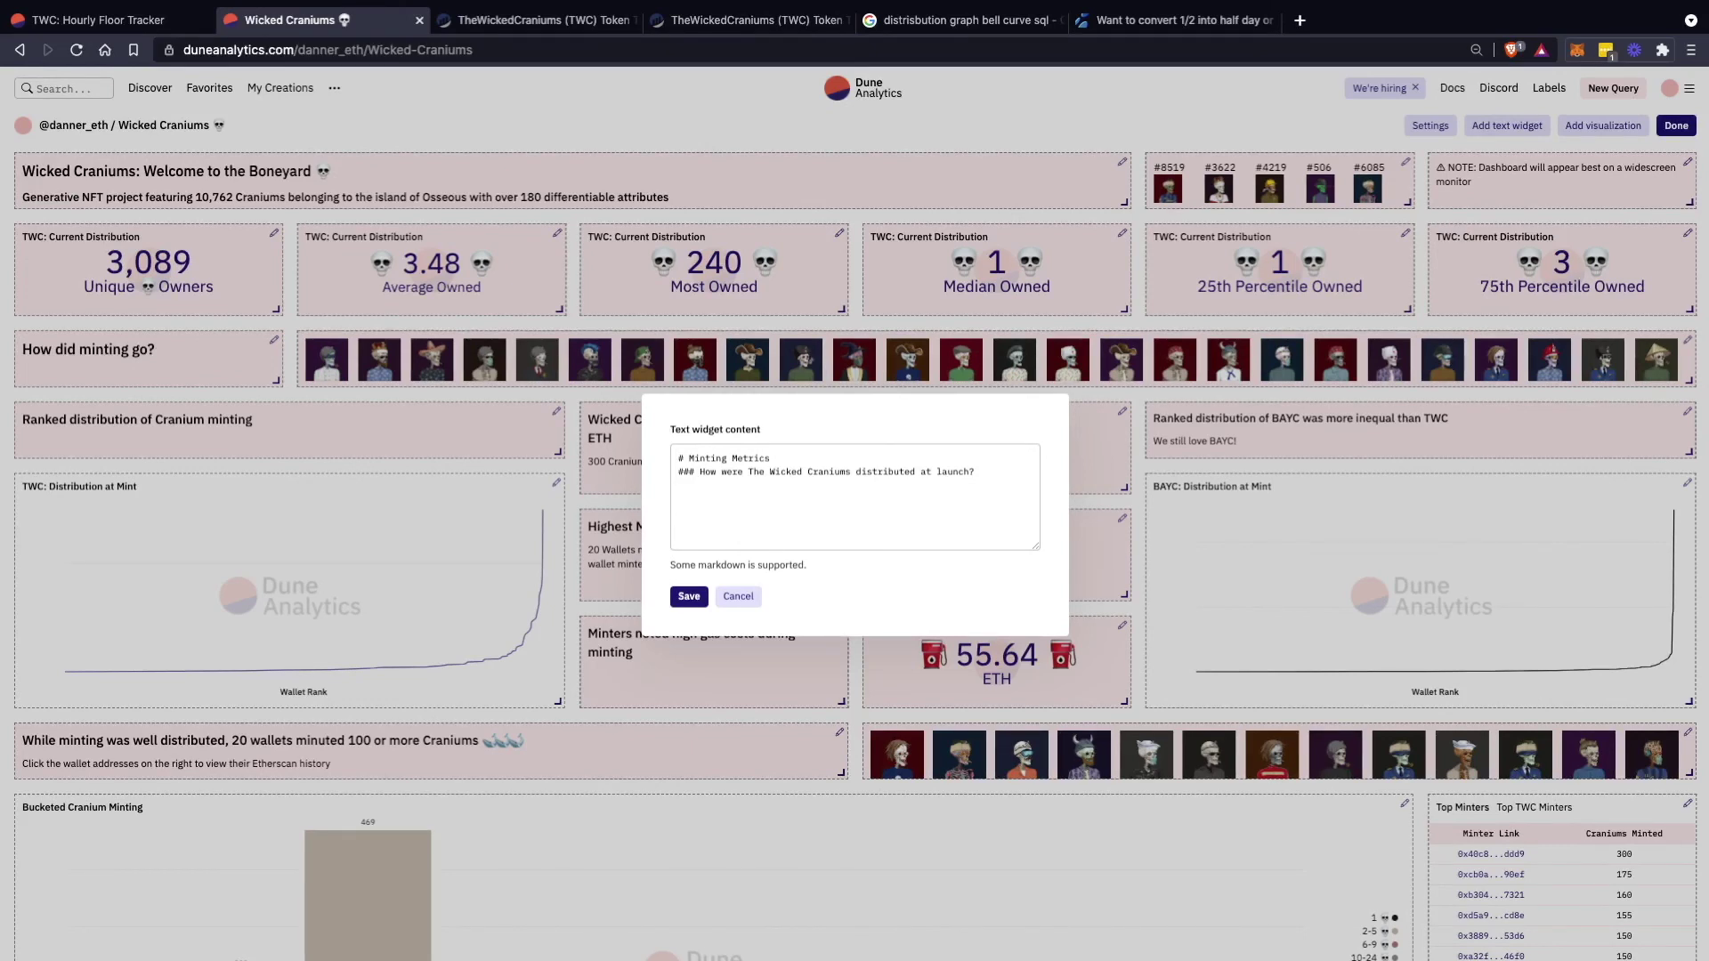
pyautogui.click(689, 596)
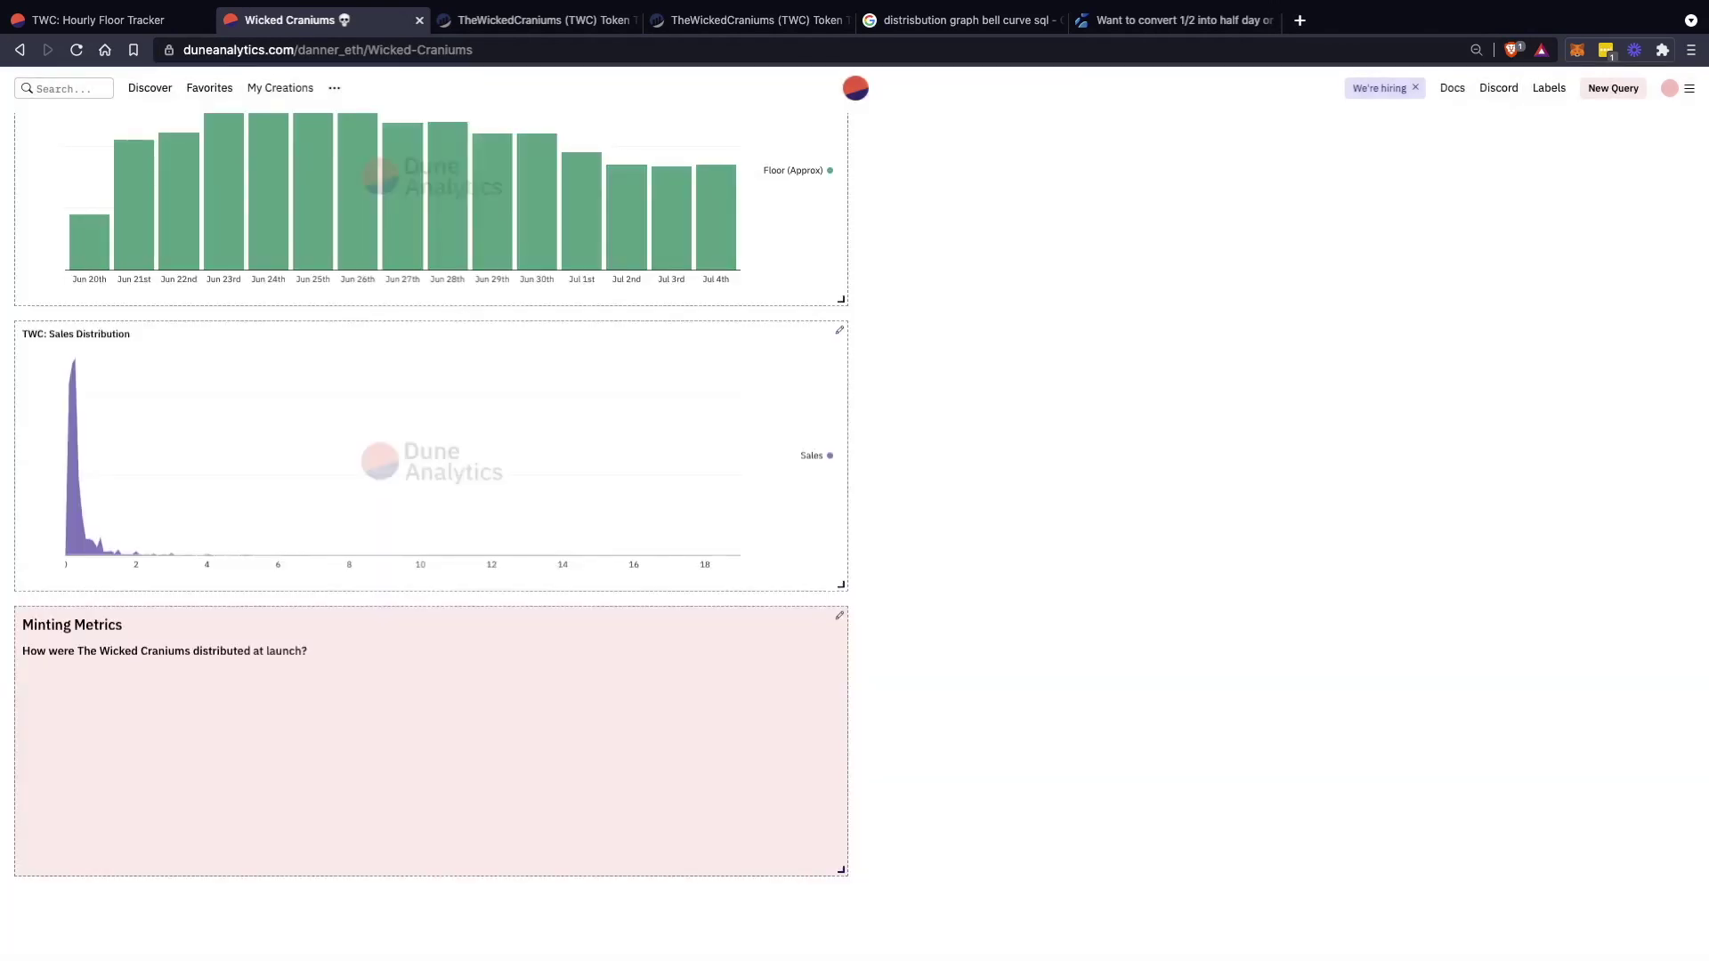
# Examine the dashboard layout around the new Minting Metrics widget, the daily floor tracker and the sales distribution chart
pyautogui.press('super+Tab')
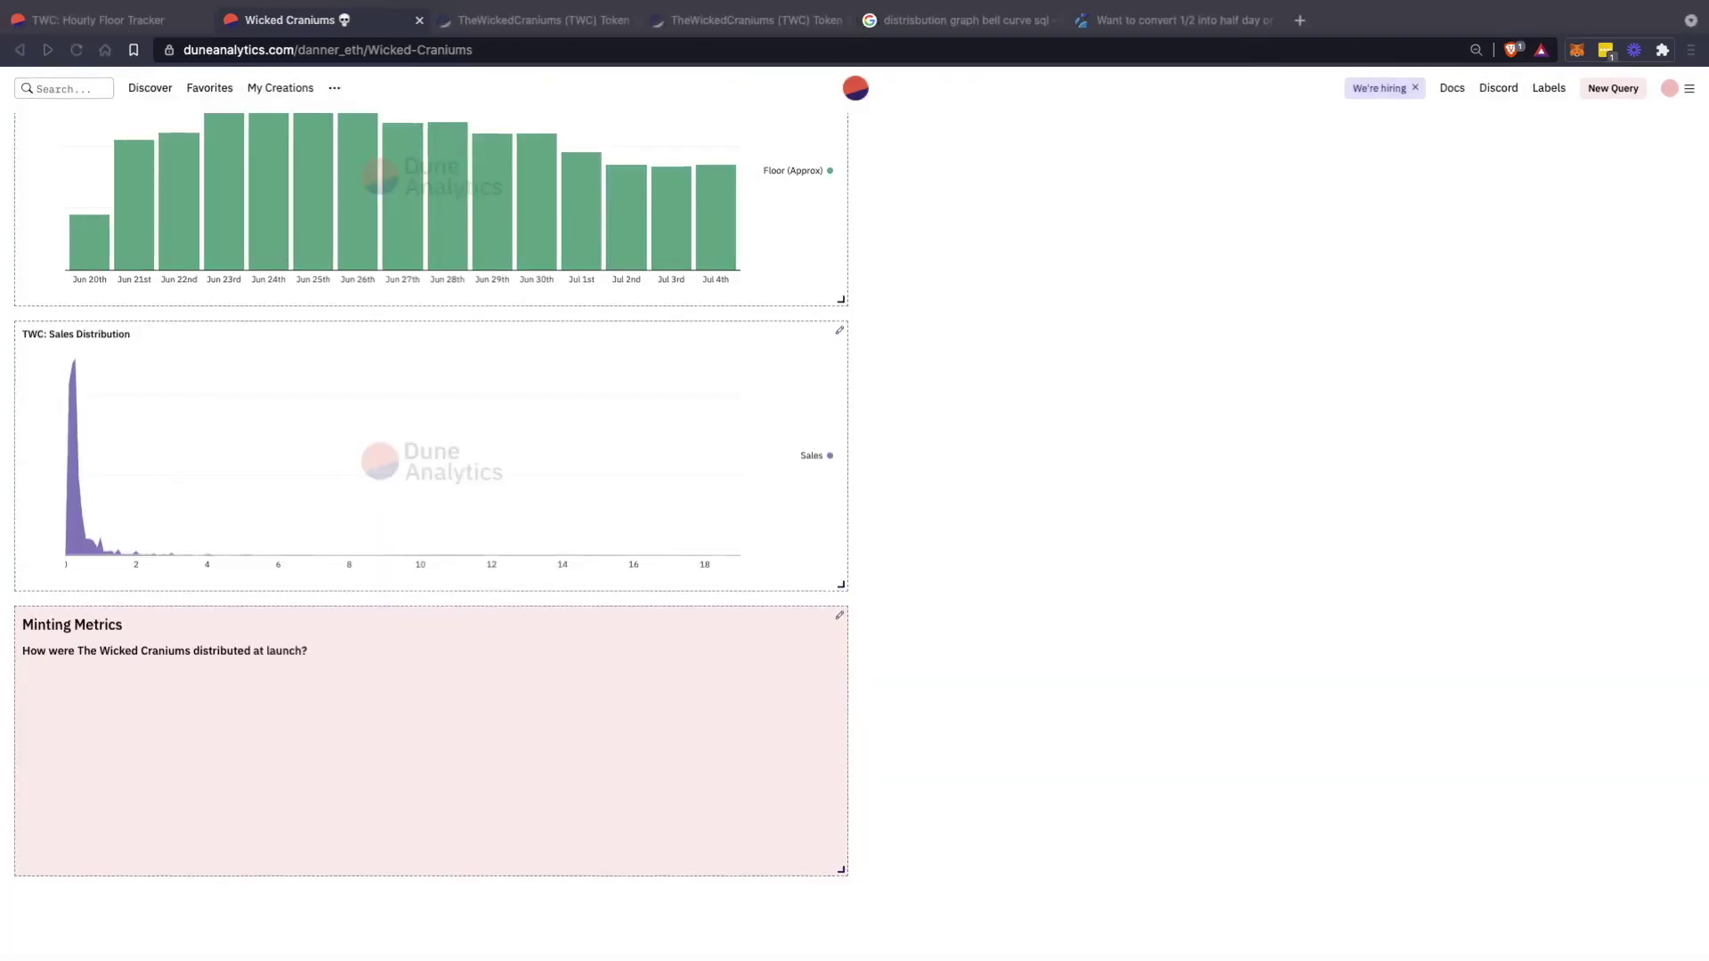
pyautogui.scroll(5, 854, 534)
pyautogui.scroll(-1, 855, 534)
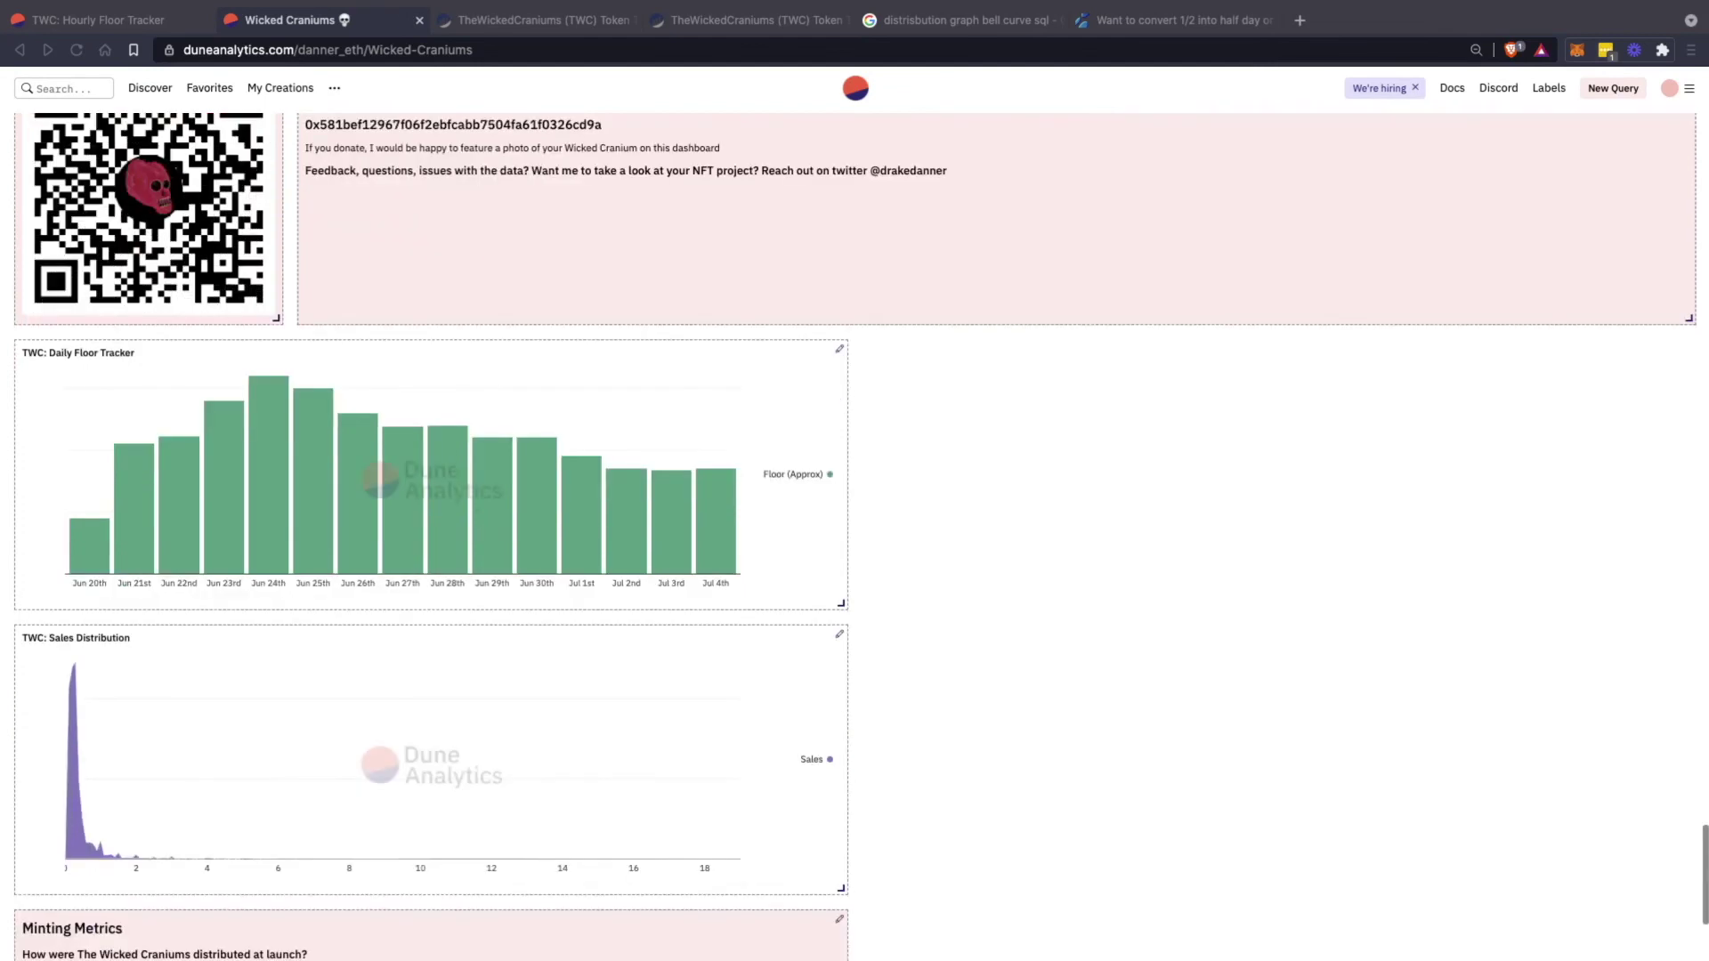
pyautogui.scroll(-3, 854, 534)
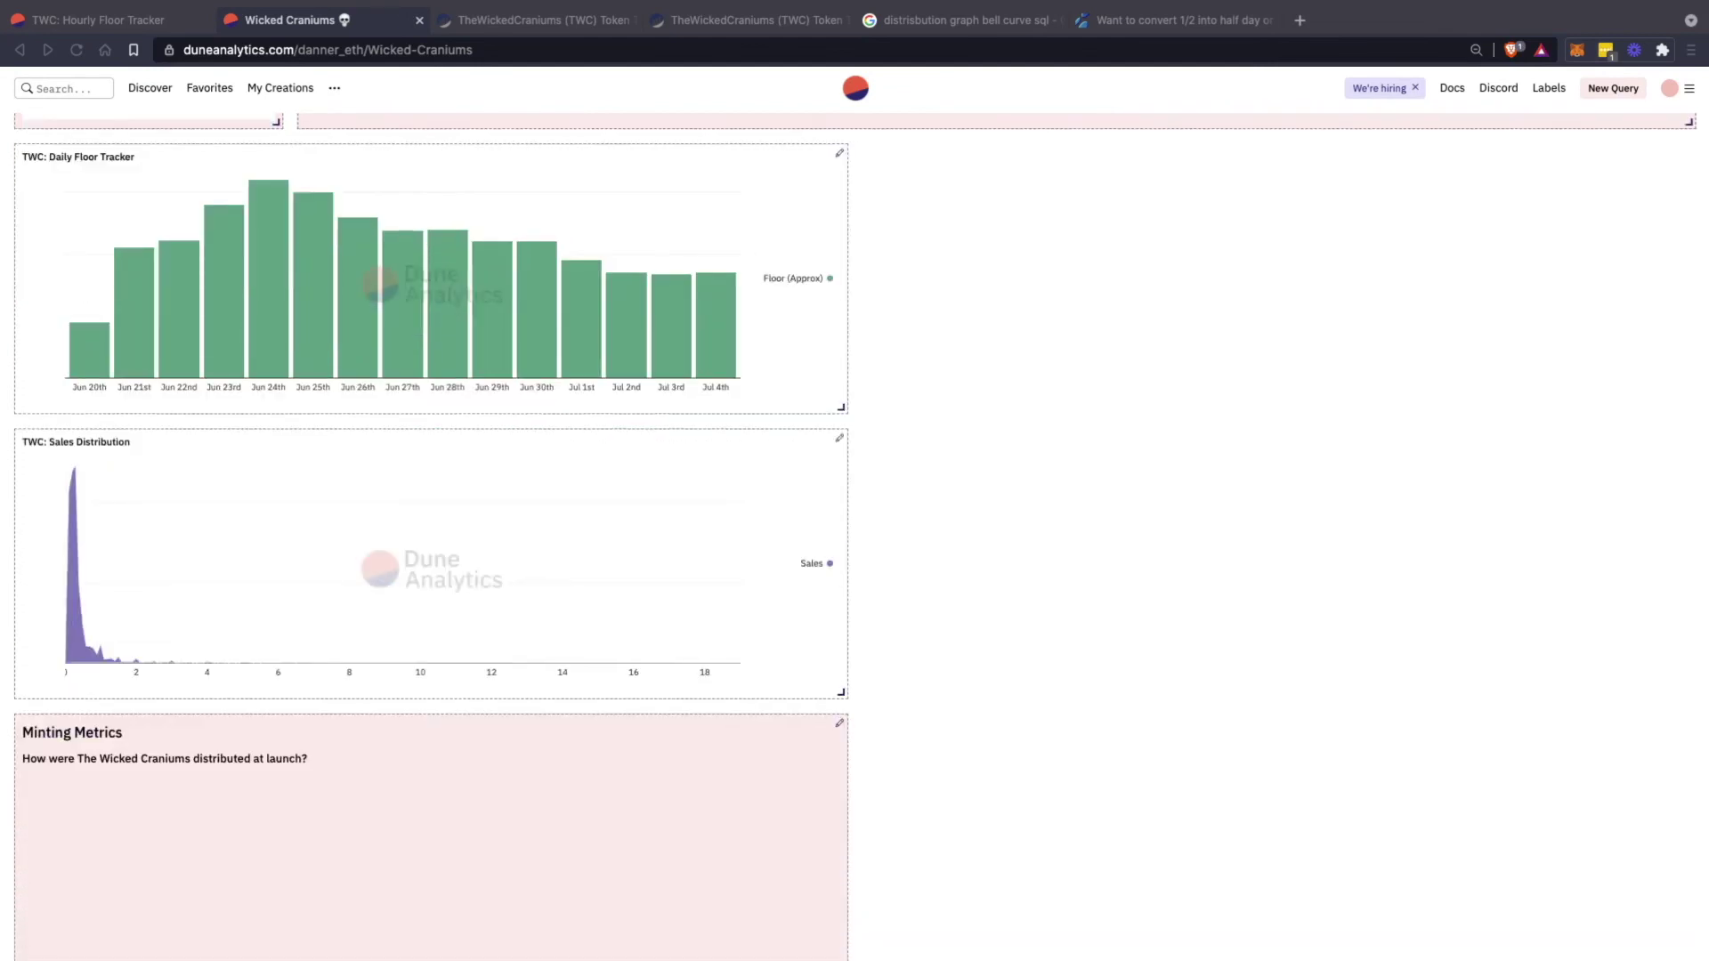
pyautogui.scroll(-20, 854, 534)
pyautogui.scroll(20, 854, 535)
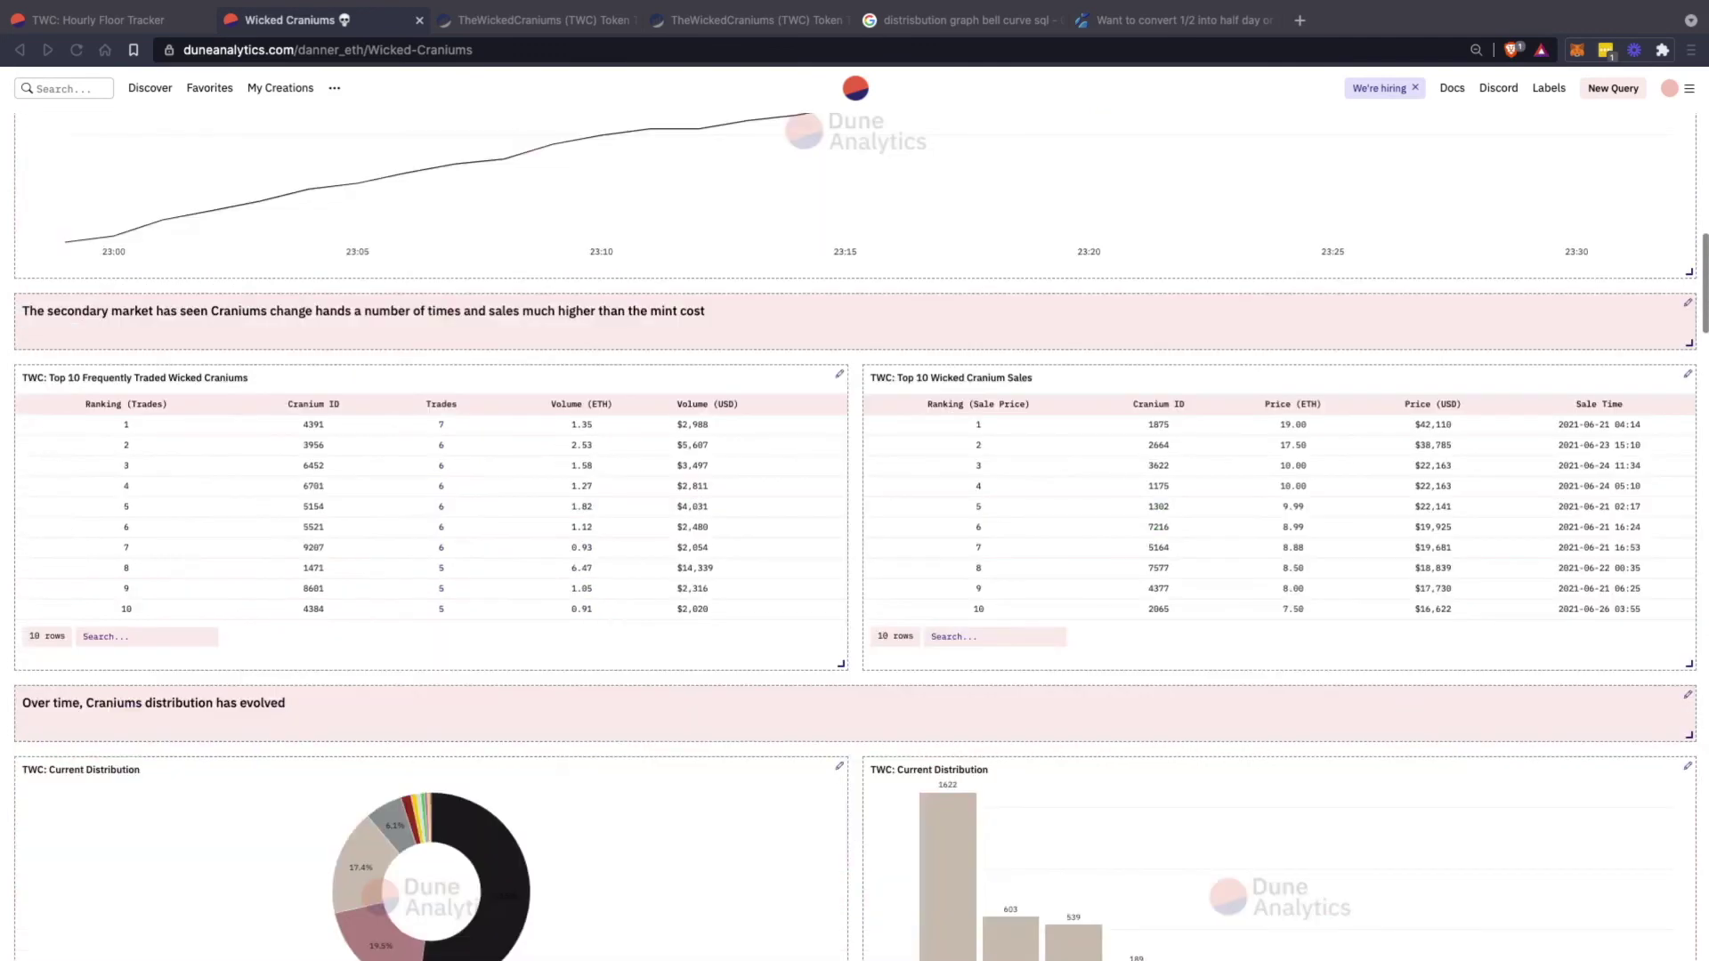
pyautogui.scroll(-20, 854, 534)
pyautogui.scroll(20, 854, 534)
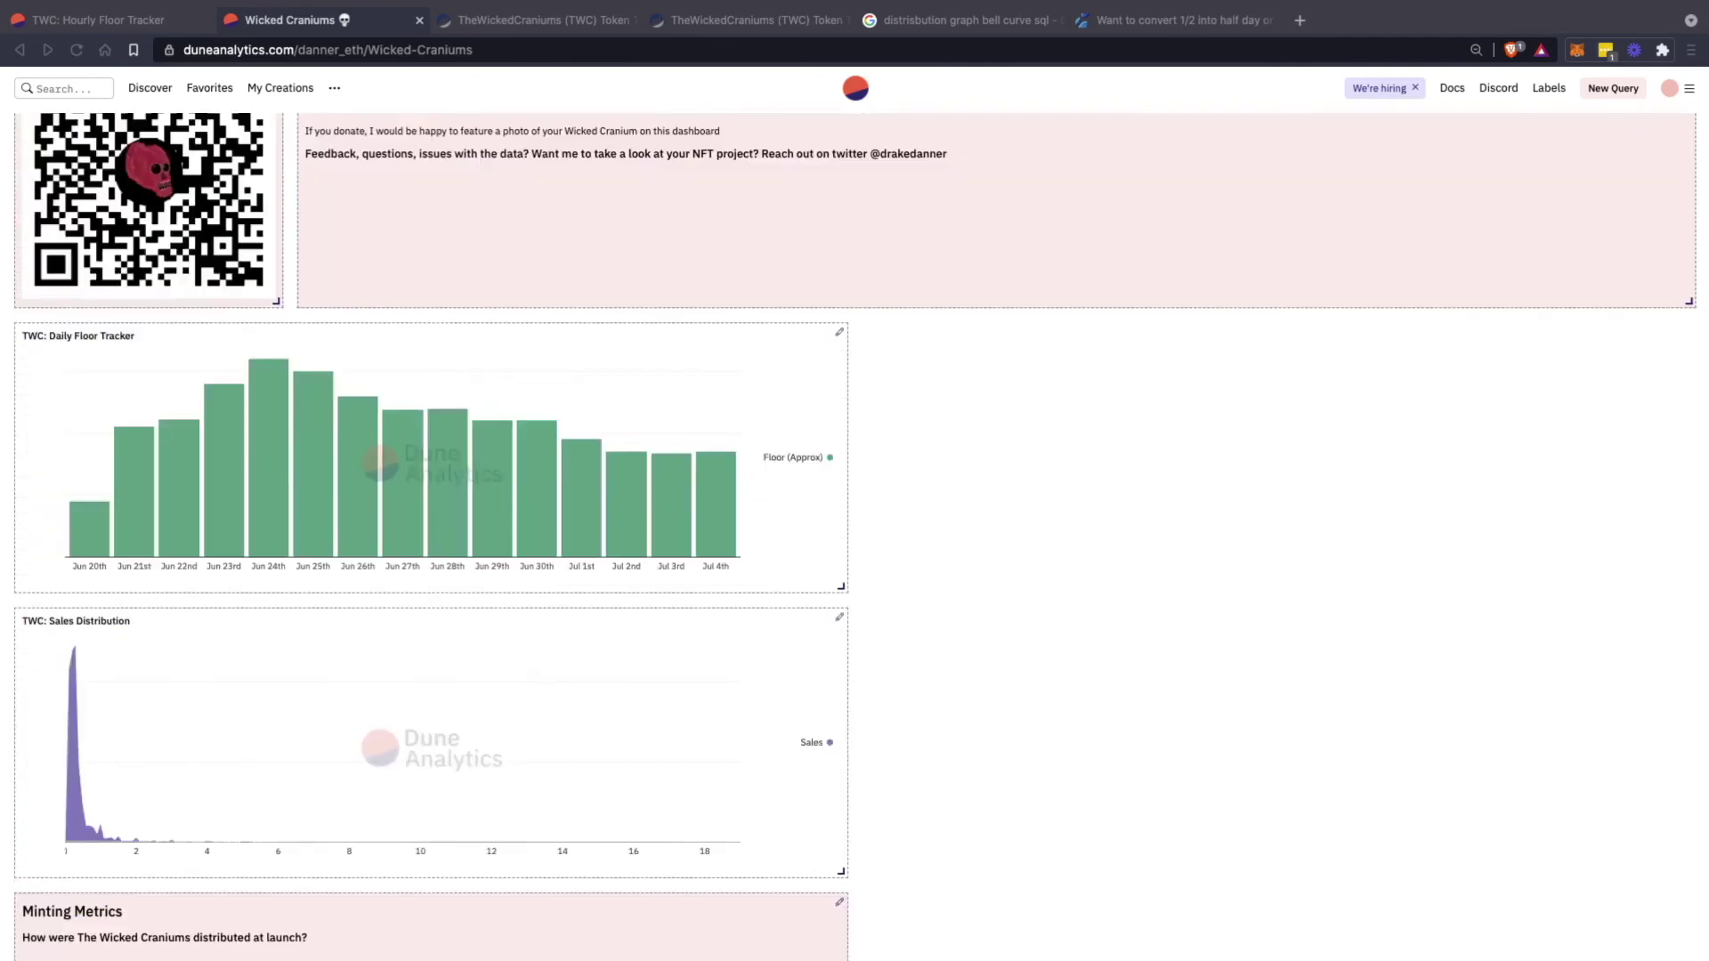
pyautogui.scroll(-1, 854, 534)
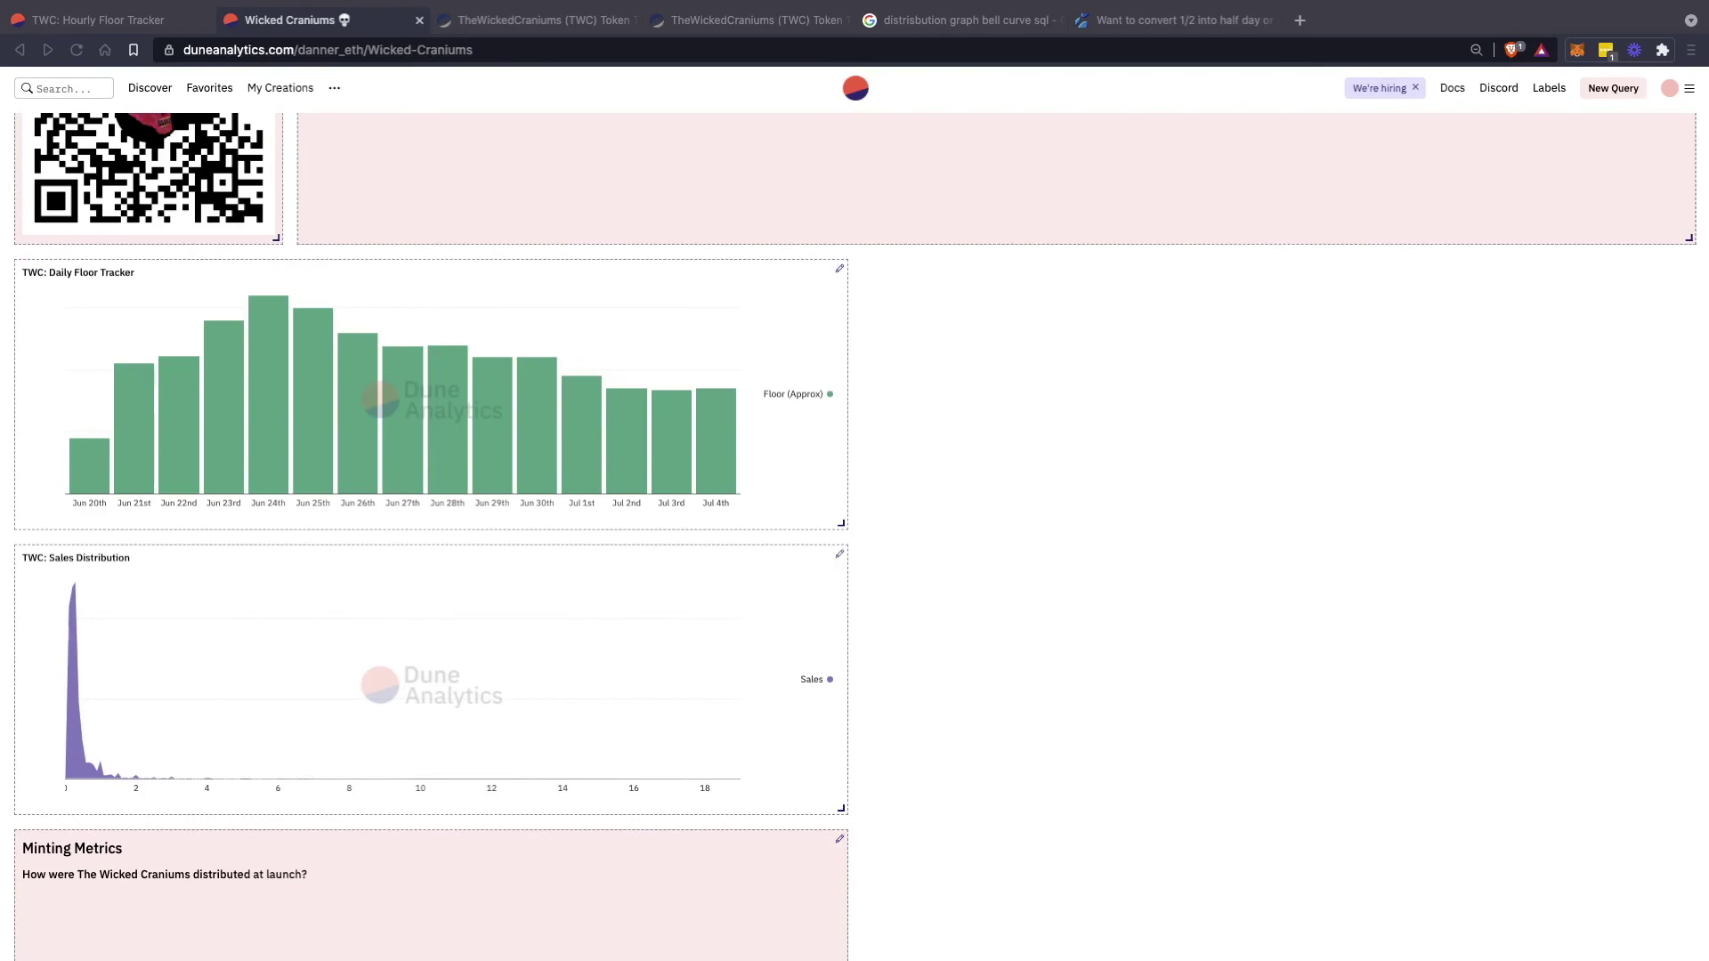
pyautogui.scroll(-3, 348, 532)
pyautogui.scroll(9, 347, 533)
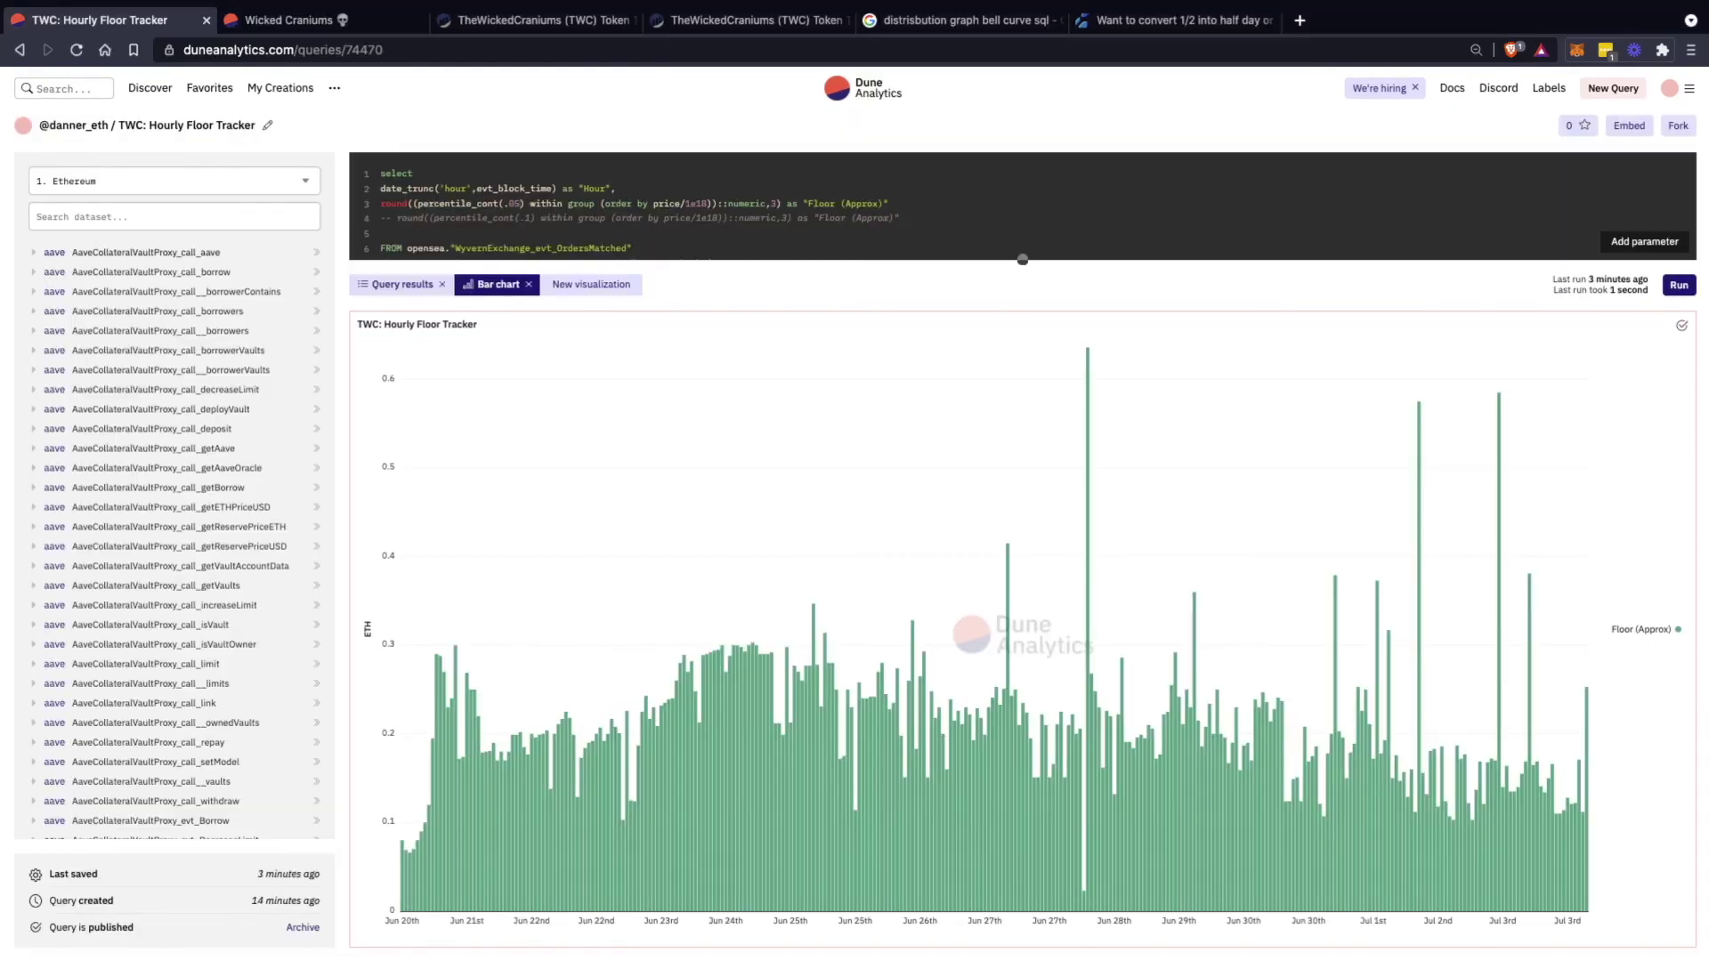
pyautogui.scroll(-5, 1341, 445)
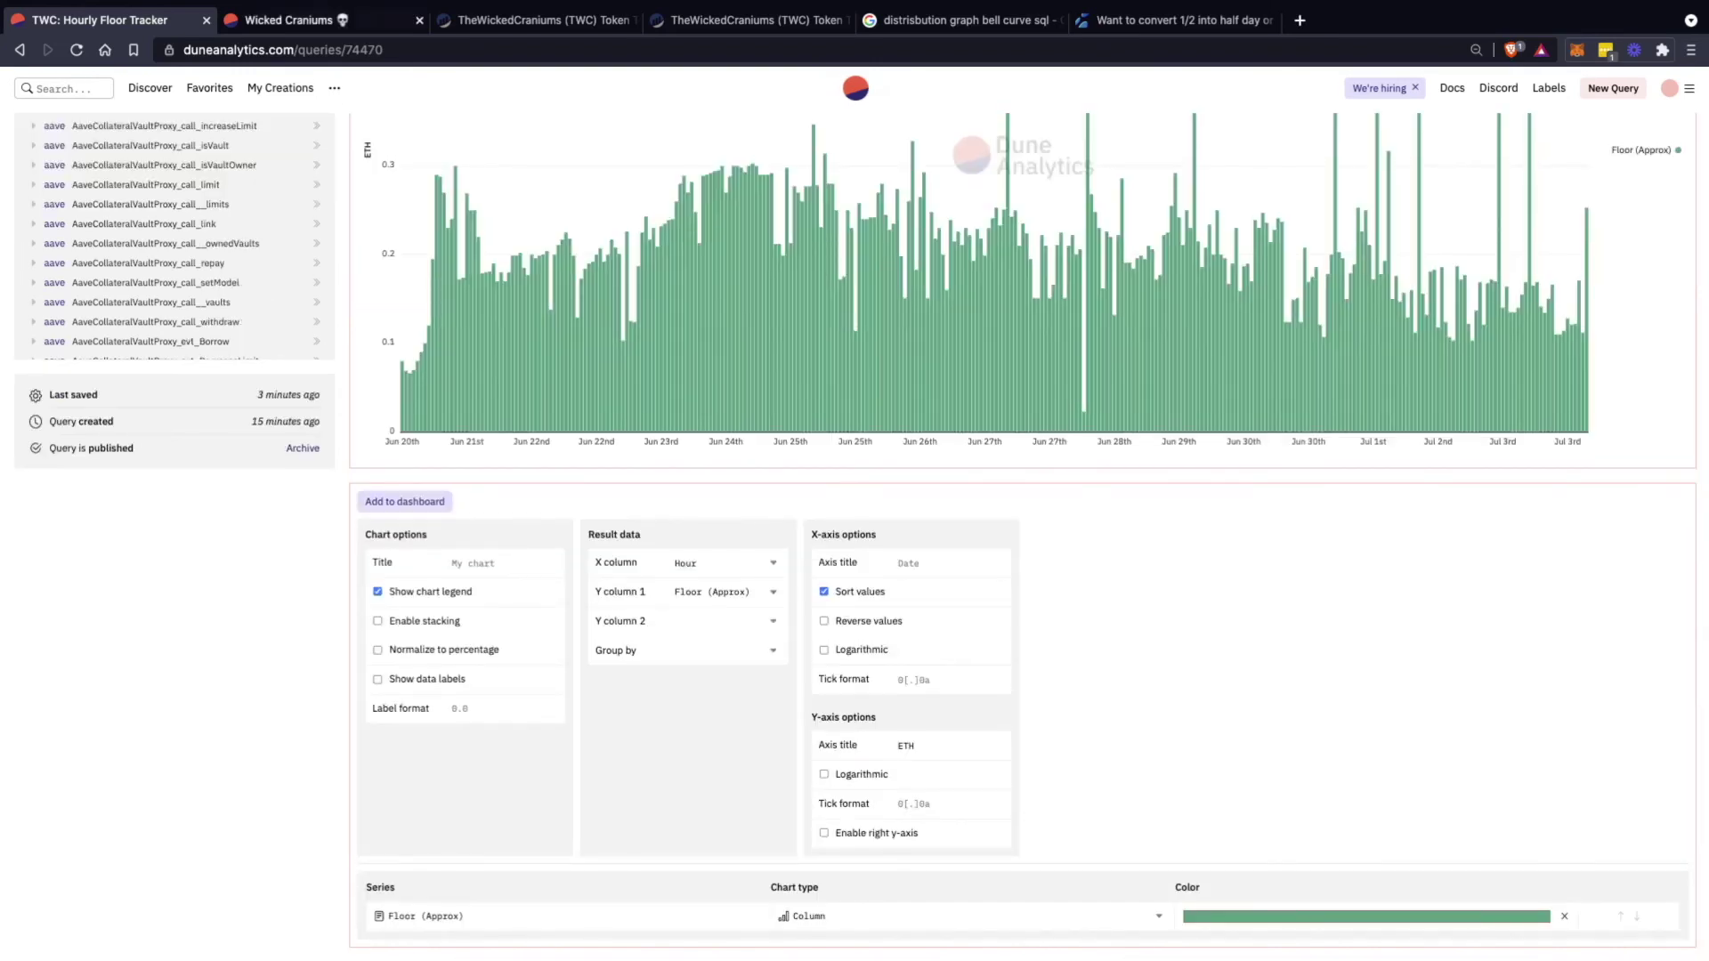
pyautogui.hotkey('ctrl', 'Tab')
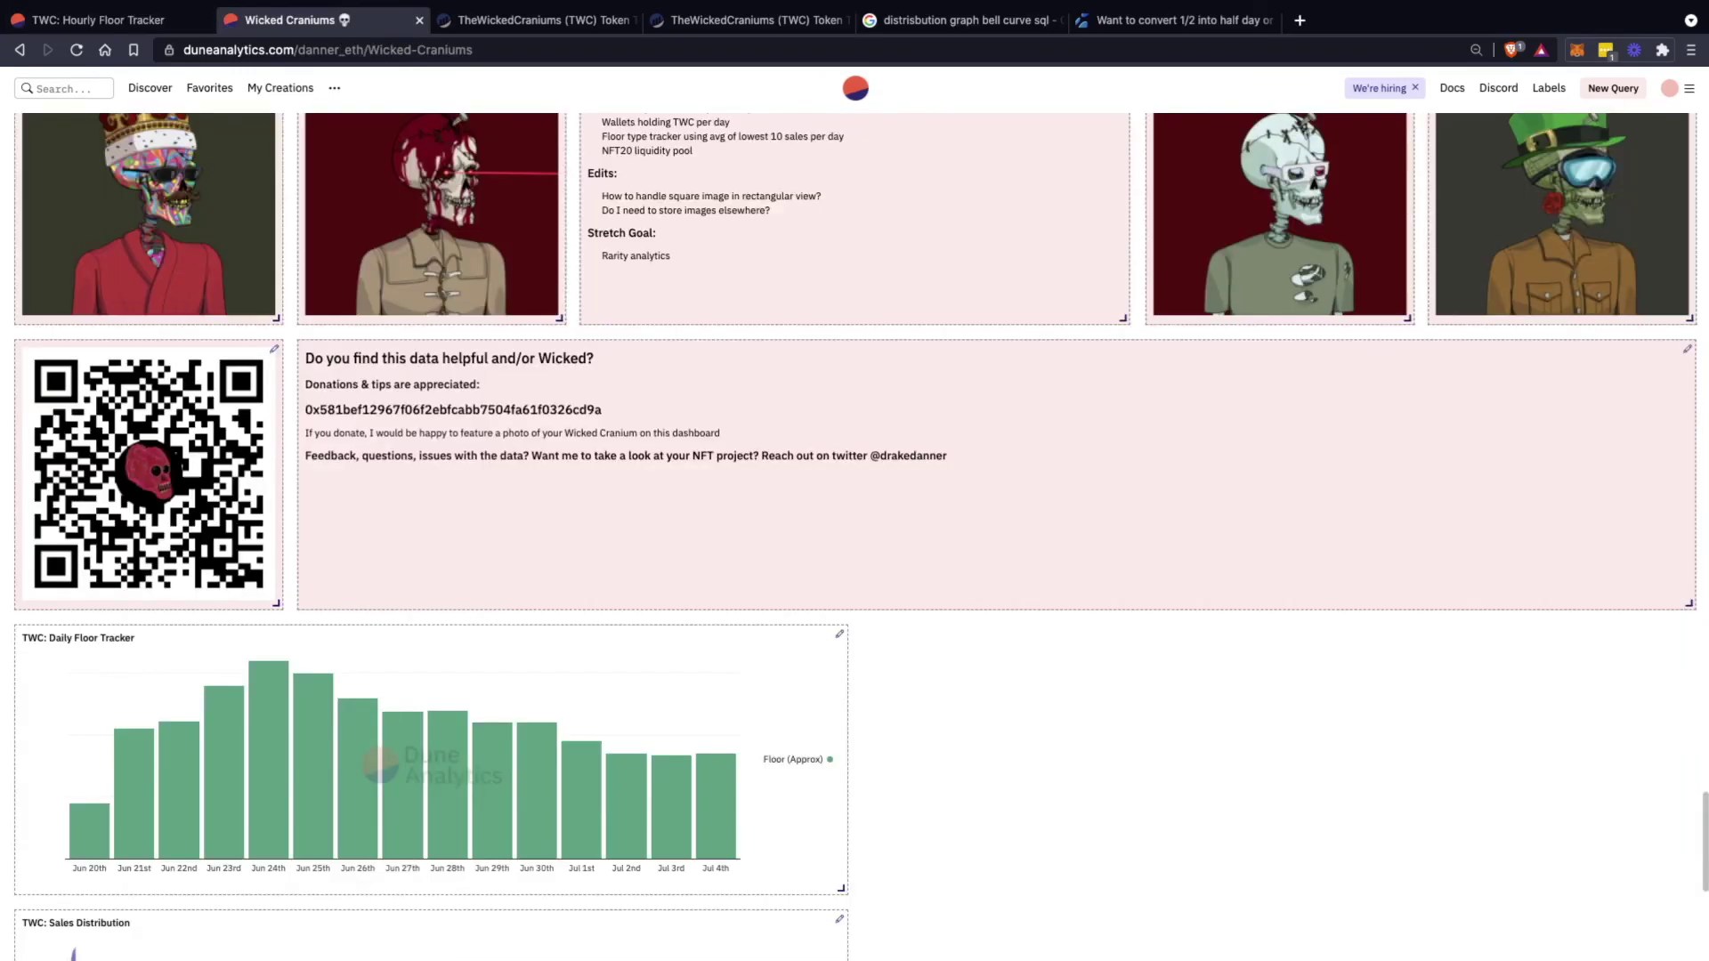
pyautogui.scroll(20, 921, 629)
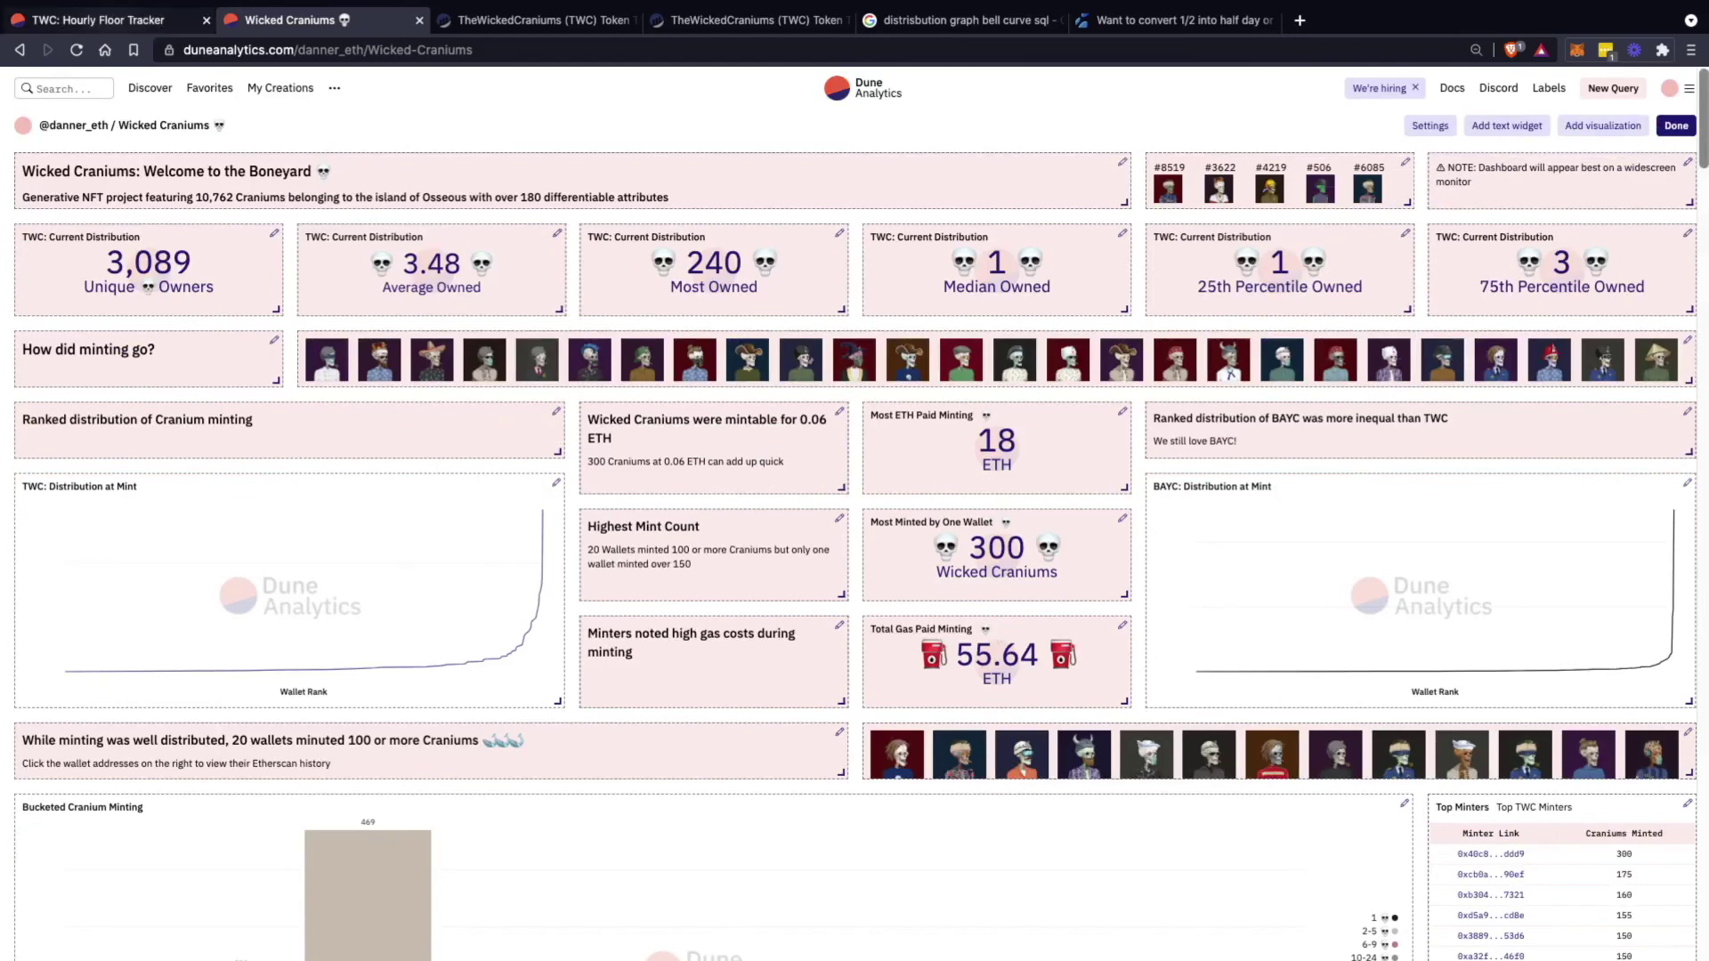
pyautogui.hotkey('ctrl', 'shift', 'Tab')
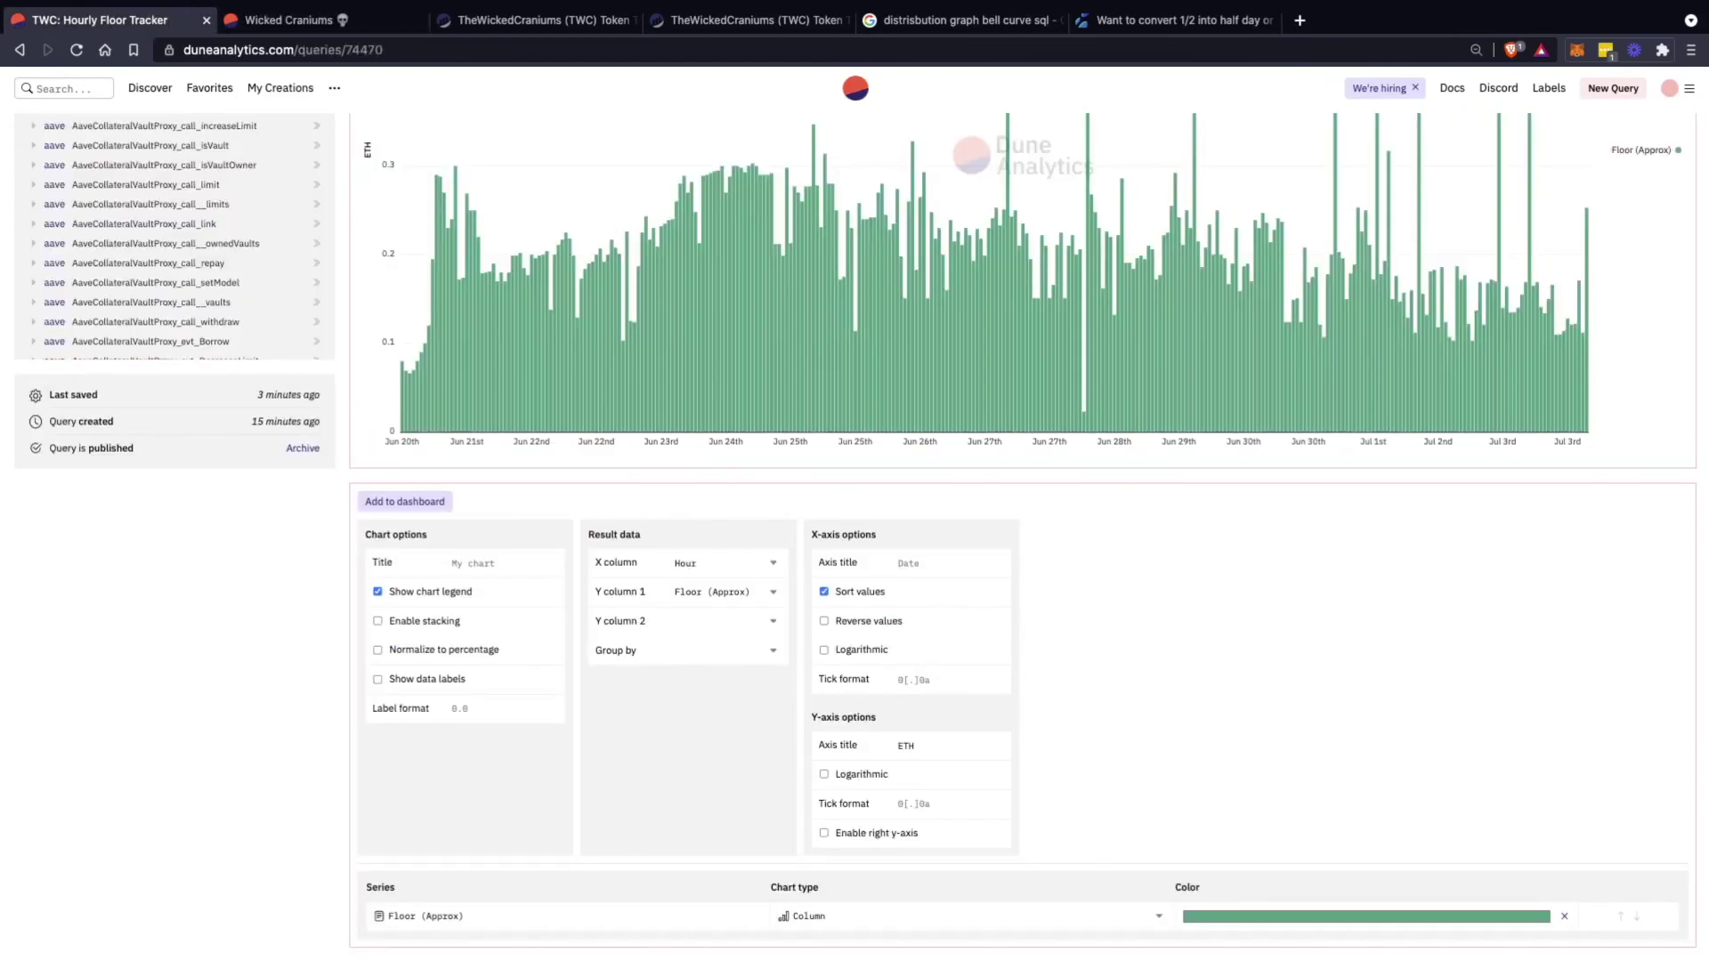
pyautogui.click(405, 502)
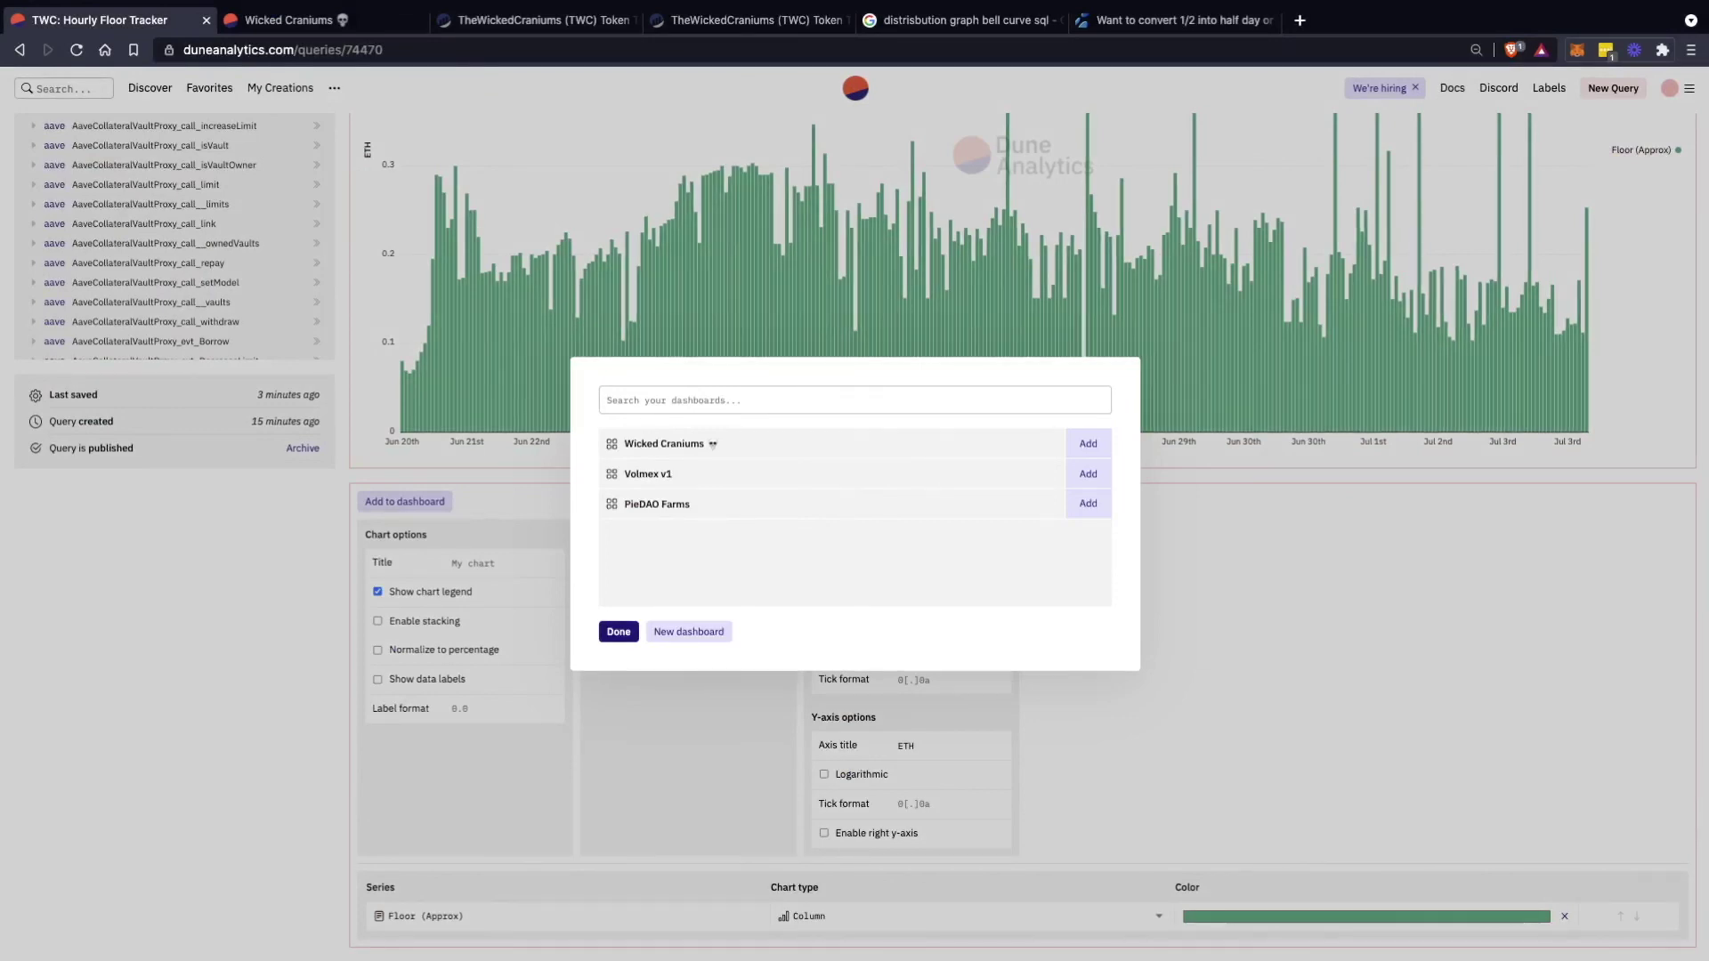
pyautogui.press('Escape')
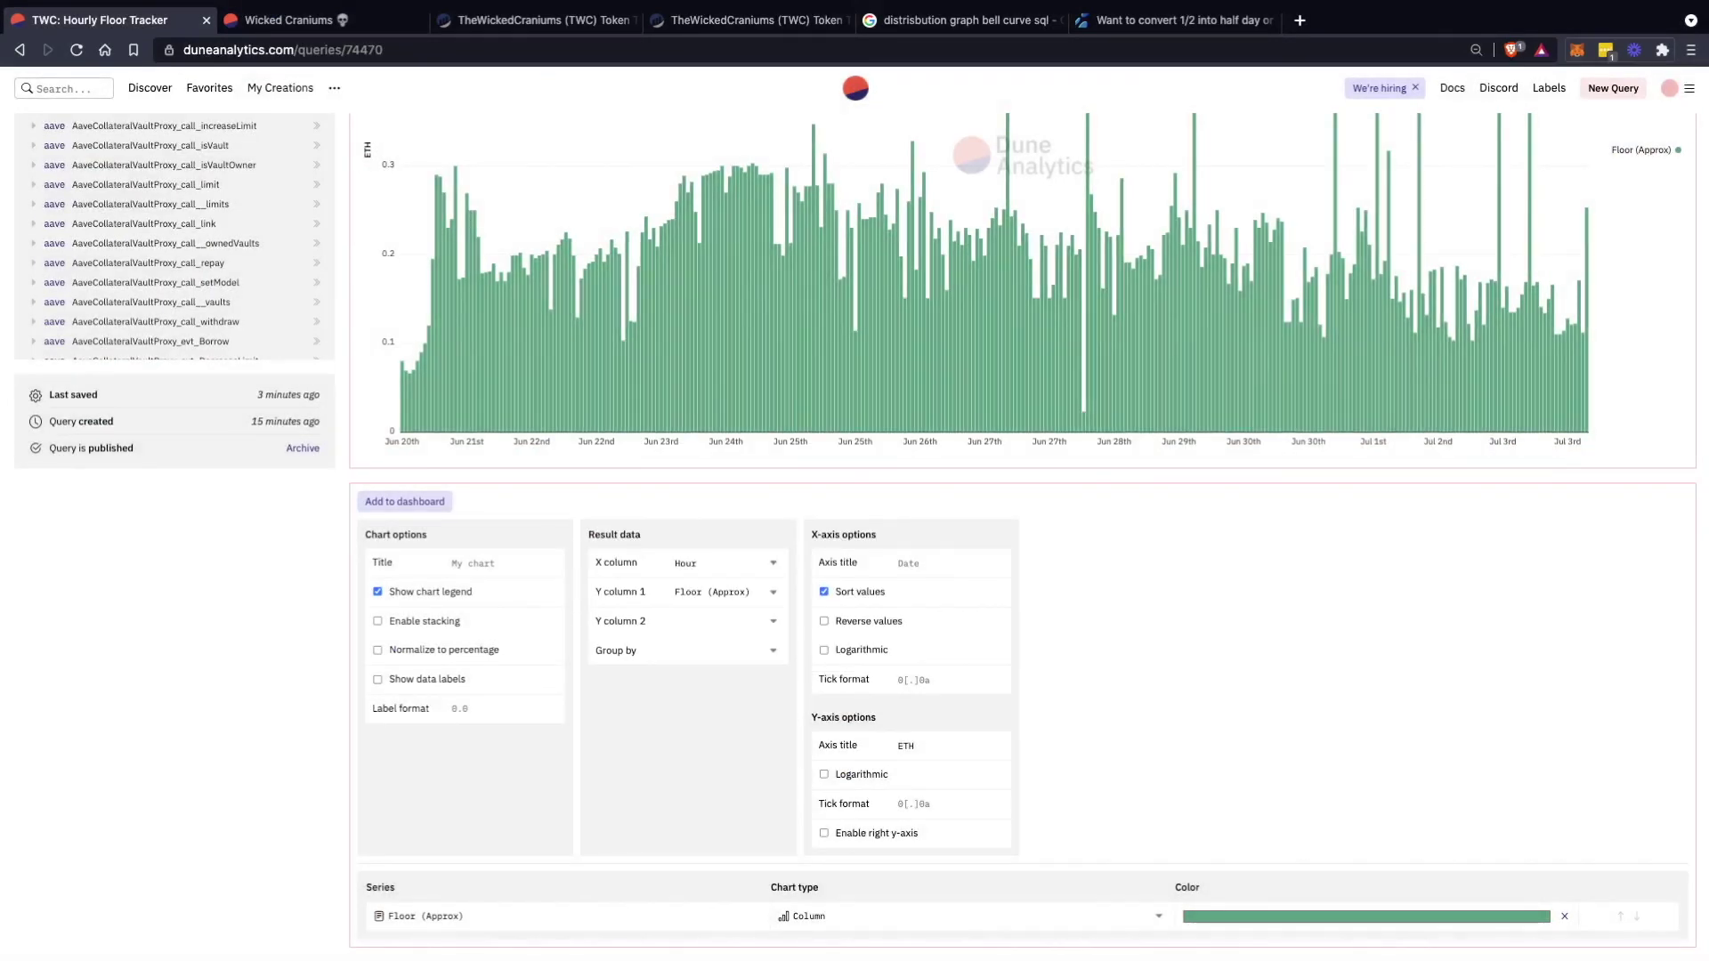